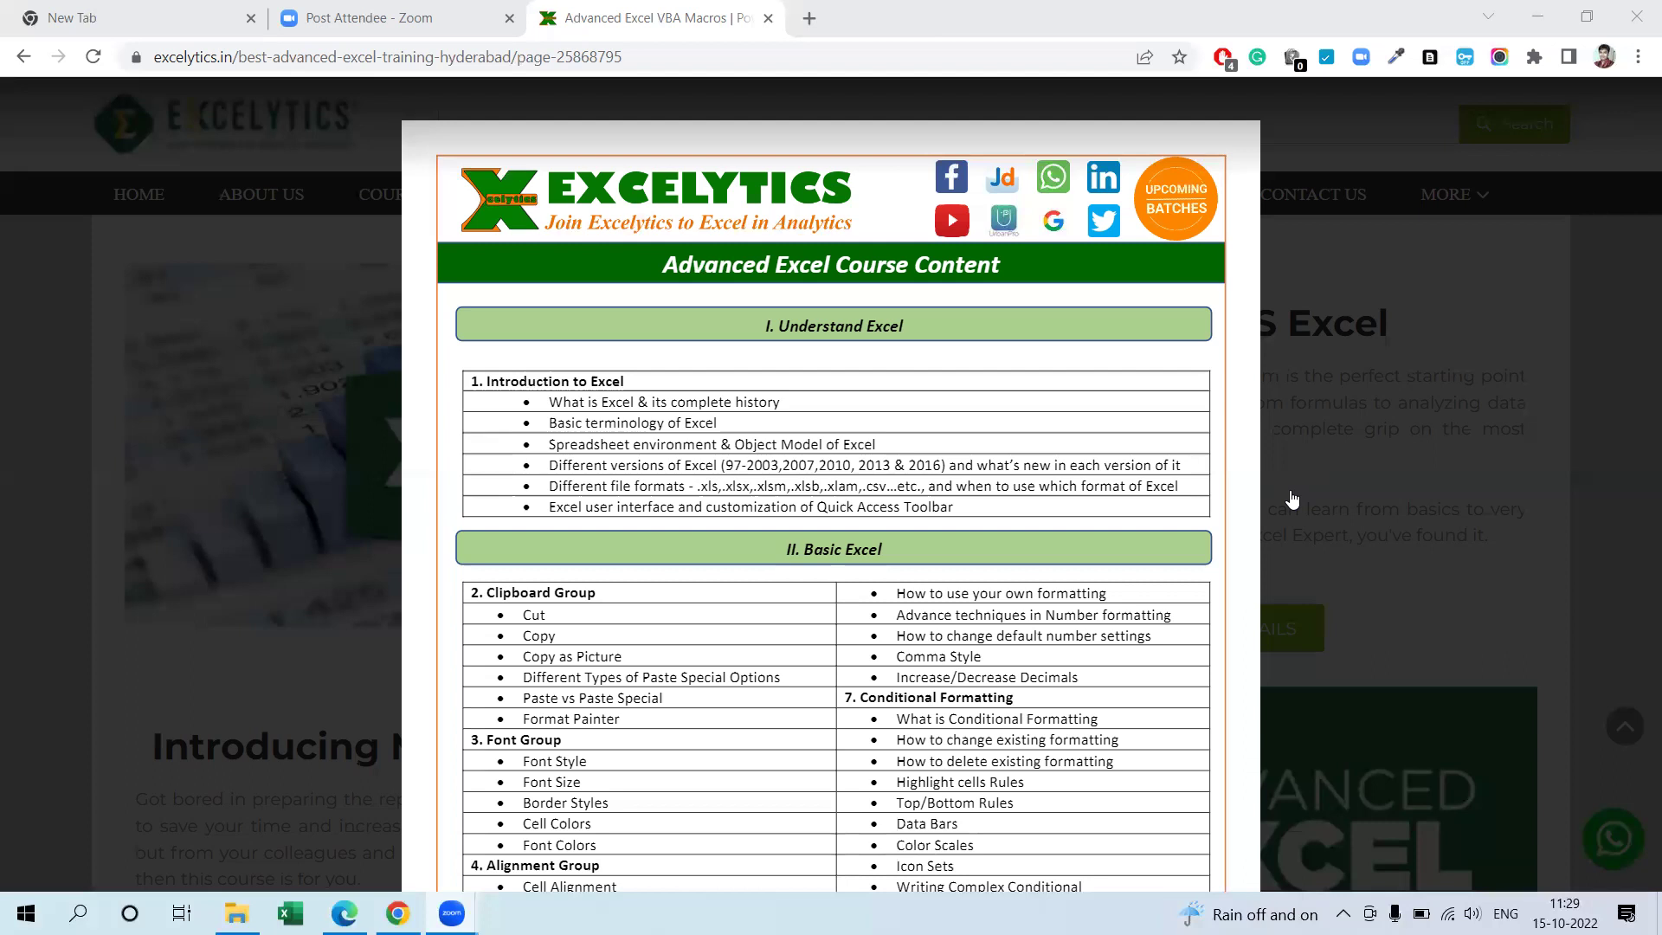
Step: Scroll the Excelytics syllabus PDF from the Basic Excel section down to the page-2 Advanced Excel formula topics
mouse_move(1232, 520)
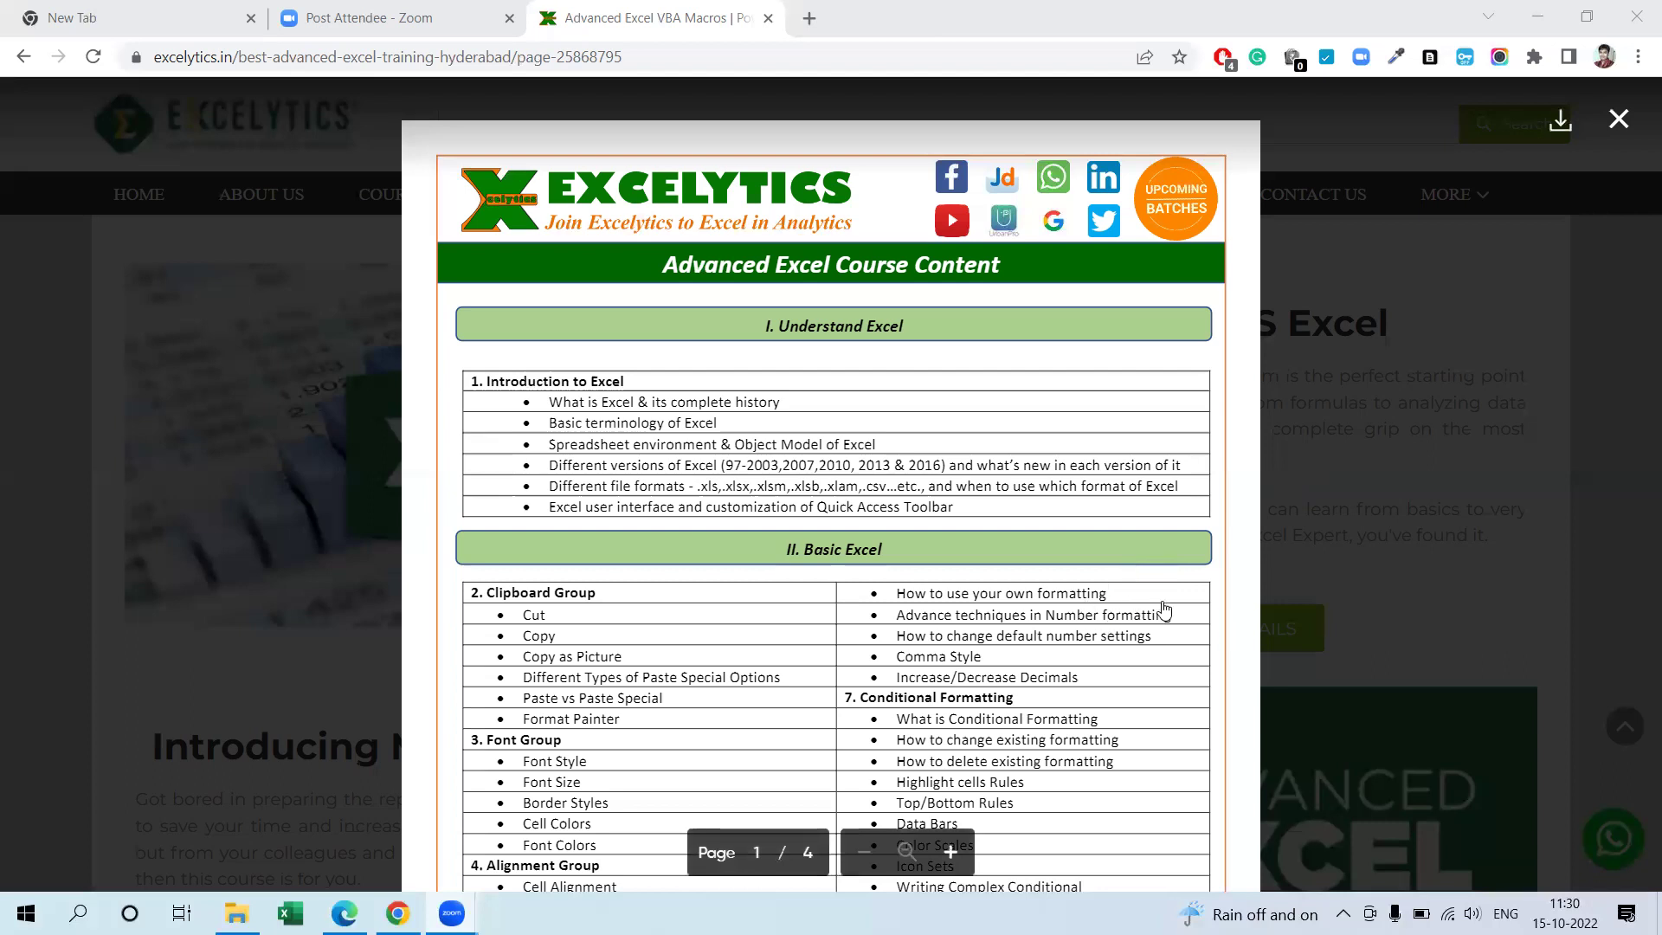
scroll(1164, 611, down, 4)
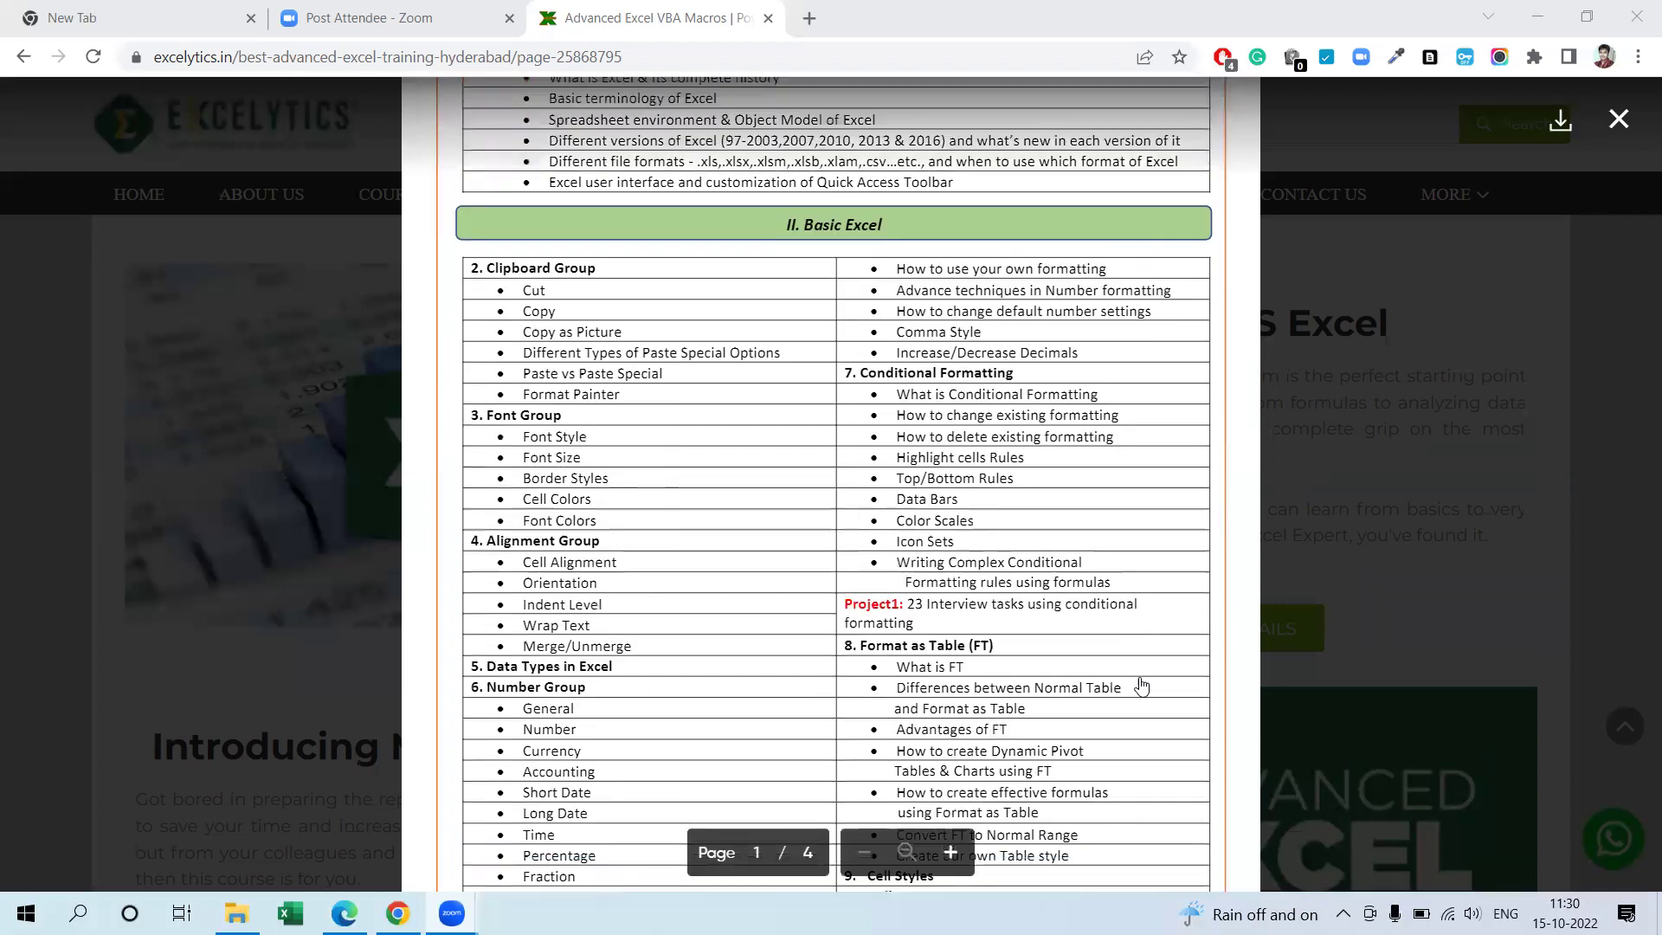
scroll(1141, 686, up, 1)
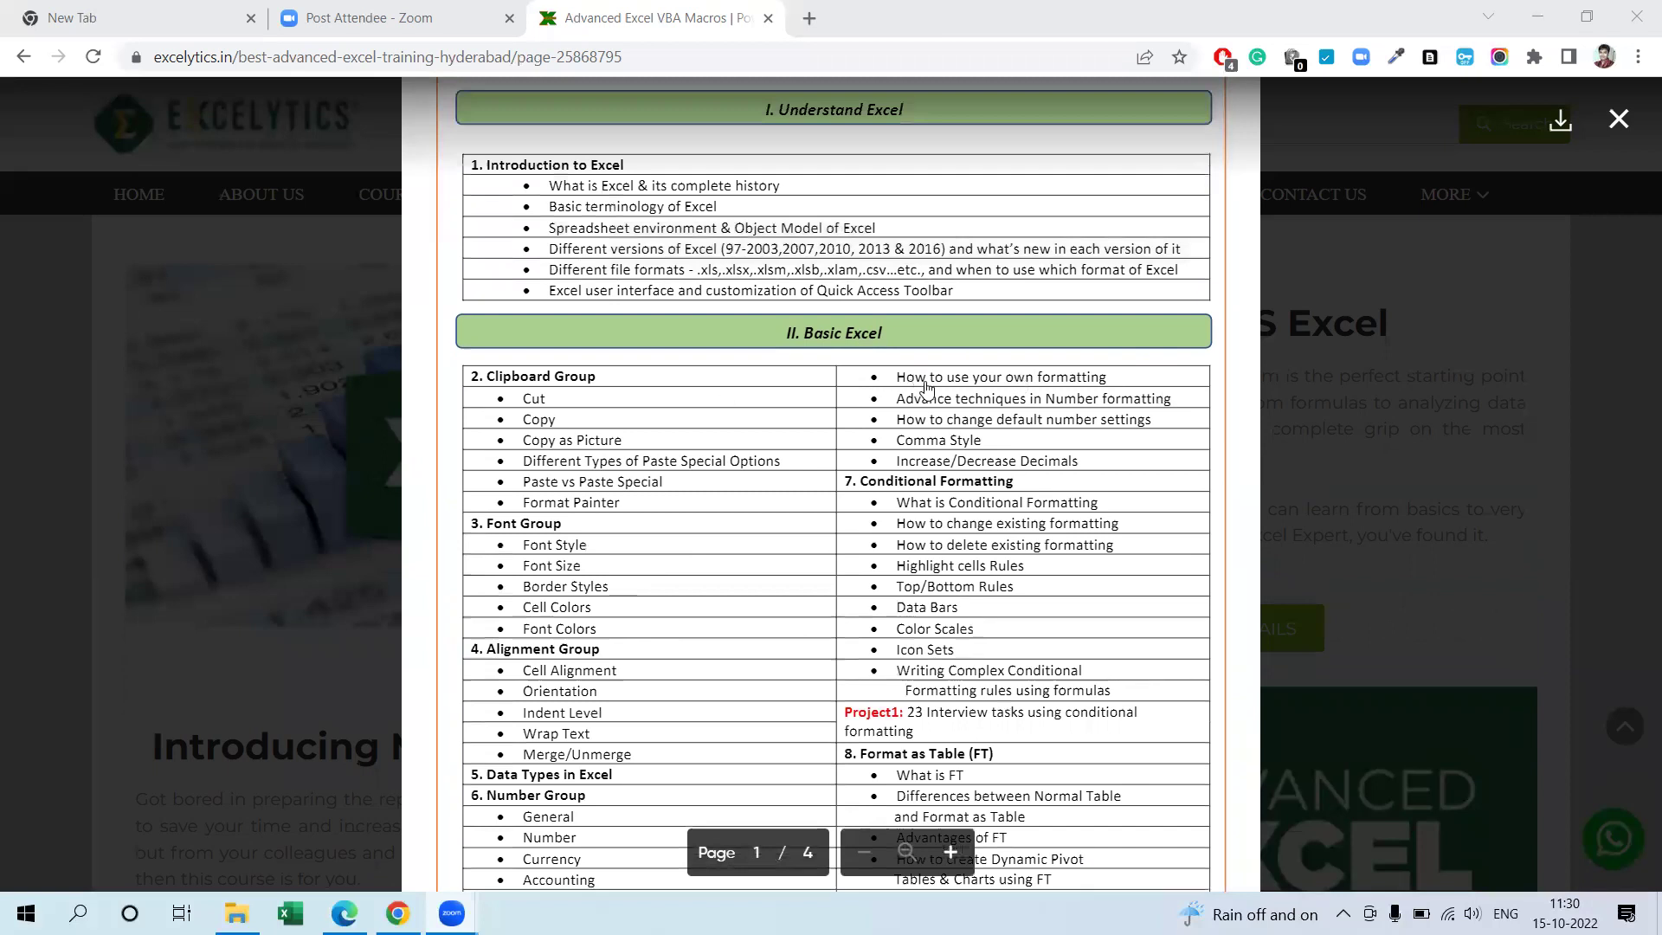
scroll(925, 388, down, 2)
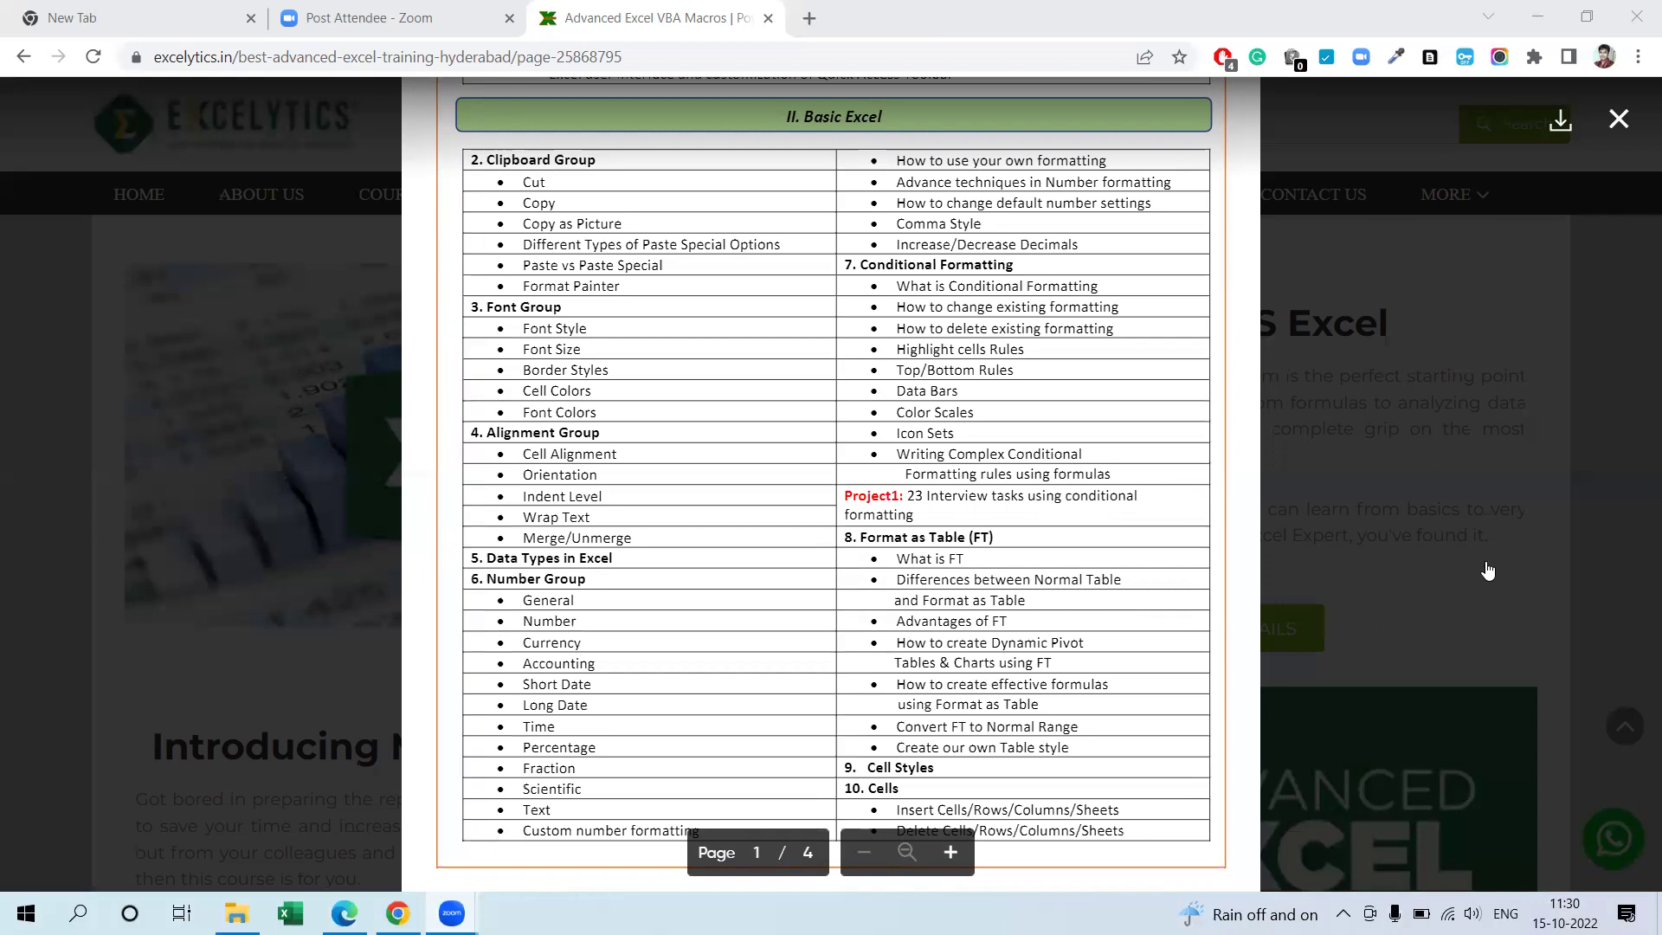
scroll(1487, 567, down, 5)
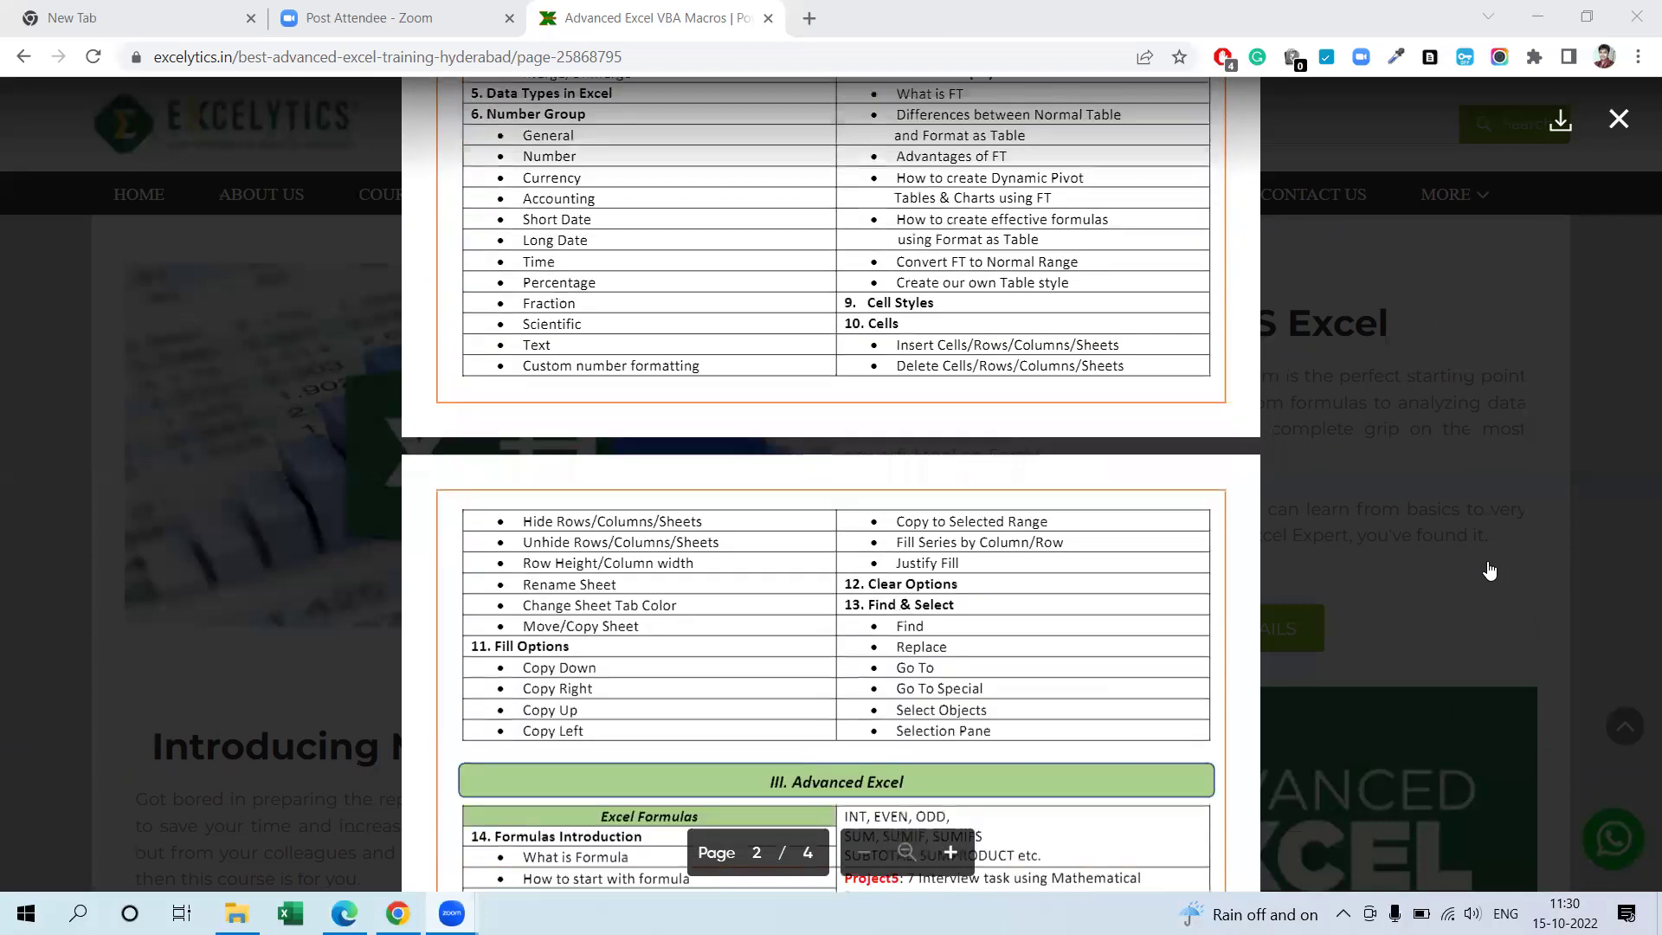
scroll(1489, 570, down, 1)
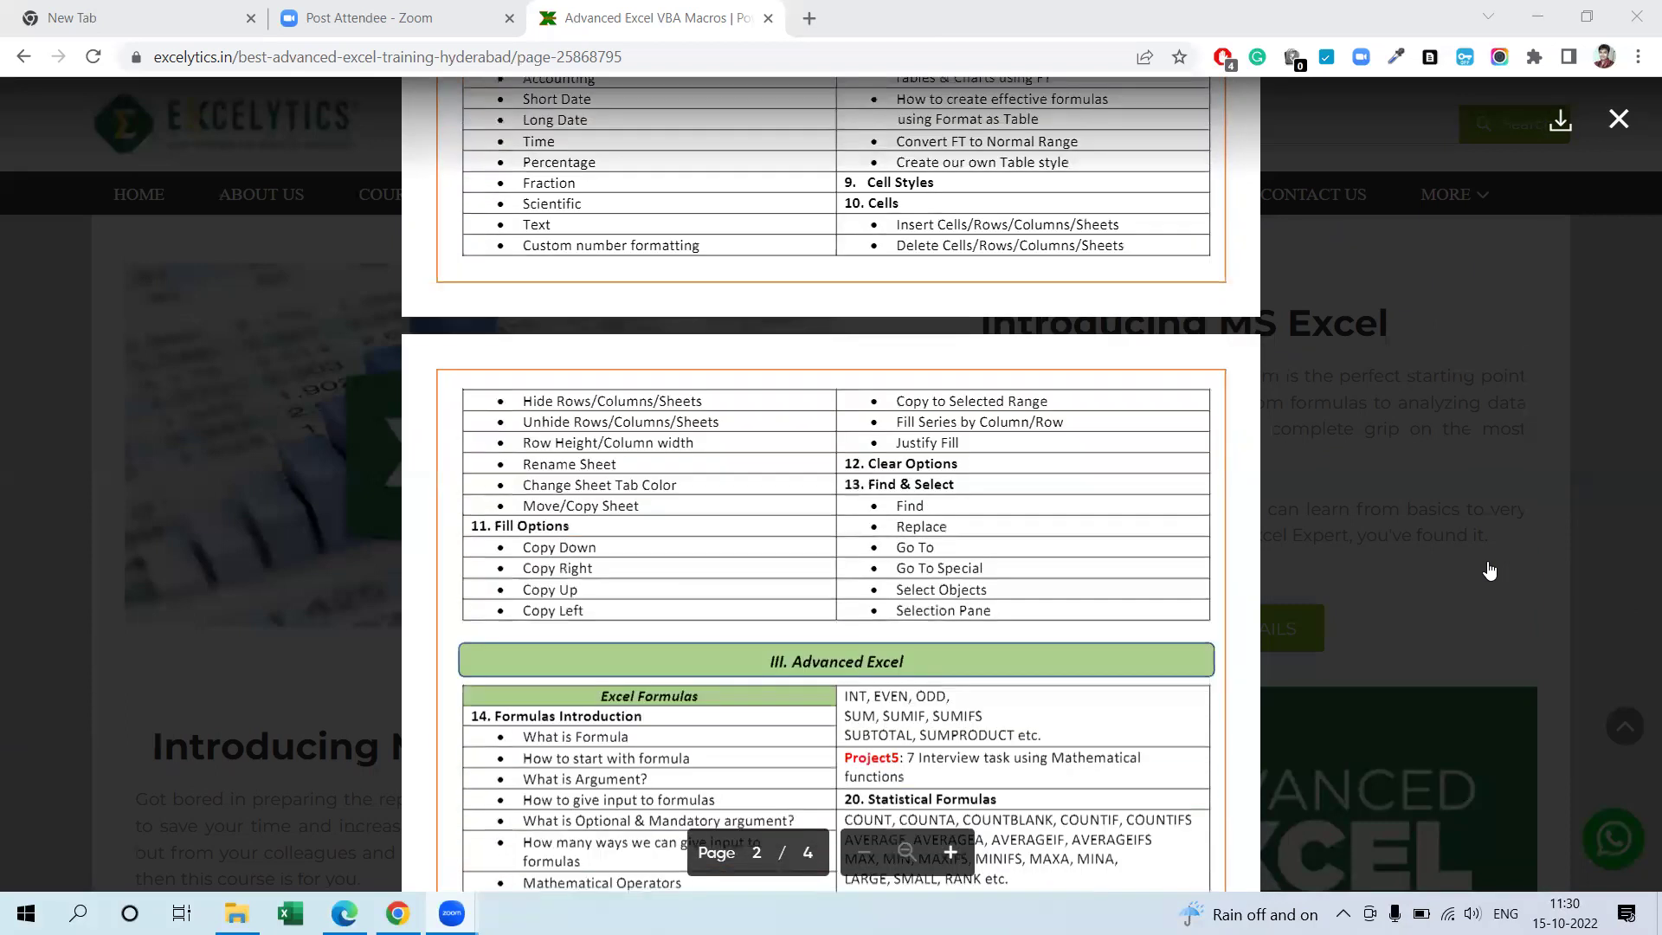
scroll(1489, 570, down, 2)
scroll(1489, 570, down, 1)
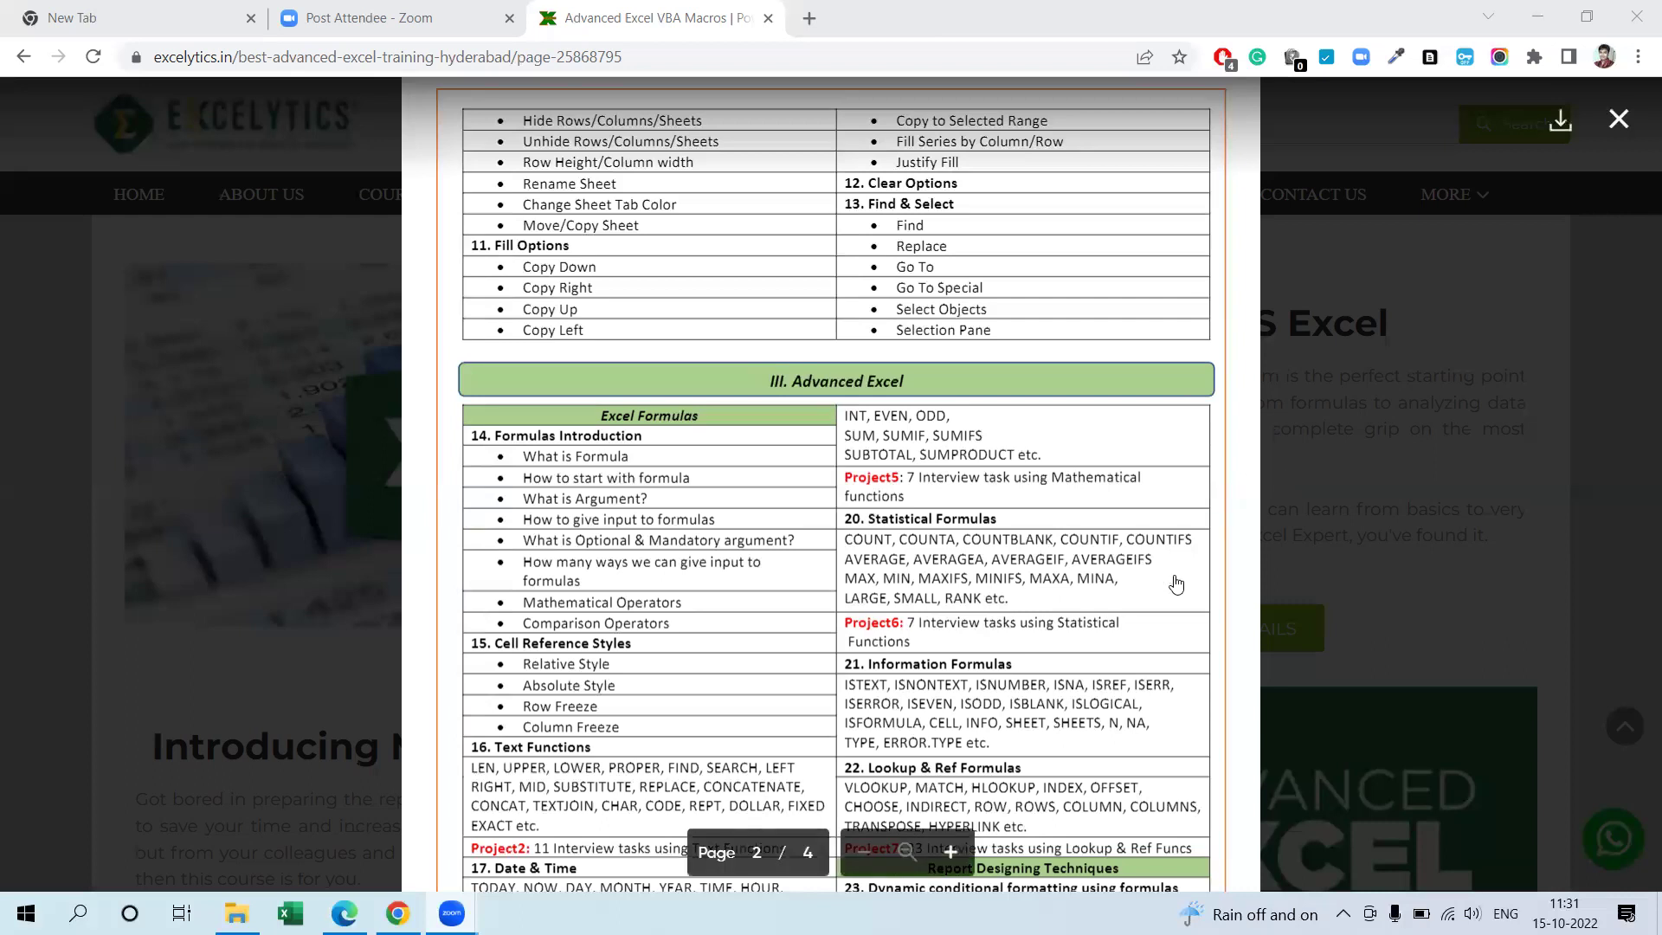
Step: Scroll the syllabus PDF past the rest of page 2 to Filter Options on page 3
scroll(1176, 584, down, 3)
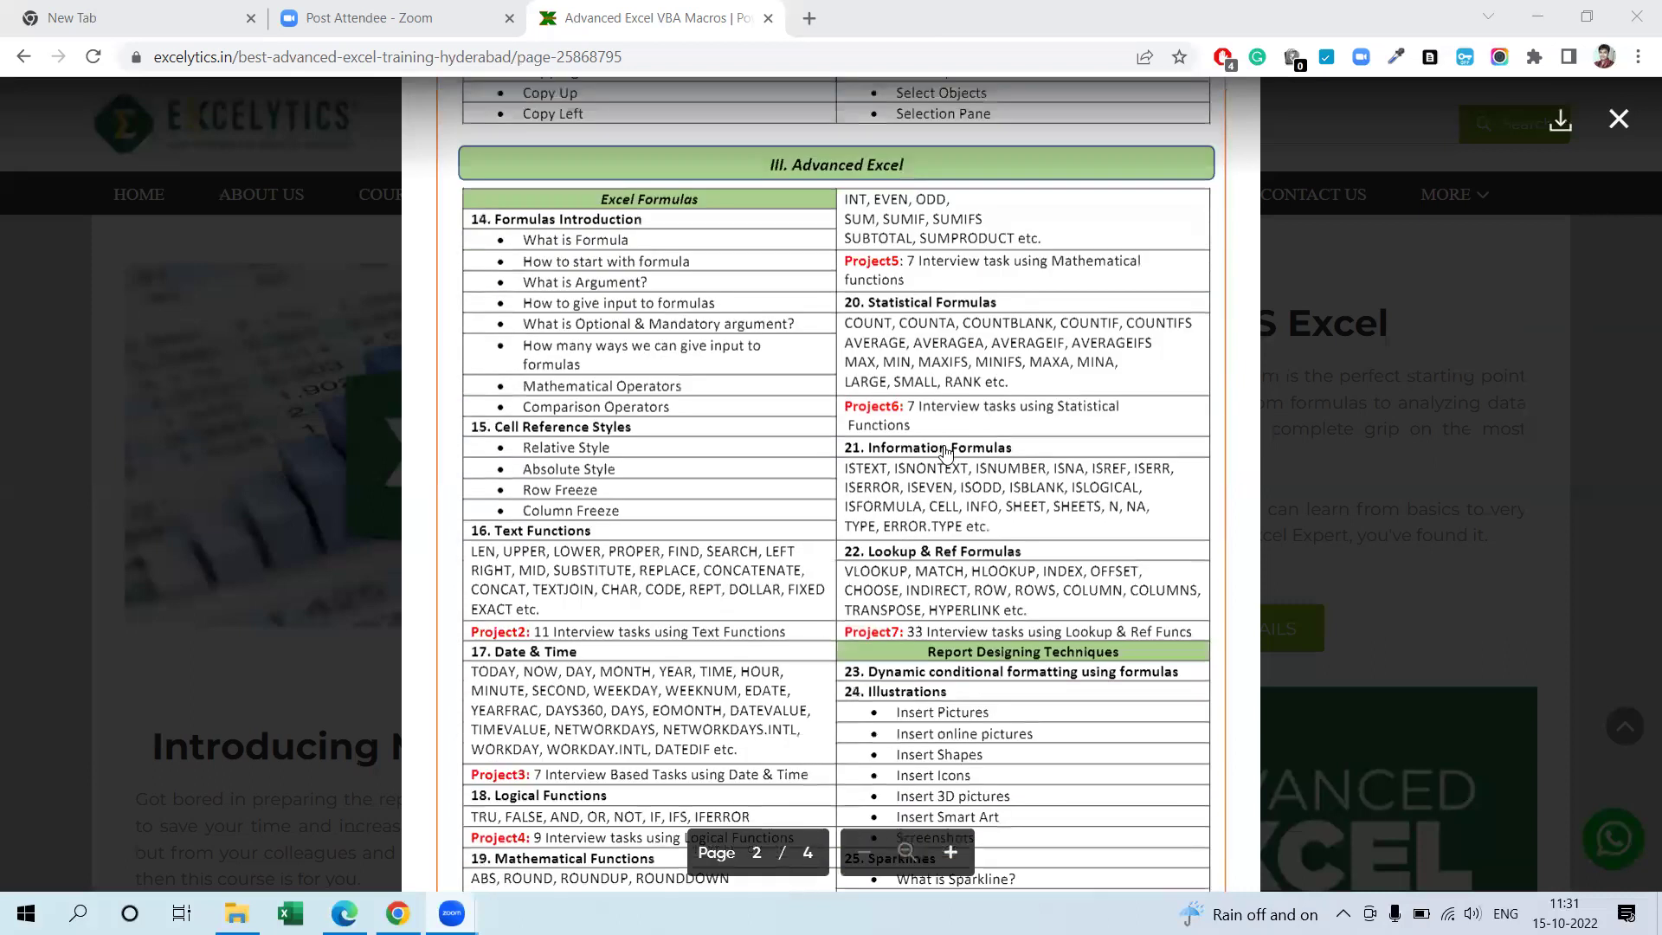
scroll(811, 467, down, 3)
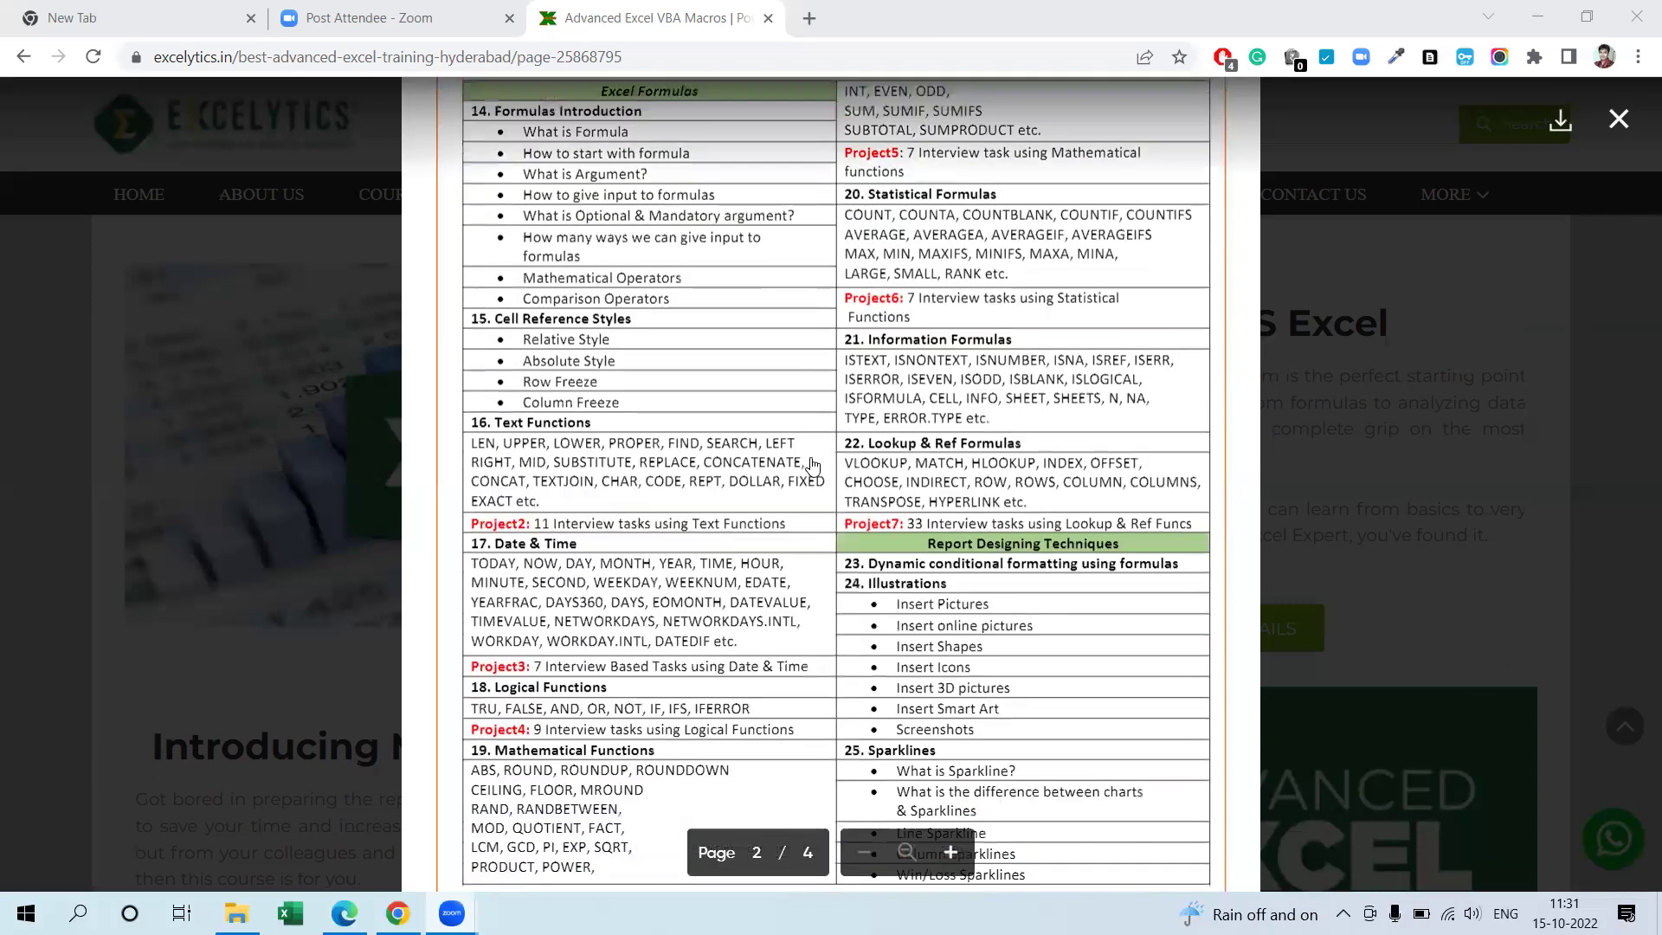
scroll(811, 467, up, 3)
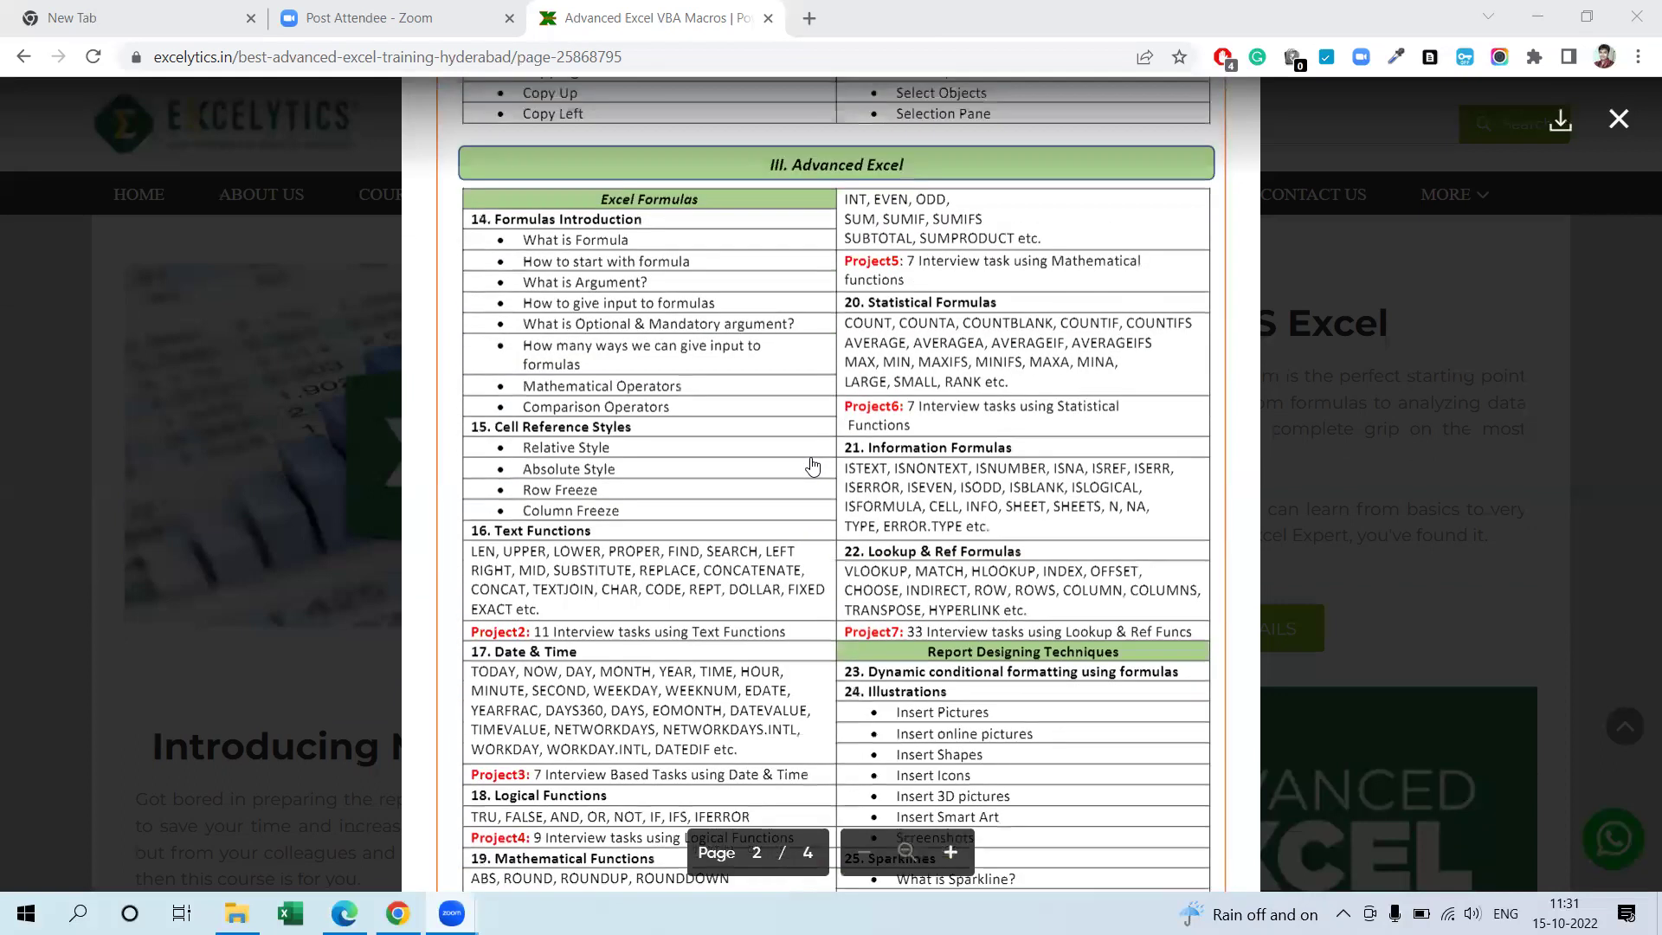
scroll(812, 467, down, 3)
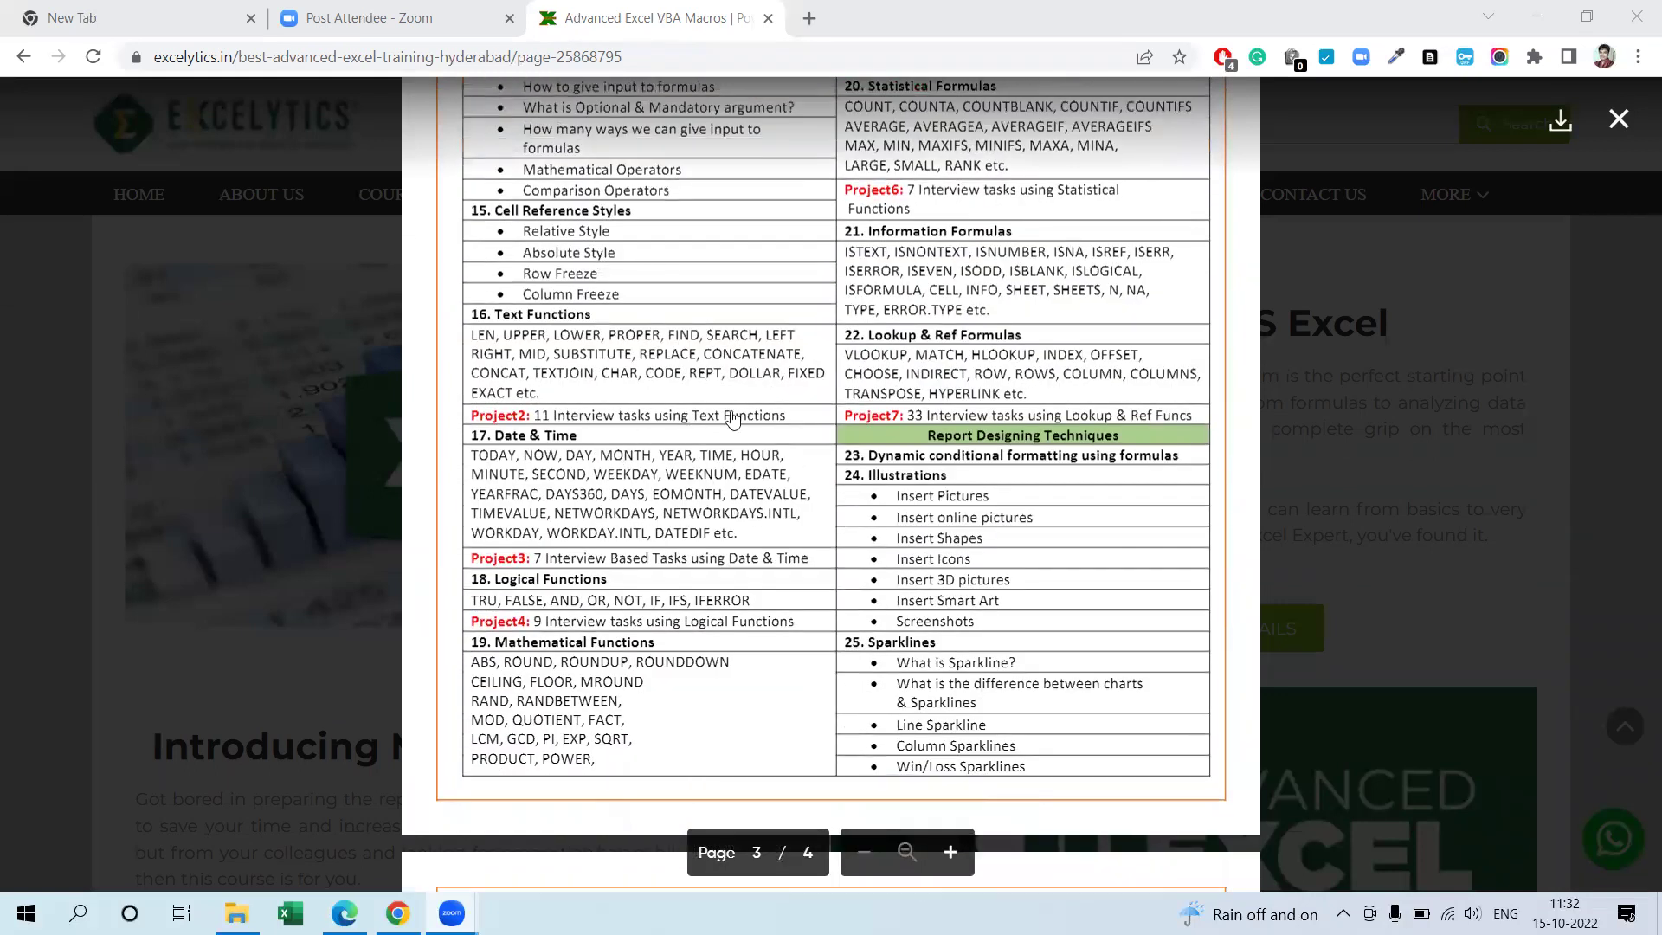
scroll(779, 641, up, 5)
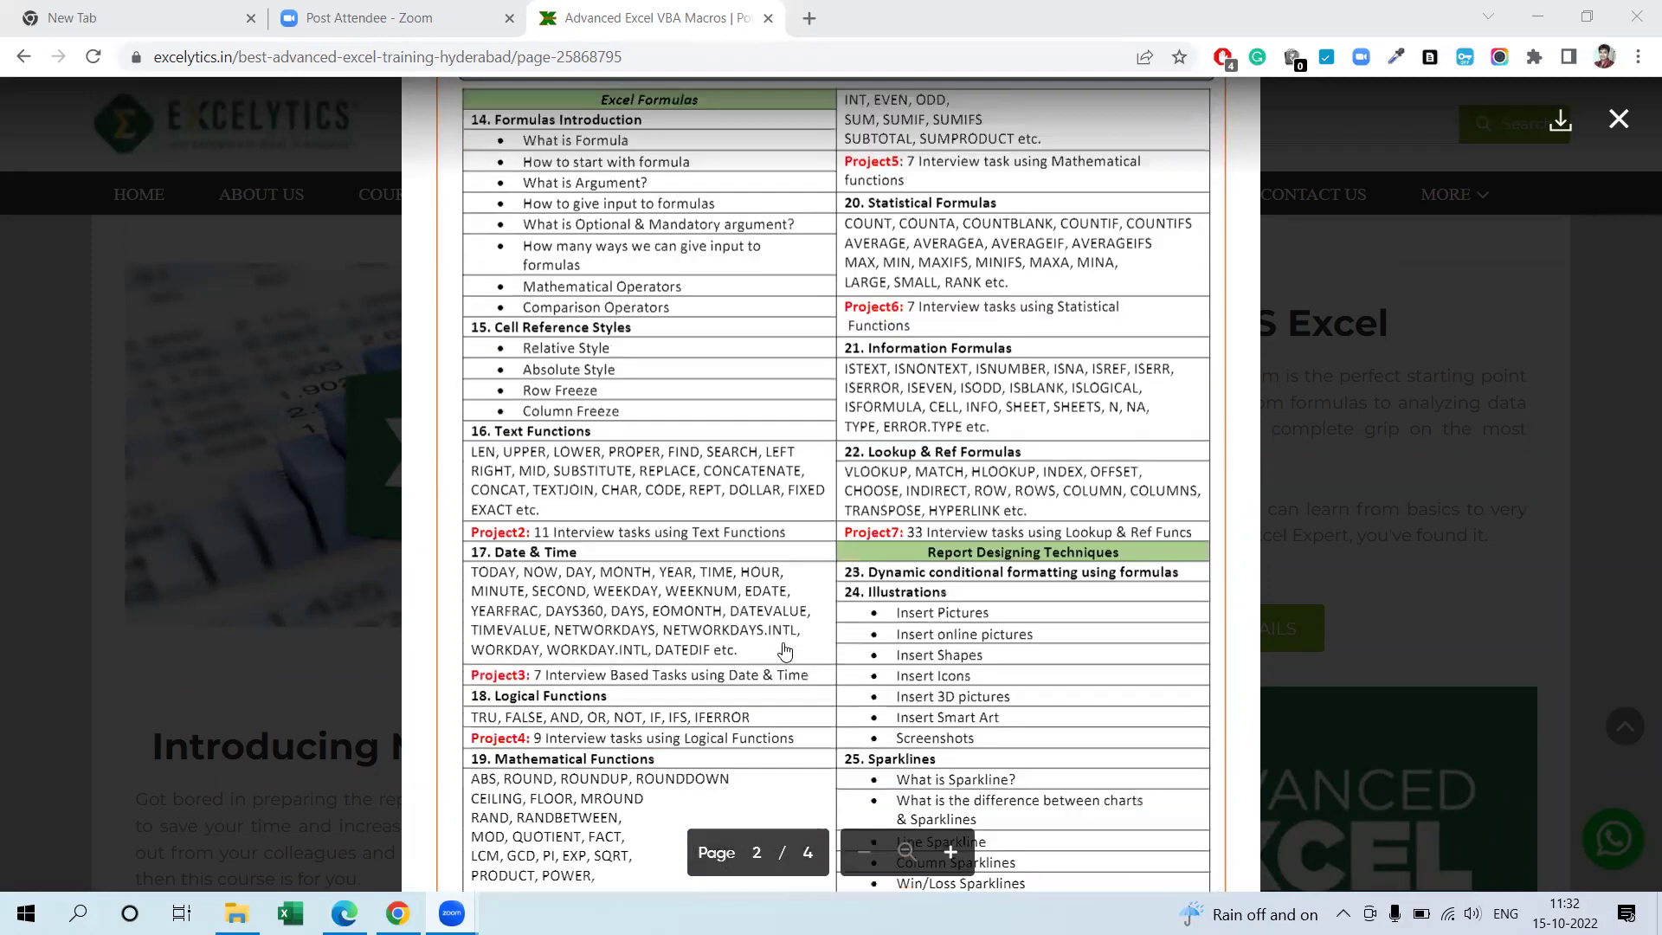
scroll(1065, 442, down, 1)
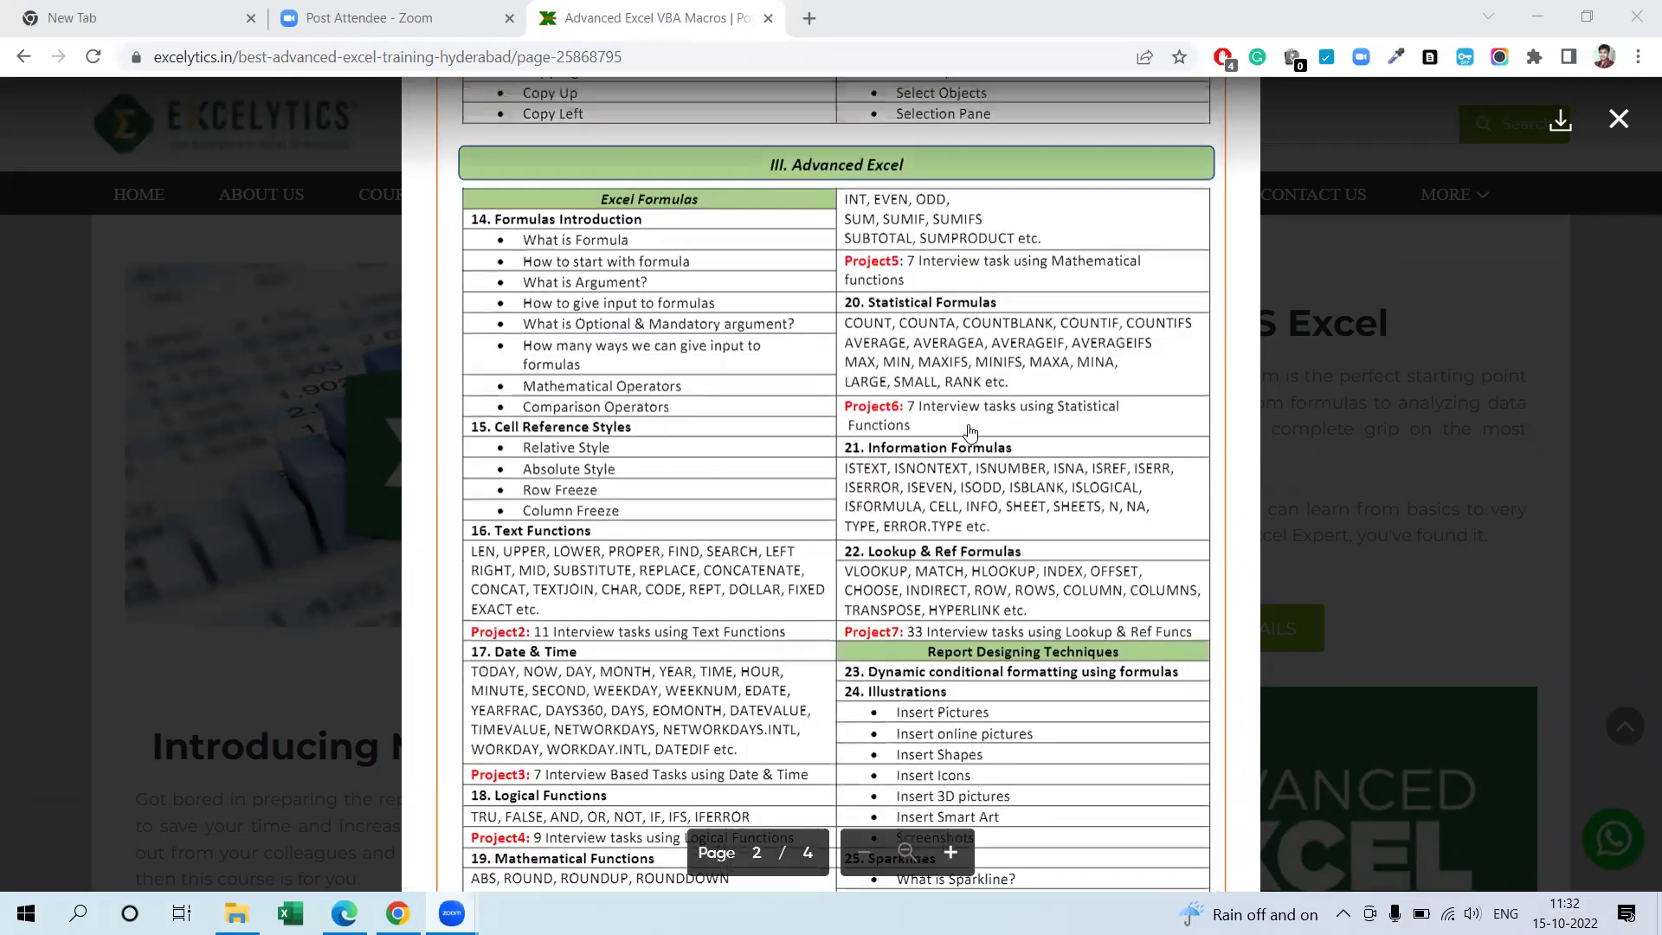
scroll(1089, 521, down, 2)
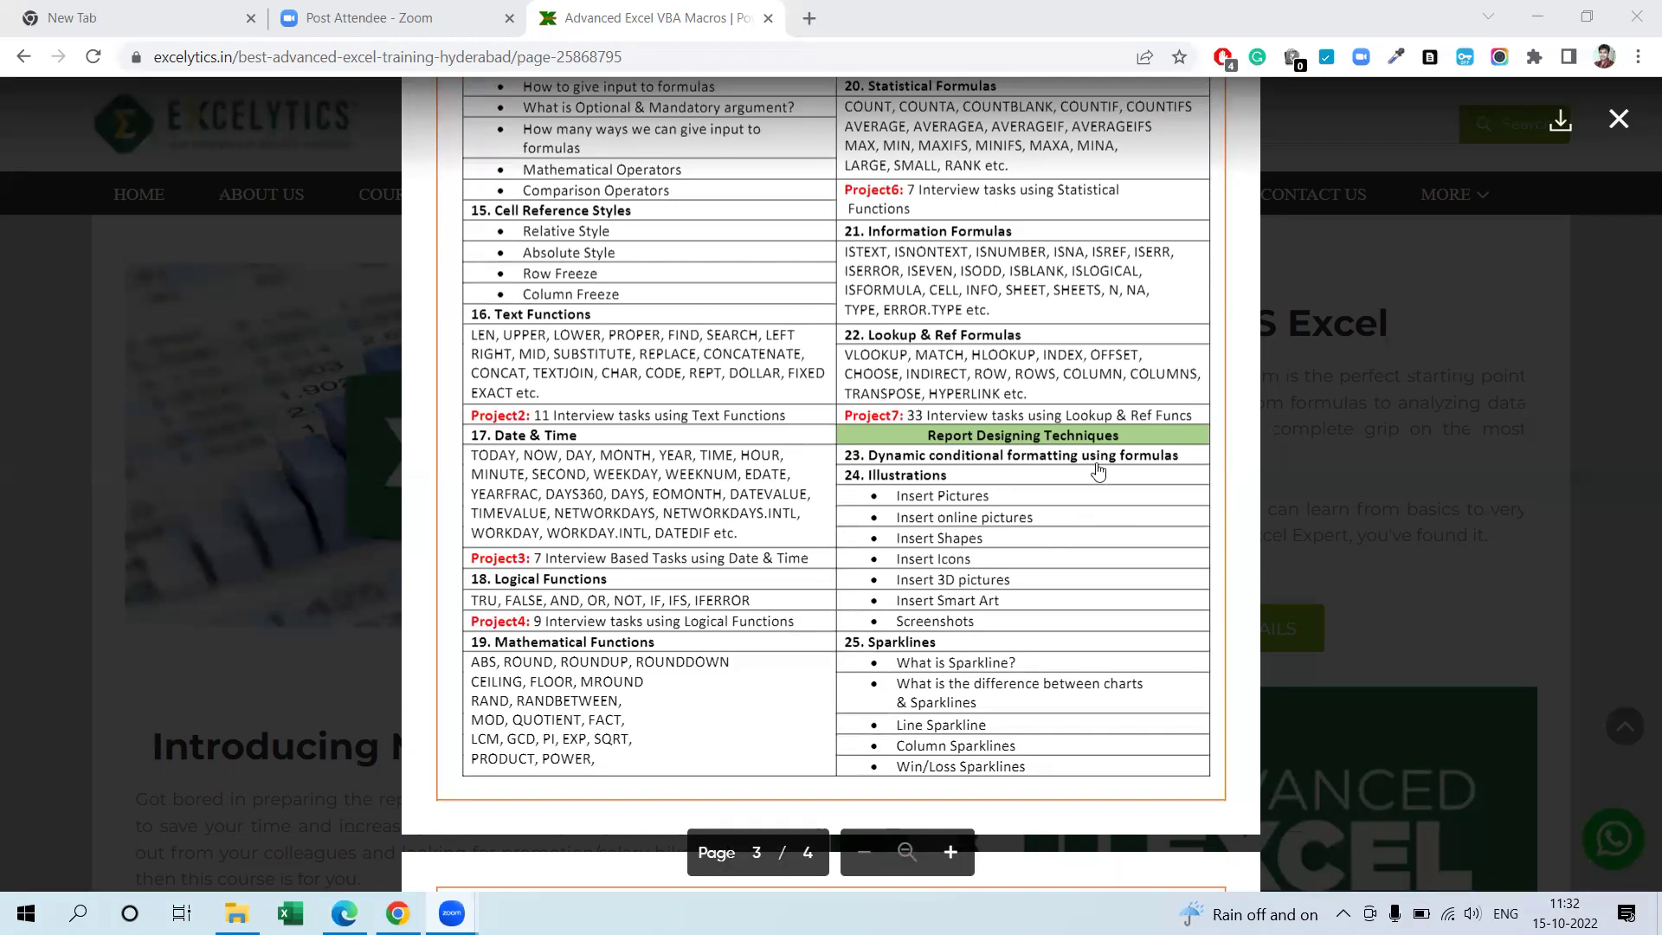
scroll(1024, 550, down, 1)
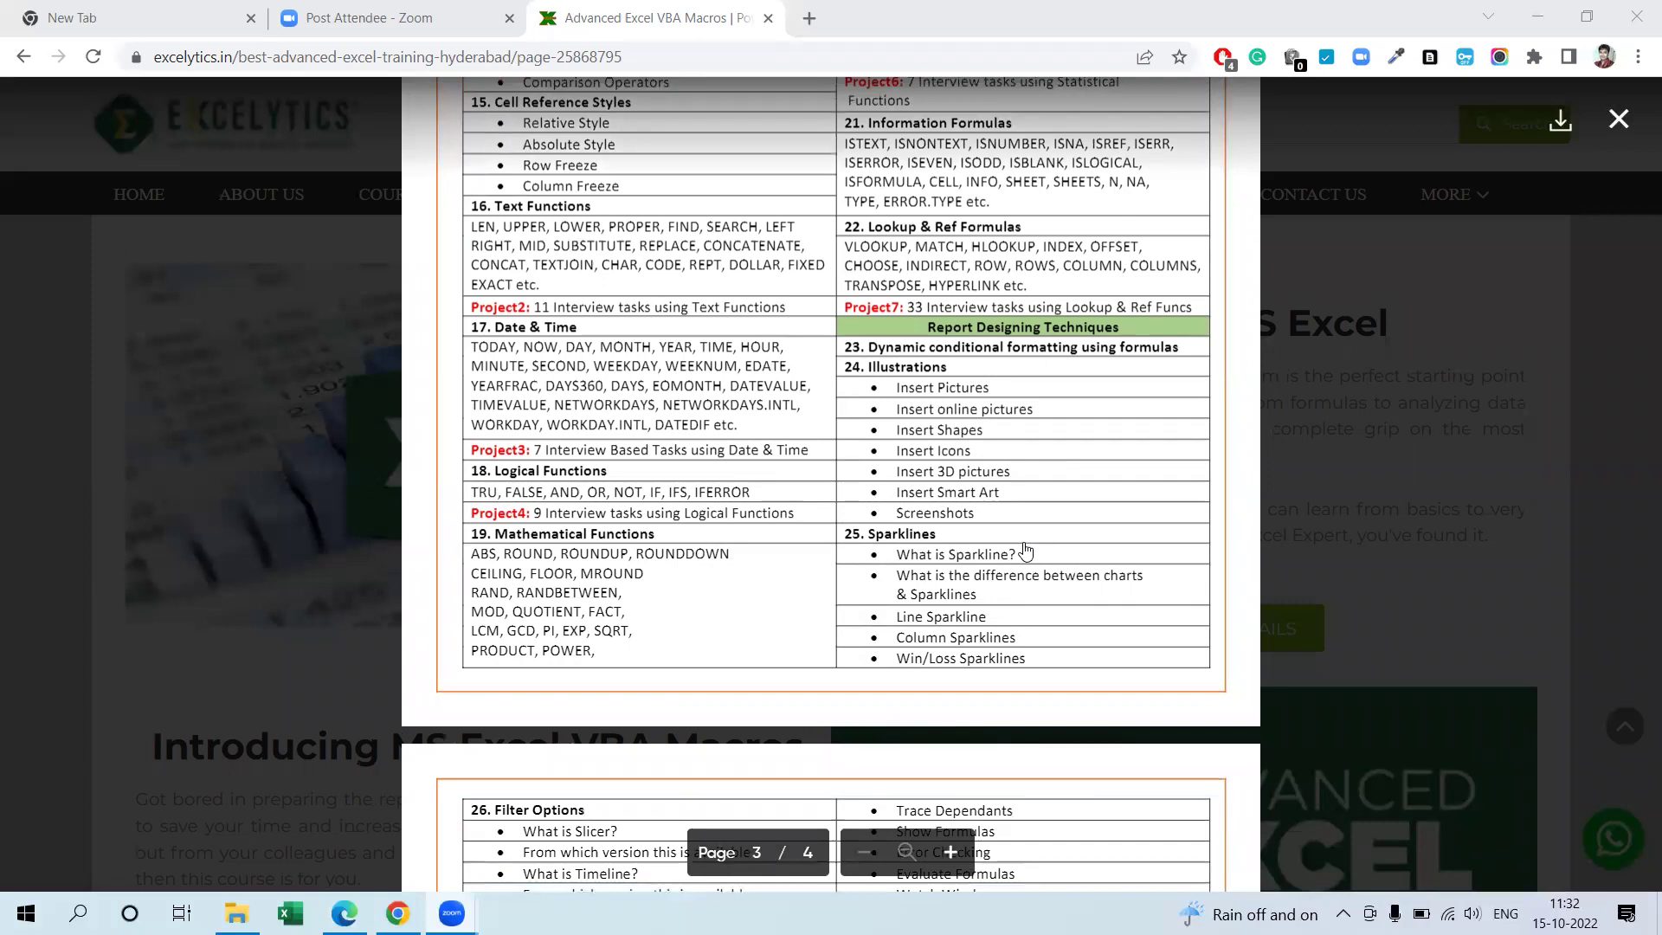
scroll(1024, 550, down, 4)
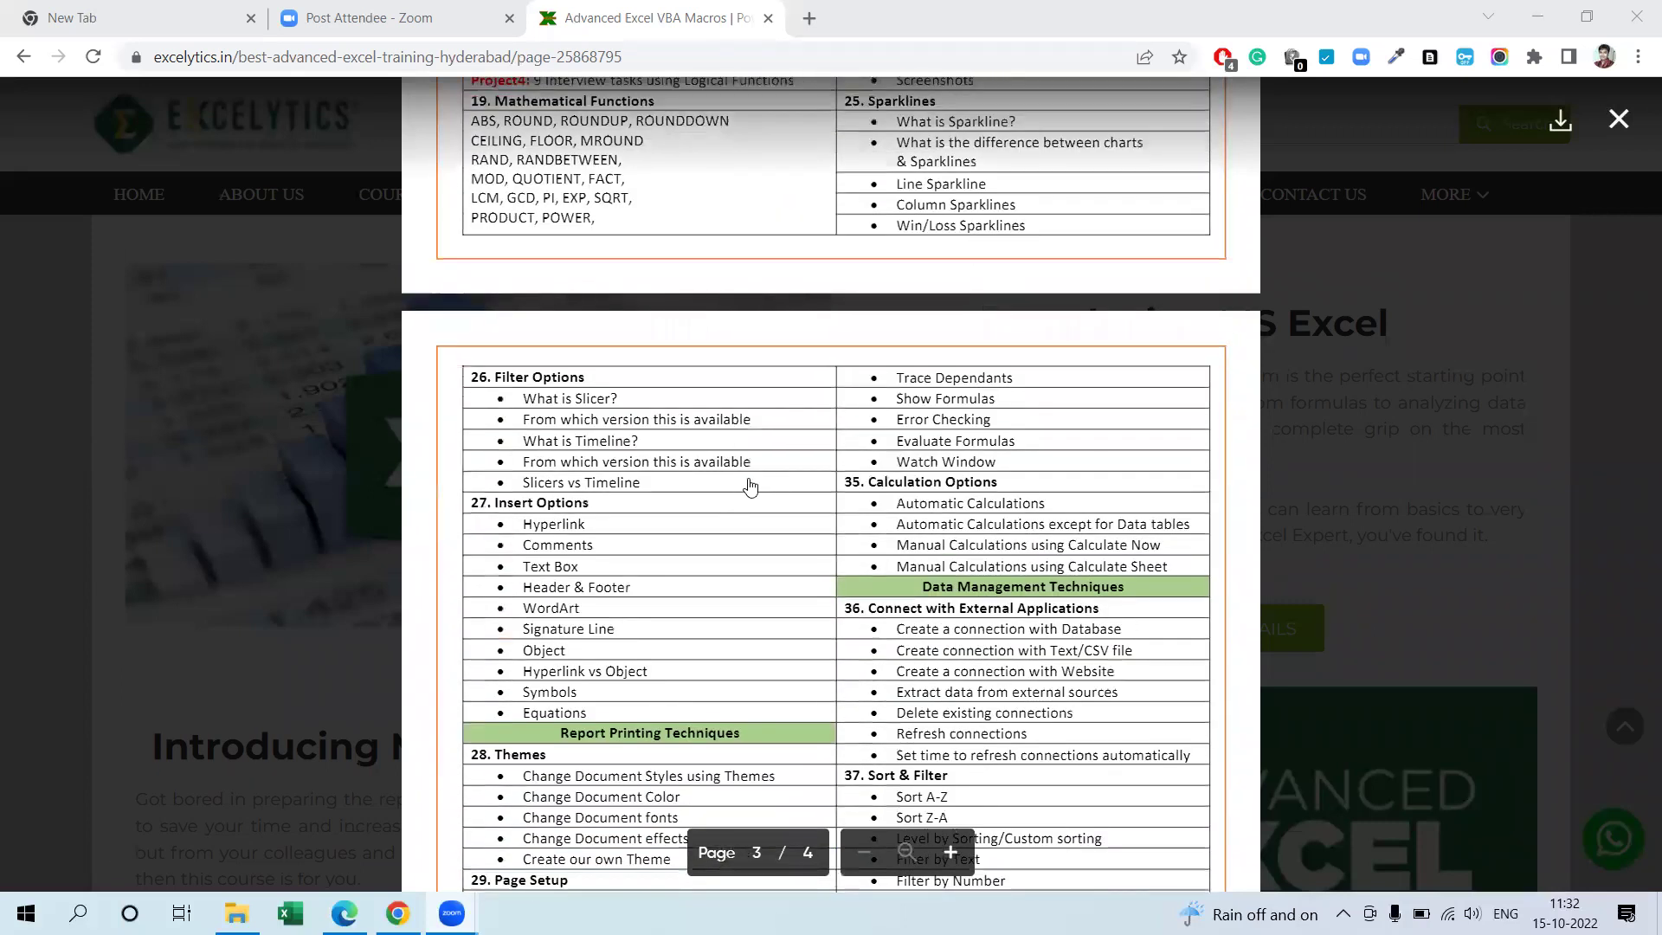
scroll(898, 550, down, 1)
scroll(898, 551, down, 3)
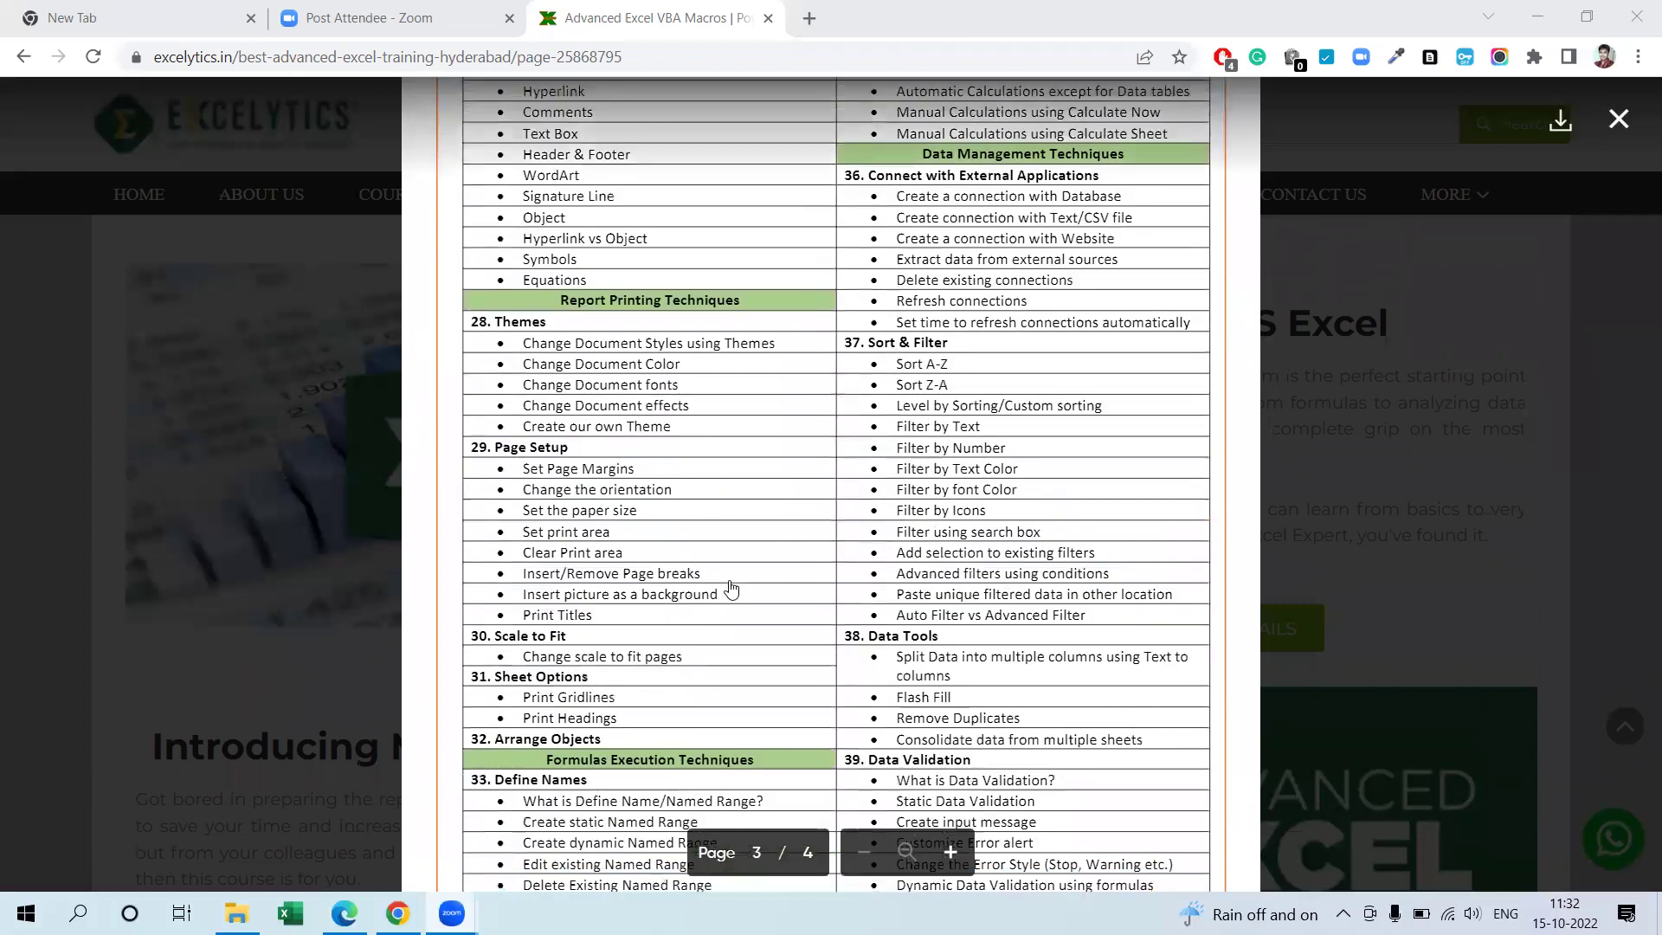
scroll(731, 587, up, 3)
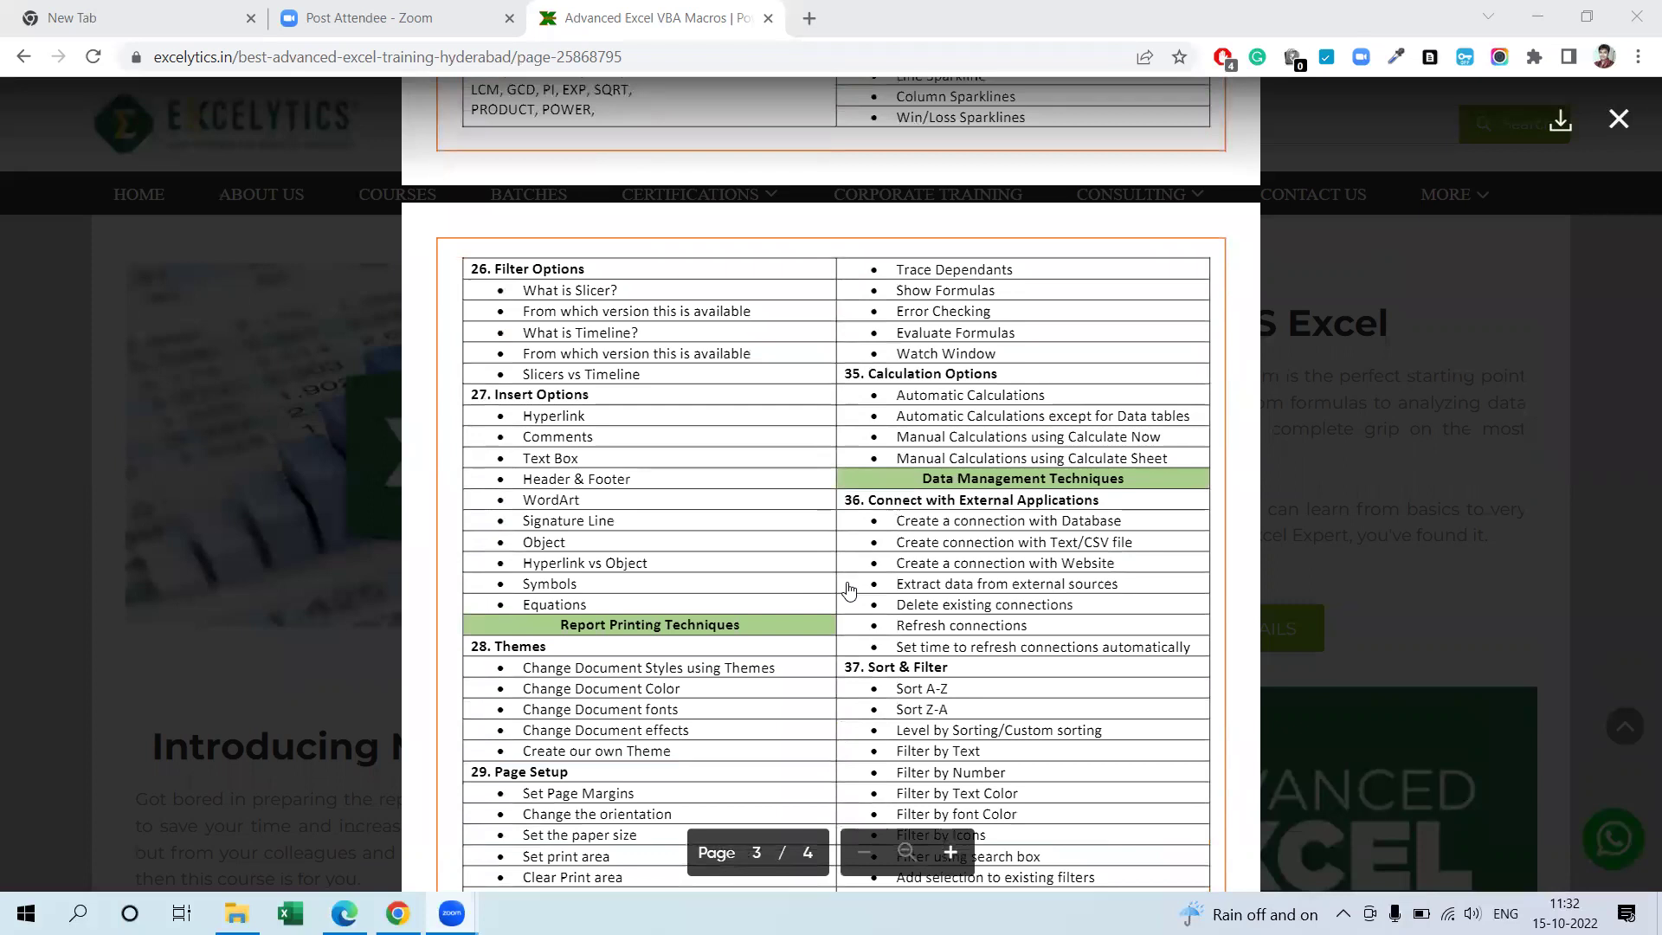
Step: Scroll through page 4's Pivot Tables, Charts and Dashboards topics to the institute's contact box
scroll(849, 591, down, 5)
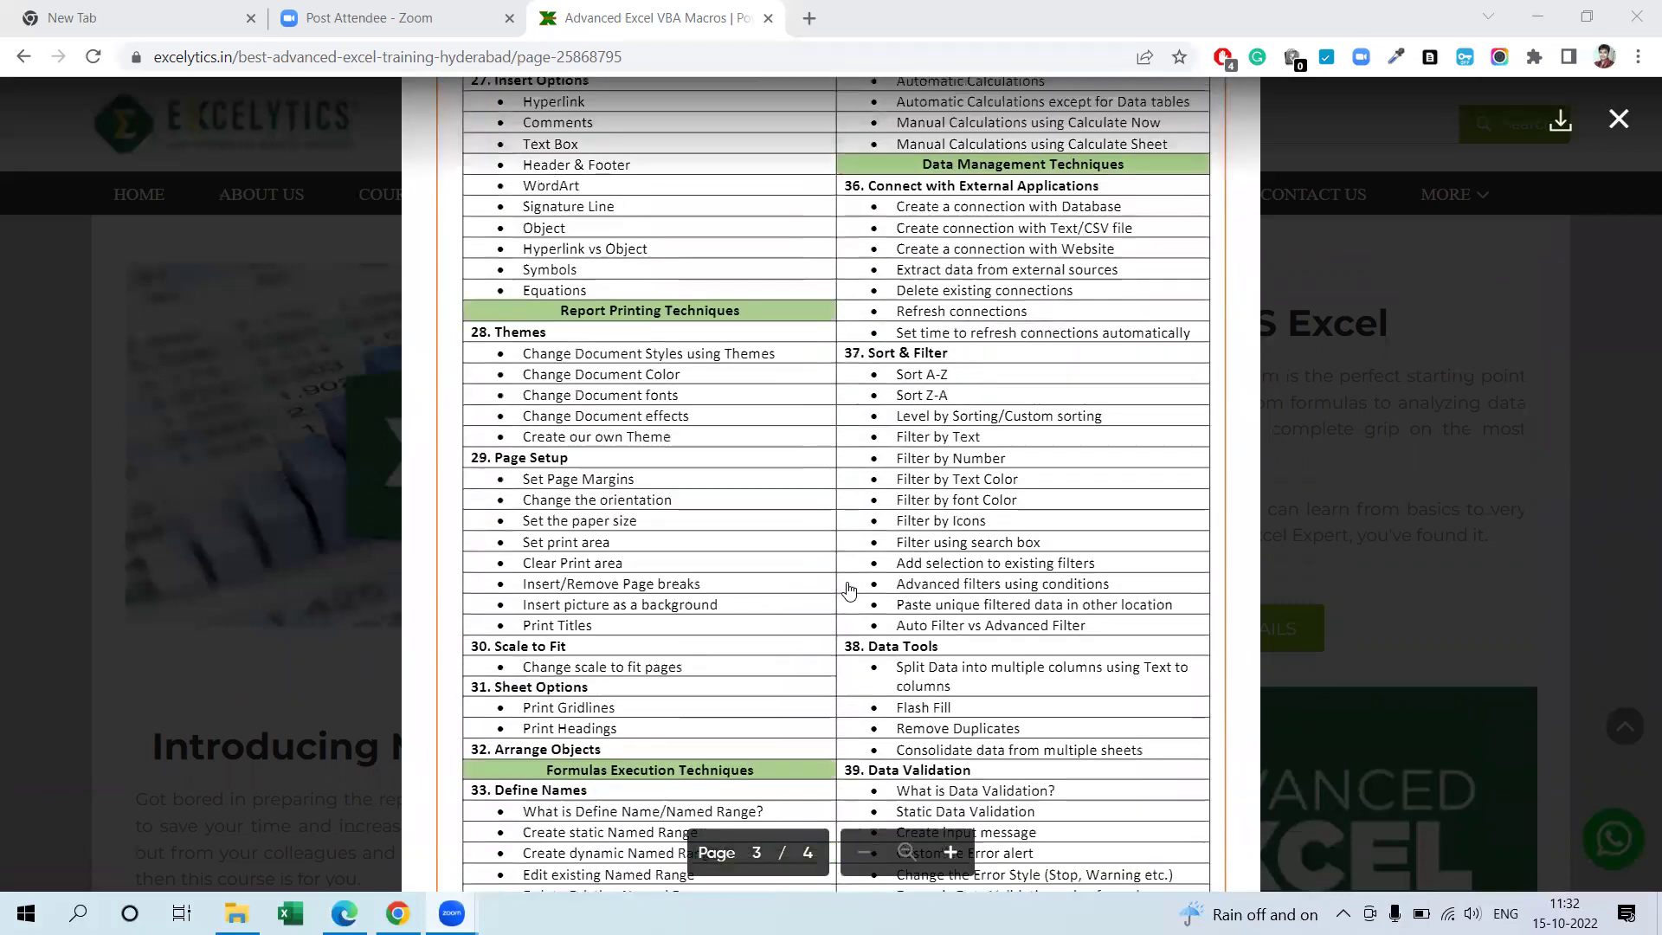
scroll(849, 591, down, 1)
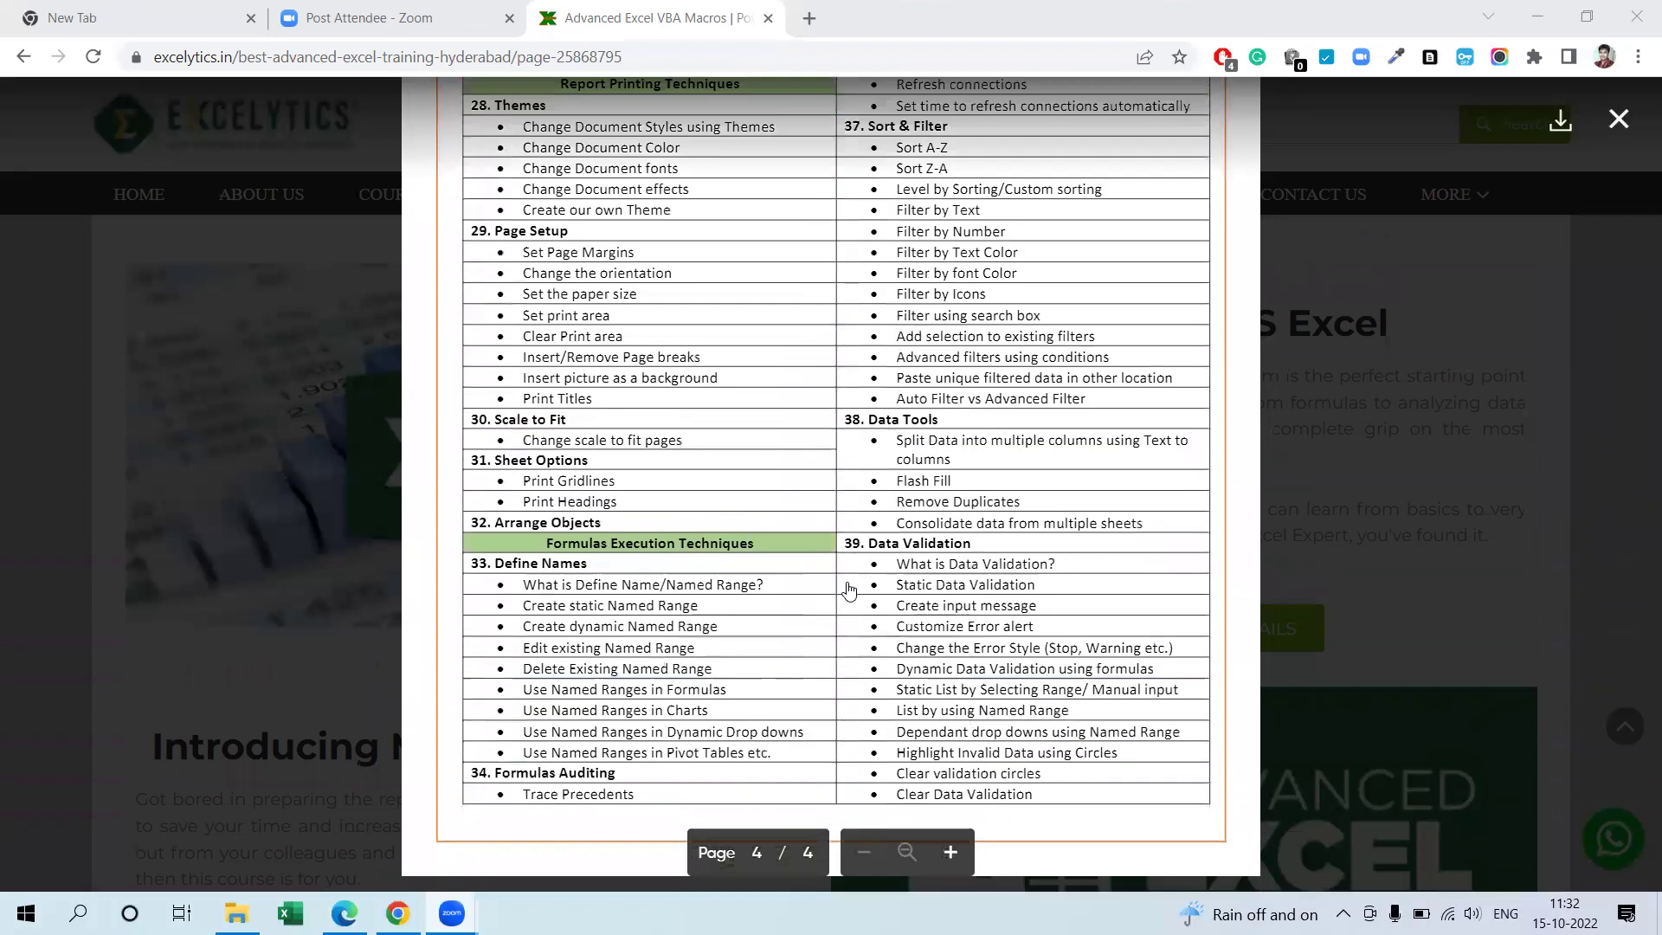
scroll(848, 591, down, 5)
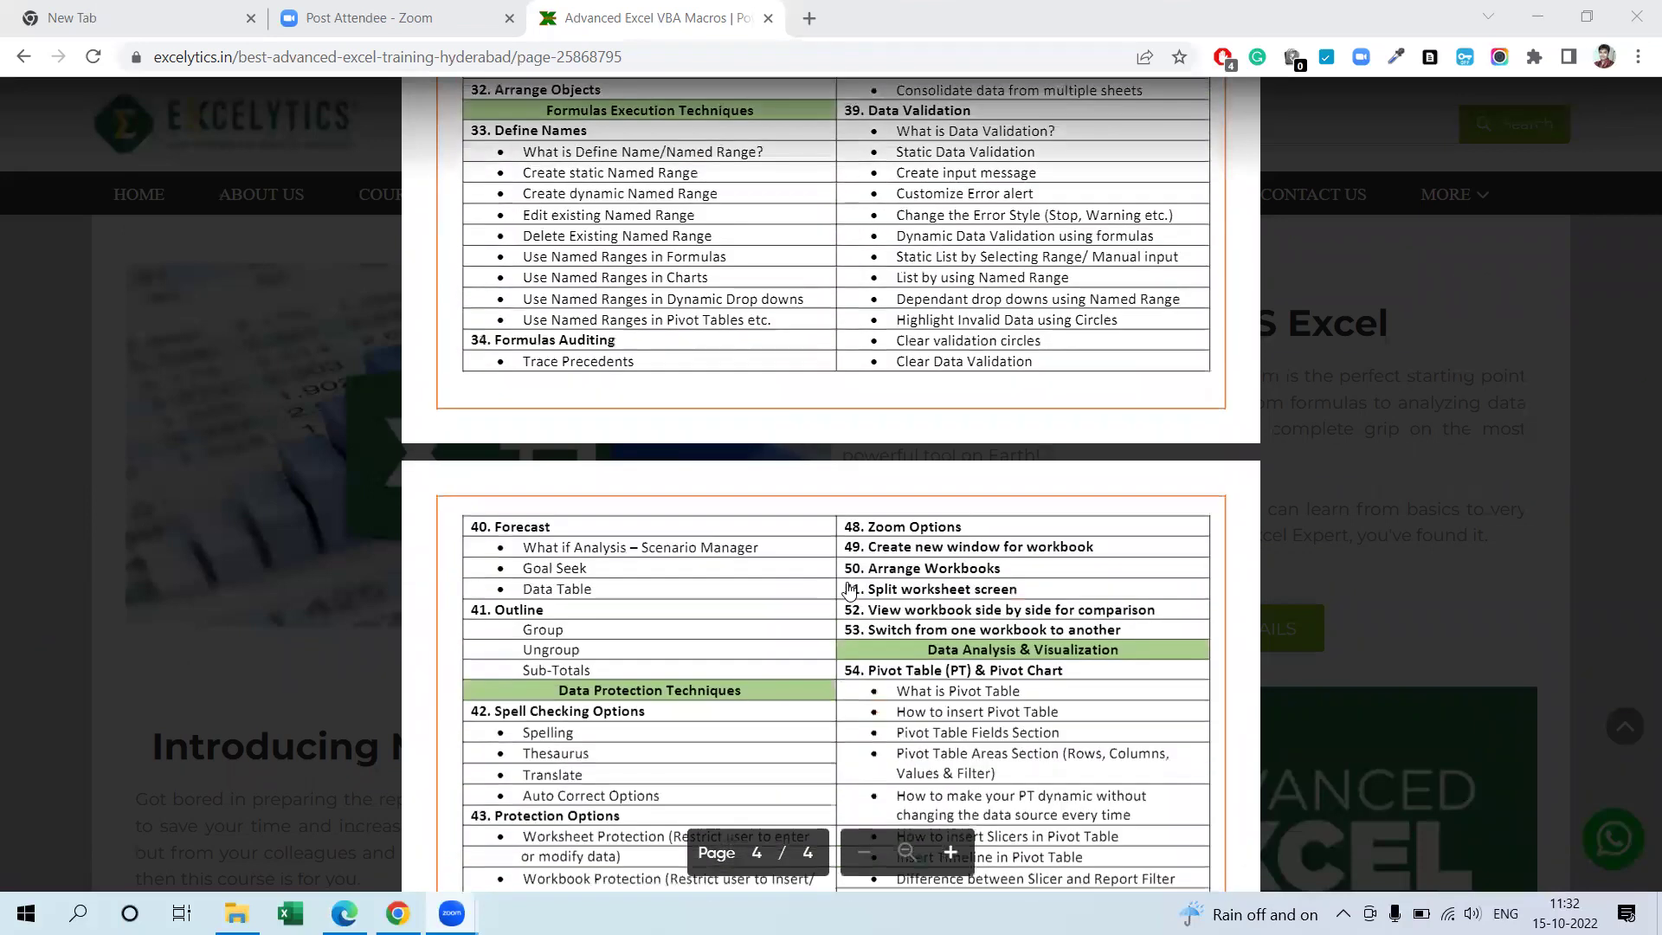
scroll(848, 590, down, 2)
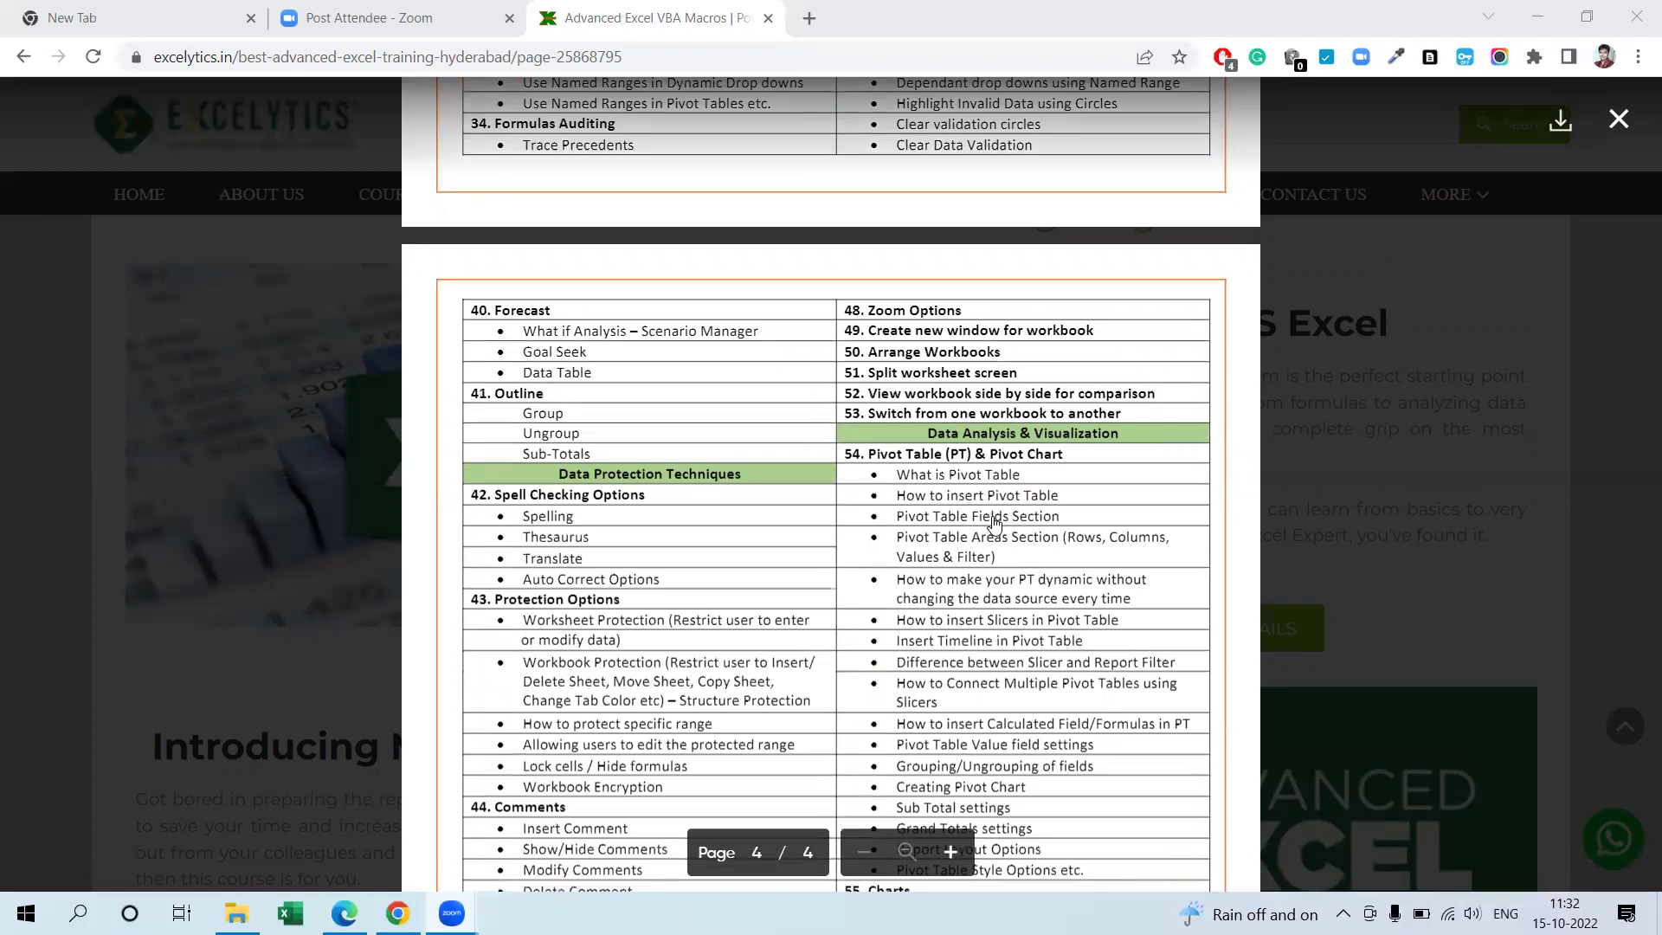
scroll(871, 502, down, 3)
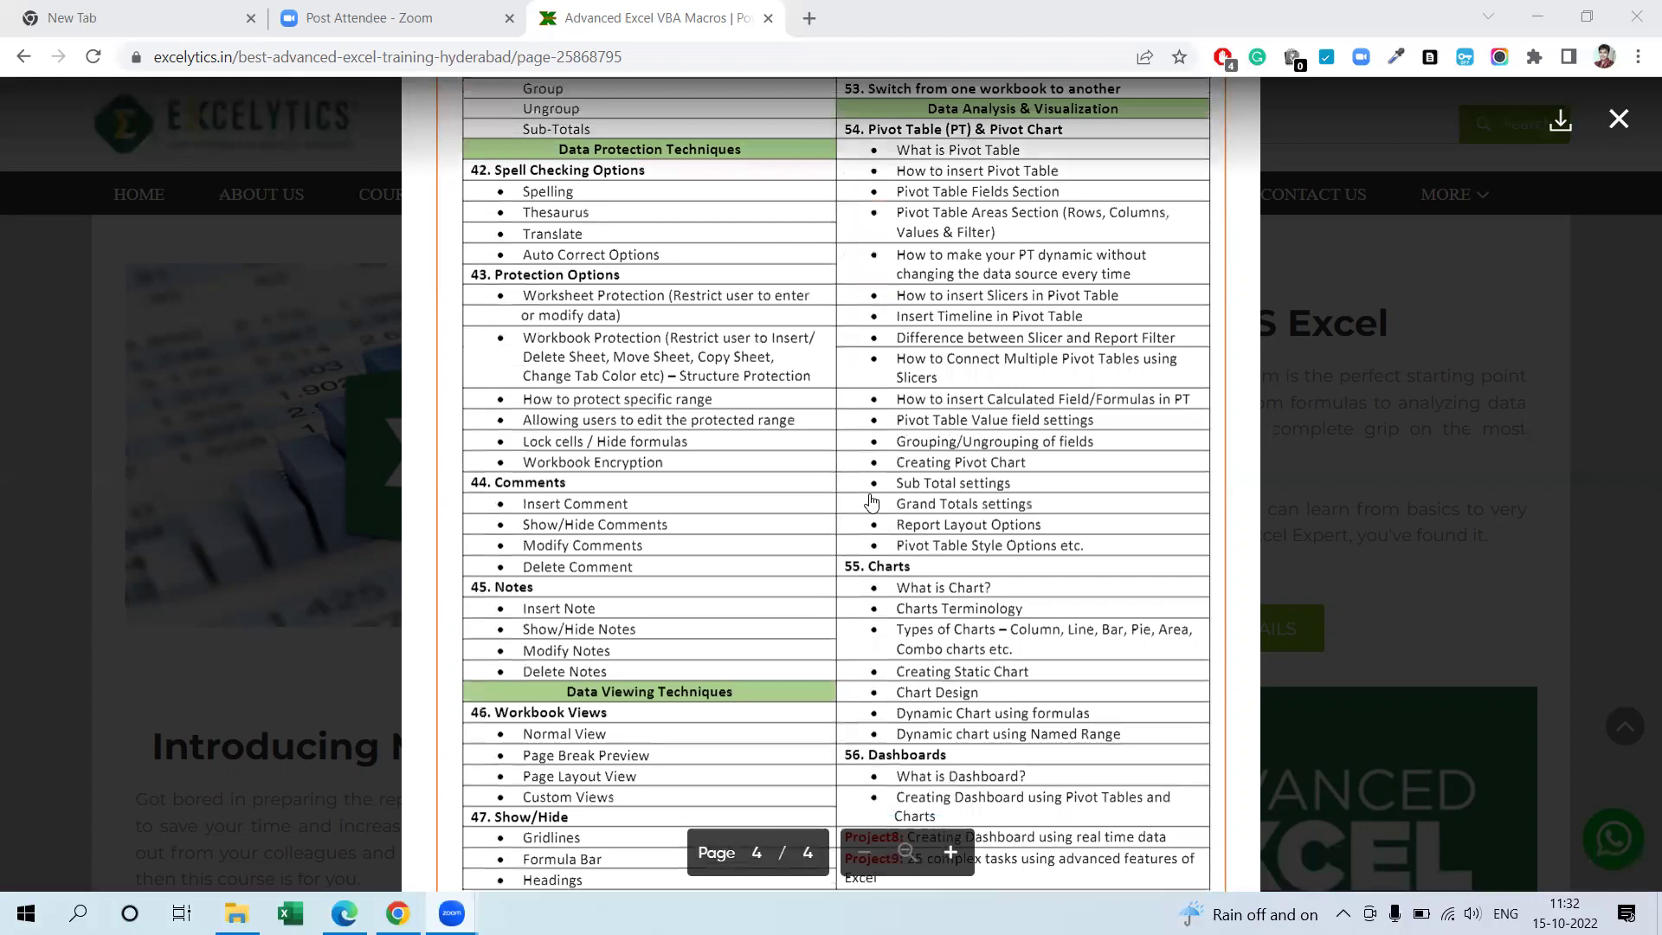
scroll(871, 502, down, 2)
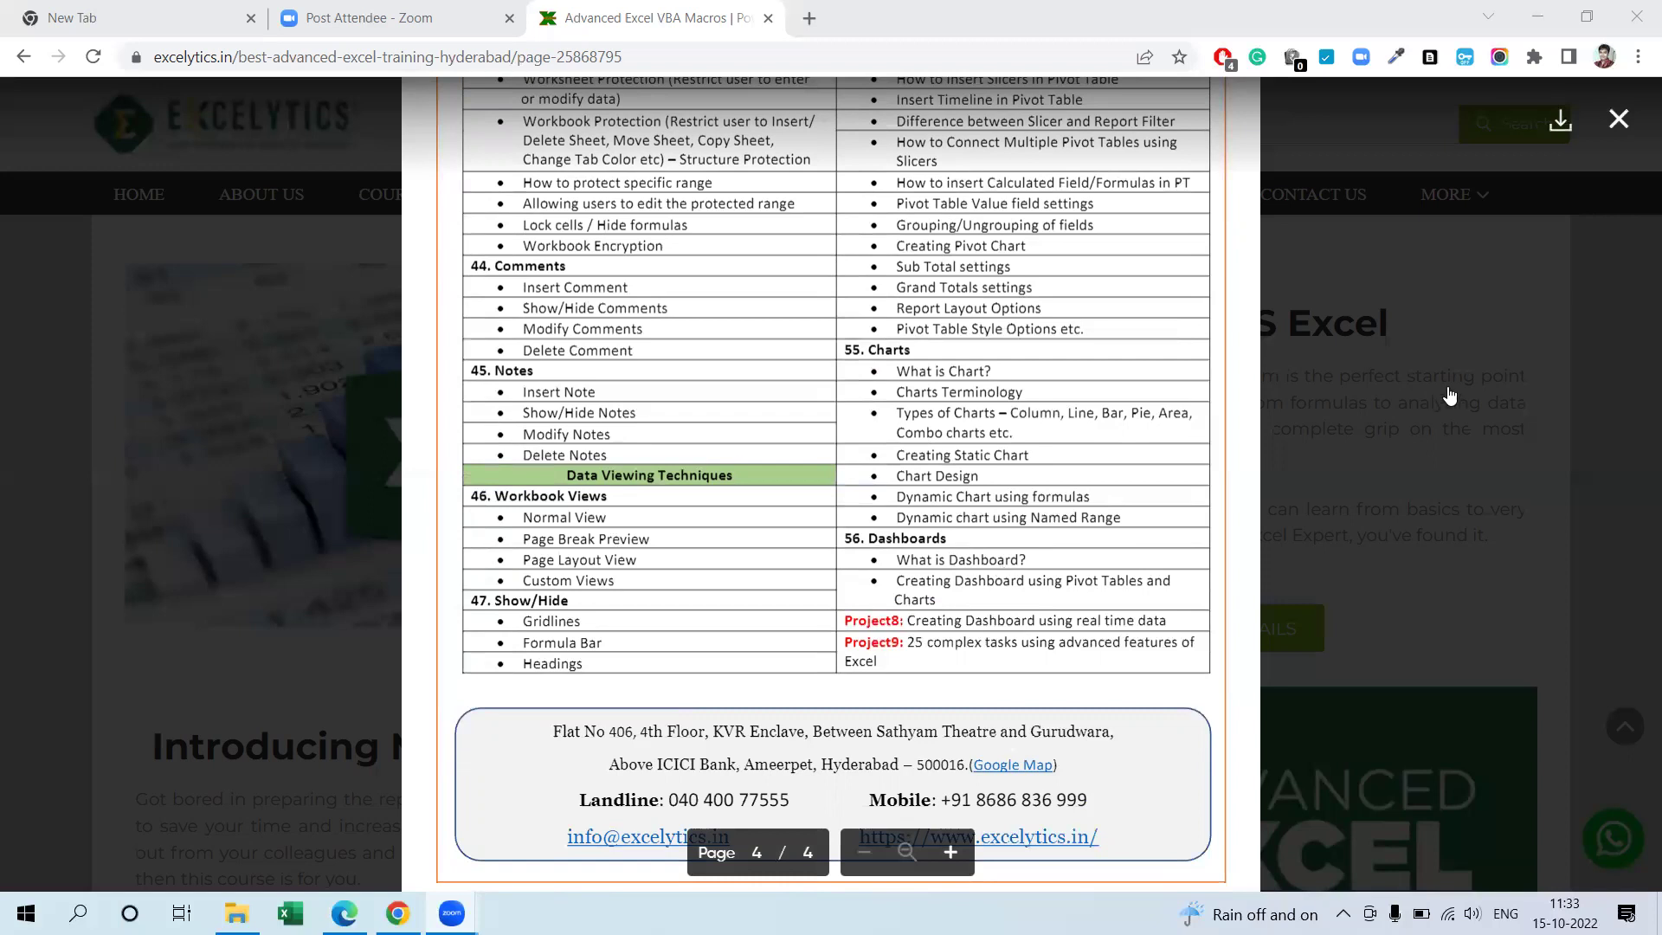
Step: Check the system volume, then create a new blank Excel workbook, Book1
scroll(1450, 395, up, 7)
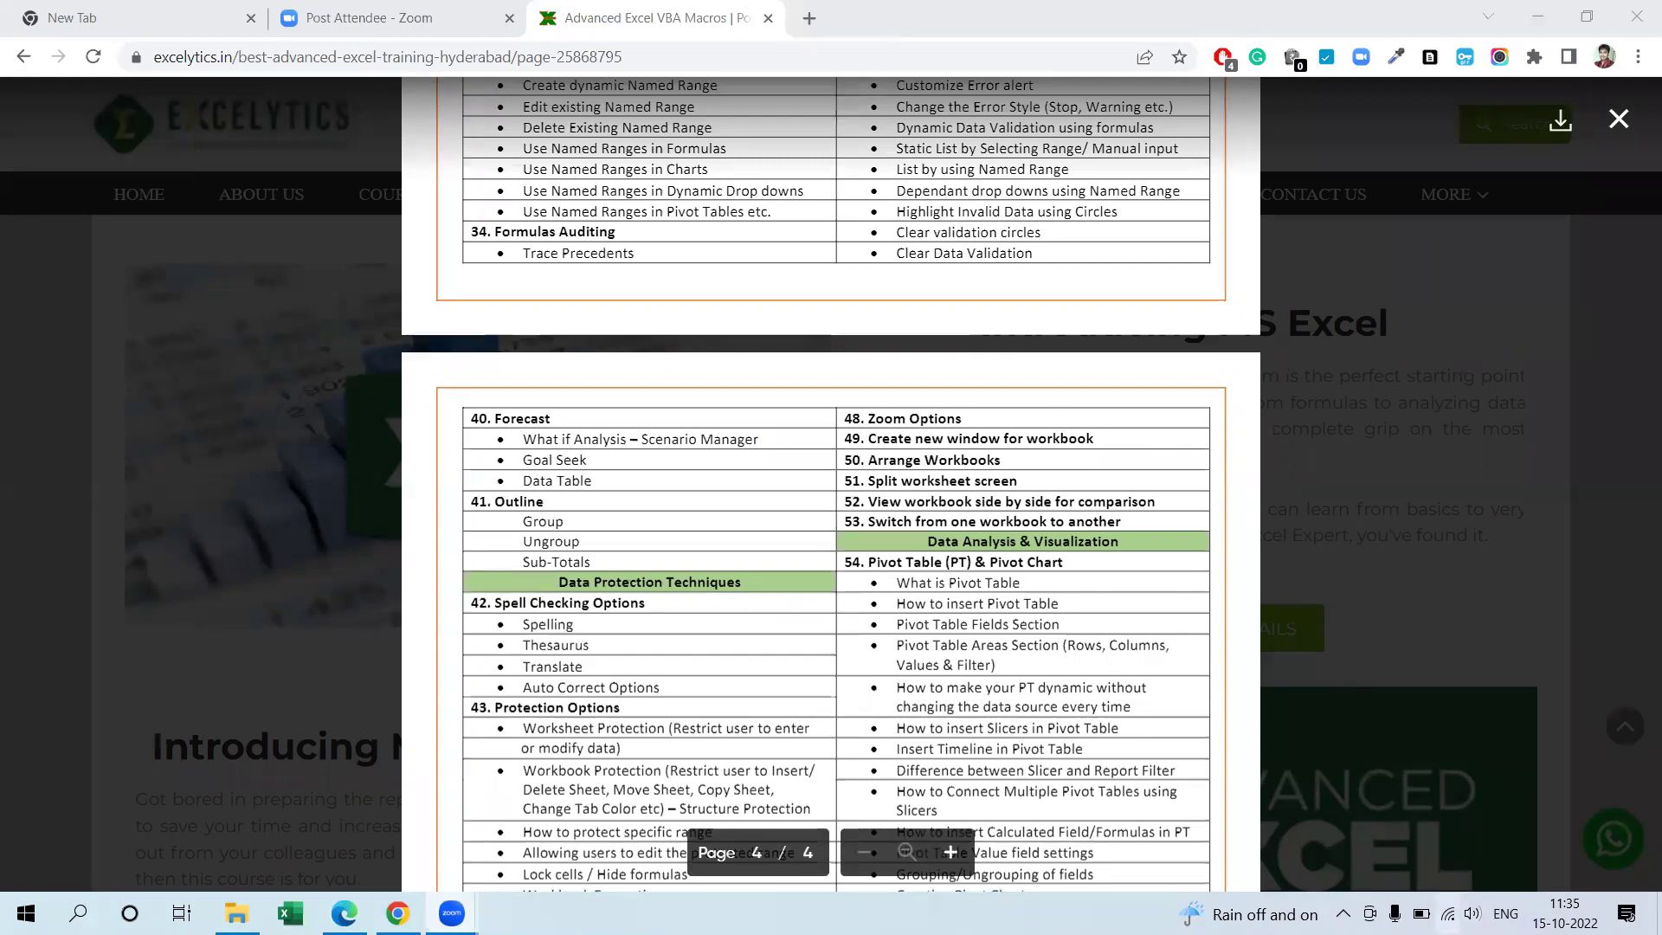
click(1472, 913)
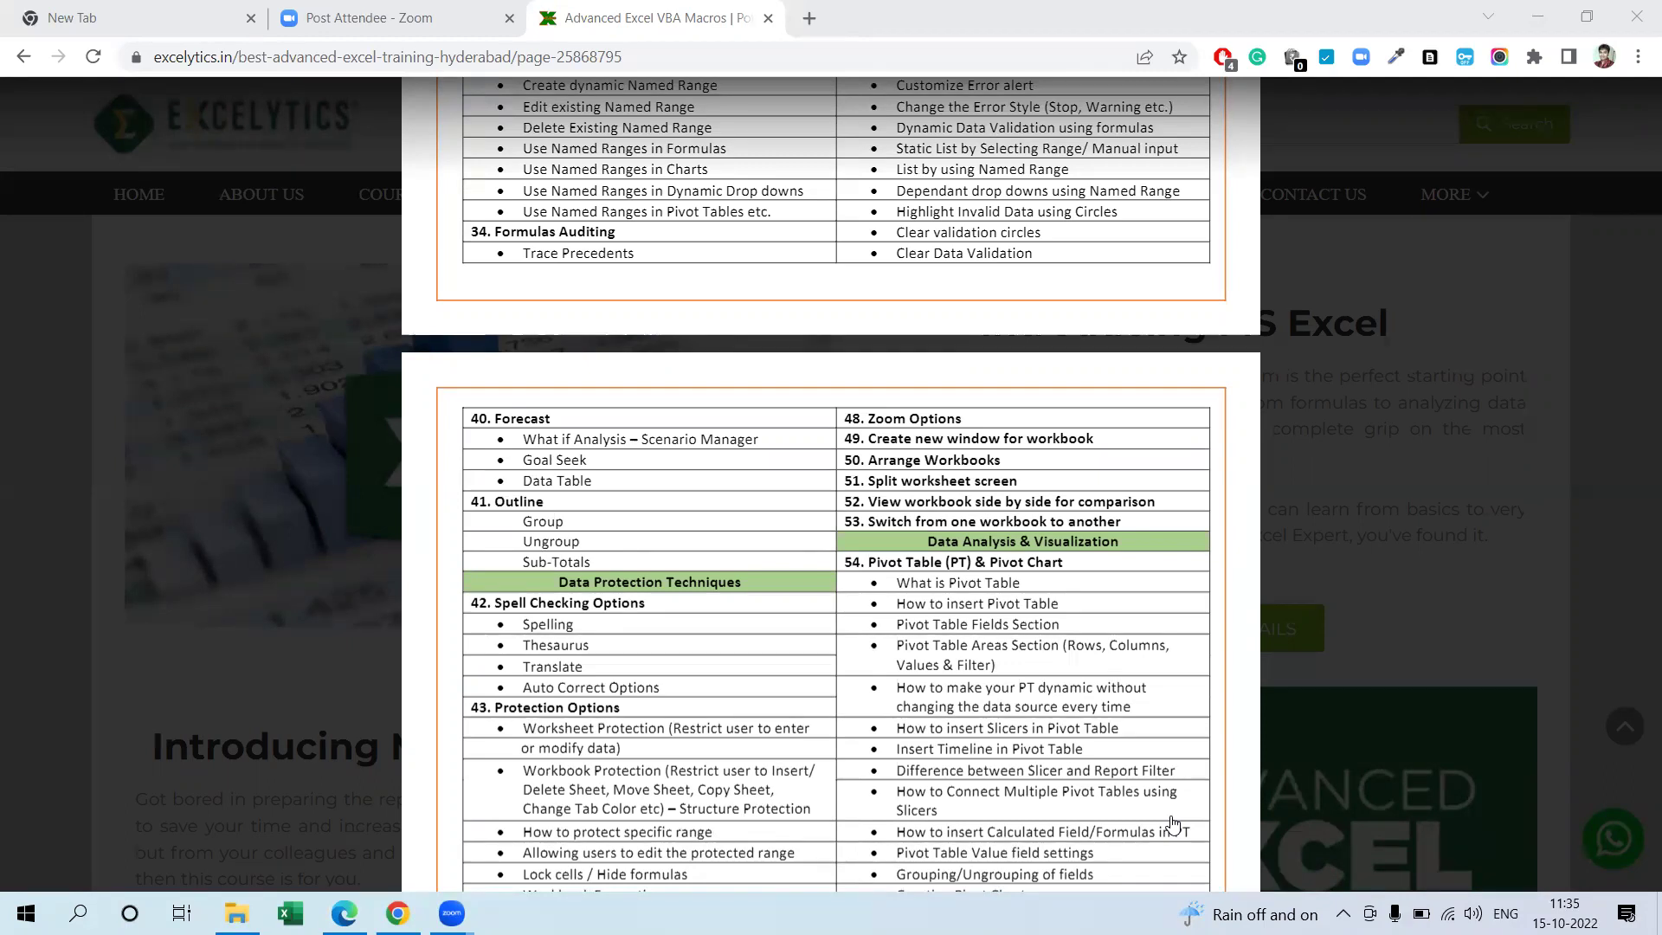
mouse_move(969, 893)
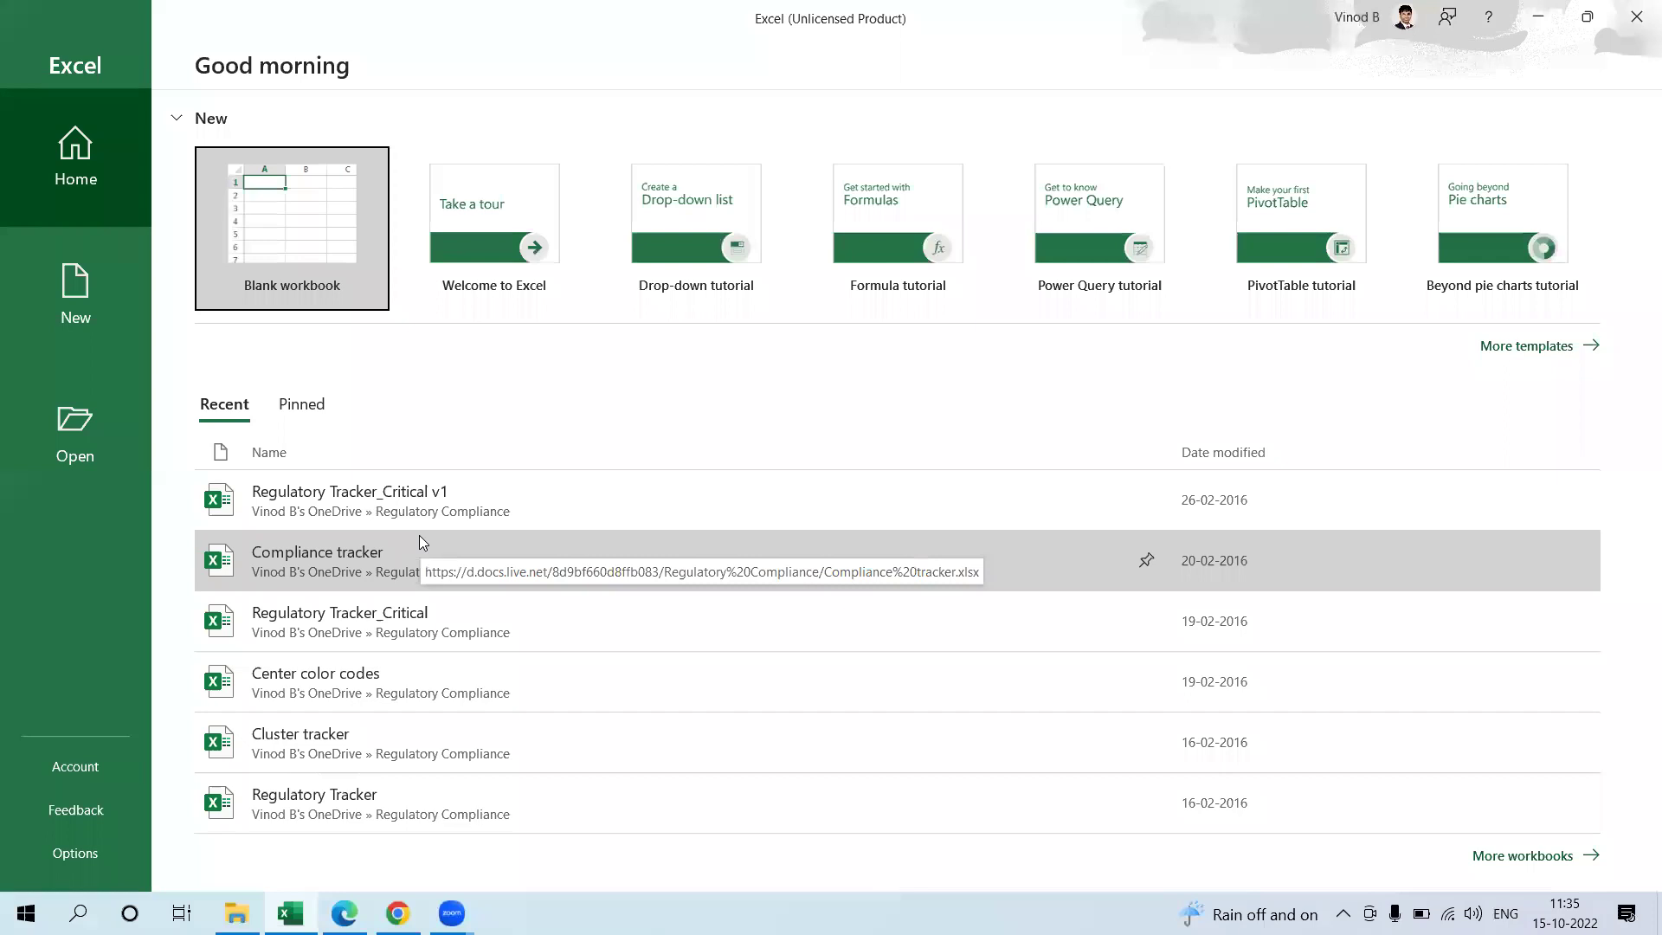
click(266, 192)
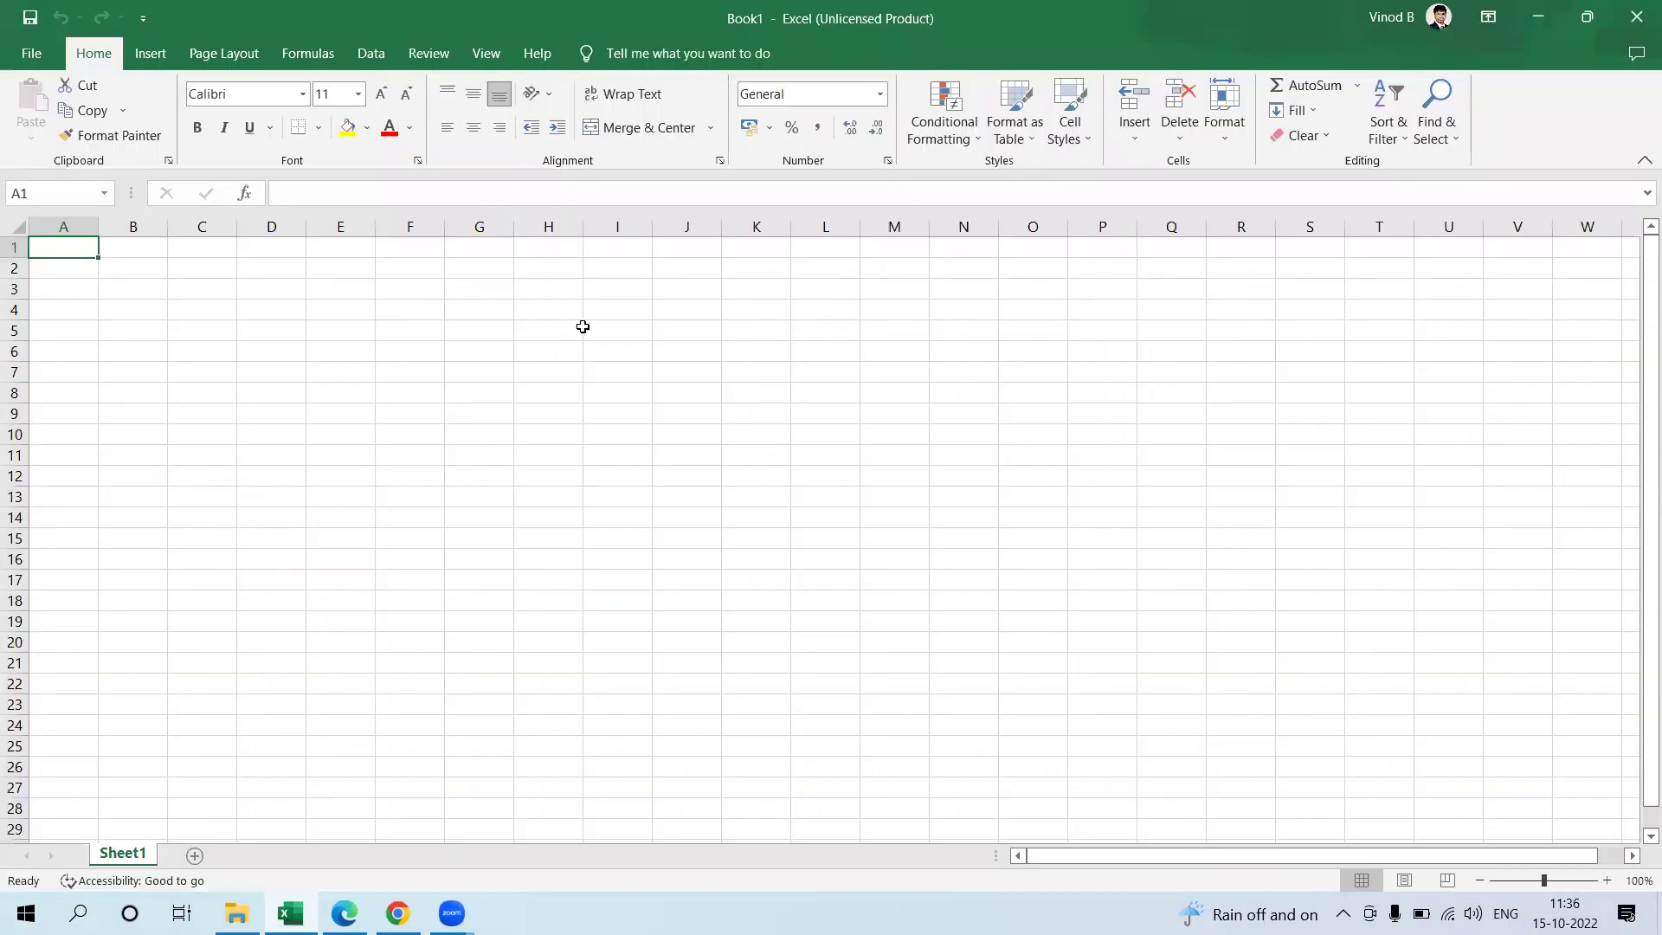
click(585, 330)
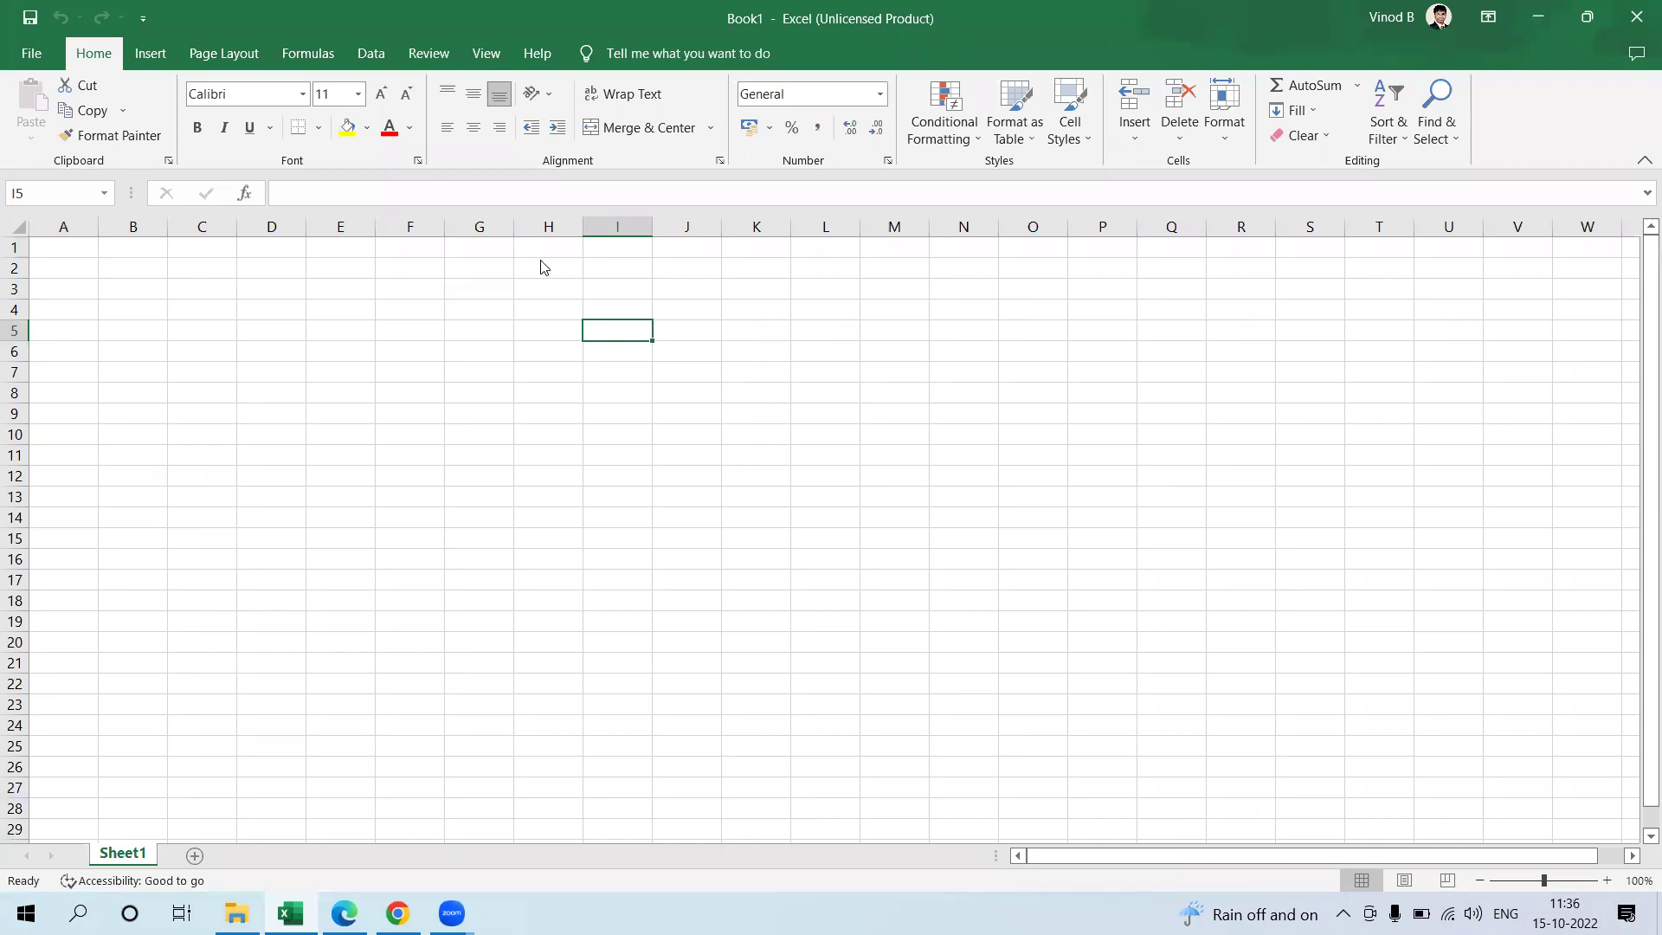
click(887, 538)
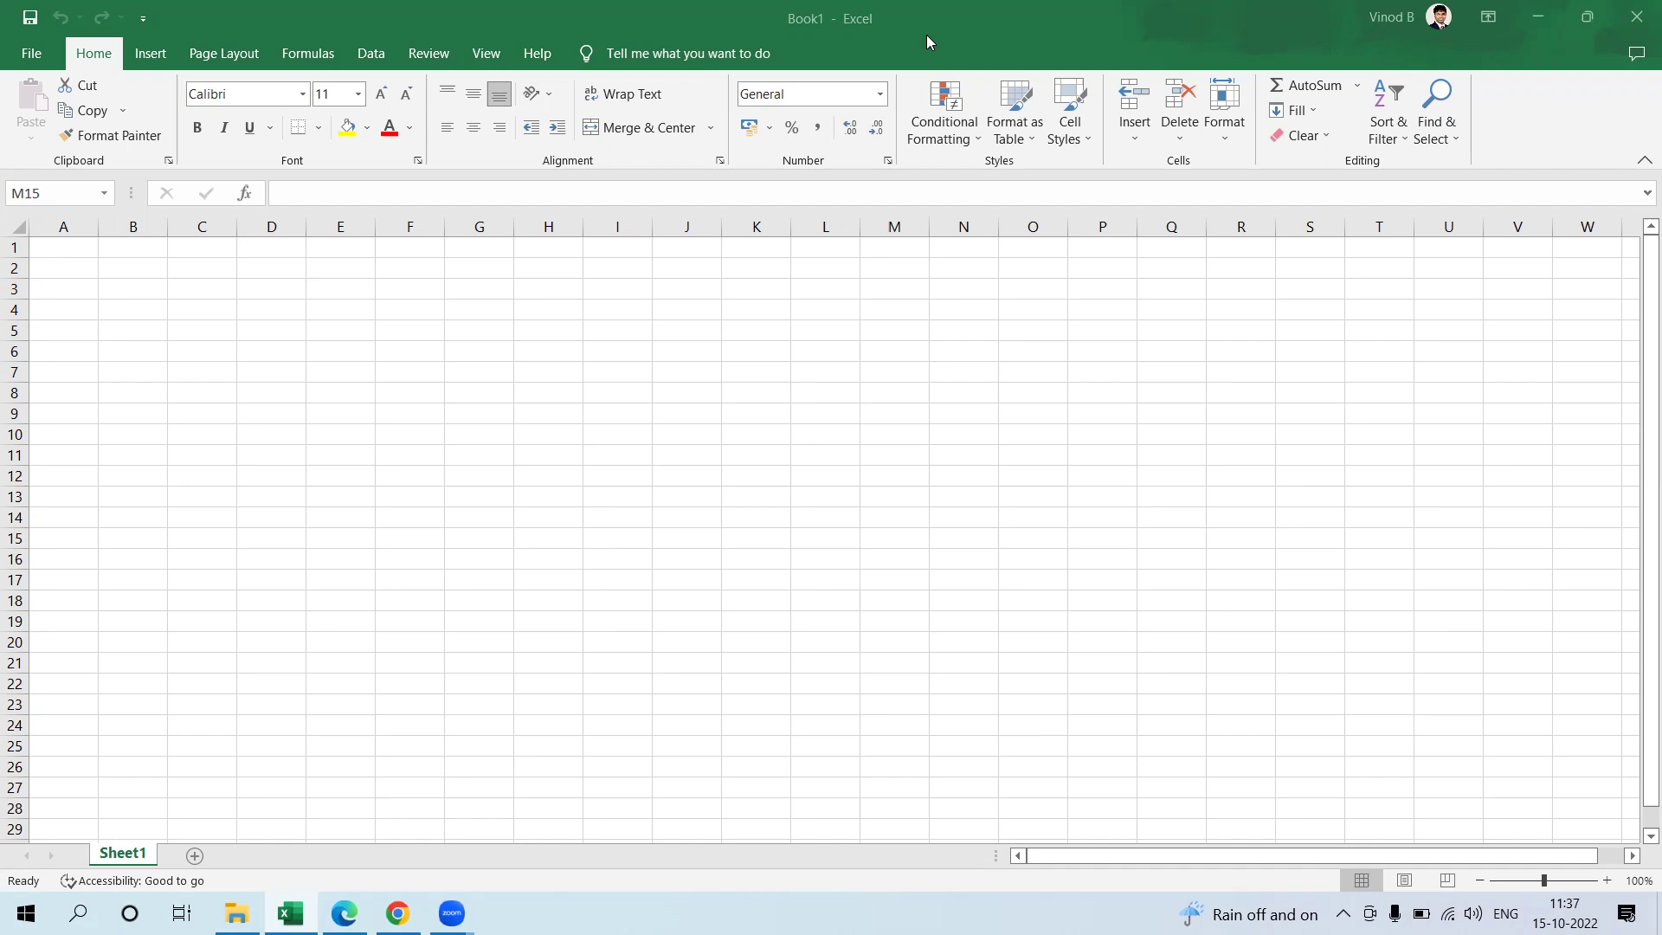
Step: Bring the File Explorer window for the Google Drive 382 folder to the front
click(225, 903)
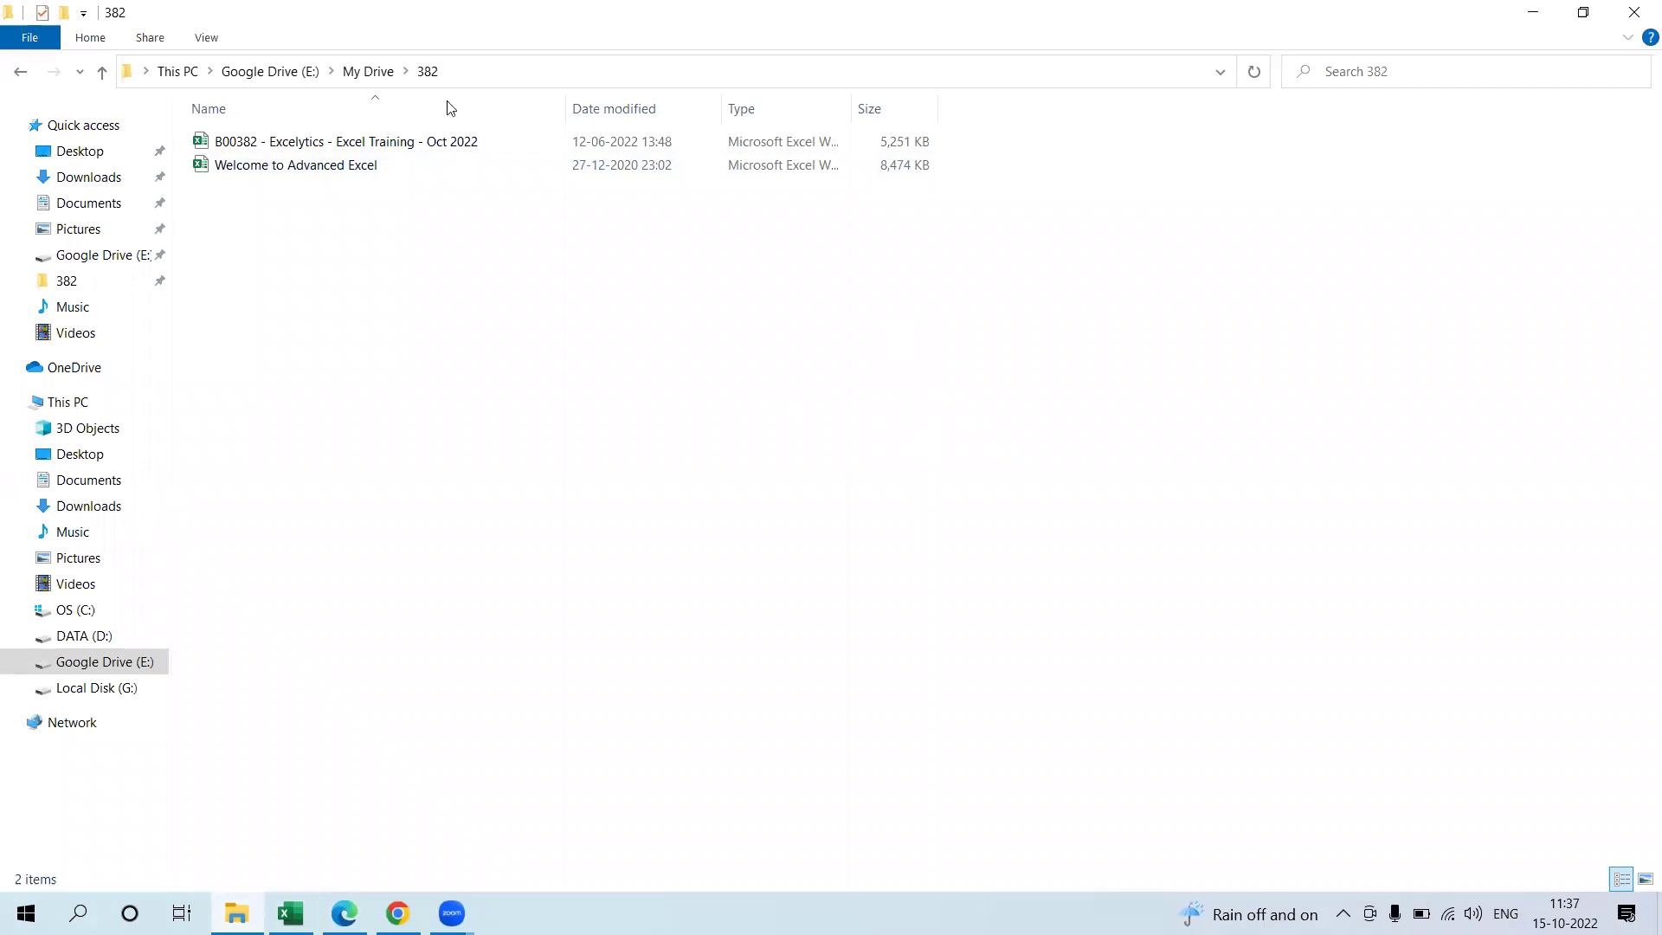
Step: Open the B00382 Excelytics training workbook, dismiss the Google Drive promo, and enable its content
double_click(549, 144)
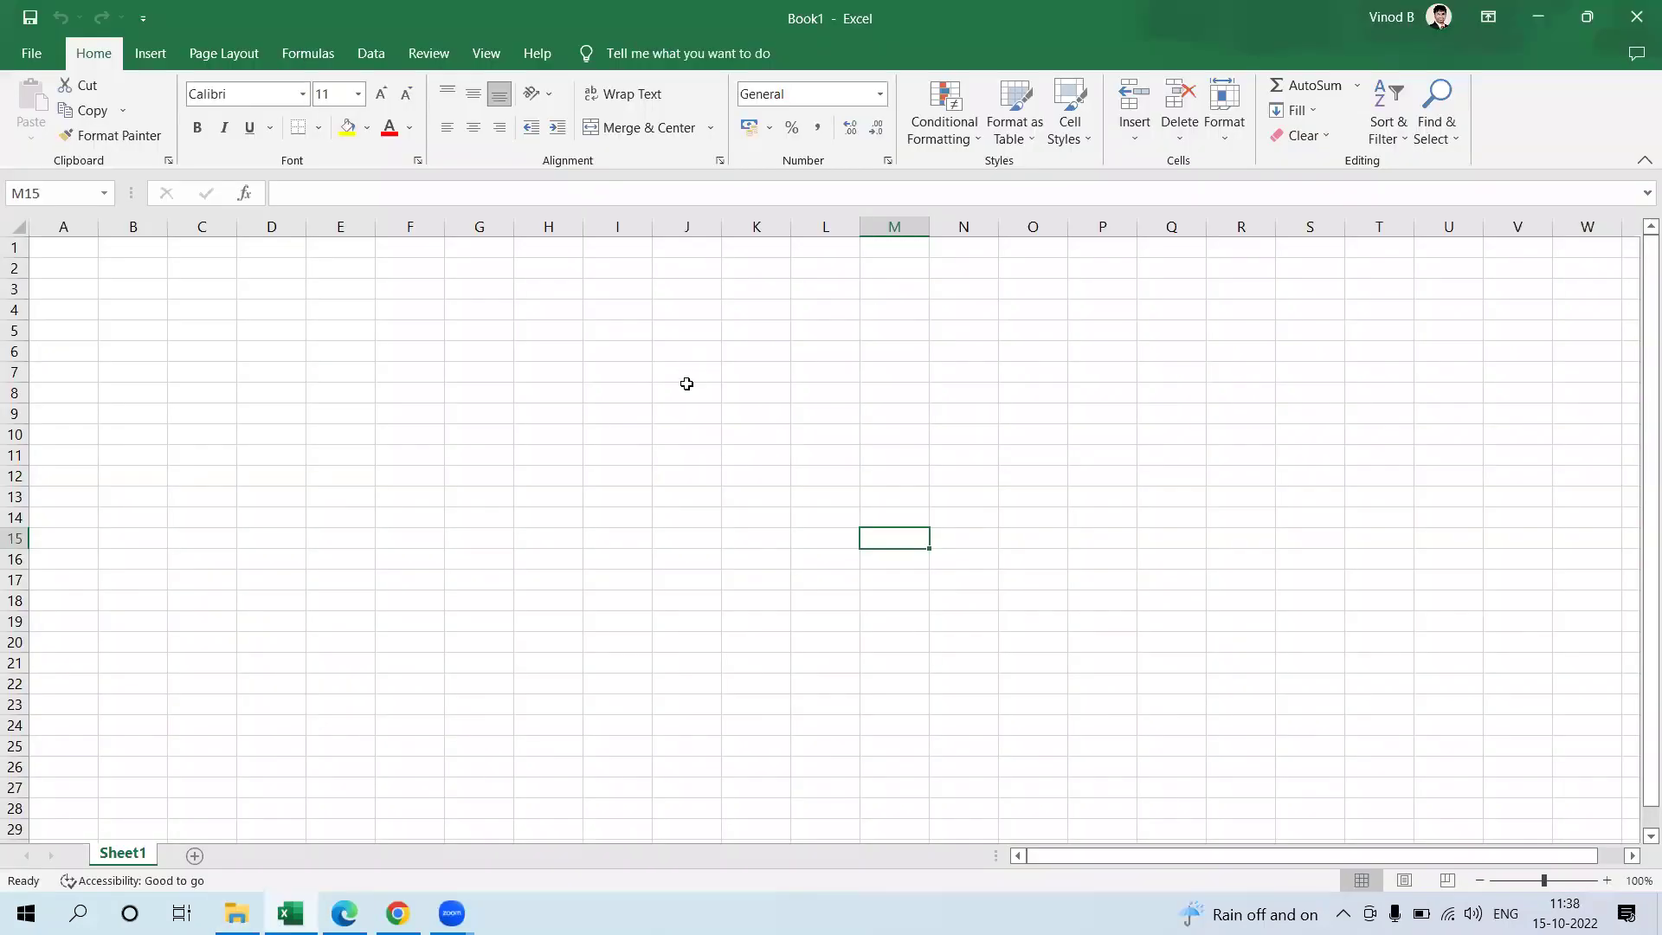
click(668, 433)
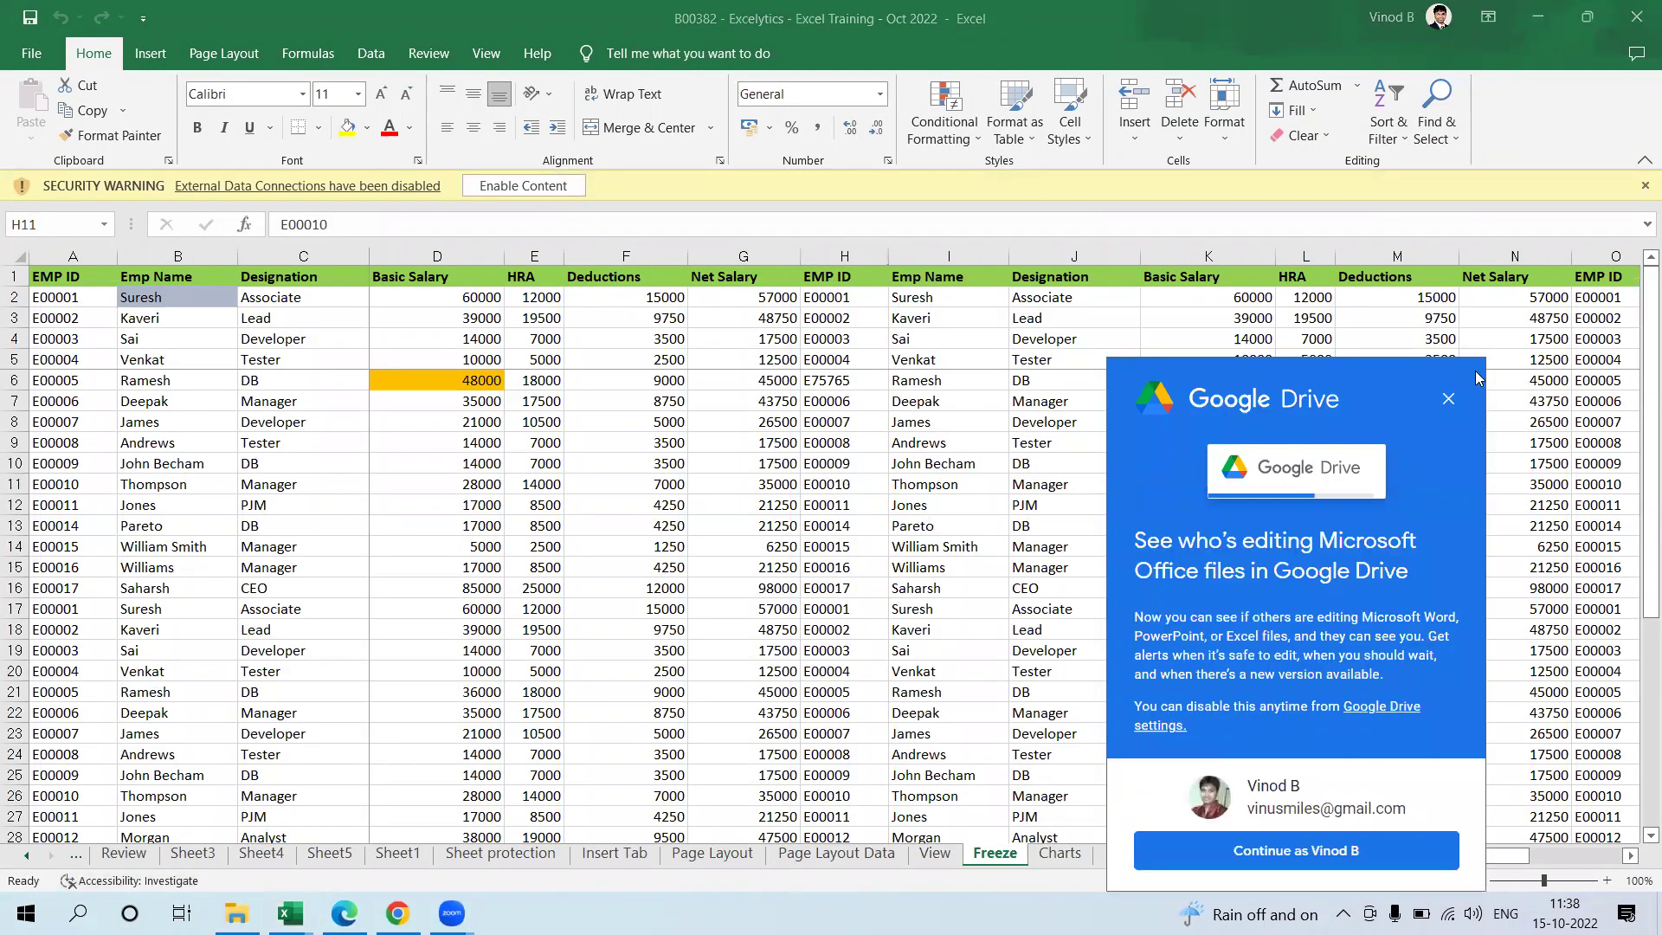
click(1448, 398)
click(541, 194)
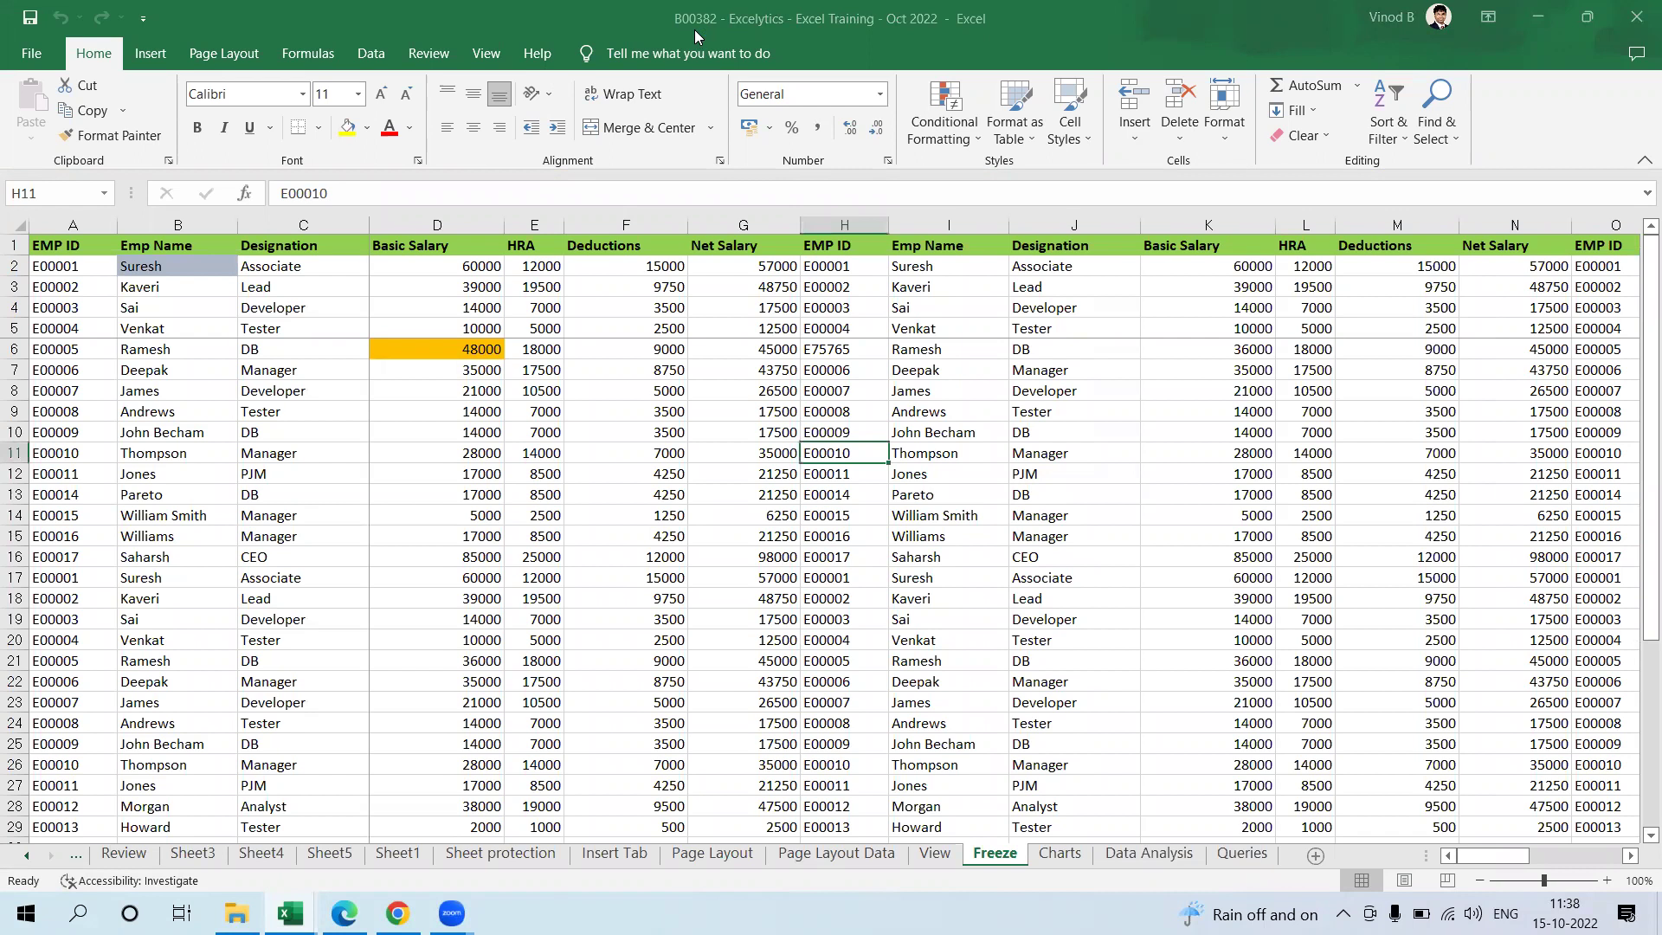
click(342, 564)
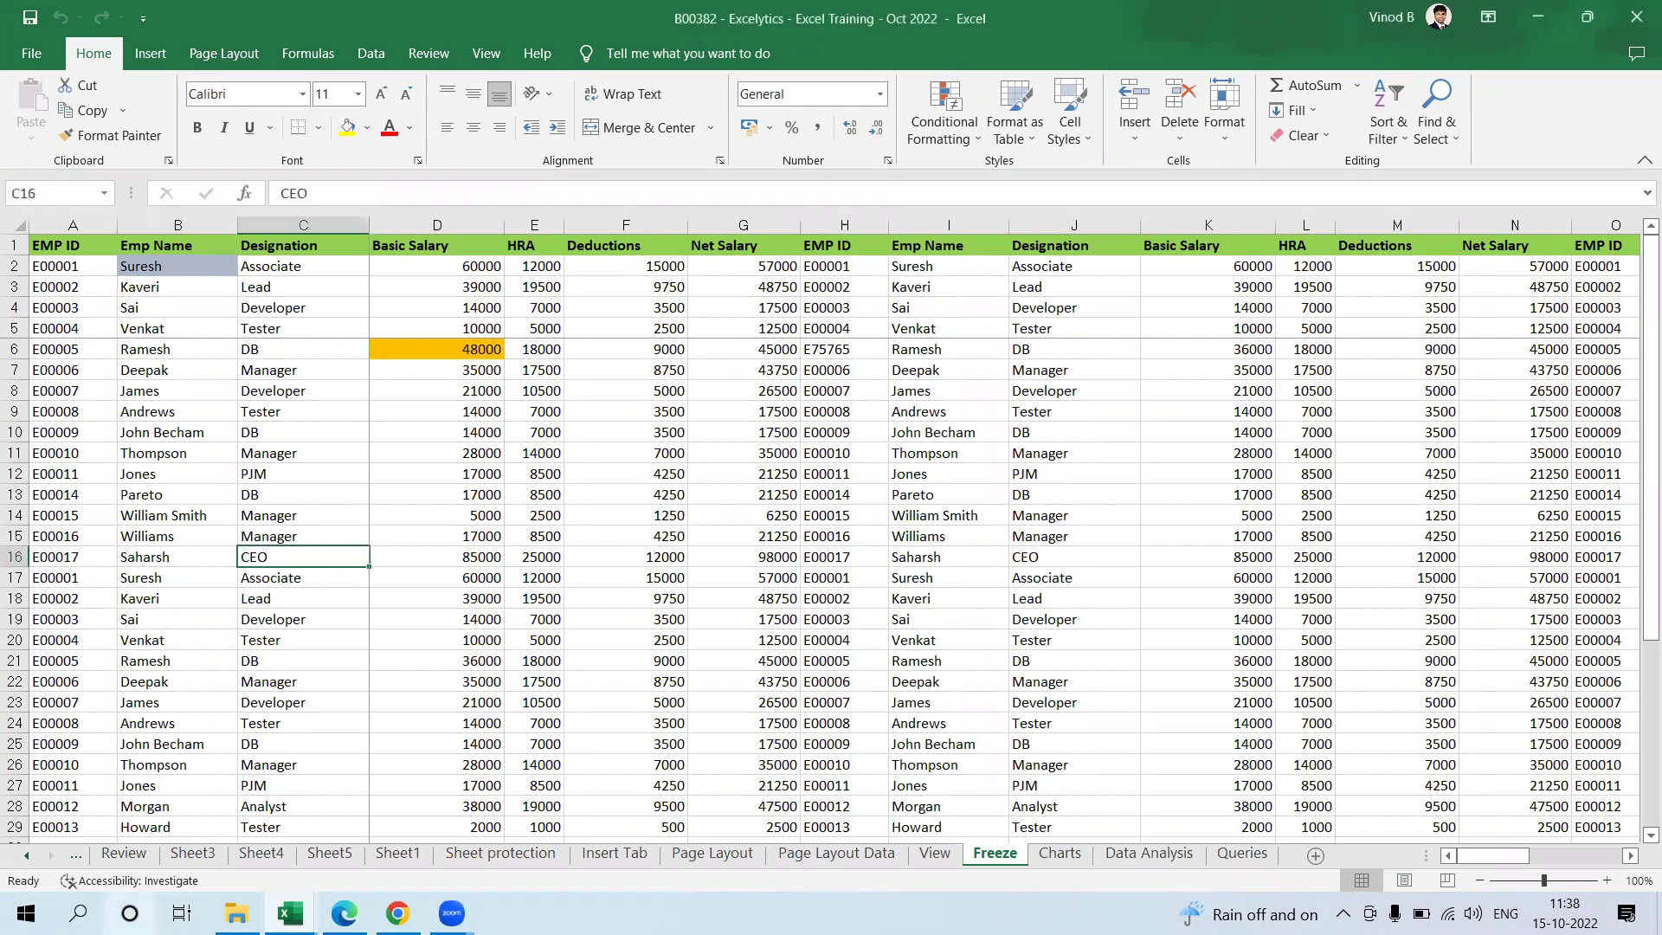
Step: Jump to the Index sheet through the Activate sheet list and select cell F15
right_click(27, 855)
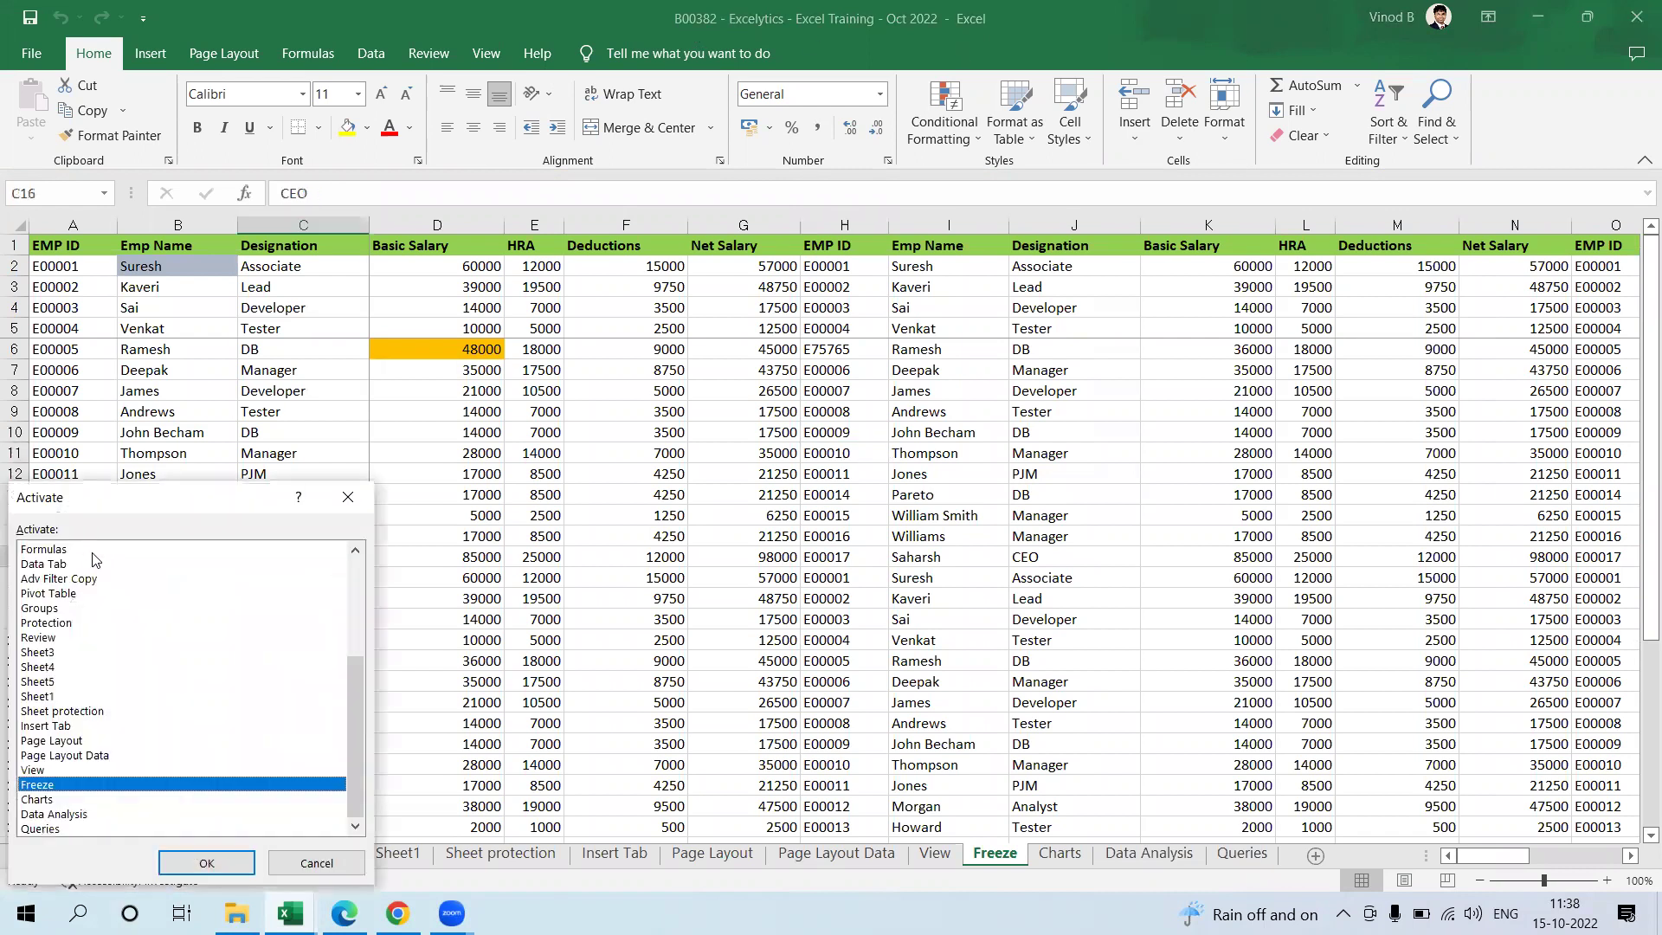
scroll(95, 560, up, 5)
double_click(129, 551)
click(564, 500)
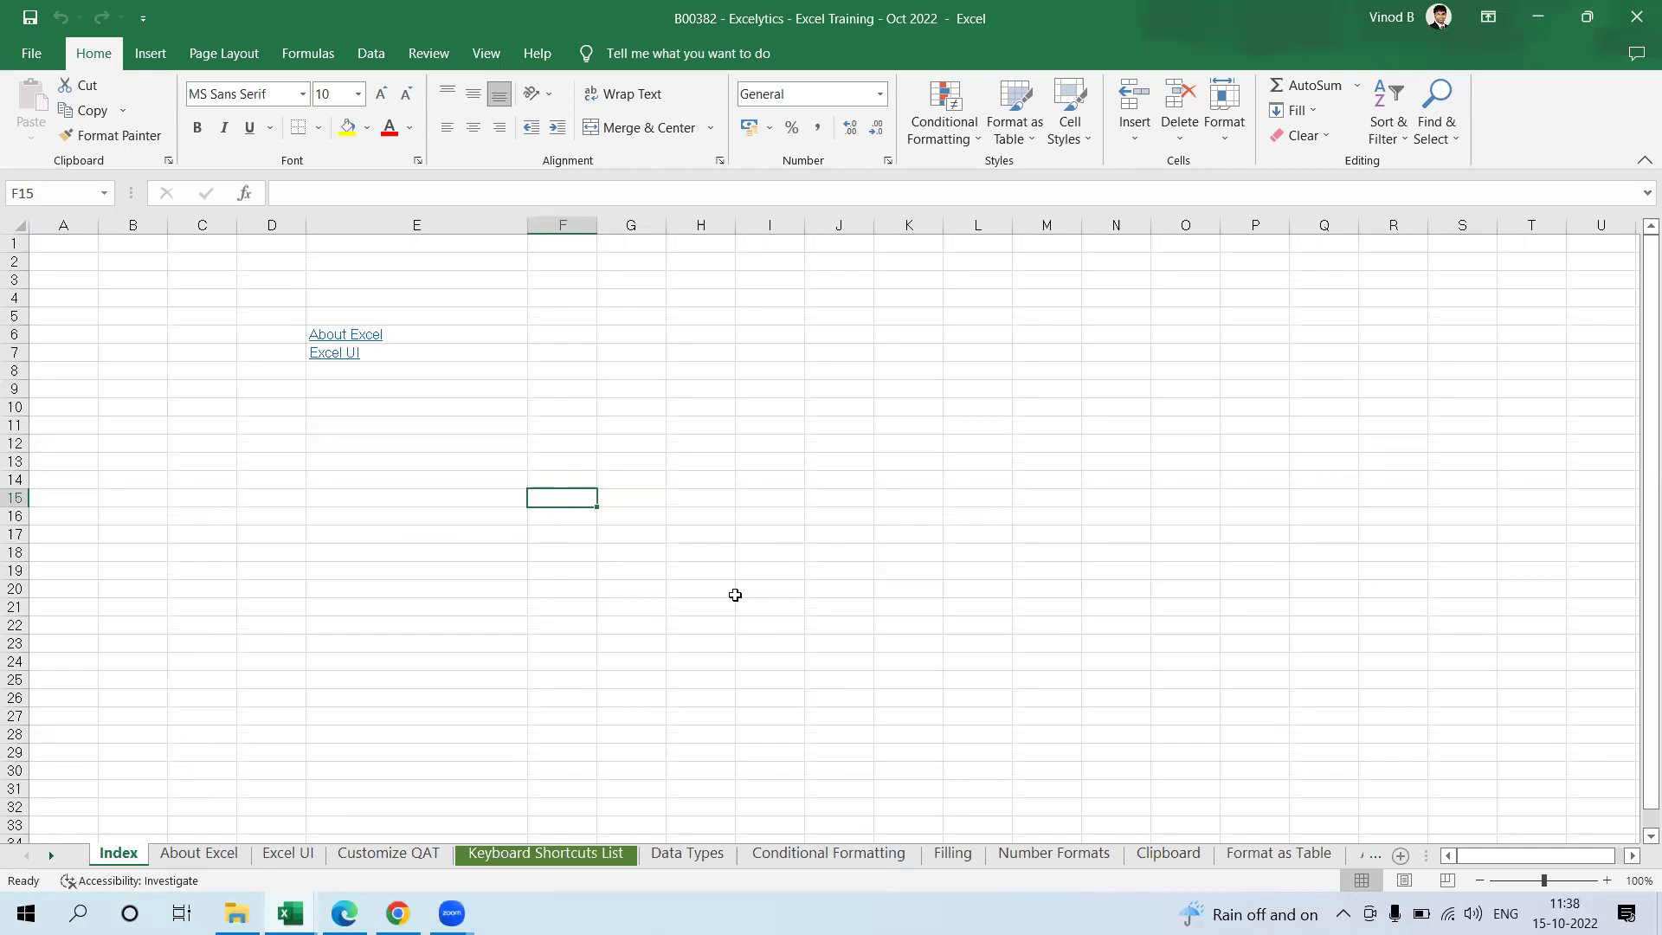
click(324, 626)
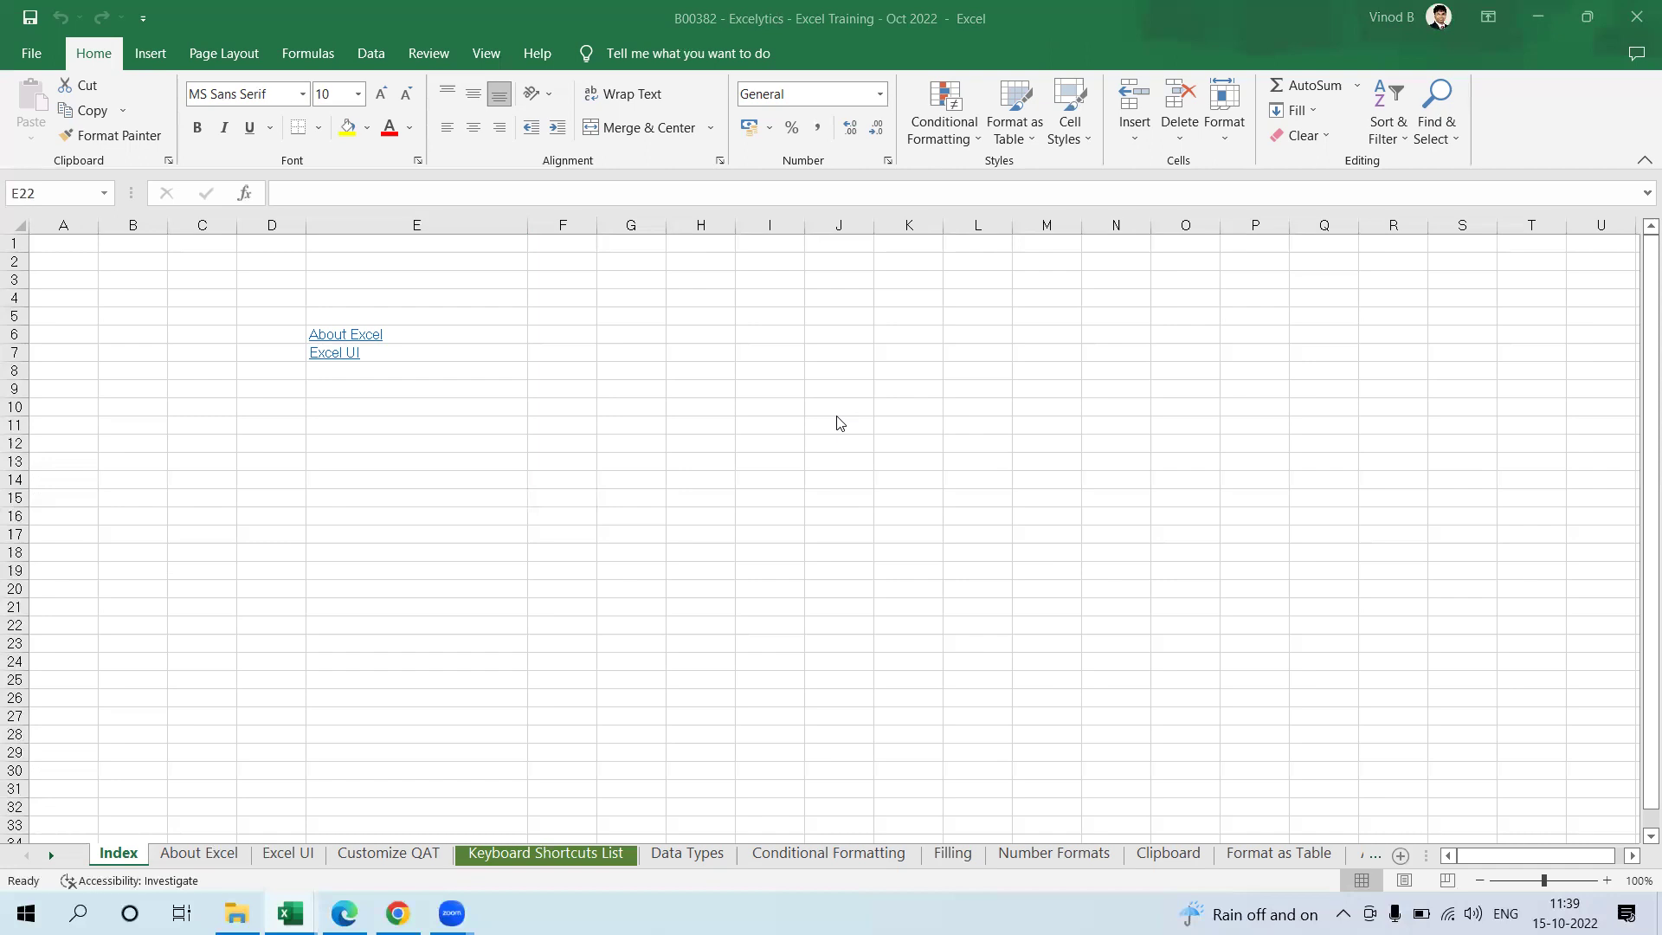
click(398, 643)
click(314, 517)
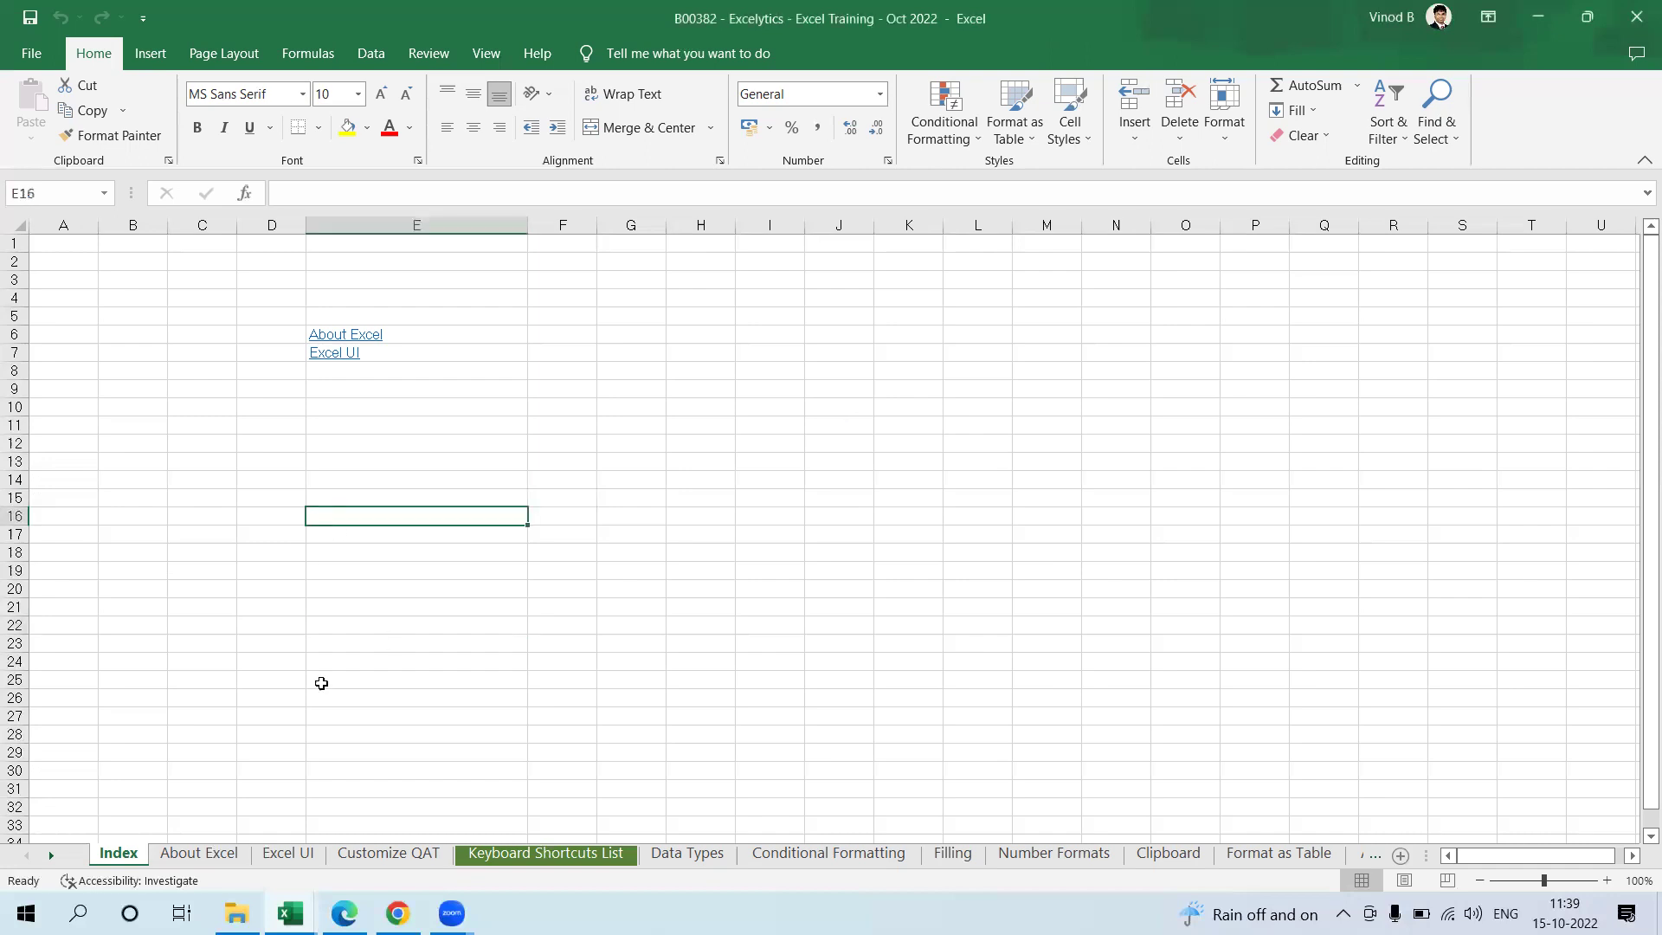
Step: Switch to the About Excel sheet and select the Store Data and Visicalc 1978 cells
click(197, 857)
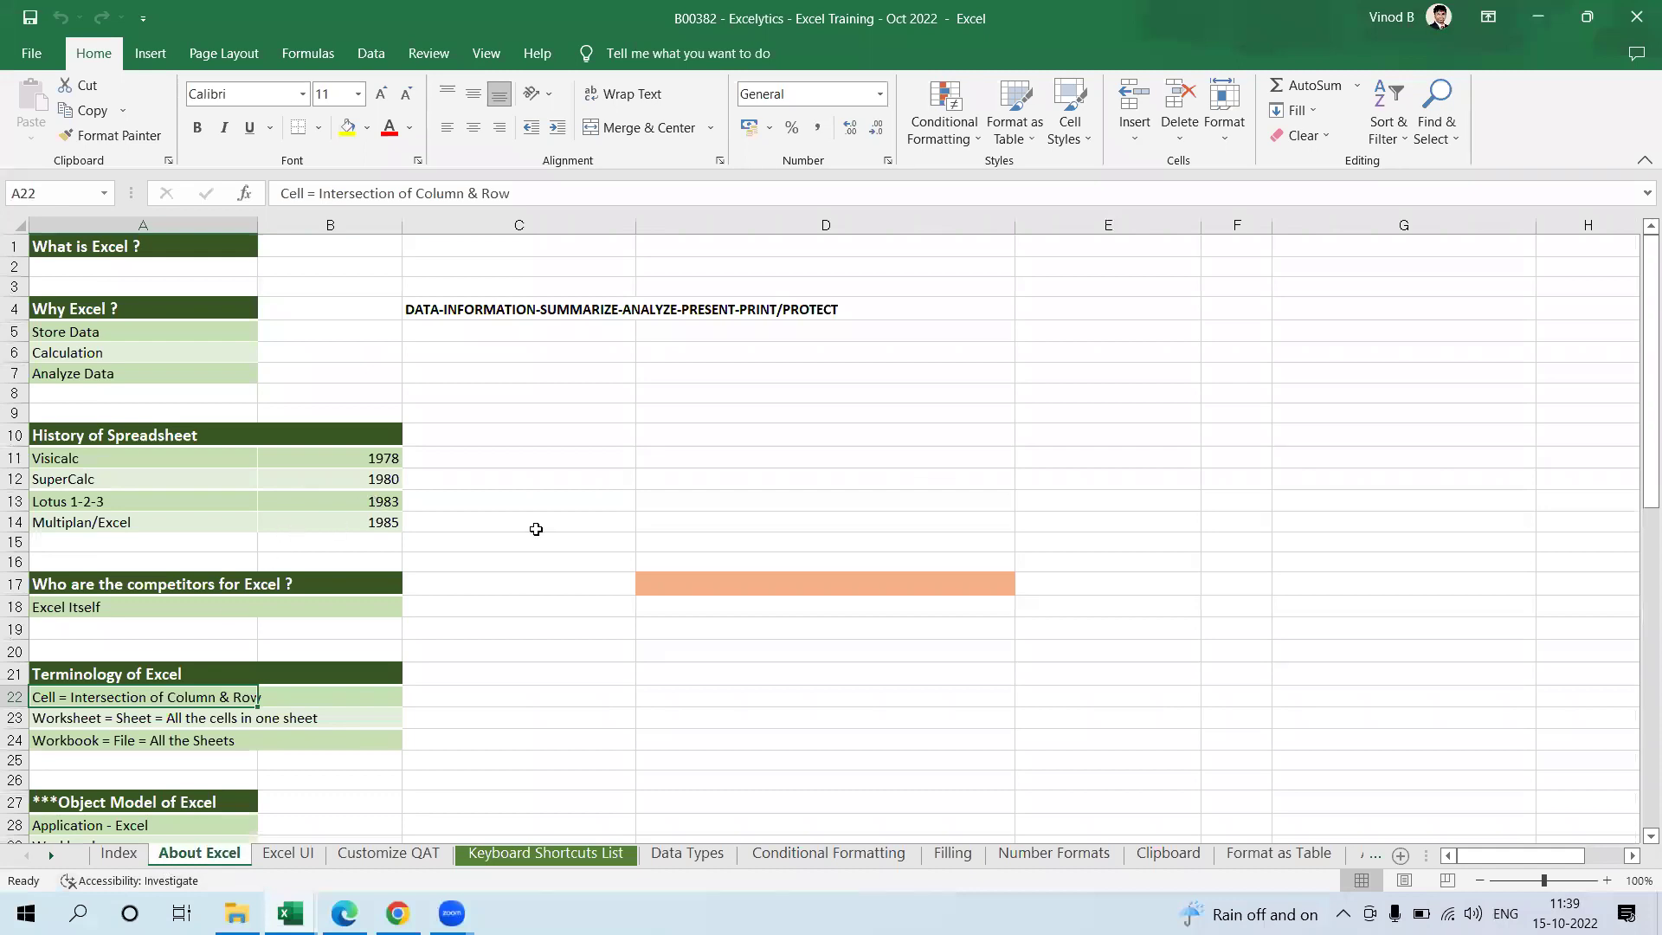
click(482, 408)
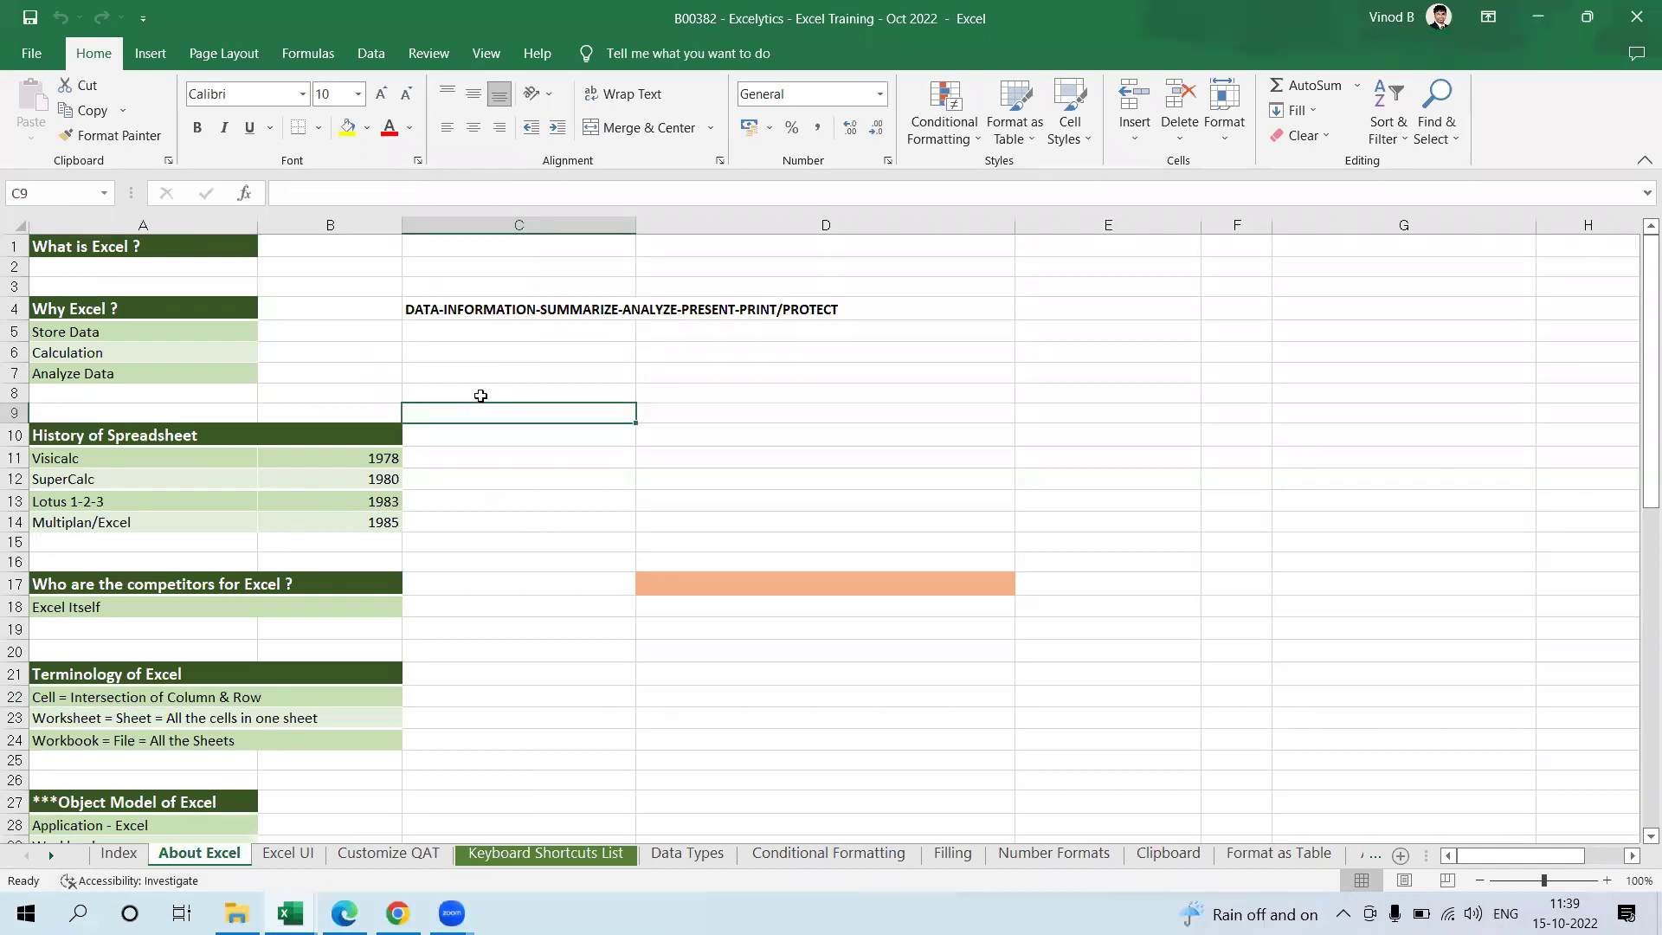
click(207, 330)
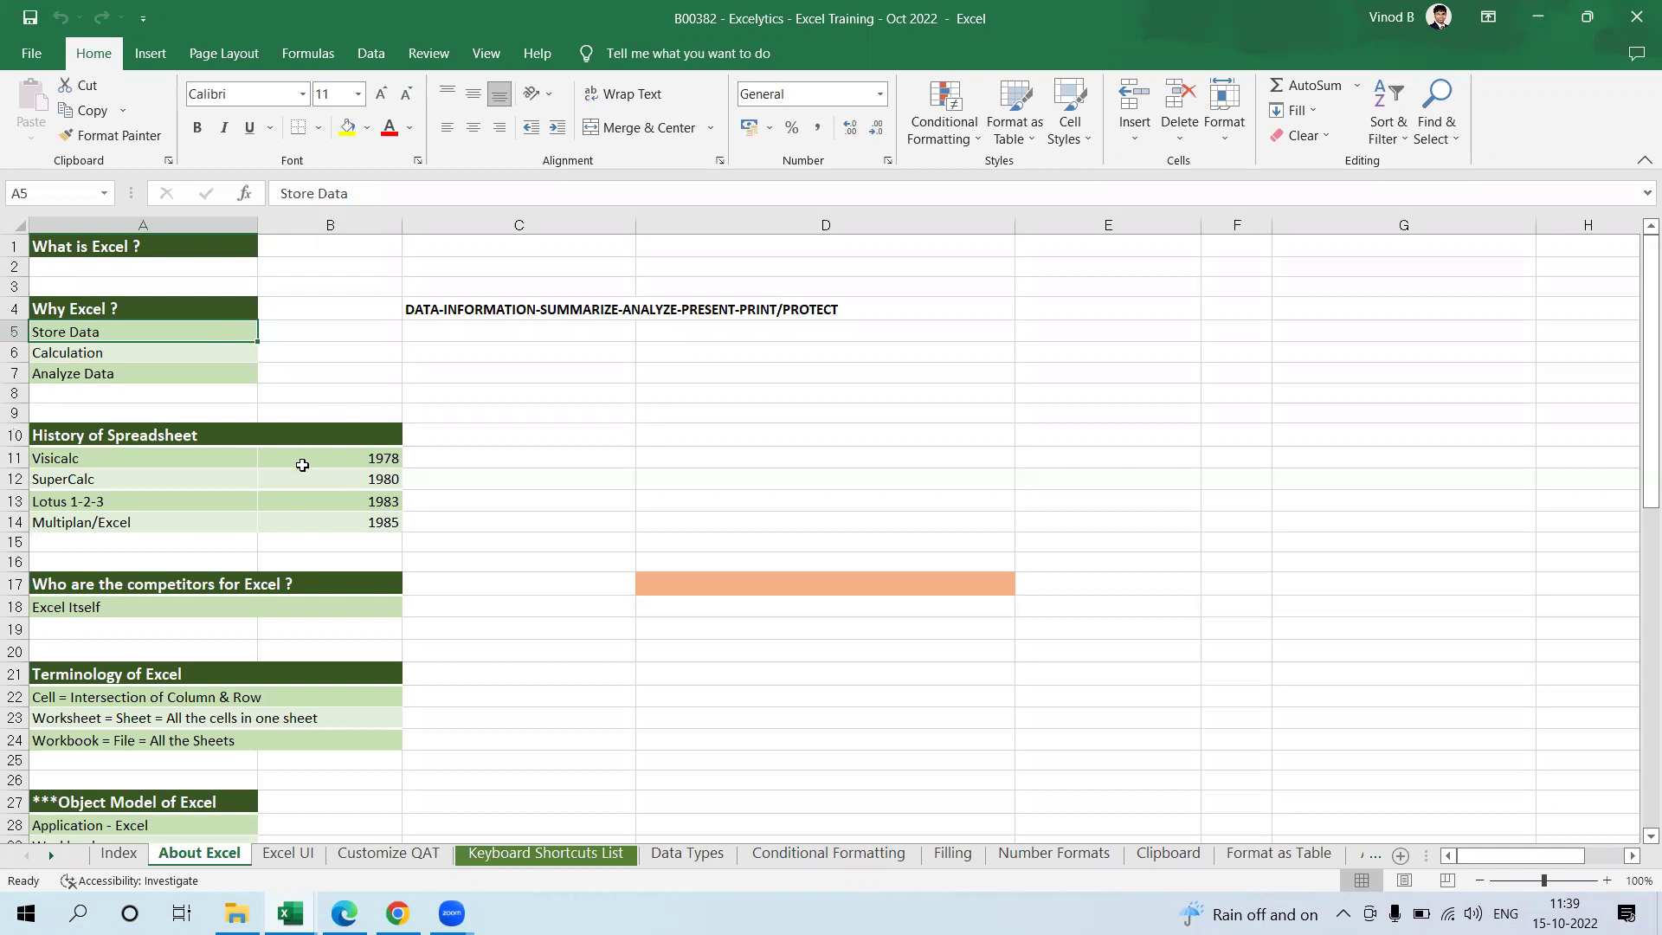
click(381, 459)
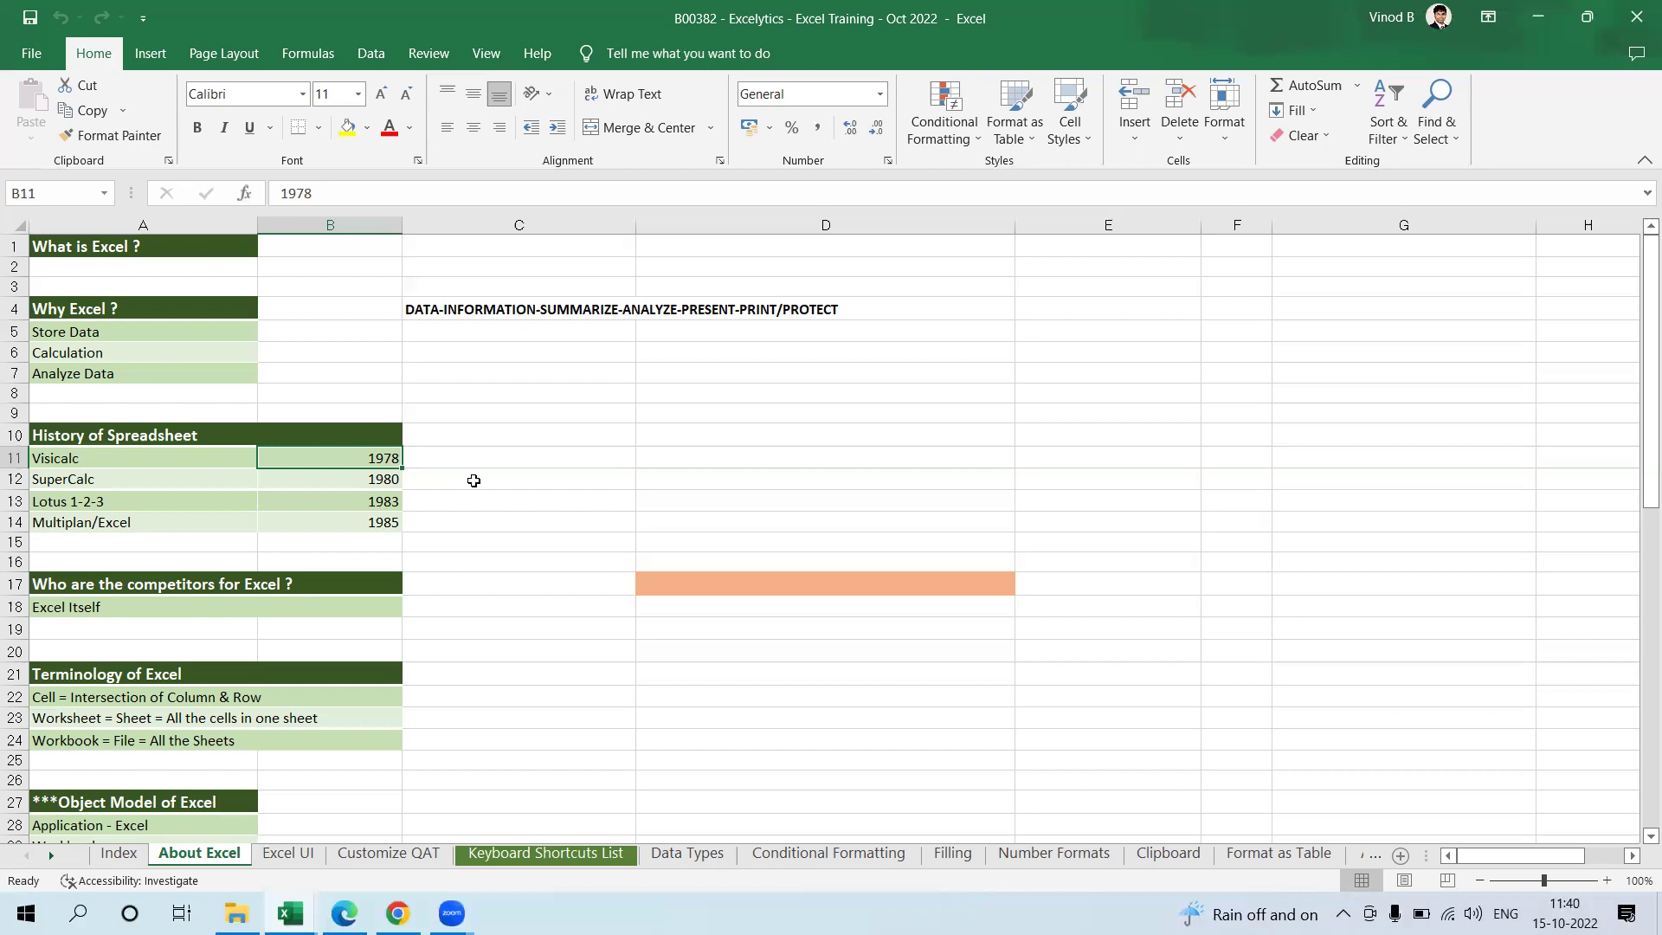
scroll(541, 617, down, 3)
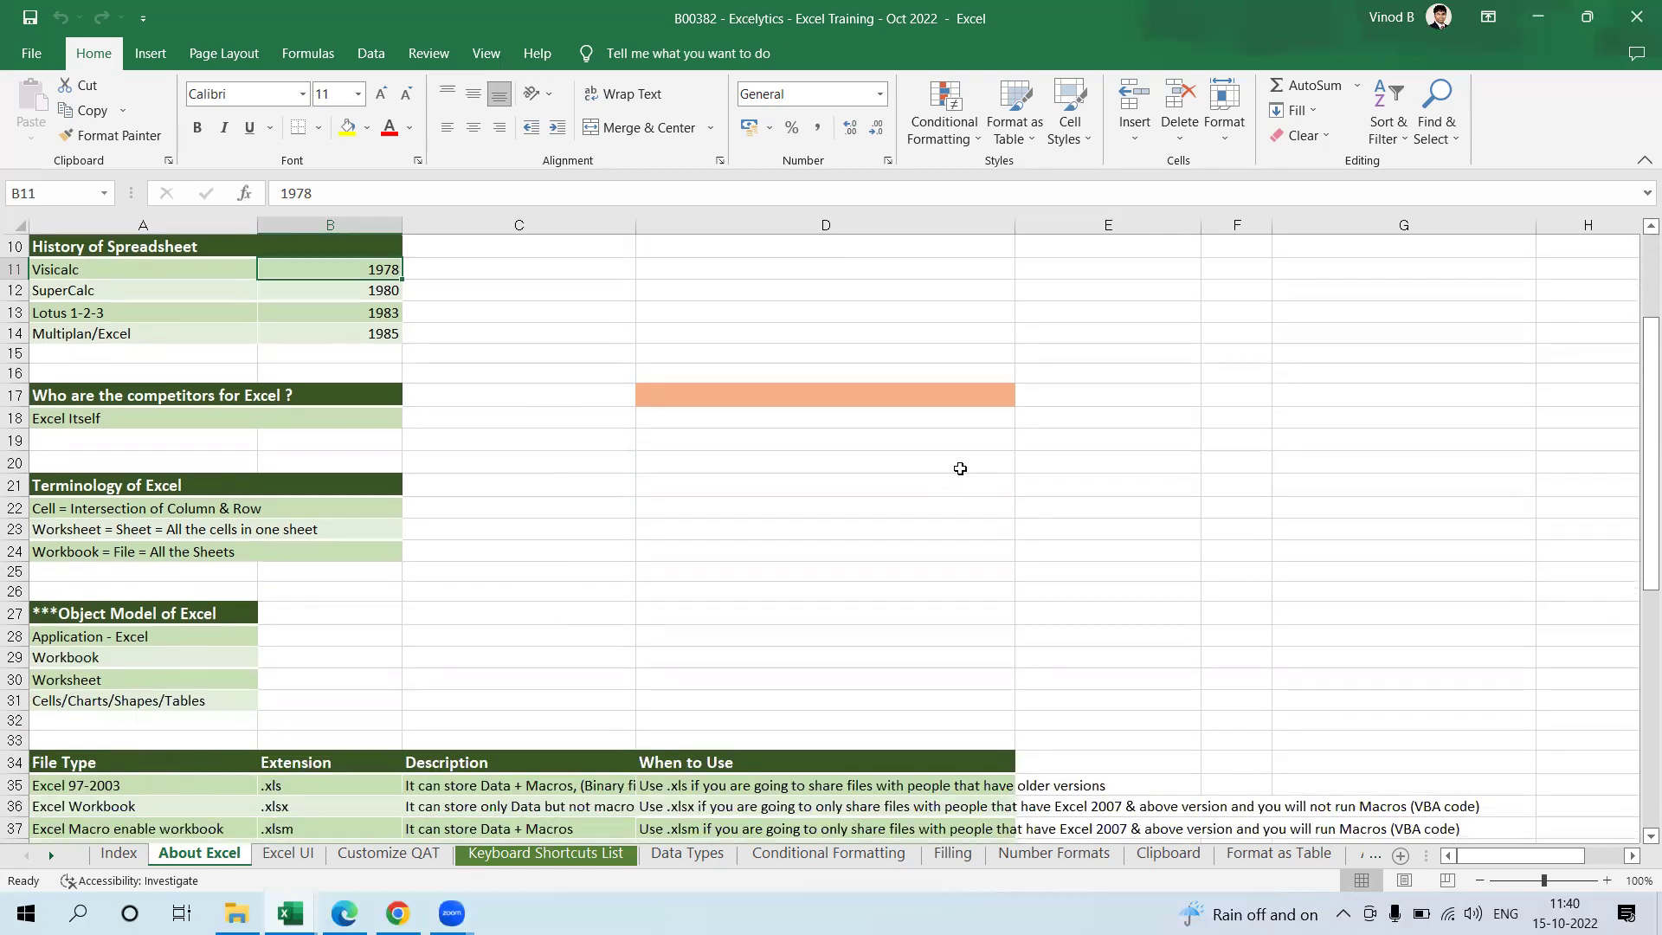
scroll(958, 467, down, 1)
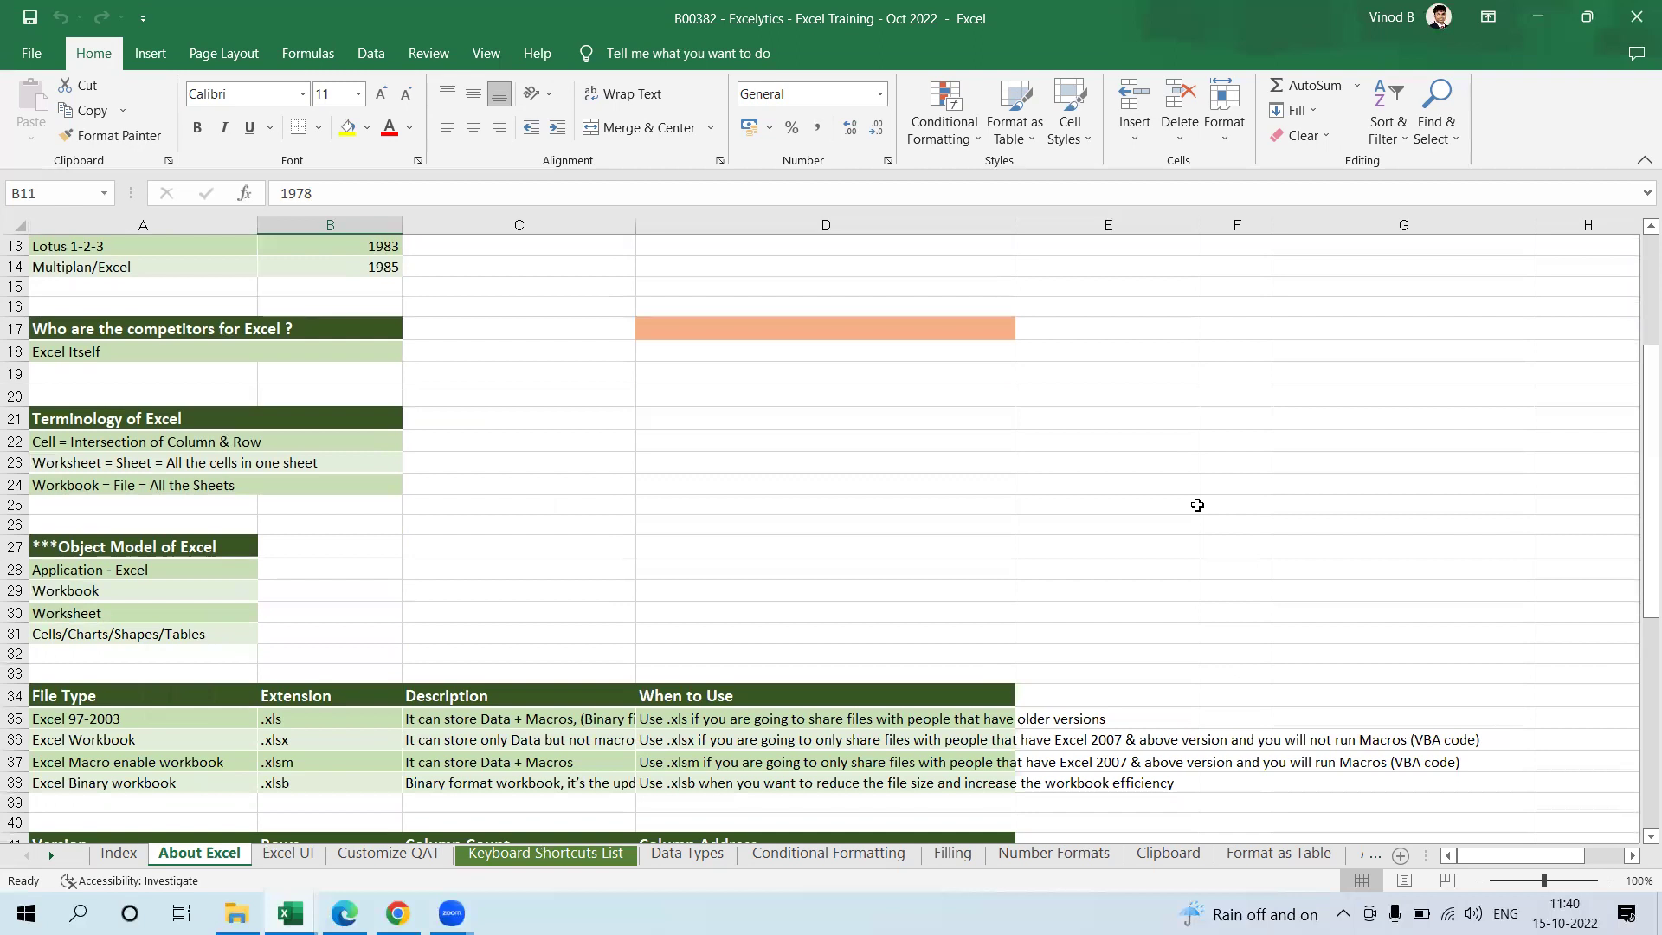
click(943, 398)
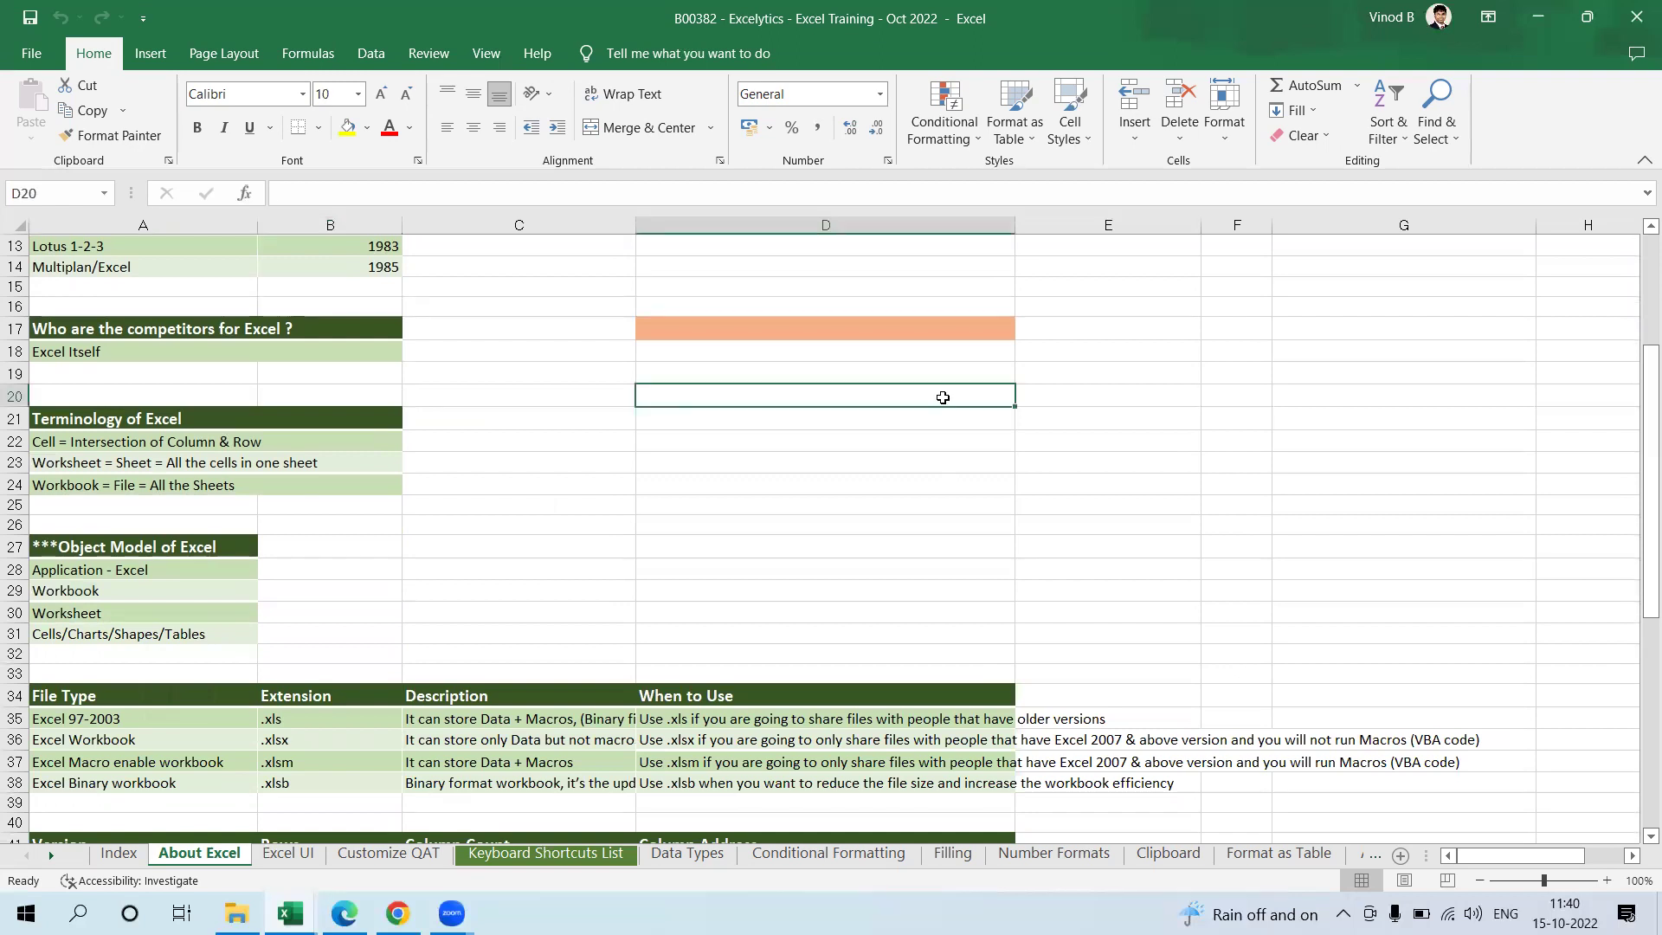
click(917, 326)
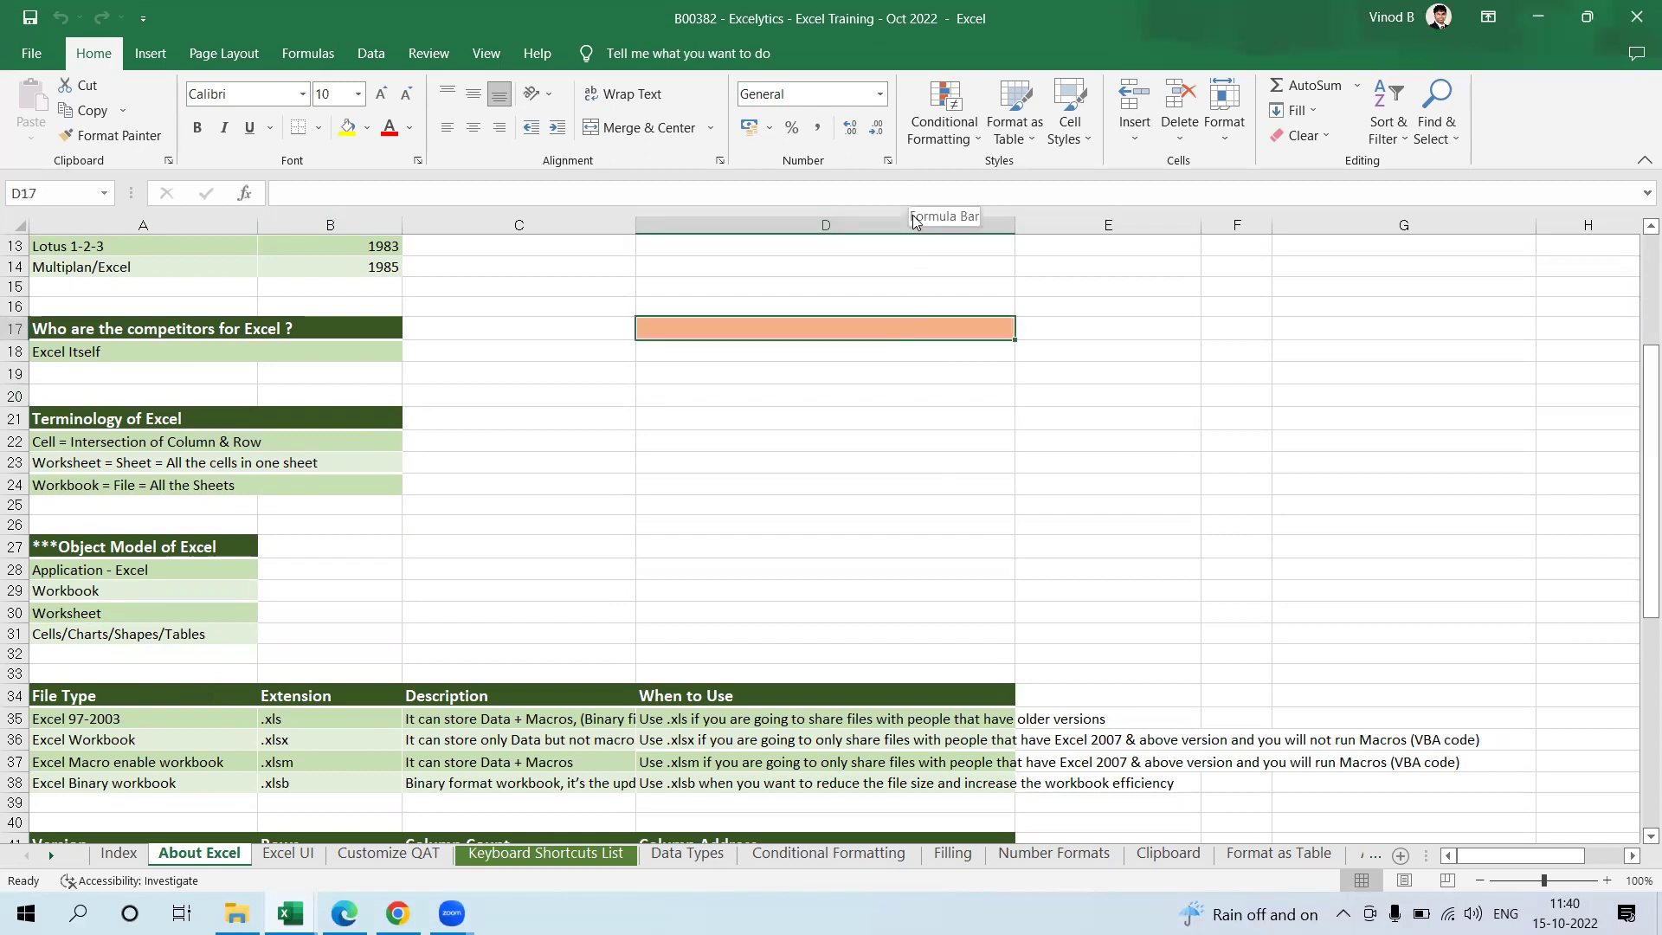
click(943, 225)
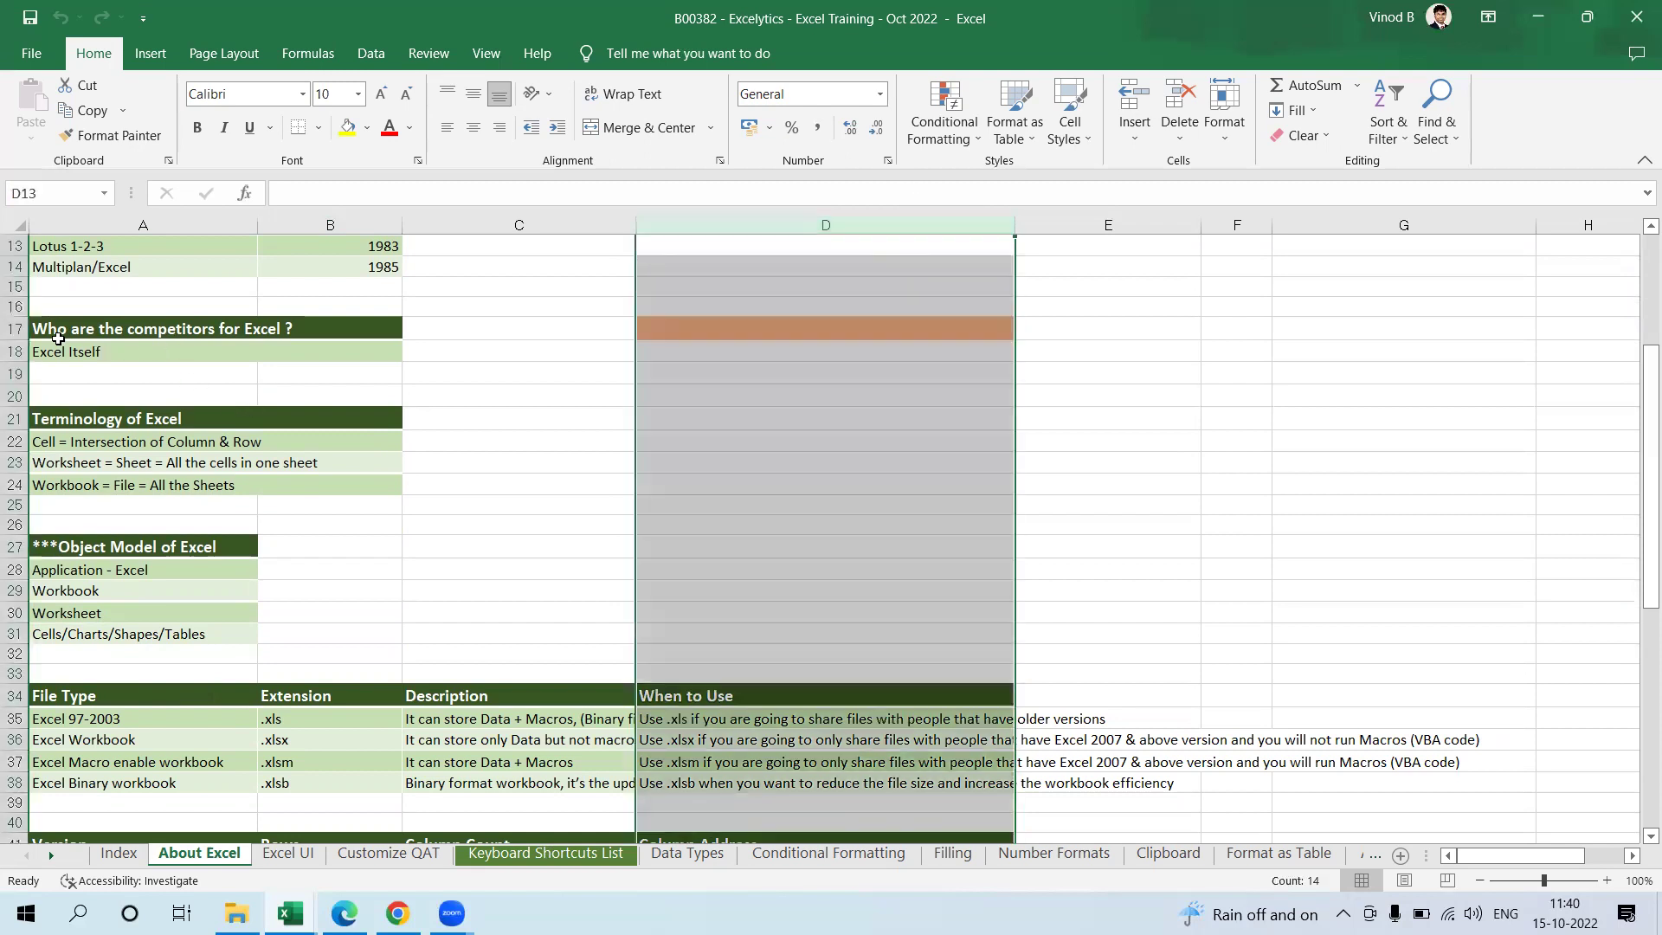
ctrl+click(14, 328)
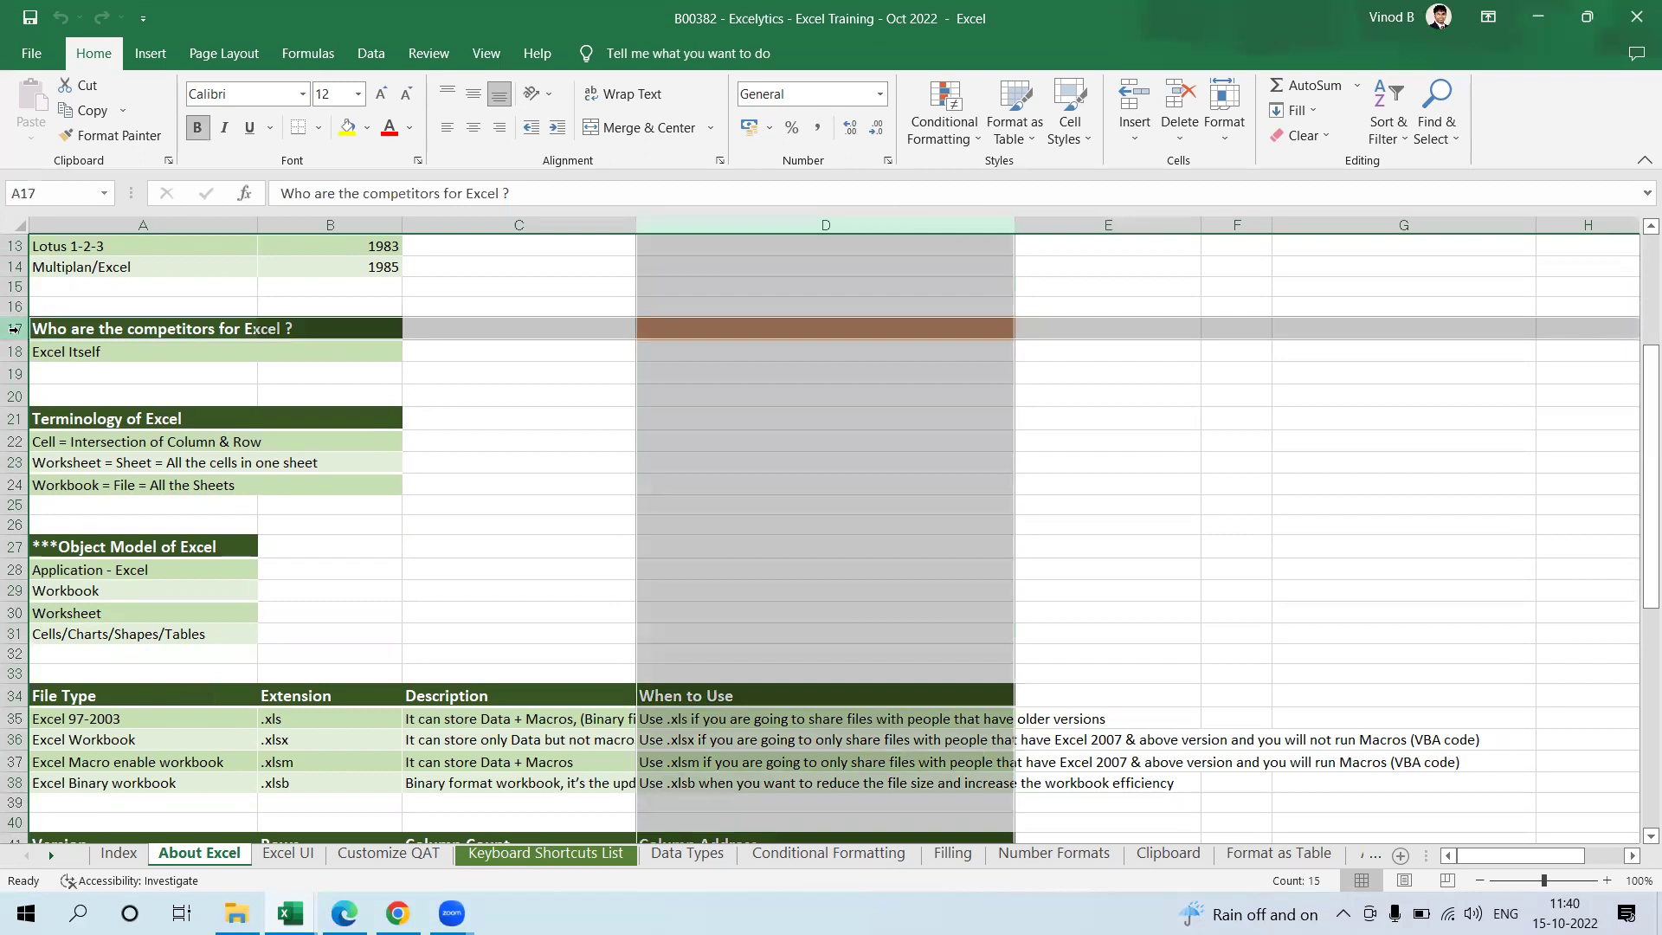
click(896, 336)
click(969, 472)
click(1334, 469)
click(1119, 528)
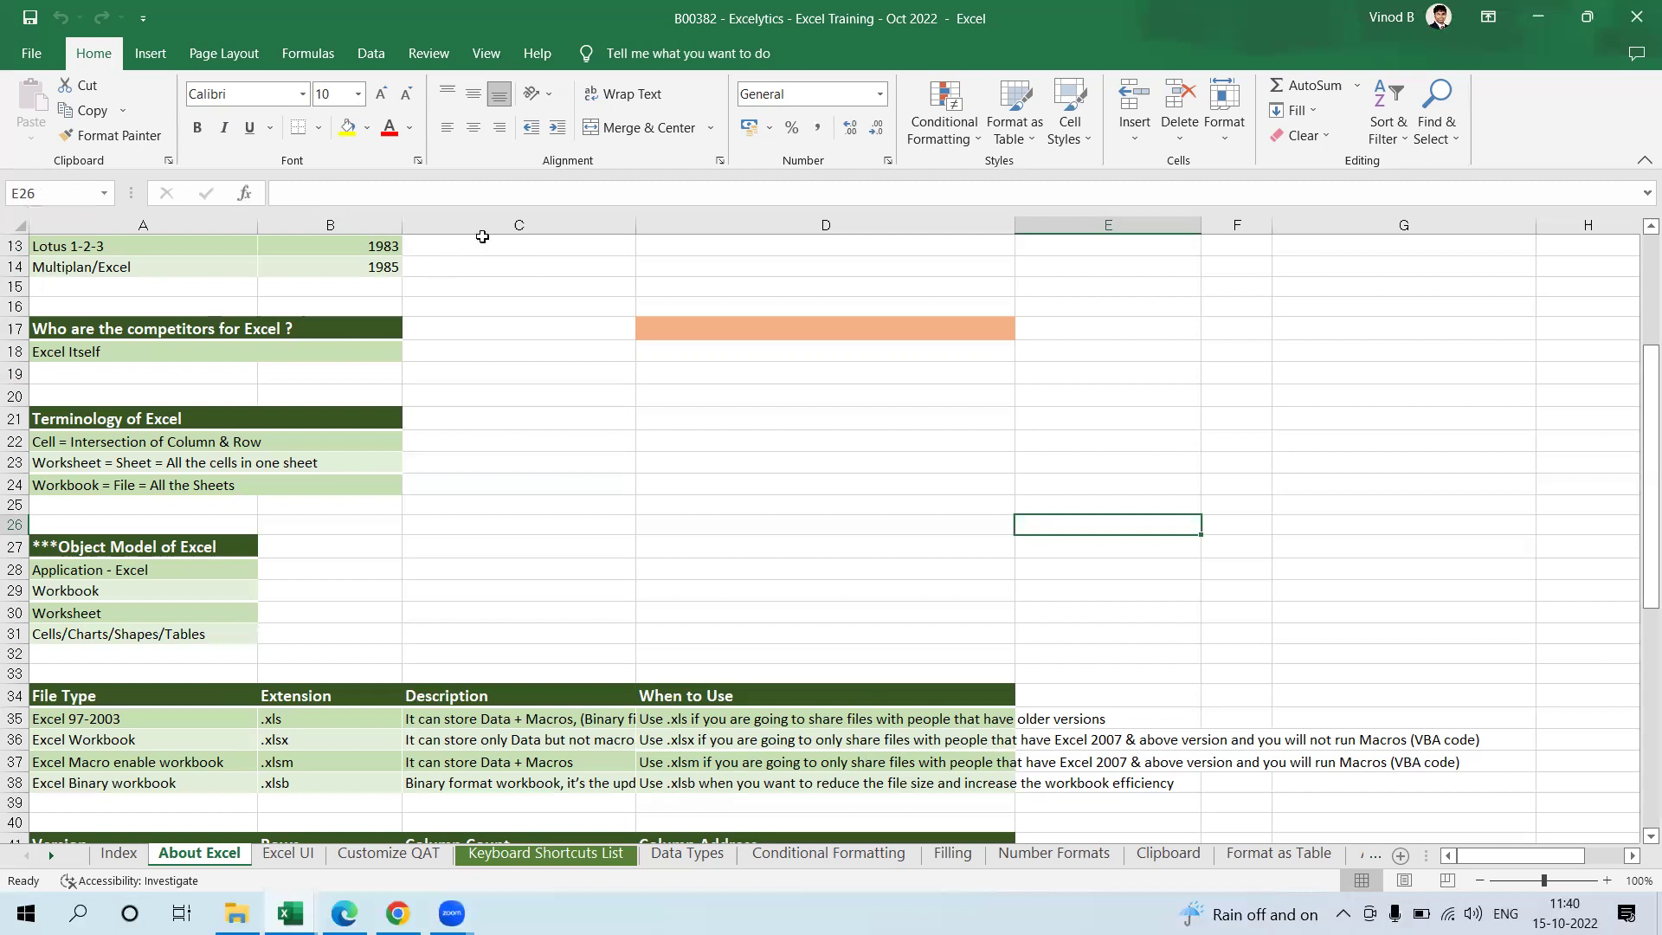
click(784, 337)
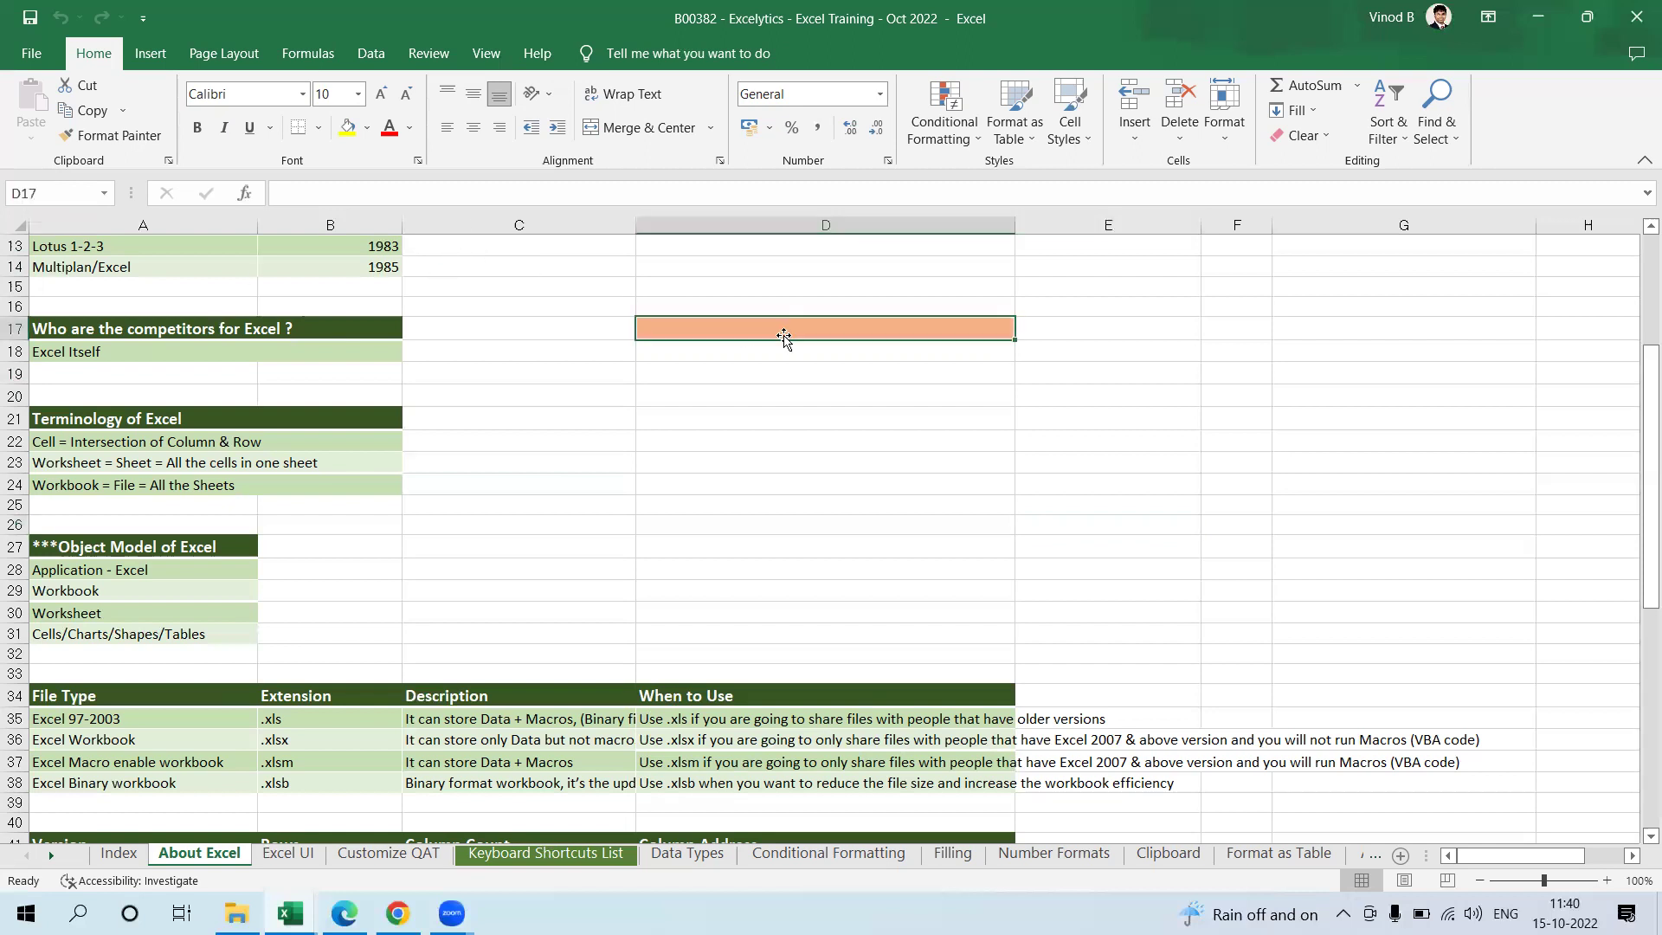
click(770, 217)
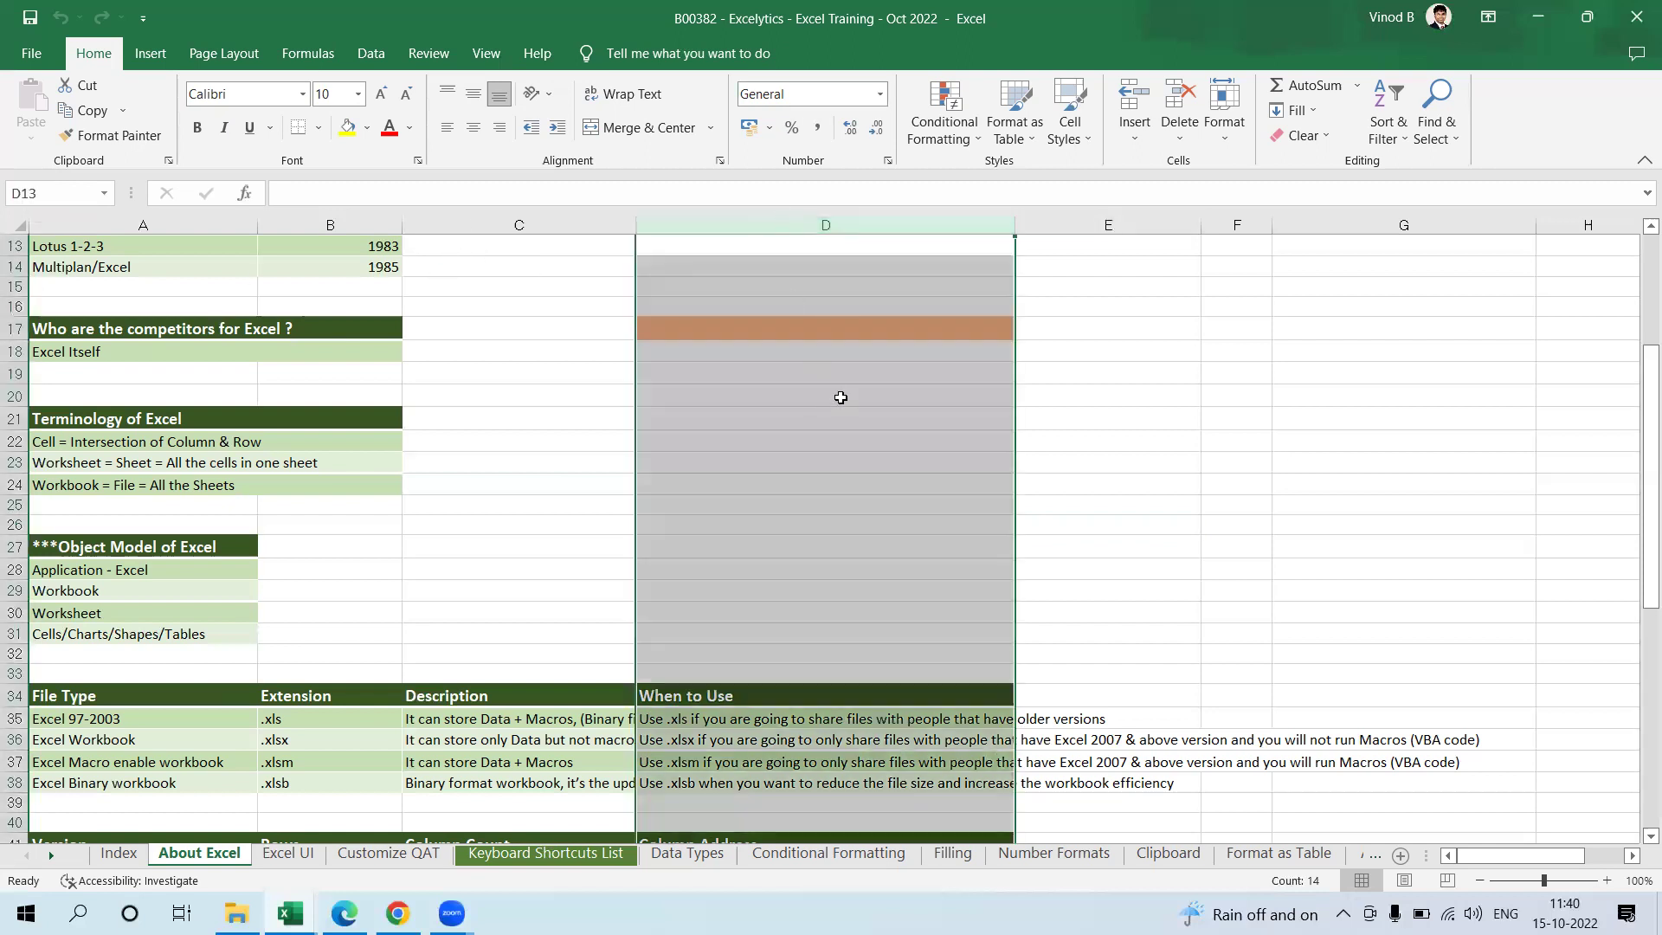
ctrl+click(13, 328)
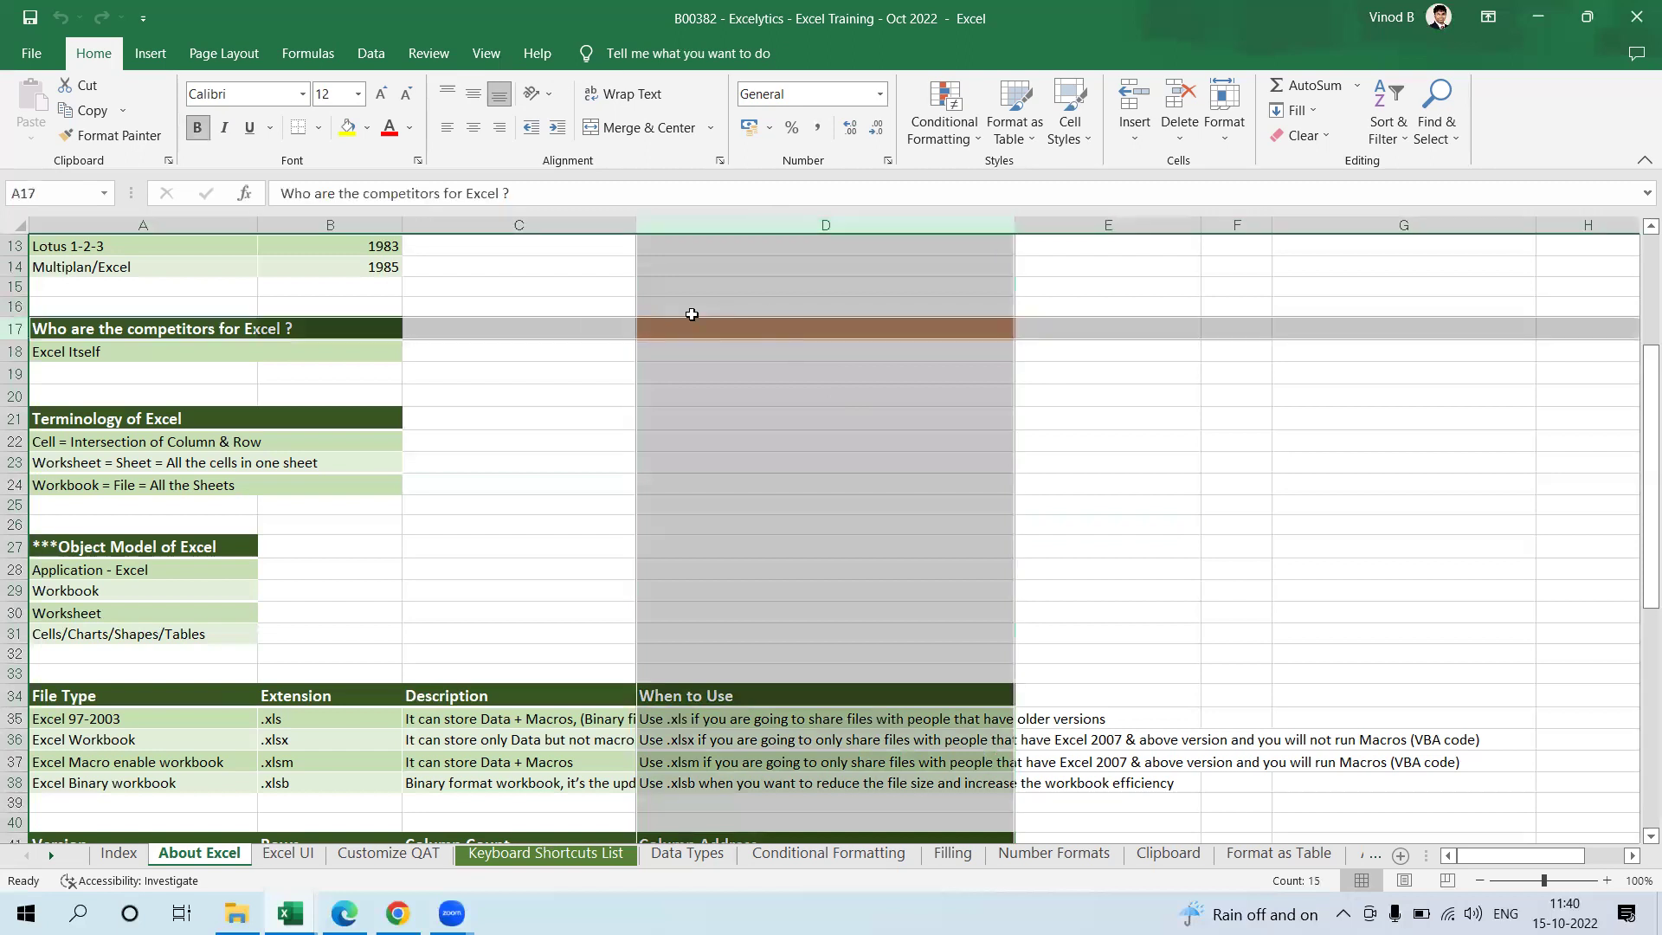
click(768, 330)
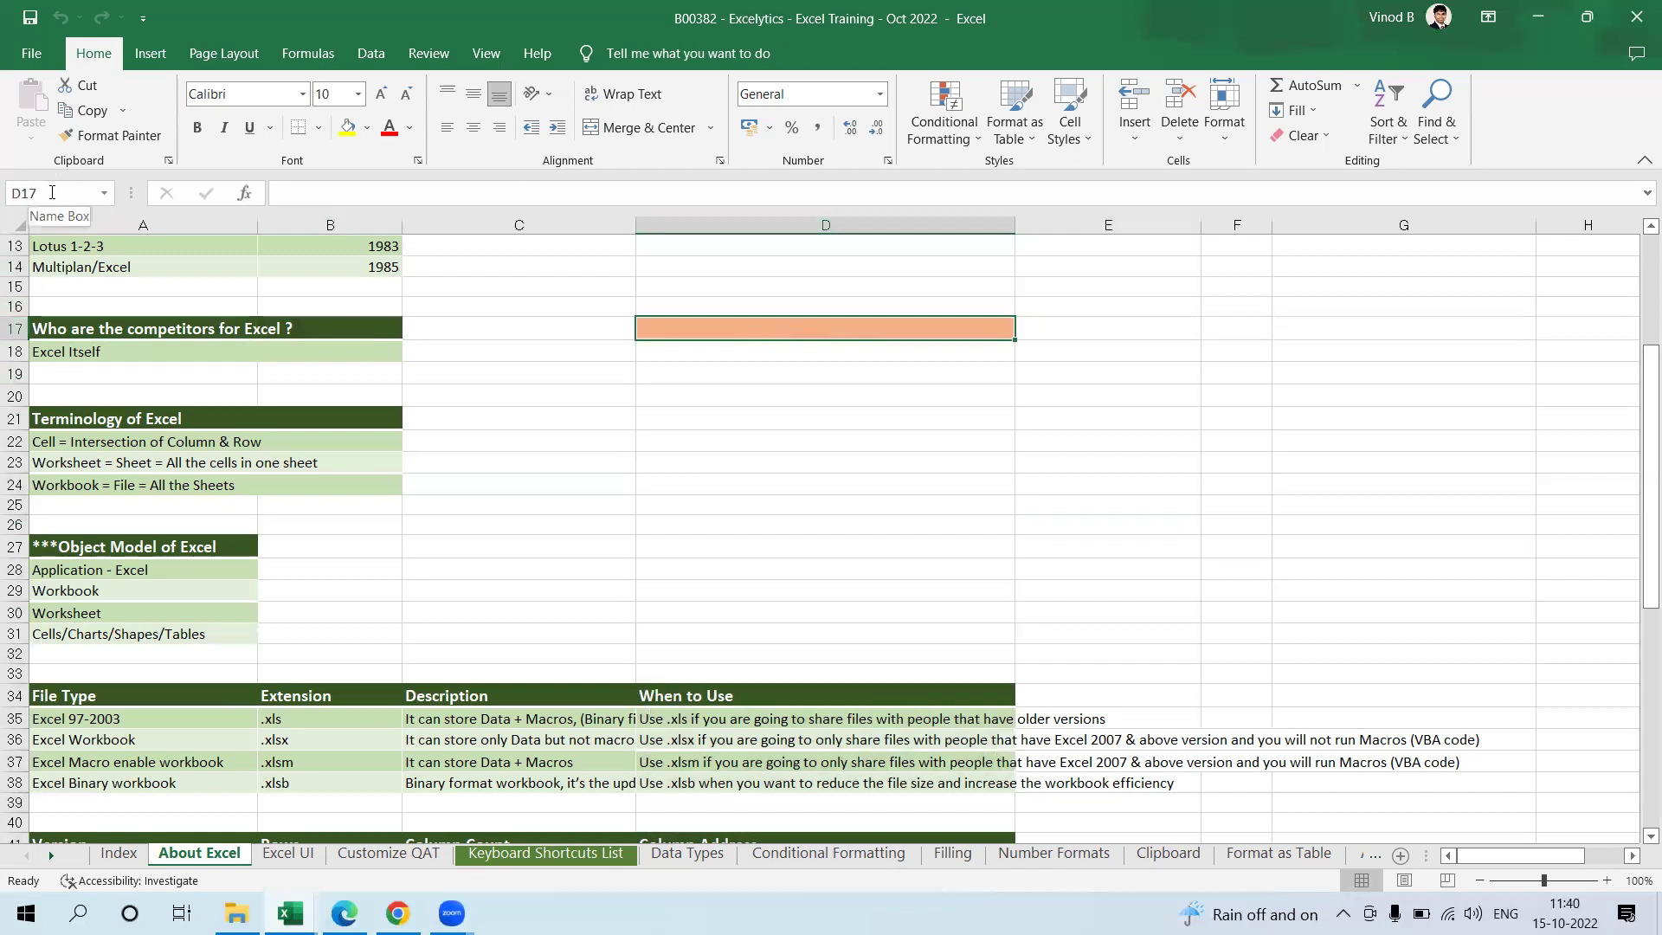
click(964, 463)
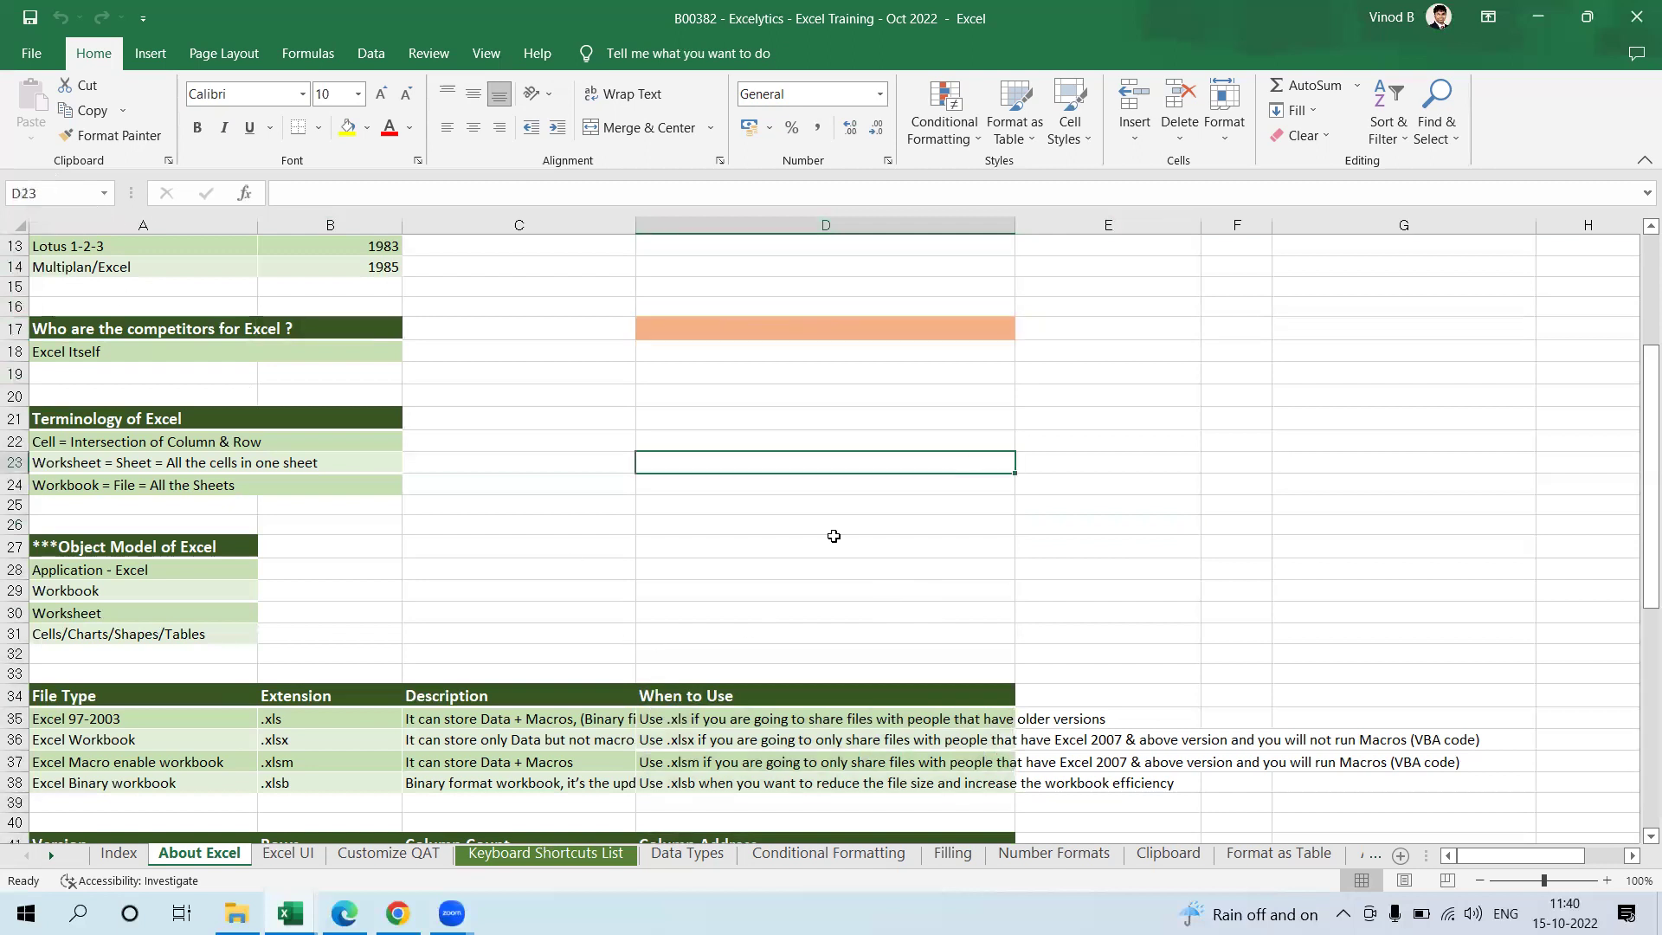
click(471, 572)
click(1322, 554)
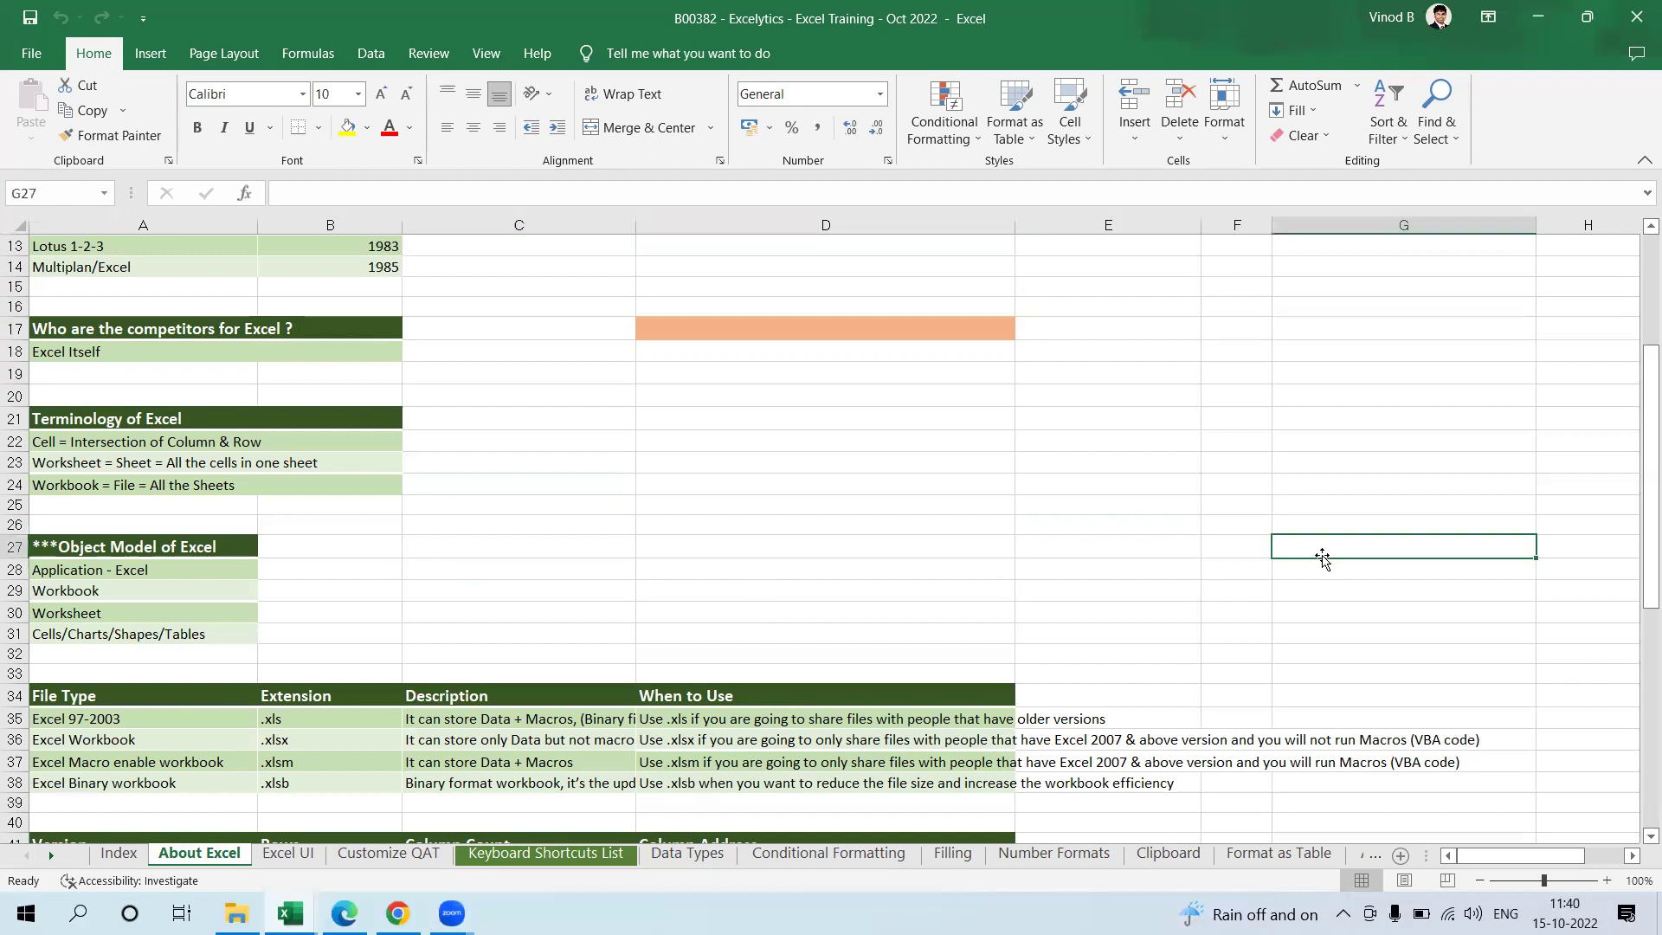
click(942, 552)
click(418, 552)
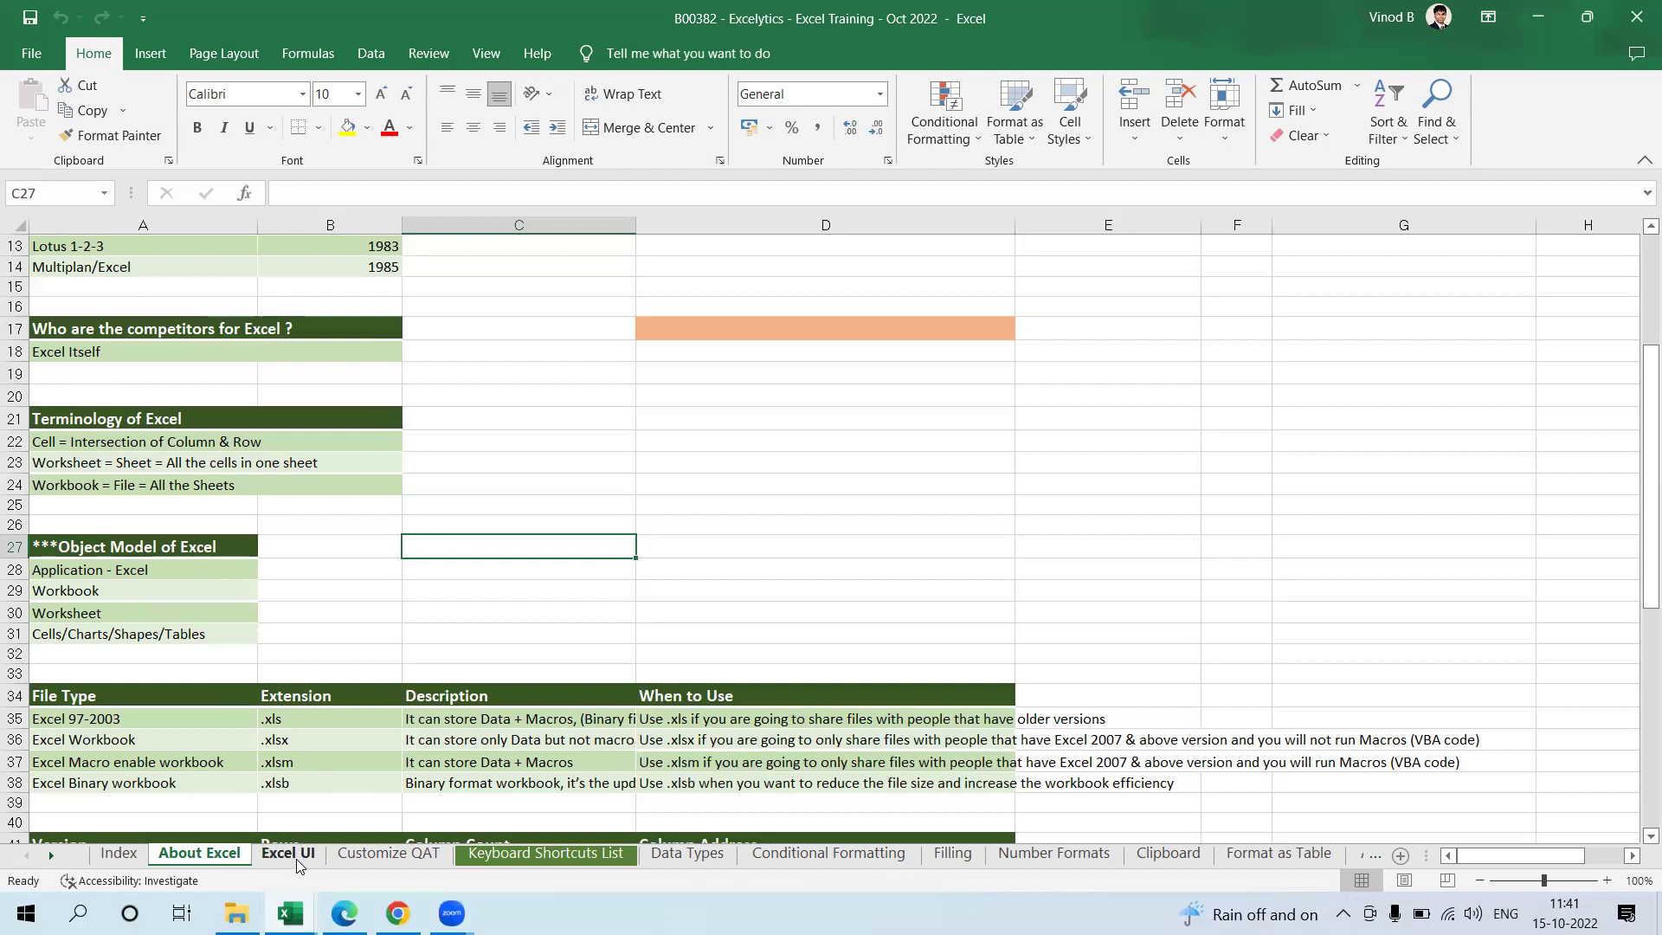
click(663, 329)
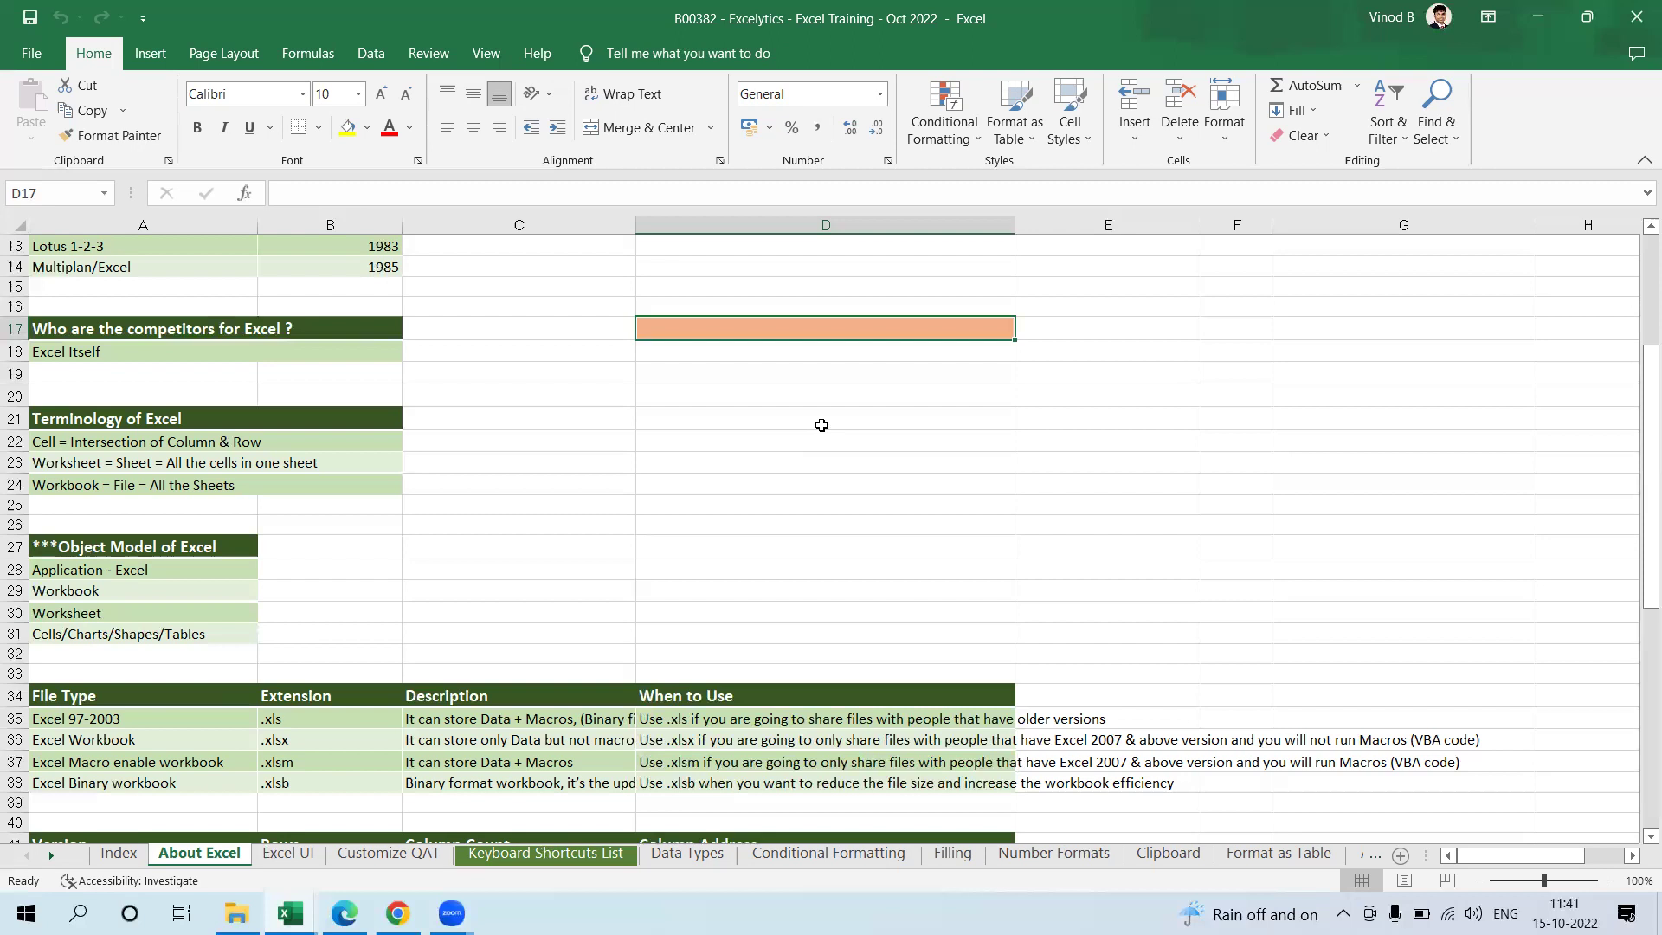
scroll(552, 510, down, 2)
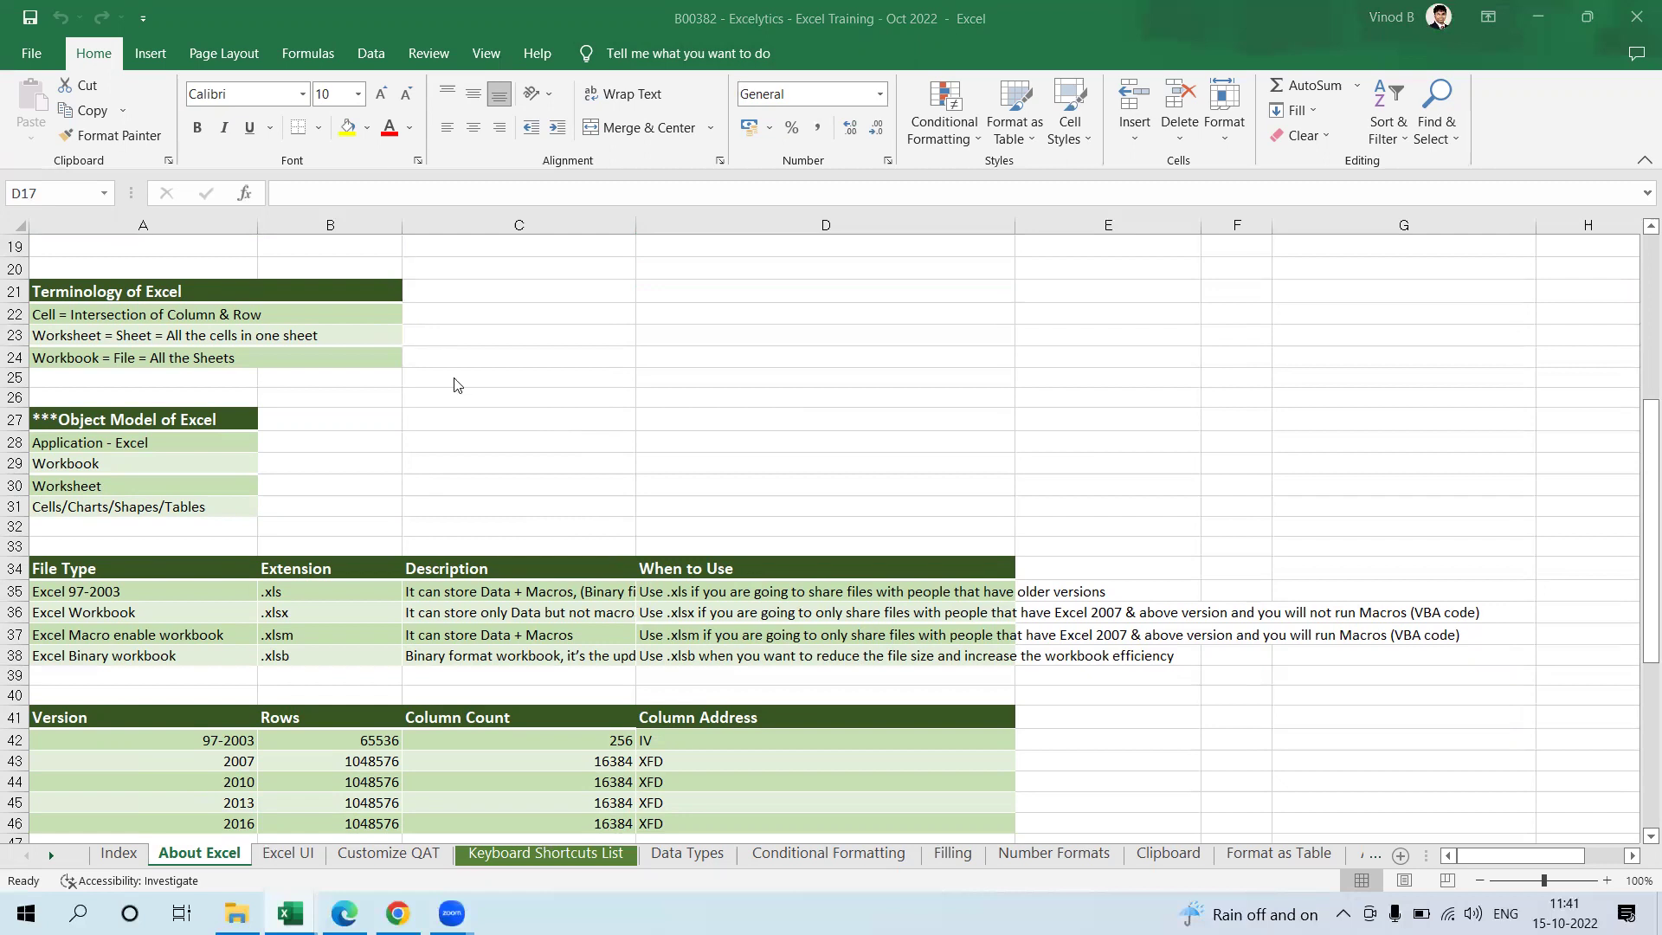
click(532, 487)
click(541, 395)
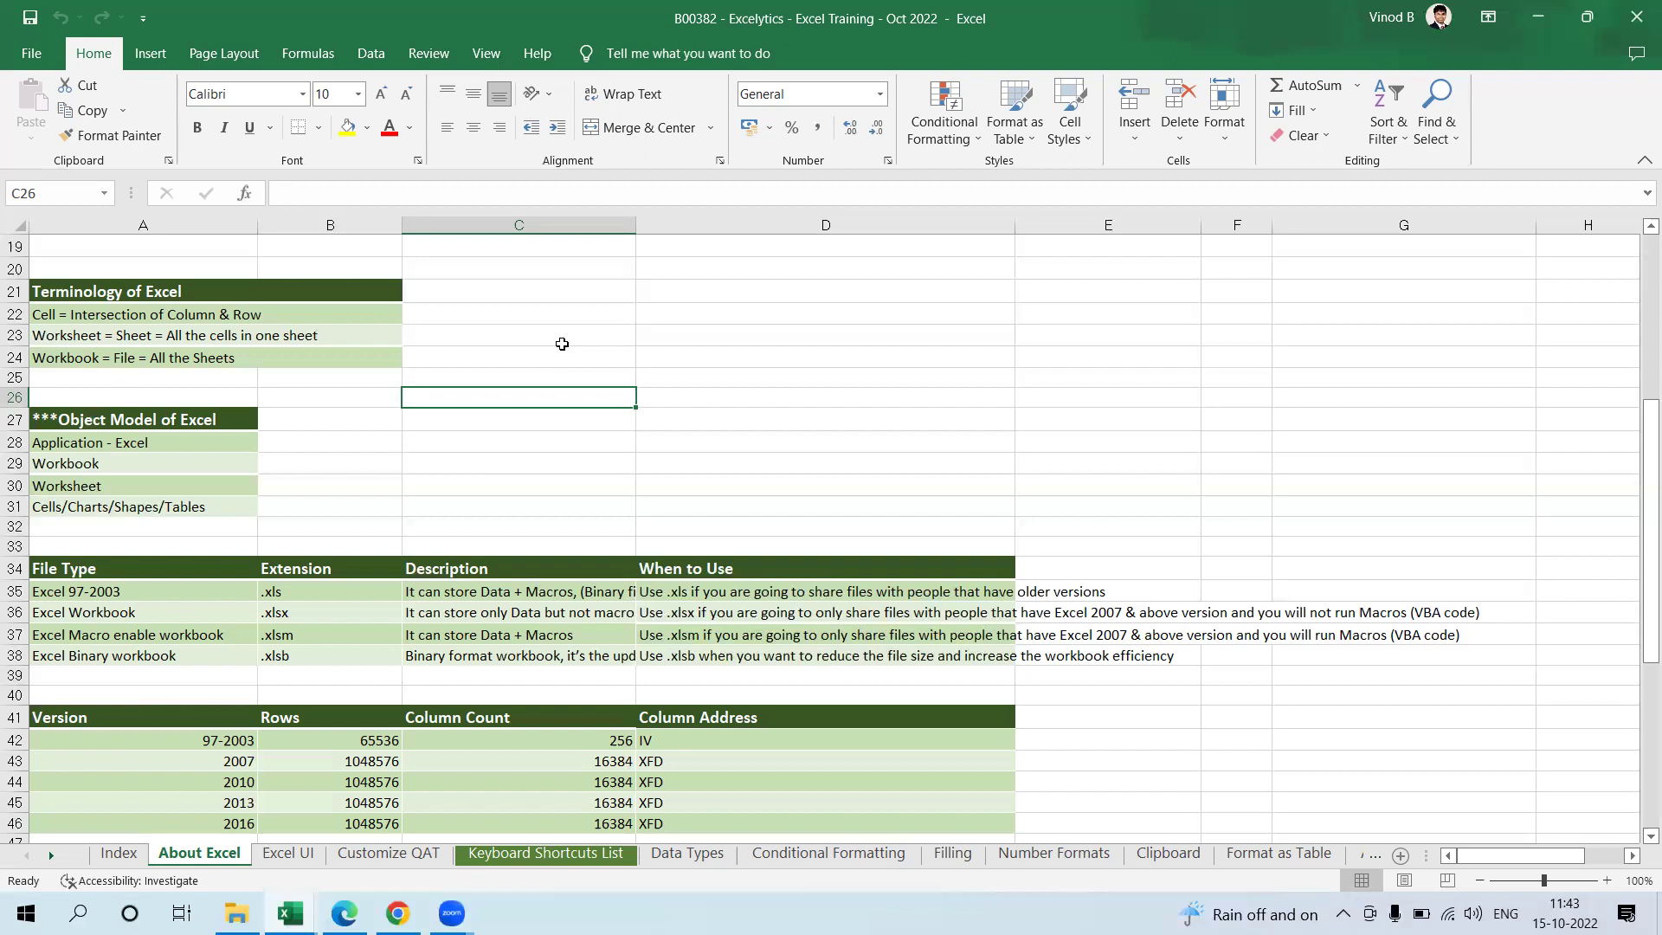
click(565, 500)
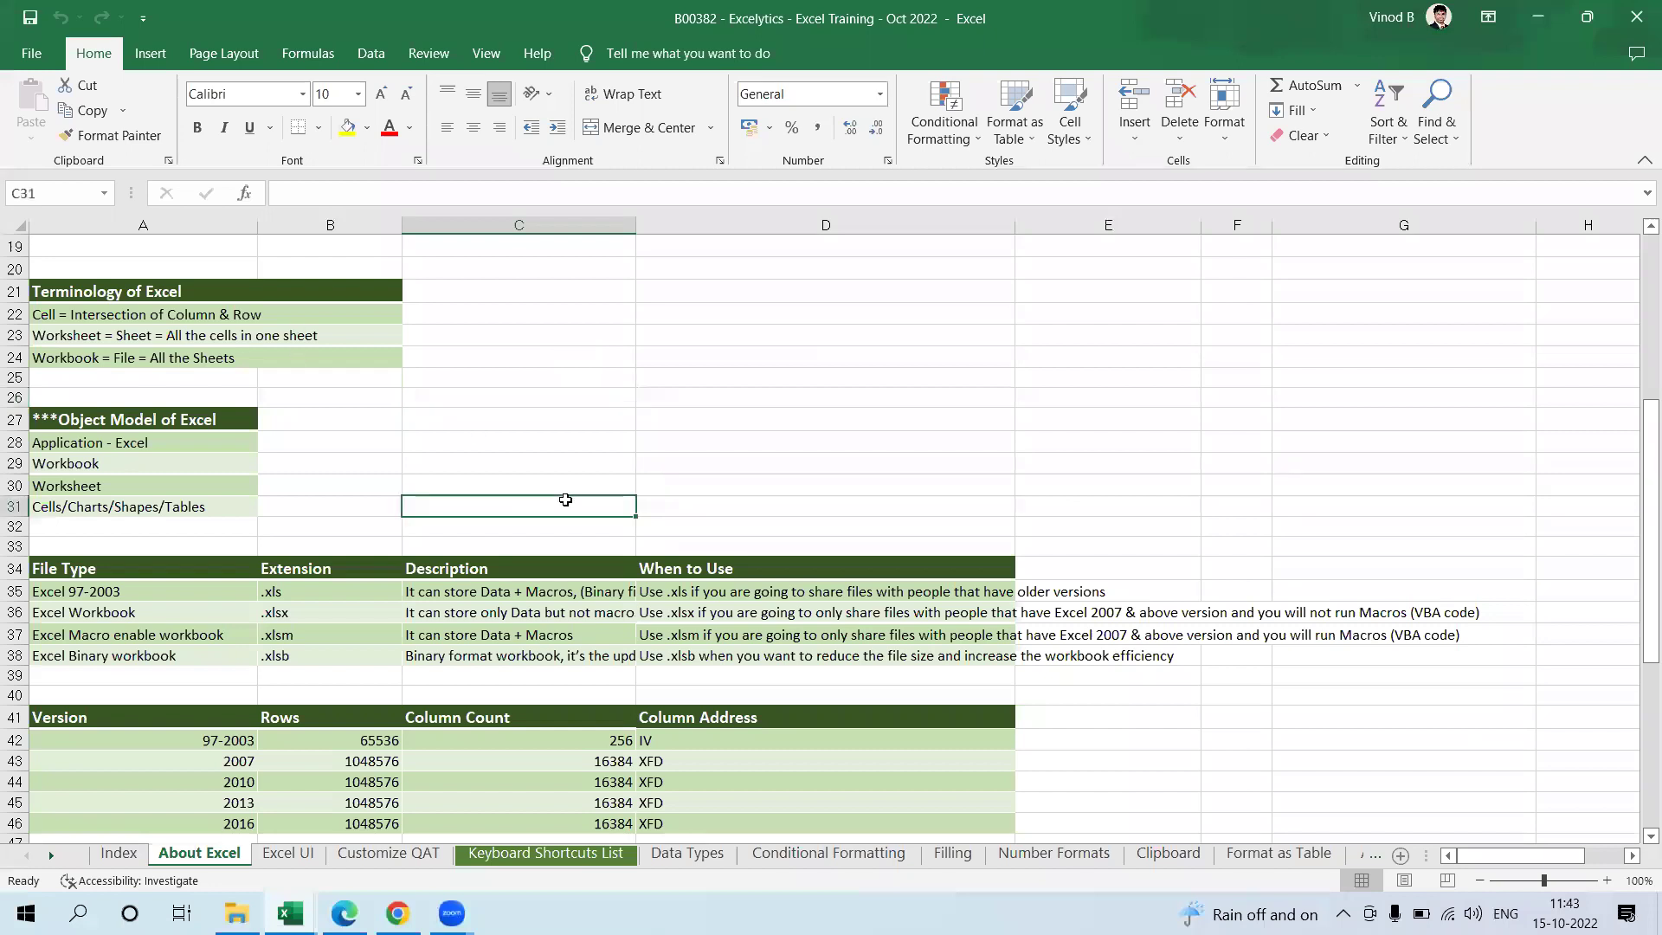
scroll(429, 482, down, 2)
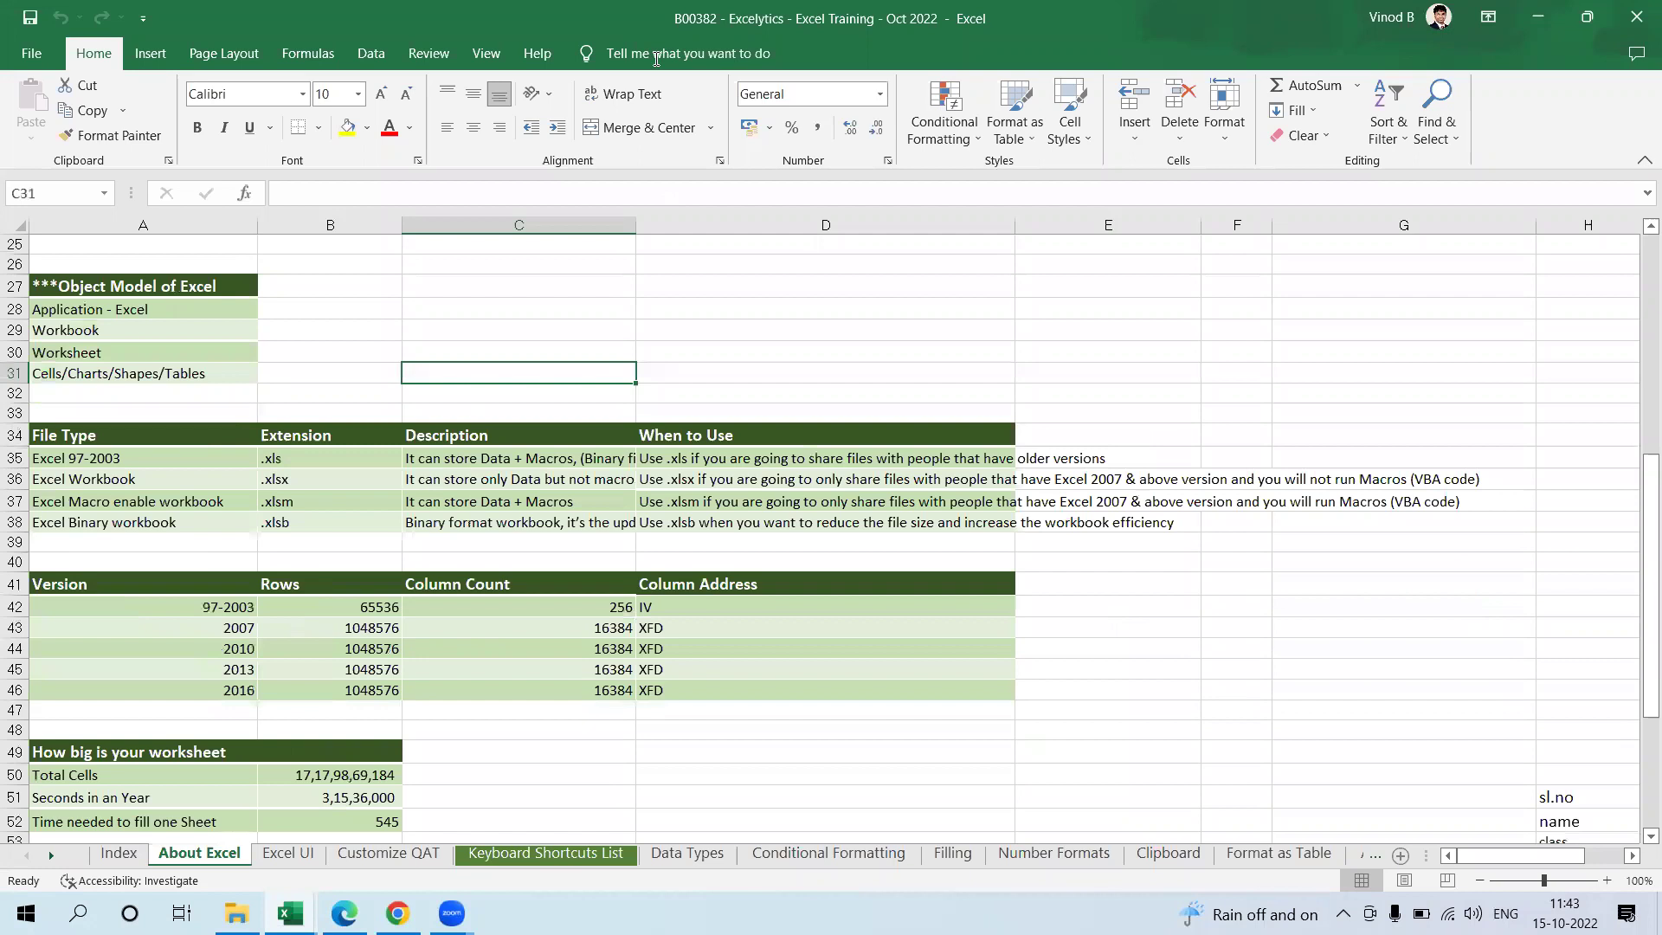
click(113, 458)
click(523, 286)
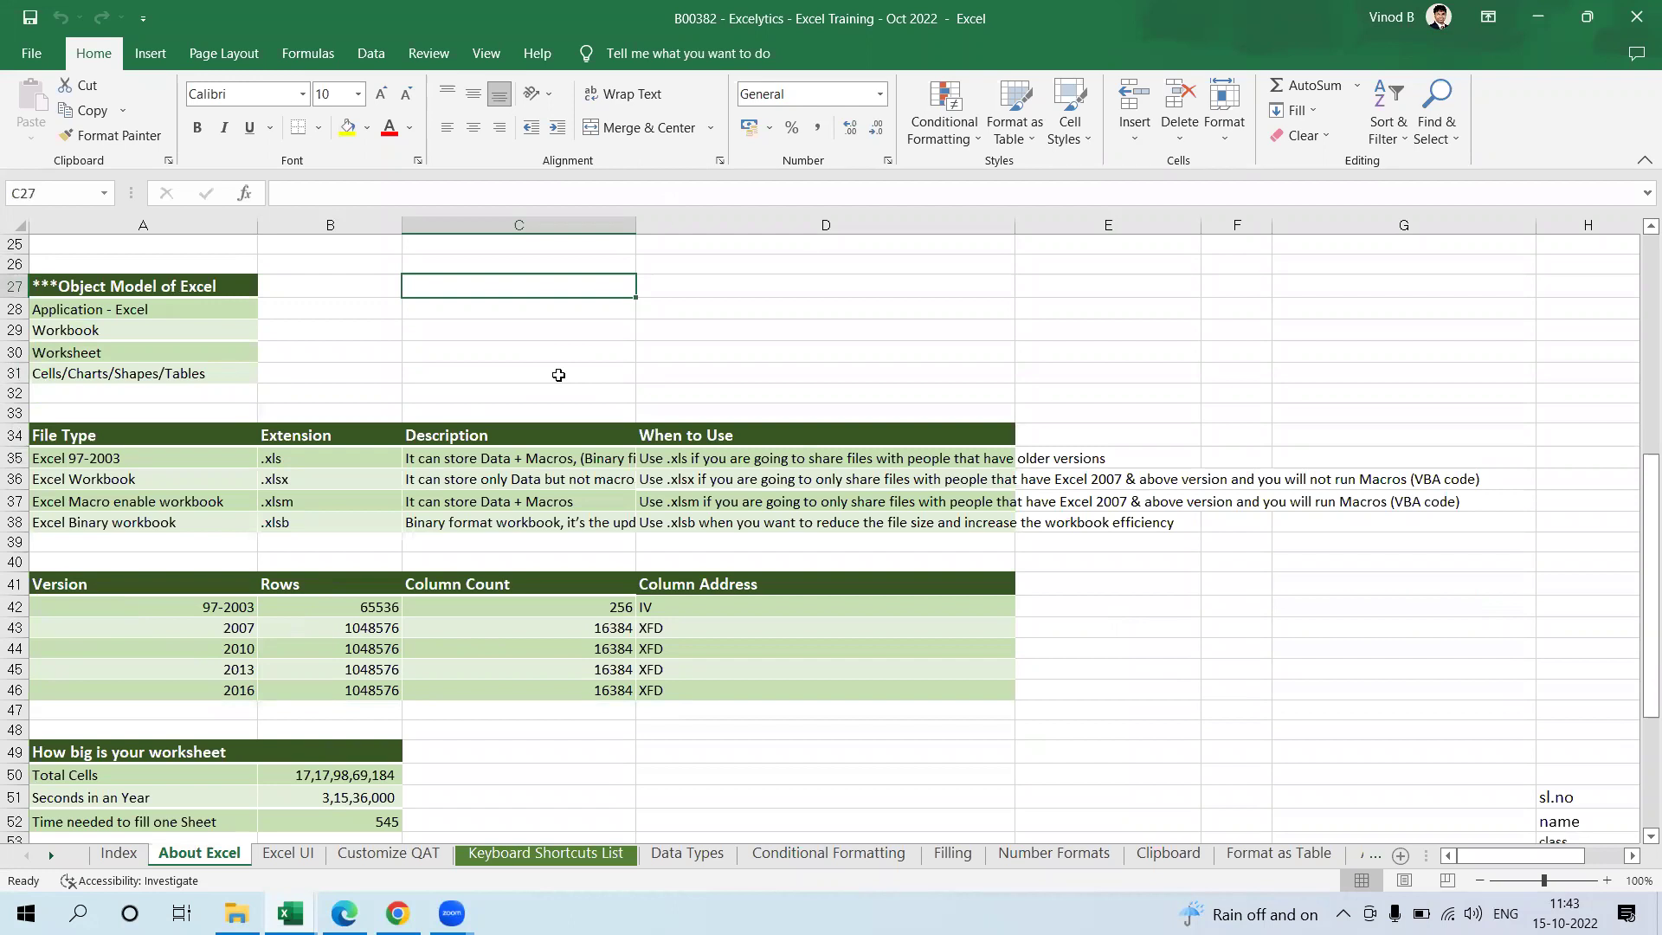
drag(325, 458, 345, 526)
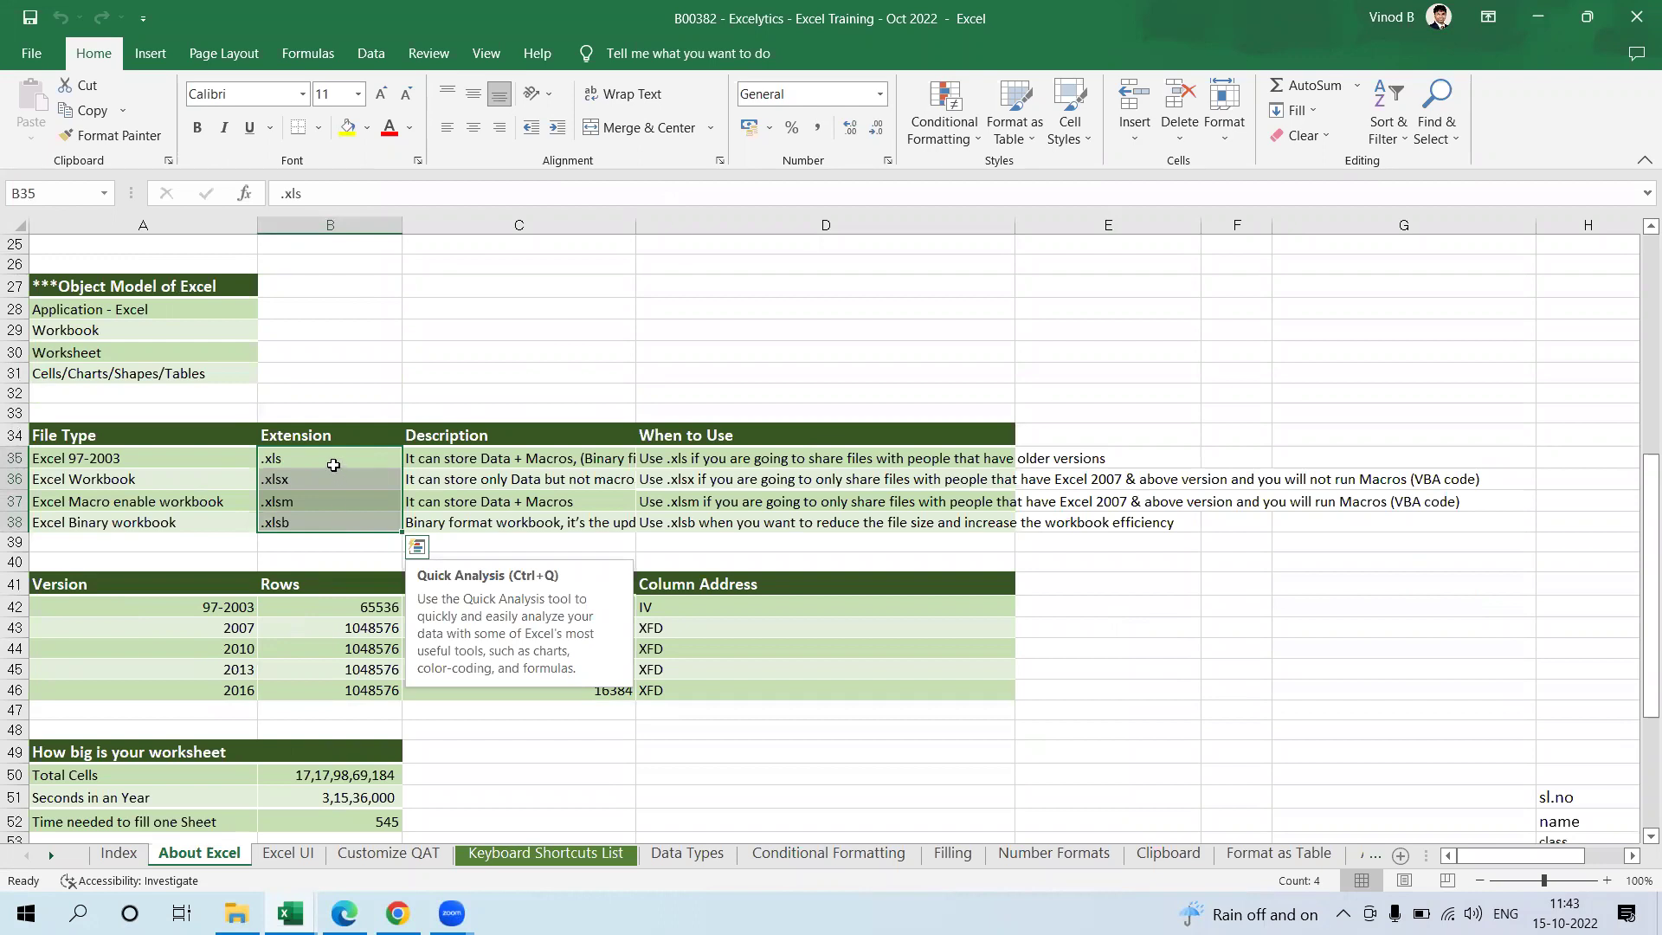
Step: Select cell B35, then cell C29, in the How big is your worksheet section
click(333, 466)
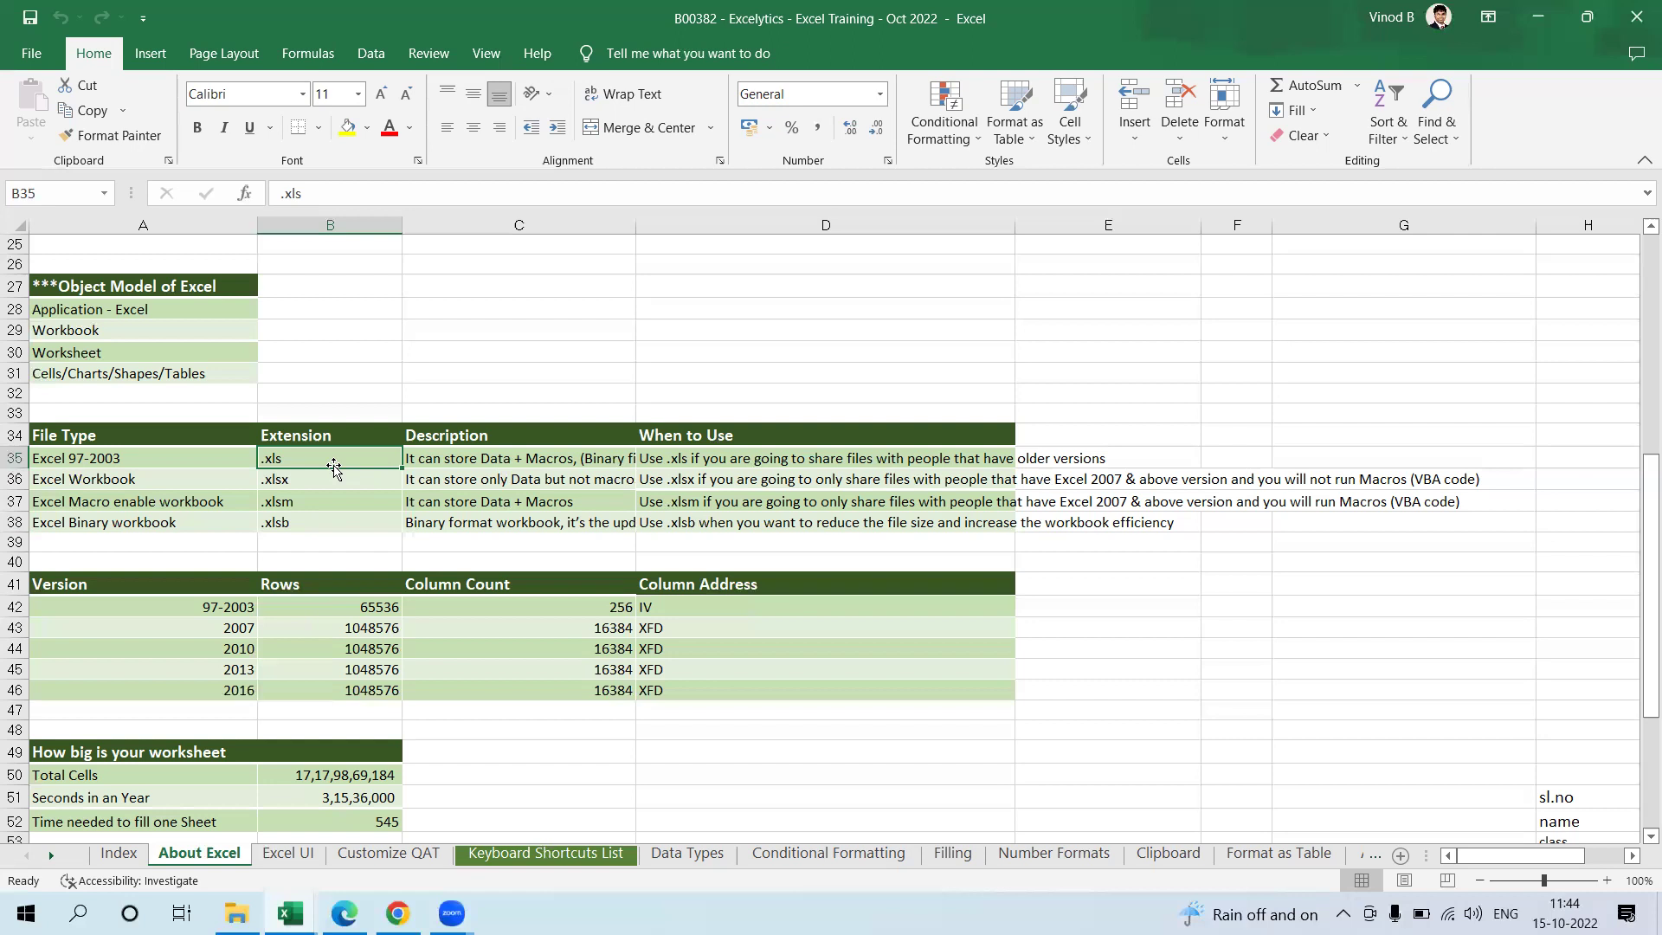
click(554, 329)
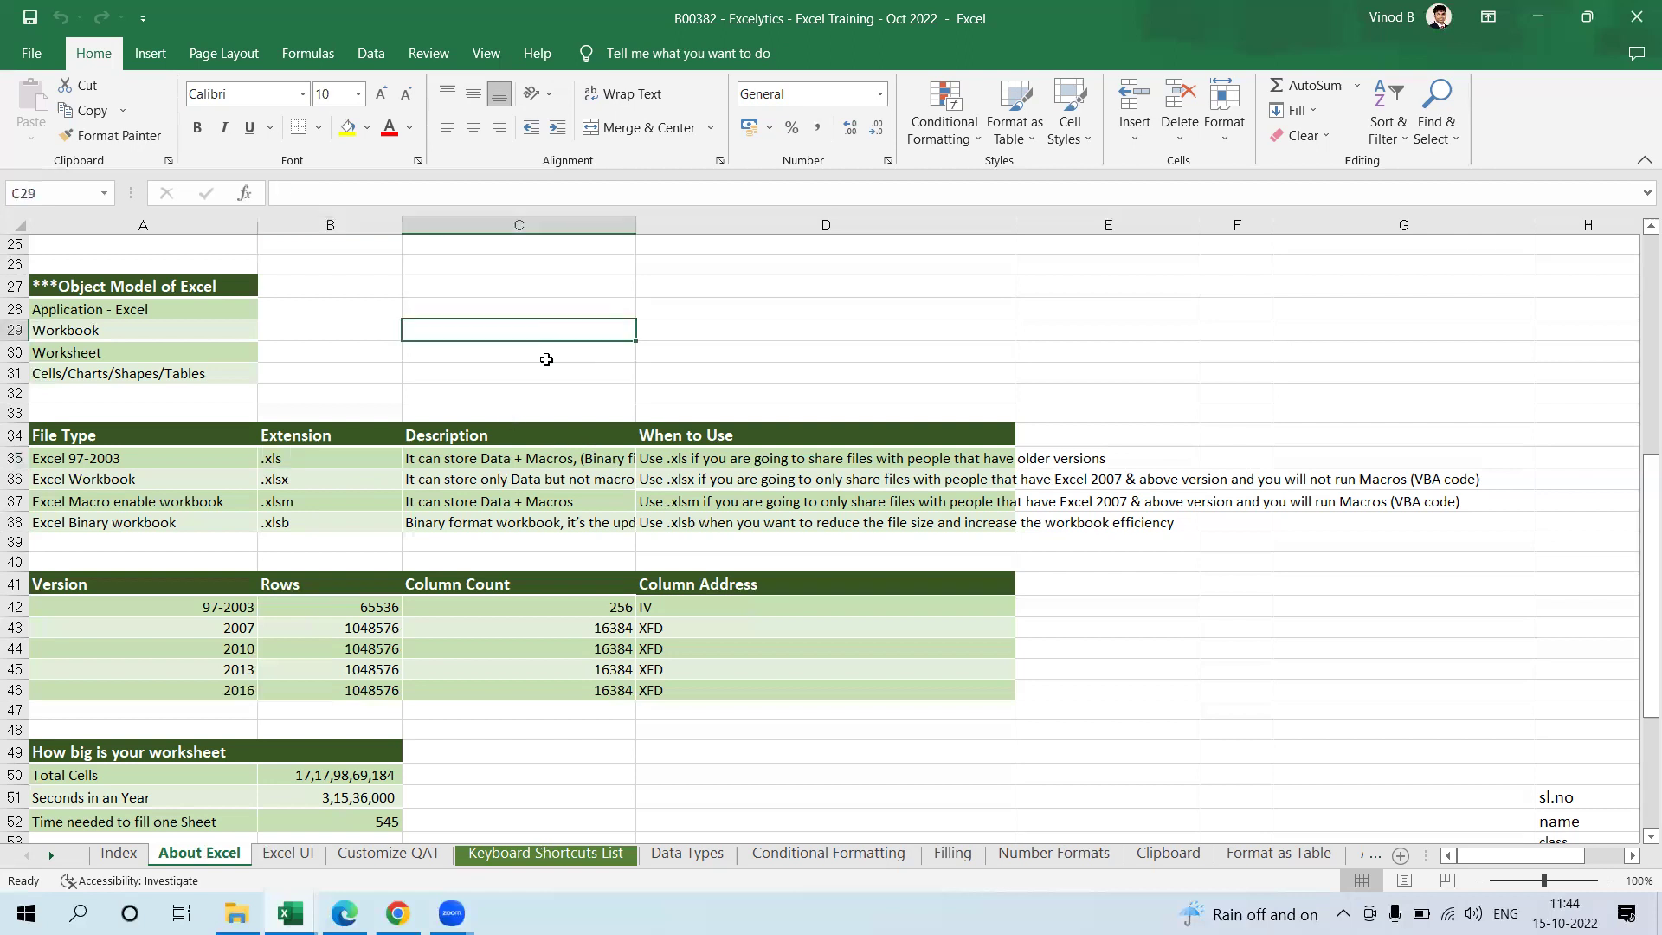
Step: Create a blank workbook Book2, then save it via Save As > This PC > Browse
click(34, 57)
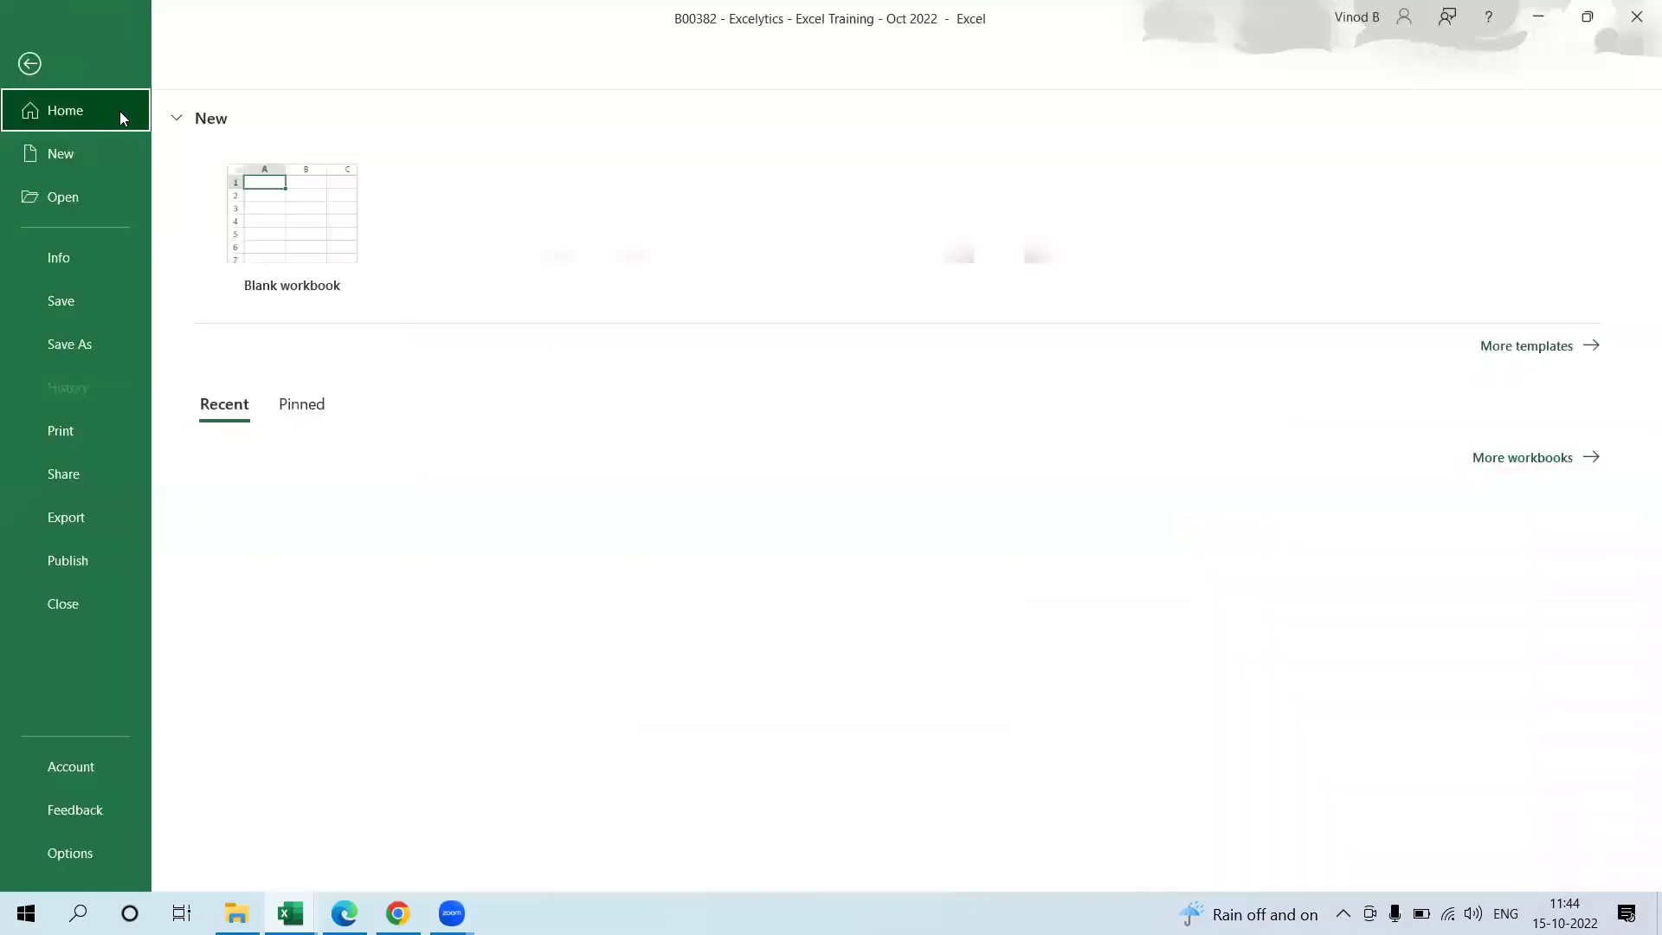
click(91, 165)
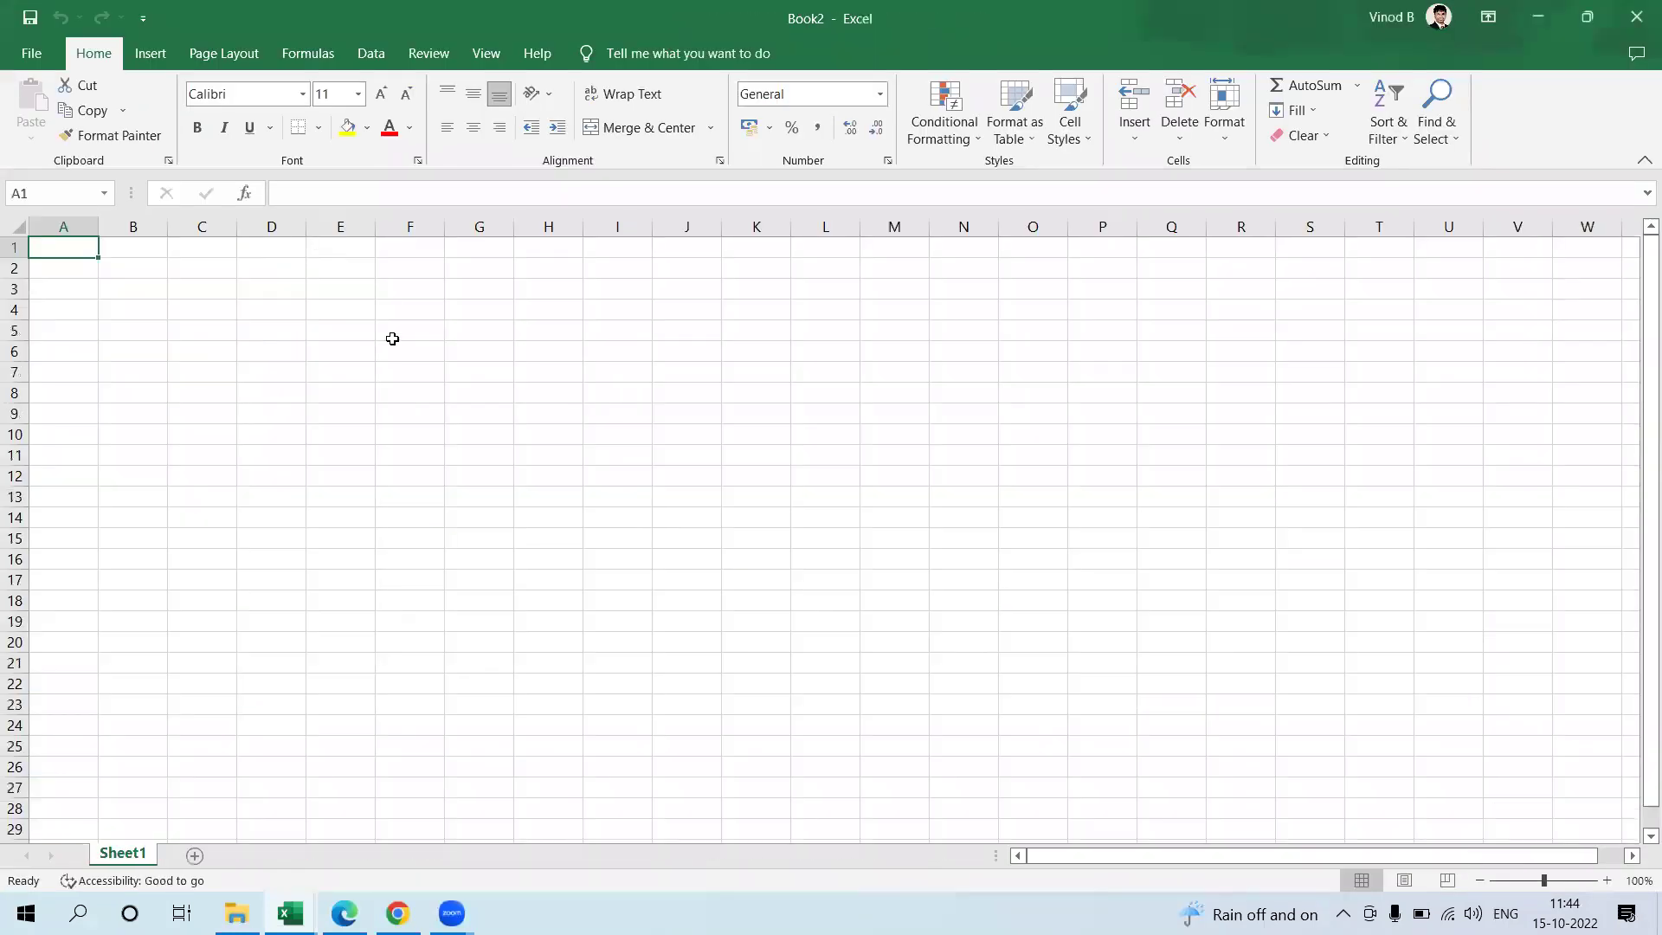
click(34, 56)
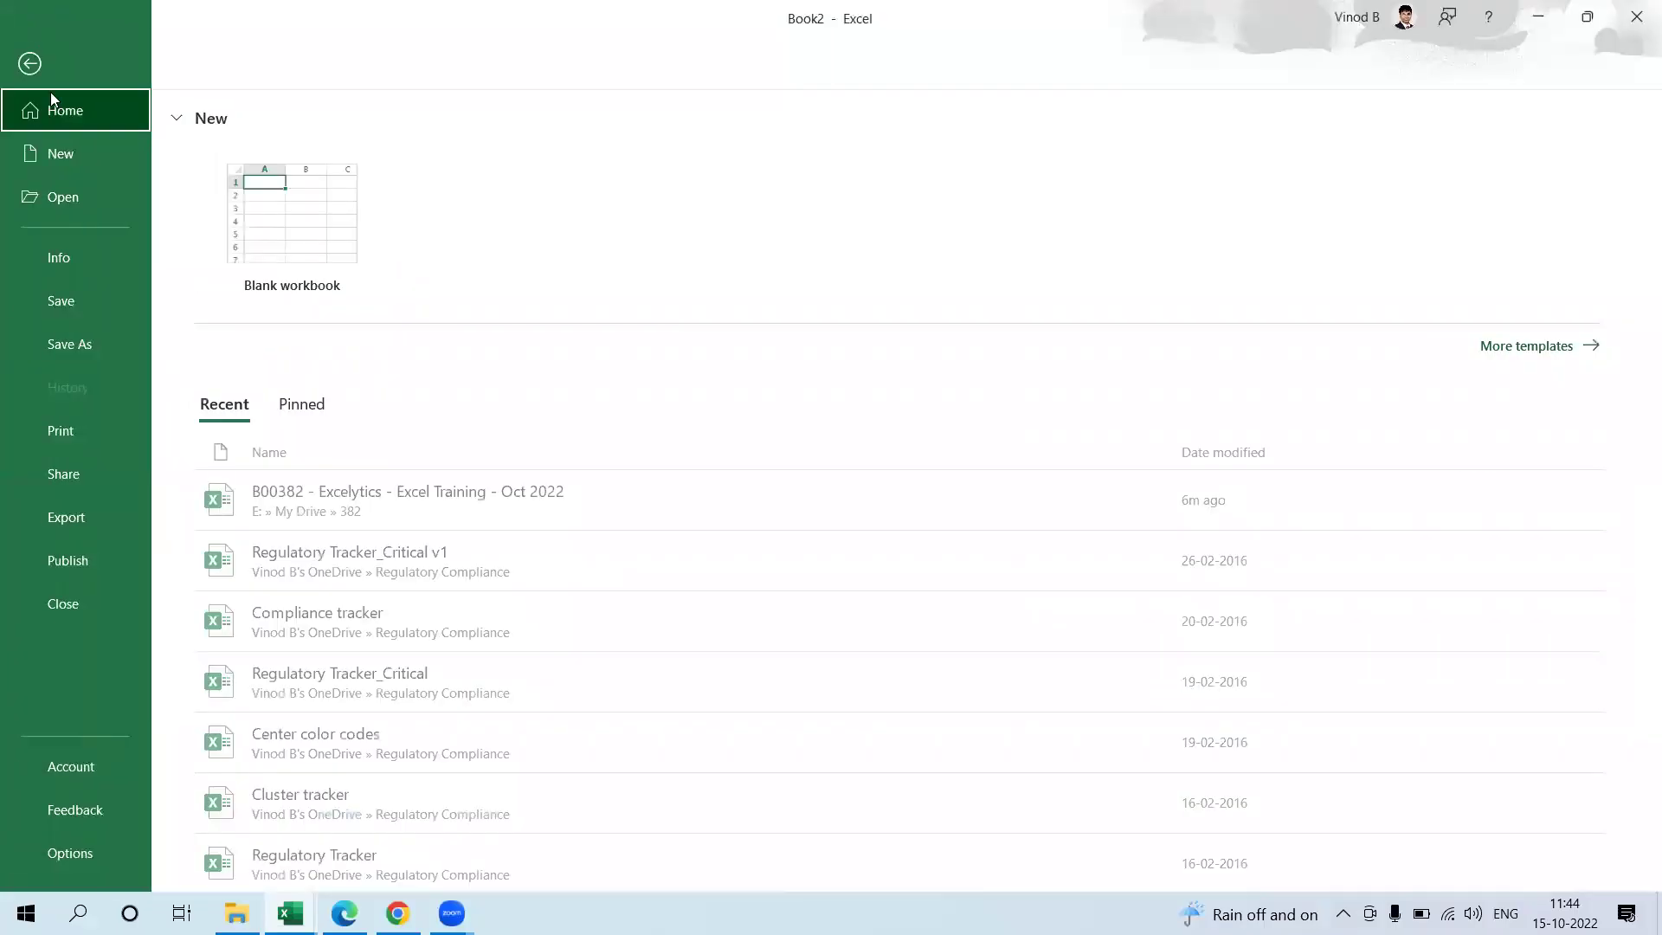
click(101, 298)
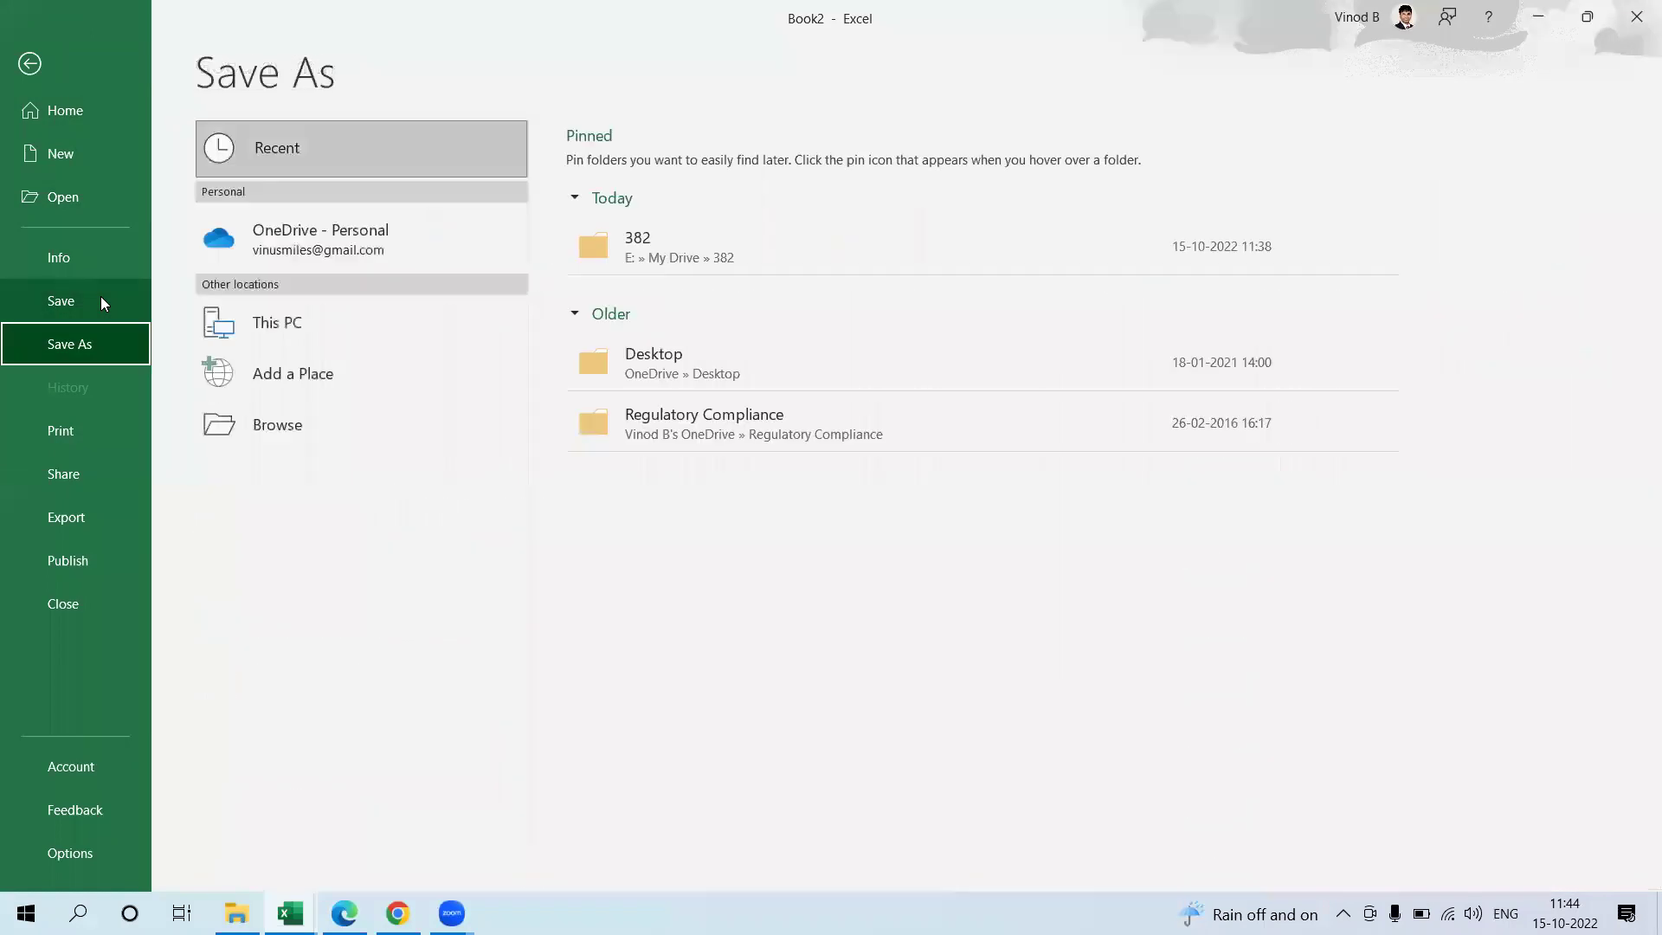
click(367, 333)
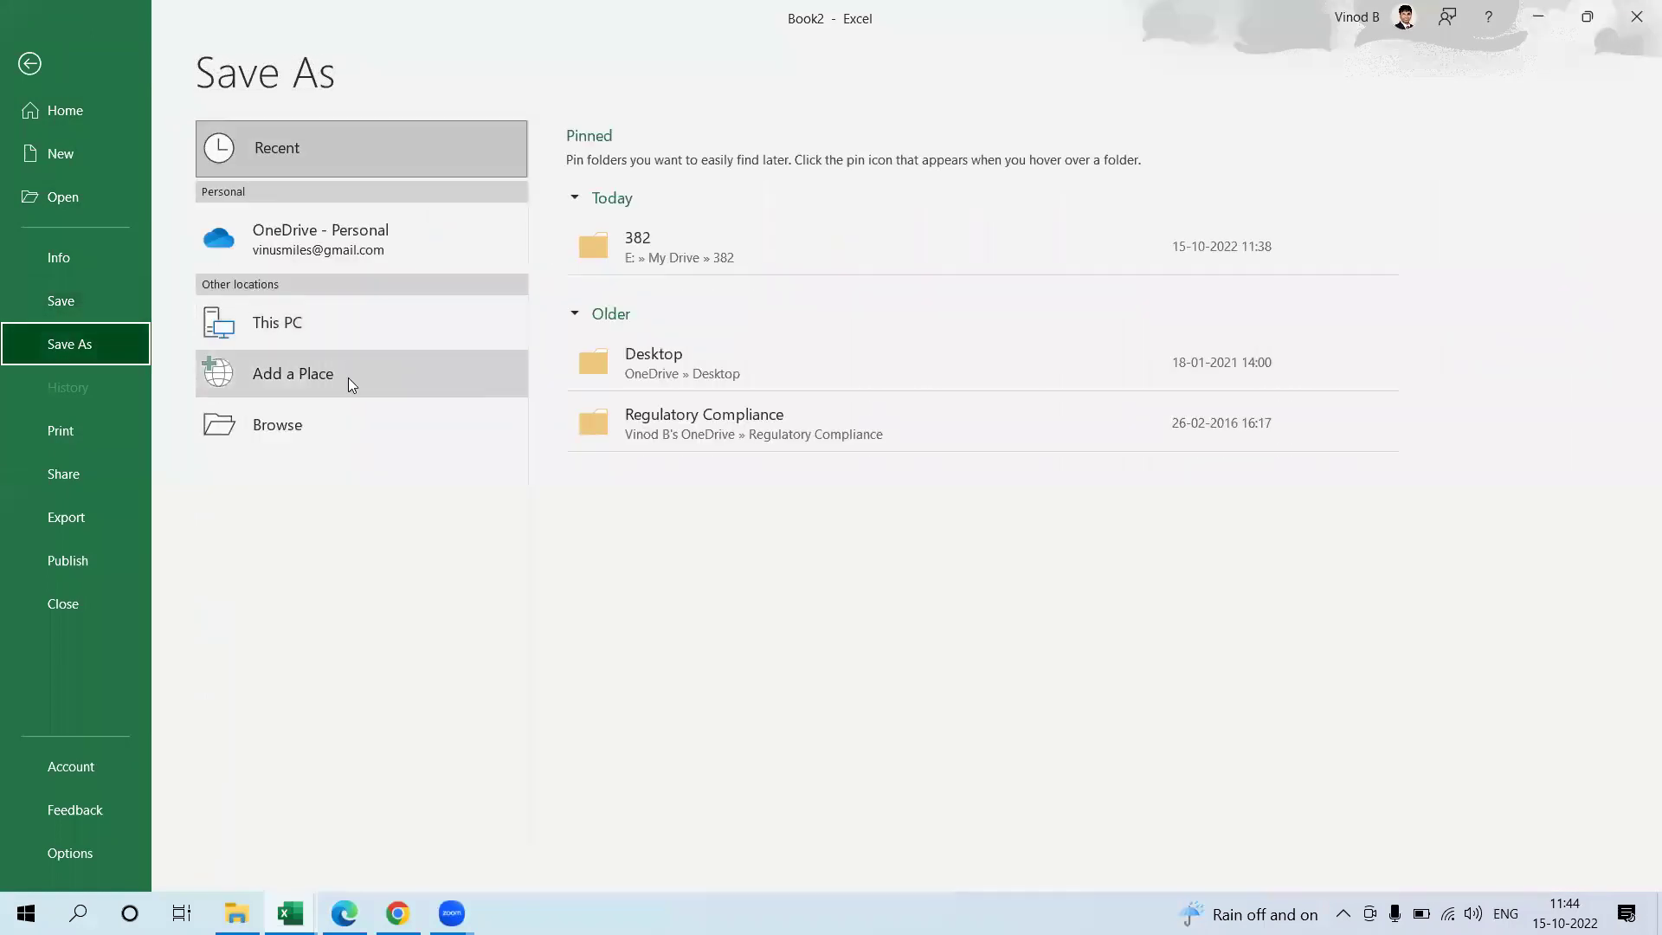
click(360, 417)
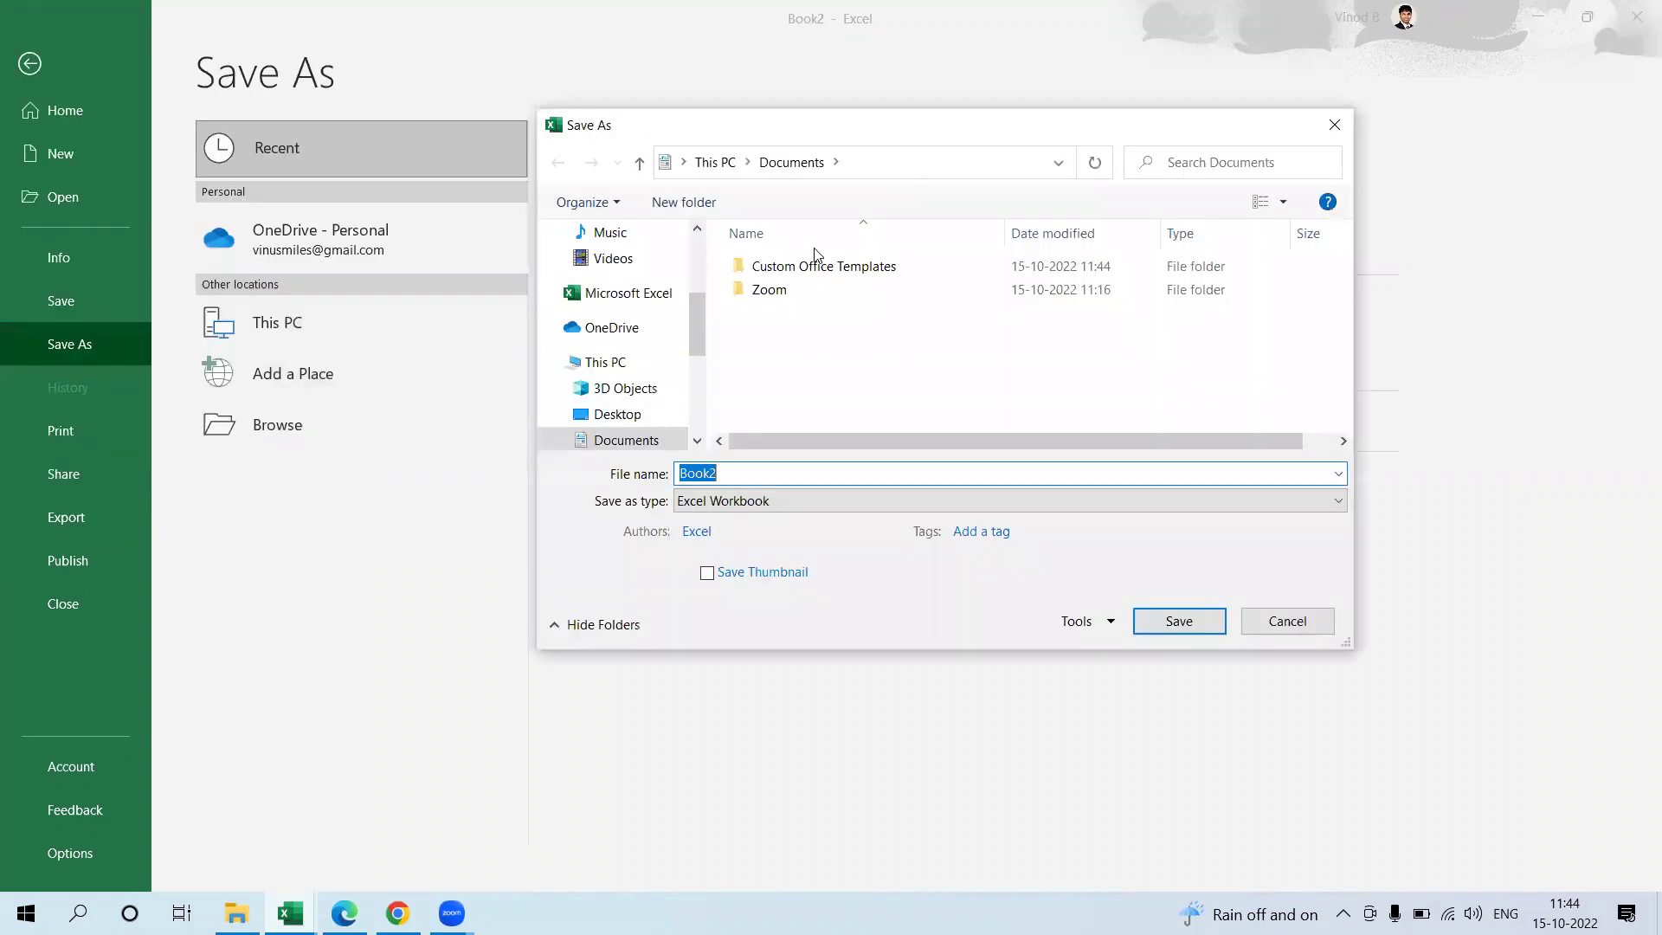
Step: Keep Excel Workbook as the file type and save Book2 in Documents as training_test
click(864, 504)
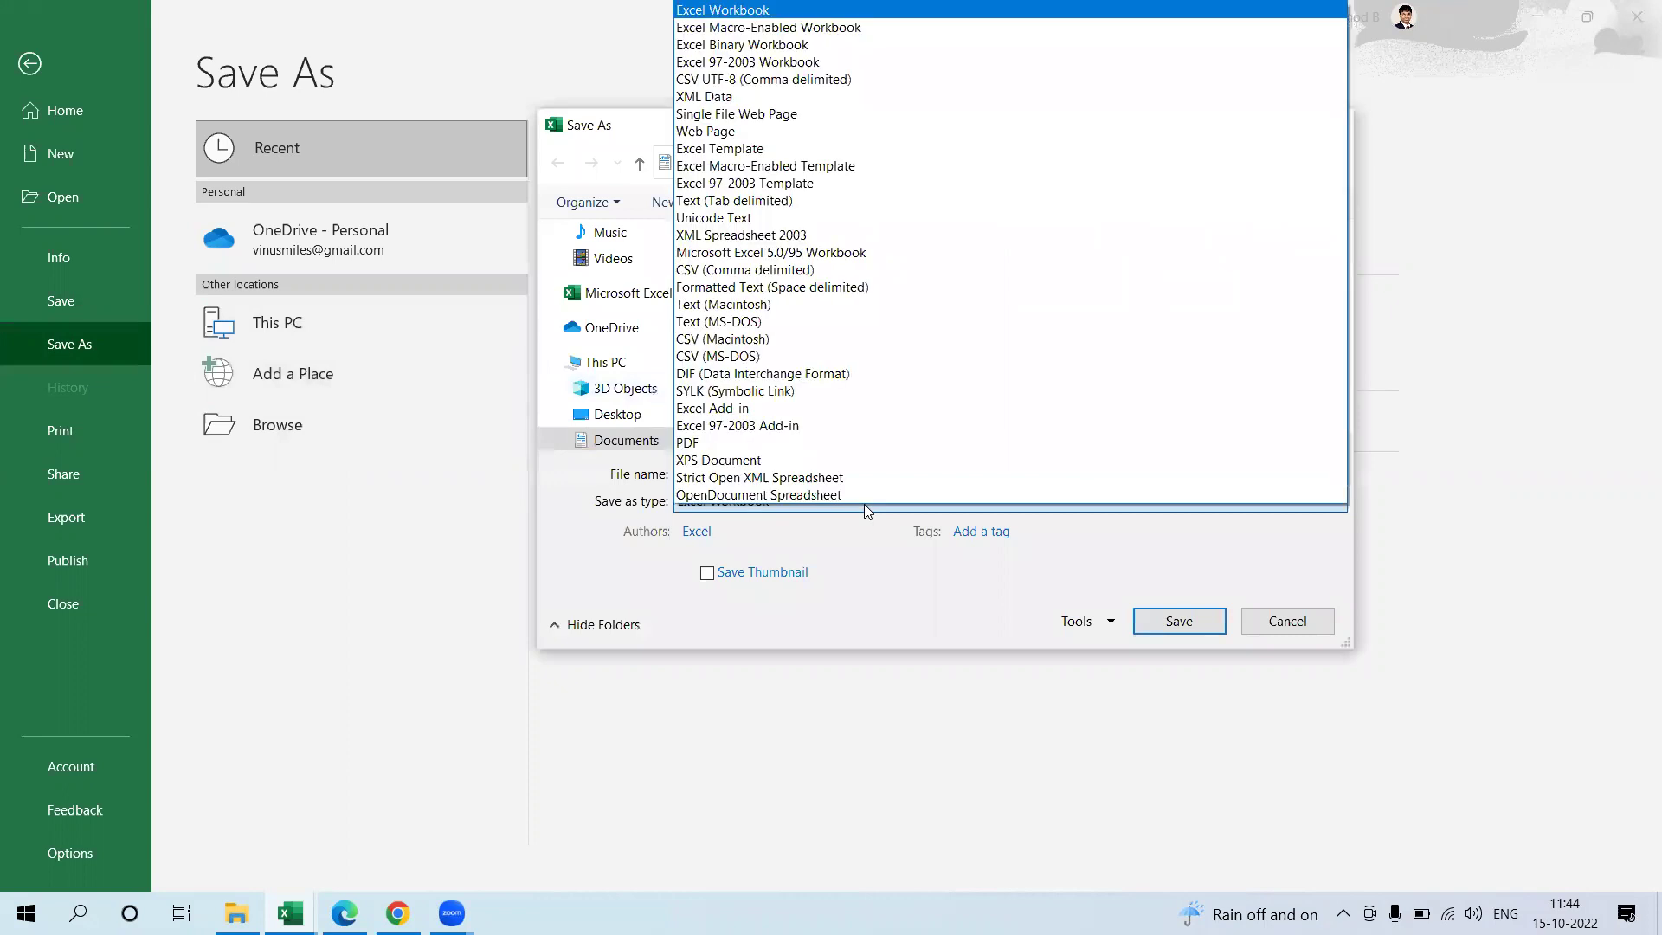
click(786, 490)
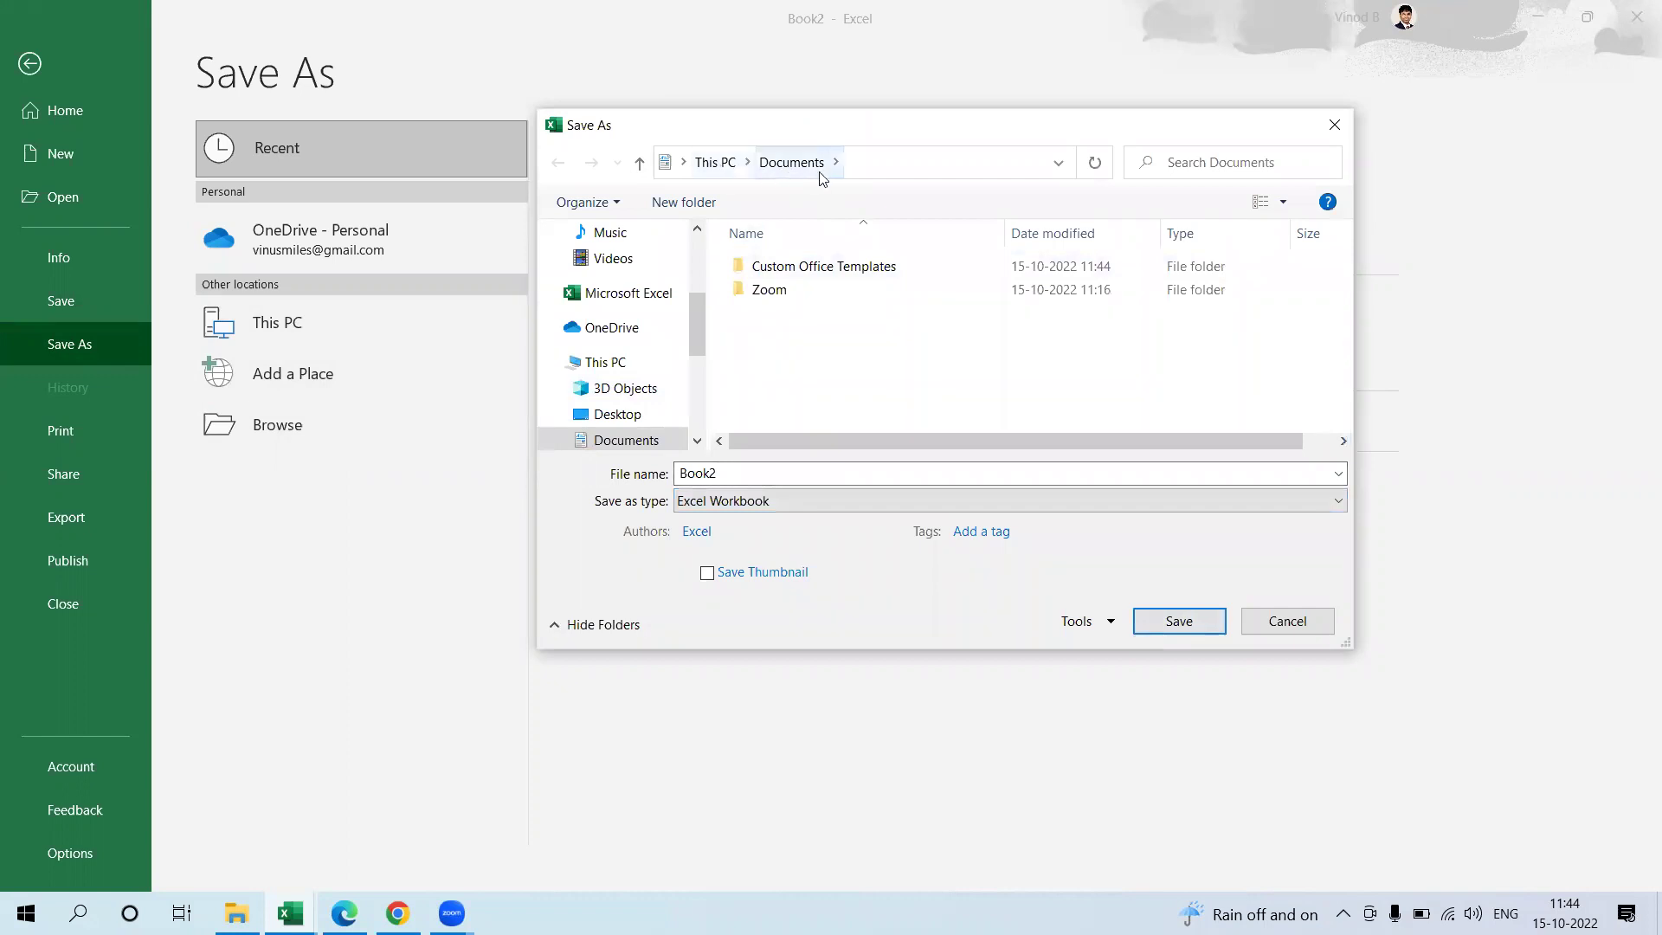
double_click(772, 474)
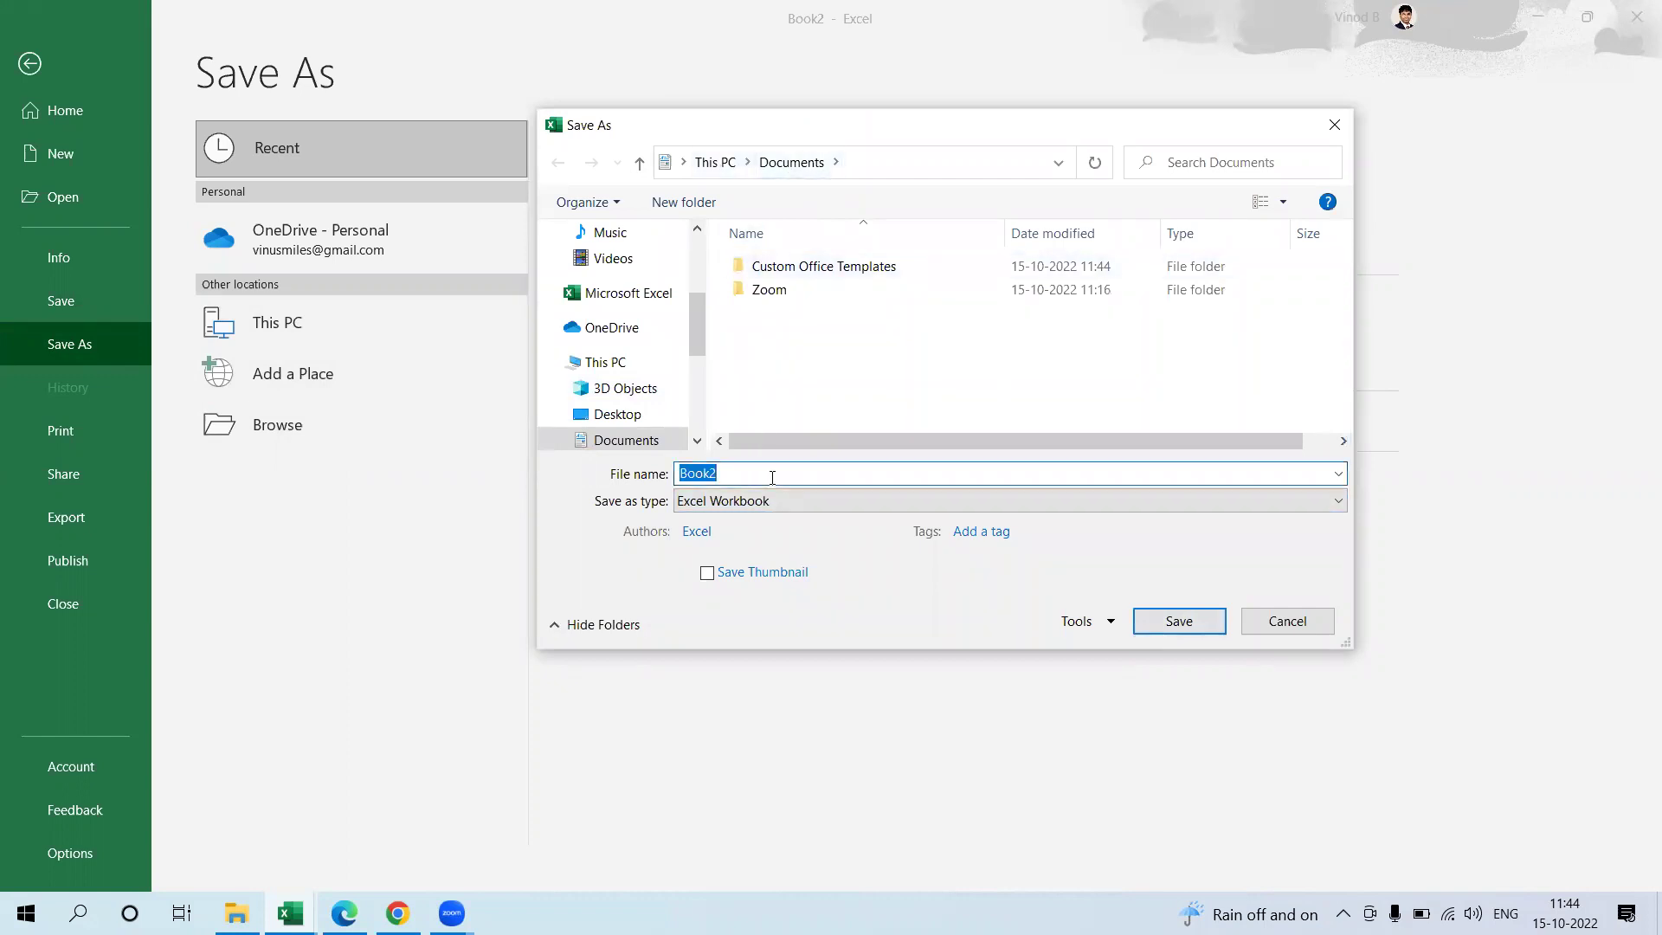
text(training_test)
key(Tab)
click(1171, 628)
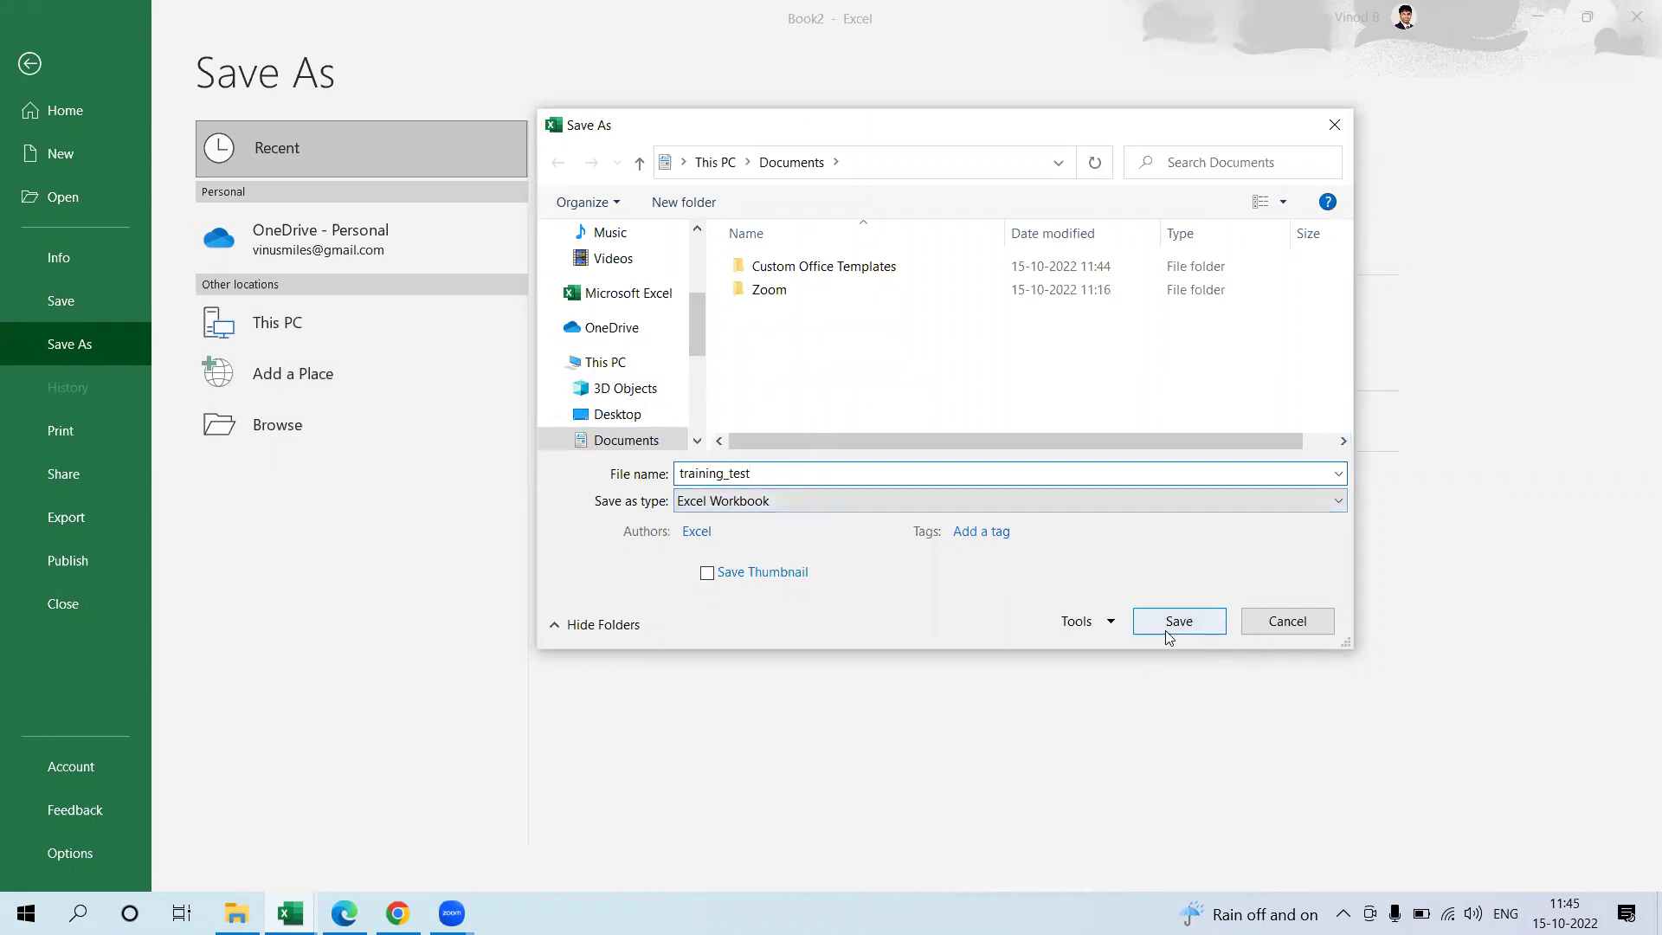
click(1154, 625)
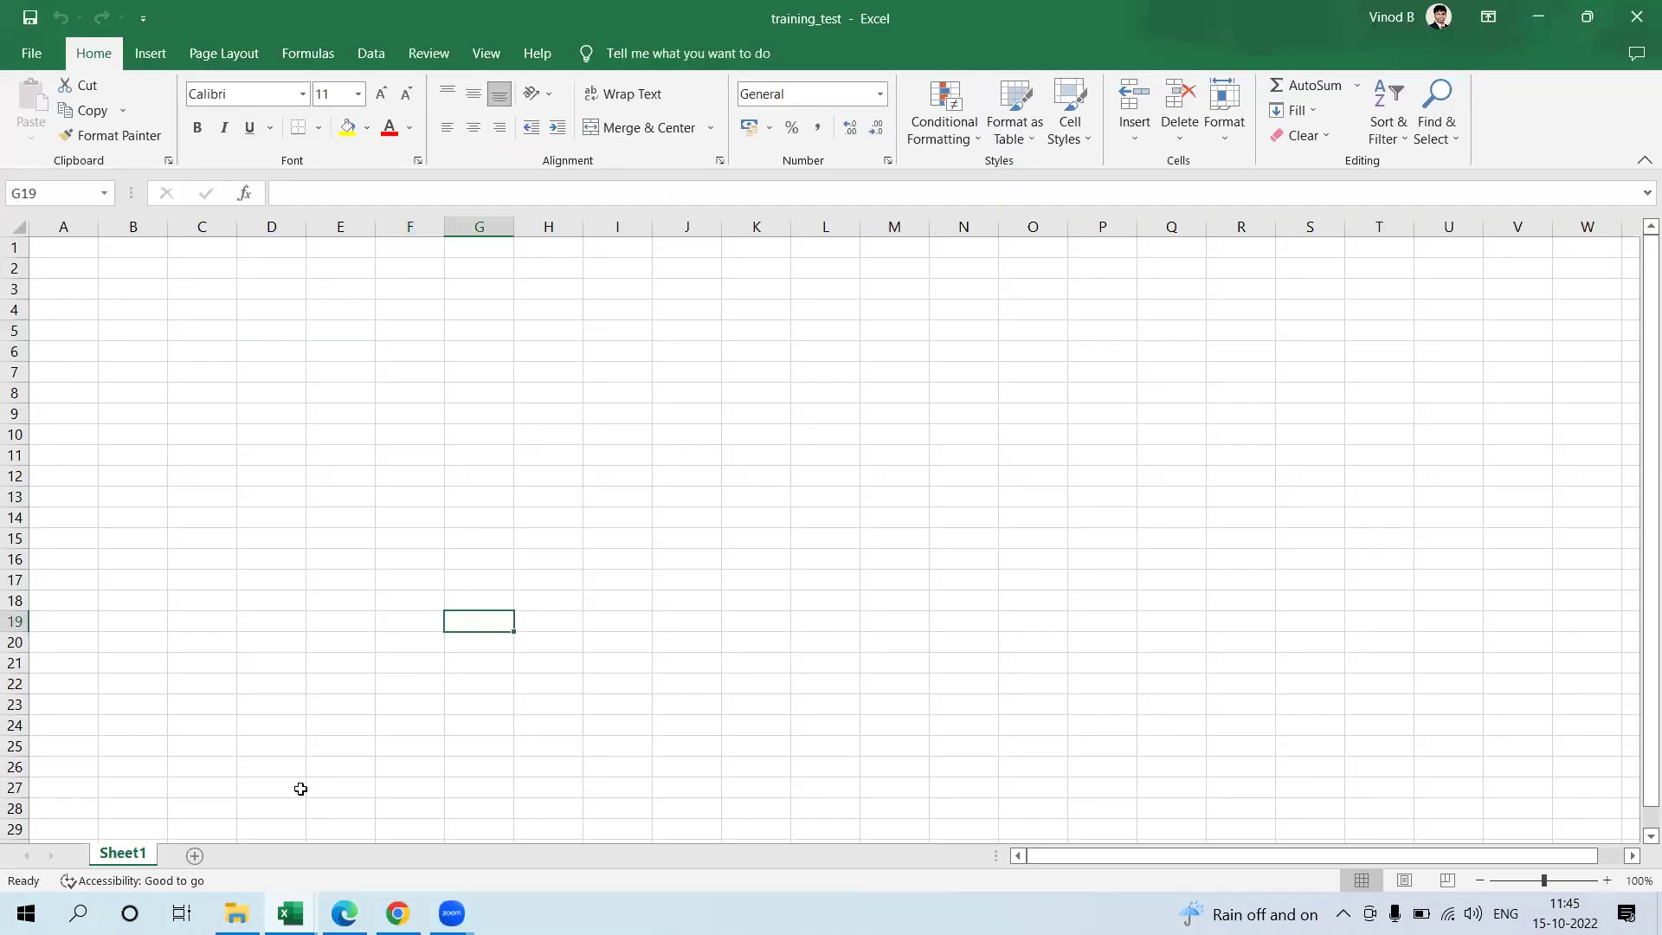
click(236, 913)
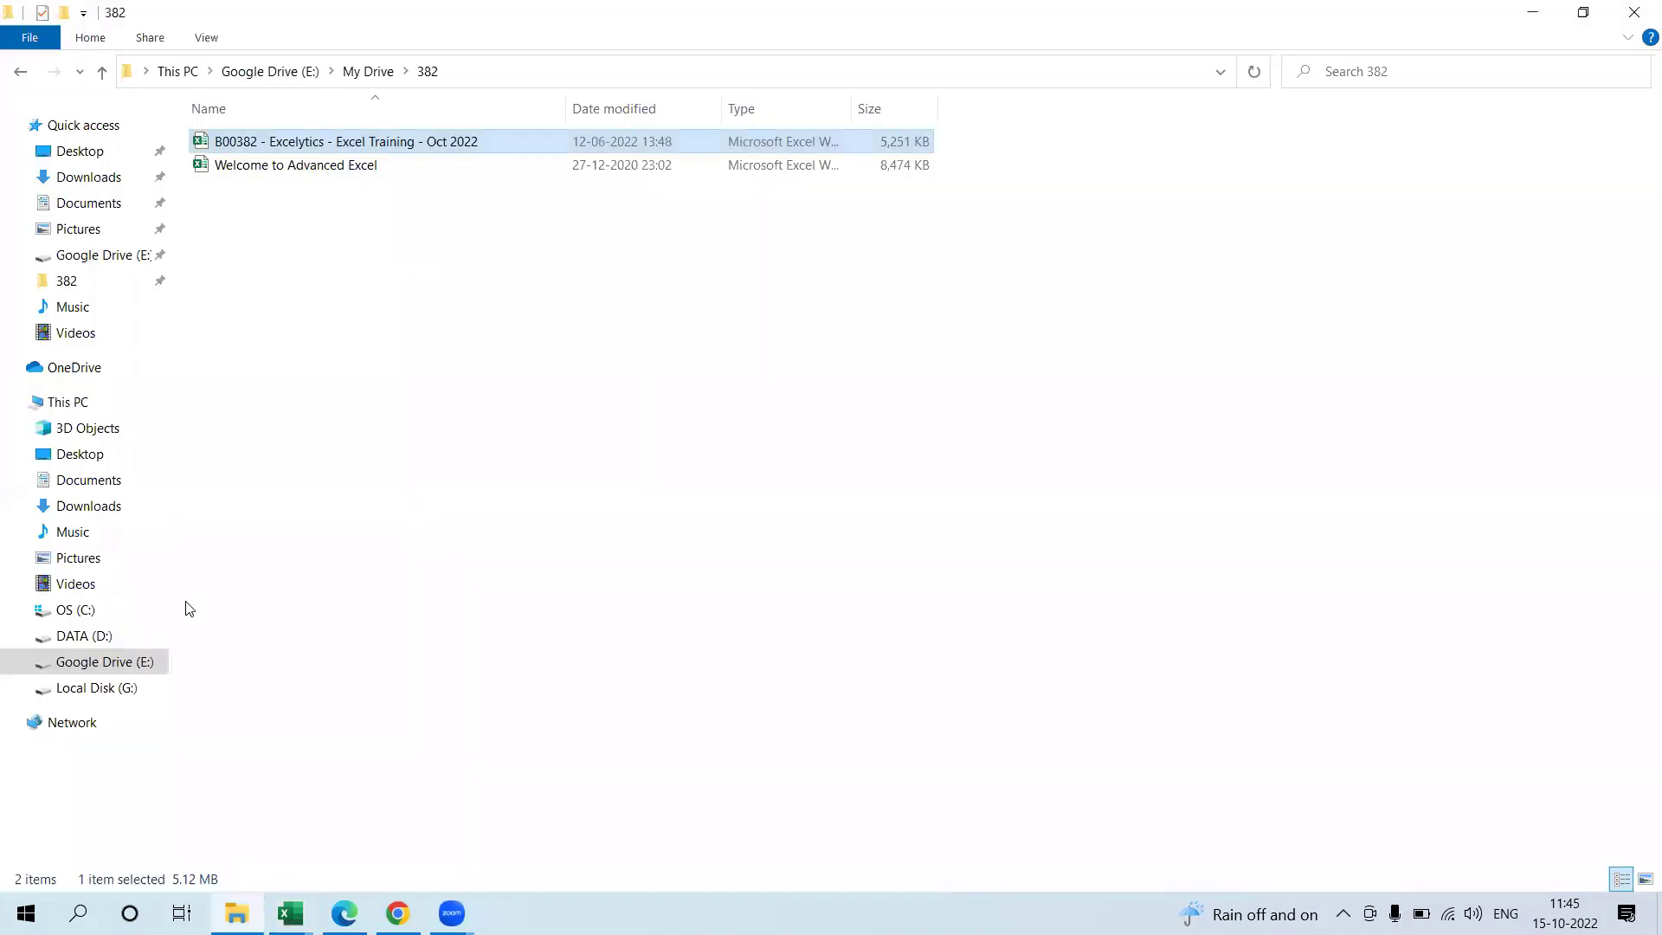
click(92, 205)
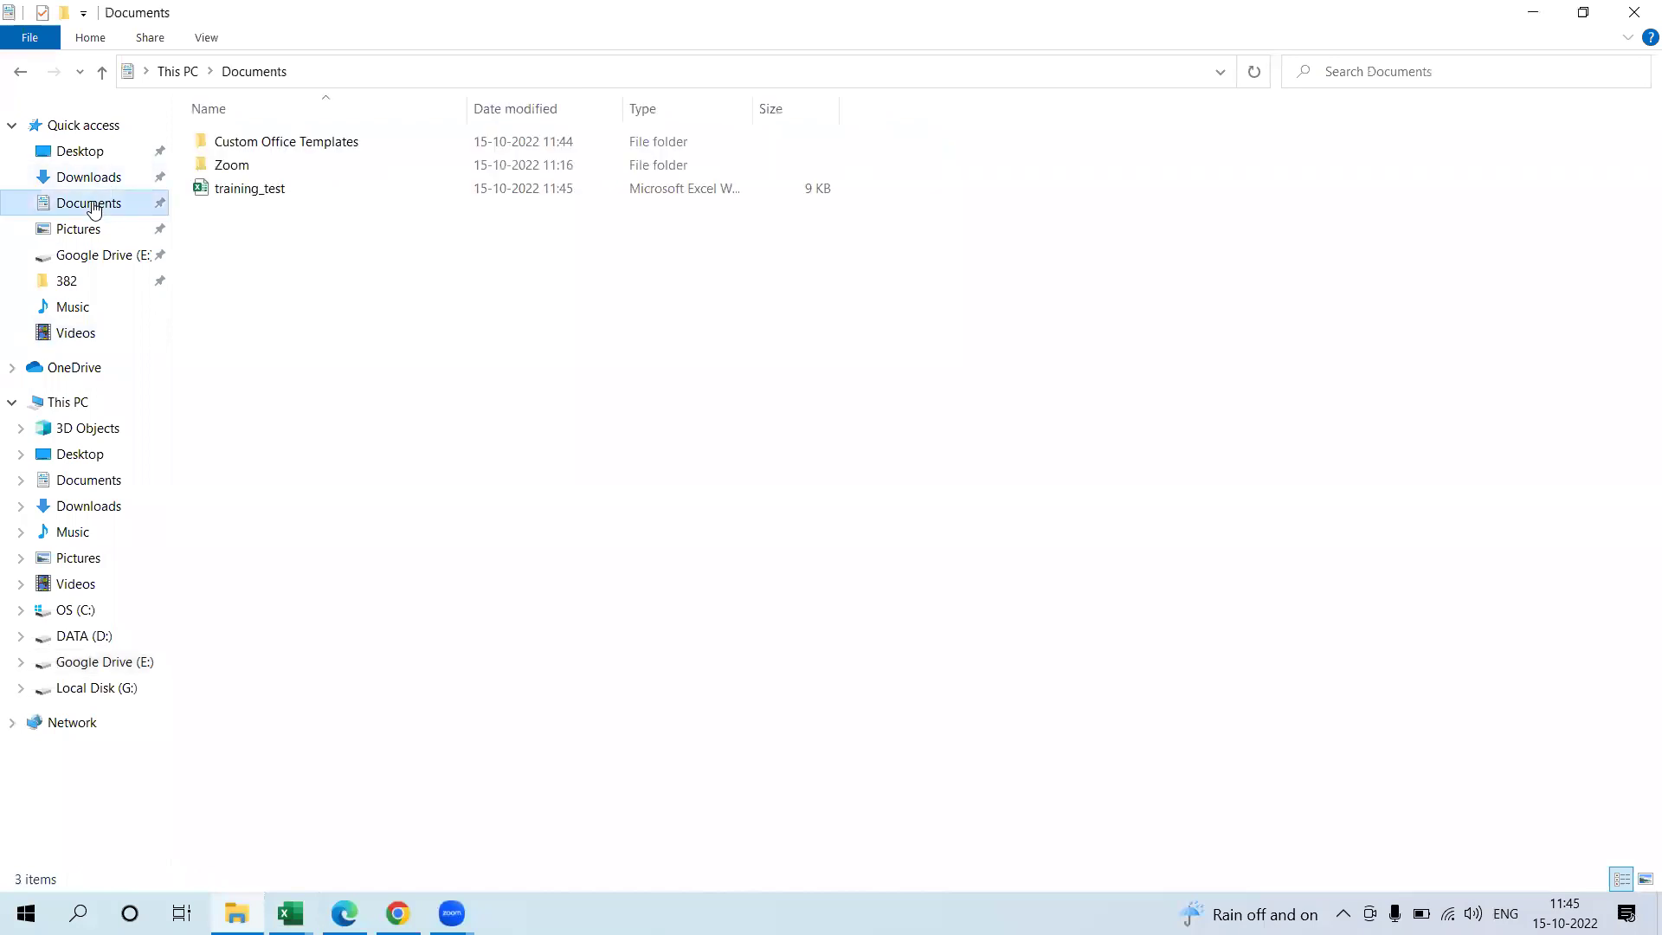
click(433, 190)
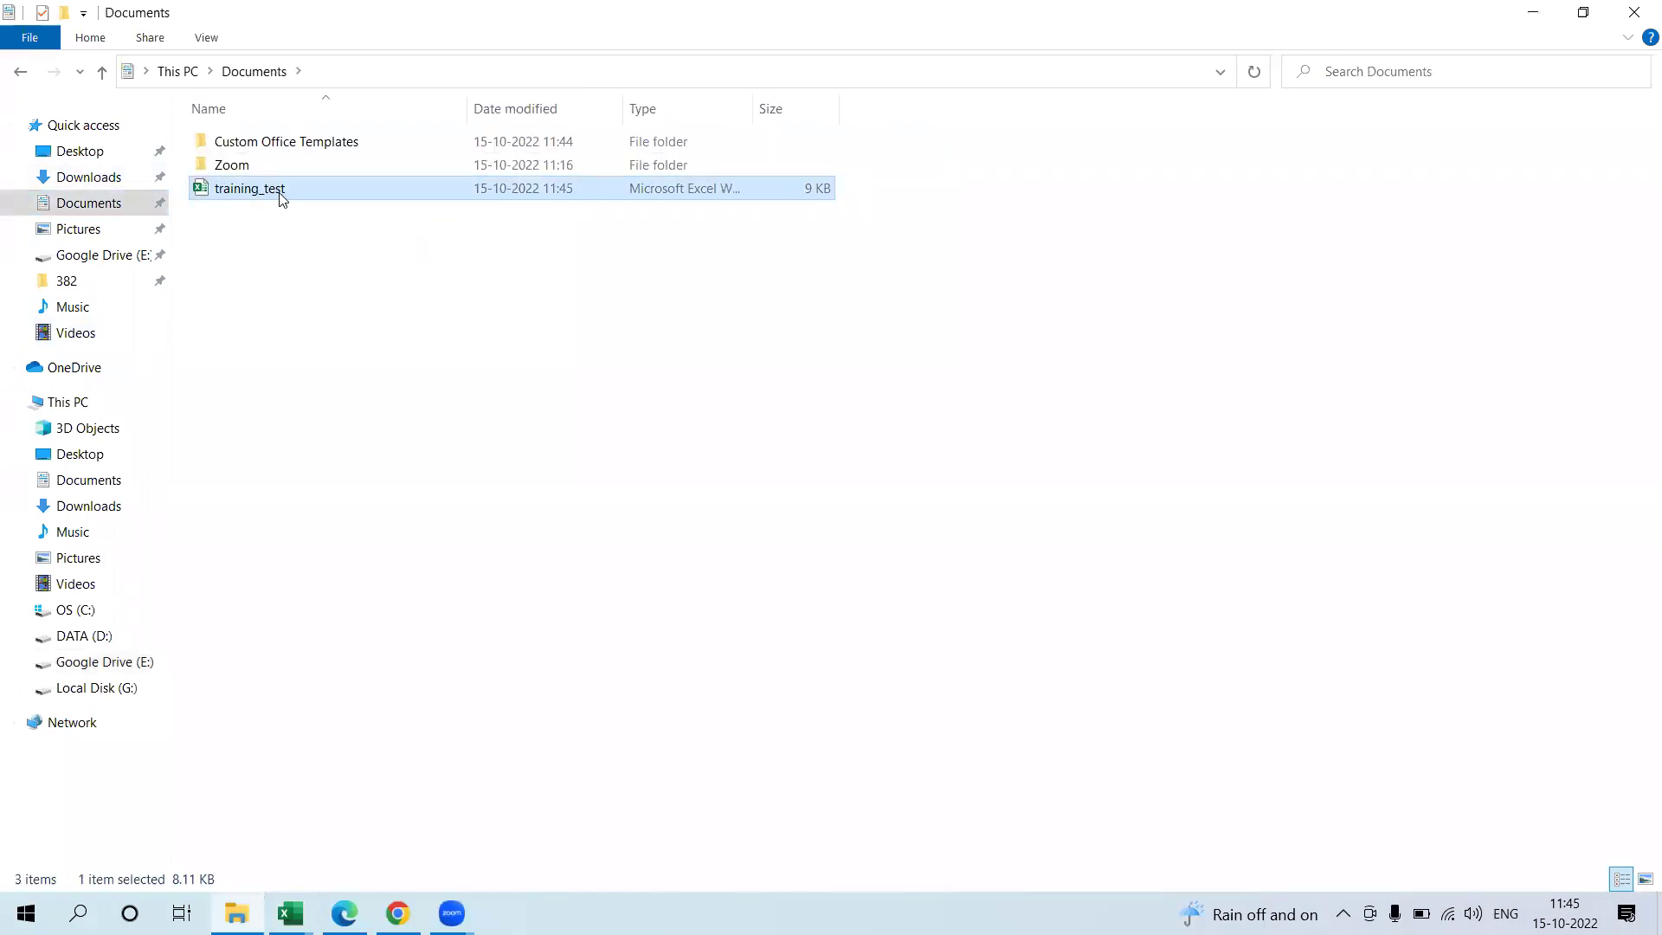
drag(753, 107, 1009, 122)
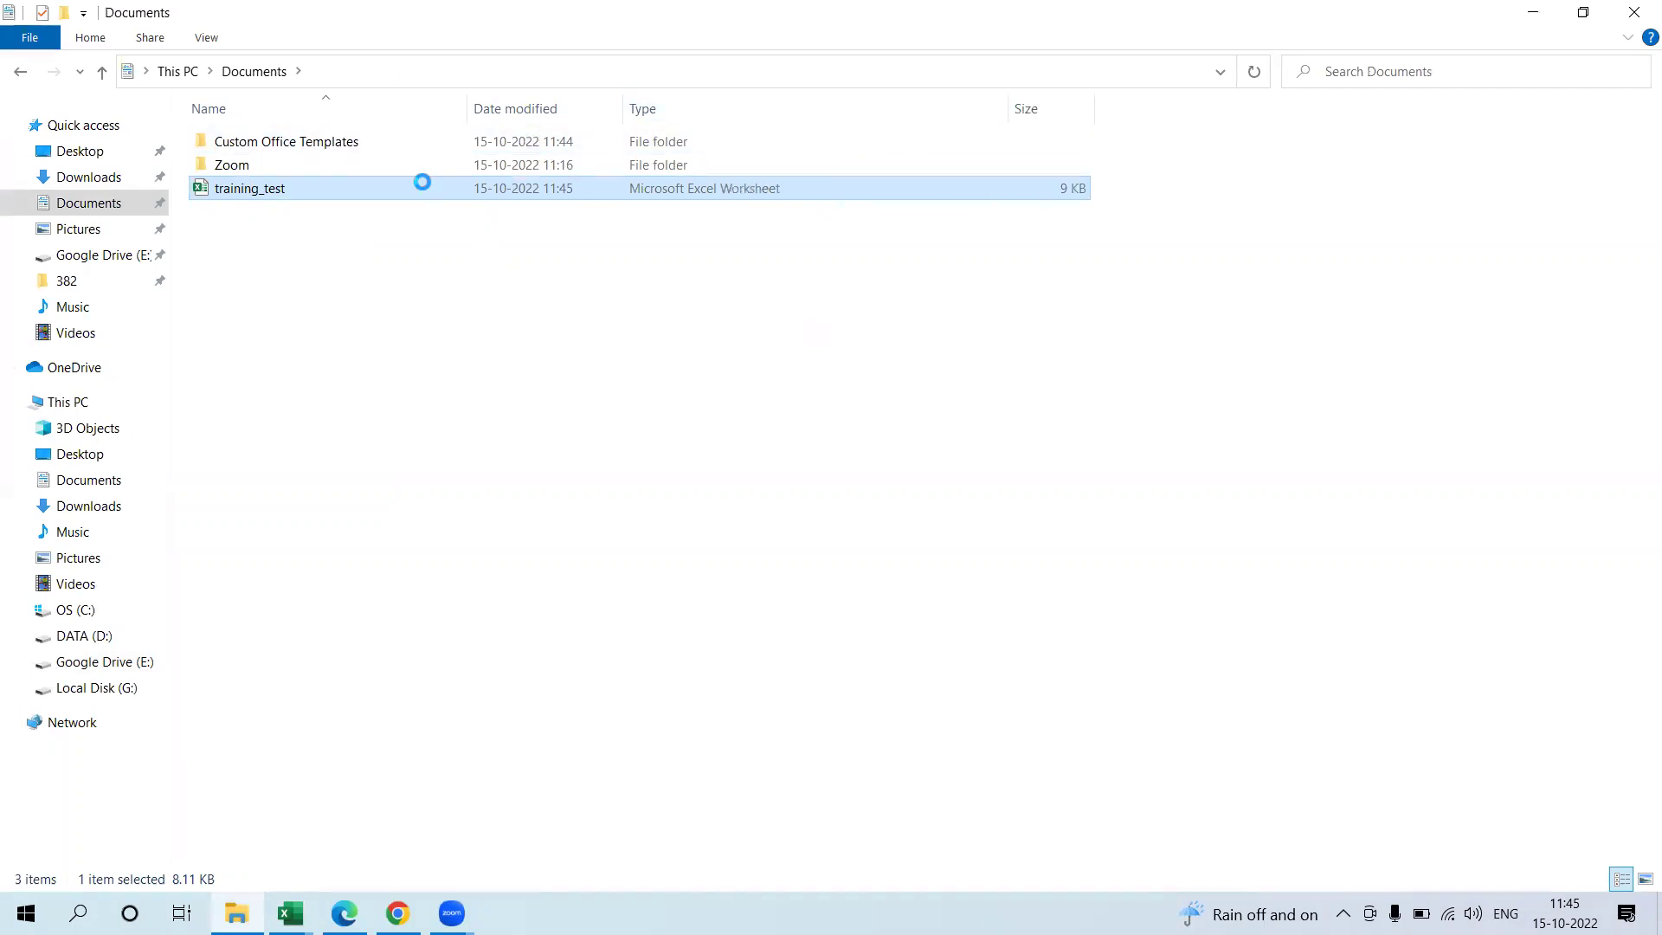
right_click(422, 188)
click(353, 658)
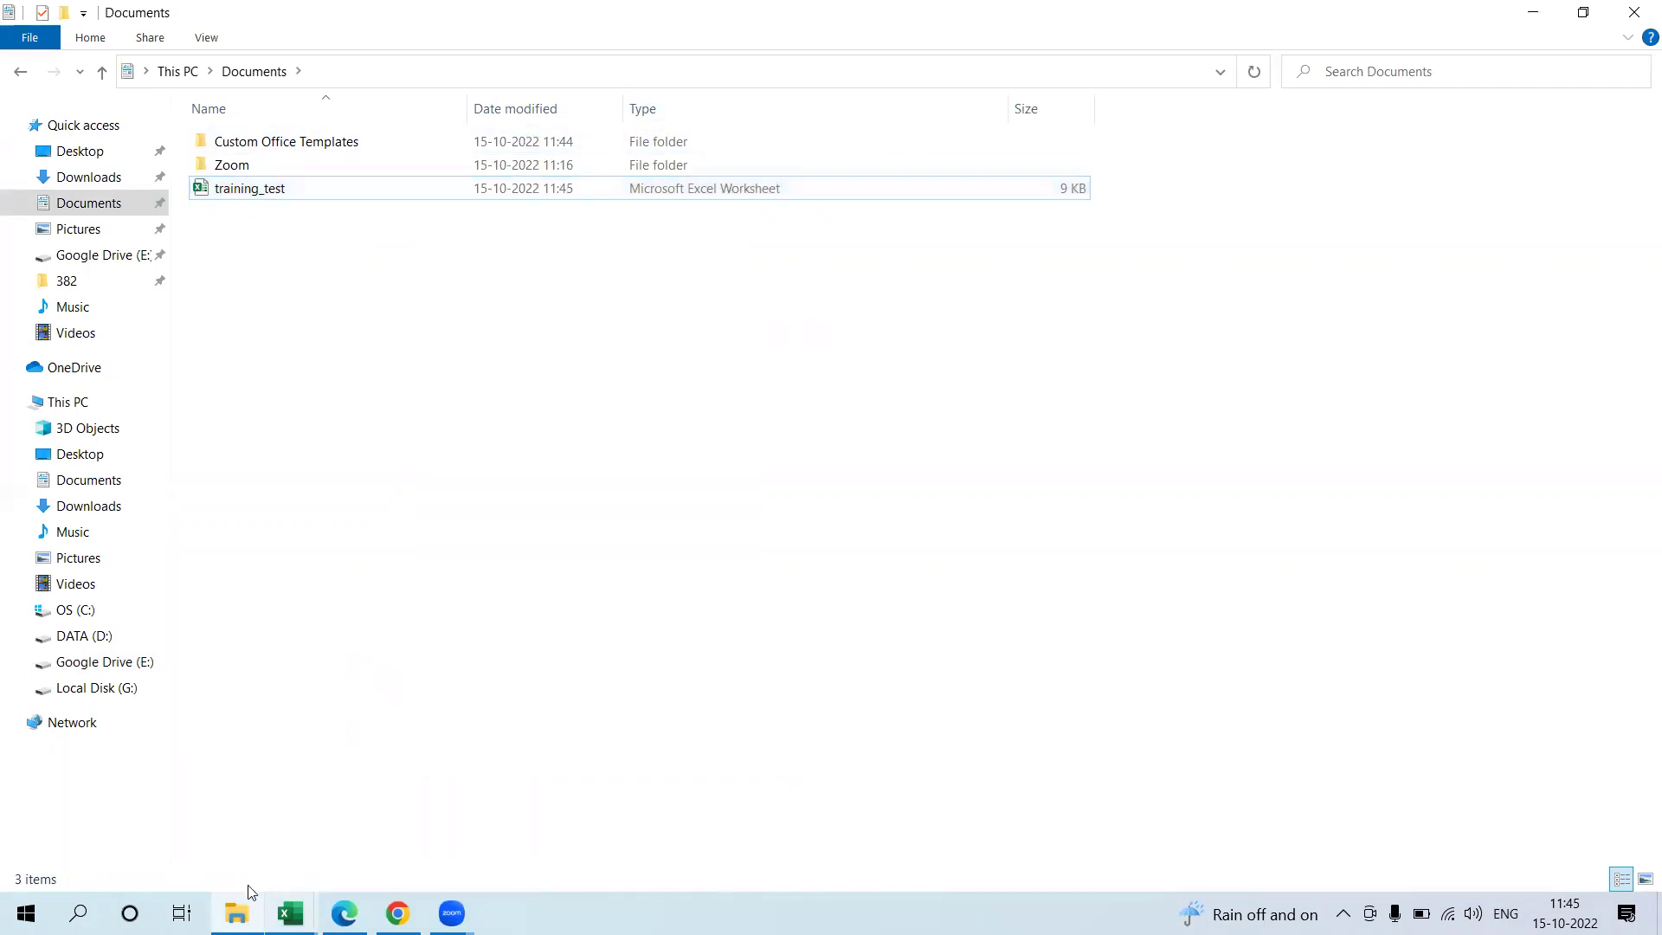
click(290, 914)
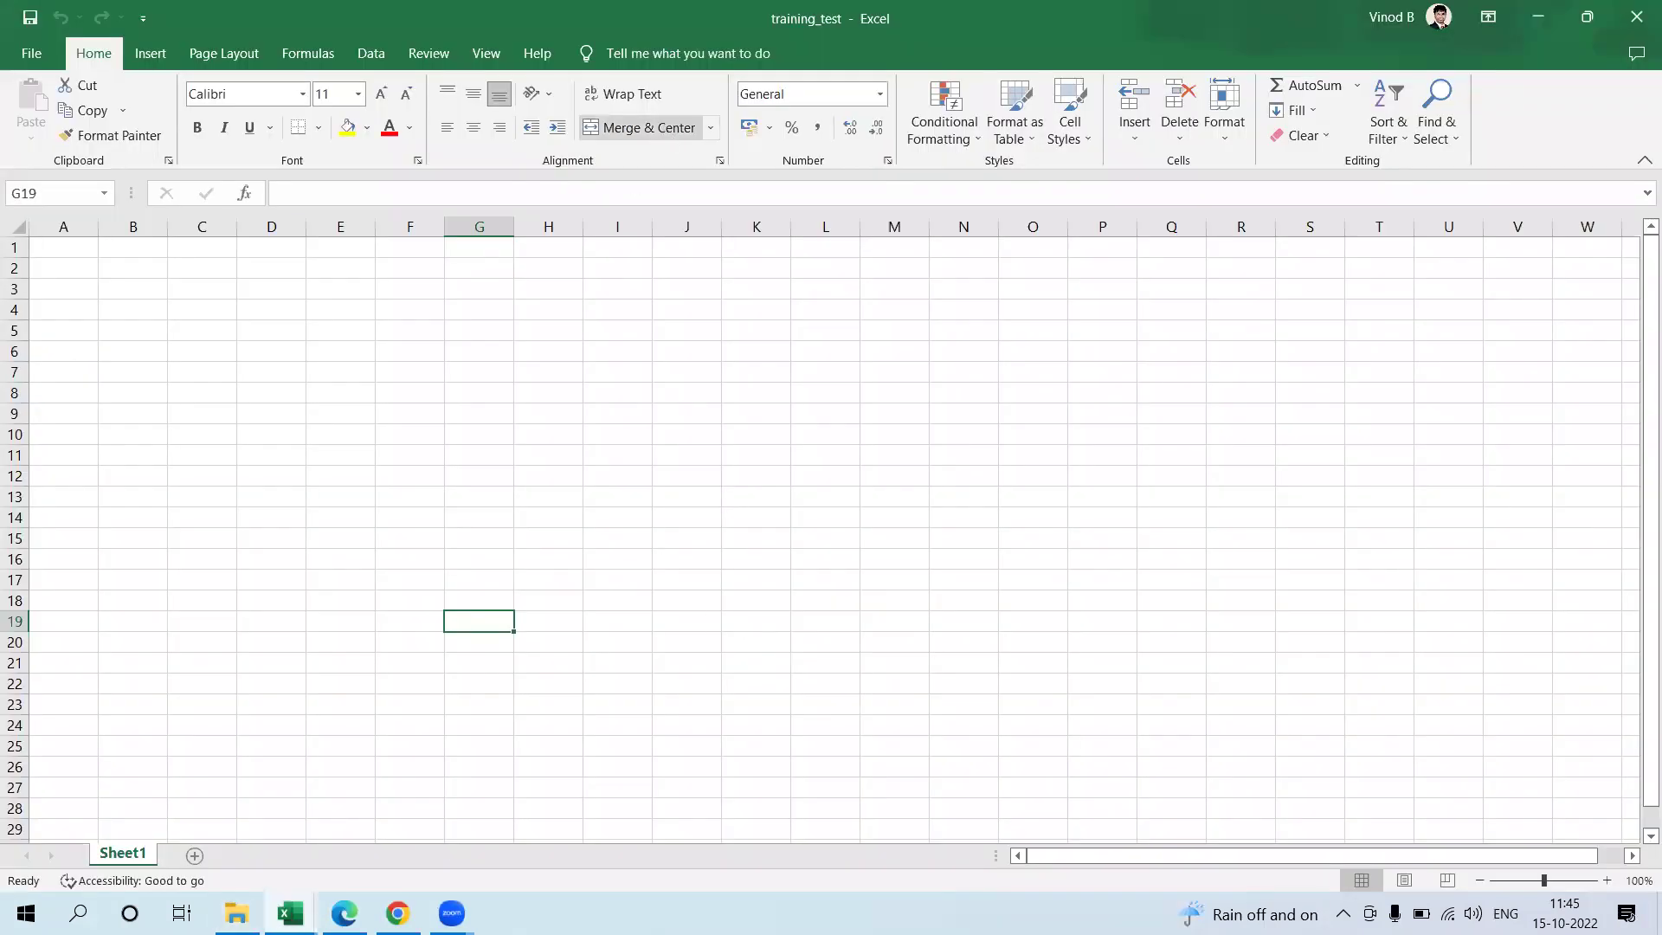
key(alt+Tab)
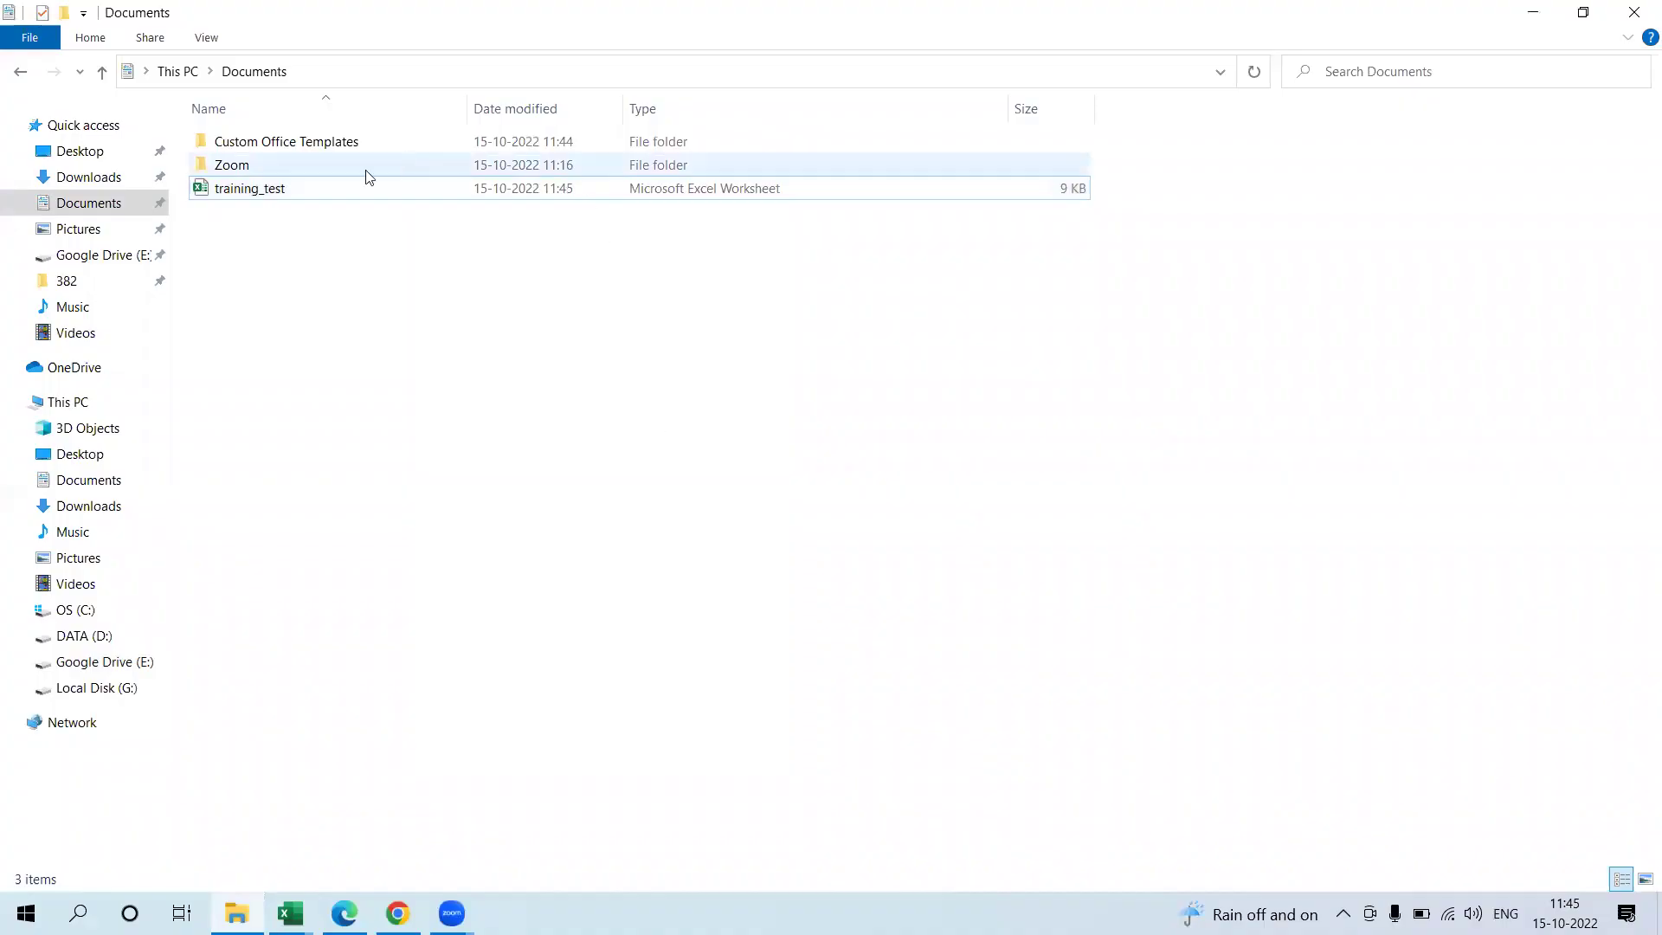
right_click(319, 199)
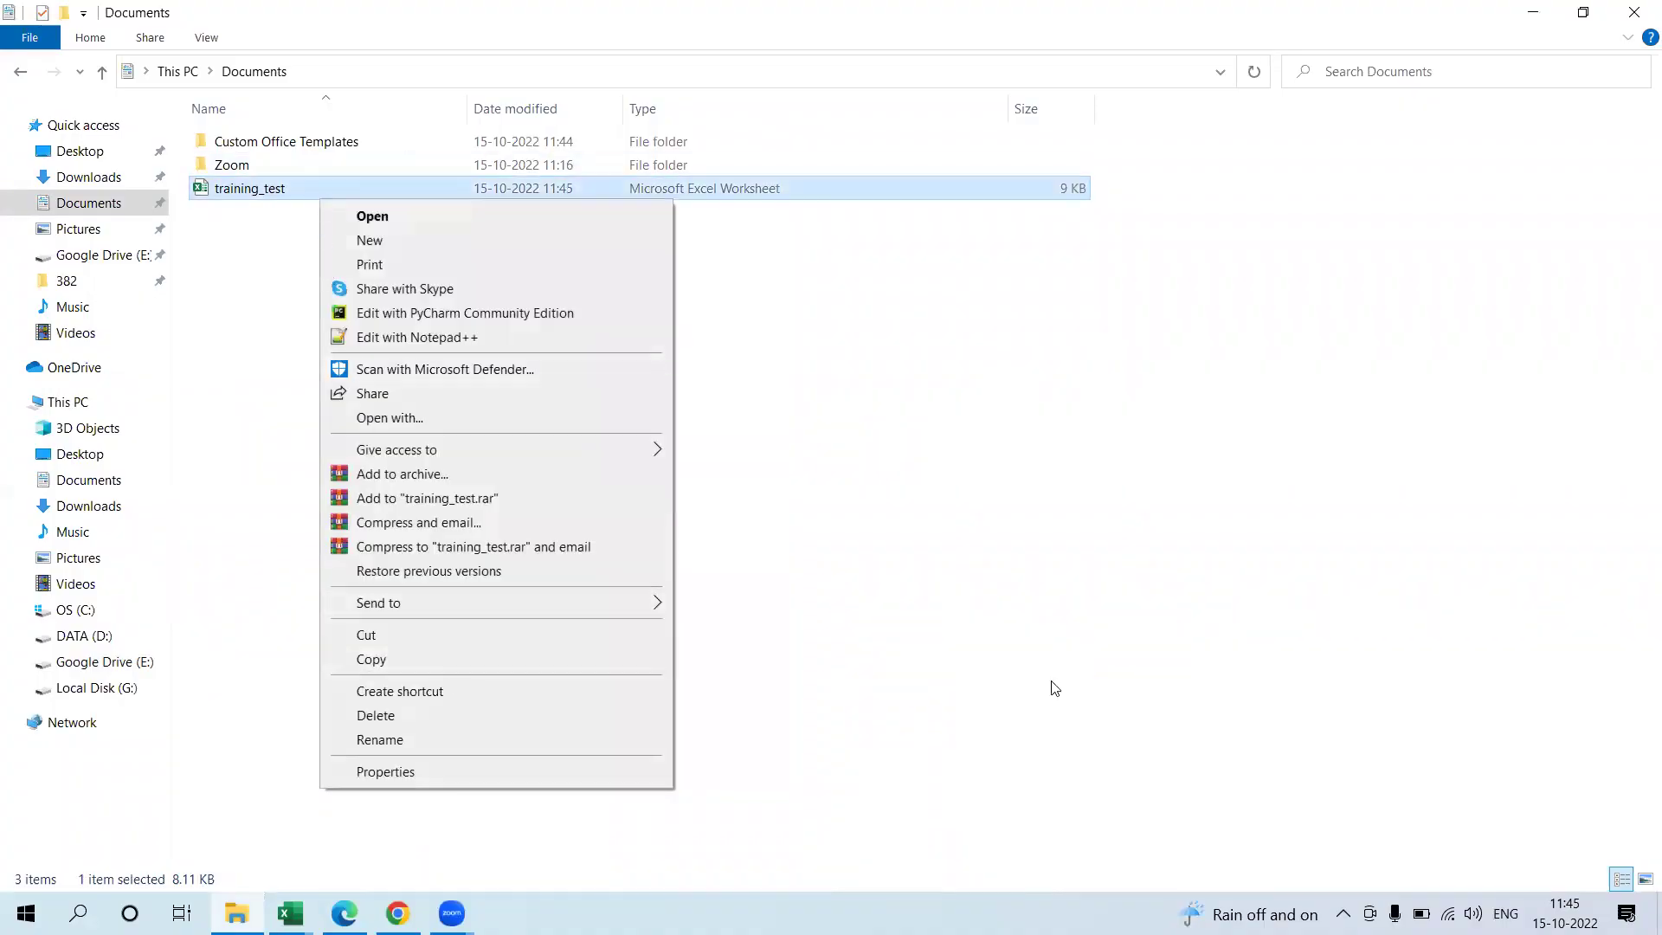
right_click(1051, 682)
click(1168, 663)
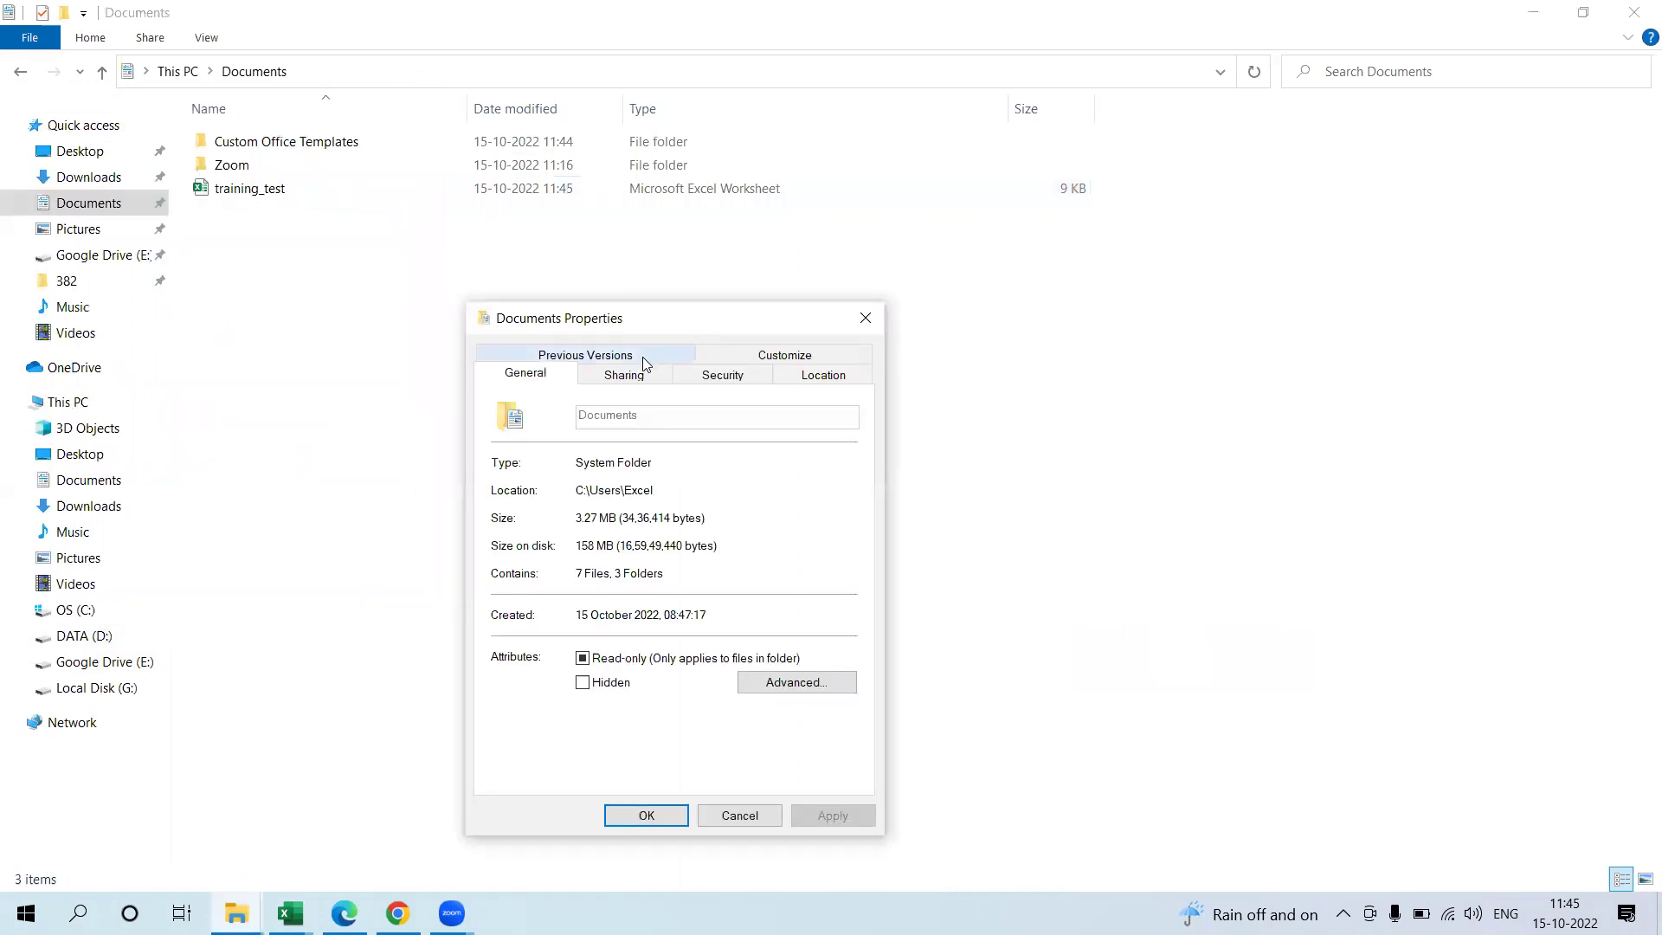
click(791, 357)
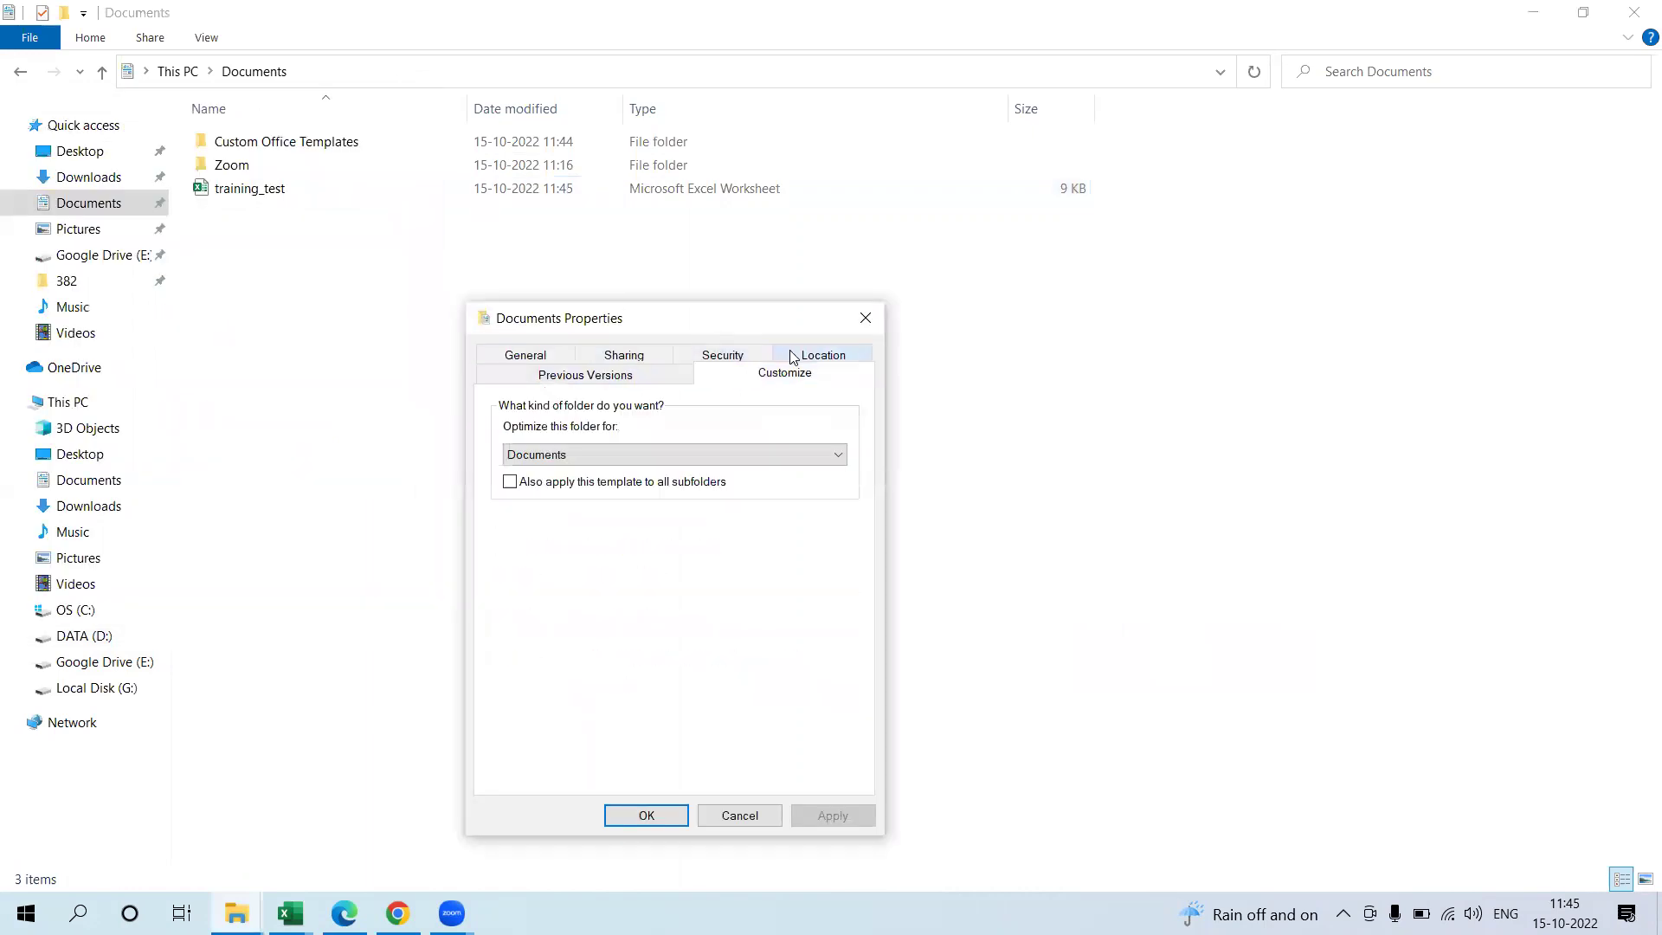
click(641, 374)
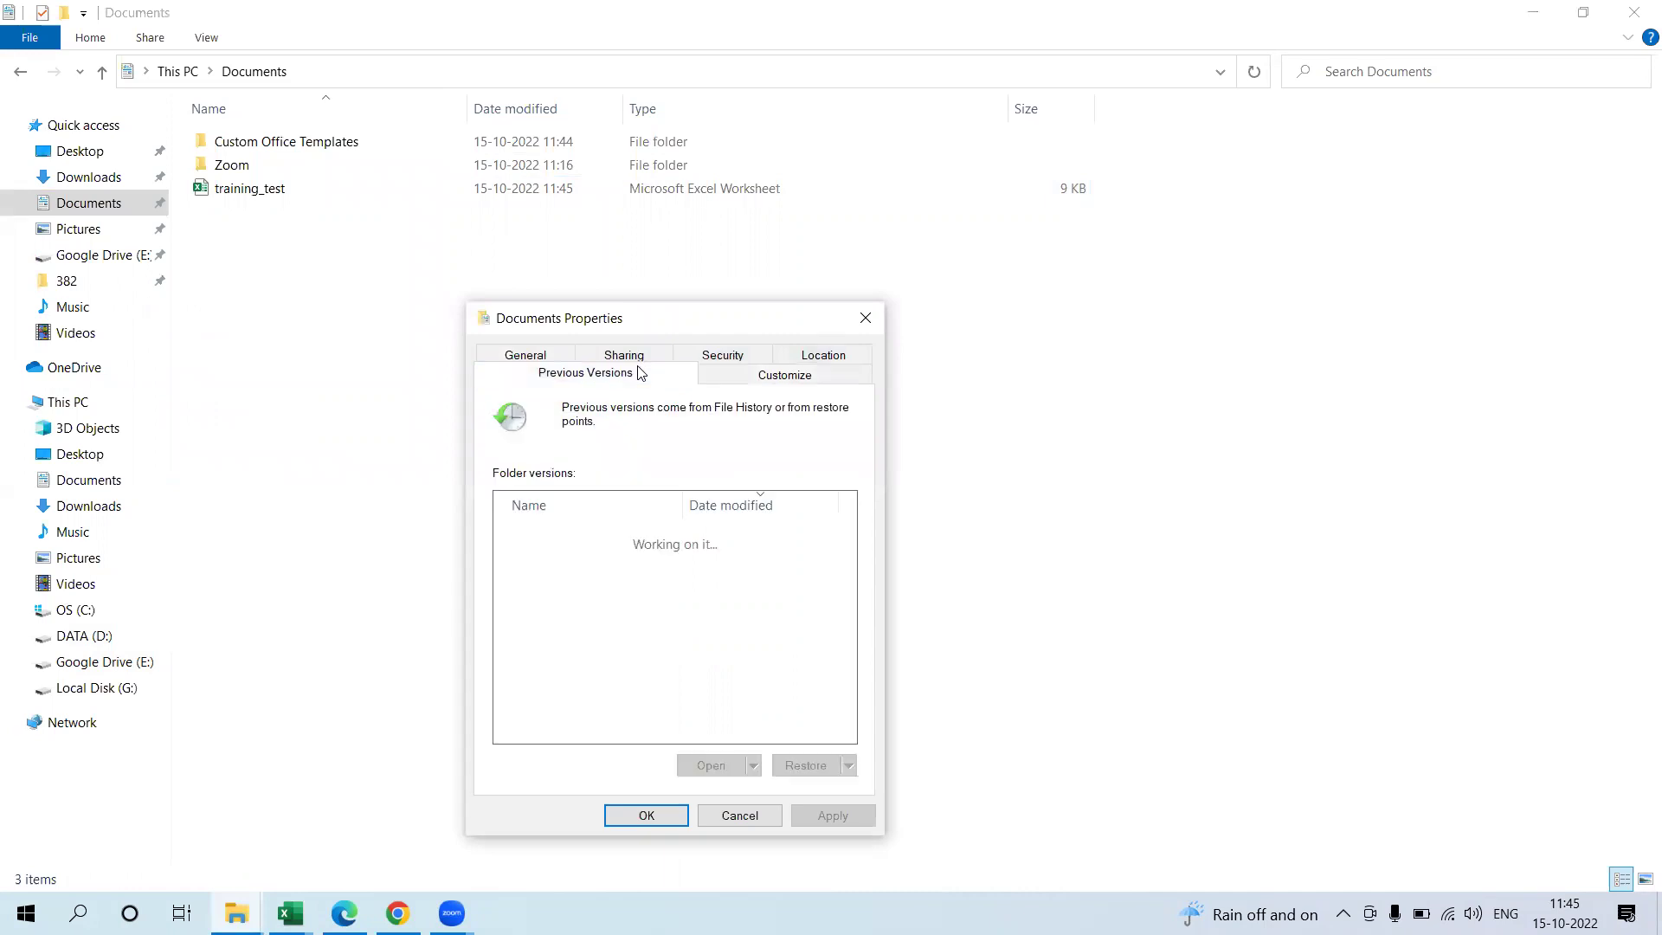
click(641, 356)
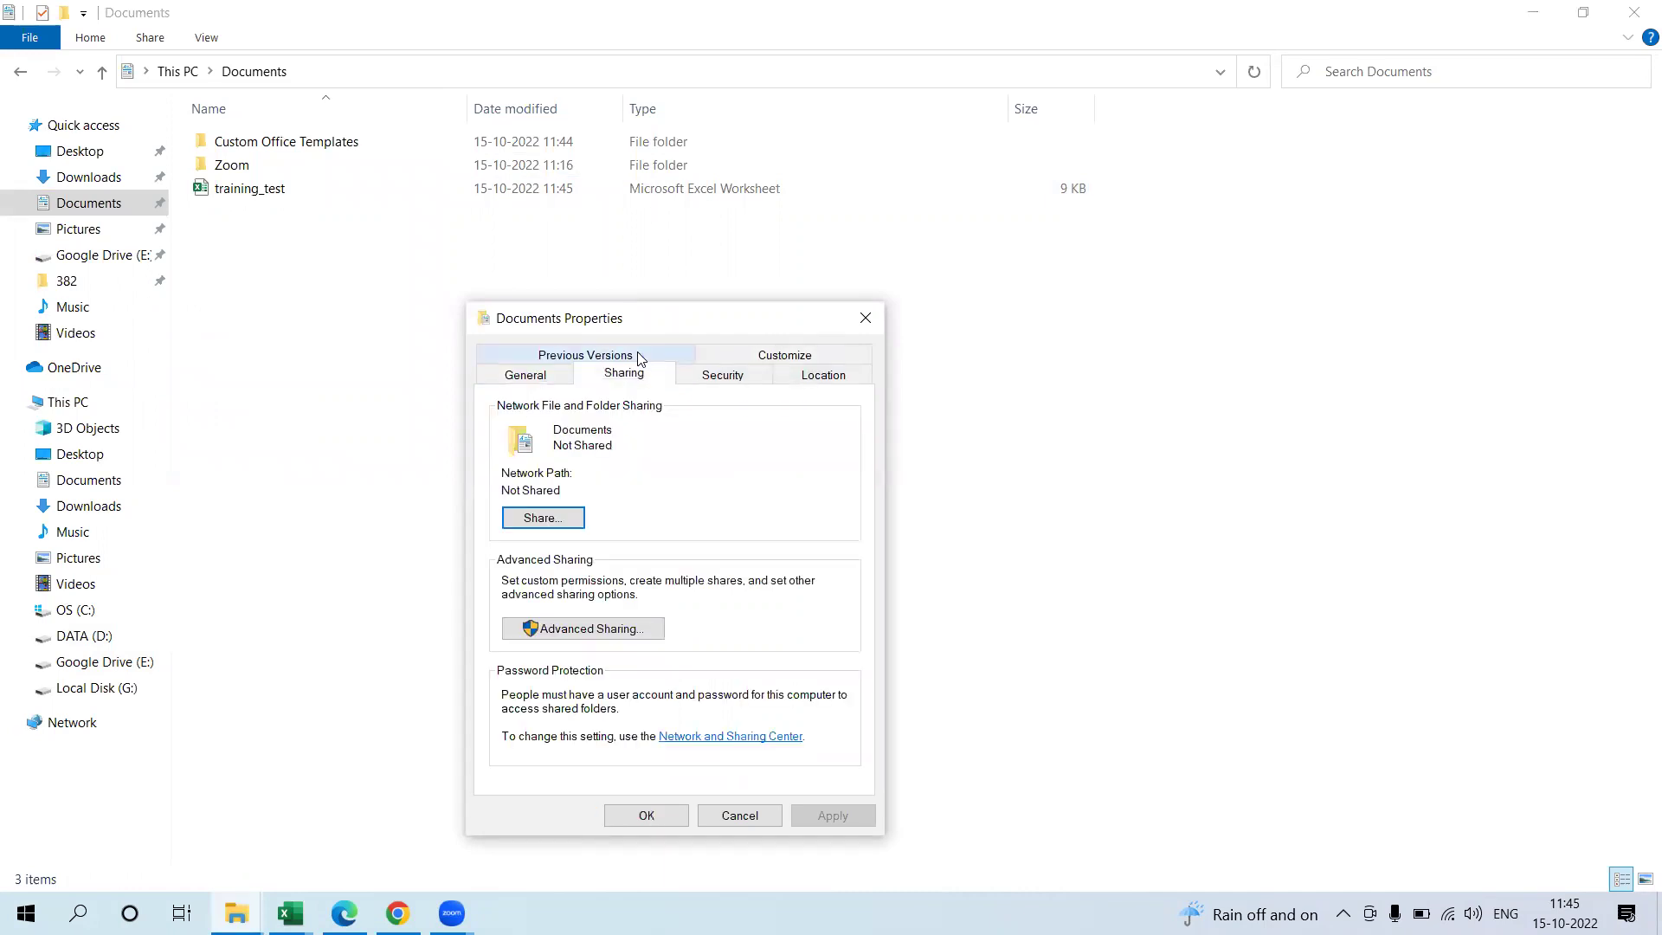
click(538, 381)
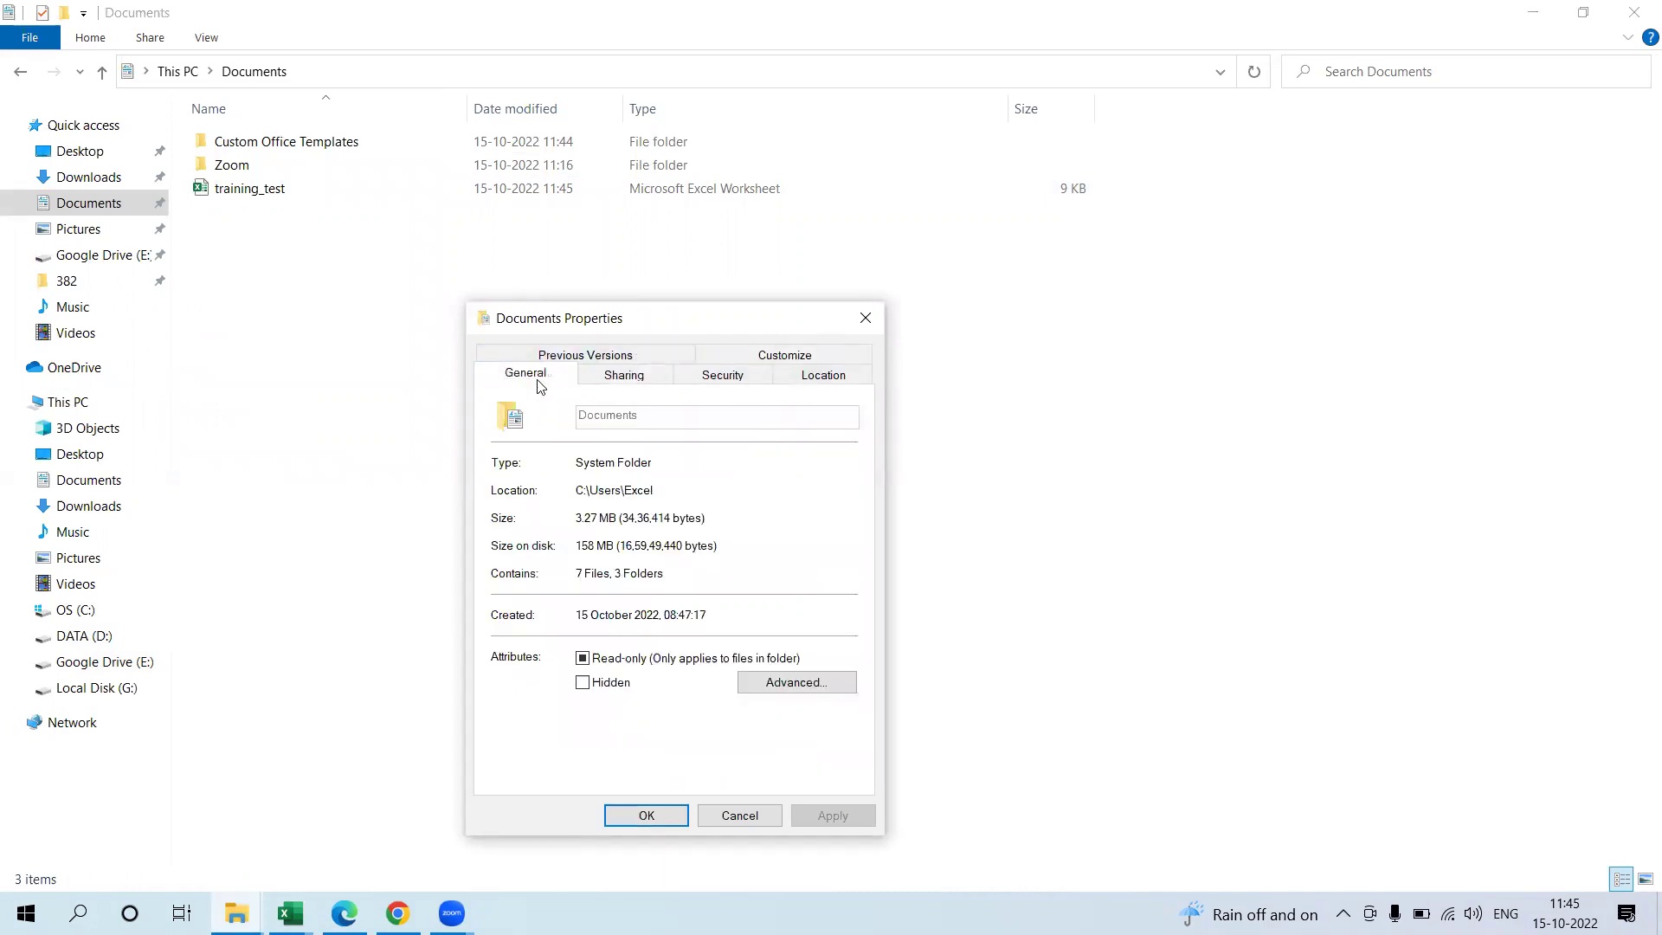
click(771, 680)
click(768, 688)
click(771, 683)
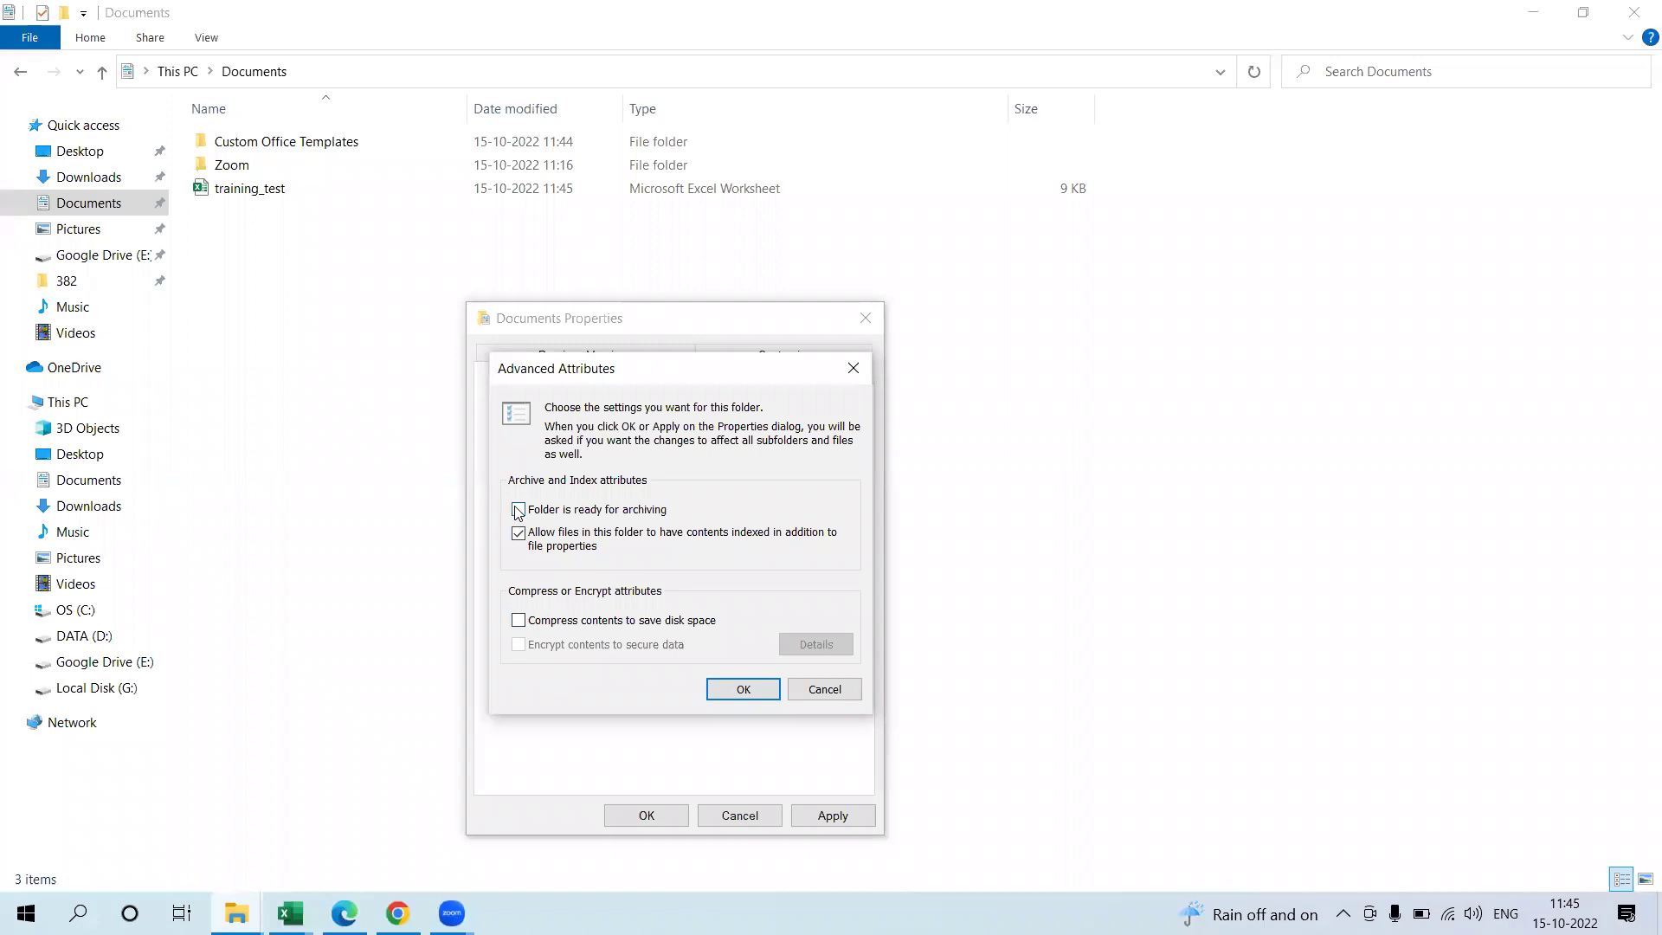
key(Escape)
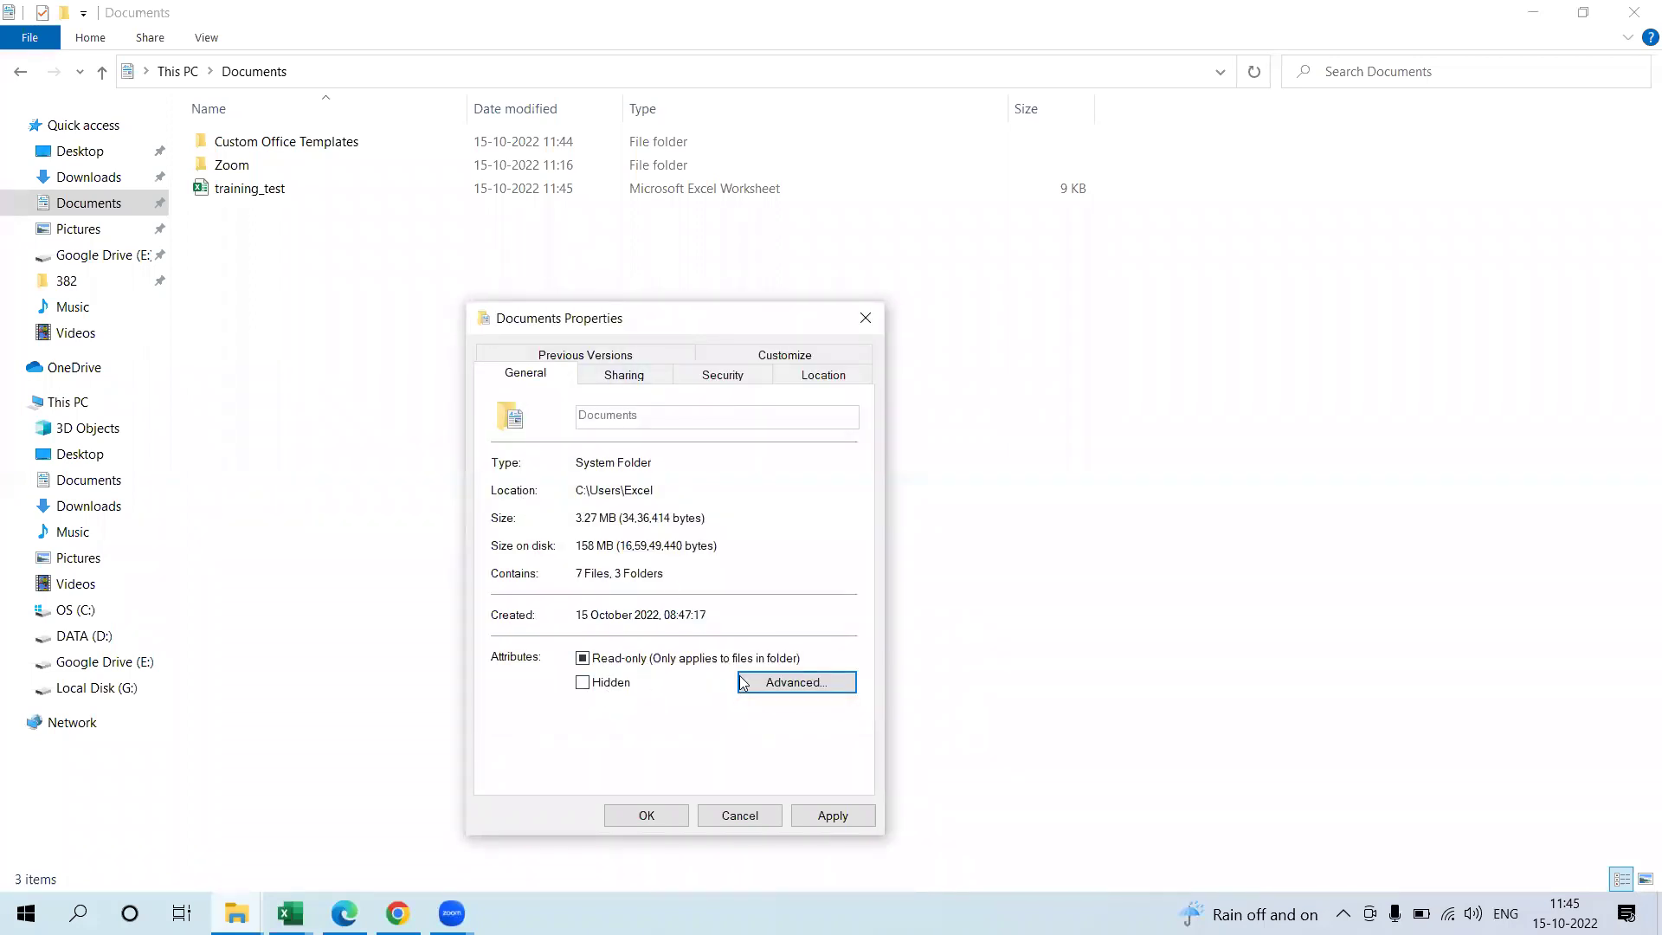
click(801, 357)
click(637, 355)
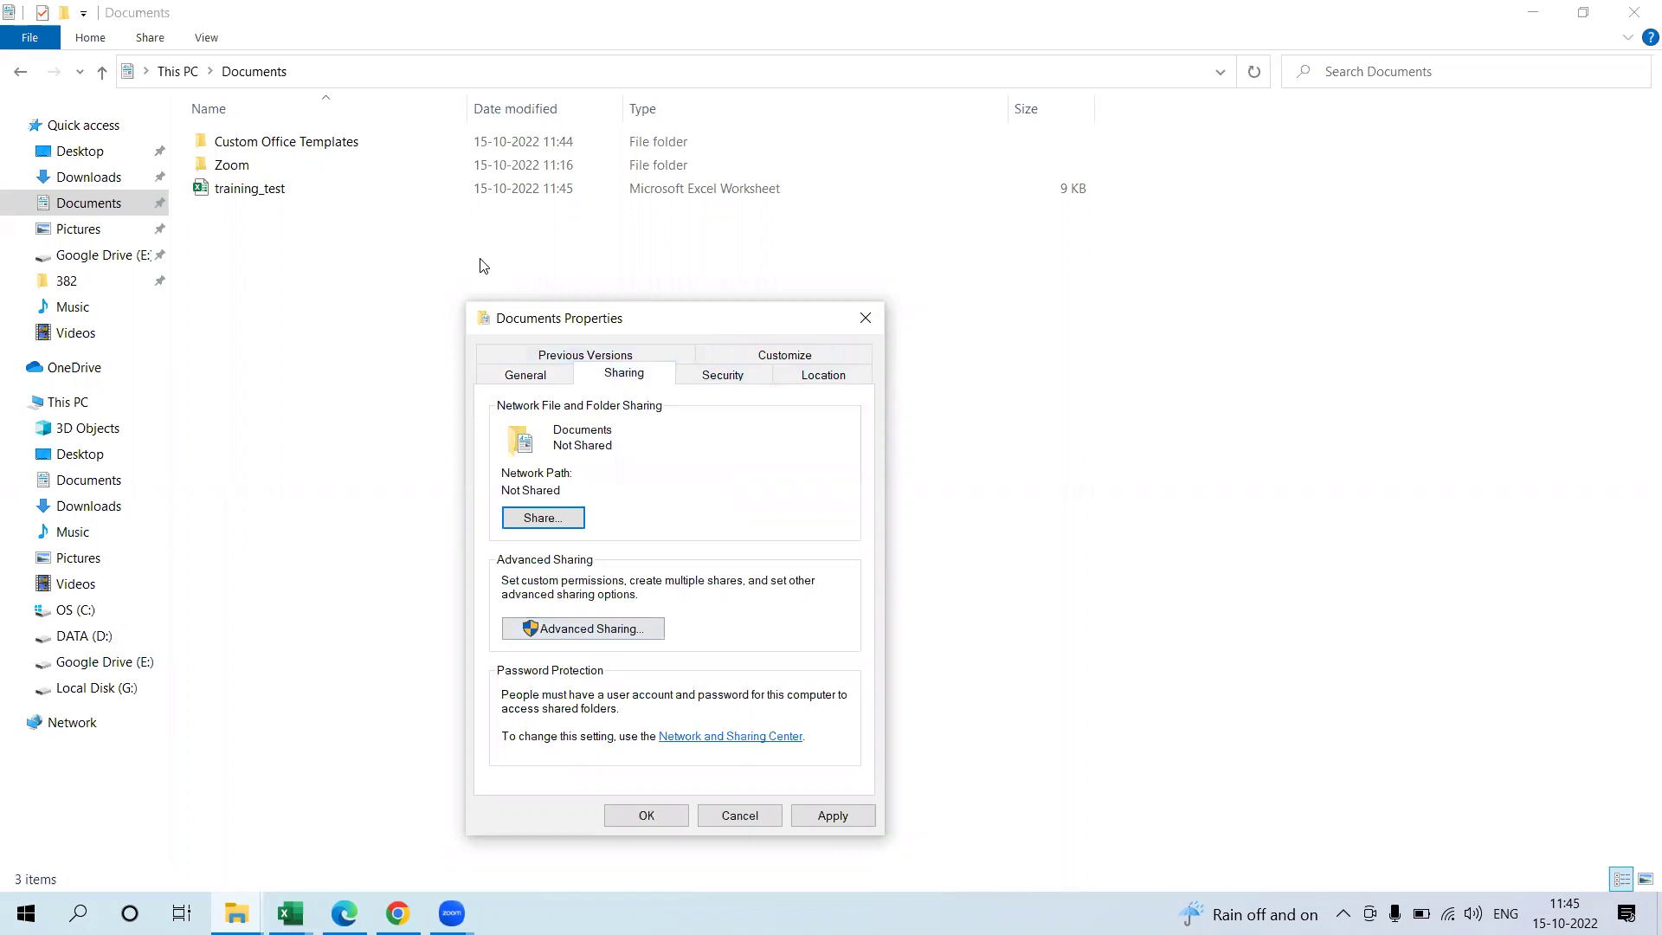
click(541, 357)
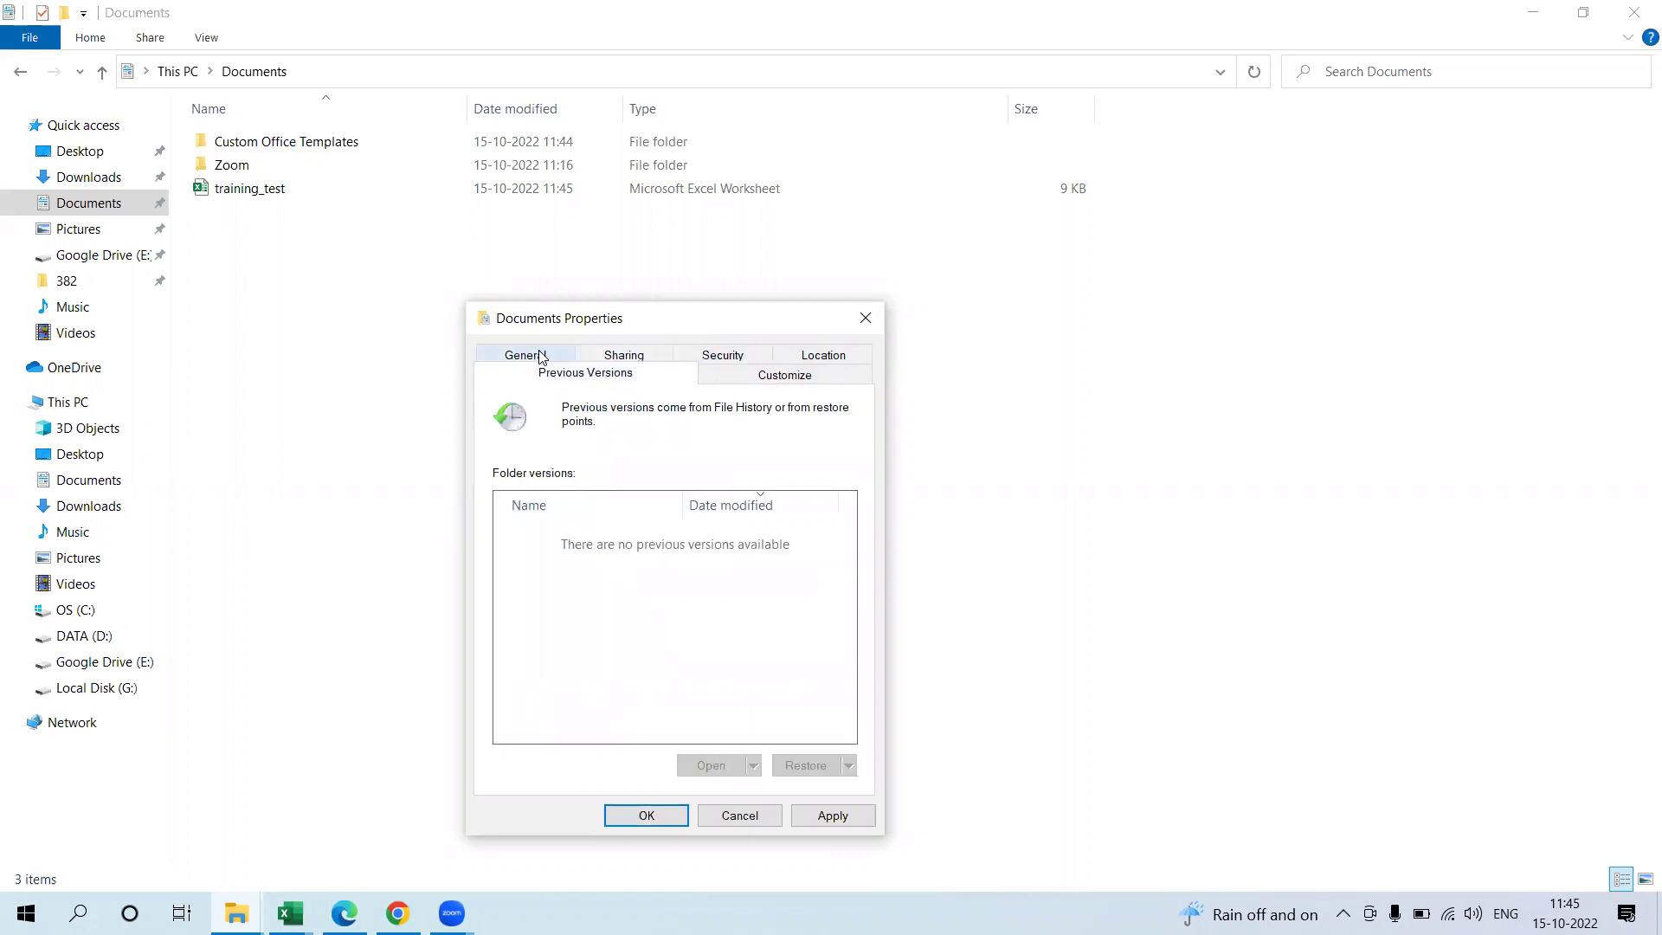
click(624, 359)
click(541, 358)
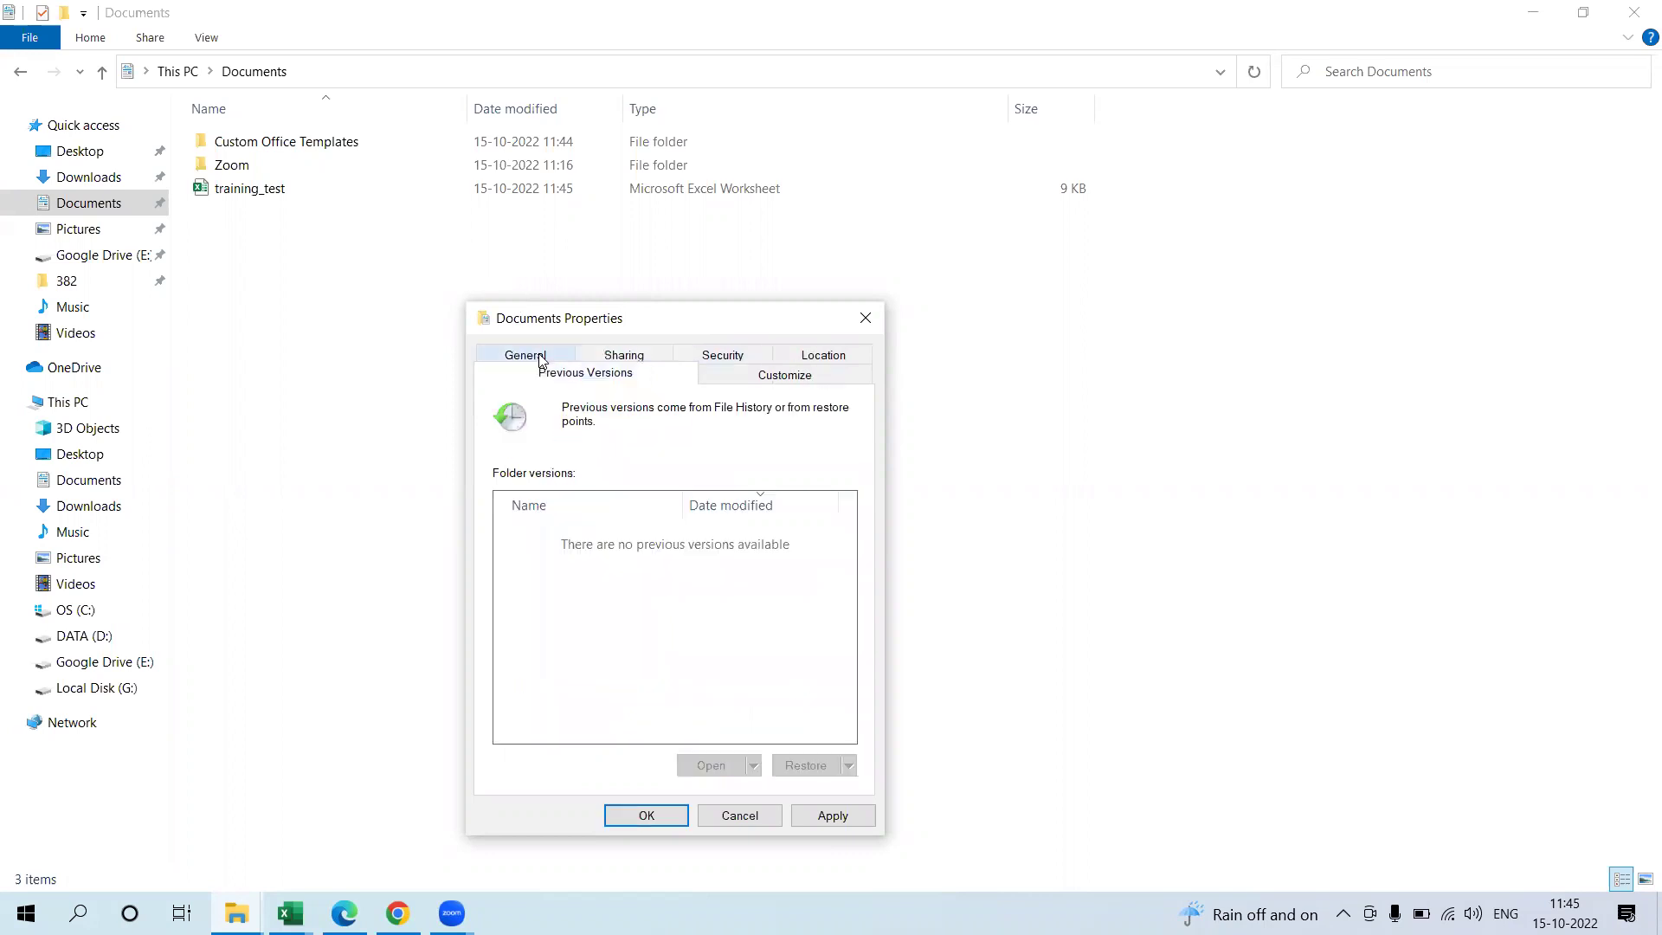
click(736, 354)
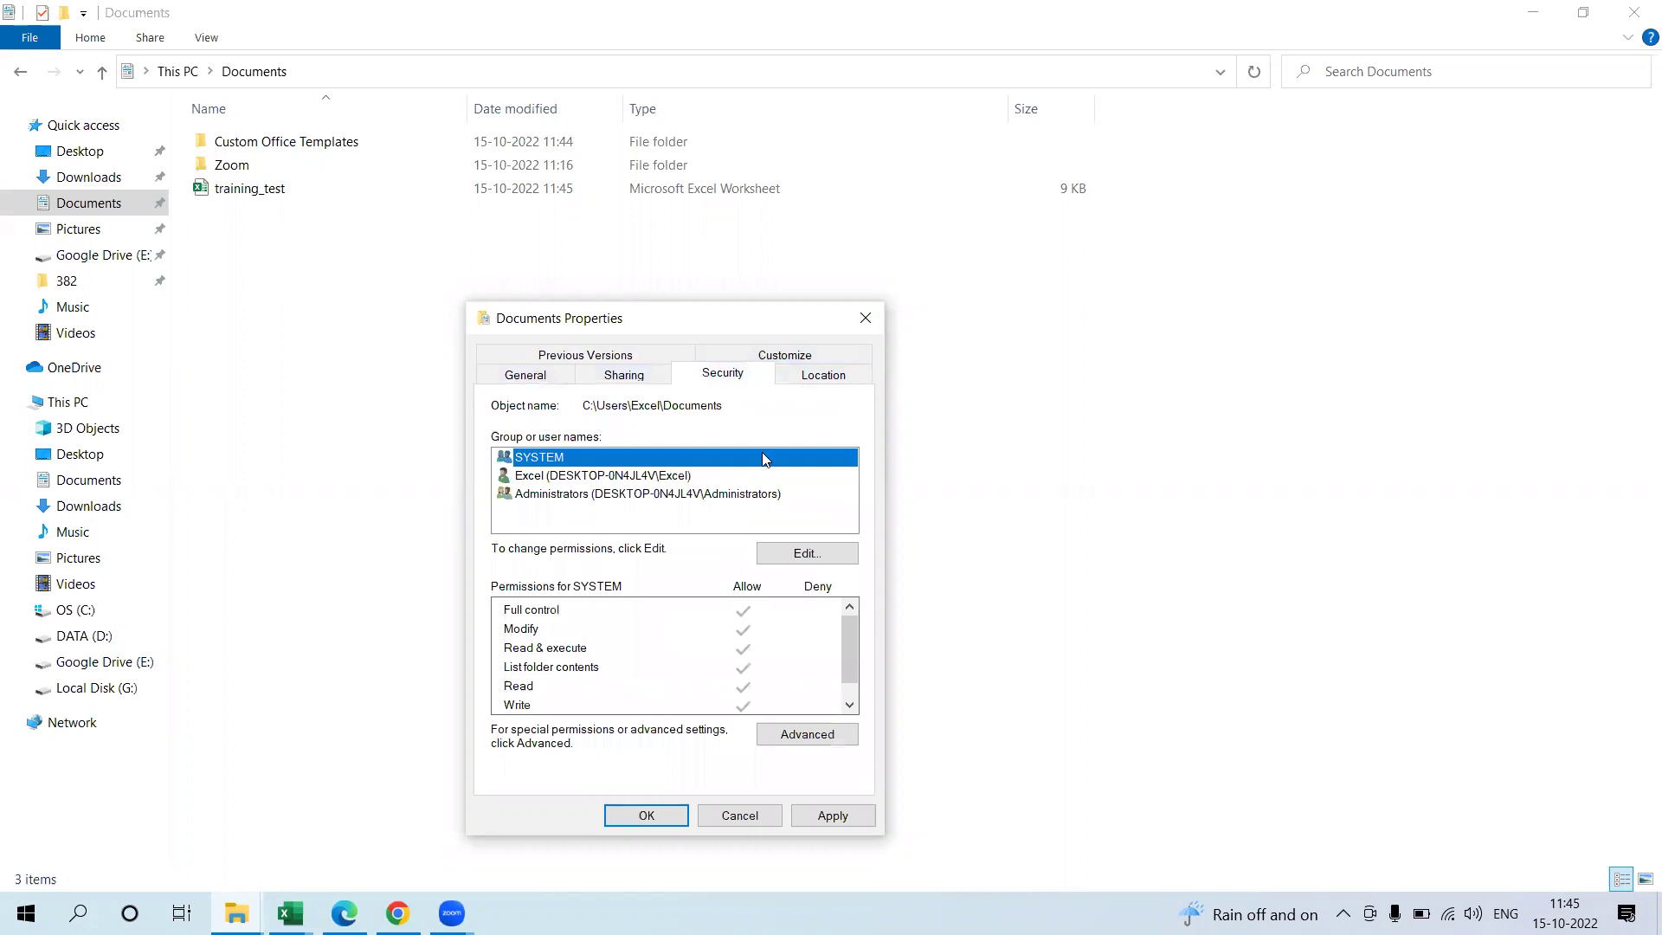
click(801, 379)
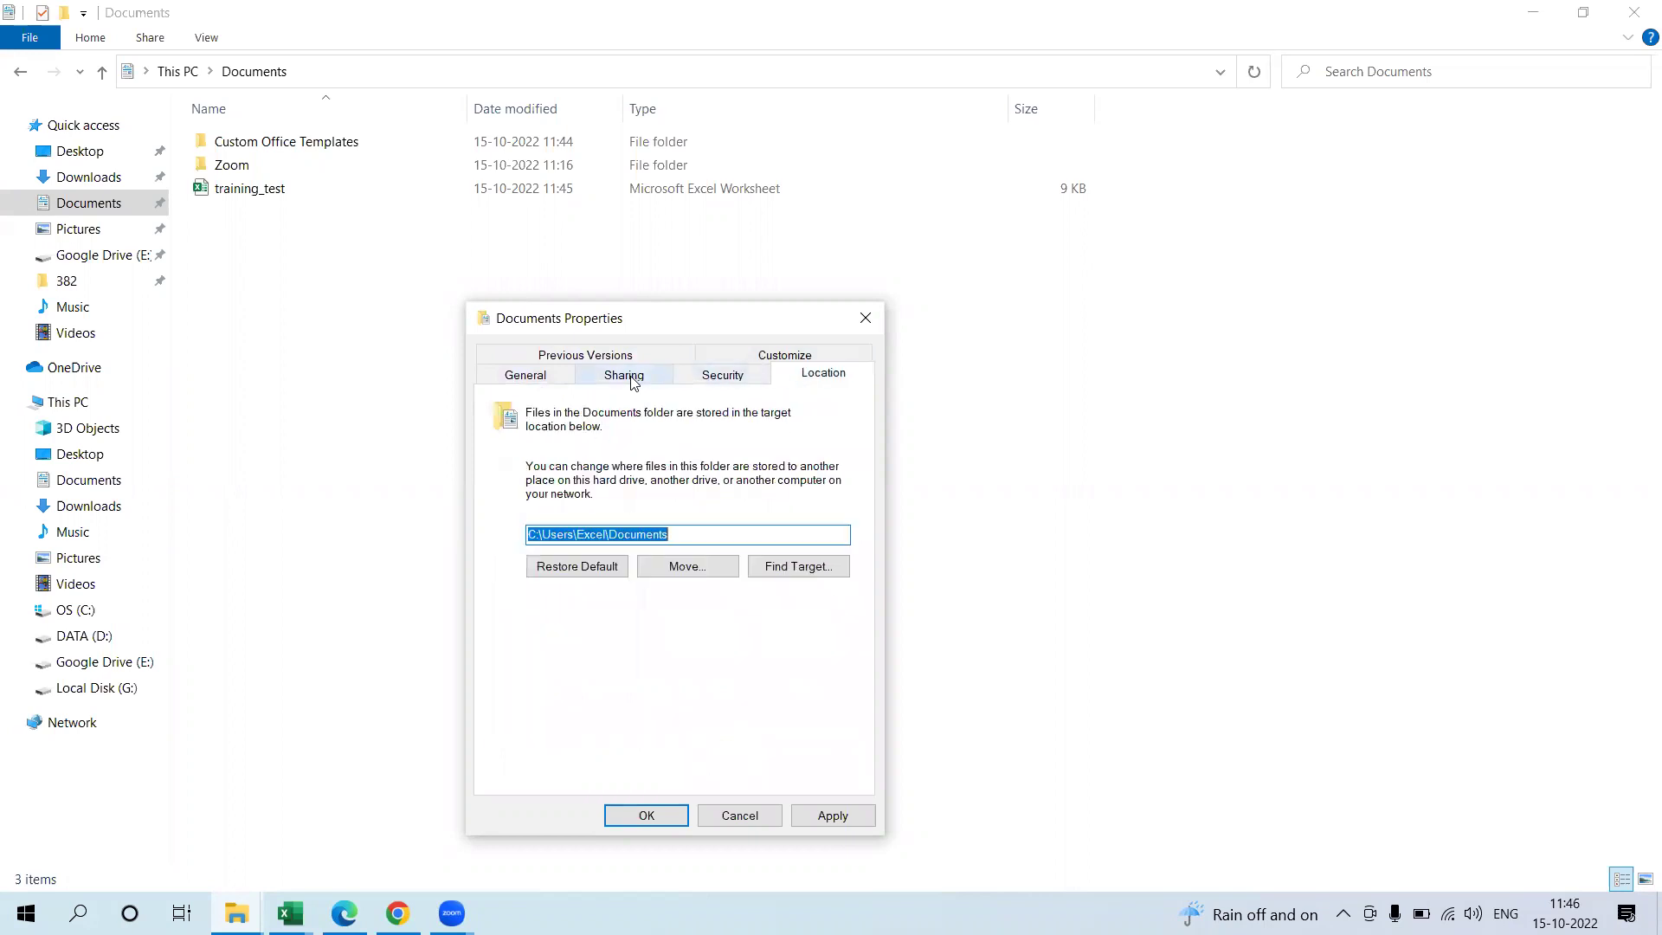
key(Escape)
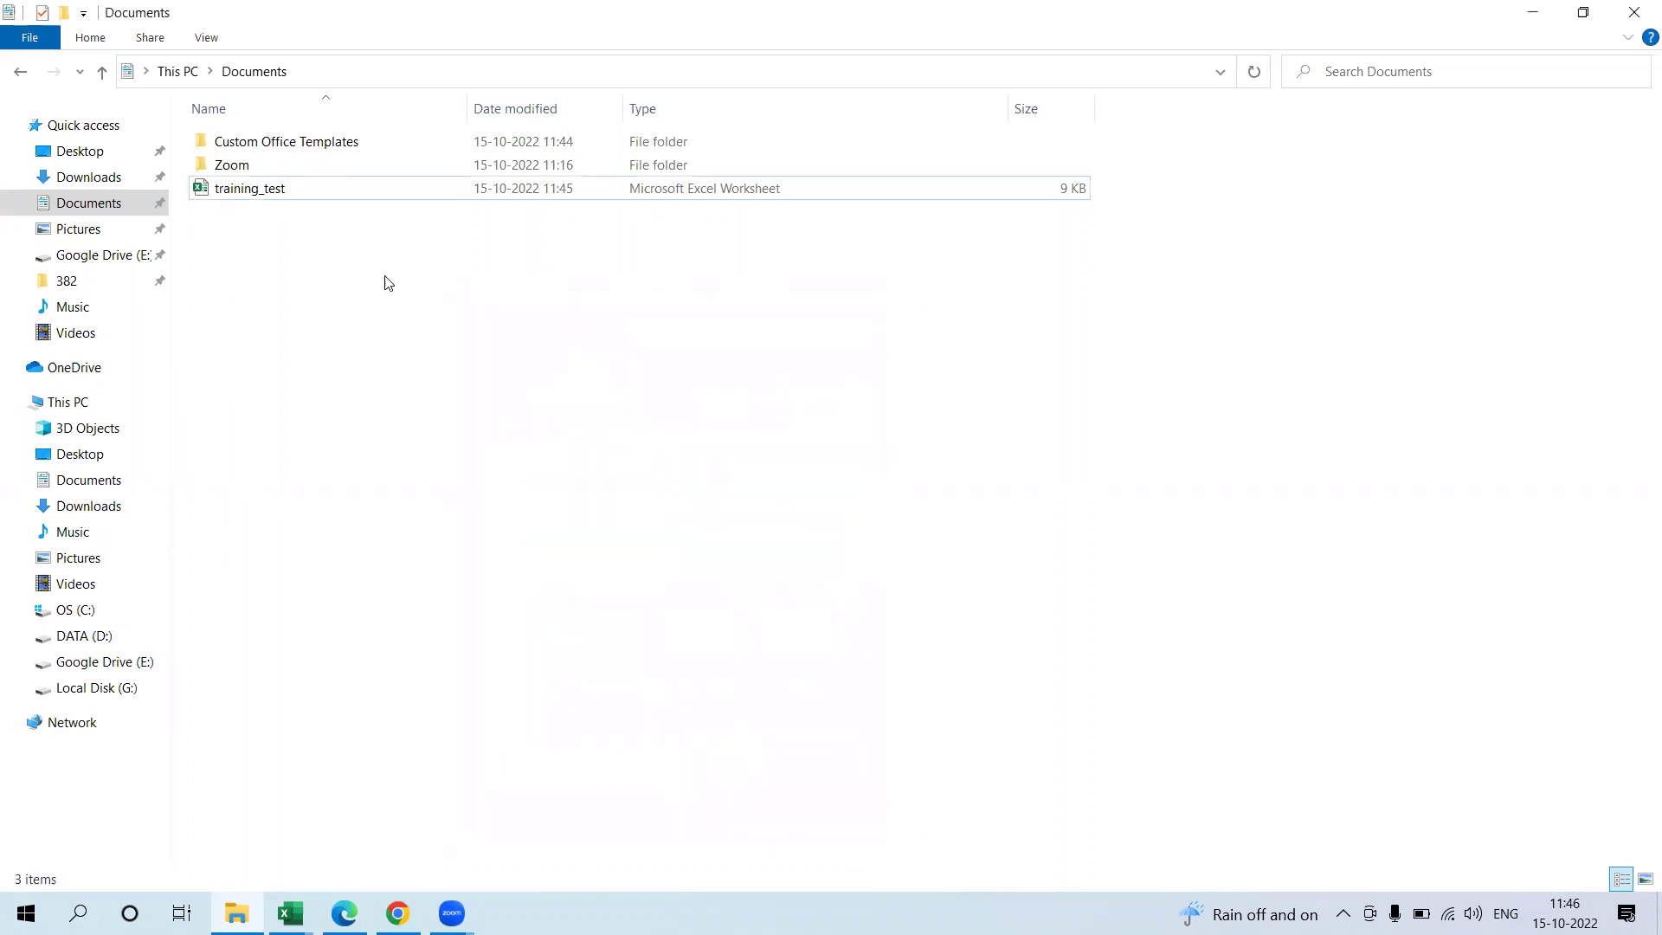
right_click(419, 317)
click(554, 666)
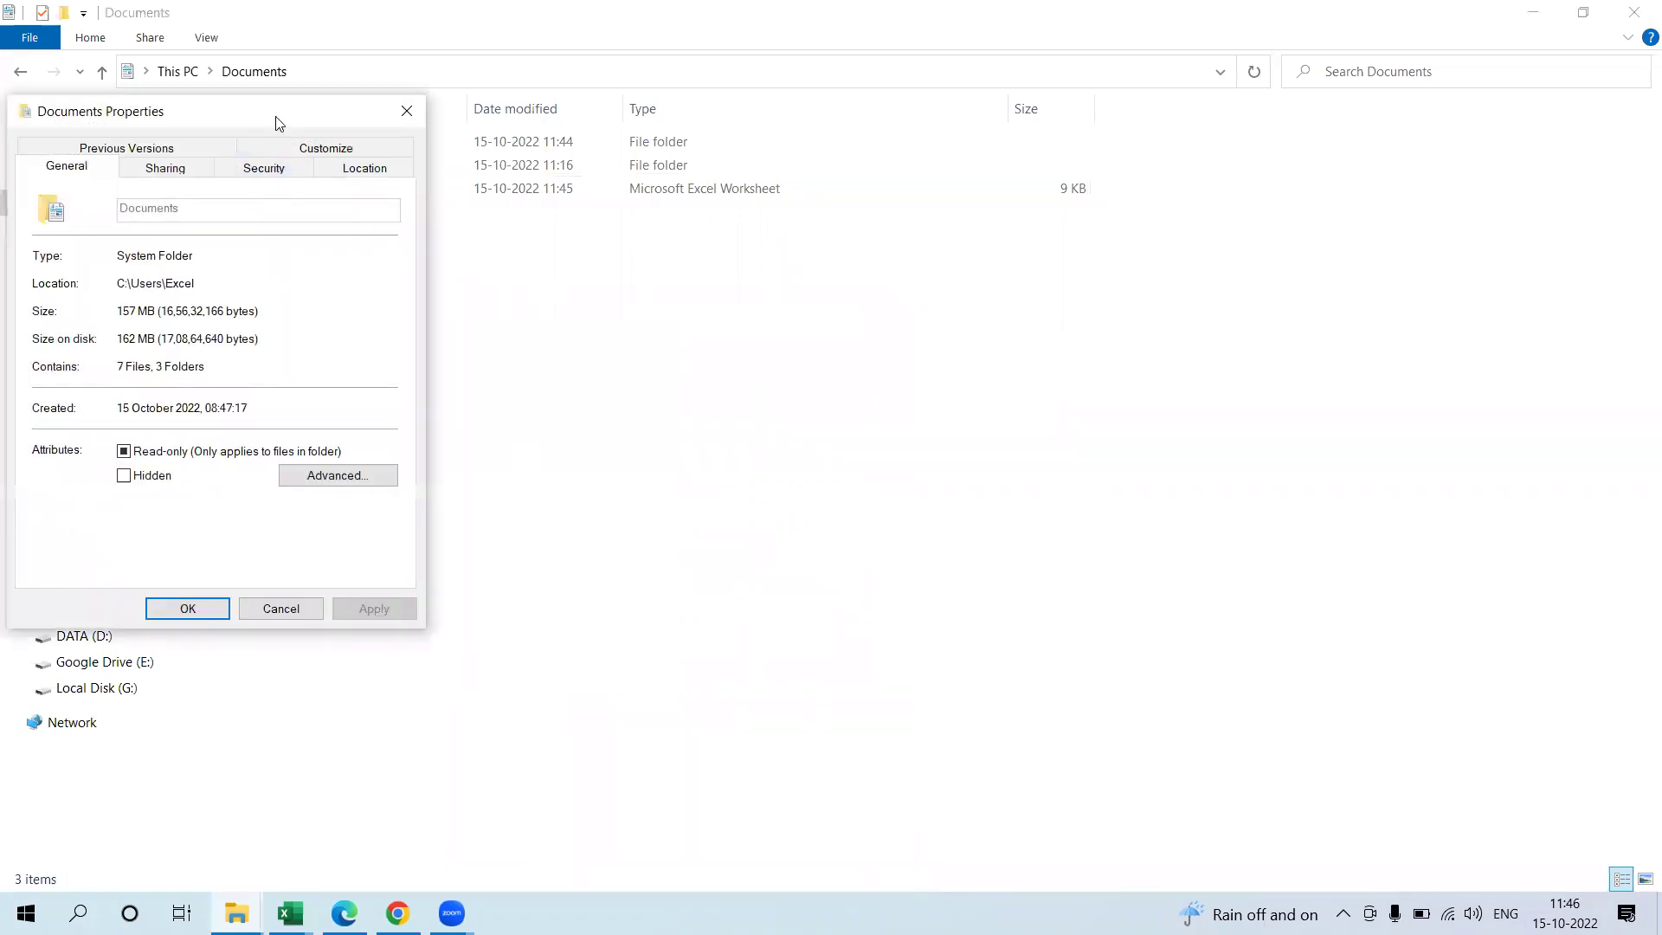
drag(277, 121, 856, 265)
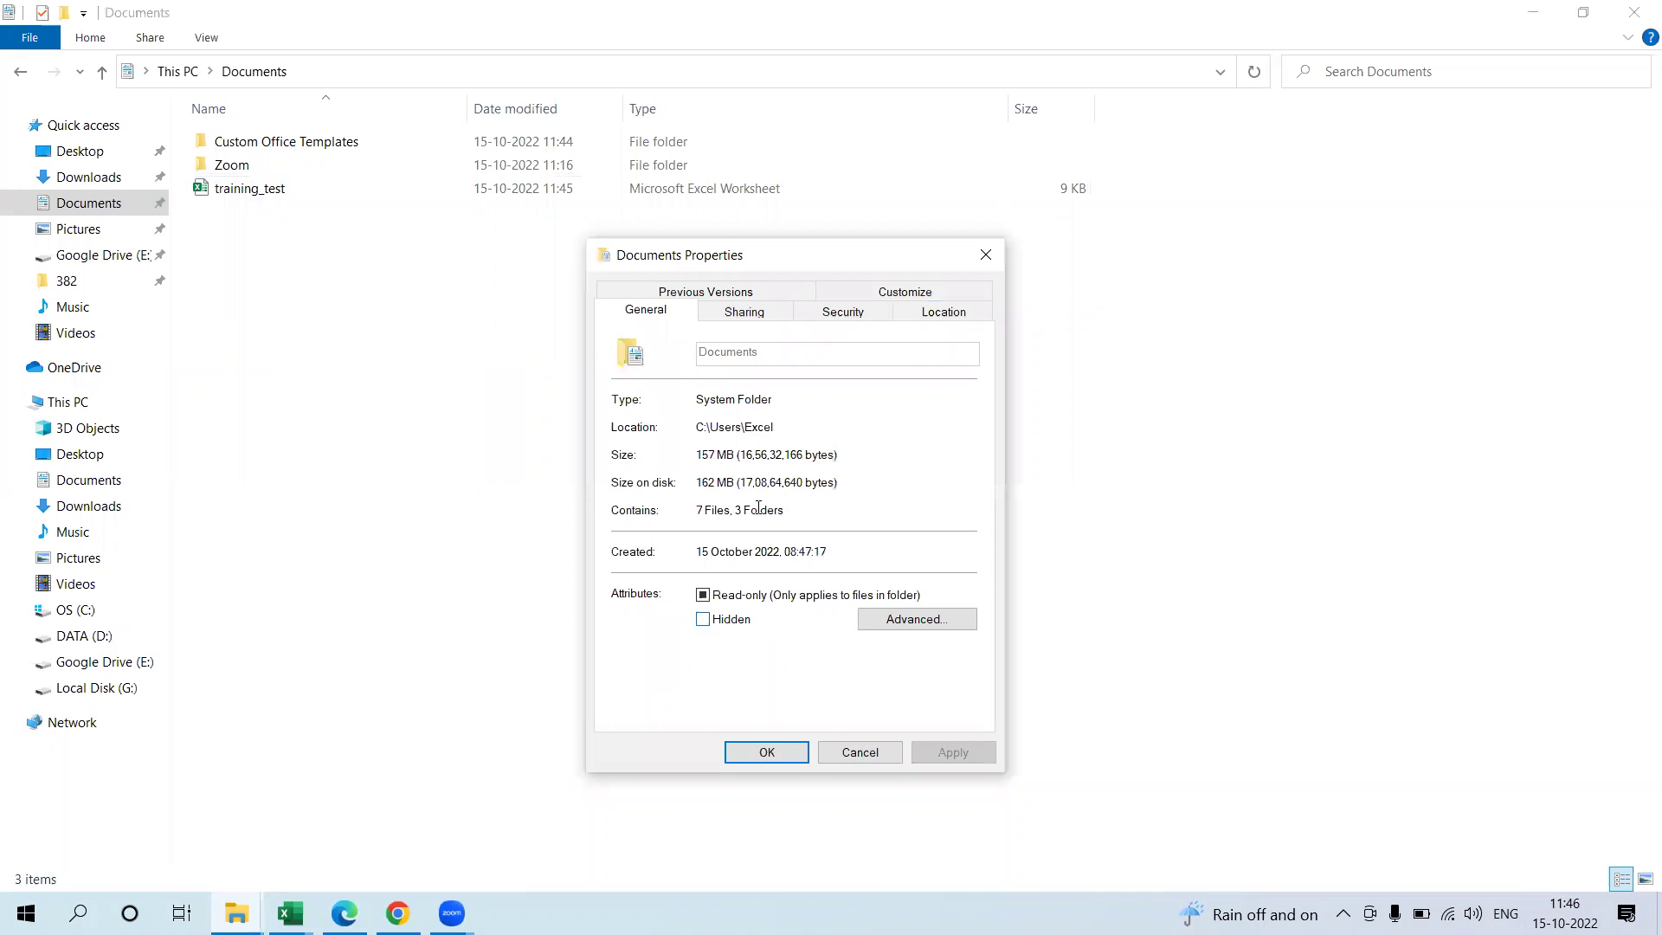
click(909, 622)
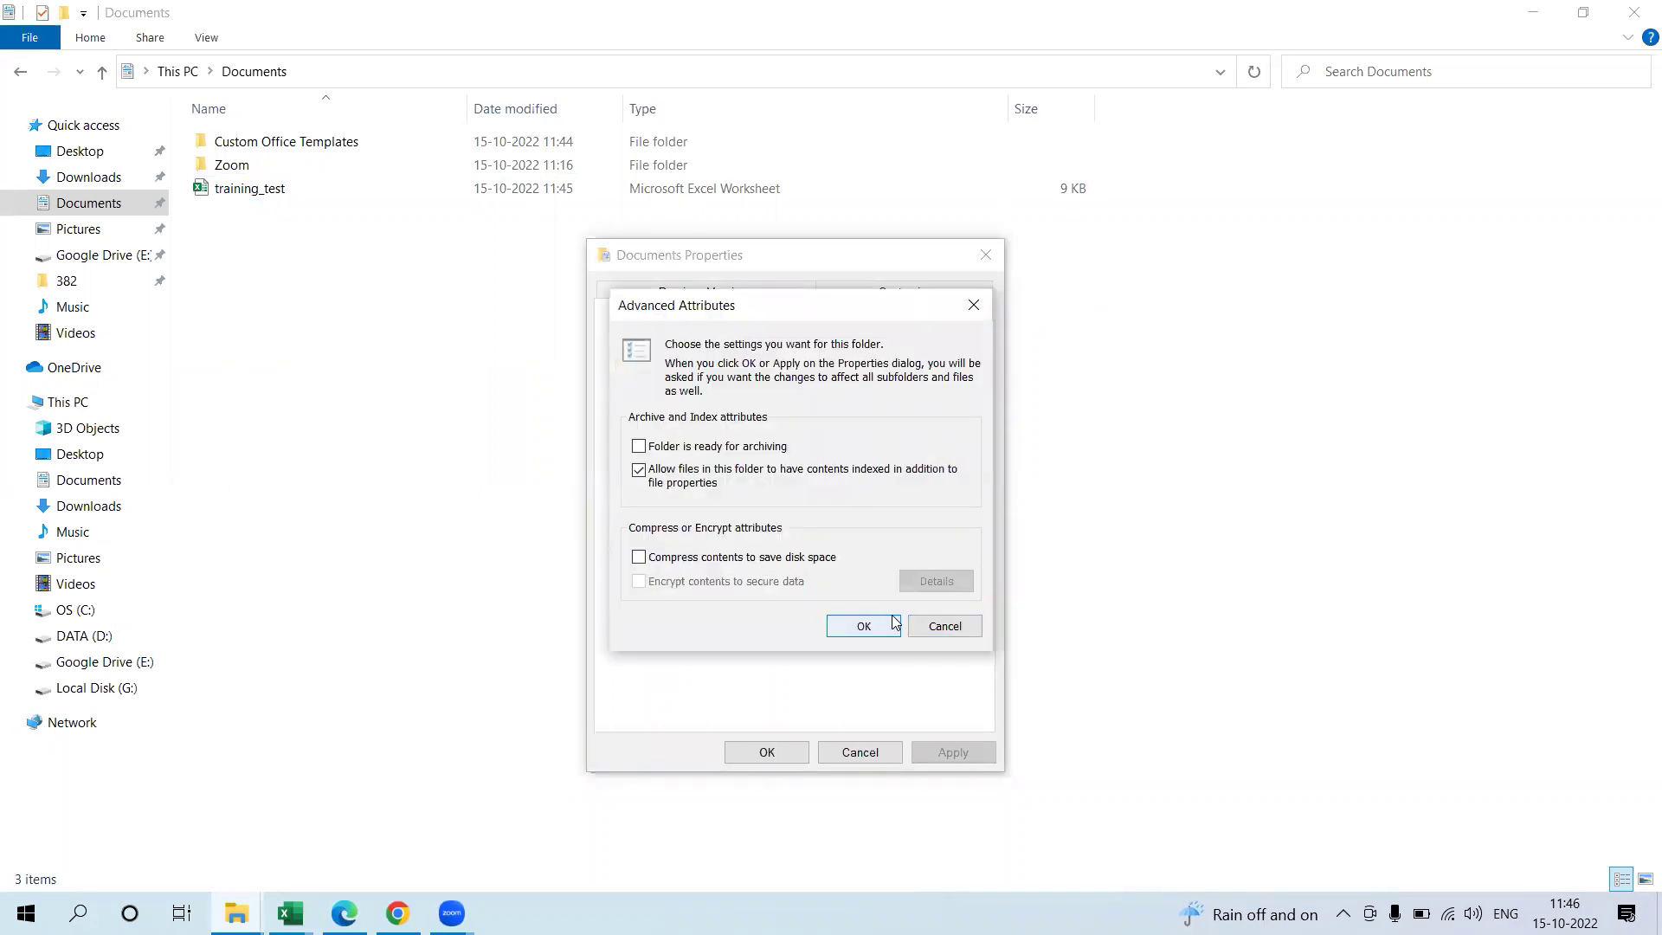
click(895, 622)
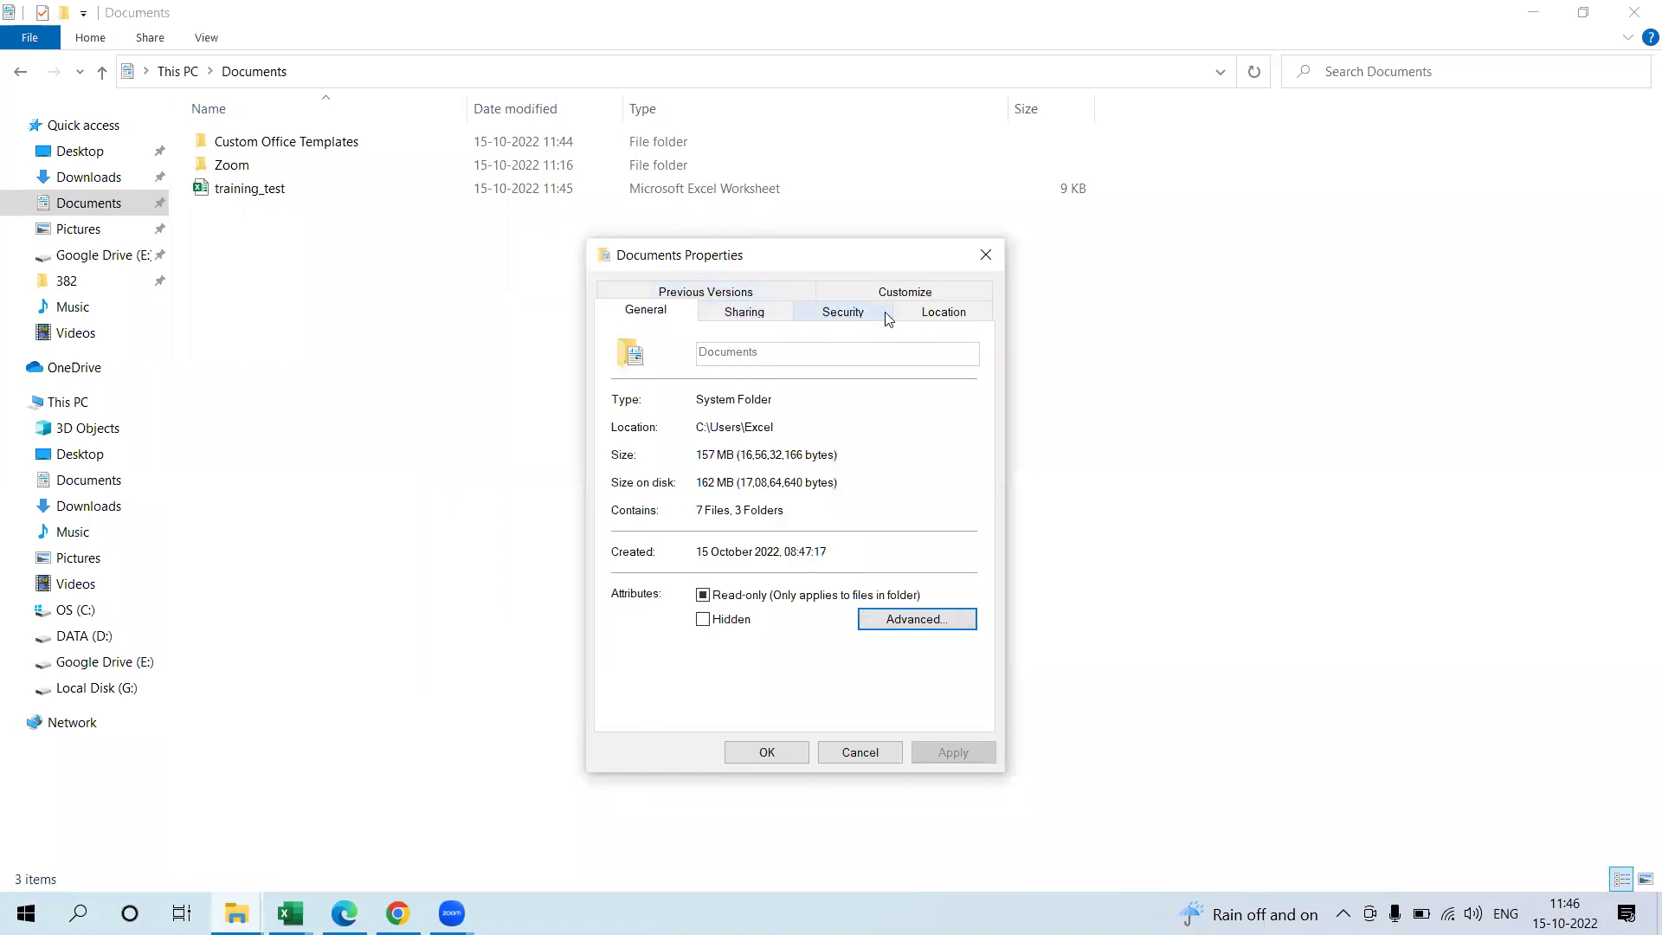
click(758, 295)
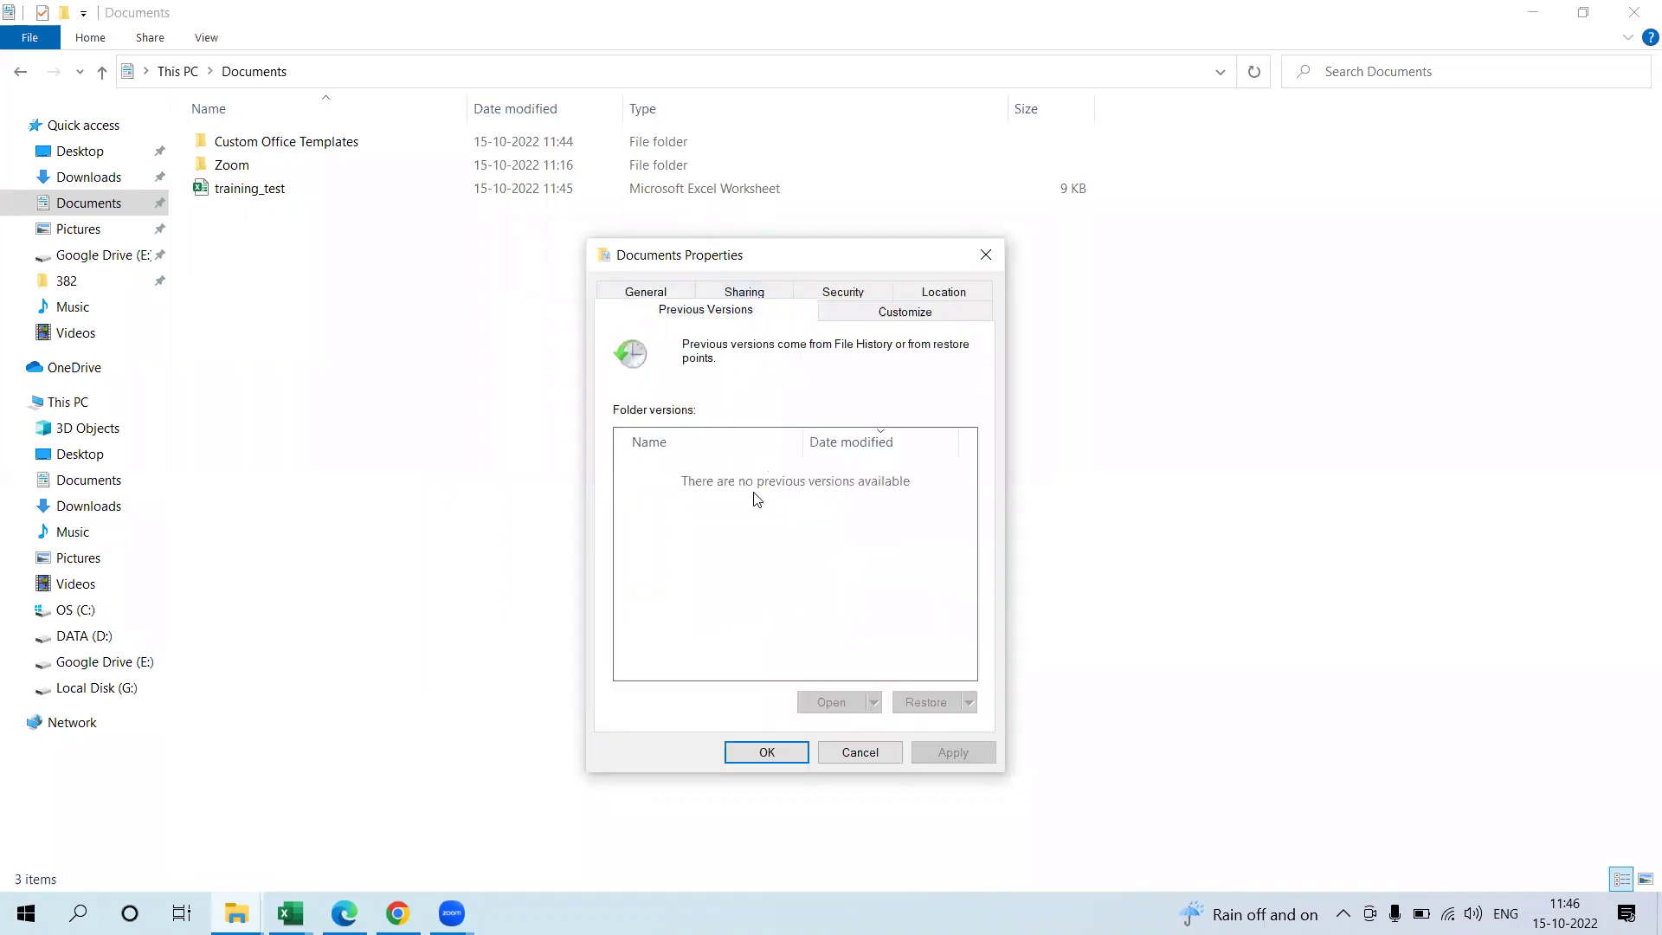
click(675, 295)
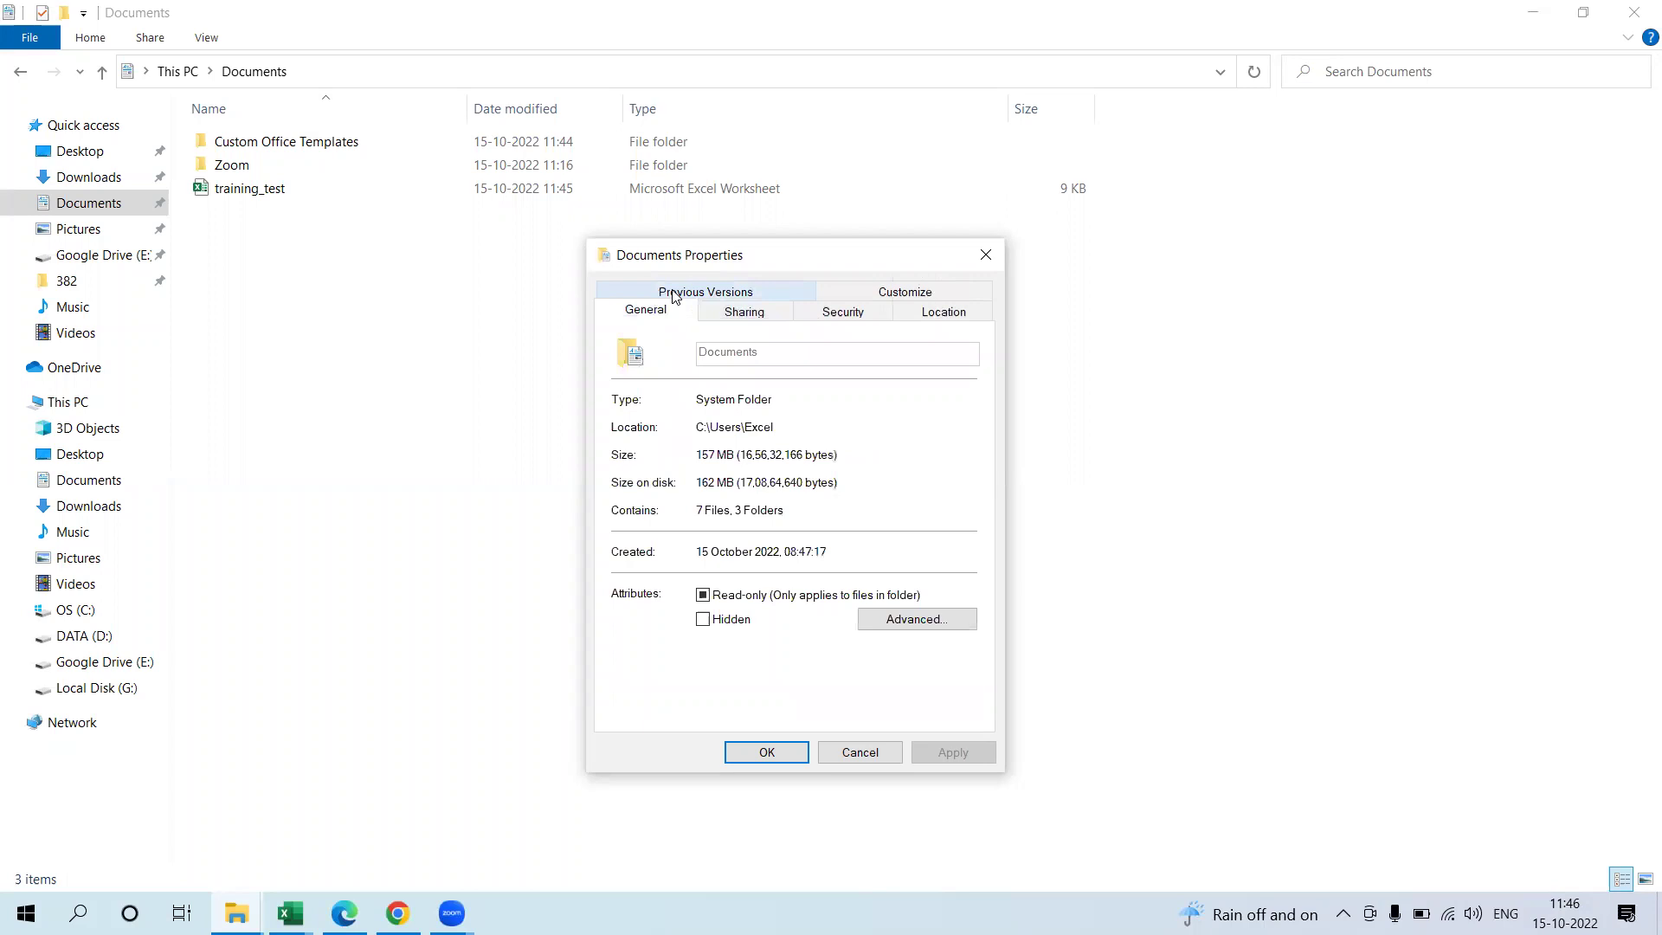
key(Escape)
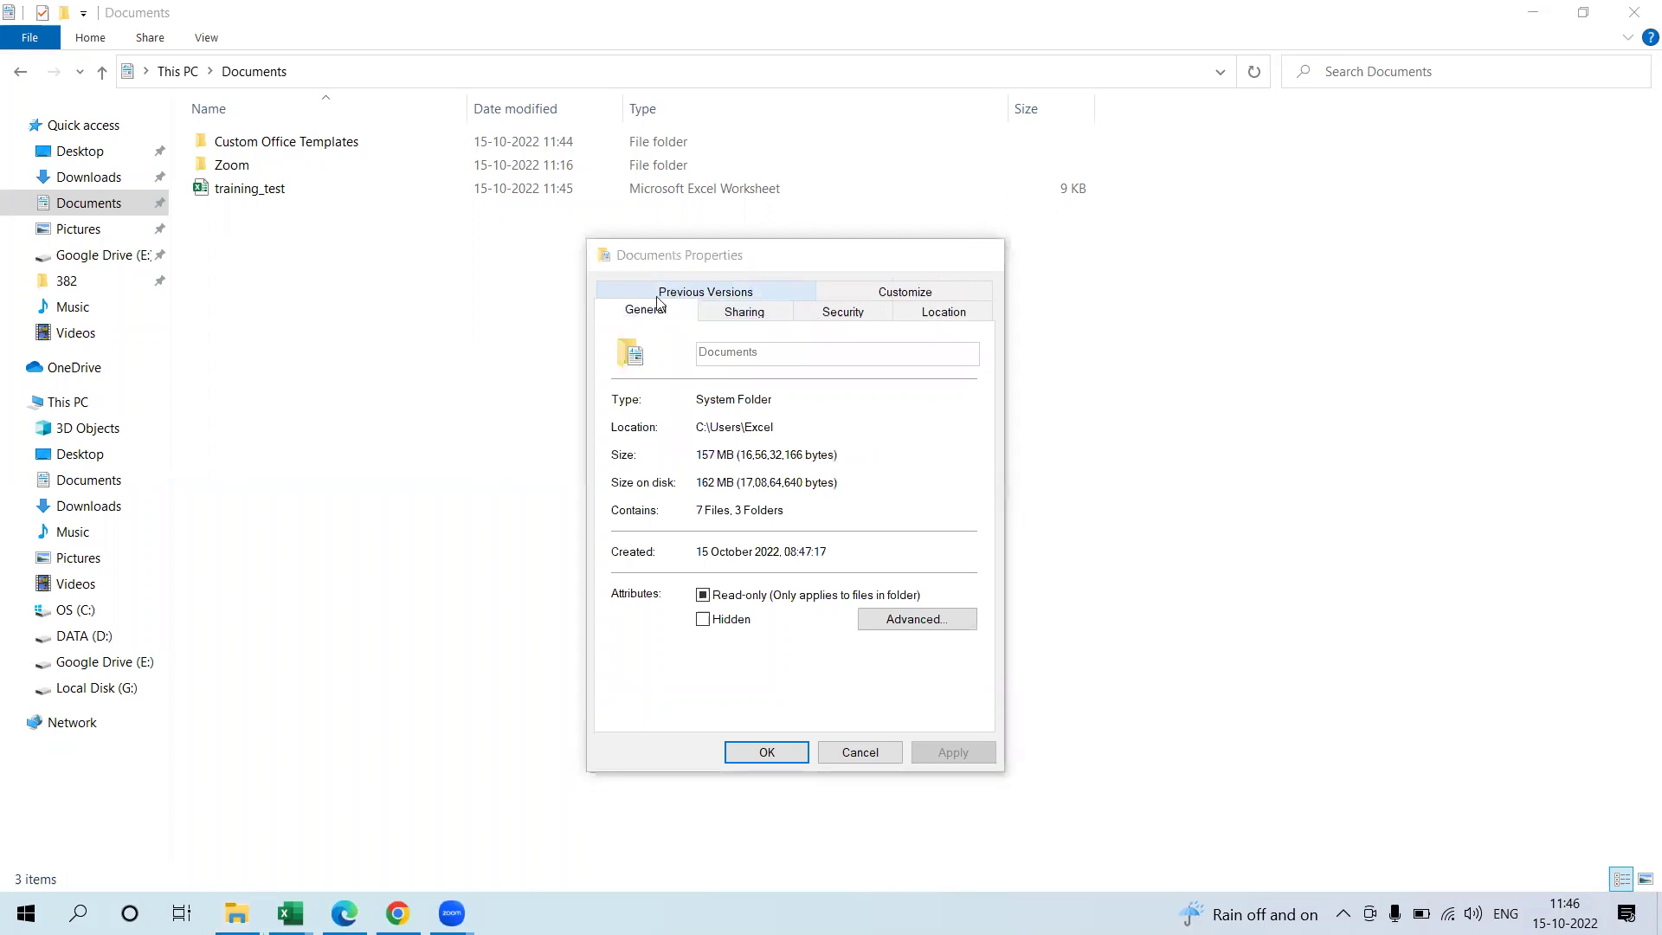
Step: Open the training_test file's properties in File Explorer, then close them
right_click(374, 195)
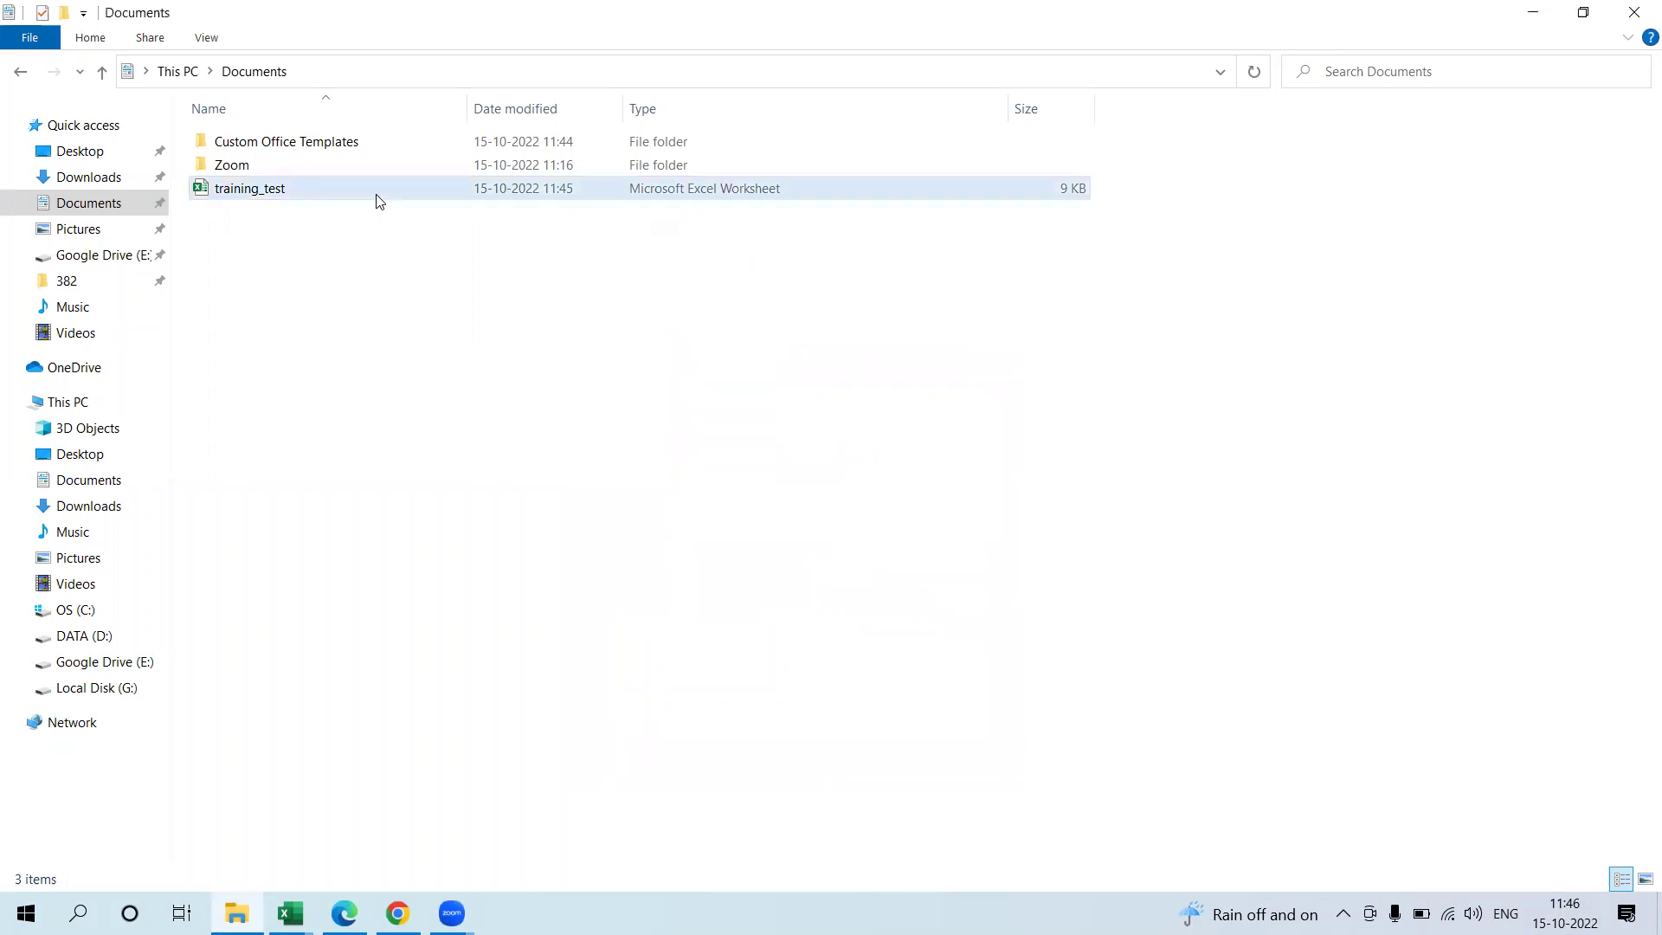
click(506, 773)
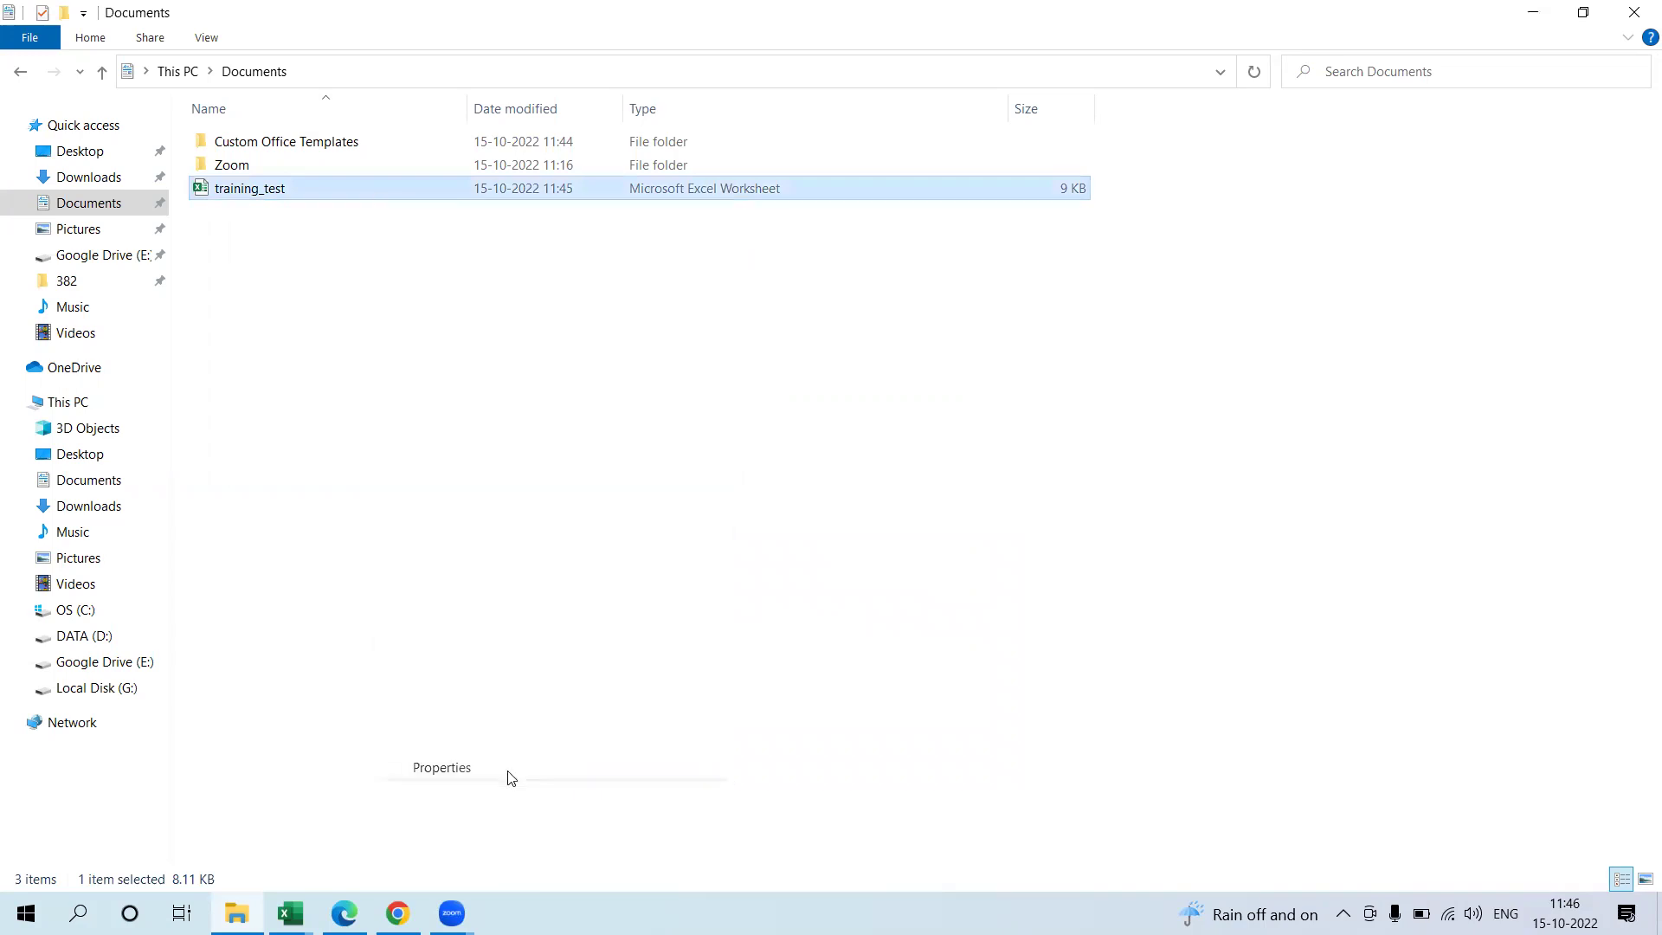
key(Escape)
key(F2)
key(Return)
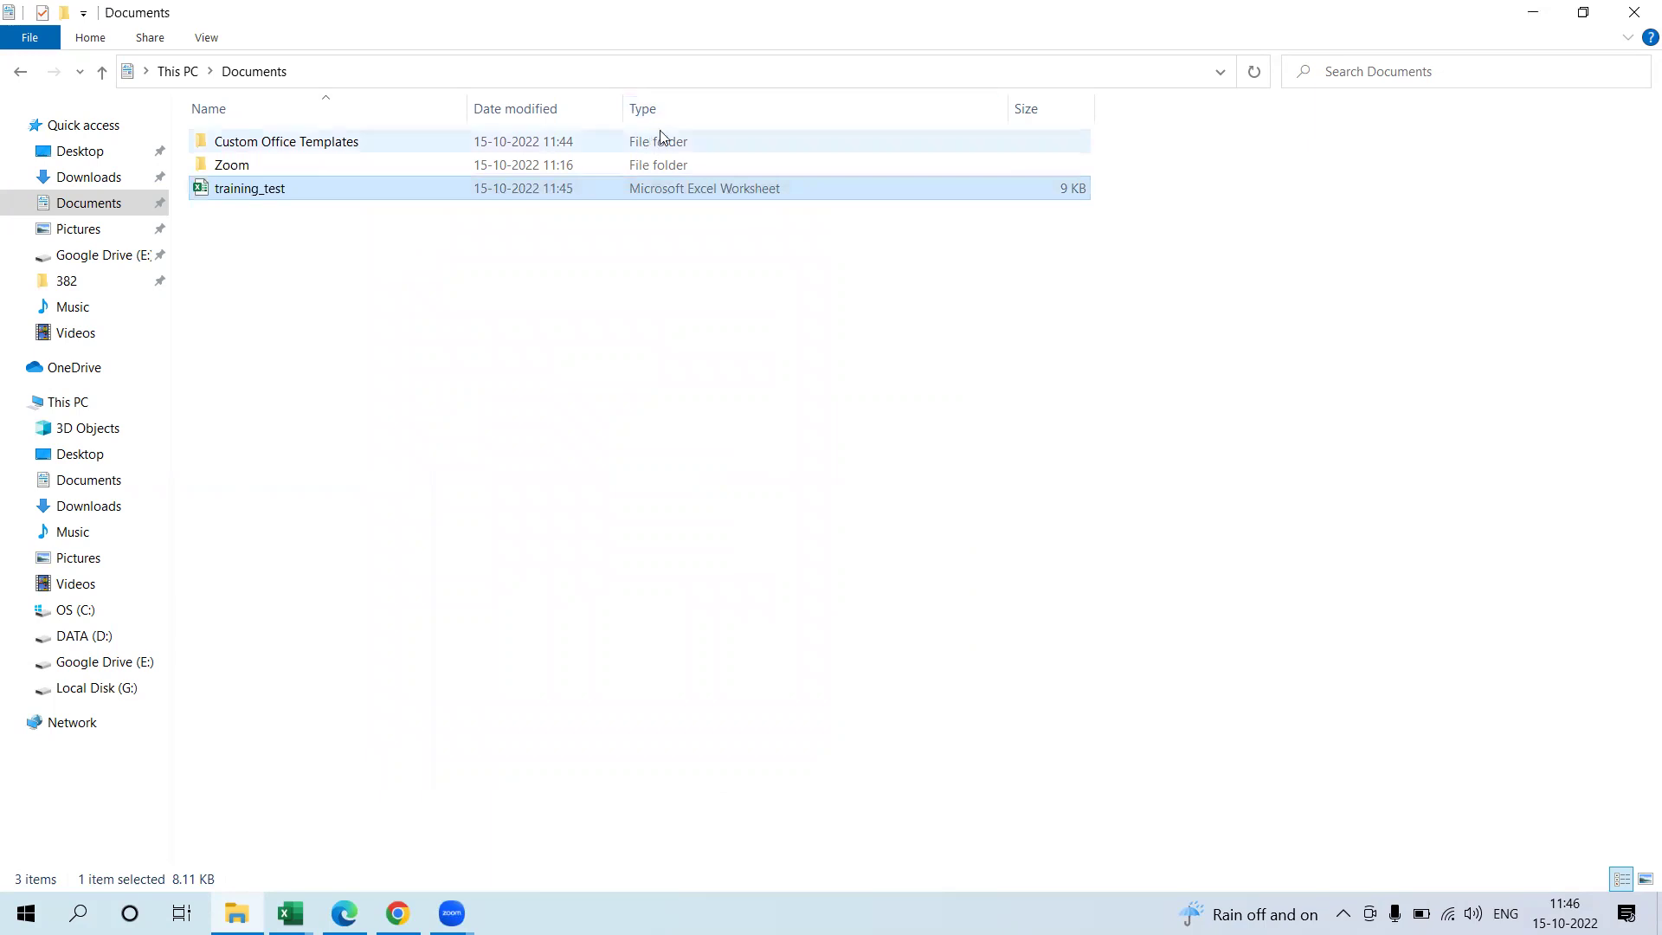
right_click(727, 102)
click(210, 48)
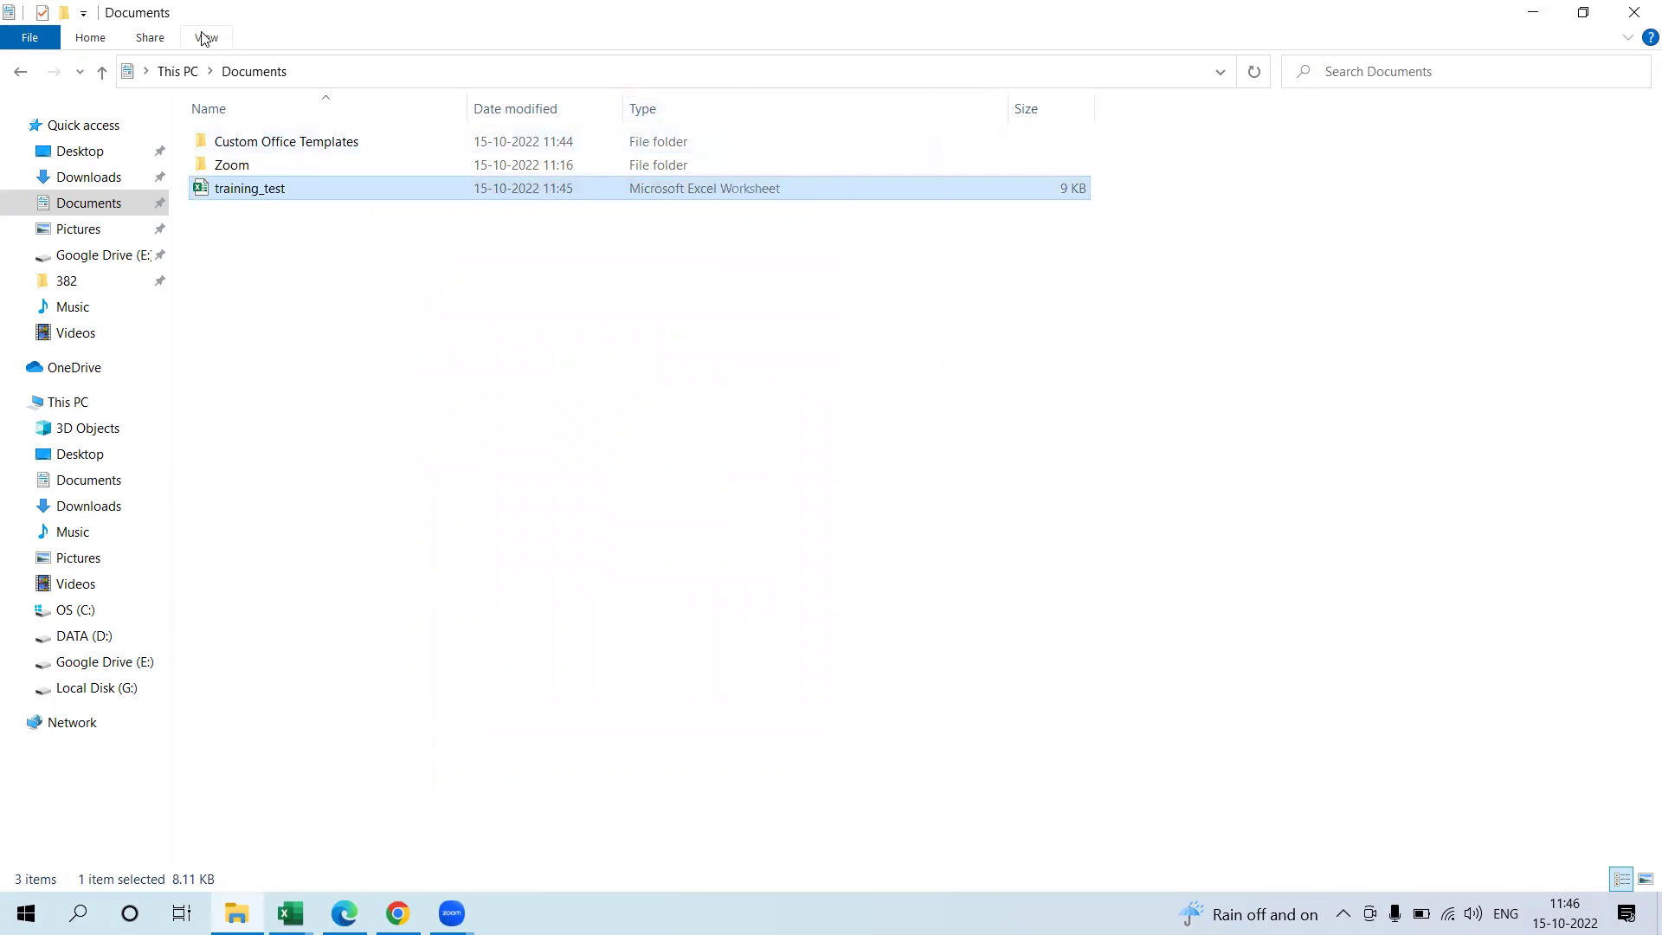
Step: Turn on File name extensions so the workbook is listed as training_test.xlsx
click(207, 37)
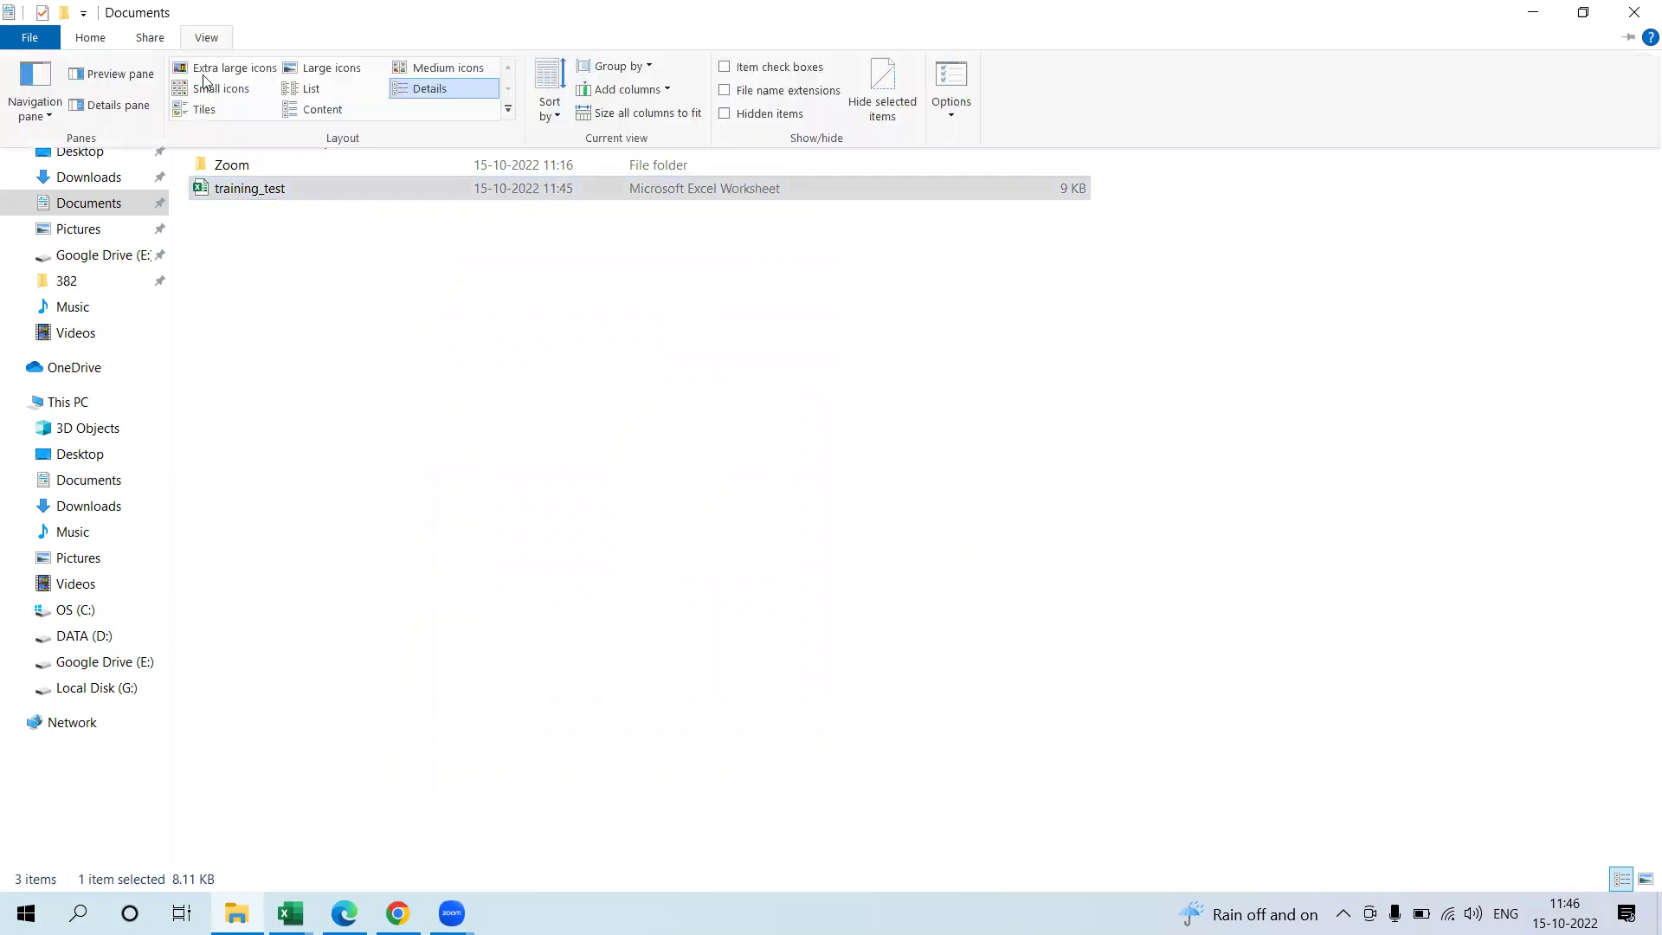
click(725, 90)
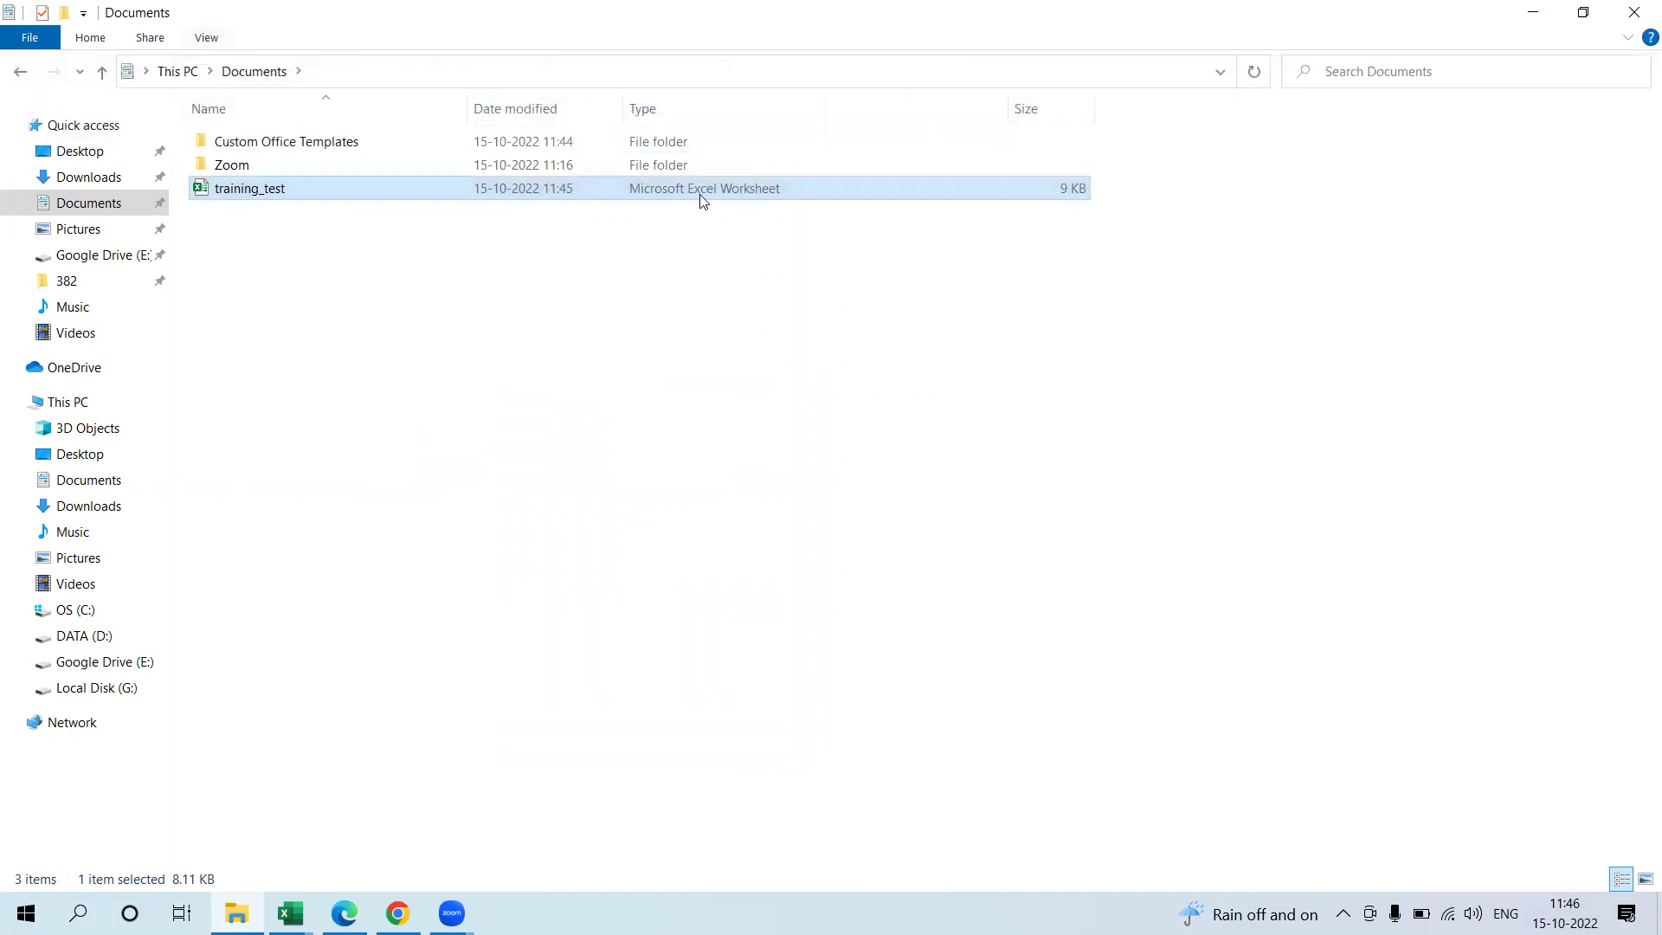
click(475, 375)
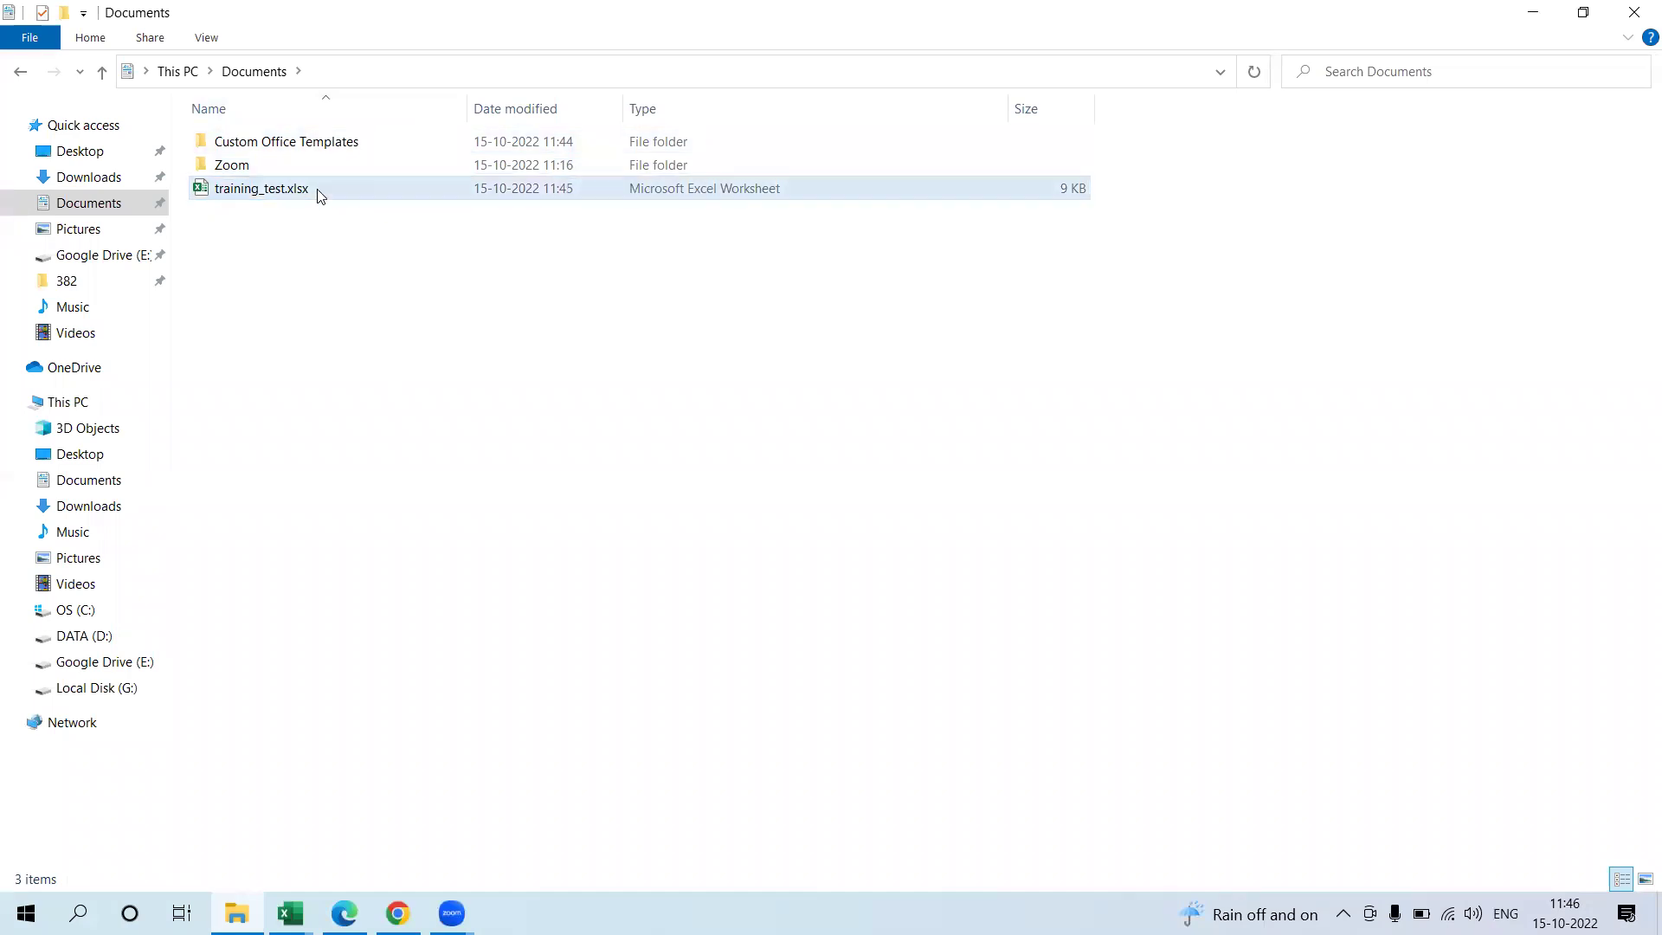
double_click(290, 192)
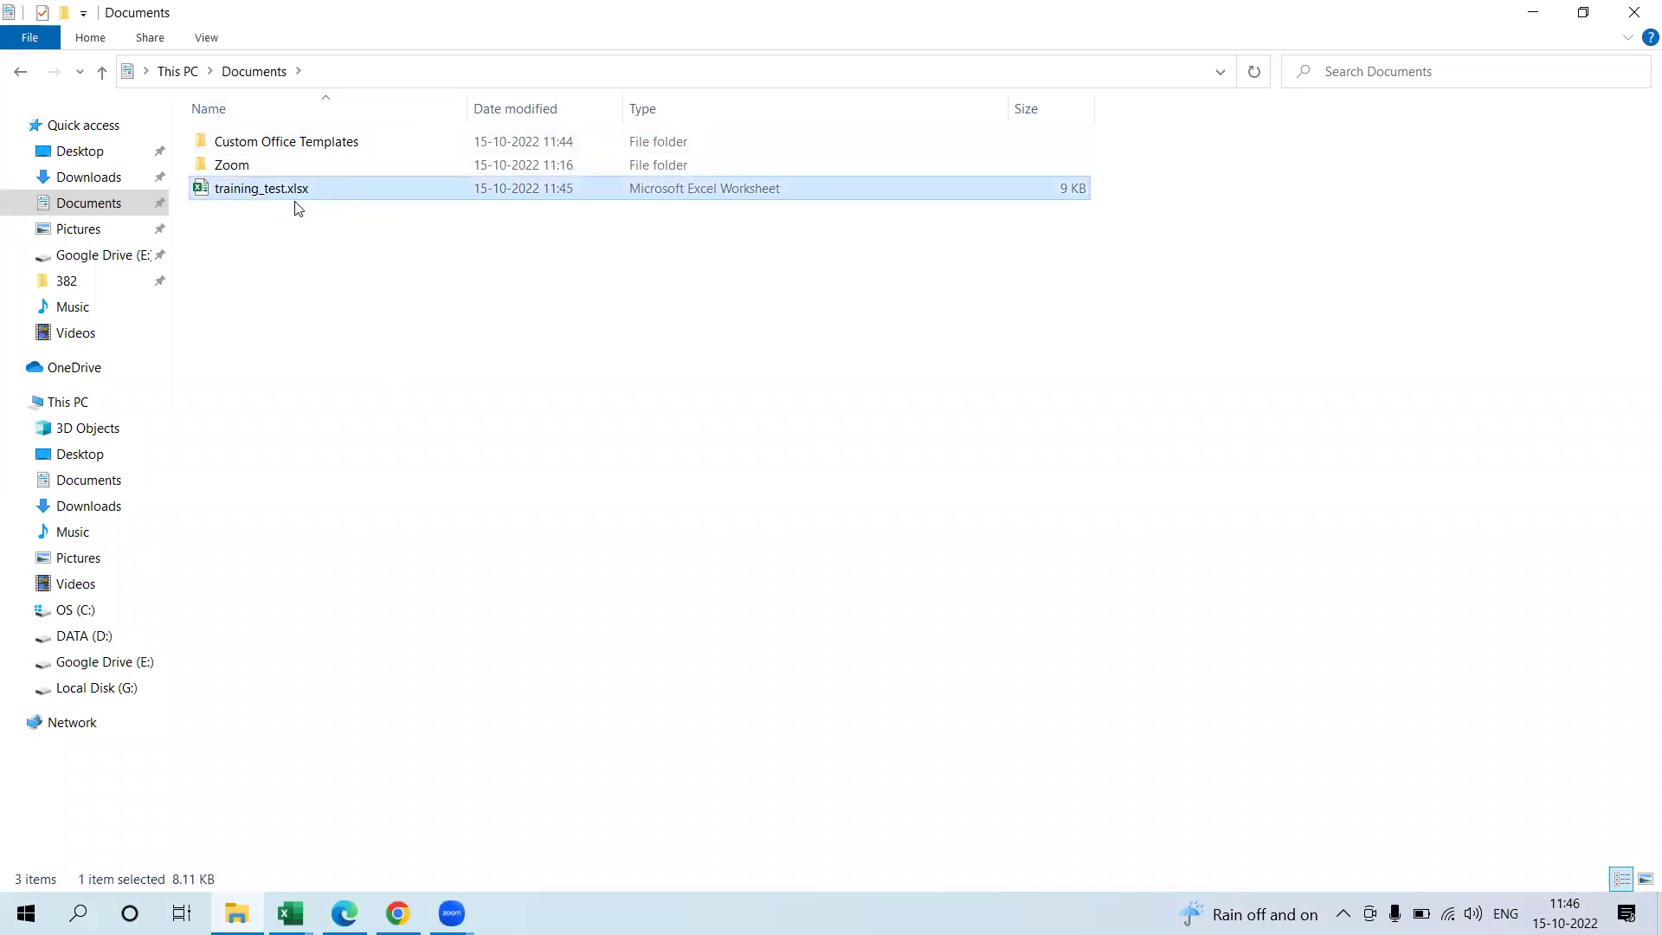
click(430, 352)
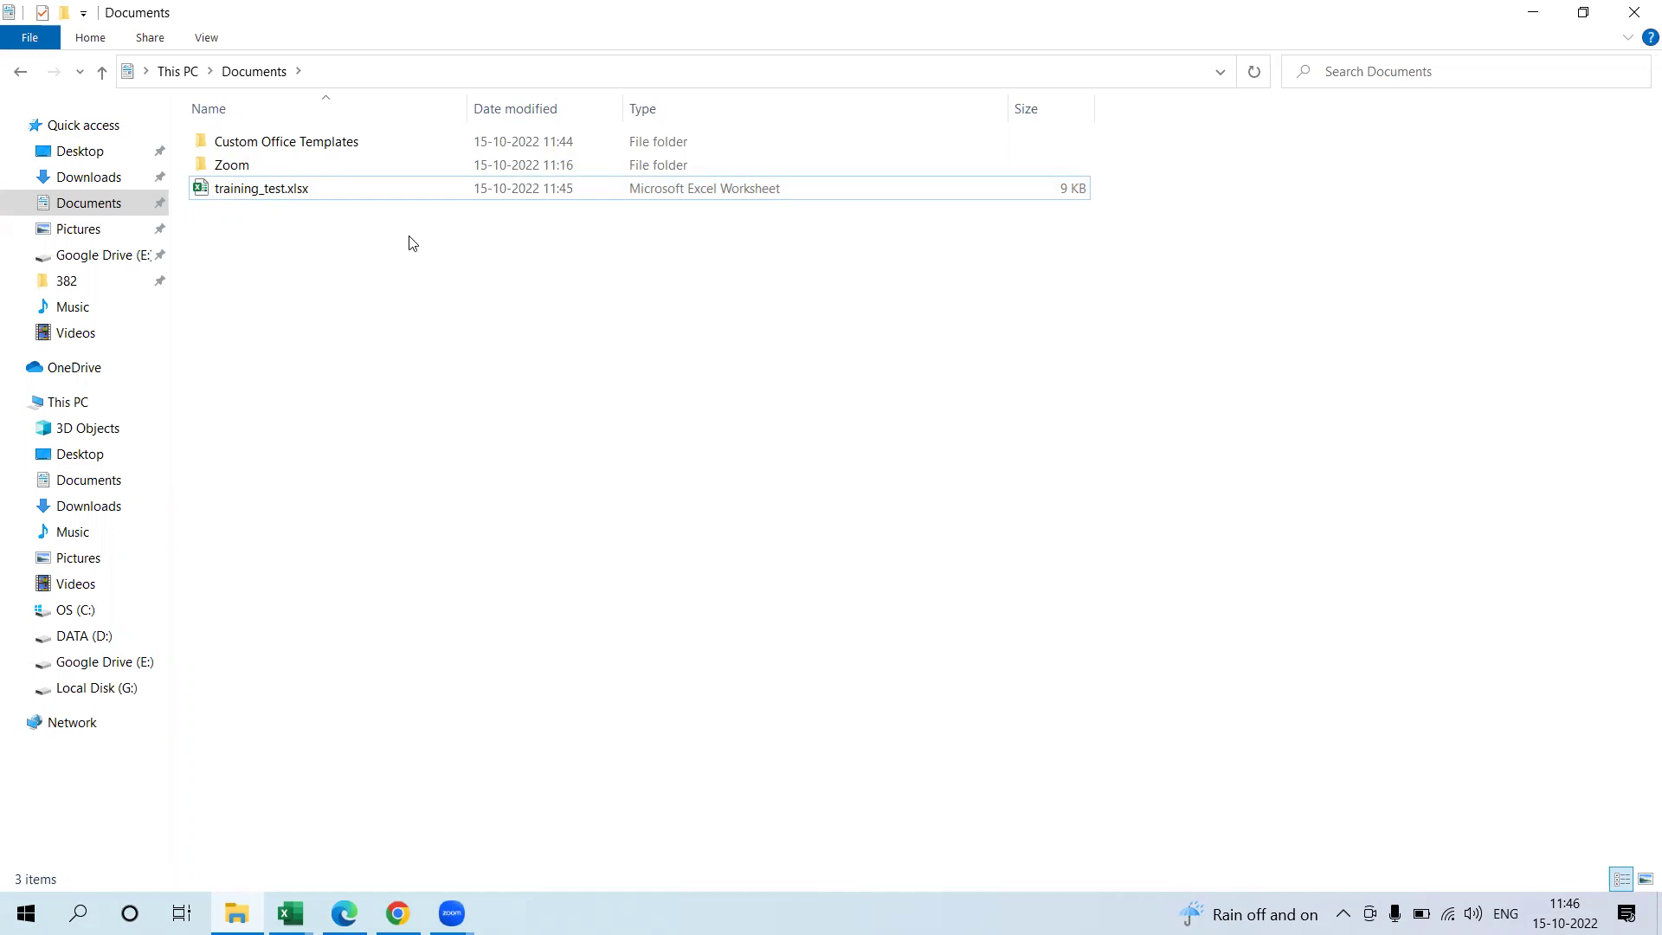
double_click(327, 189)
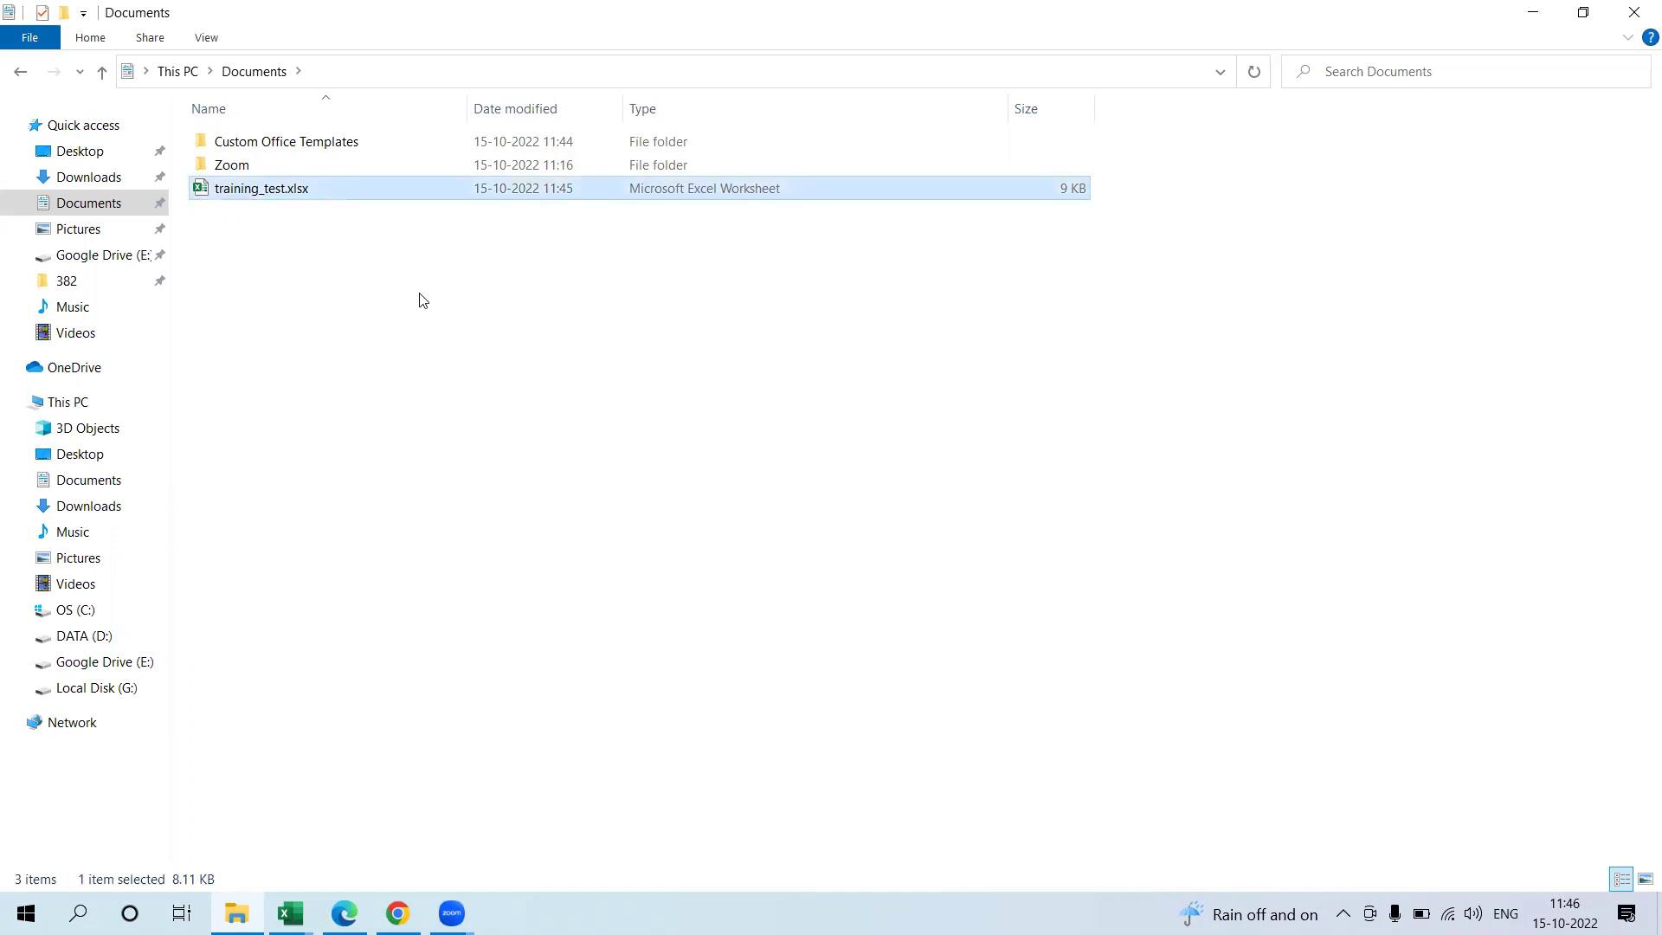
click(574, 360)
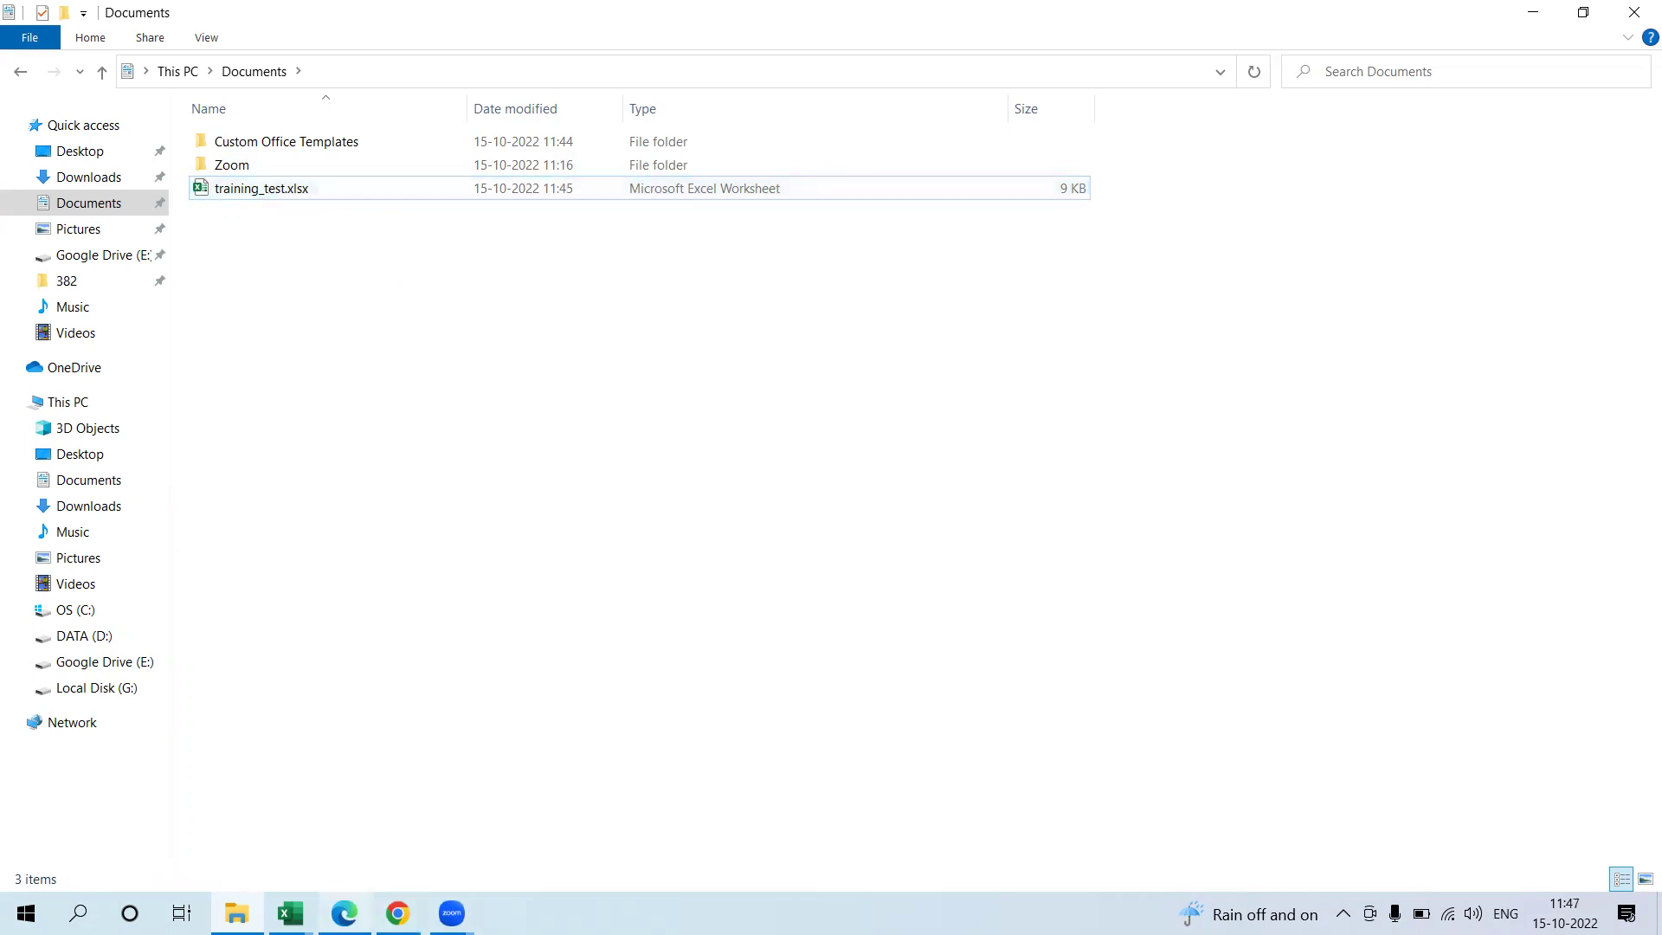
click(290, 913)
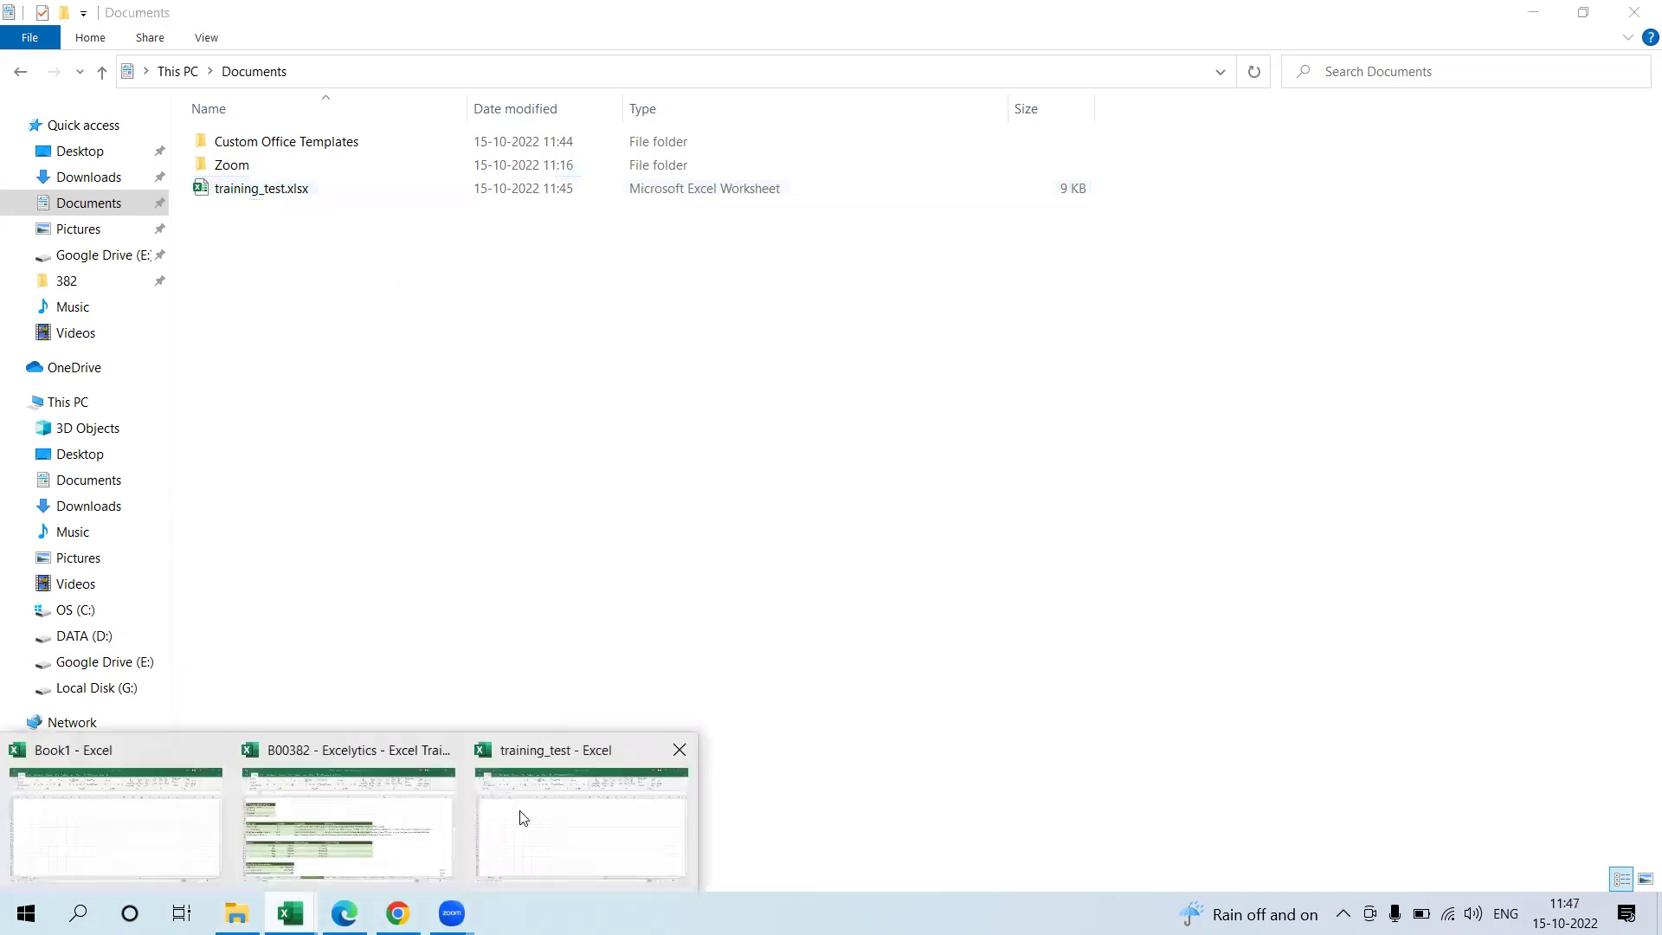
Step: In Book1, view the Save As file type list, then return to the Excelytics training workbook
click(154, 829)
click(254, 317)
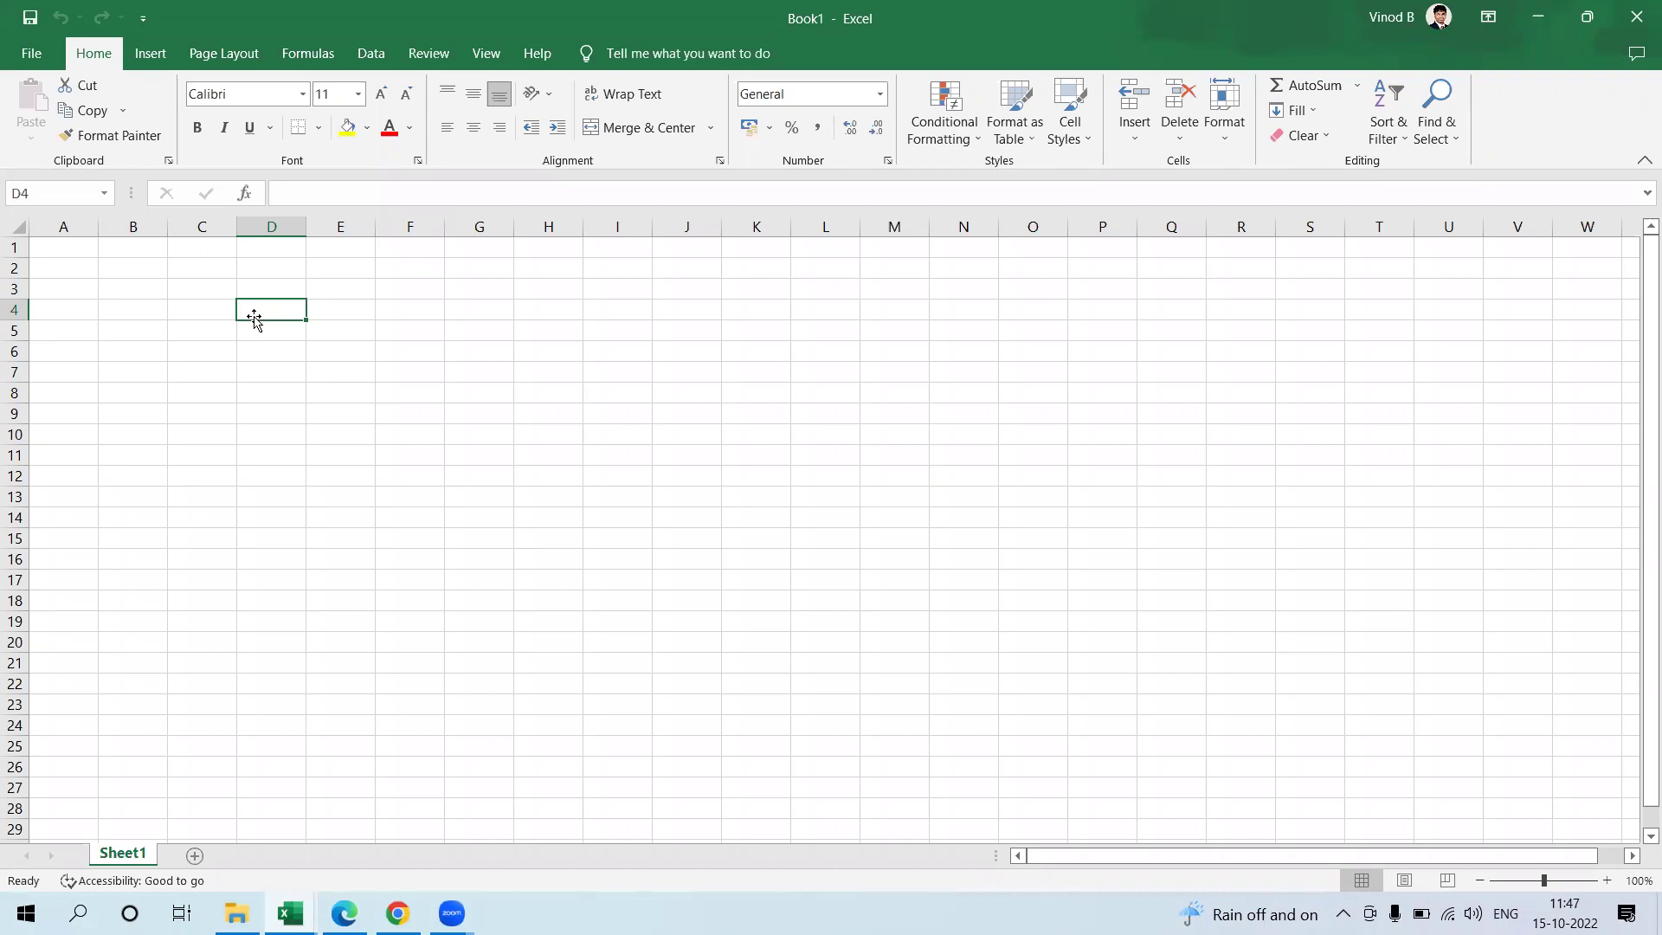
key(alt+f)
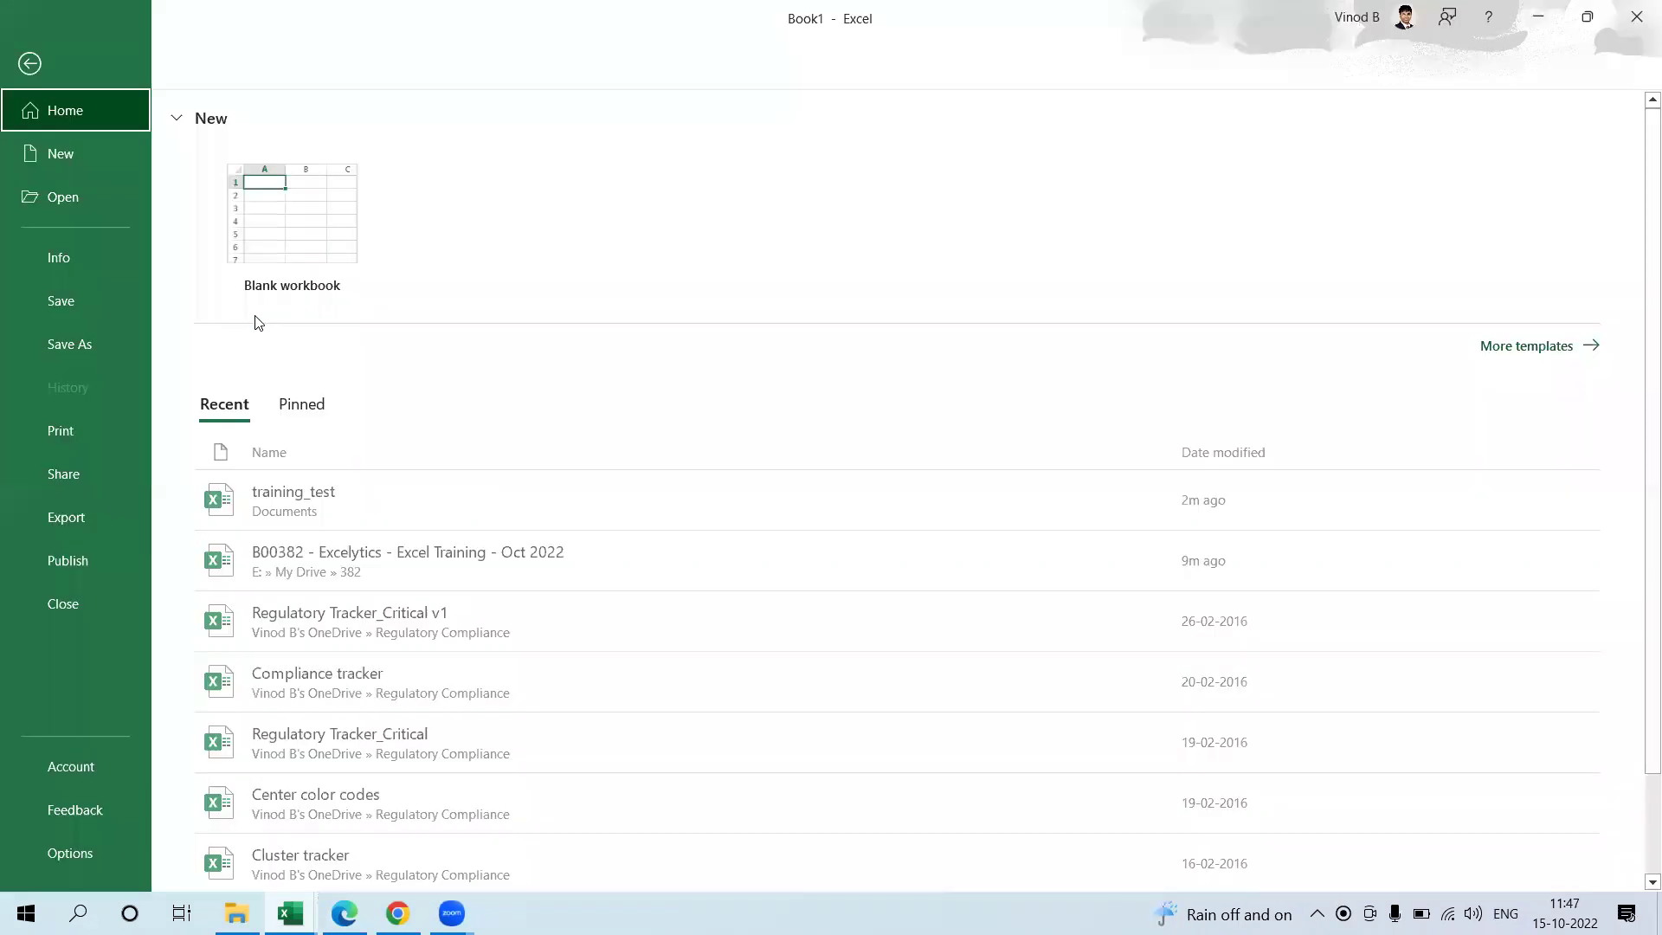
key(a)
click(386, 435)
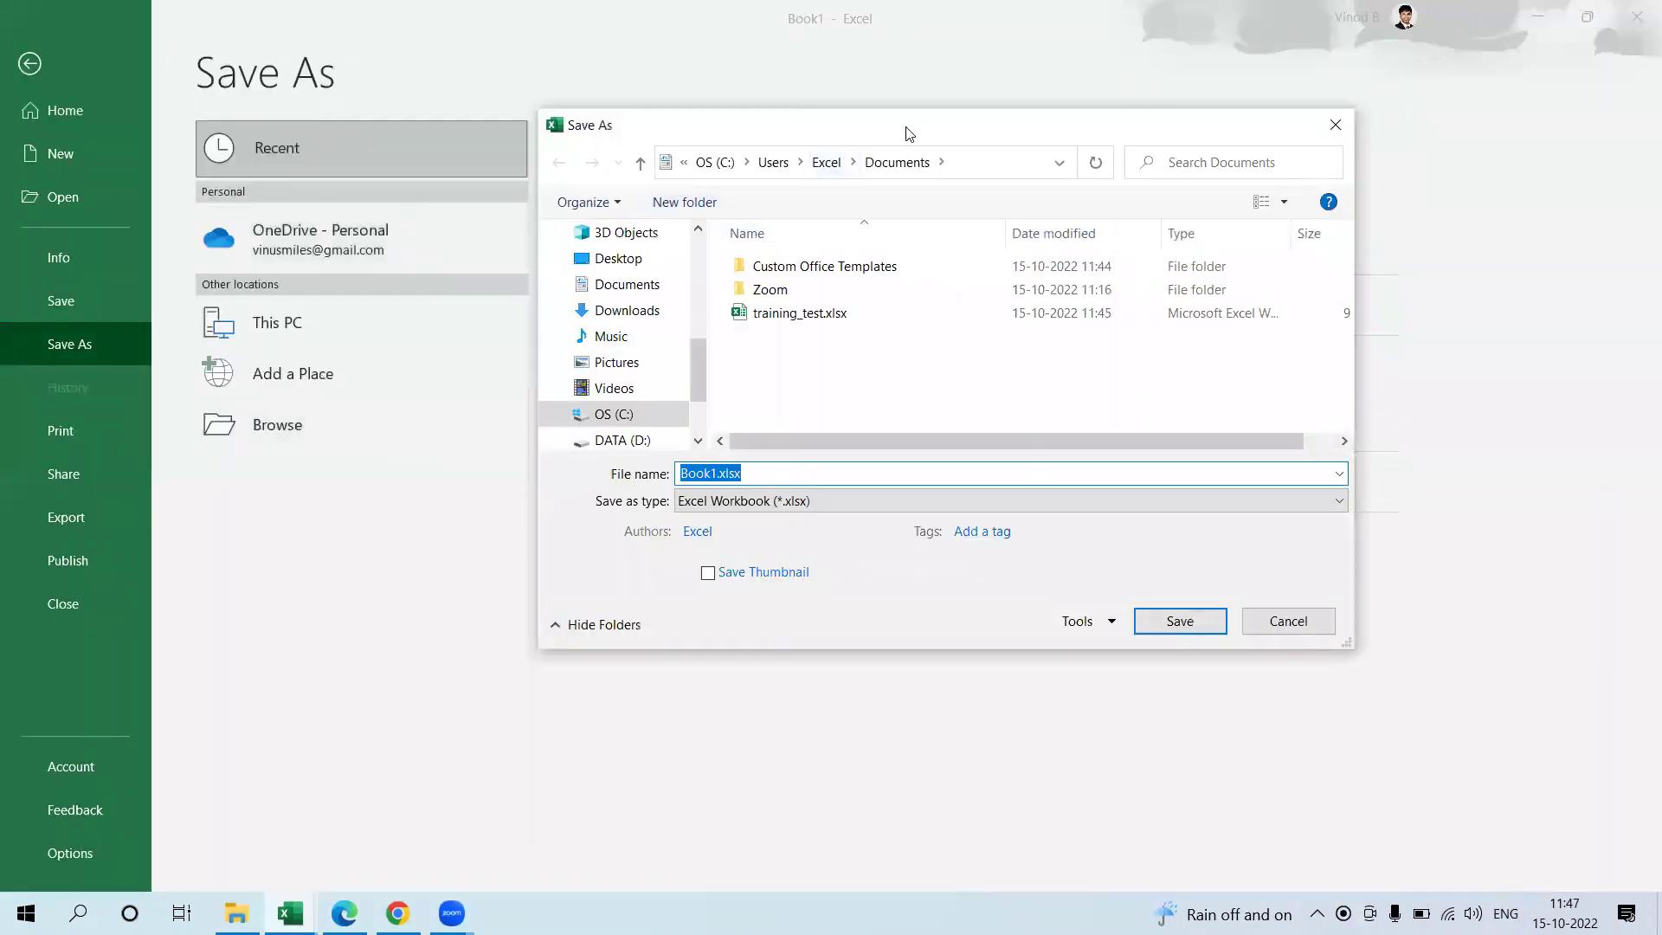
click(983, 523)
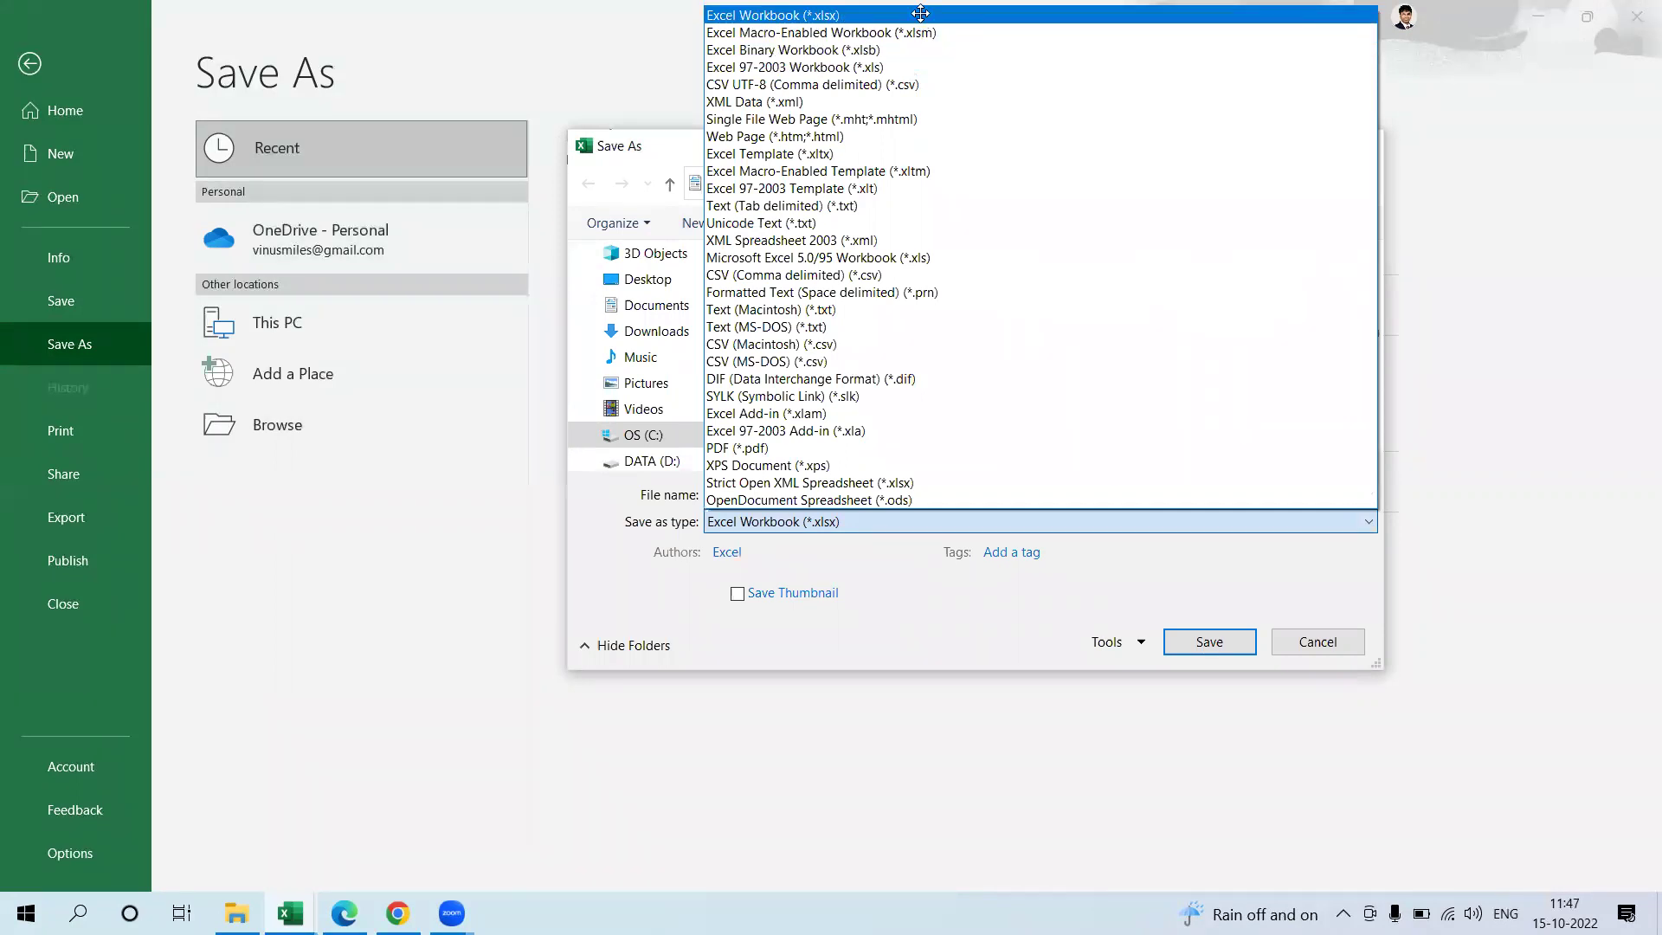
key(alt+Tab)
key(alt+Tab)
key(alt+Tab)
key(alt+Tab)
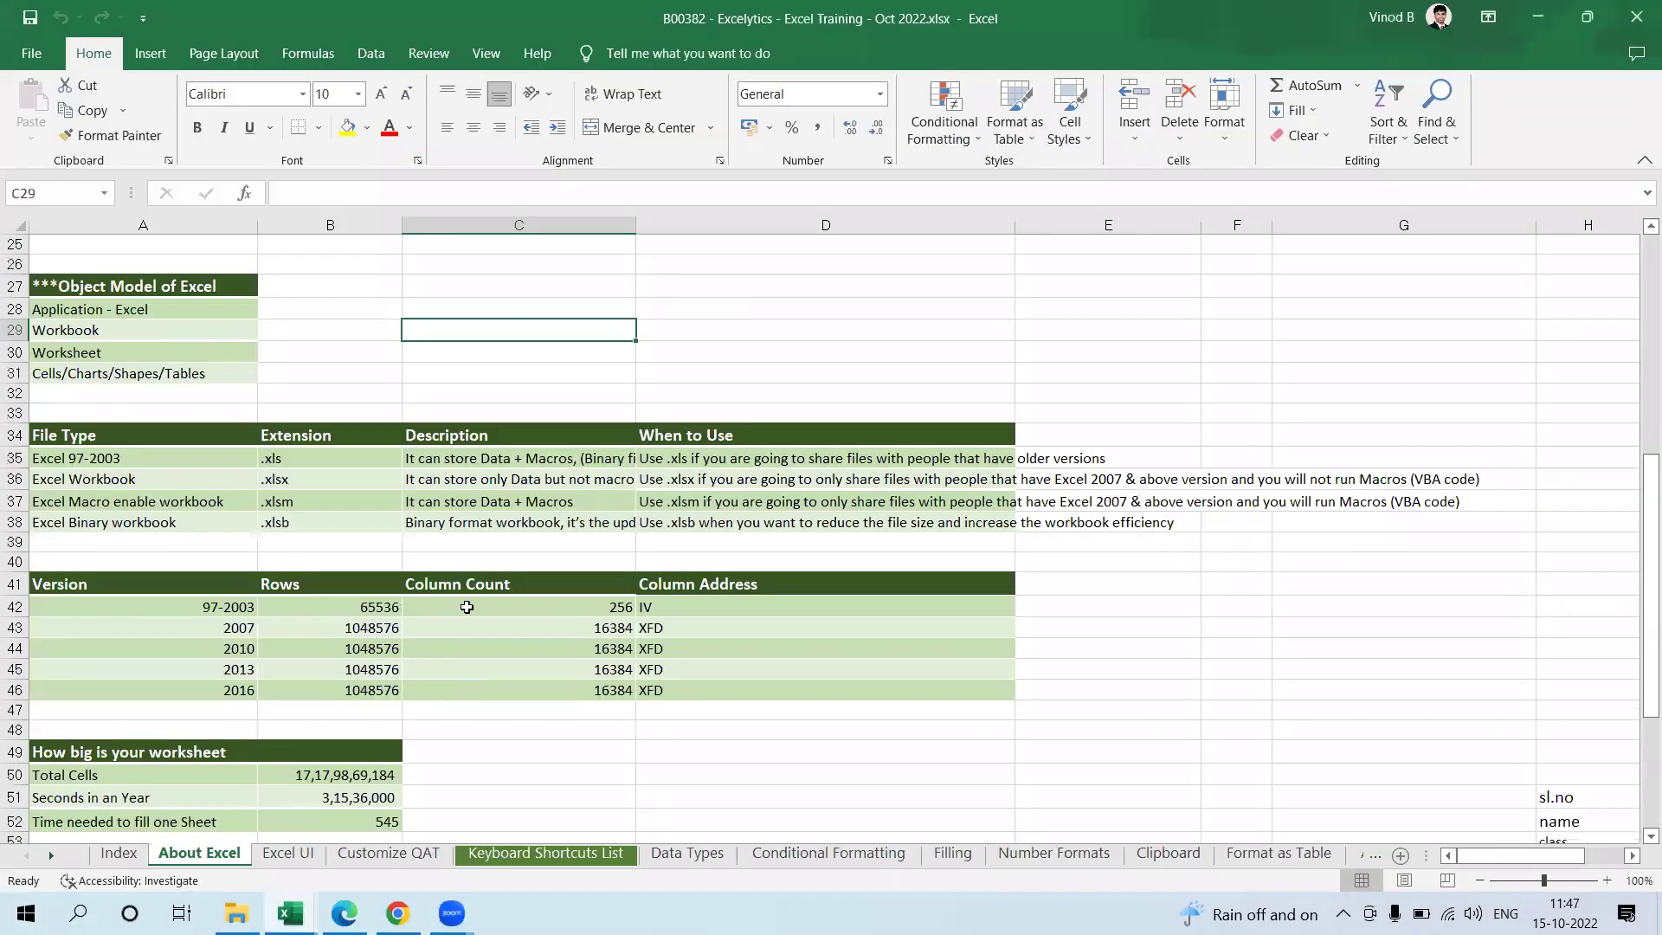
Step: Review the .xls, .xlsx, .xlsm and .xlsb extension entries in cells B35 to B38
click(362, 459)
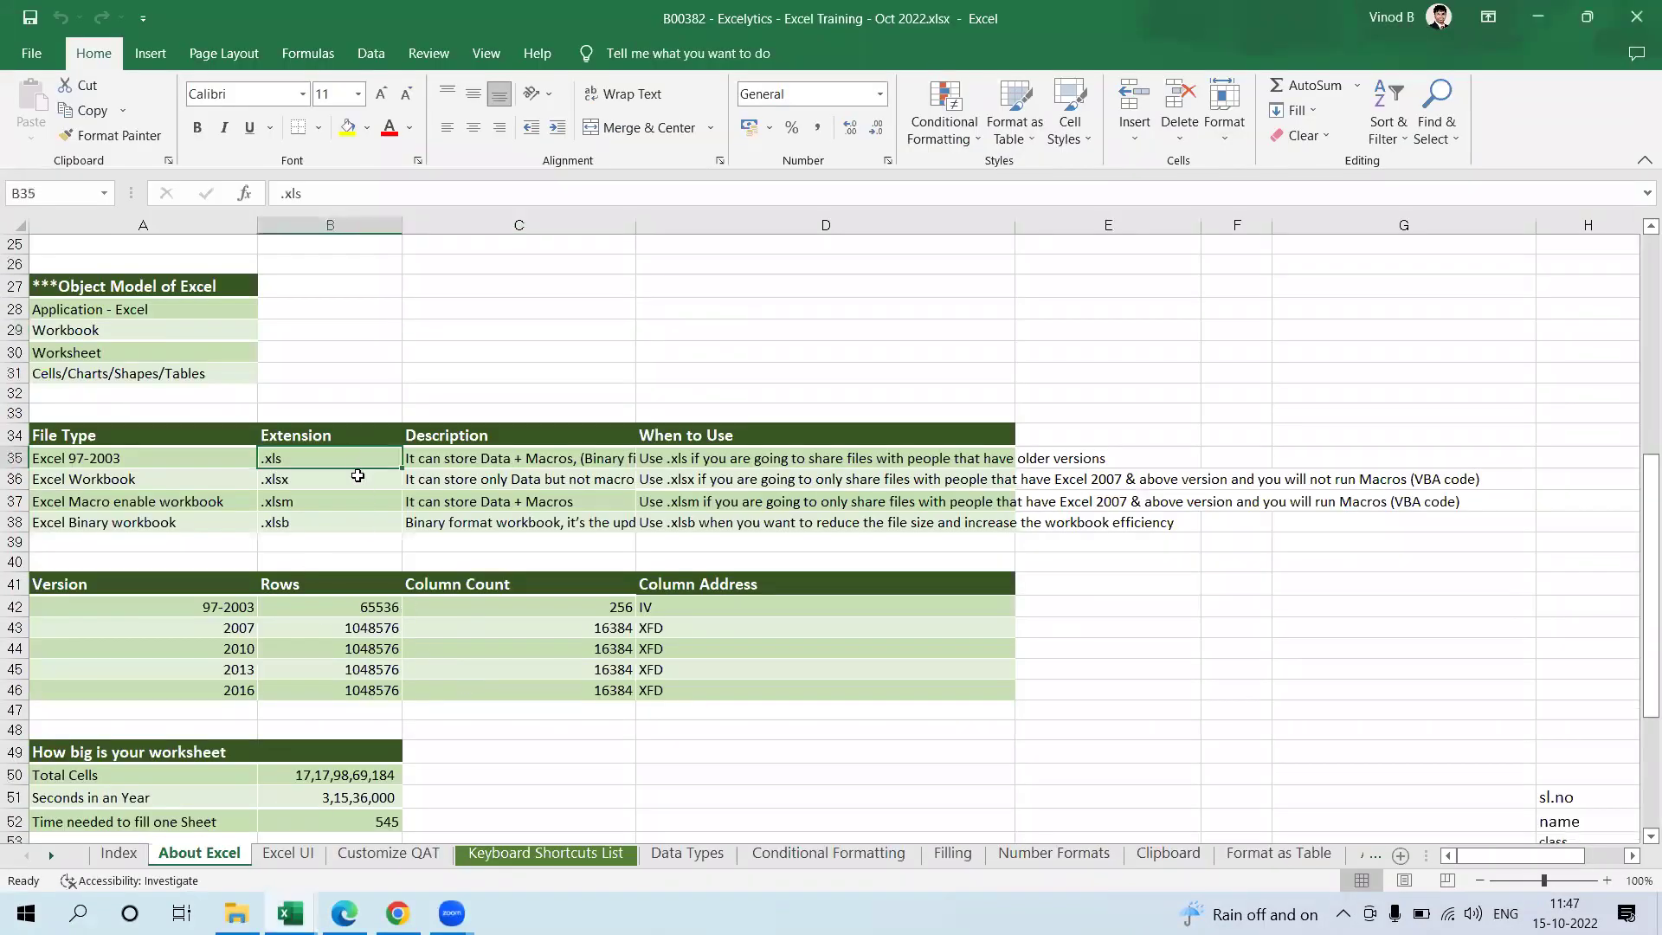
click(325, 499)
click(343, 522)
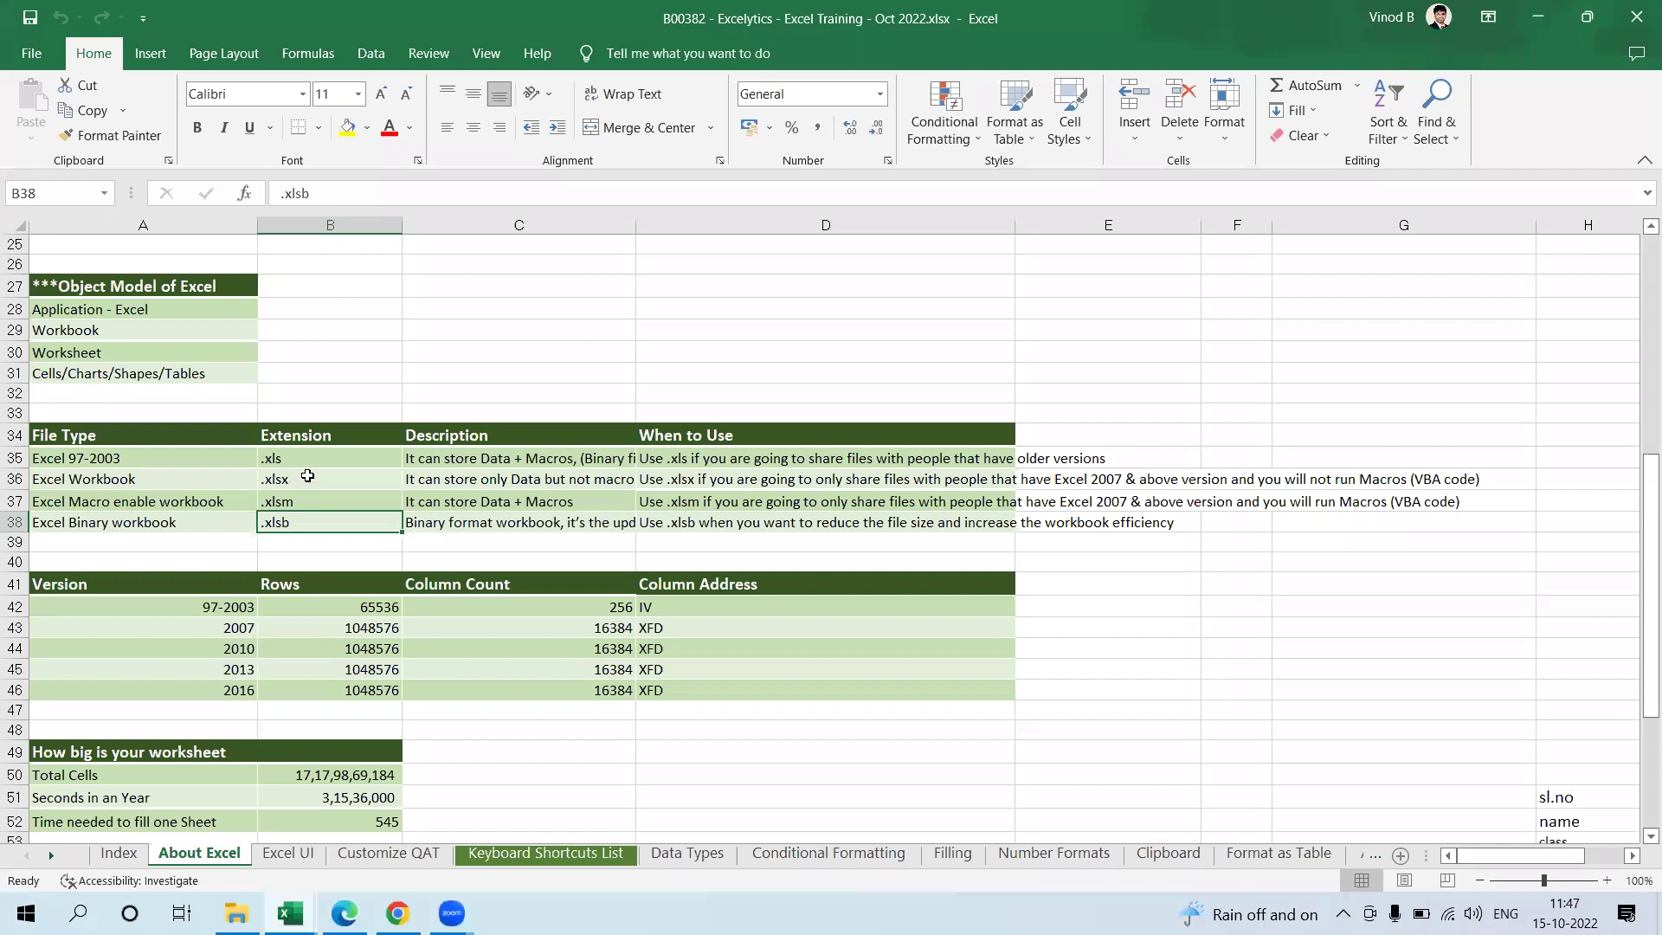
click(320, 457)
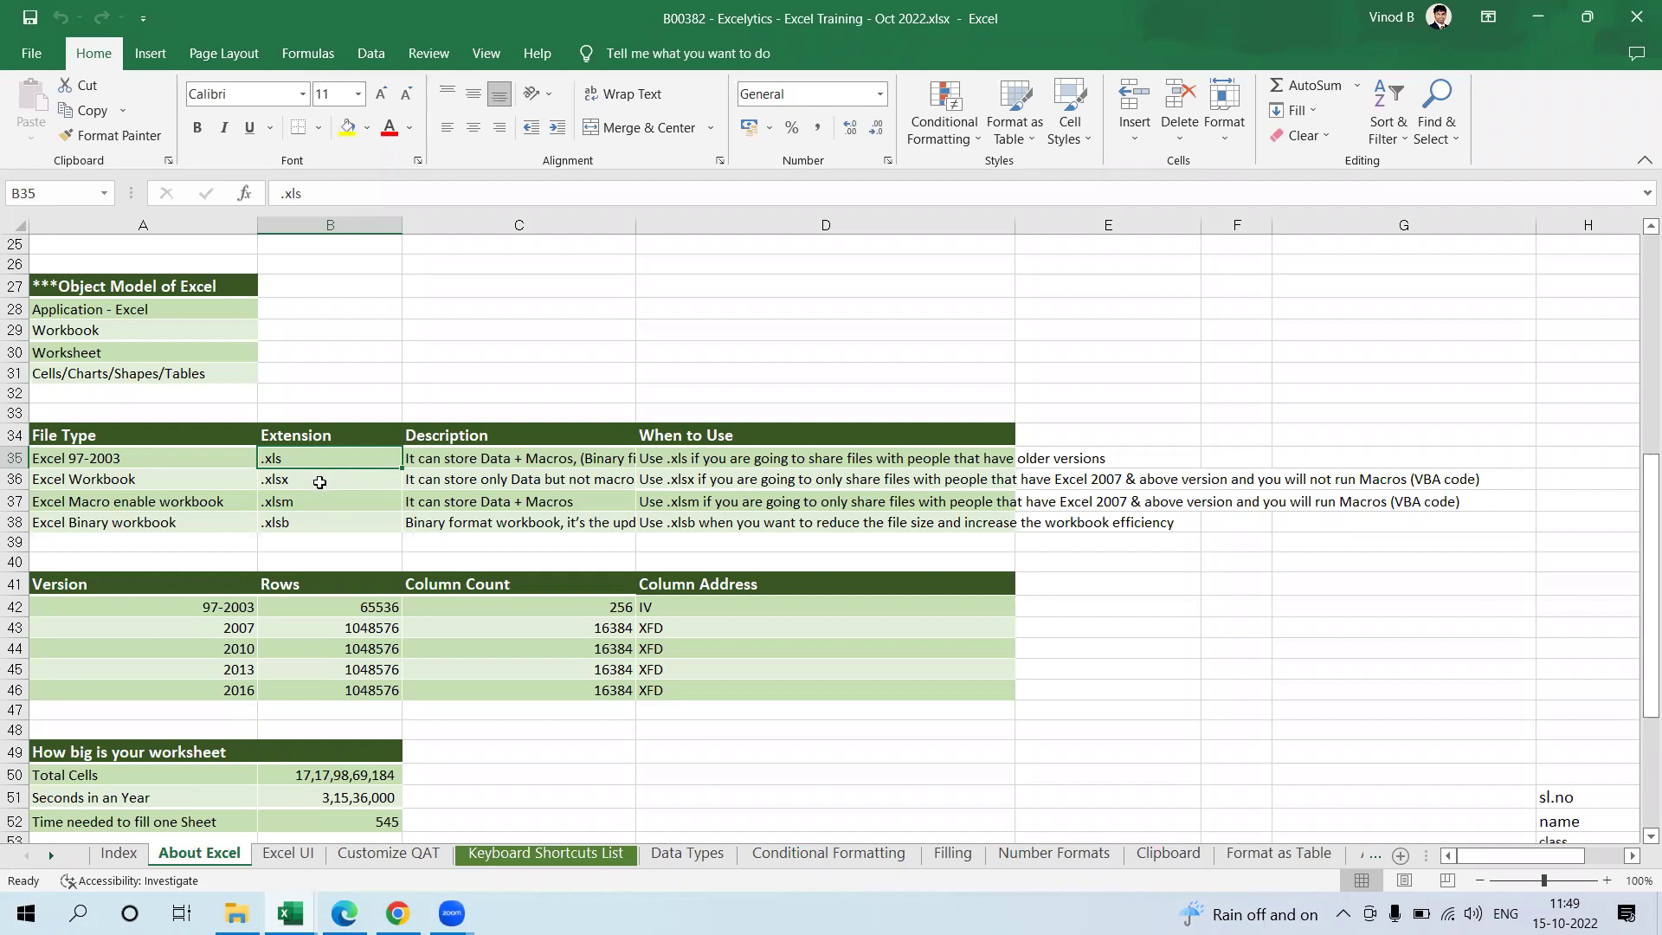
click(320, 480)
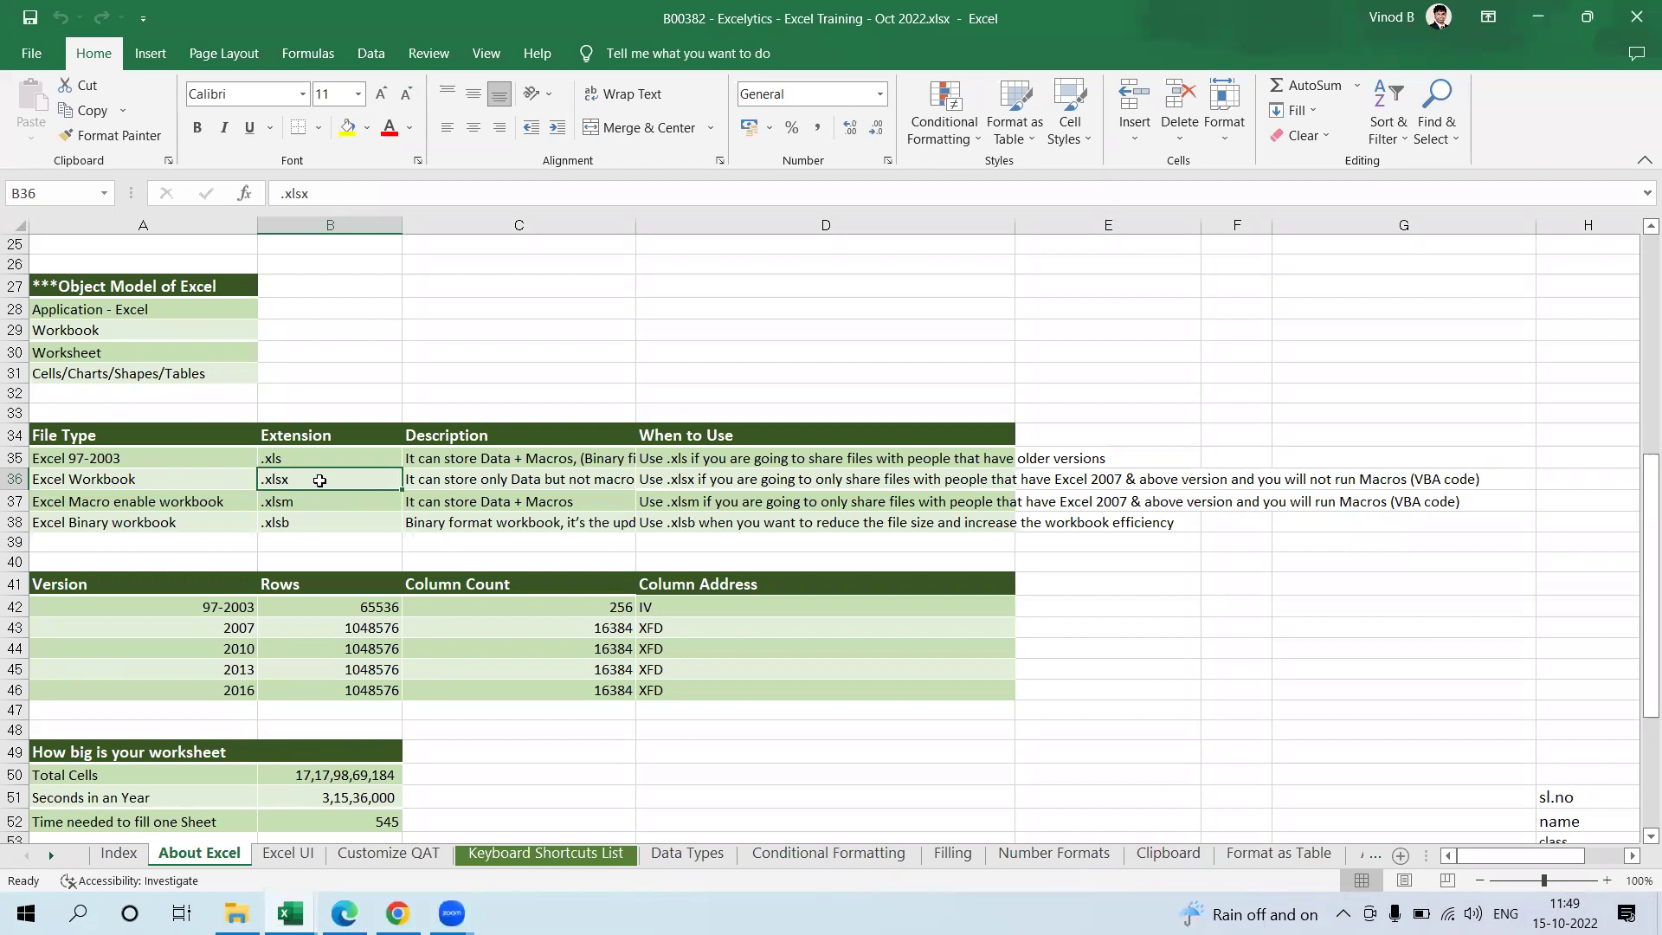
click(236, 914)
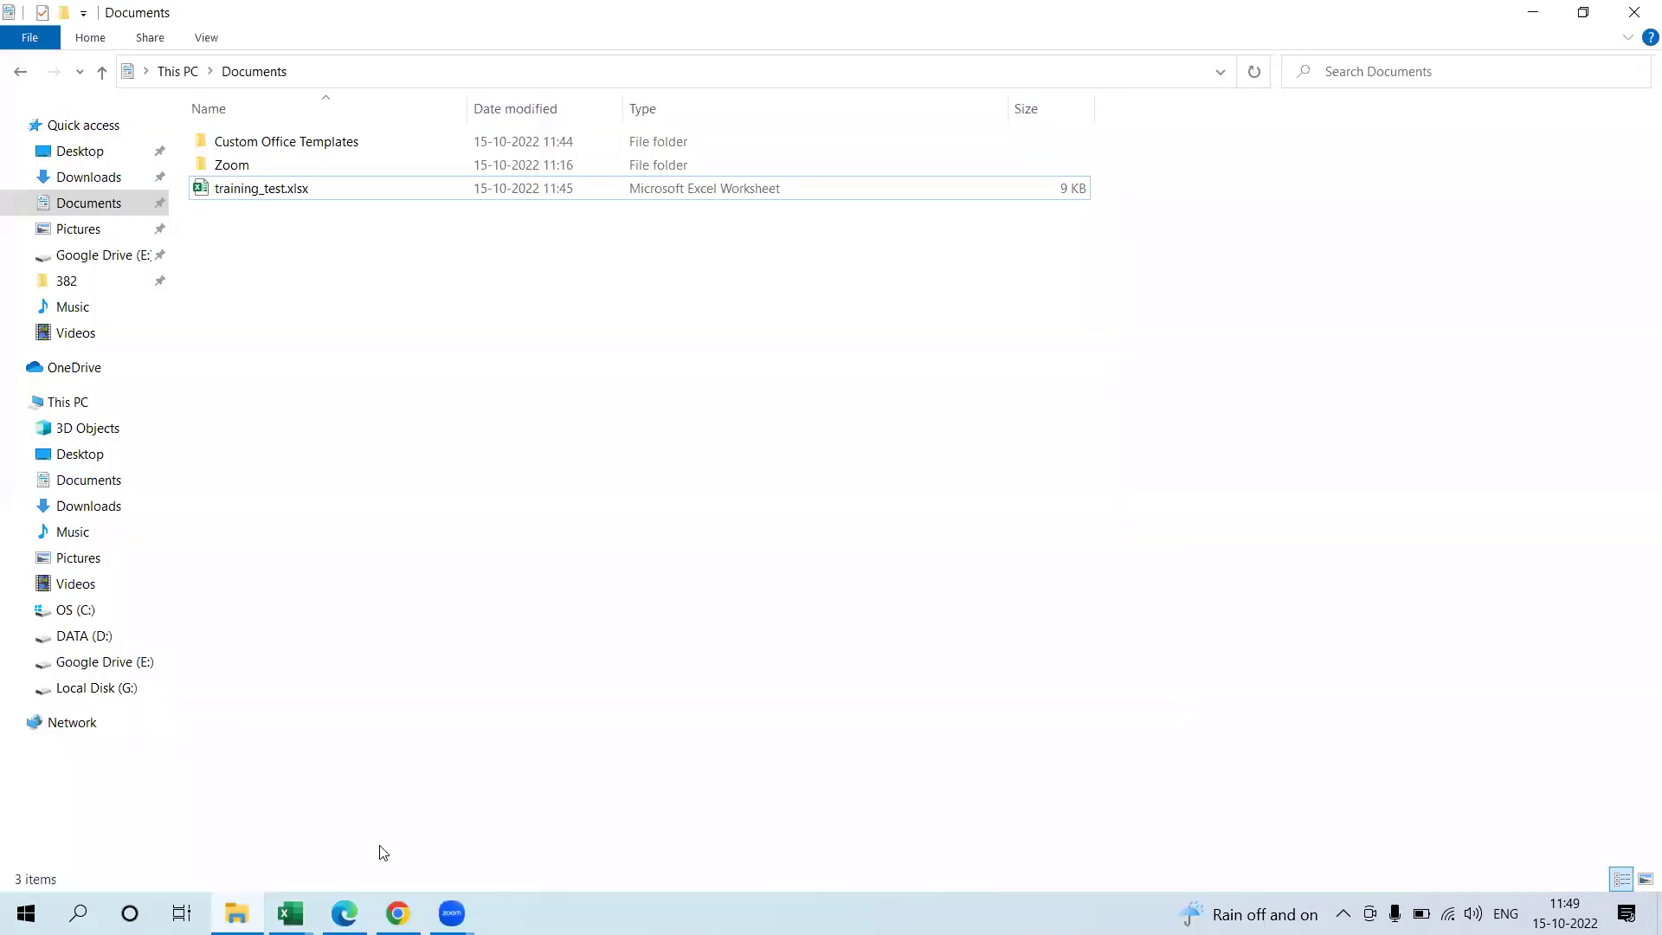
click(331, 188)
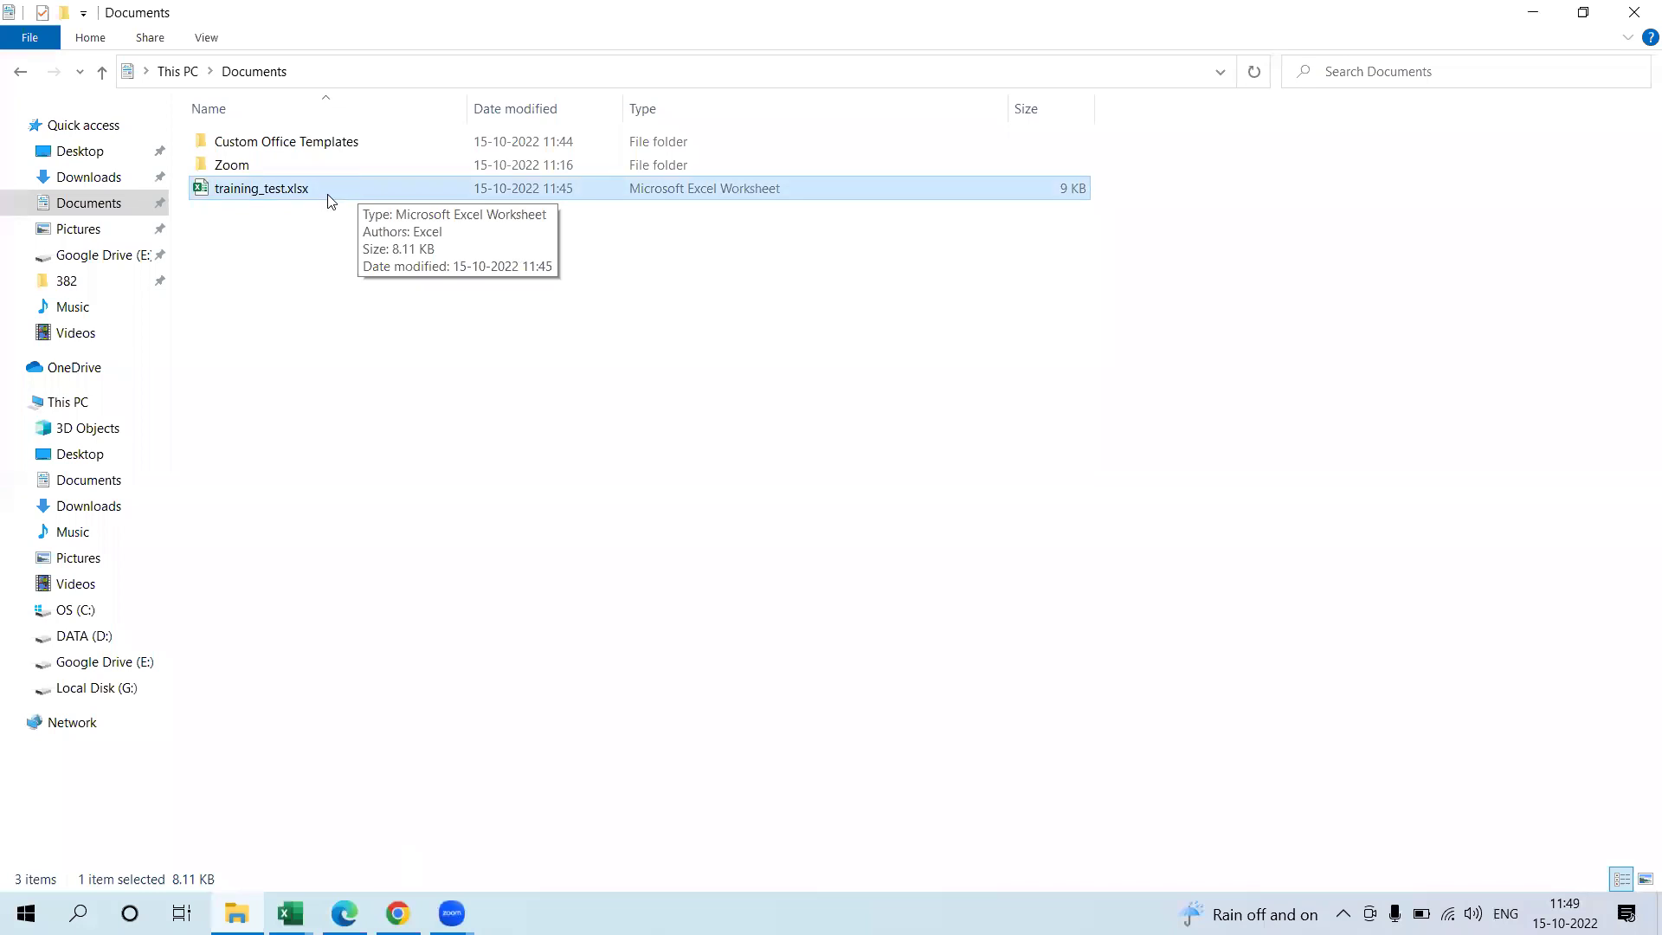
click(388, 325)
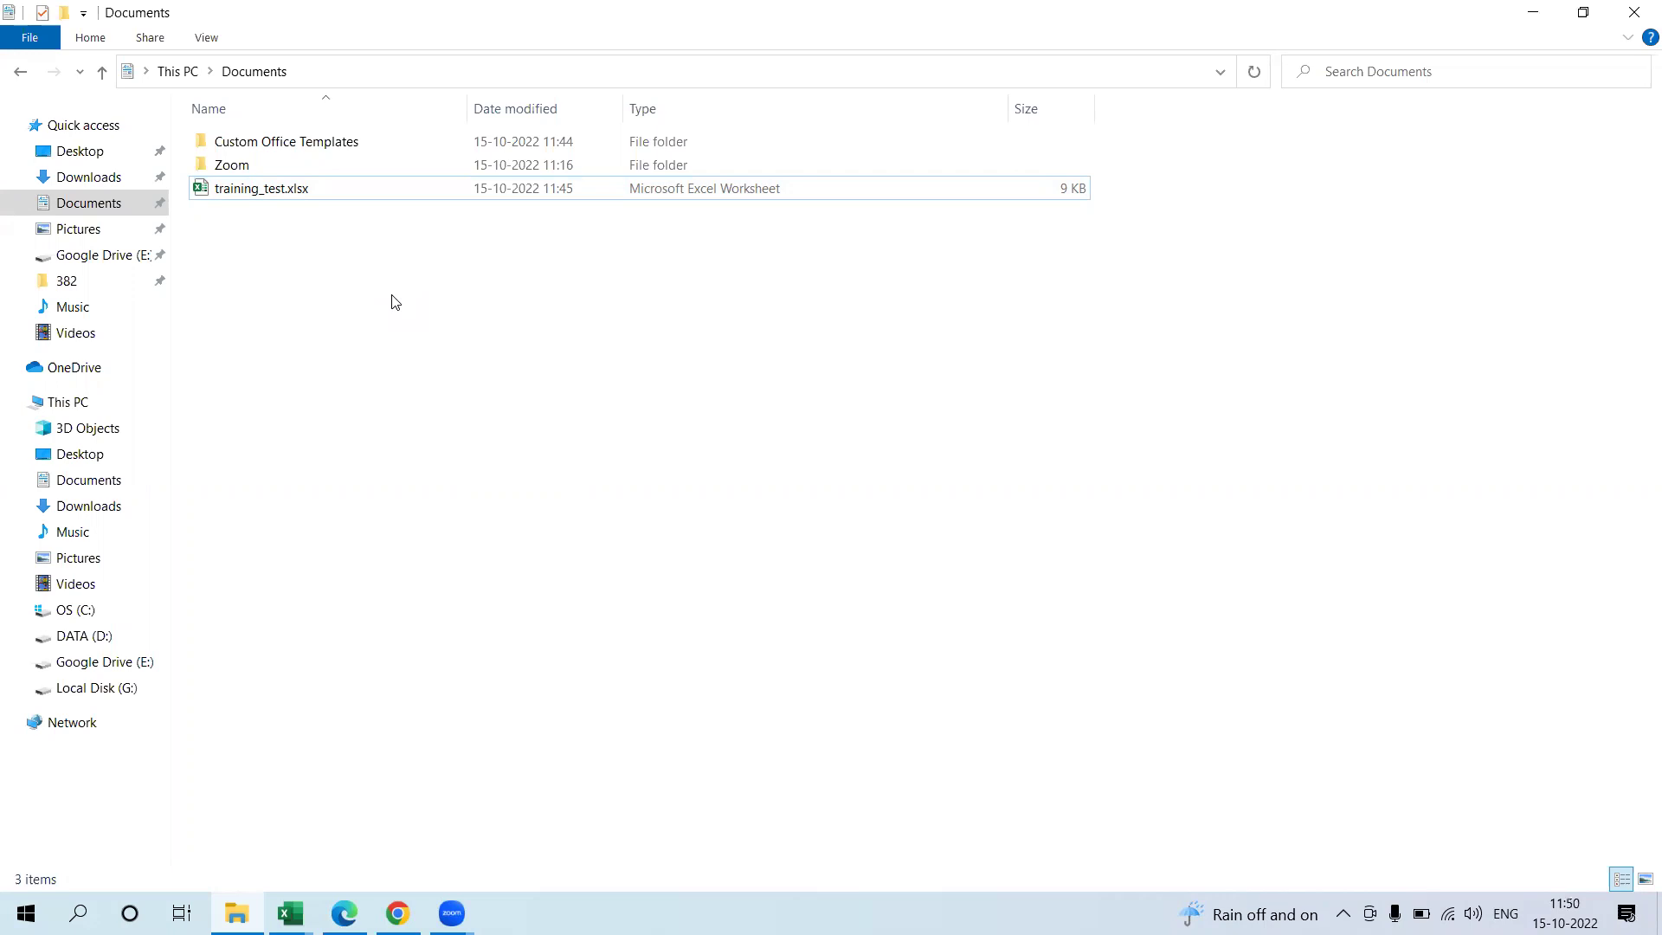
click(336, 190)
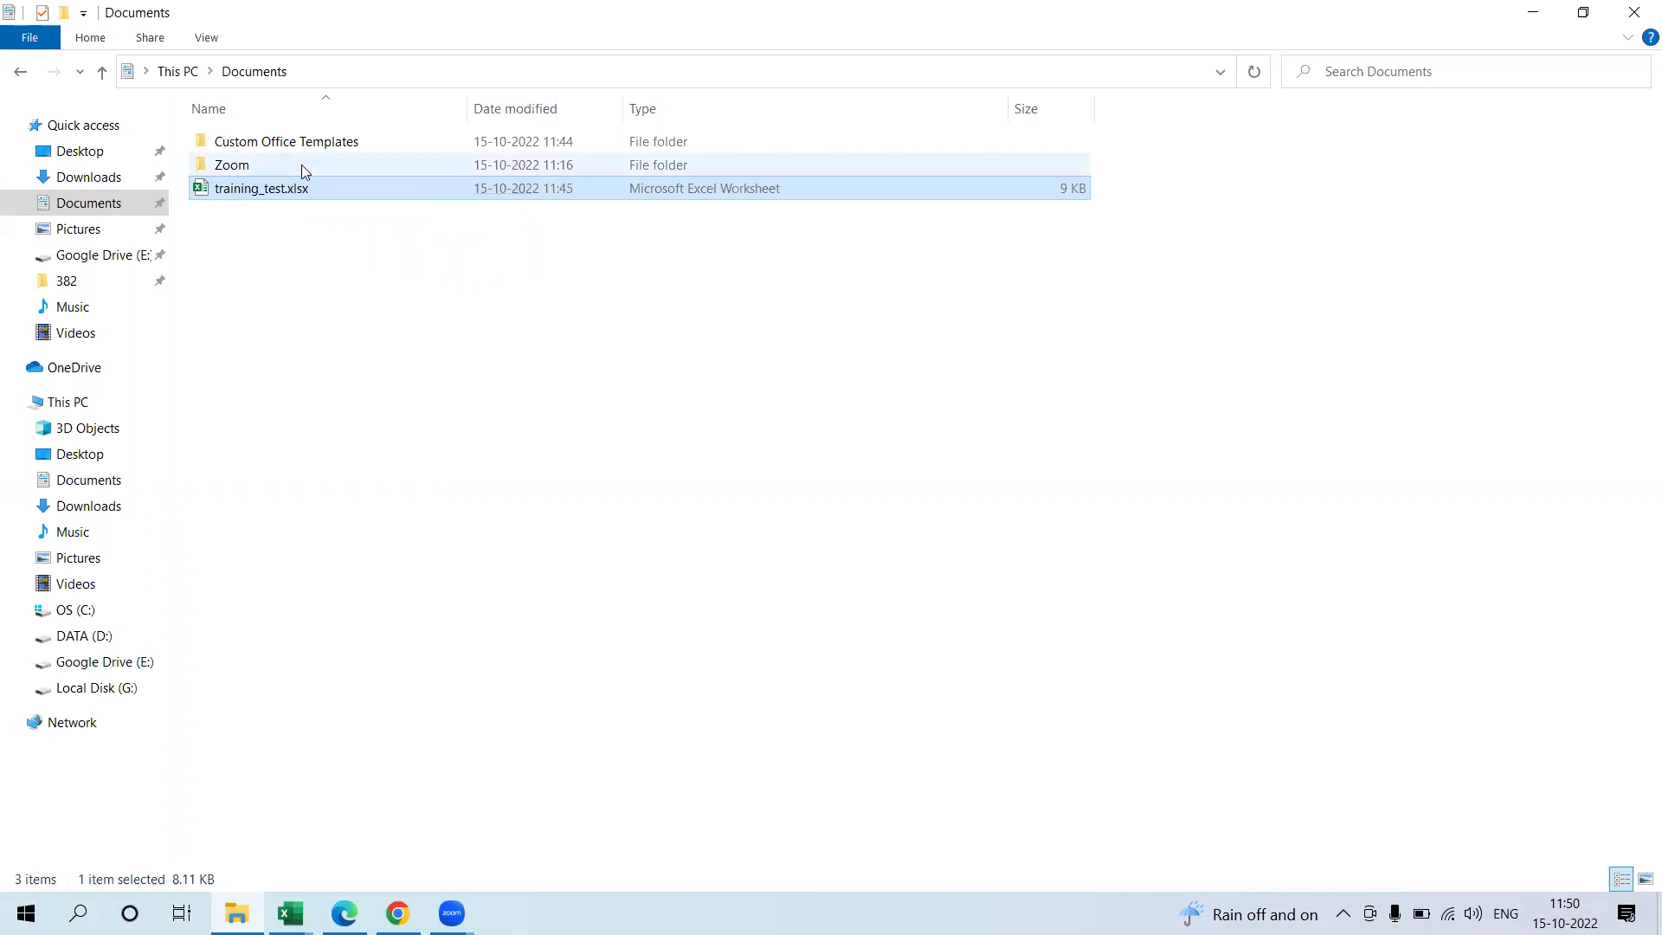
right_click(494, 271)
click(660, 363)
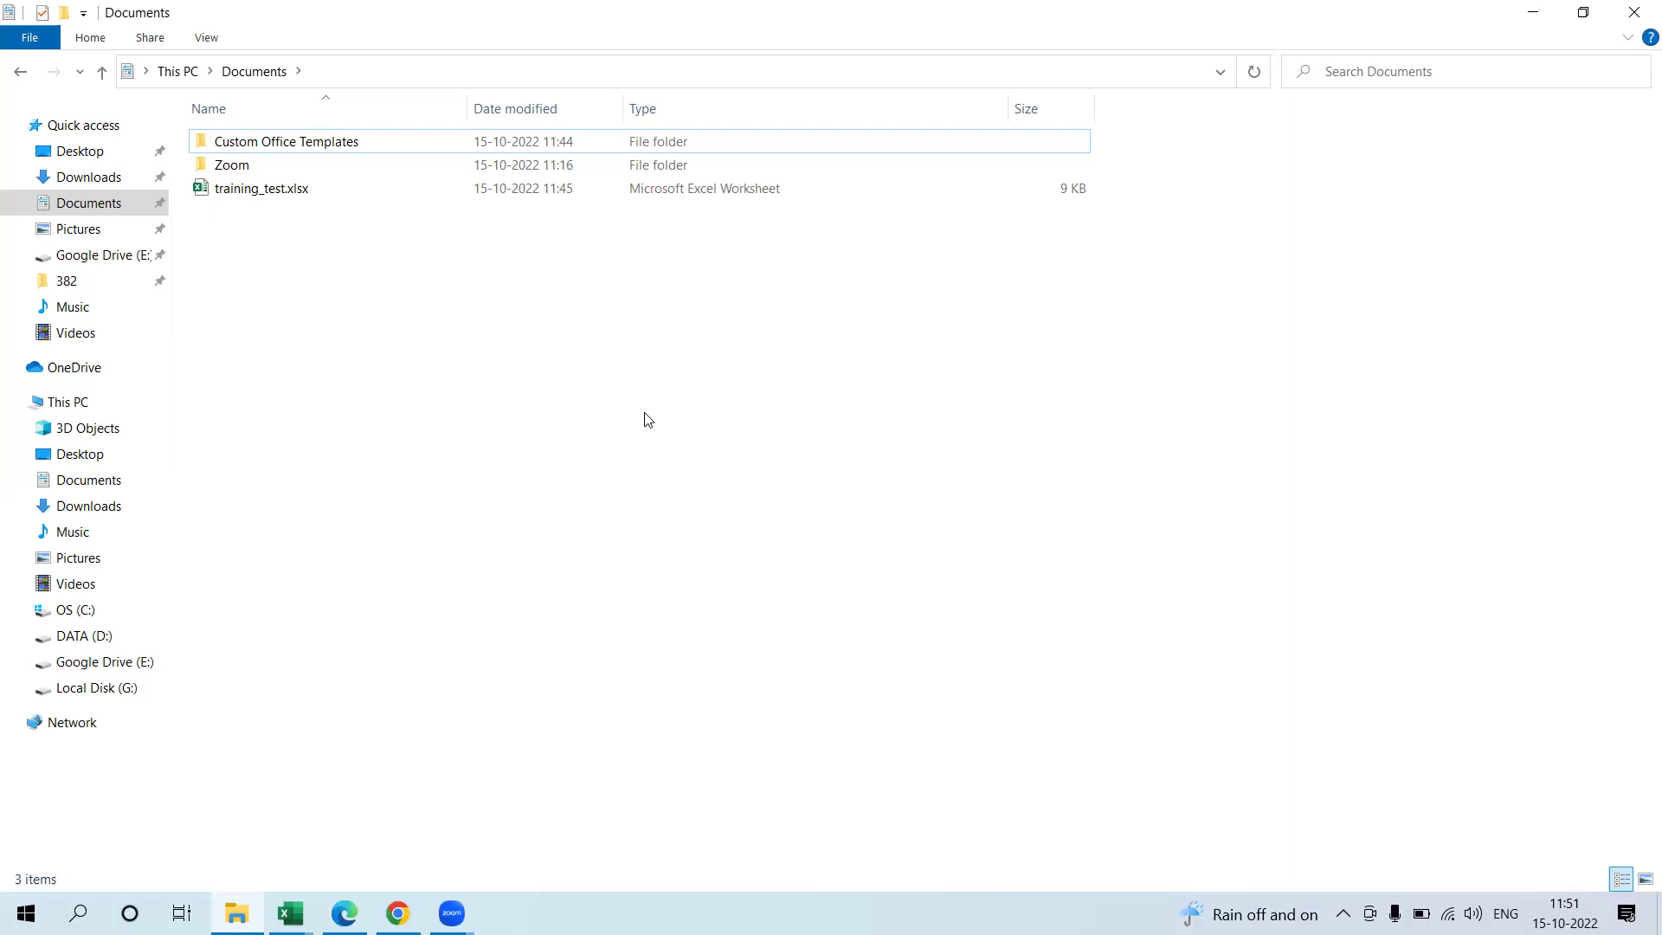
click(291, 912)
click(332, 817)
scroll(401, 547, down, 1)
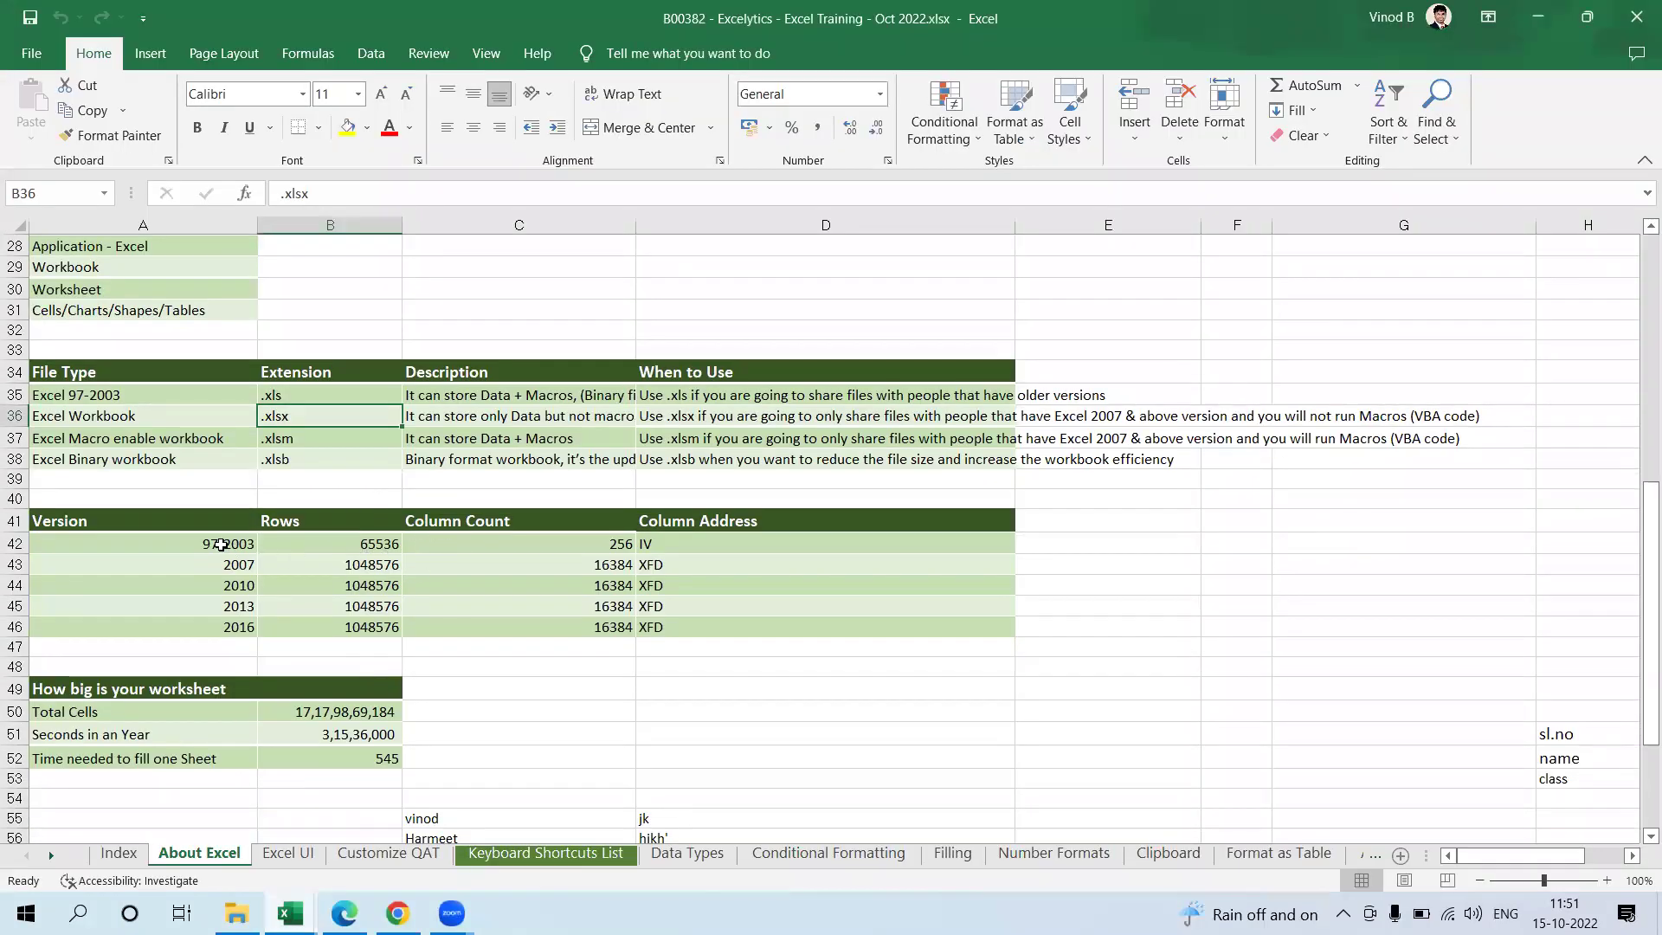
click(222, 544)
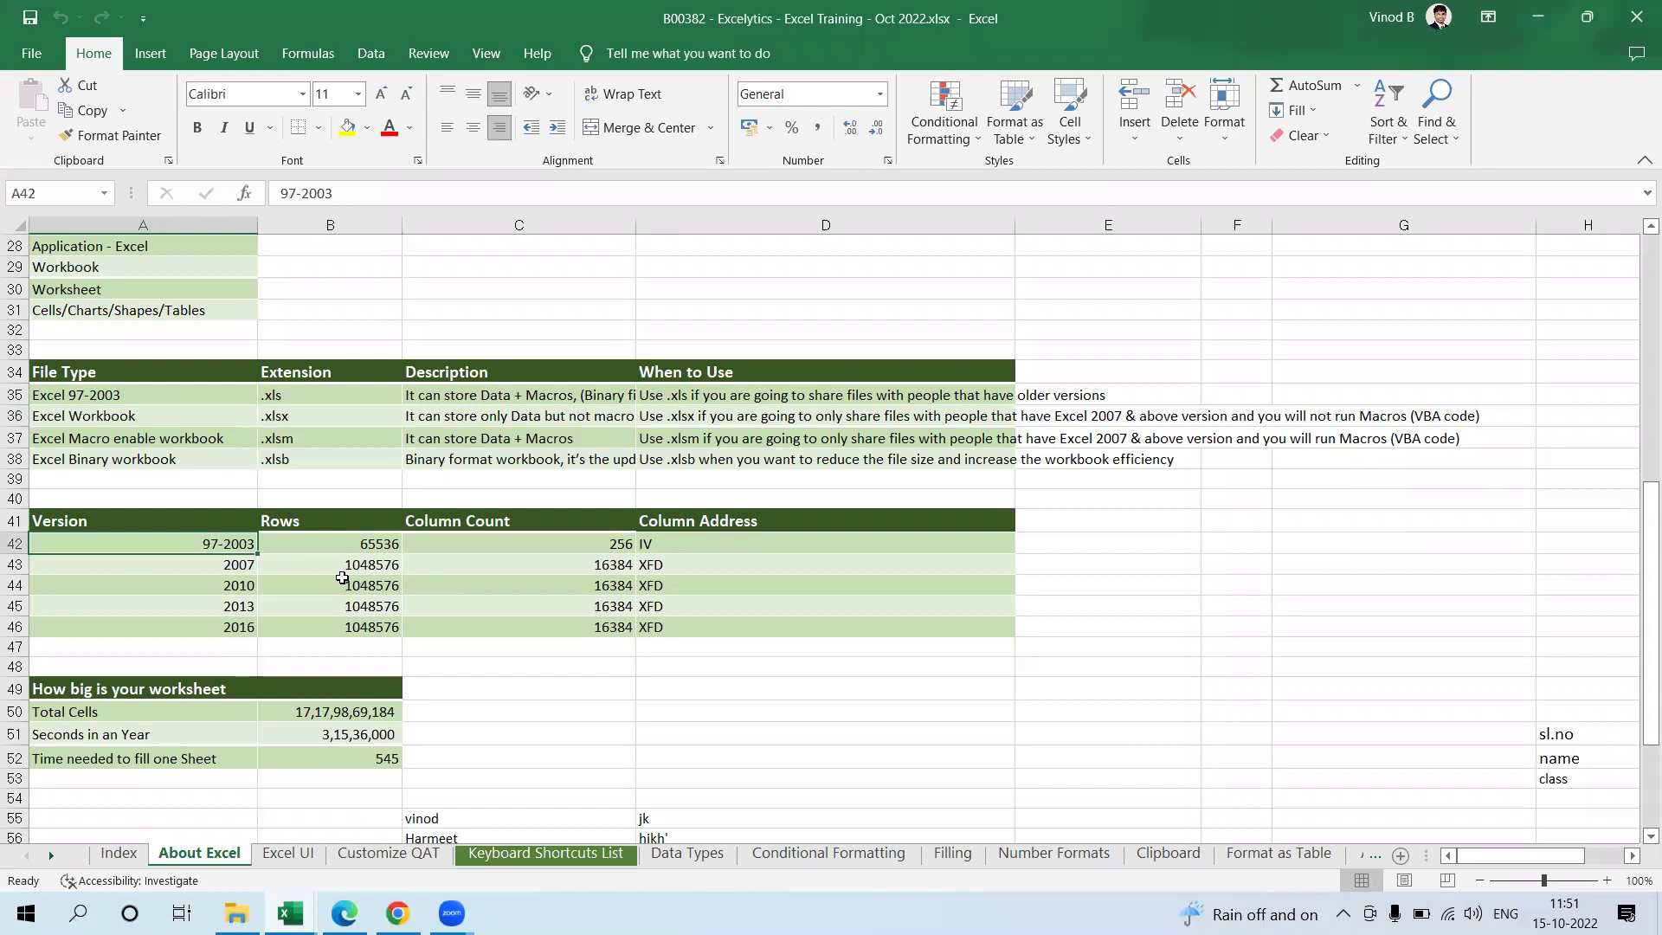
click(365, 551)
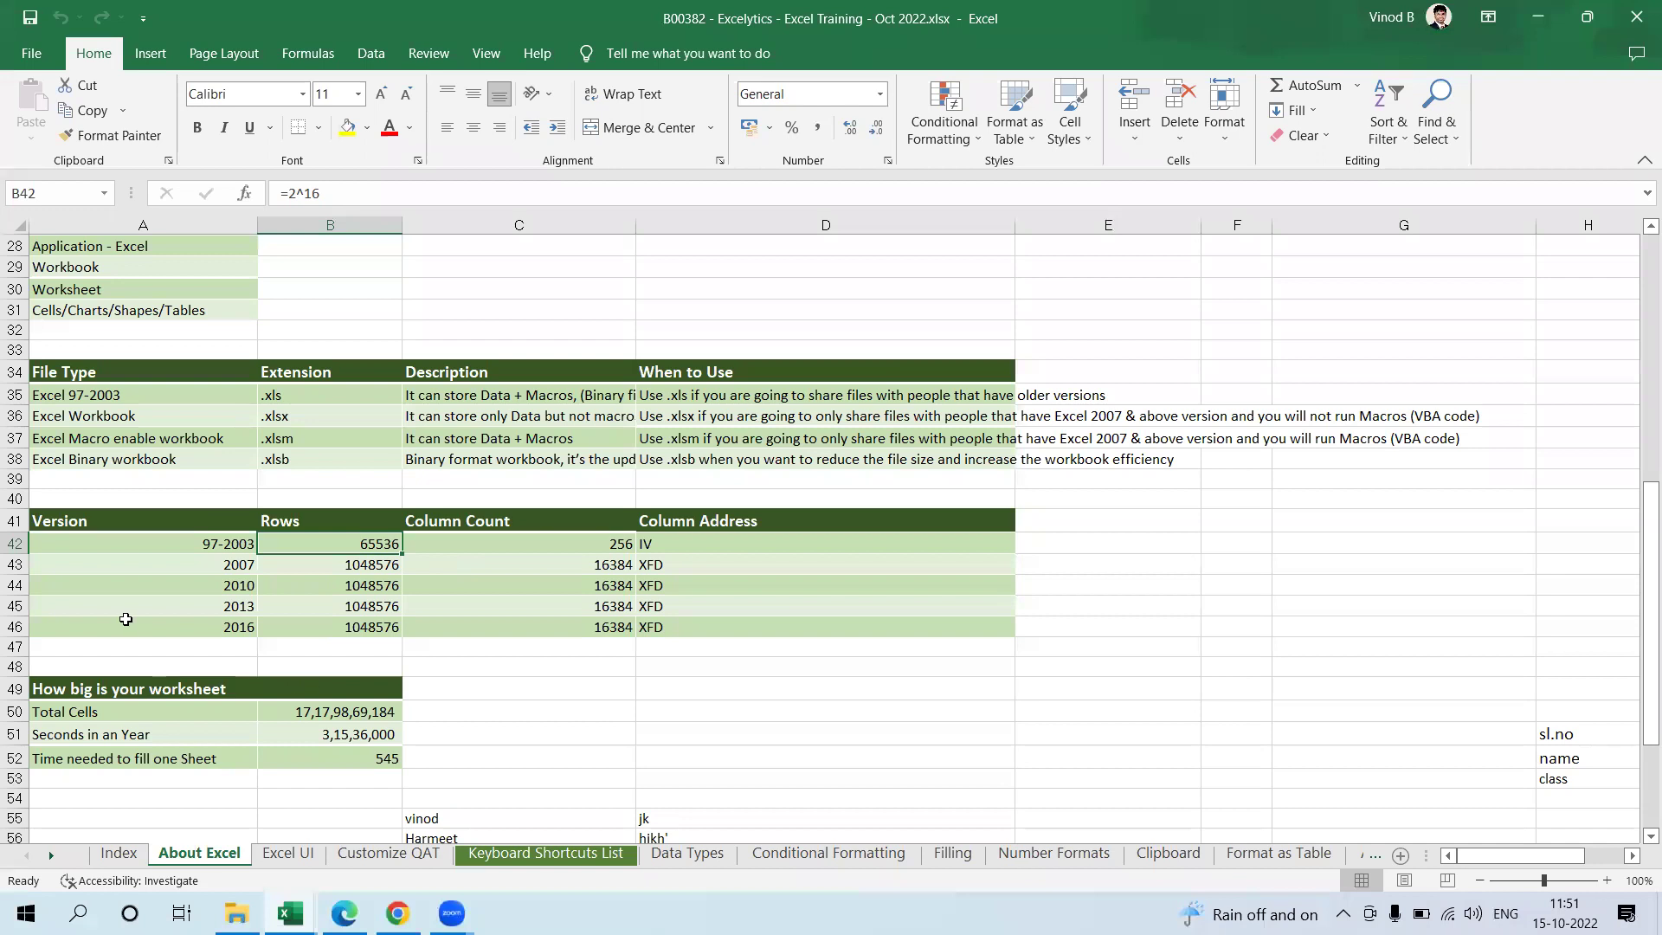
scroll(126, 619, down, 3)
click(86, 645)
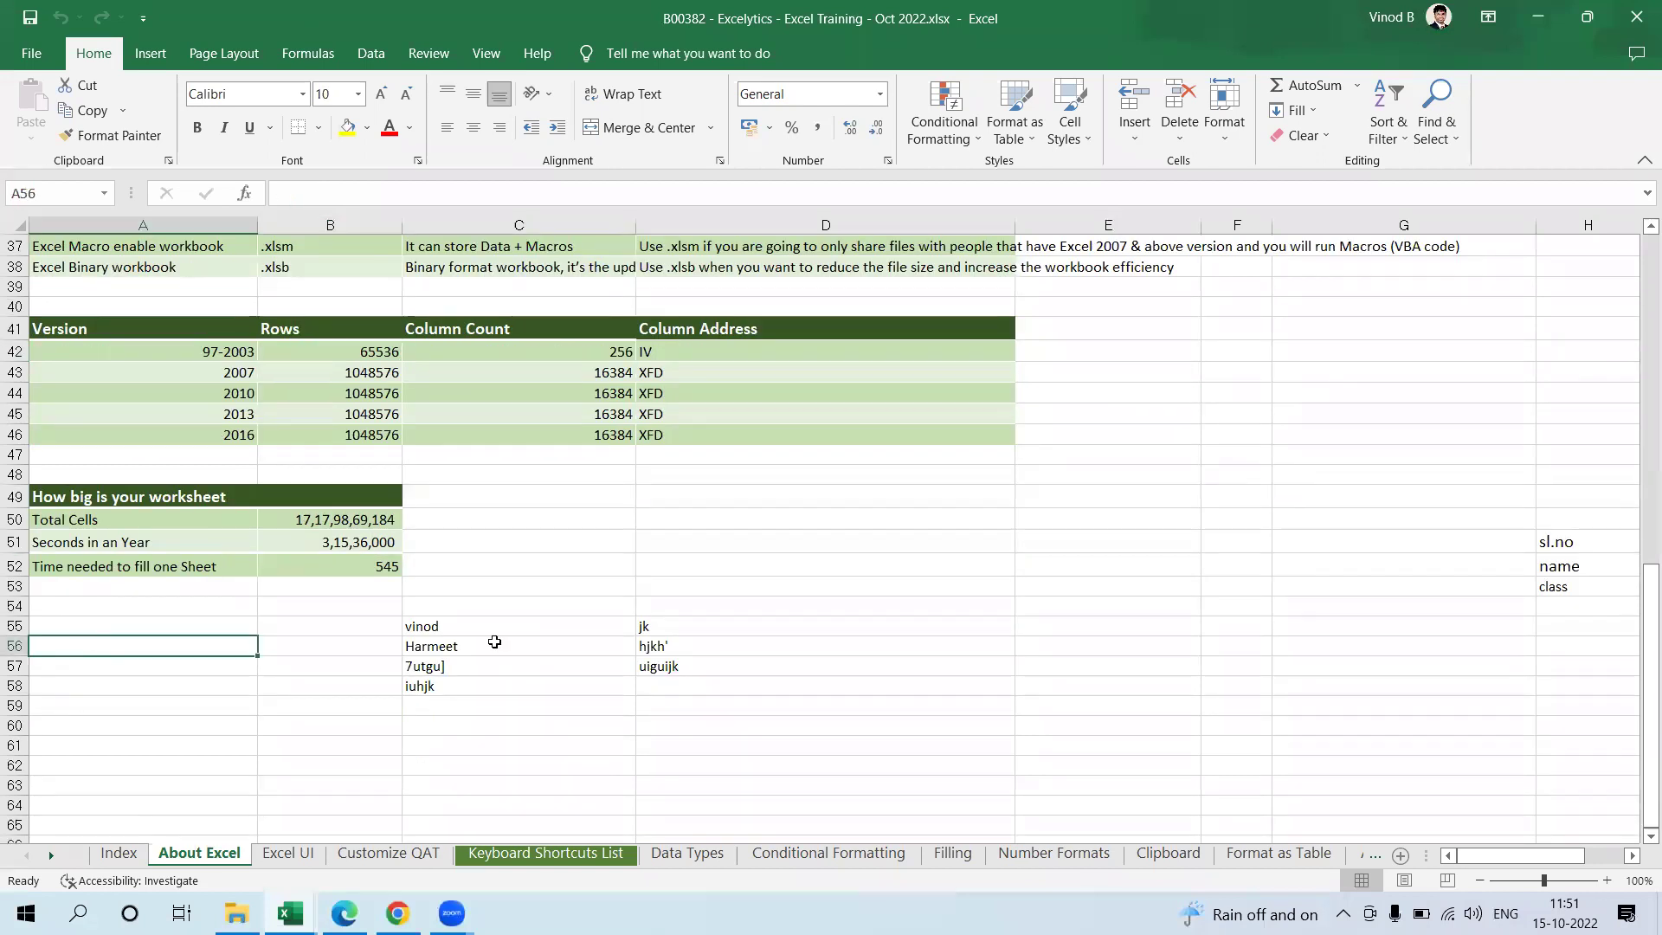
key(ctrl+Down)
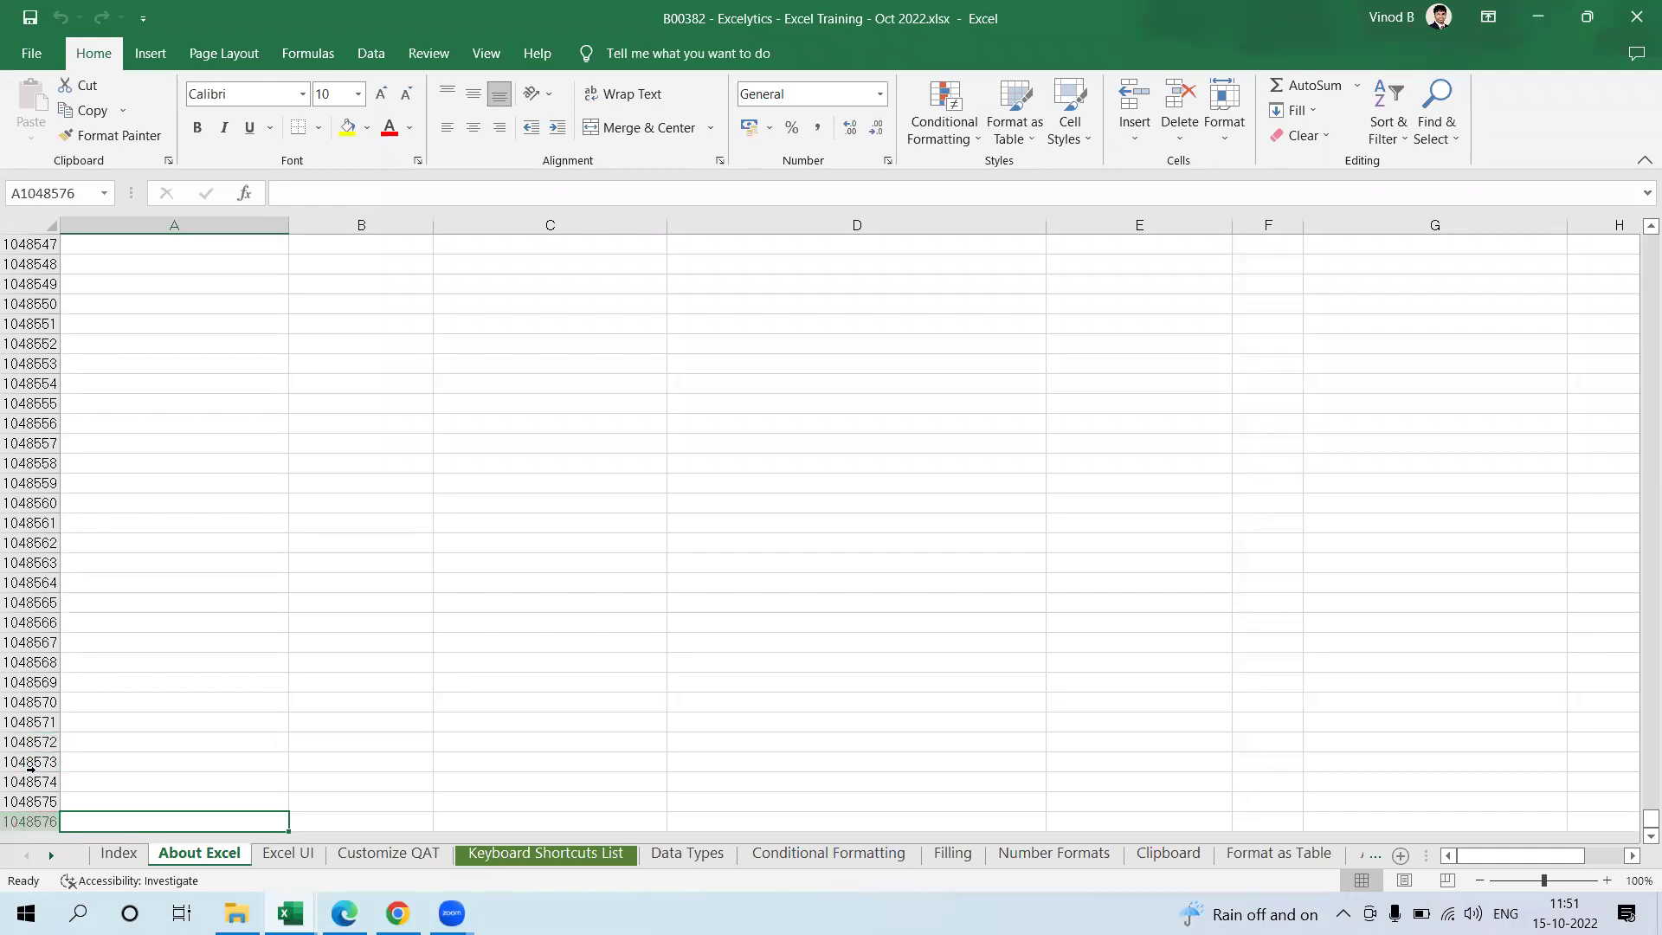
scroll(26, 814, up, 5)
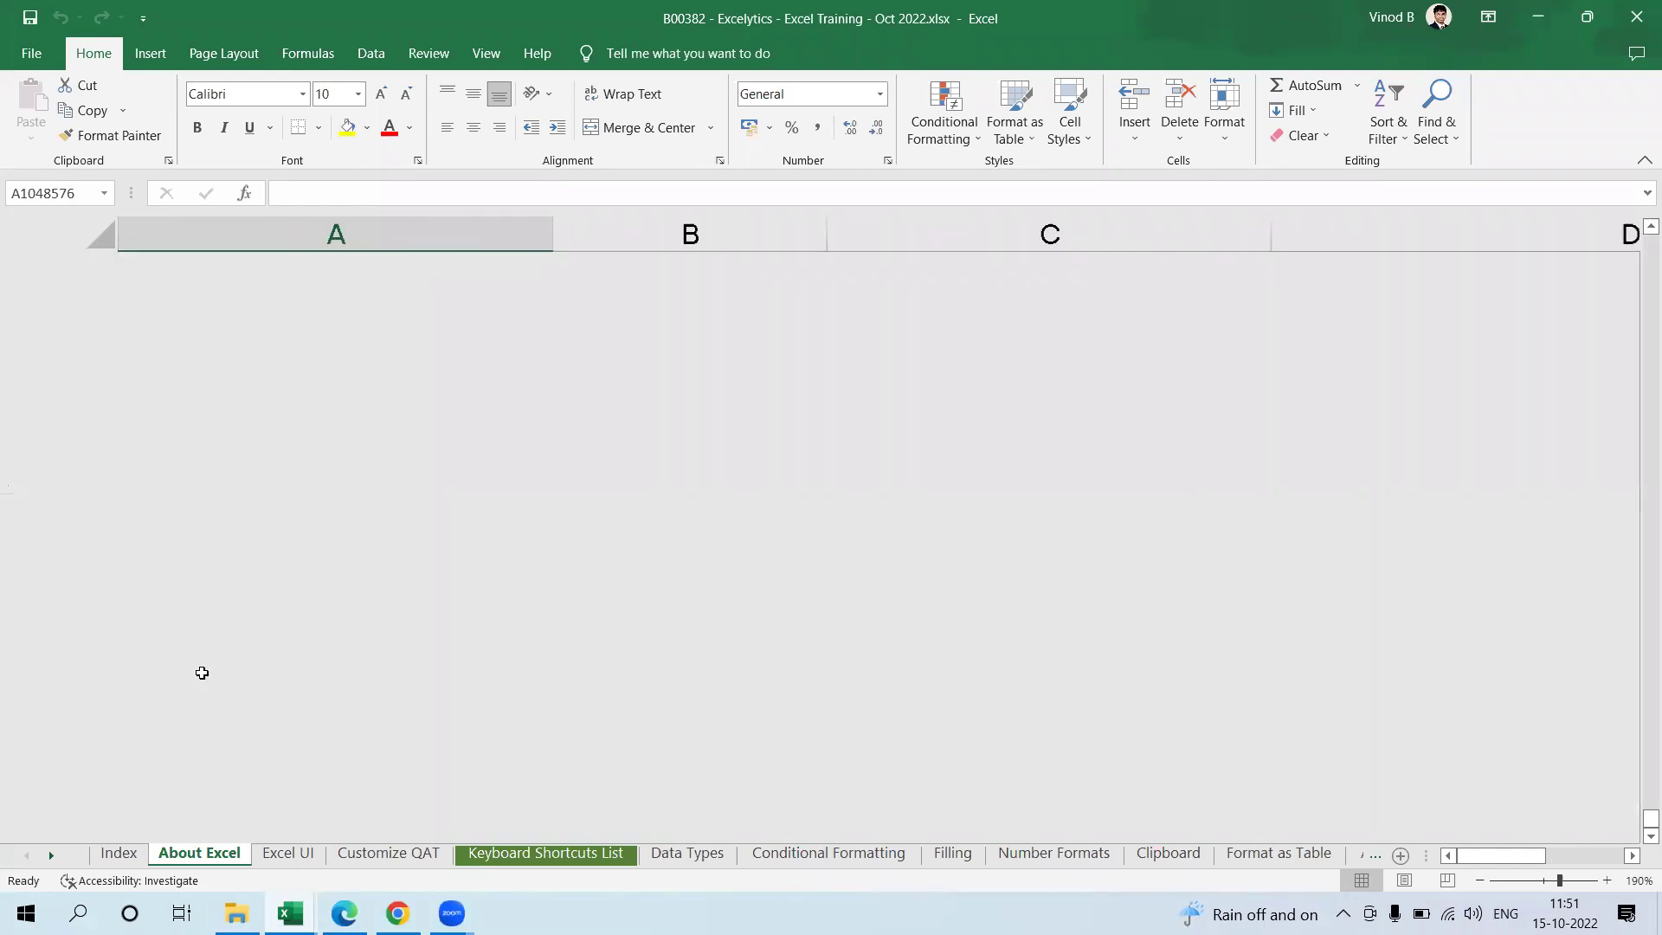
scroll(200, 672, up, 1)
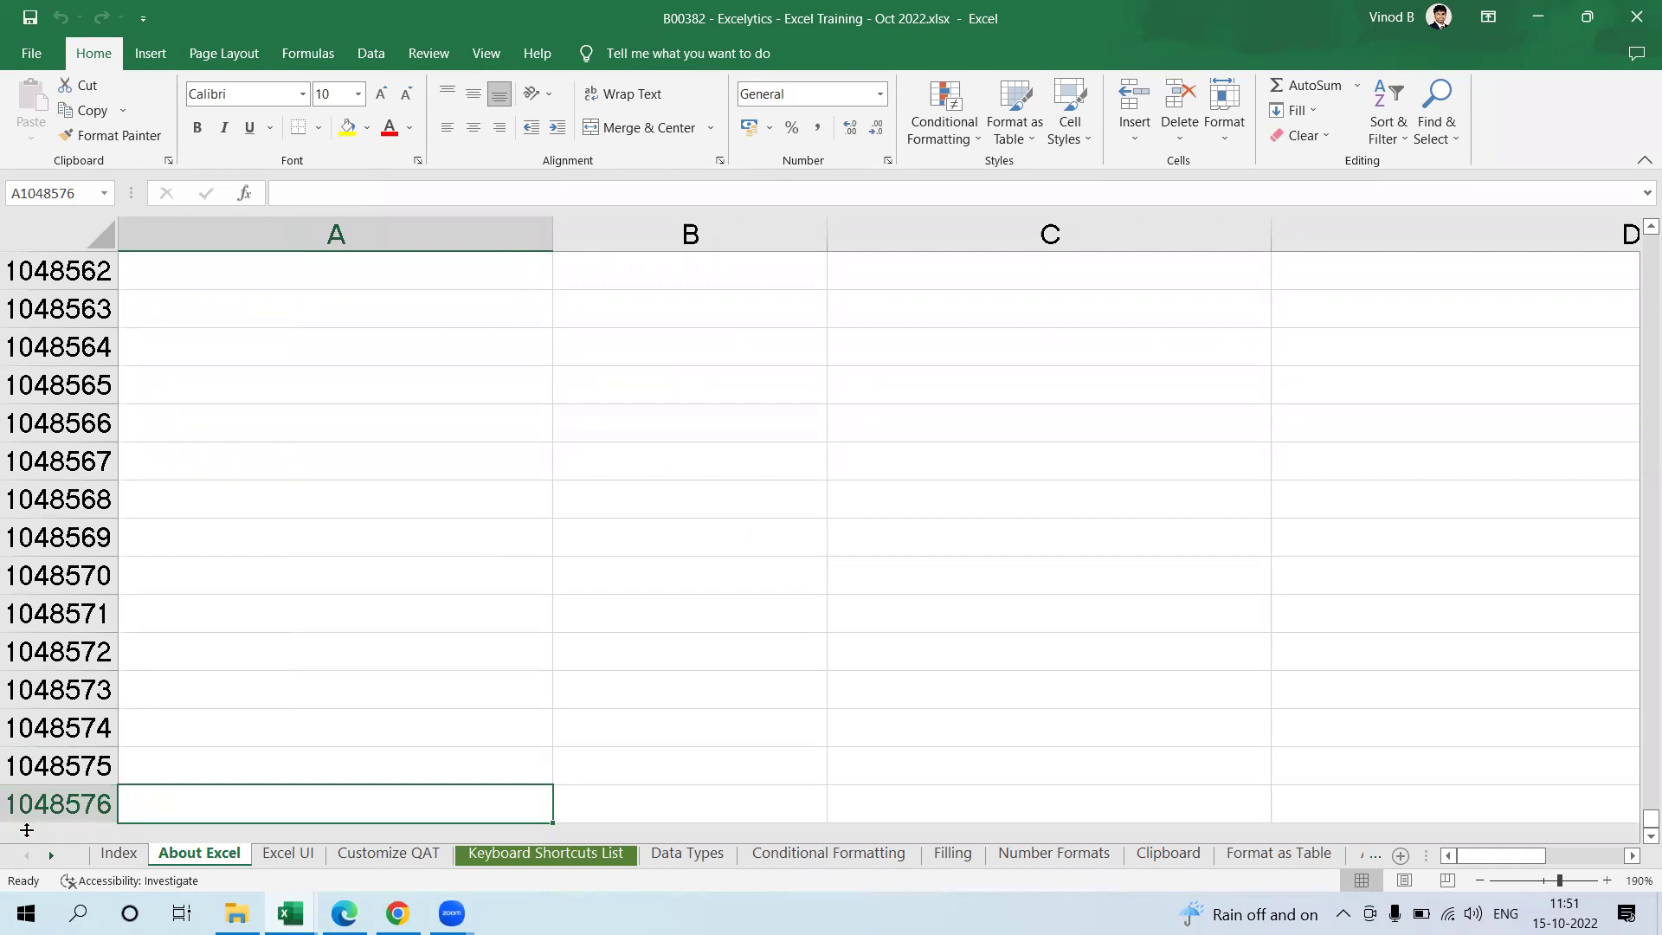
drag(1651, 819, 1618, 214)
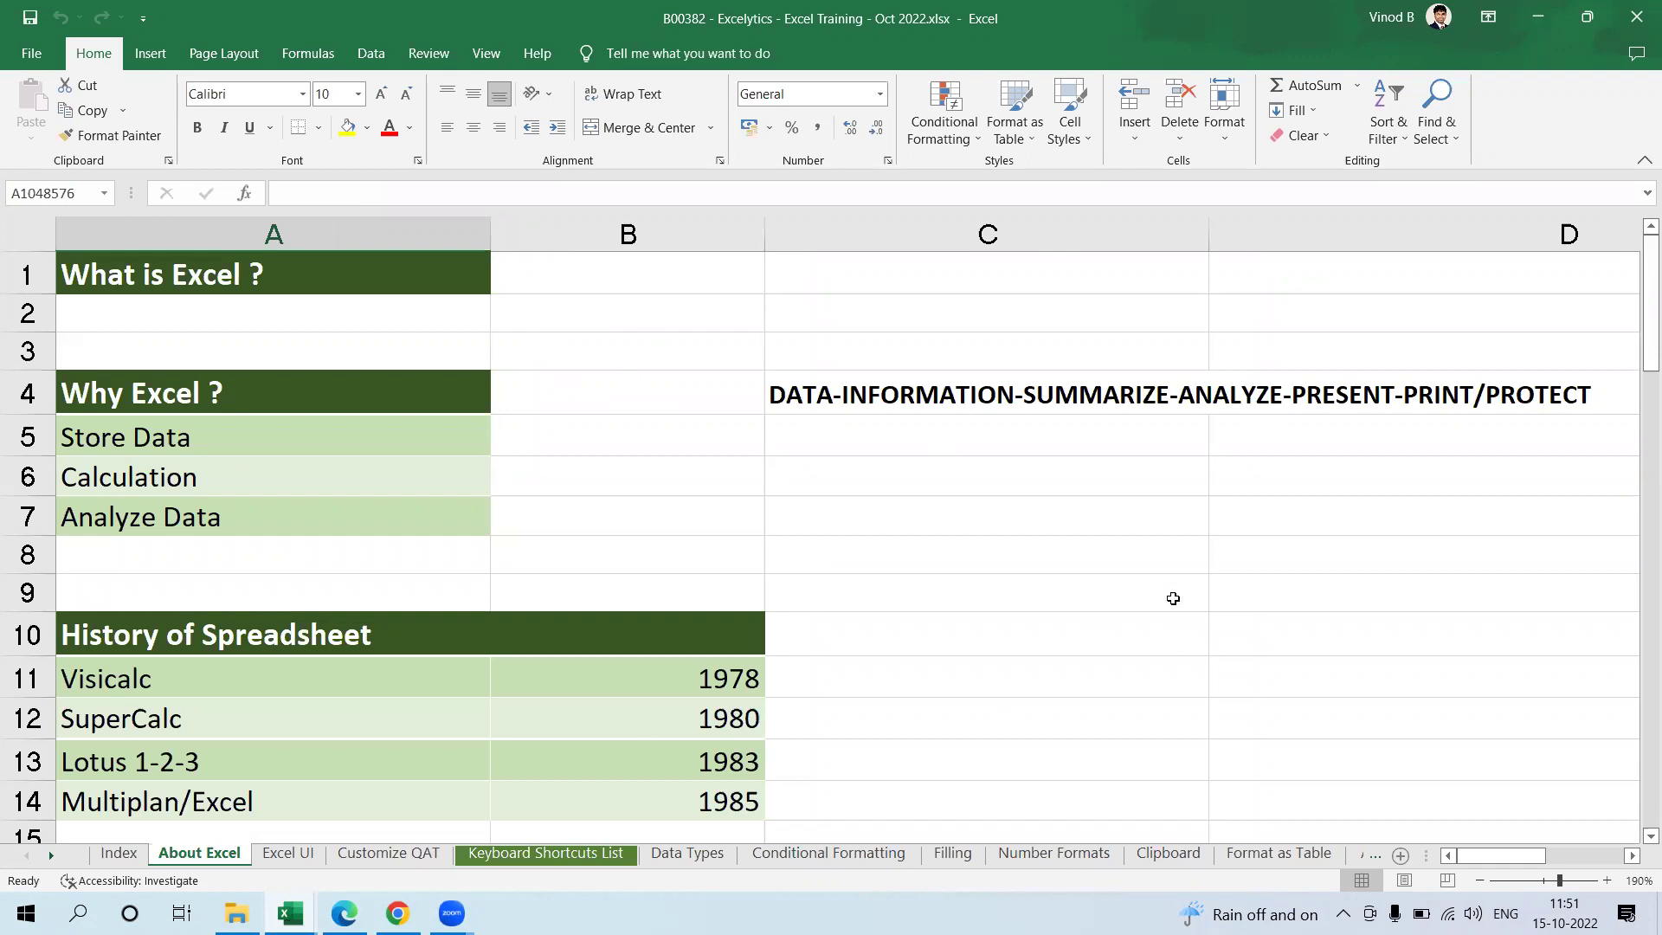
drag(1642, 316, 1640, 837)
click(247, 686)
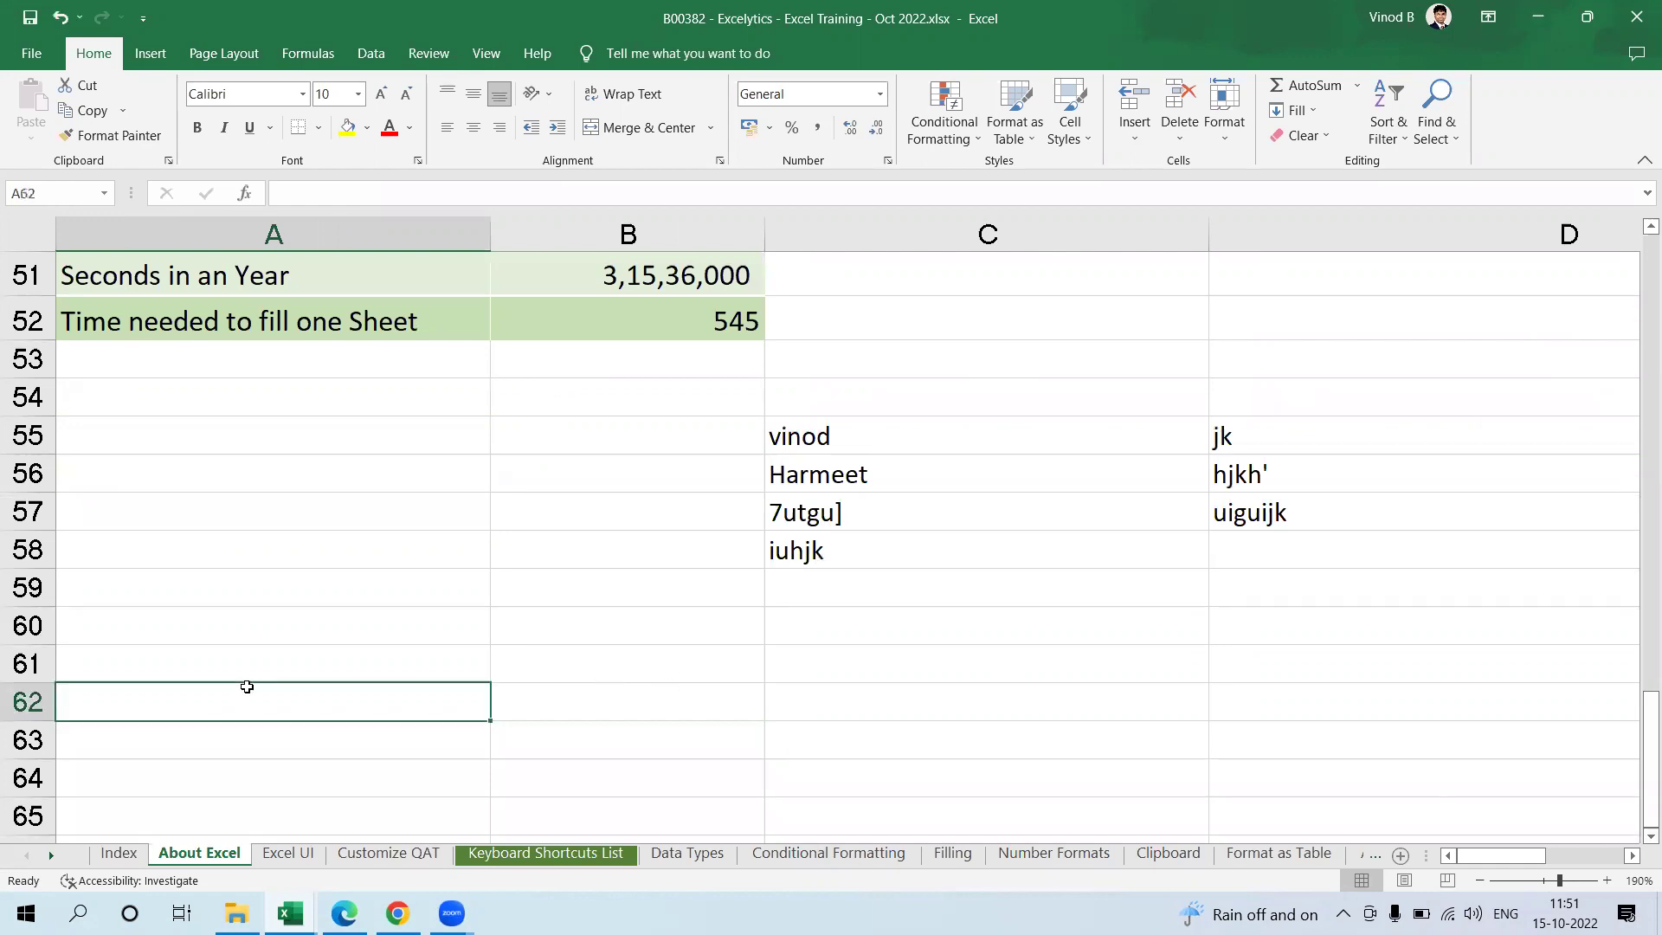
key(ctrl+Down)
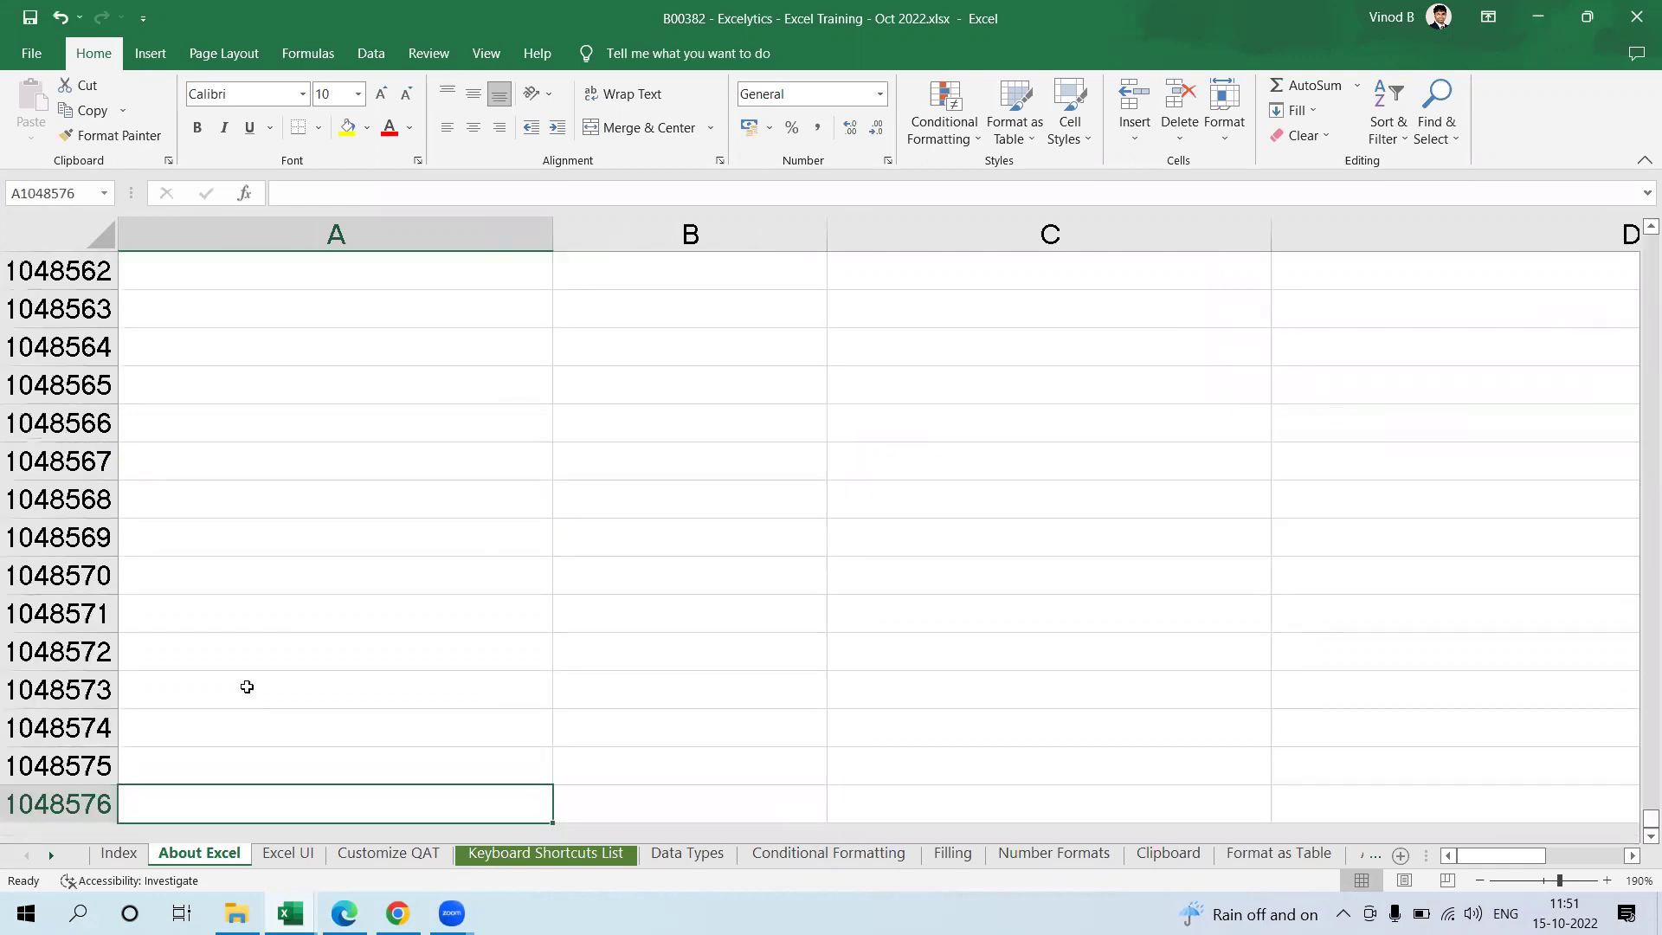
key(ctrl+Right)
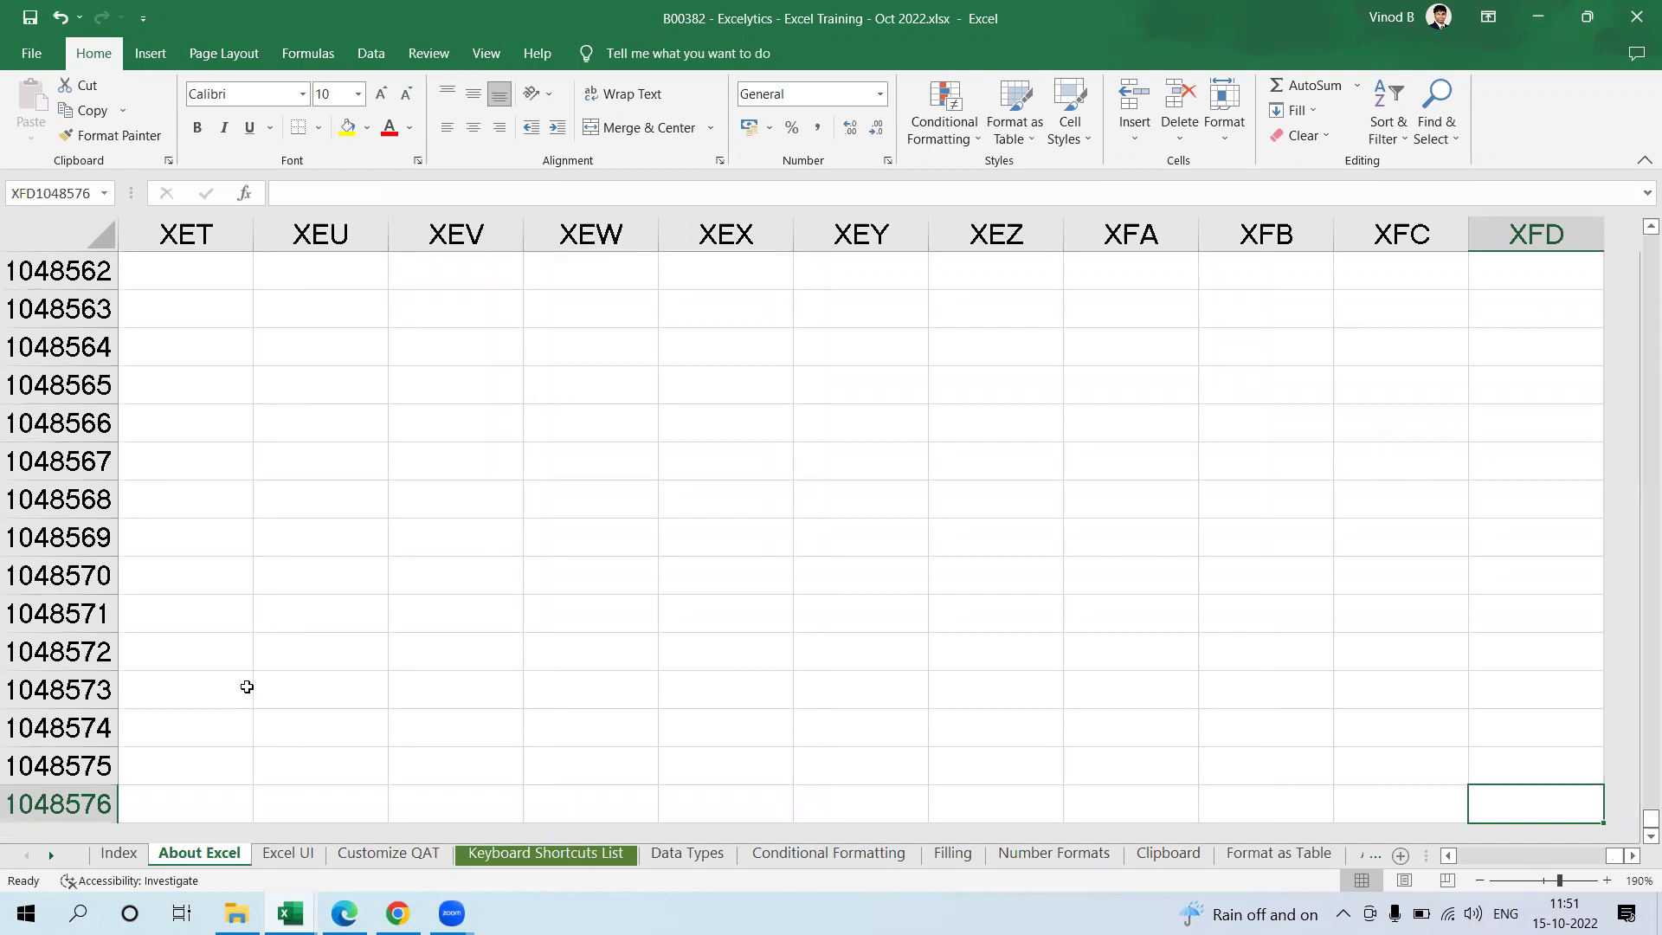
key(ctrl+Home)
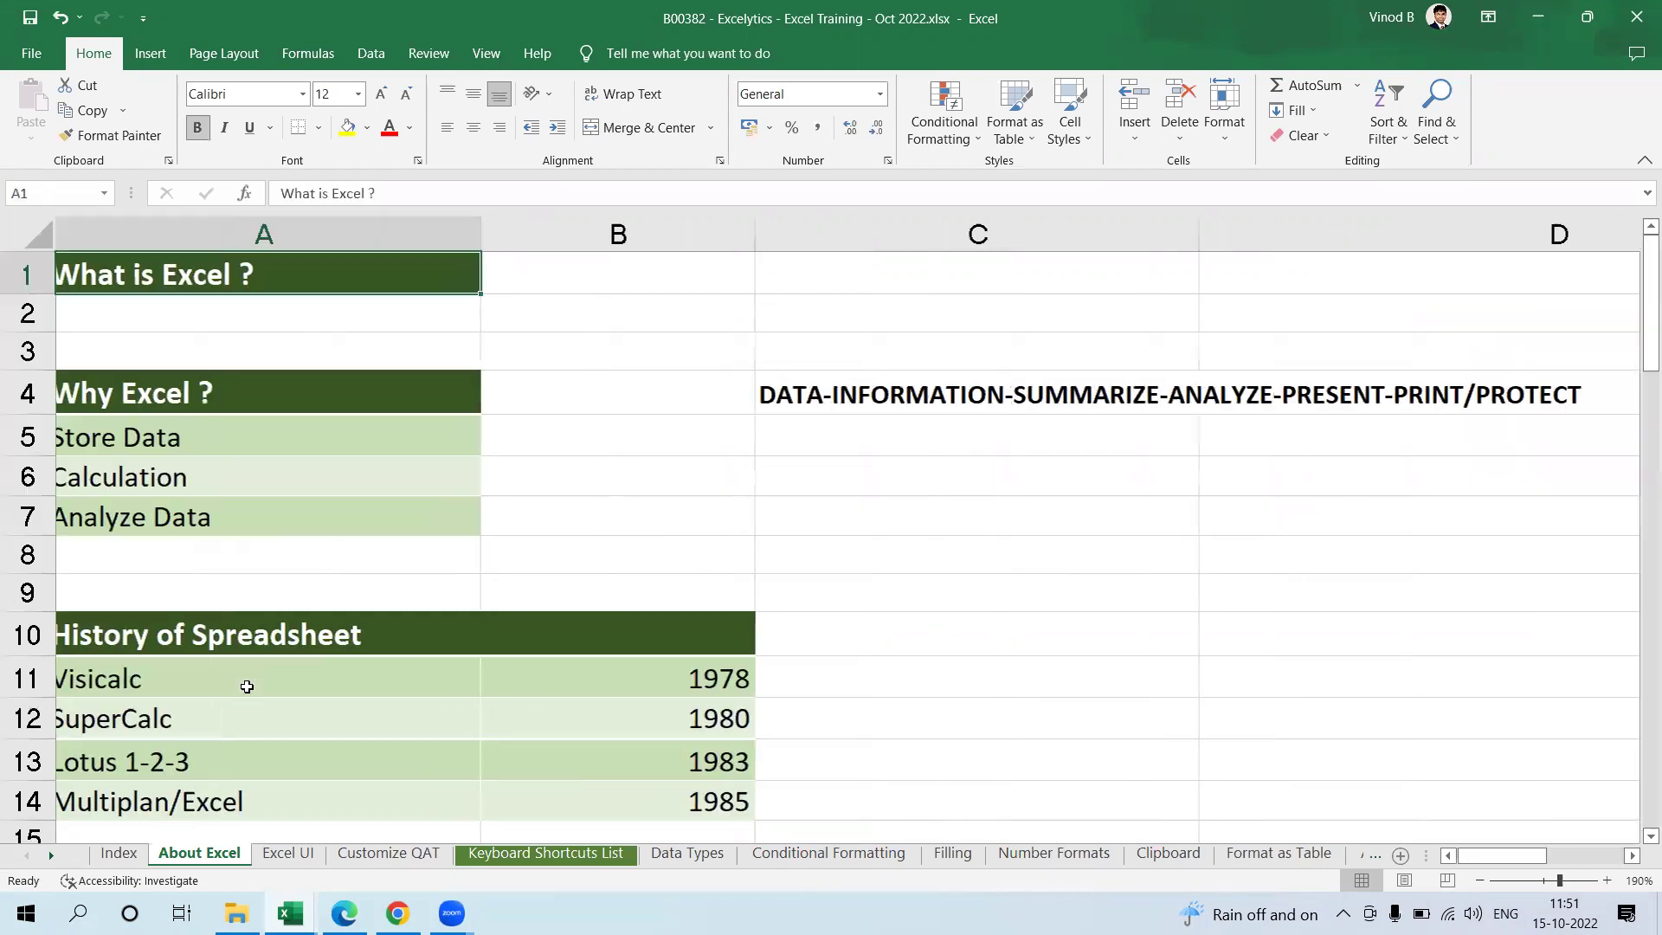
Step: Check the =2^8, =2^14 and =2^16 count formulas, then delete the values in B50:B52
ctrl+scroll(432, 534, down, 5)
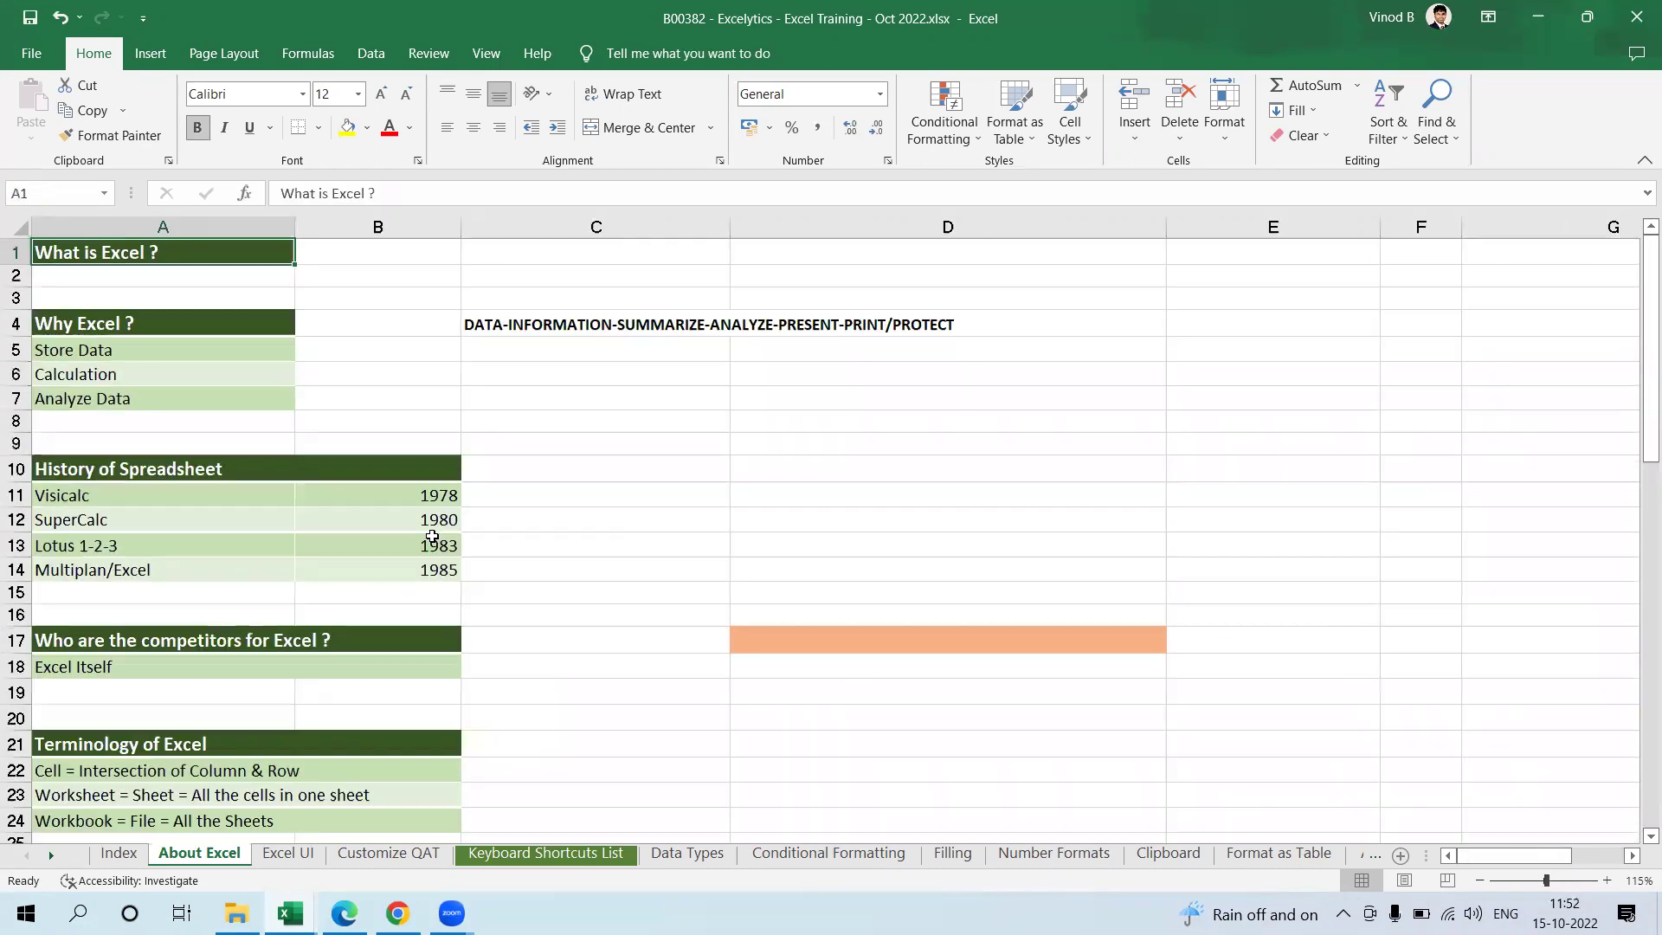
scroll(432, 537, down, 9)
scroll(432, 541, down, 1)
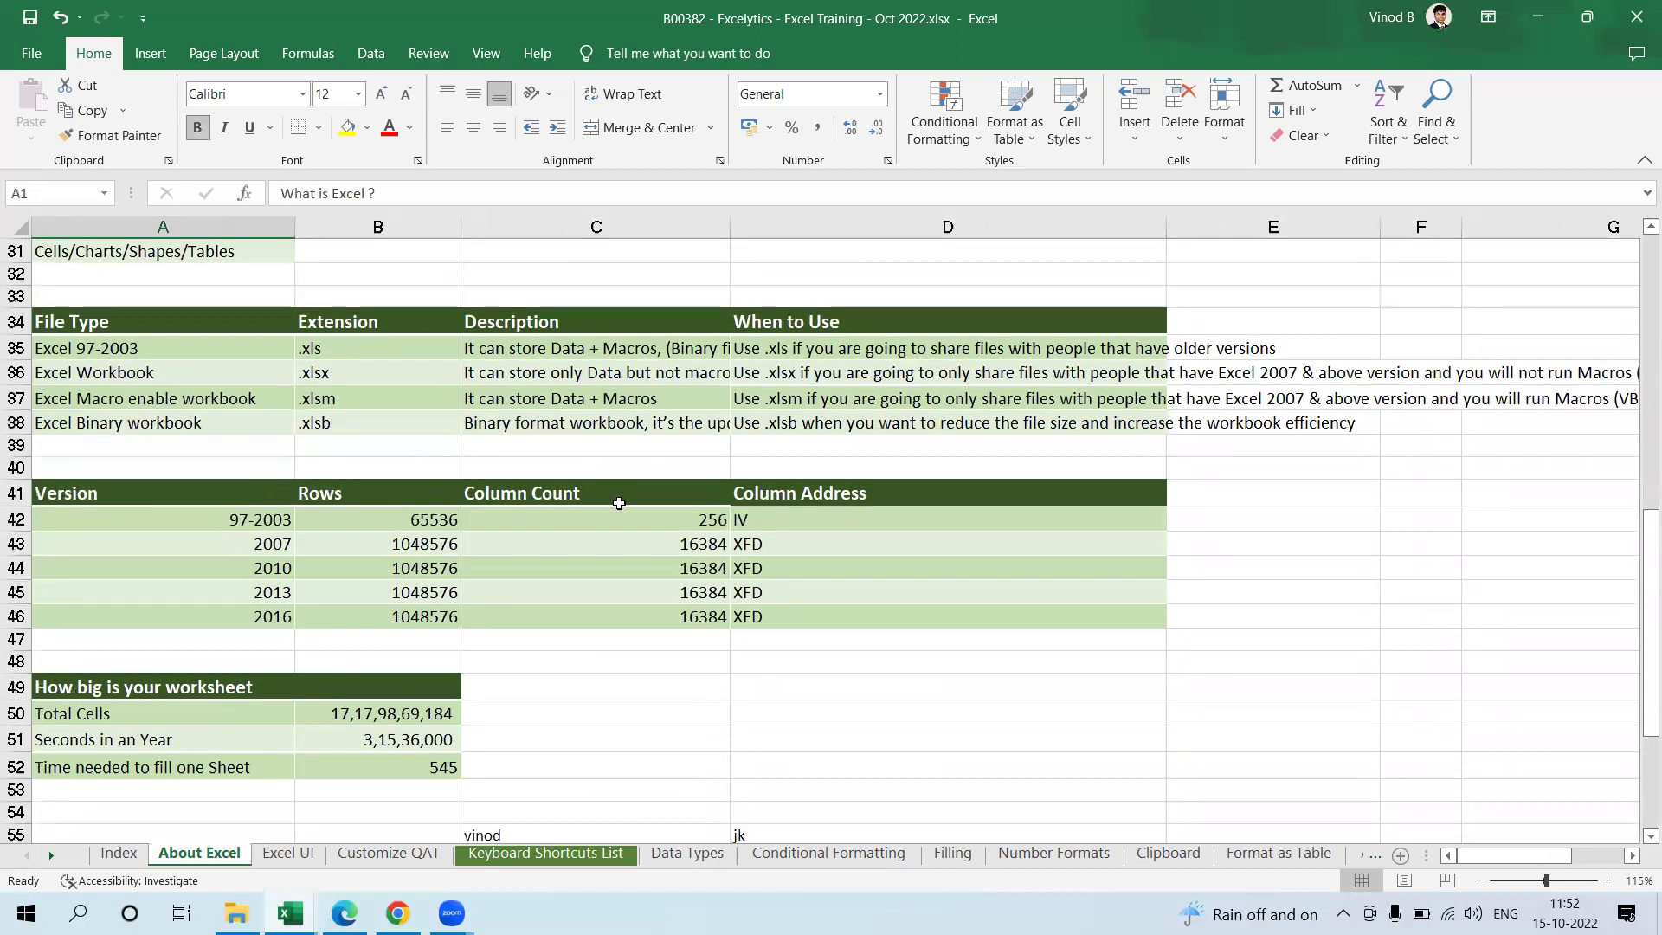
click(663, 545)
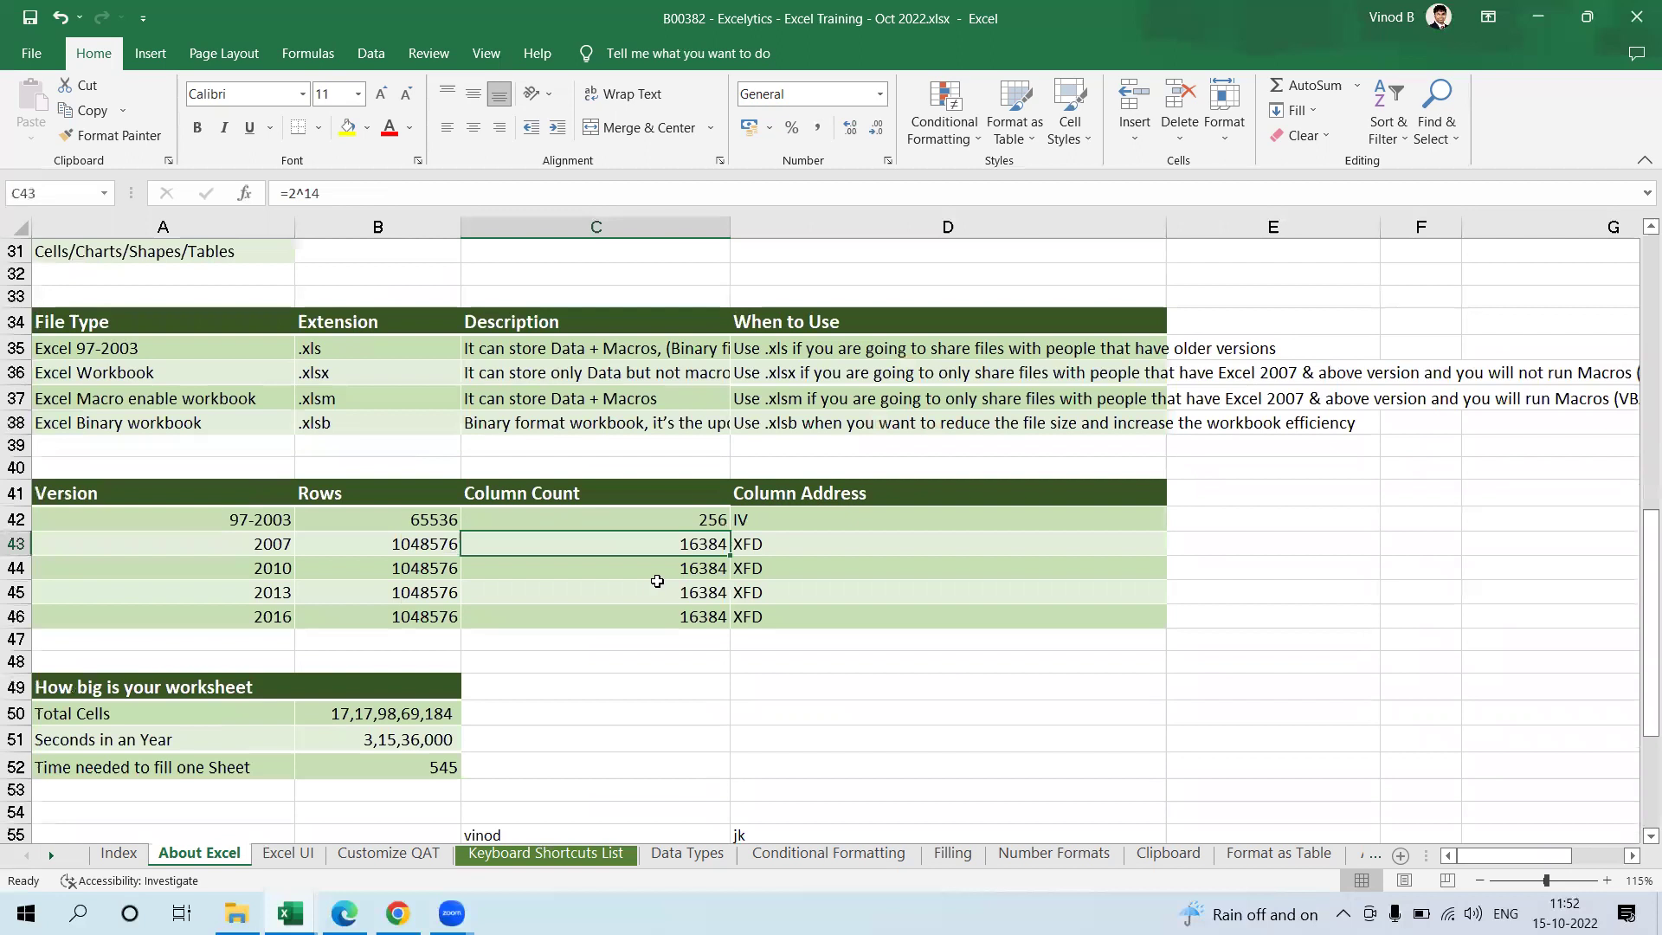
click(652, 590)
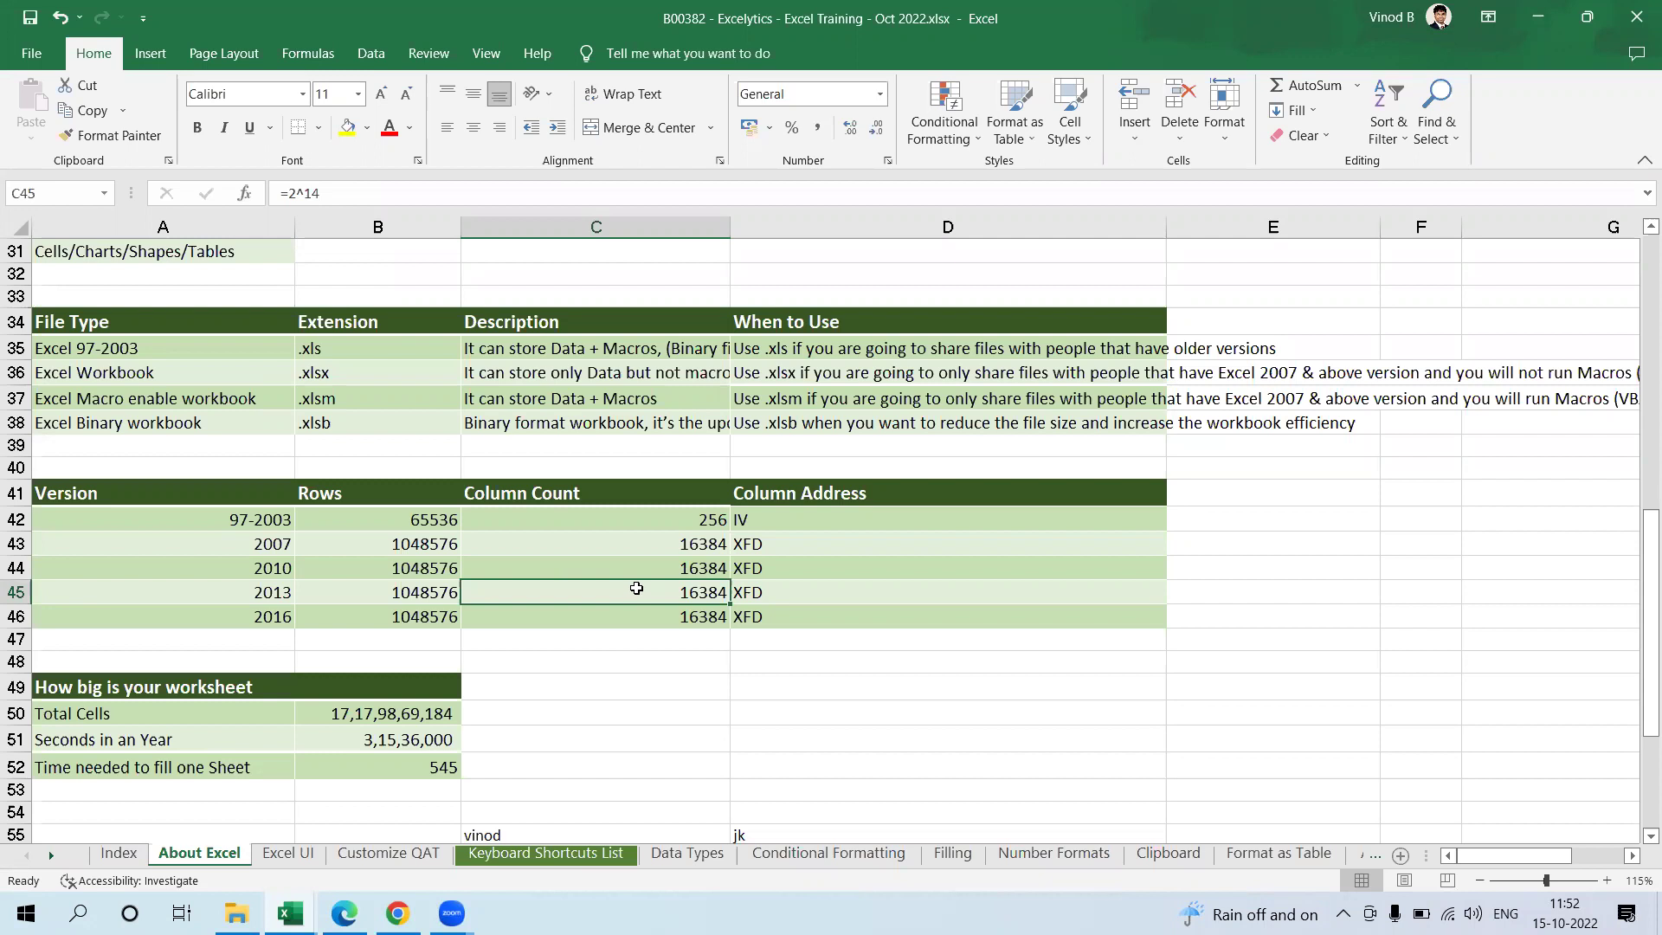
click(621, 517)
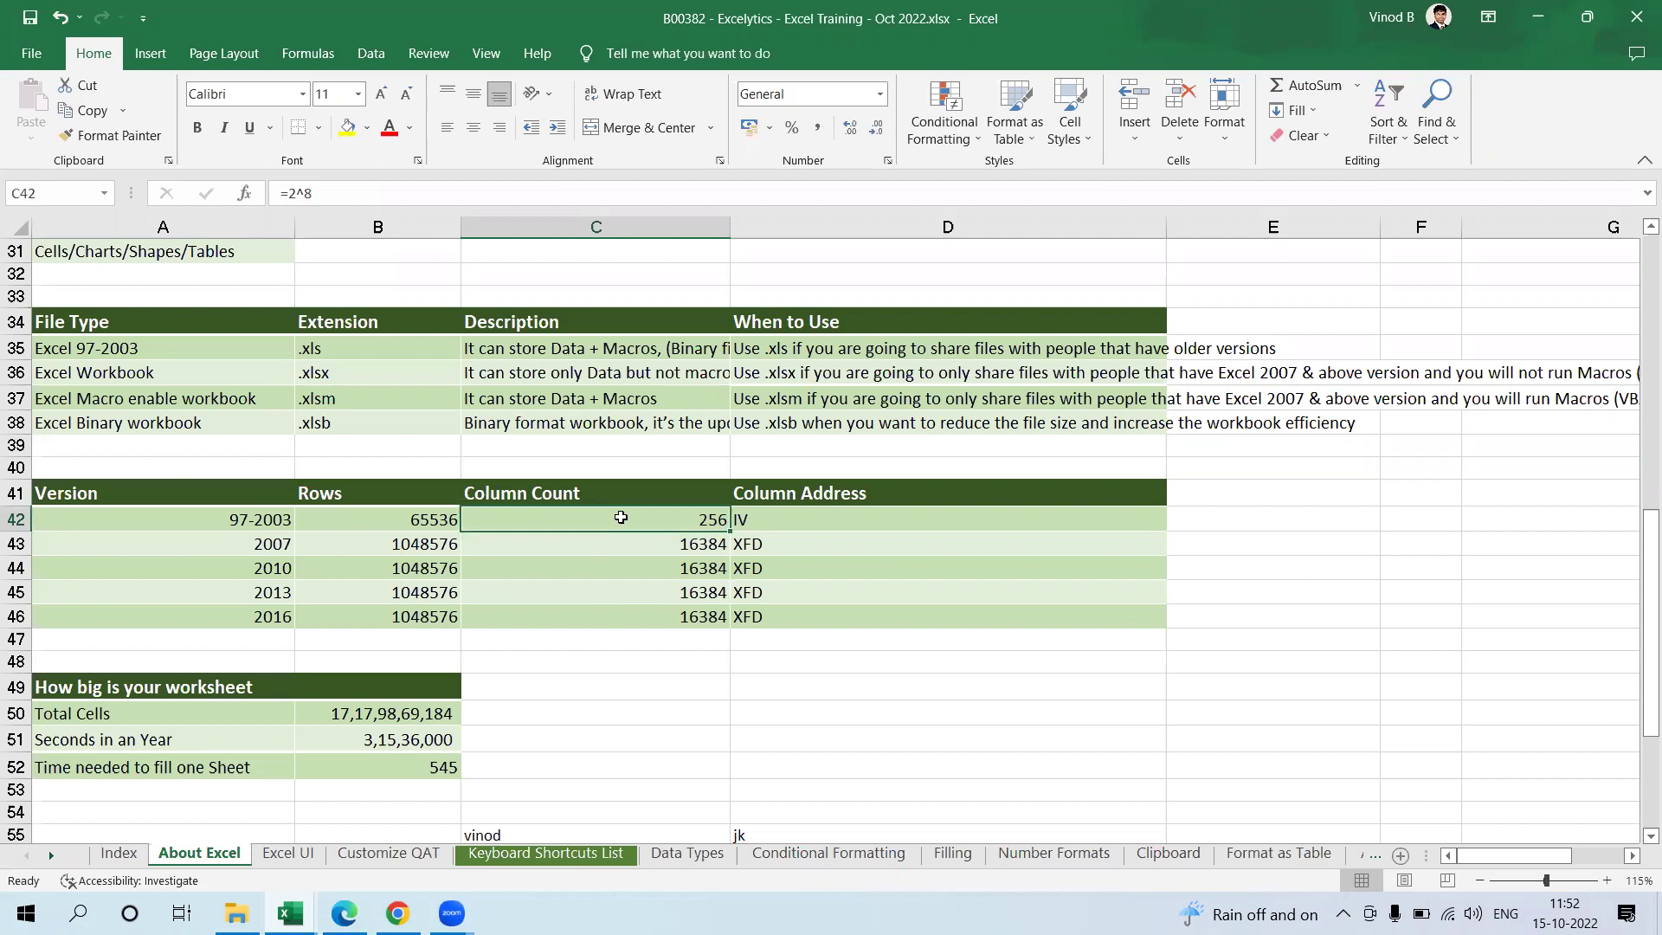
click(372, 524)
click(595, 520)
click(521, 588)
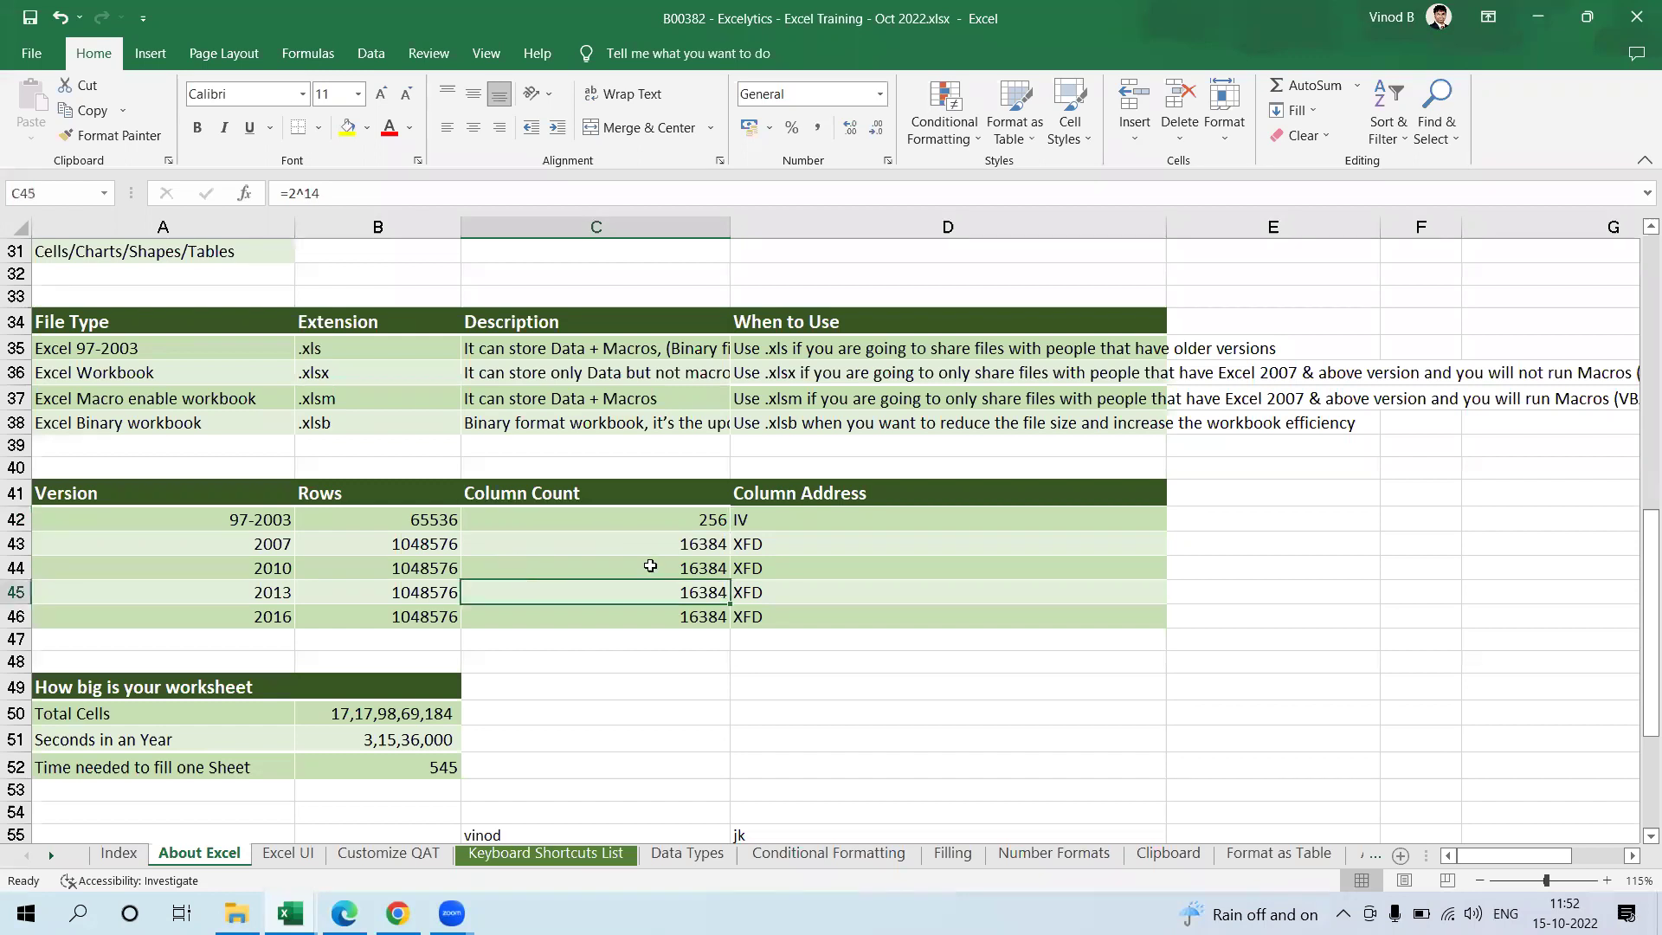
drag(439, 817, 452, 715)
key(Delete)
click(568, 724)
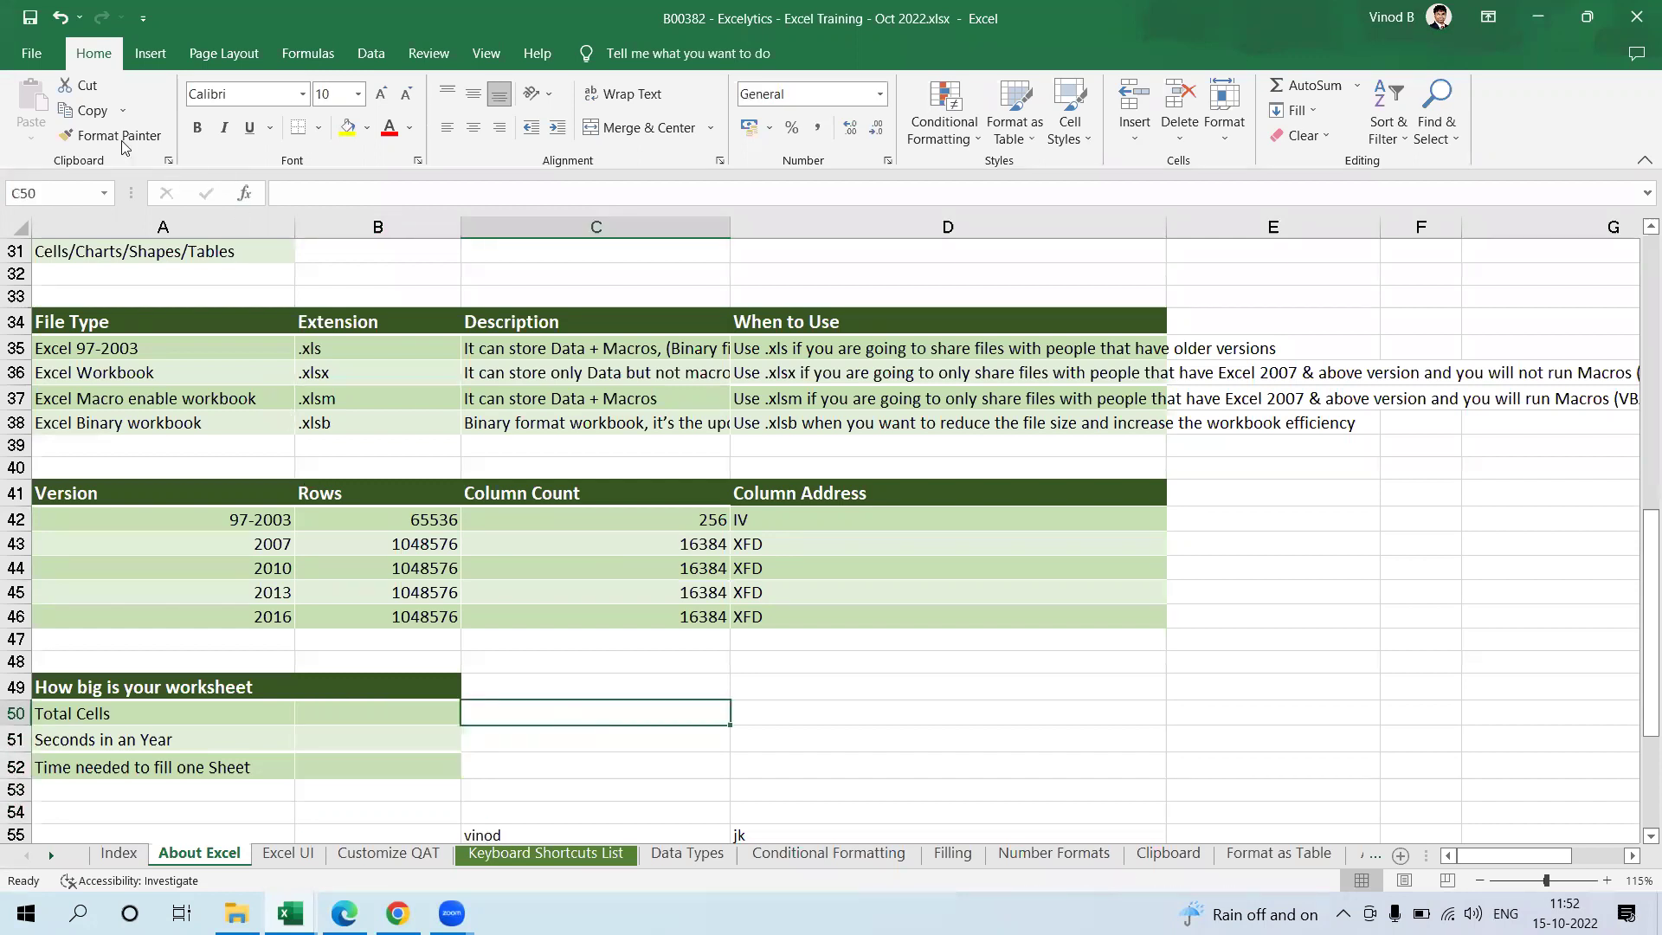
click(28, 17)
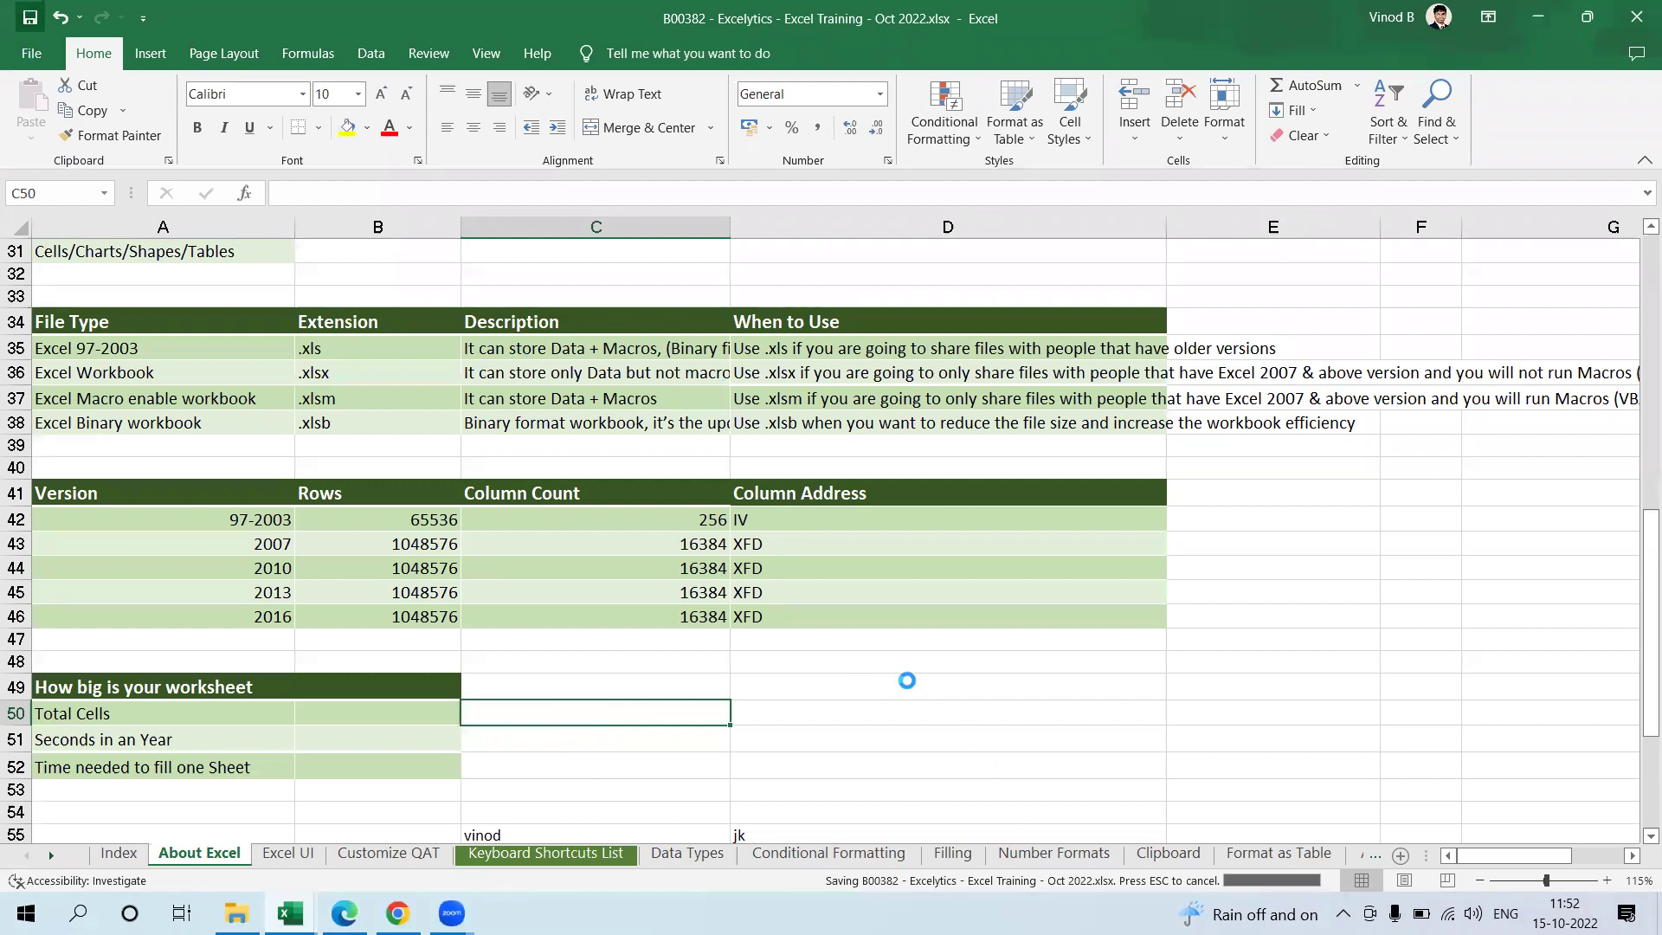
click(906, 687)
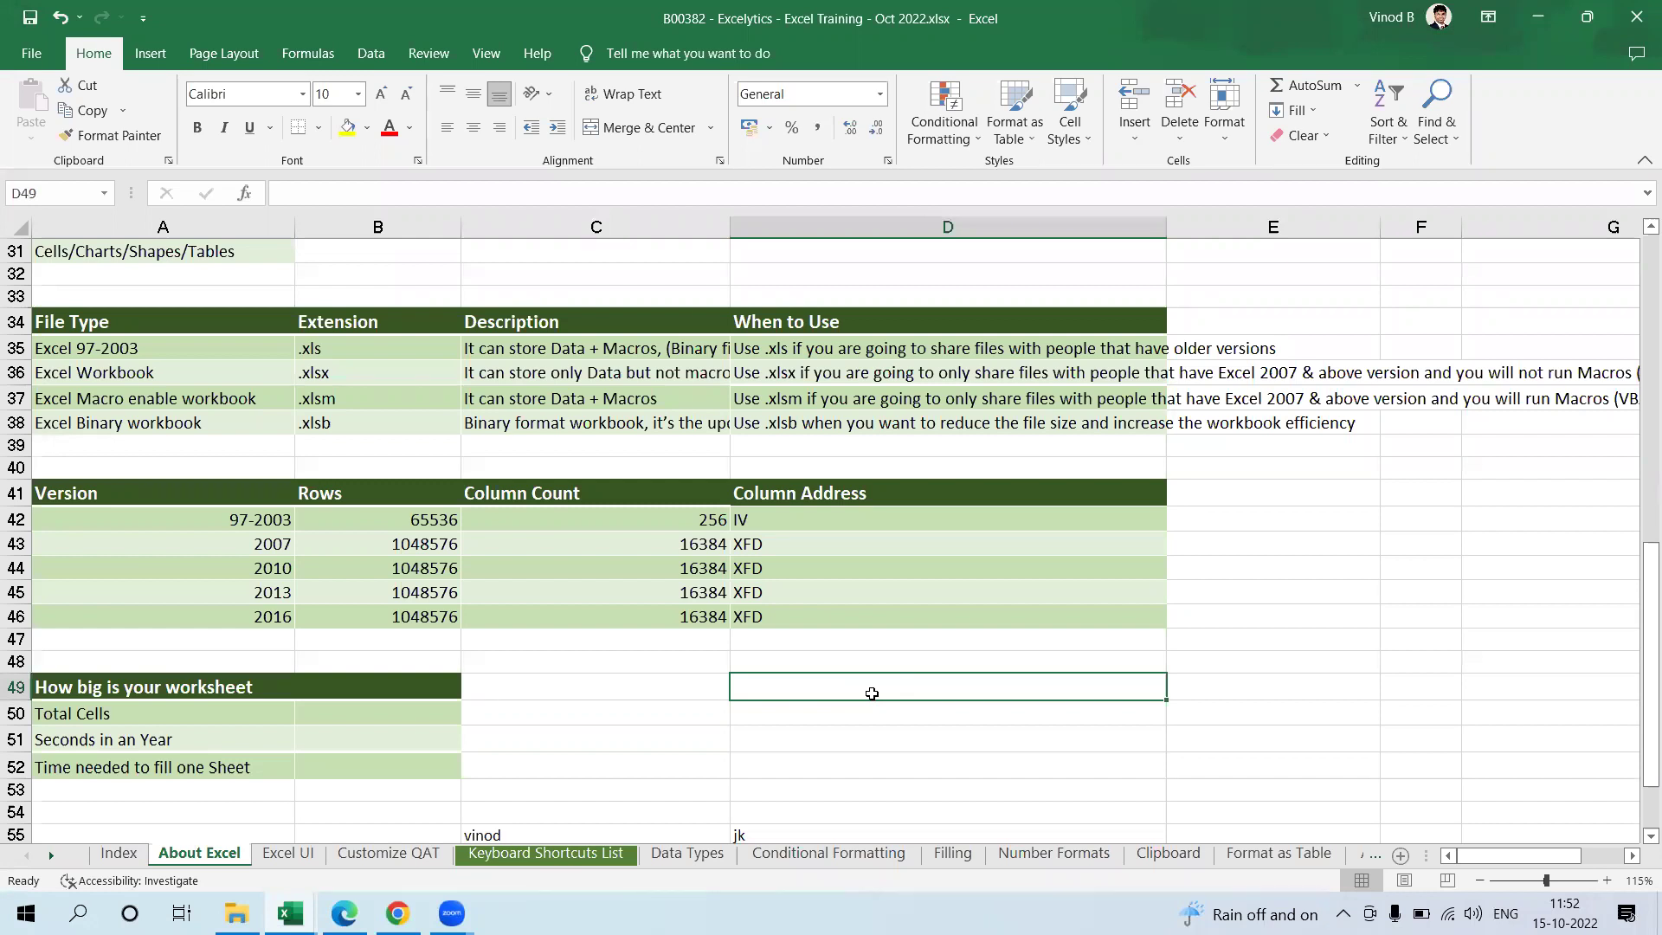
click(620, 224)
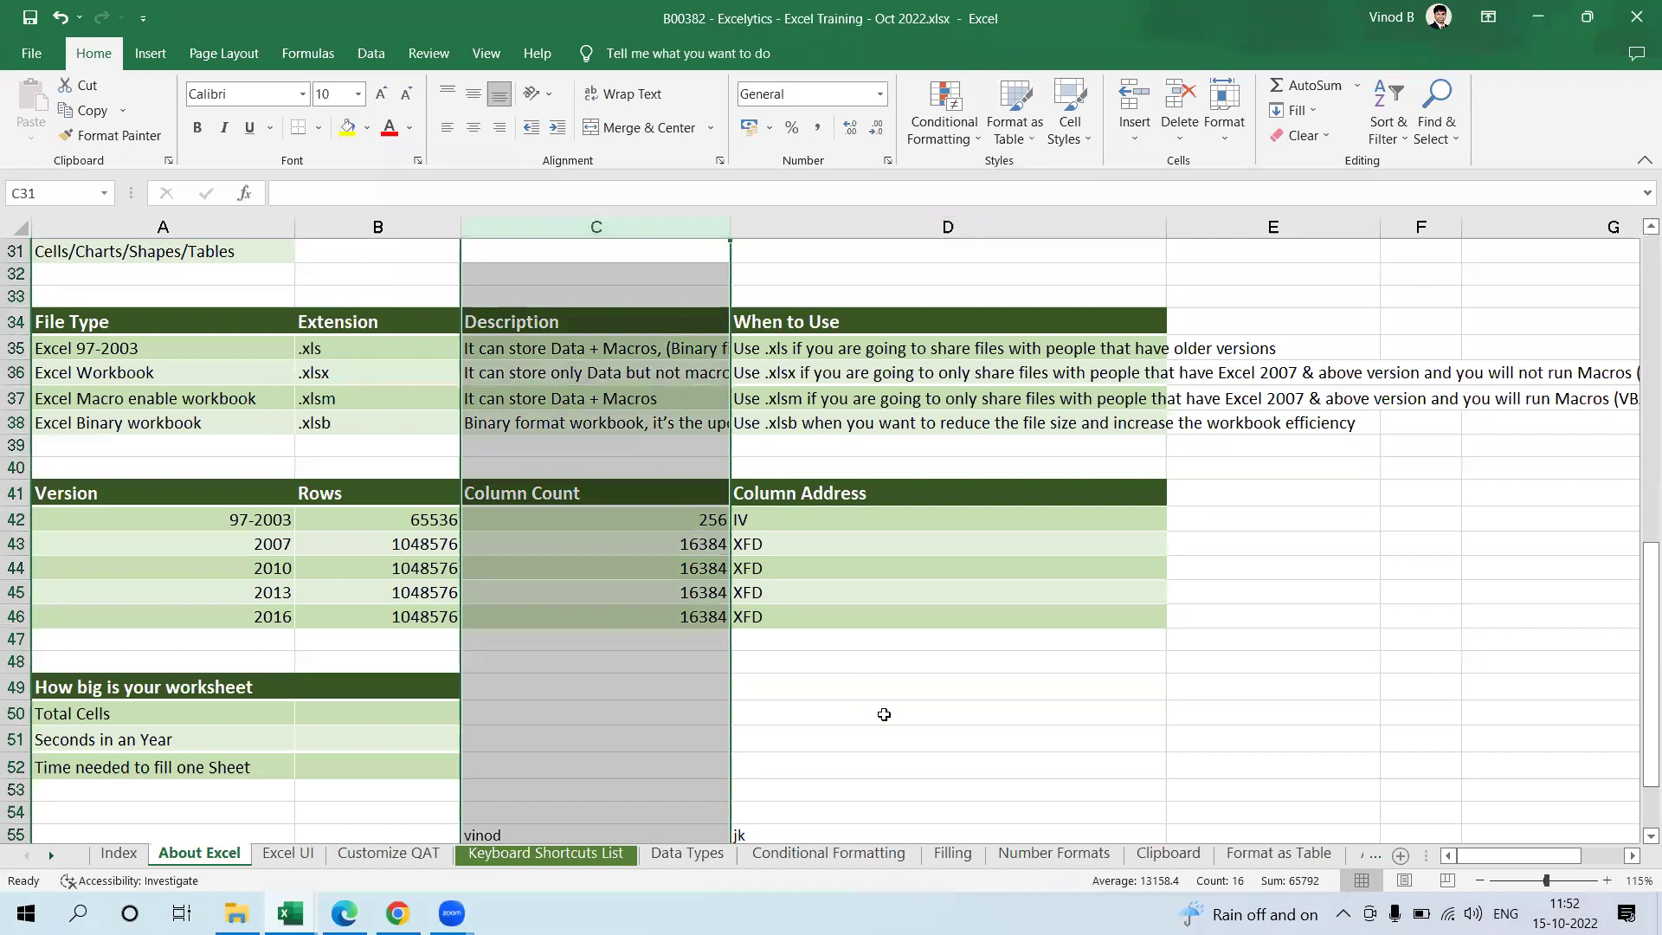
click(884, 714)
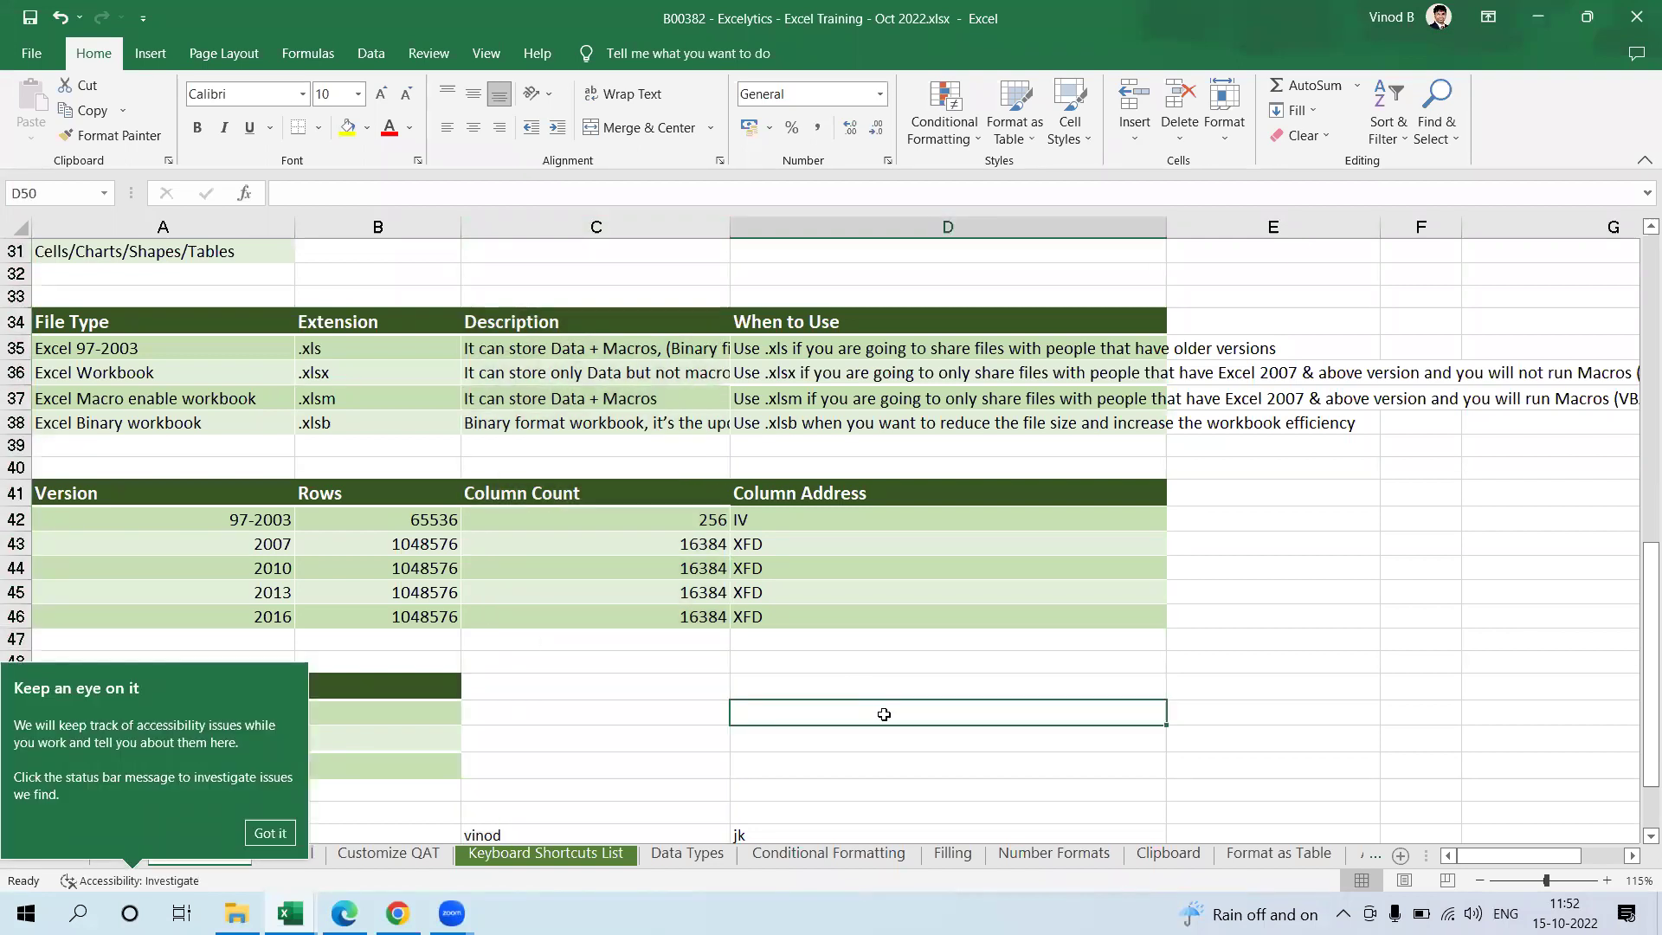
click(270, 832)
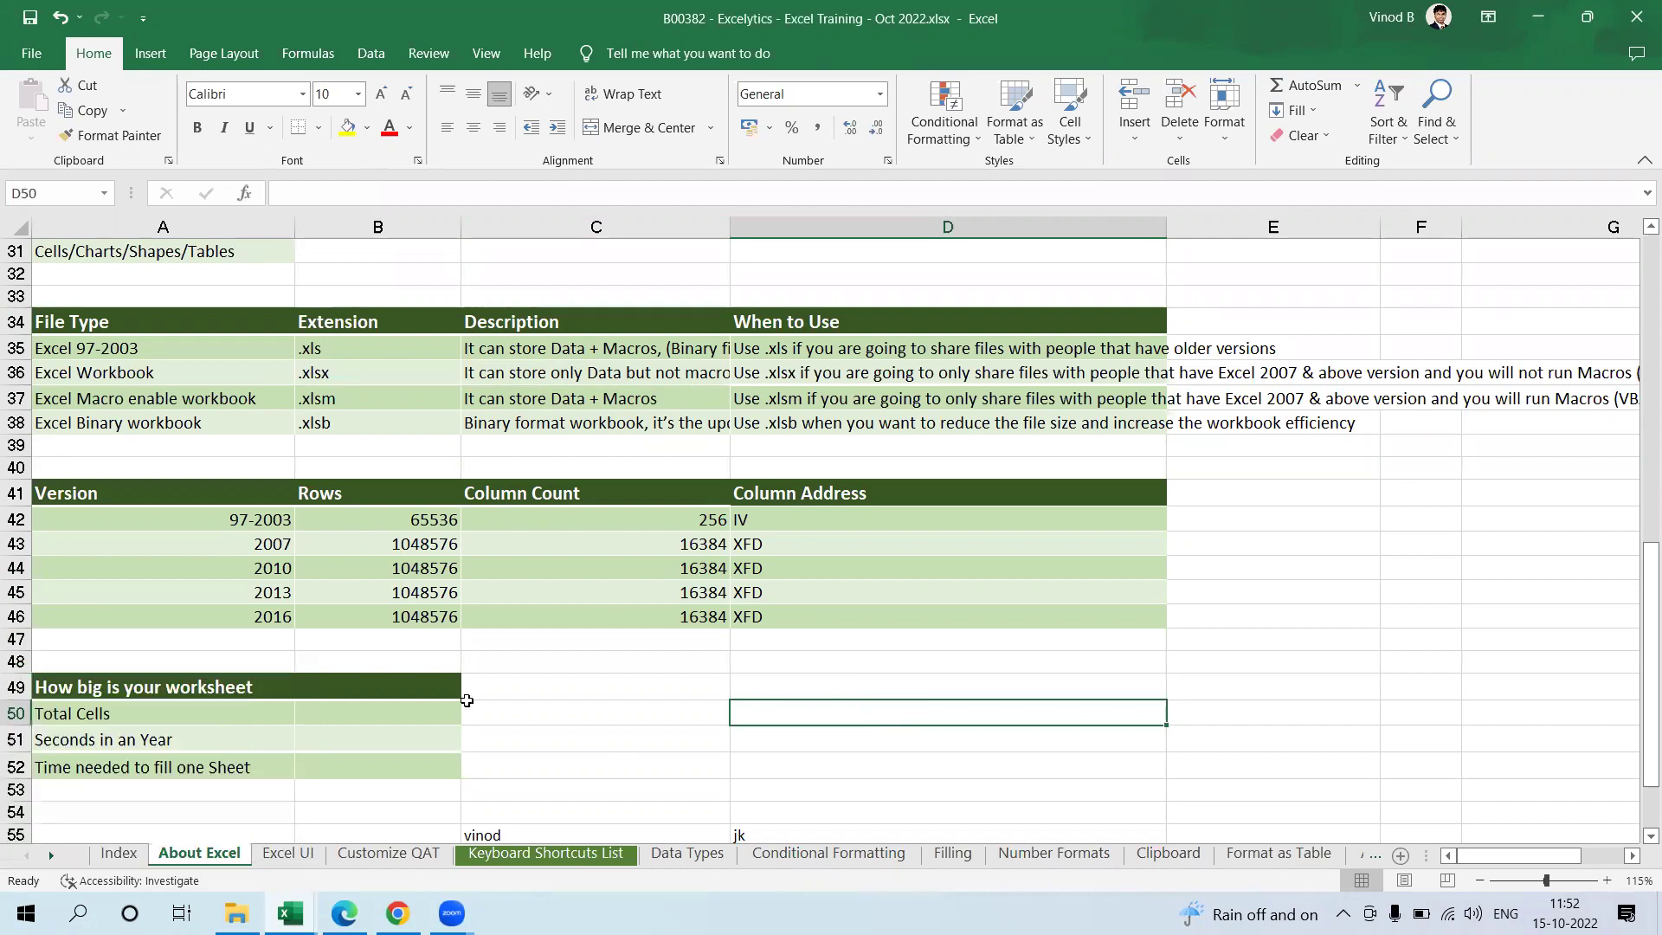
click(793, 497)
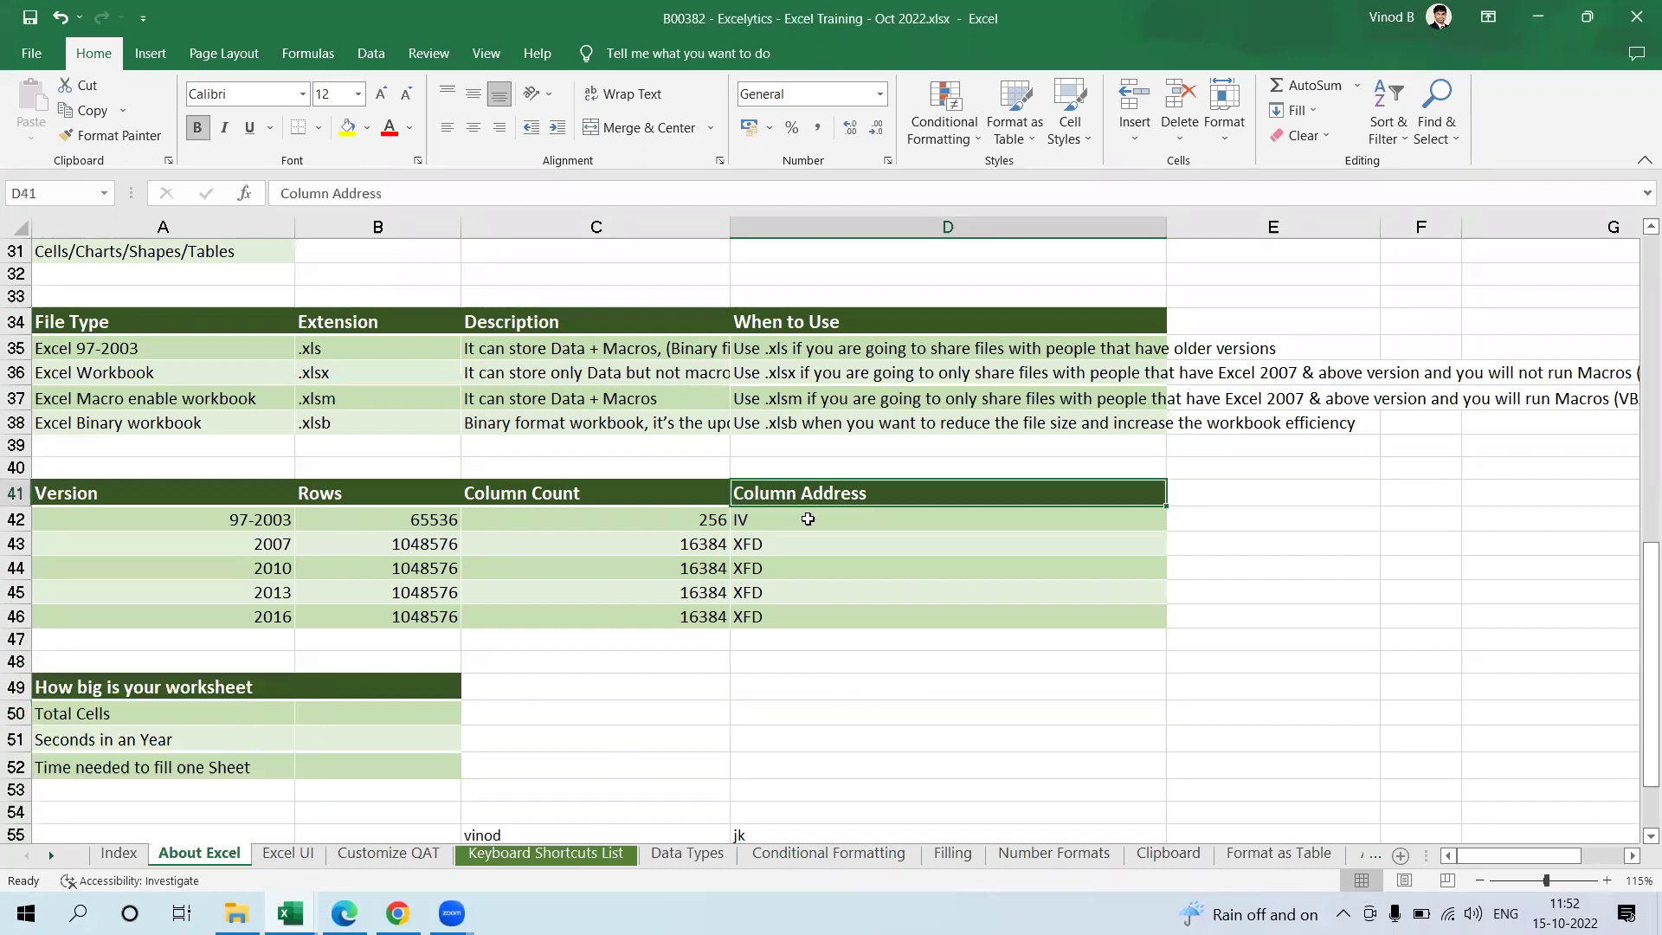
click(808, 519)
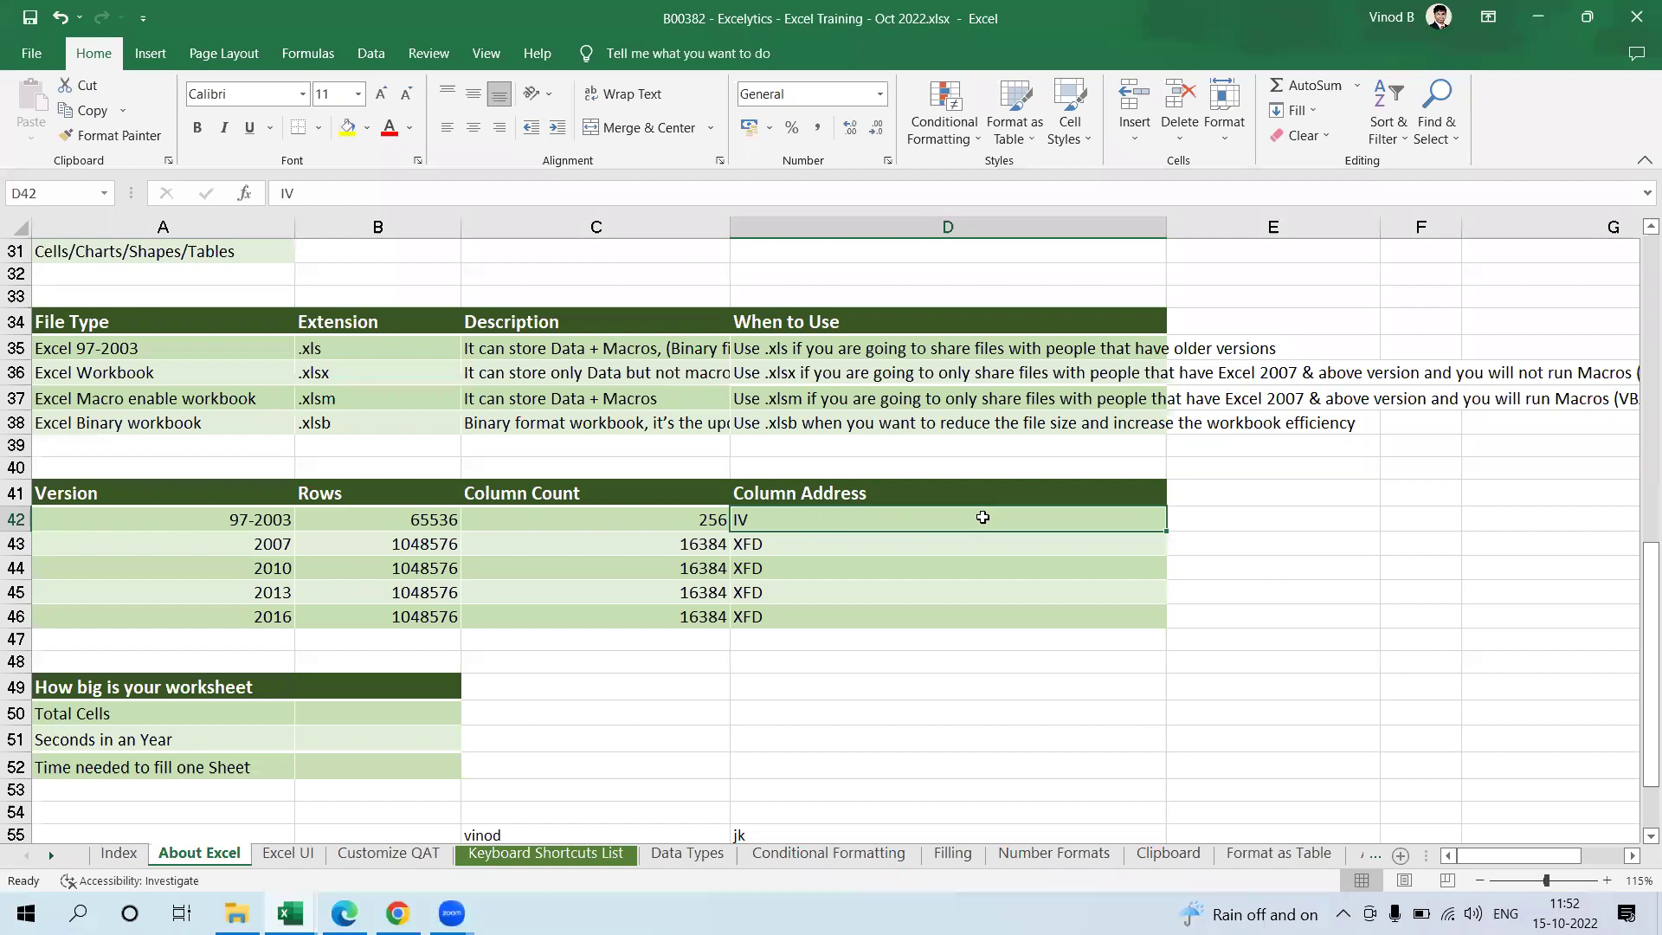
key(ctrl+Right)
key(ctrl+Up)
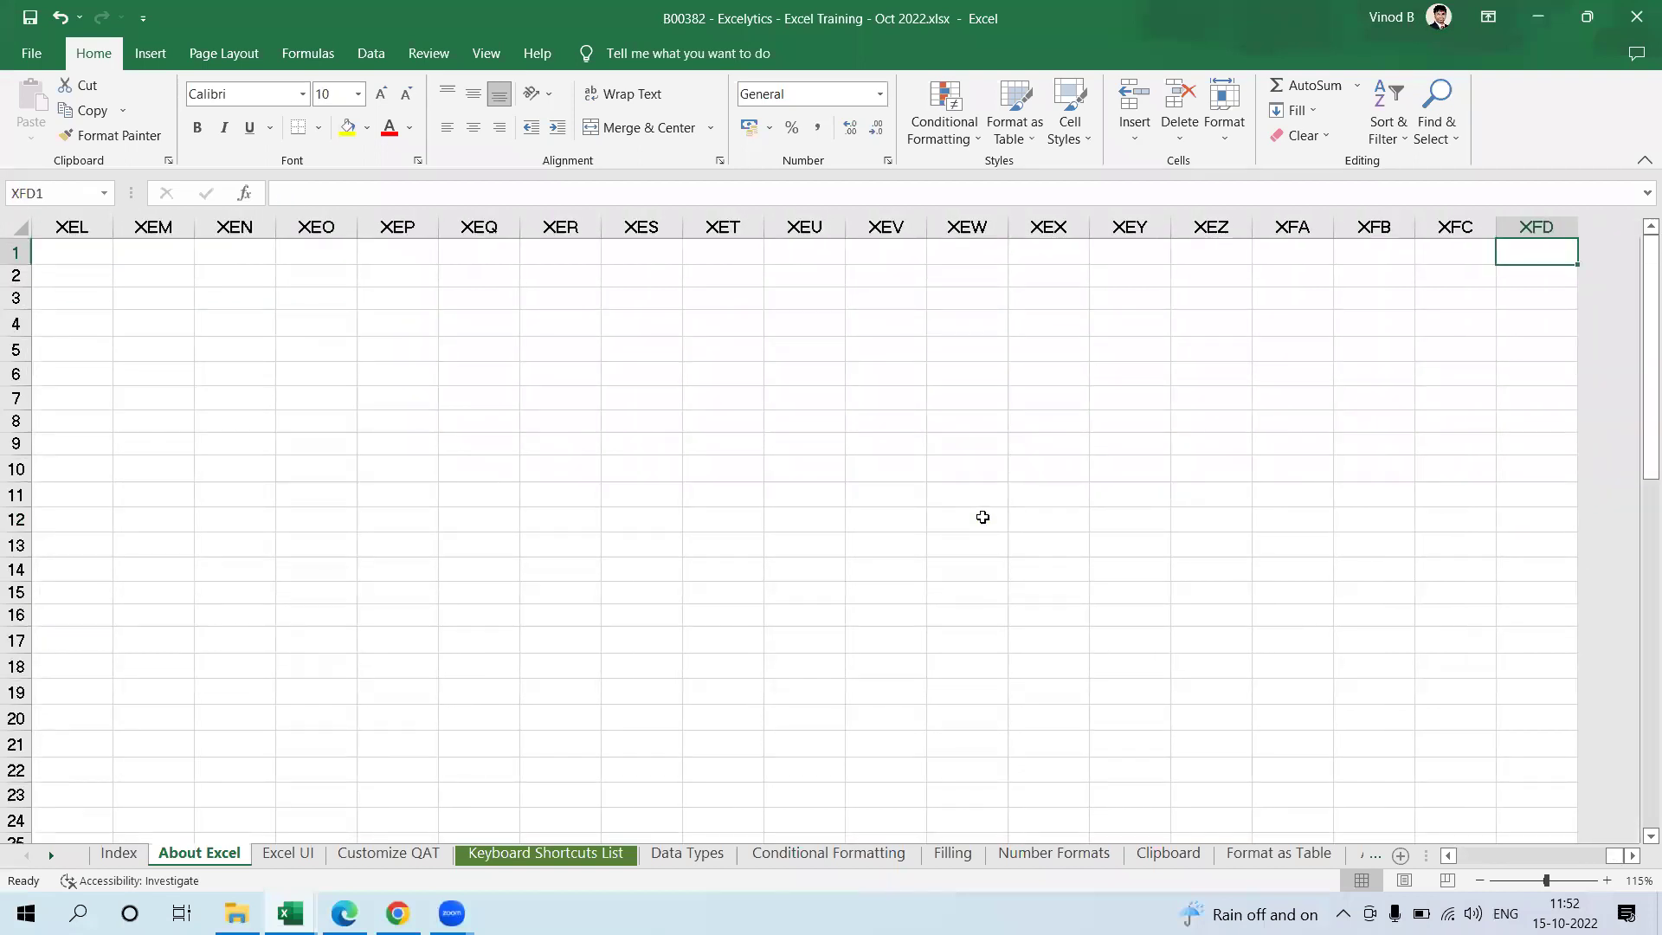
key(ctrl+Home)
key(ctrl+Down)
key(ctrl+Down)
key(ctrl+Down)
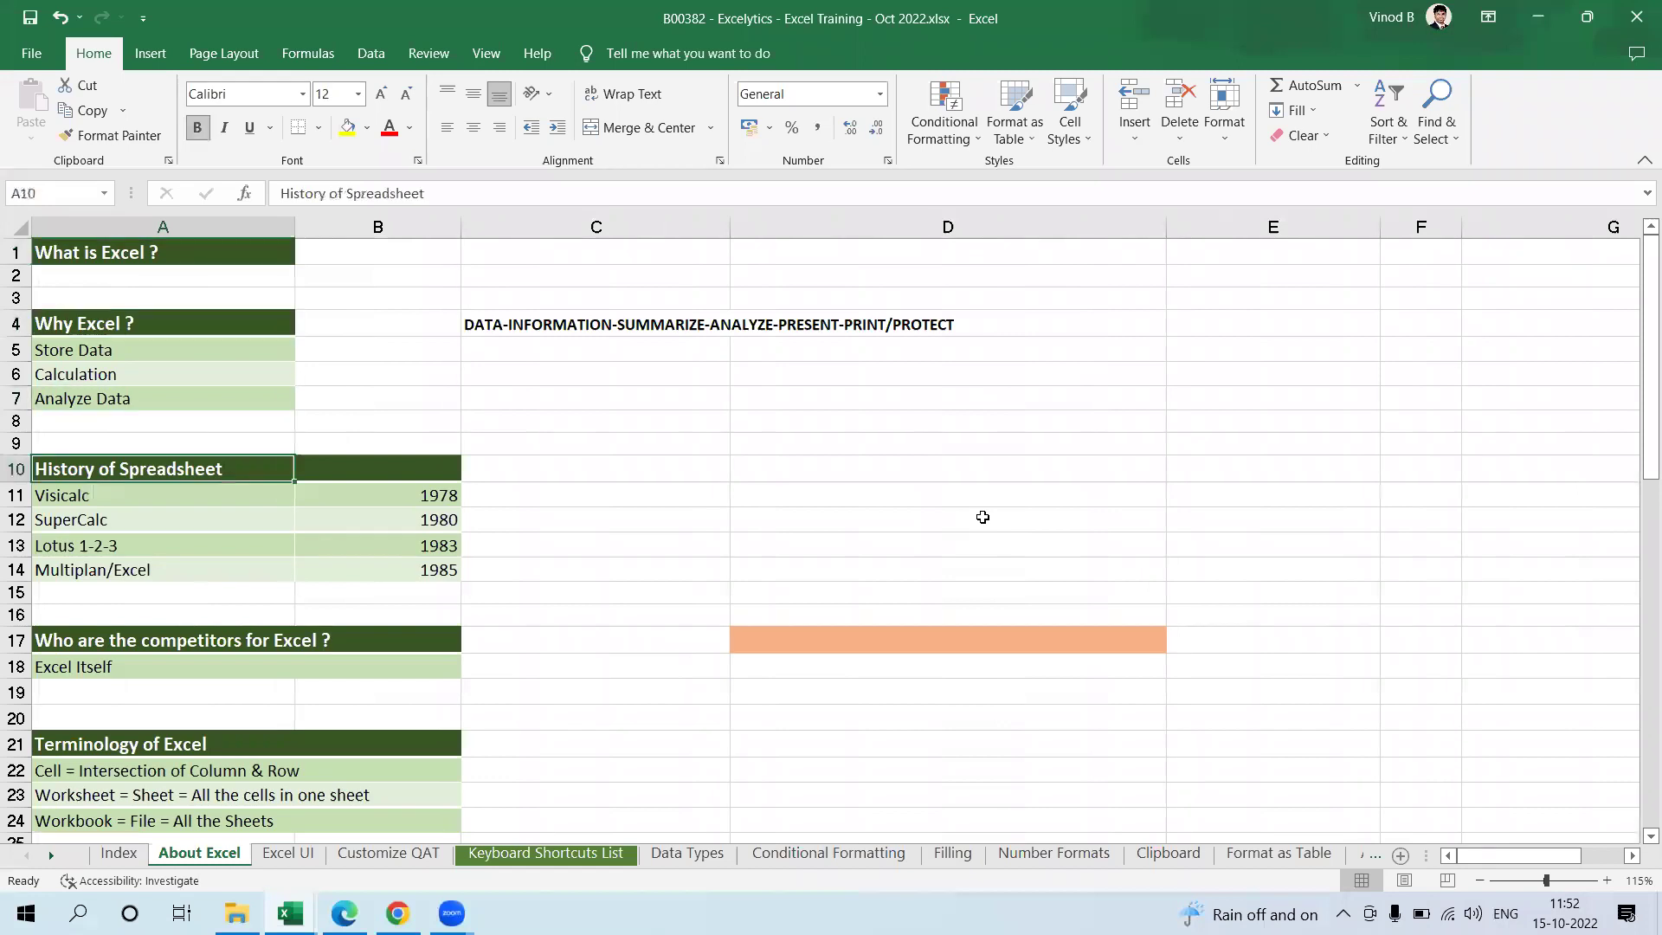
scroll(983, 517, down, 10)
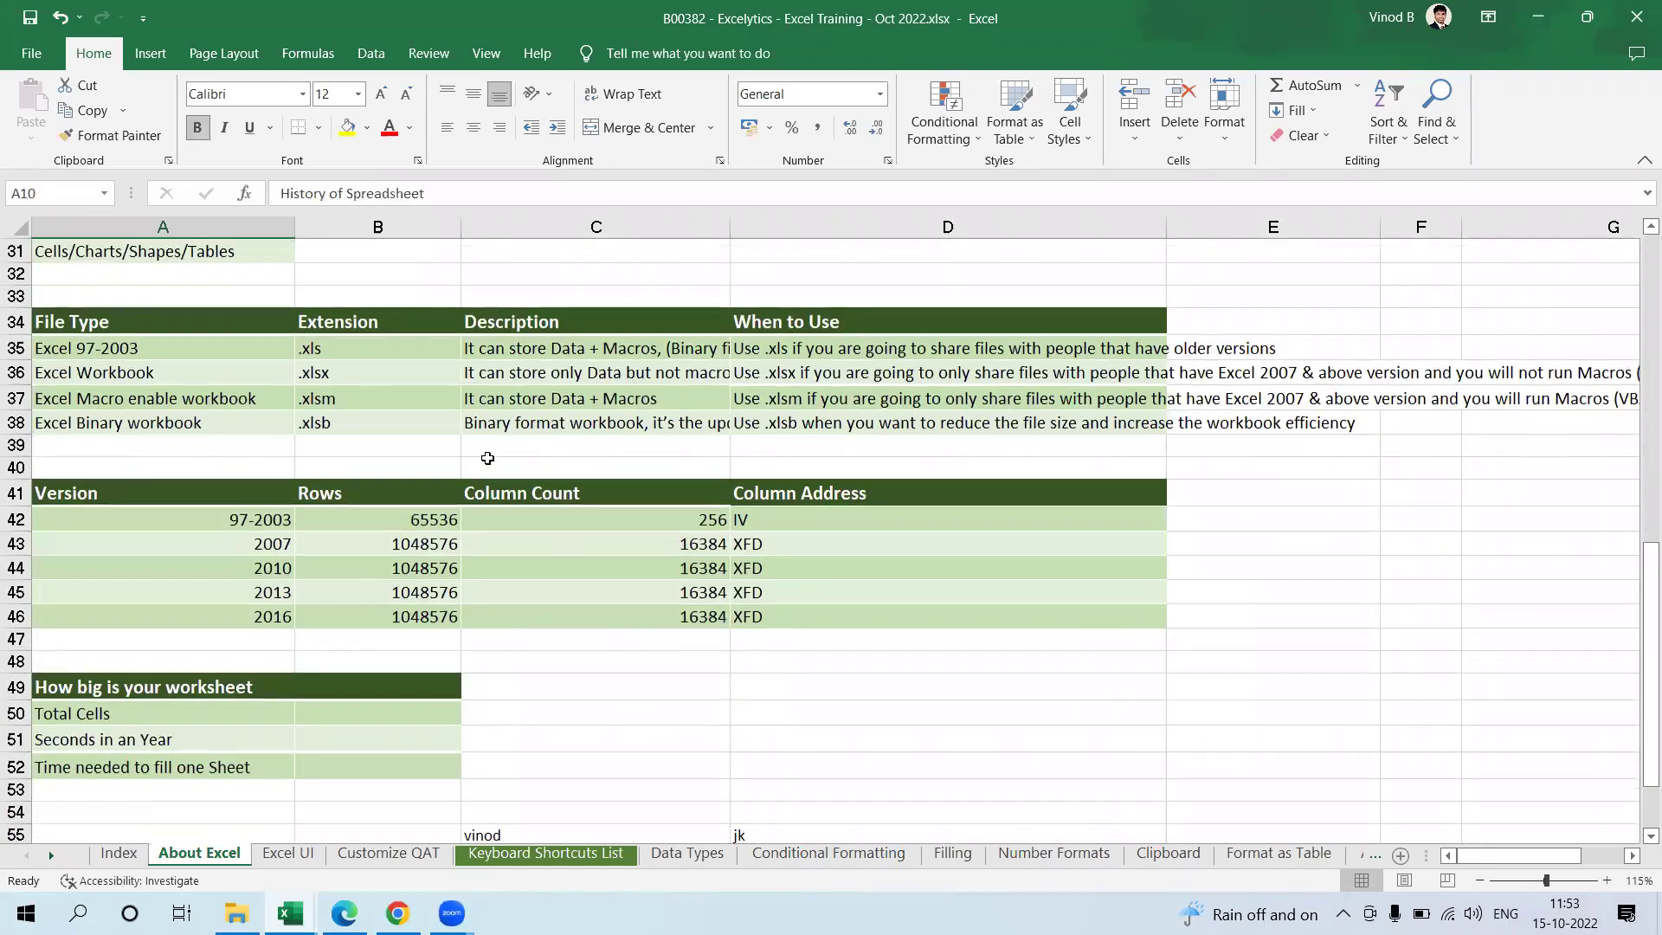
click(402, 427)
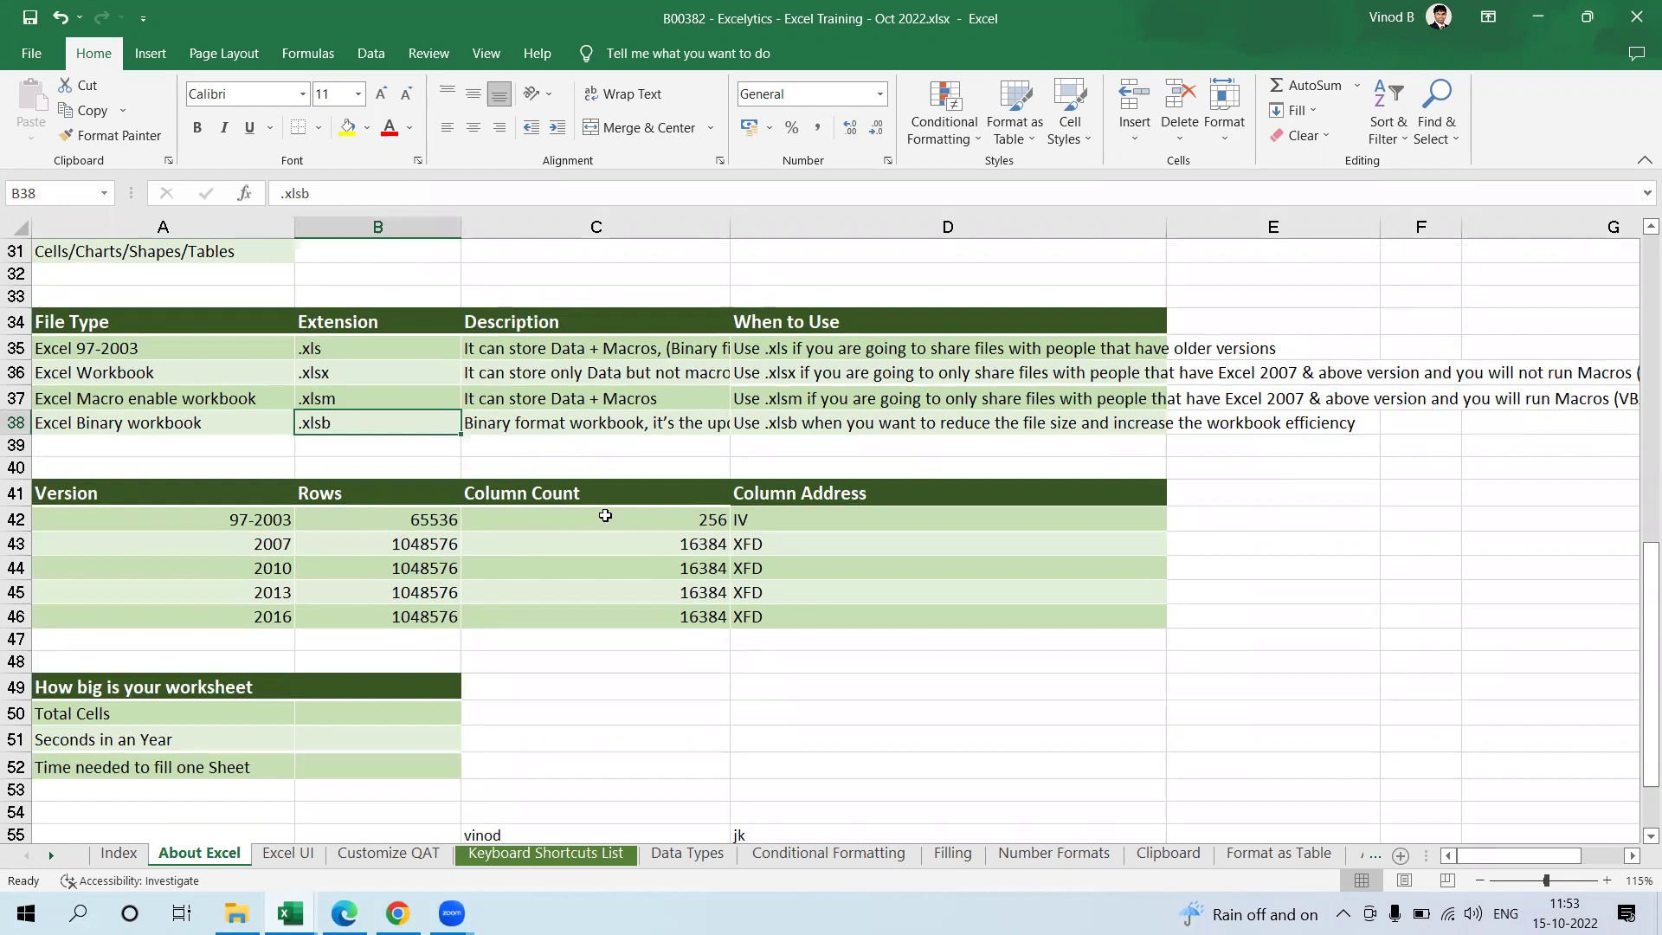
click(557, 485)
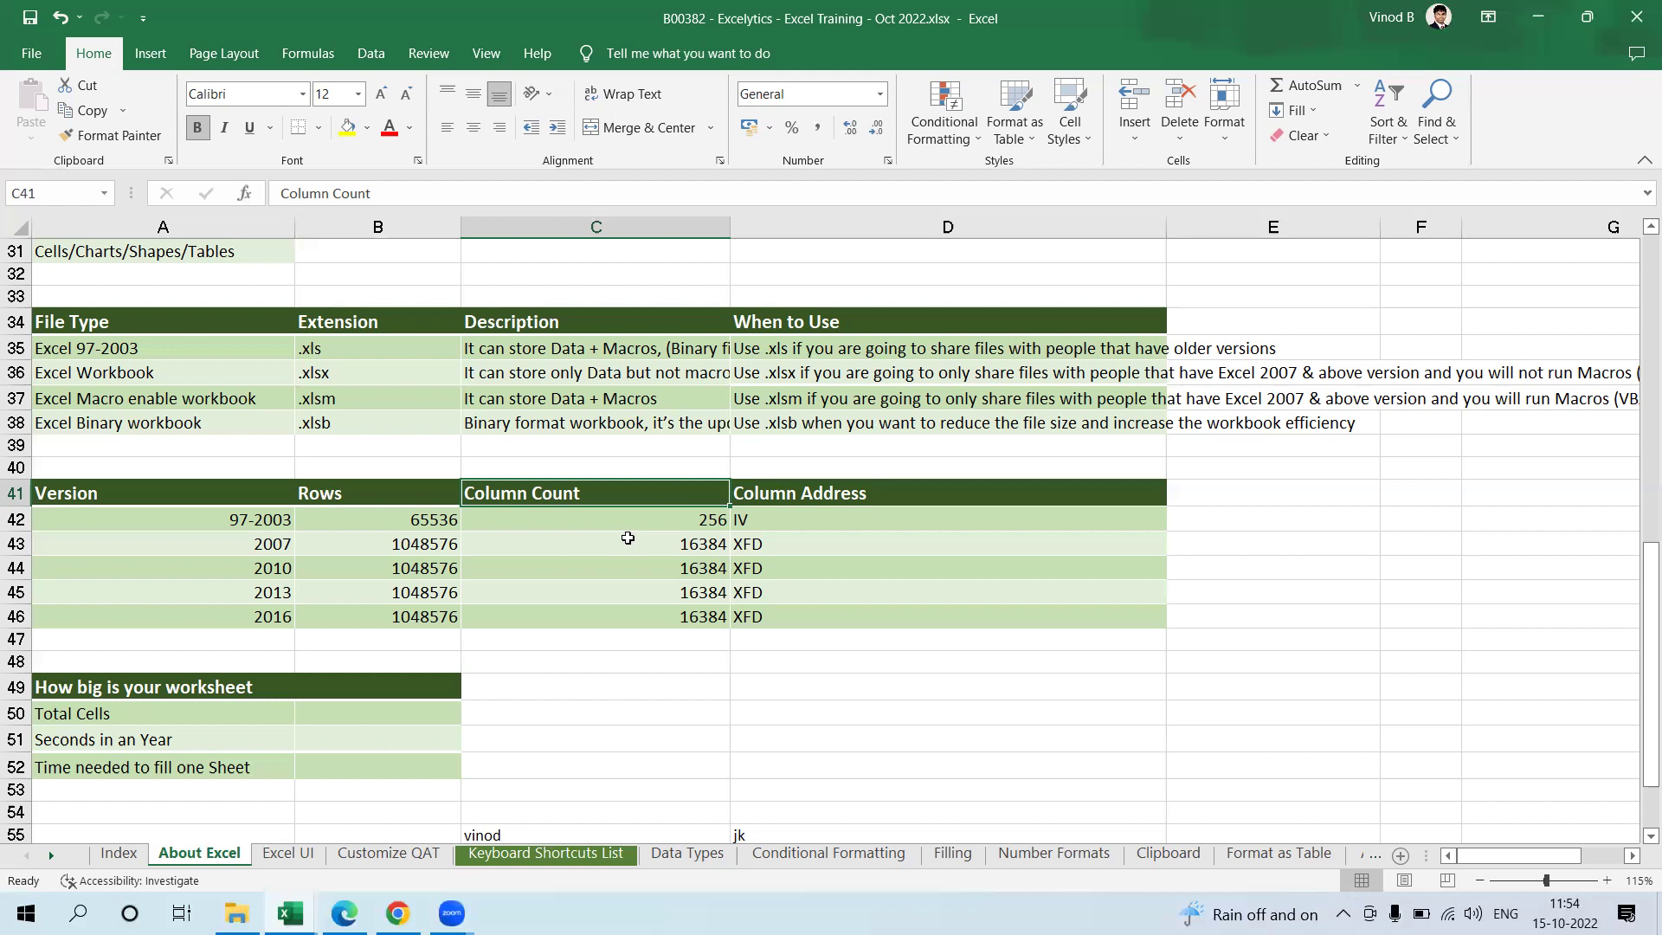
click(402, 422)
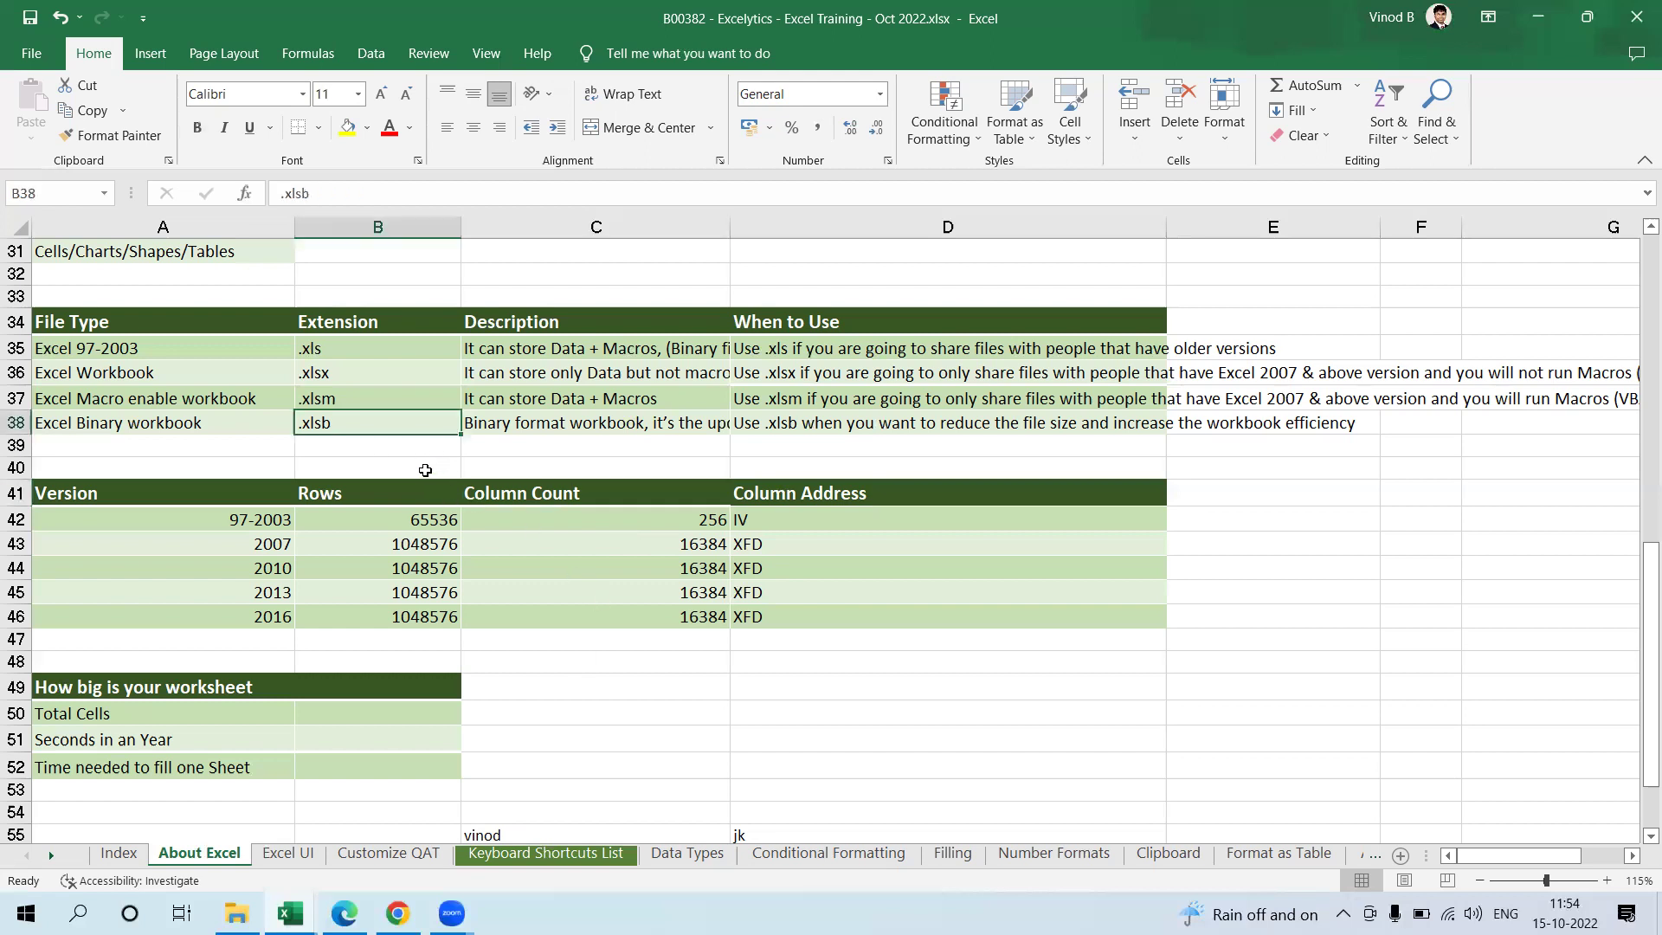
click(489, 660)
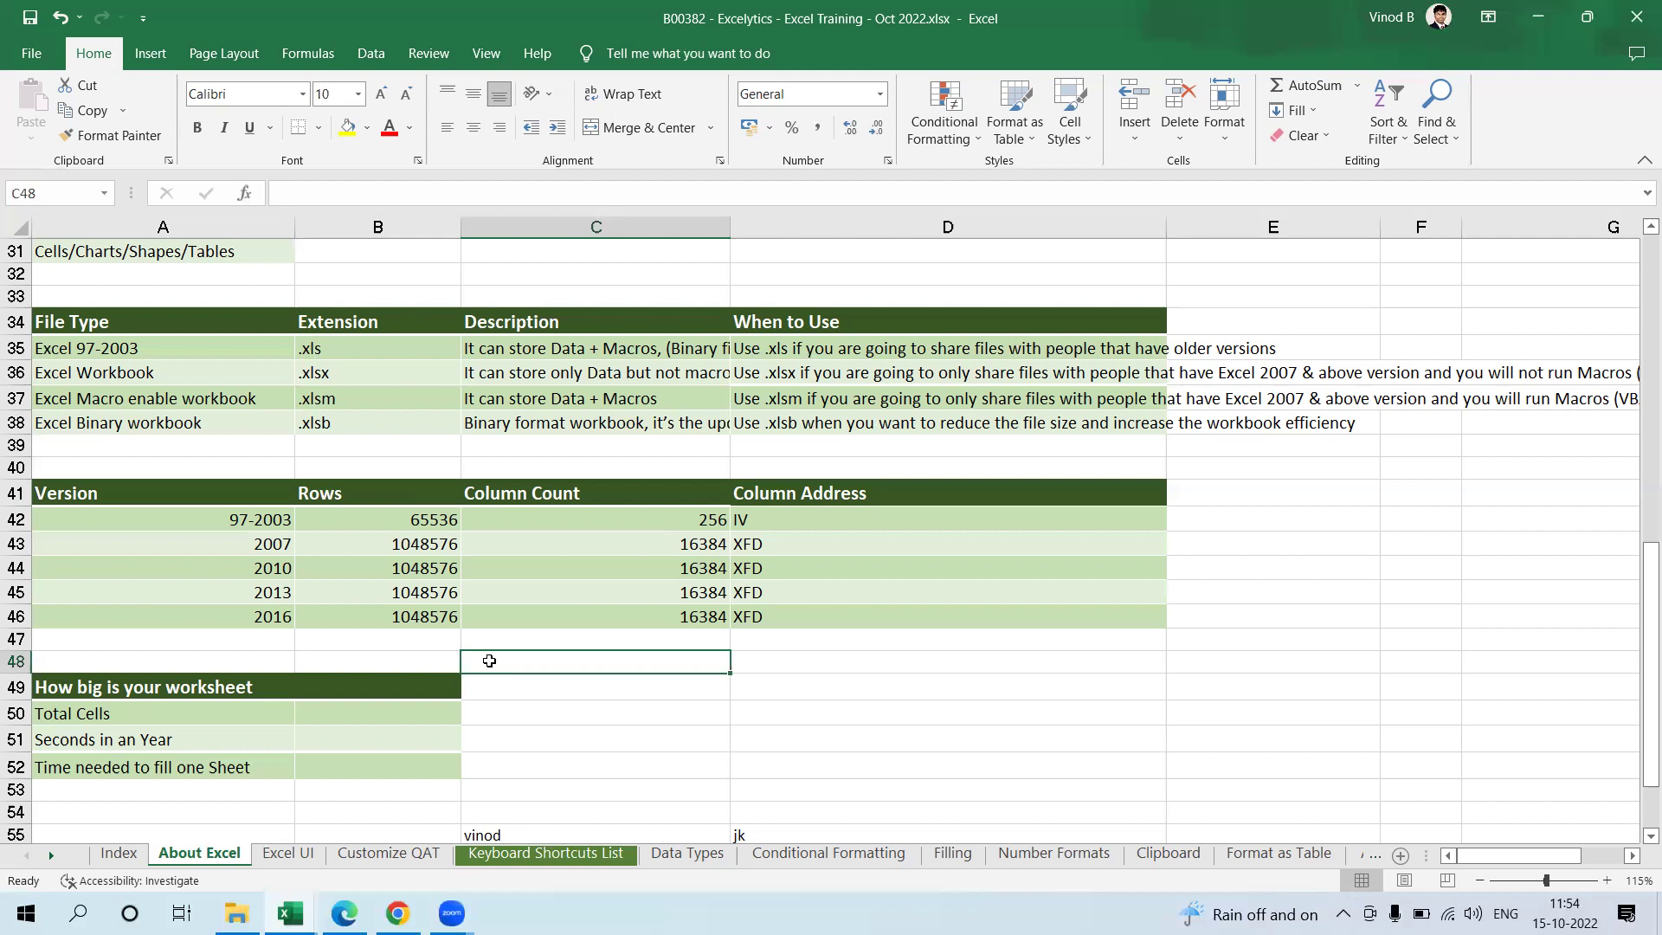
Step: Create a new workbook and enter kjfahkj, kjafhdkj, khafkjds, lvai, aofsdijo across A1 to E1
key(ctrl+n)
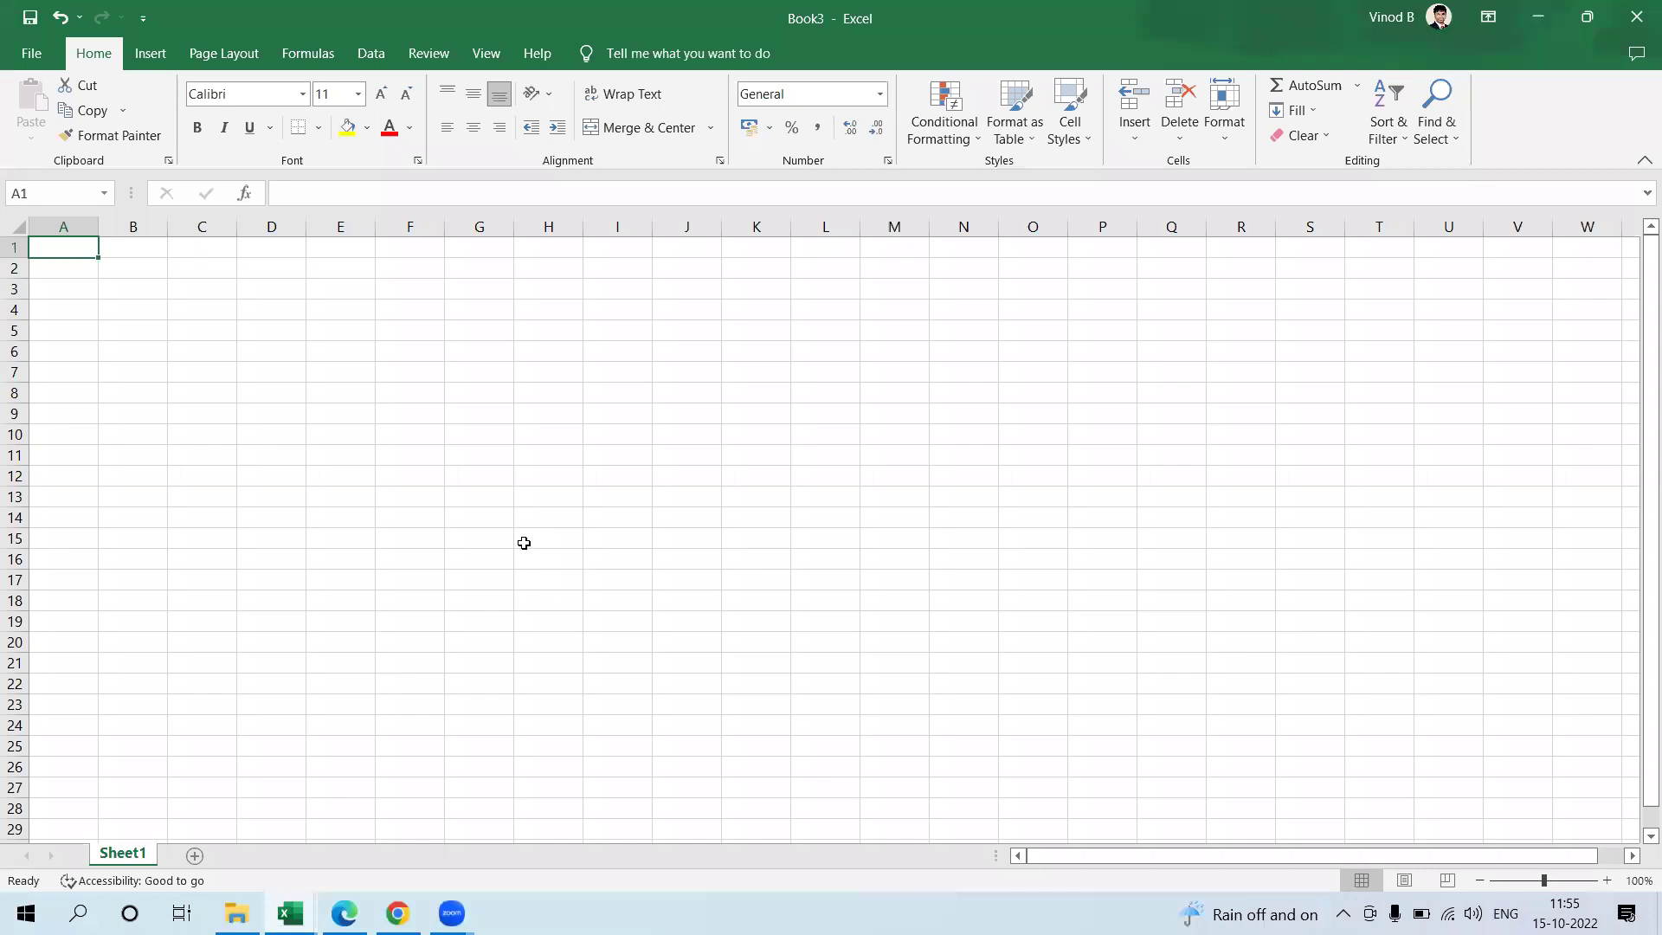
text(kjfahkj)
key(Tab)
text(kjafhdkj)
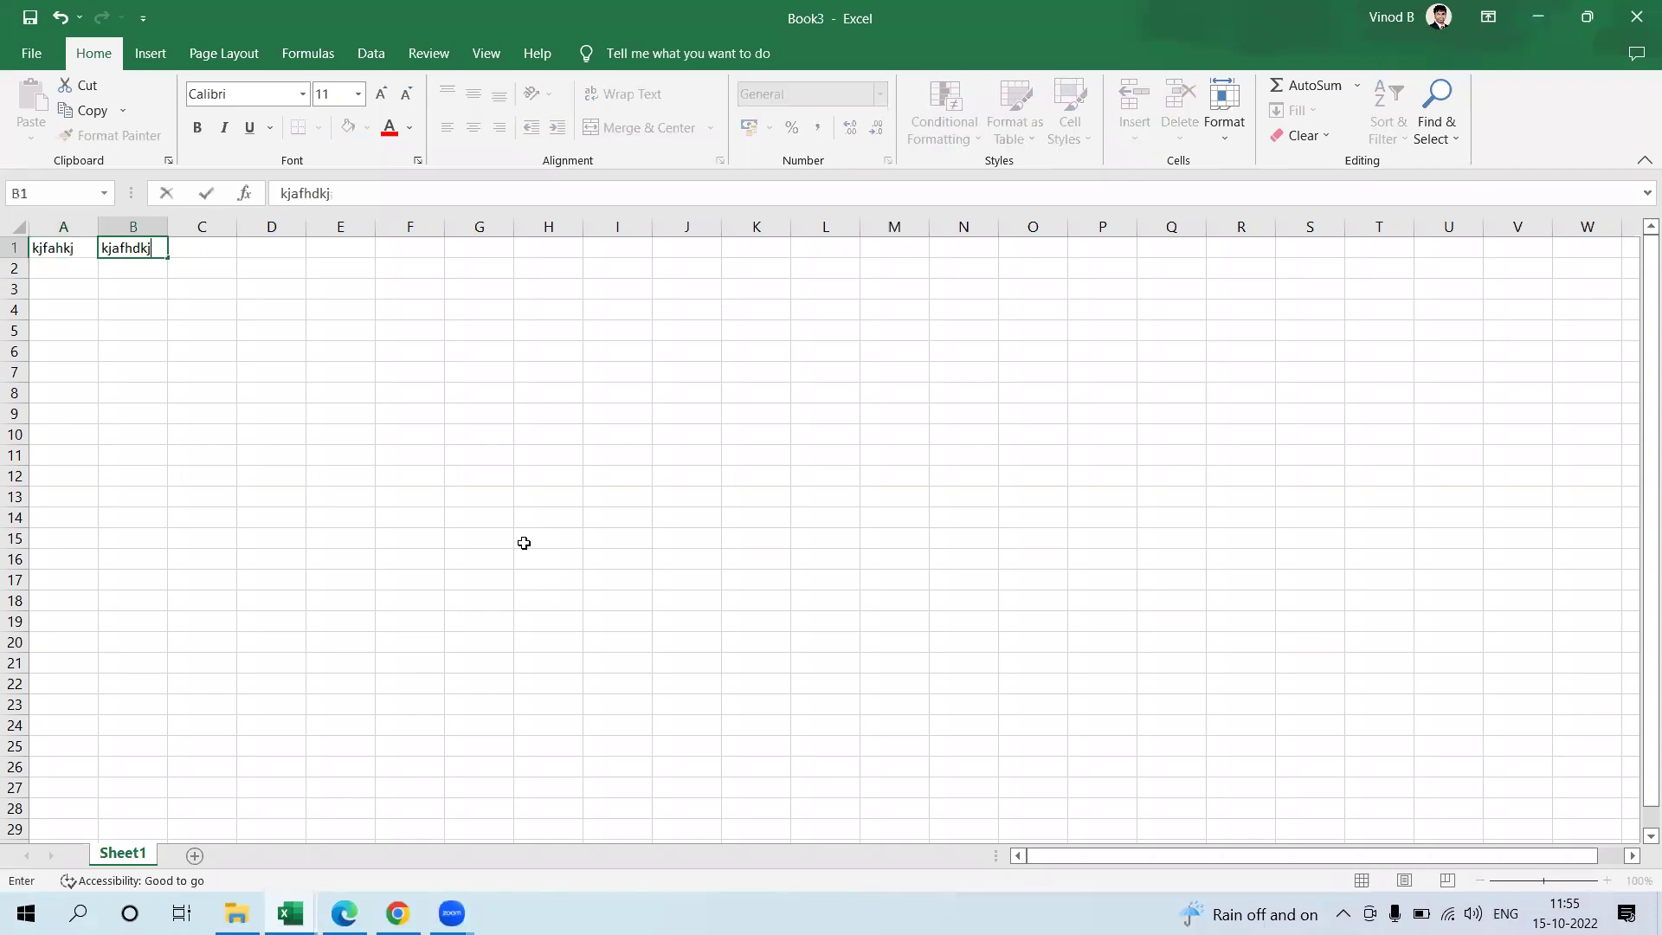
key(Tab)
text(khafkjds)
key(Tab)
text(lvai)
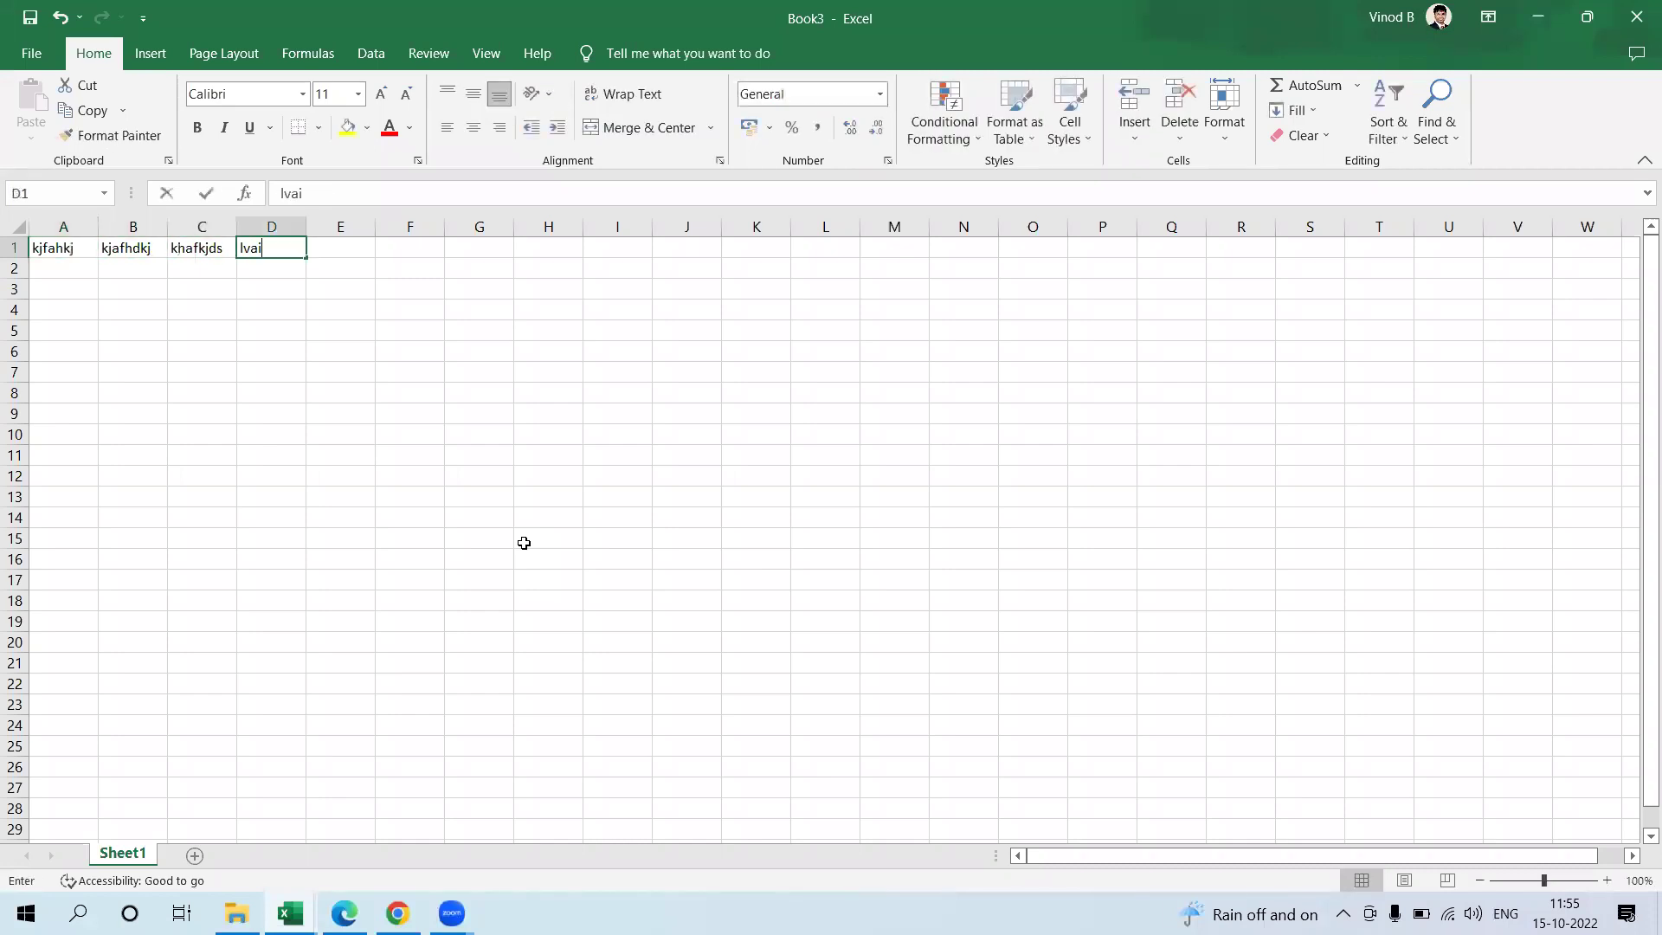
key(Tab)
text(aofsdijo)
key(Return)
Step: Enter iuhk in A2 and ;juhk in A3, then select A1
text(iuhk)
key(Return)
text(;juhk)
key(Return)
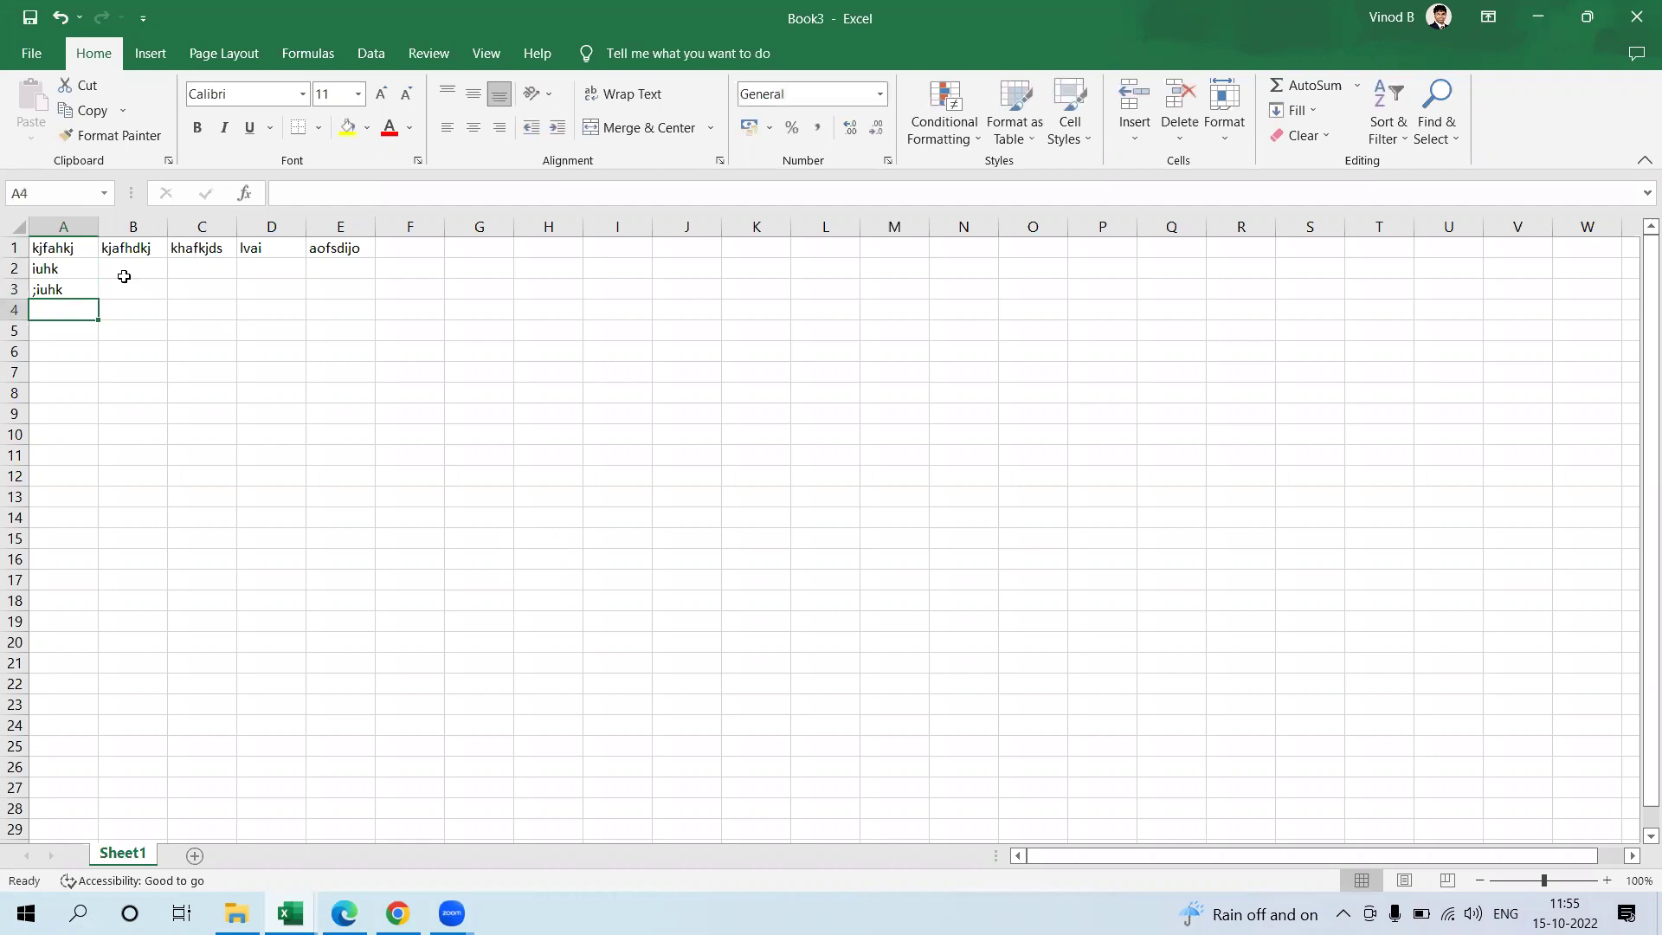
click(86, 248)
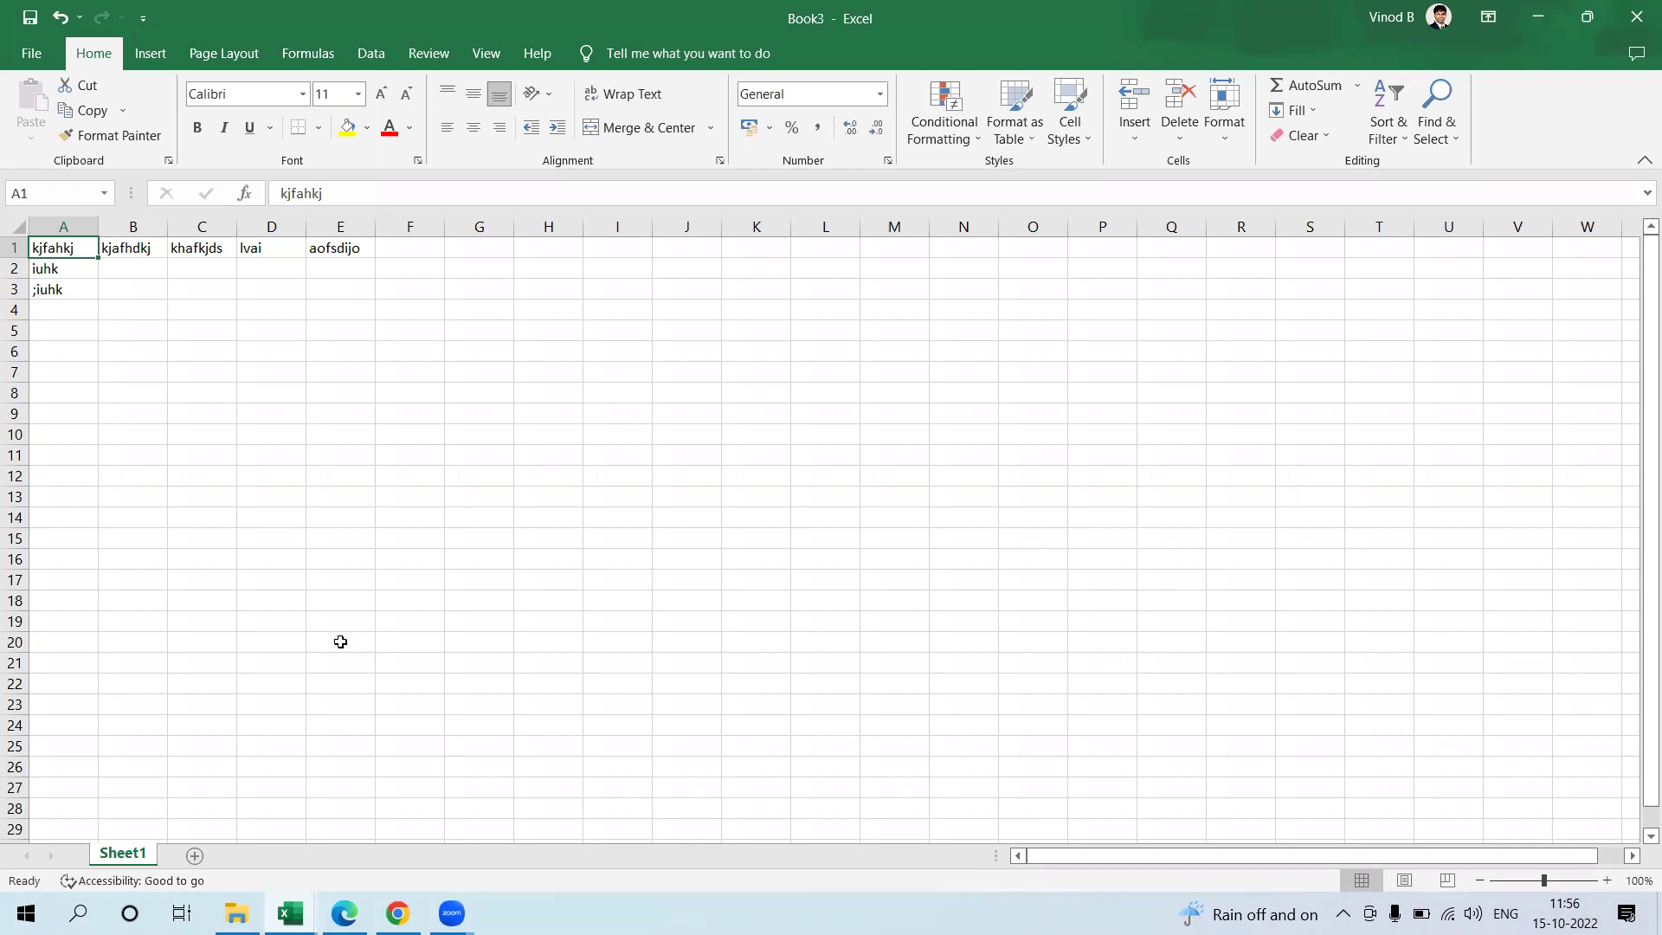
Step: Check the Zoom meeting windows, then switch back to the training workbook
click(452, 913)
click(558, 786)
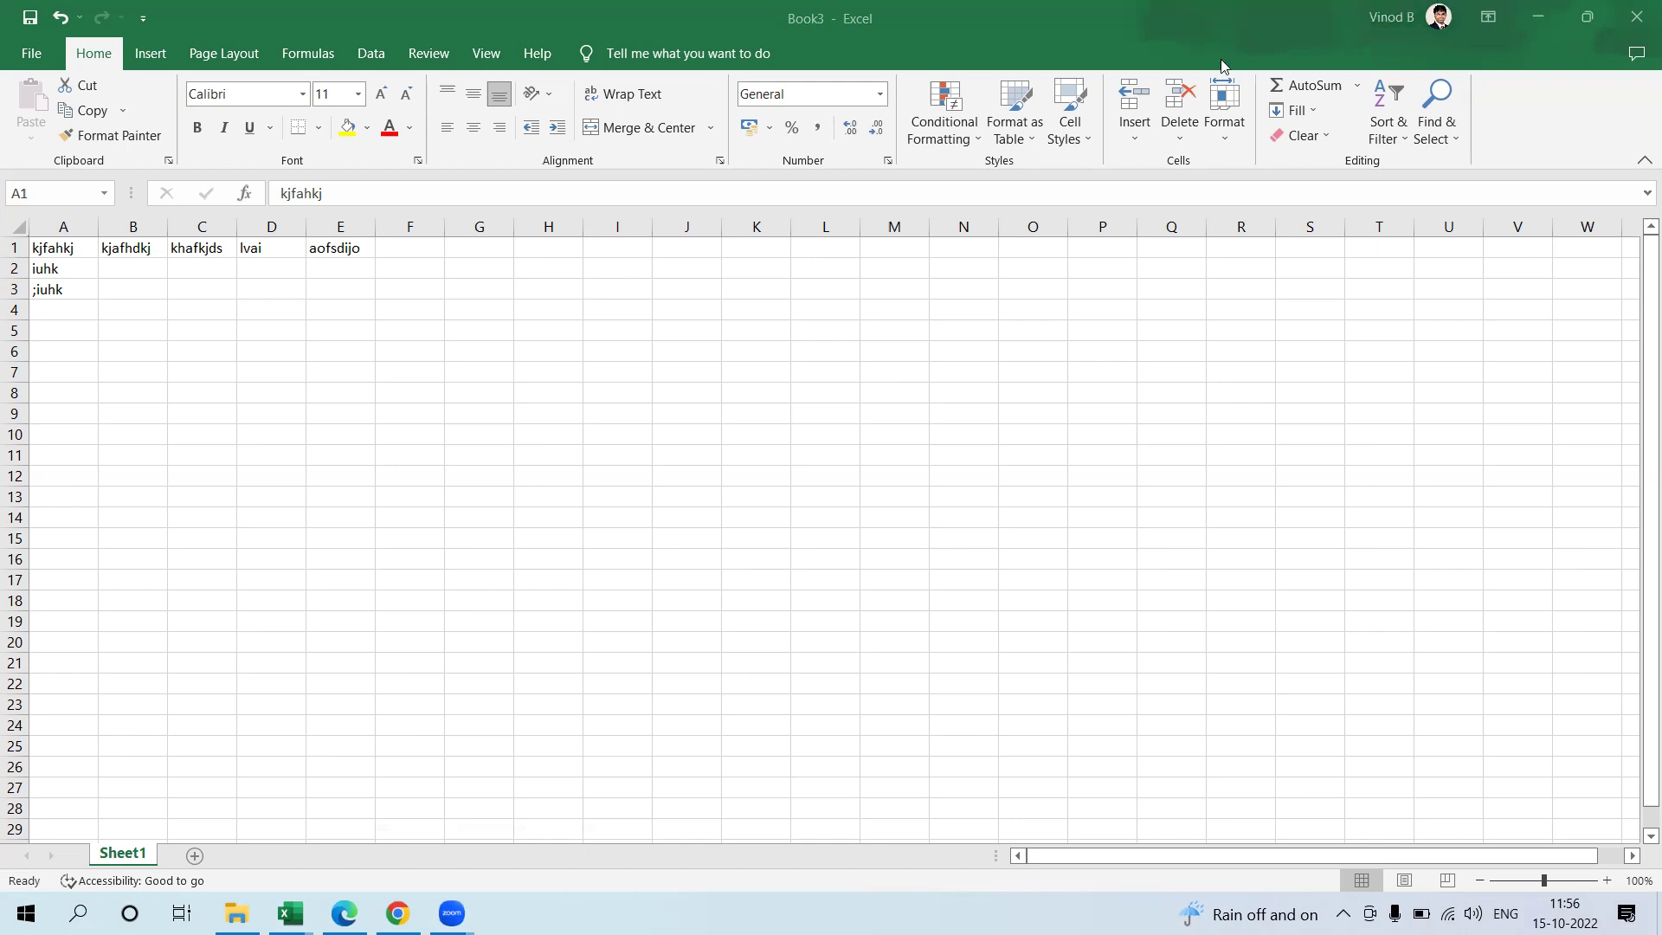
click(731, 314)
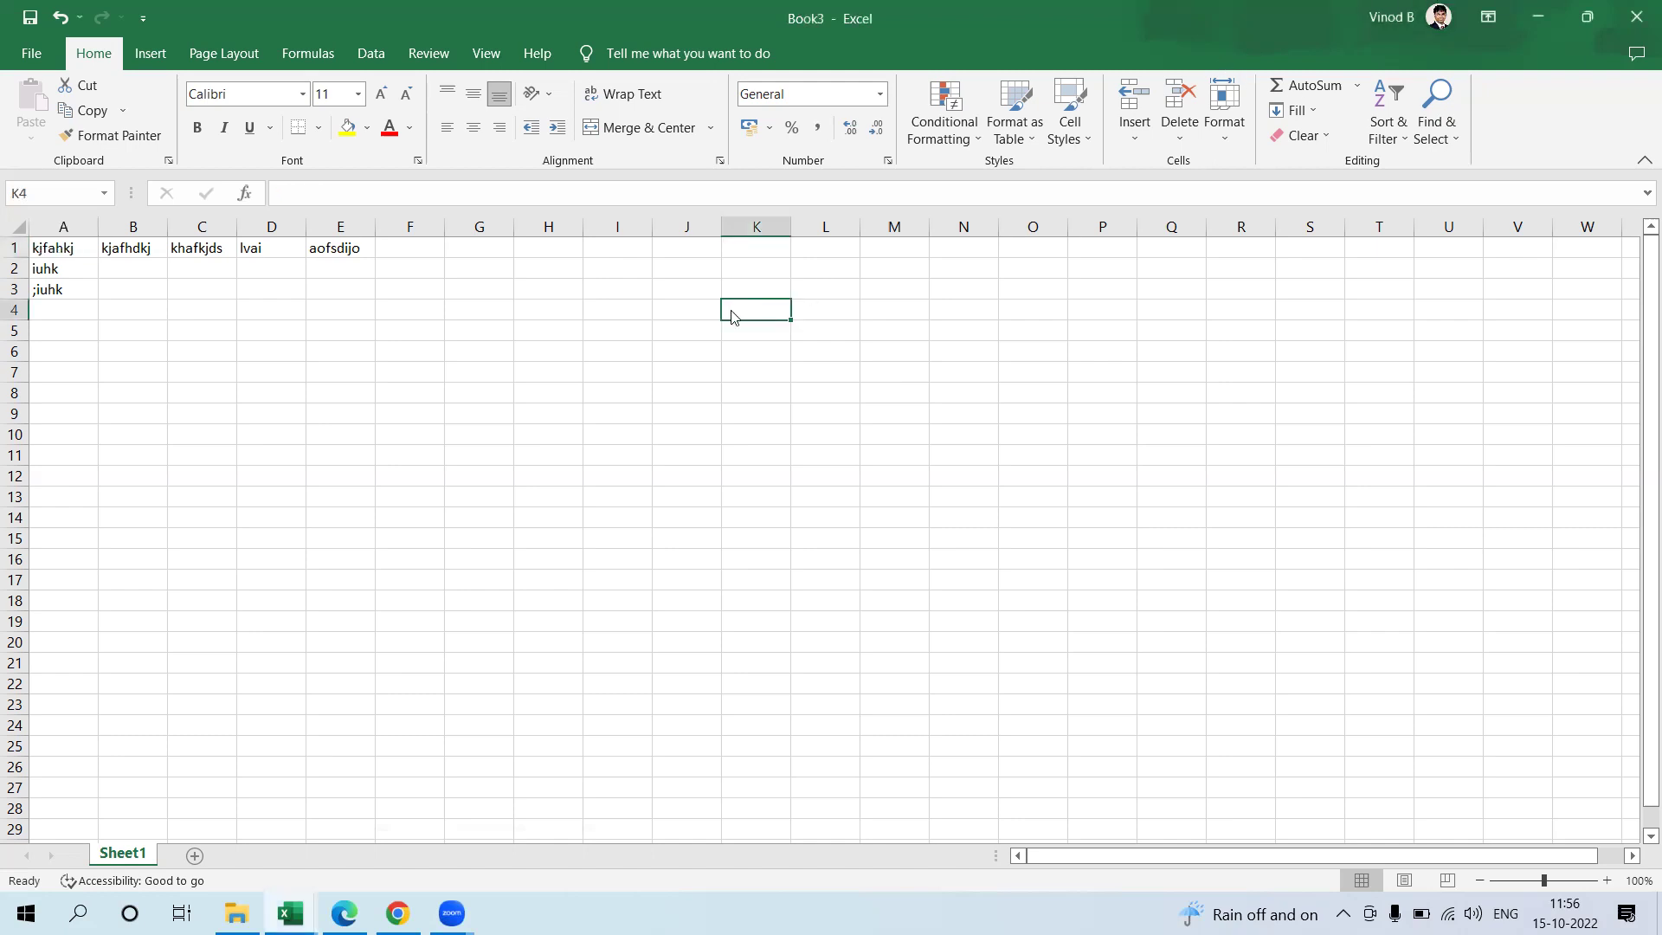
key(alt+Tab)
key(alt+Tab)
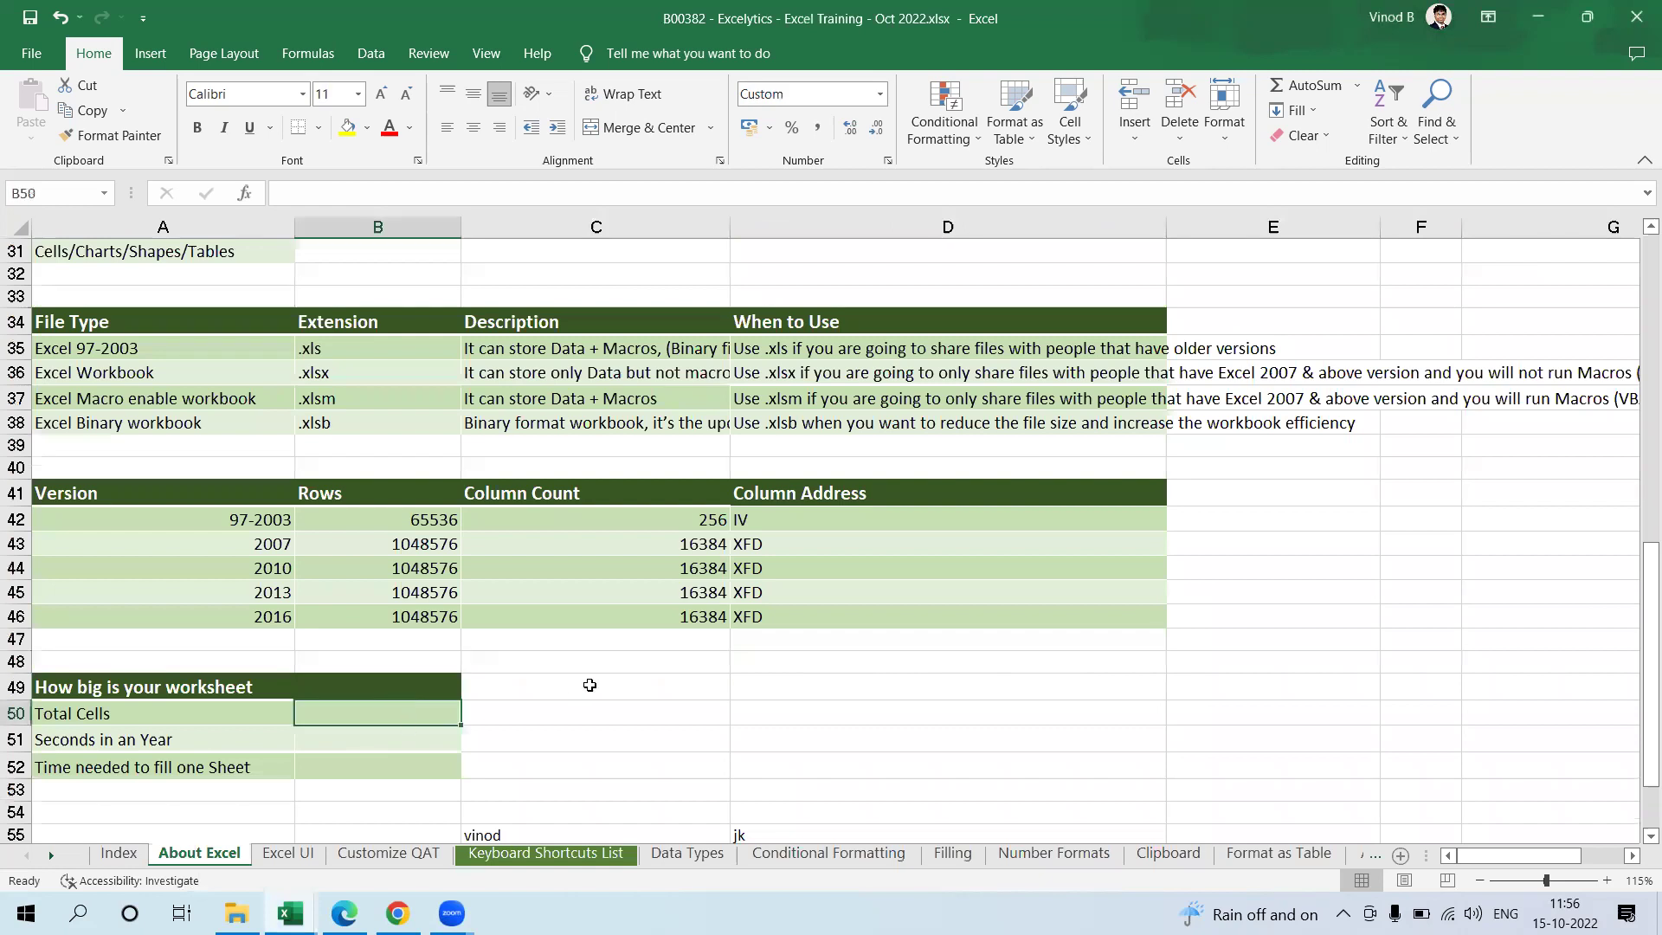
Step: Enter =B46*C46 in B50 so Total Cells shows 17,17,98,69,184
text(=)
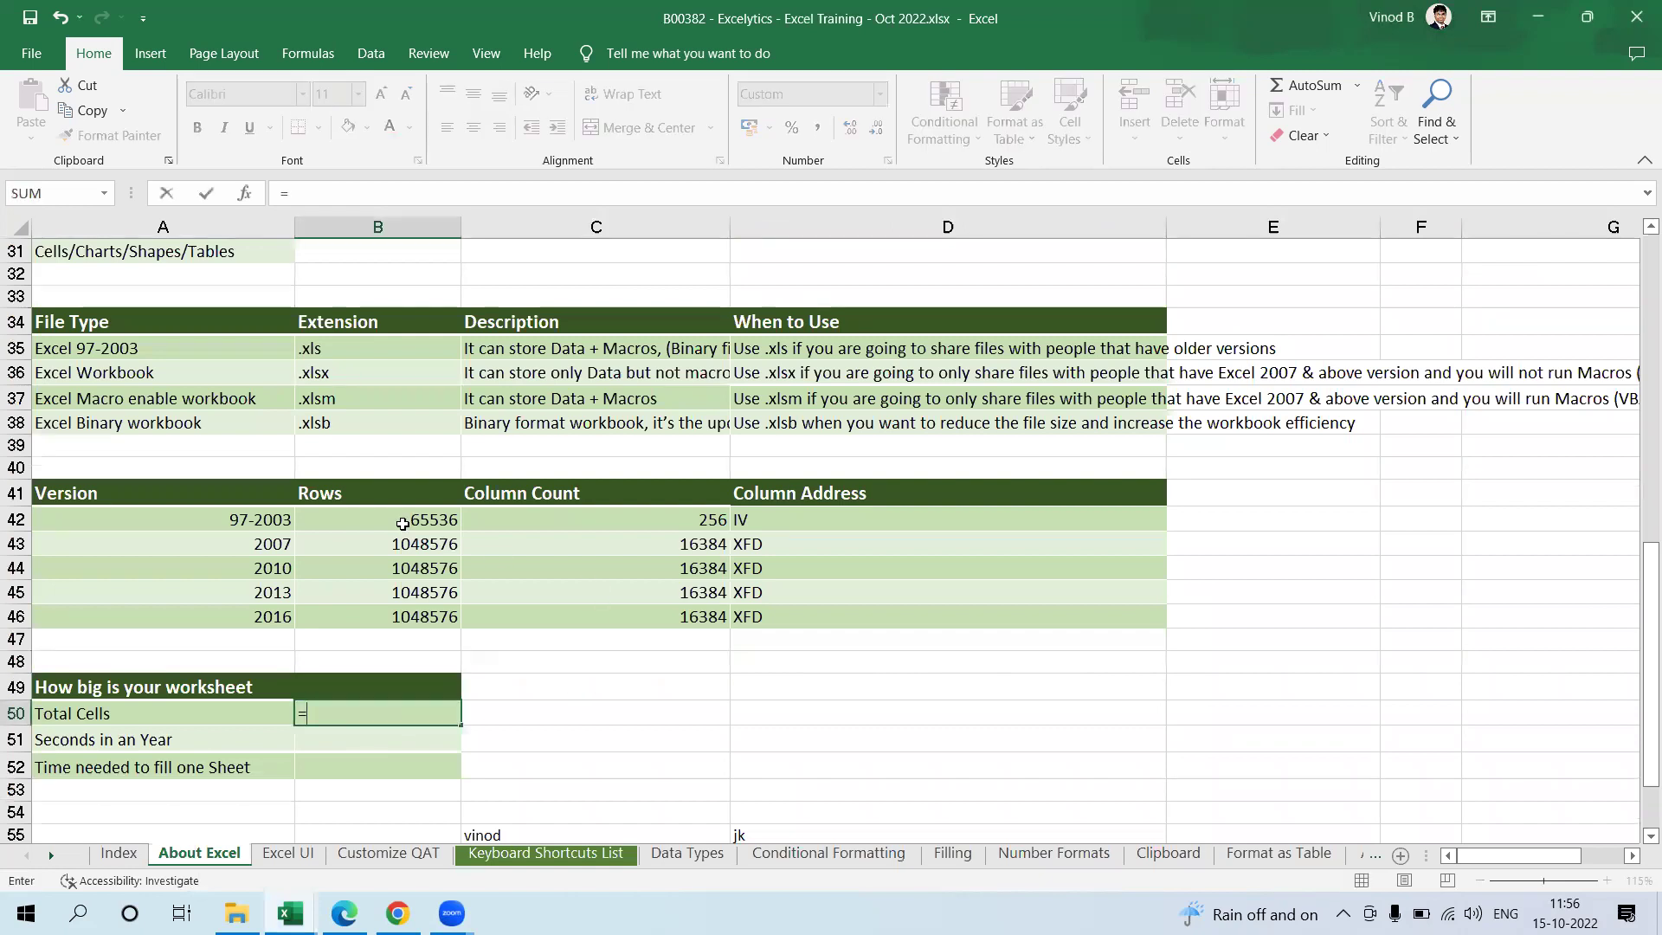
click(417, 618)
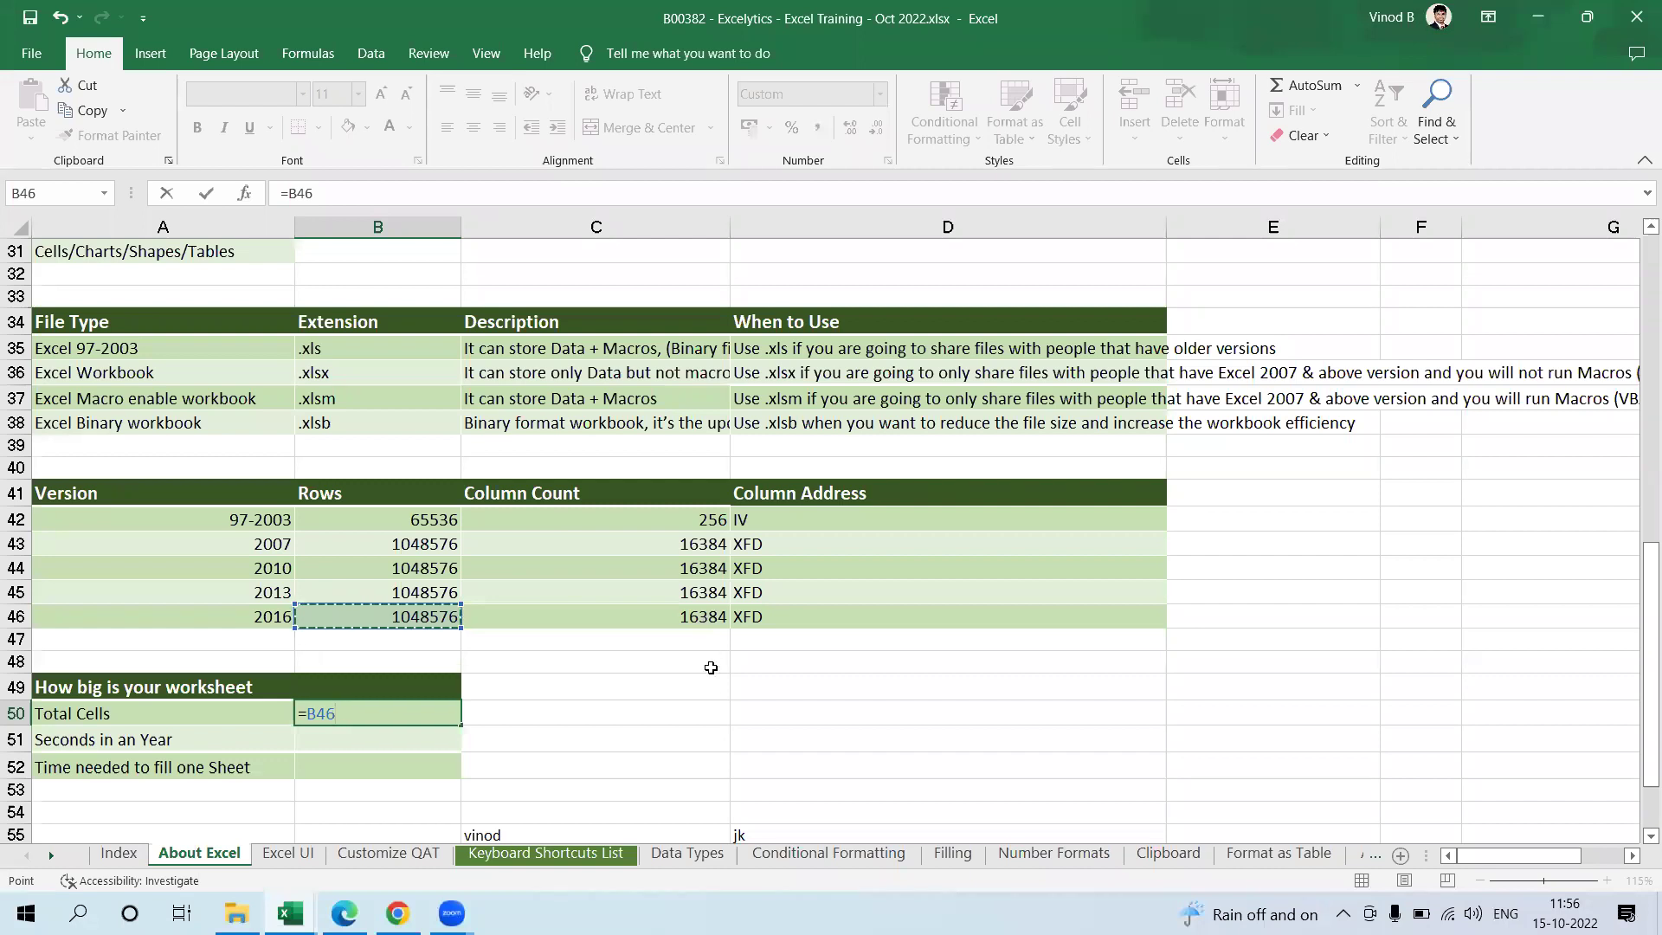
text(*)
click(678, 623)
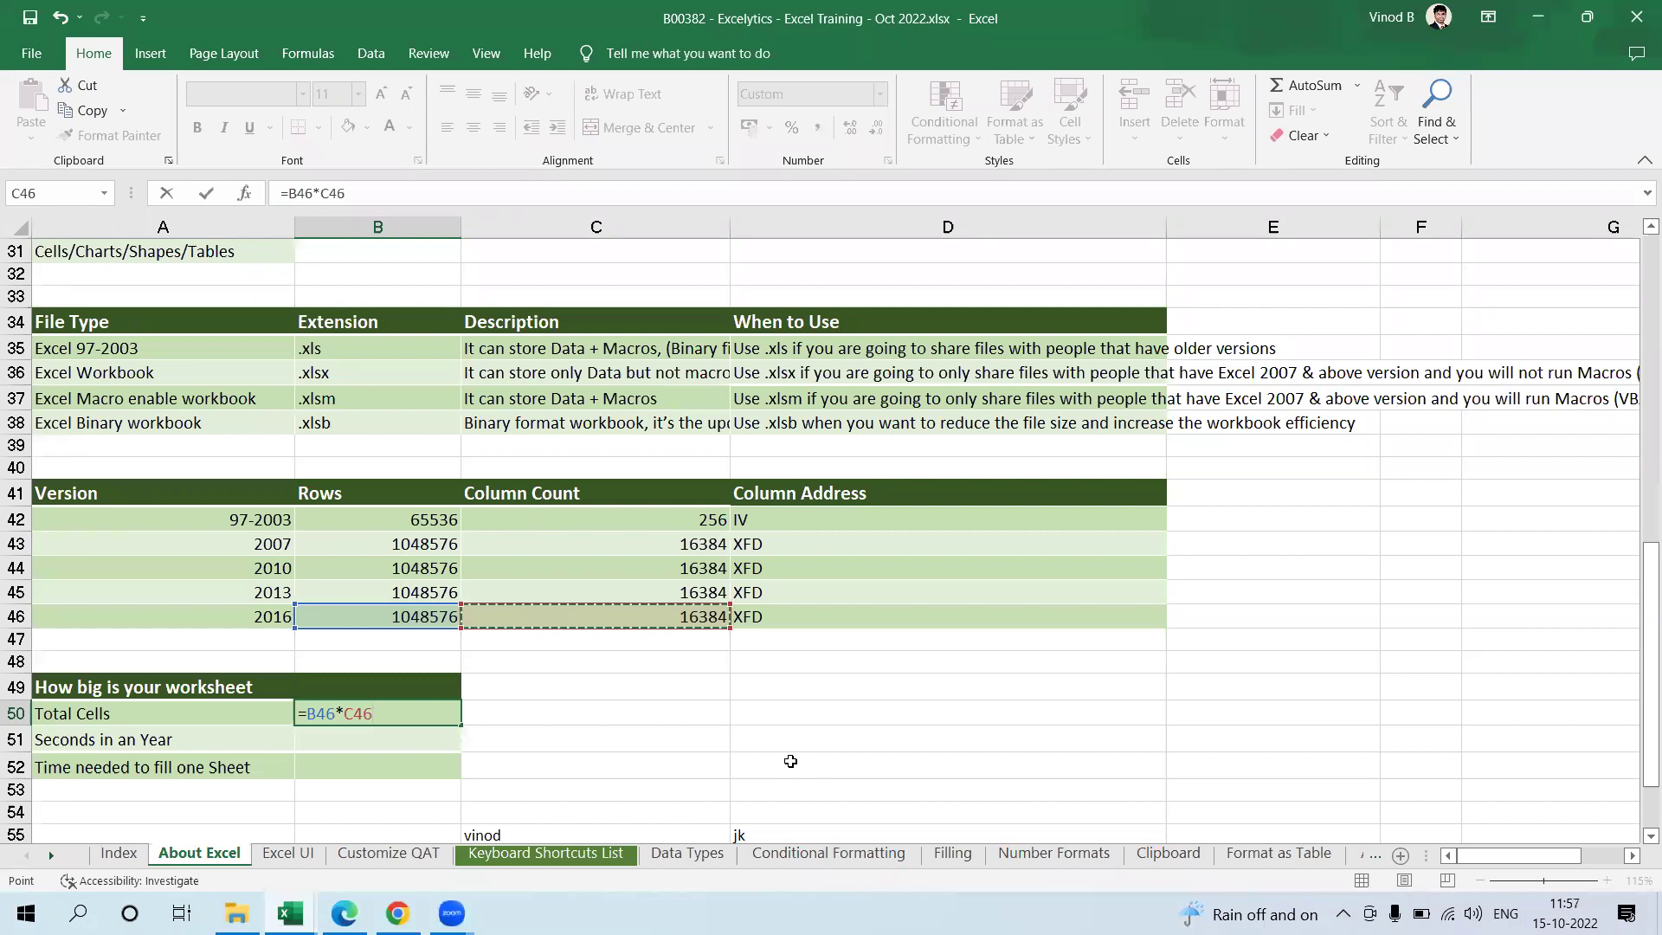
key(Return)
click(422, 719)
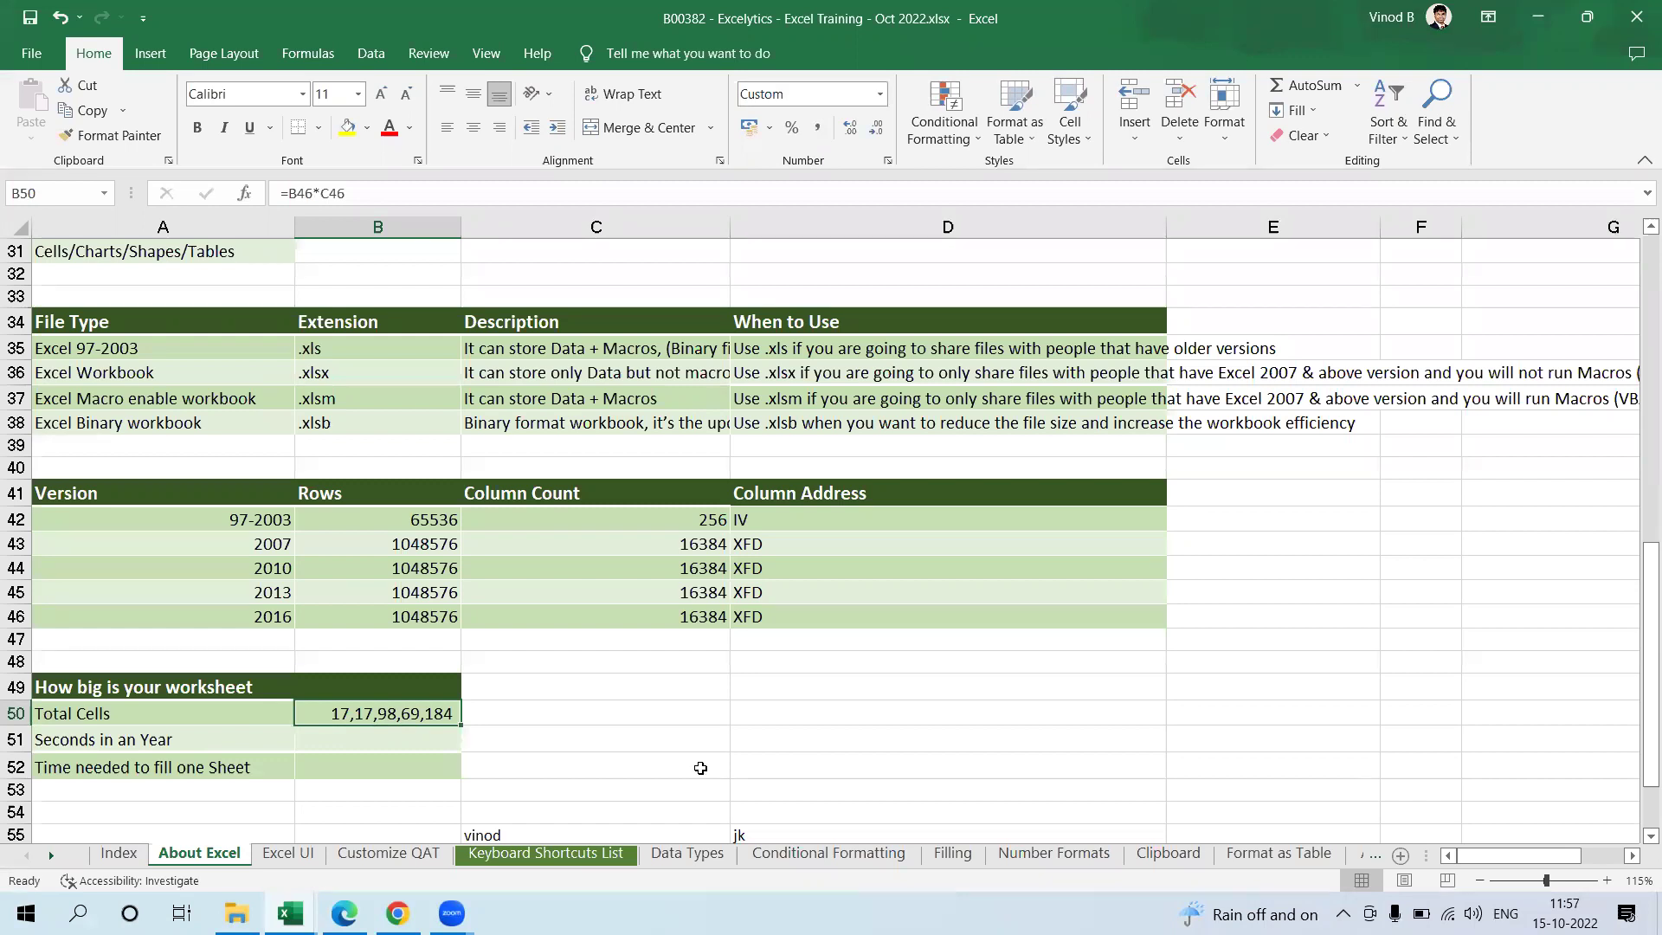
click(410, 740)
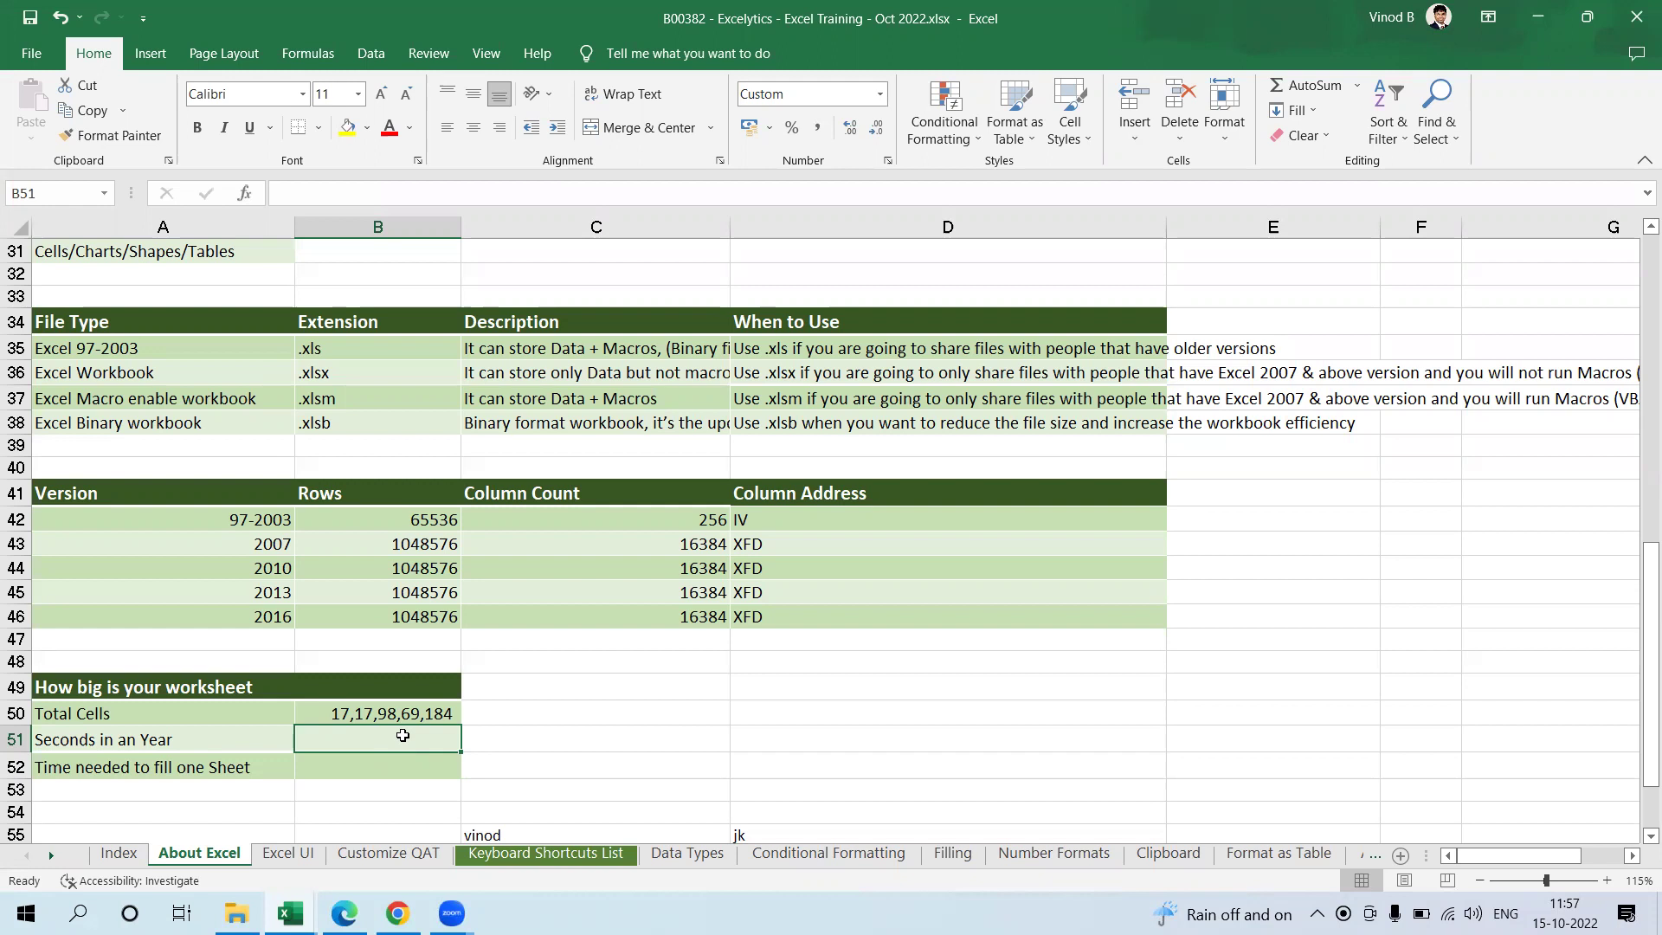
Step: Enter =365*24*60*60 in B51 for Seconds in an Year and review the B50 and B51 formulas
text(=)
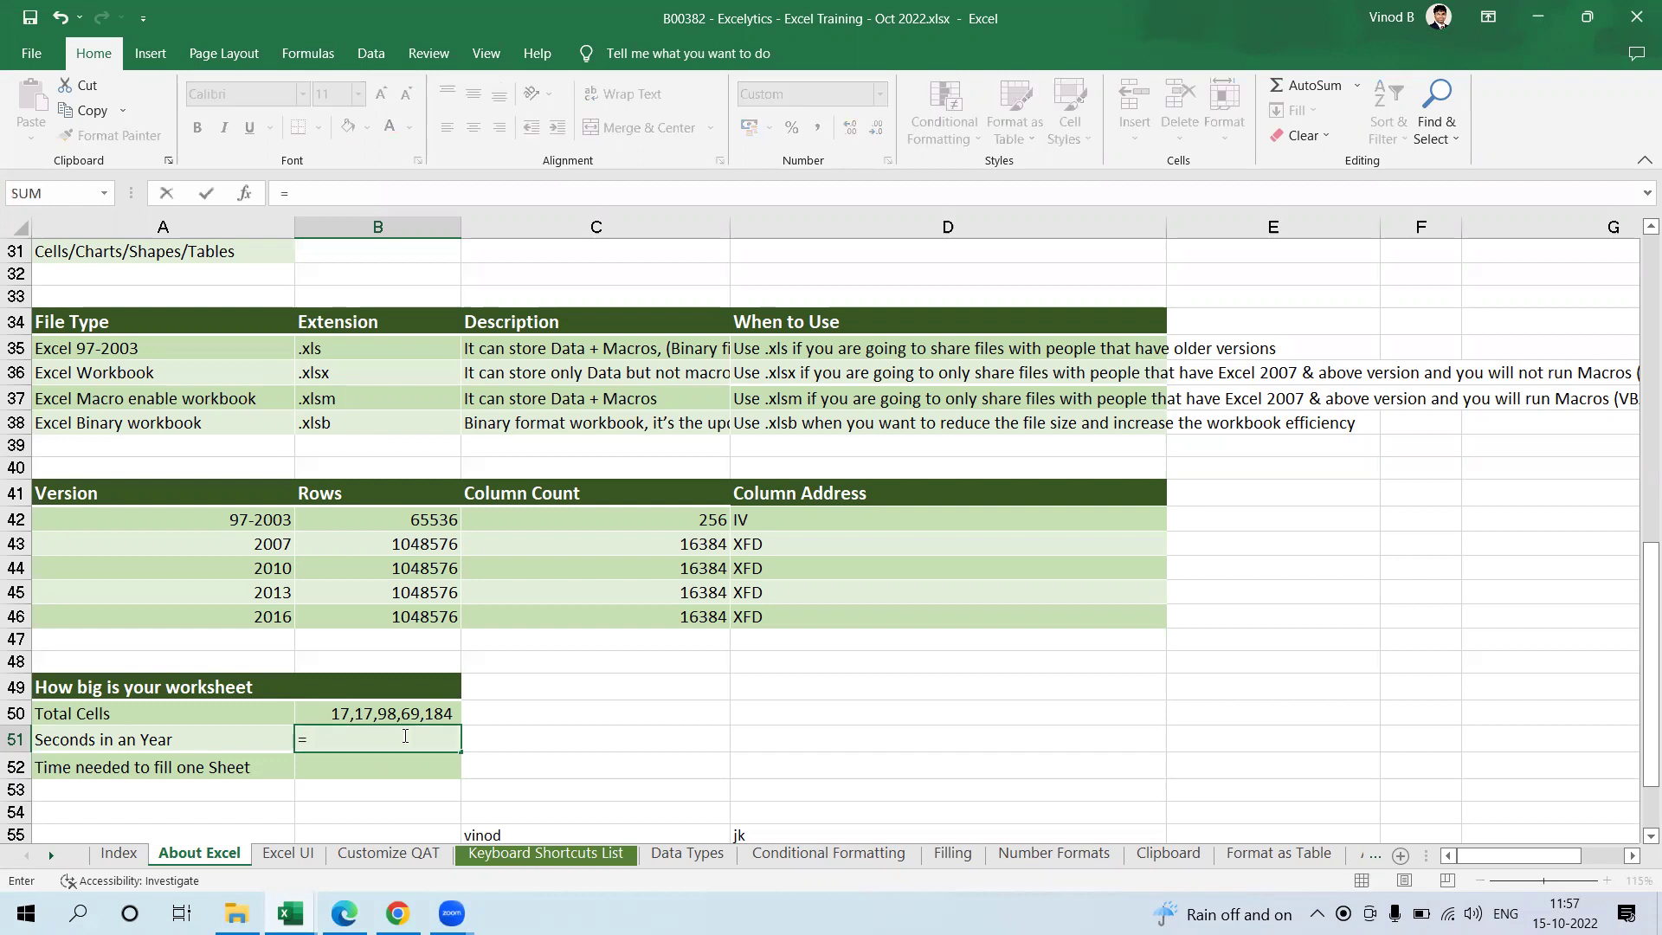
text(365*24*)
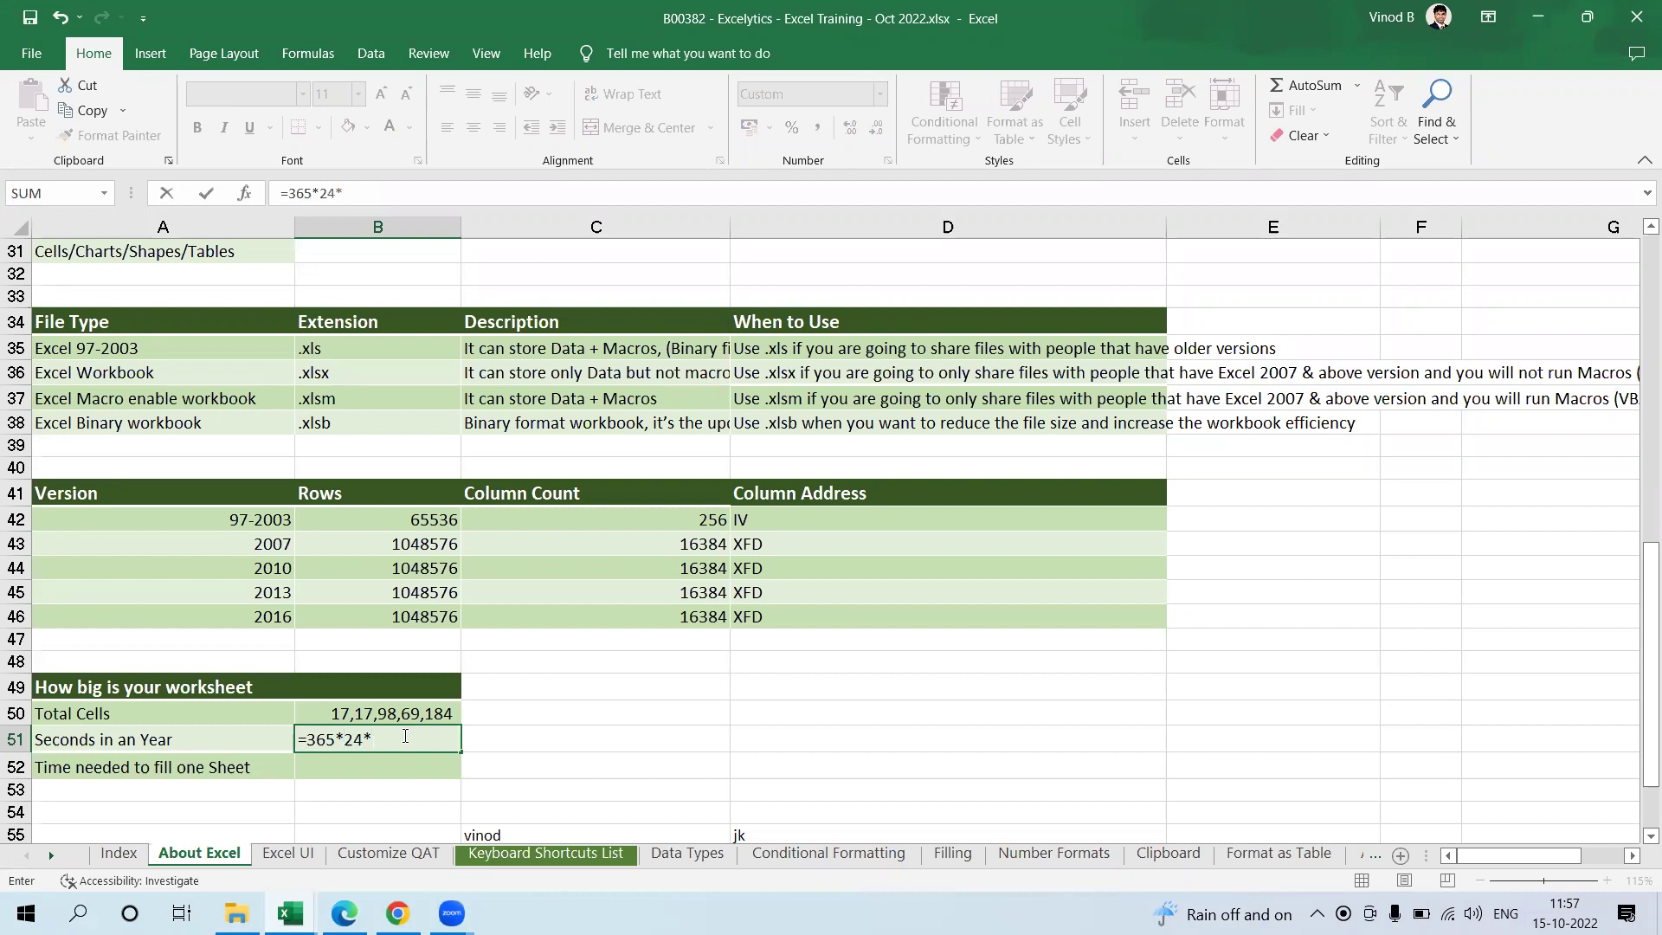
text(60*60)
key(Return)
click(344, 747)
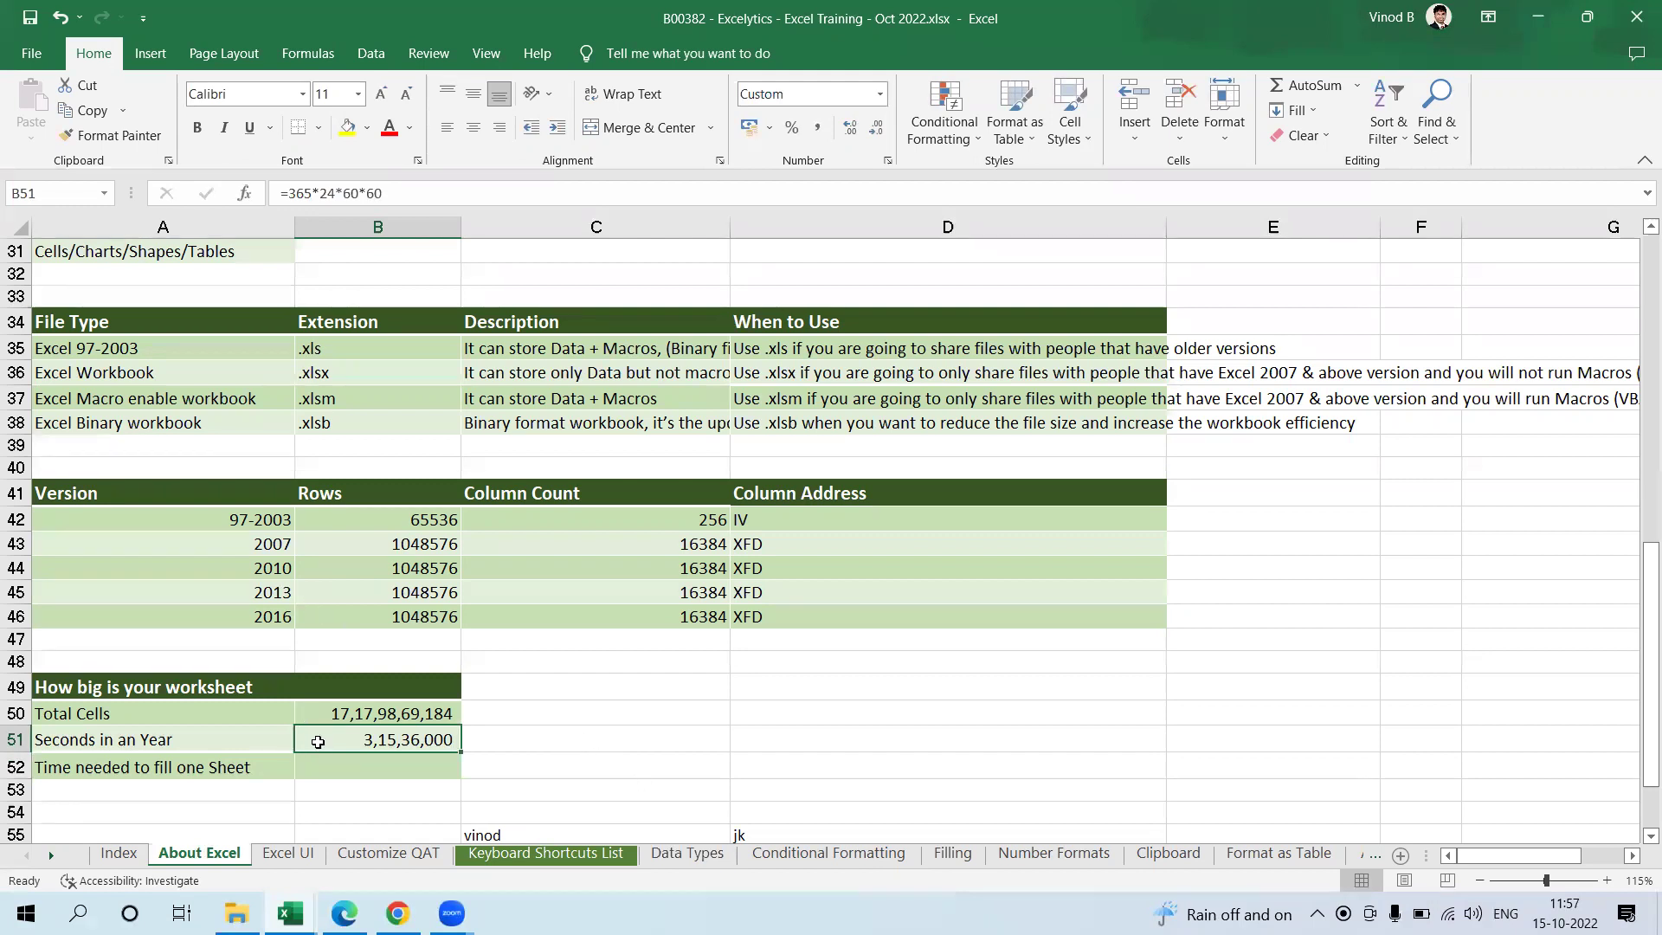
click(315, 707)
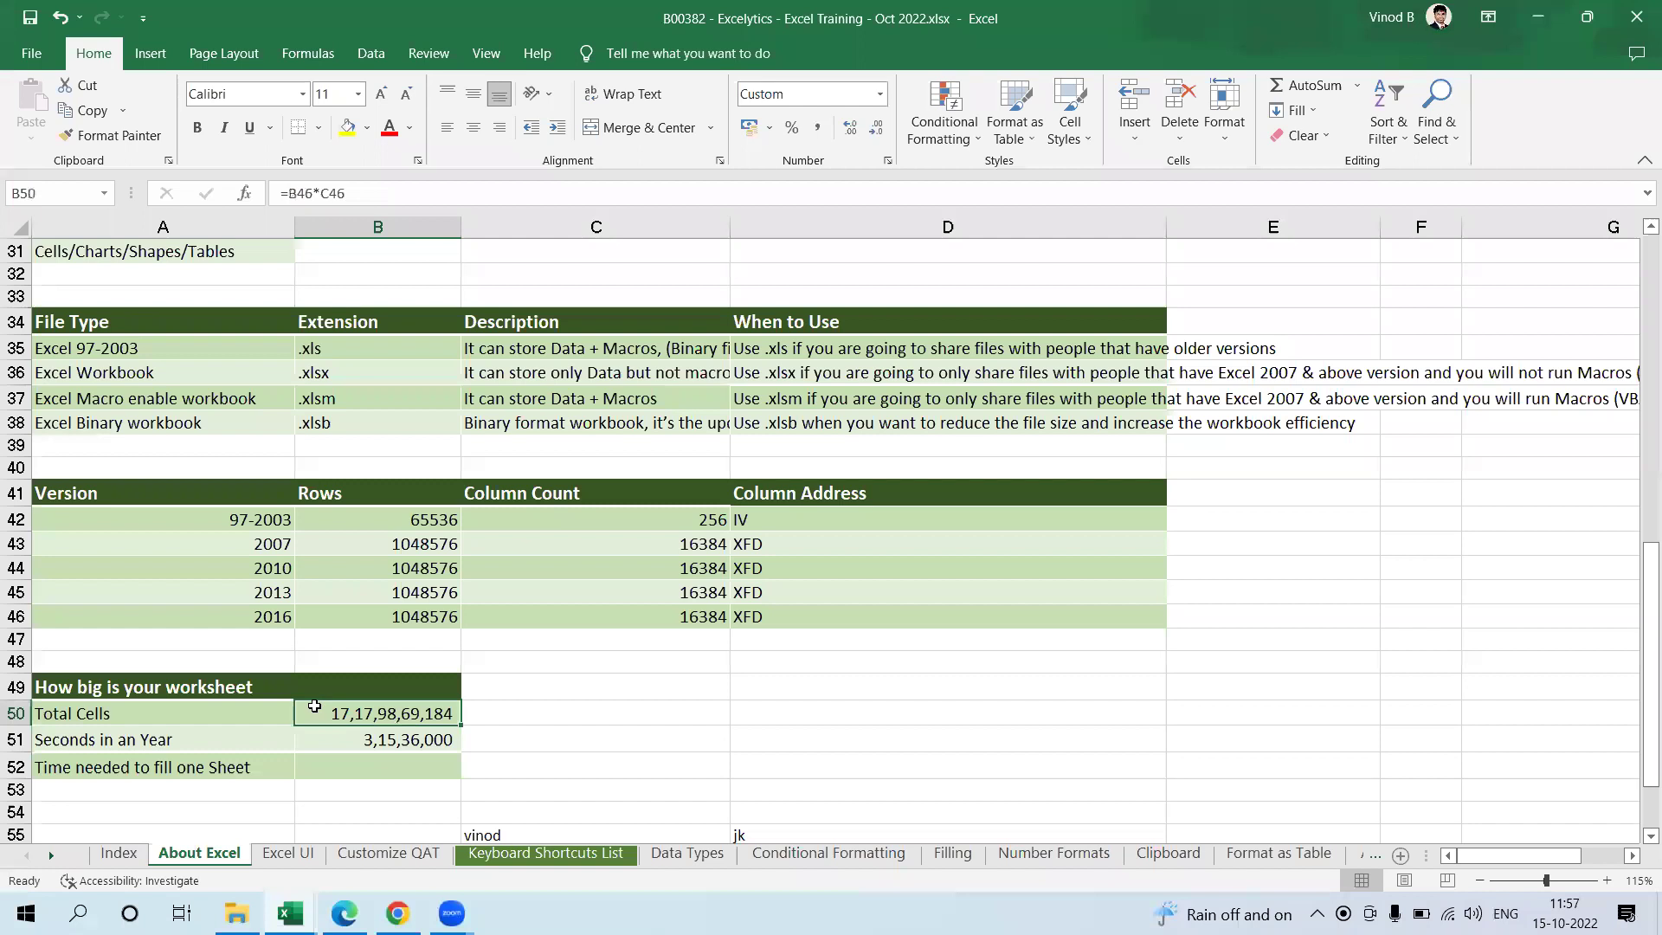
click(339, 736)
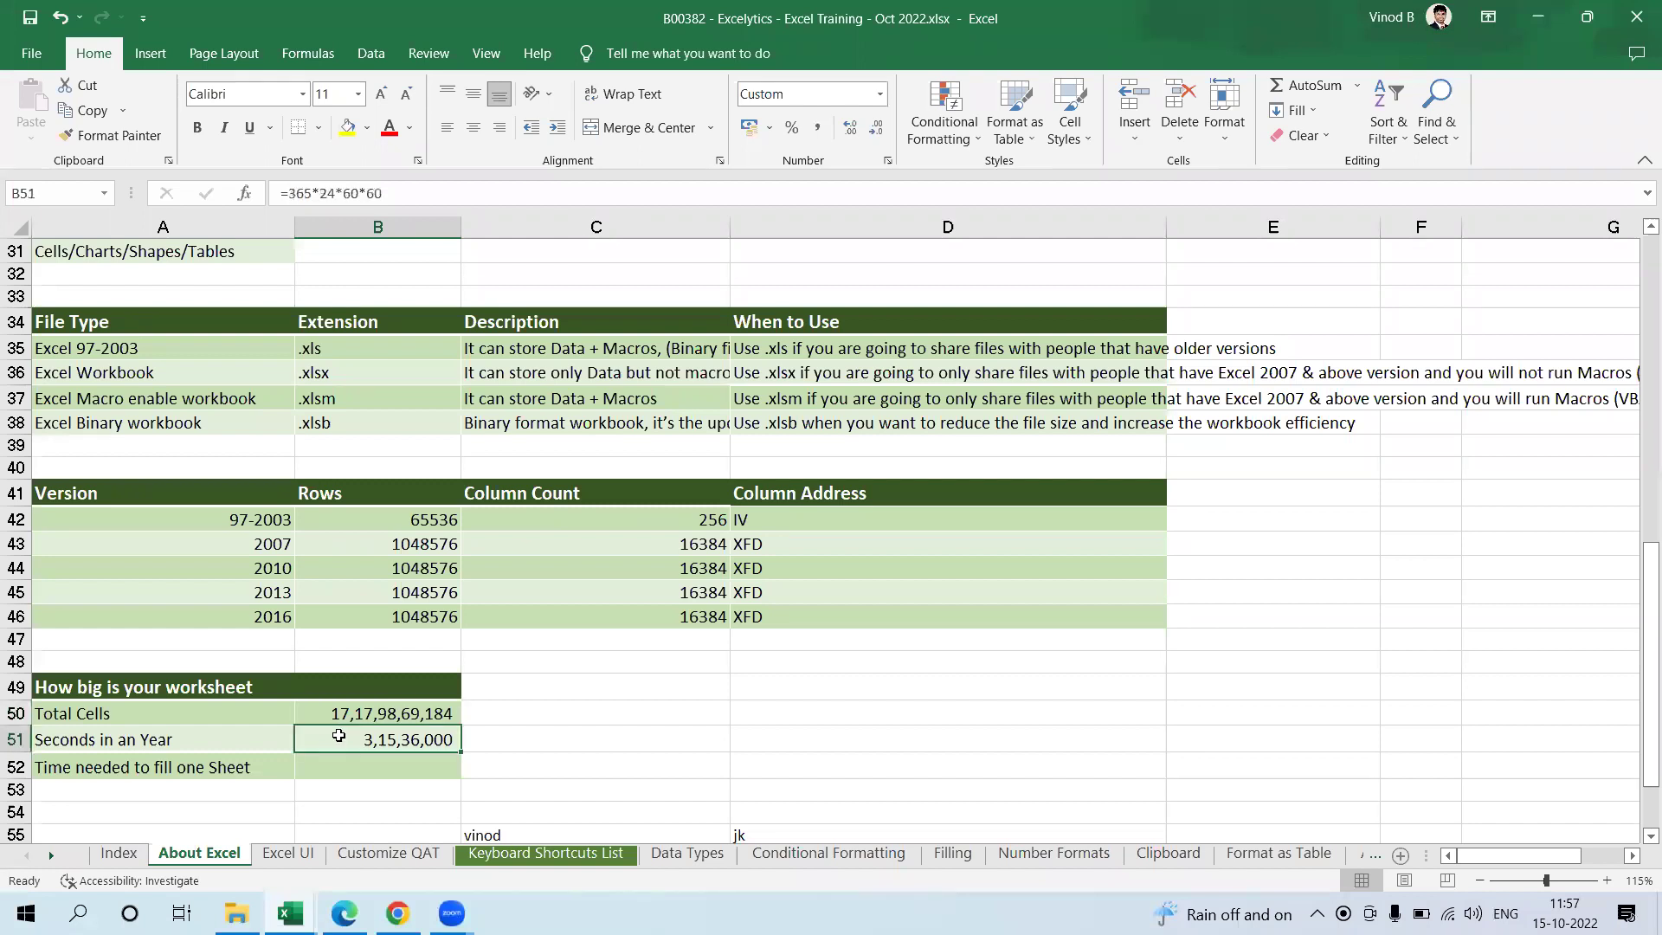
click(374, 783)
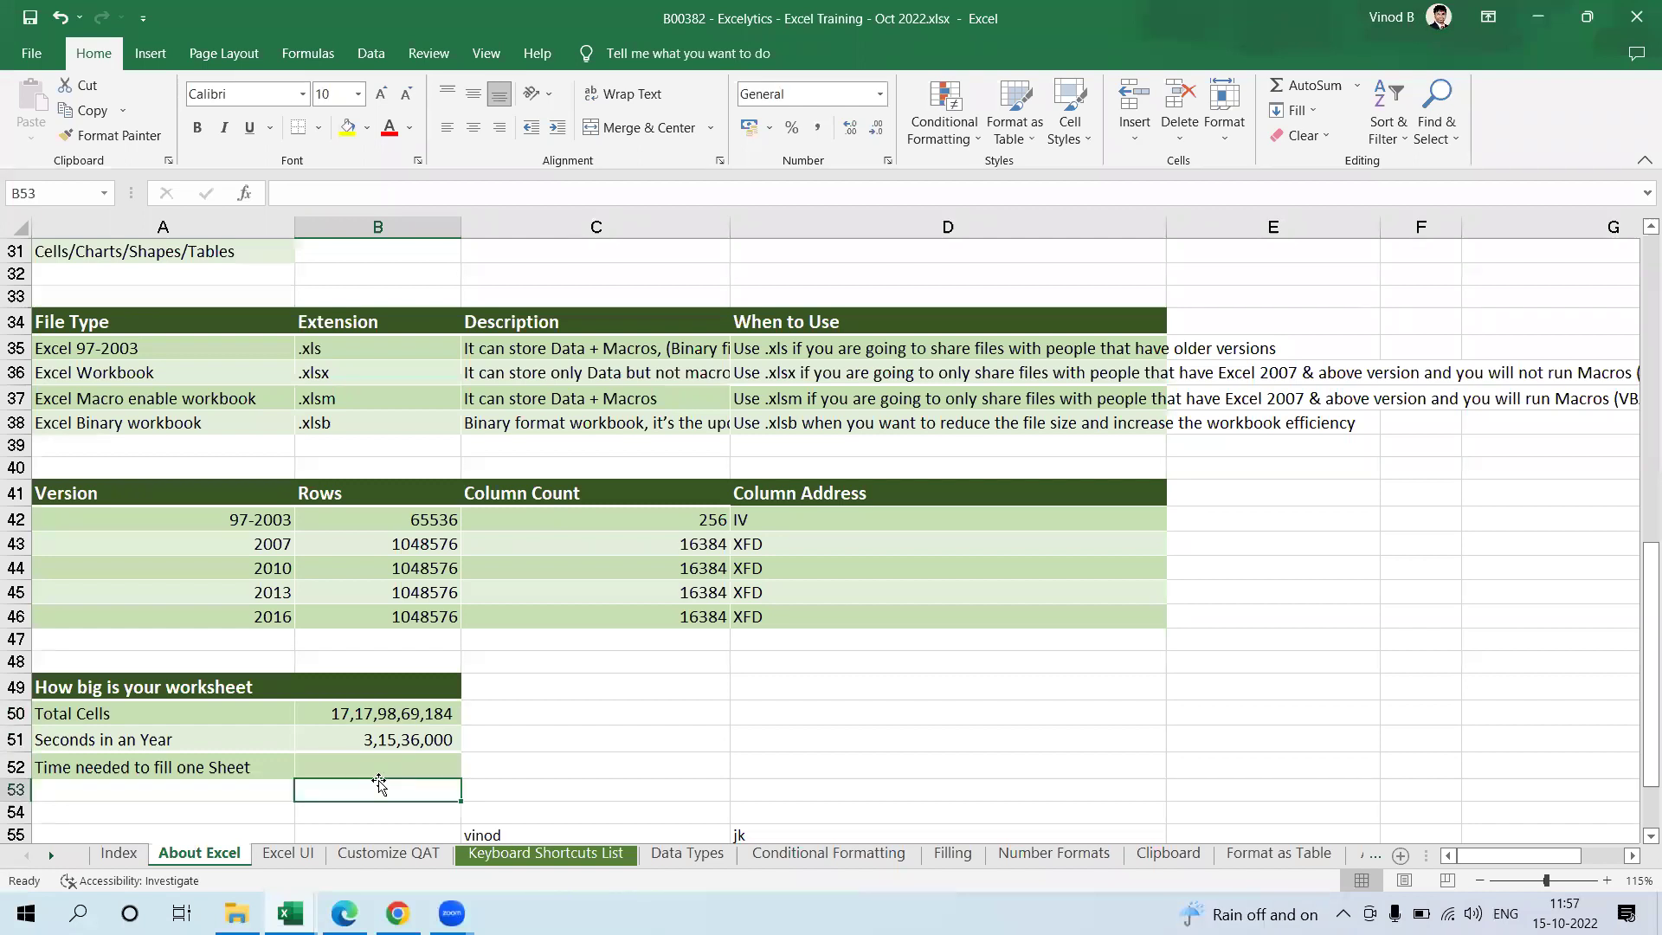
Step: Enter =B50/B51 in B52 so Time needed to fill one Sheet shows 545
click(355, 758)
text(=)
key(Up)
key(Up)
text(/)
key(Up)
key(Return)
key(Up)
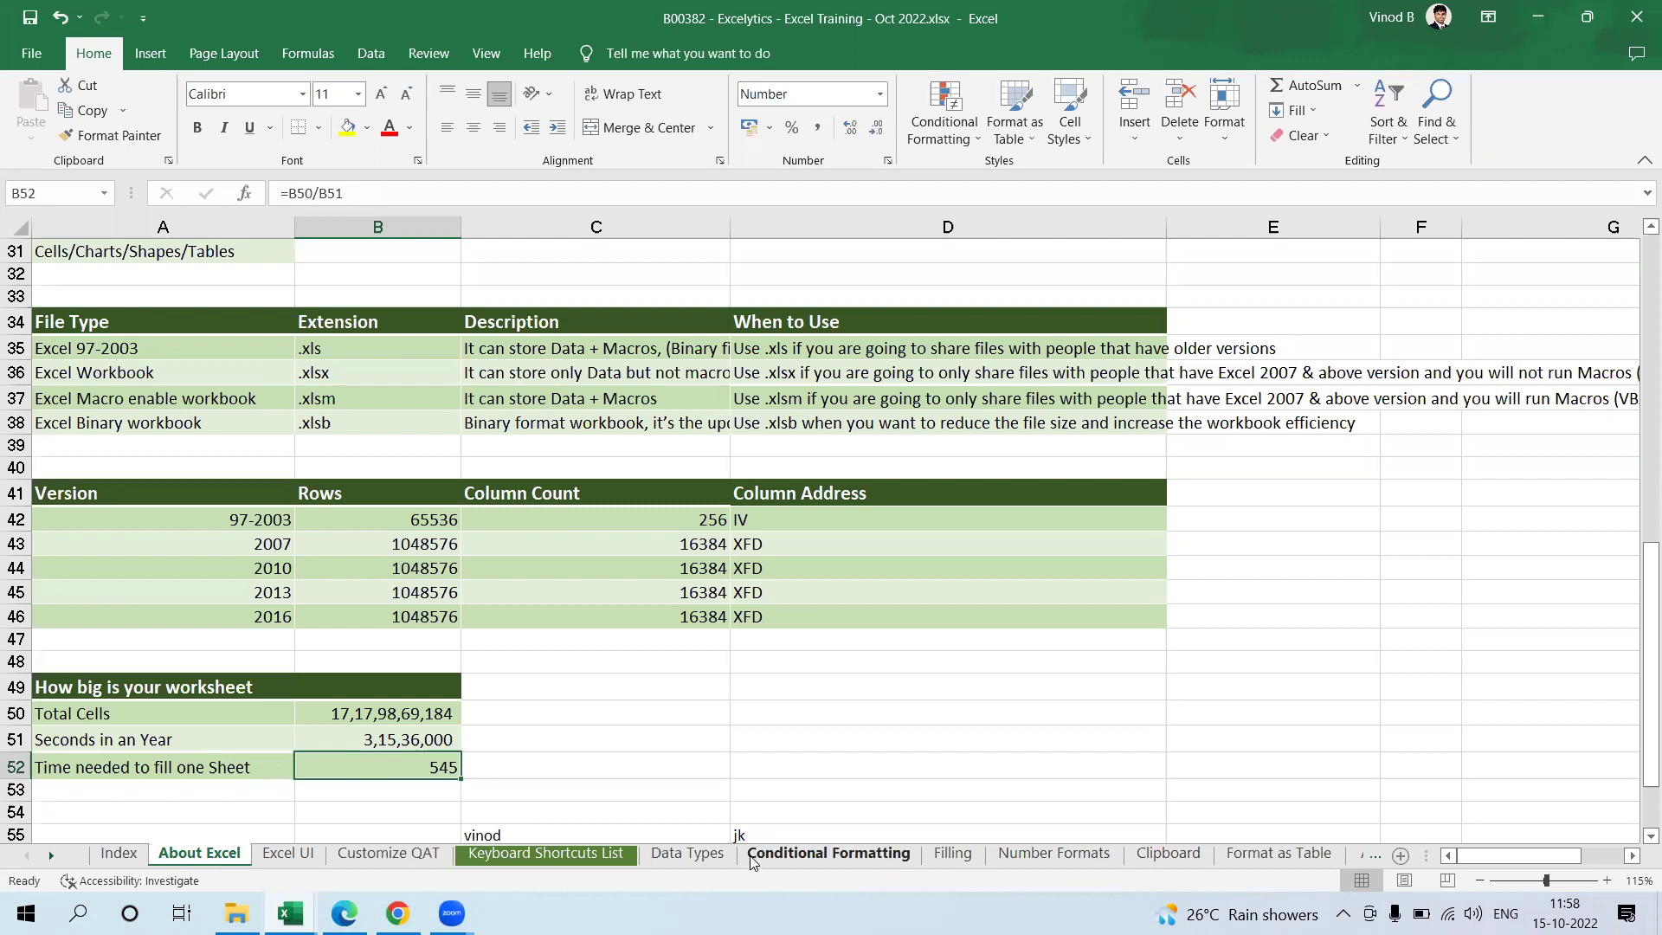
click(560, 736)
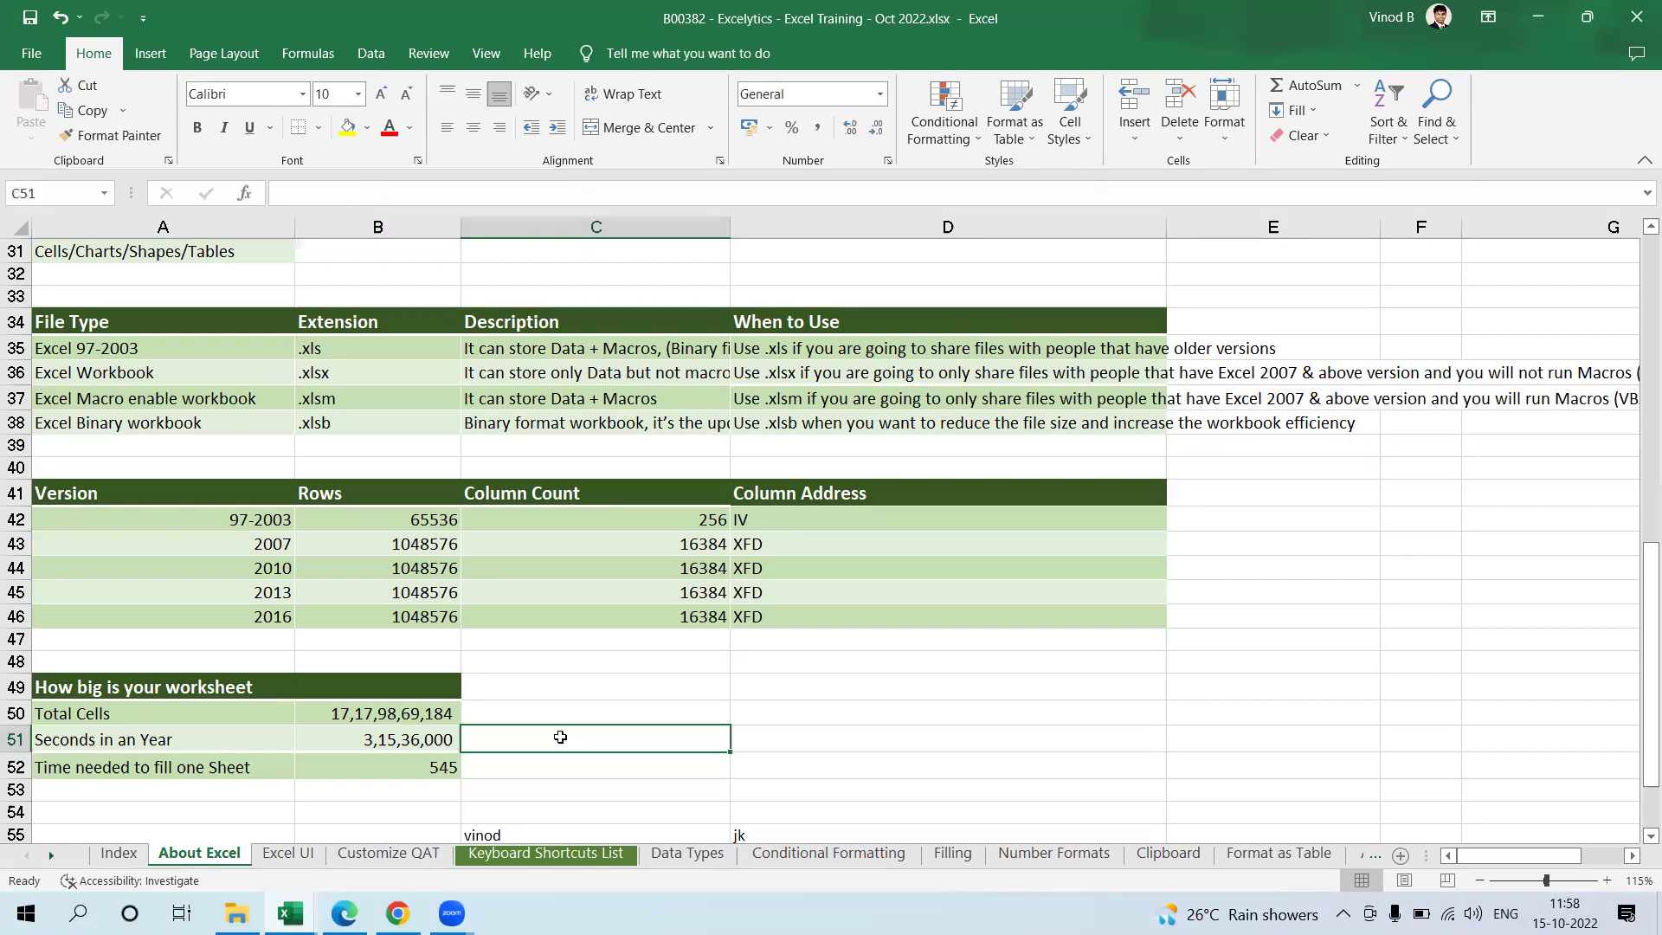
scroll(560, 736, down, 2)
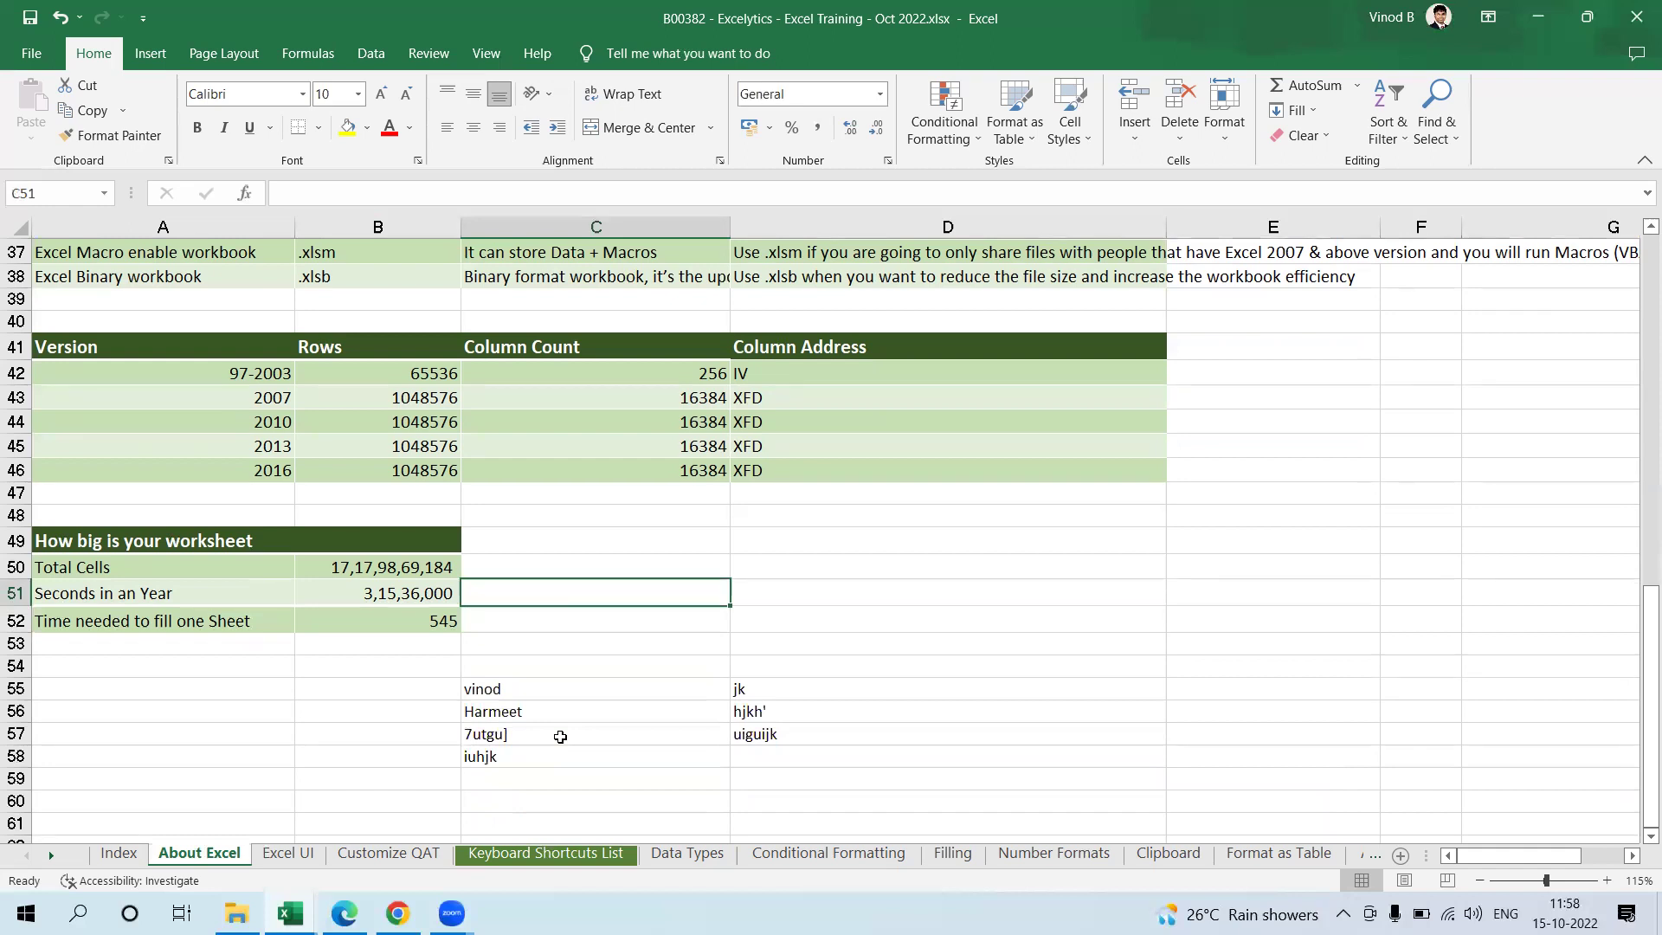
click(596, 563)
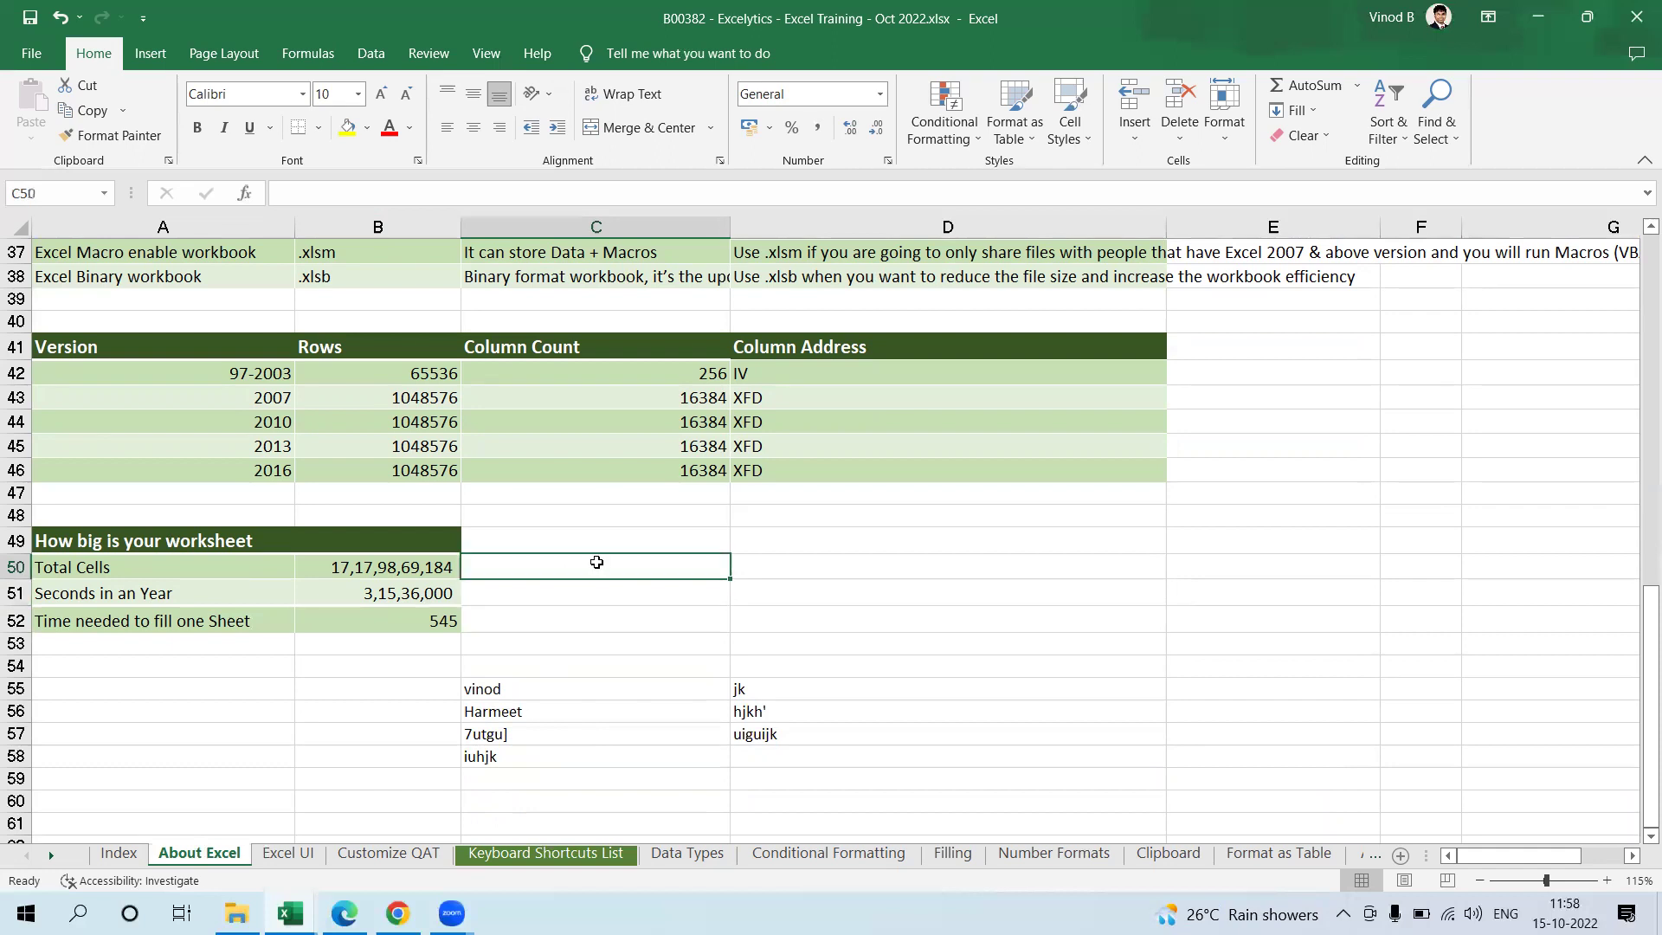
click(588, 512)
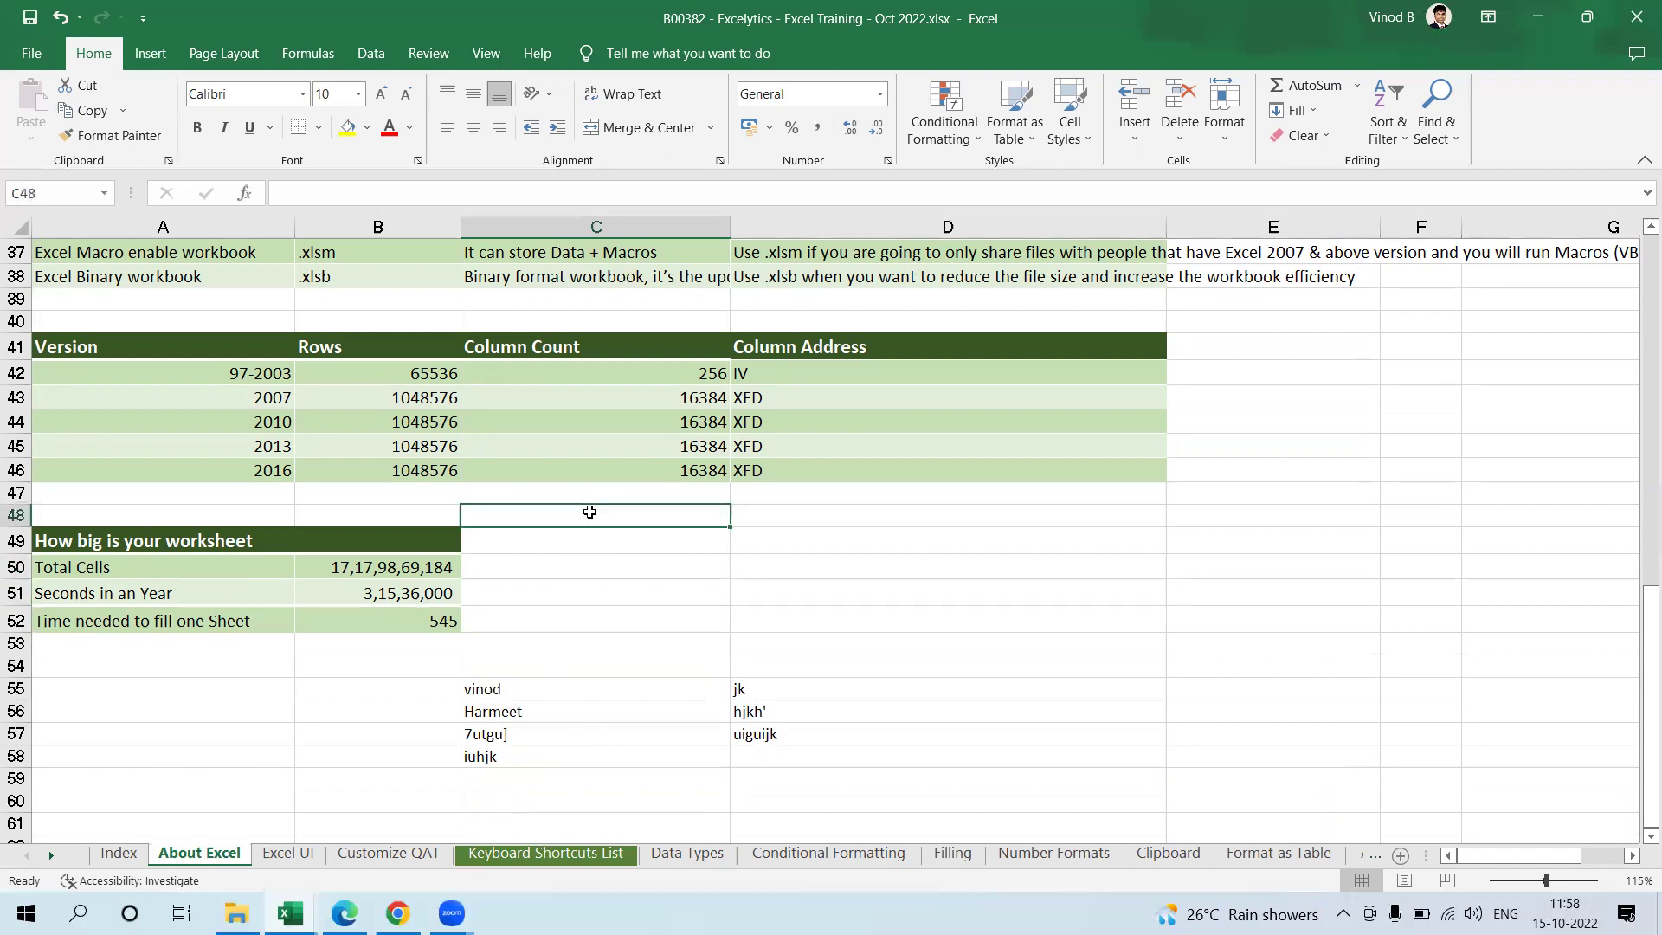
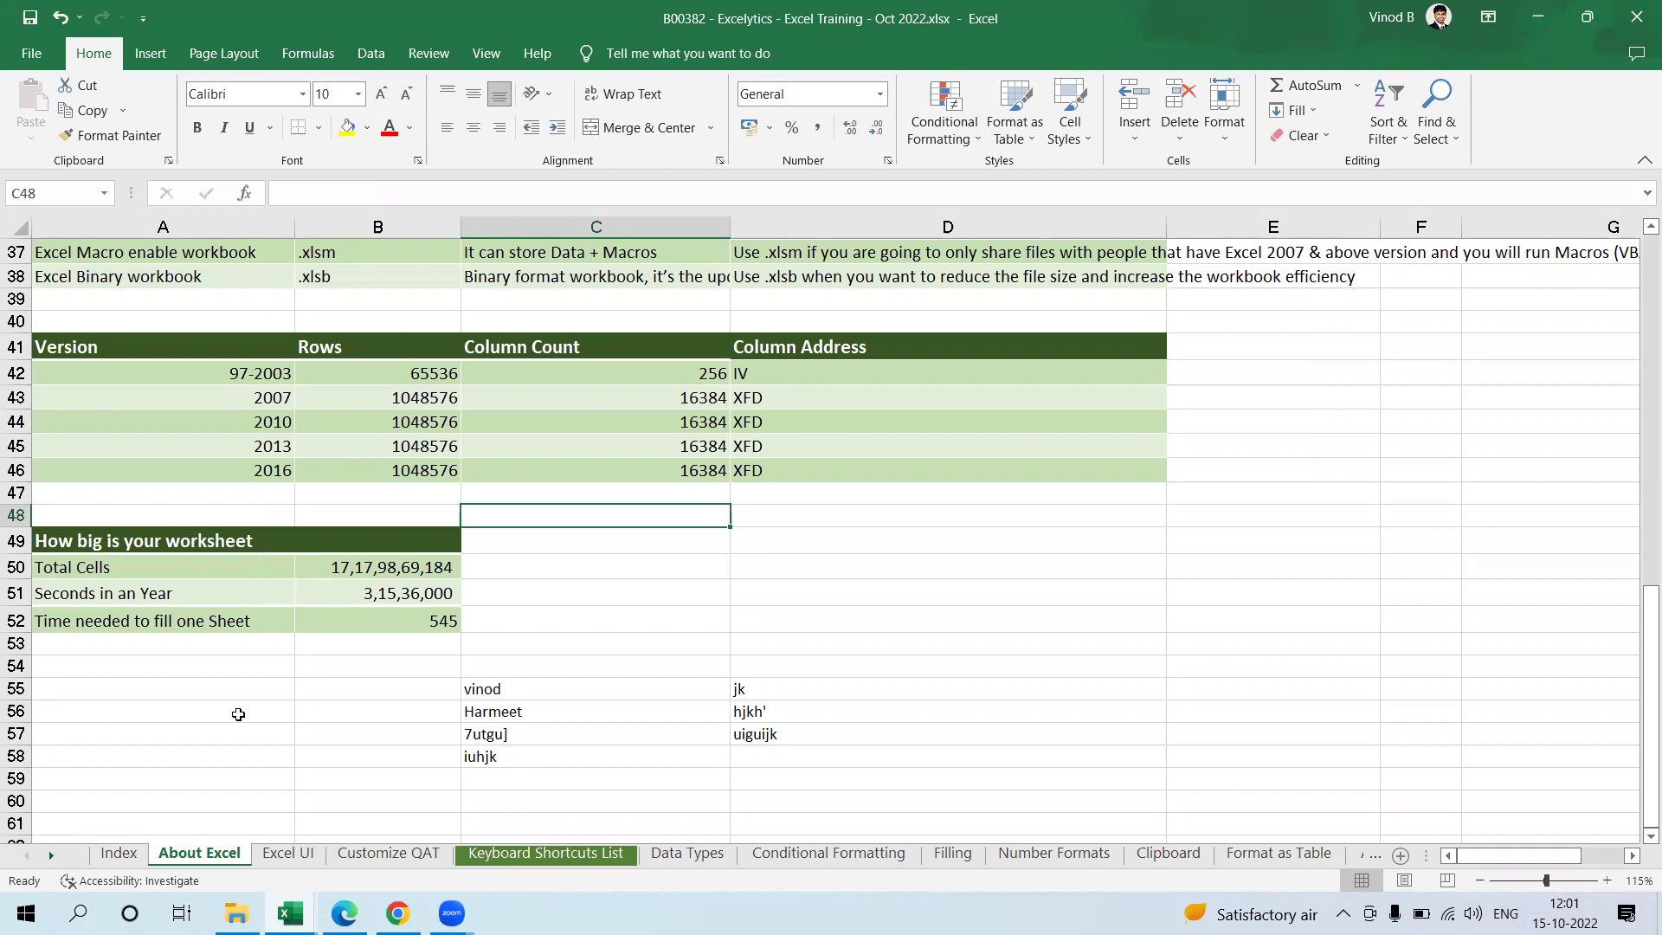
Step: Select cells C50, C7 and C14 on the current sheet
click(670, 568)
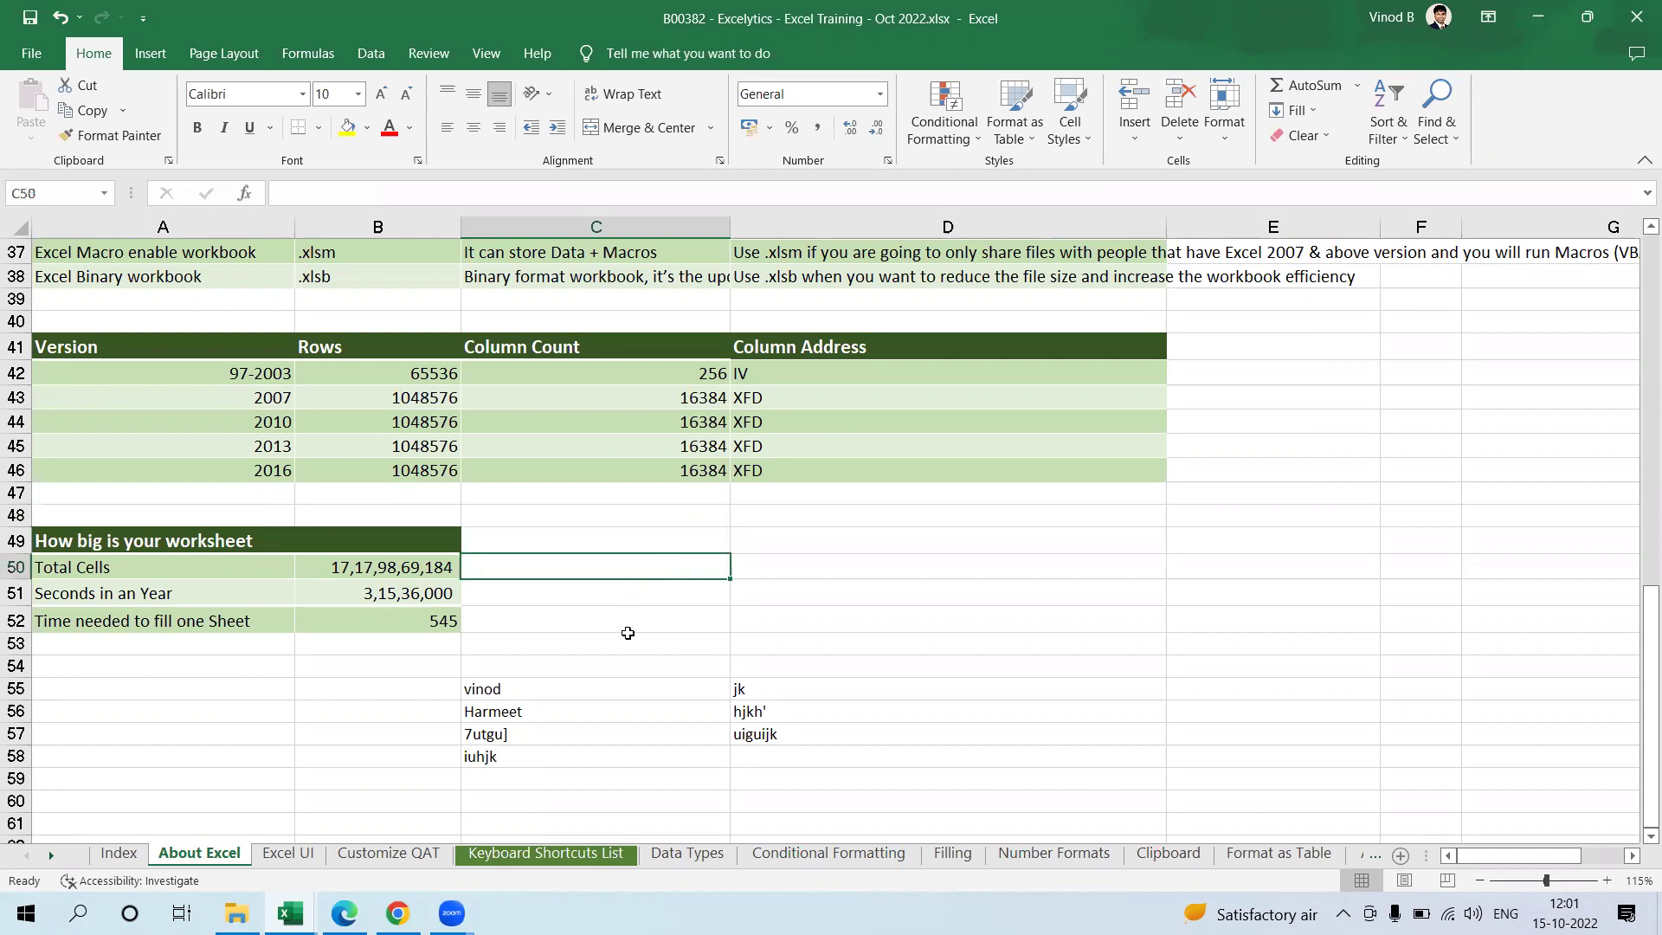
scroll(606, 520, up, 12)
click(587, 400)
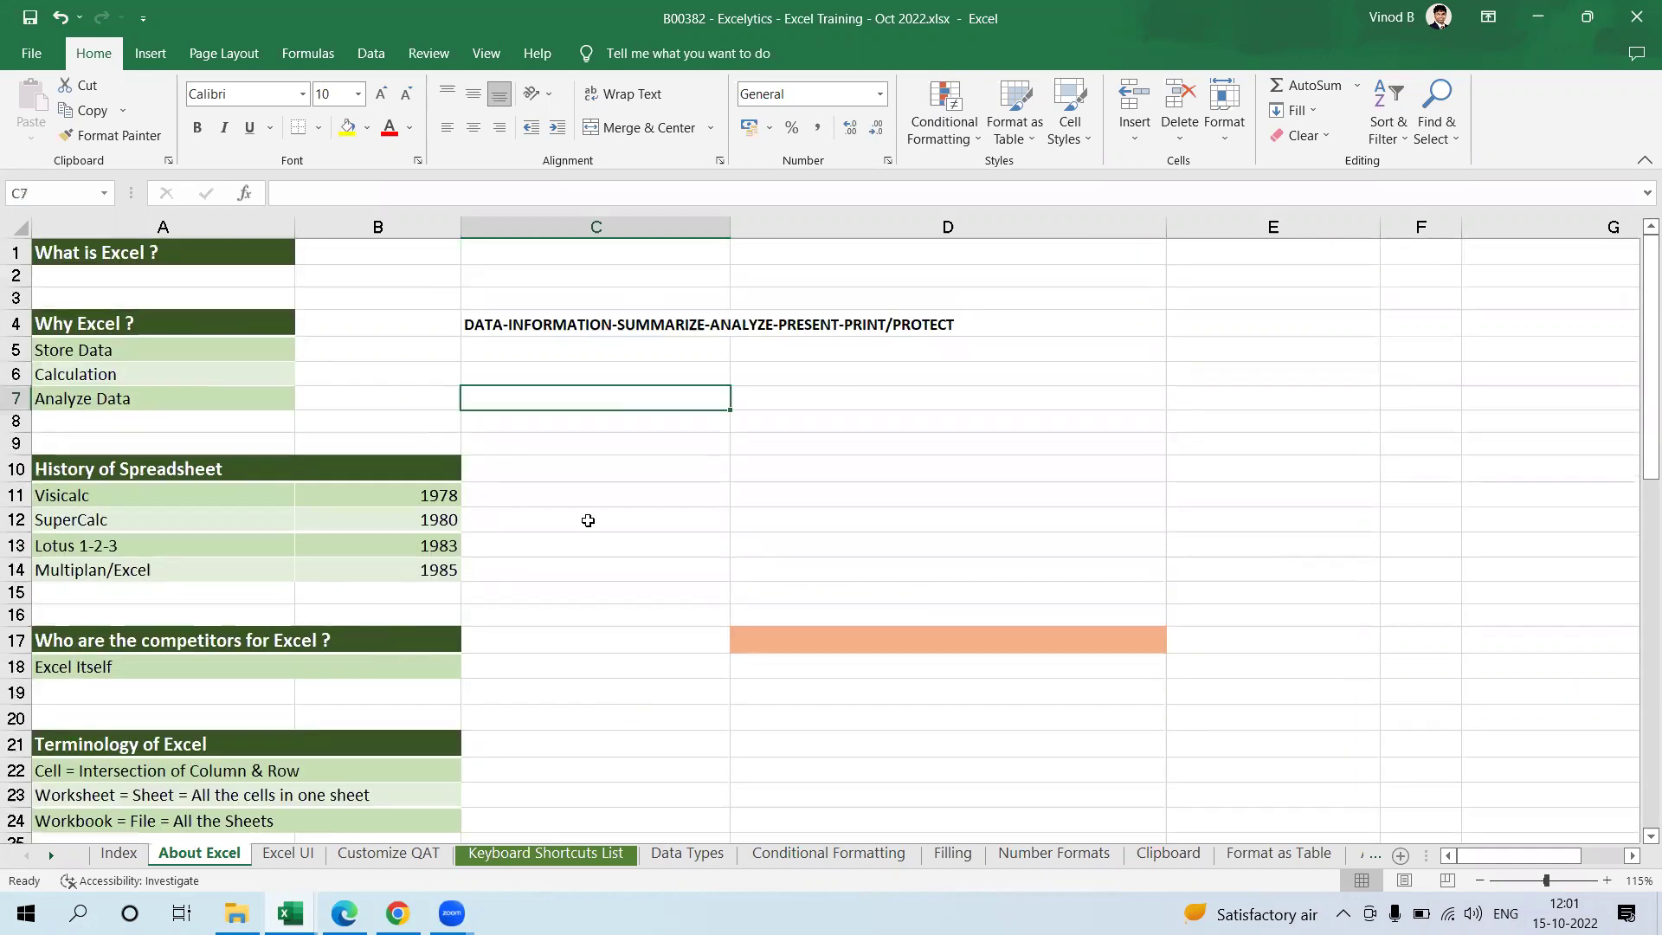
click(510, 575)
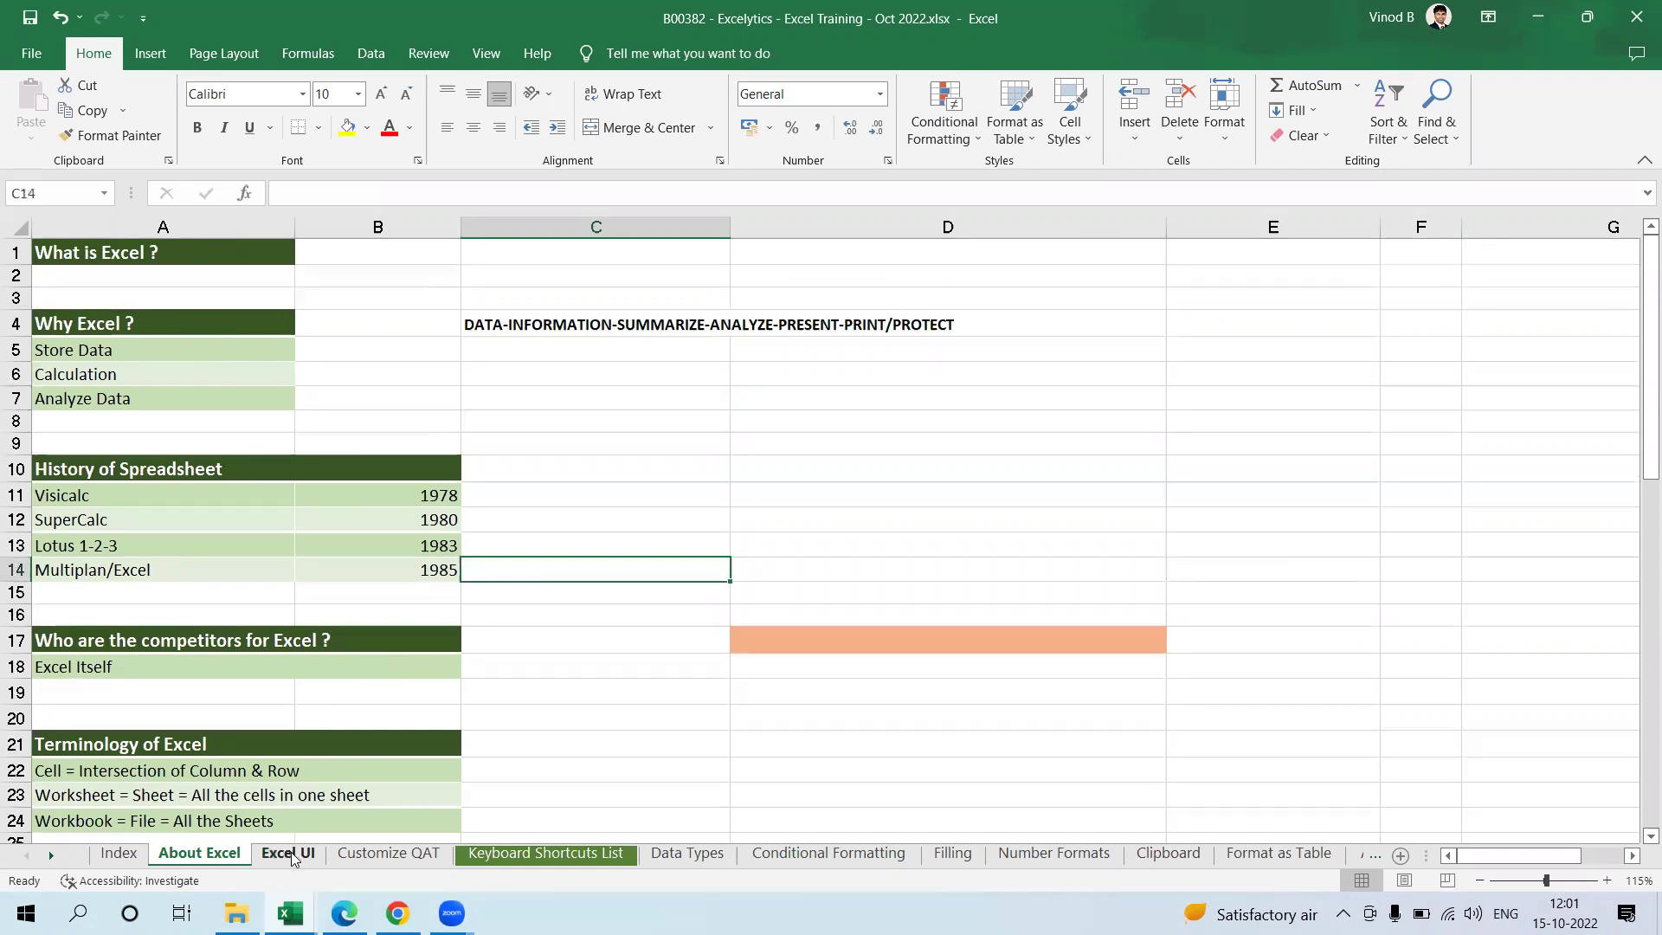
Step: Switch to the Excel UI sheet, select merged cell B3 and show the Data tab
click(293, 857)
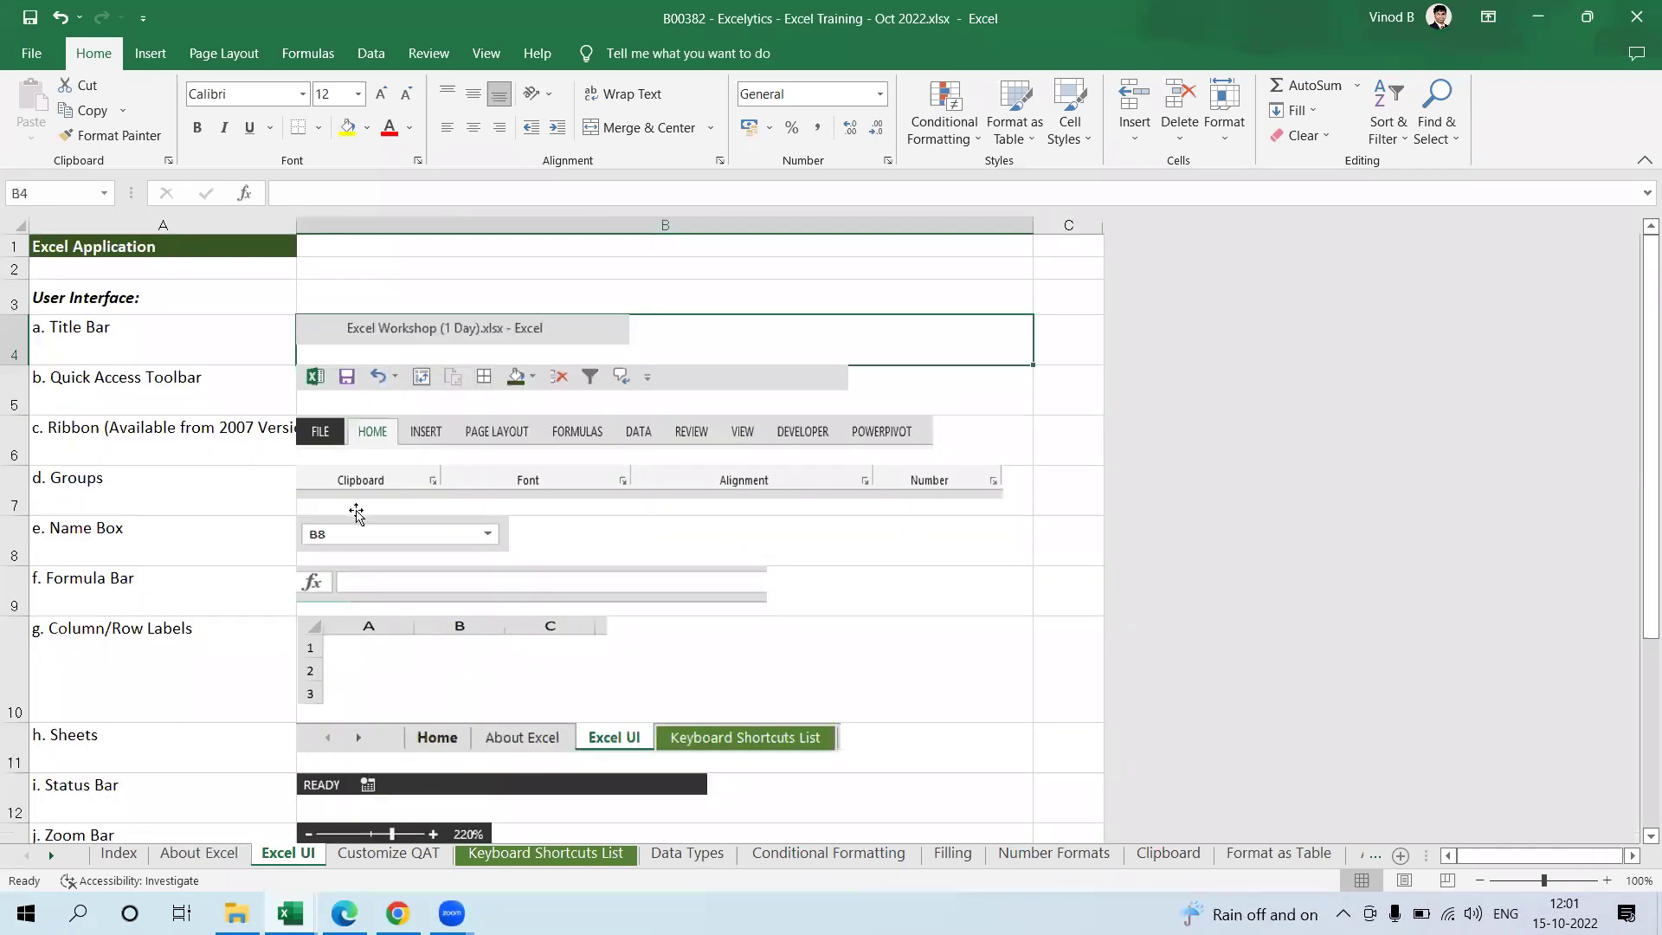
scroll(354, 512, up, 2)
scroll(354, 512, up, 1)
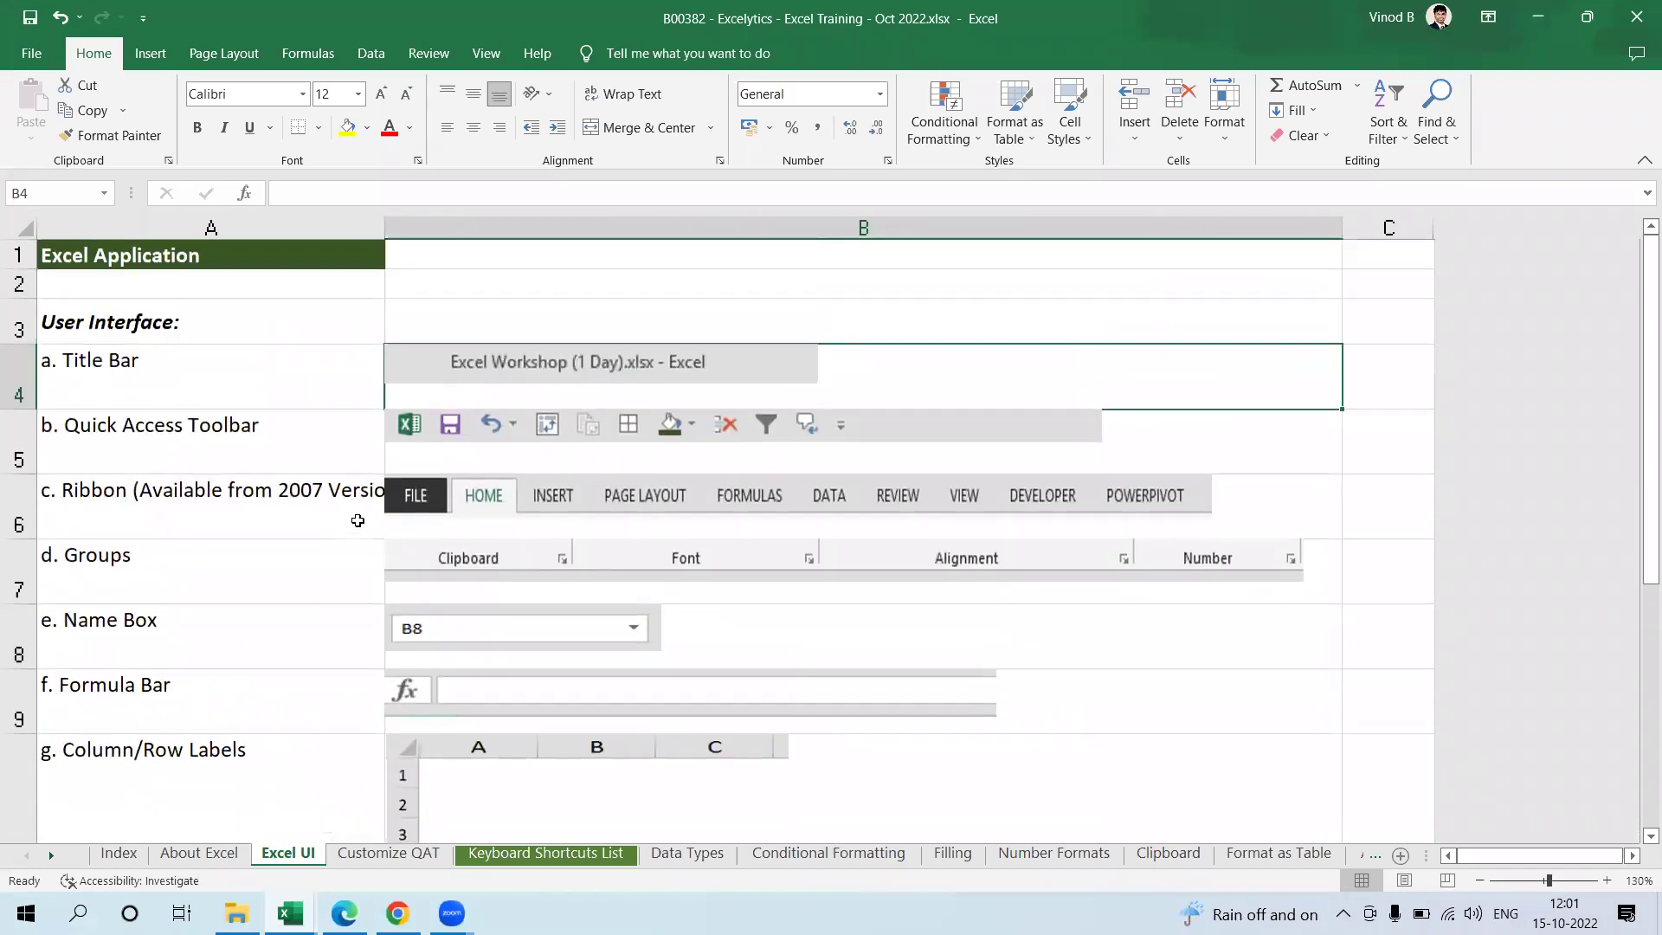
click(524, 336)
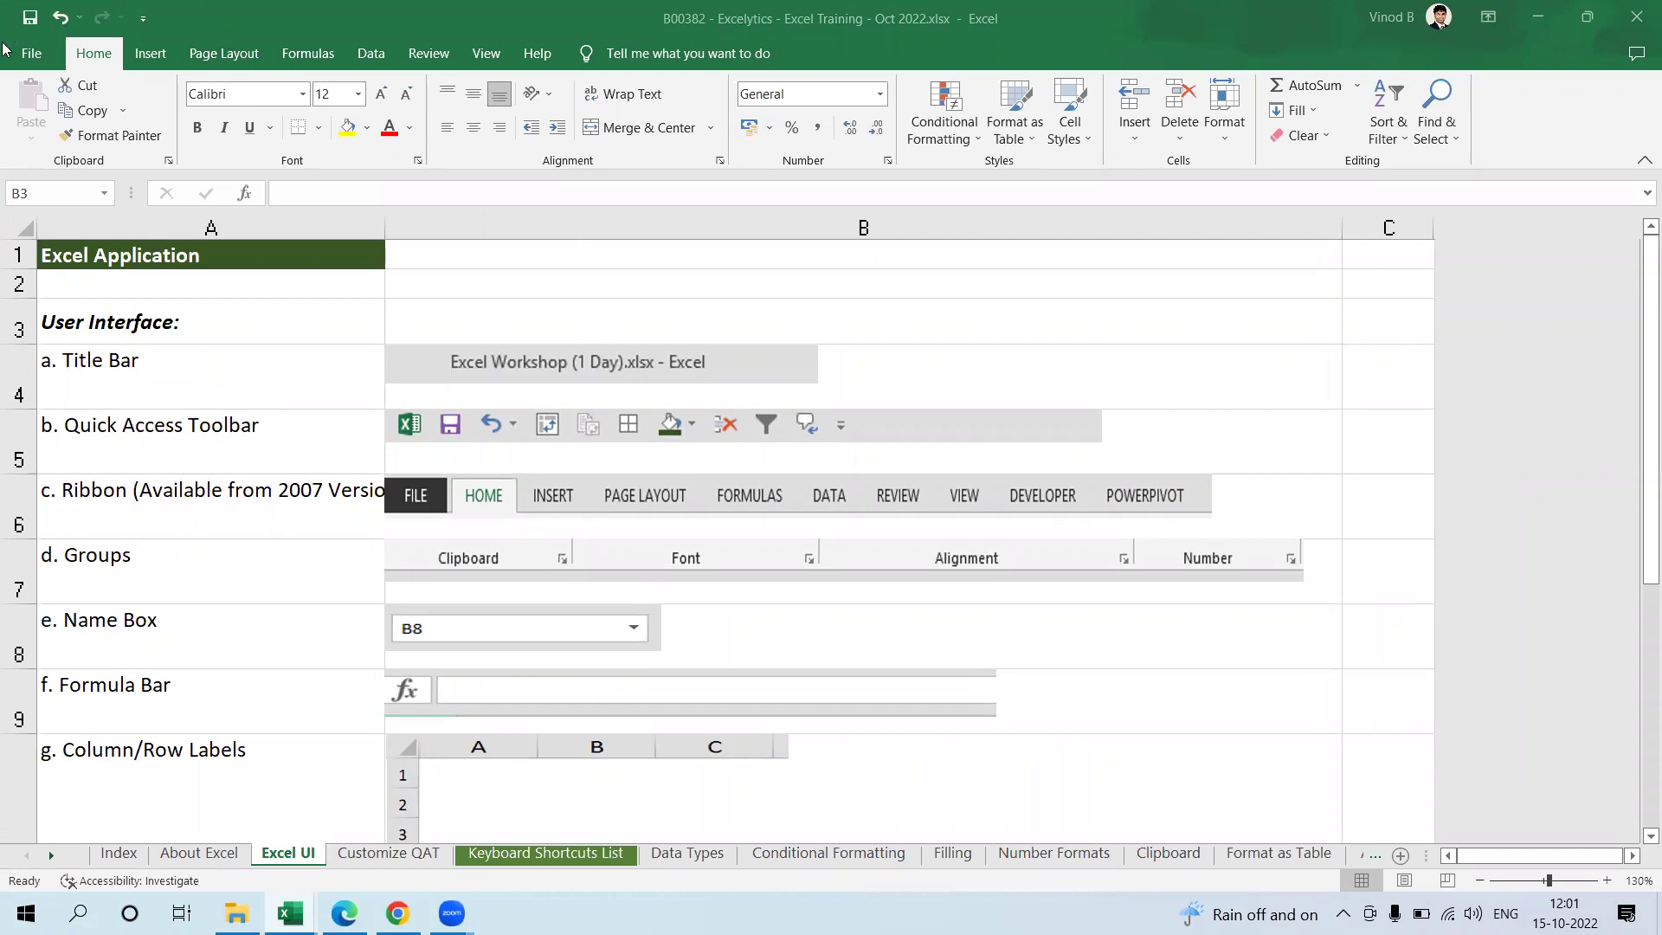
click(356, 16)
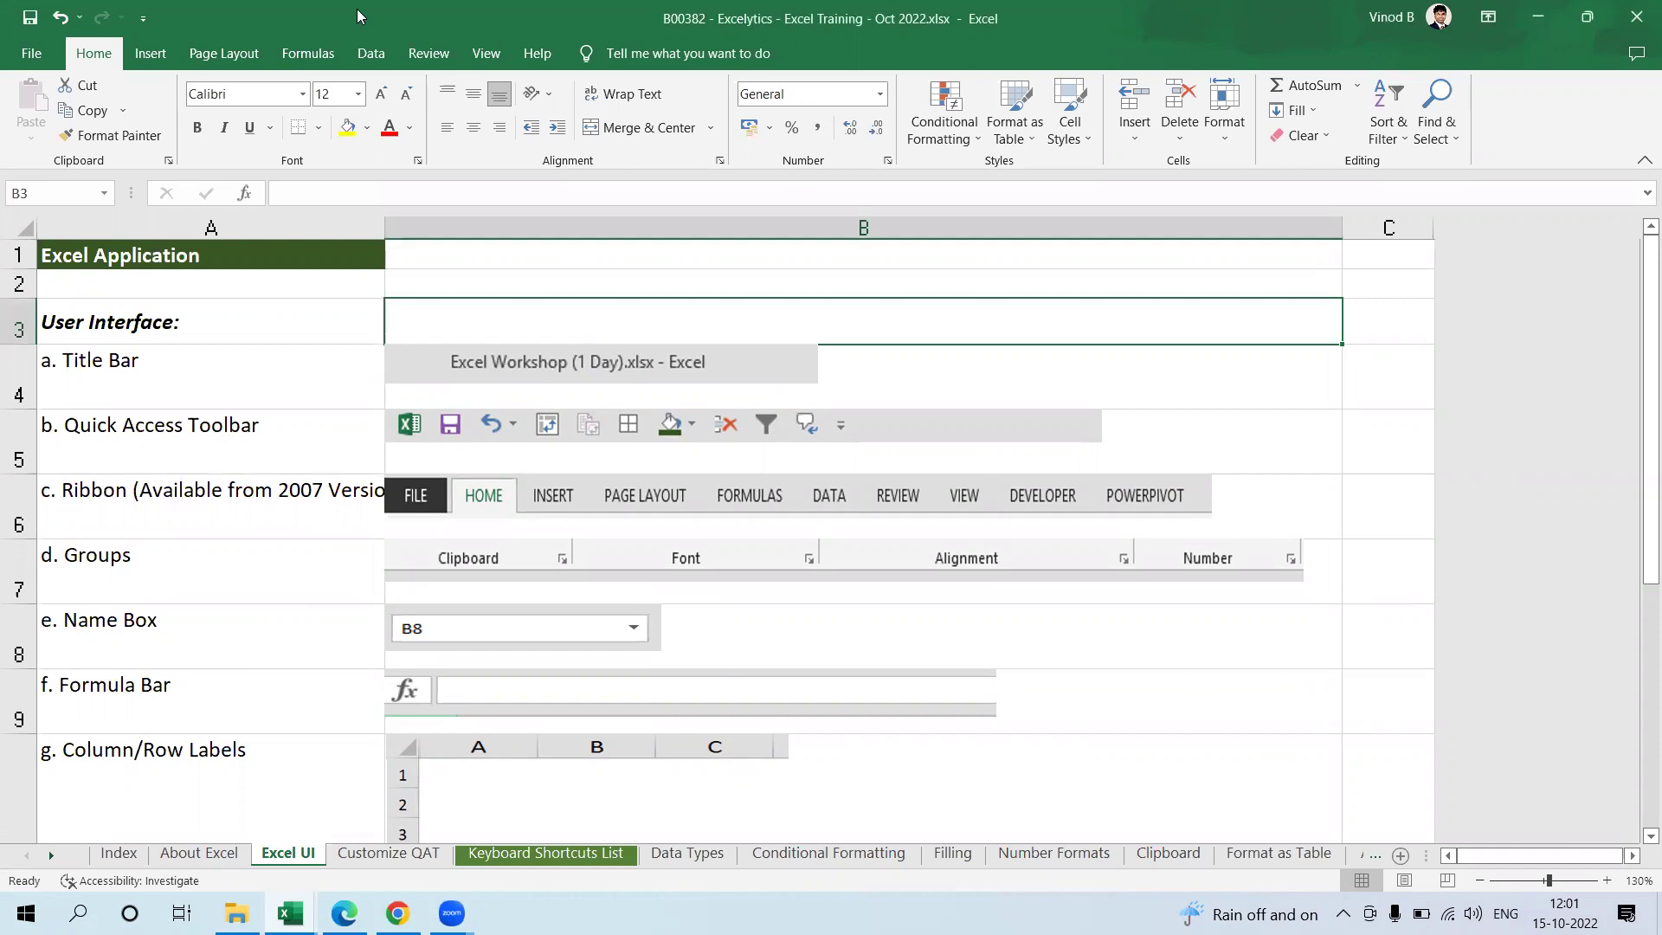
click(371, 52)
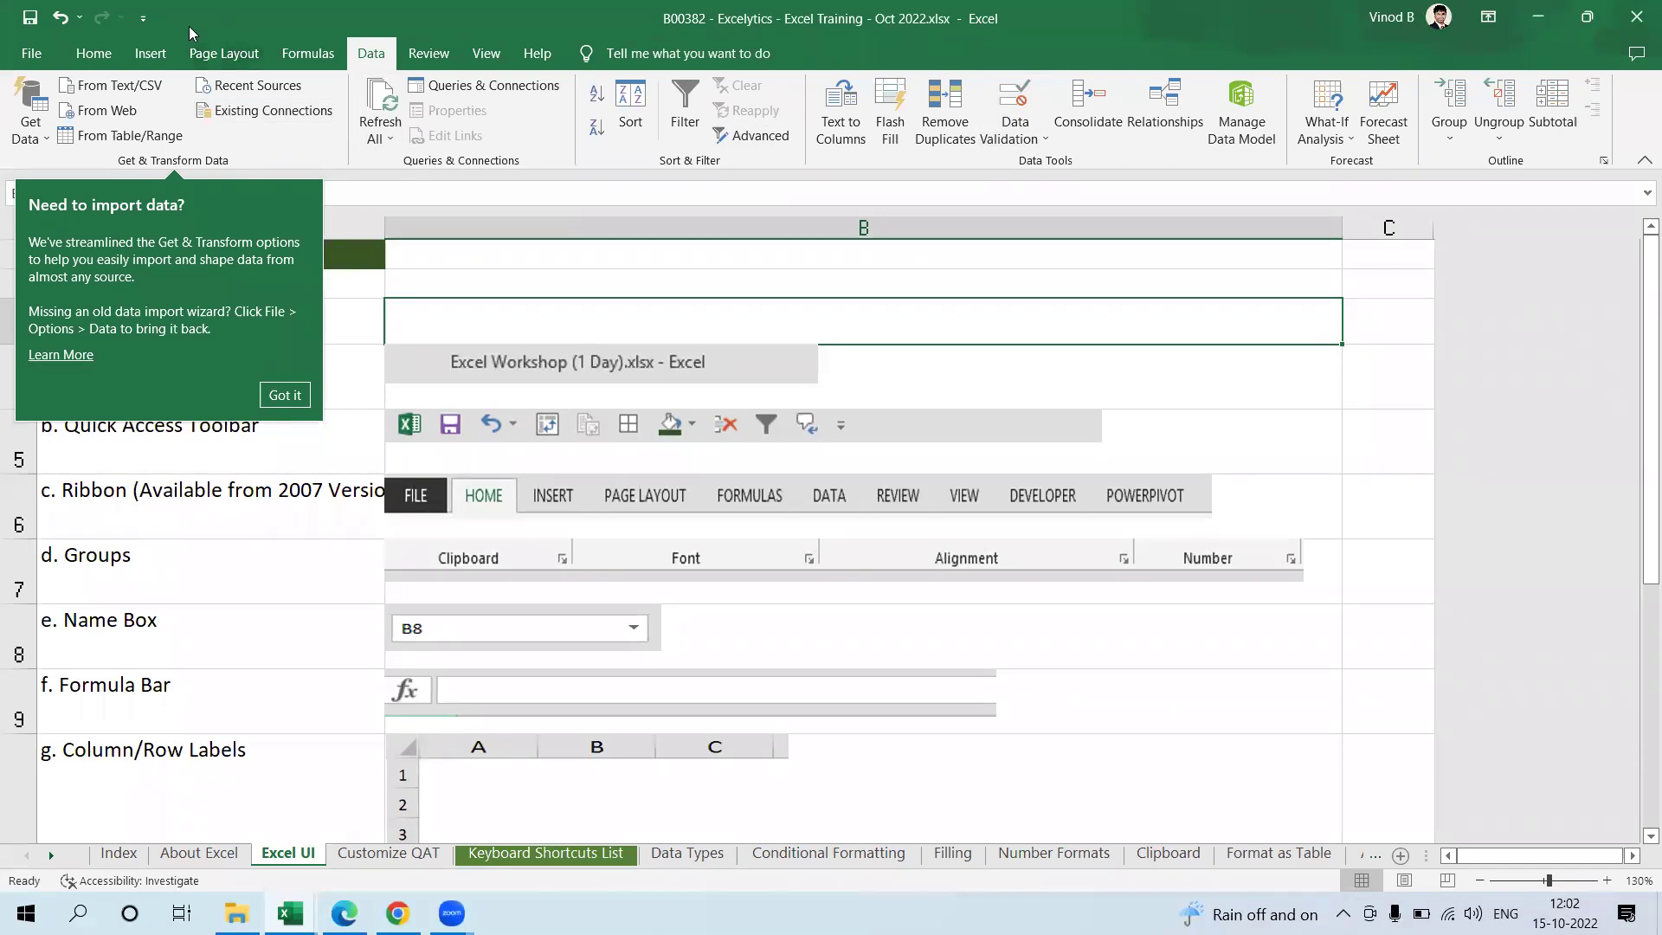
Step: Pin Remove Duplicates to the Quick Access Toolbar, then select the Title Bar labels
right_click(946, 110)
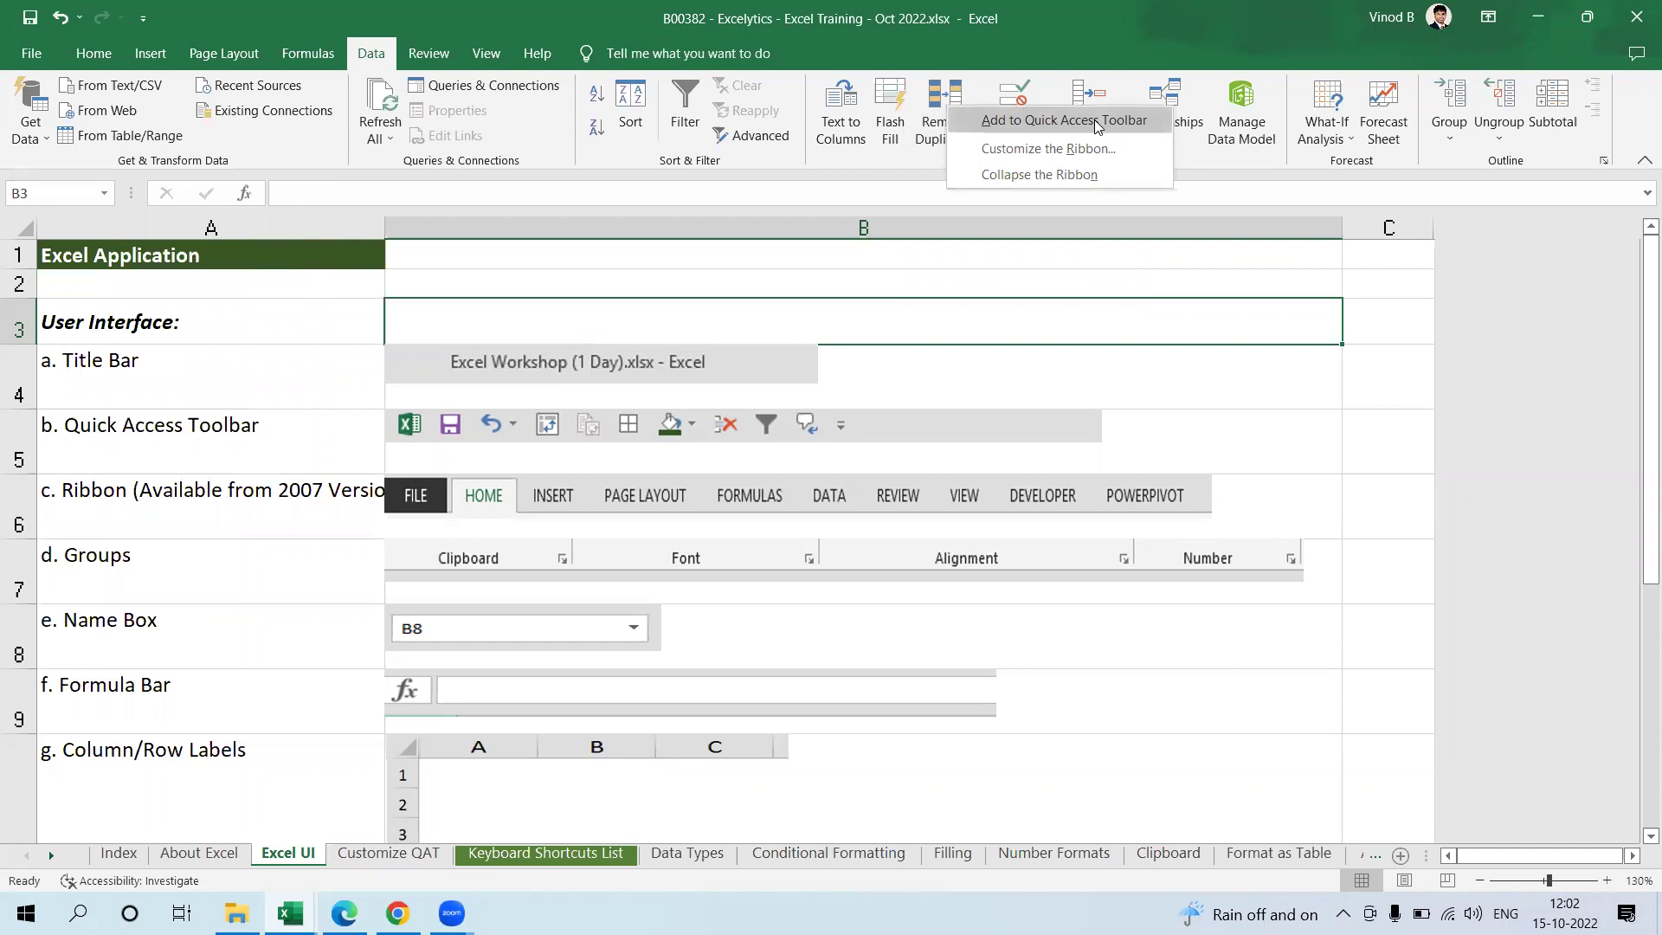
click(1064, 120)
click(400, 349)
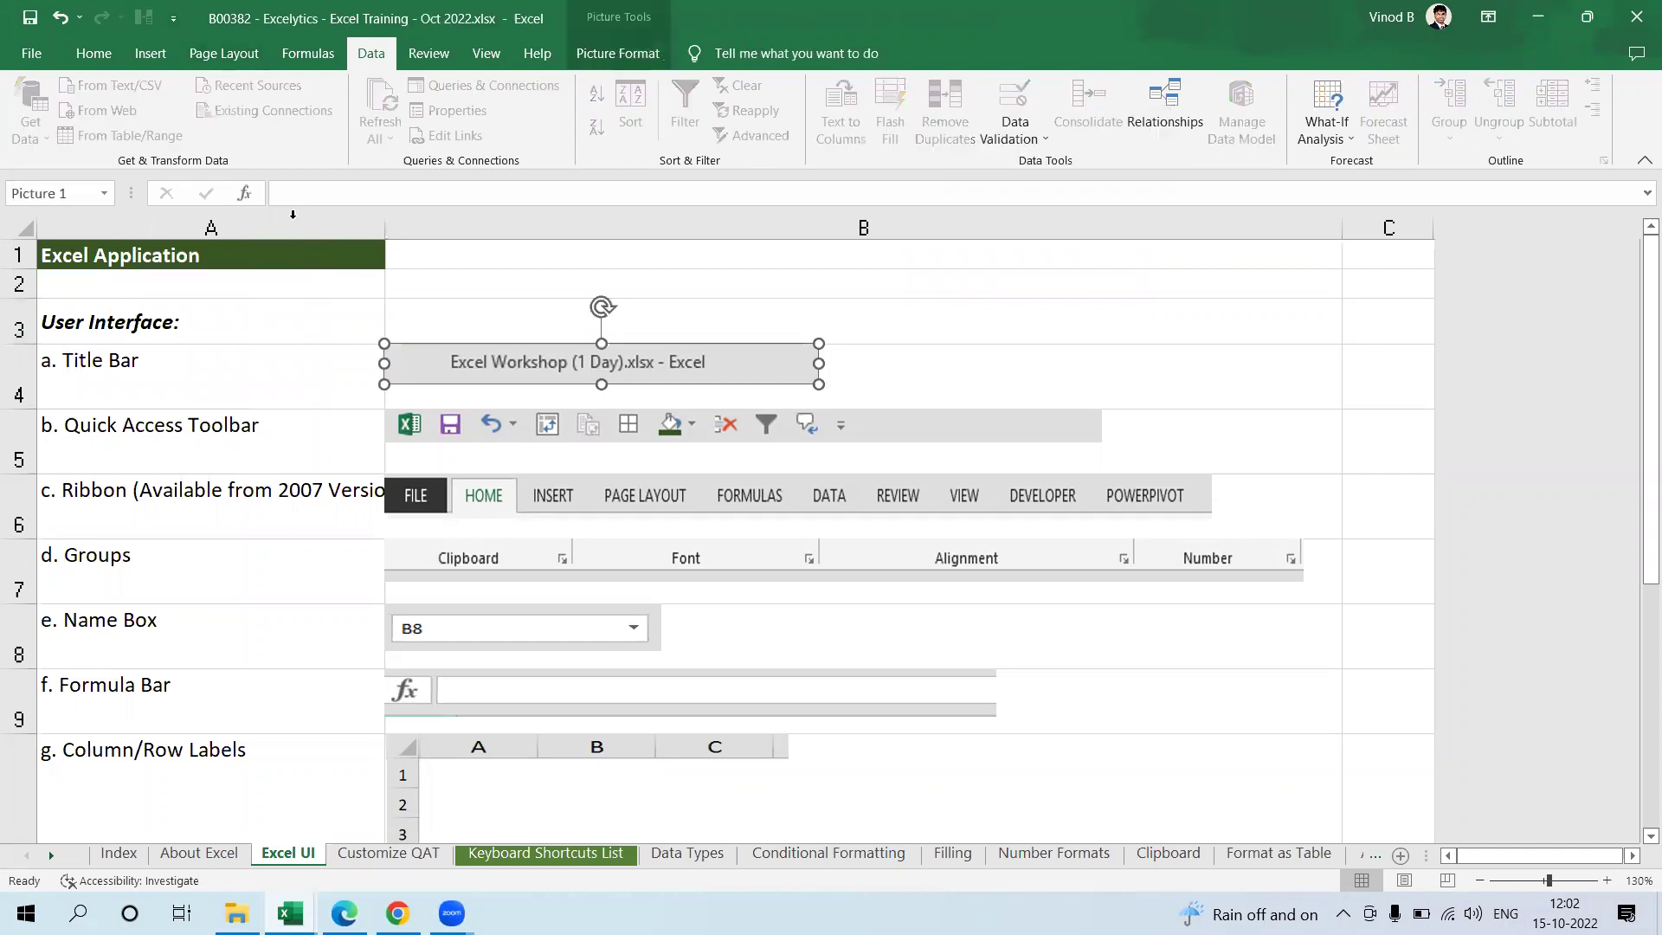
drag(178, 350, 182, 442)
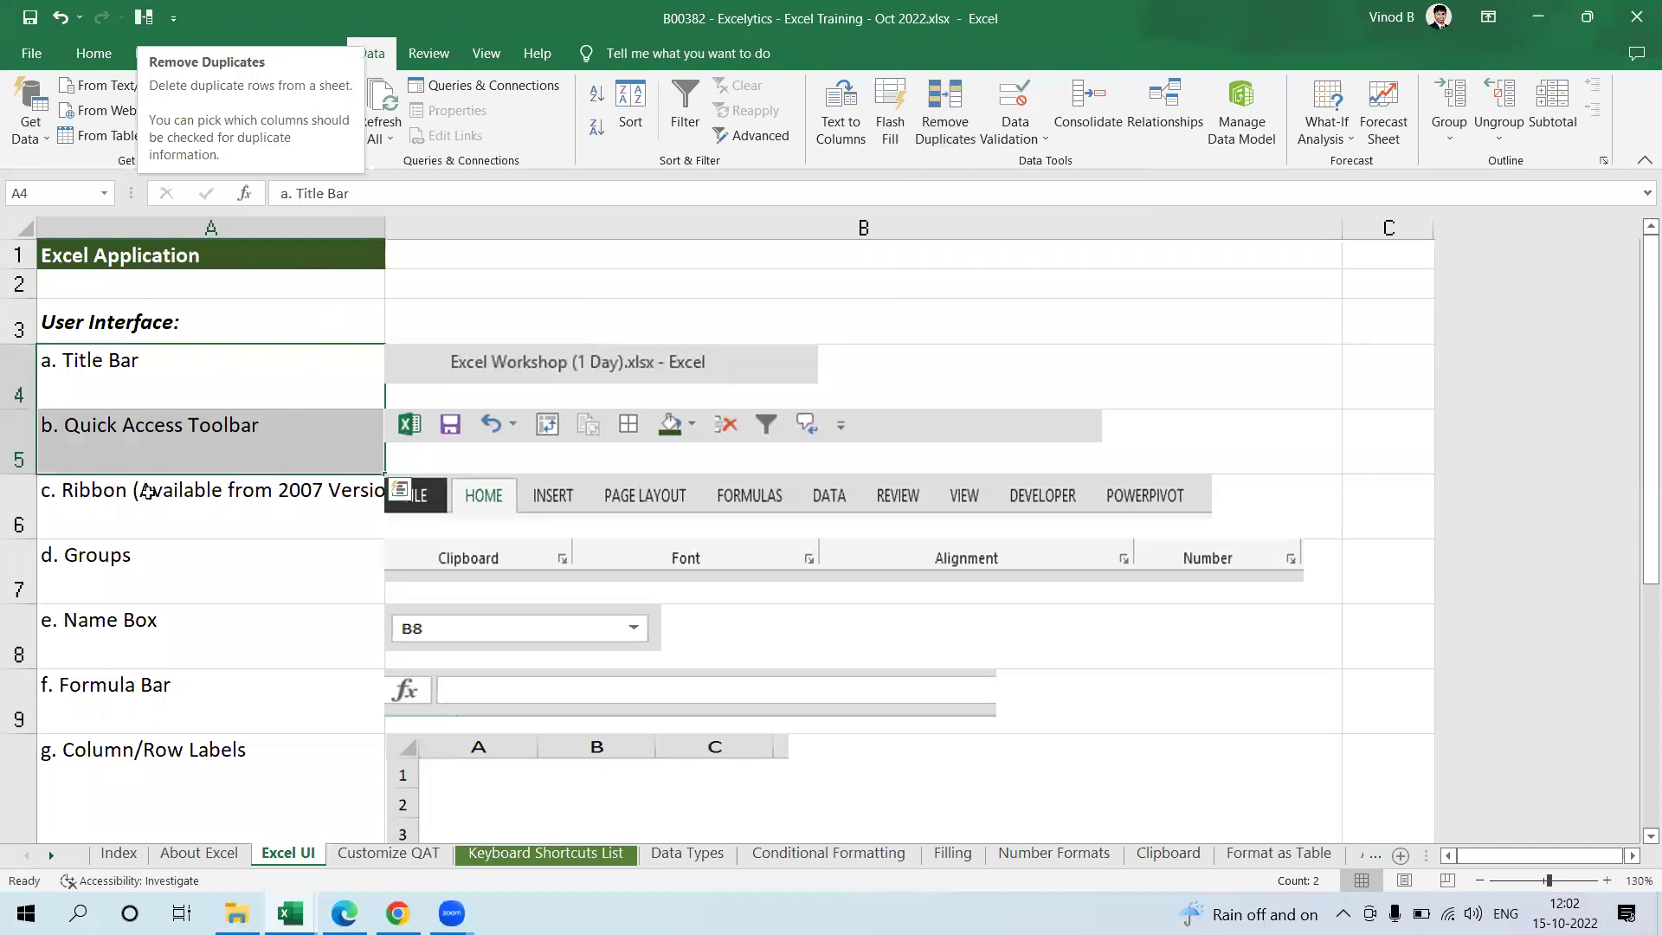
drag(217, 506, 252, 698)
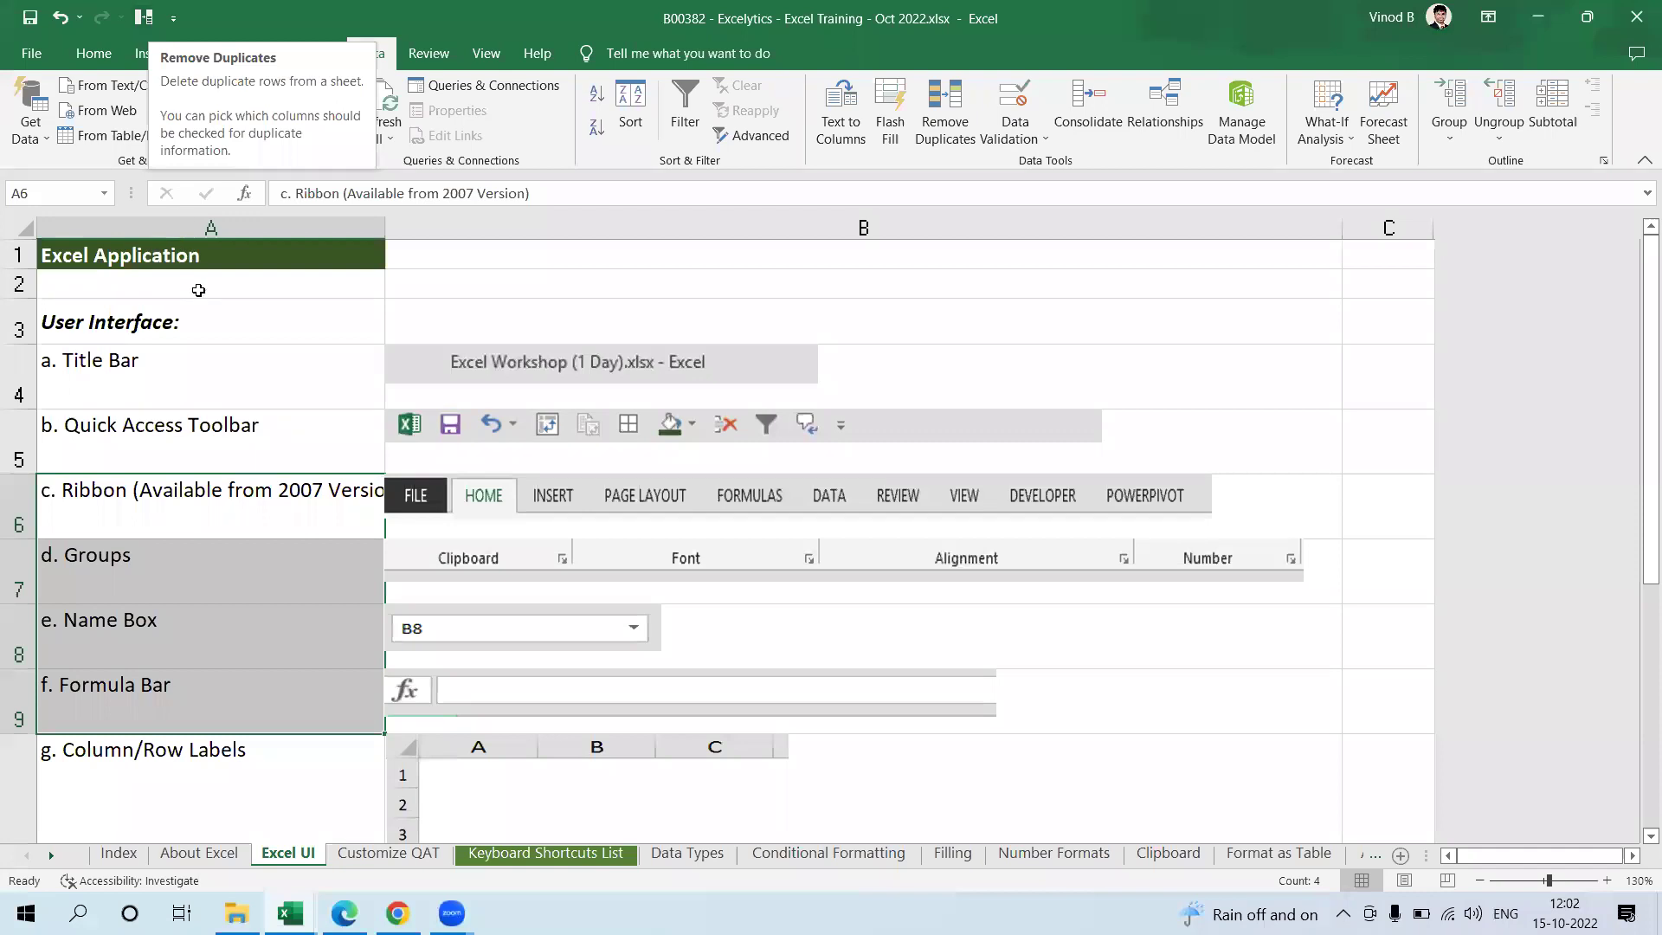
click(234, 370)
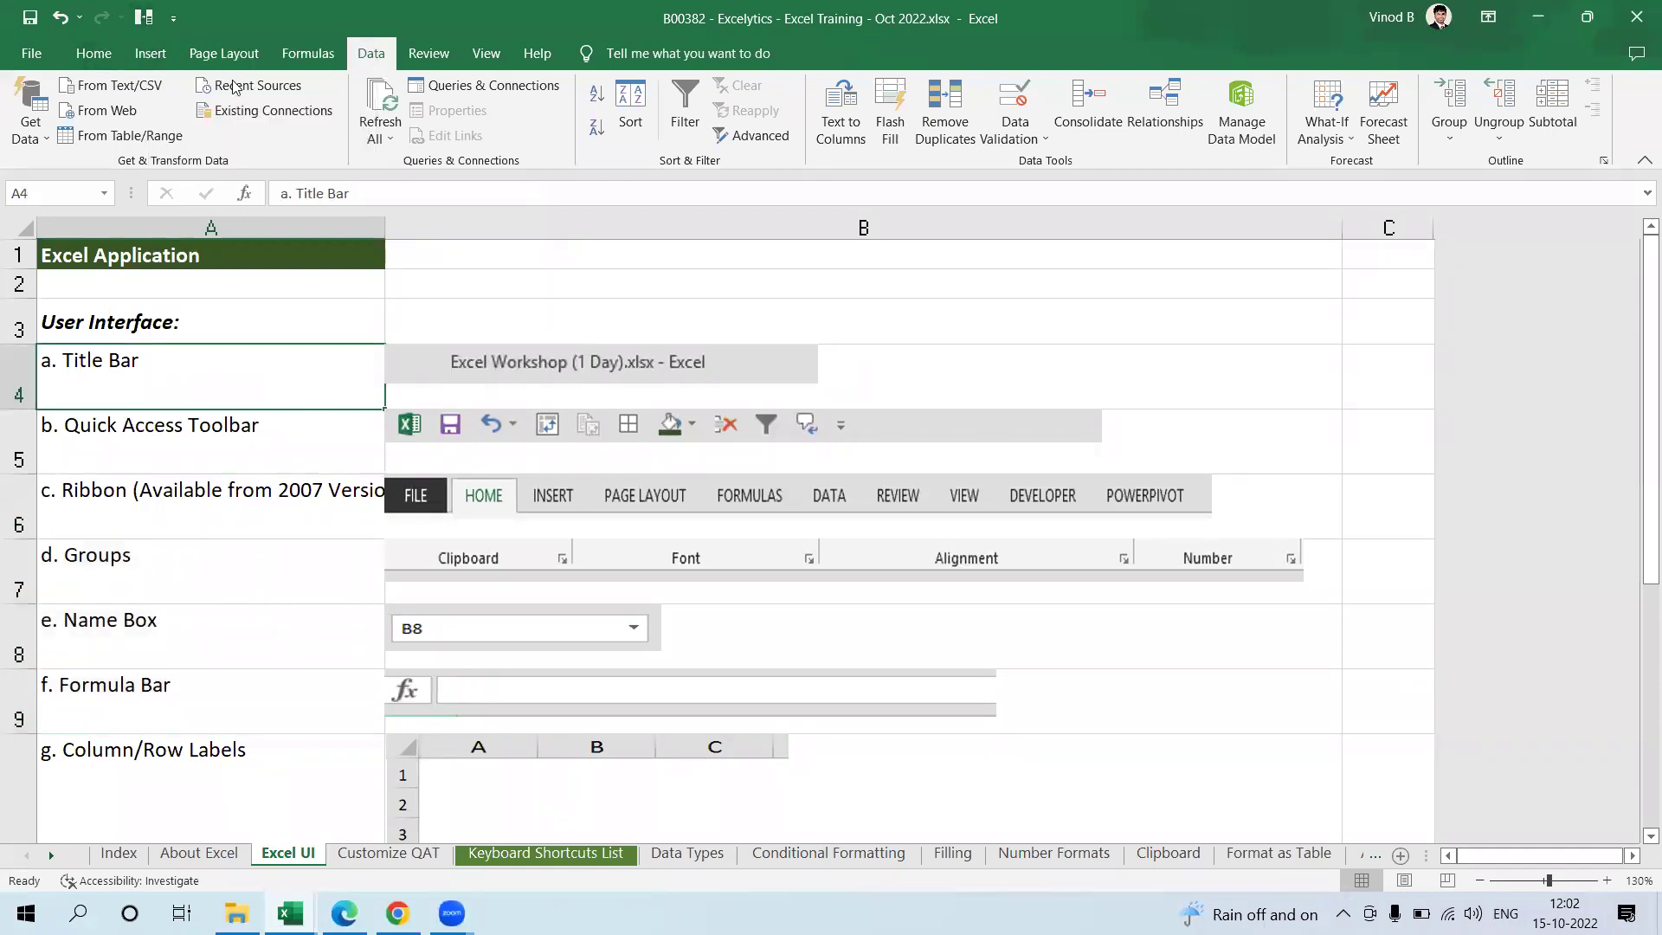
Step: Check the pinned Remove Duplicates shortcut using Alt KeyTips and its context menu
key(alt)
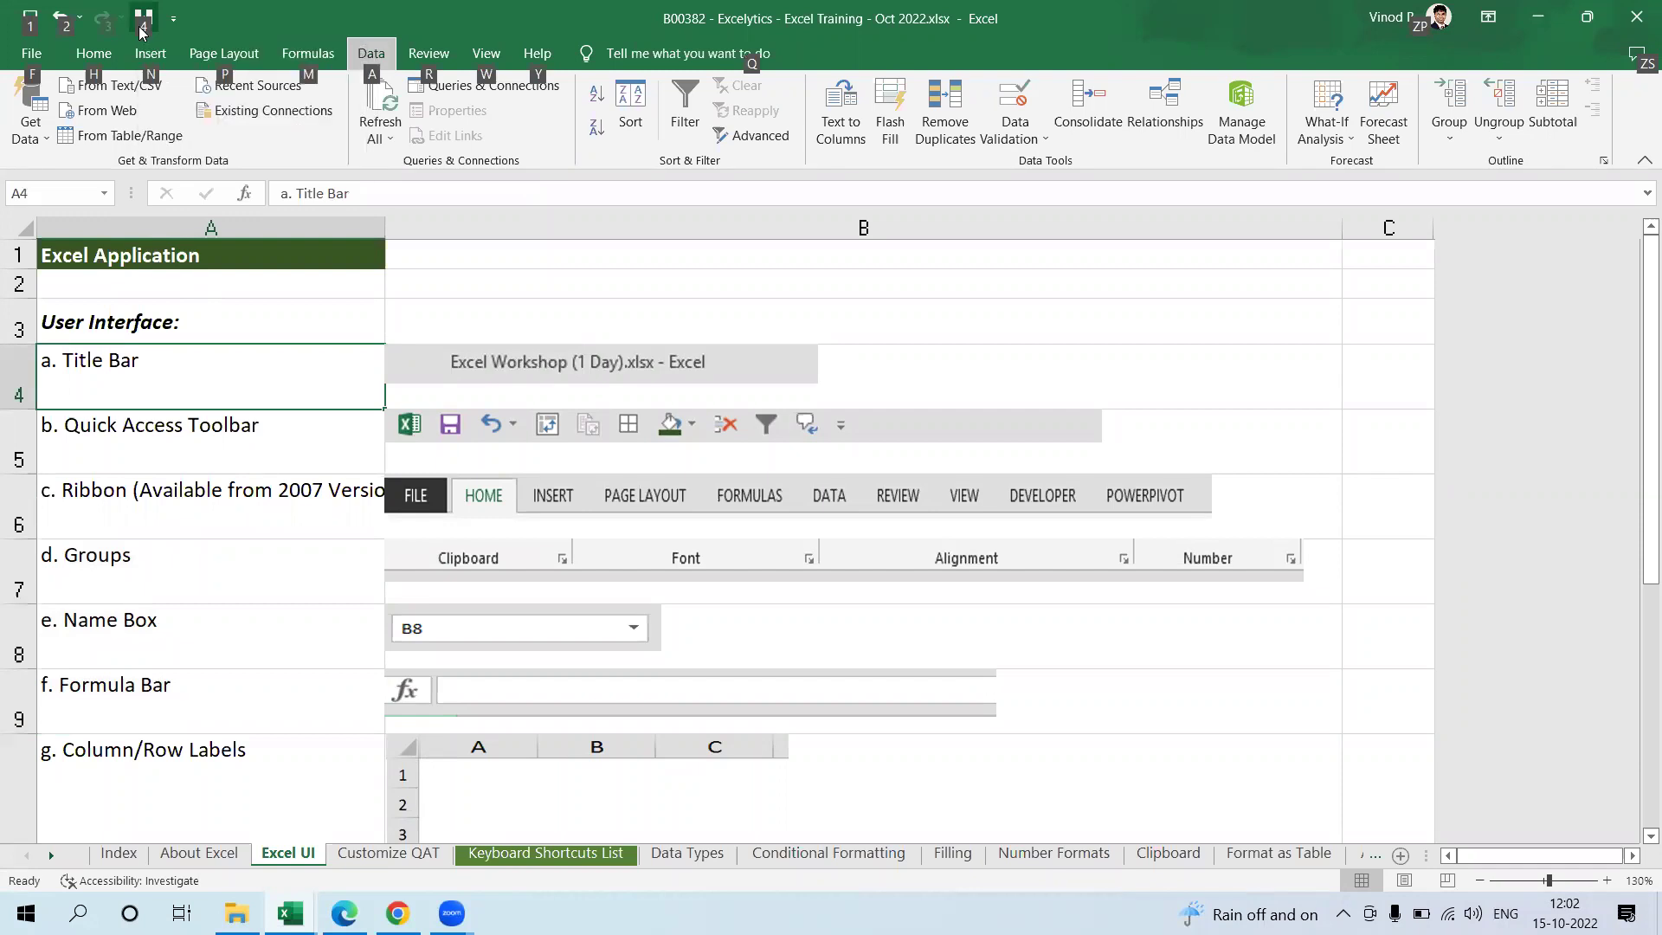
key(alt)
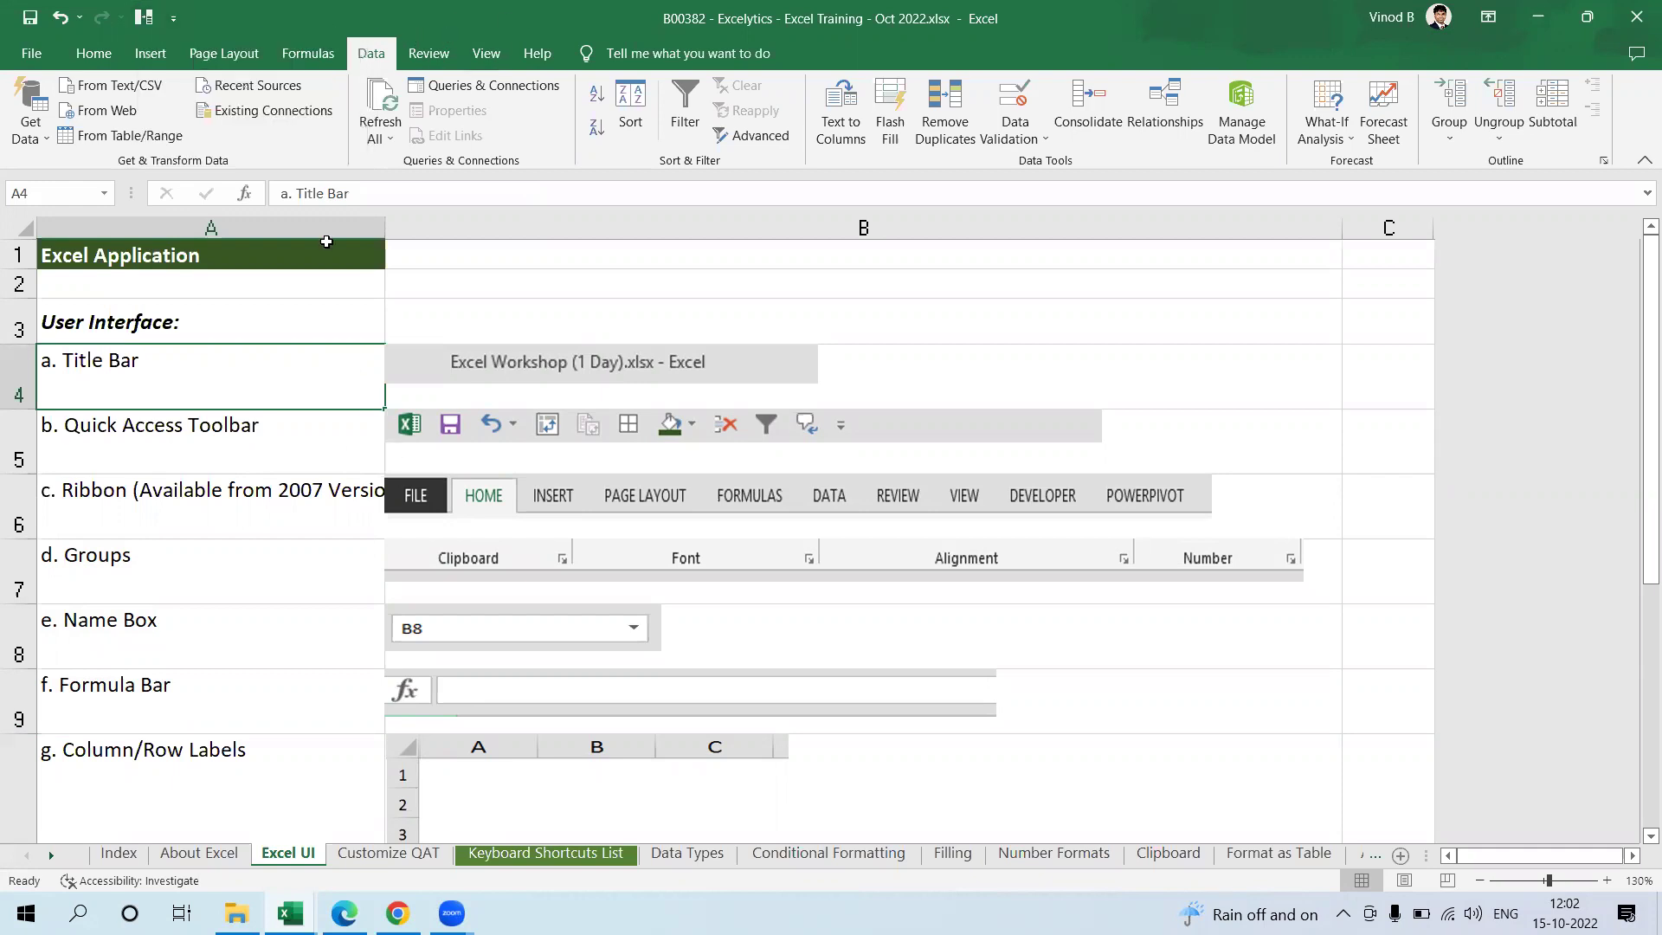
right_click(144, 17)
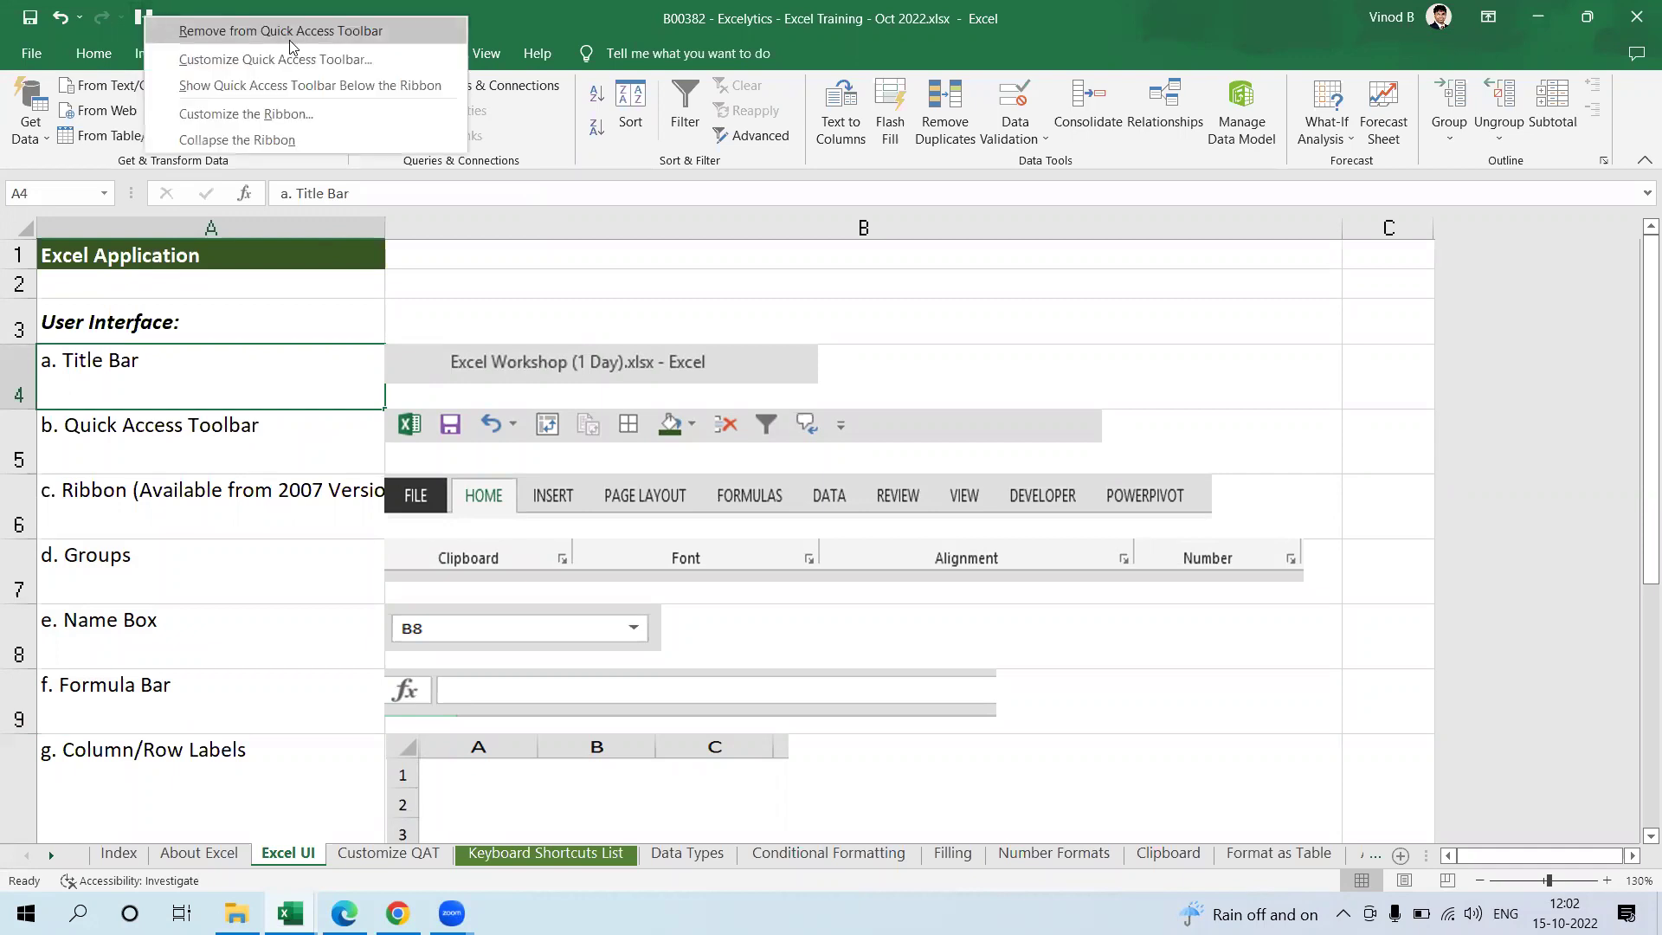
key(Escape)
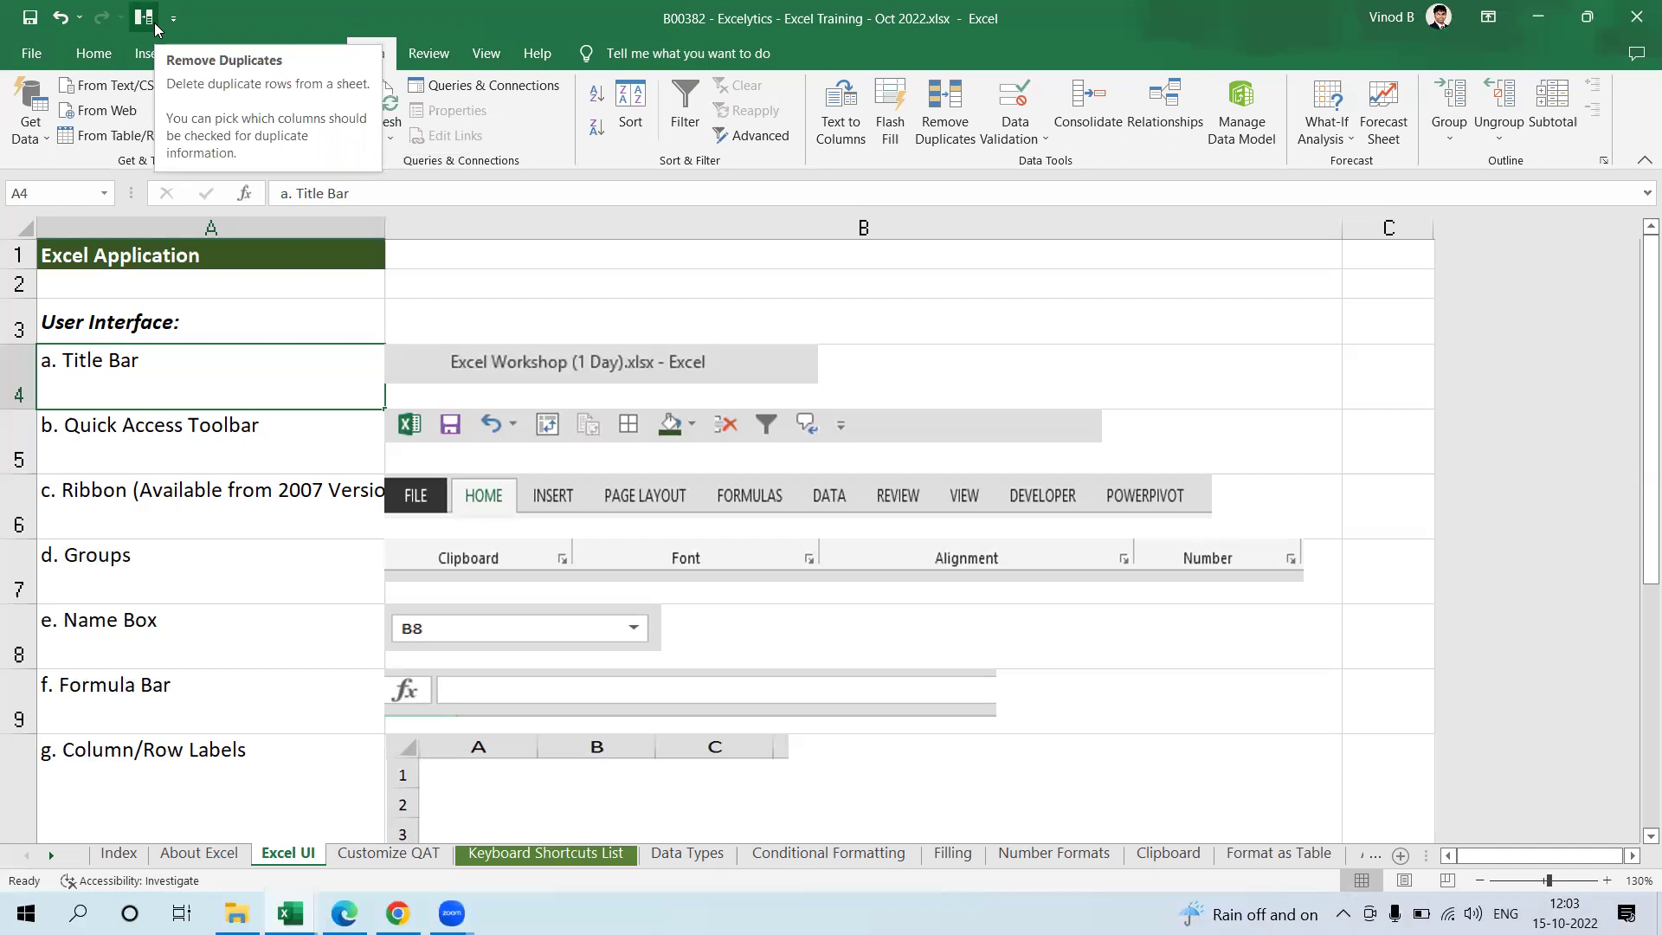
Step: Select the Quick Access Toolbar and Ribbon labels in A5 and A6
click(744, 130)
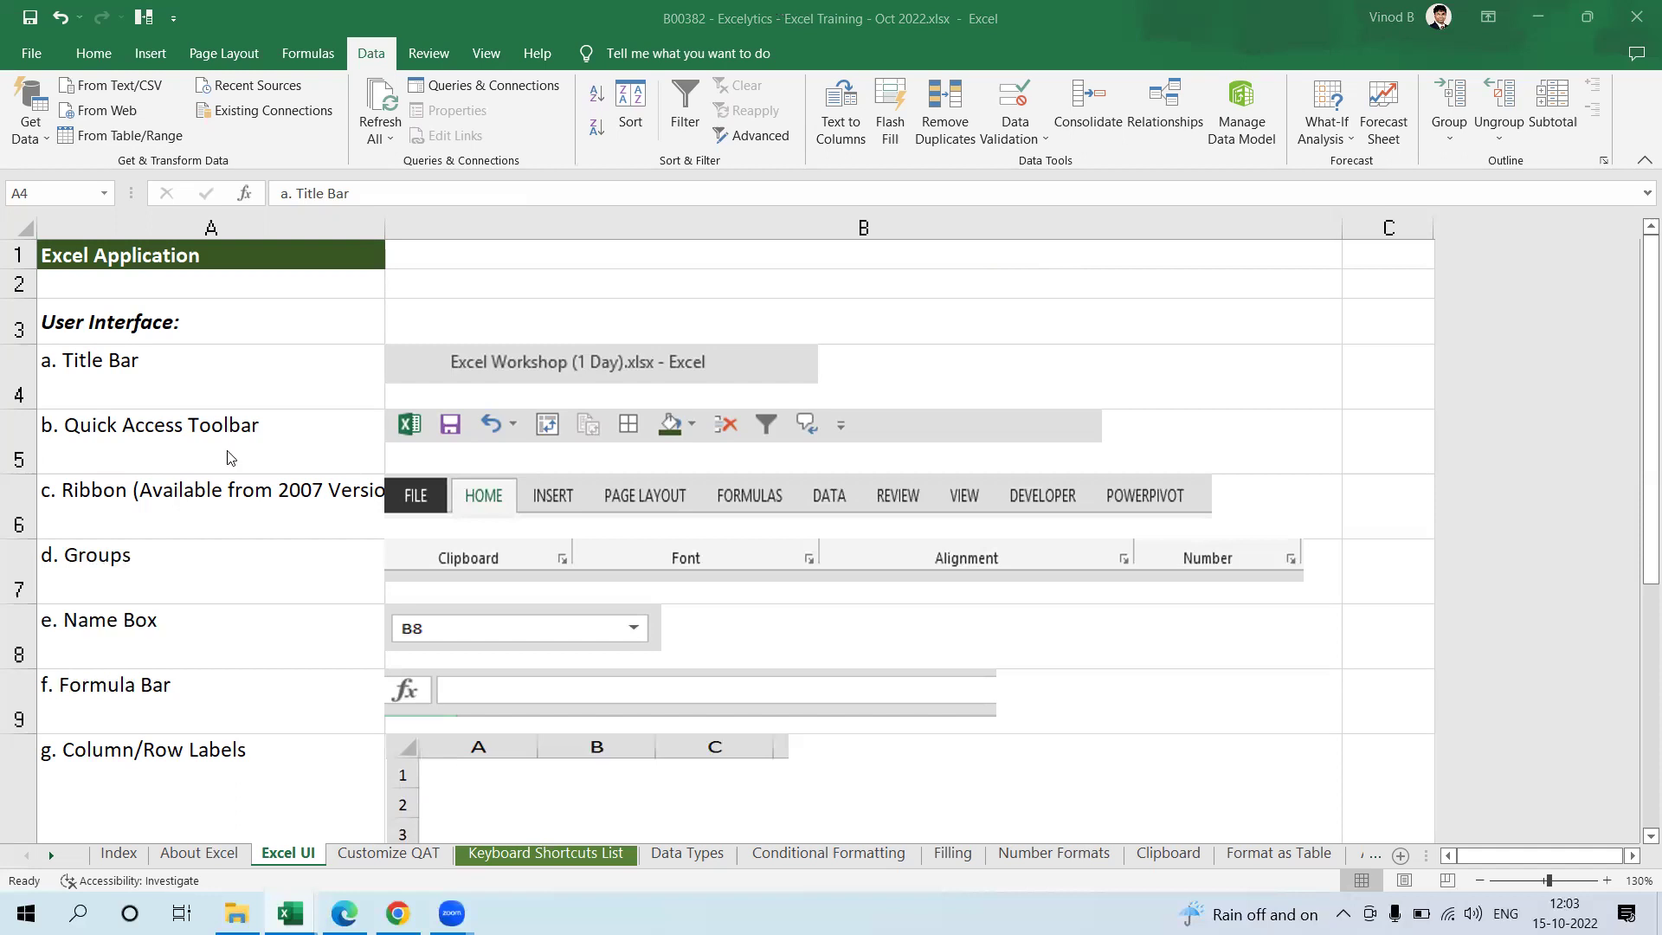
click(296, 437)
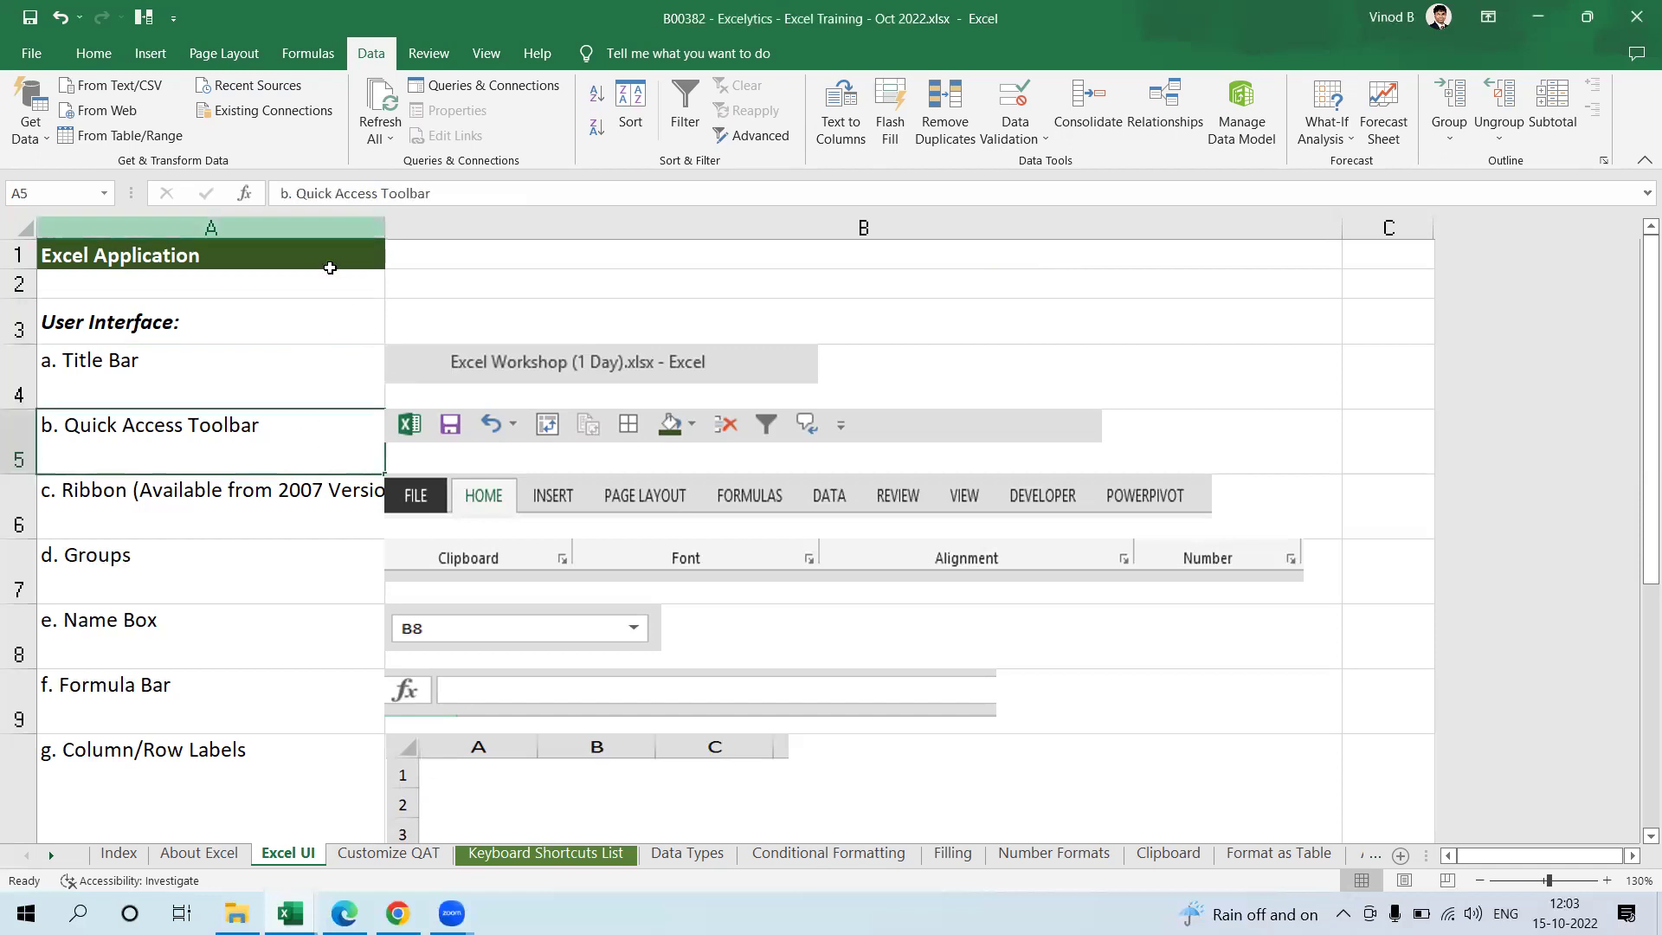
click(268, 514)
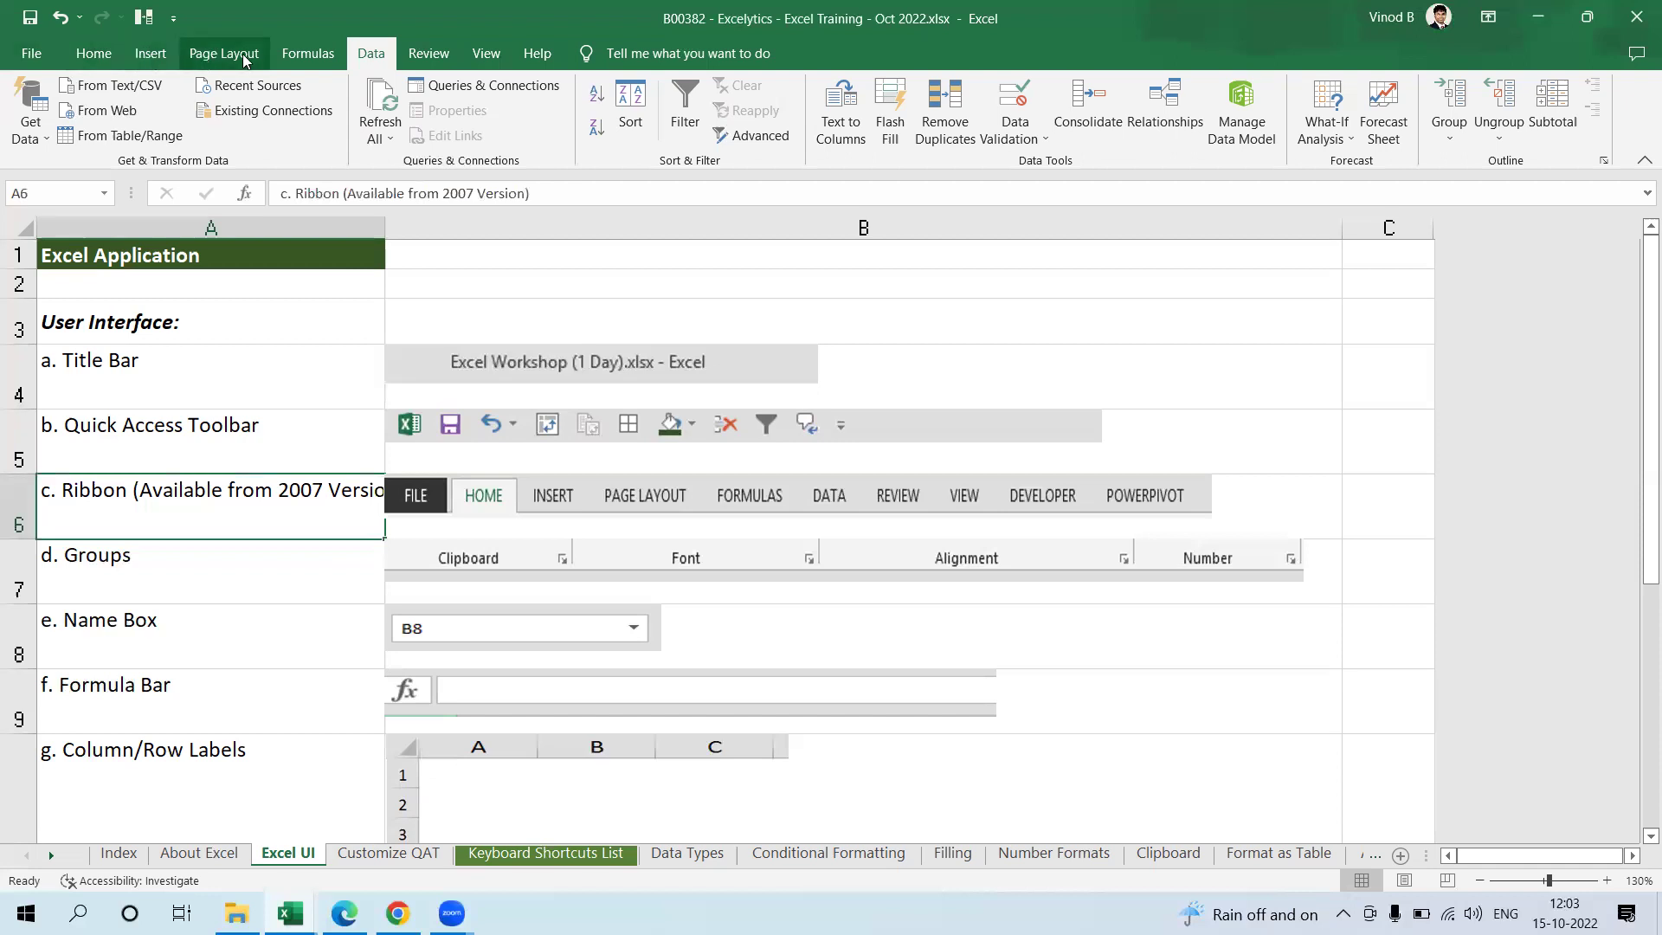
Step: Cycle through the Home, Insert, Home, Data and Review tabs, ending with B3 selected
click(97, 56)
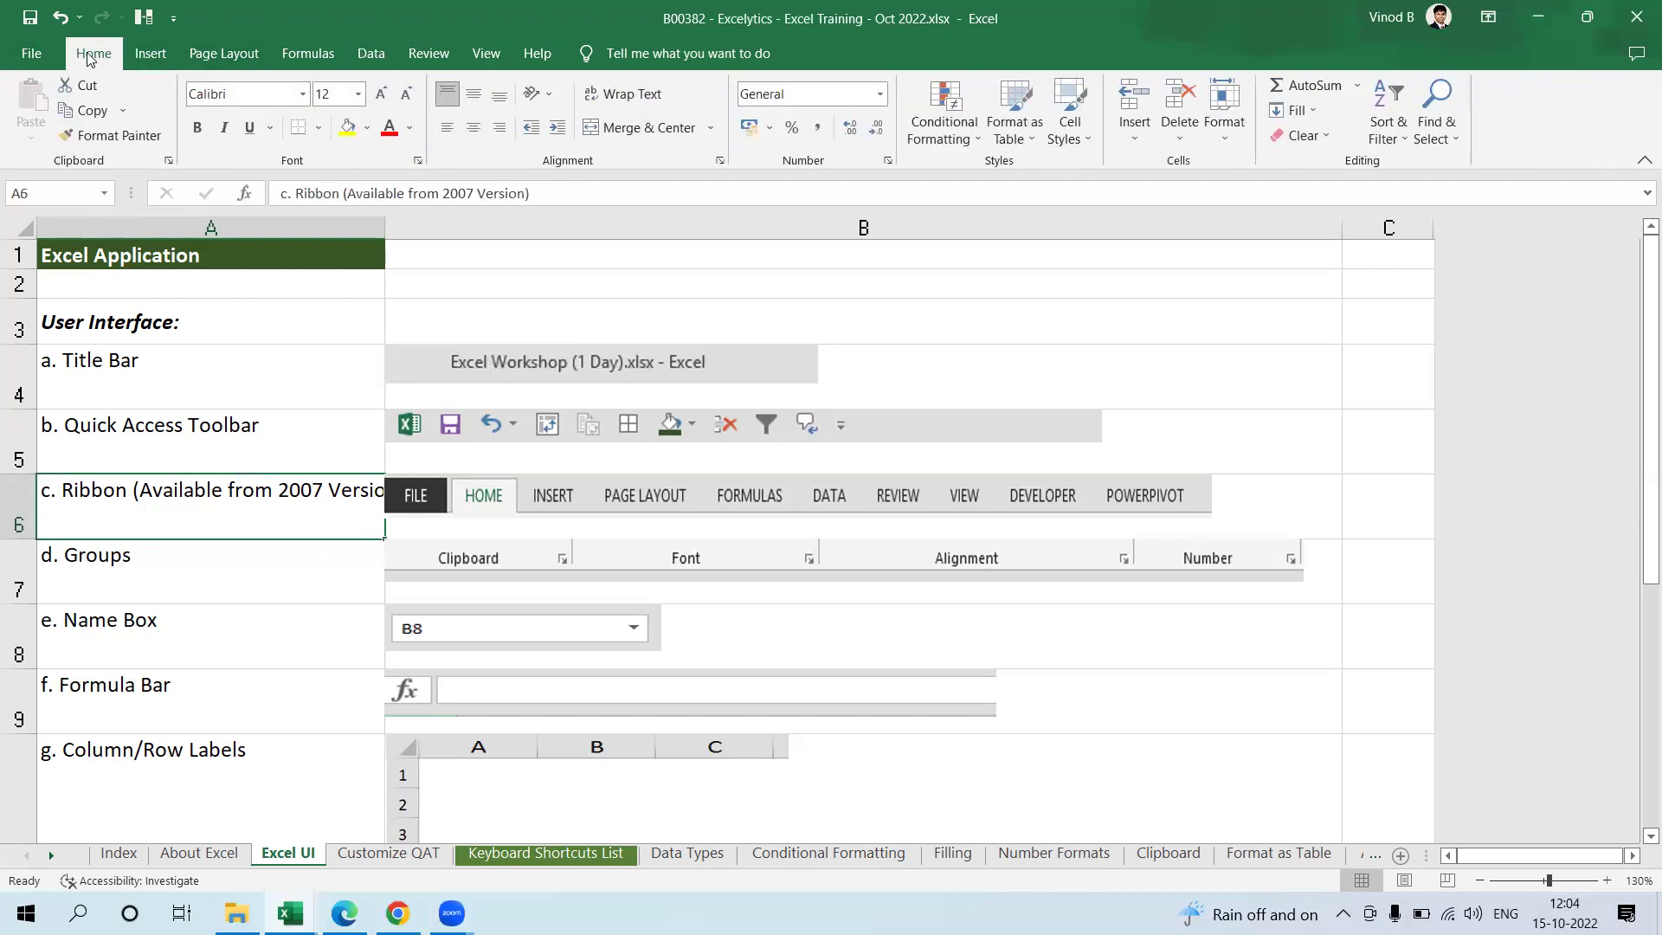
click(154, 69)
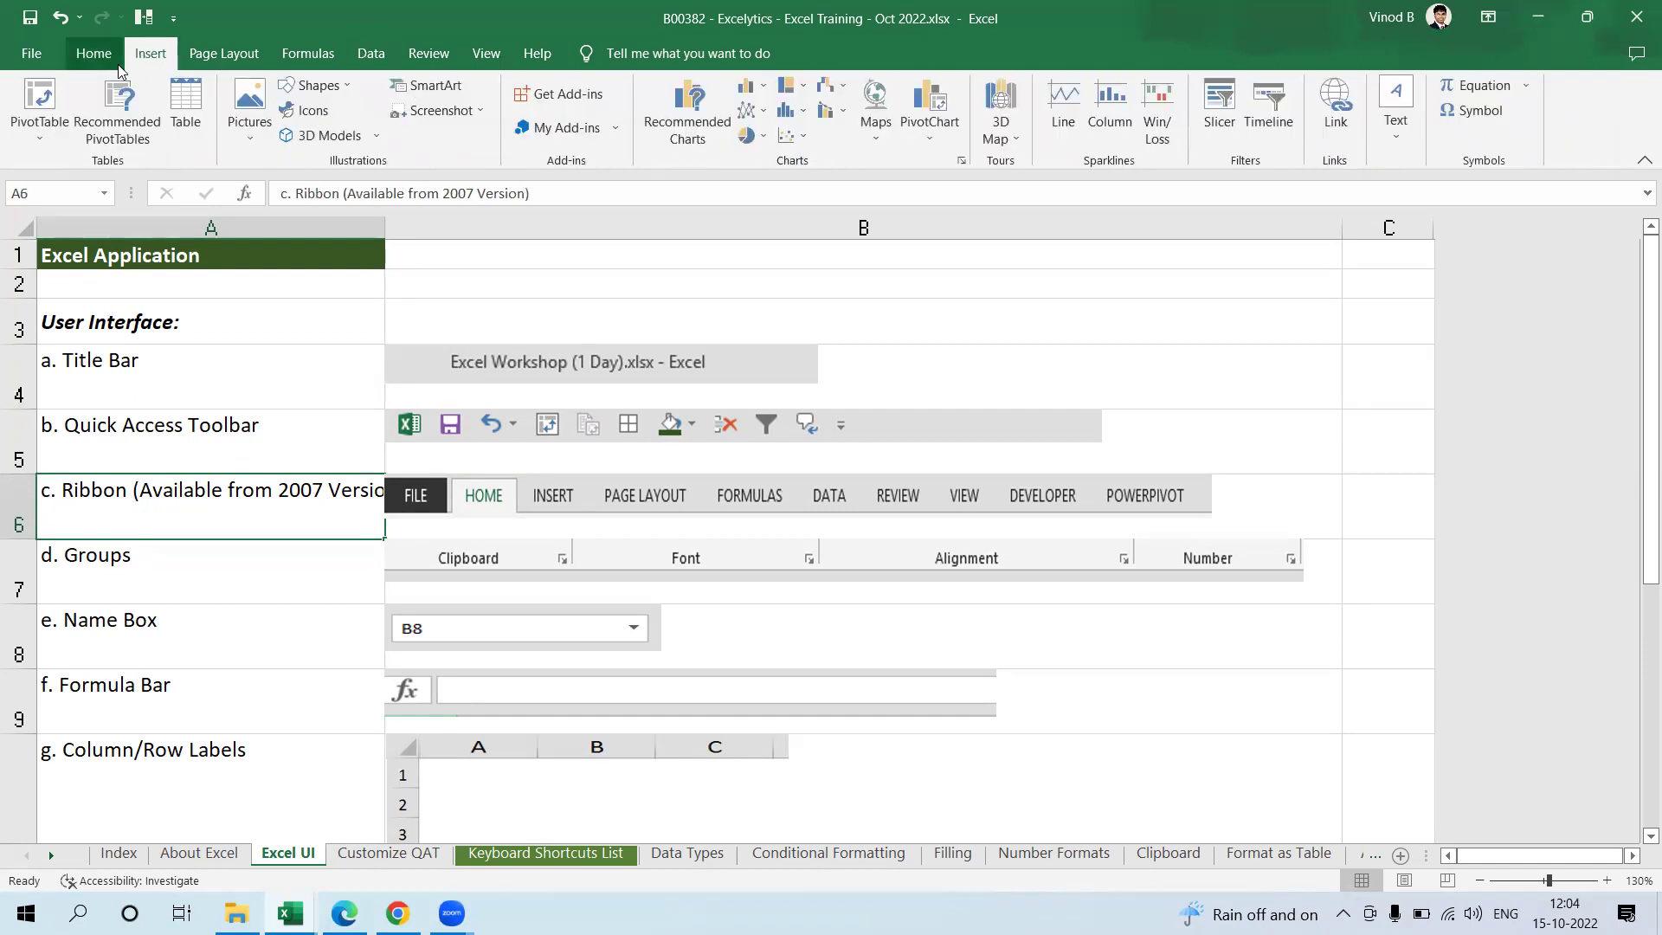
click(94, 55)
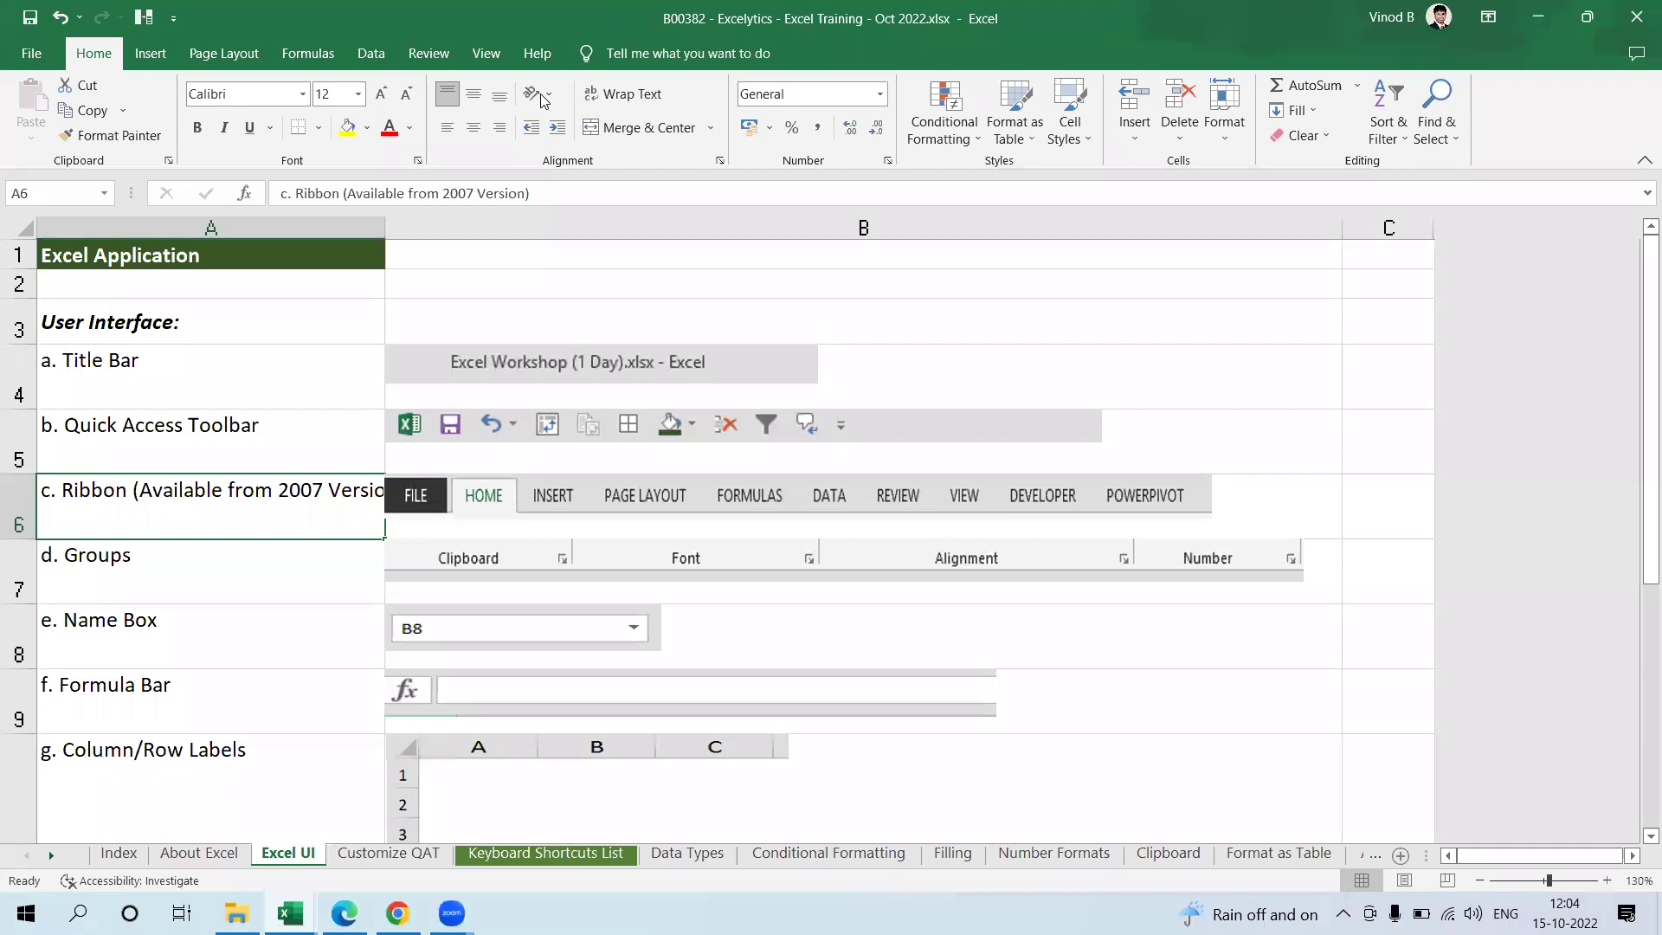
click(377, 57)
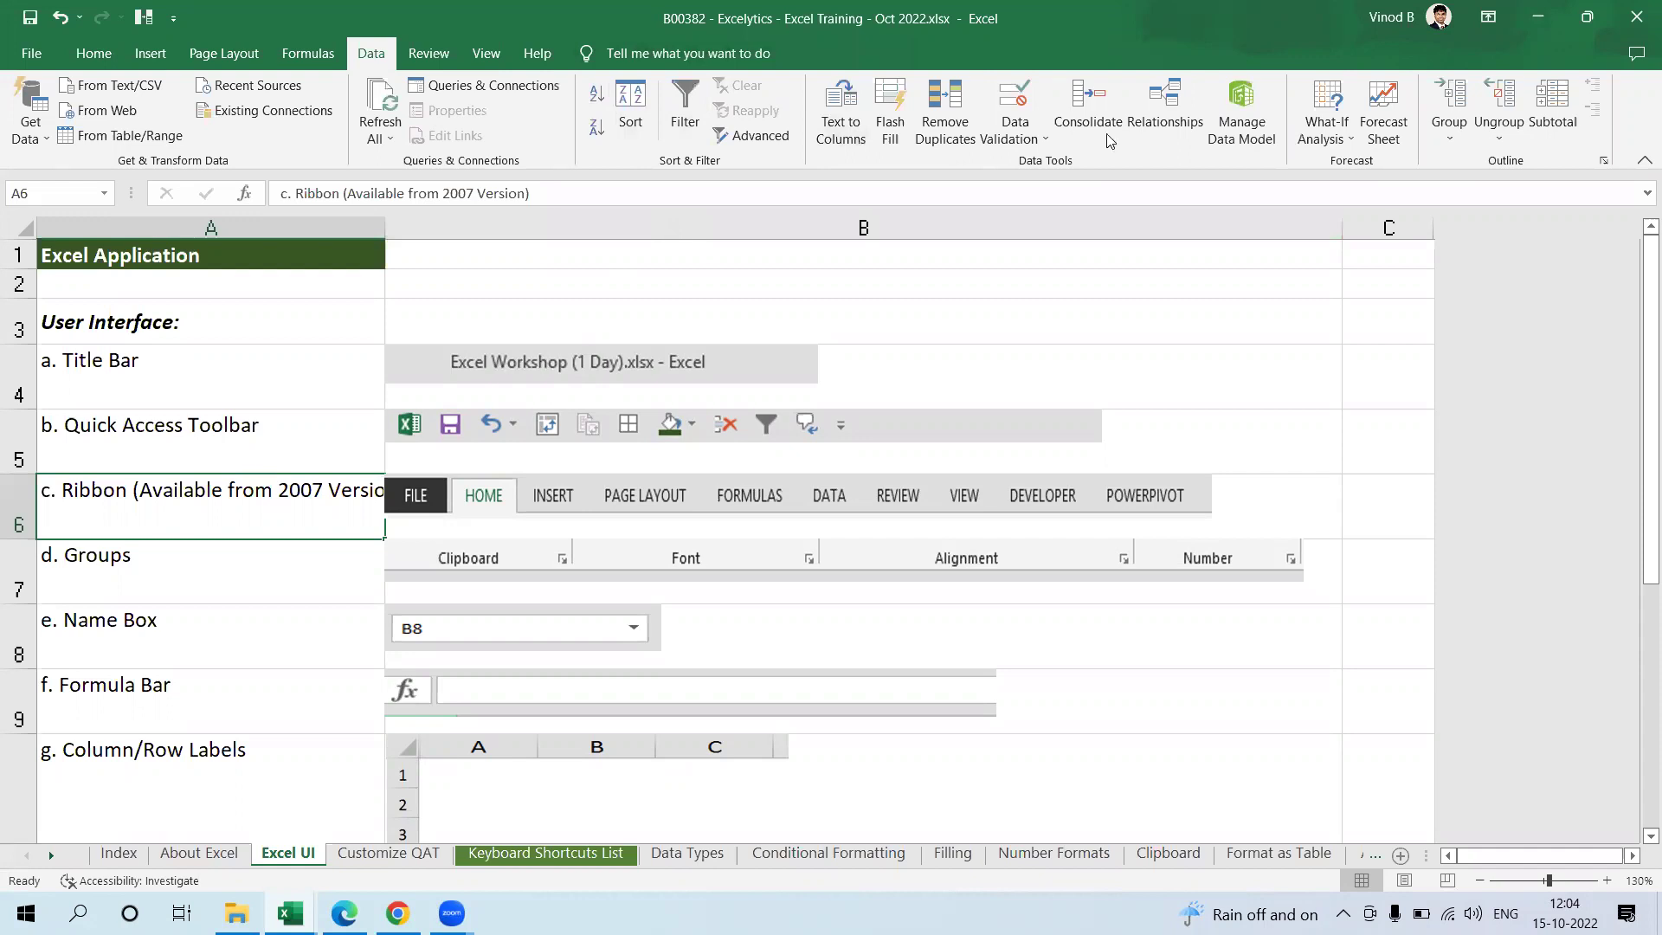
click(425, 56)
click(900, 310)
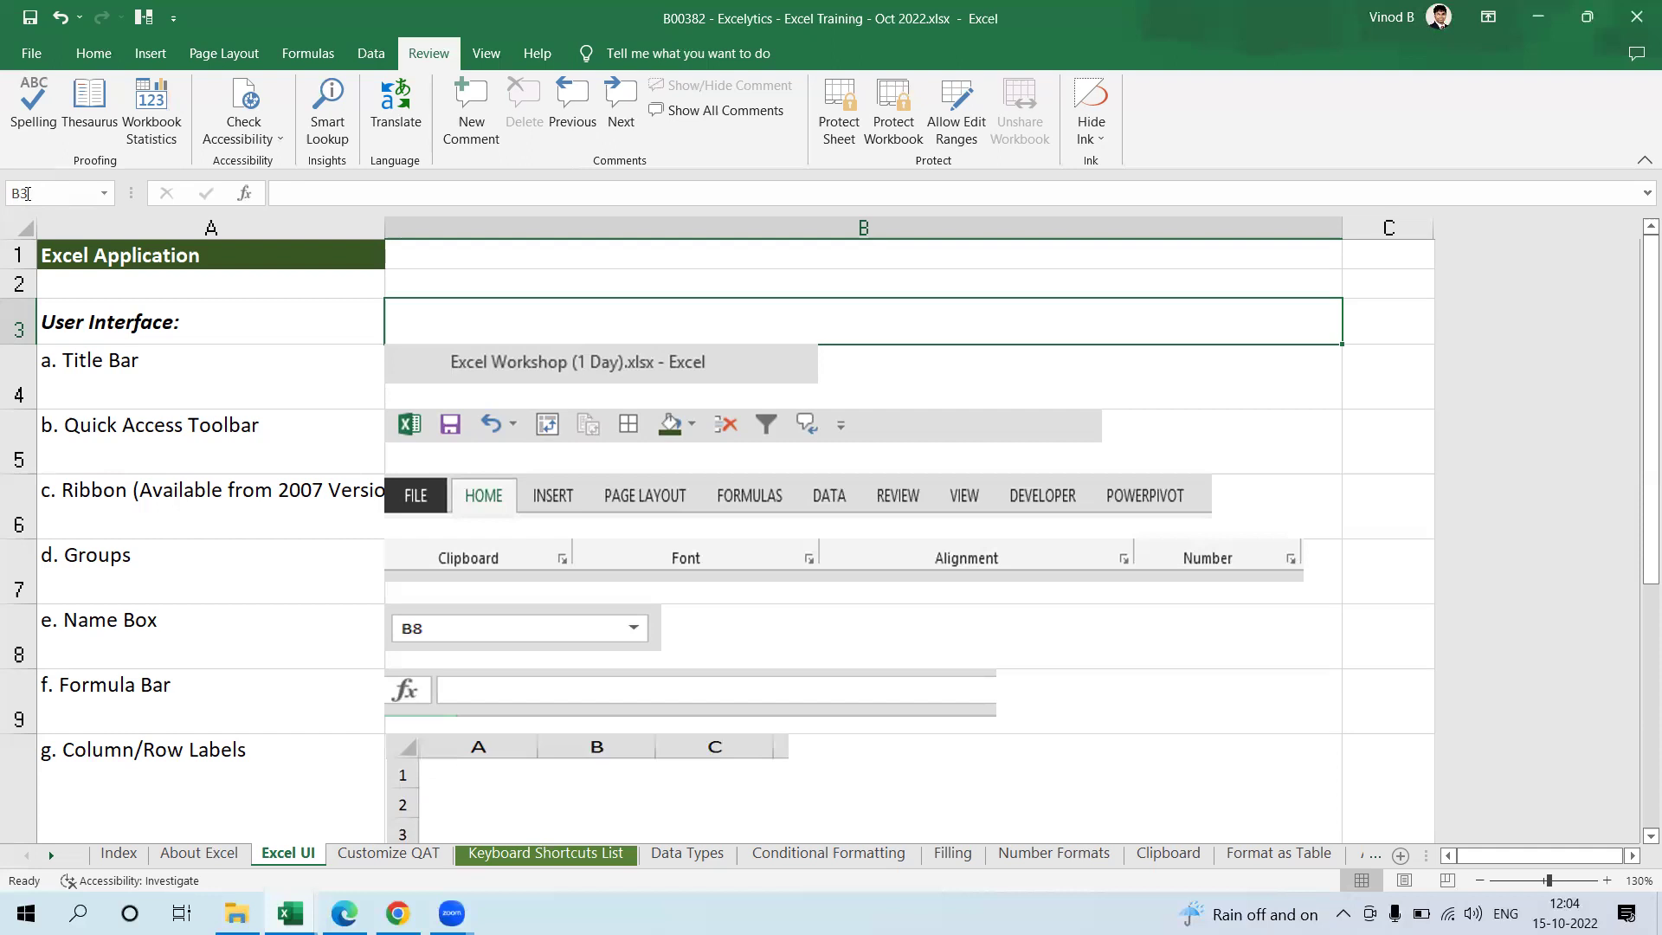
click(505, 255)
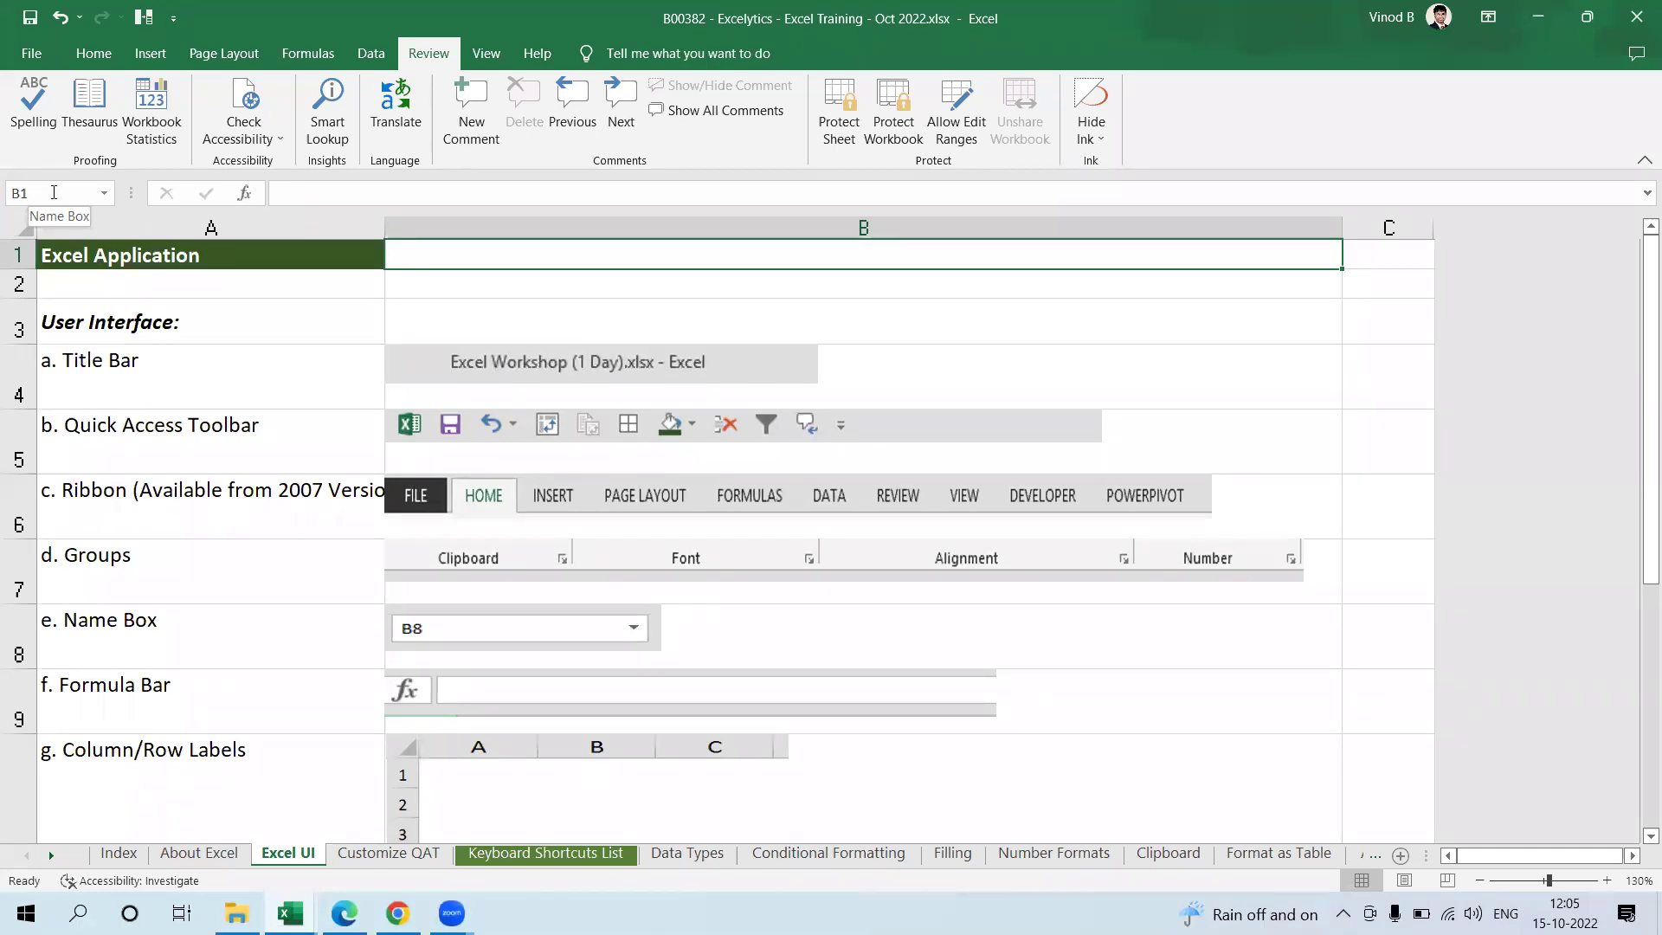
scroll(373, 261, down, 1)
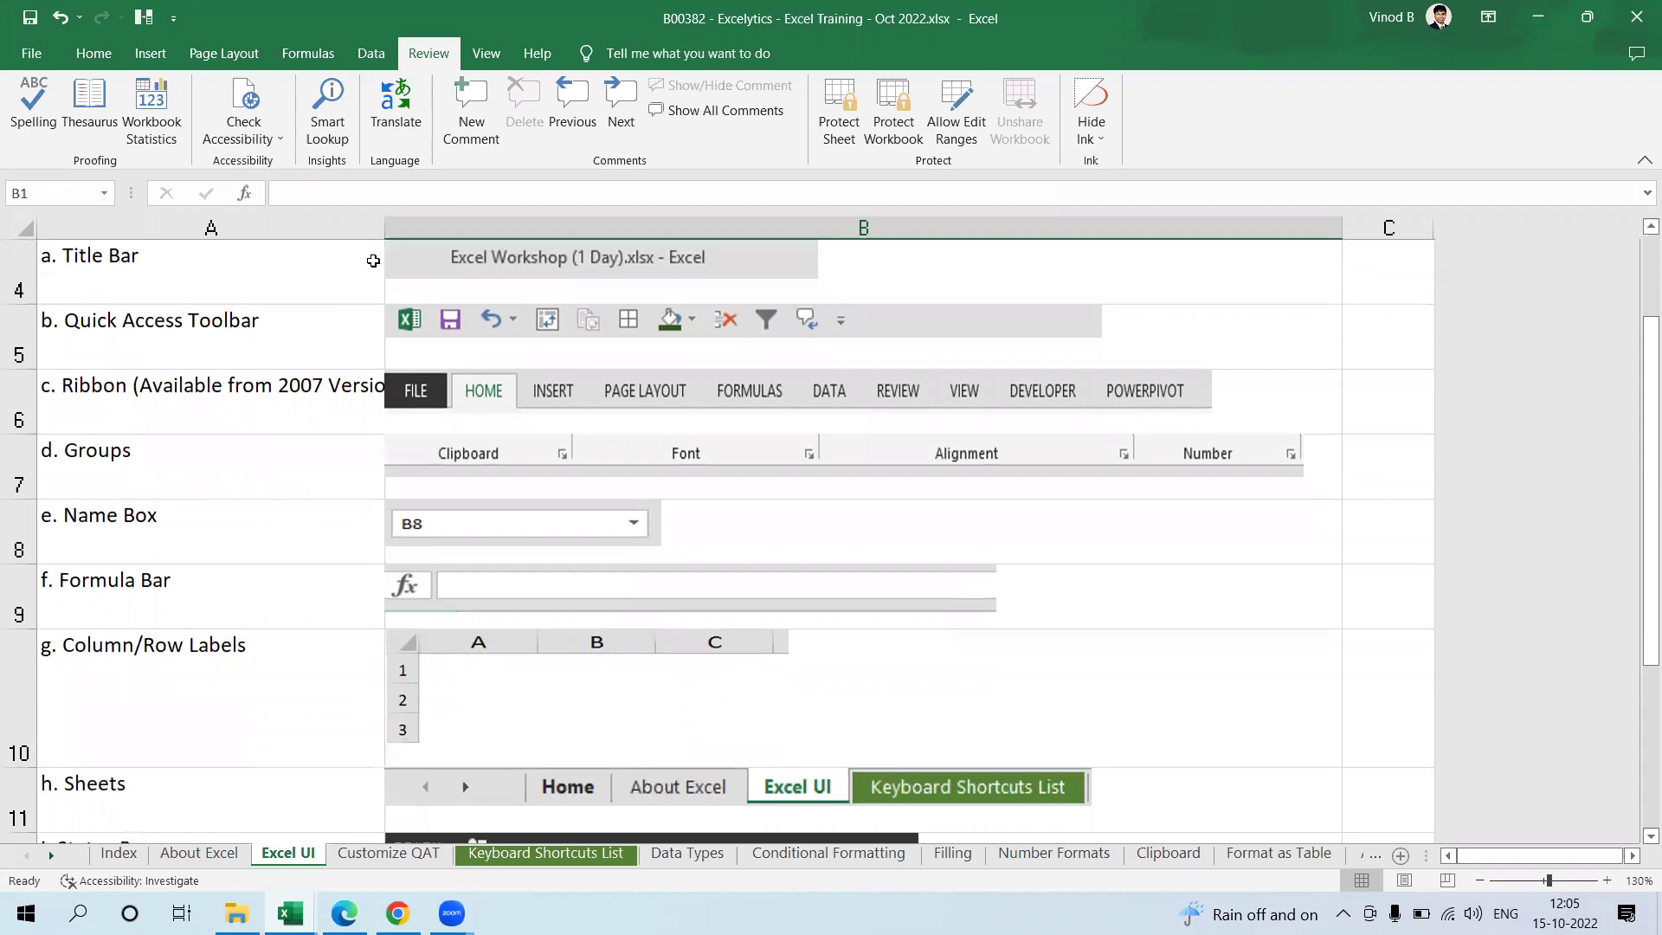
scroll(364, 212, up, 1)
click(510, 197)
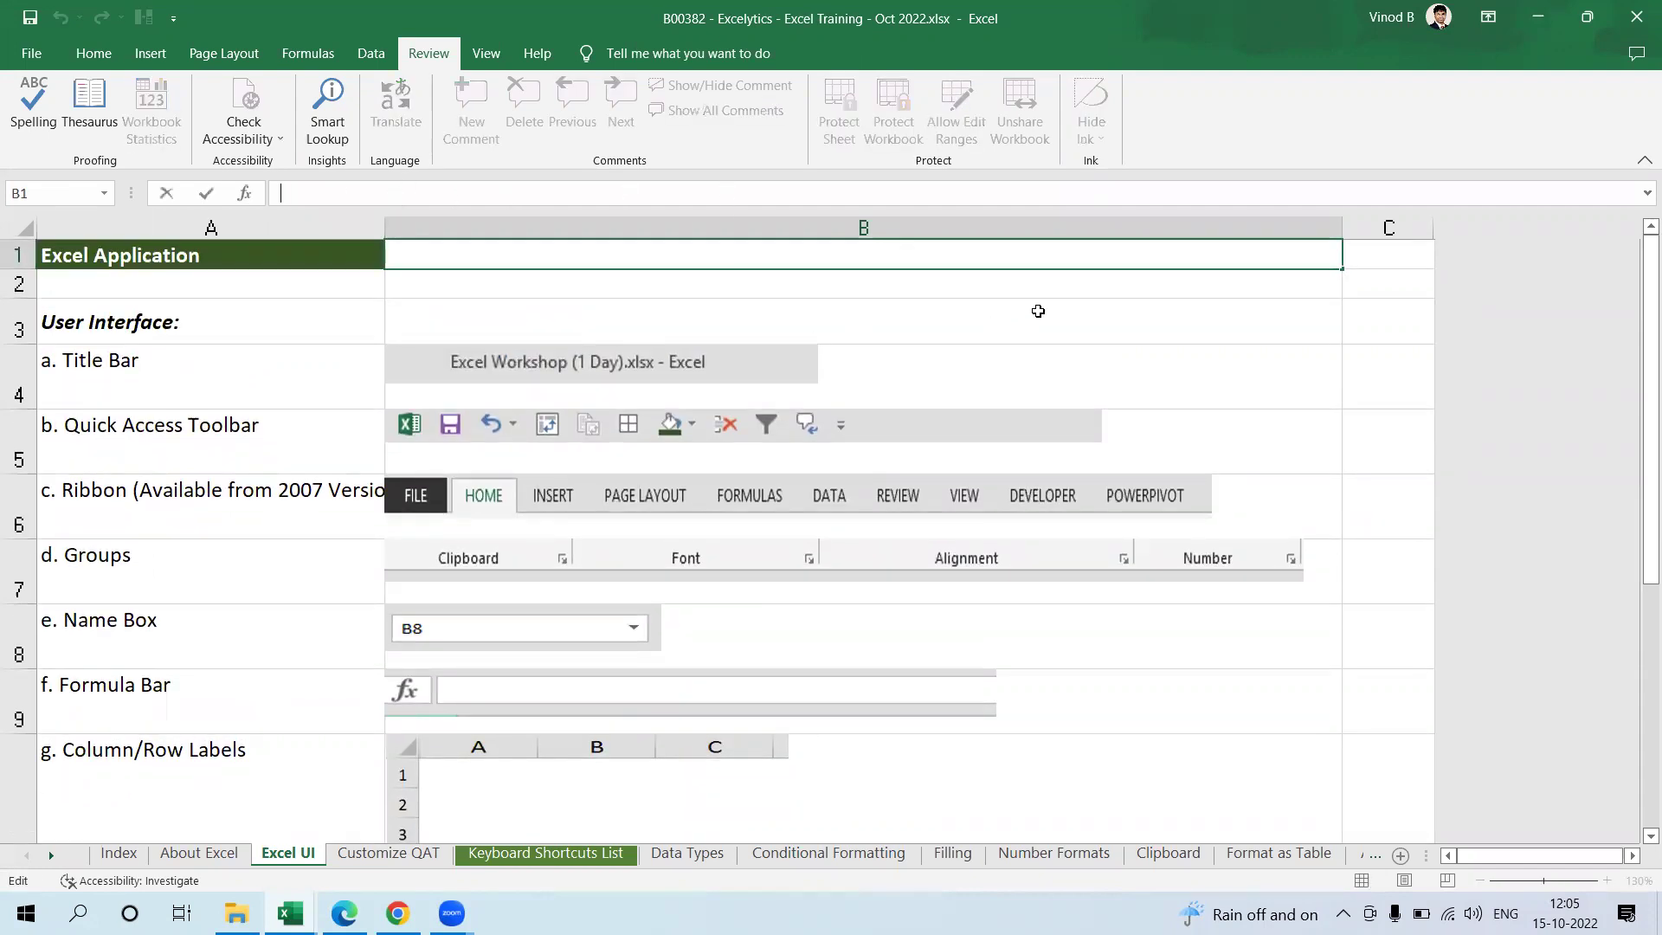
key(Escape)
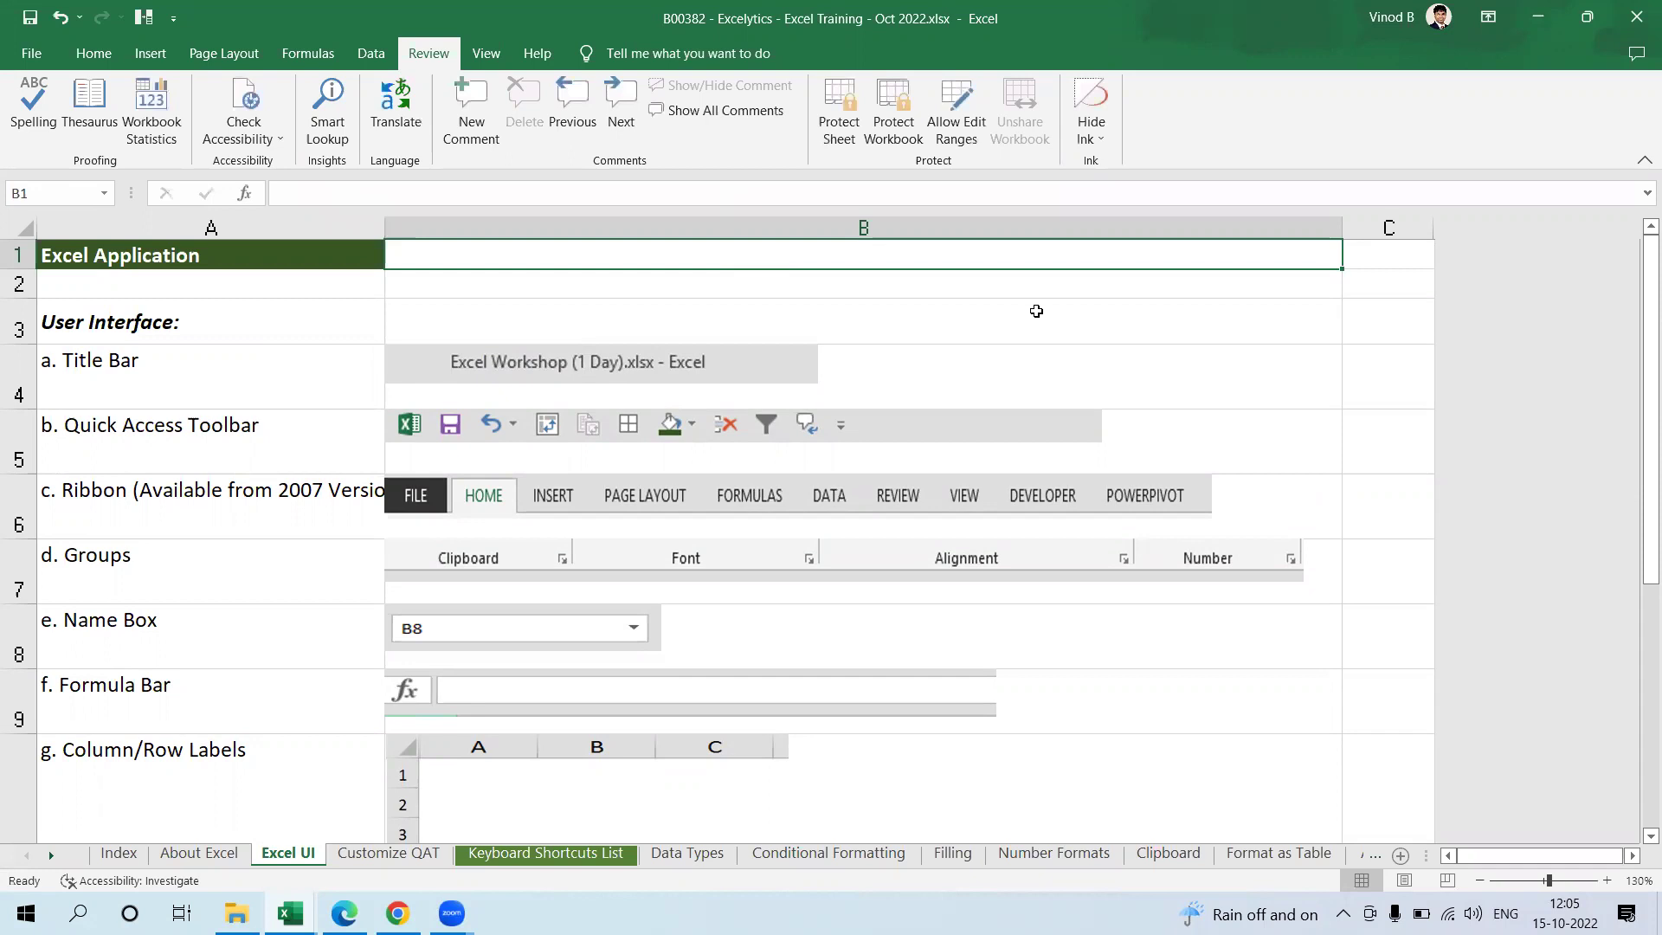
click(1036, 311)
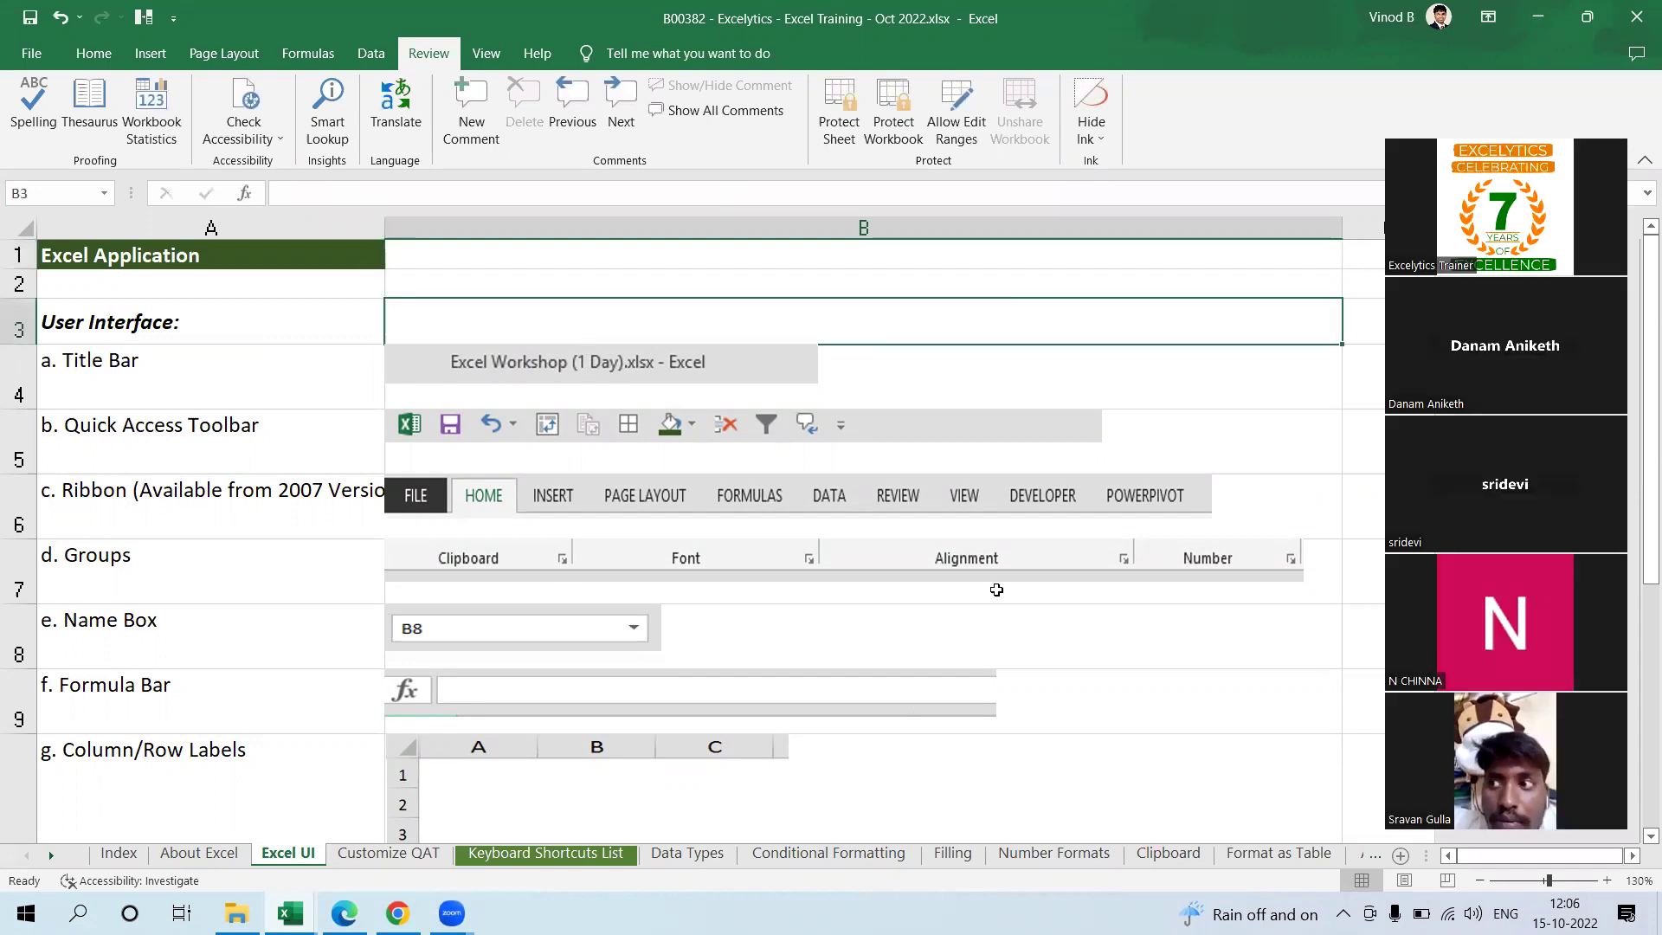
scroll(746, 627, down, 2)
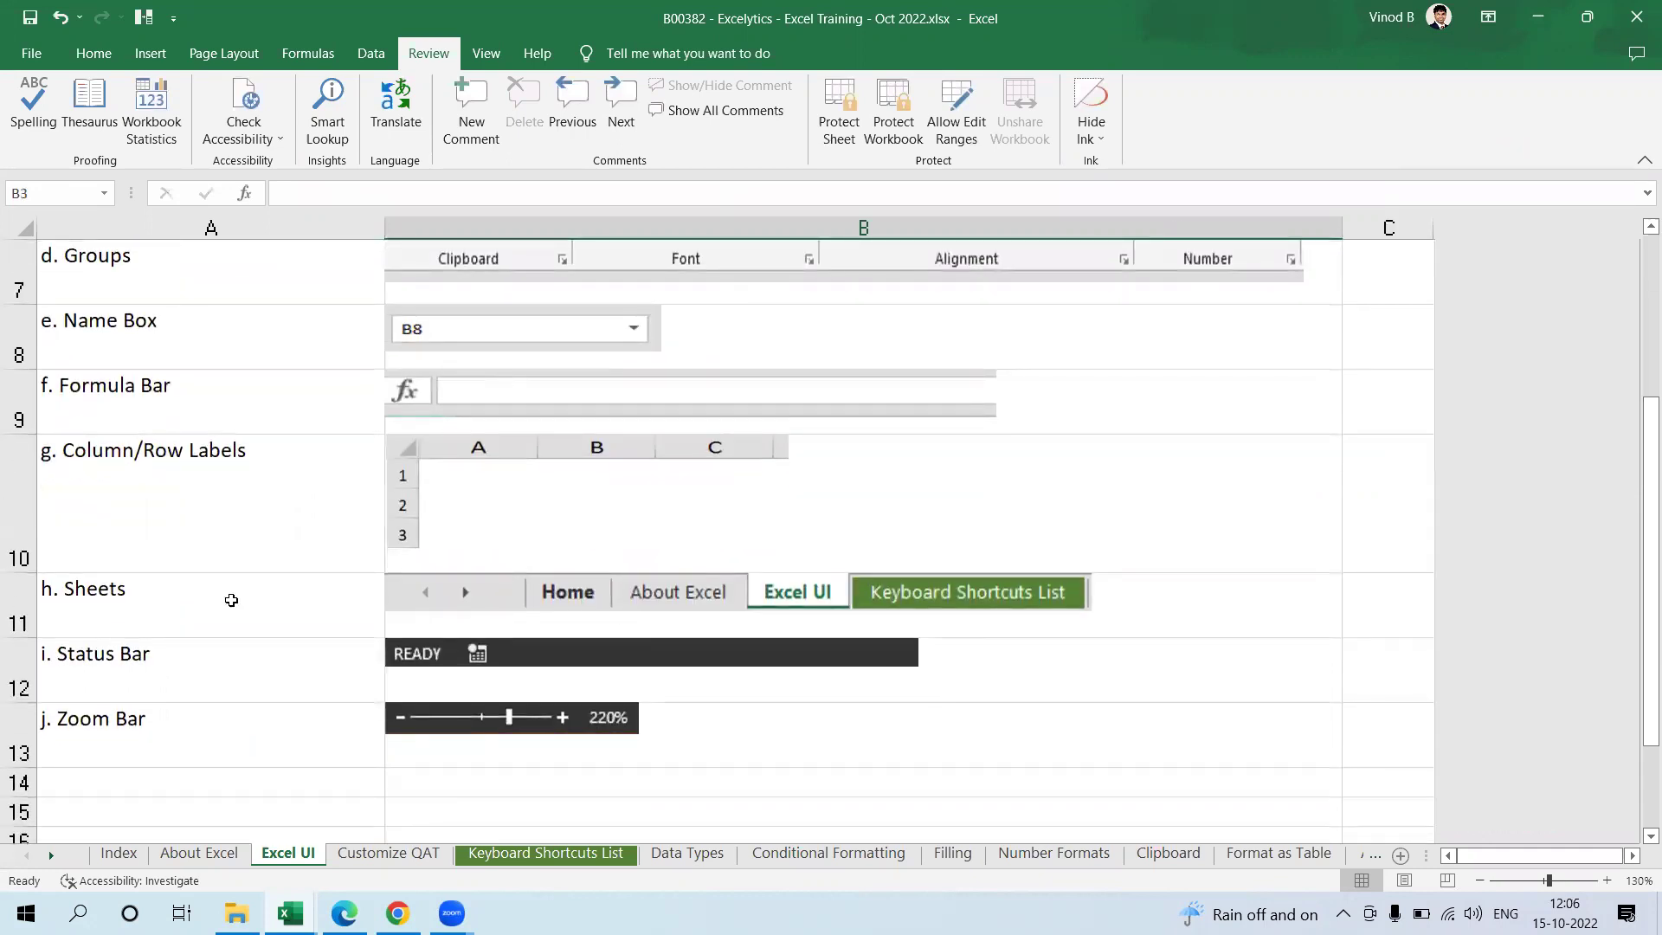
click(231, 600)
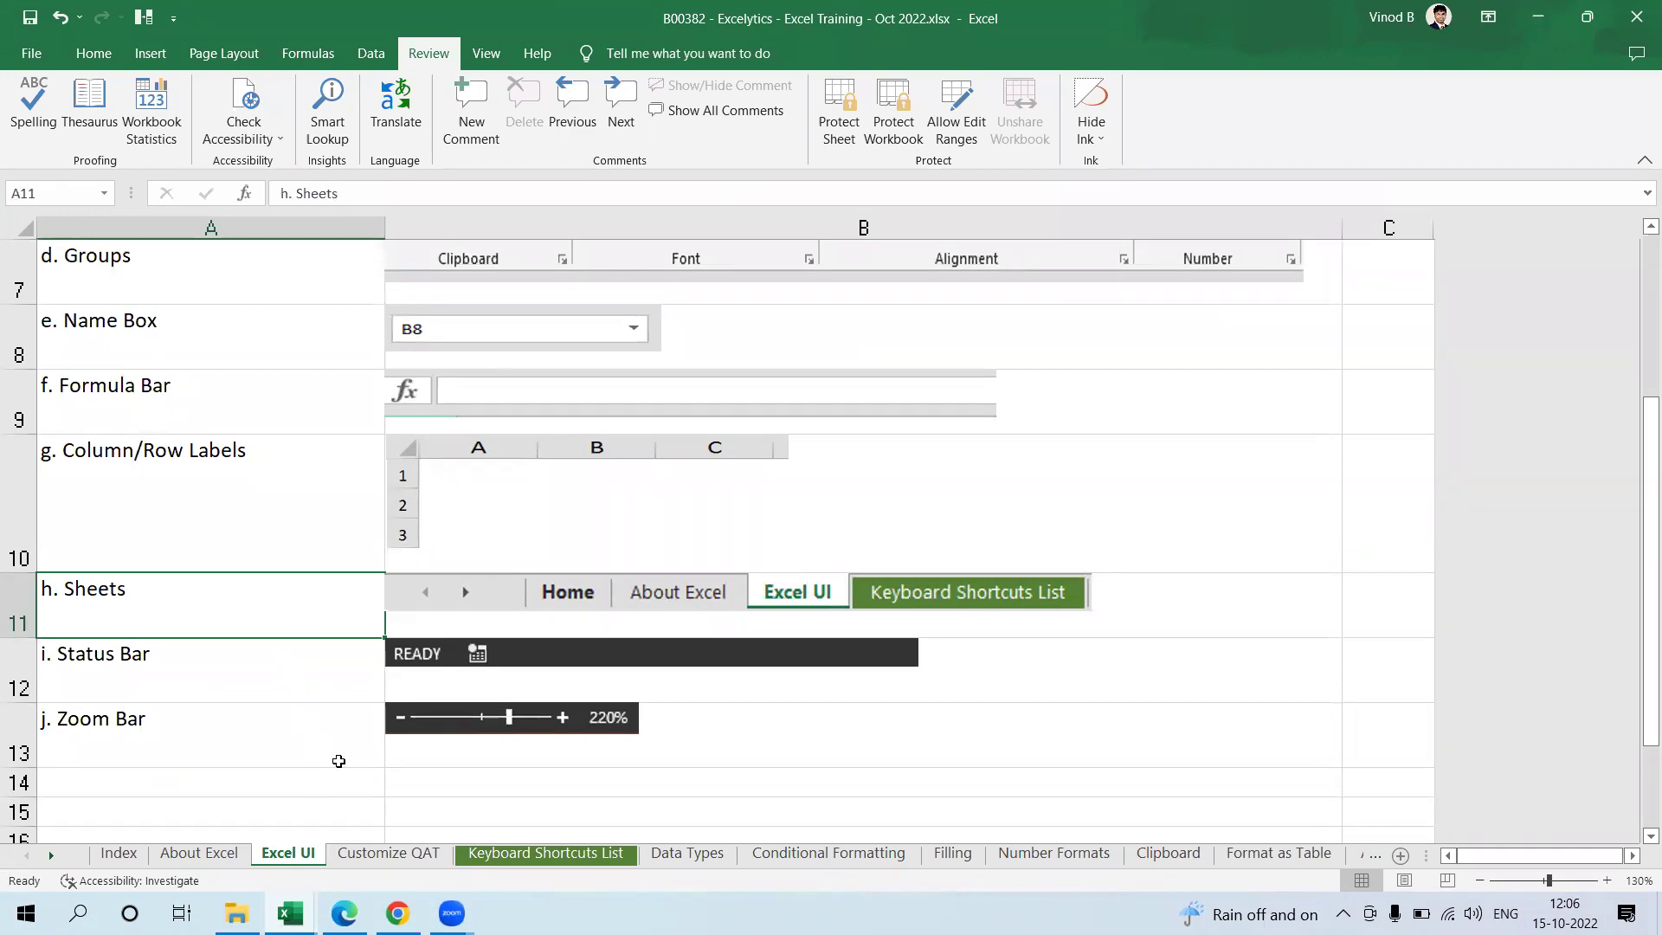
click(331, 681)
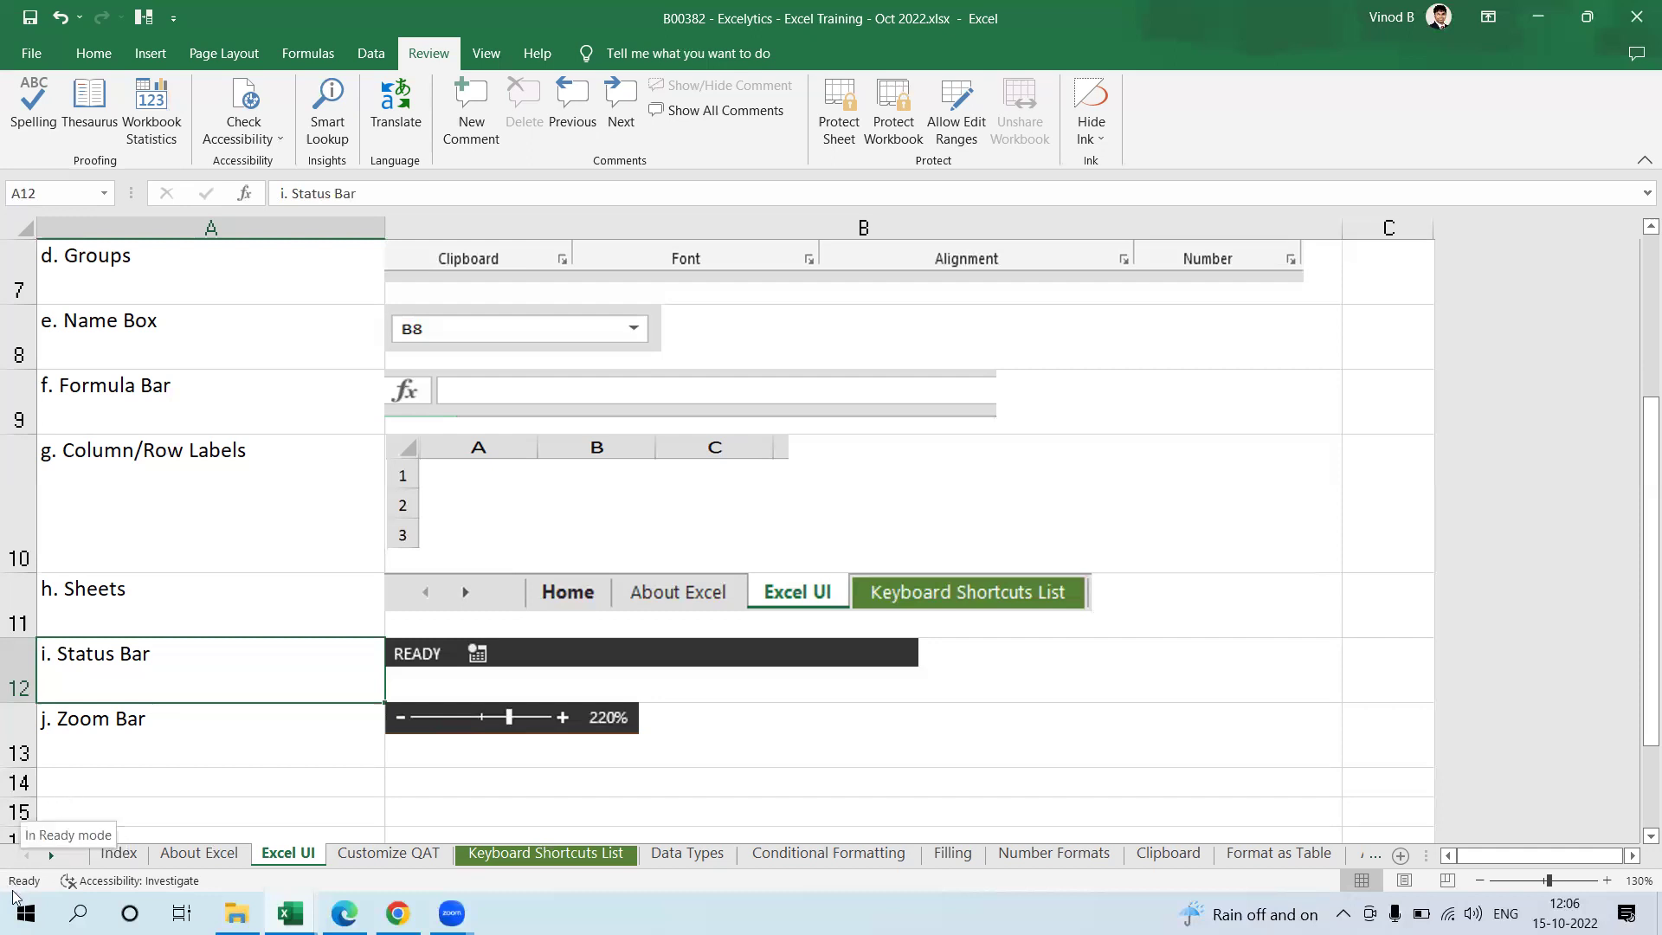
Step: Zoom the Excel UI sheet out to 50% and back to 100%, then select A8 and return to row 1
click(208, 759)
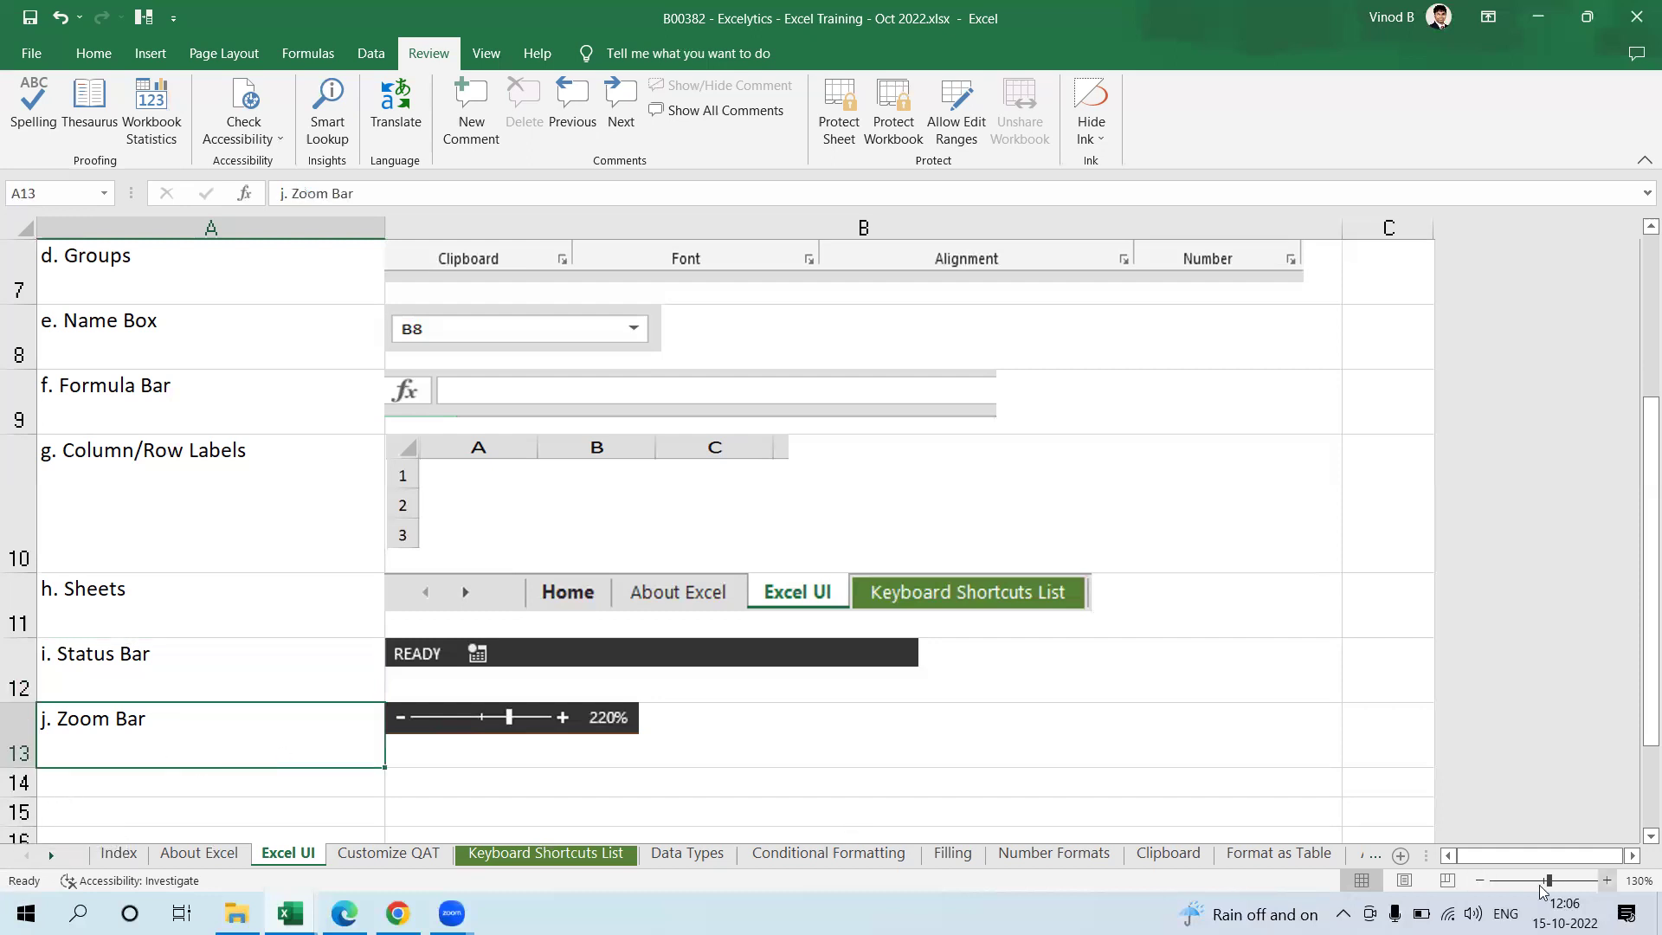
click(1478, 880)
click(1478, 880)
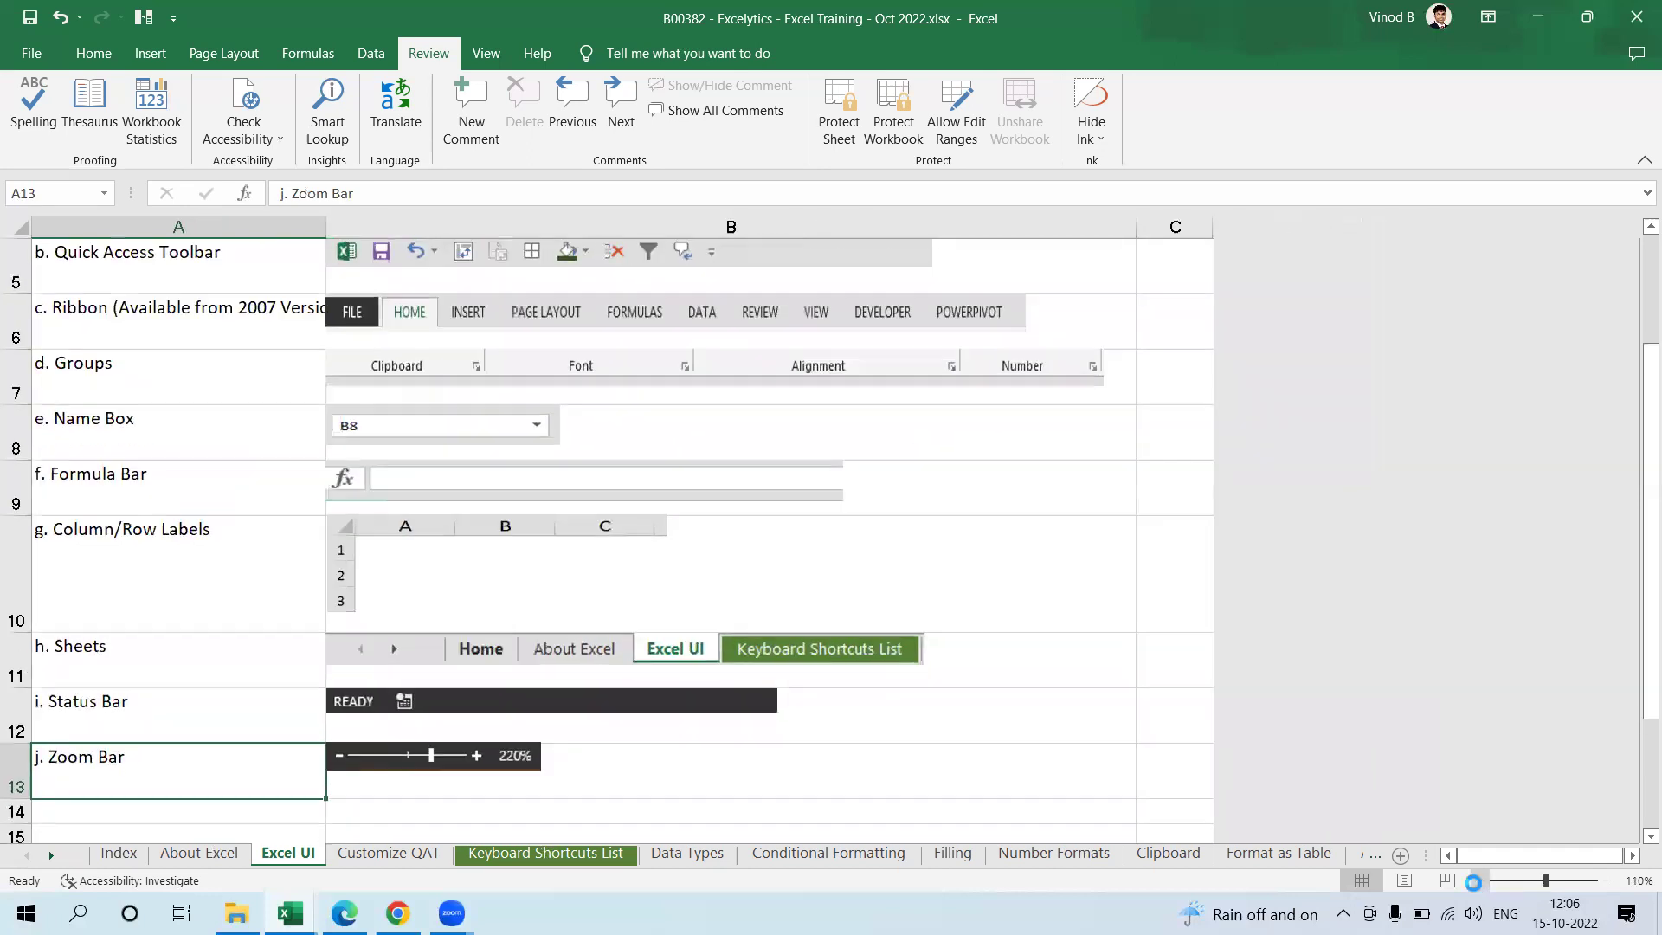
click(1478, 881)
click(1477, 880)
click(1478, 881)
click(1477, 880)
click(1477, 880)
click(1477, 880)
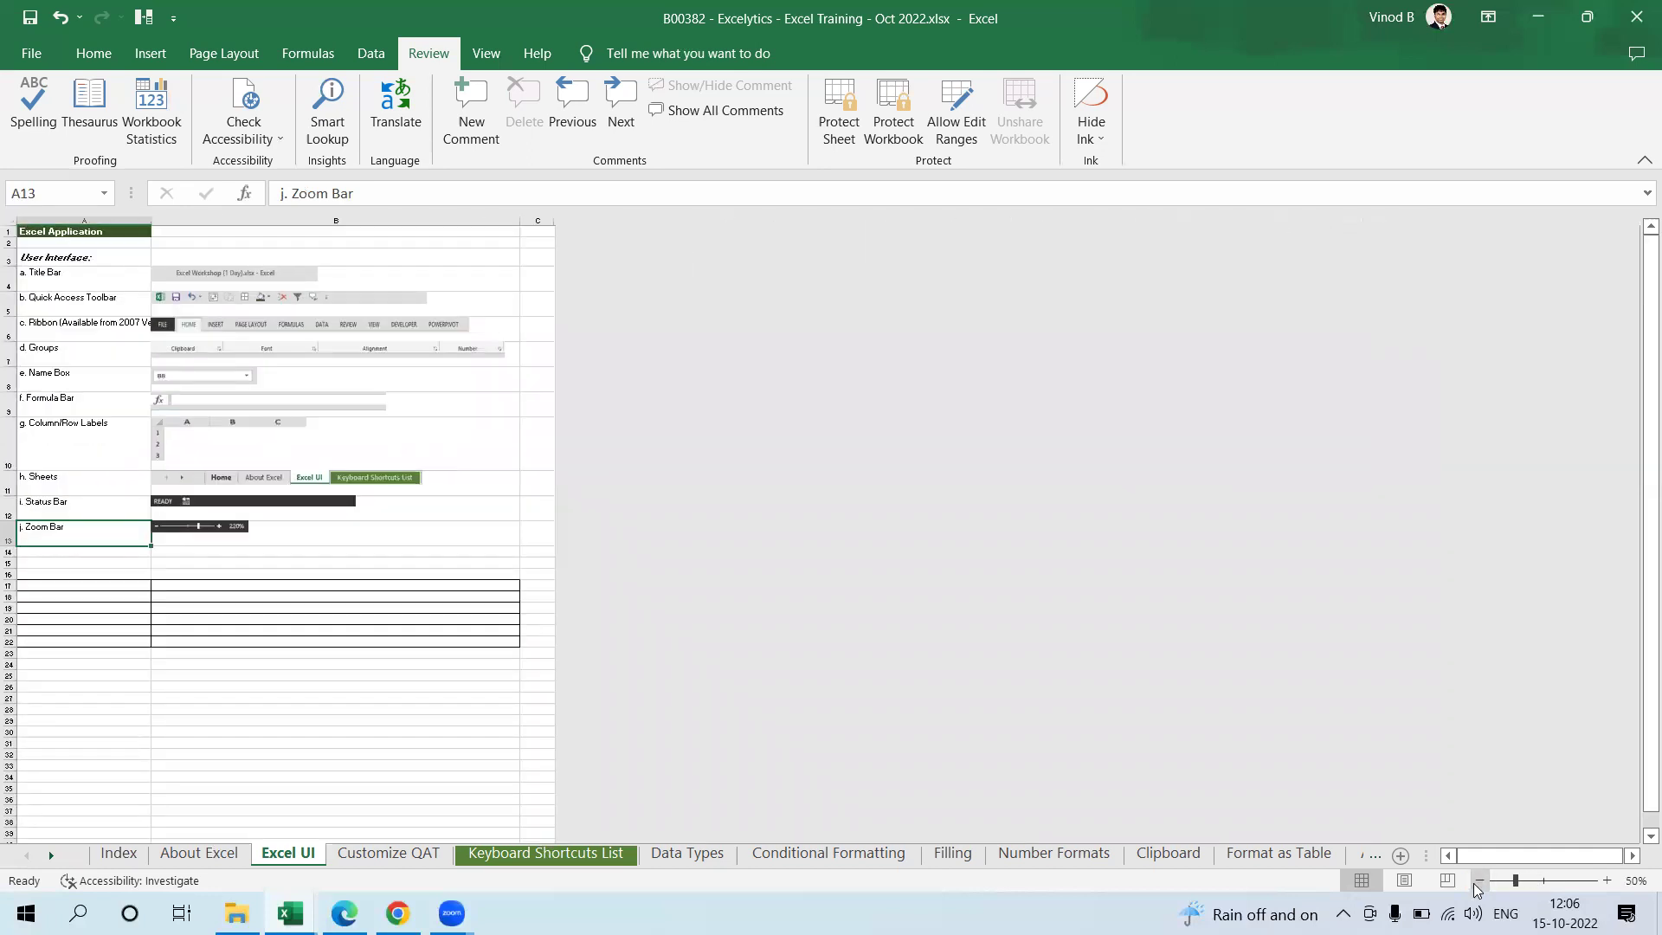
click(1603, 880)
click(1604, 881)
click(1603, 880)
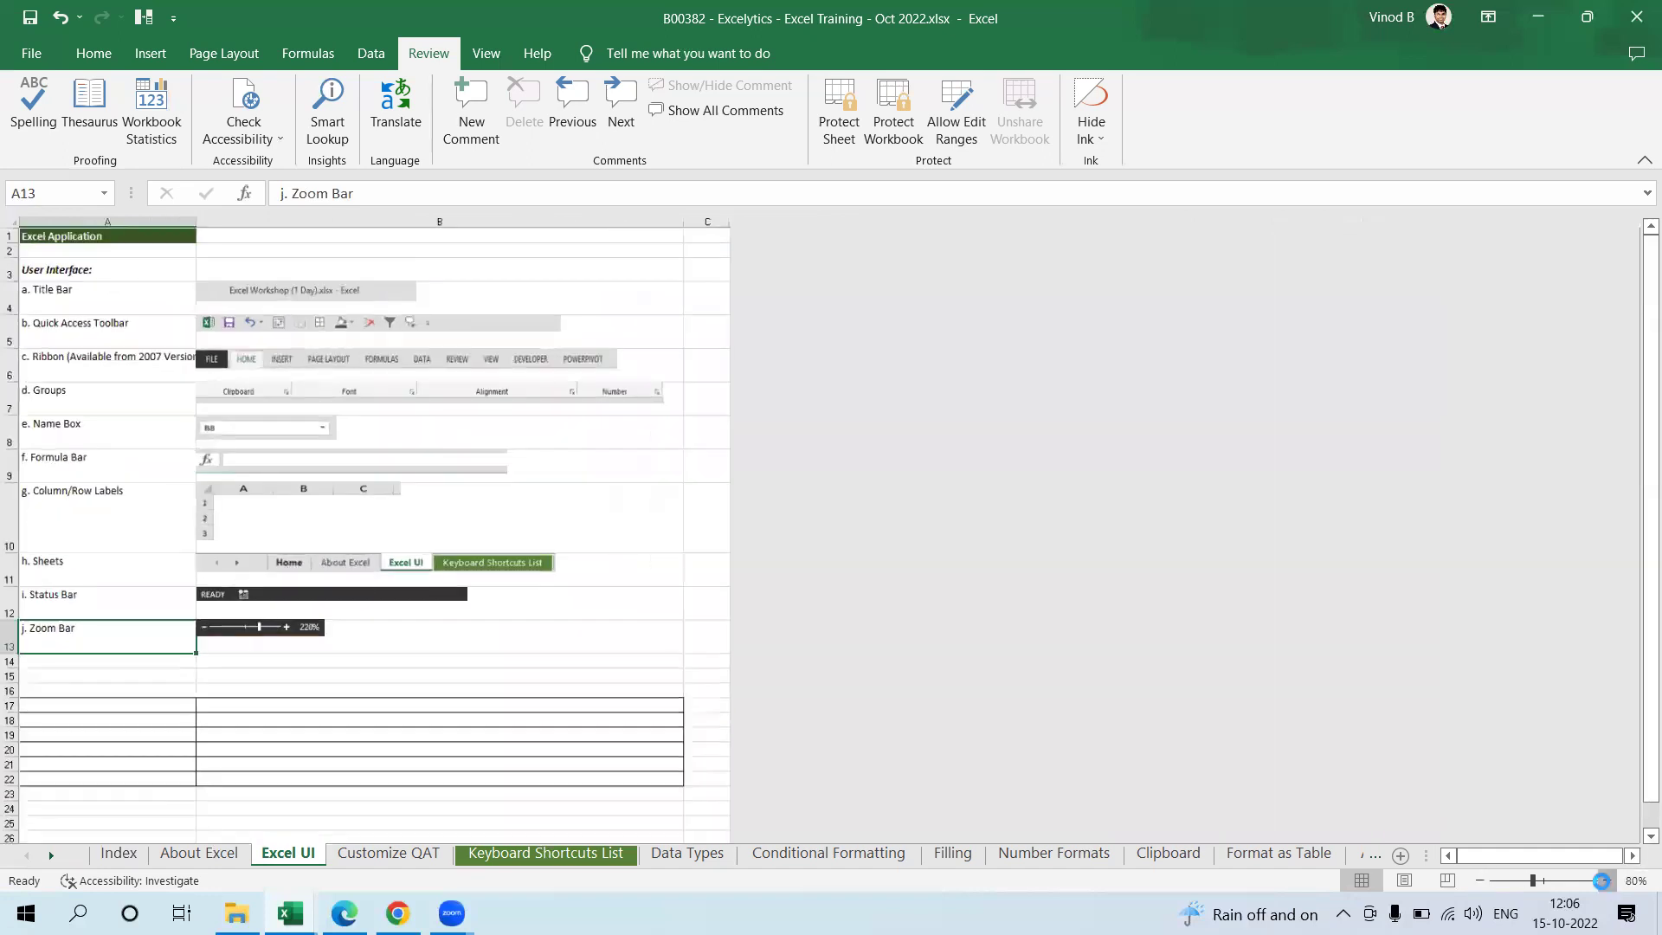
click(1603, 881)
click(1603, 881)
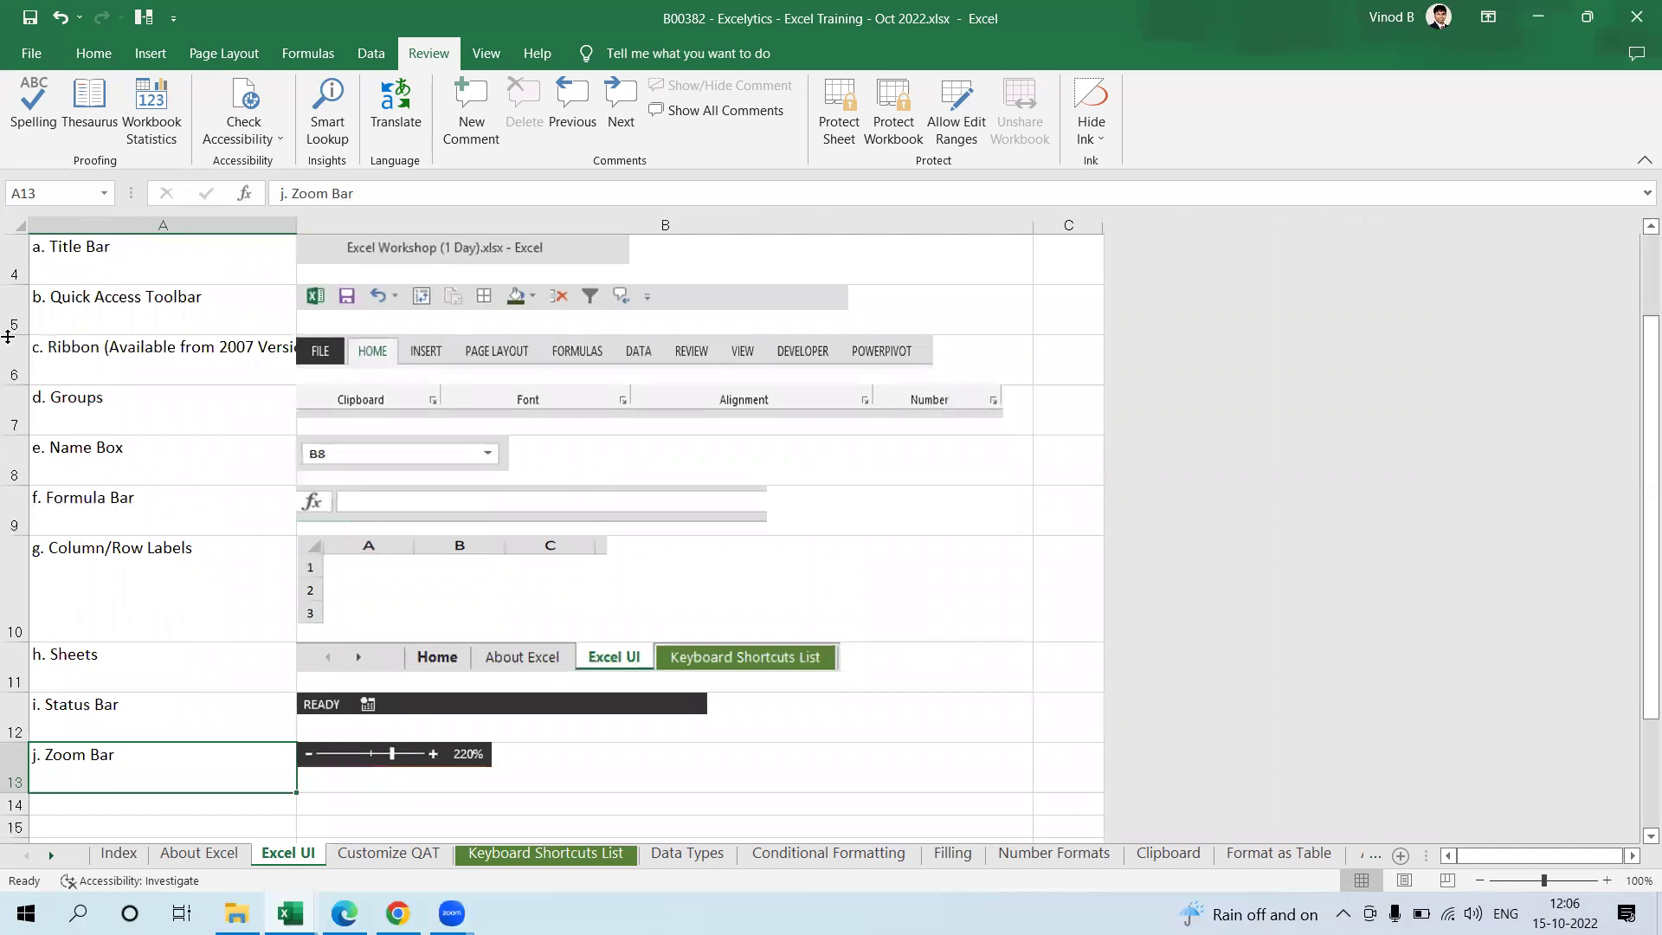
click(130, 478)
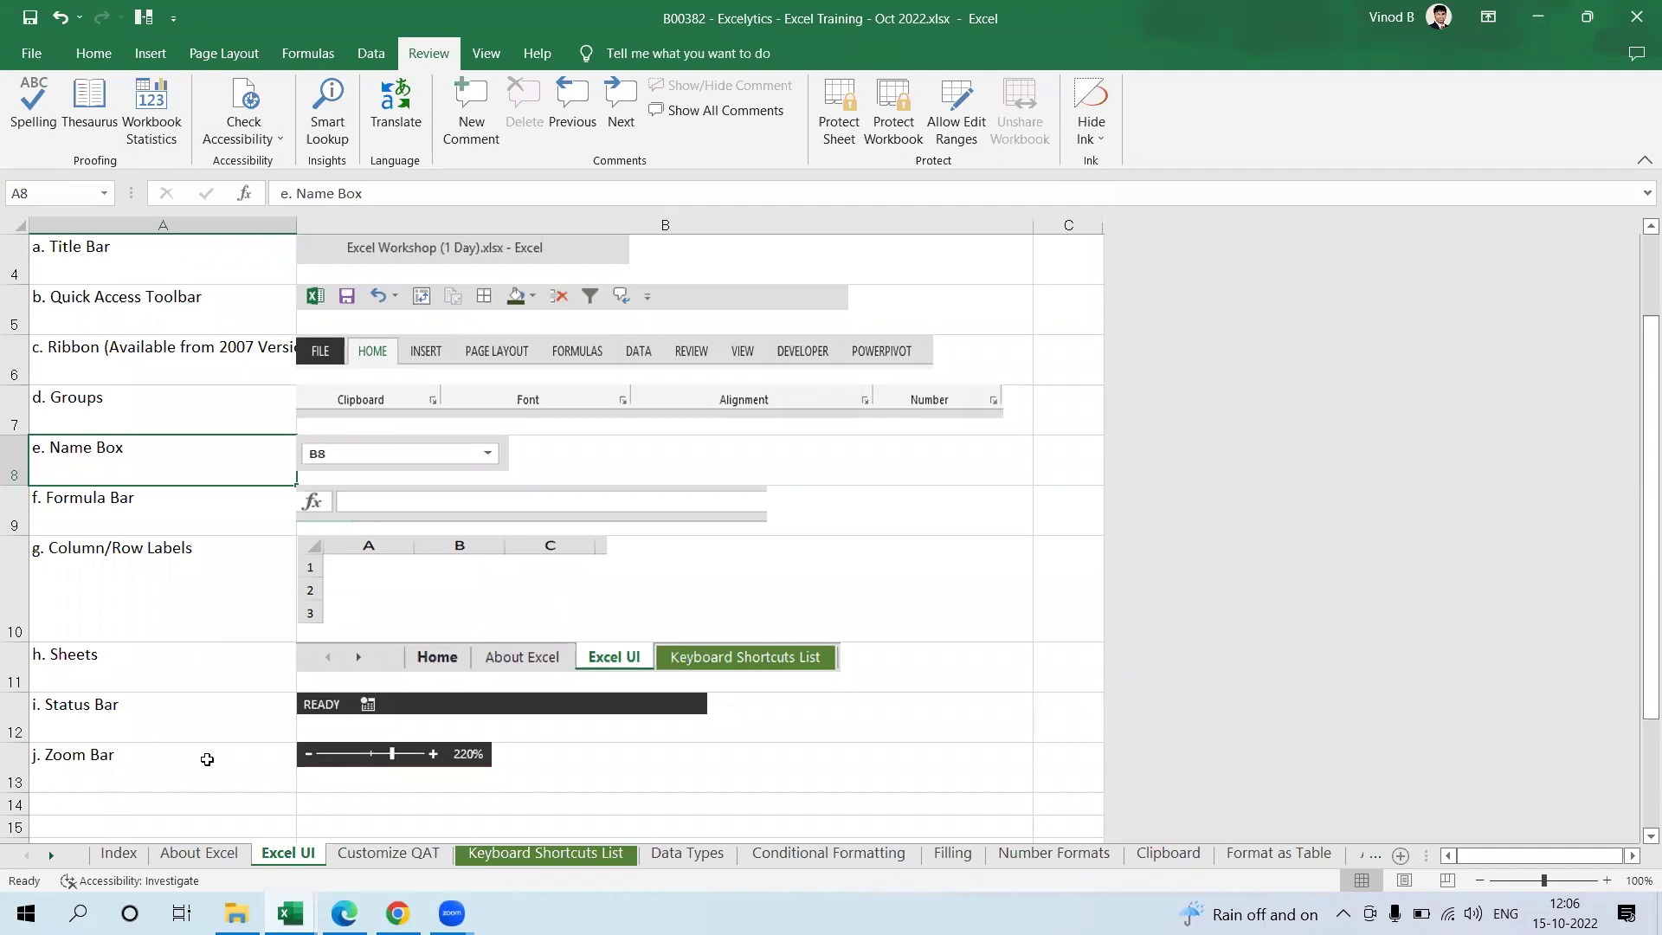
scroll(209, 759, up, 1)
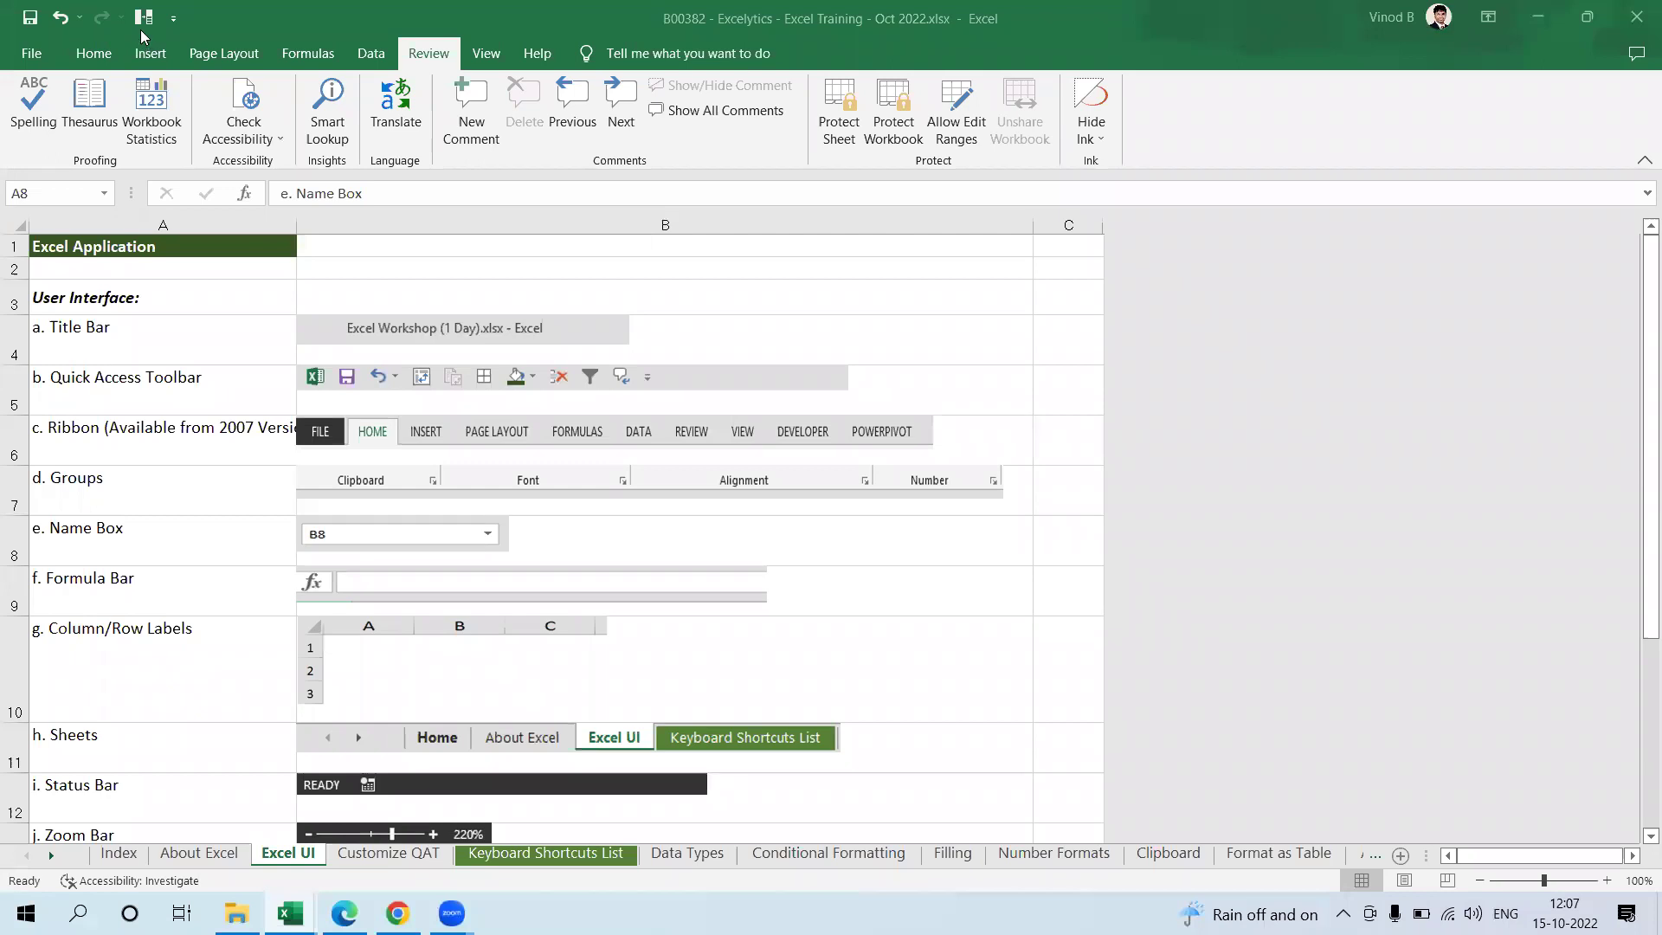
Step: Switch the ribbon to the Home tab
click(106, 58)
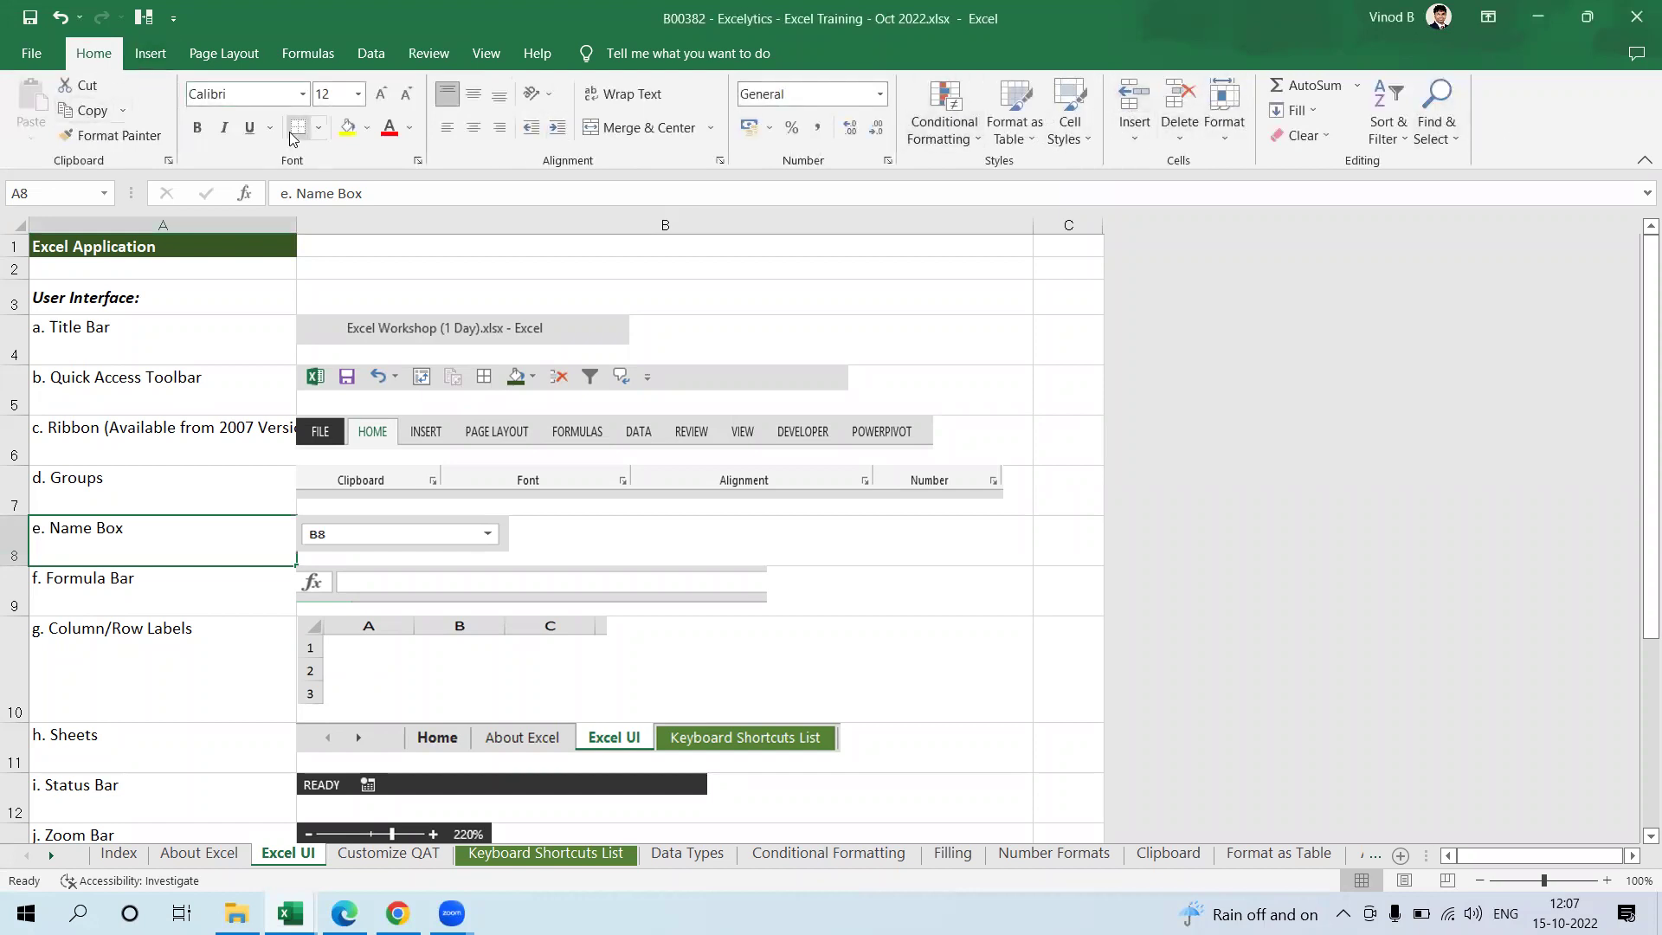
Step: Add Format Painter from the Home tab to the Quick Access Toolbar
right_click(113, 140)
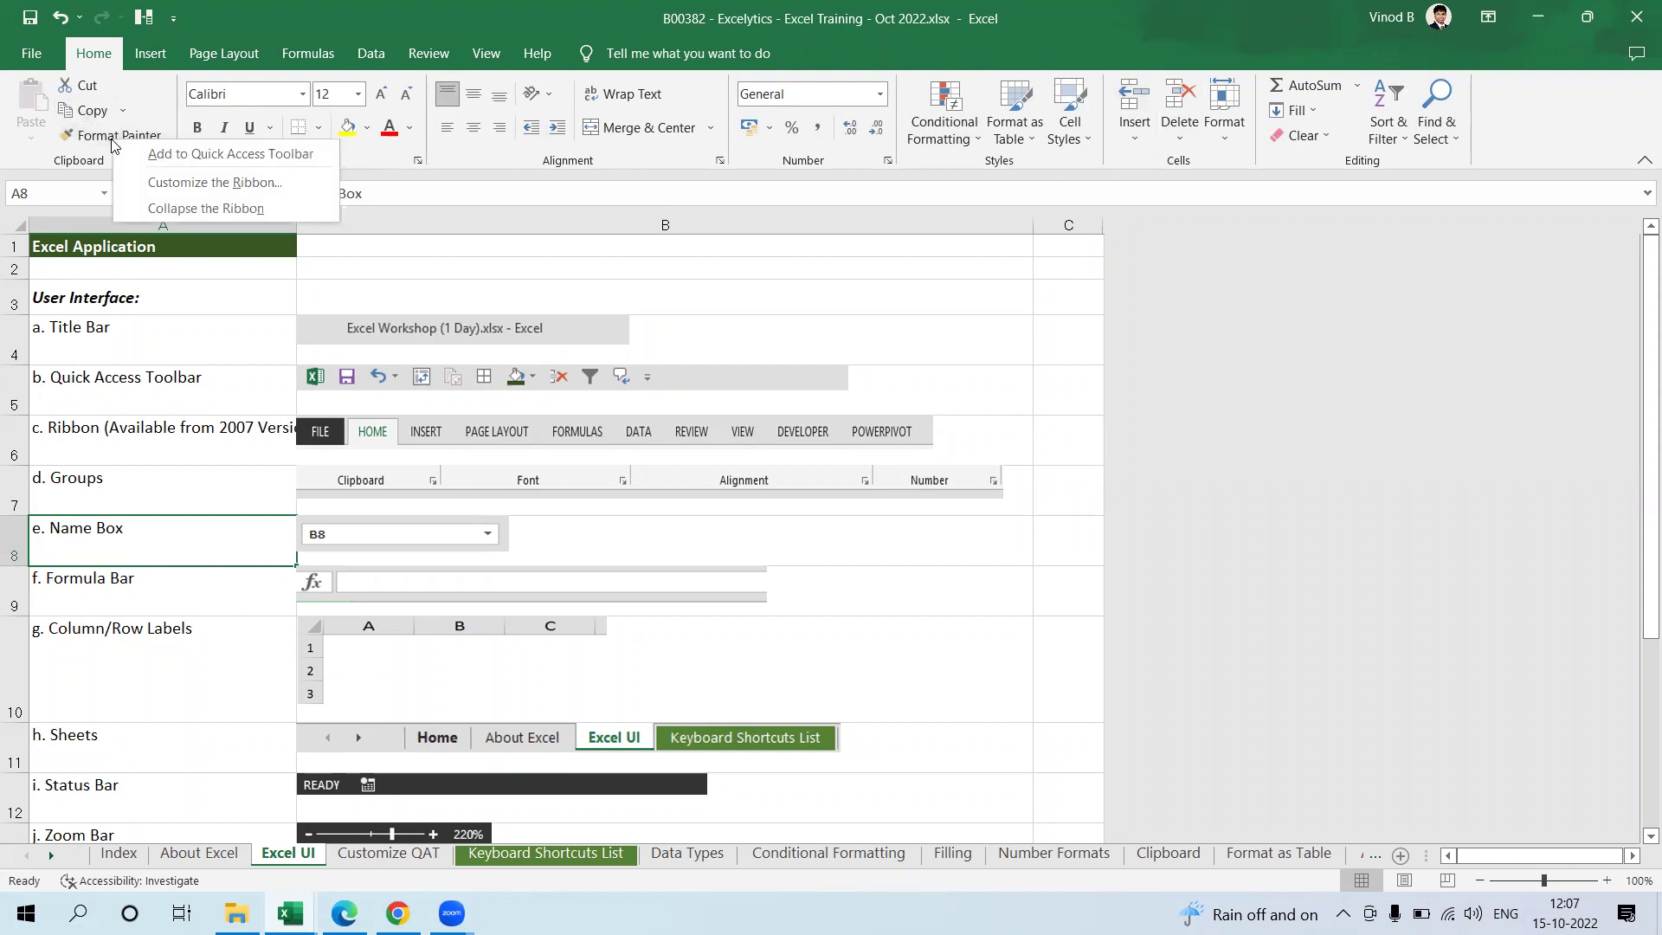
click(205, 154)
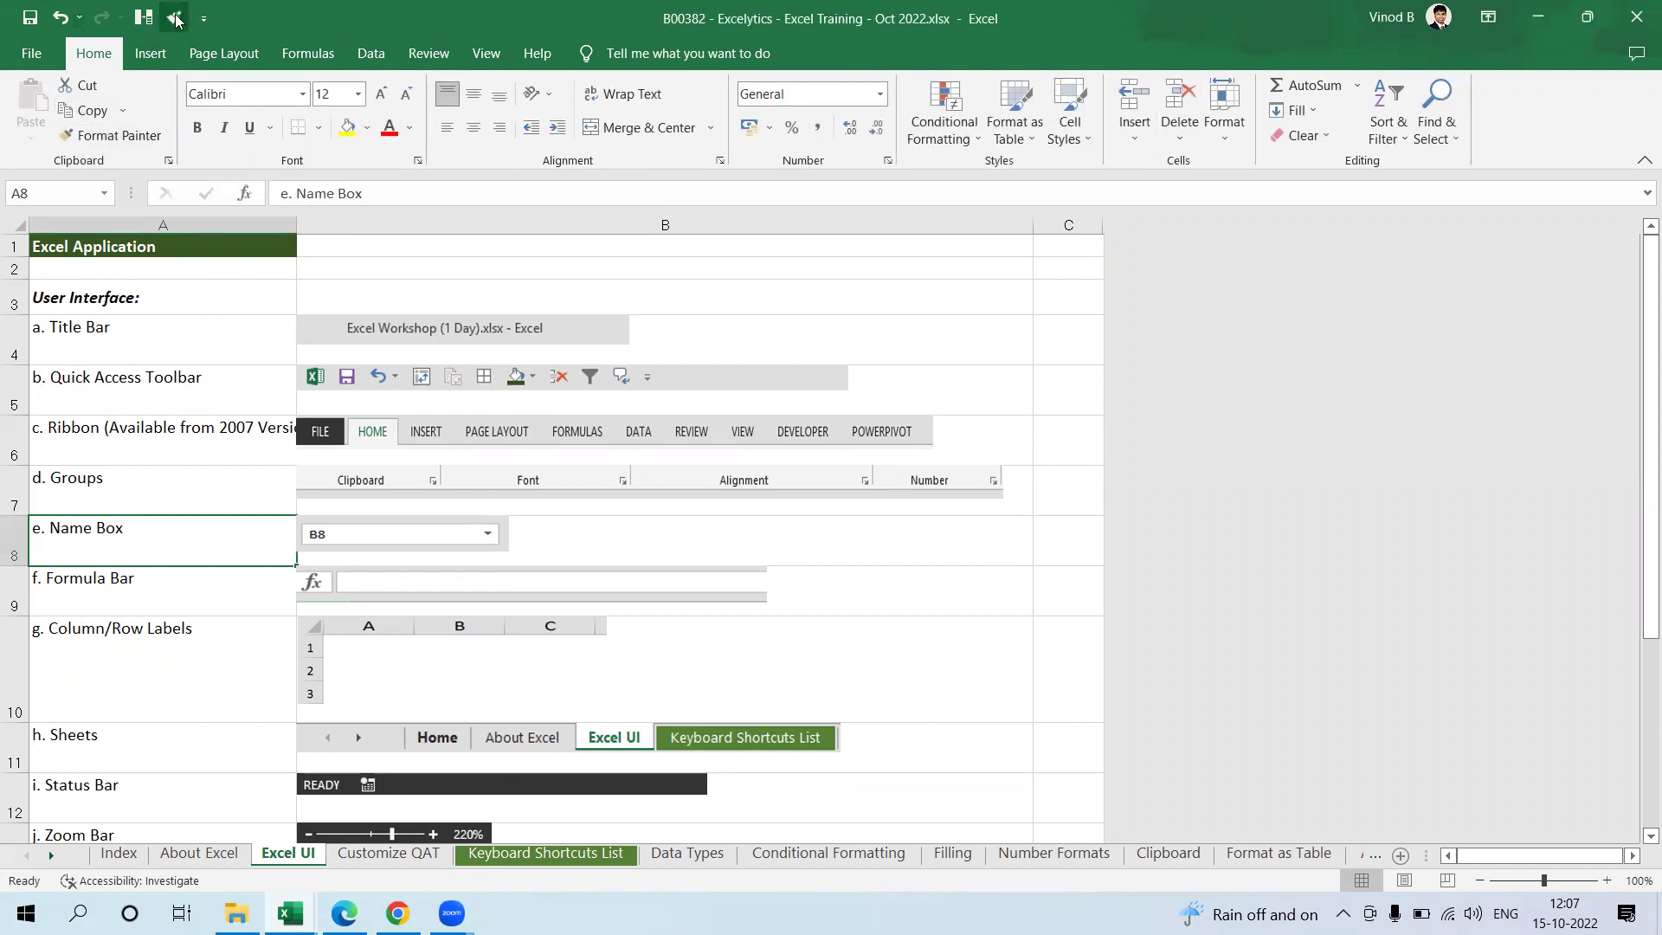
click(104, 391)
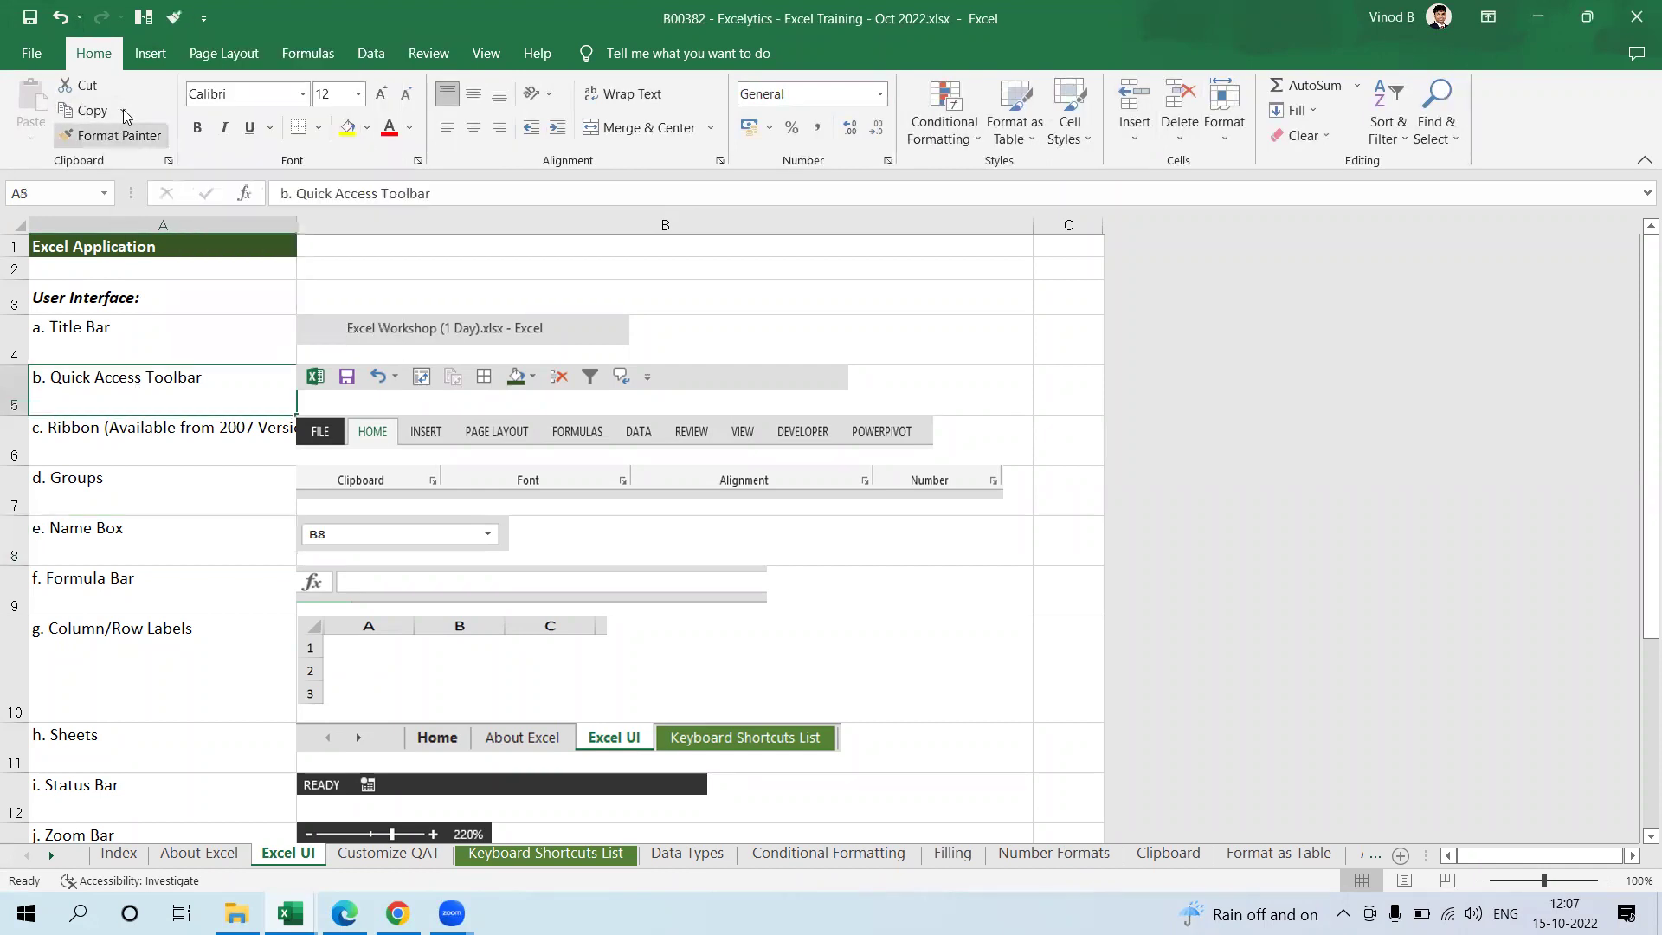
Step: Add the Use in Formula gallery from the Formulas tab to the Quick Access Toolbar
click(158, 58)
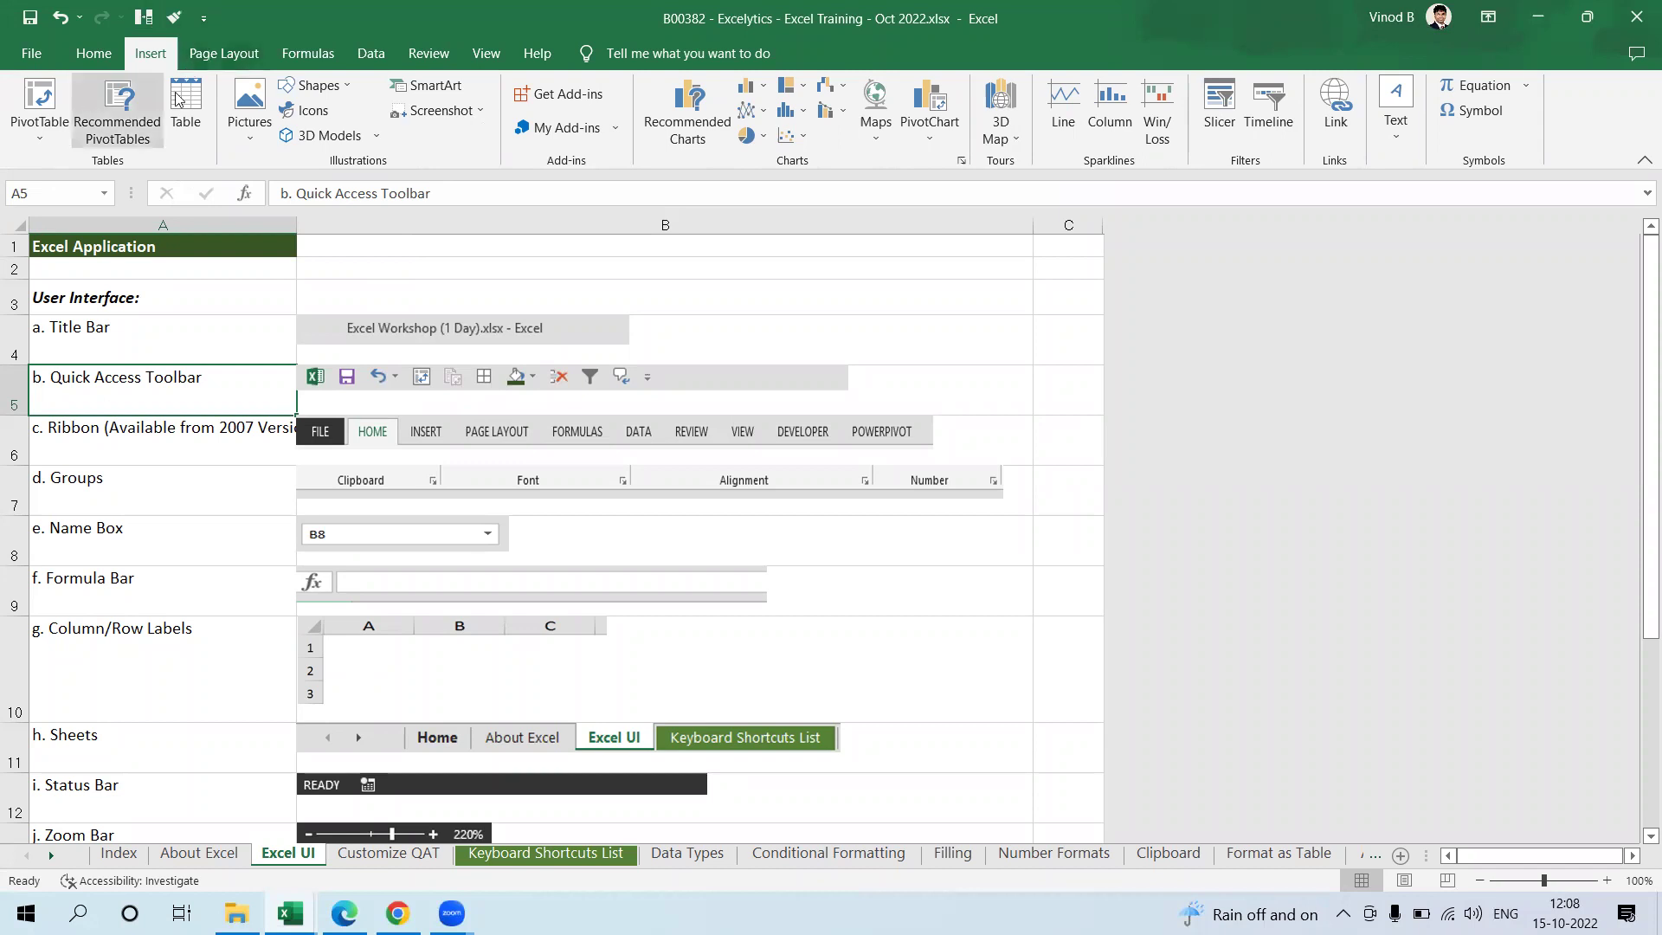
click(307, 53)
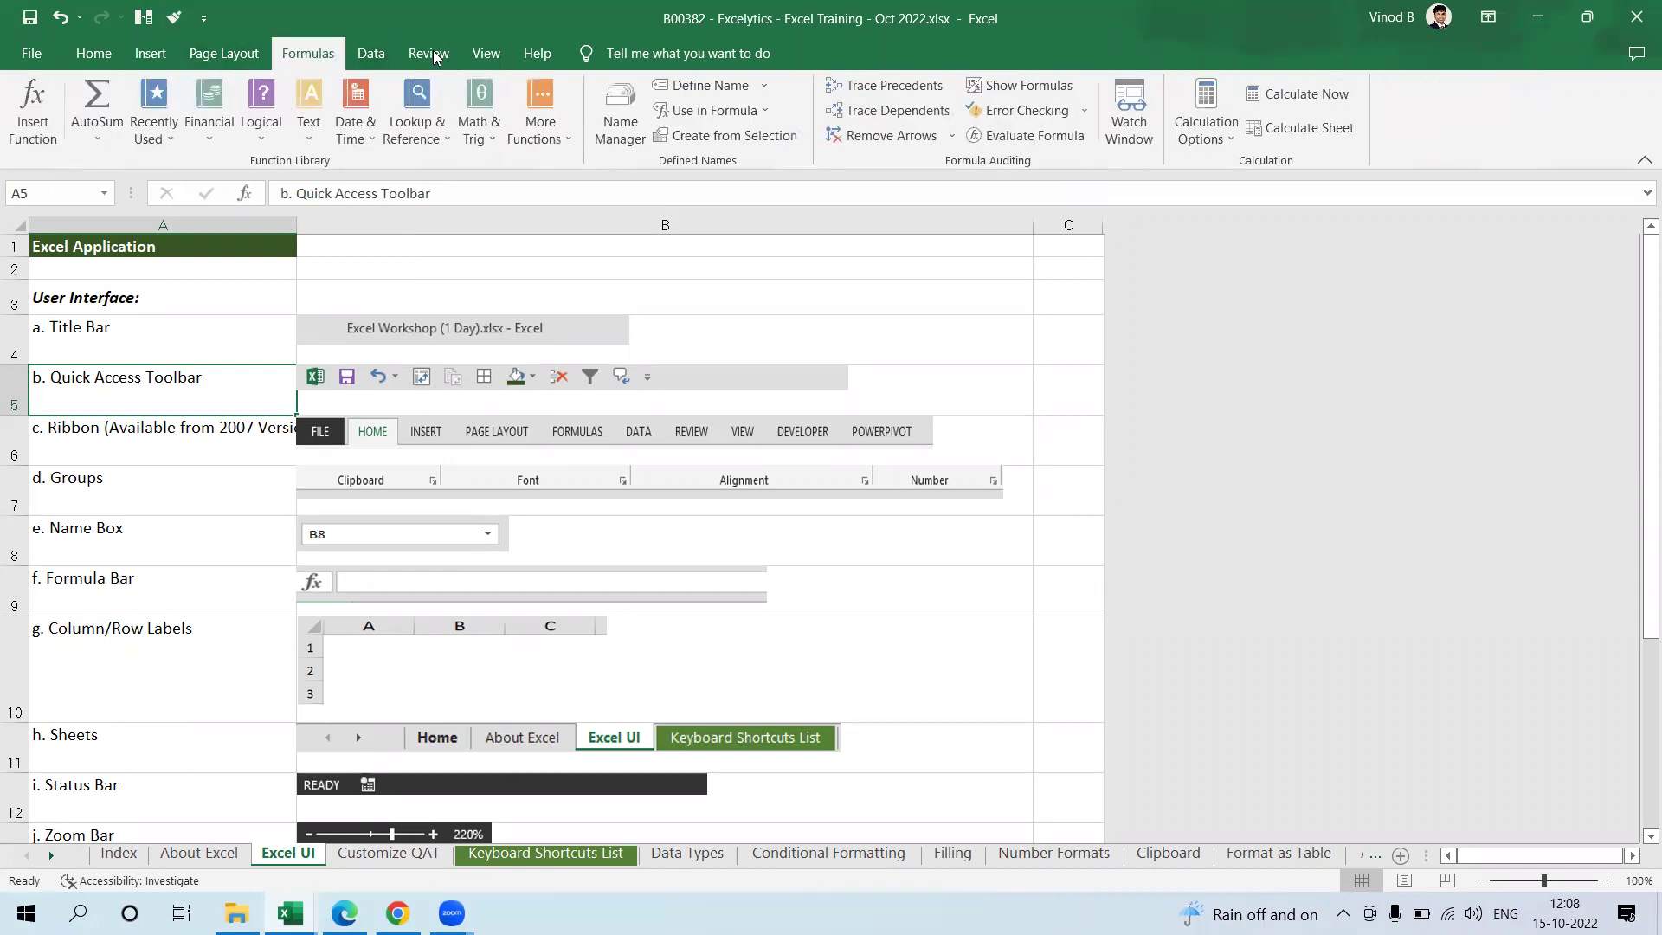
click(746, 111)
right_click(738, 198)
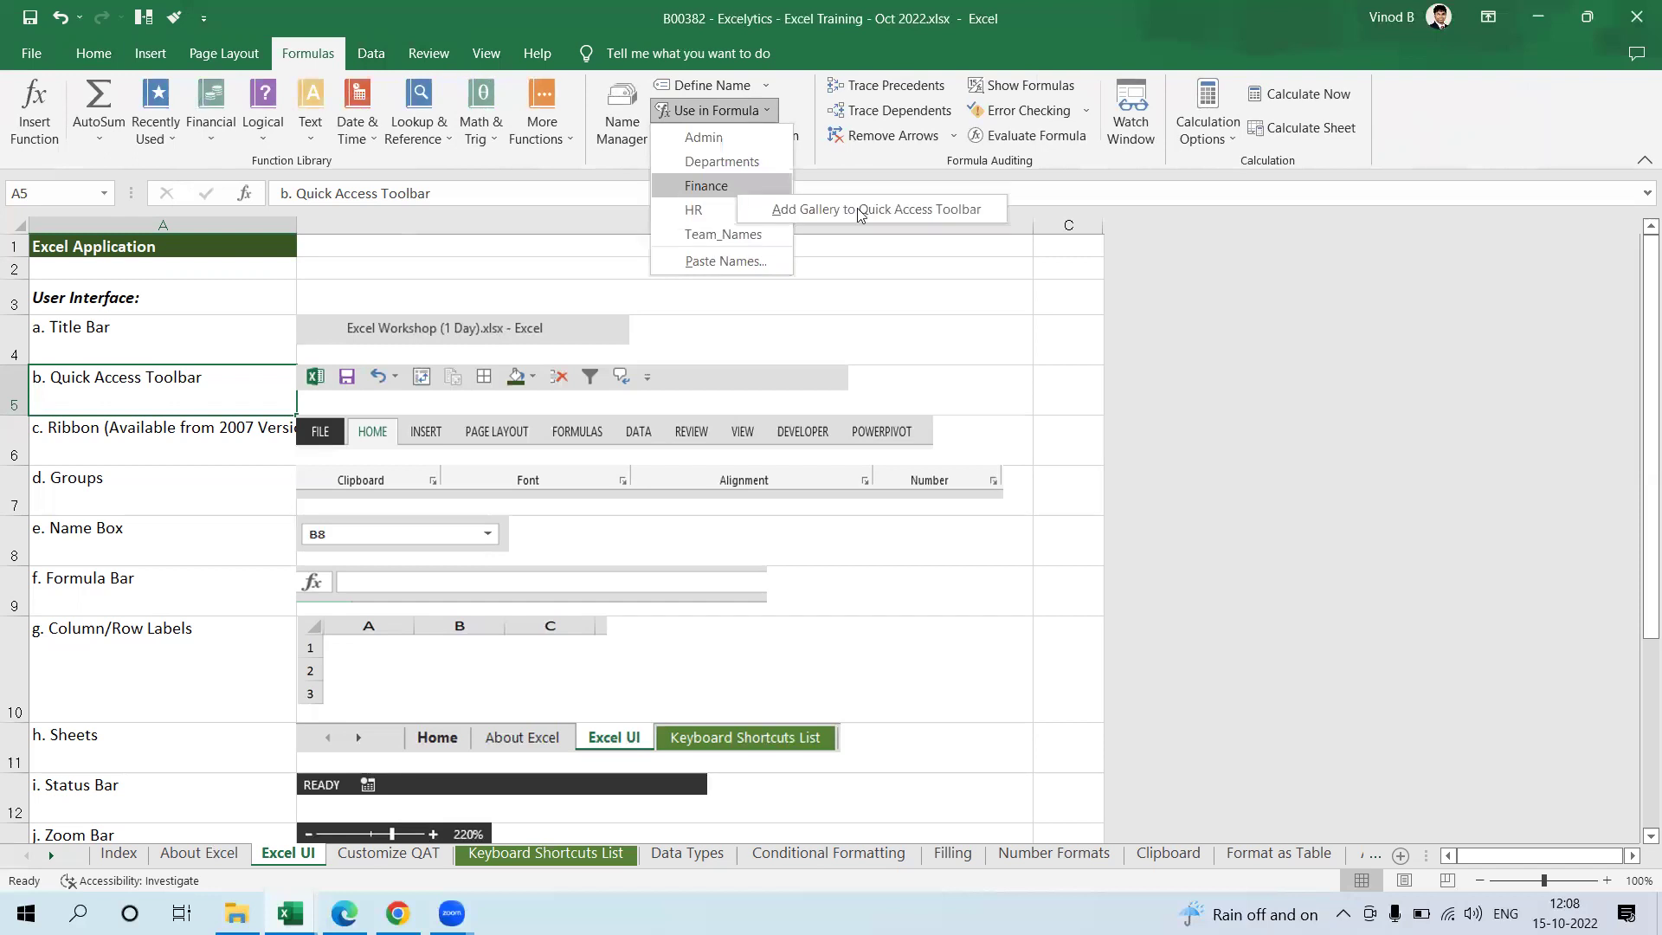
click(862, 210)
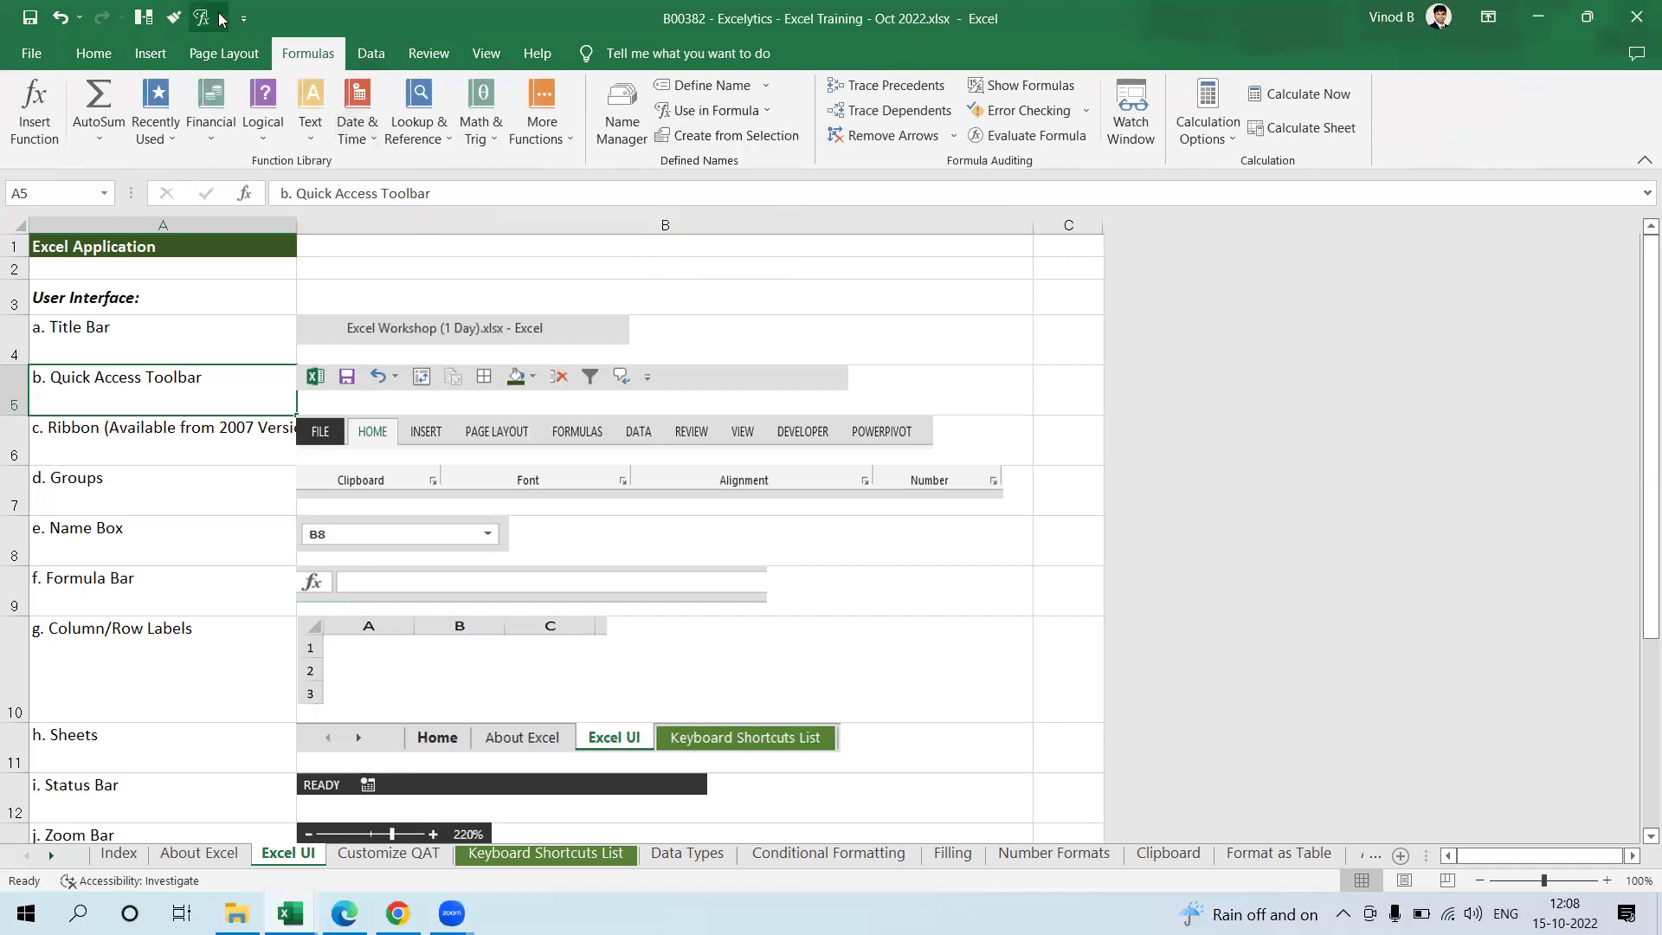
click(464, 327)
click(160, 303)
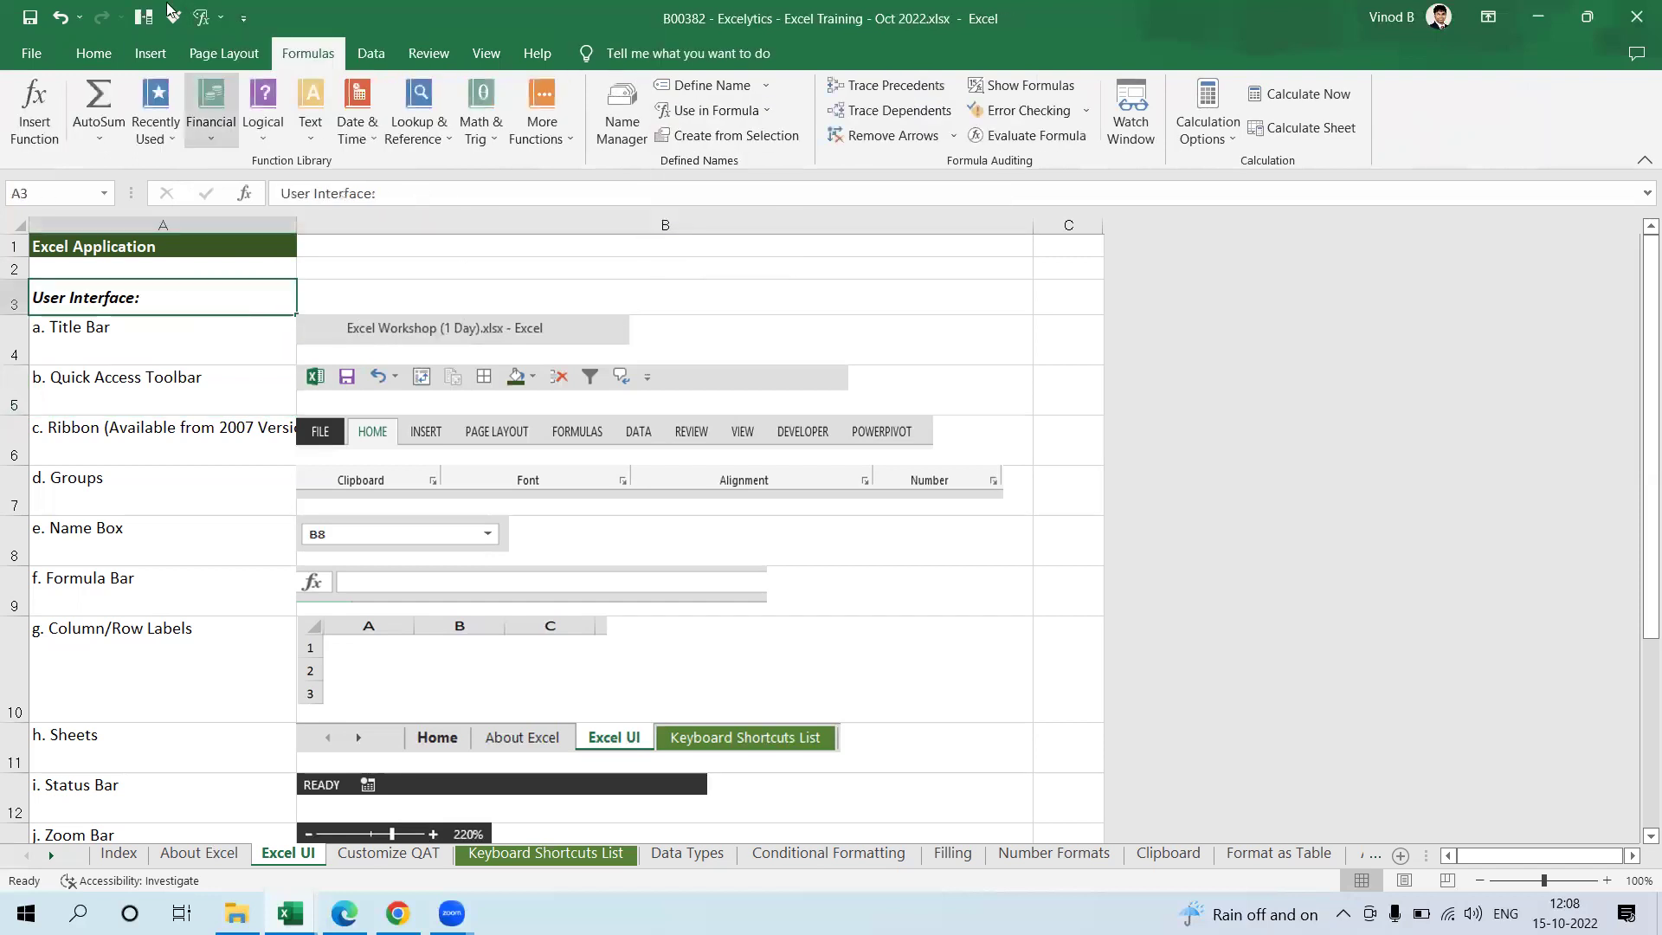
Step: On the Customize QAT sheet, enter the name John in cell G11
click(385, 853)
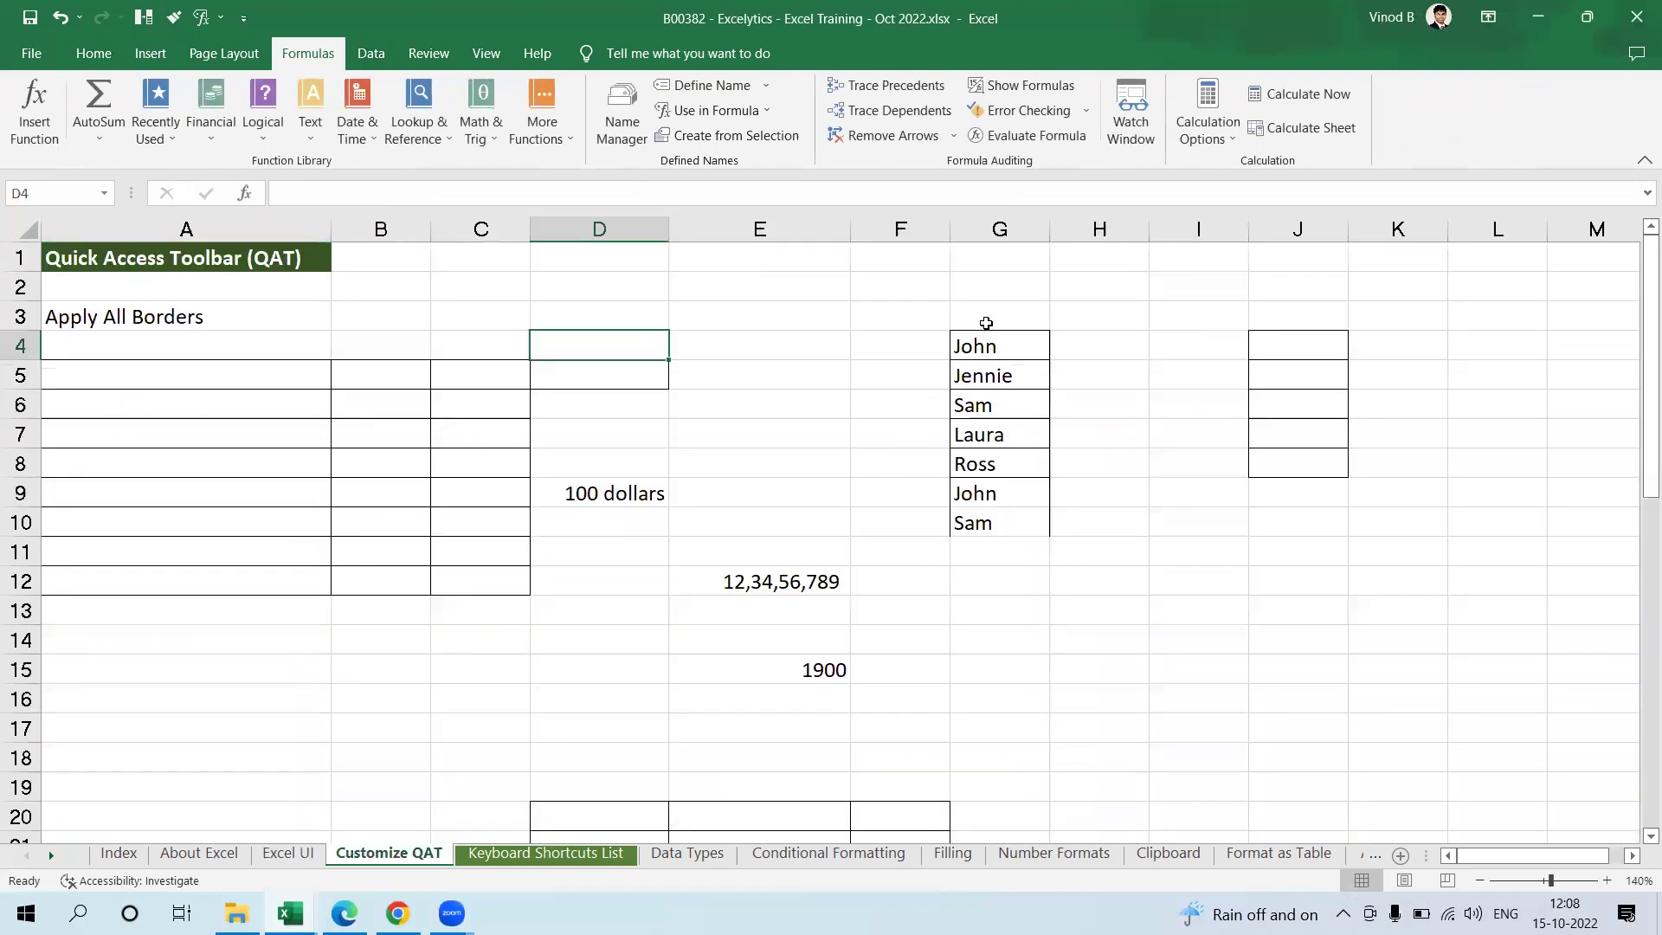
drag(987, 345, 1024, 530)
click(995, 554)
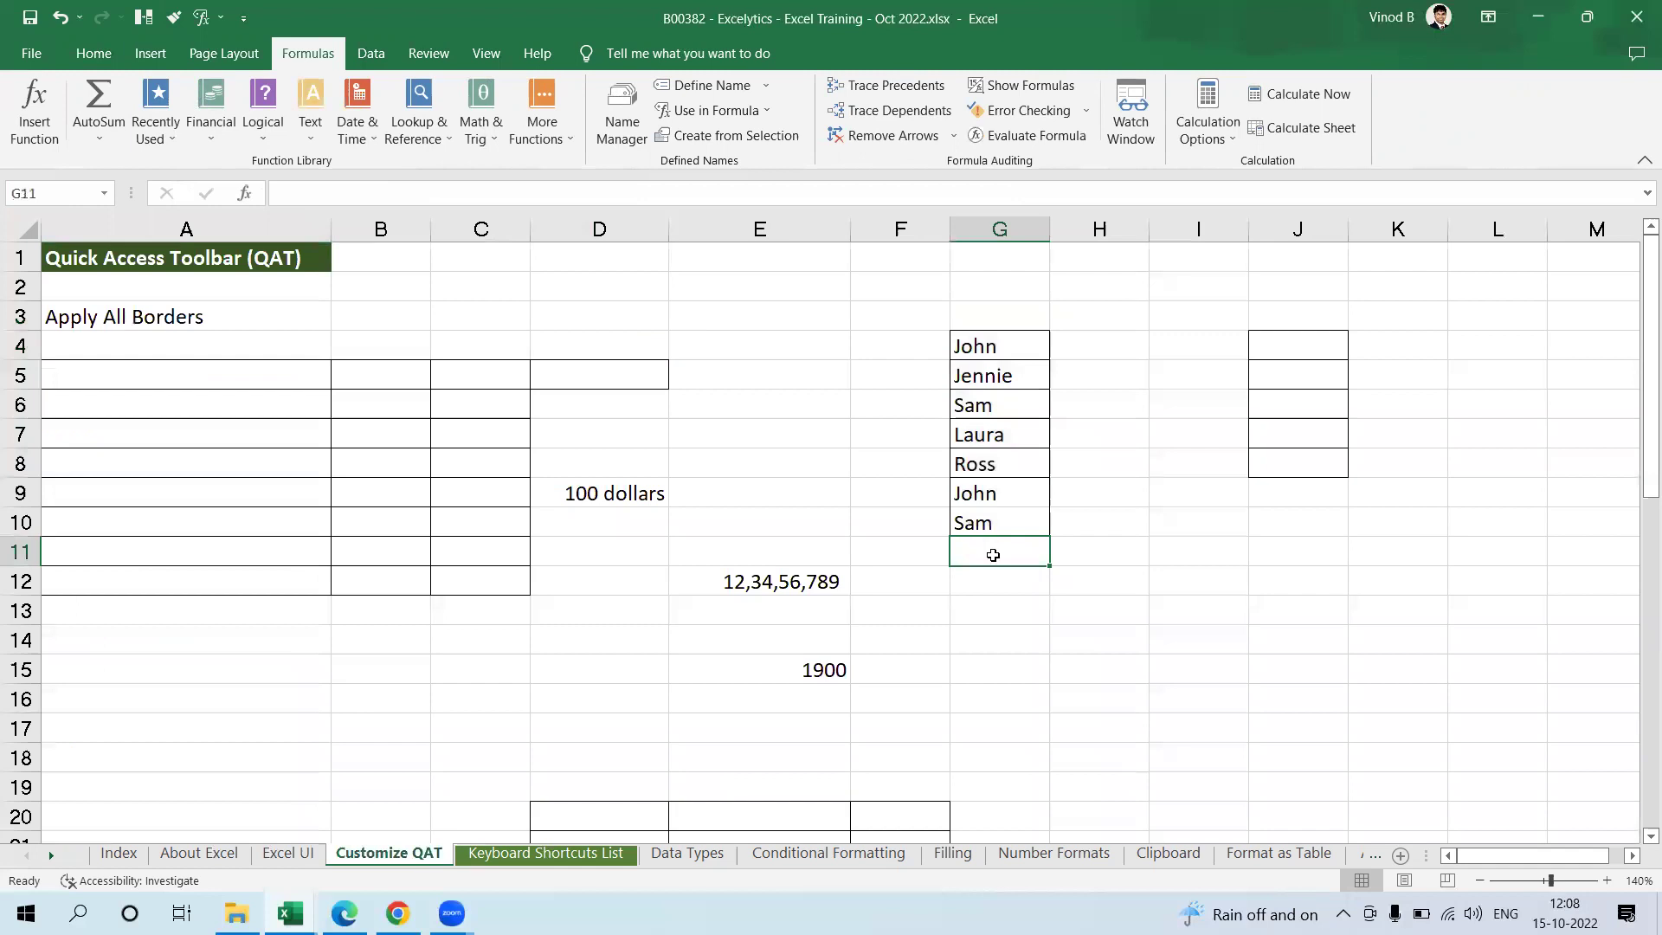
text(John)
key(Return)
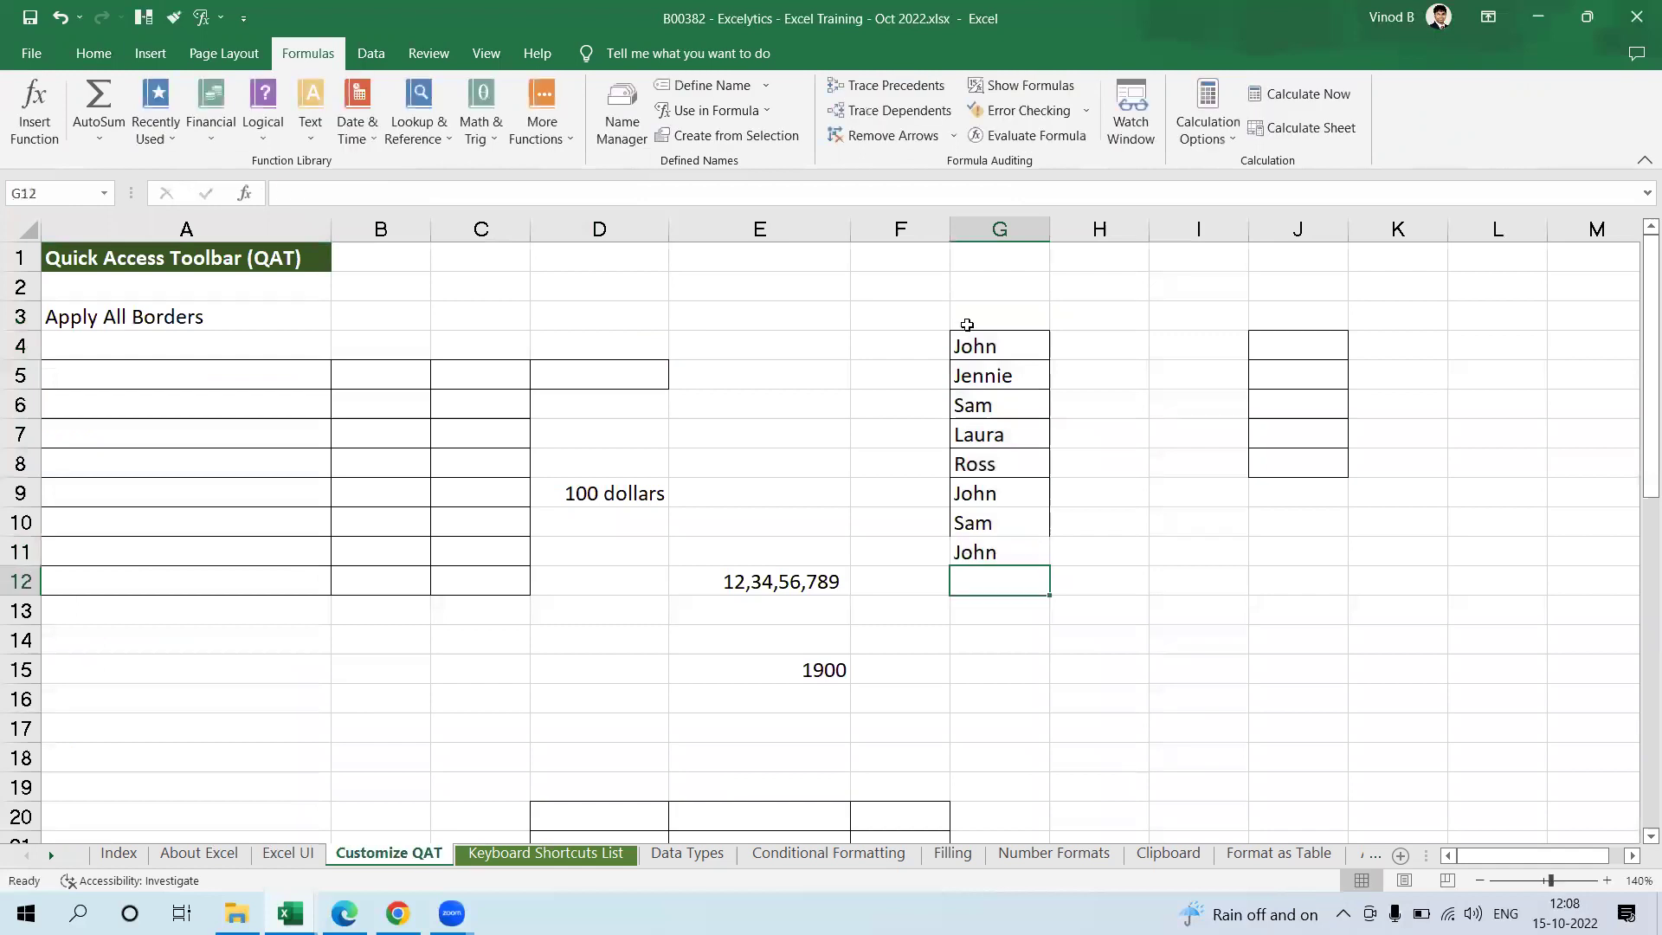
Step: Remove duplicates from G4:G11 using the Quick Access Toolbar's Remove Duplicates shortcut
drag(970, 342, 1024, 546)
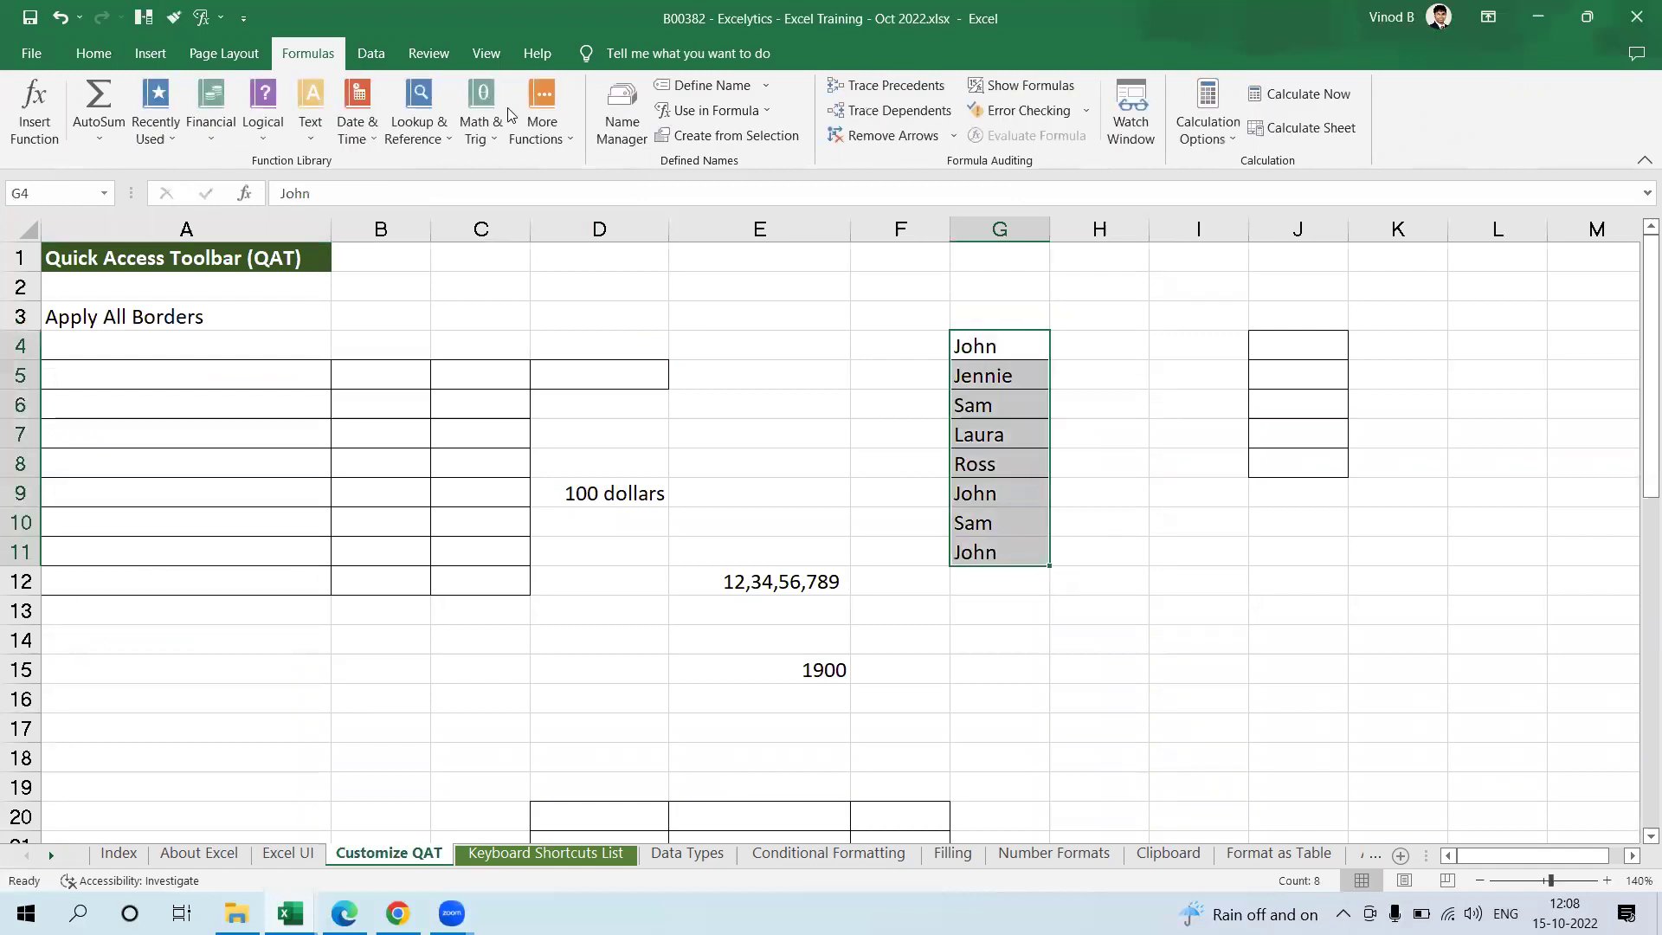
click(375, 53)
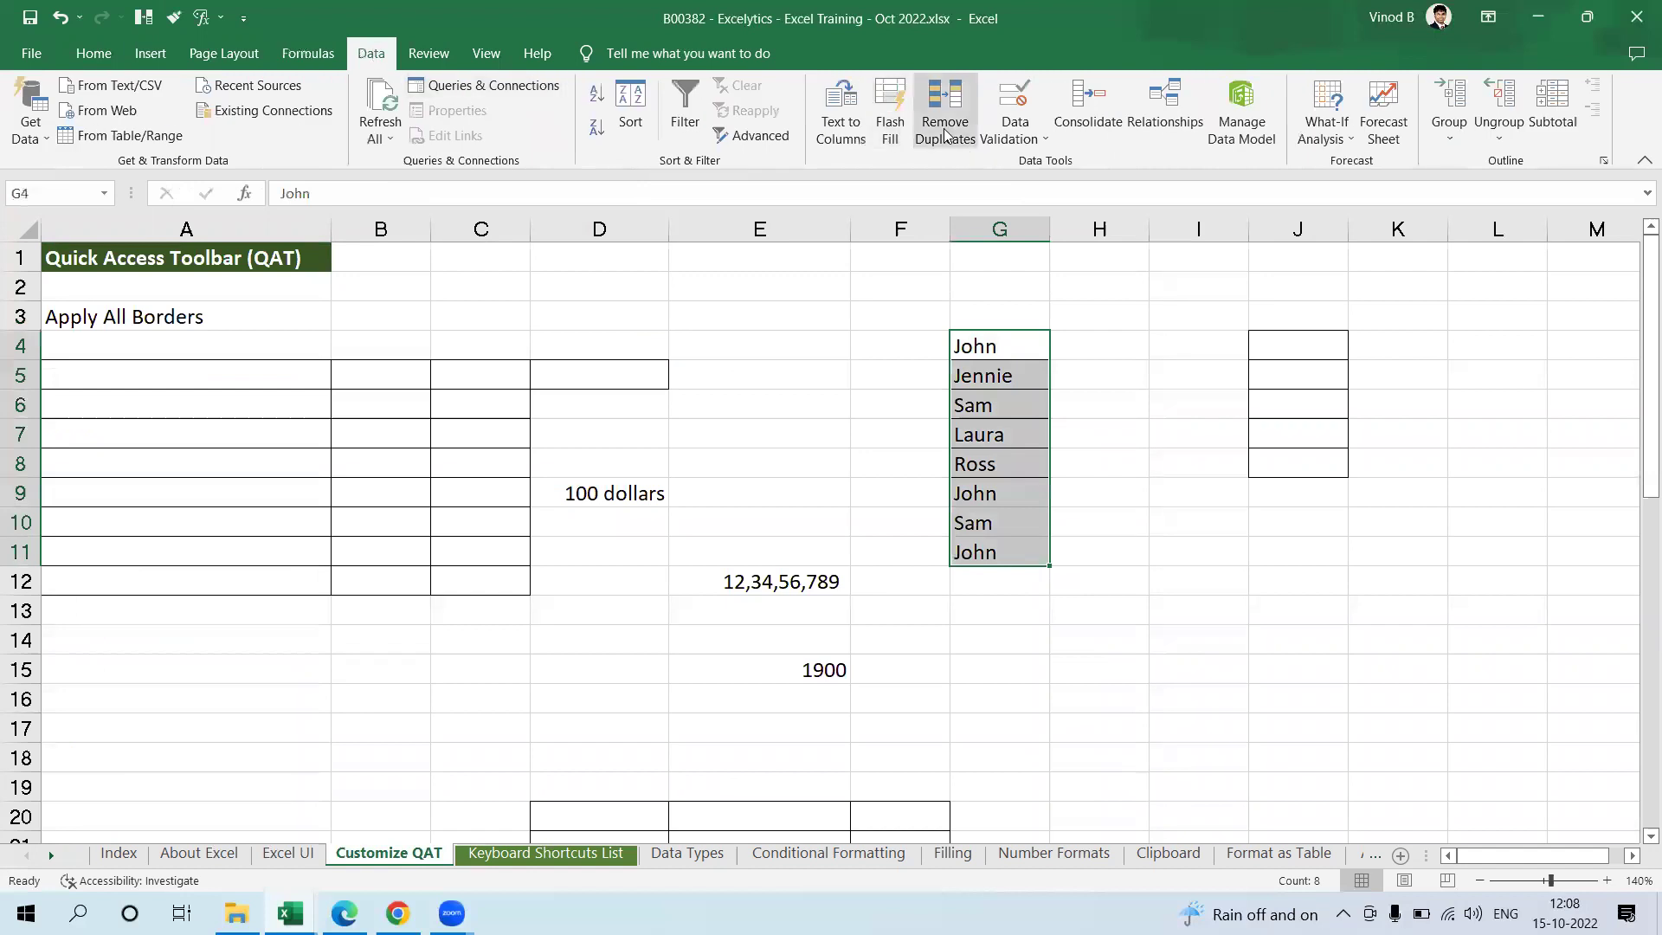
click(119, 56)
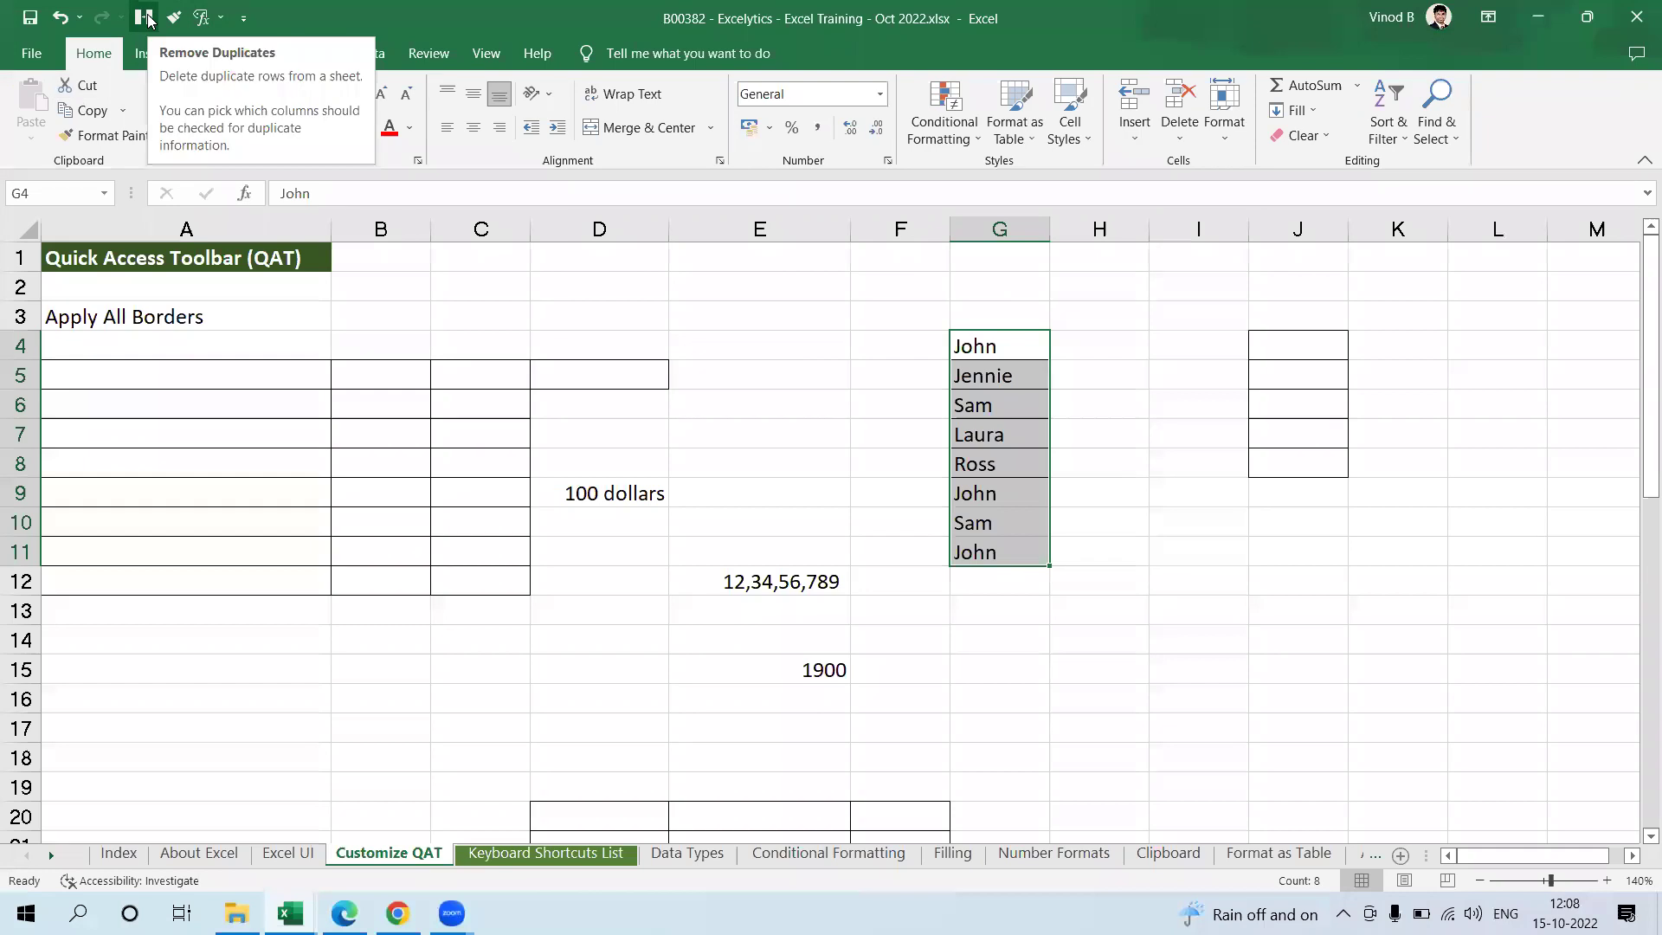
click(145, 19)
click(250, 830)
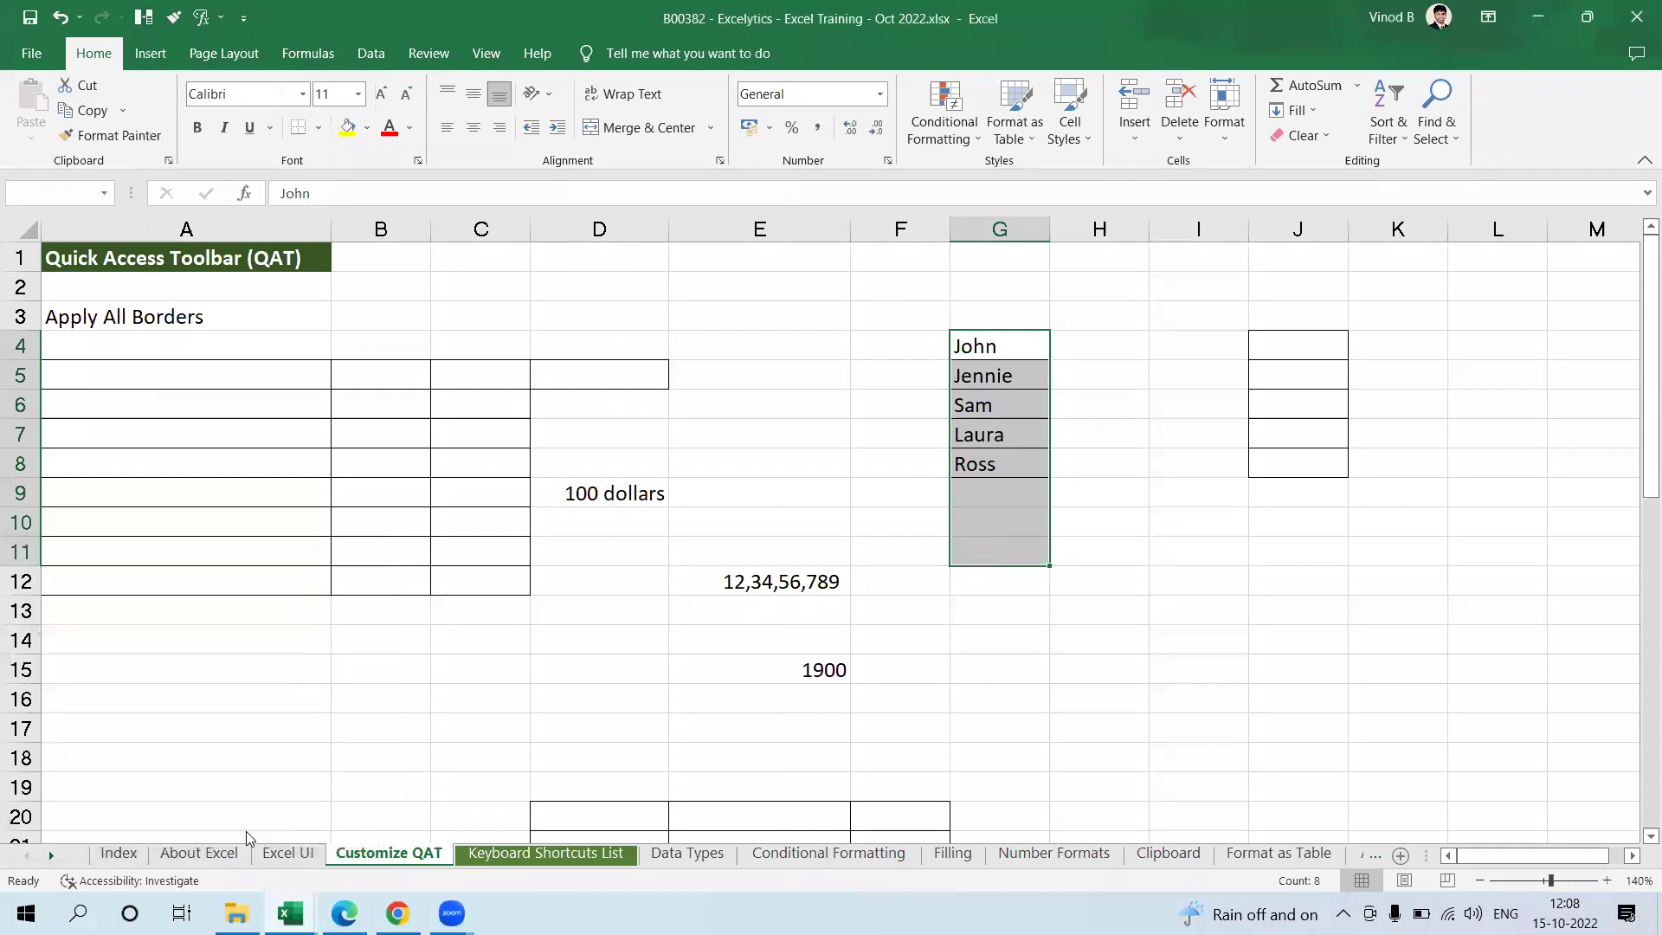
click(837, 516)
click(894, 467)
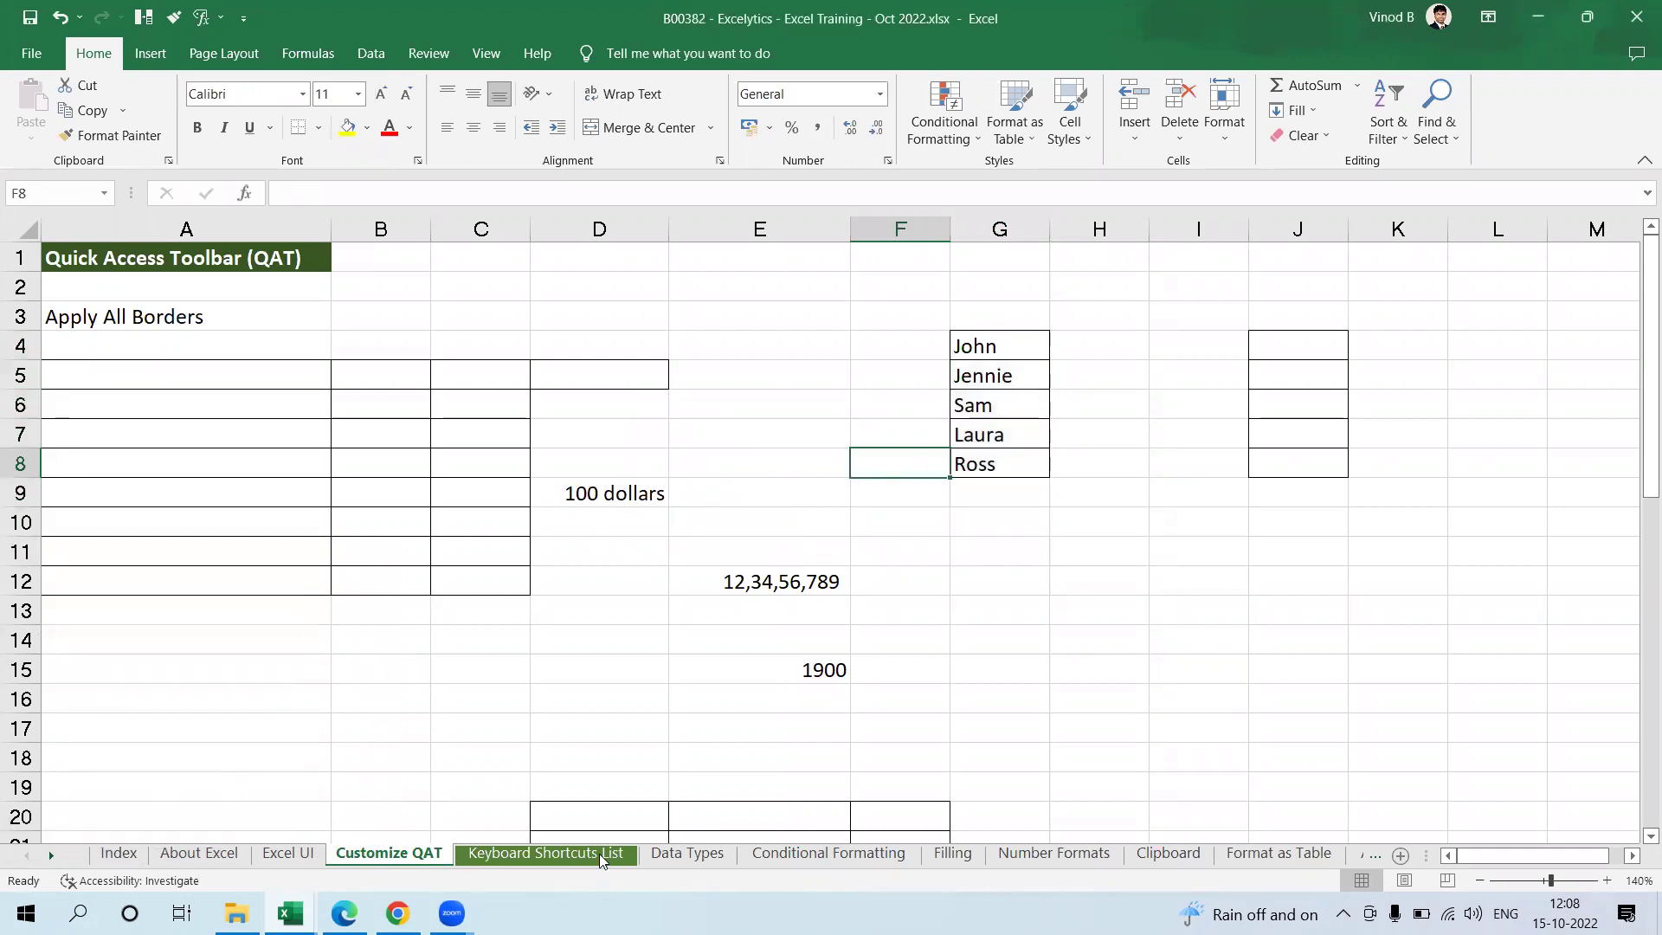
click(540, 857)
scroll(420, 614, up, 20)
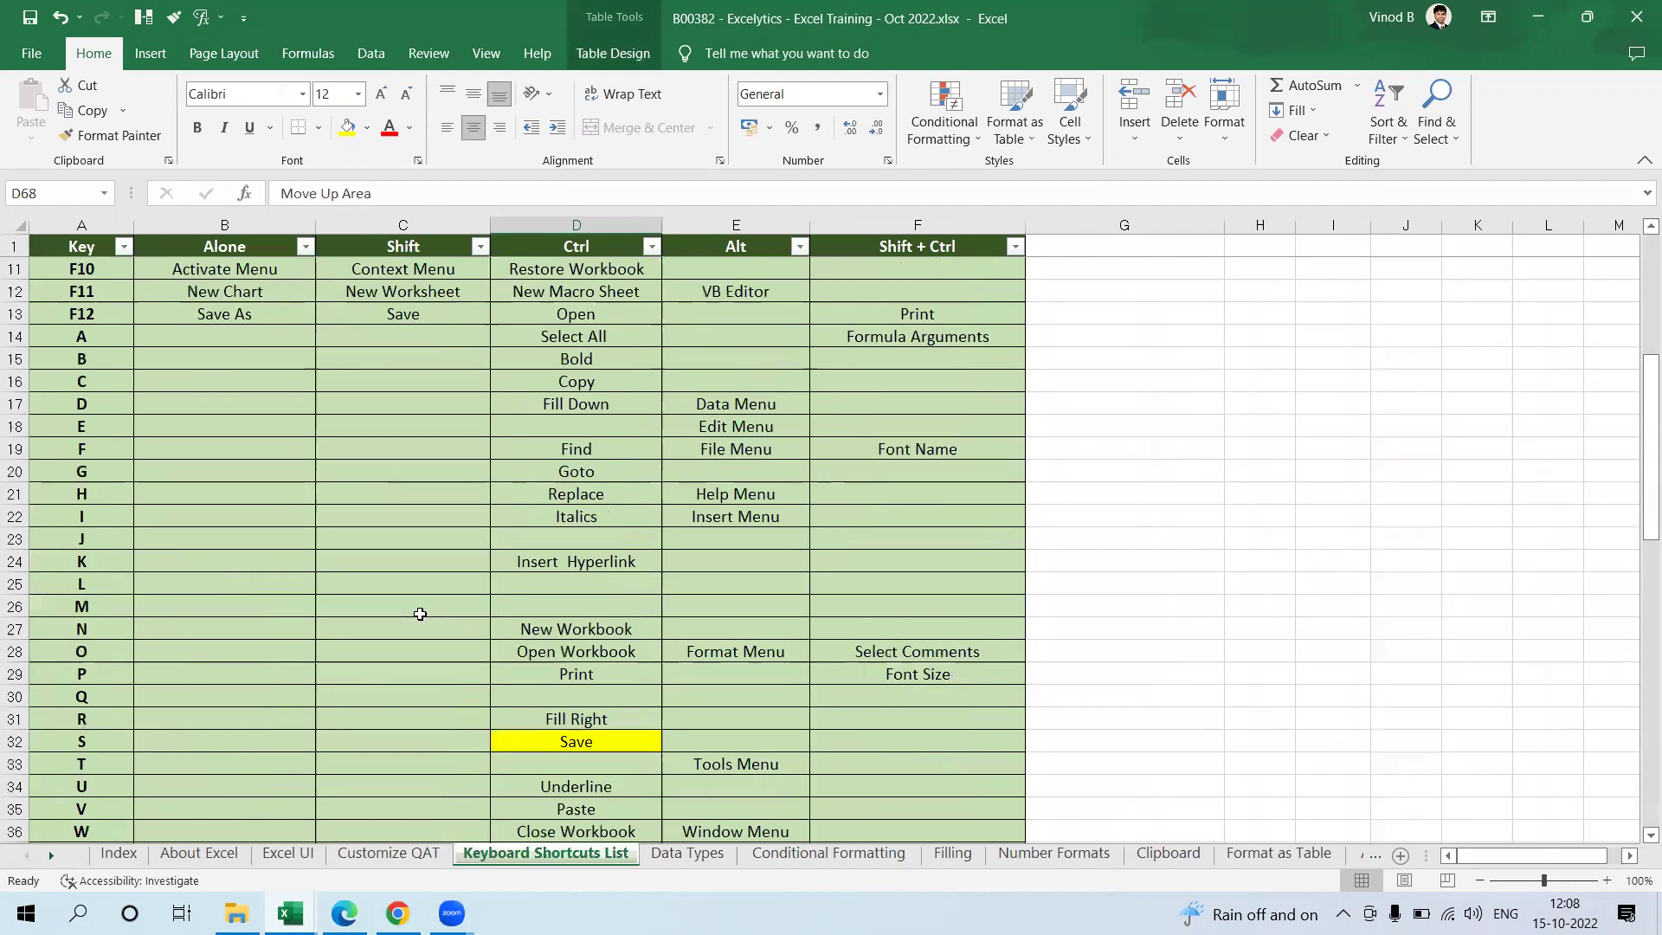
click(531, 358)
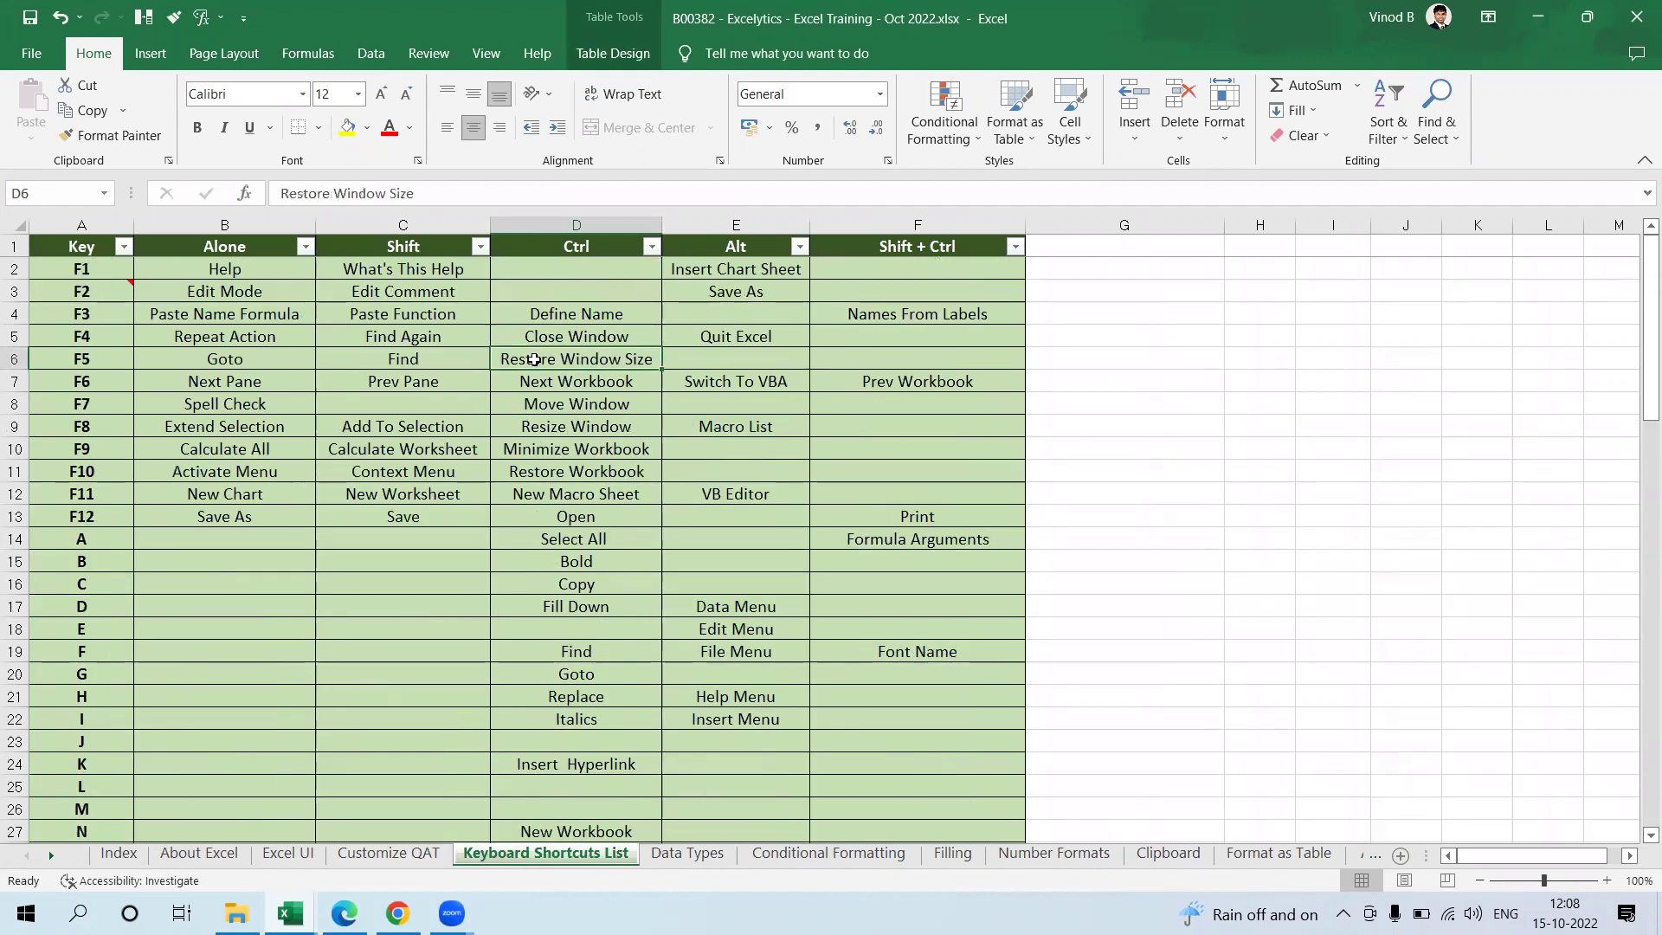
scroll(678, 641, down, 5)
scroll(677, 641, down, 16)
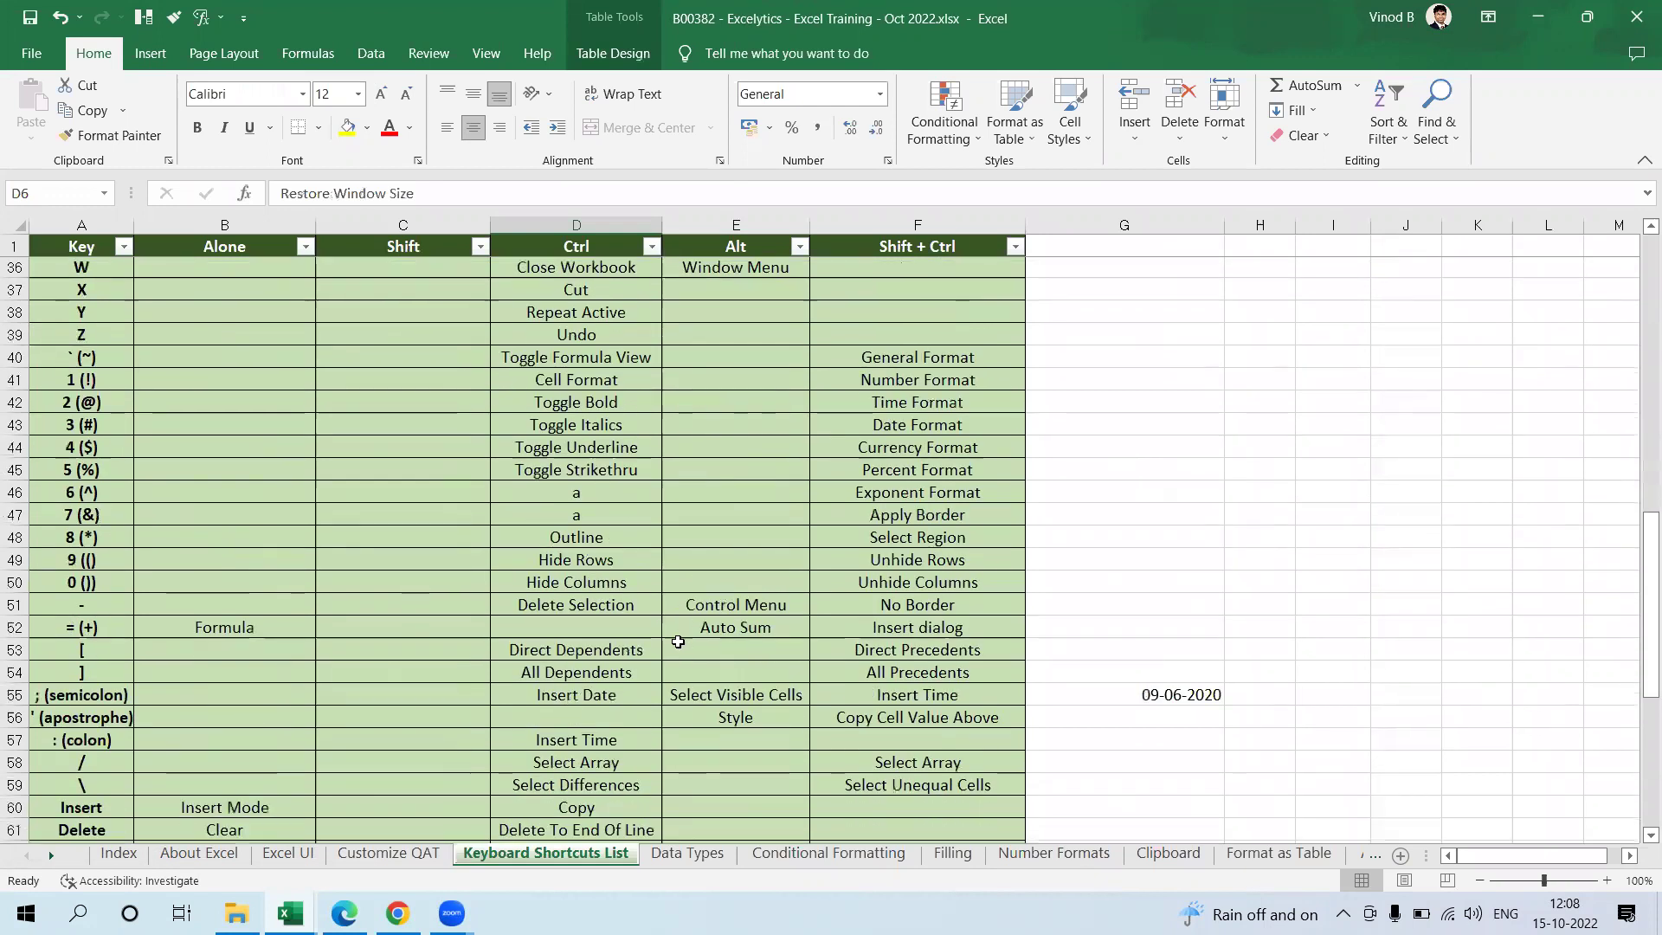
scroll(677, 642, up, 5)
scroll(678, 641, up, 16)
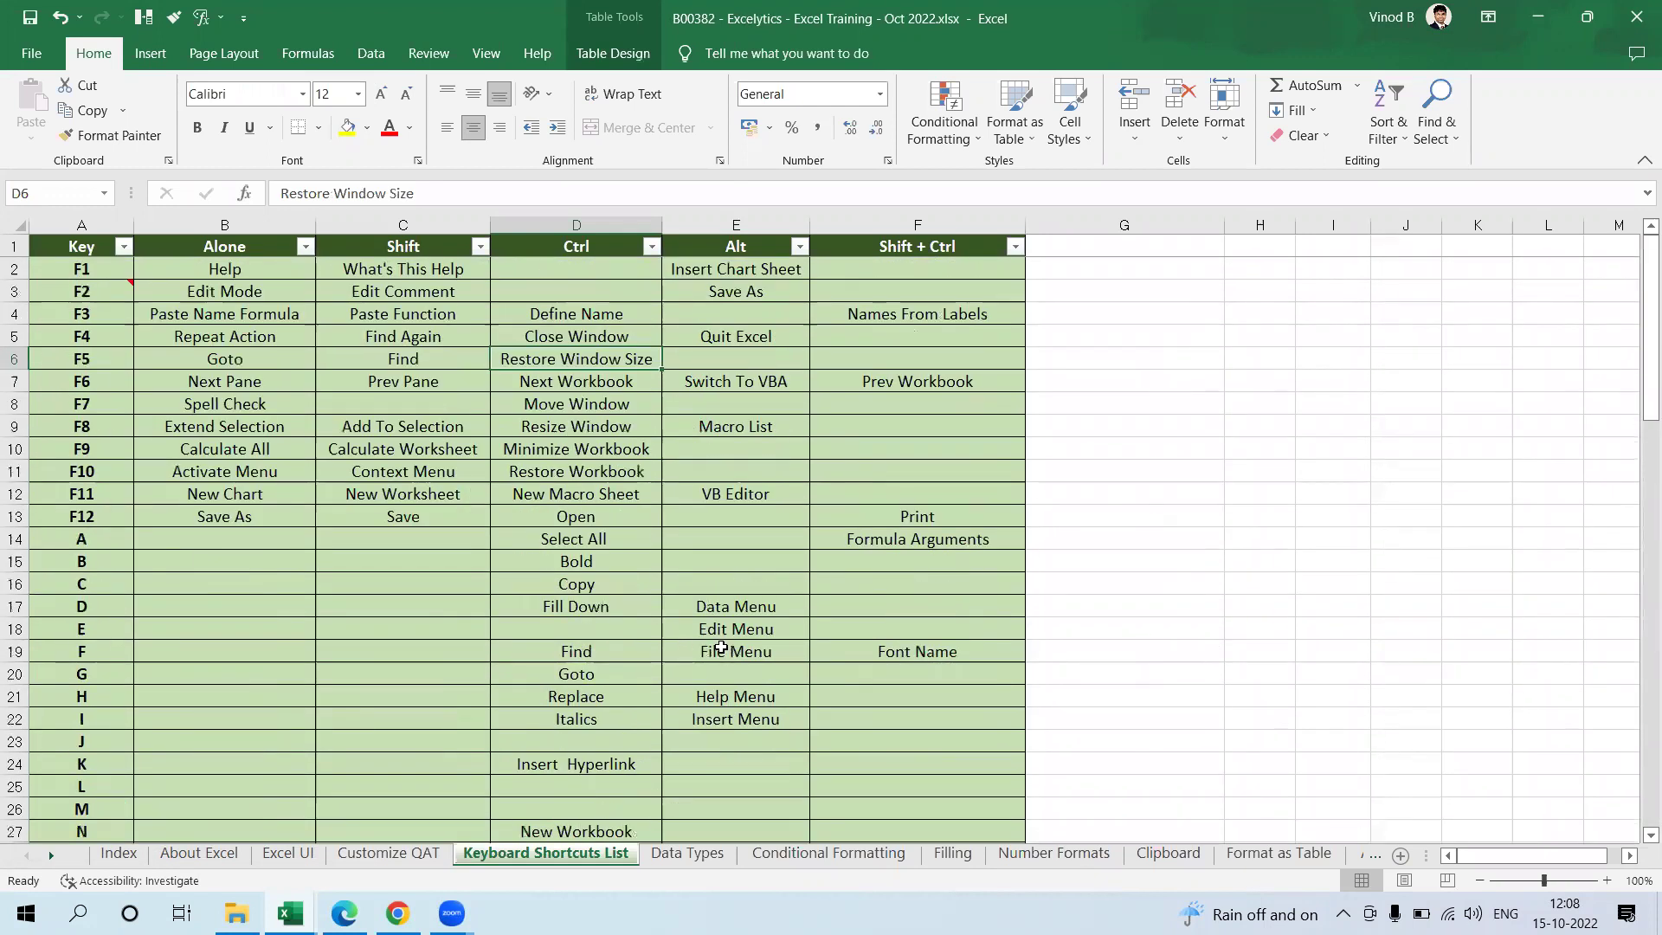
click(574, 426)
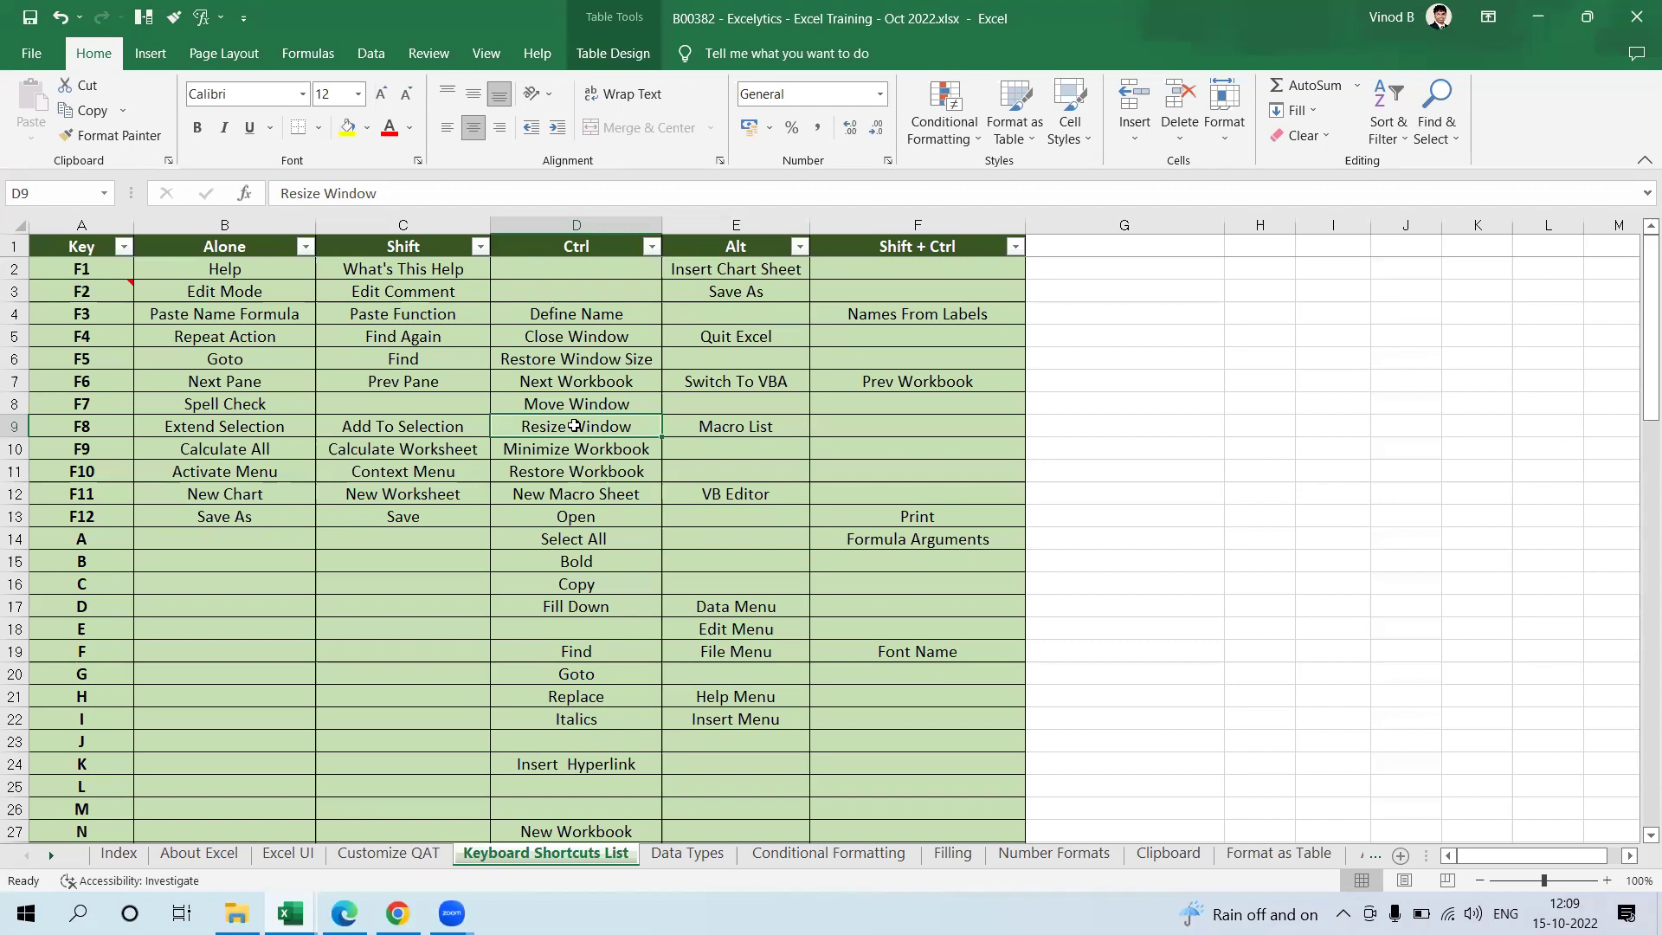
click(379, 435)
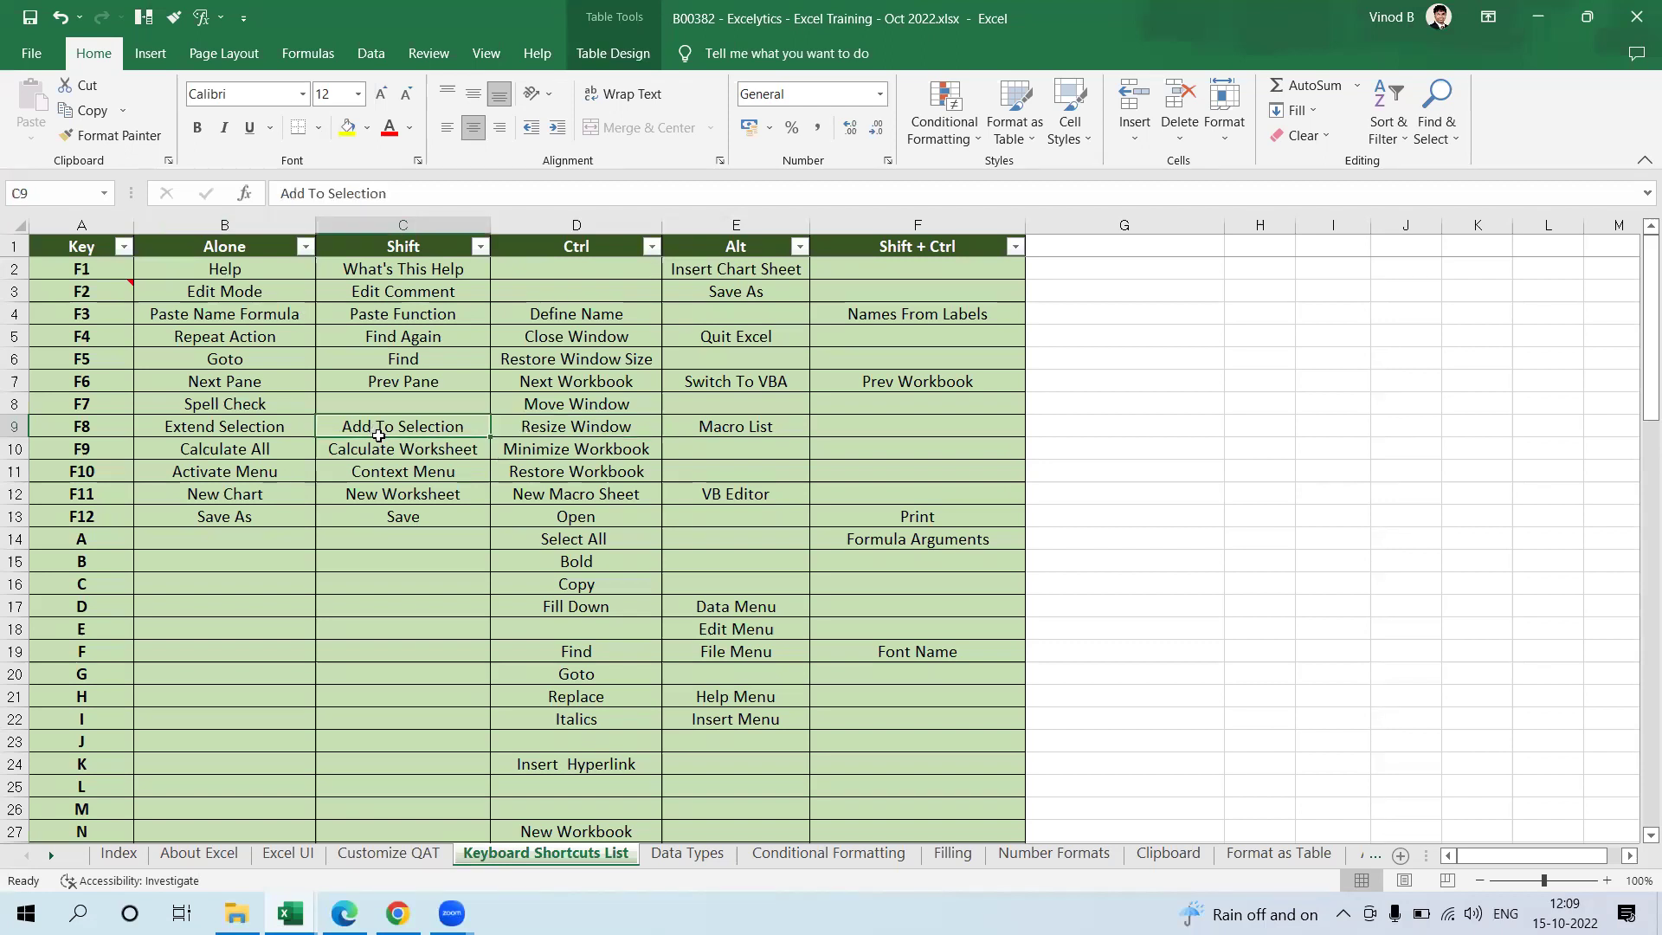
click(438, 625)
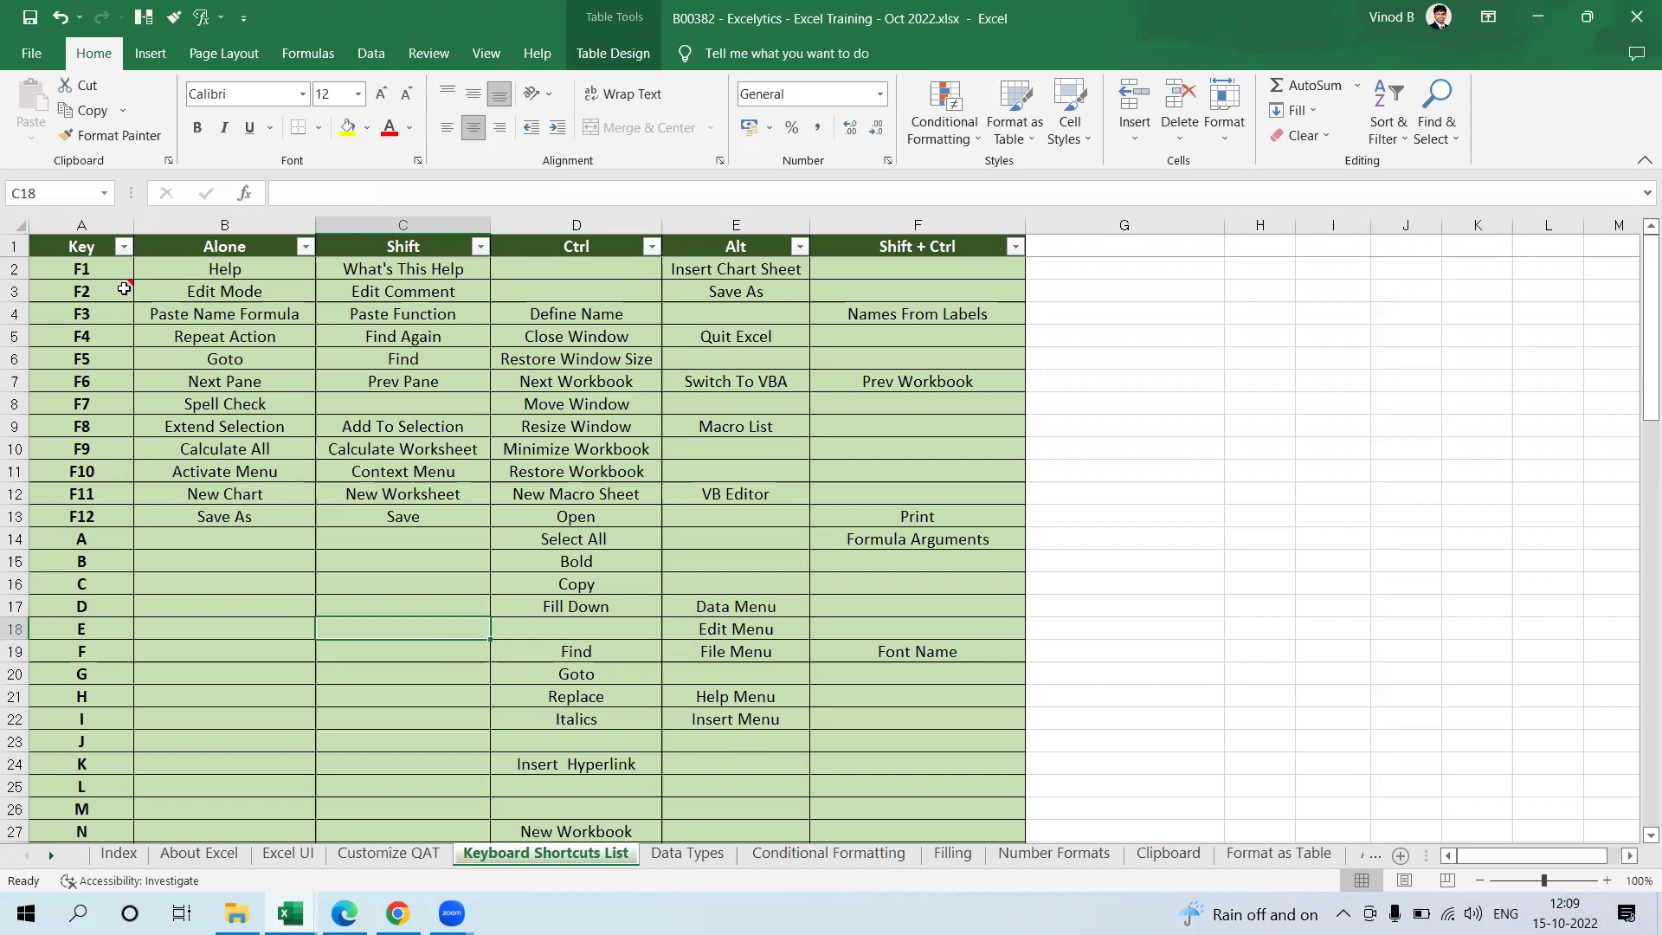
drag(102, 251, 65, 725)
click(78, 291)
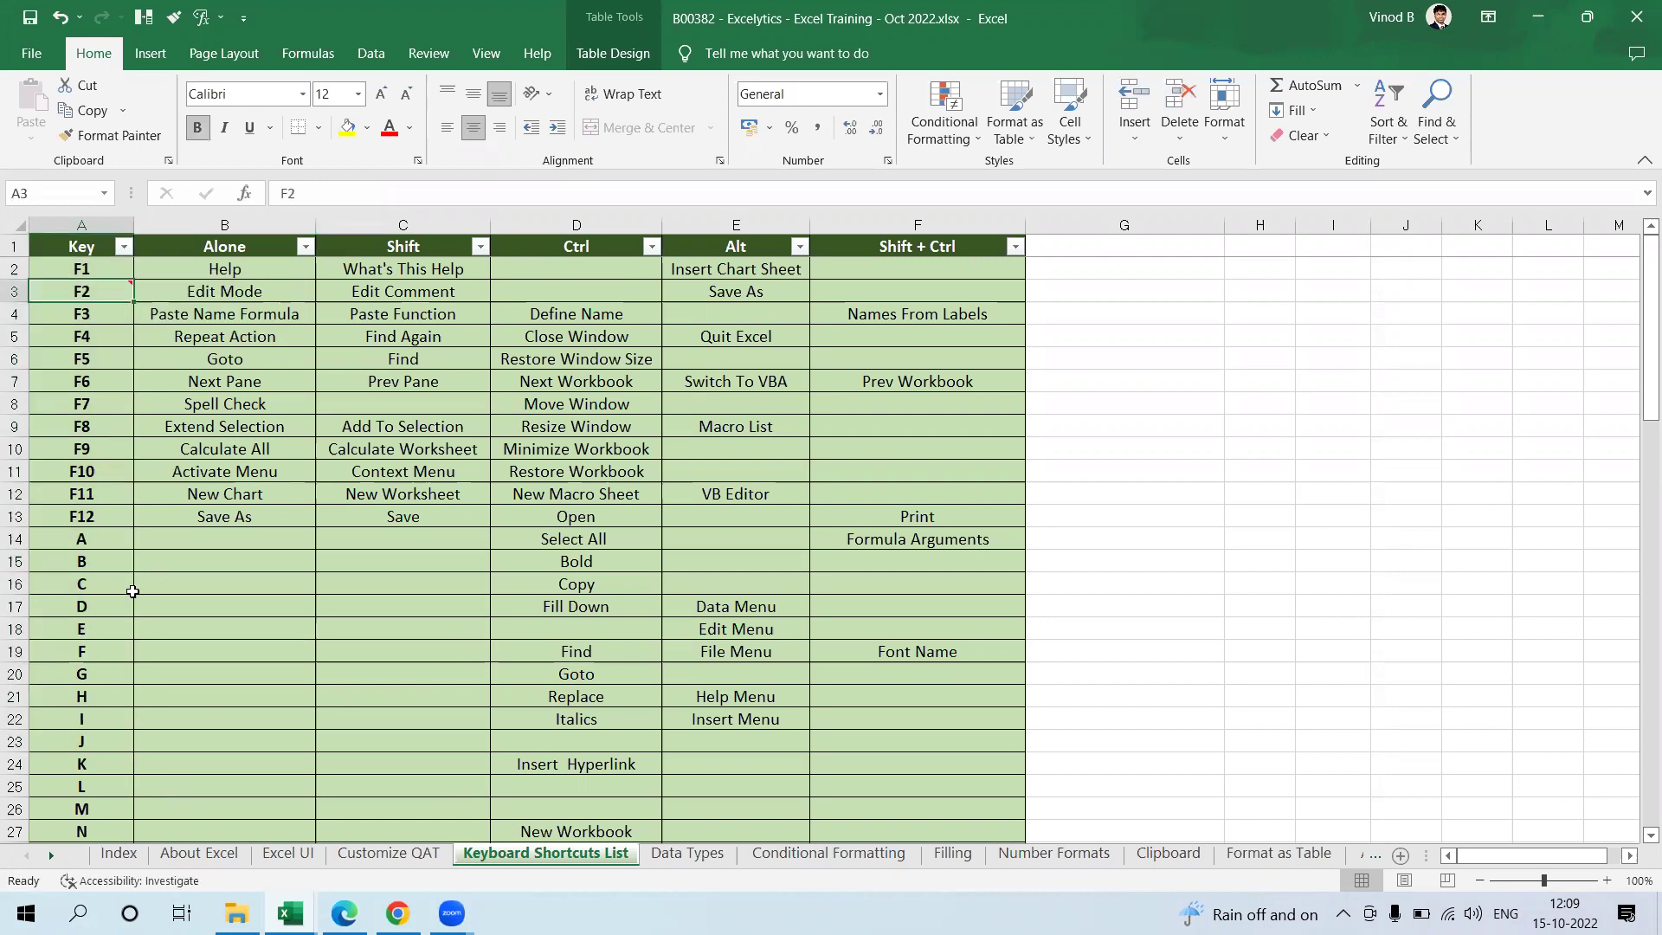
scroll(132, 400, down, 4)
scroll(132, 400, down, 12)
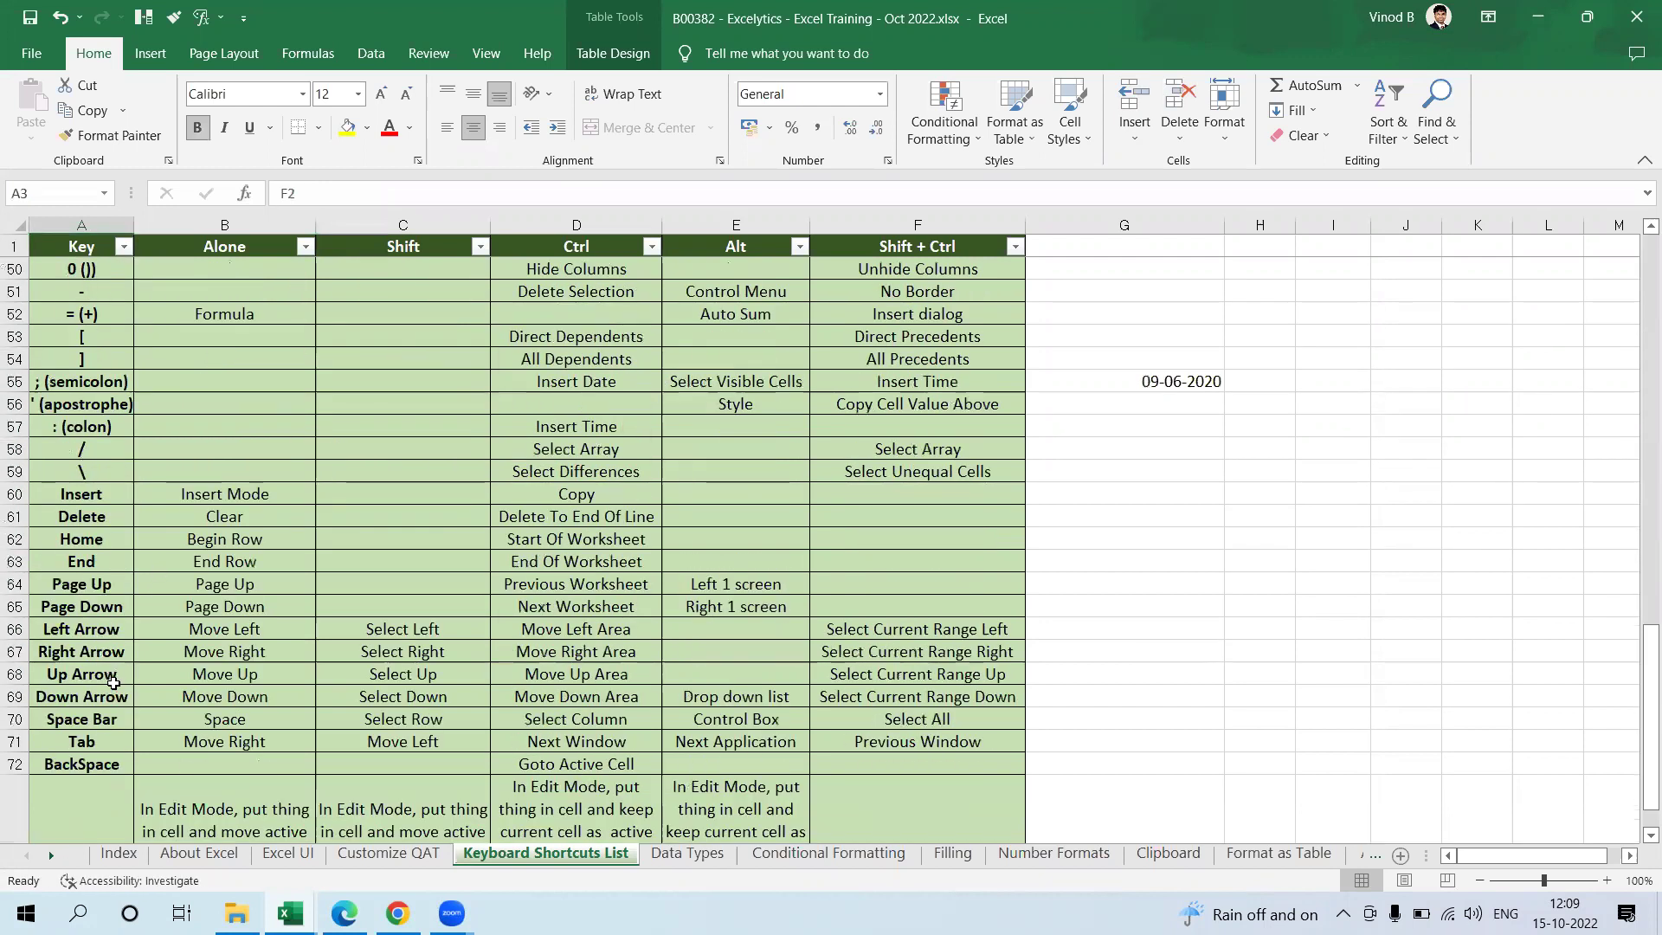
scroll(260, 638, up, 16)
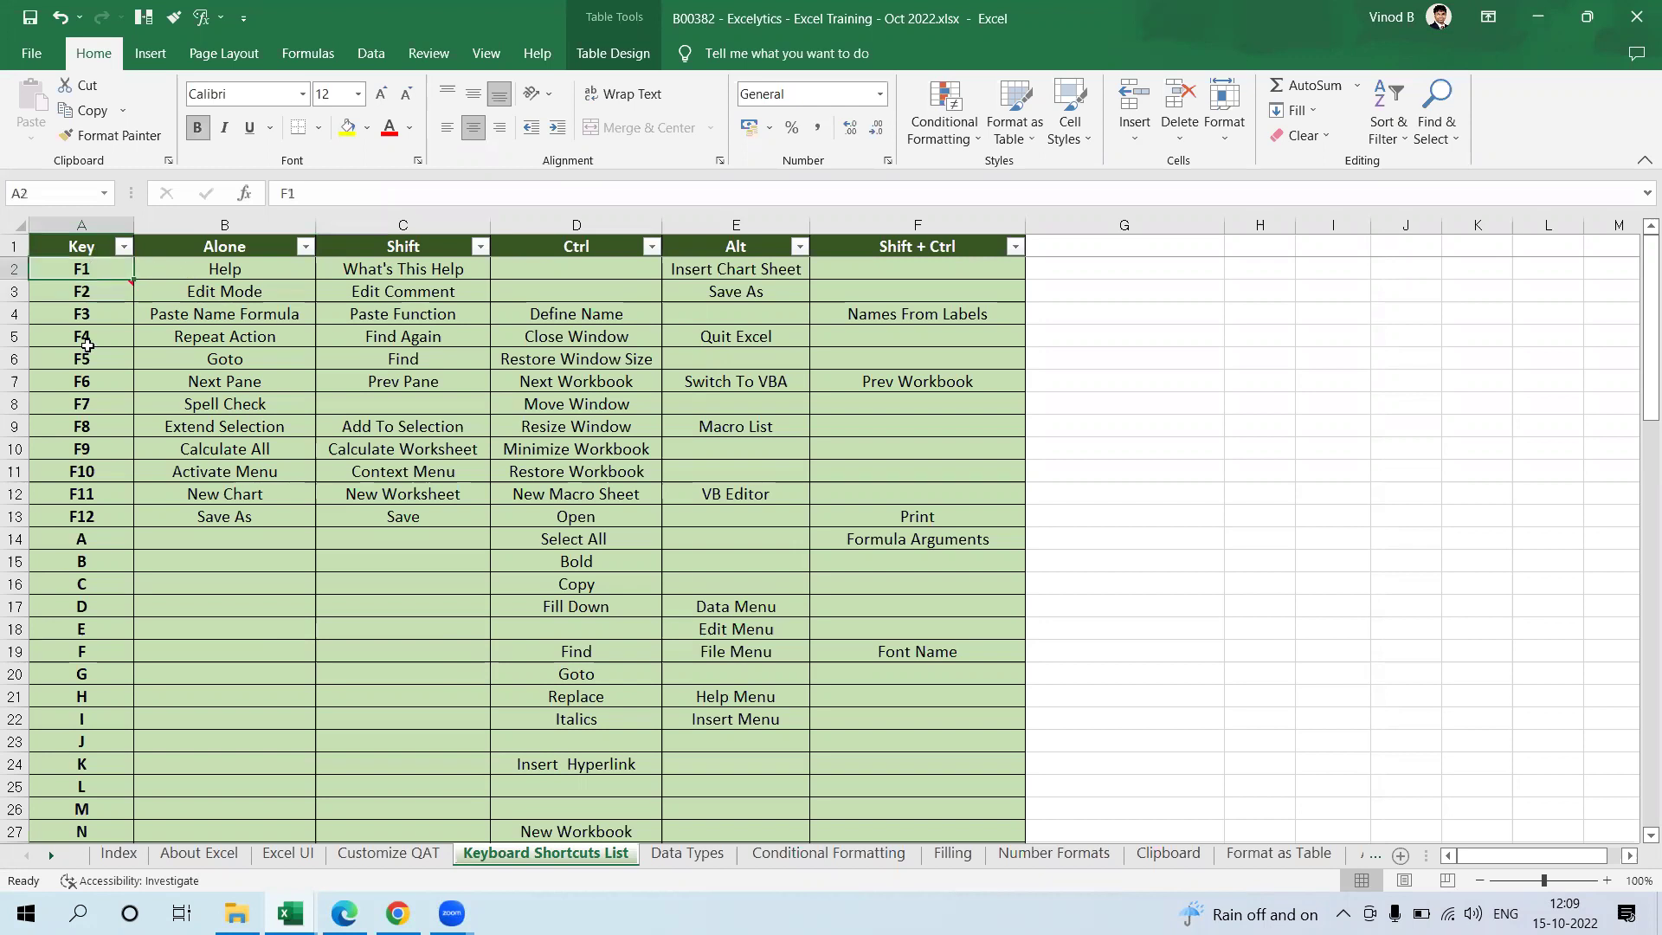
drag(95, 267, 87, 381)
click(212, 269)
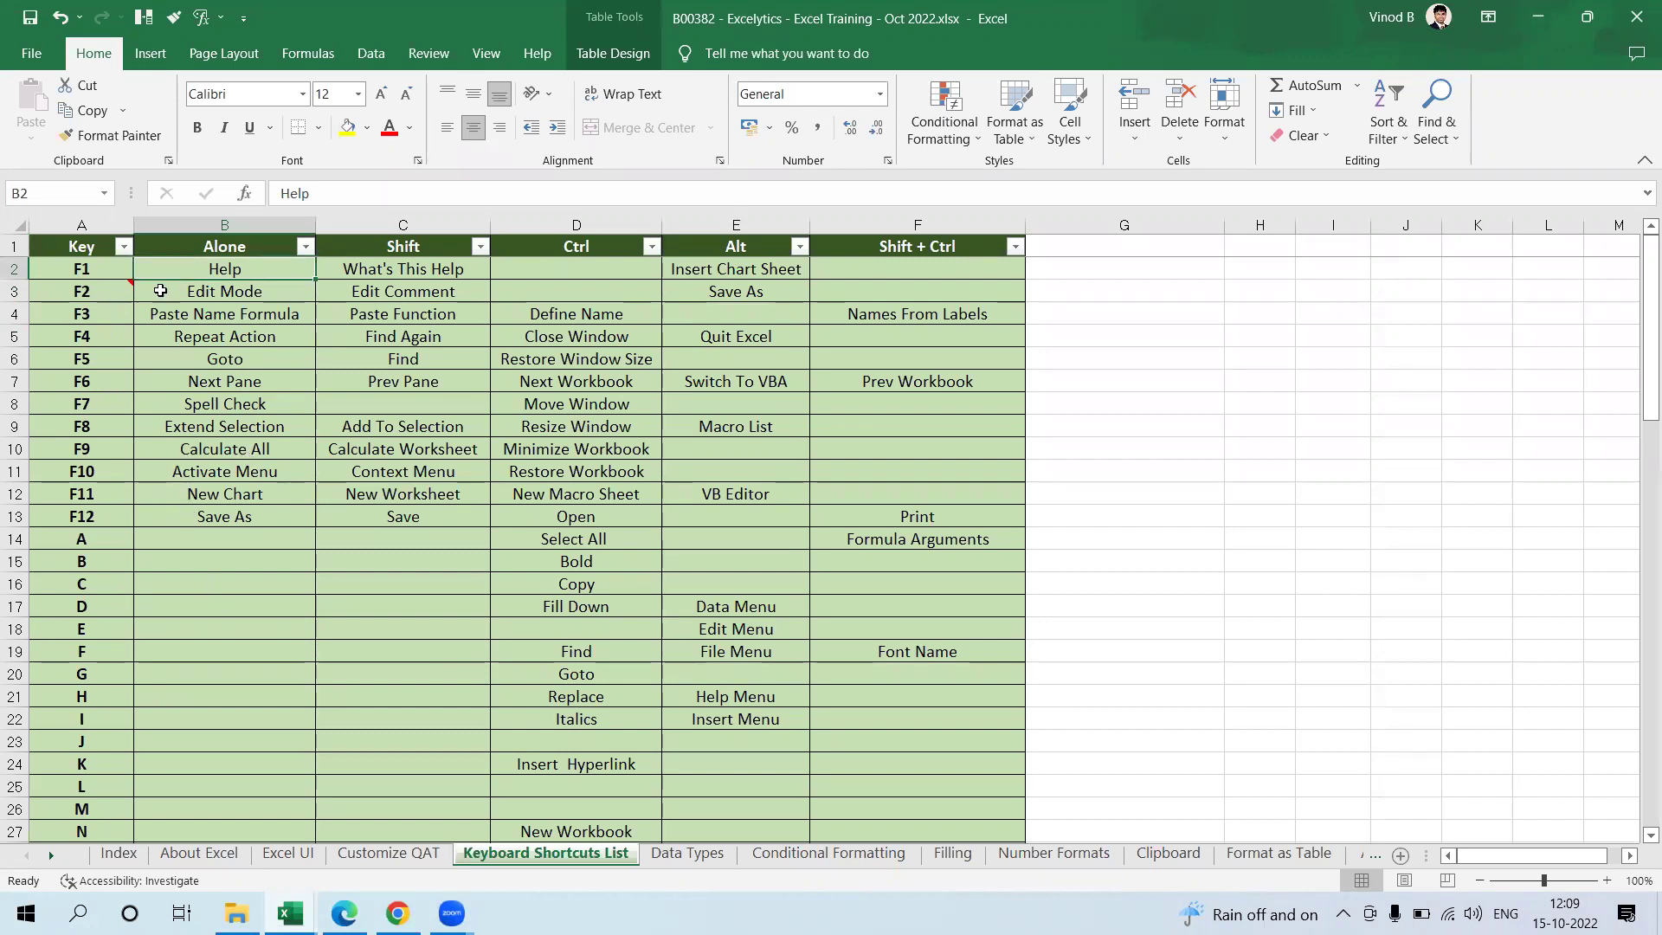
mouse_move(128, 284)
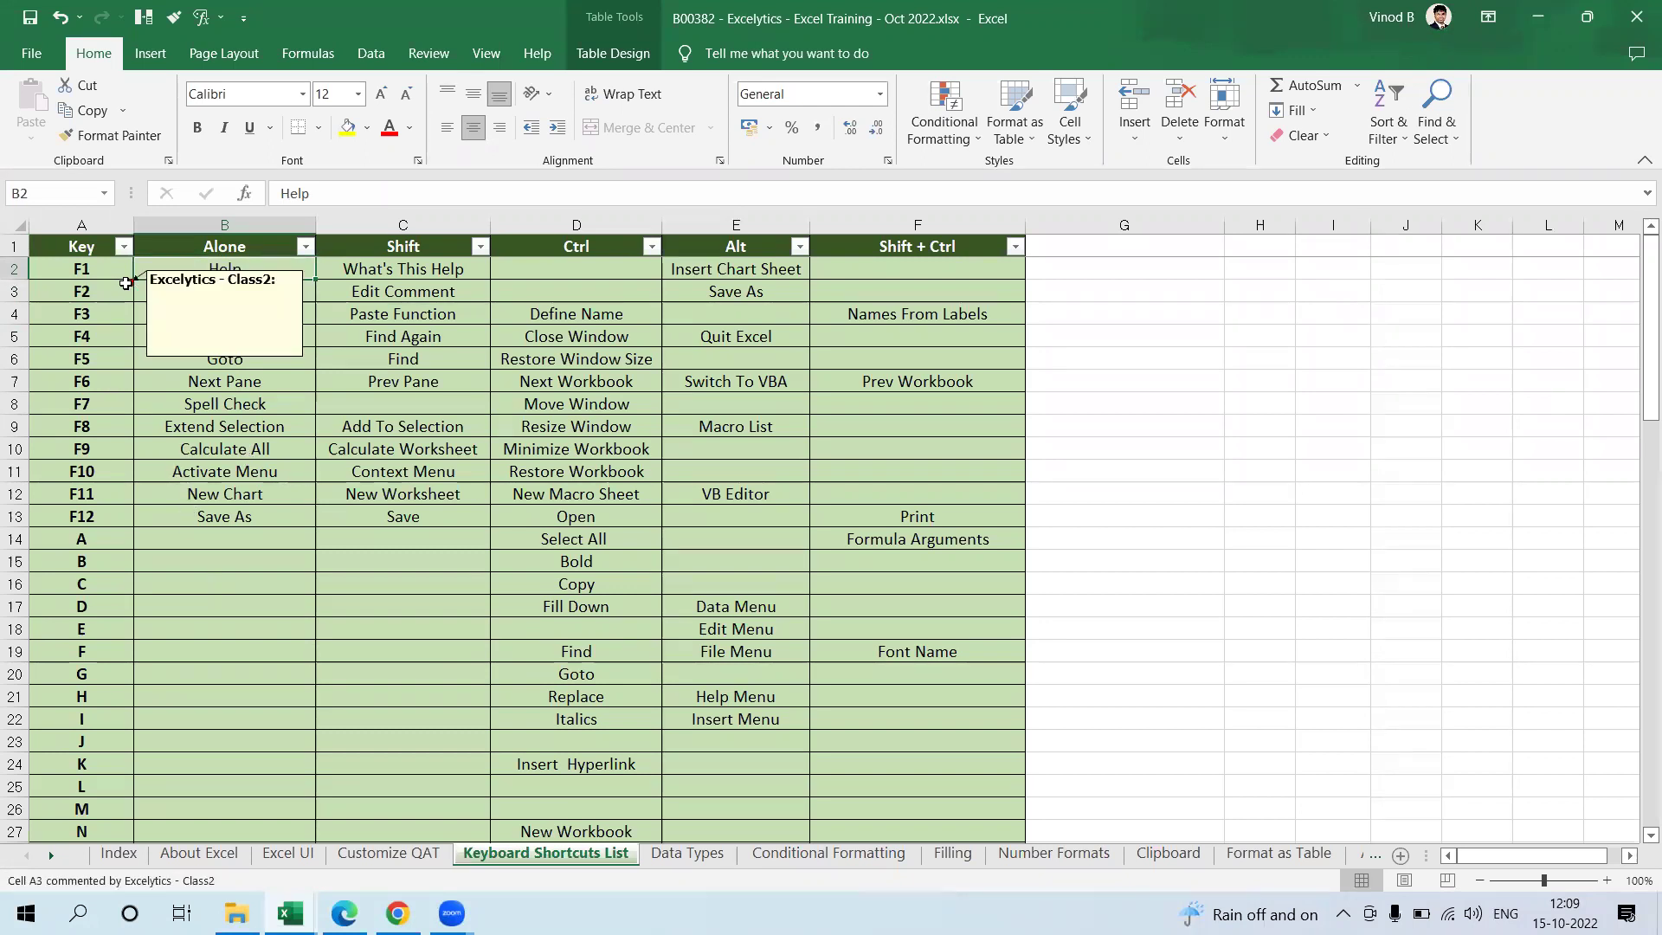
click(1088, 407)
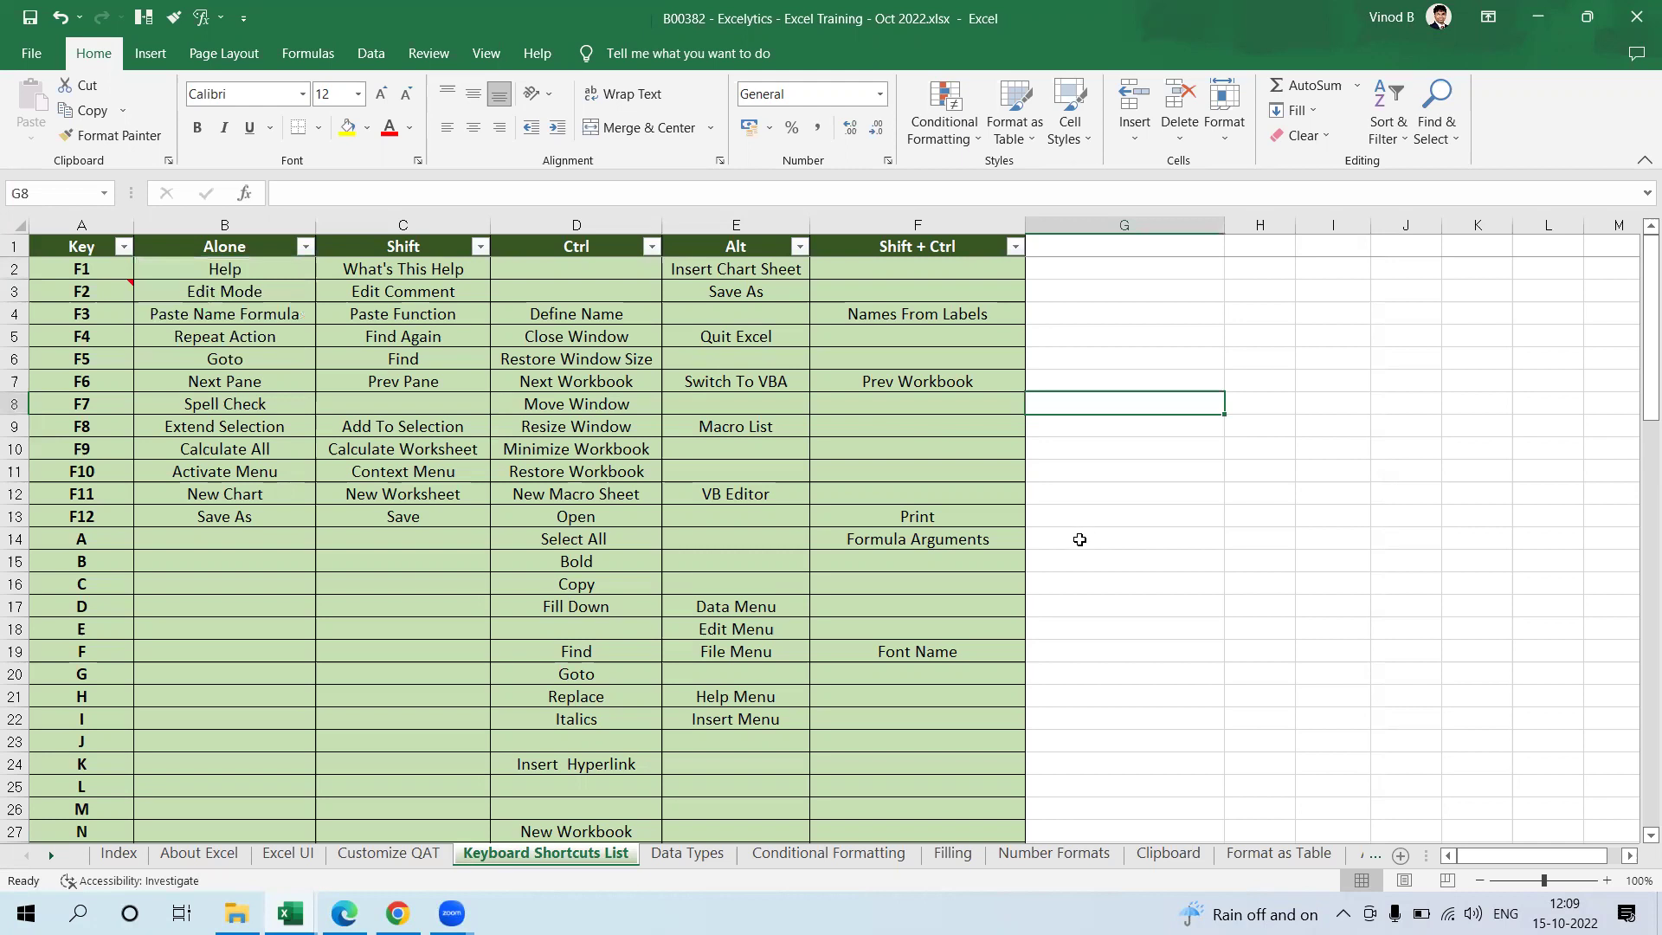
key(F2)
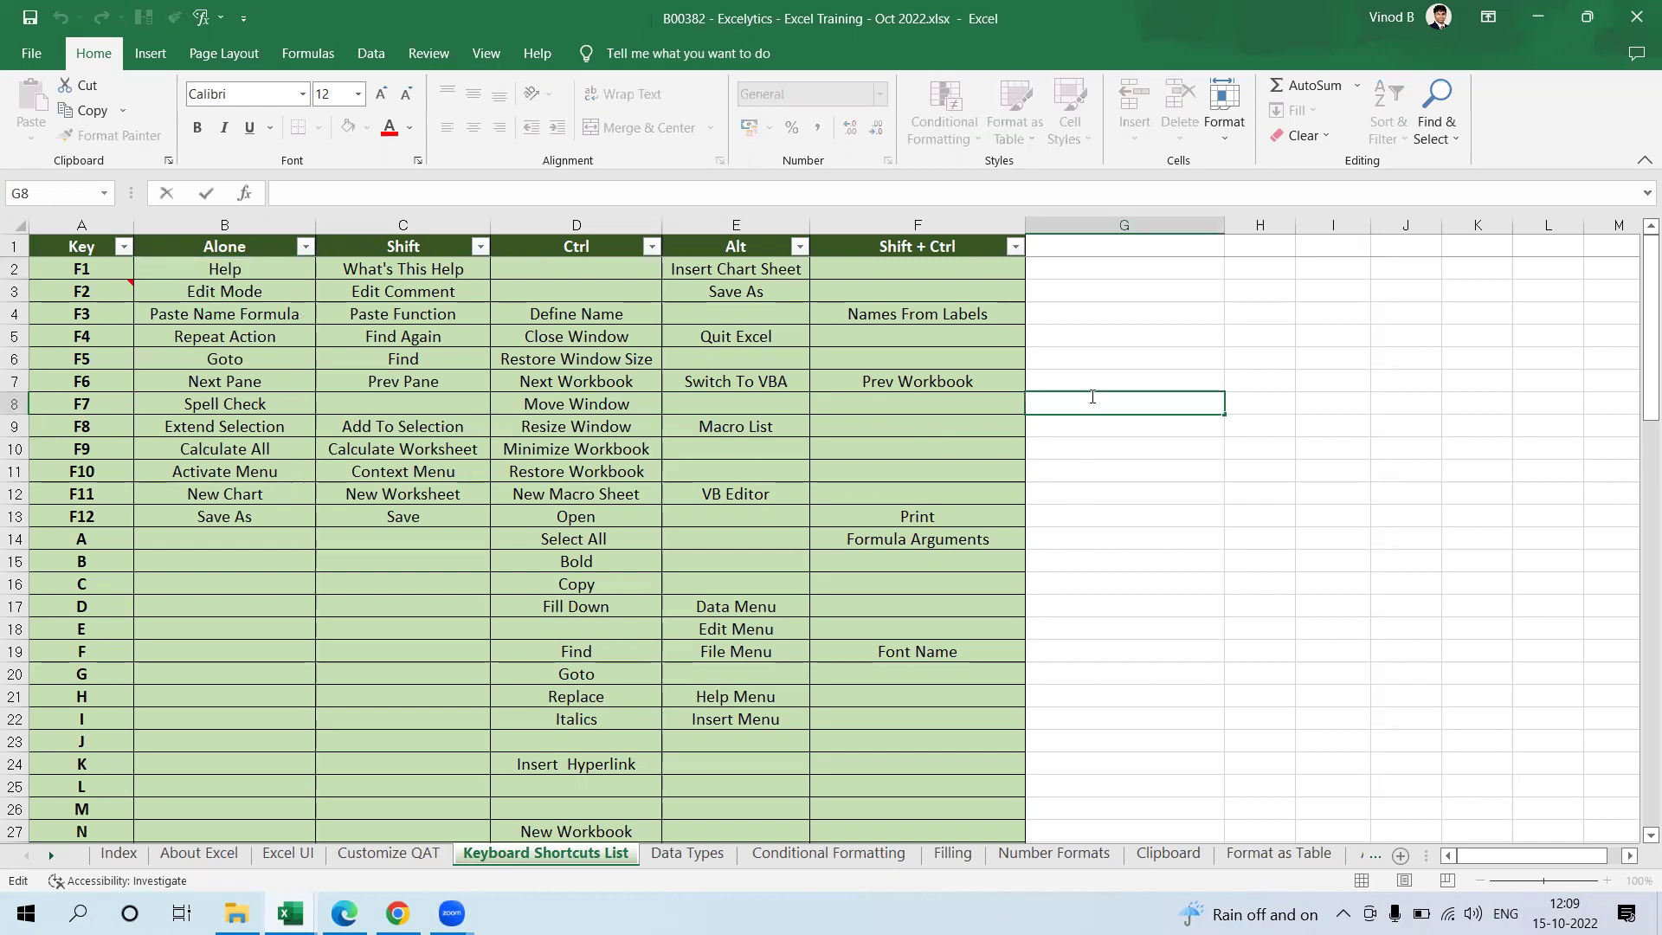
key(Escape)
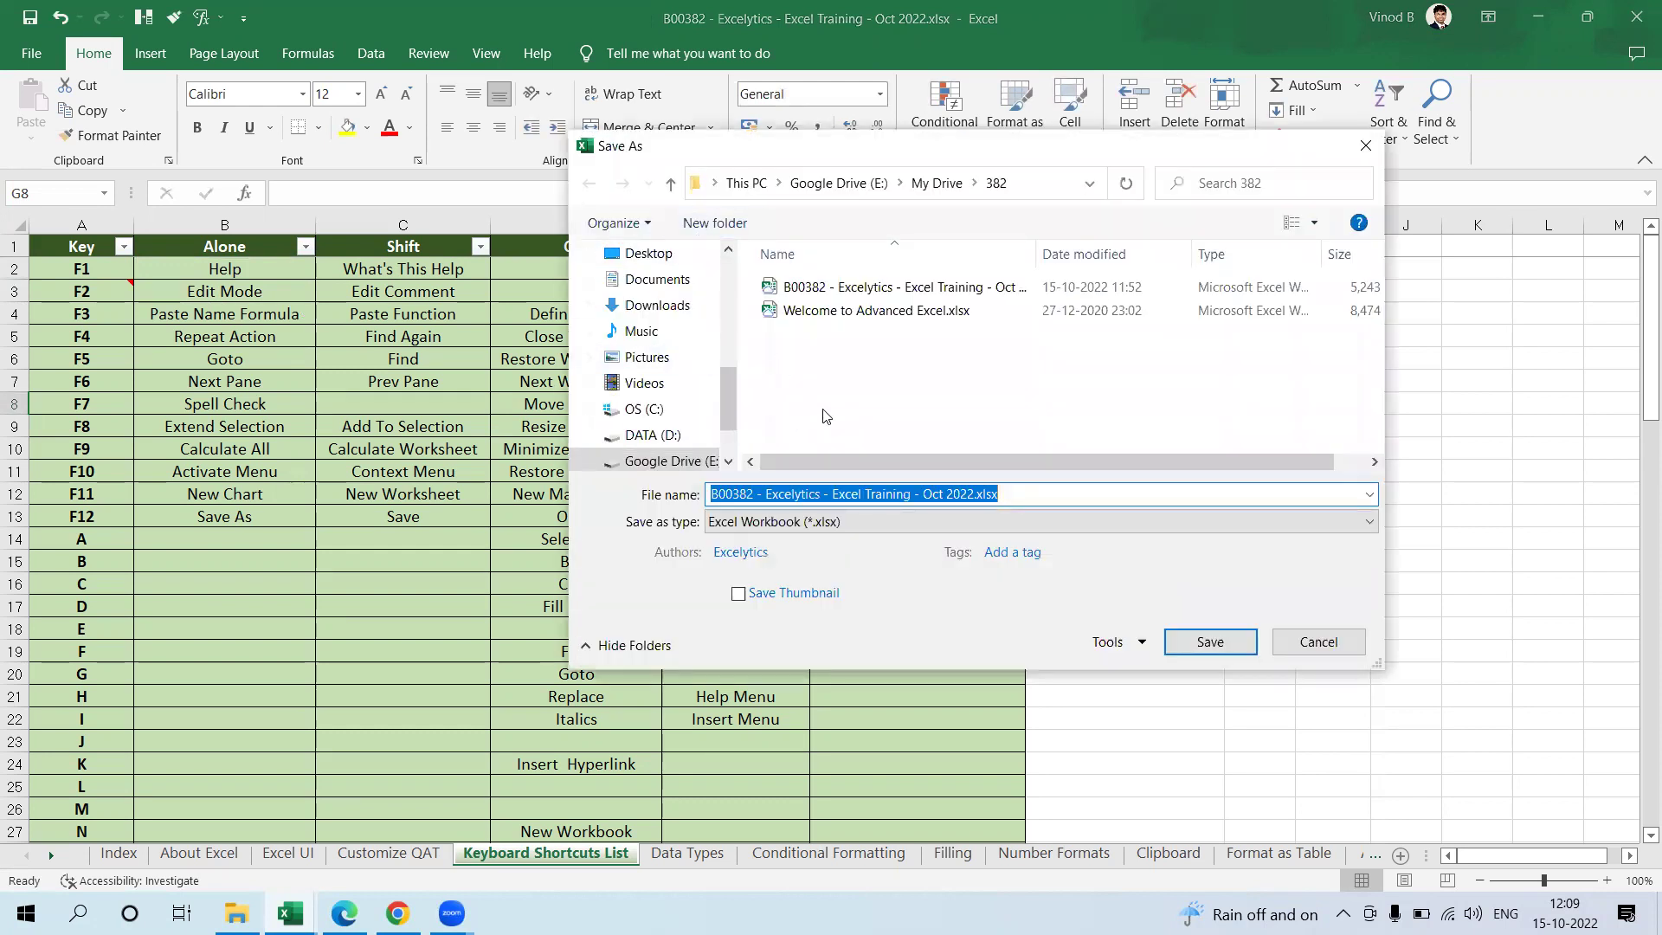
key(Escape)
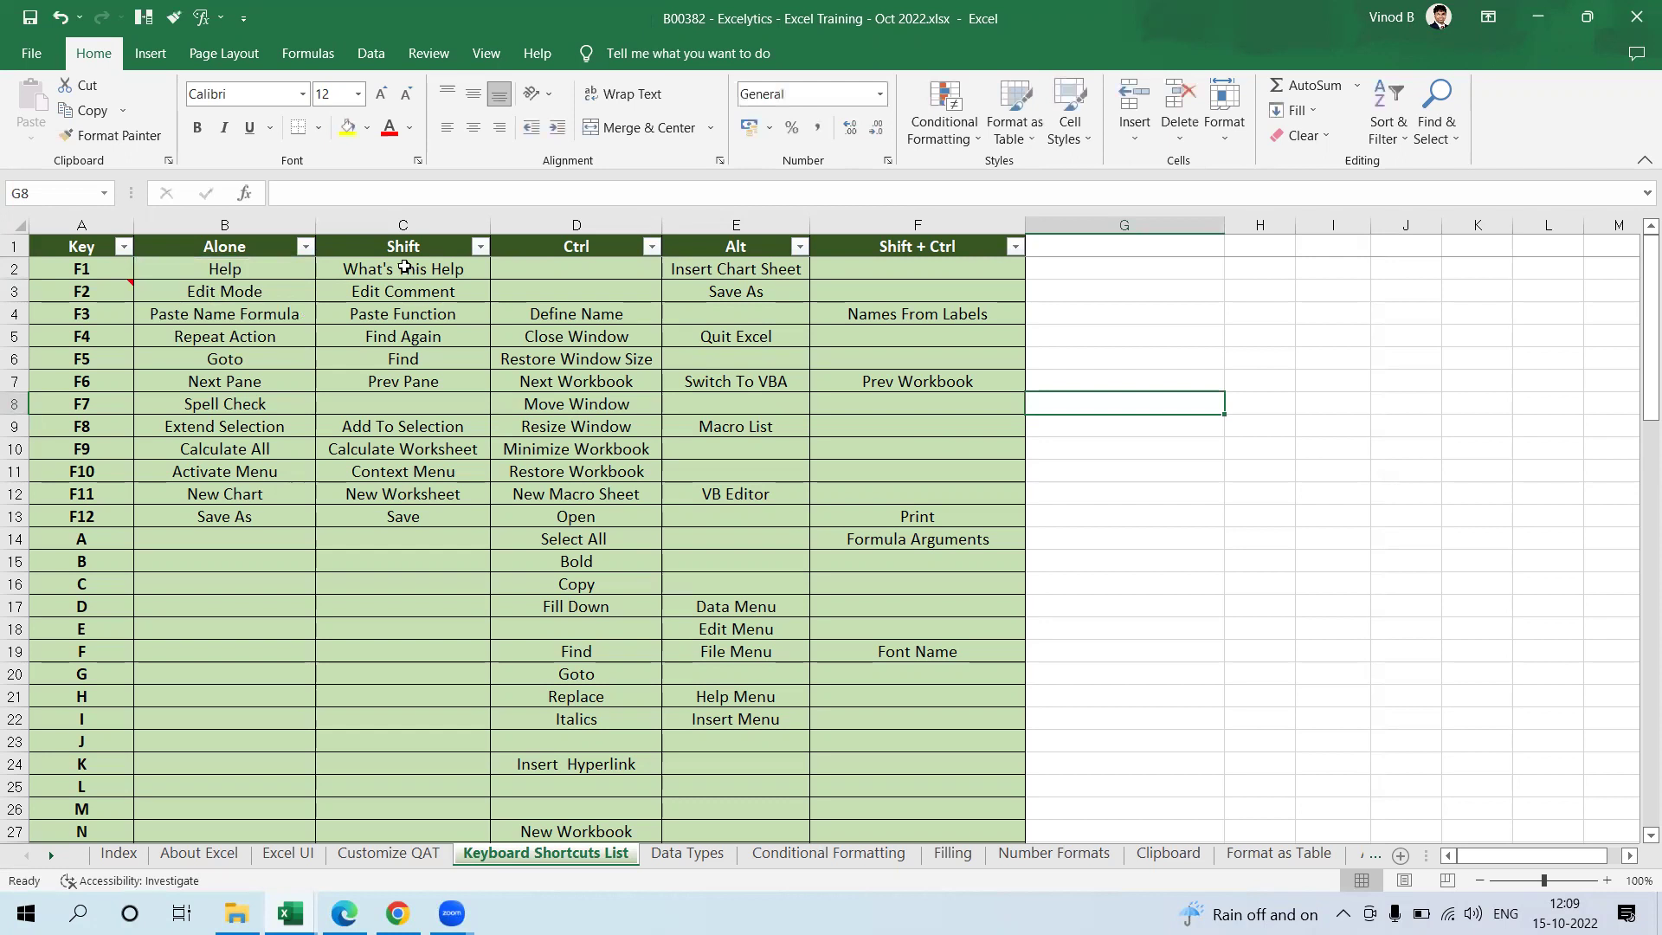
click(250, 293)
key(shift+space)
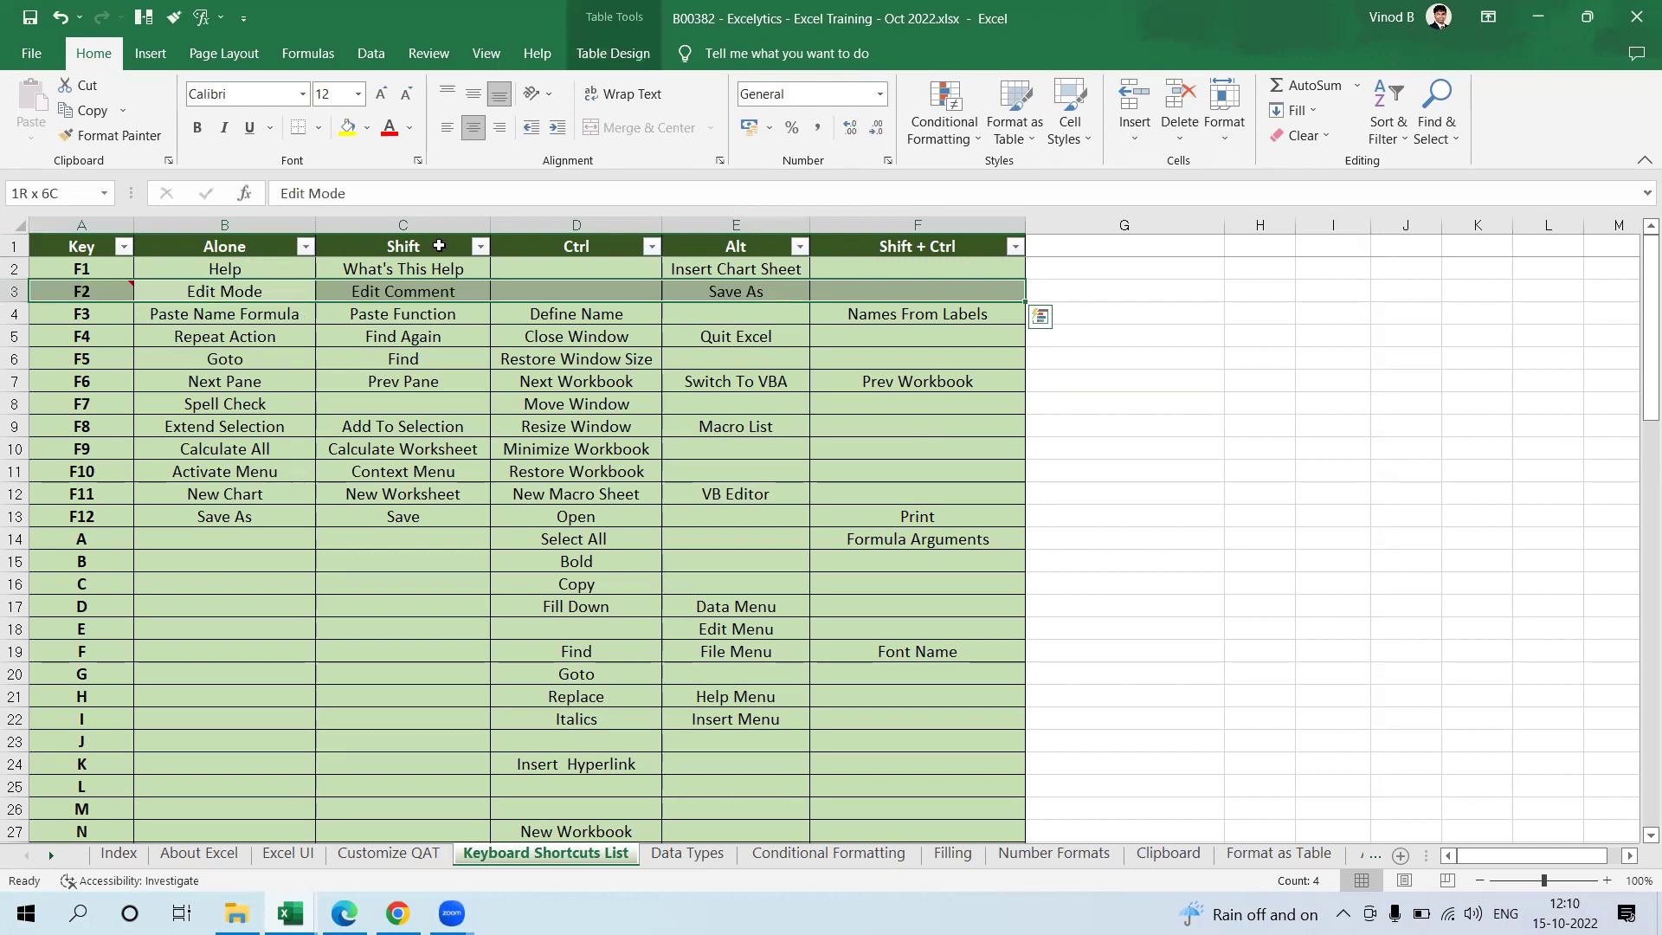
Step: Insert an empty comment on cell H4 with Shift+F2
click(458, 292)
click(1240, 314)
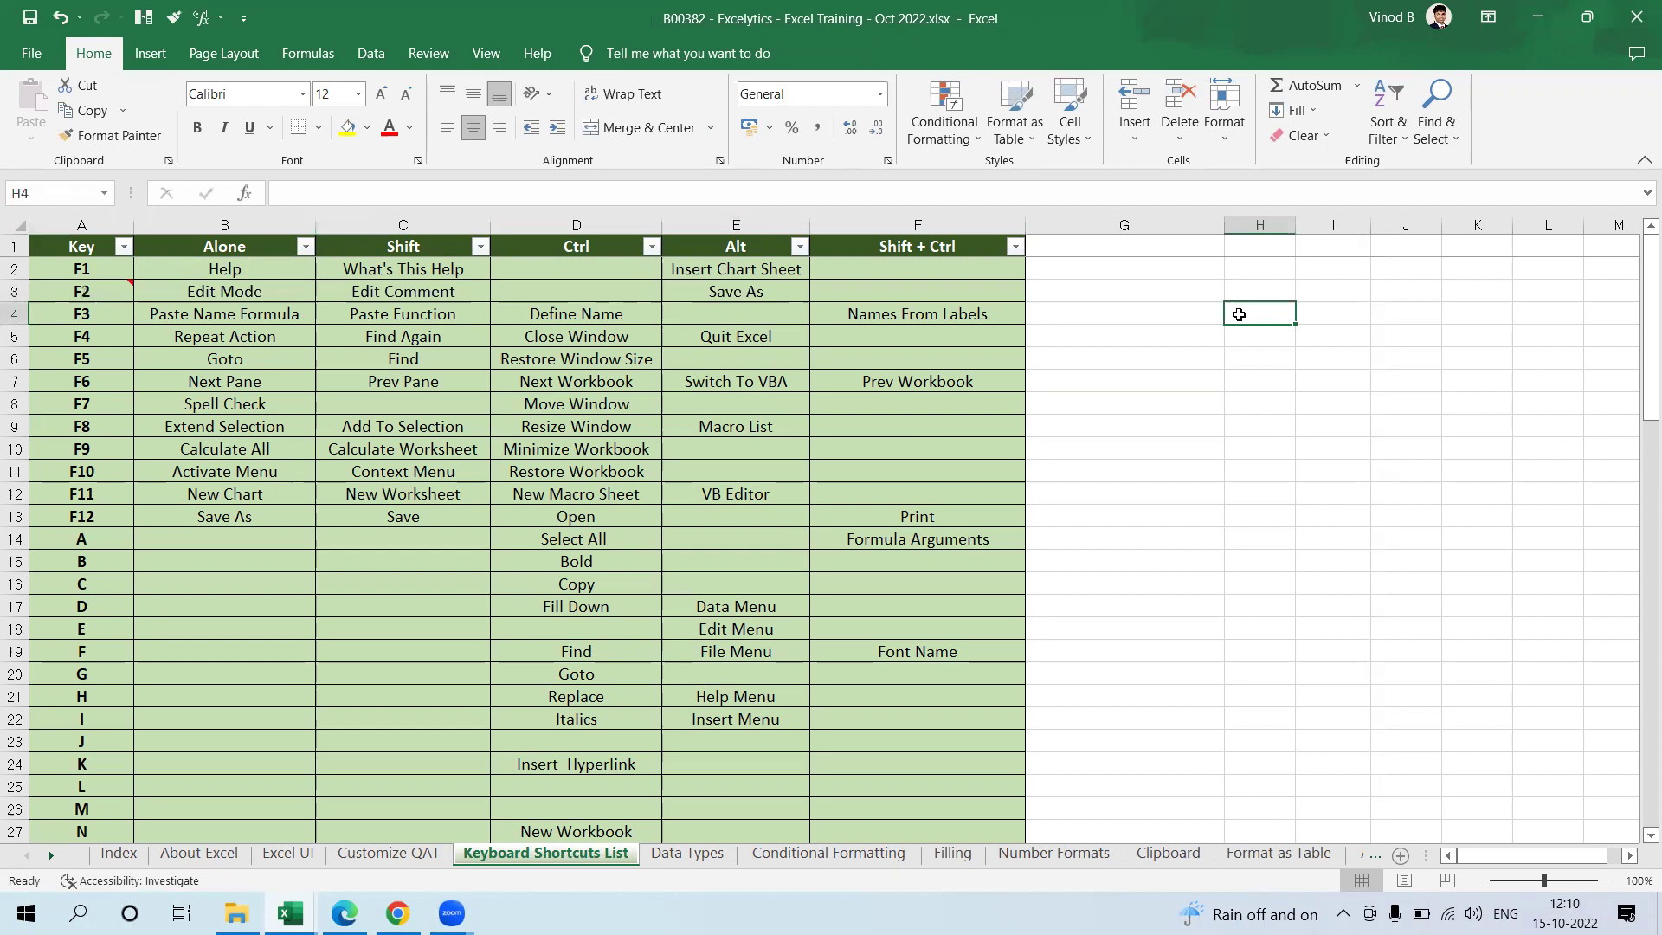
key(shift+F2)
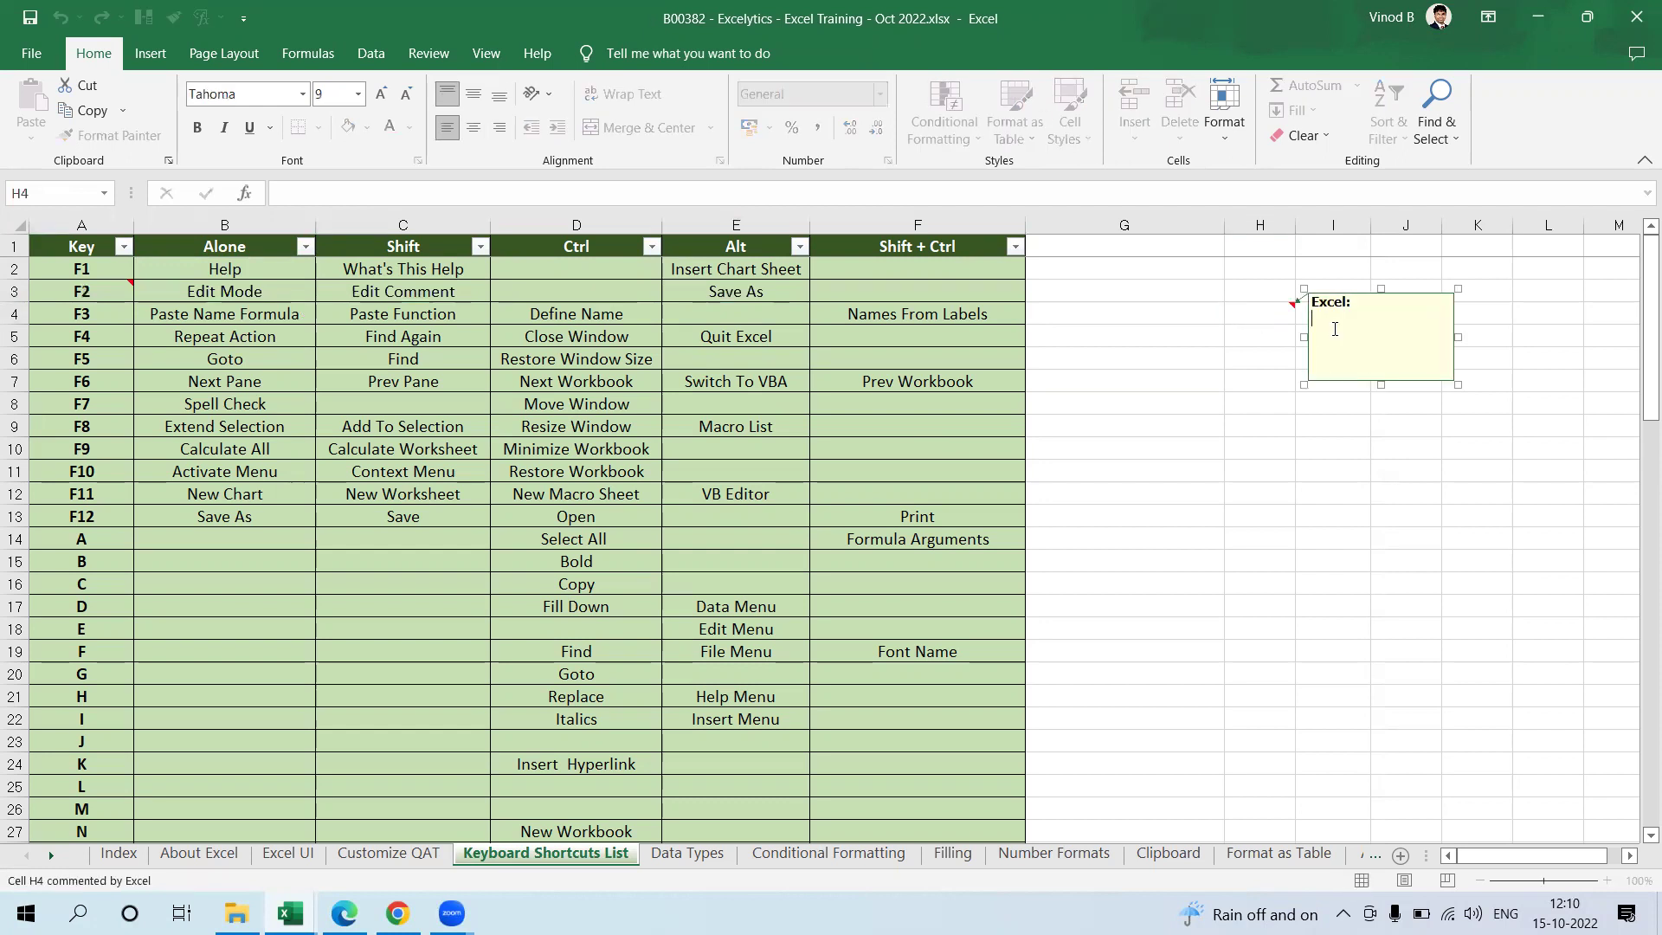
key(Escape)
key(Escape)
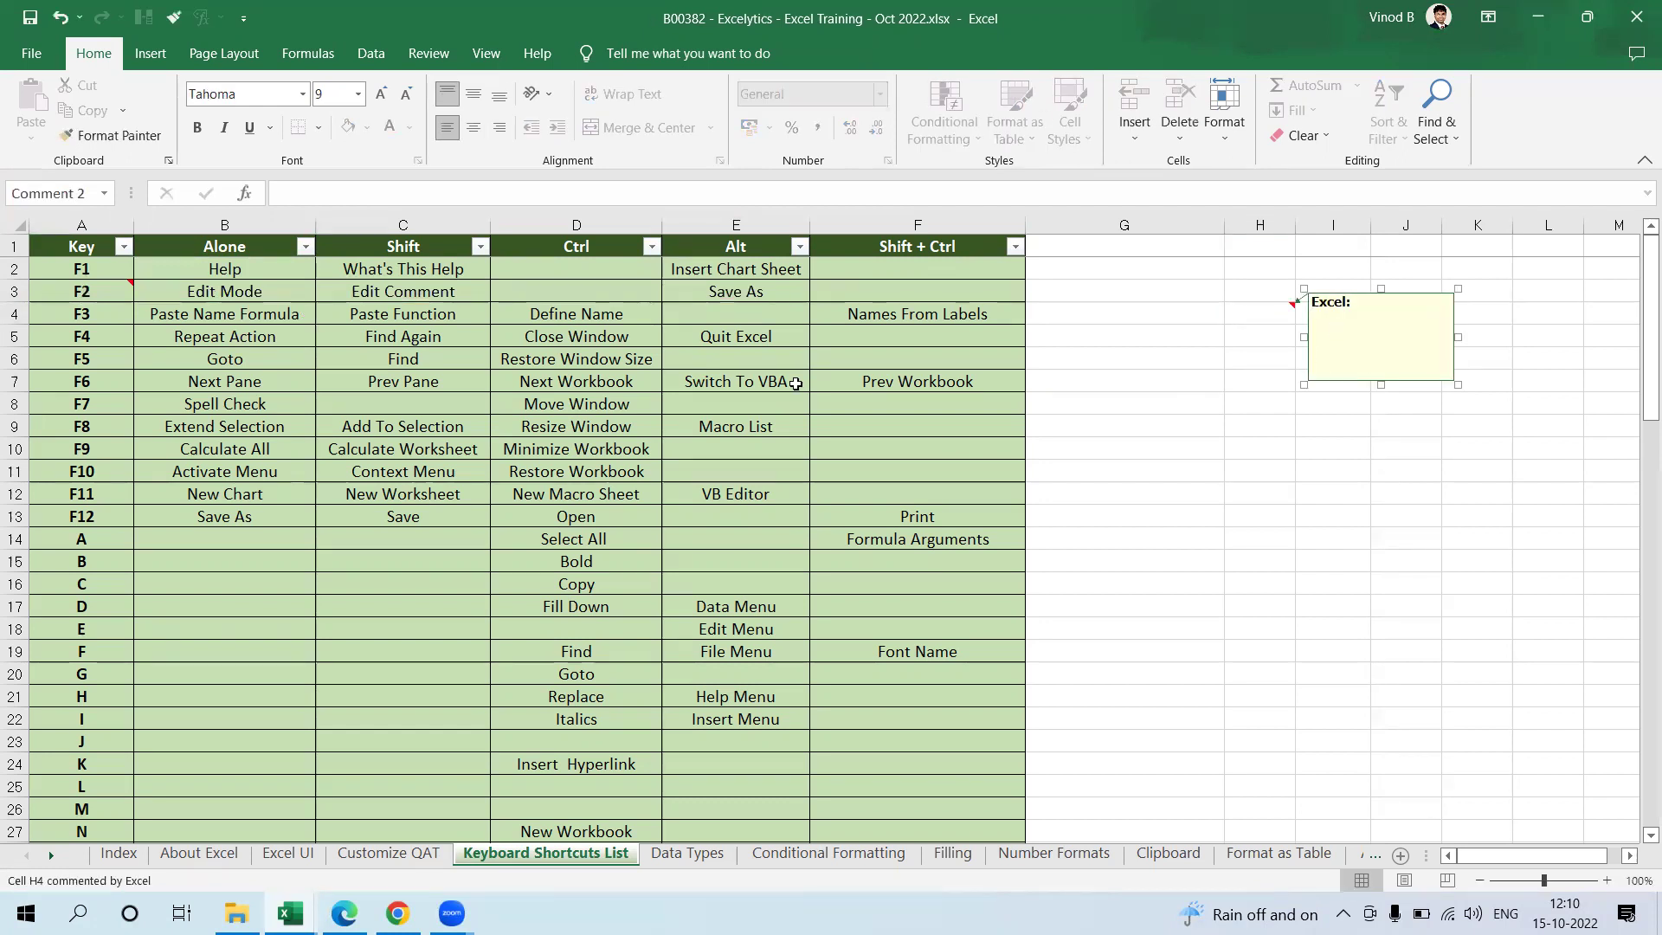
Step: Show the Save As window with Alt+F2, then close it without saving
click(574, 288)
click(757, 292)
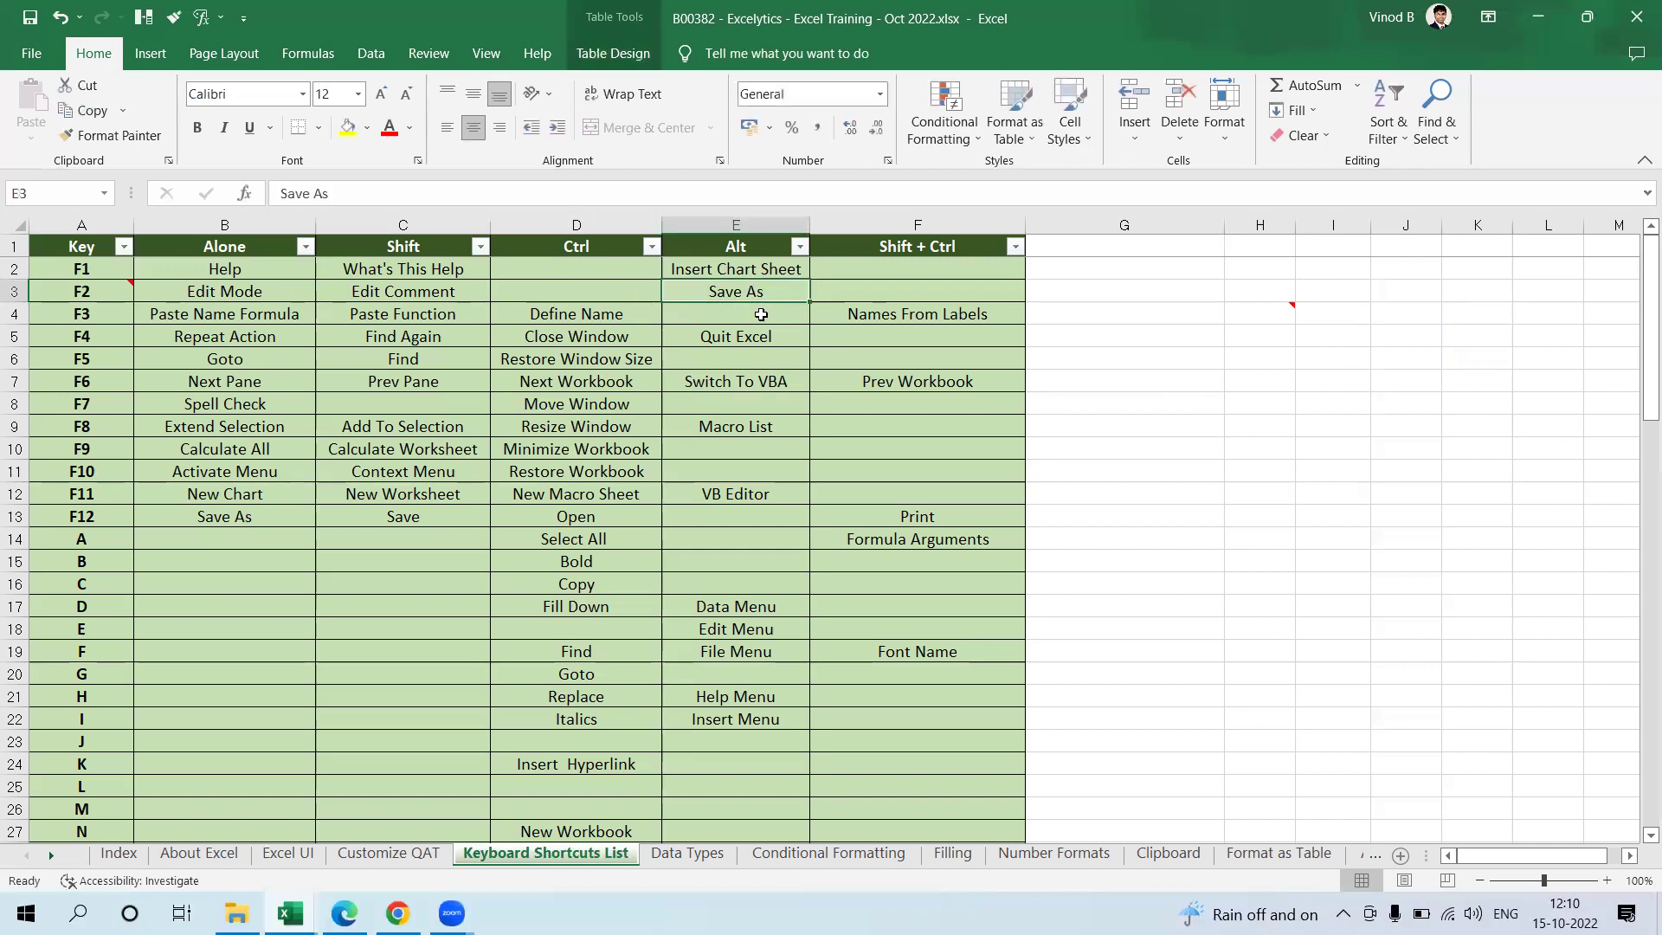
click(1208, 369)
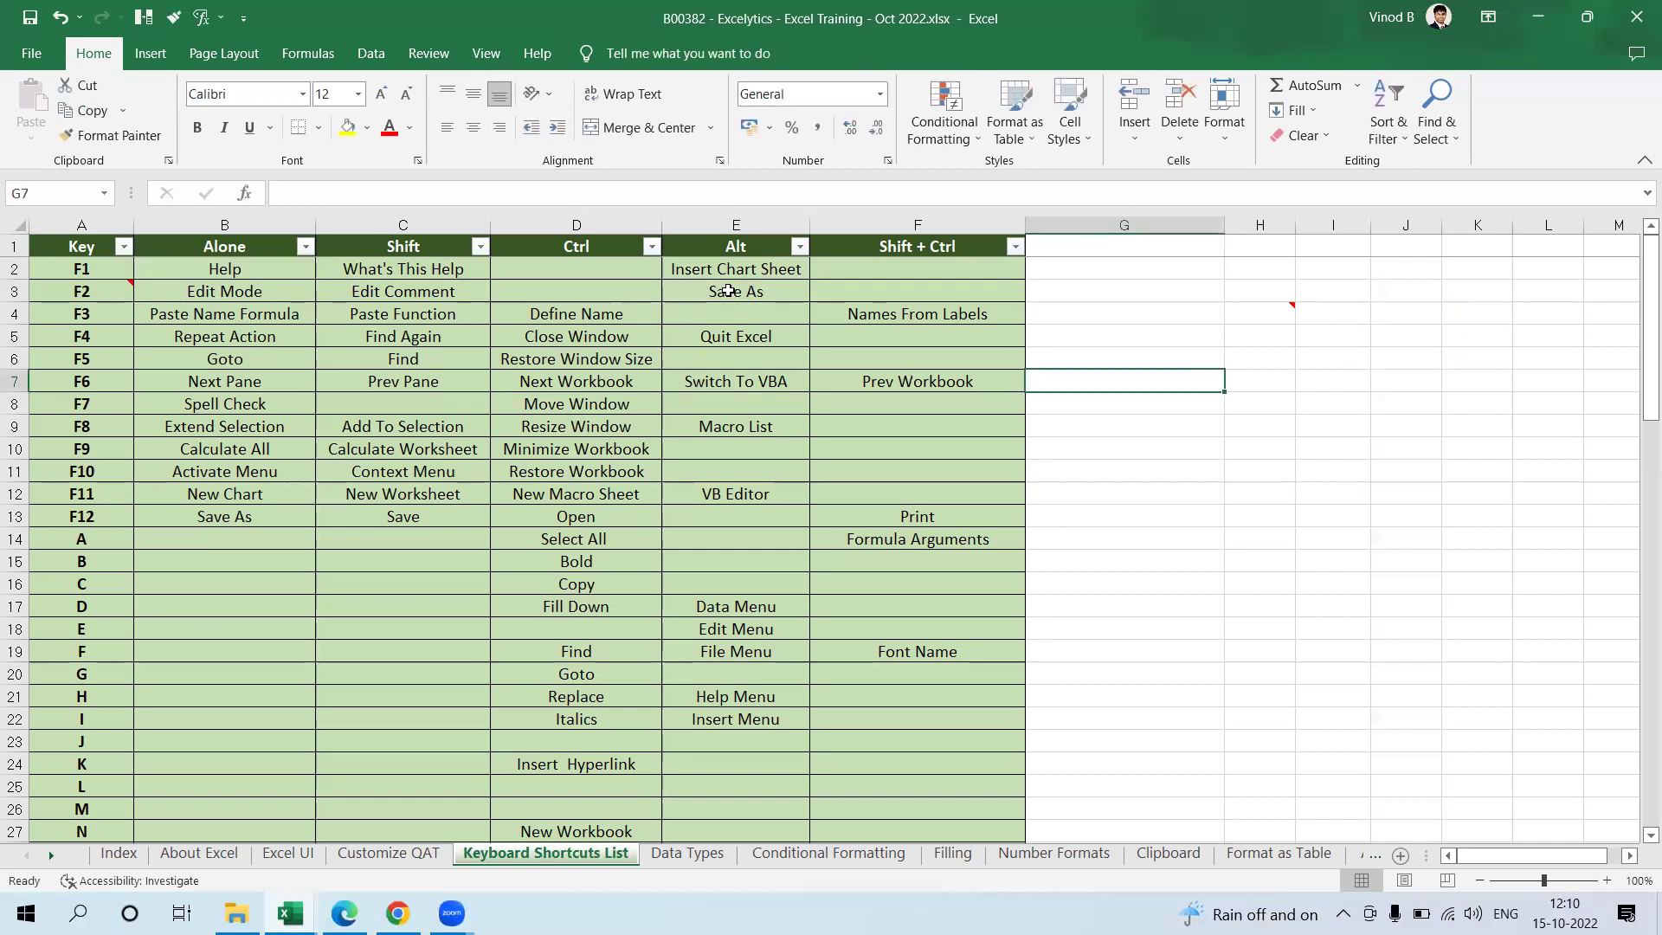
key(alt+F2)
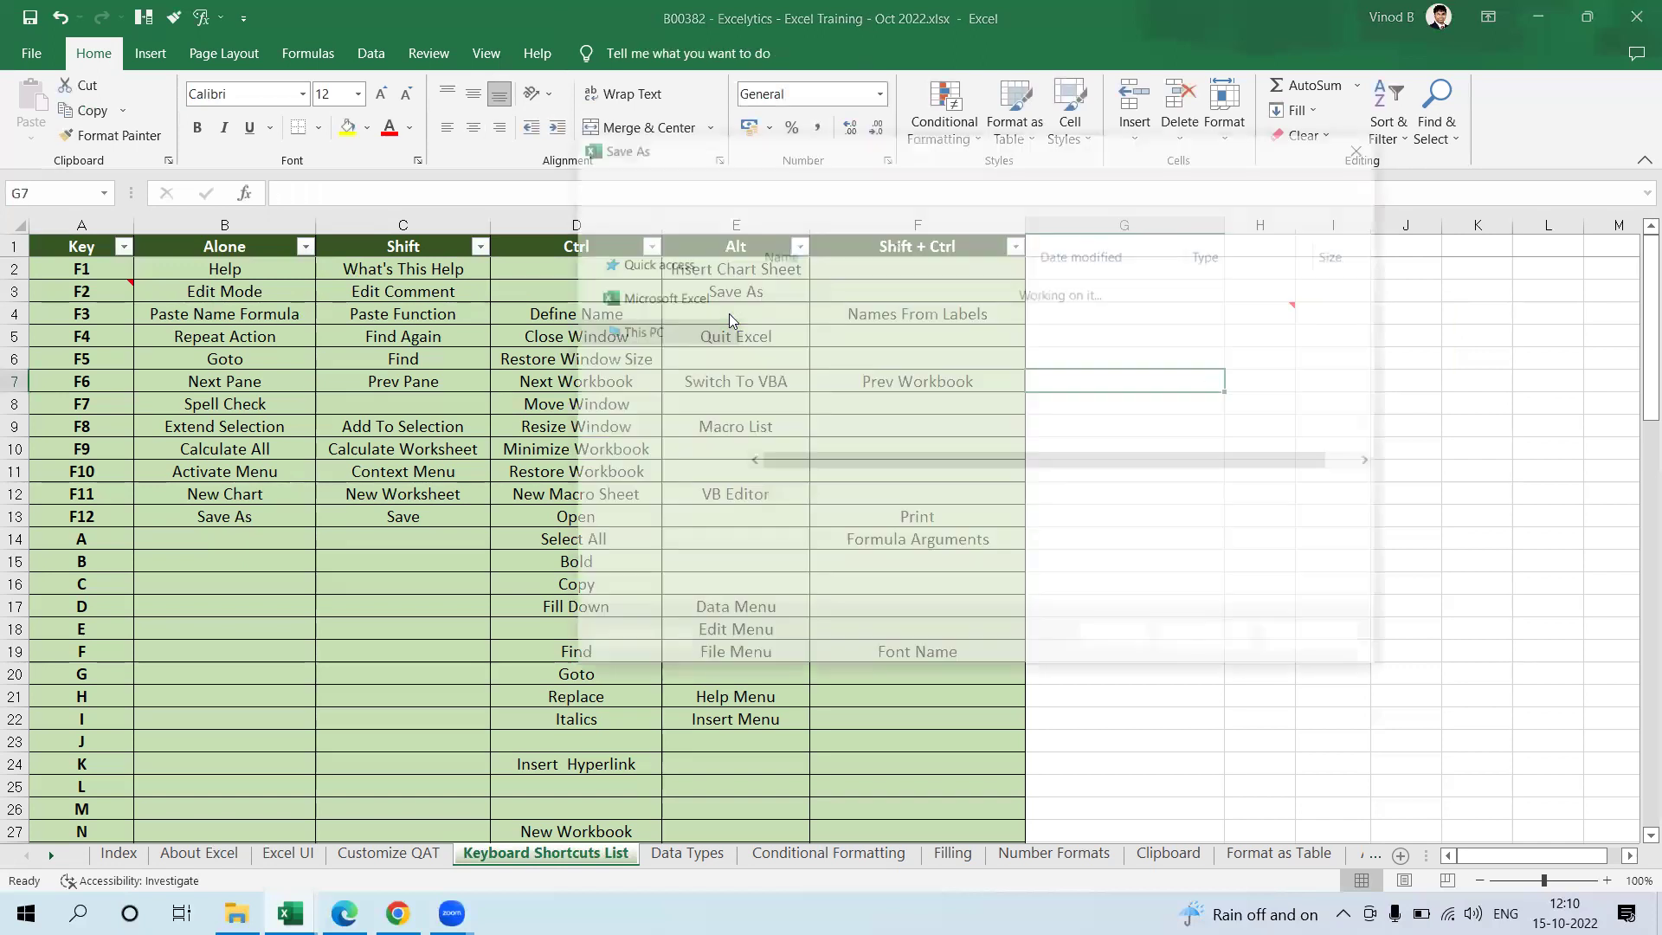
key(Escape)
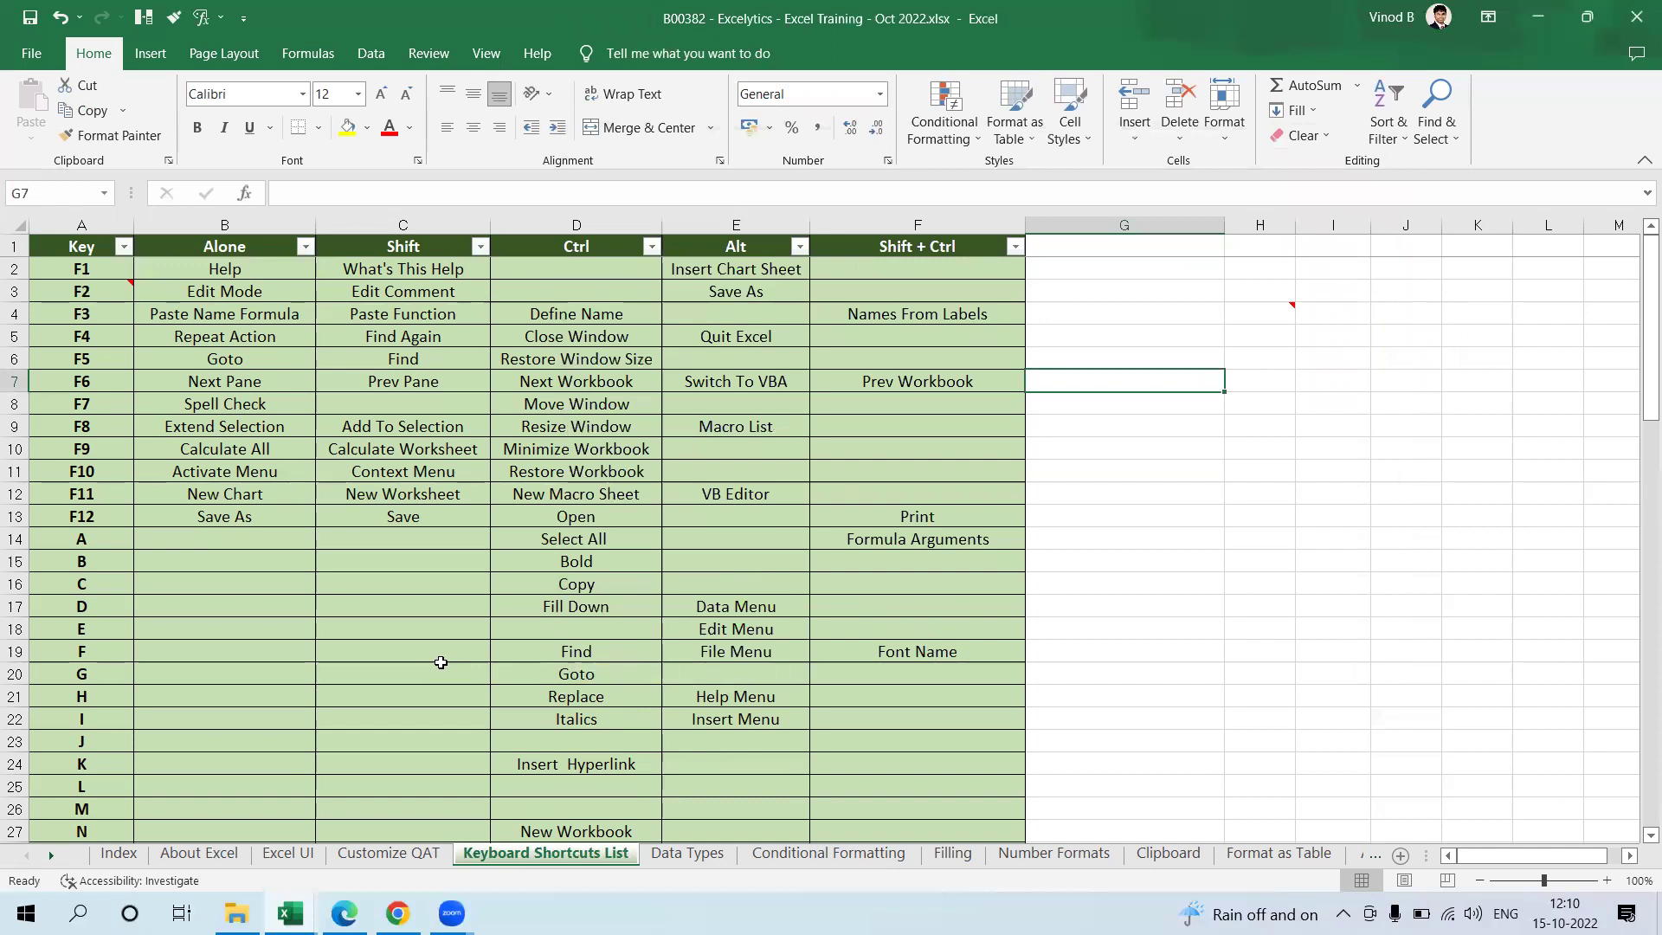
Step: Show Save As with F12 and close it, then review the F12 Save and Open entries
scroll(441, 662, down, 9)
scroll(440, 662, down, 8)
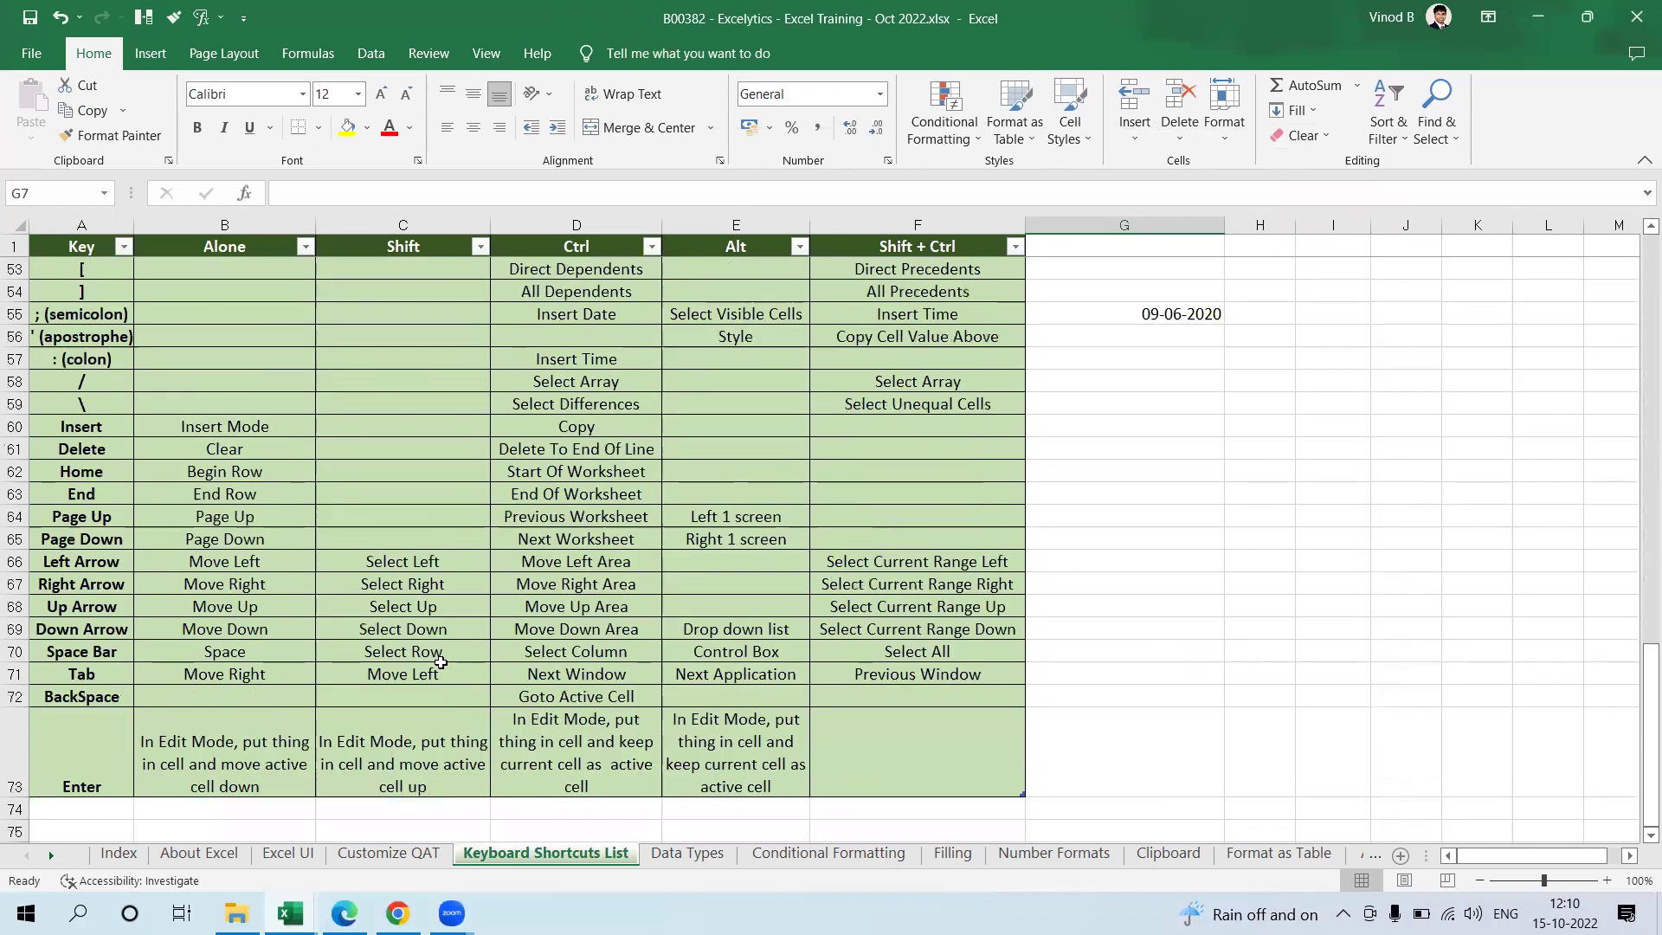
scroll(441, 663, up, 17)
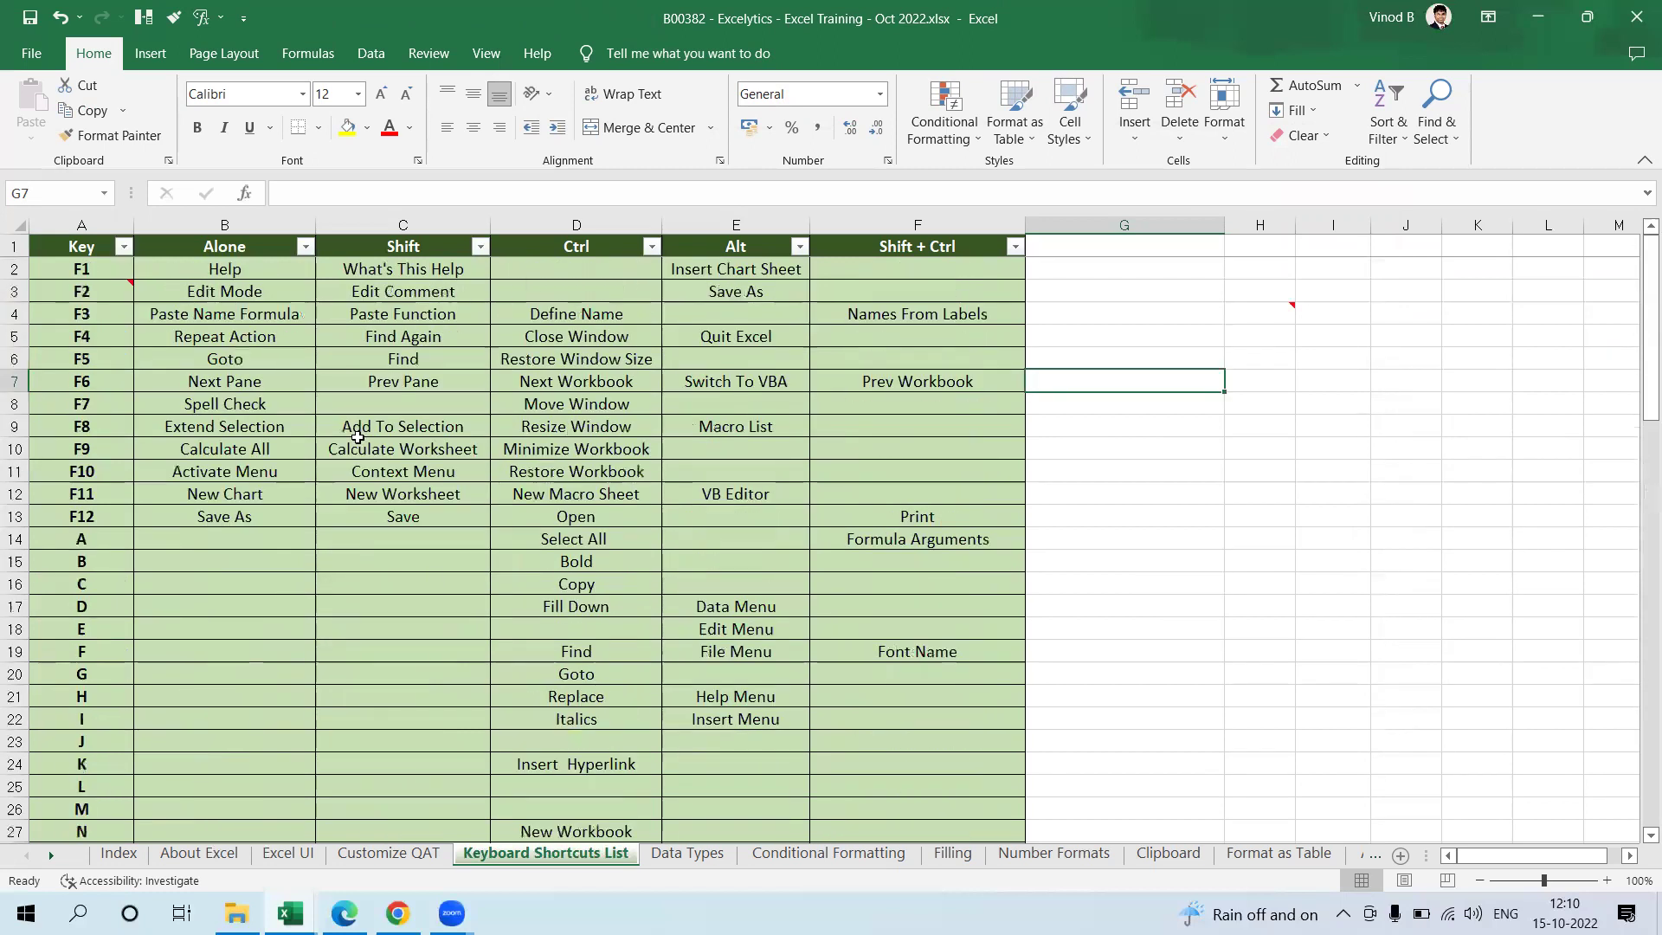
click(287, 316)
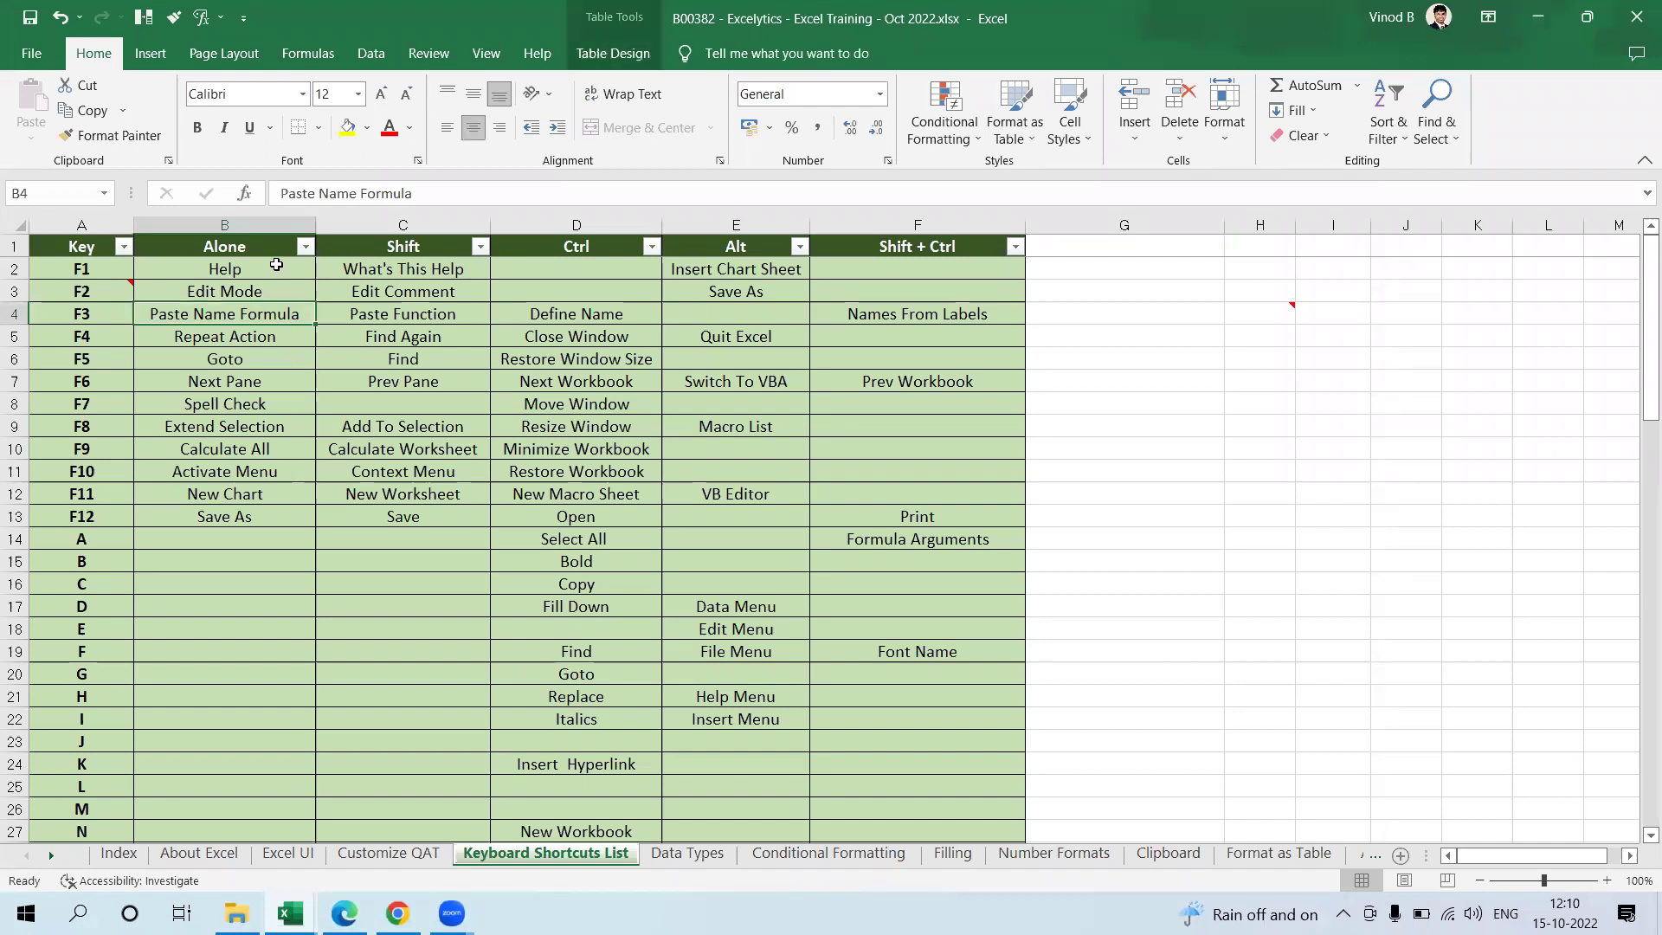
click(259, 519)
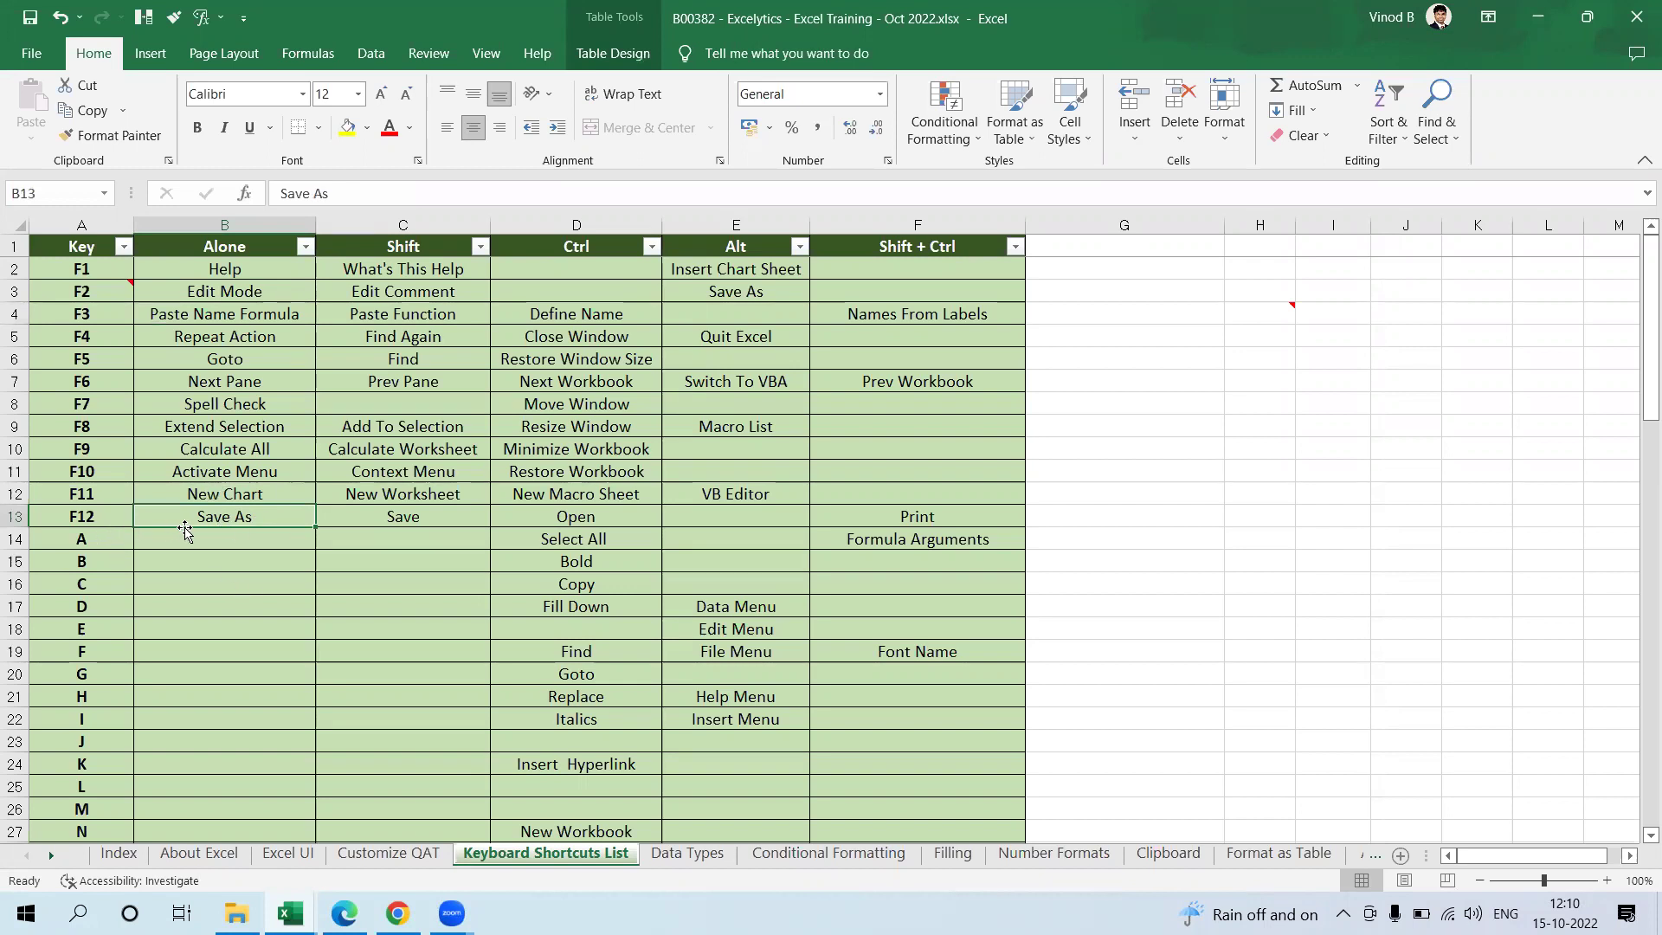
key(F12)
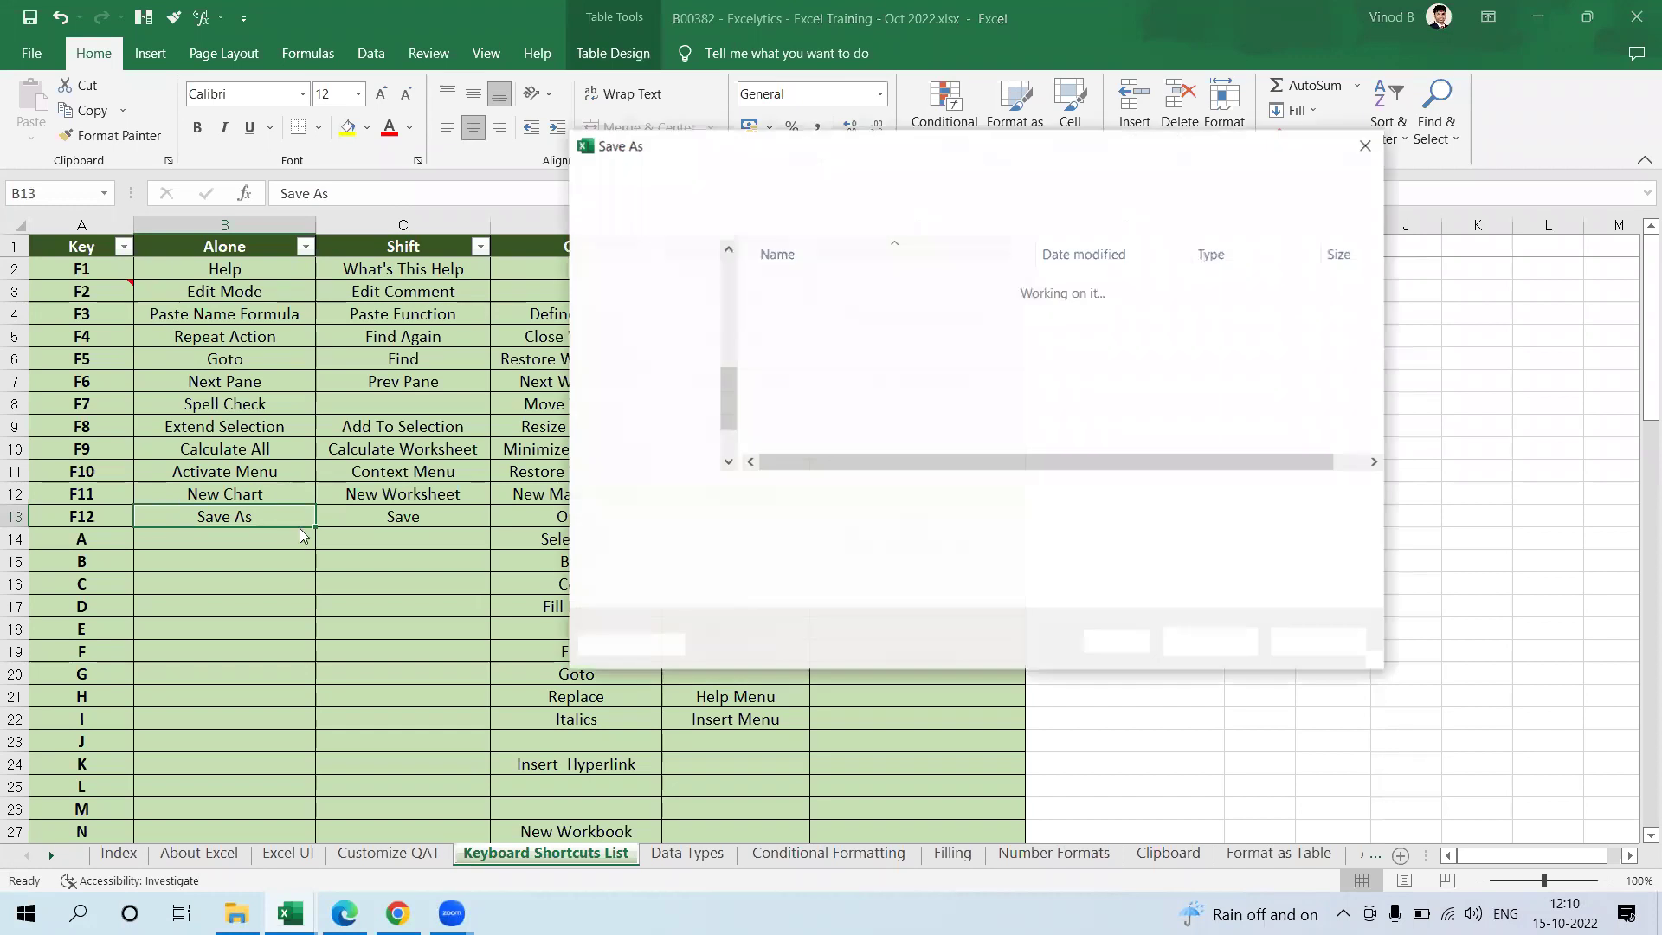
key(Escape)
click(451, 520)
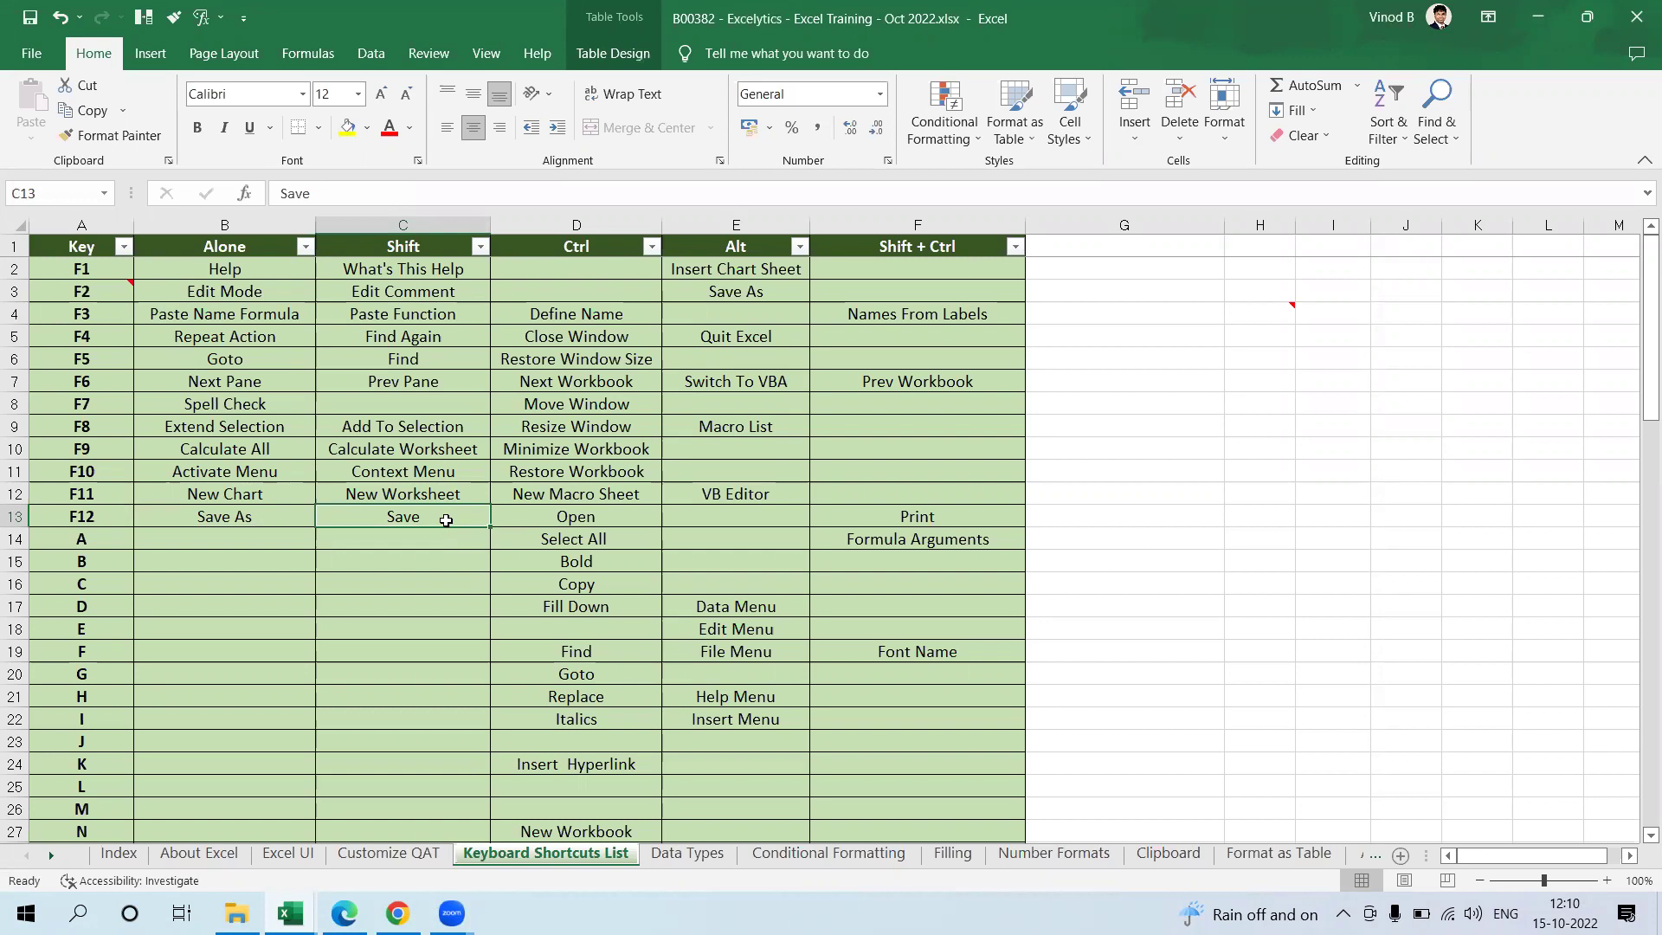
click(604, 520)
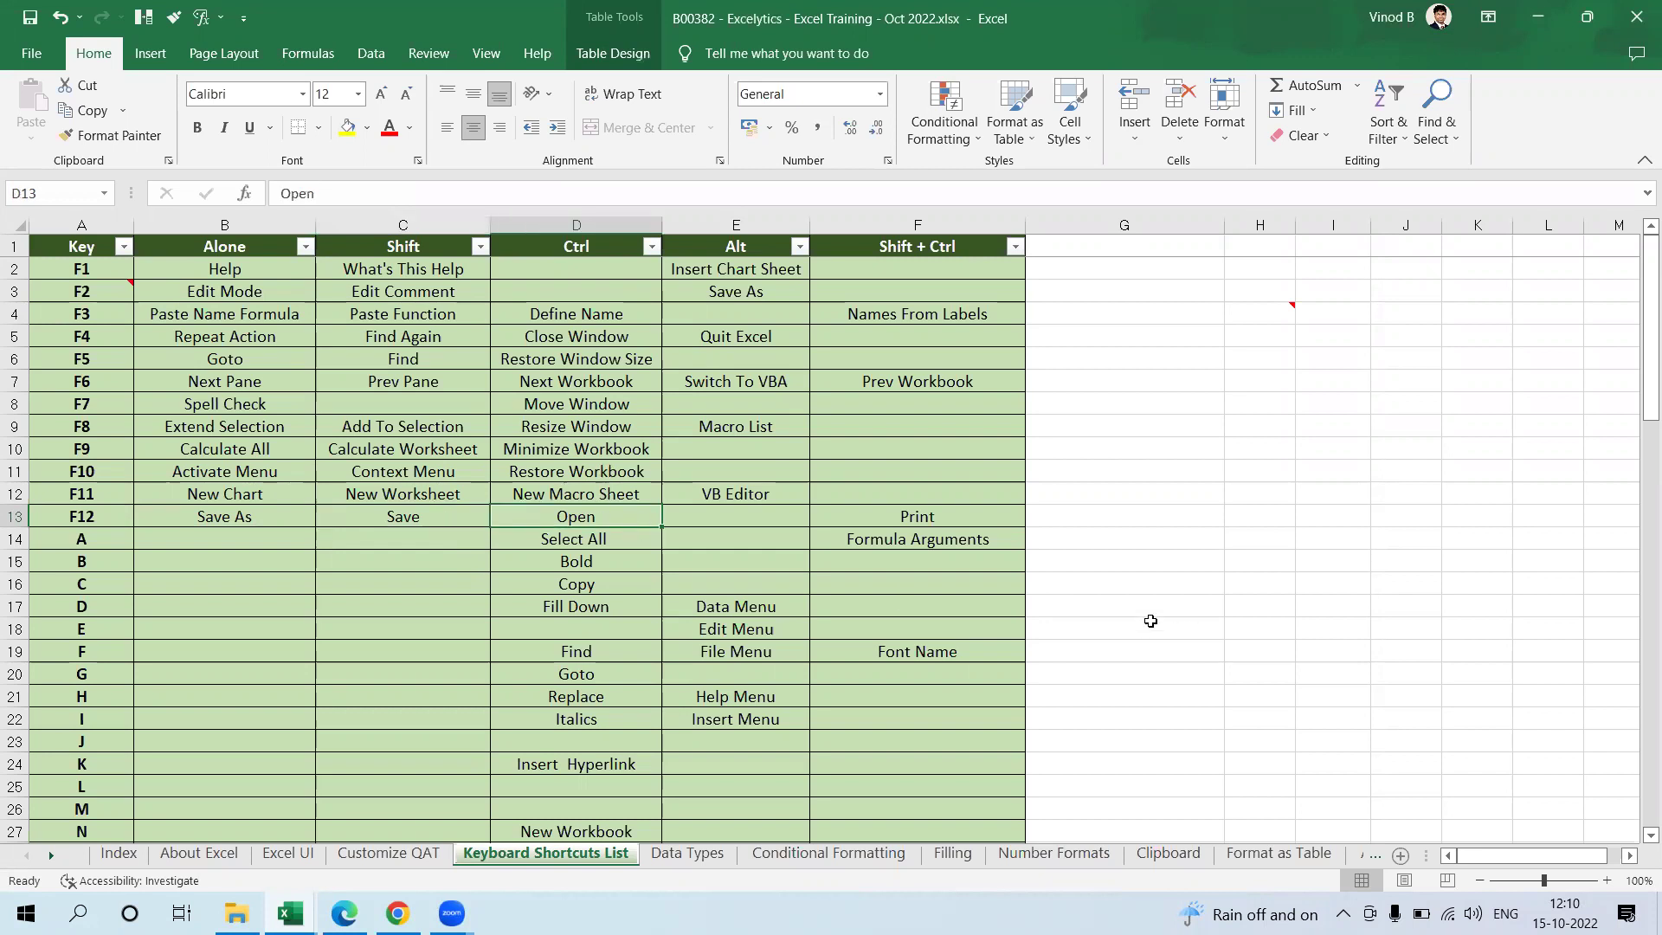
click(927, 606)
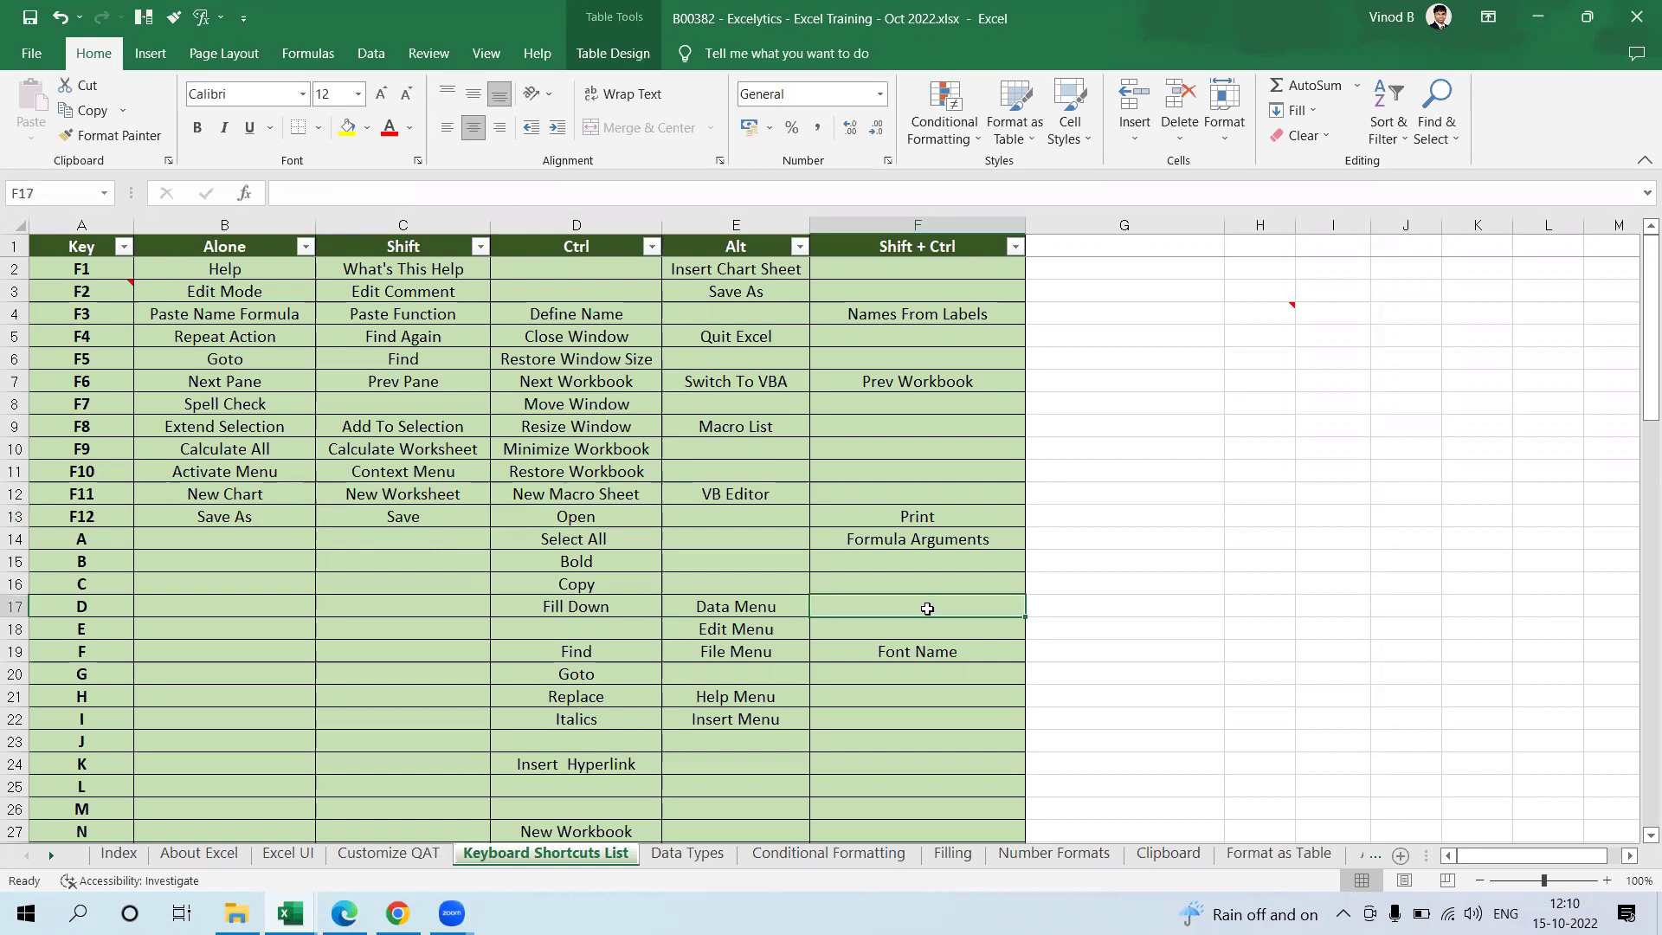
key(ctrl+shift+l)
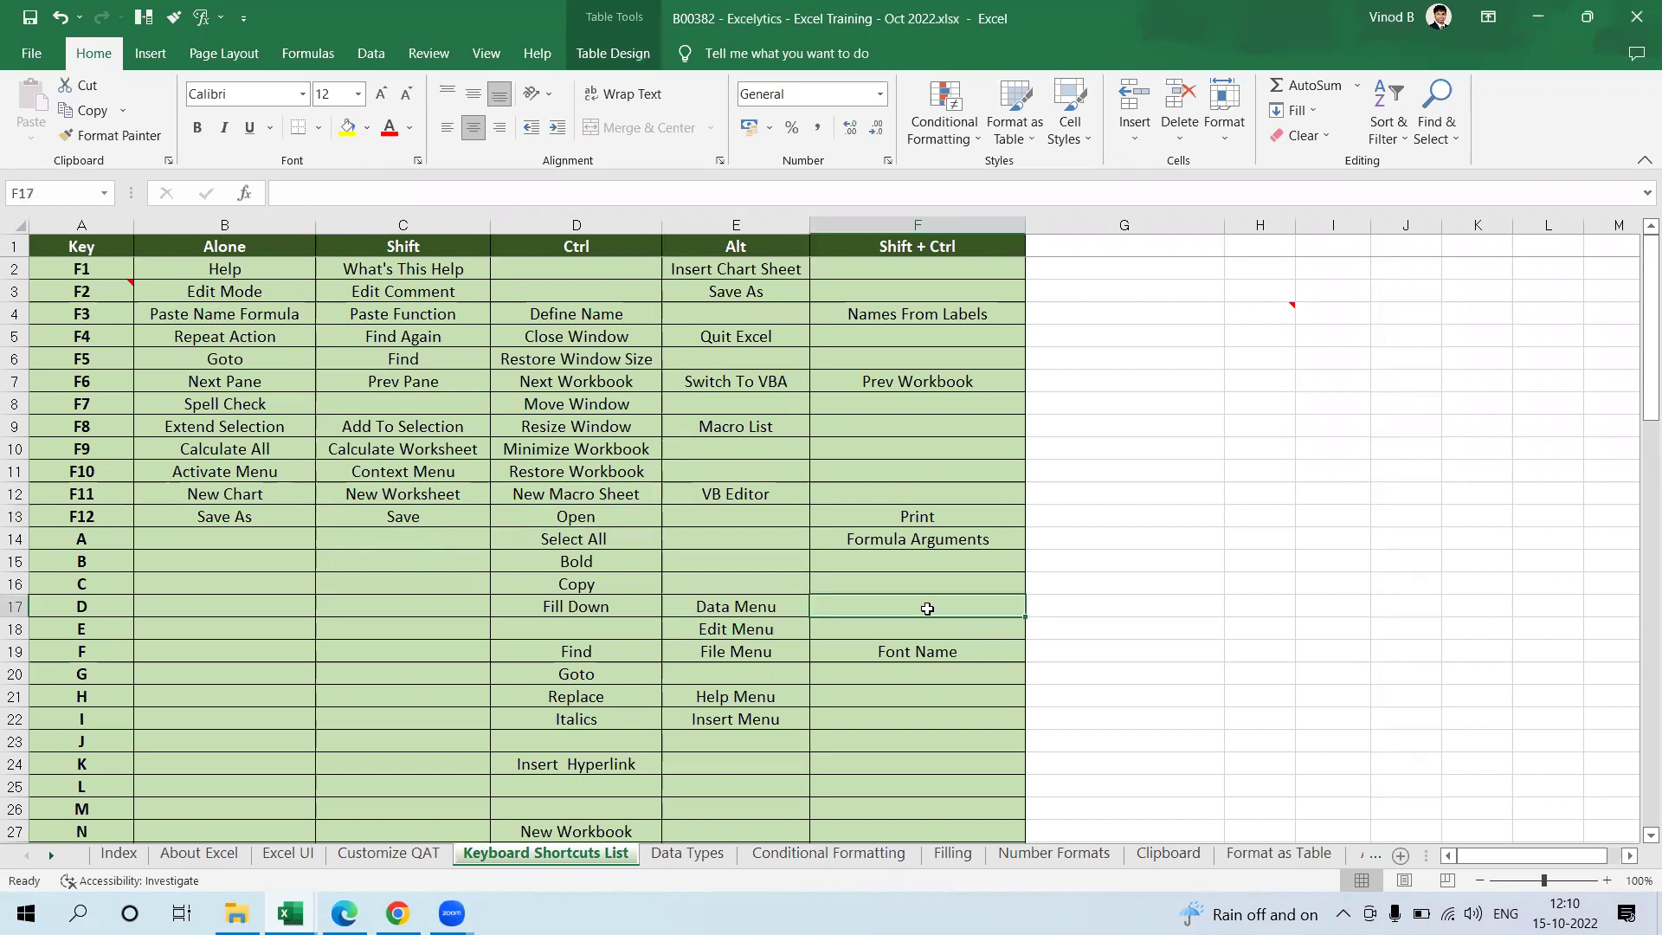
key(ctrl+shift+l)
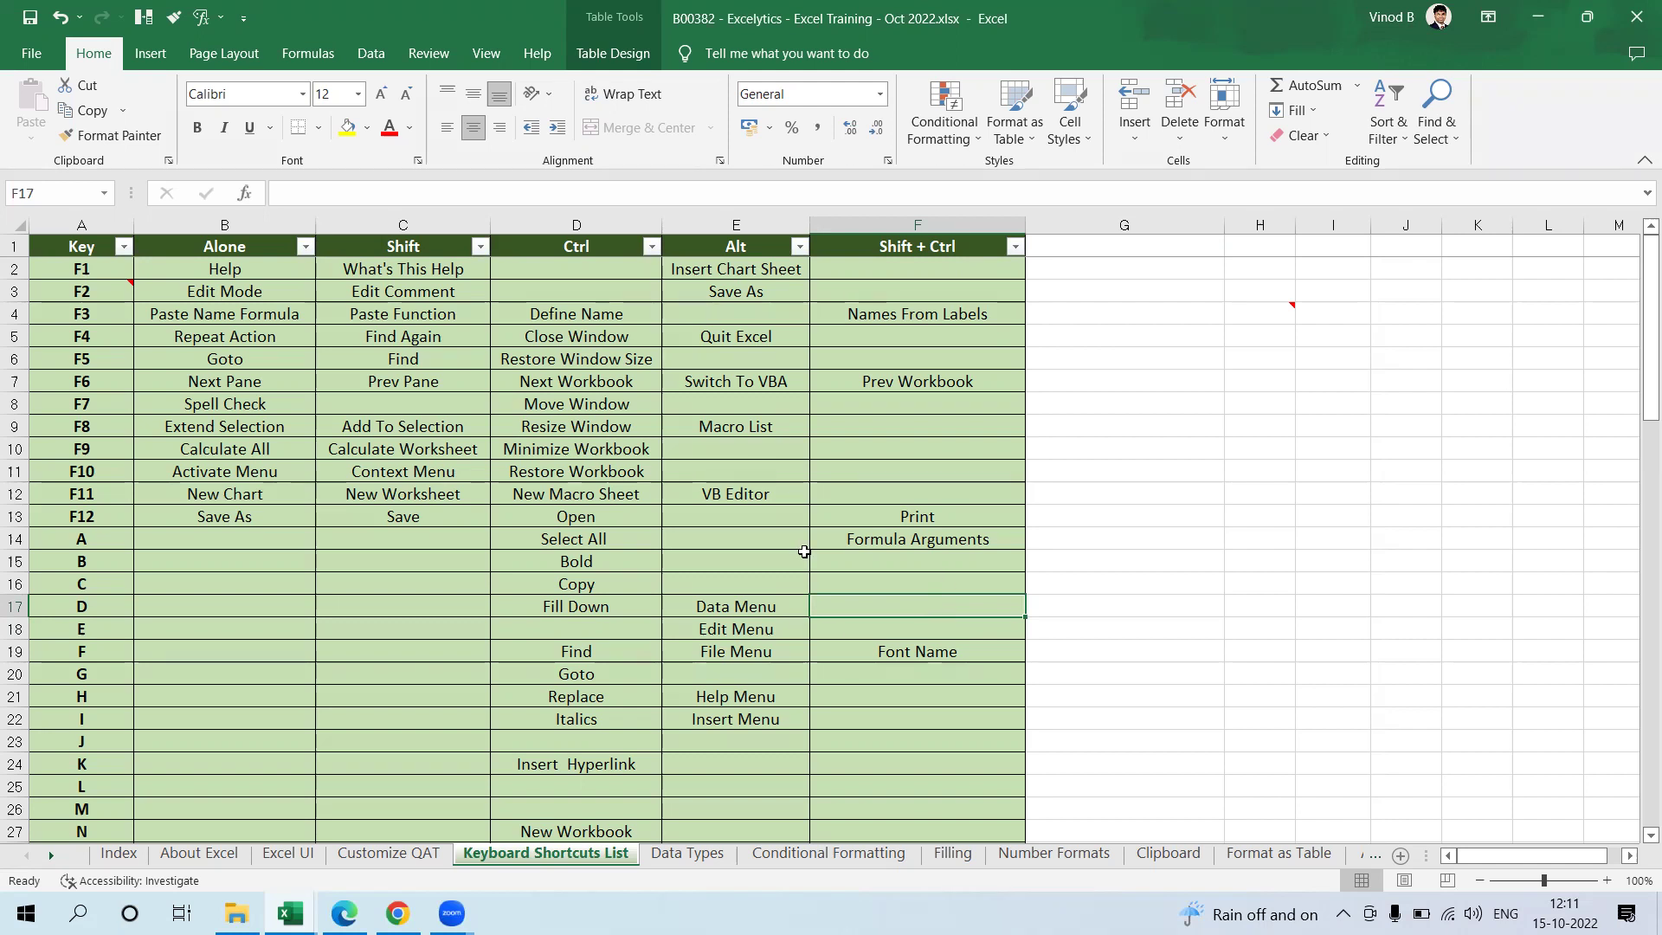
click(802, 555)
scroll(946, 709, down, 4)
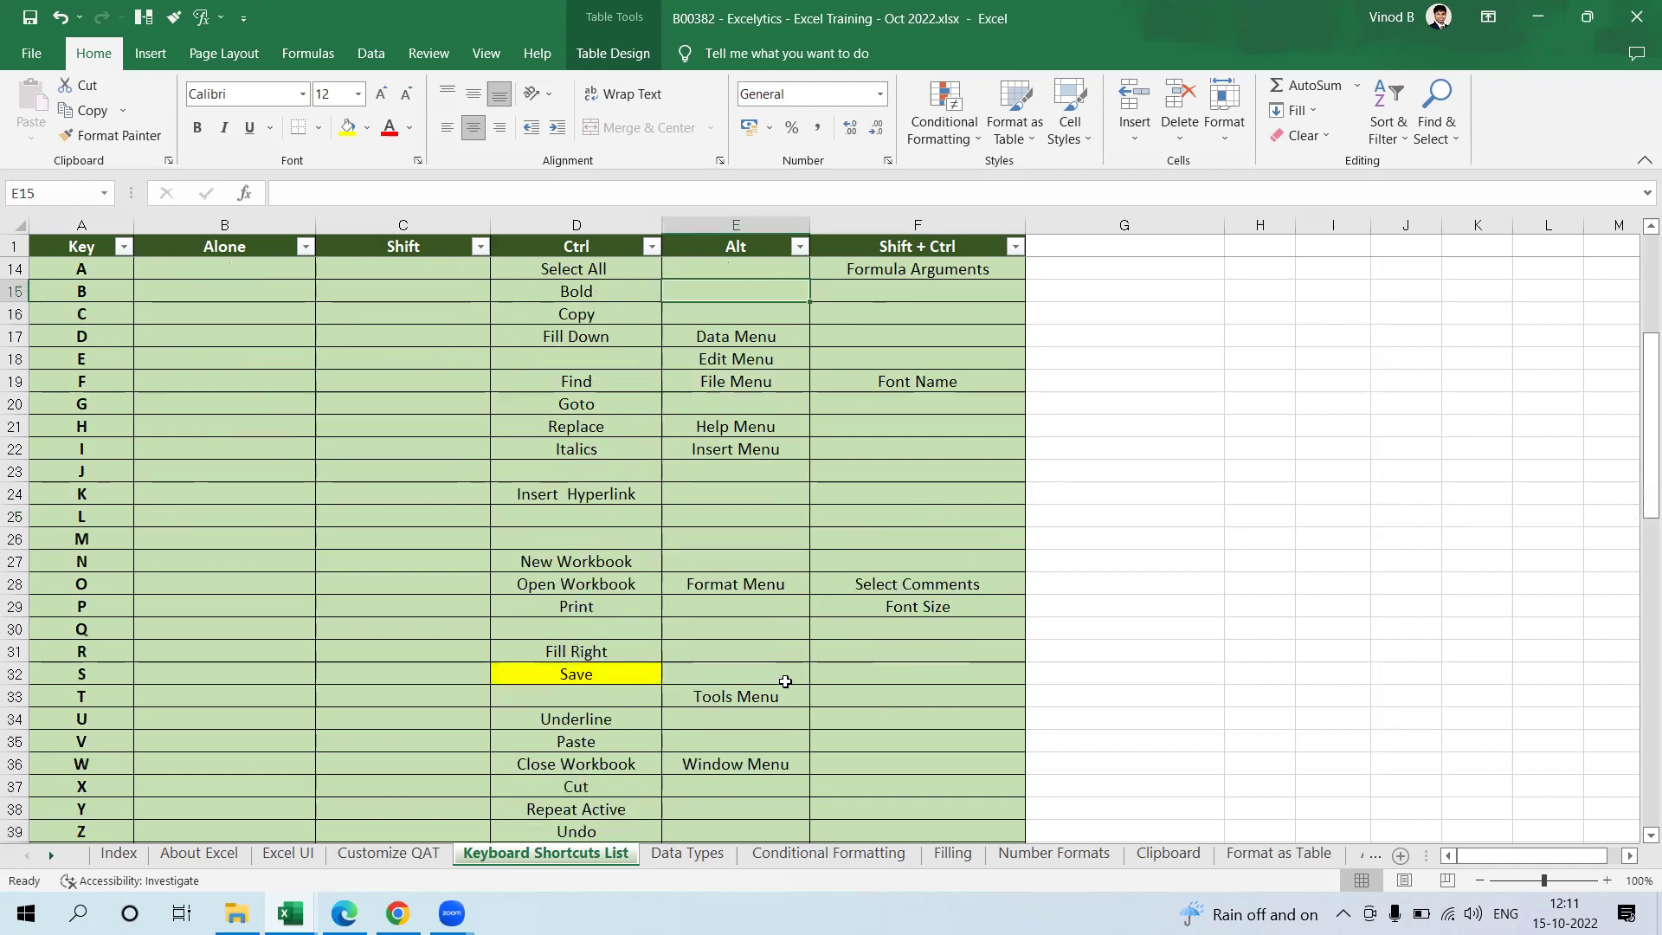
scroll(797, 753, up, 4)
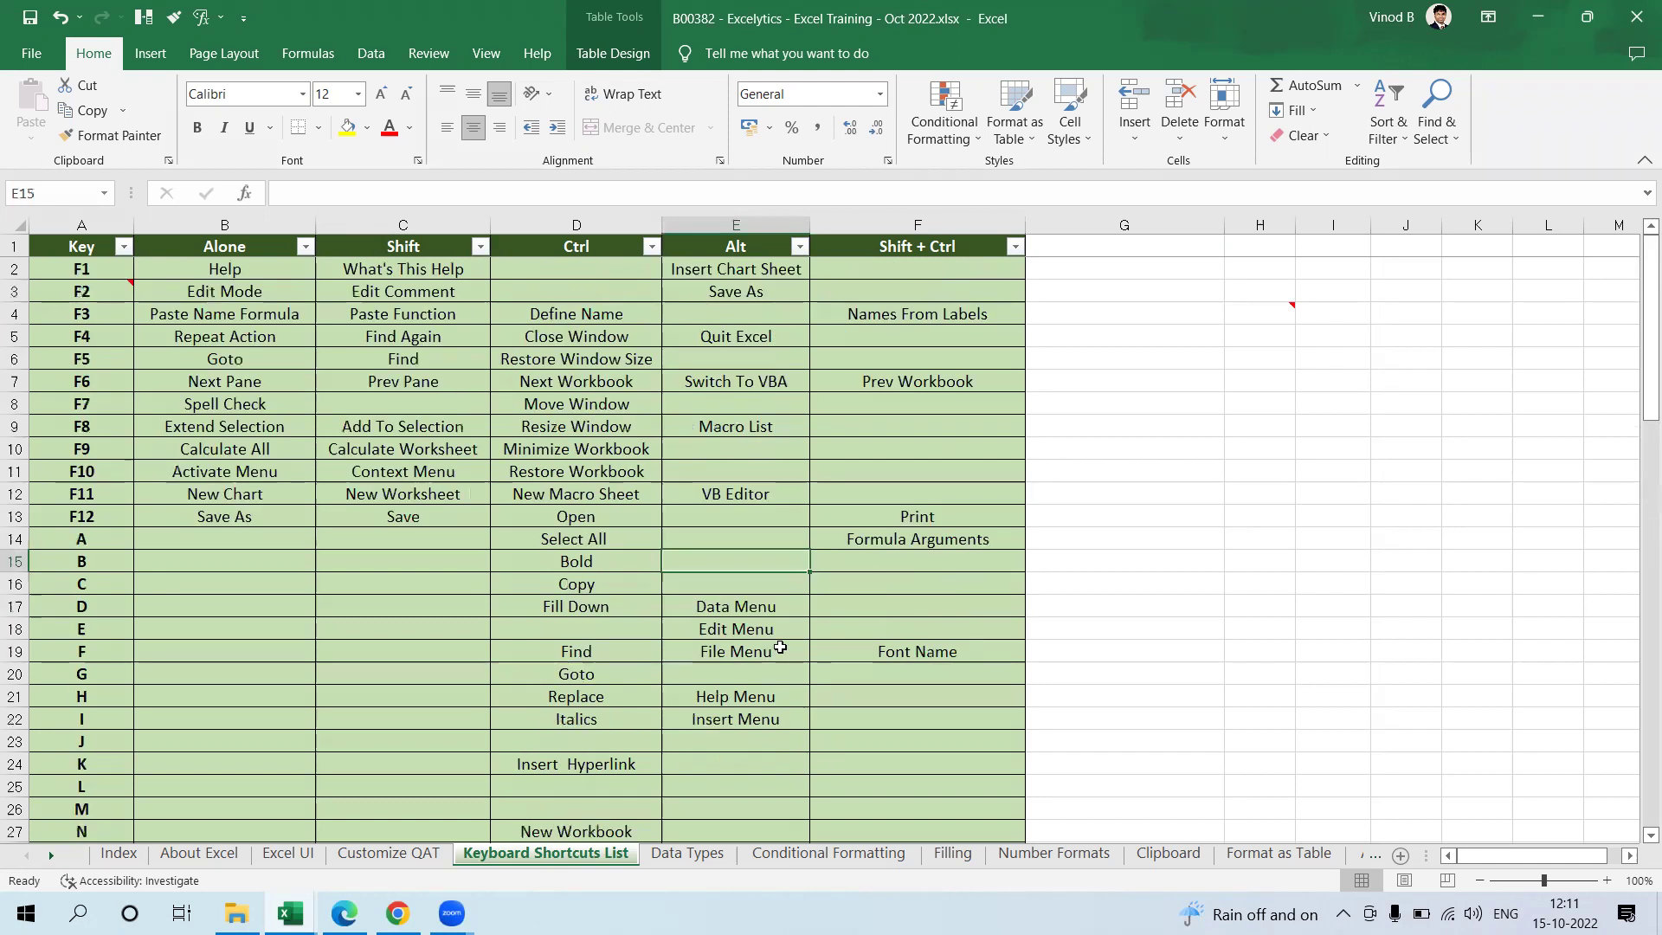
click(506, 624)
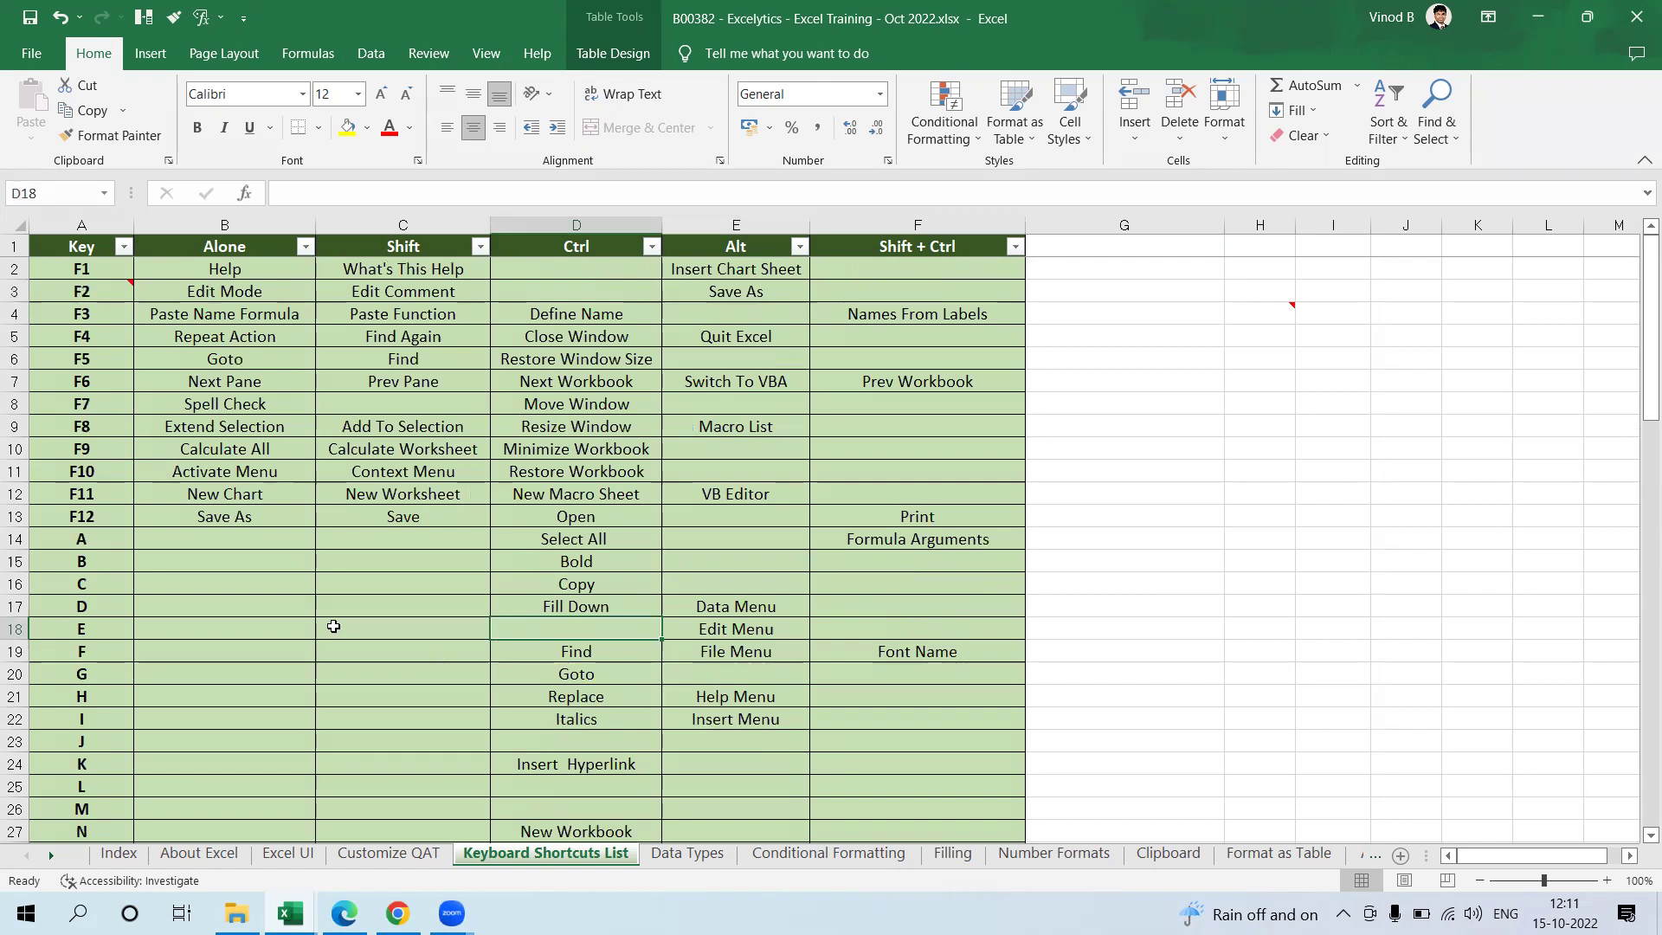
click(290, 647)
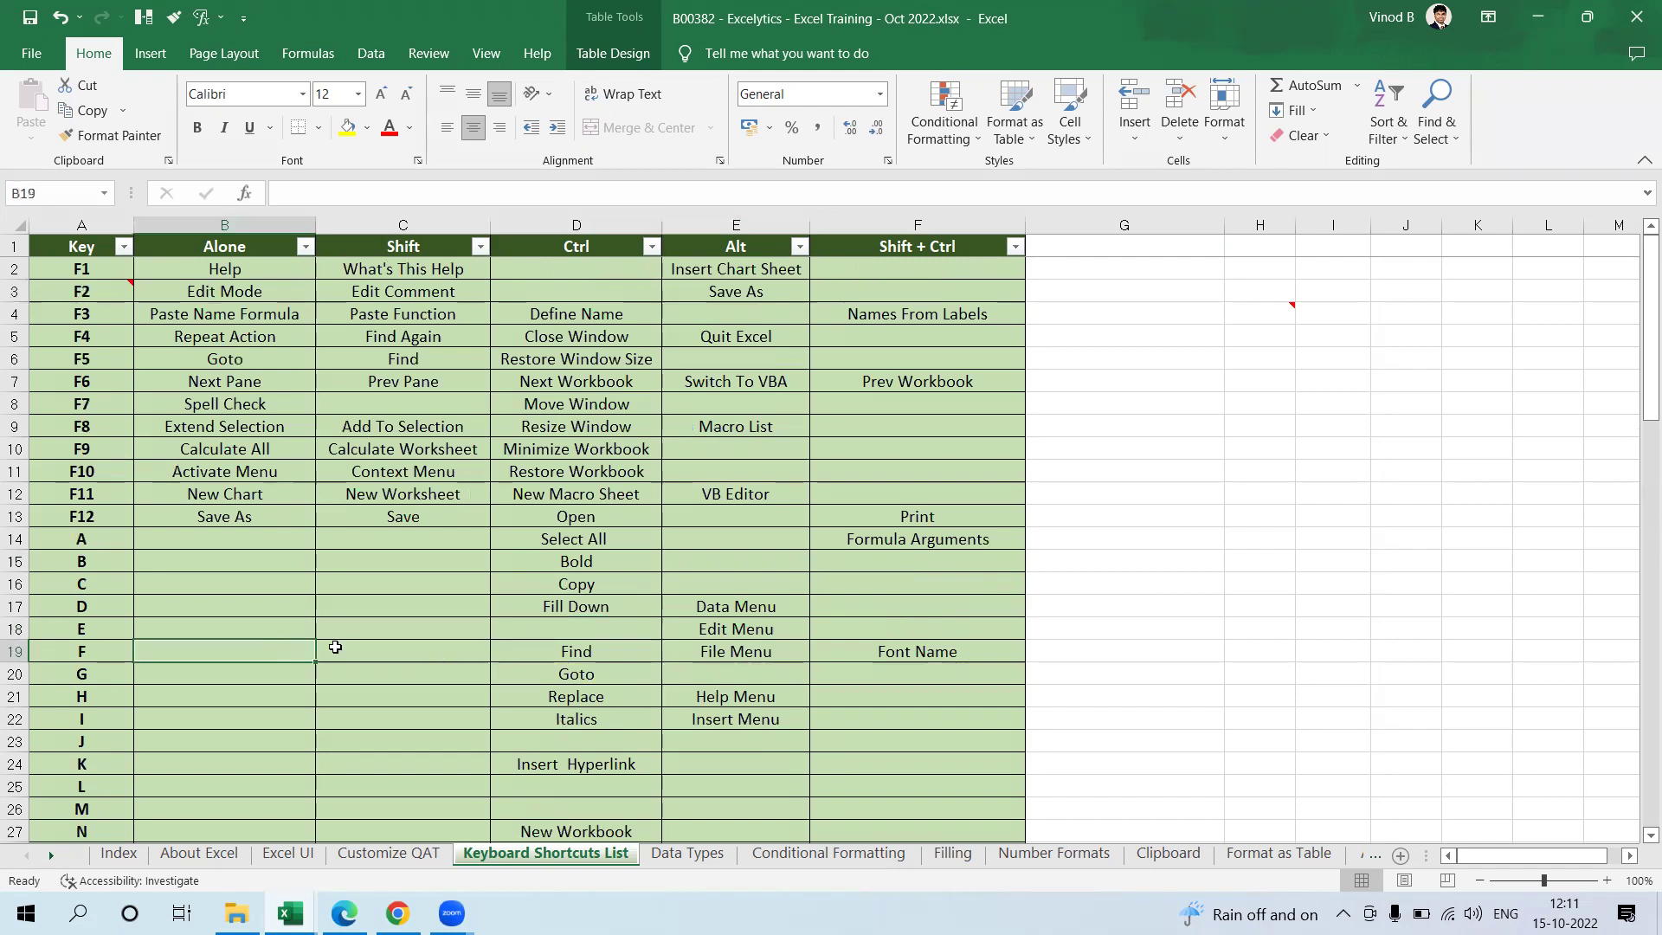
Step: Switch to the Data Types sheet and scroll through its account-number samples
click(689, 855)
scroll(697, 693, down, 7)
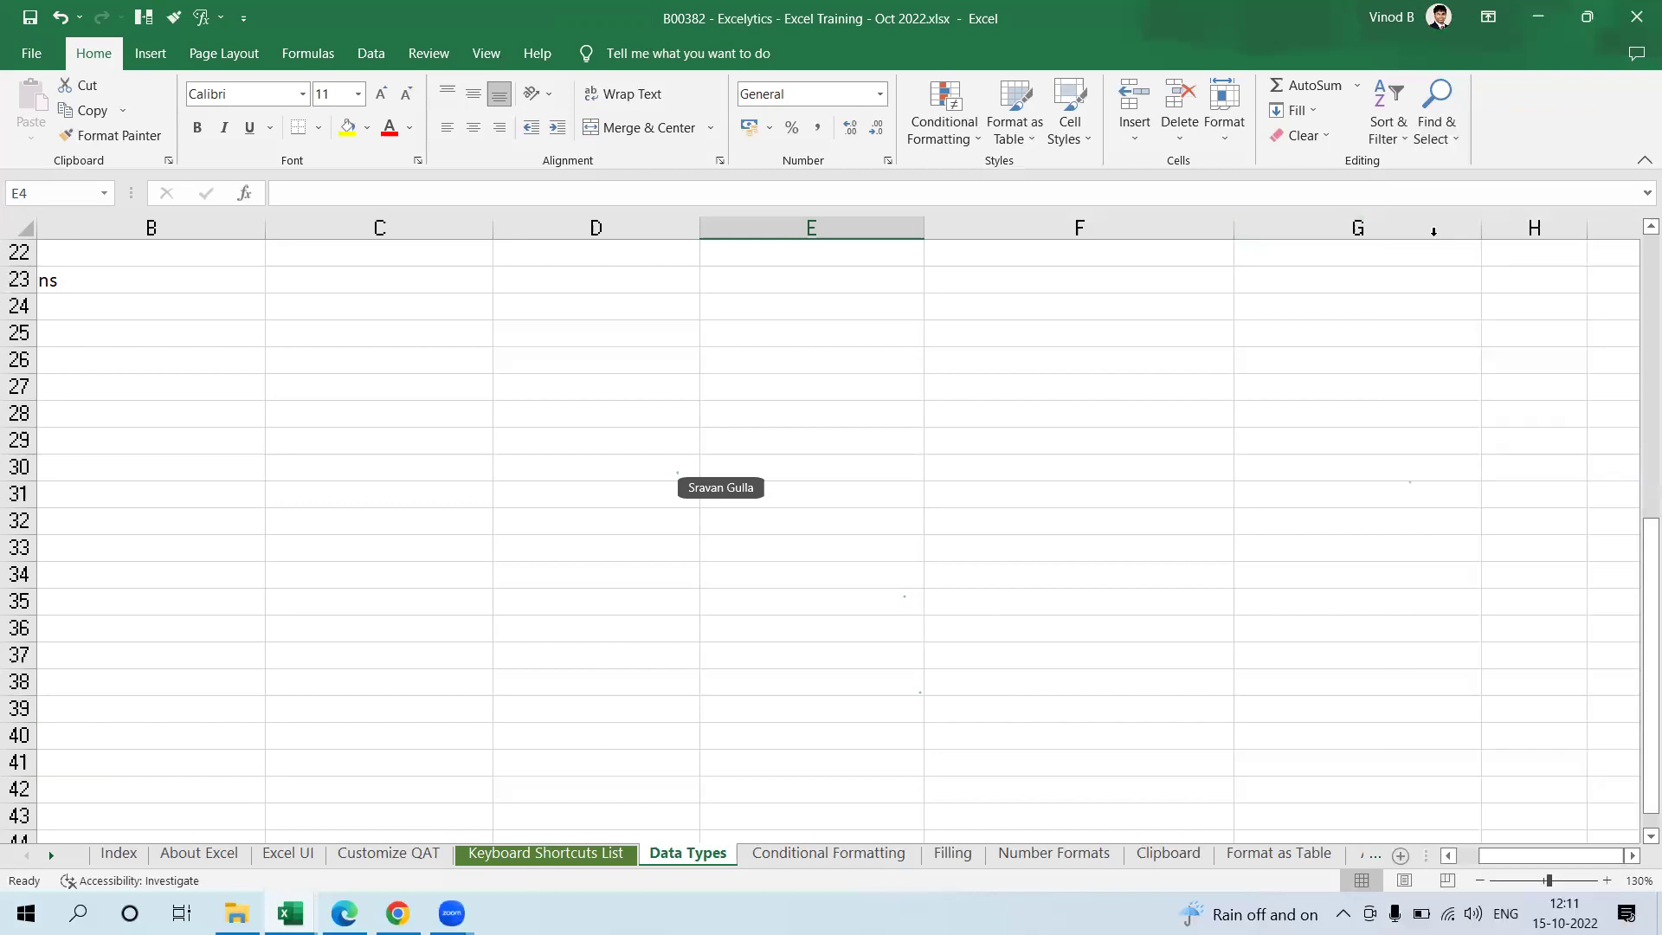
click(708, 545)
scroll(784, 626, up, 7)
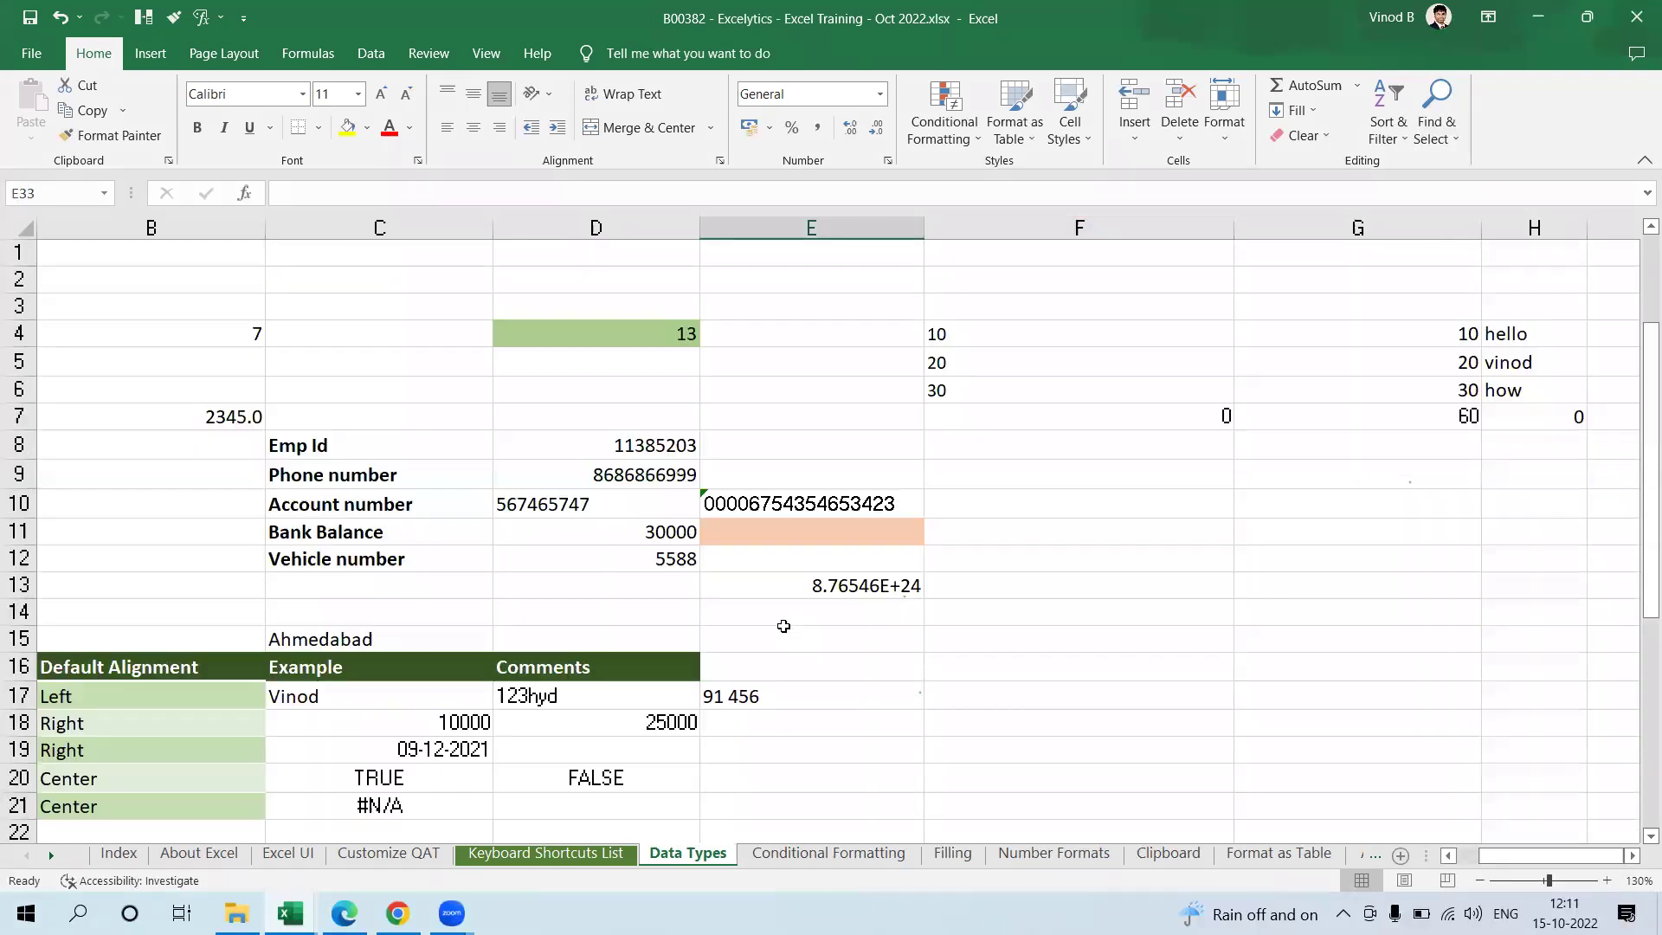
scroll(784, 625, down, 1)
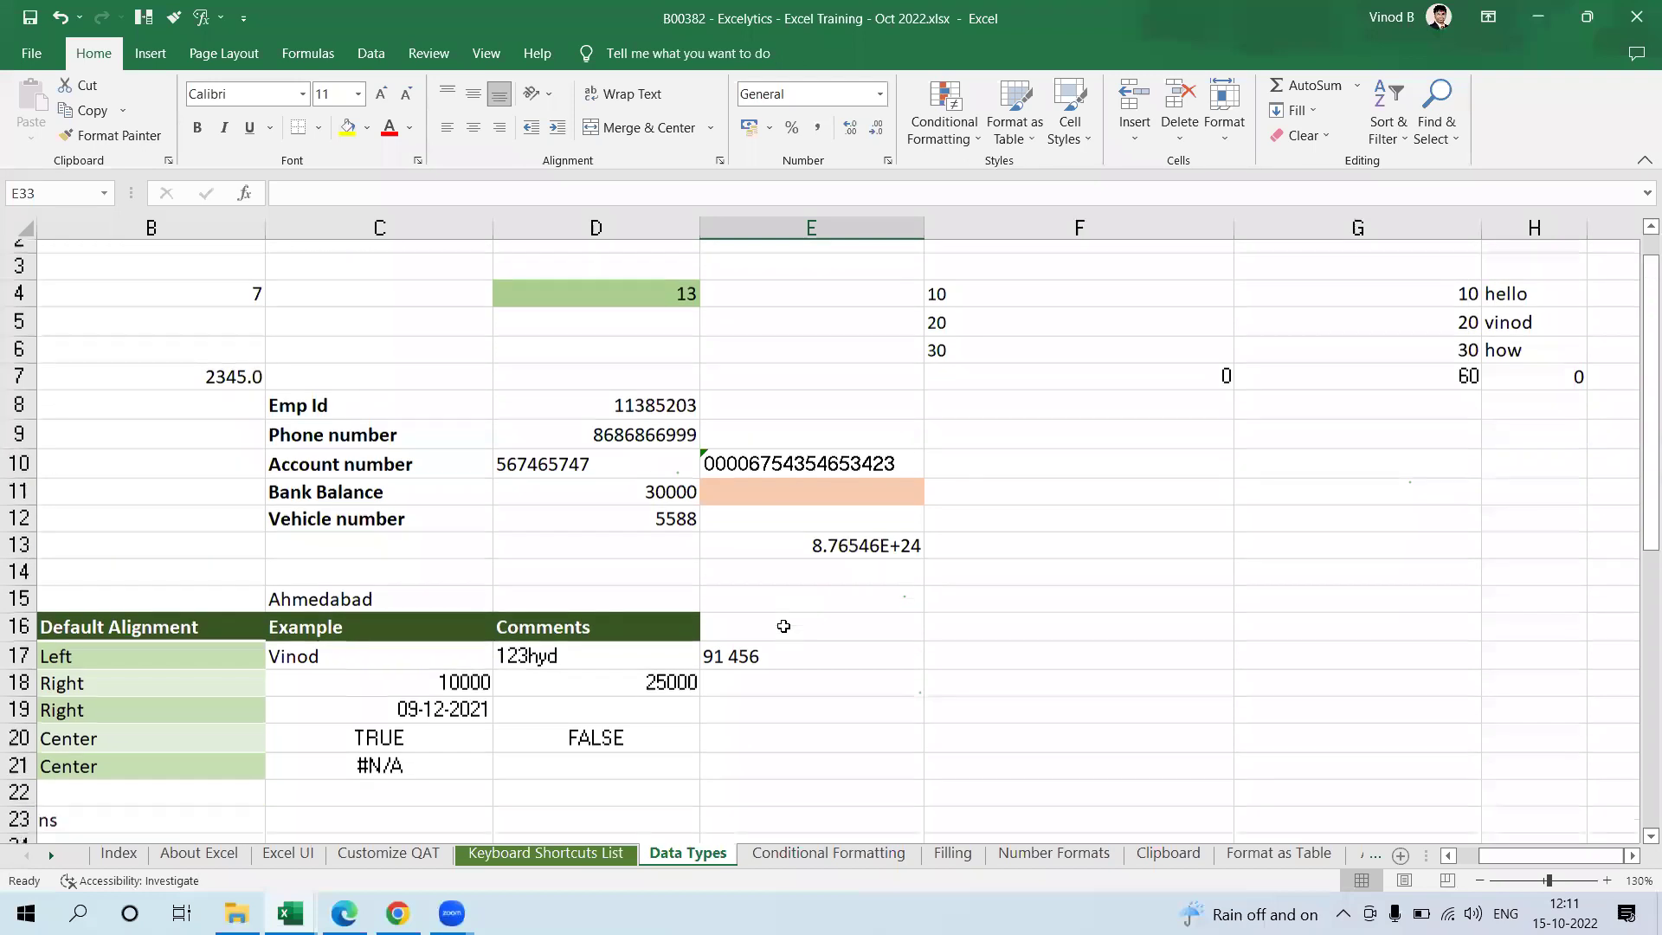
scroll(784, 626, down, 5)
scroll(783, 625, up, 6)
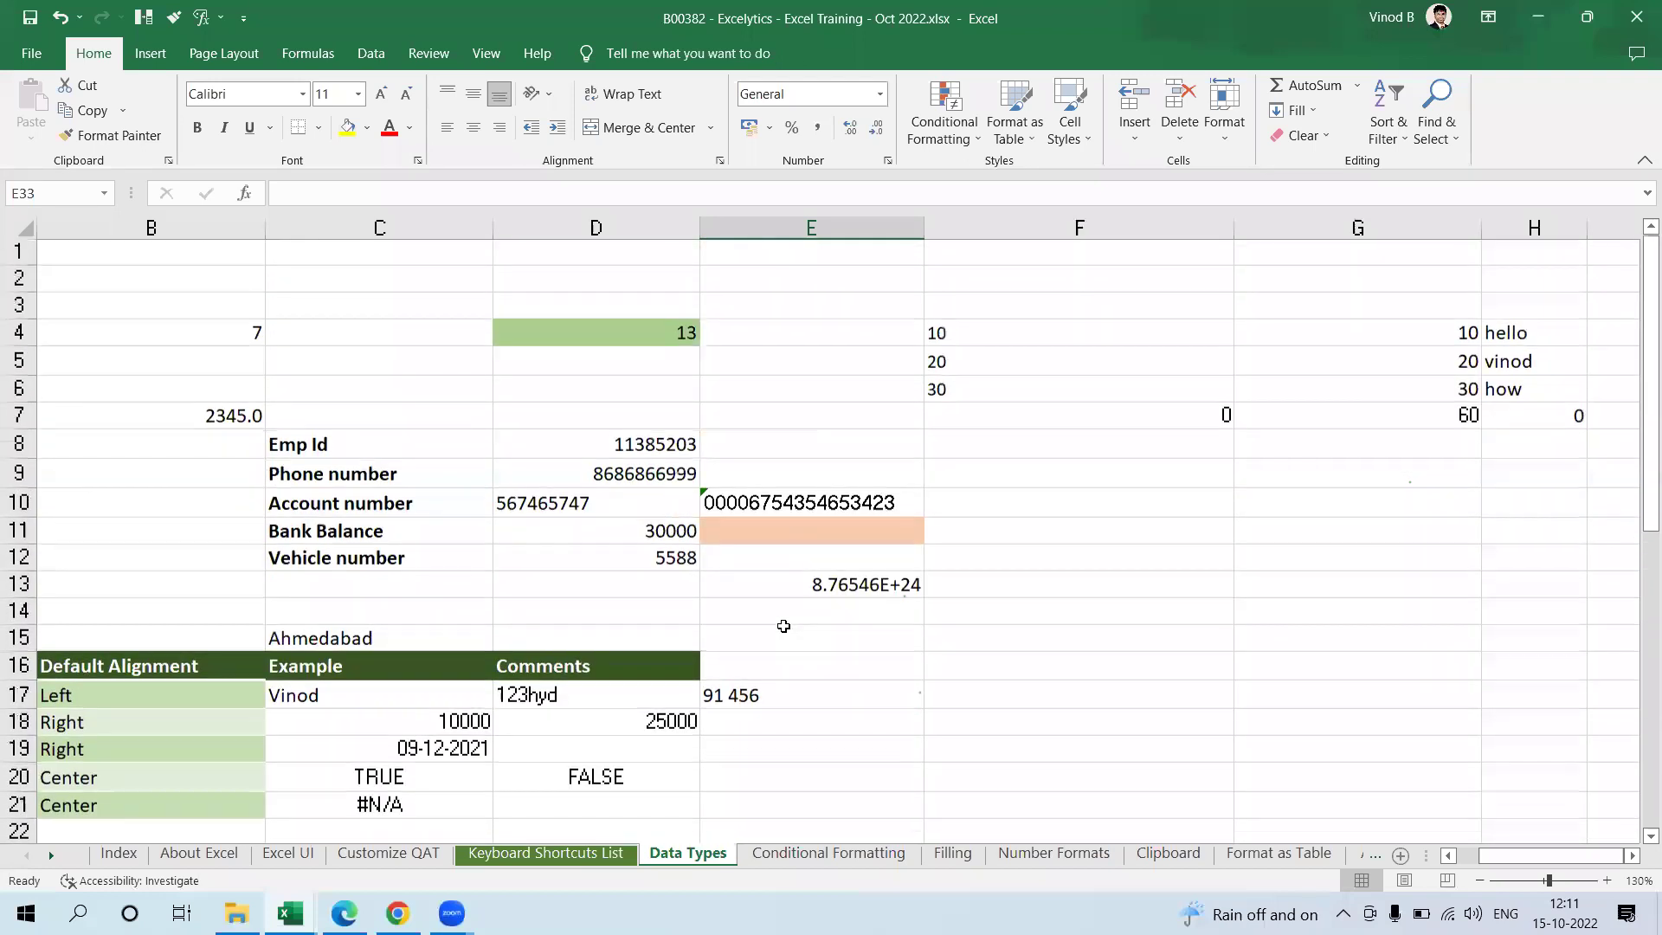
scroll(783, 626, down, 4)
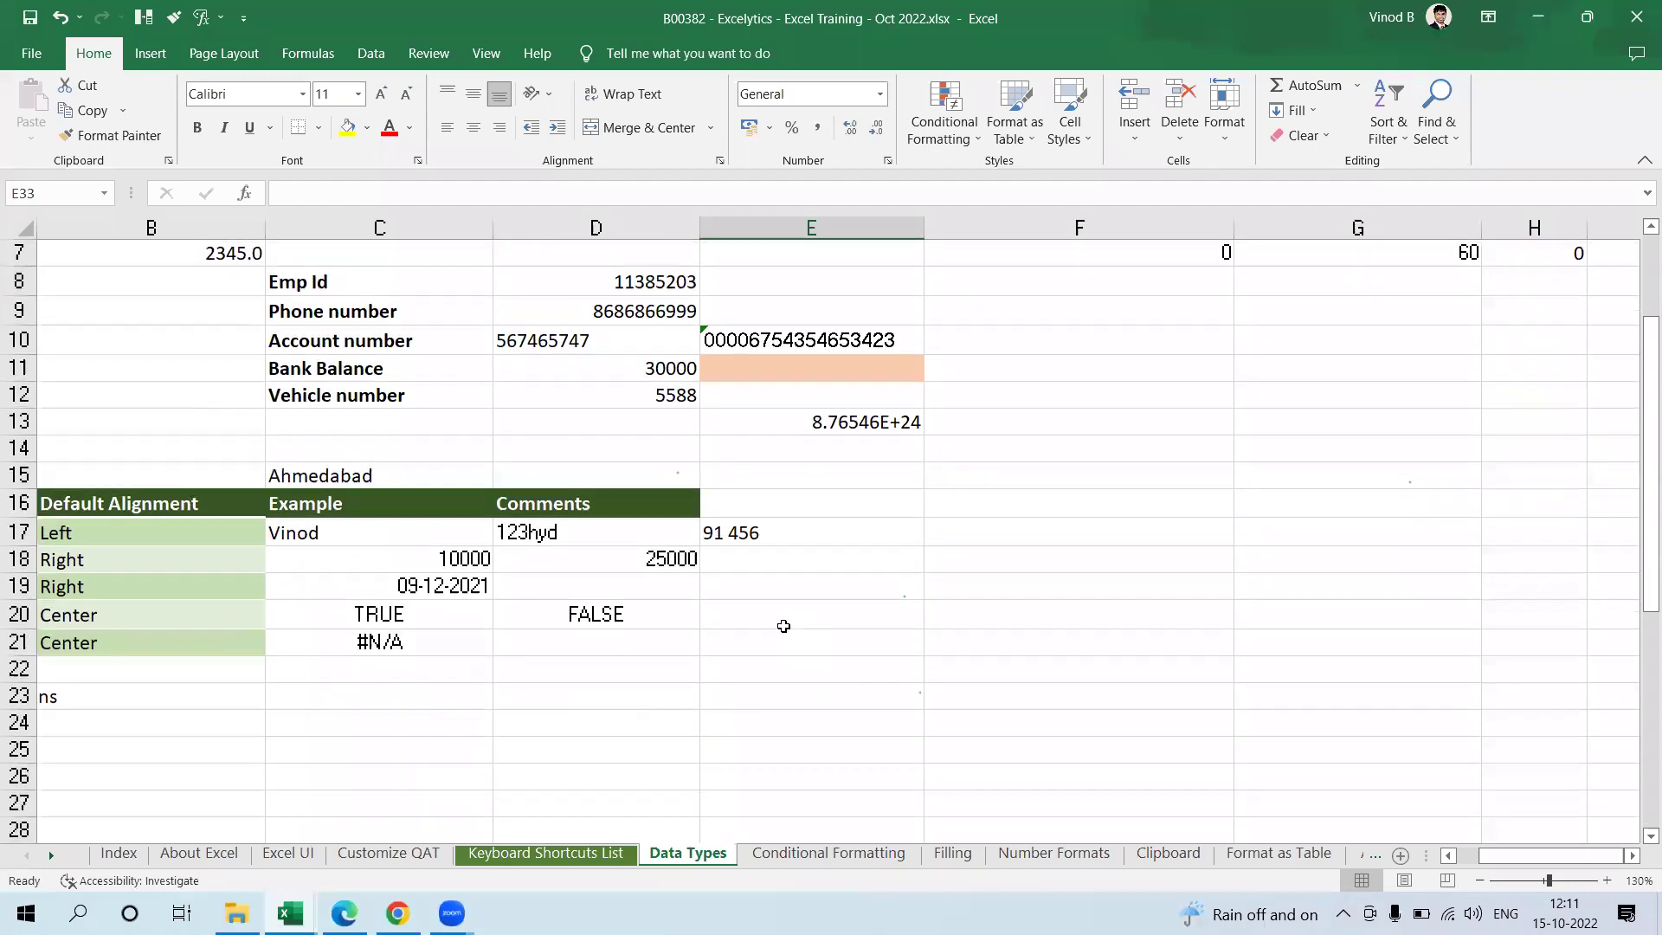
scroll(783, 626, down, 1)
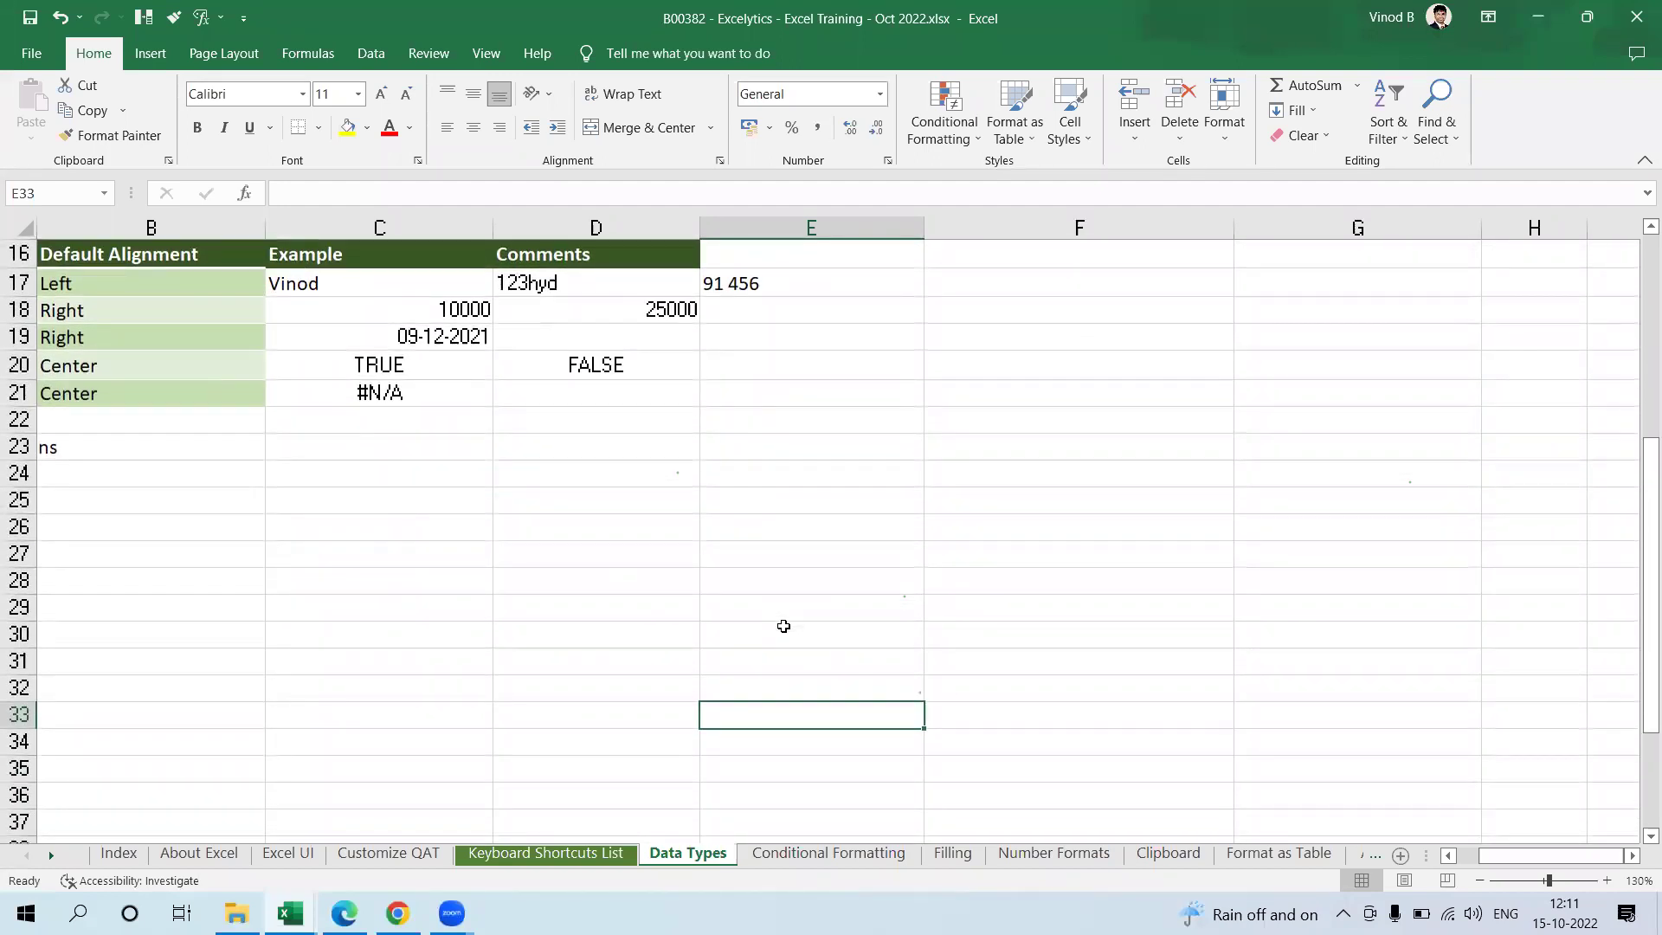
scroll(783, 625, up, 5)
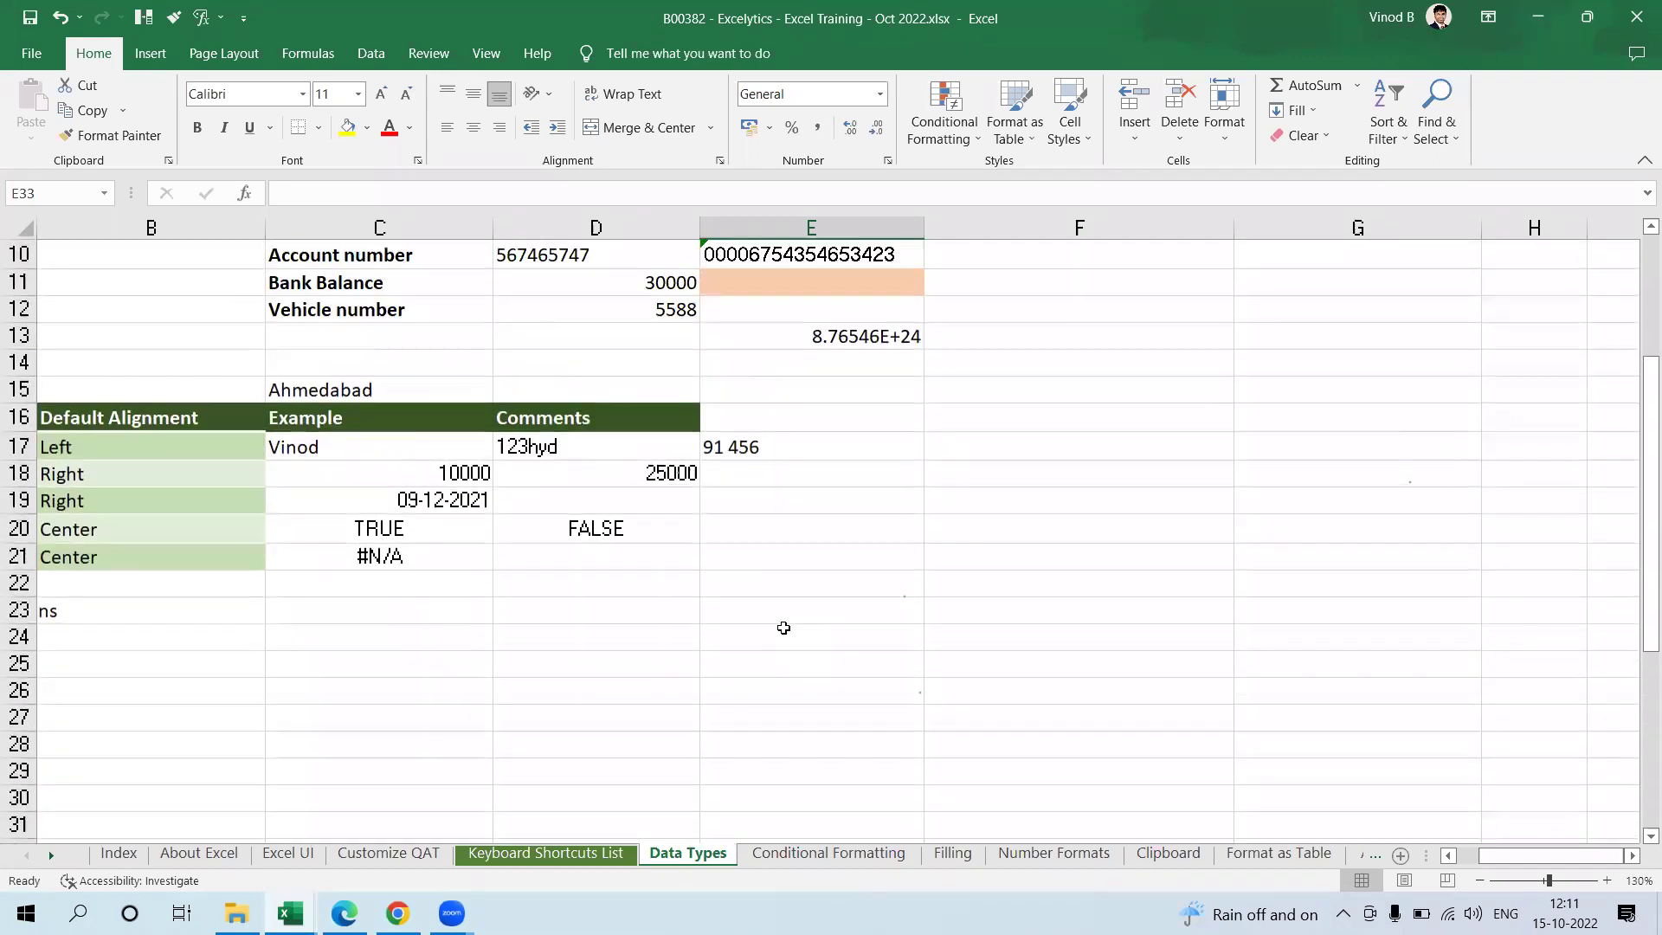
Step: Review cells D1:D6 and the Default Alignment examples table
drag(689, 260, 660, 378)
click(808, 351)
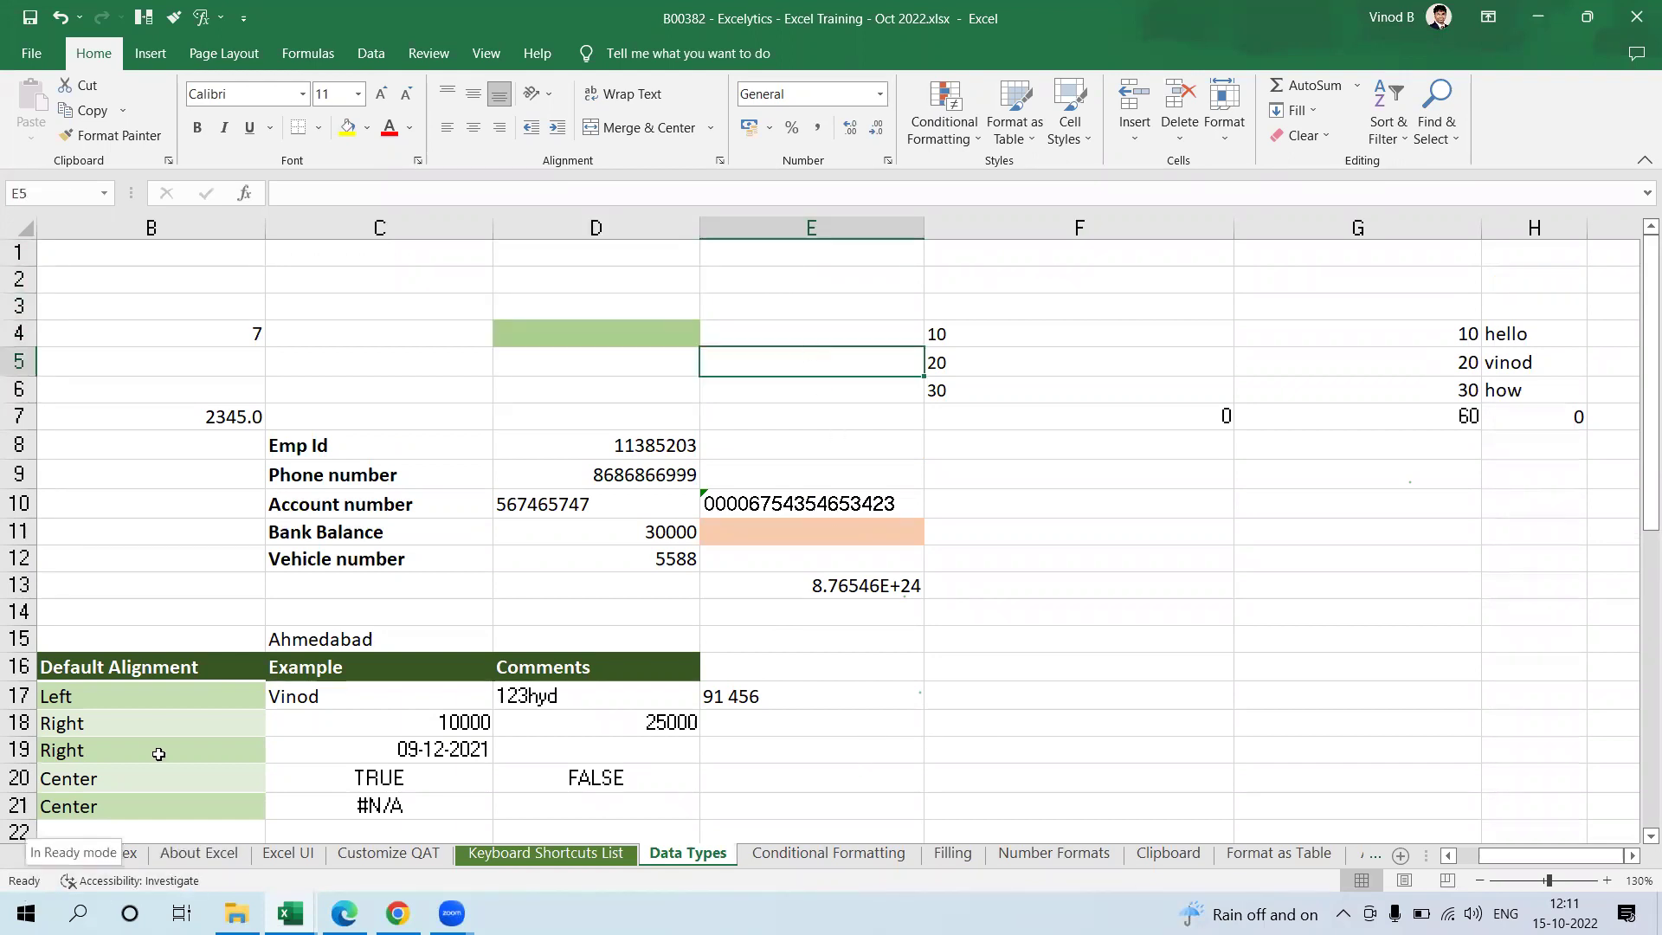
click(903, 596)
click(965, 658)
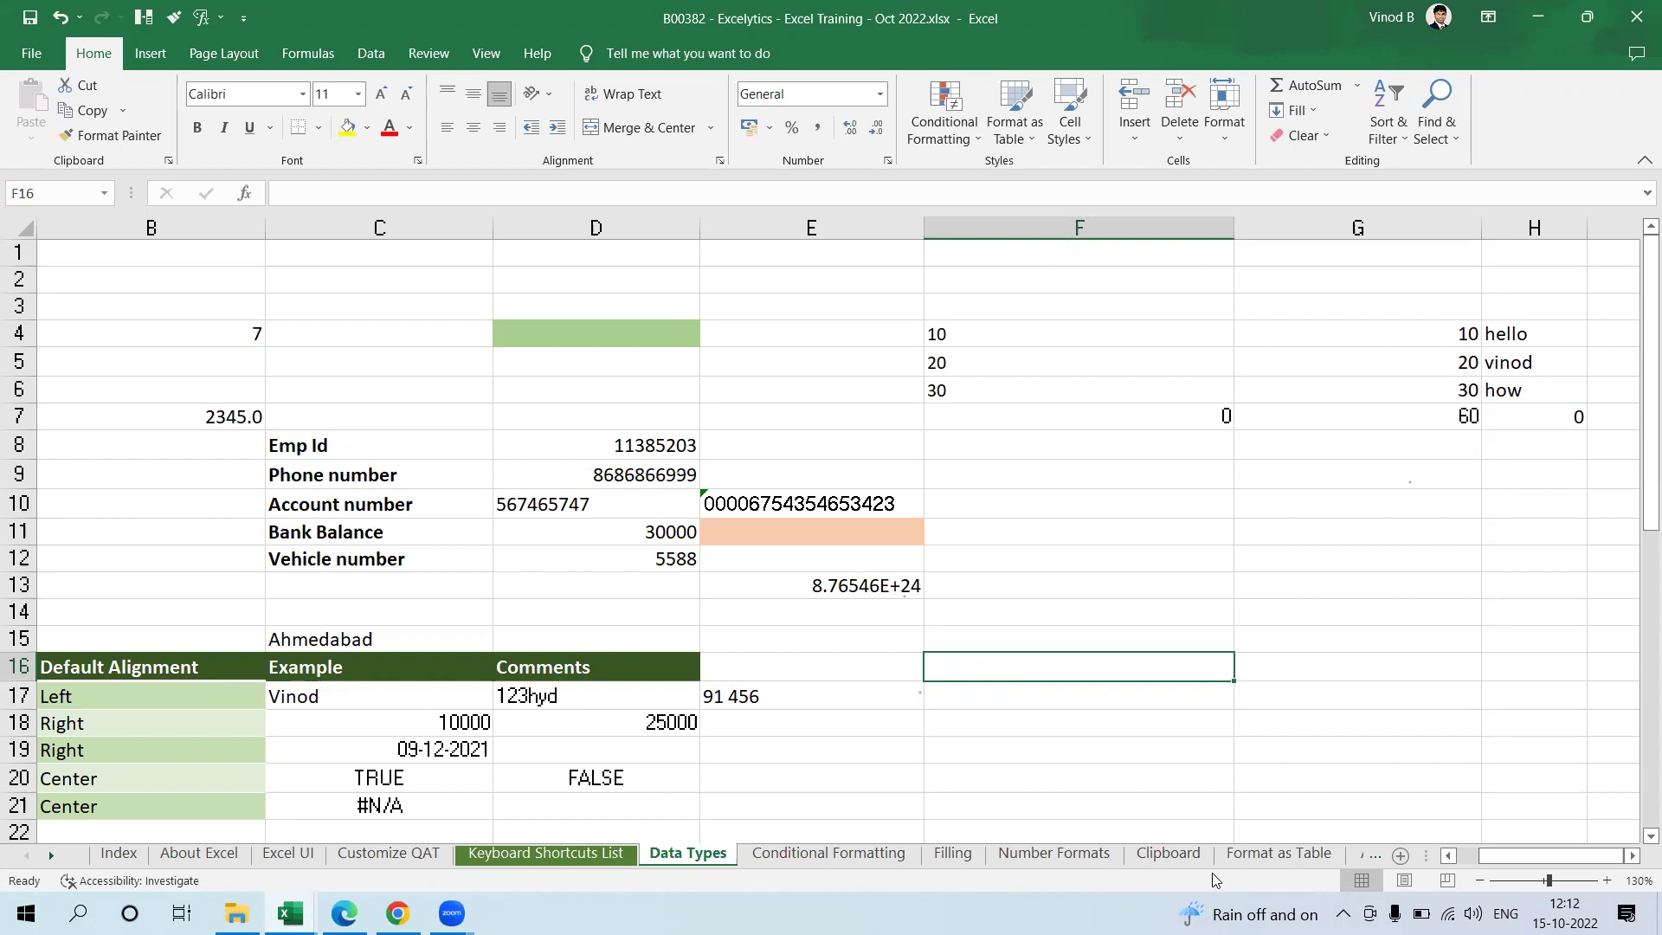
click(1158, 607)
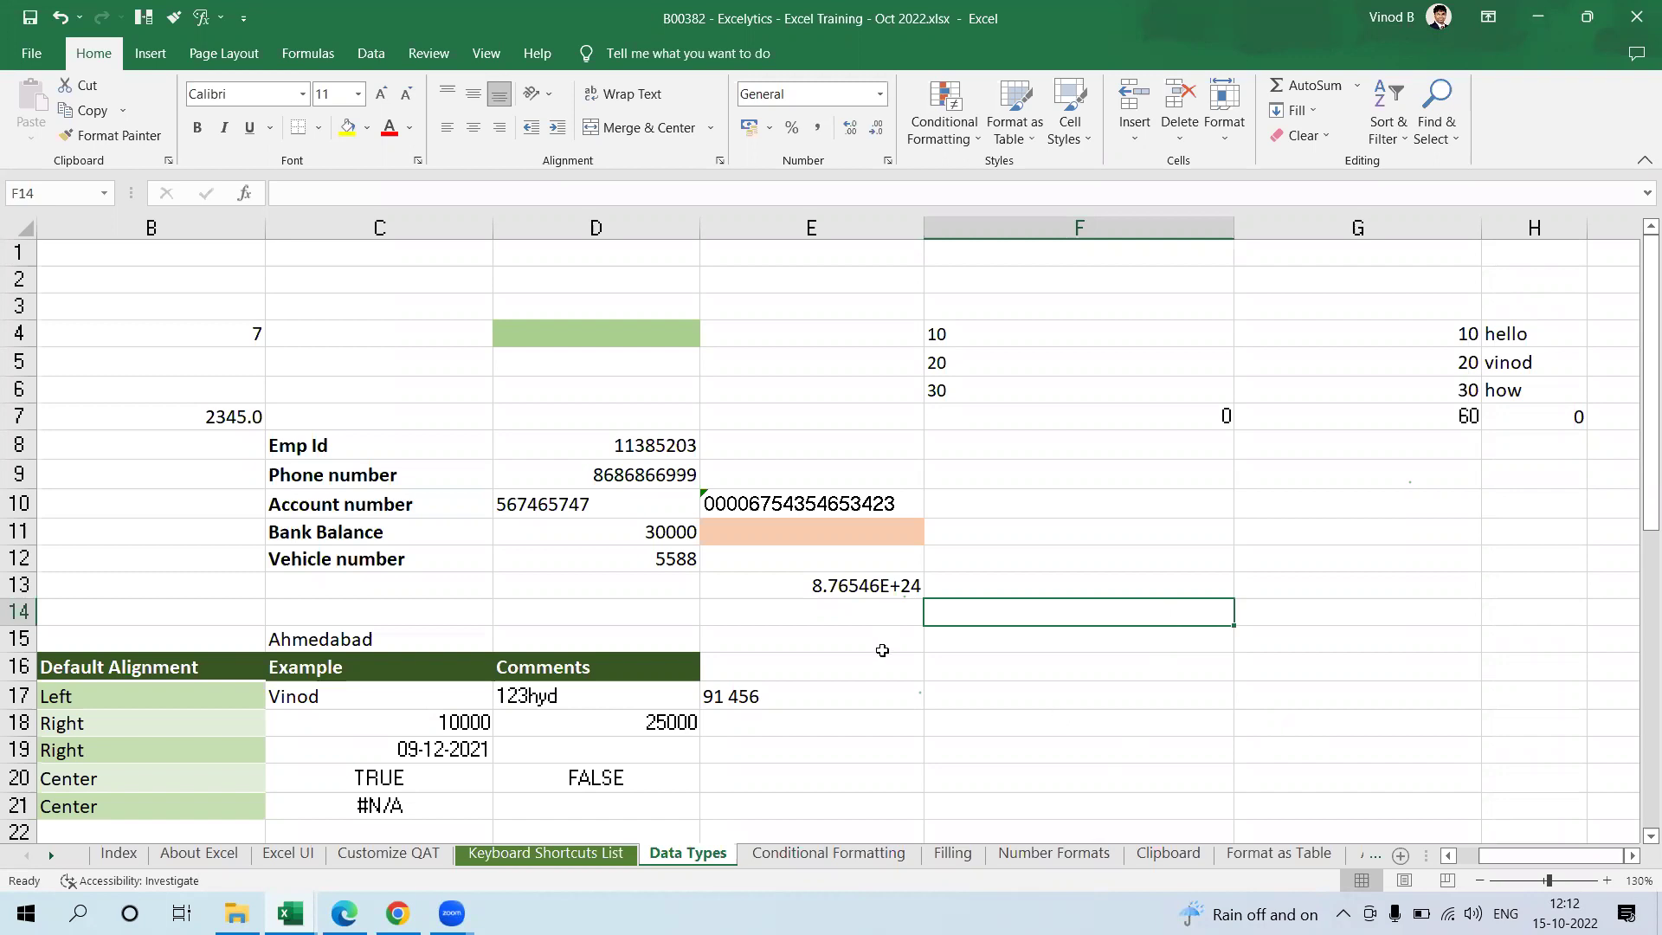
Step: Enter the formula =B4*2 in green cell D4
click(667, 279)
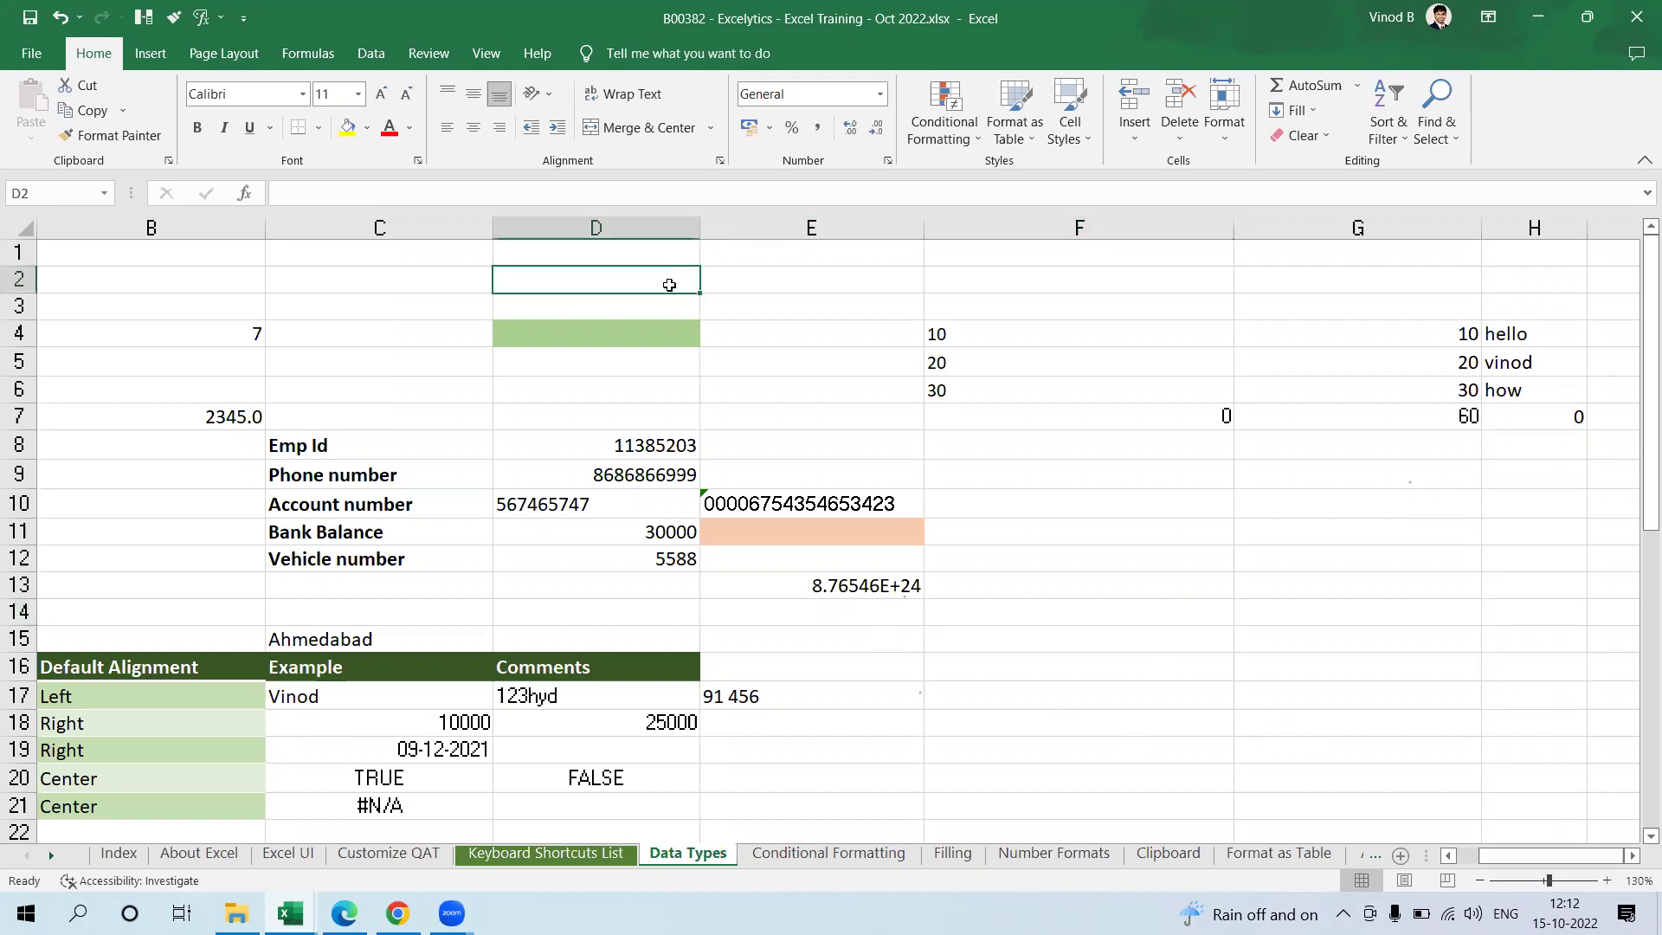
click(644, 336)
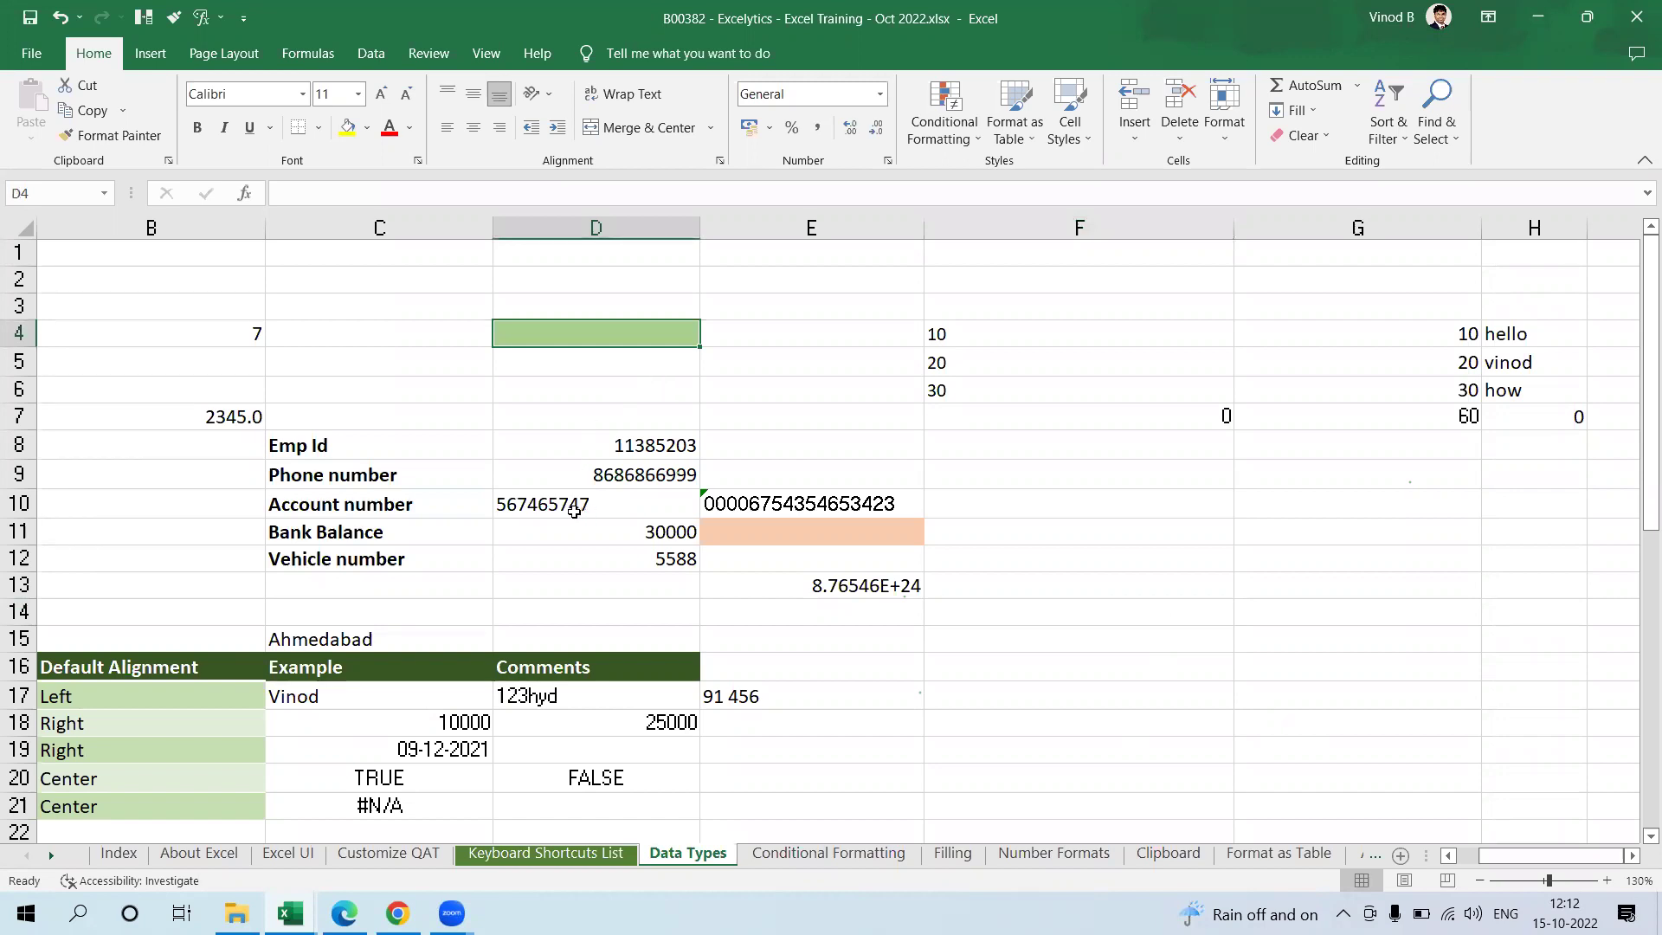
text(=)
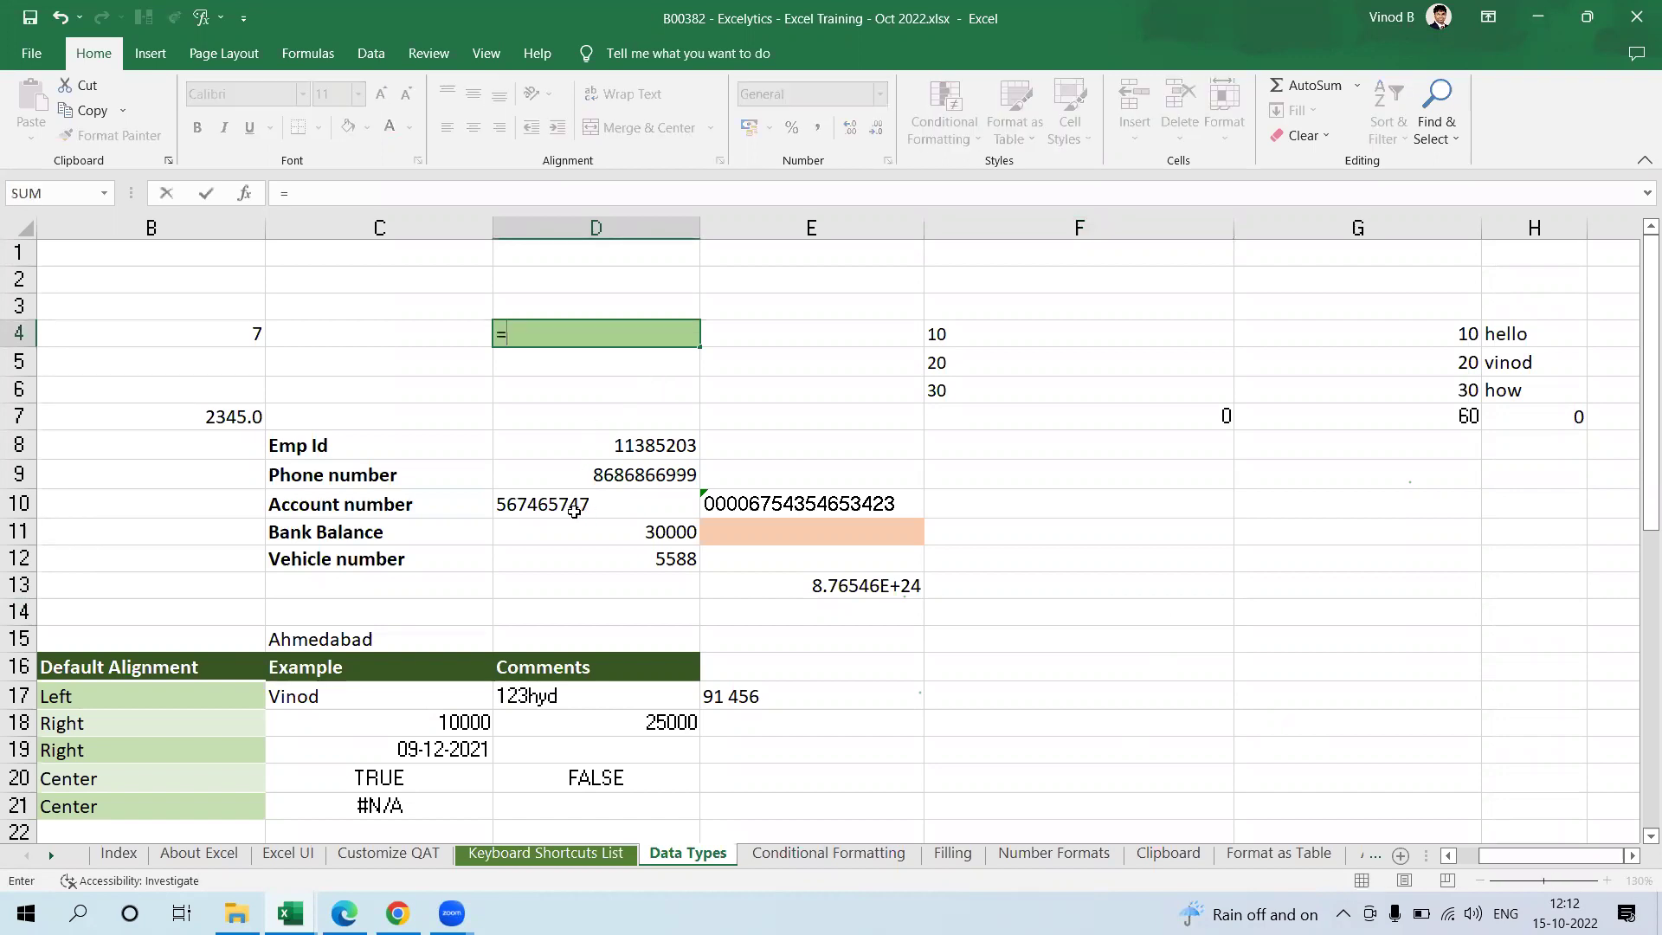
click(228, 333)
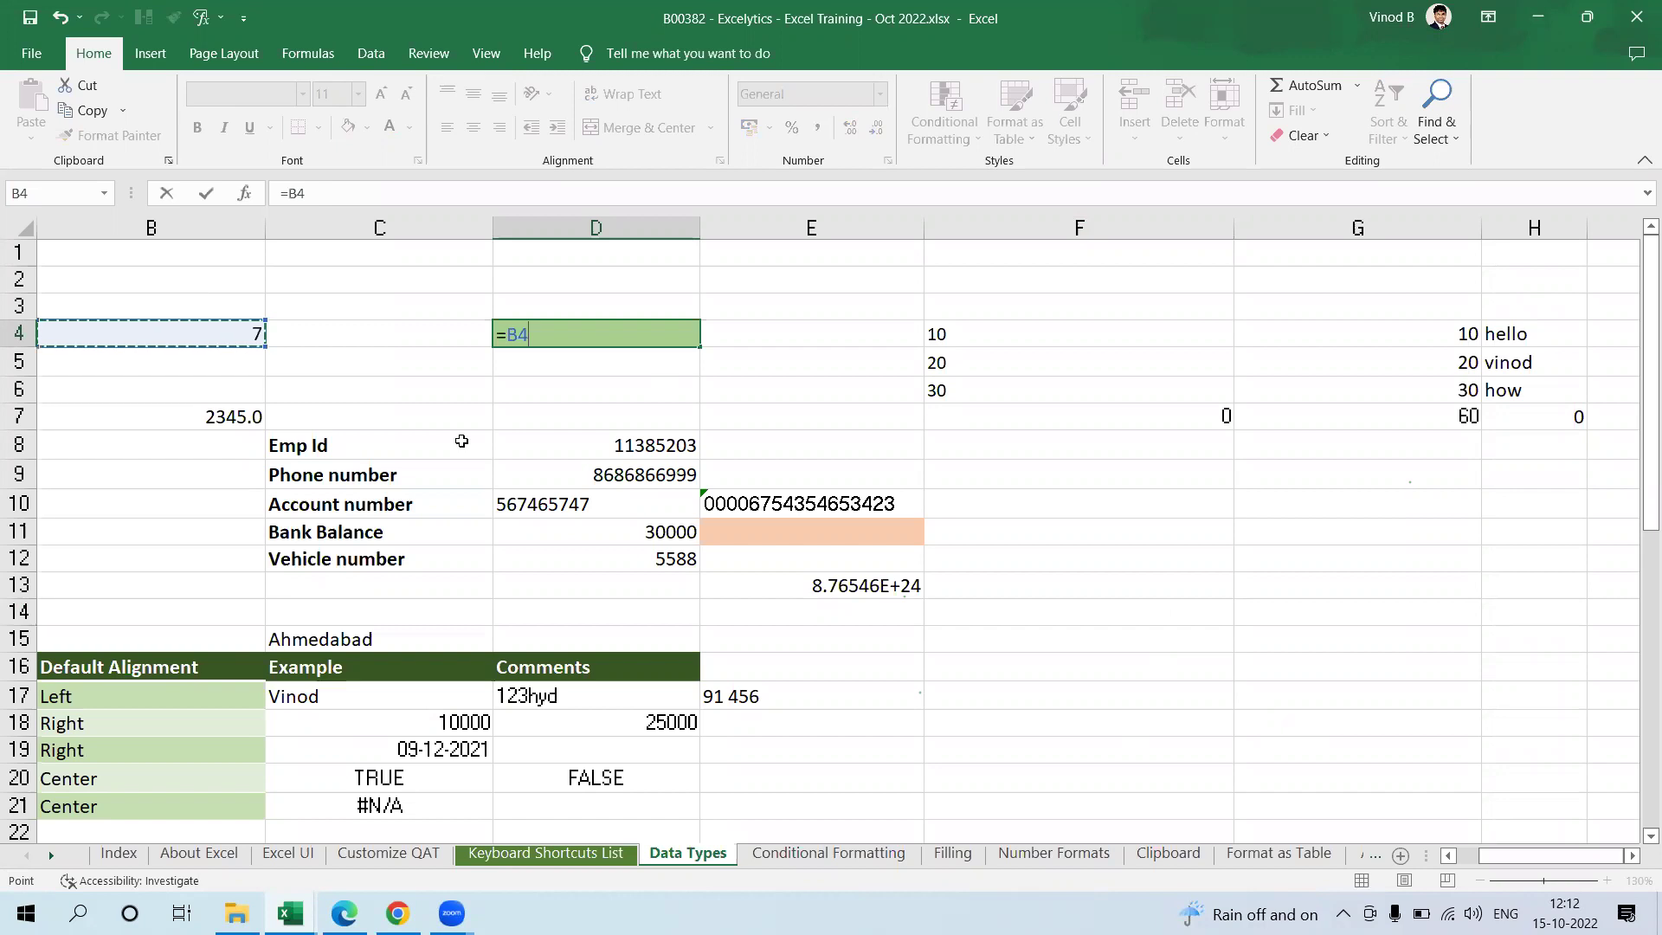
text(*2)
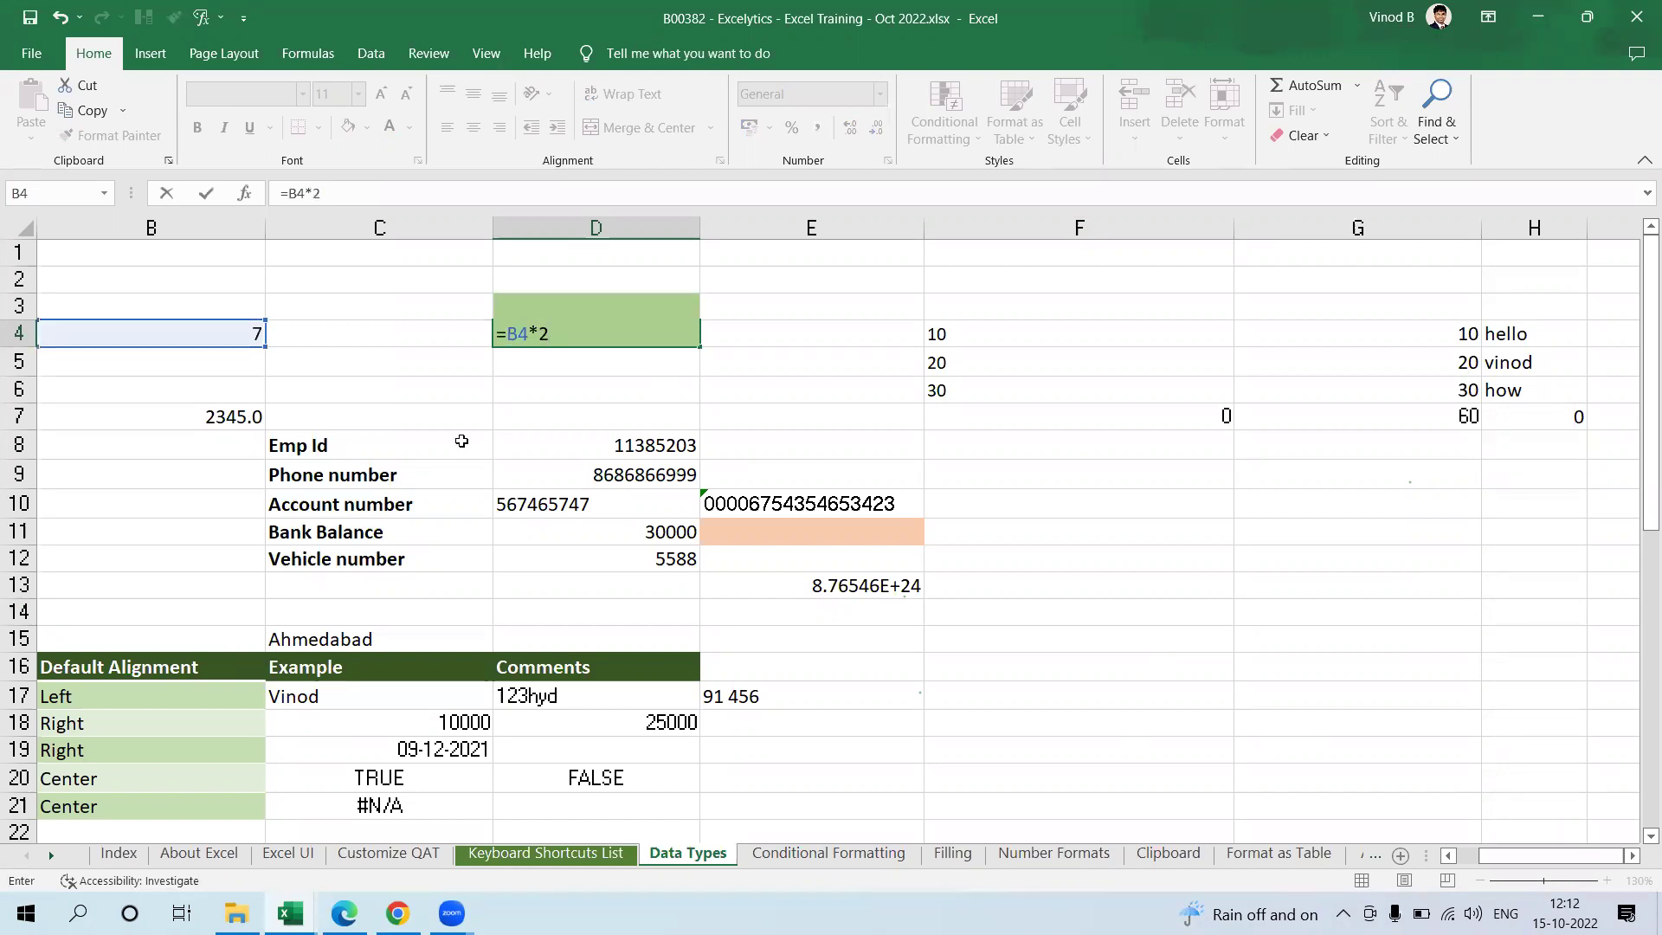
key(Return)
Step: Reopen the D4 formula in the formula bar and in the cell, then recommit it unchanged
key(Up)
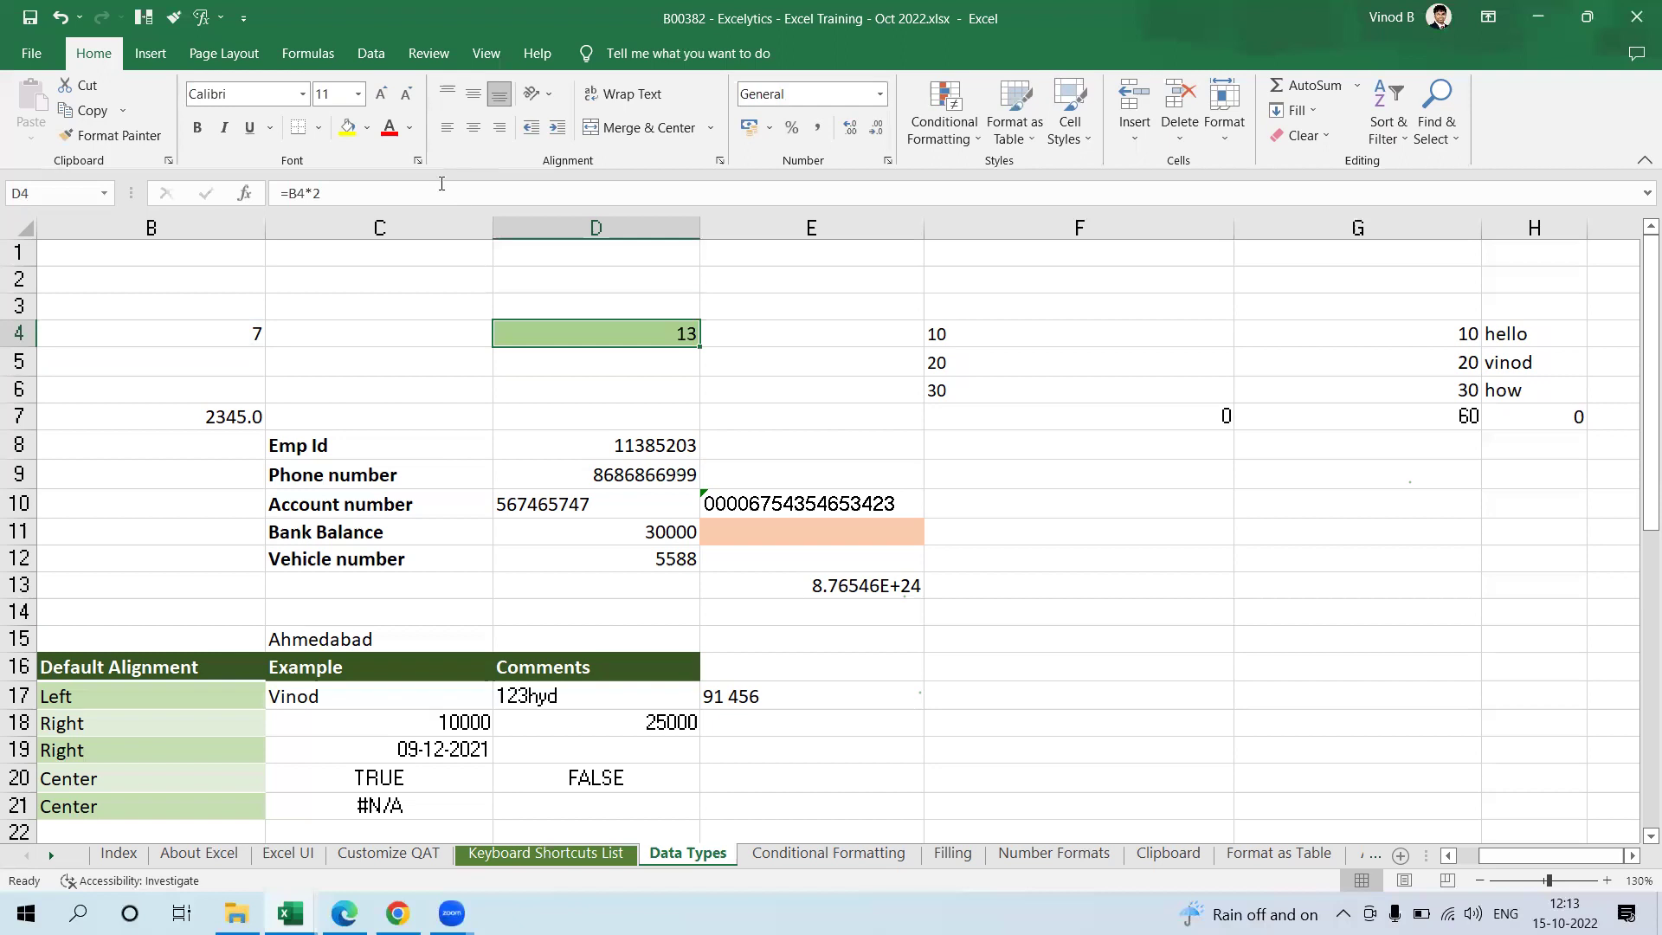
click(441, 185)
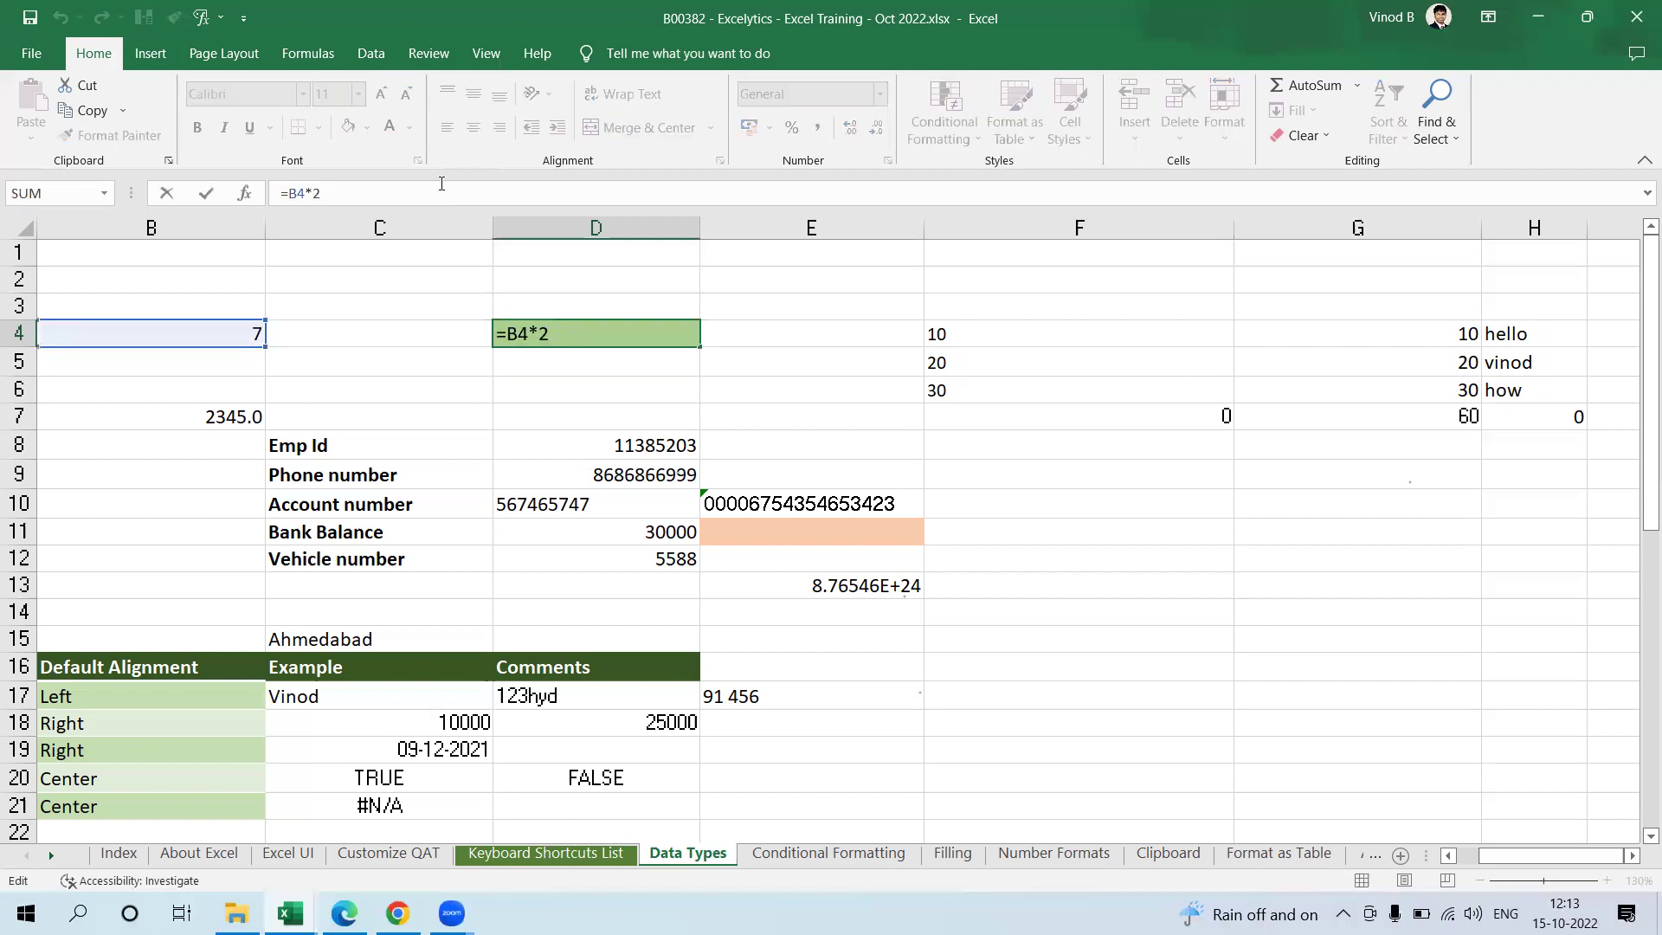
key(ctrl+Return)
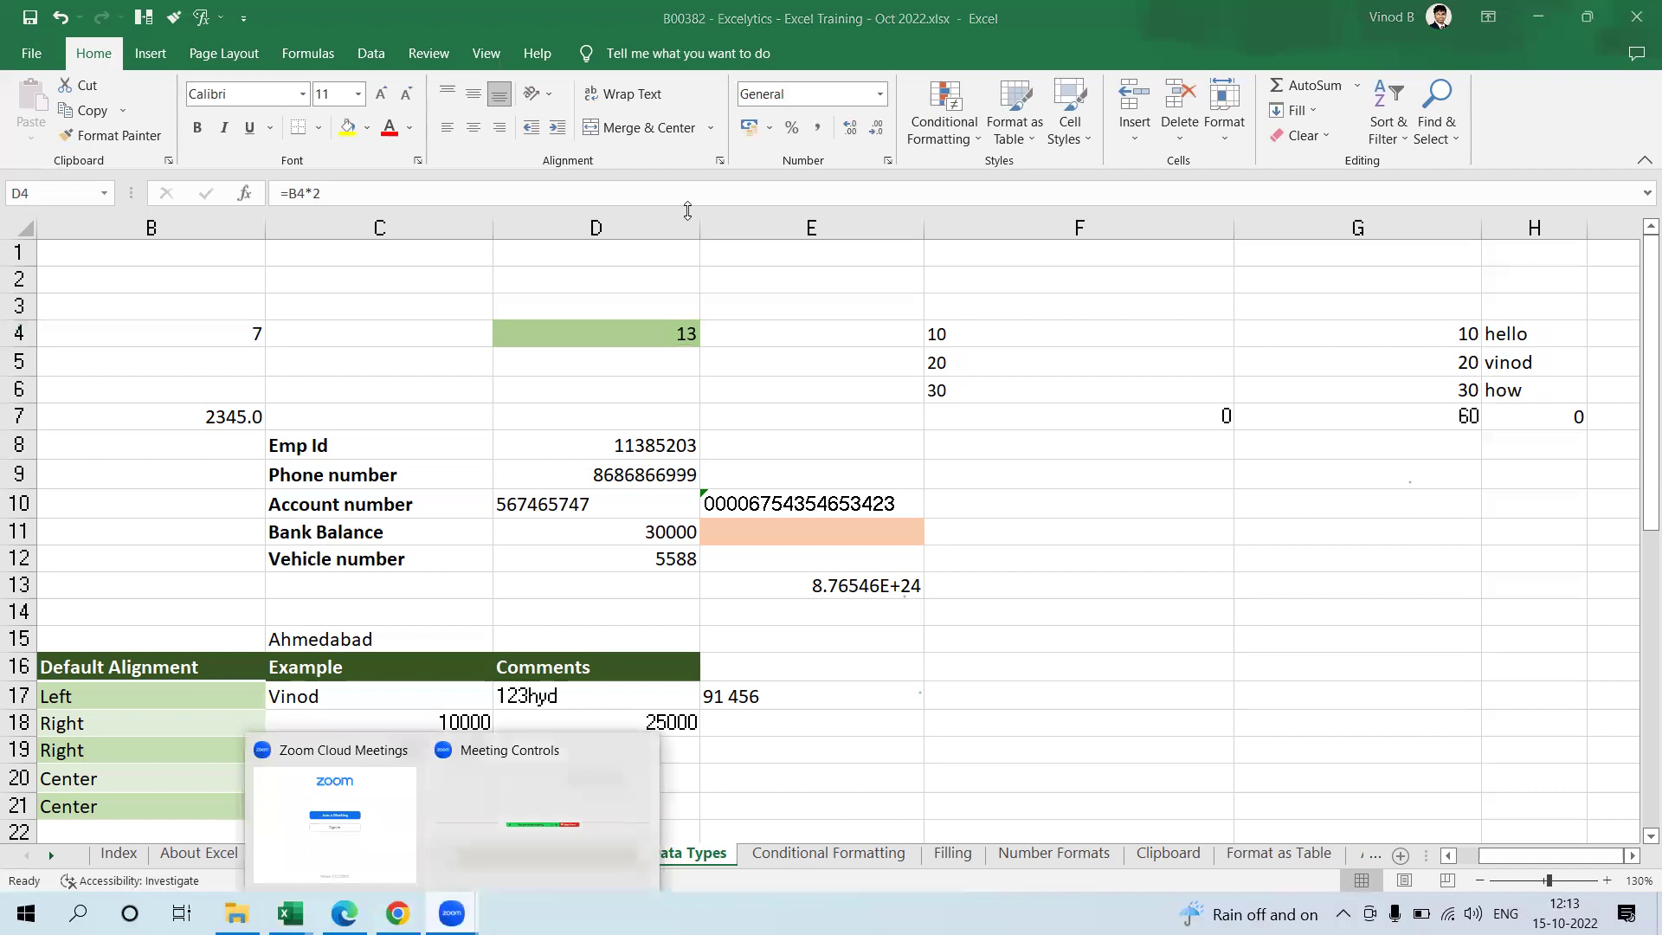
double_click(633, 324)
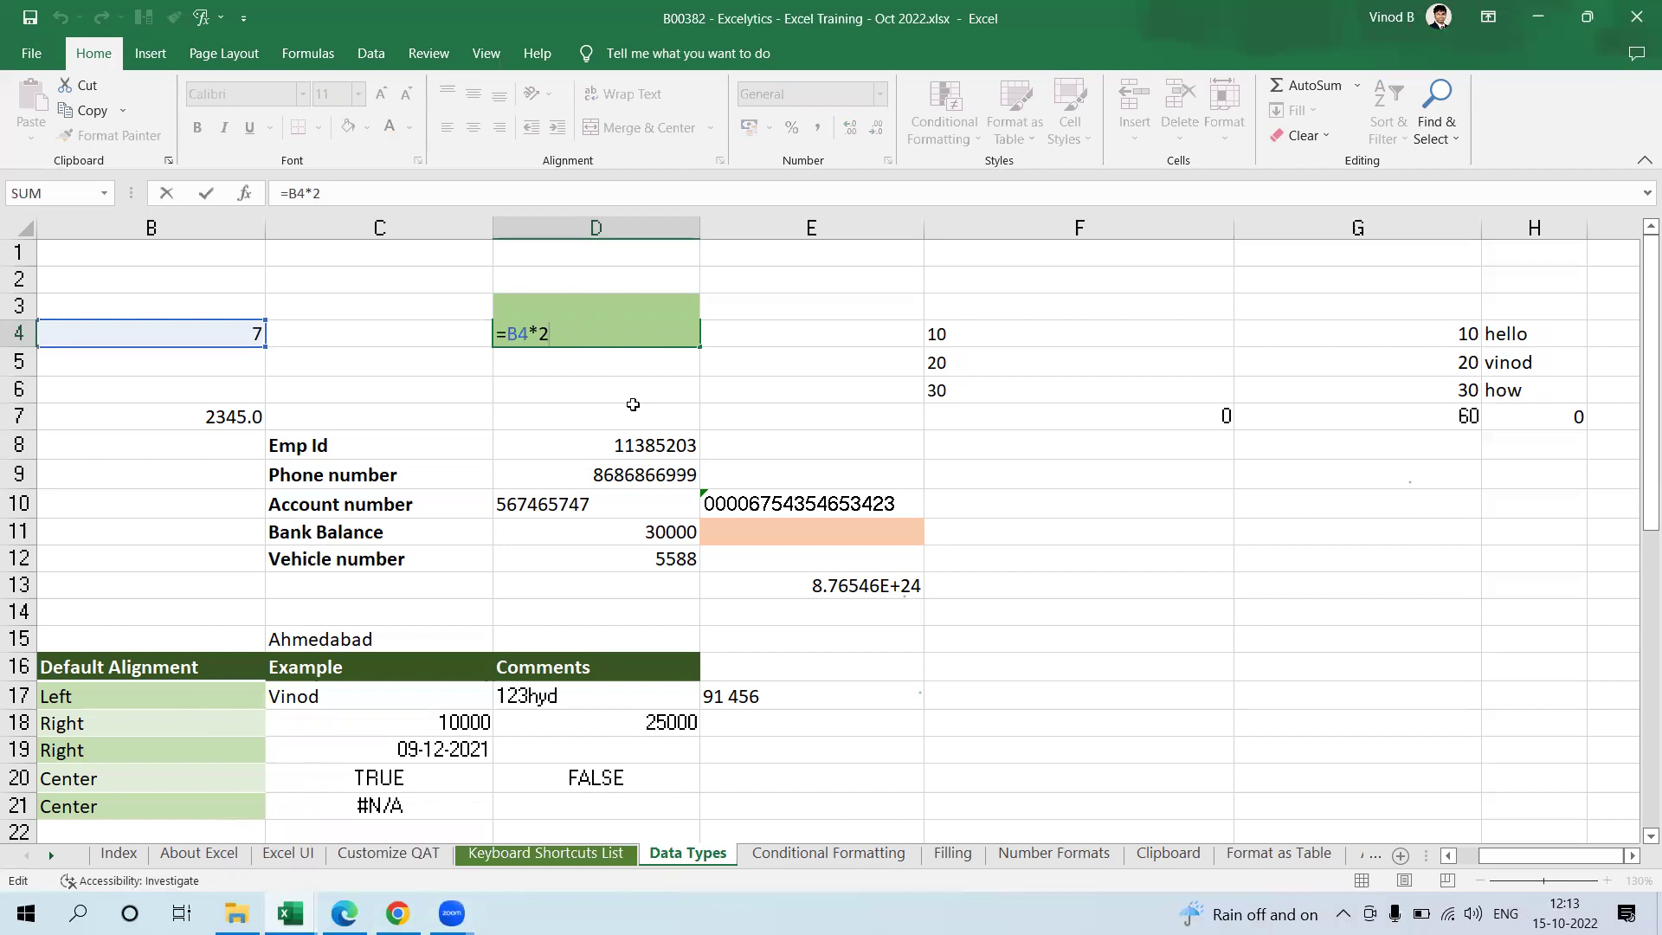
key(Escape)
click(530, 194)
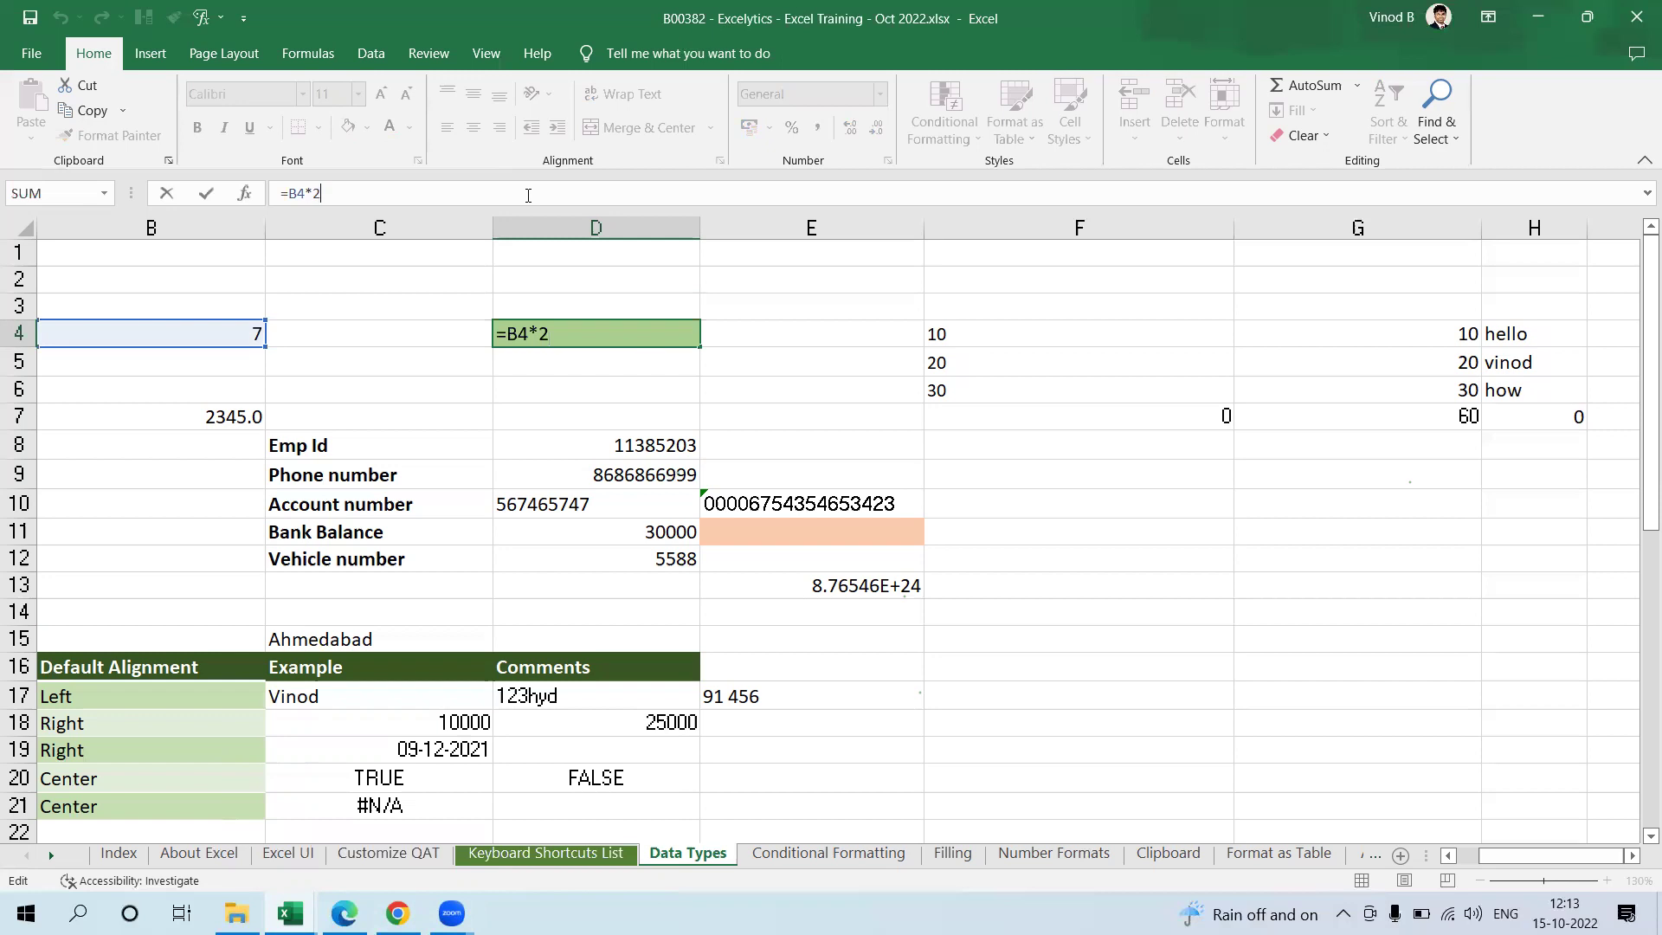
key(ctrl+Return)
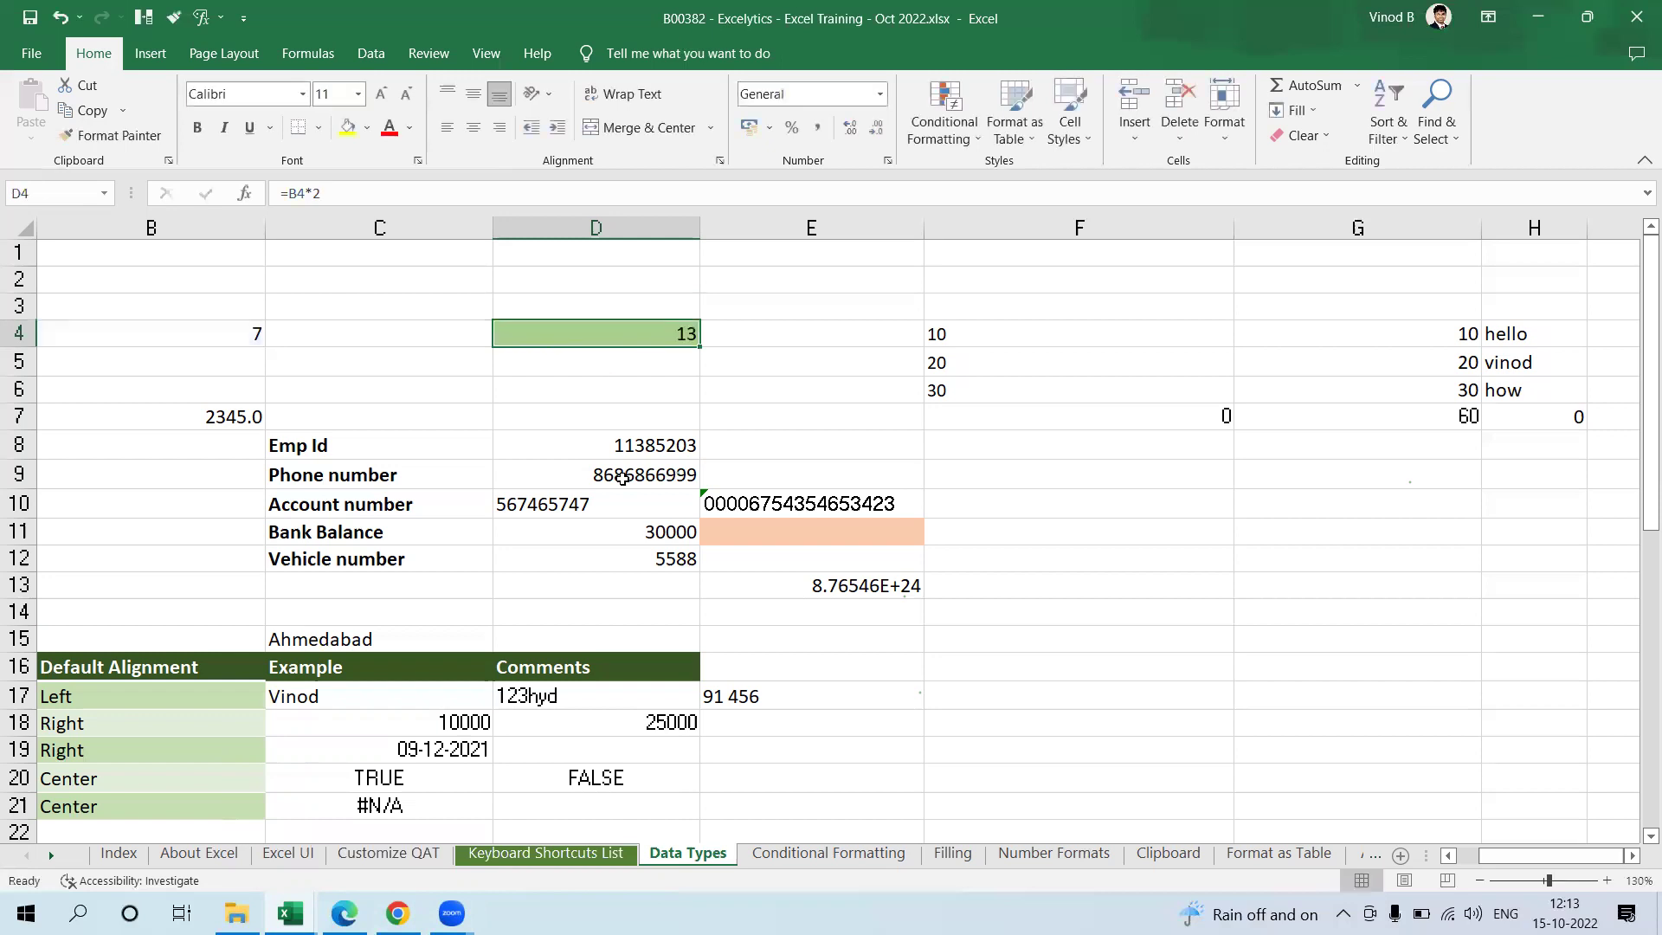
ctrl+scroll(624, 479, up, 2)
scroll(499, 516, up, 1)
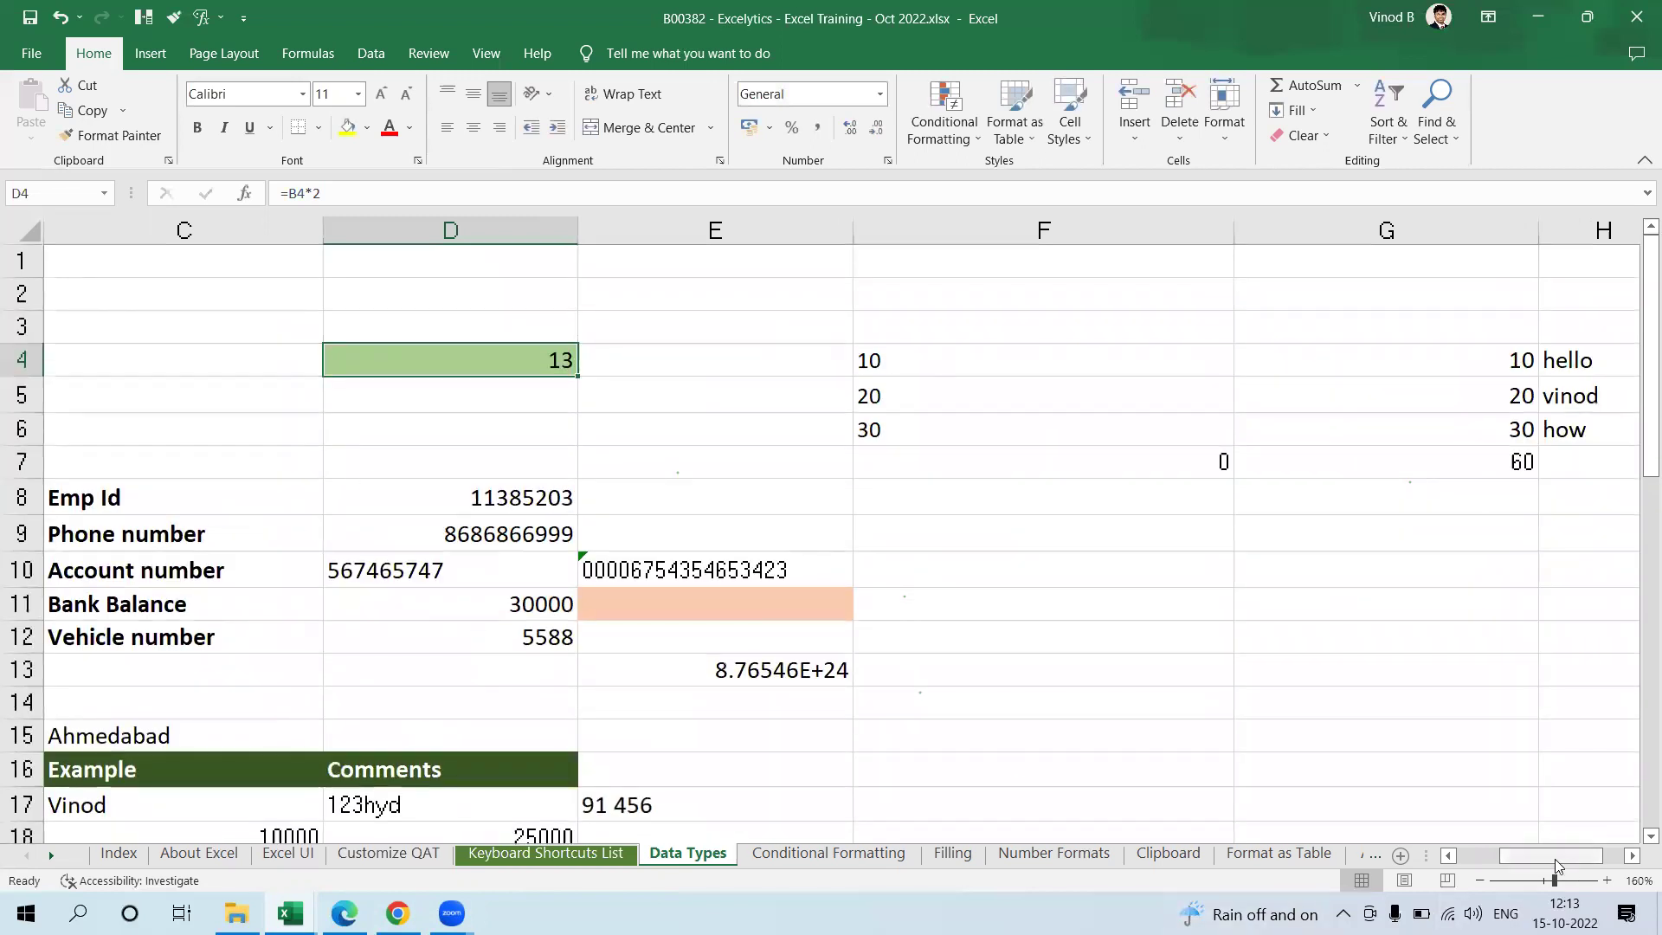
drag(1574, 856, 1531, 855)
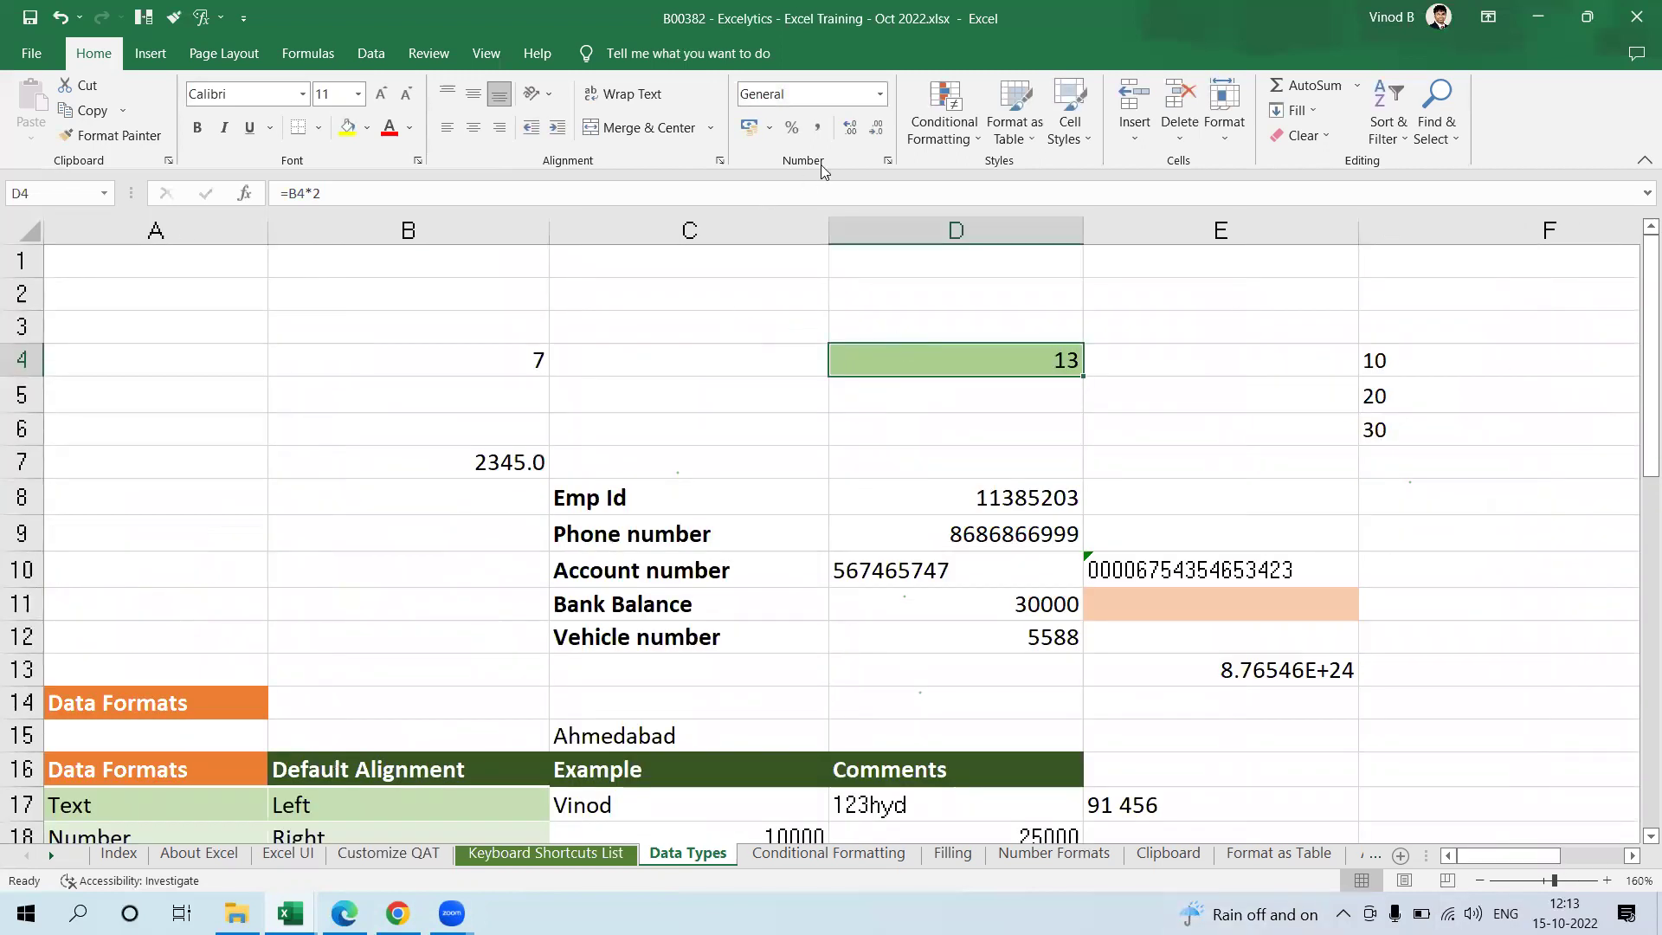
click(850, 187)
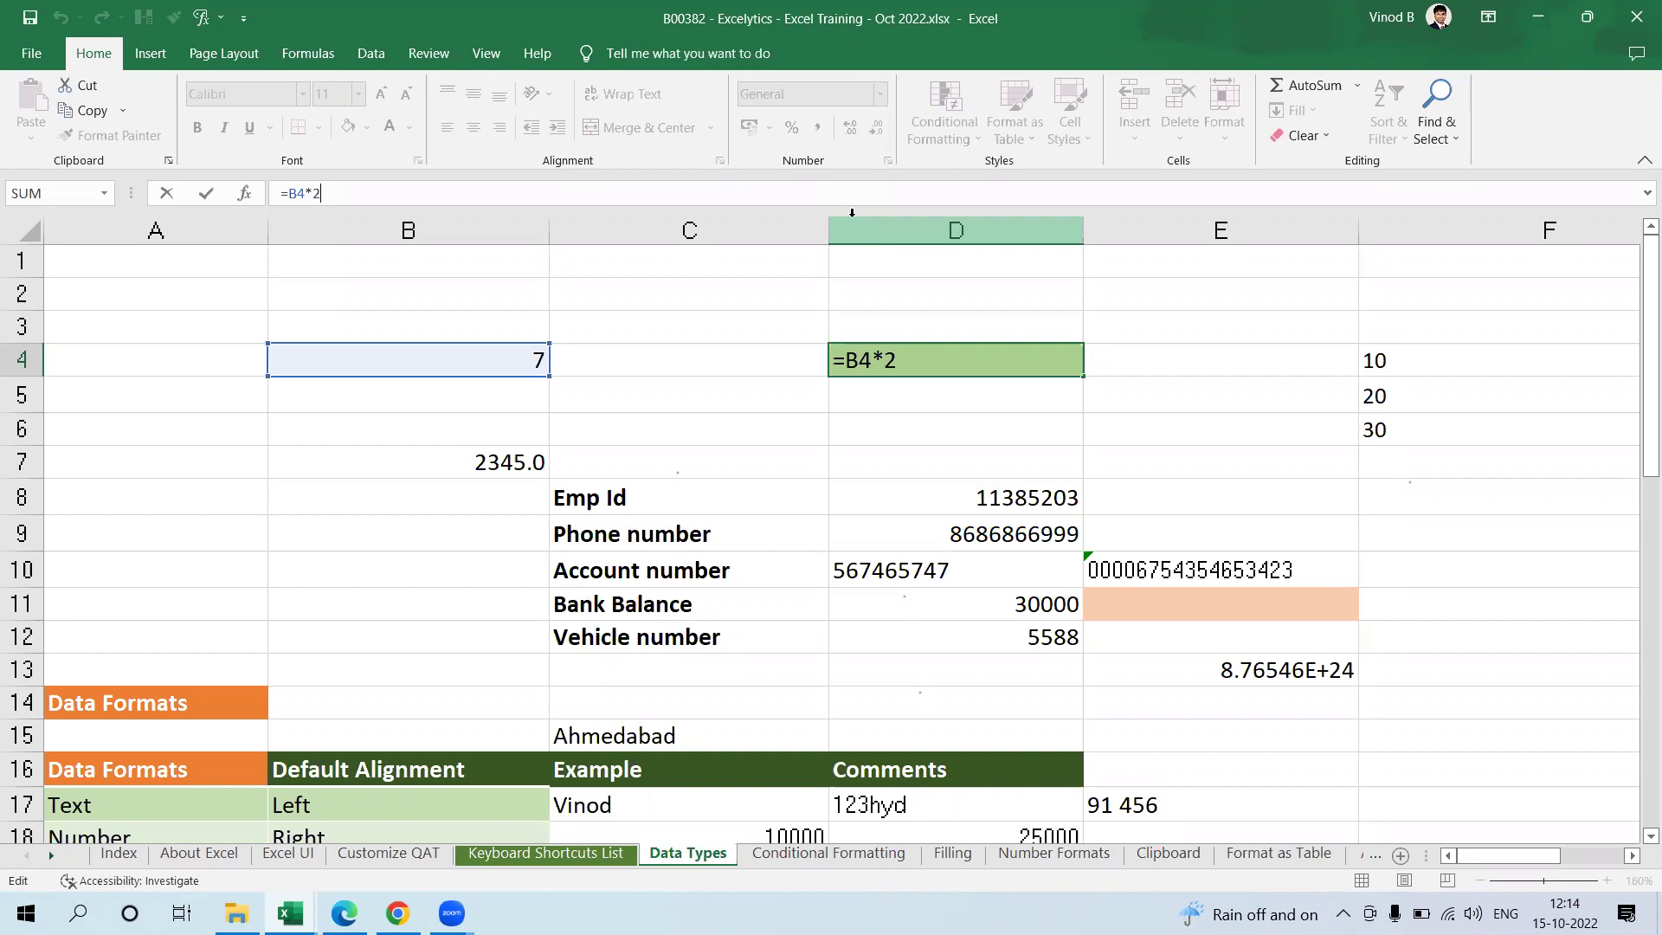
key(ctrl+Return)
key(Up)
key(Down)
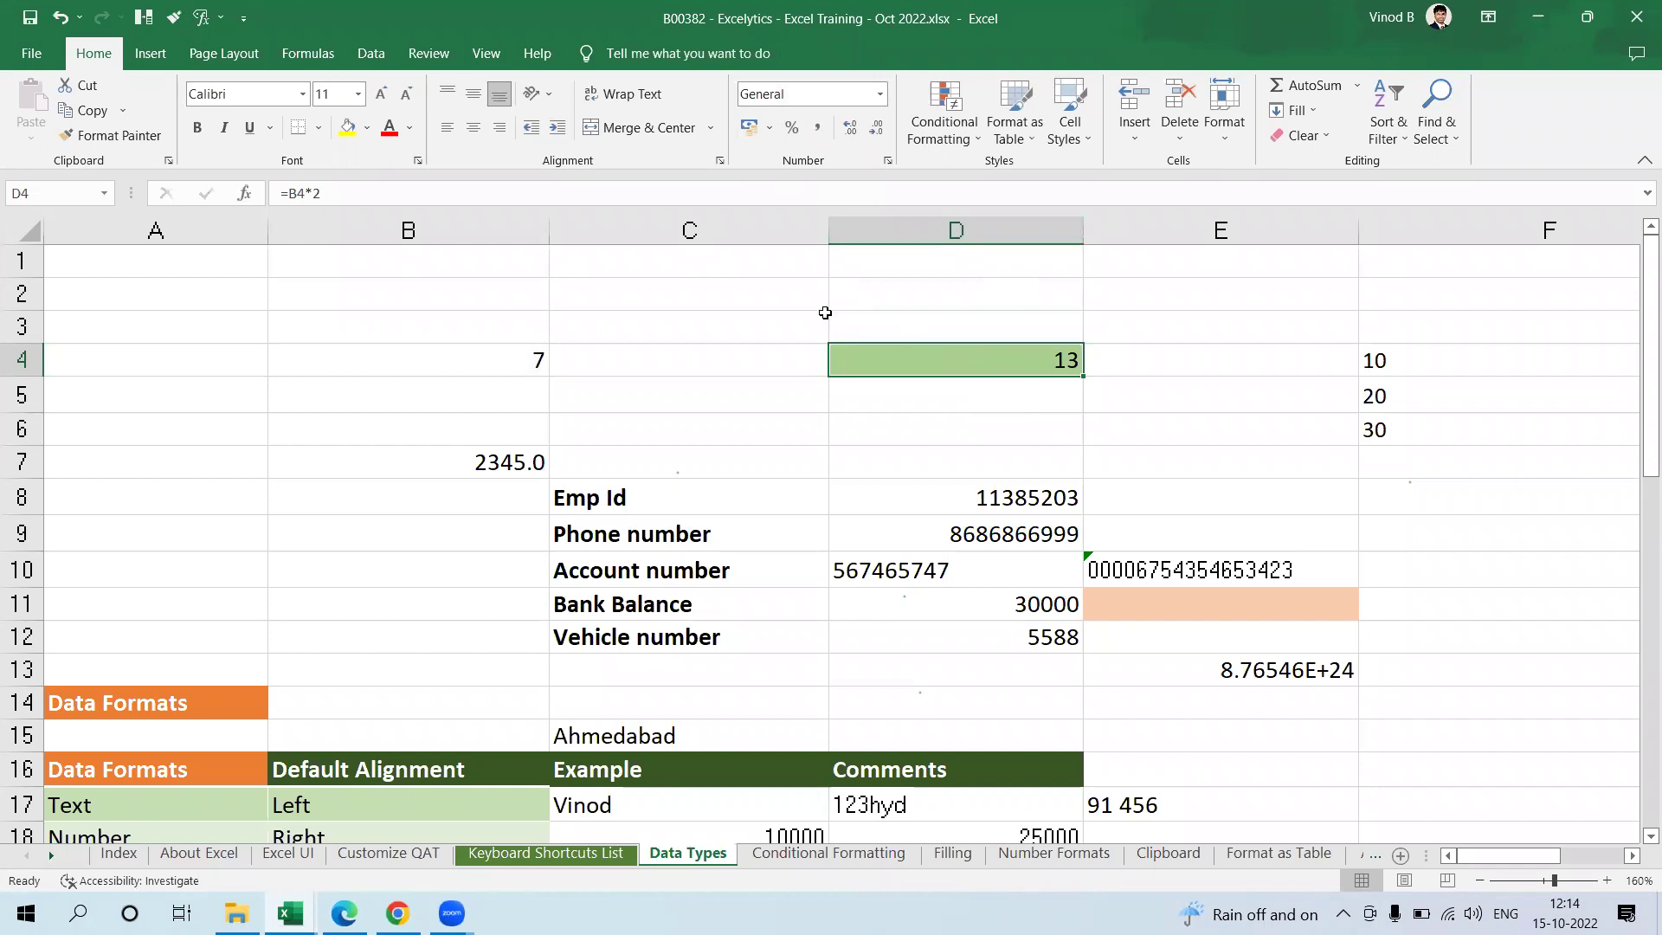
key(F2)
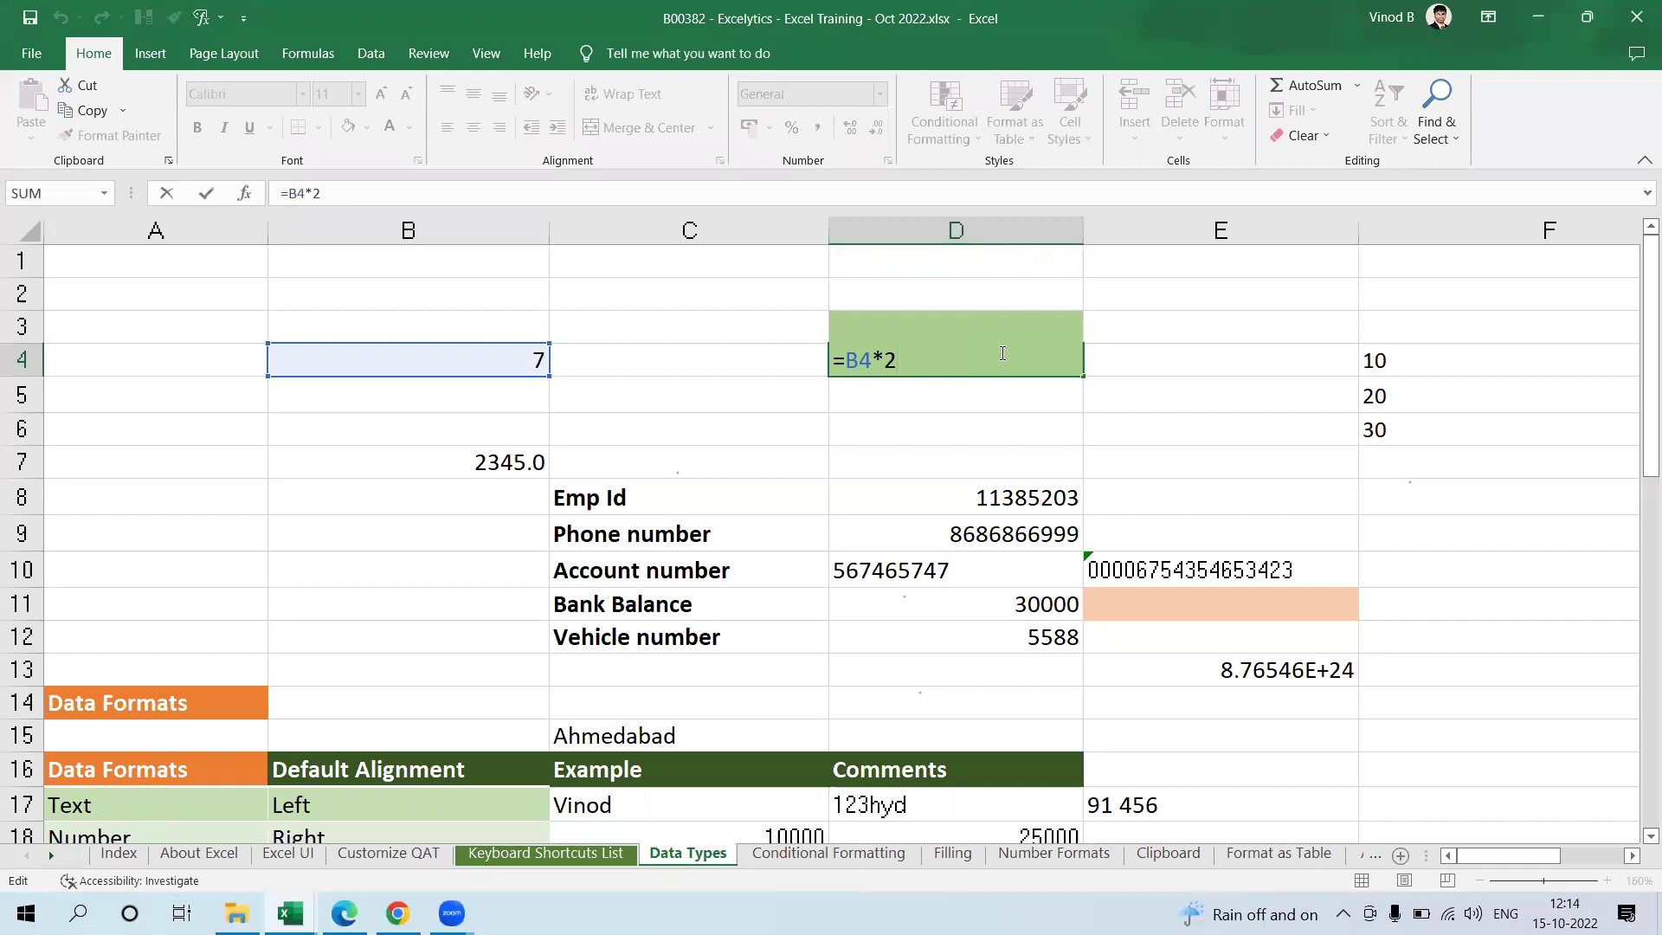
key(ctrl+Return)
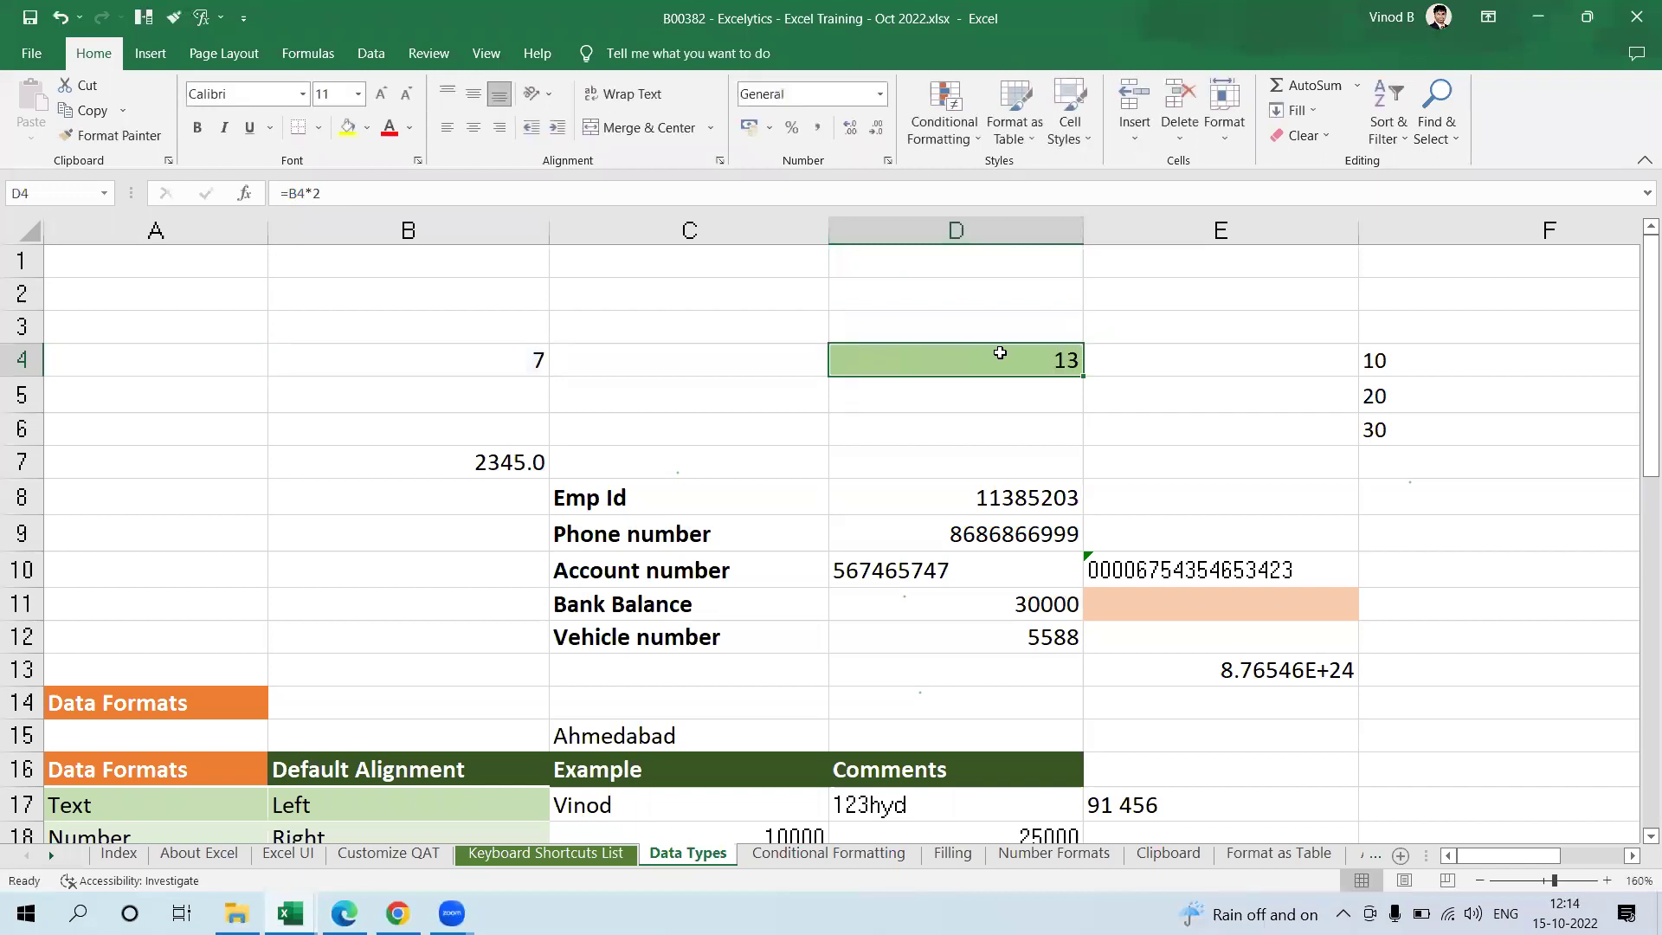
click(496, 359)
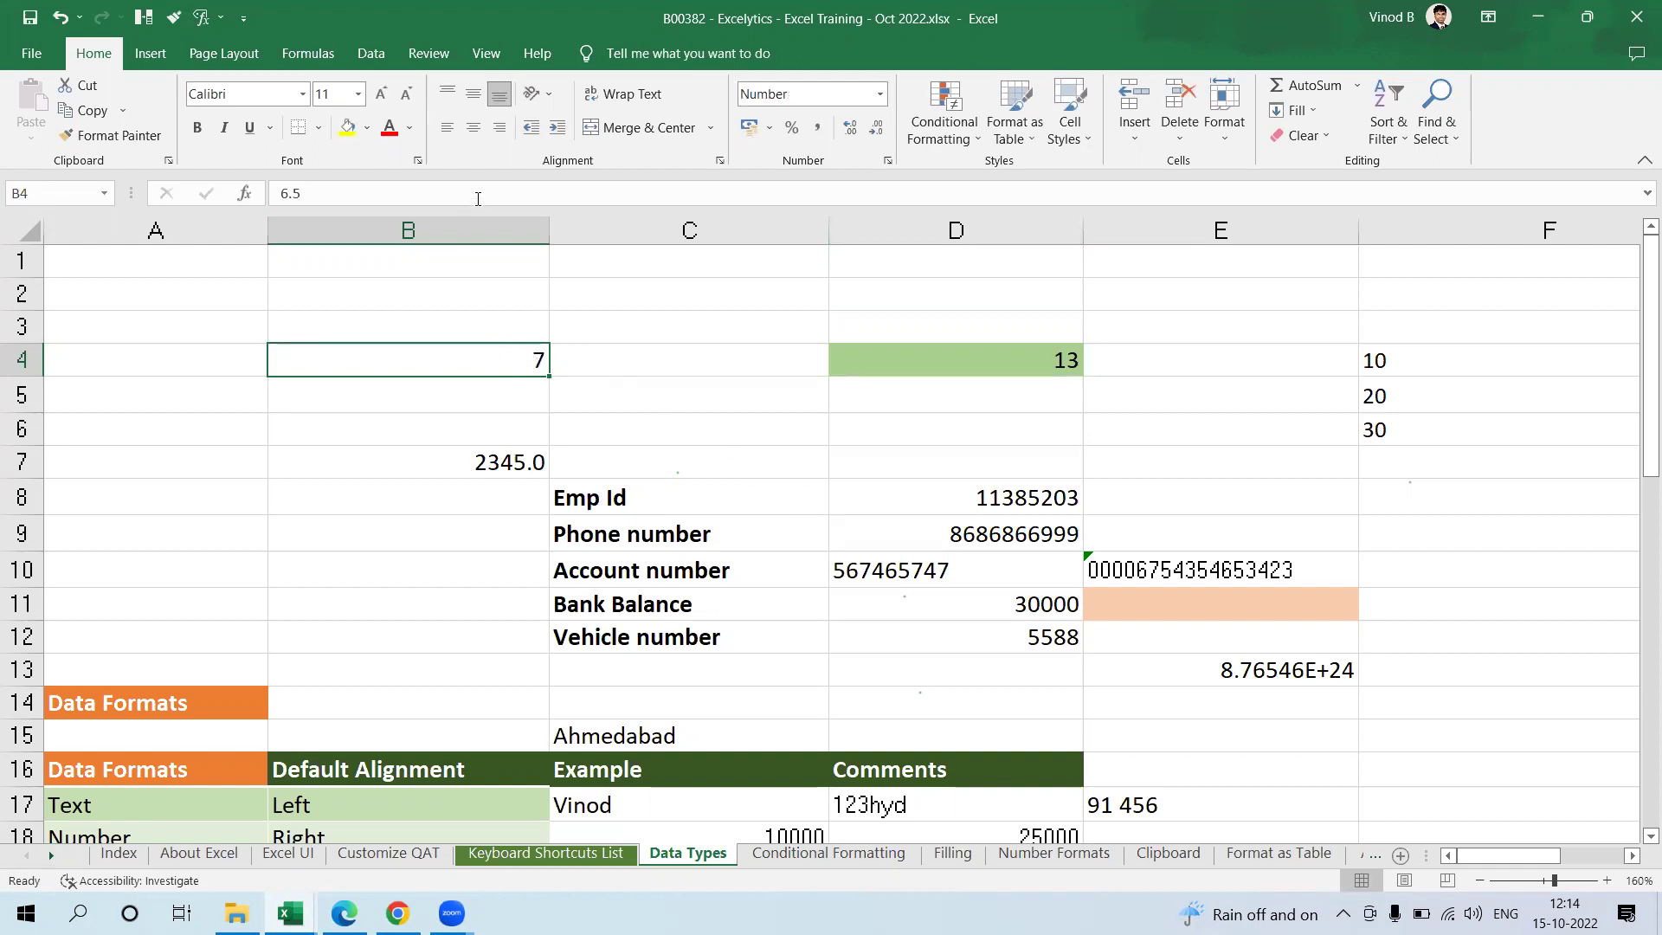
Step: Inspect B4's stored 6.5 without editing, then add and remove one decimal place
click(398, 195)
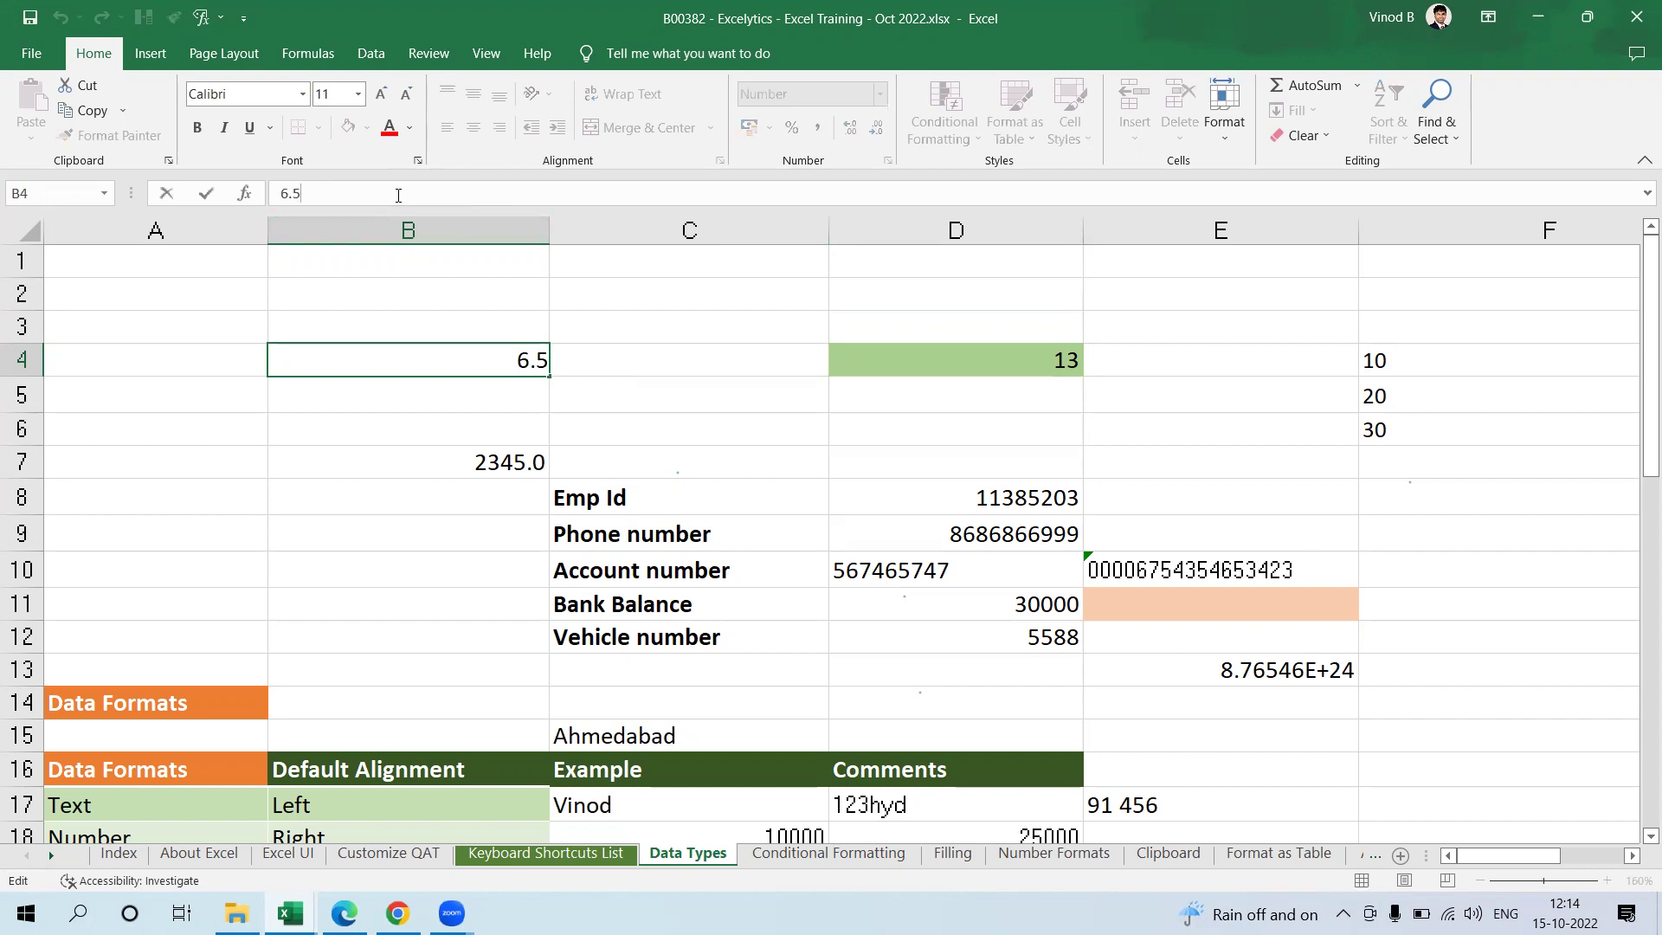
key(Escape)
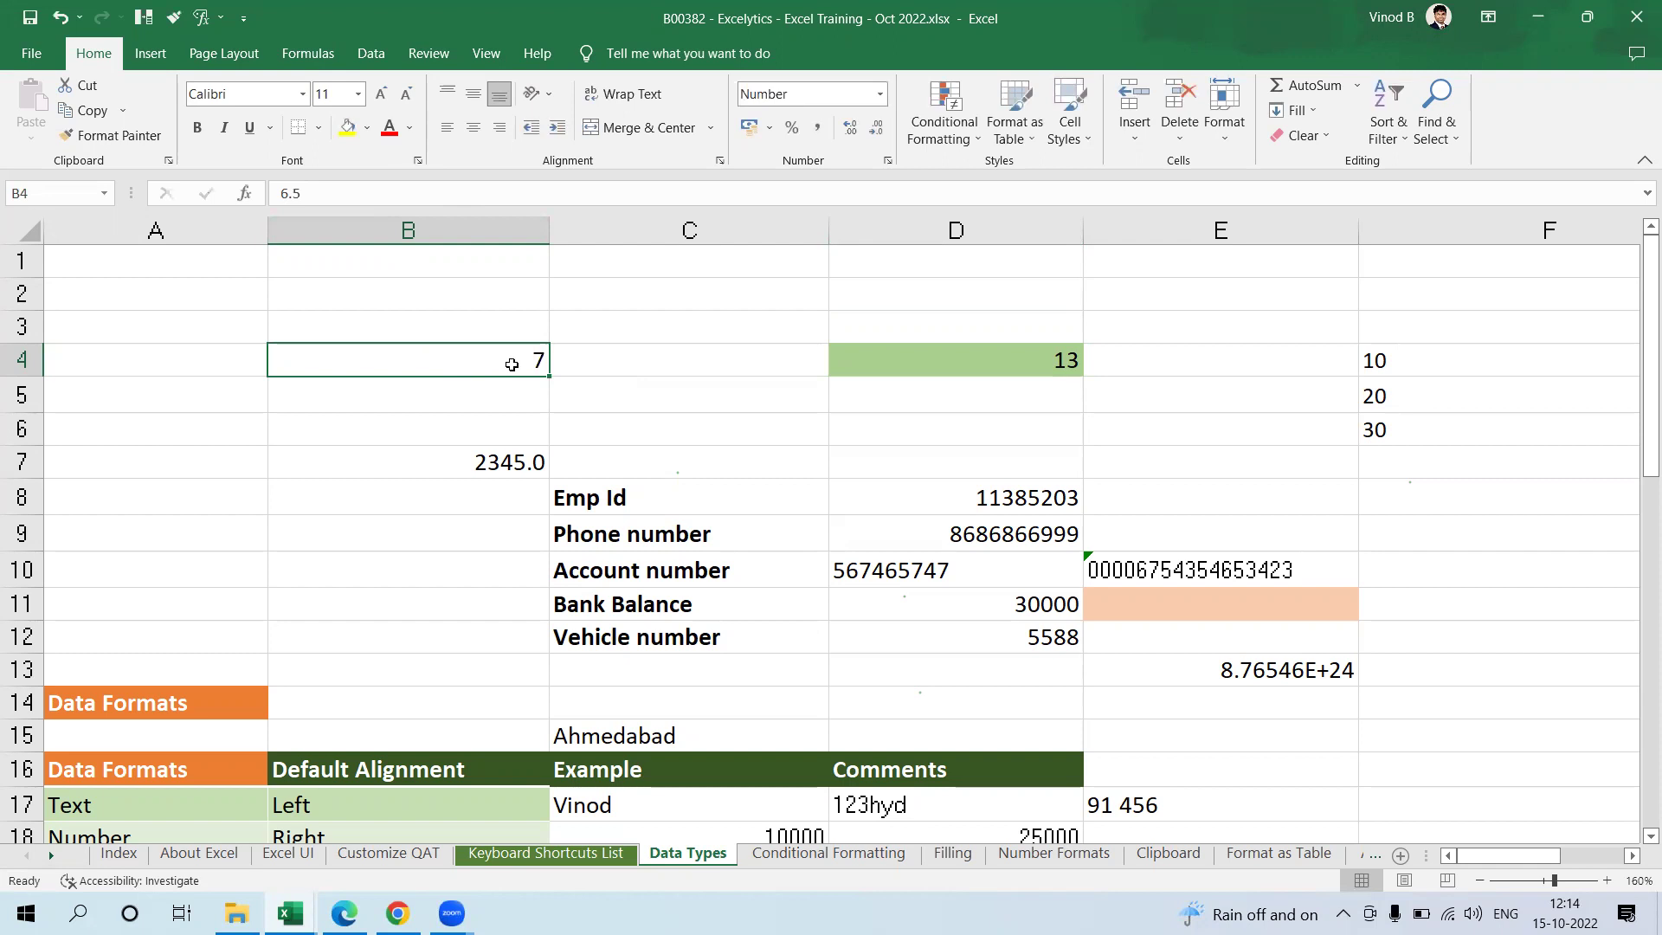
click(857, 132)
click(877, 136)
Step: Preview B4 as a fraction and in scientific notation, checking D4's doubling formula
click(880, 93)
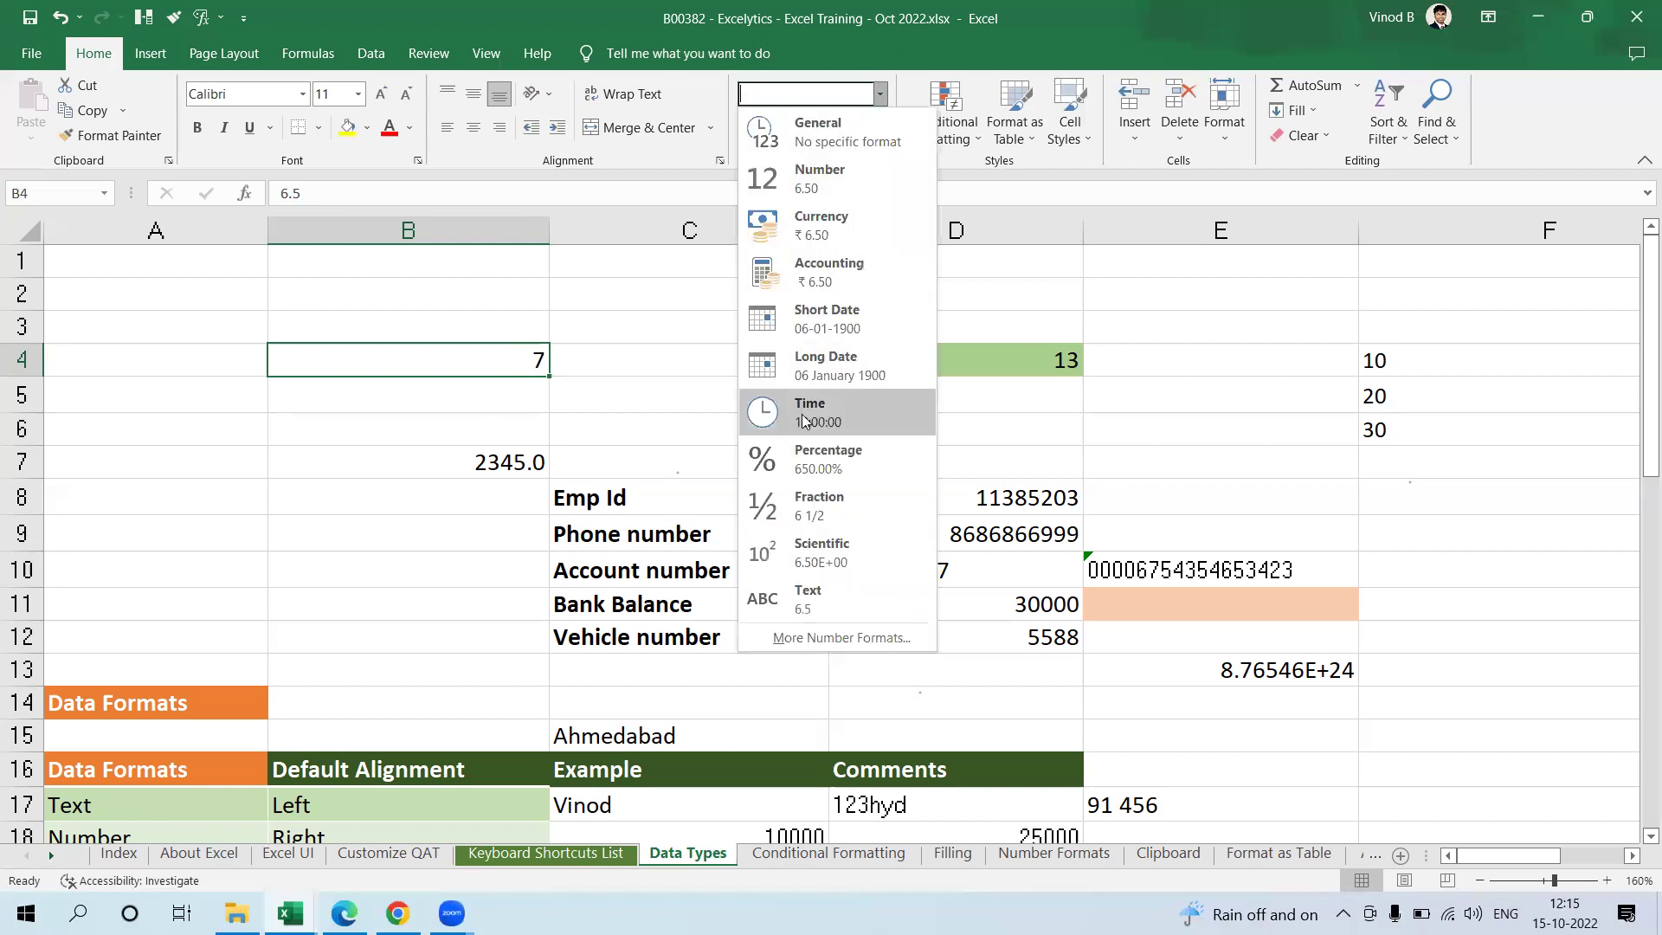
click(846, 515)
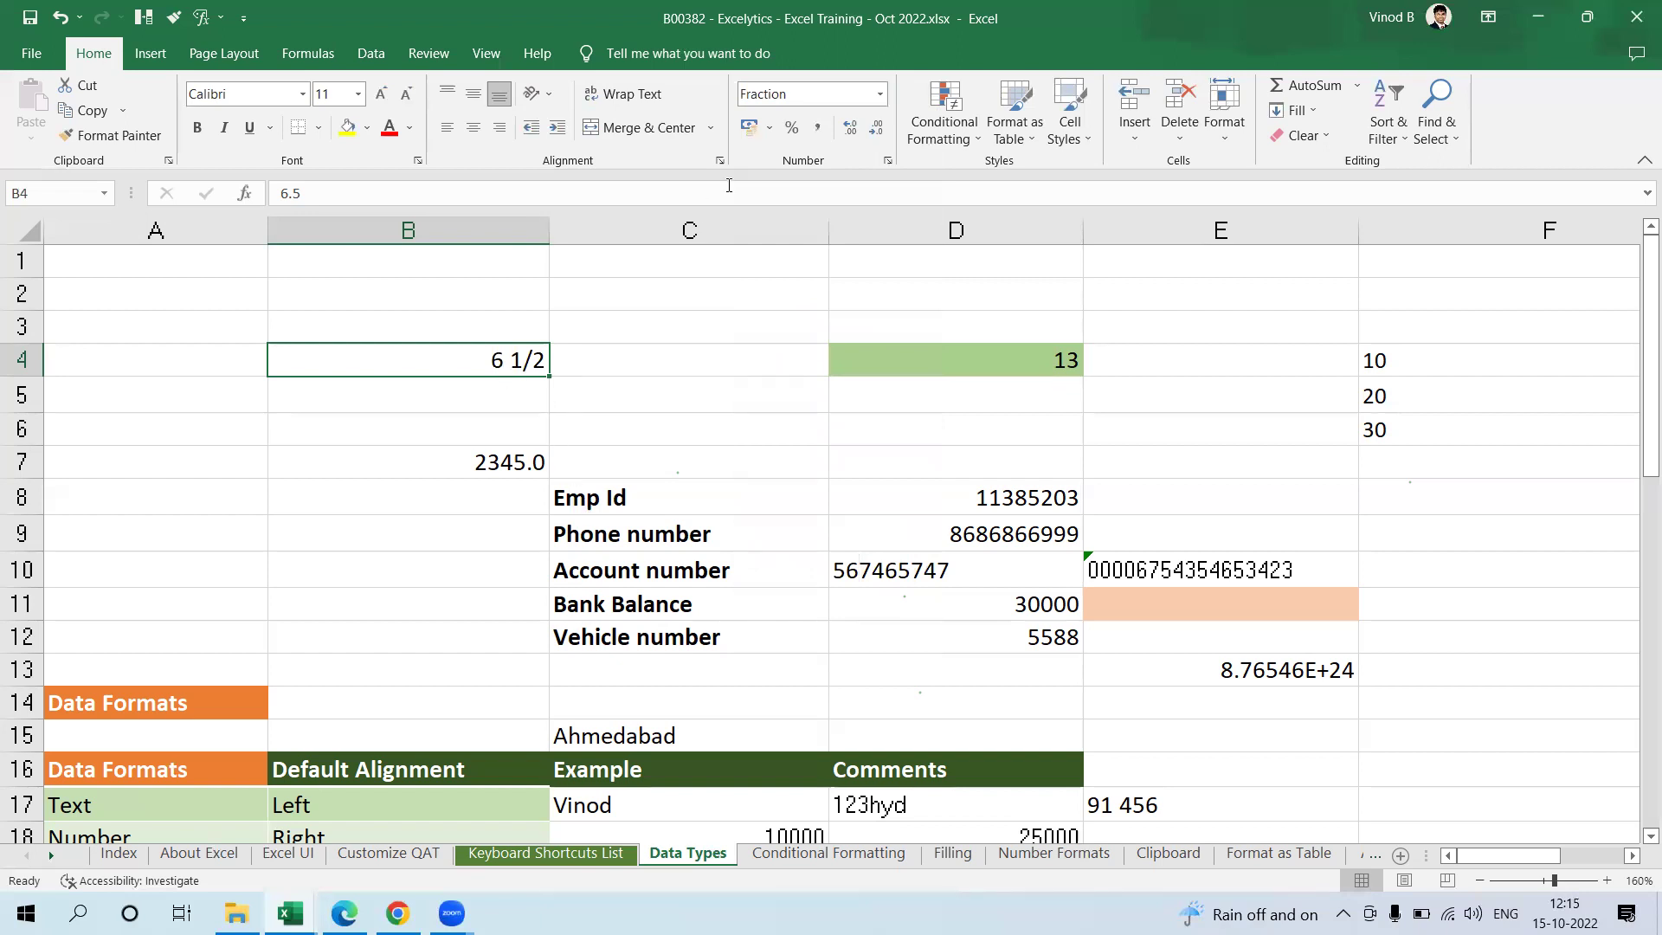
click(879, 94)
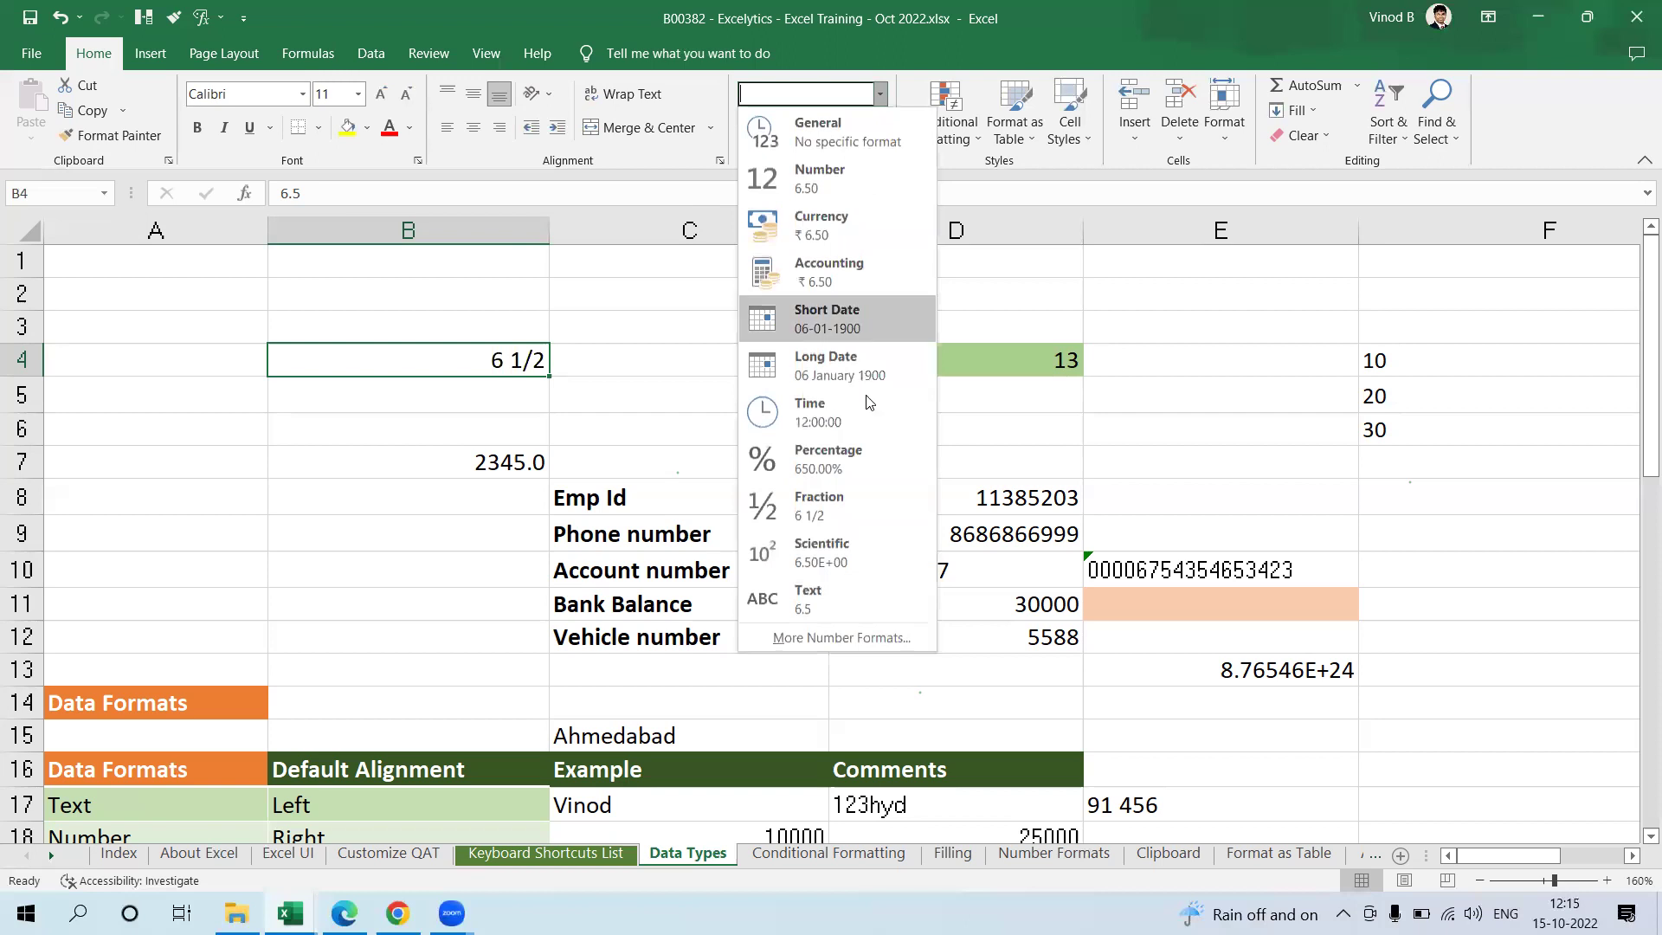
click(881, 559)
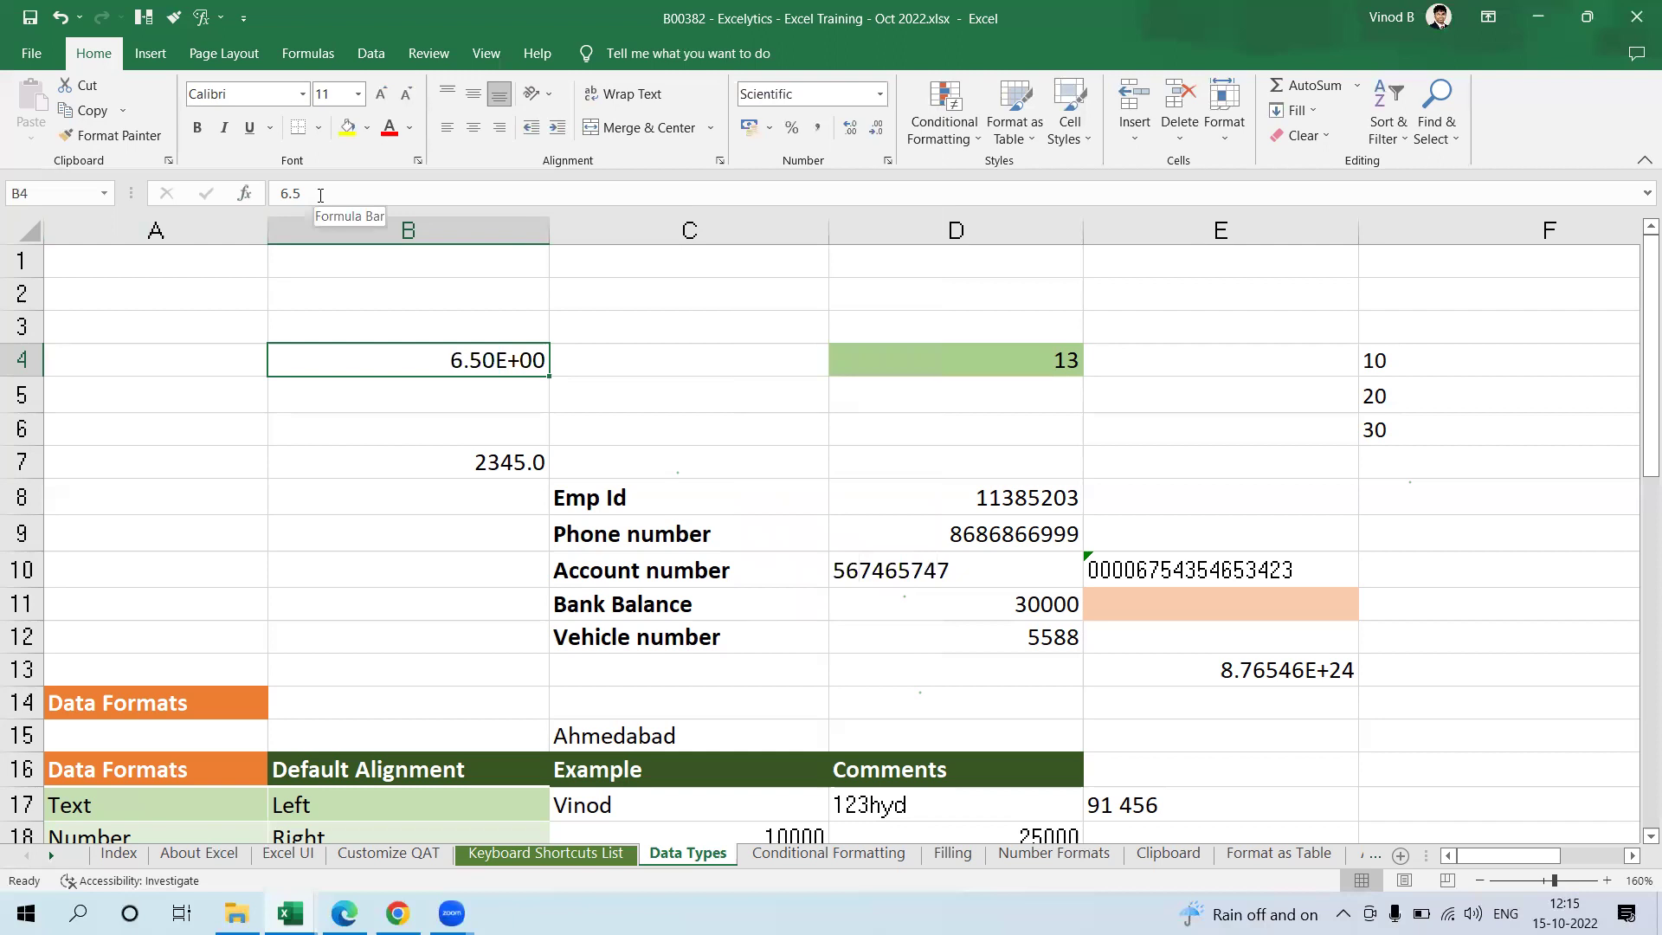
click(964, 361)
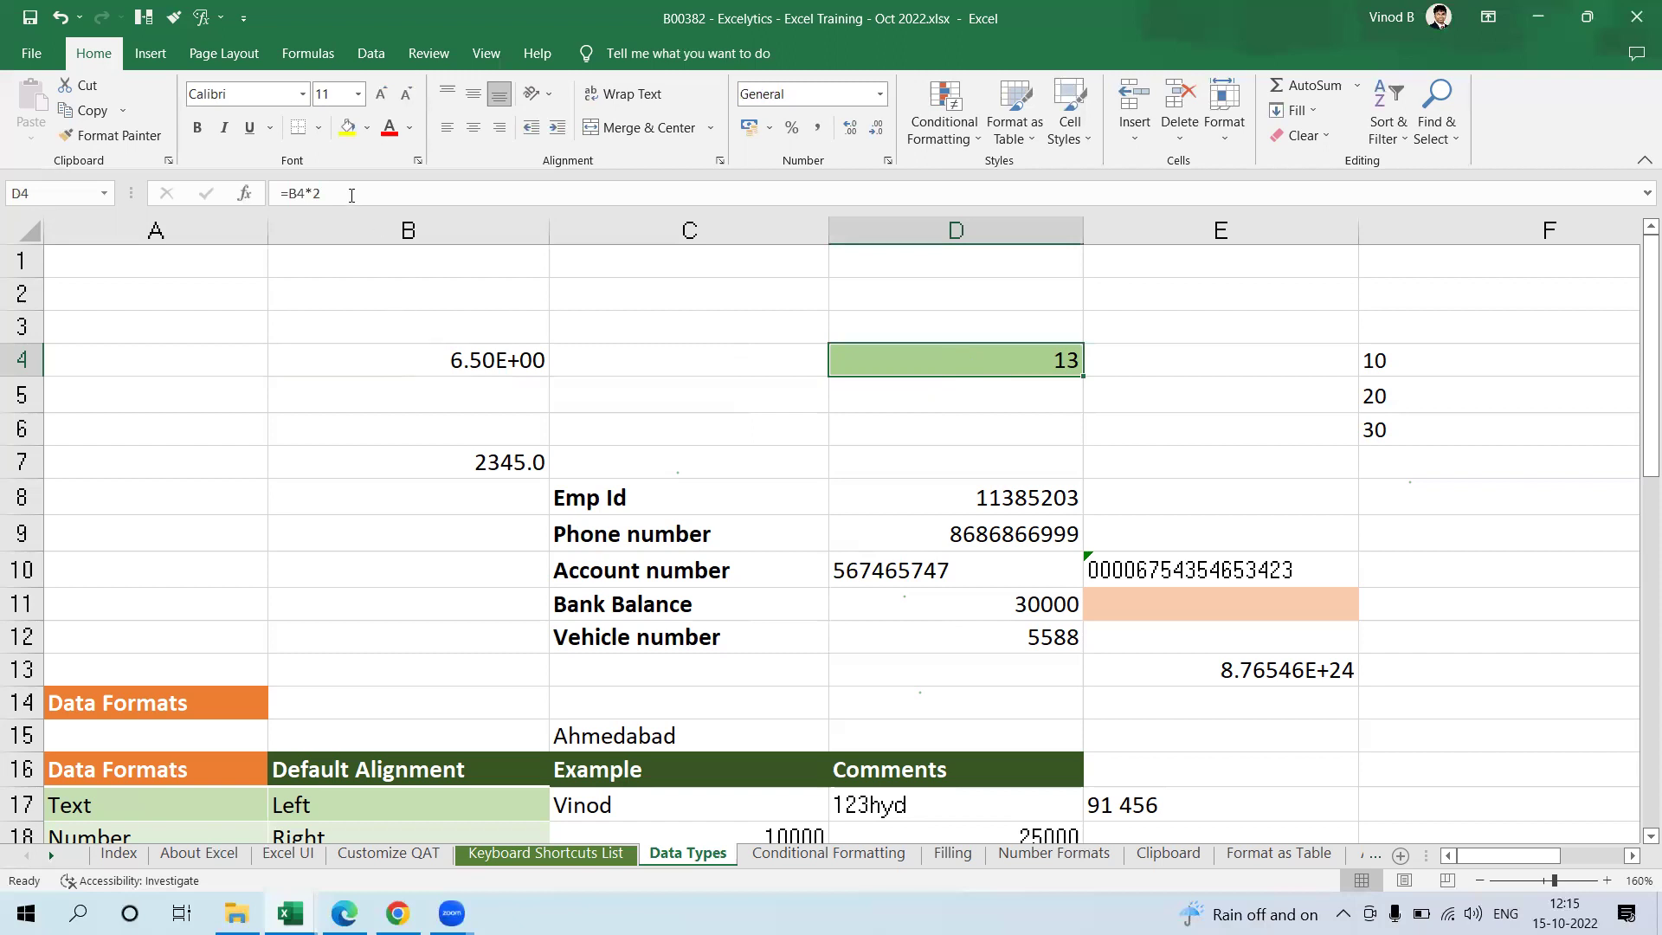
click(363, 360)
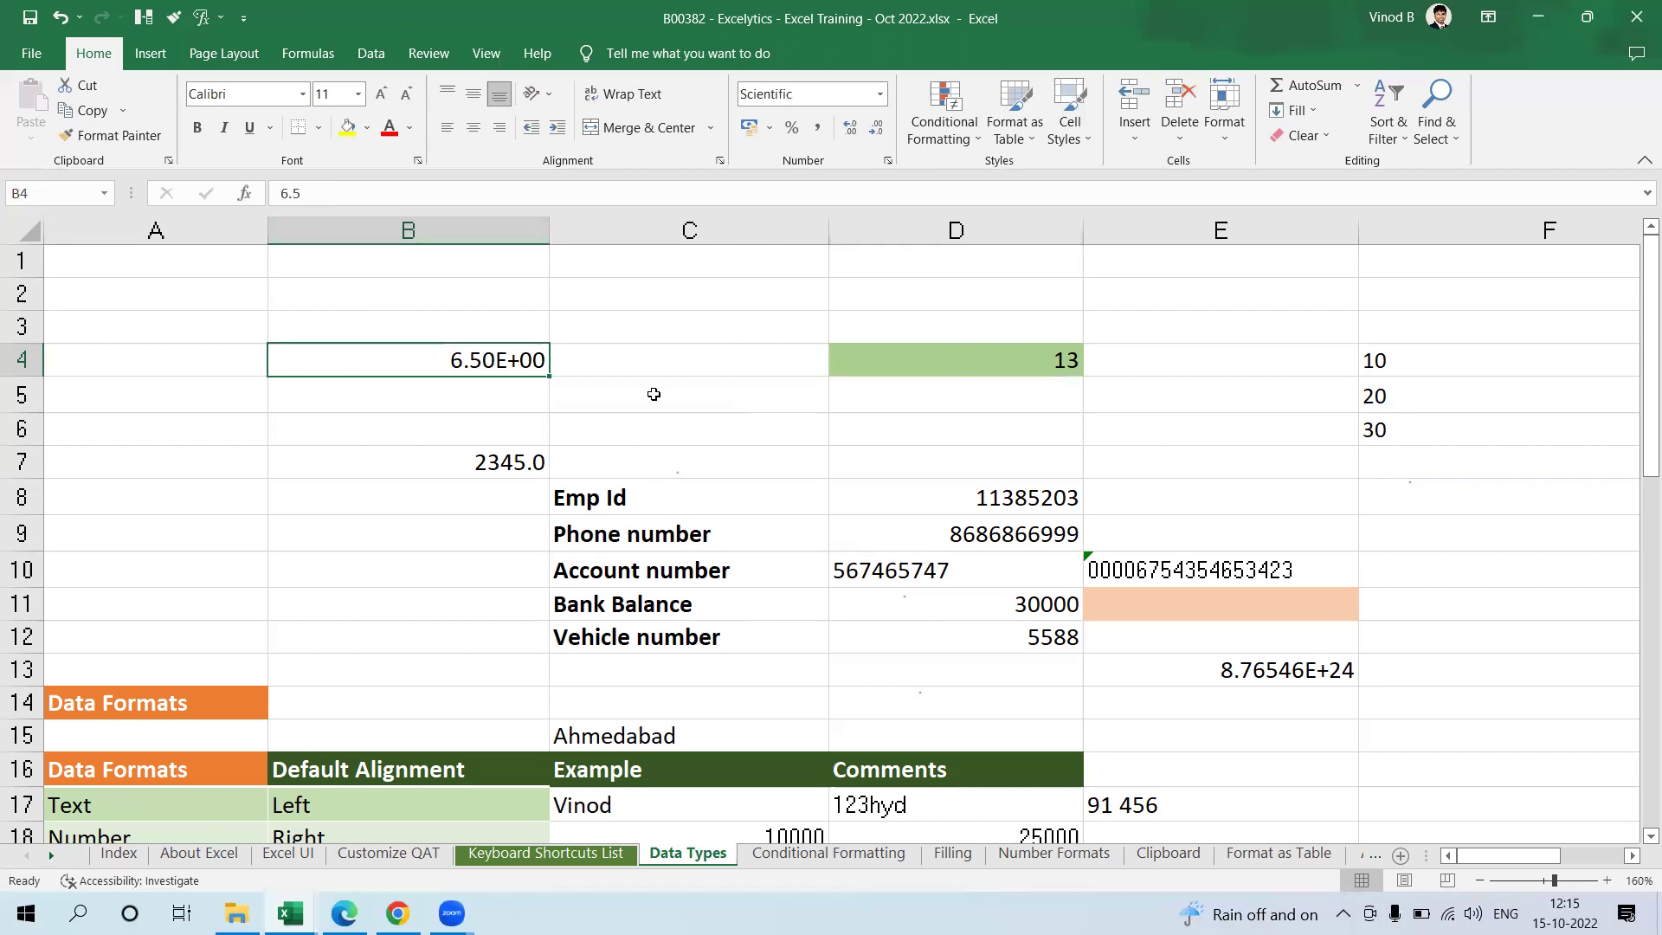
Step: Apply Accounting with the rupee sign to B4, then settle on Number format showing 6.50
click(880, 96)
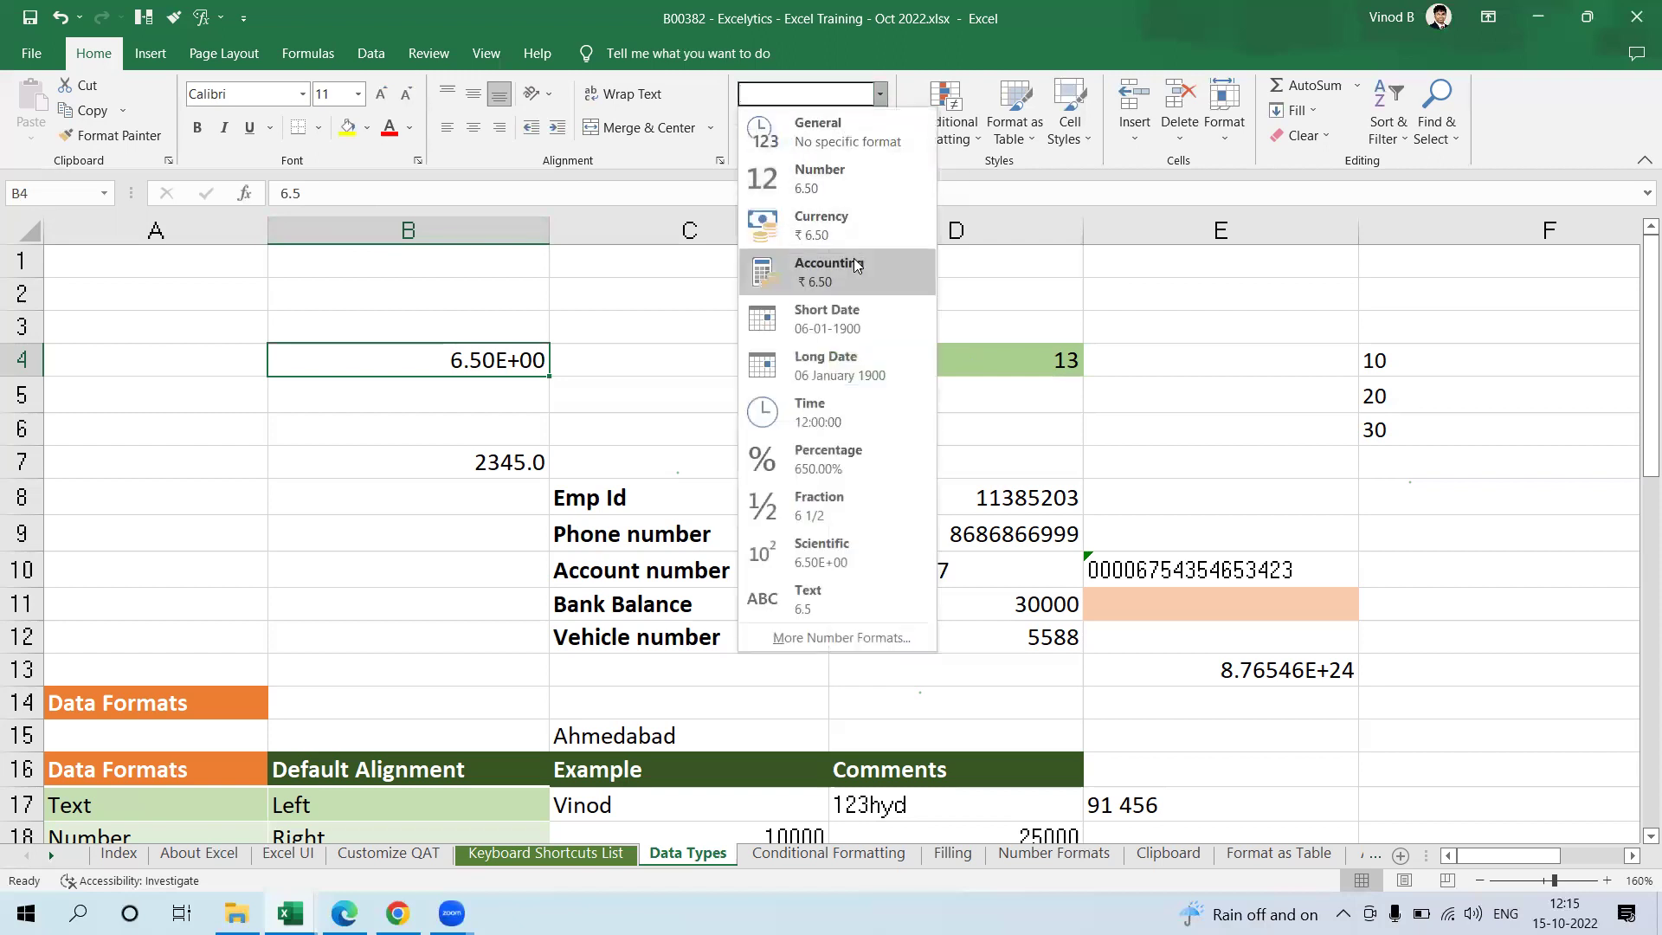
click(887, 287)
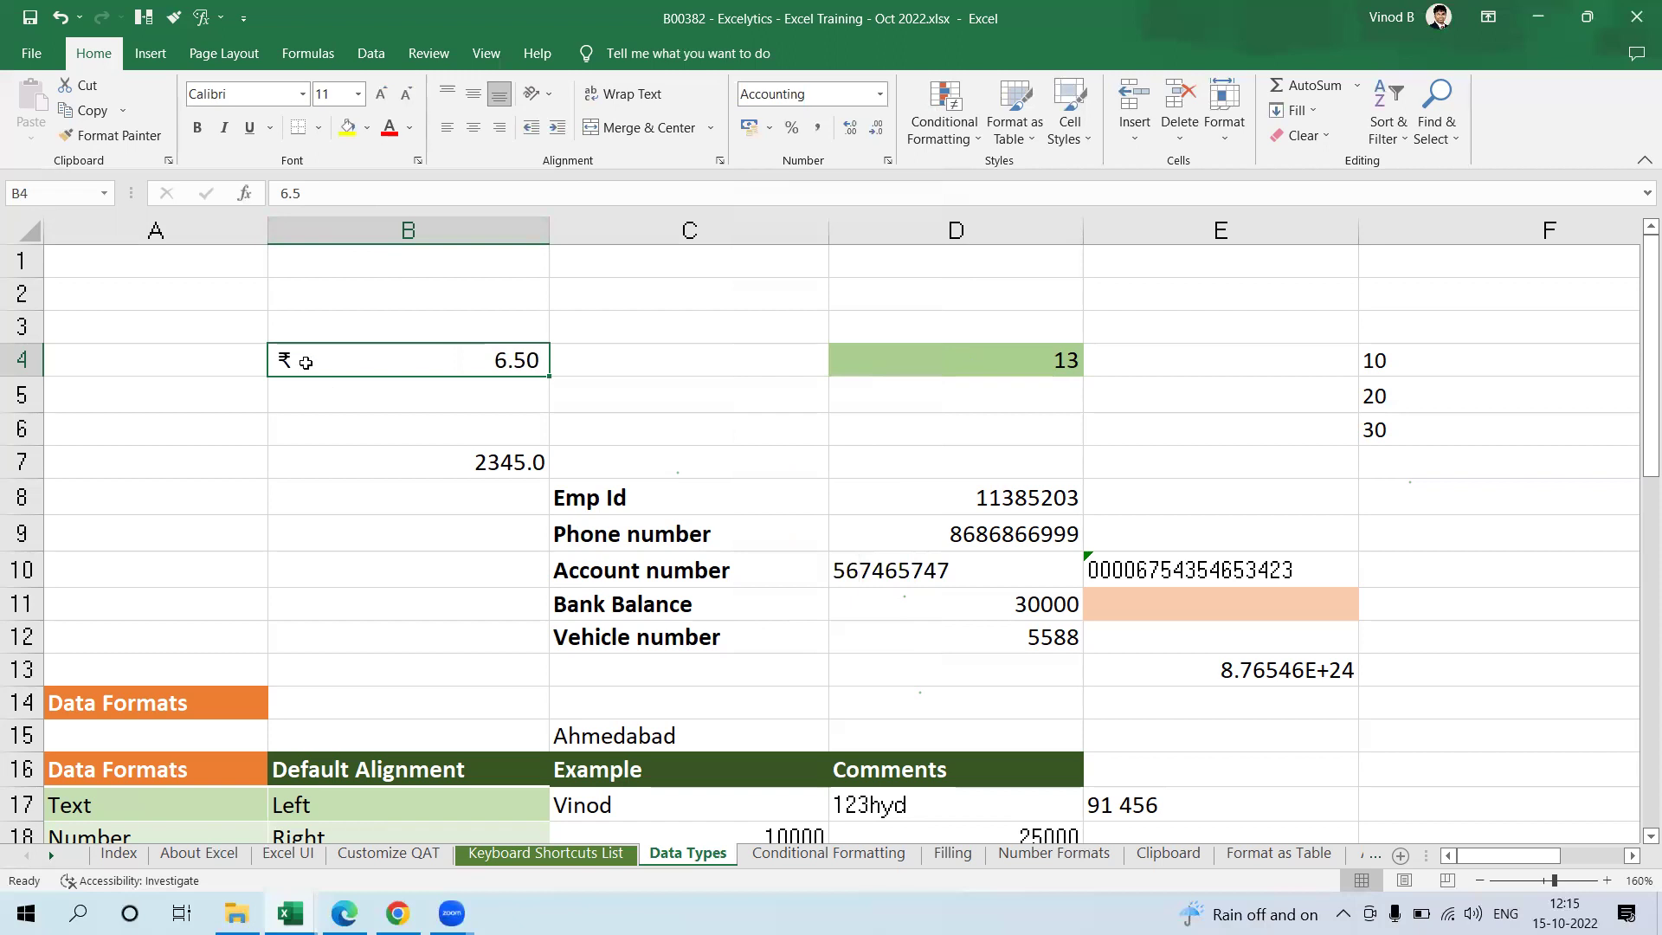
click(880, 95)
click(830, 180)
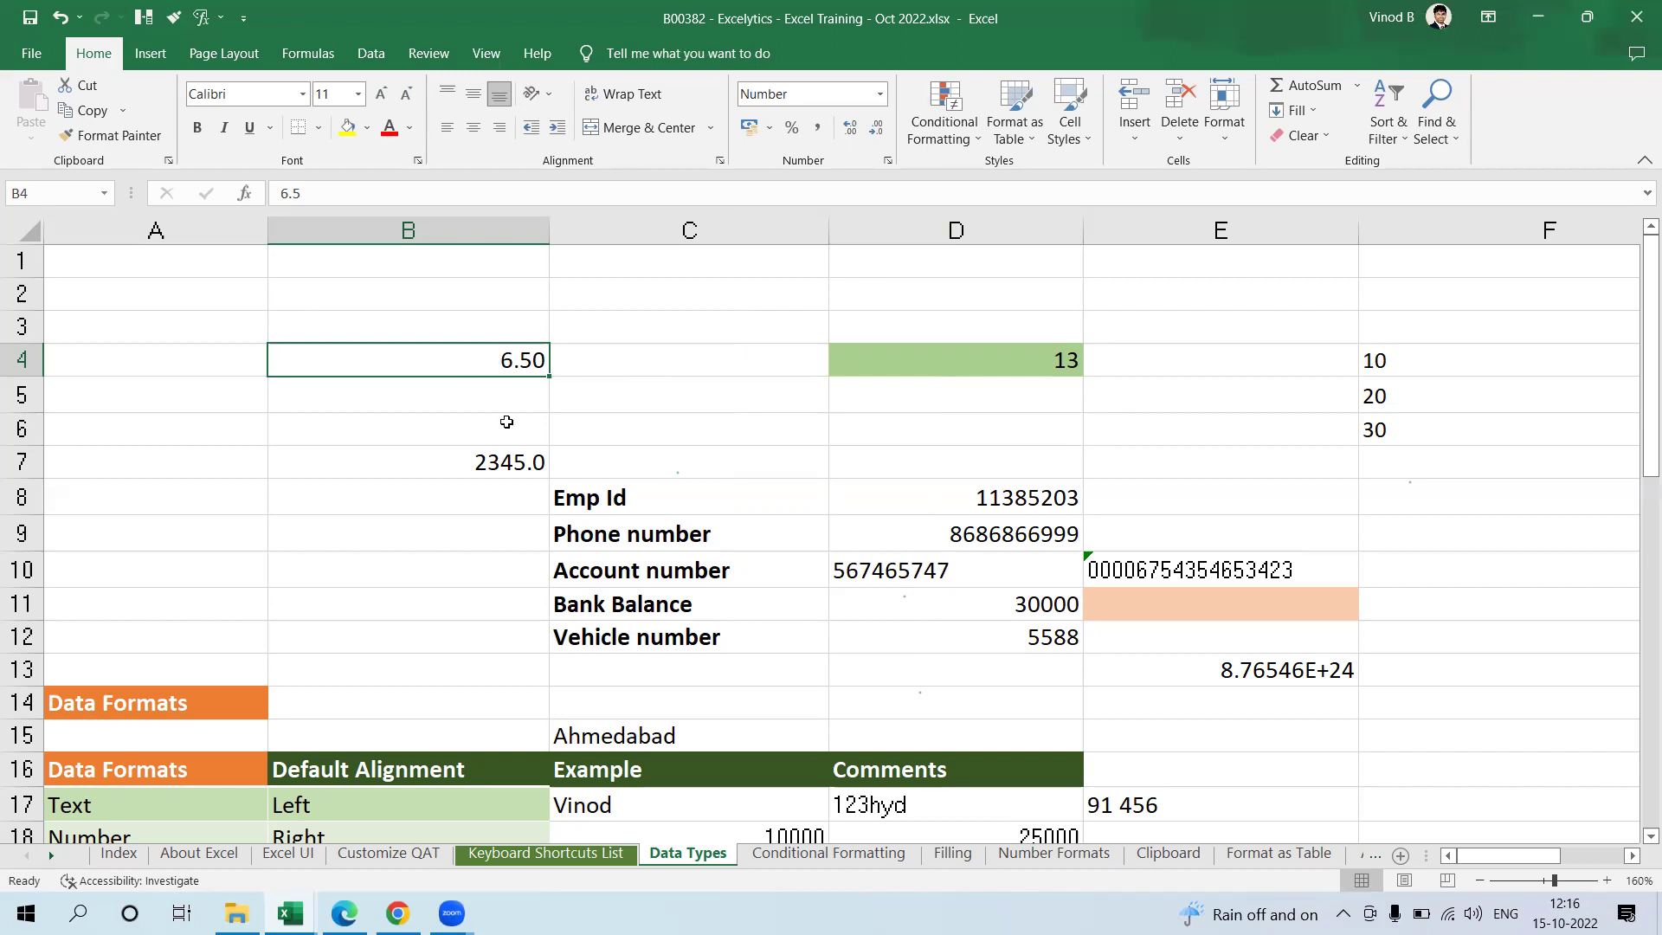
Step: Replace B4's value with 5.7 and round its display to a whole number
key(F2)
key(shift+Home)
text(5.7)
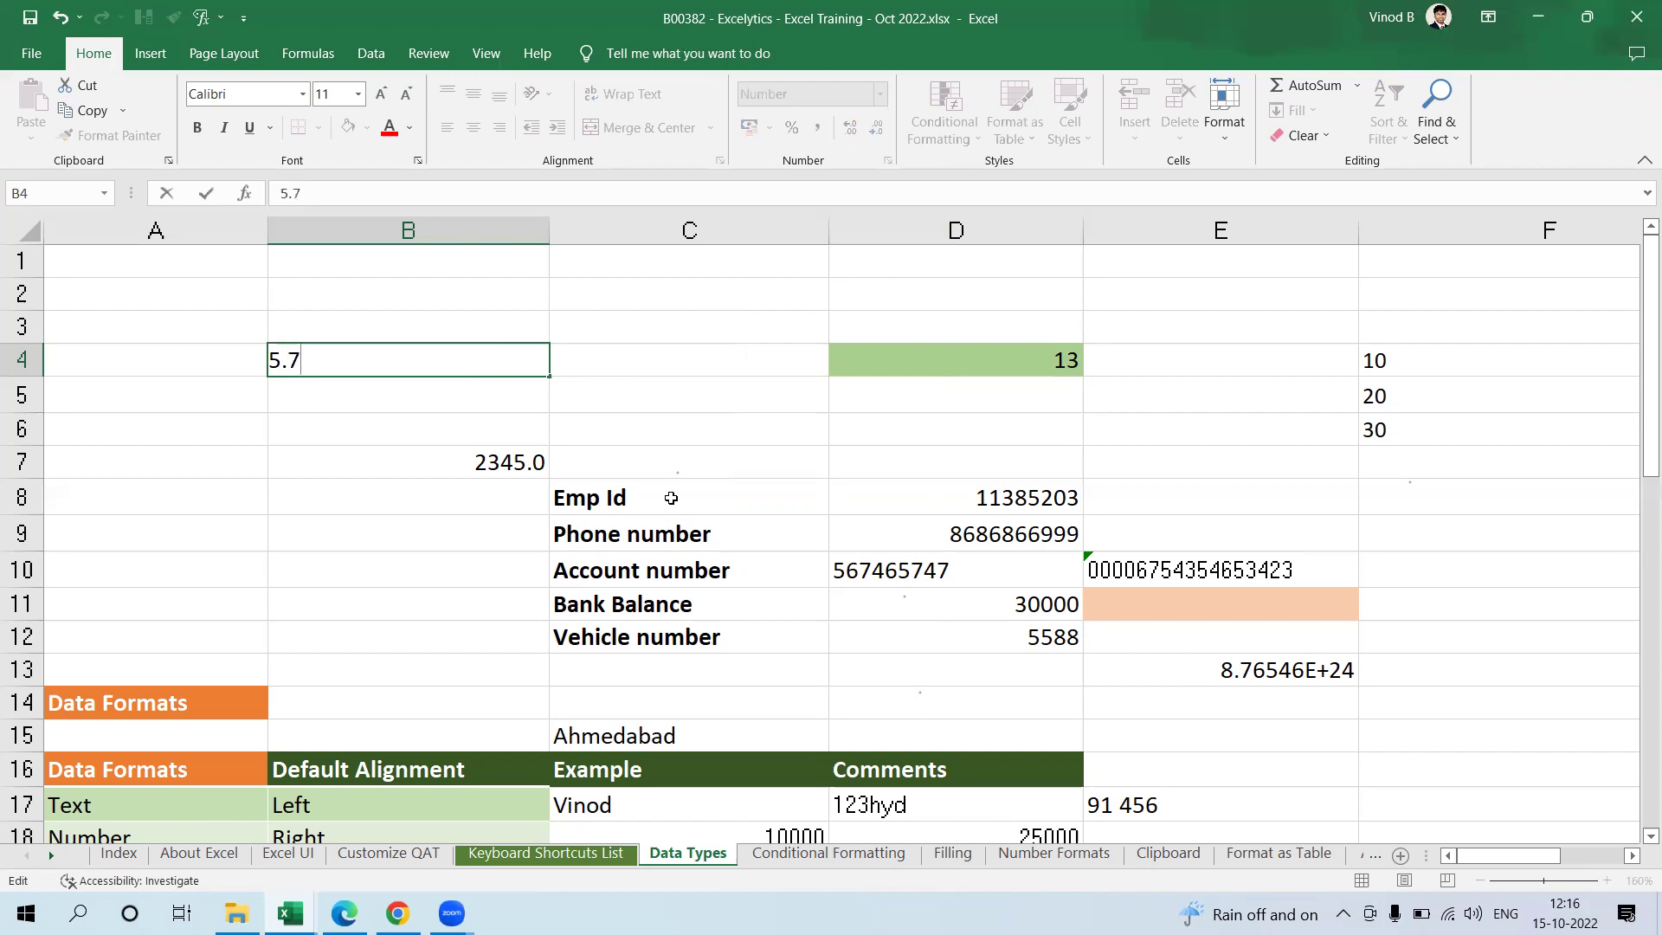
key(Return)
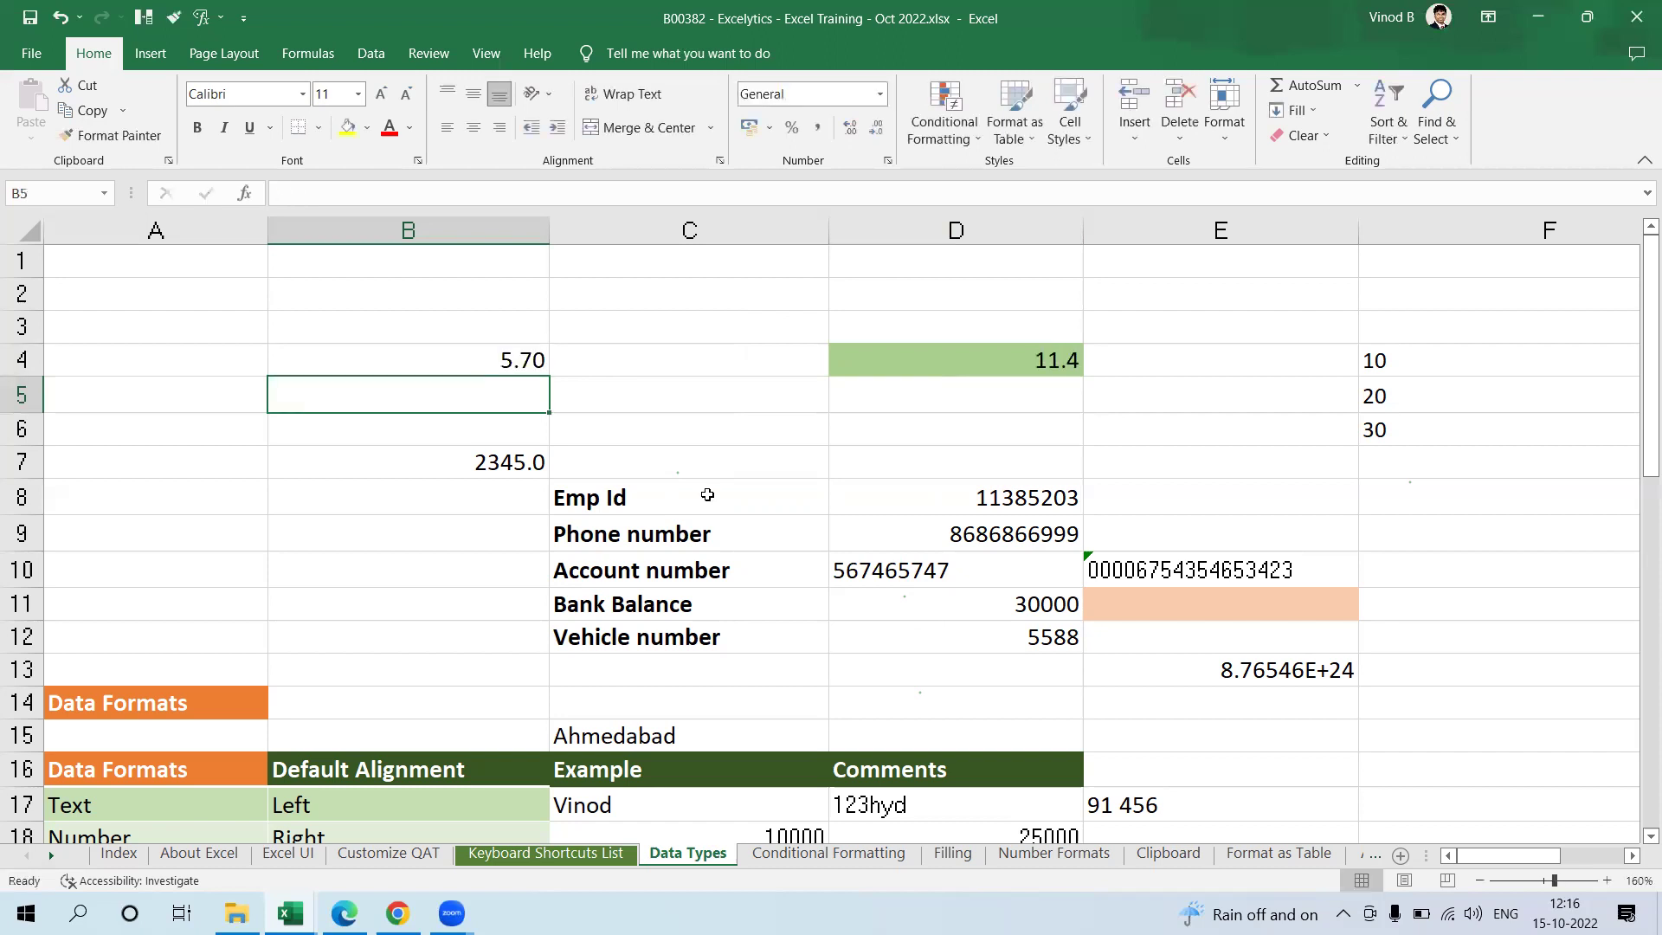
click(358, 361)
click(876, 128)
click(876, 127)
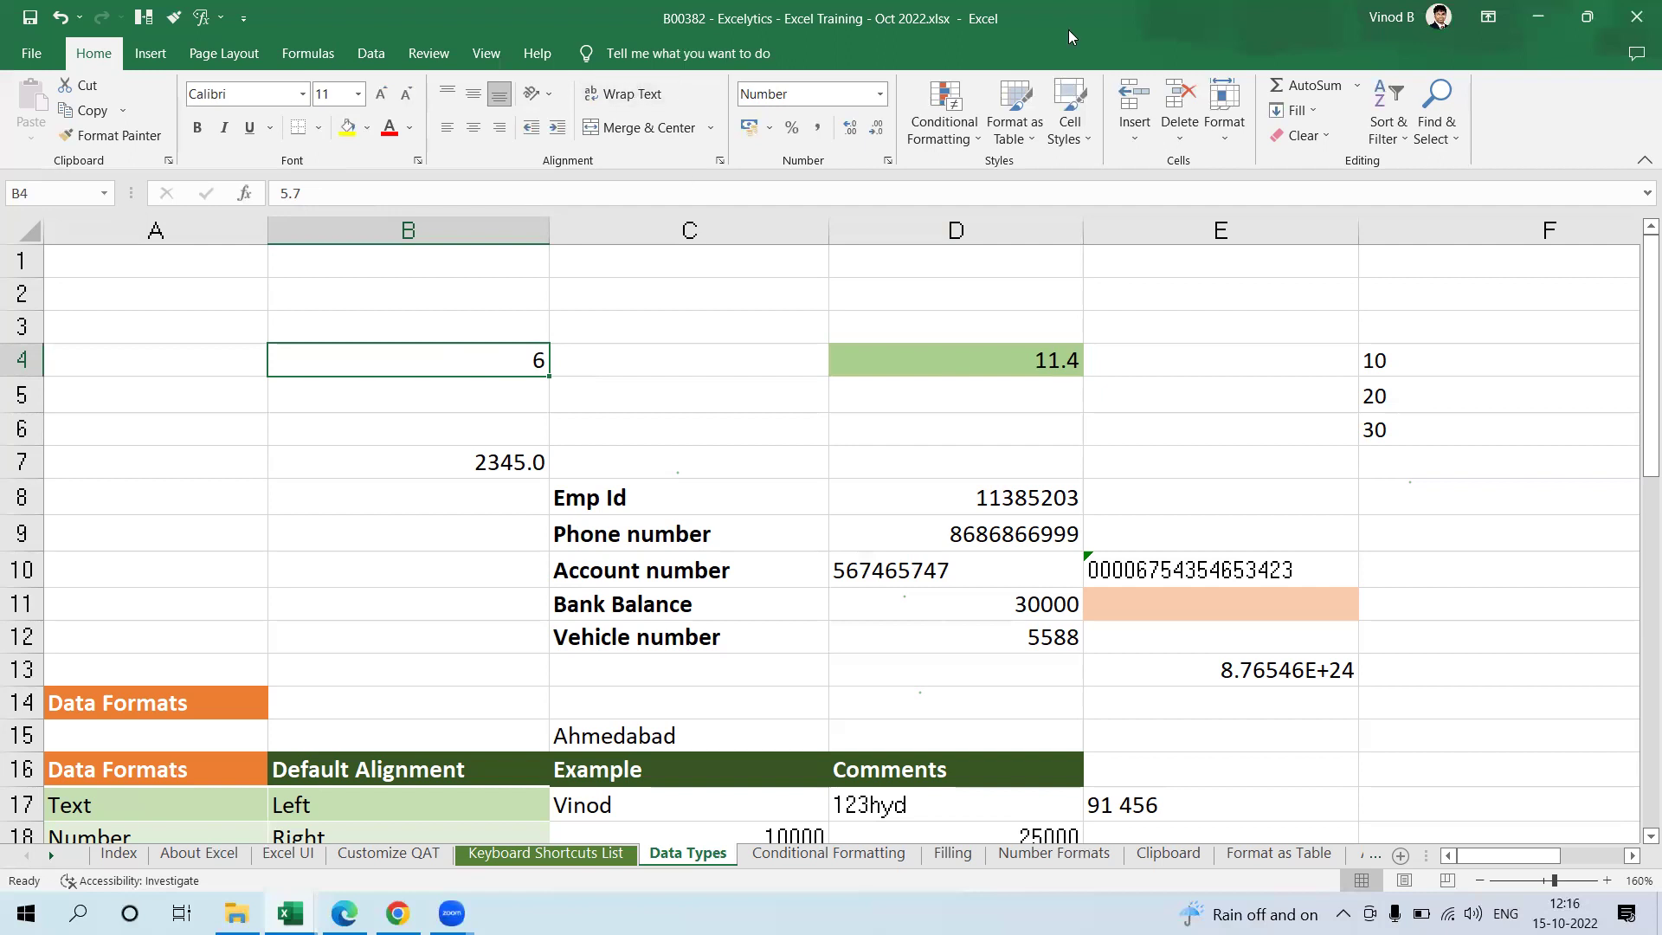
Step: Try Time format on B4, then return to Number format with no decimals, showing 6
click(879, 98)
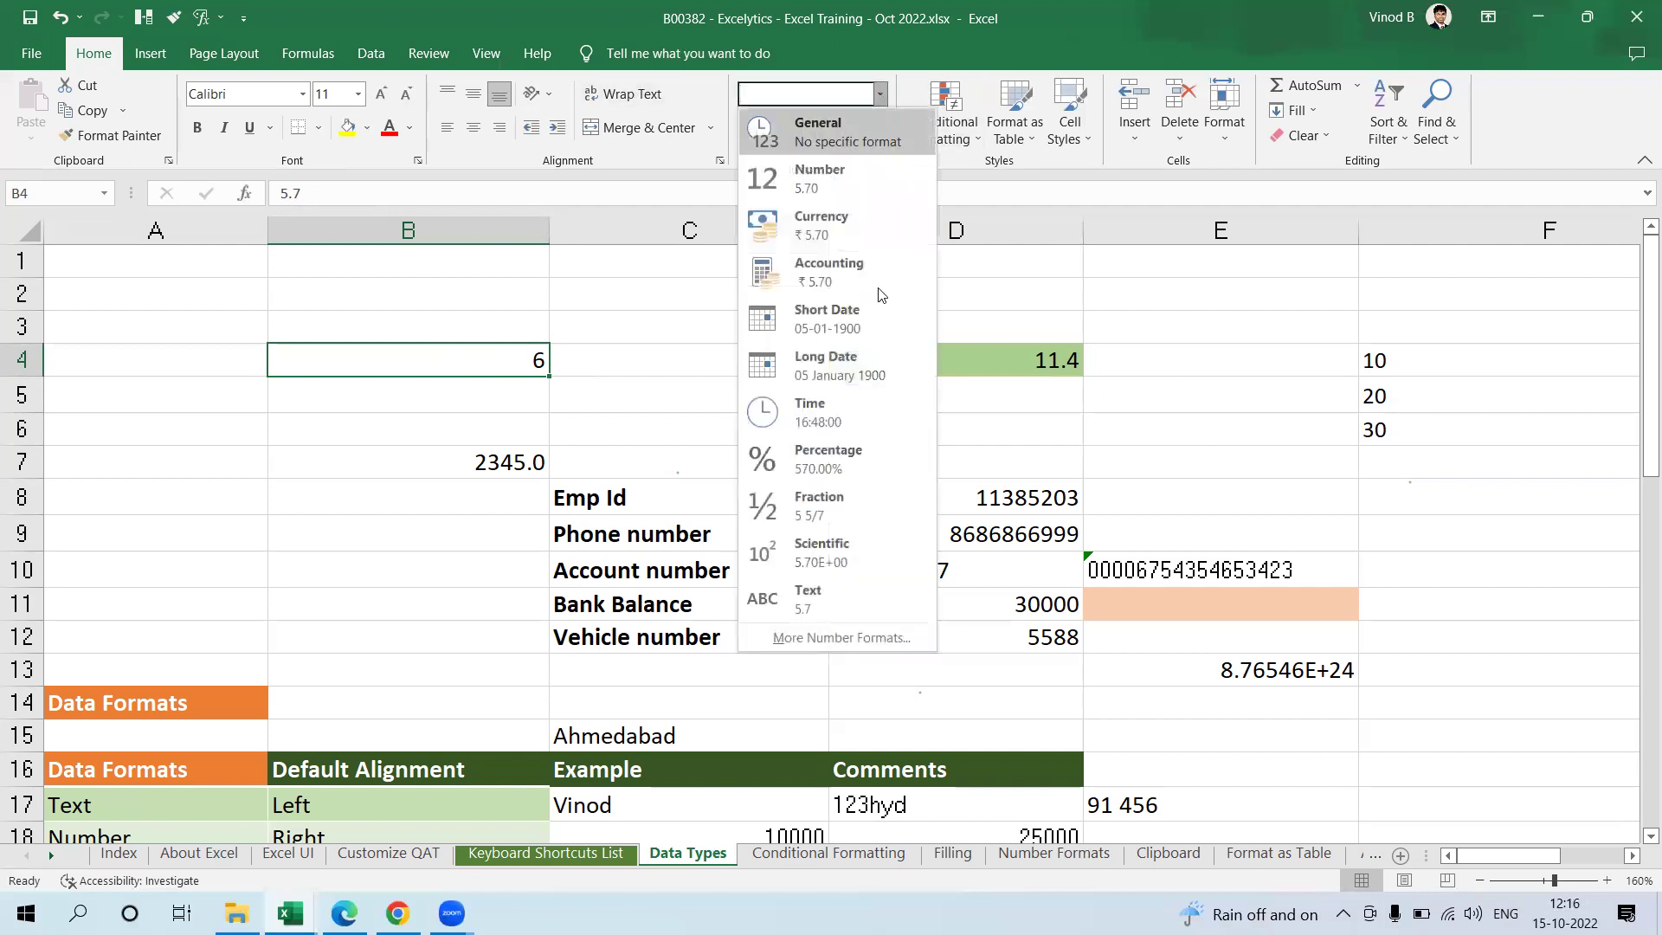
click(888, 417)
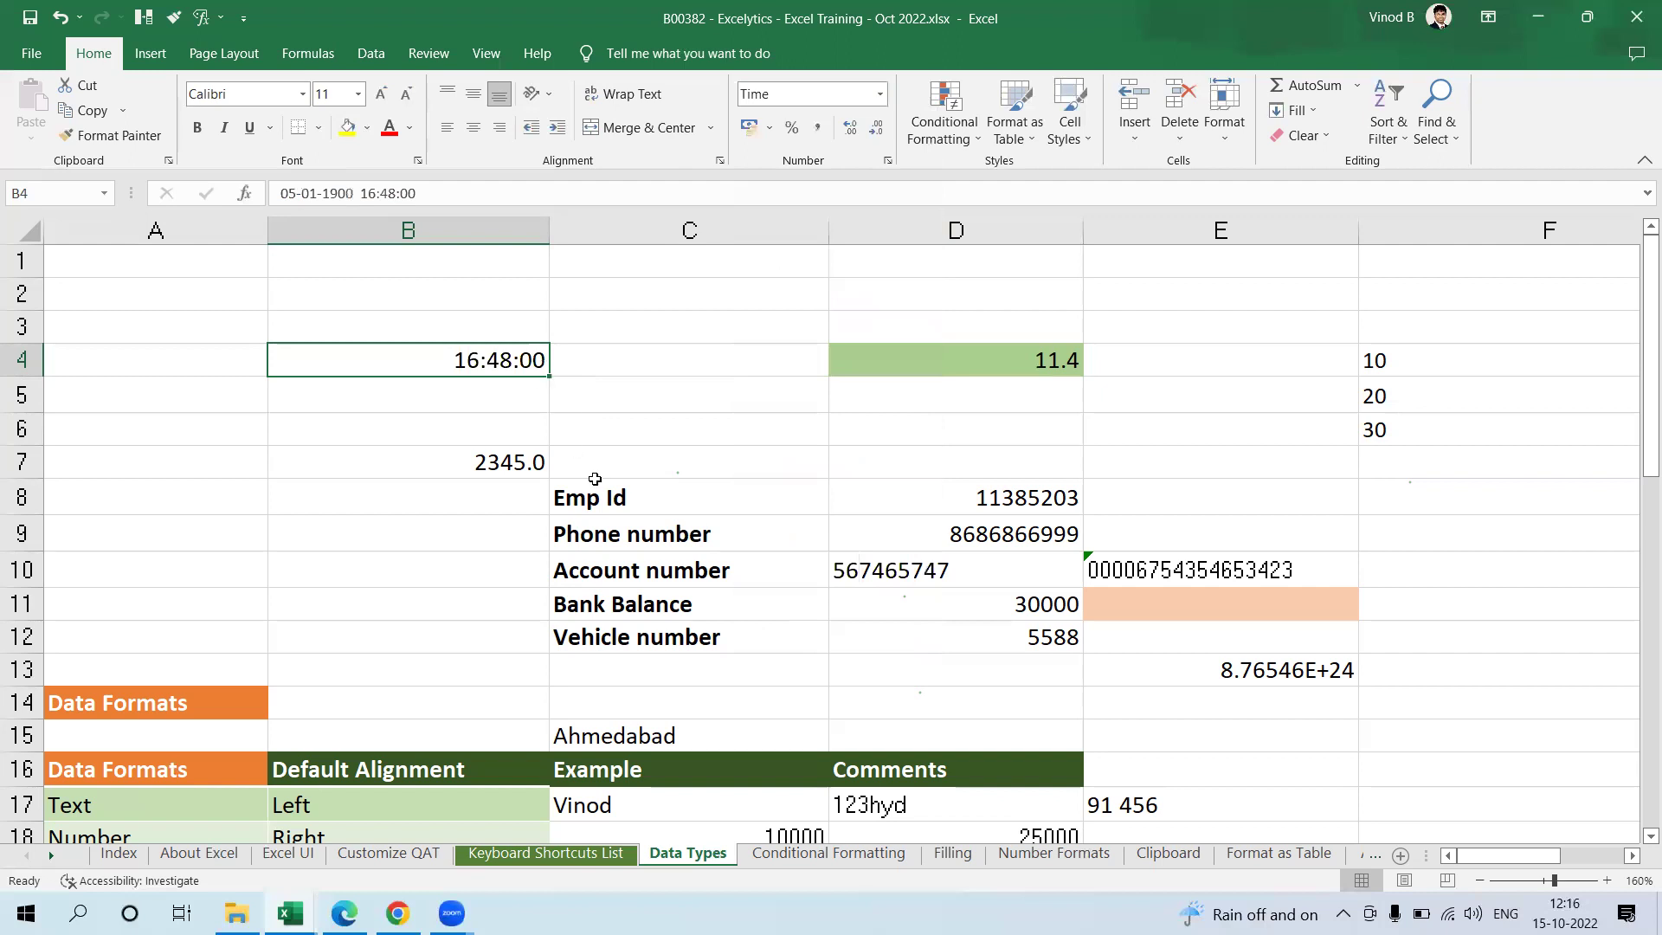
click(879, 93)
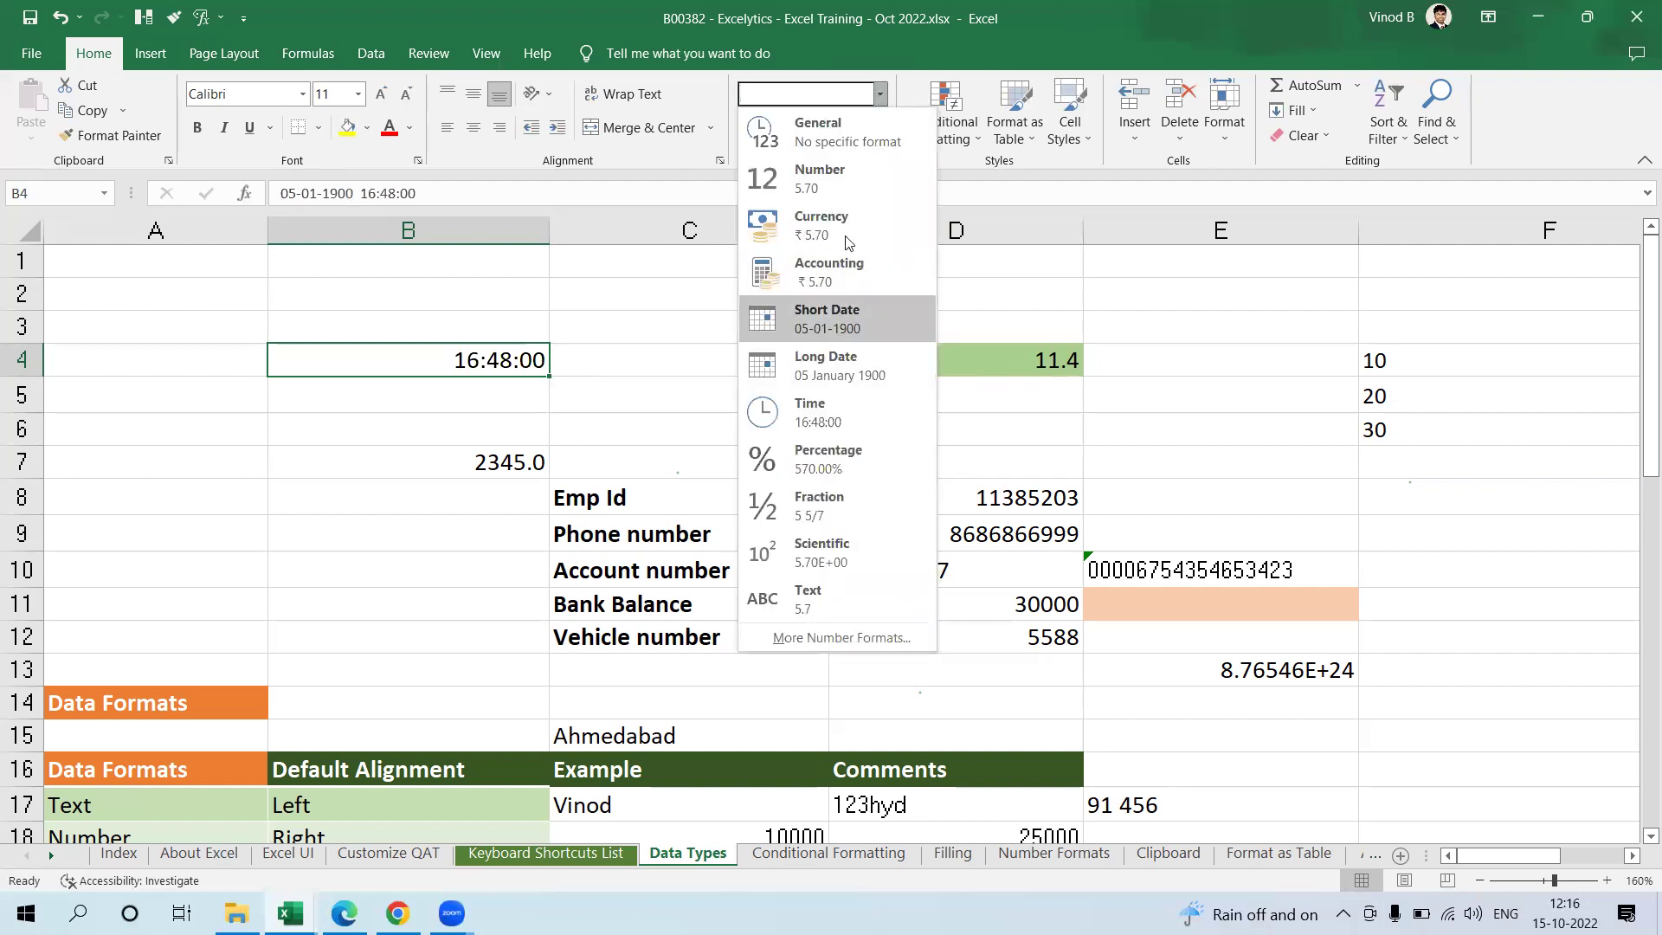
click(855, 408)
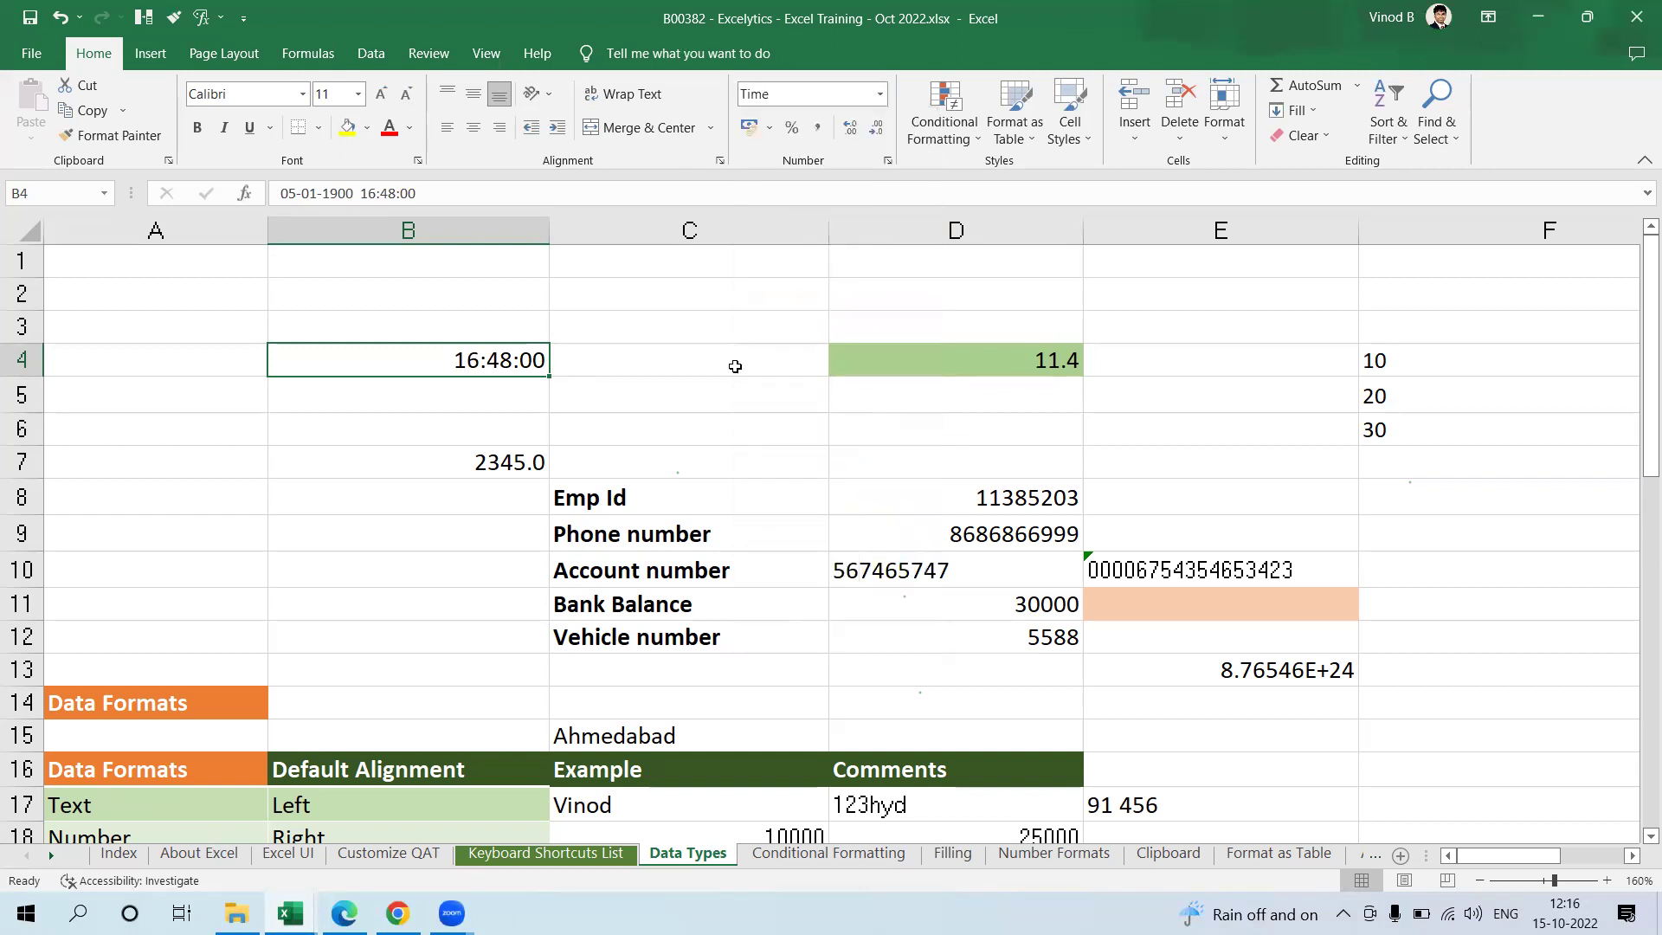
click(879, 93)
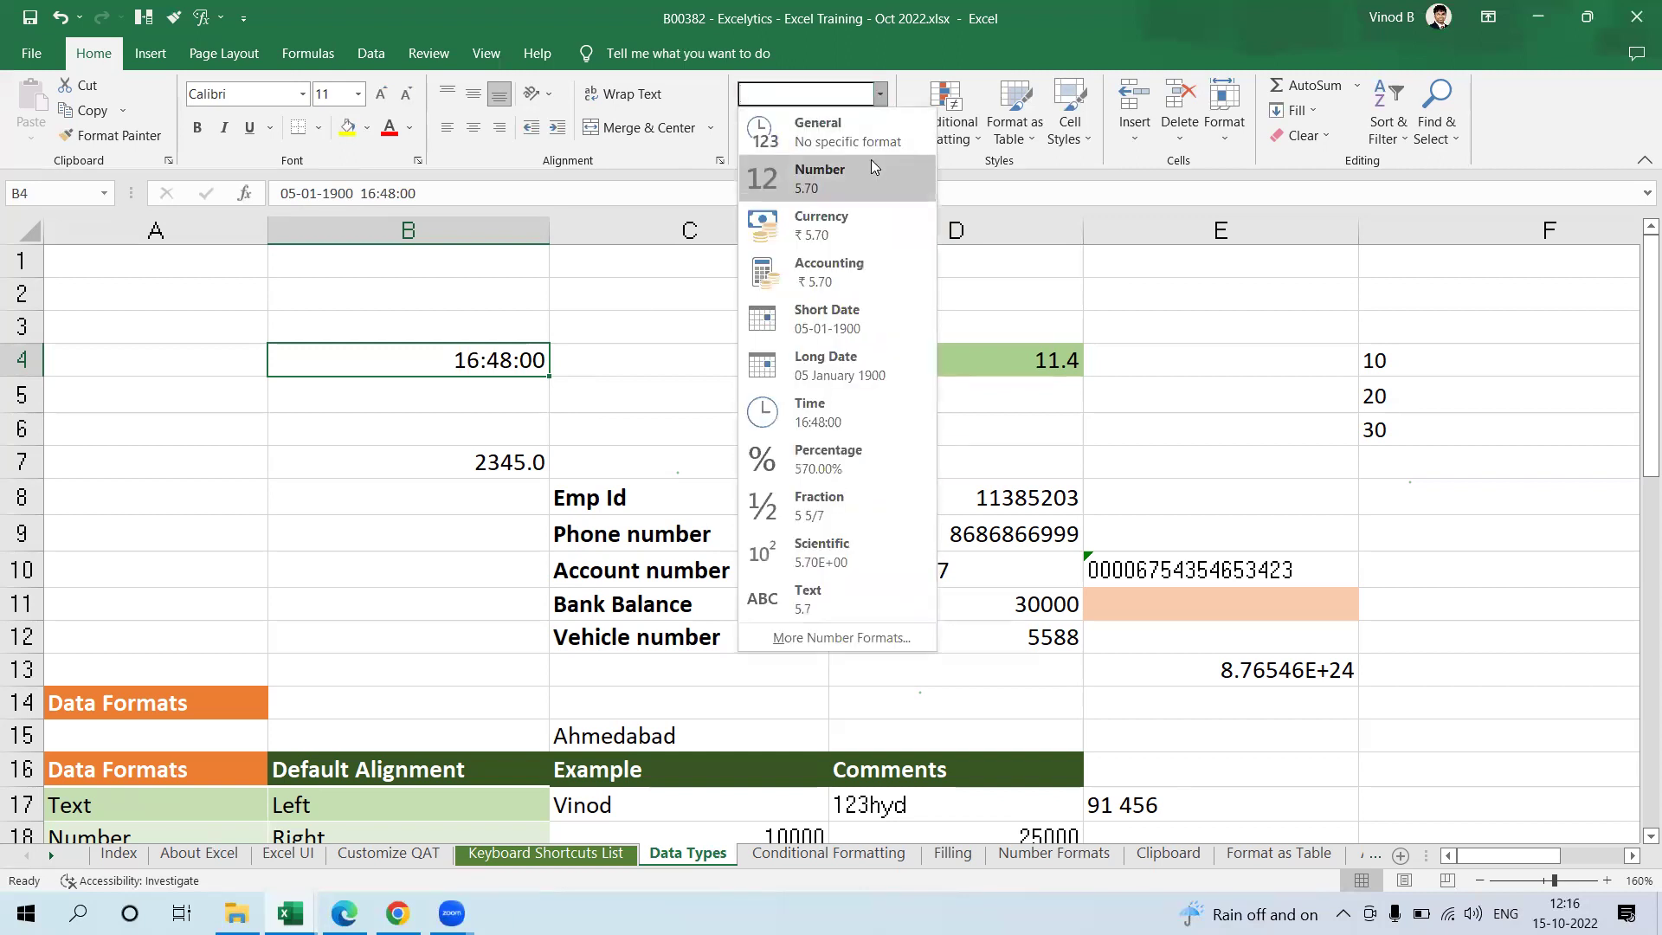
click(871, 161)
click(876, 128)
click(877, 129)
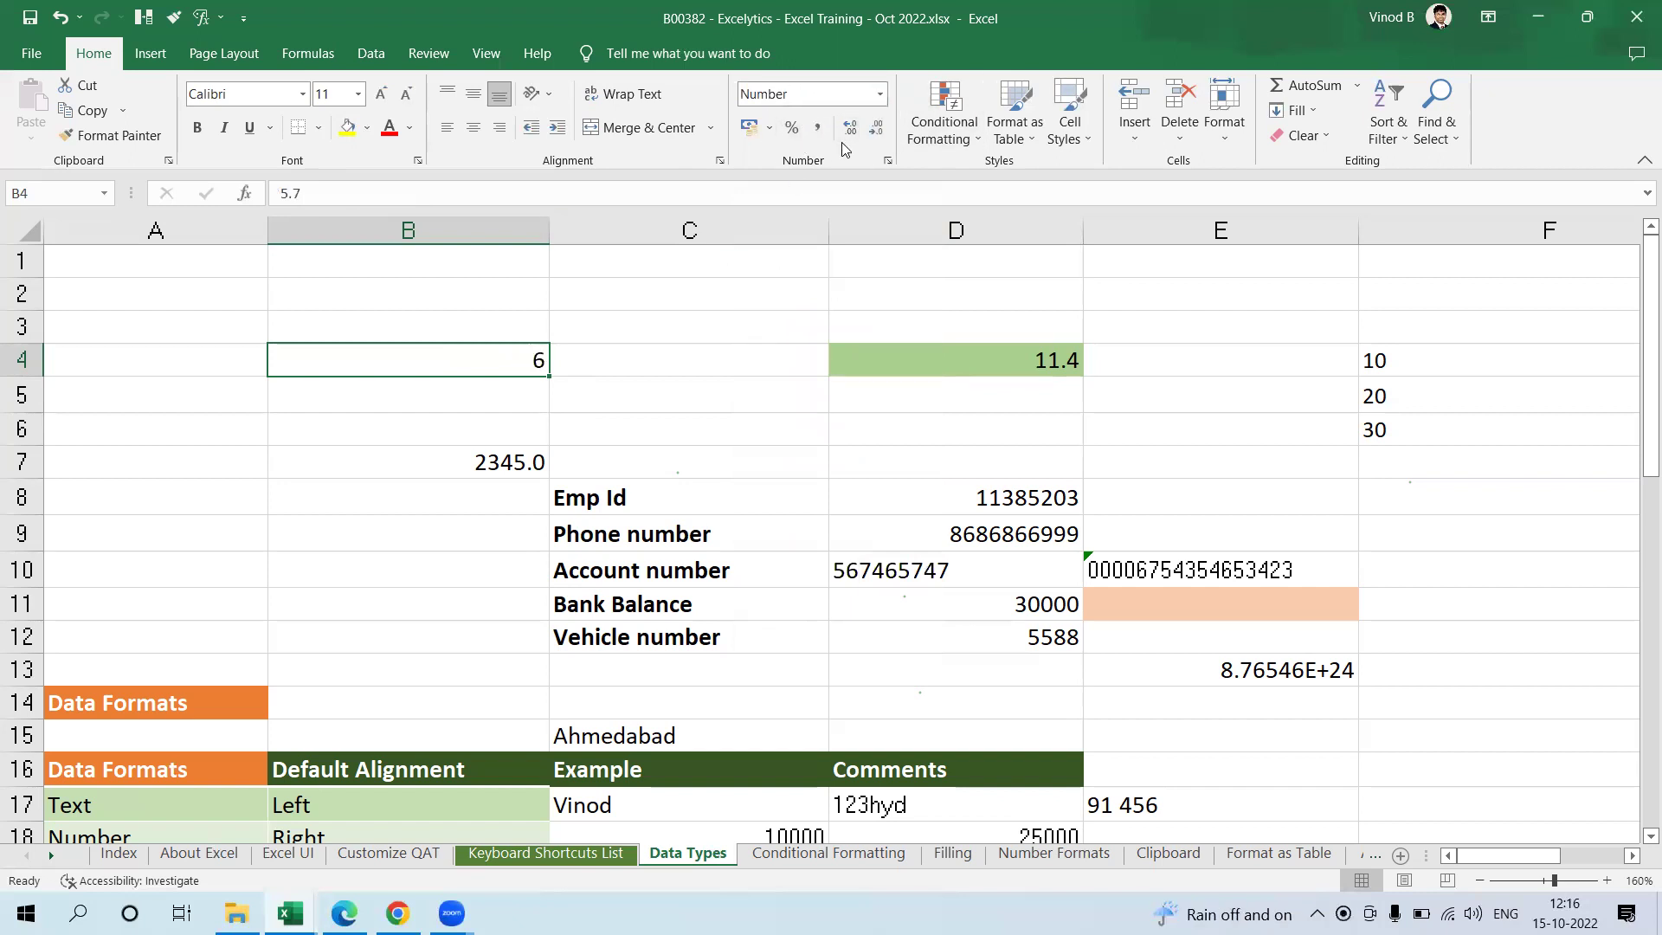
click(519, 541)
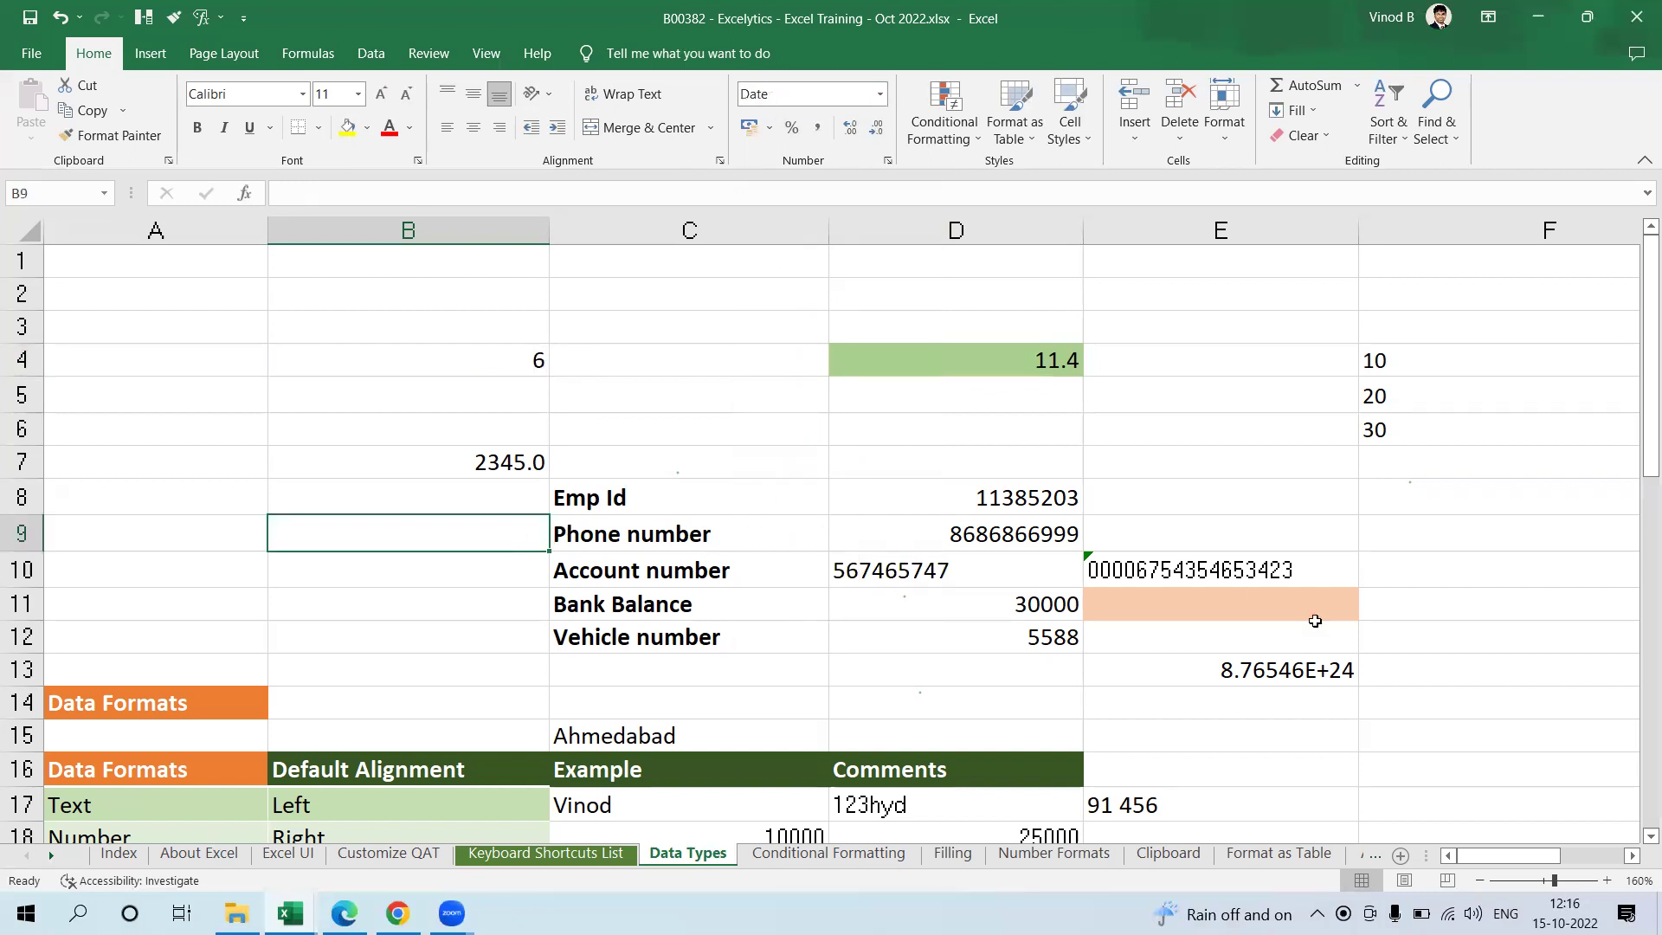
Step: Clear the old totals in F7:G10
click(1633, 856)
click(1632, 855)
drag(1054, 576, 1278, 451)
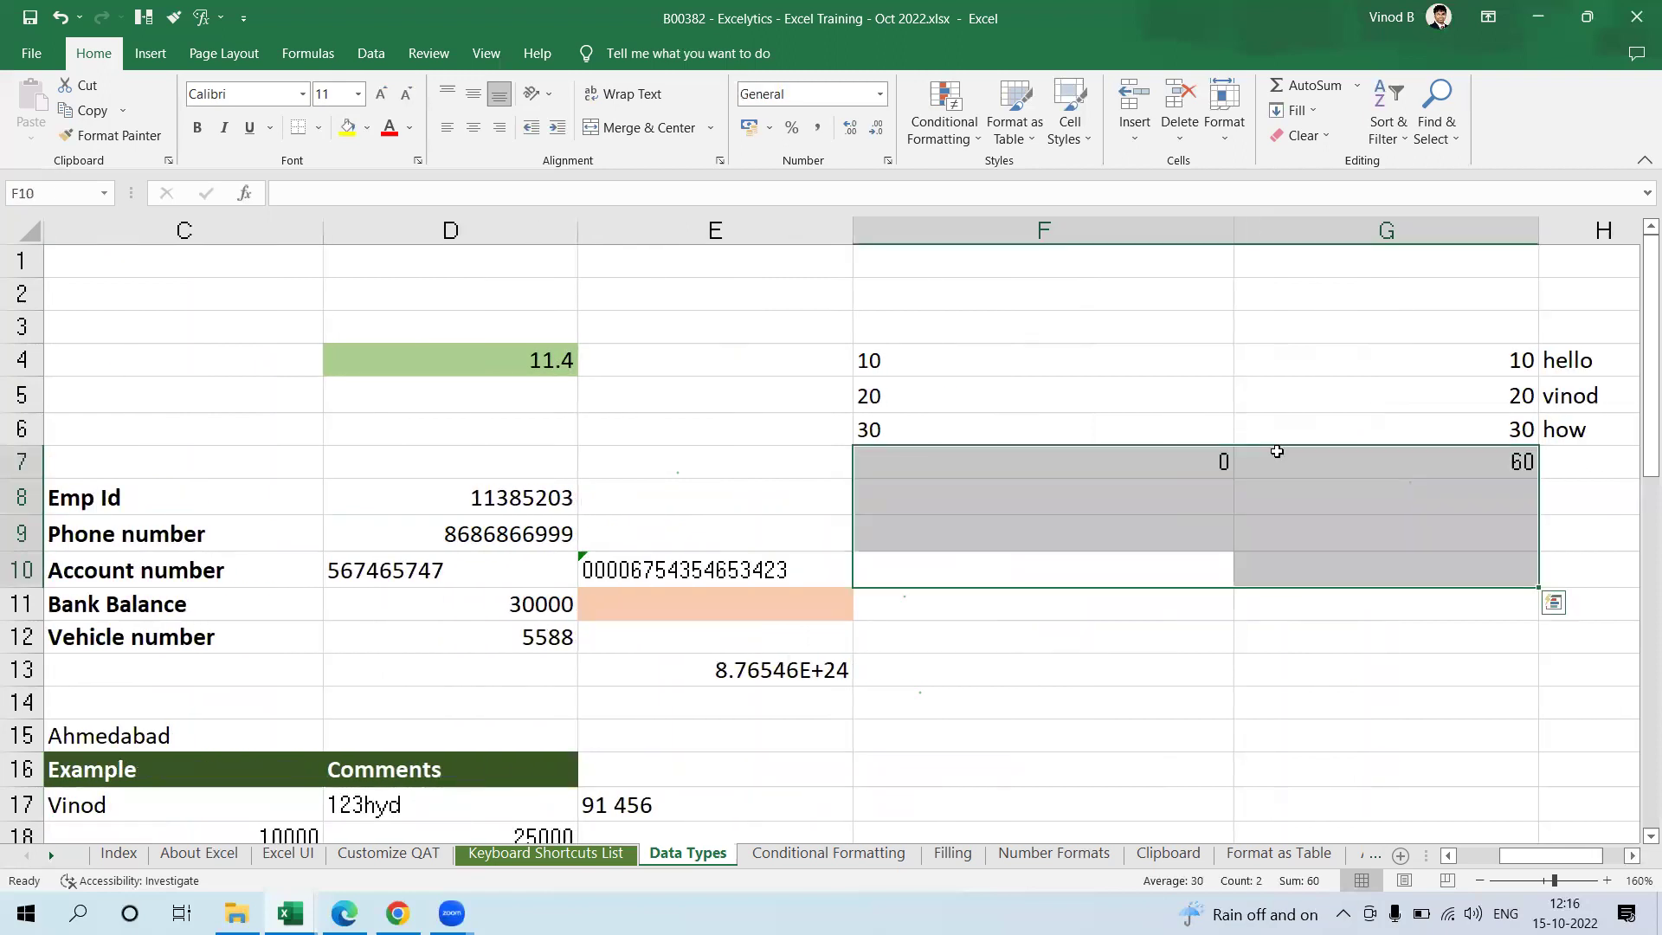
click(1203, 647)
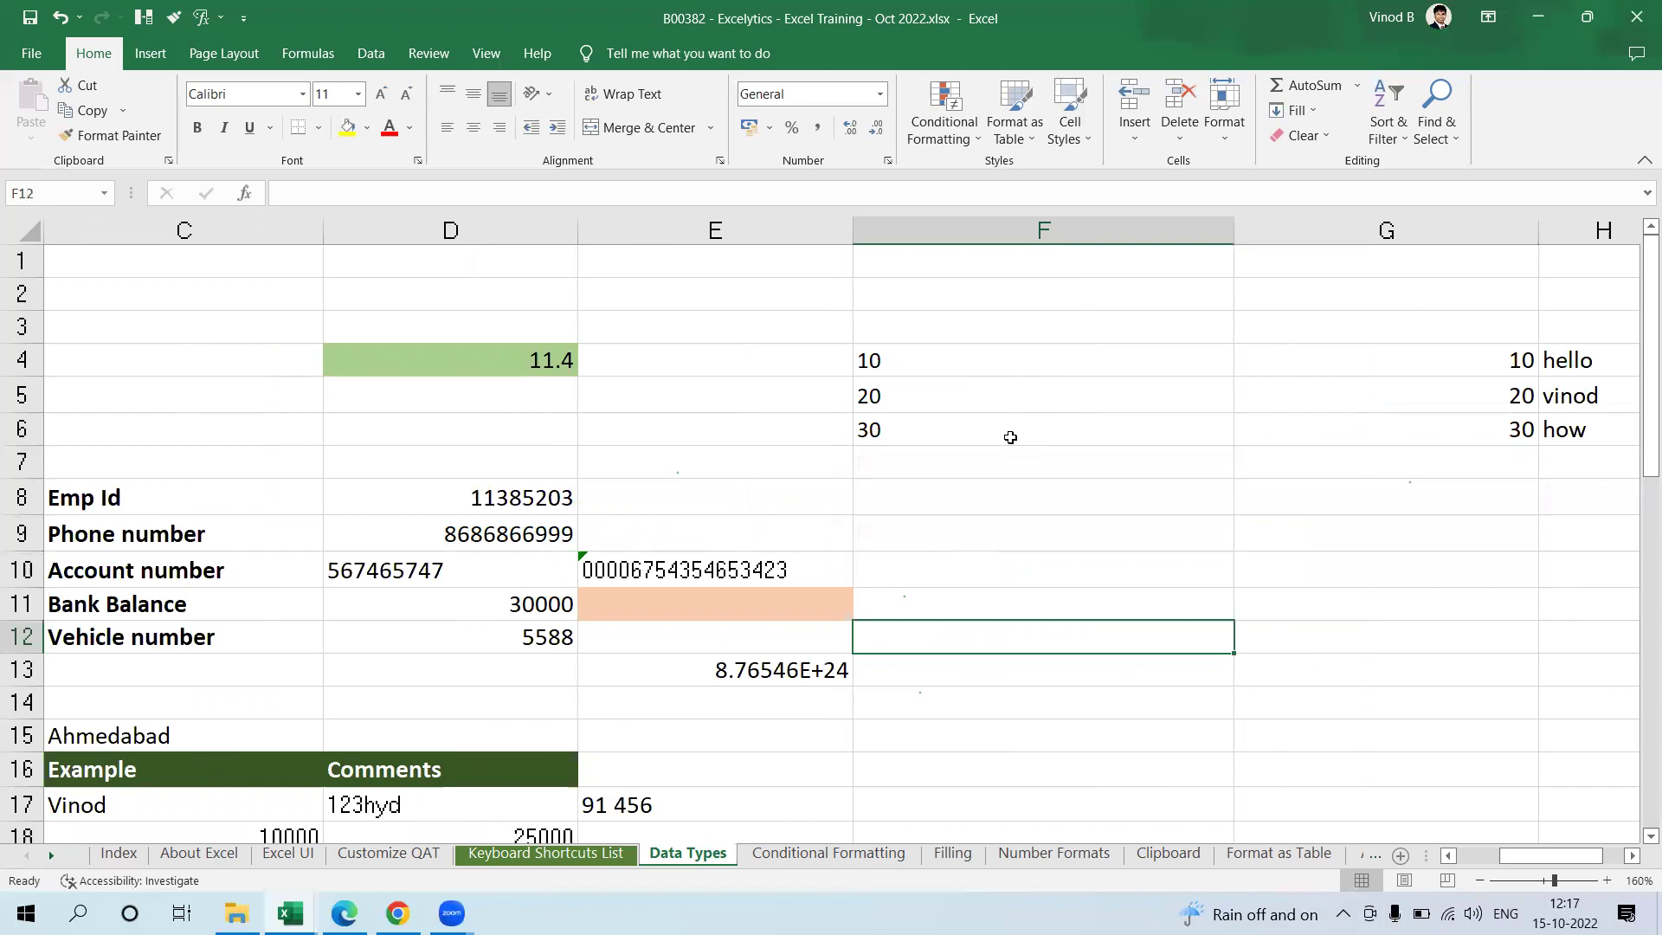
Step: Enter =SUM(F4:F6) in F7, which returns 0 for the text-stored 10, 20, 30
click(1004, 467)
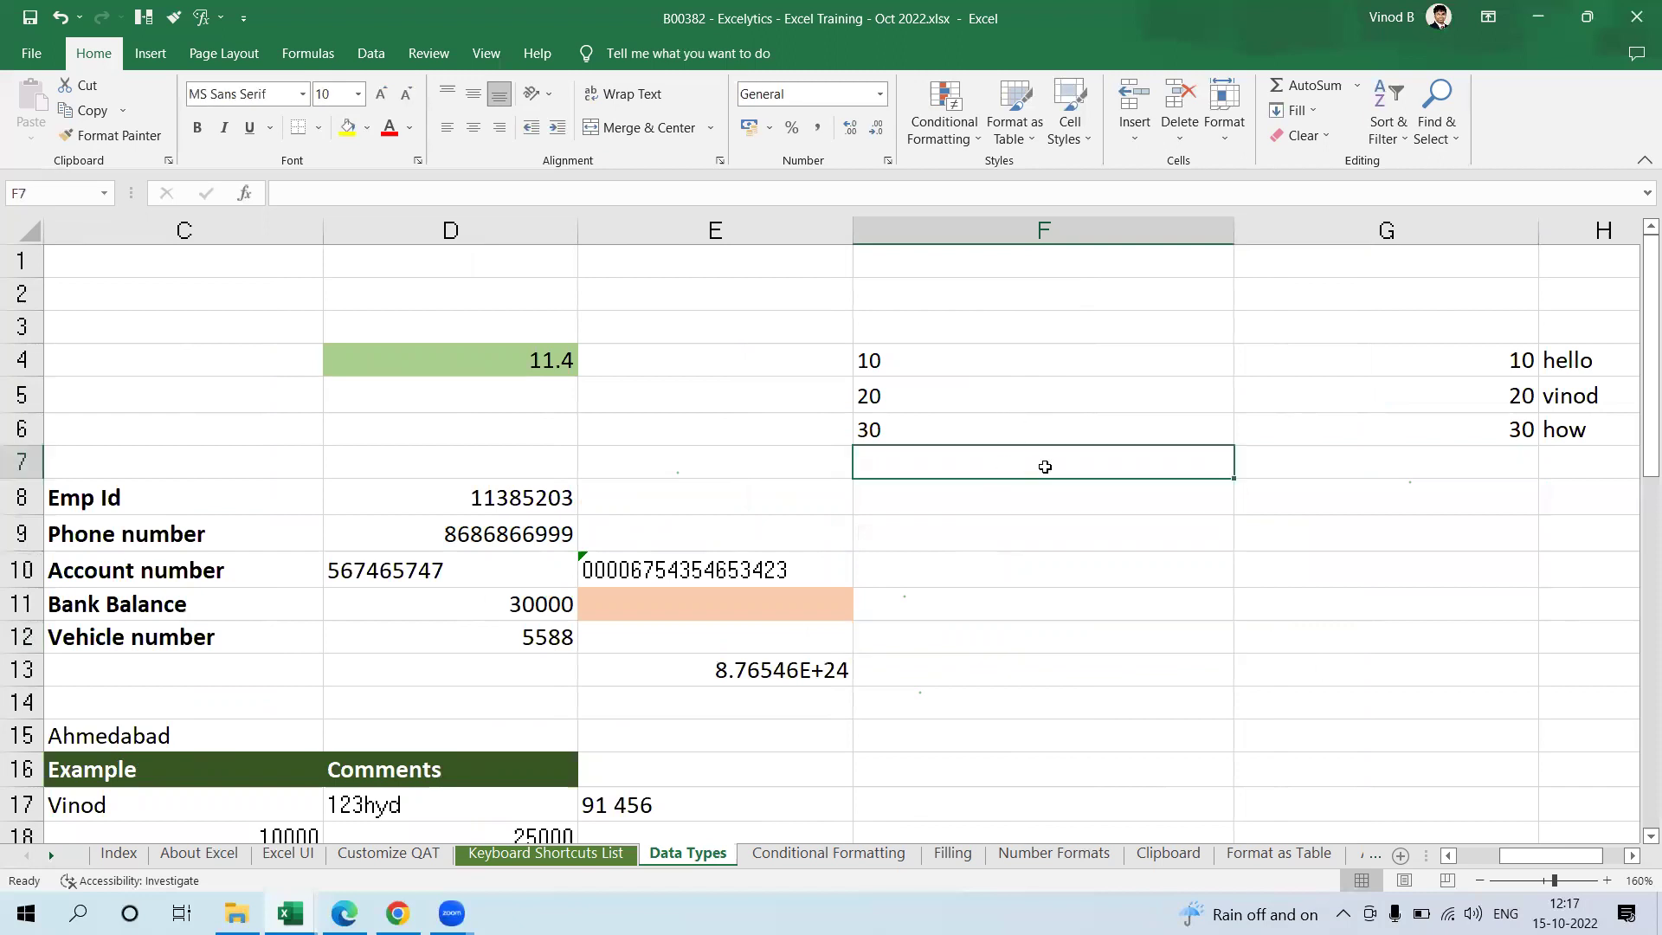
text(=sum)
key(Tab)
drag(975, 355, 991, 433)
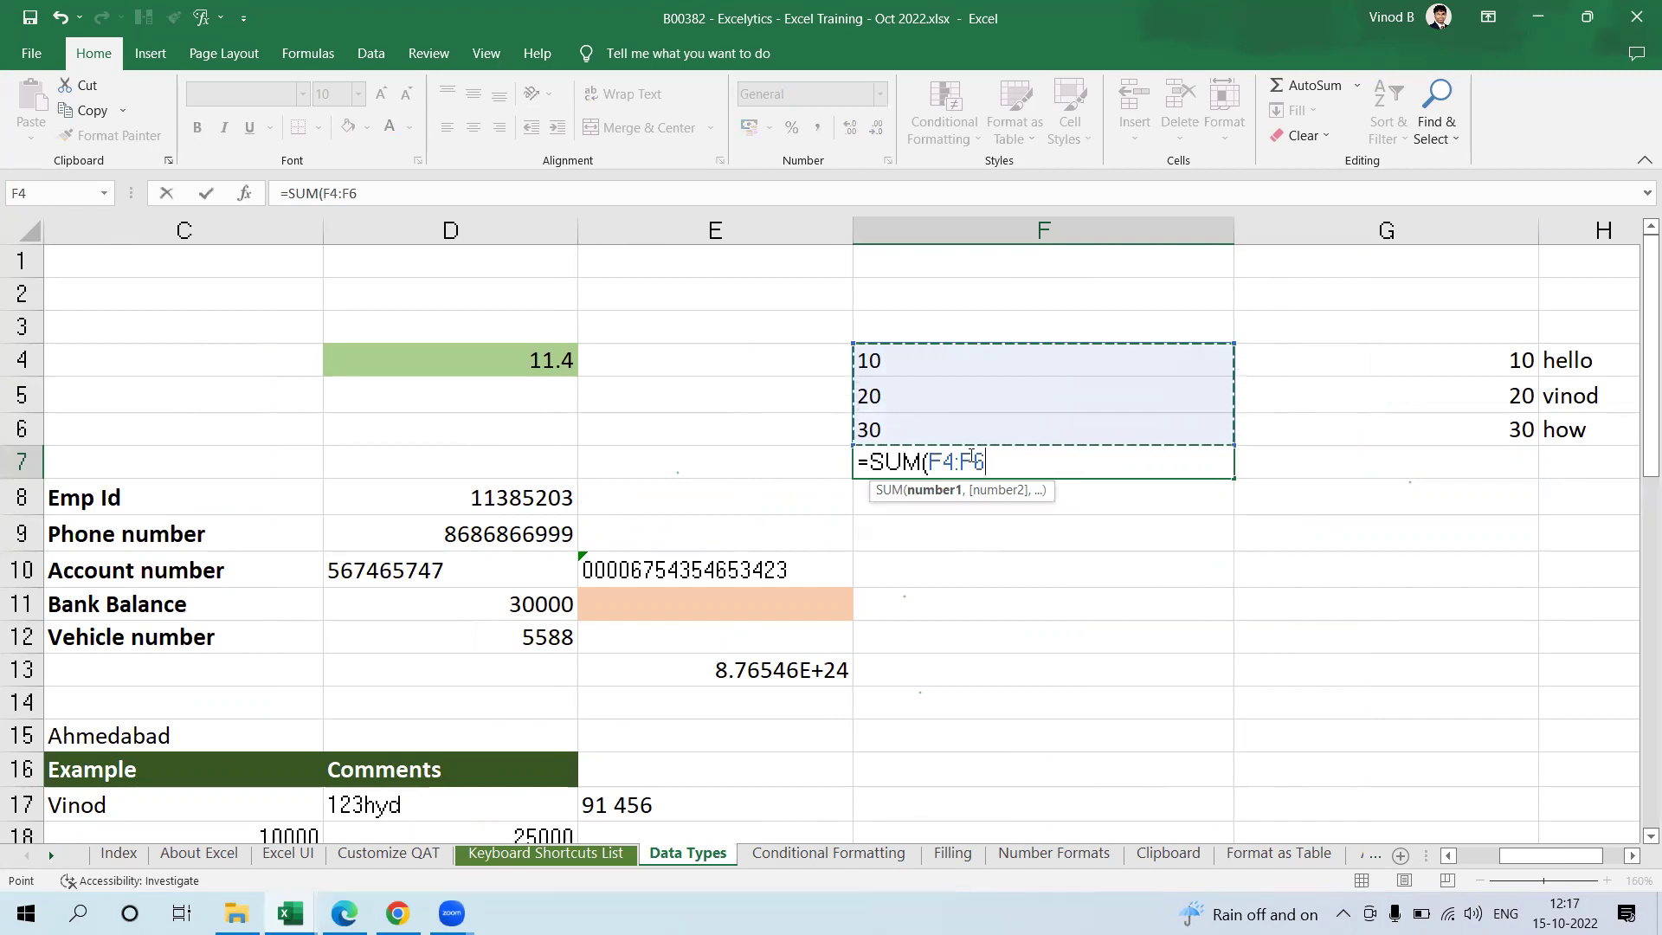
text())
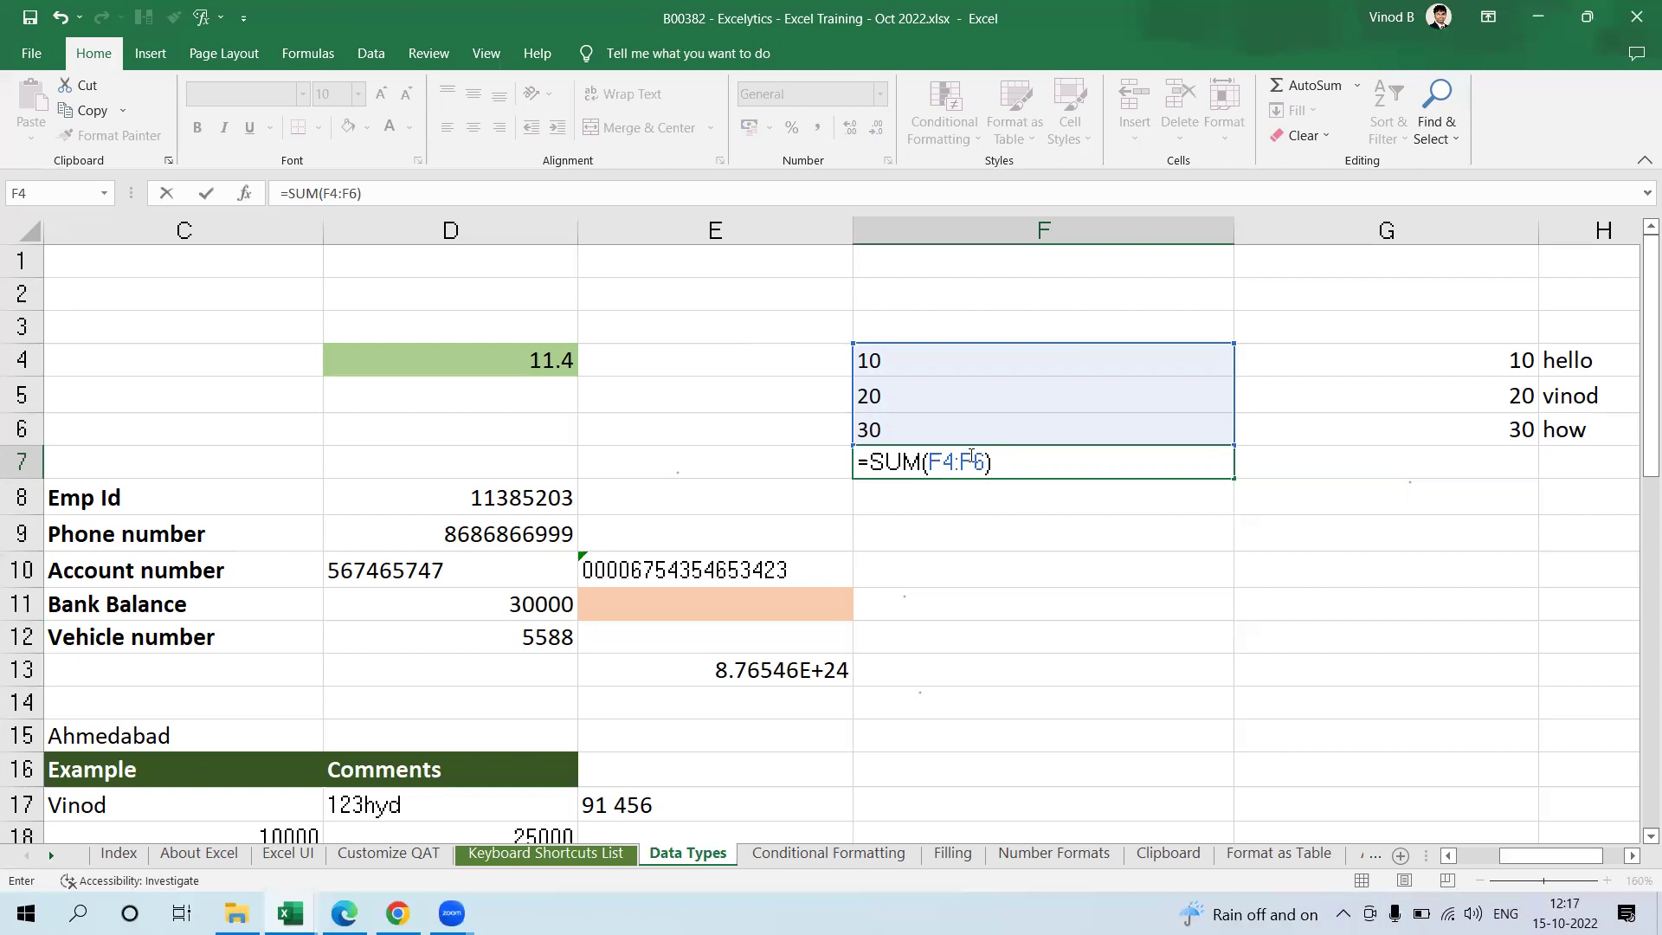
key(Return)
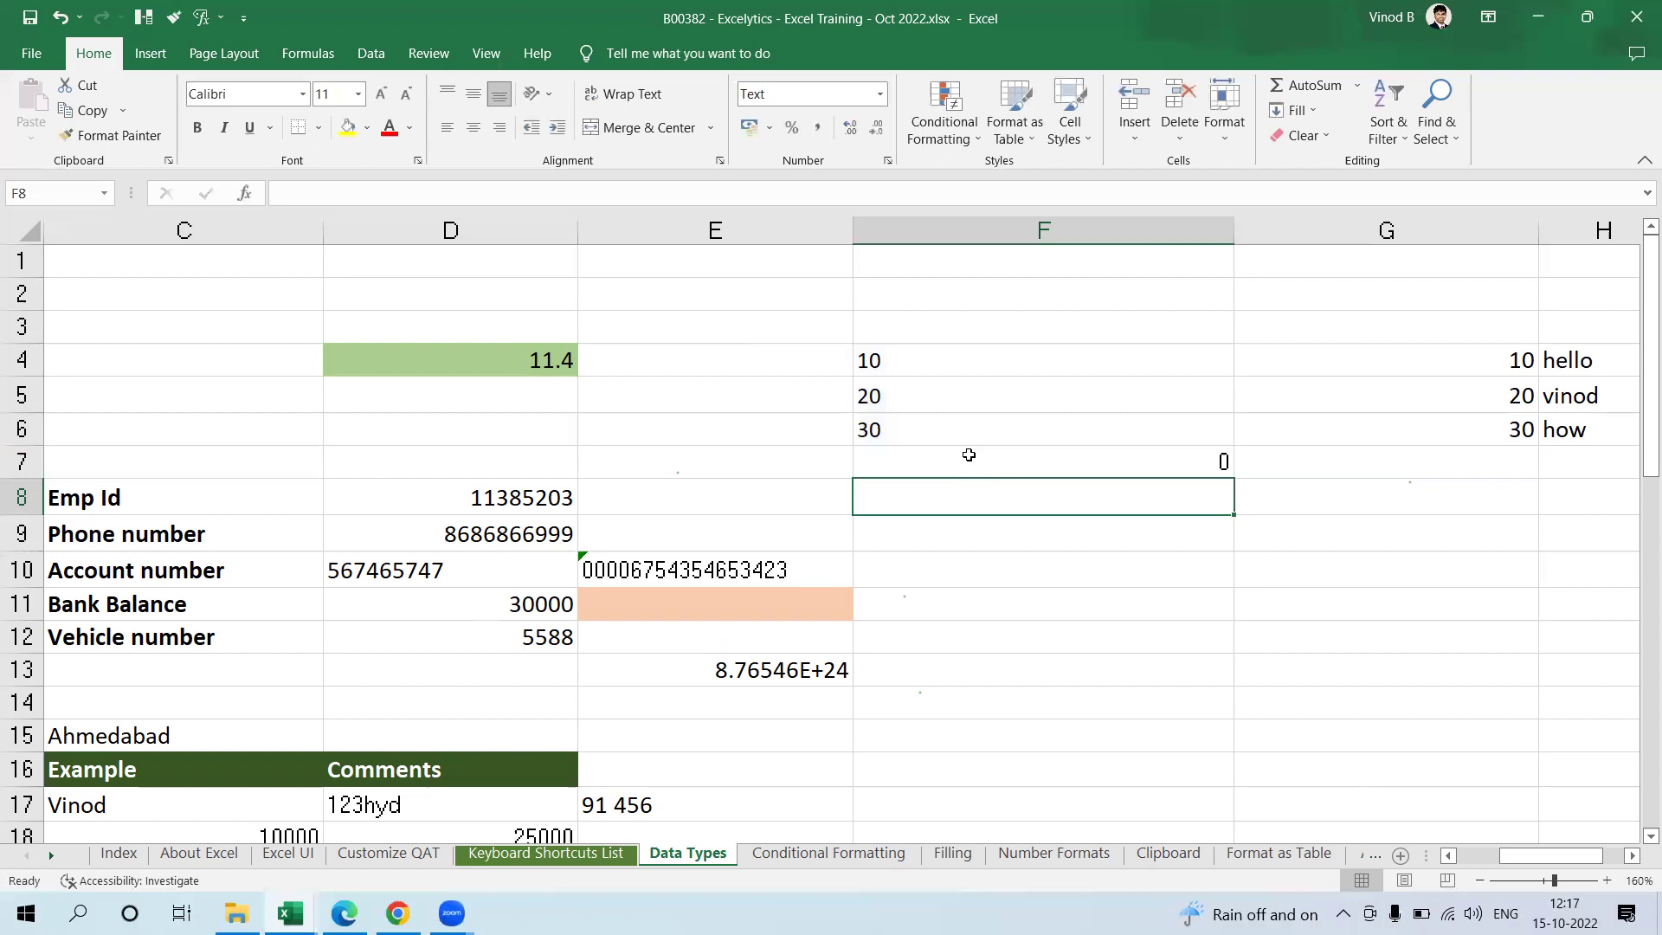
click(966, 367)
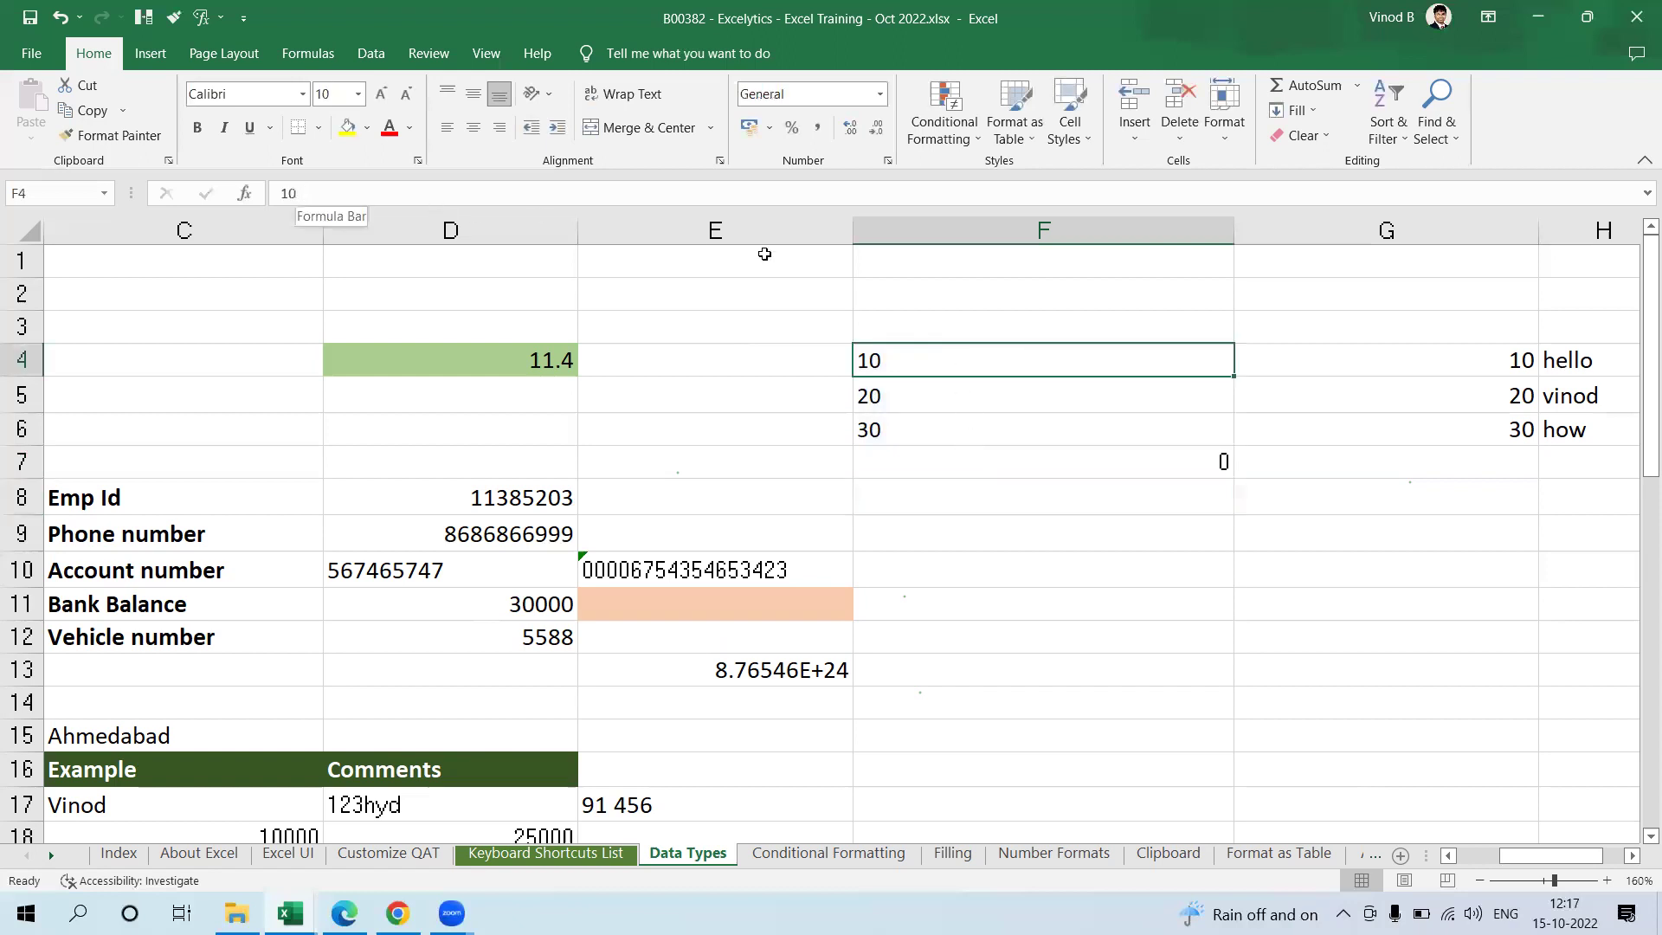
click(905, 386)
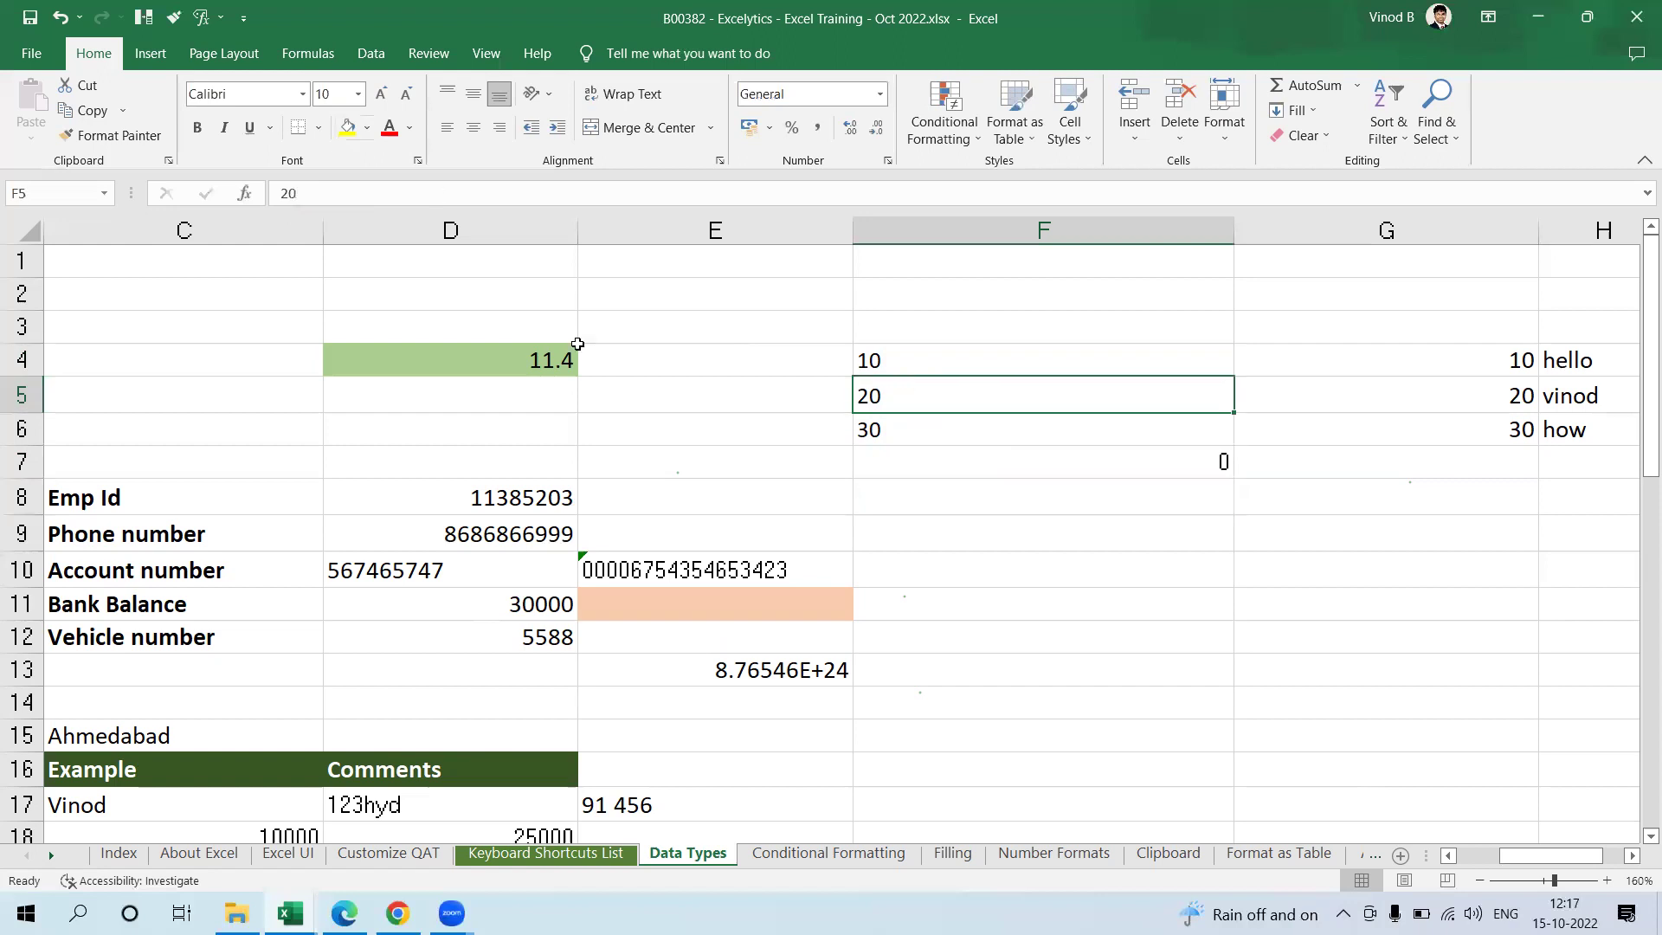
click(966, 428)
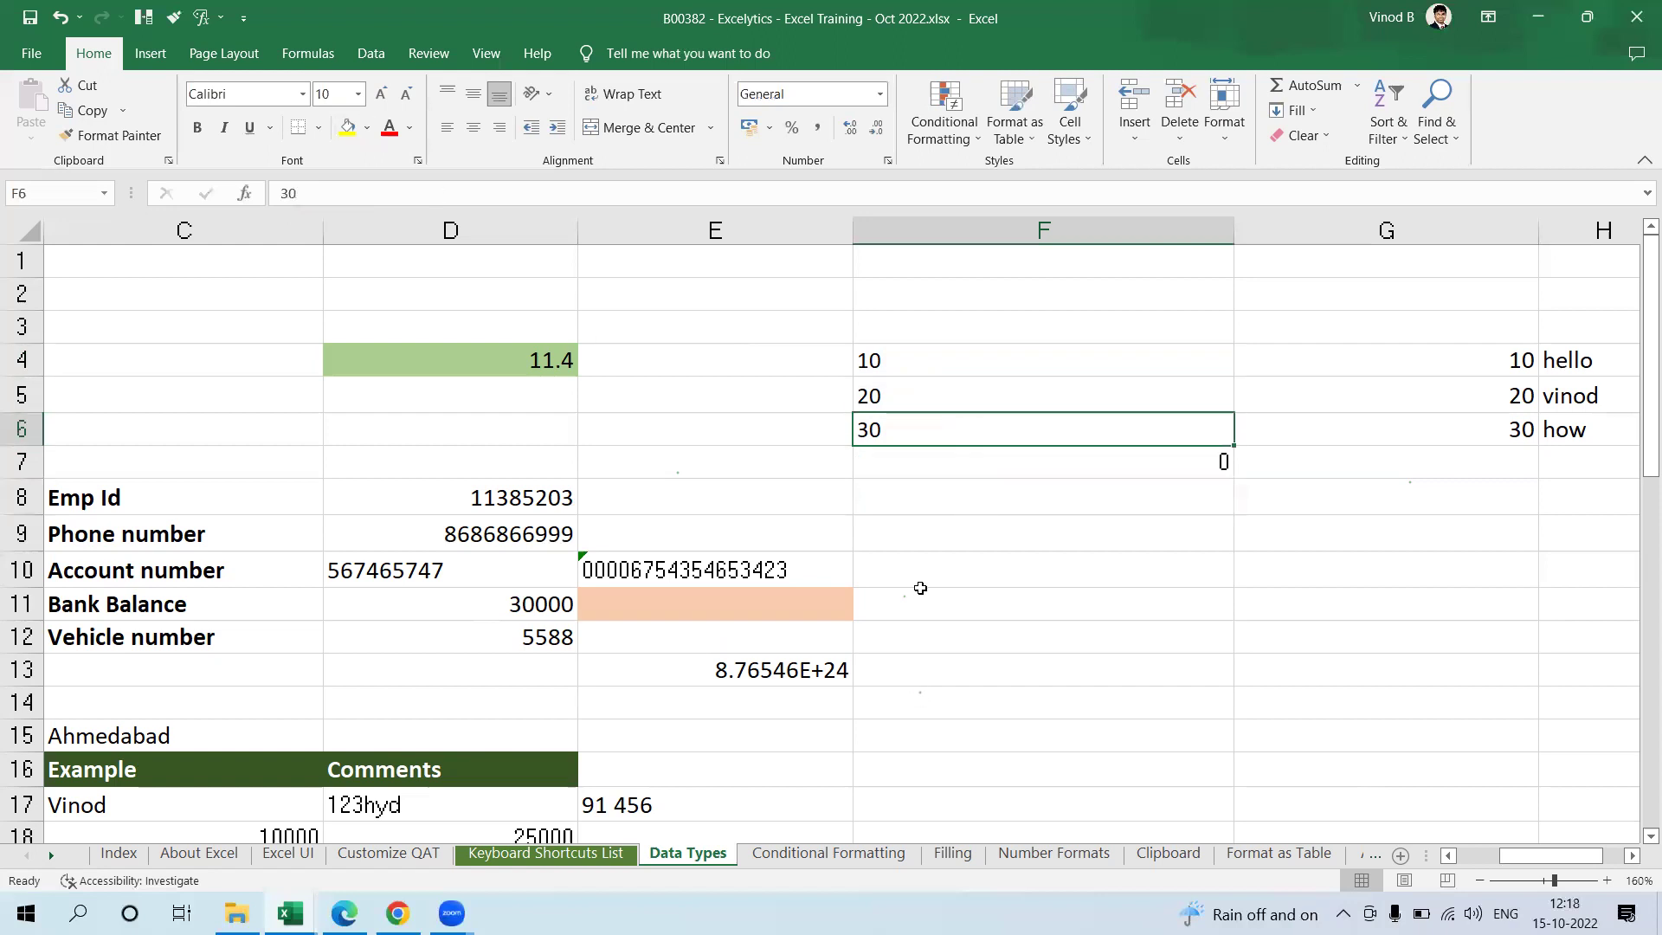
drag(929, 350, 979, 423)
click(390, 370)
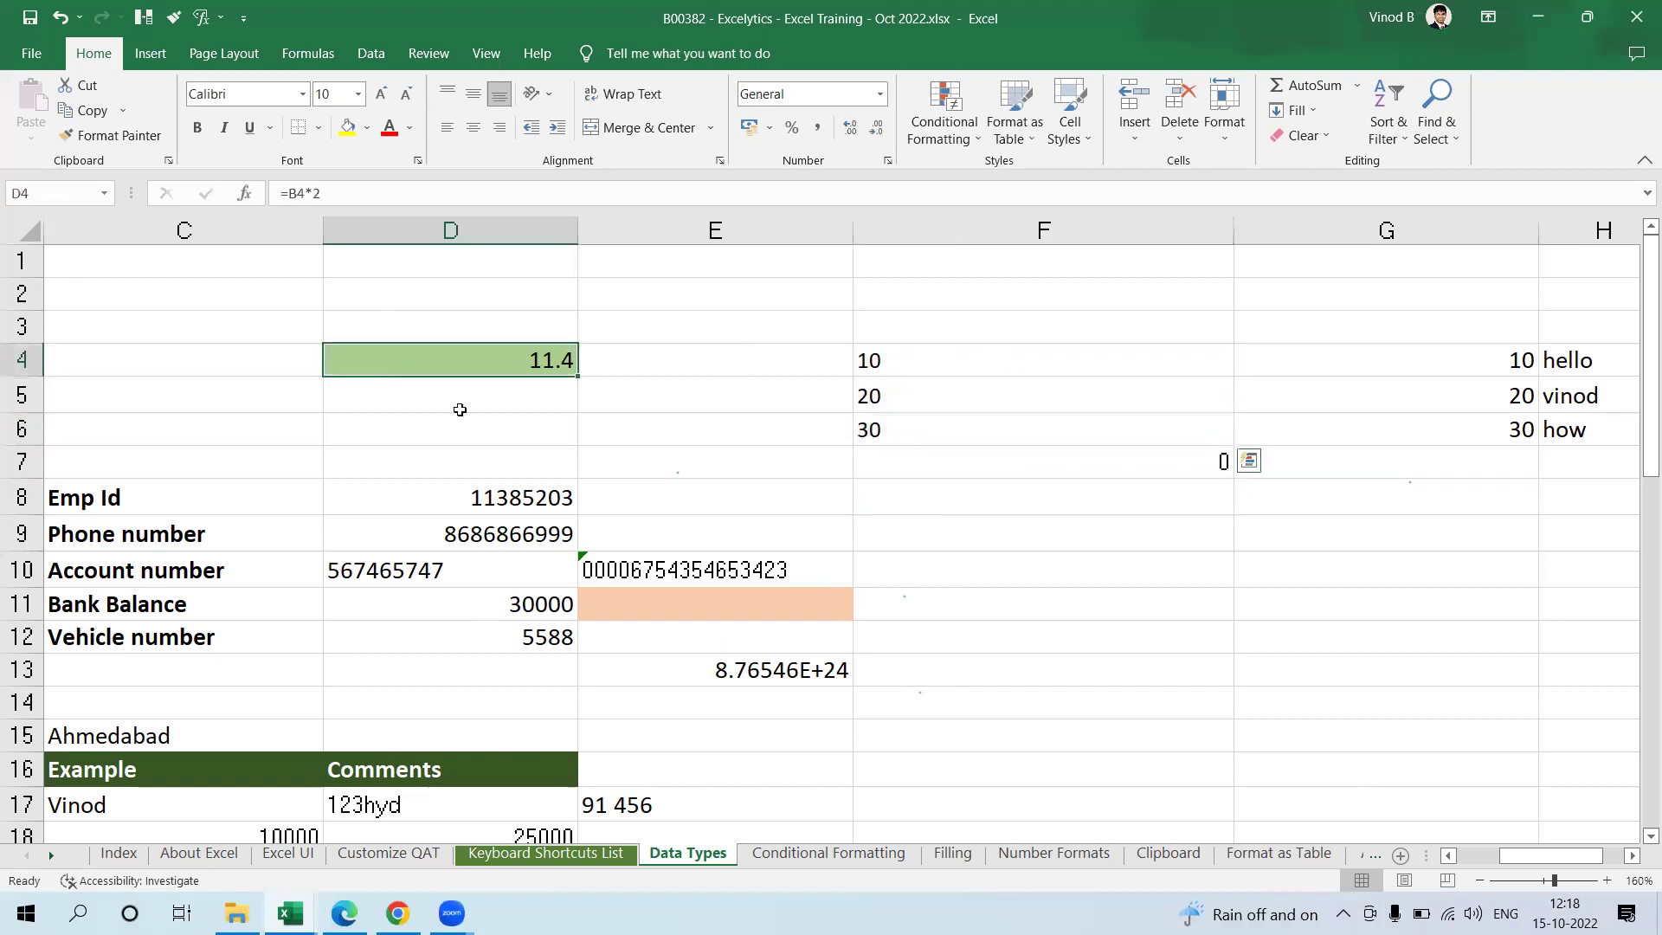
scroll(468, 412, left, 2)
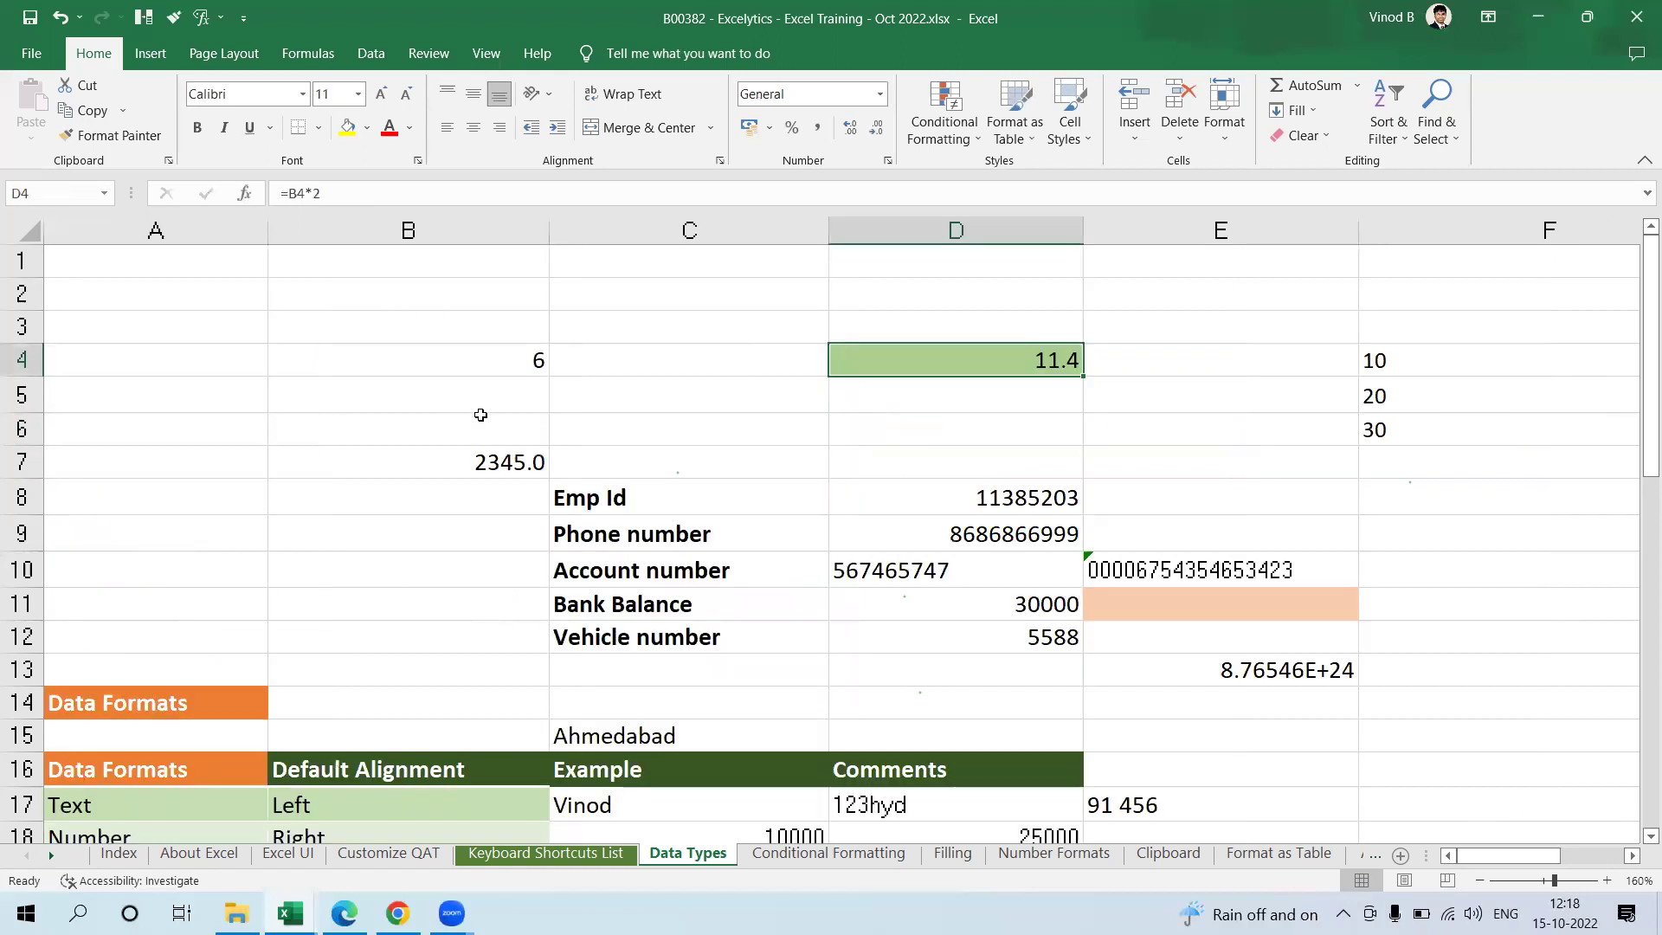
click(473, 363)
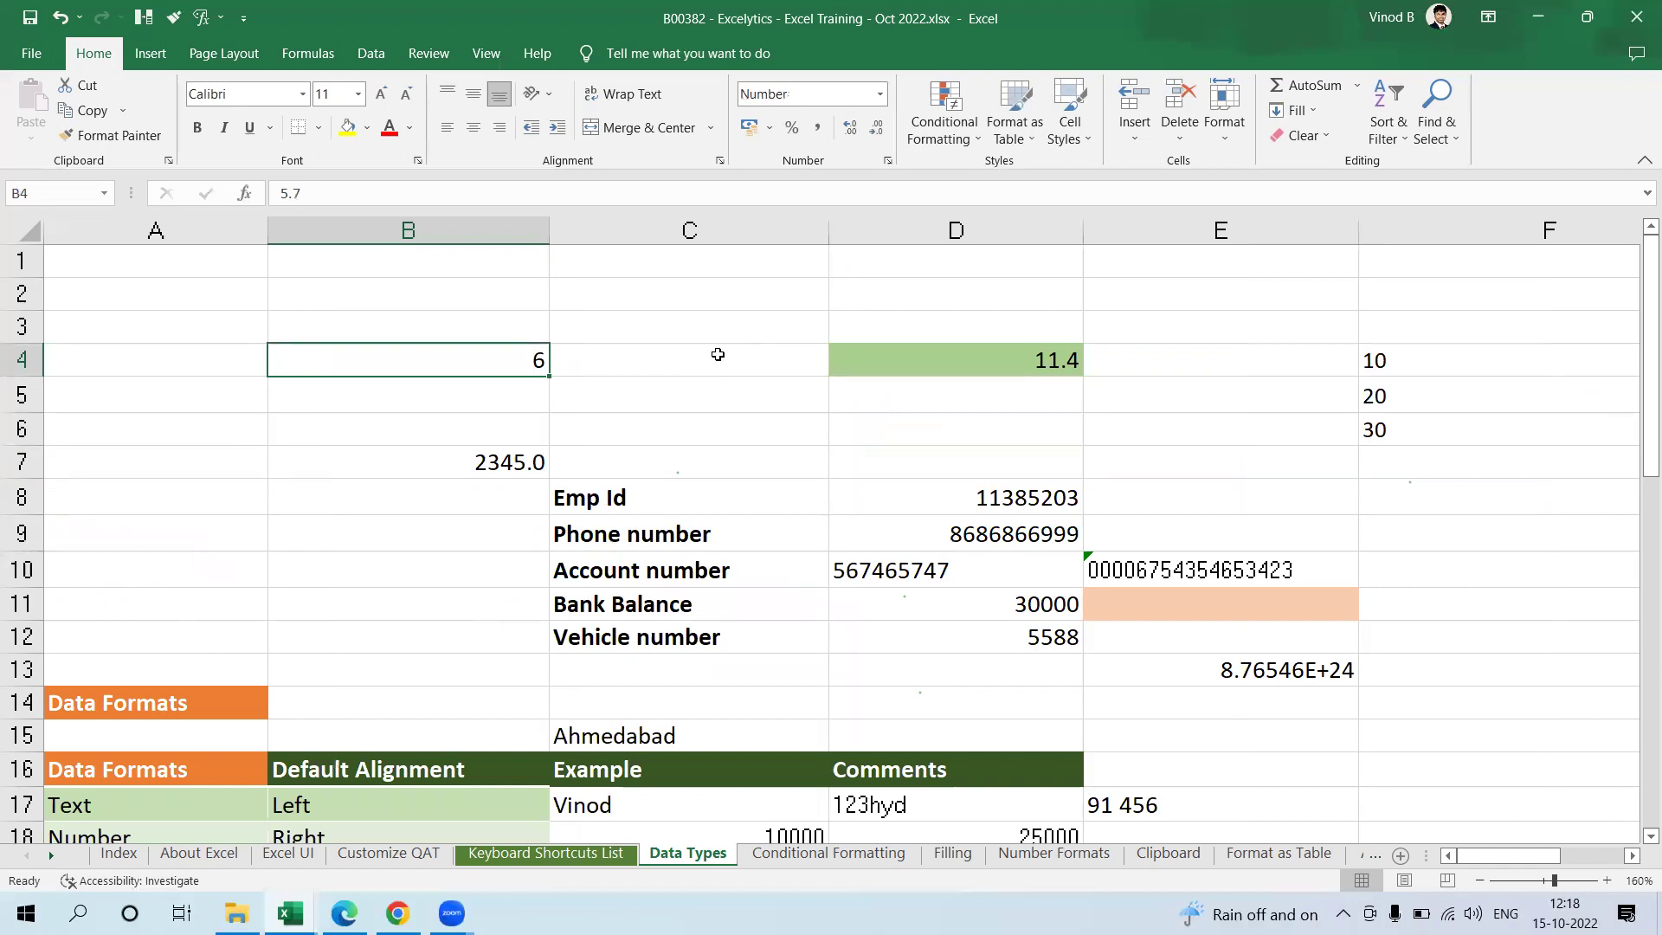
click(1436, 363)
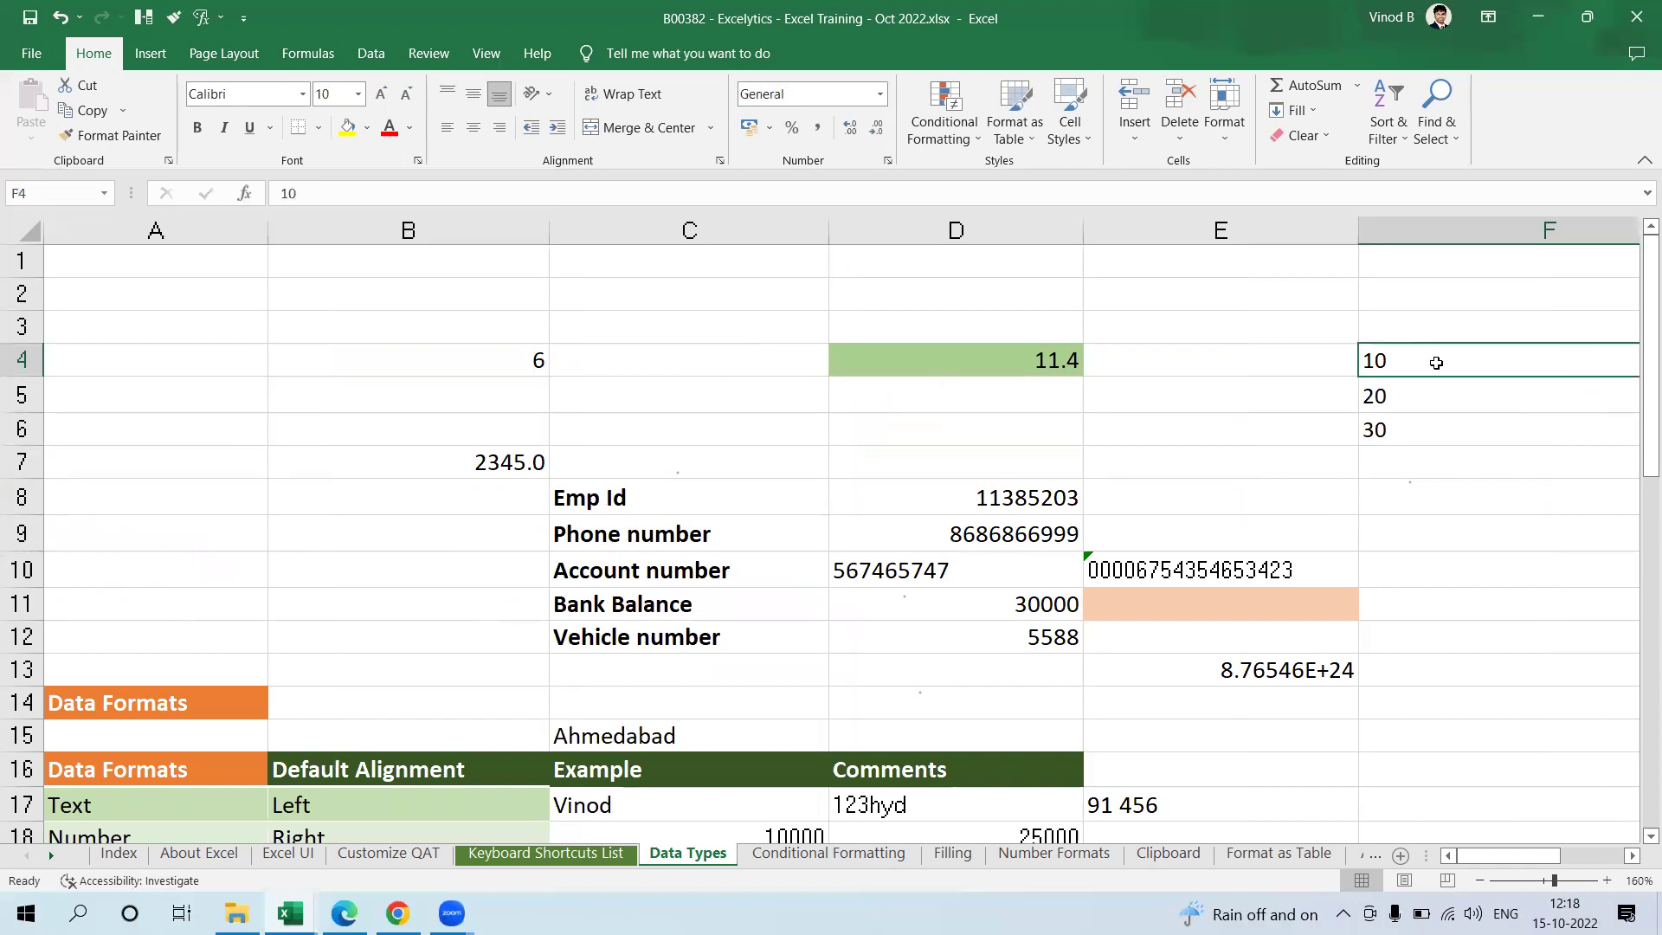
click(319, 192)
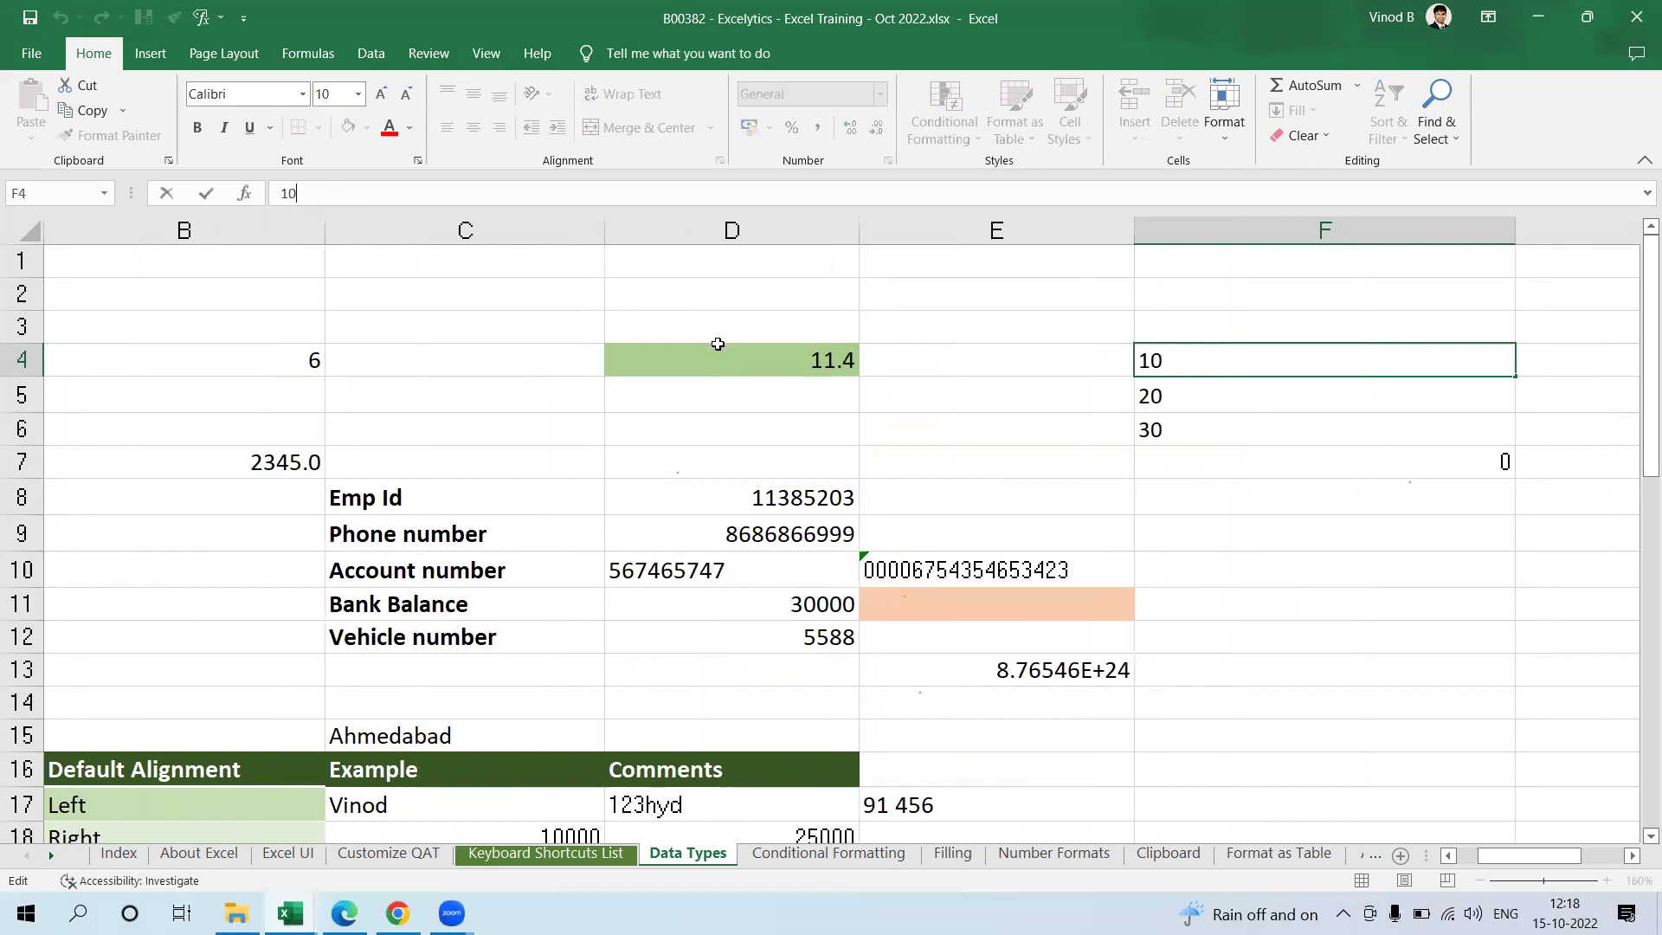
key(Escape)
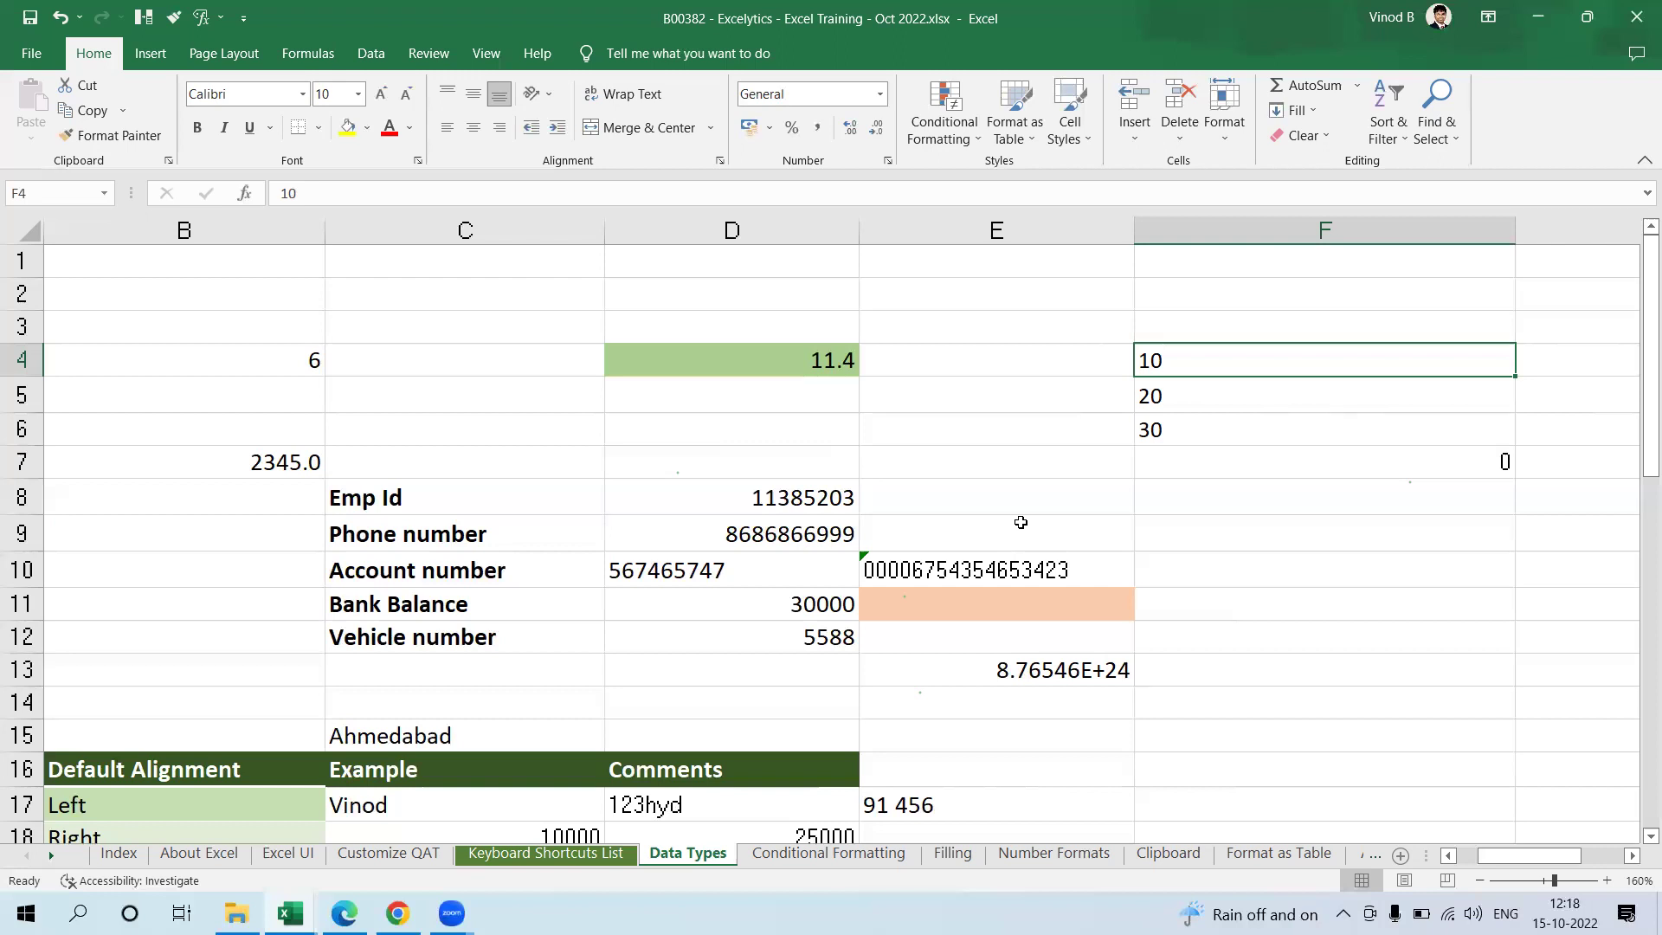
click(1448, 855)
scroll(223, 503, down, 3)
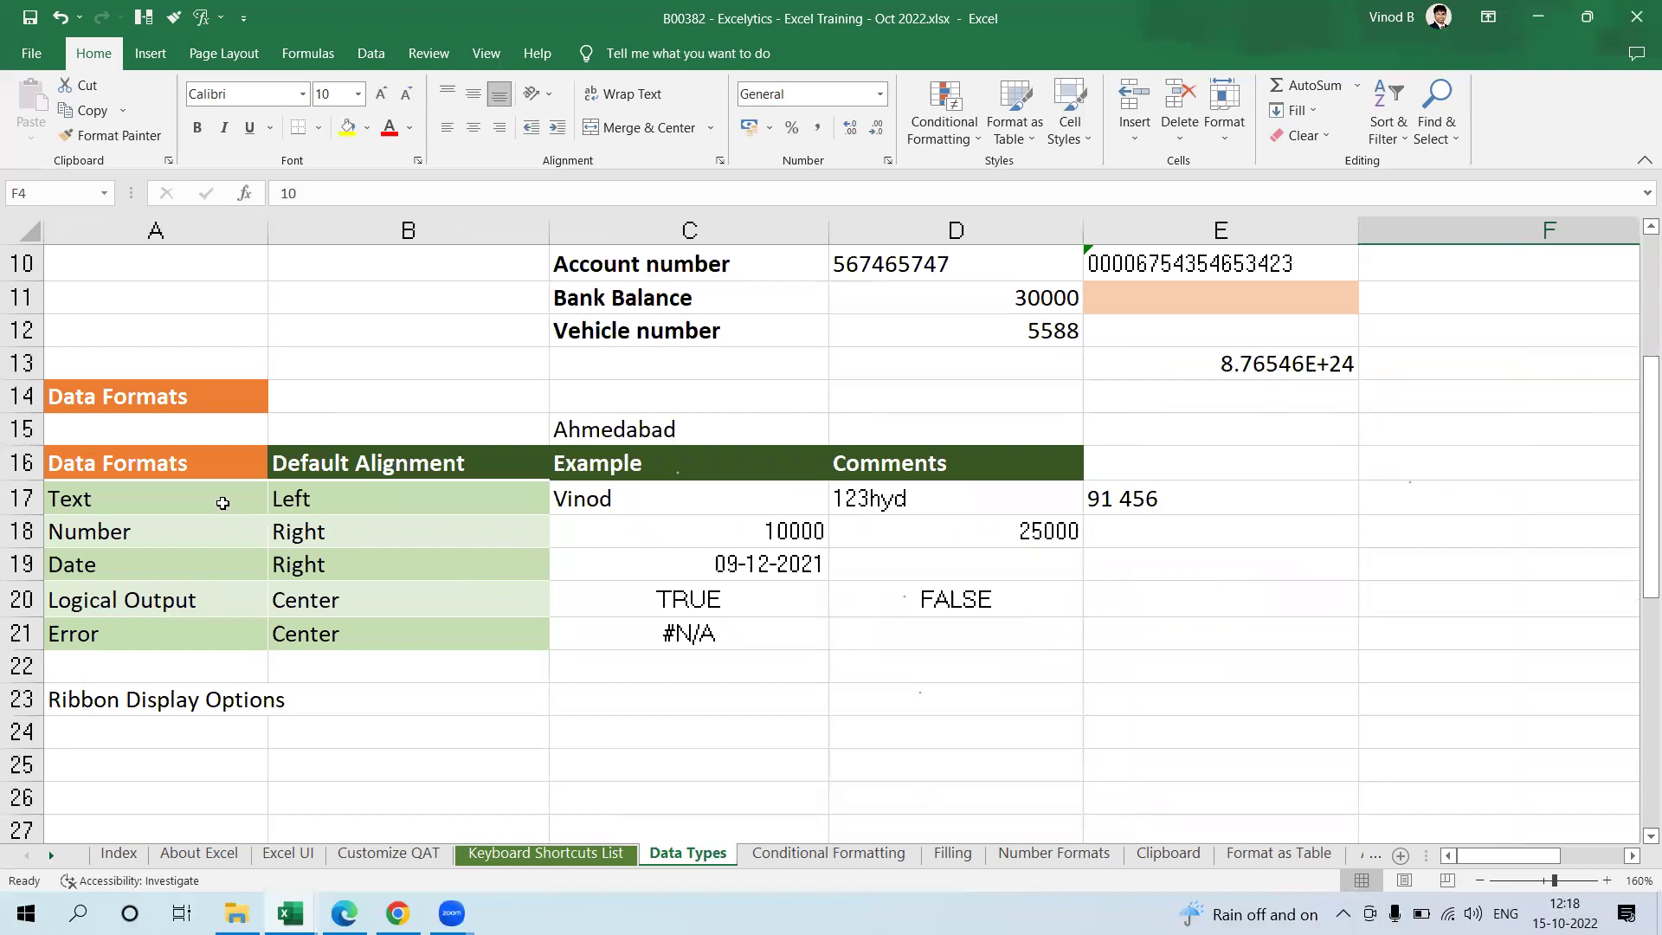
click(382, 496)
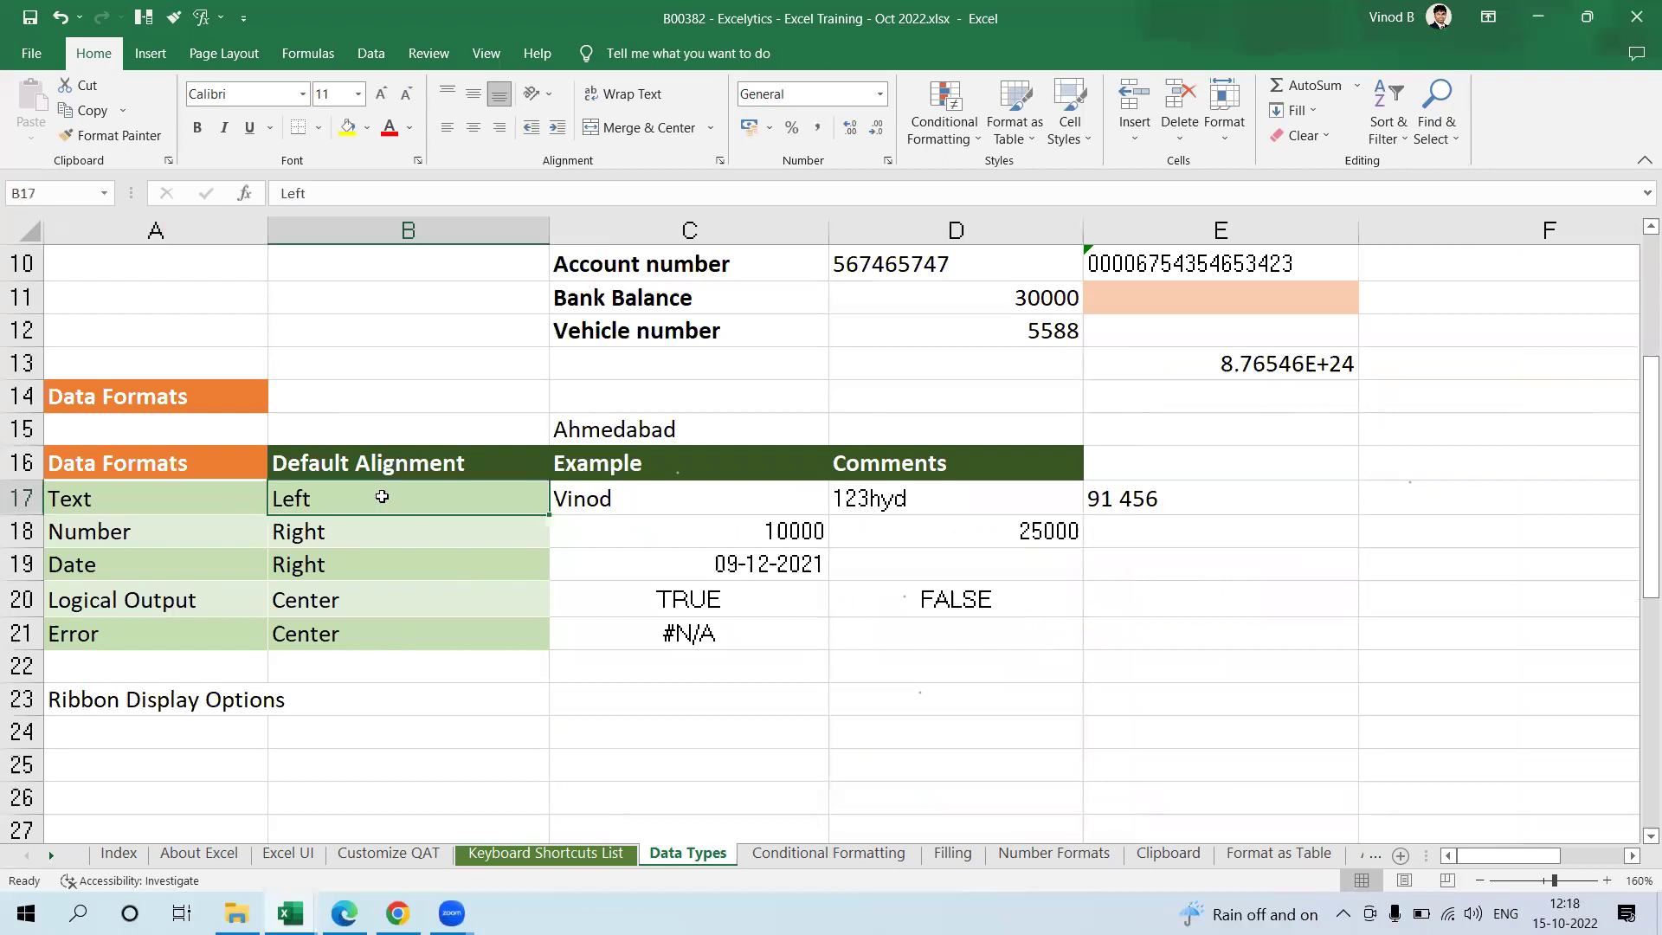
scroll(1065, 501, up, 3)
drag(1400, 366, 1425, 457)
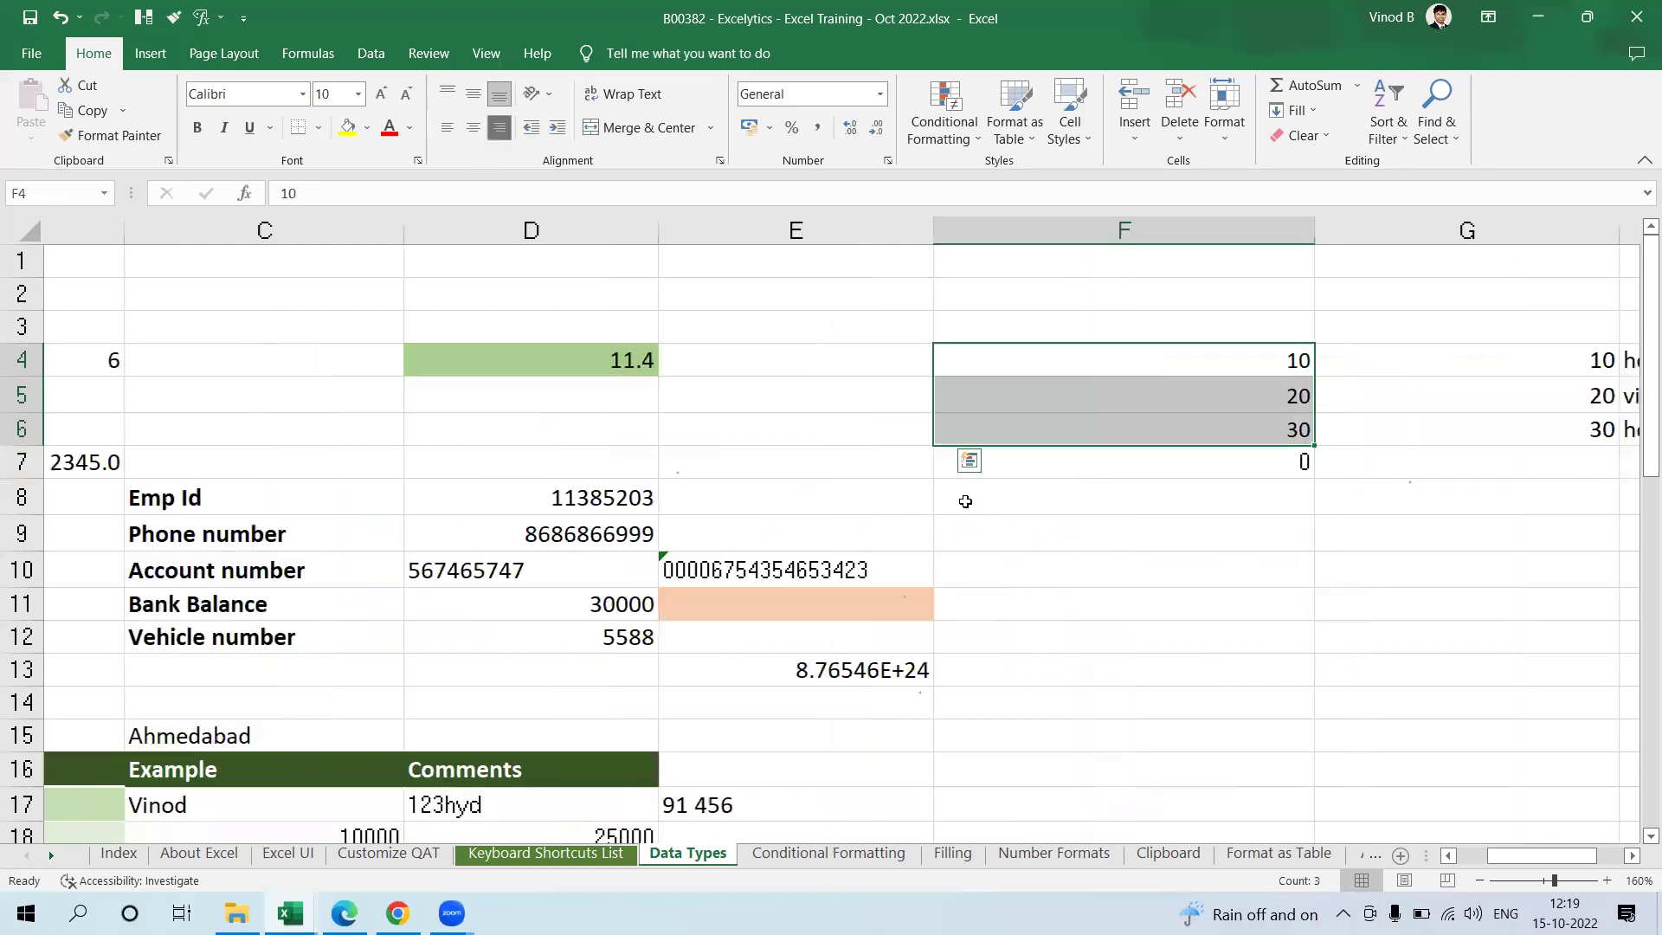
scroll(965, 501, right, 2)
click(925, 537)
drag(907, 373, 911, 434)
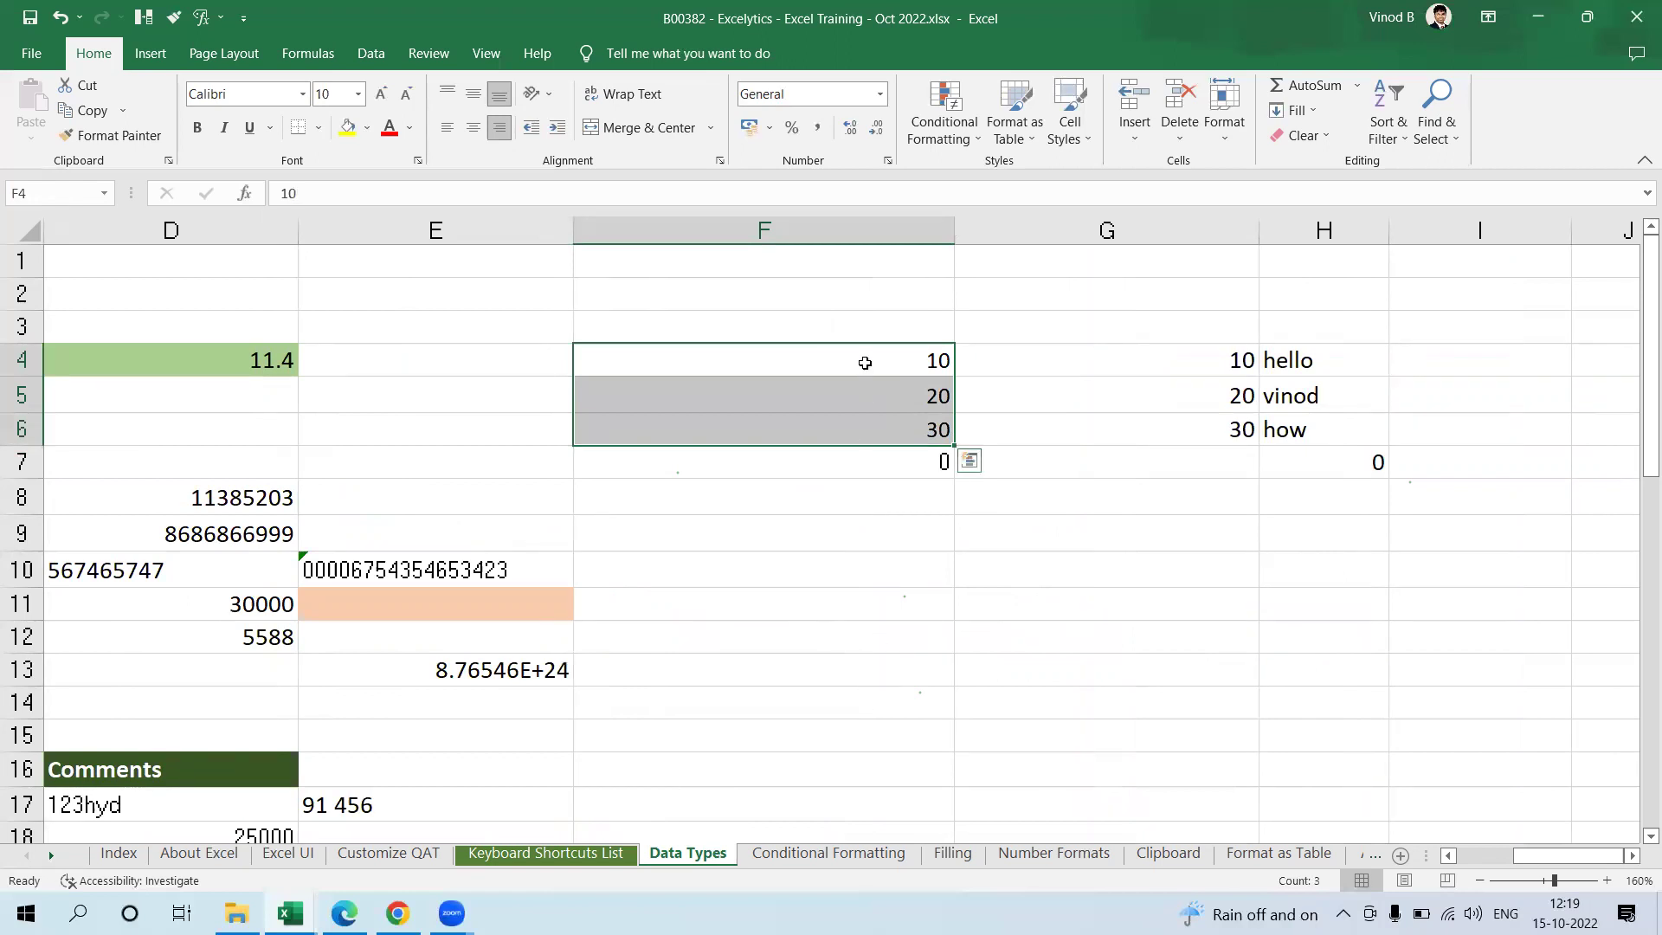
click(1007, 578)
drag(1552, 842, 1492, 843)
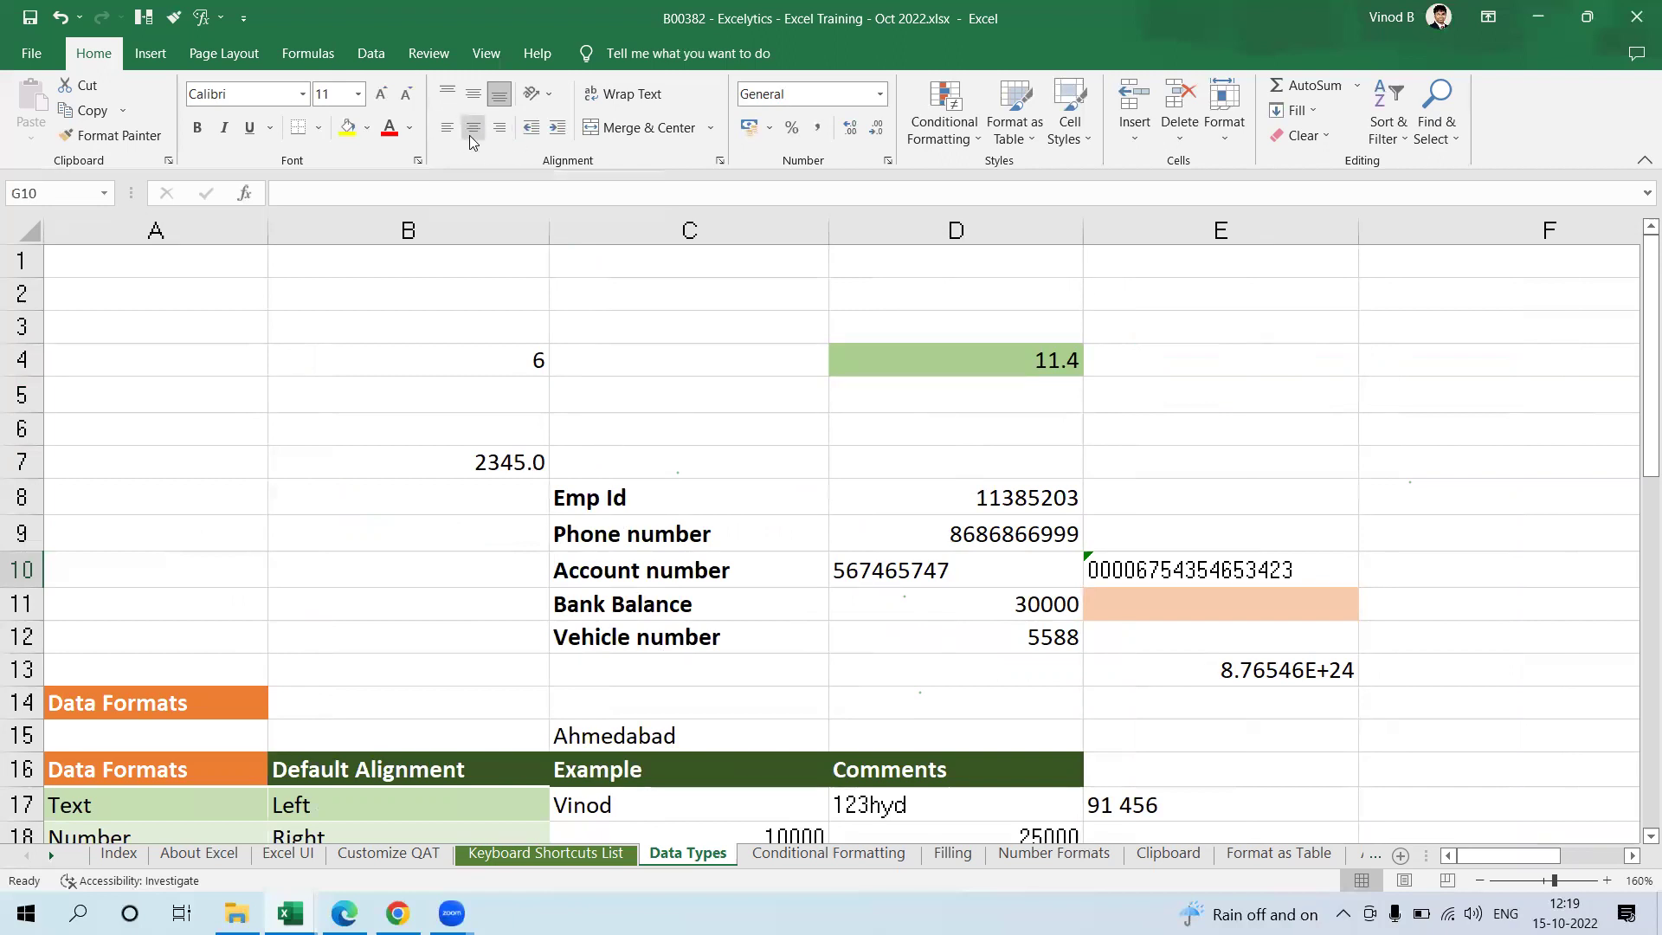
scroll(219, 577, down, 3)
click(191, 506)
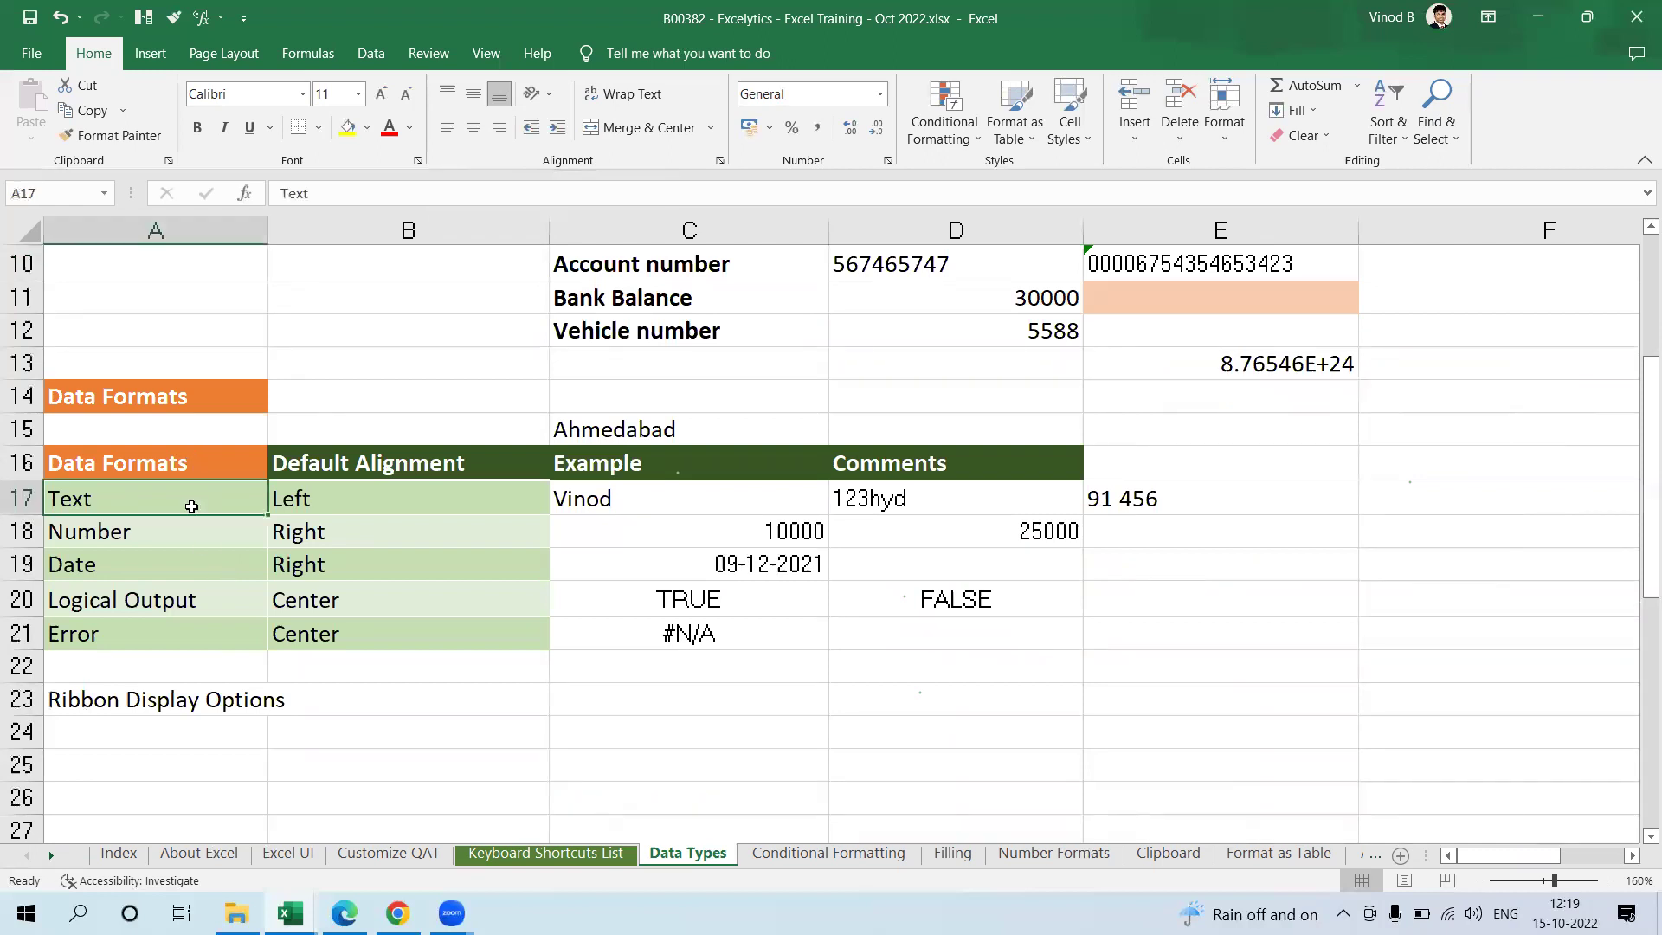
click(498, 128)
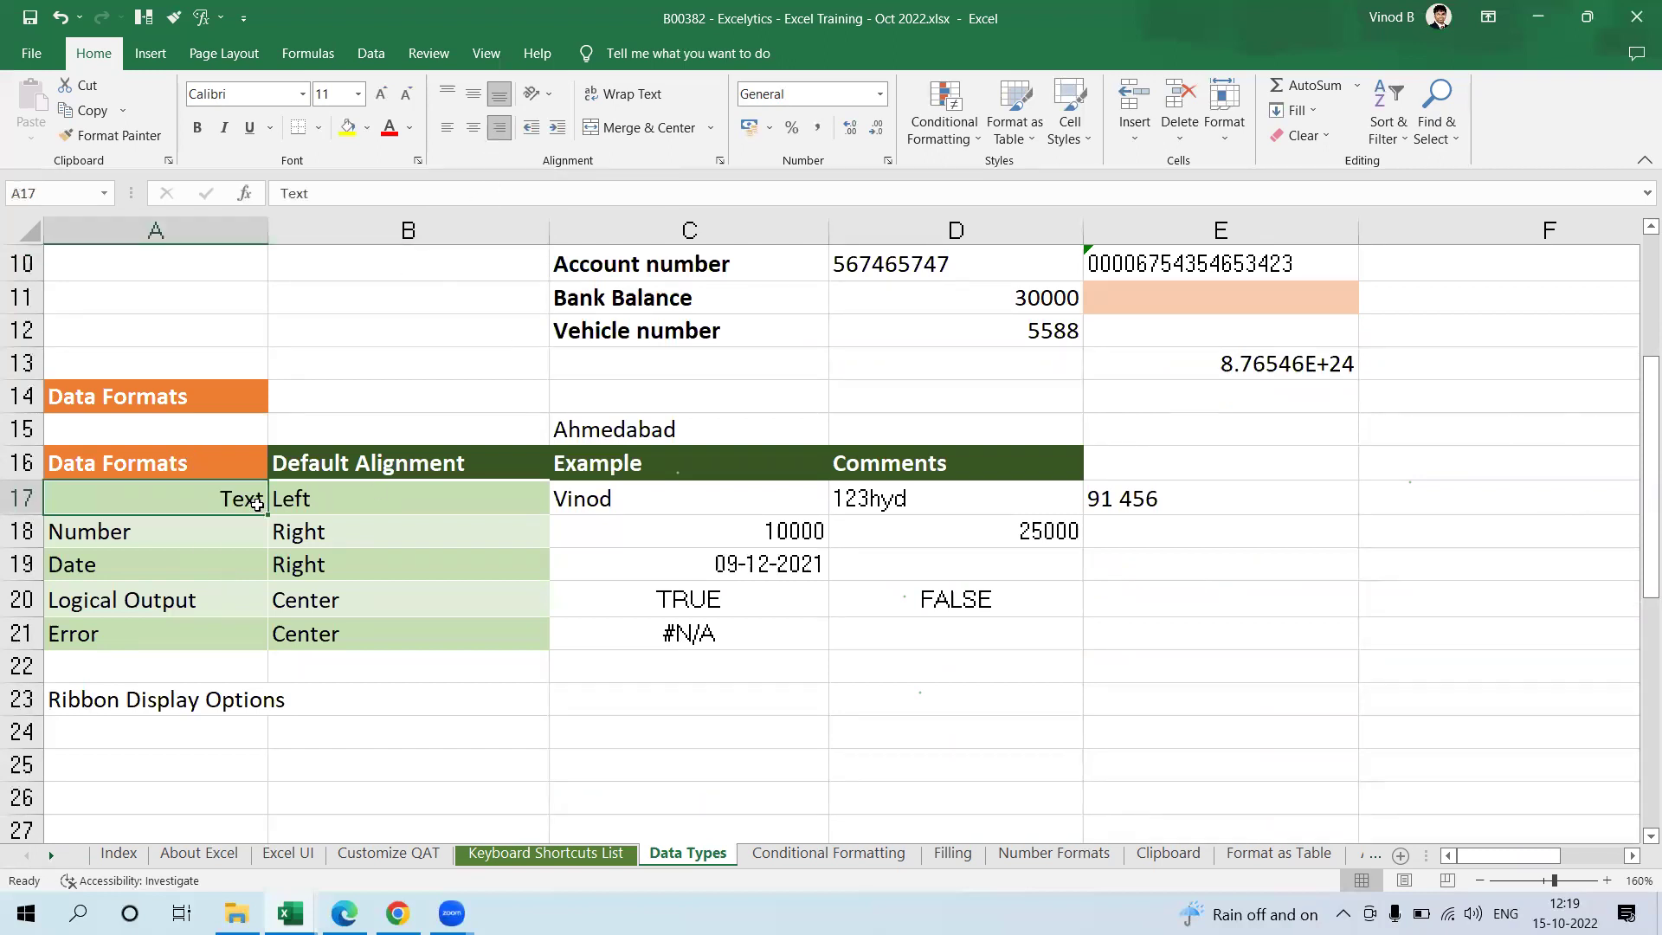
click(472, 130)
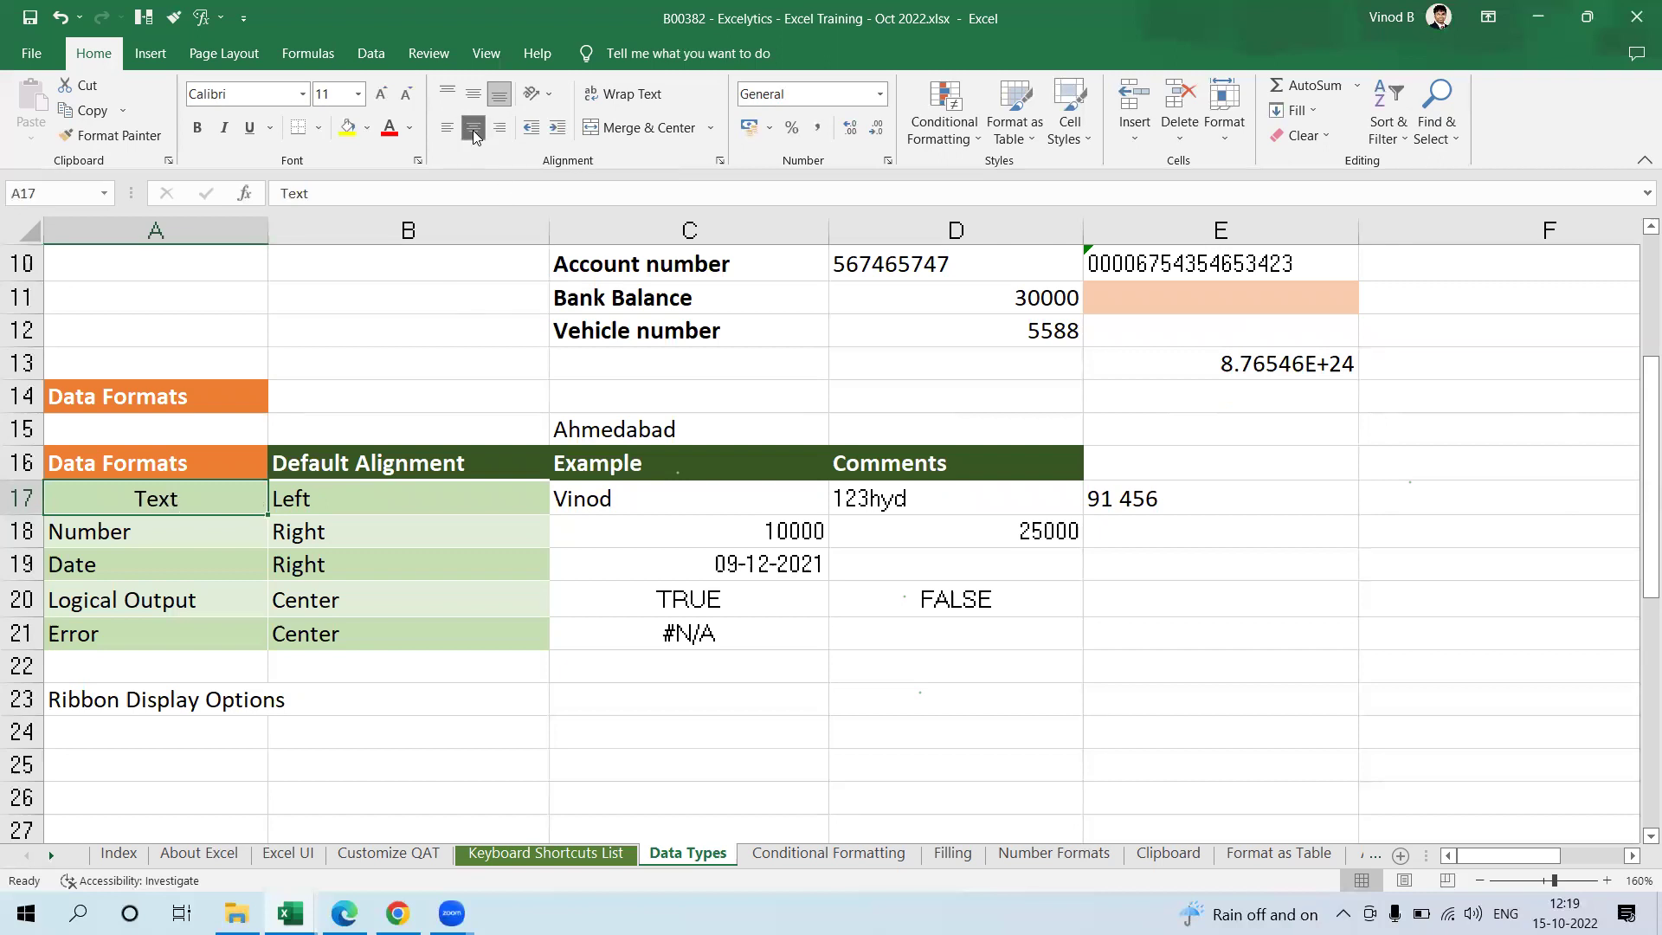
click(450, 129)
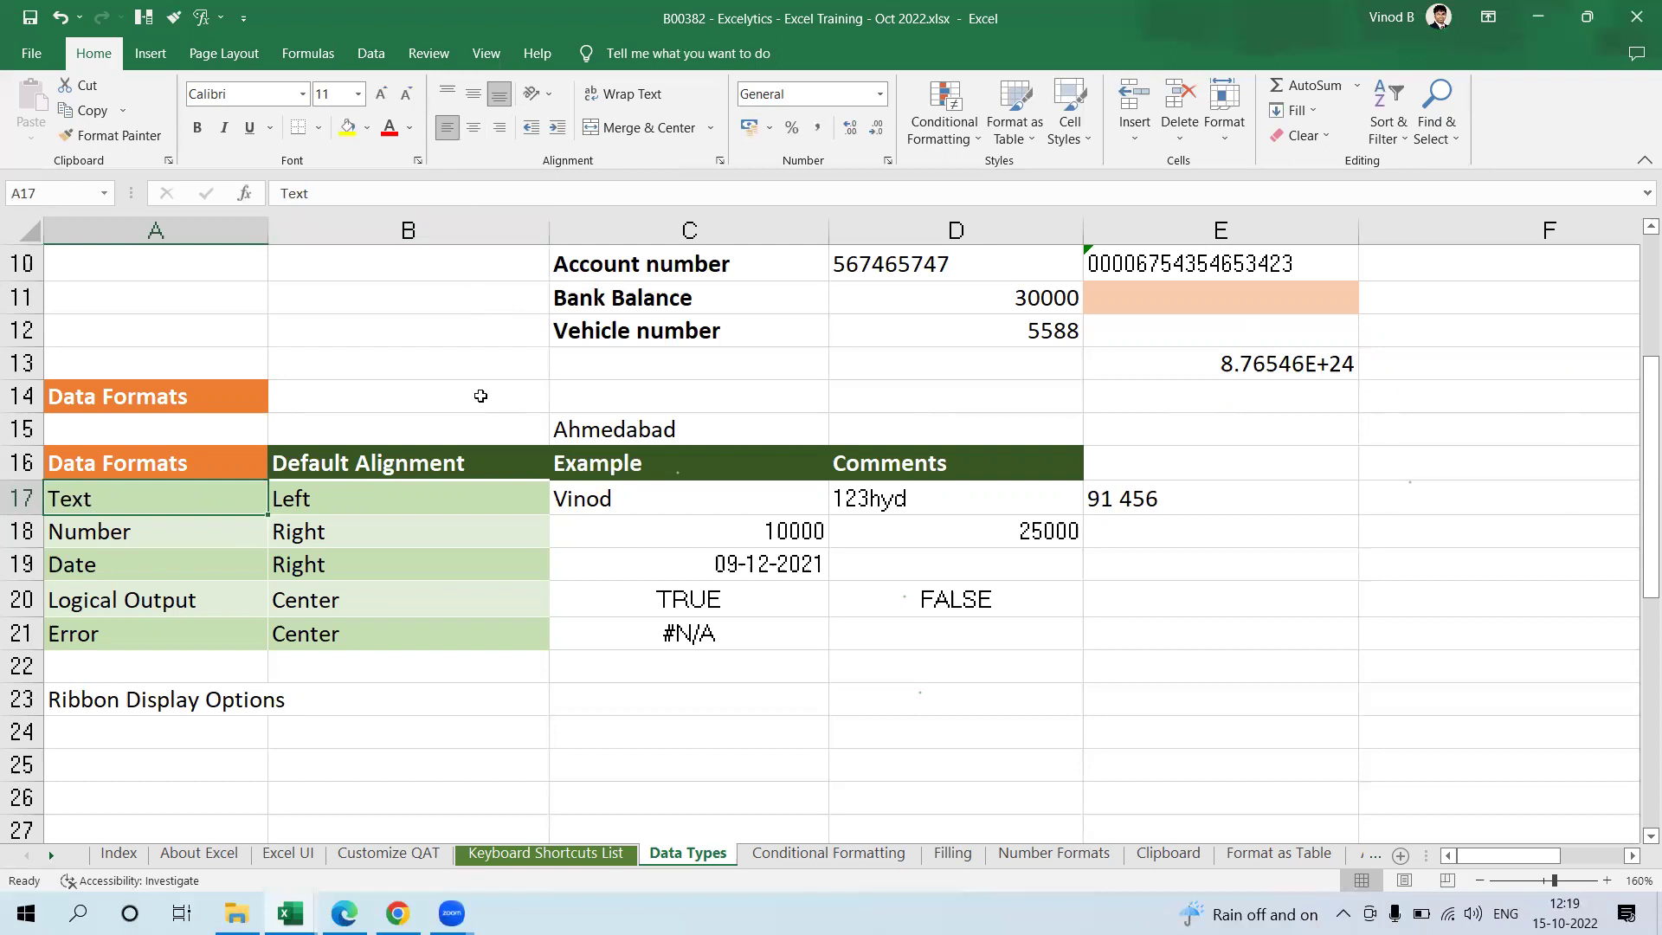
click(450, 130)
Step: Clear the Text row and enter hello as its example and hyd as its comment
click(427, 495)
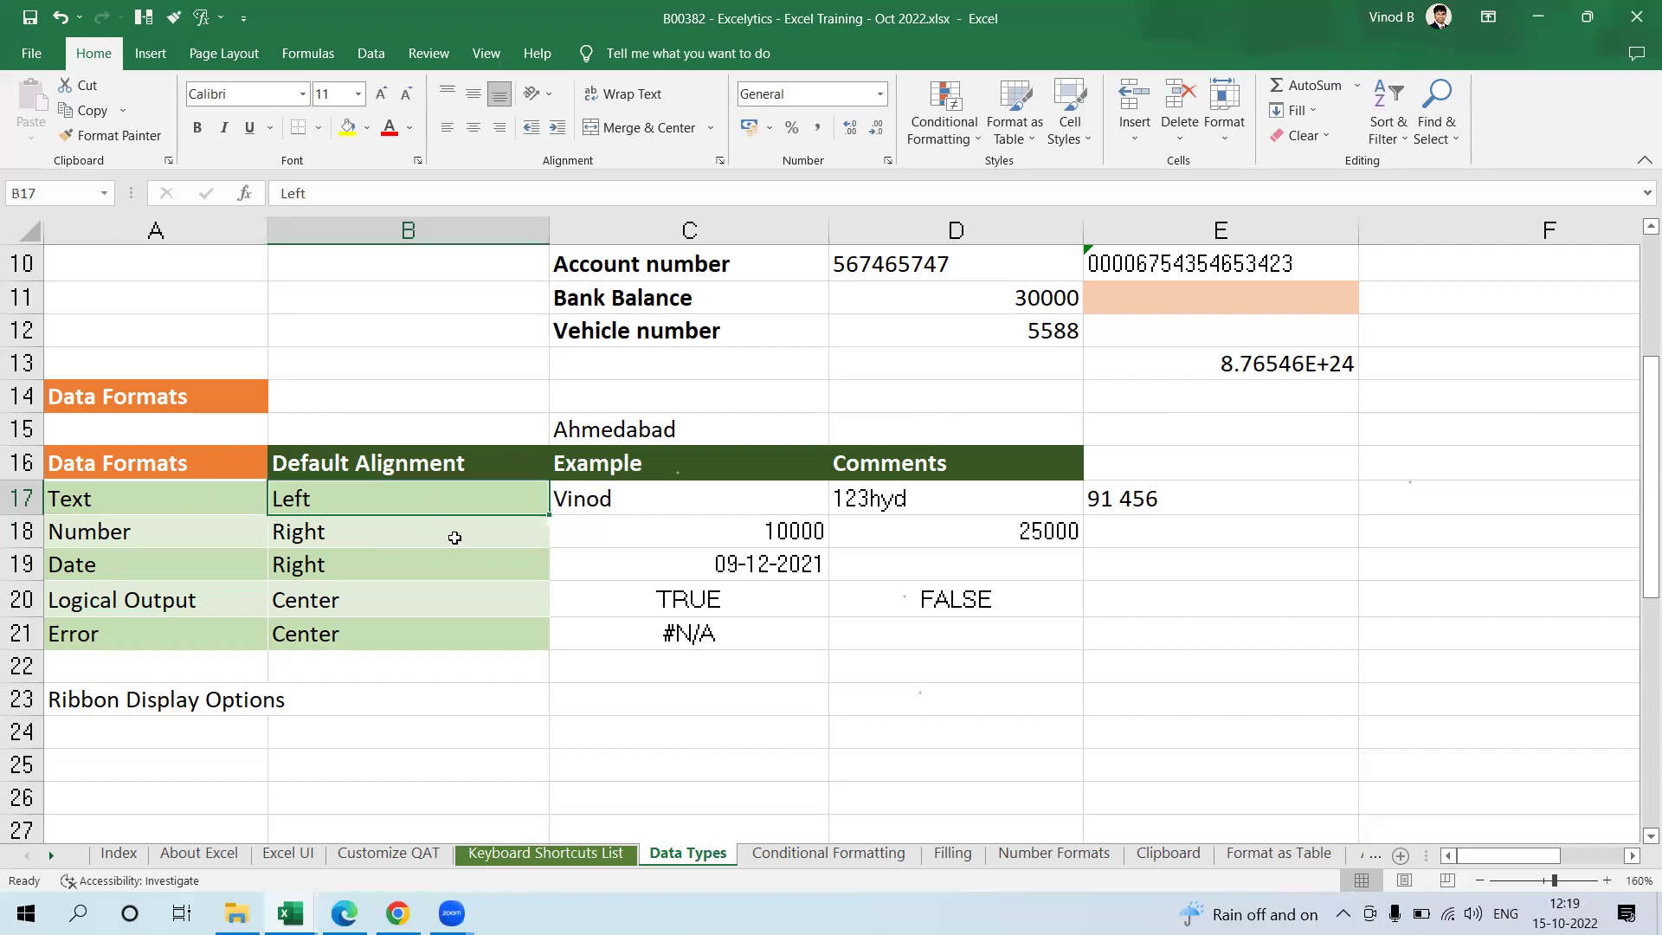
drag(1171, 495, 775, 493)
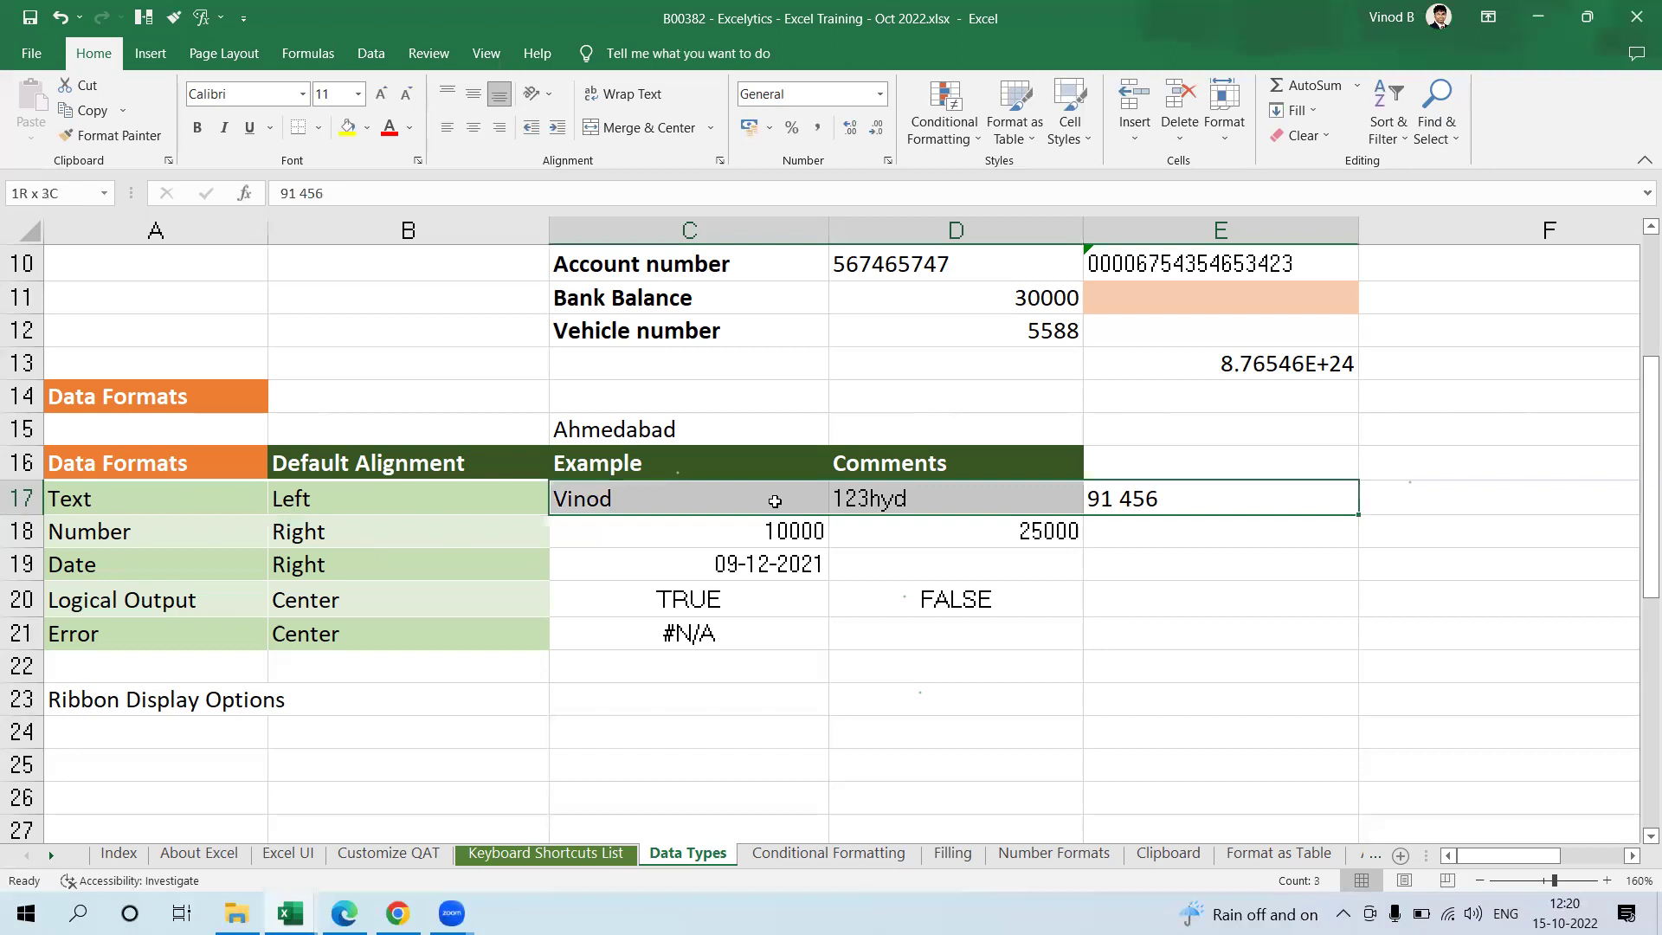
key(Delete)
click(670, 499)
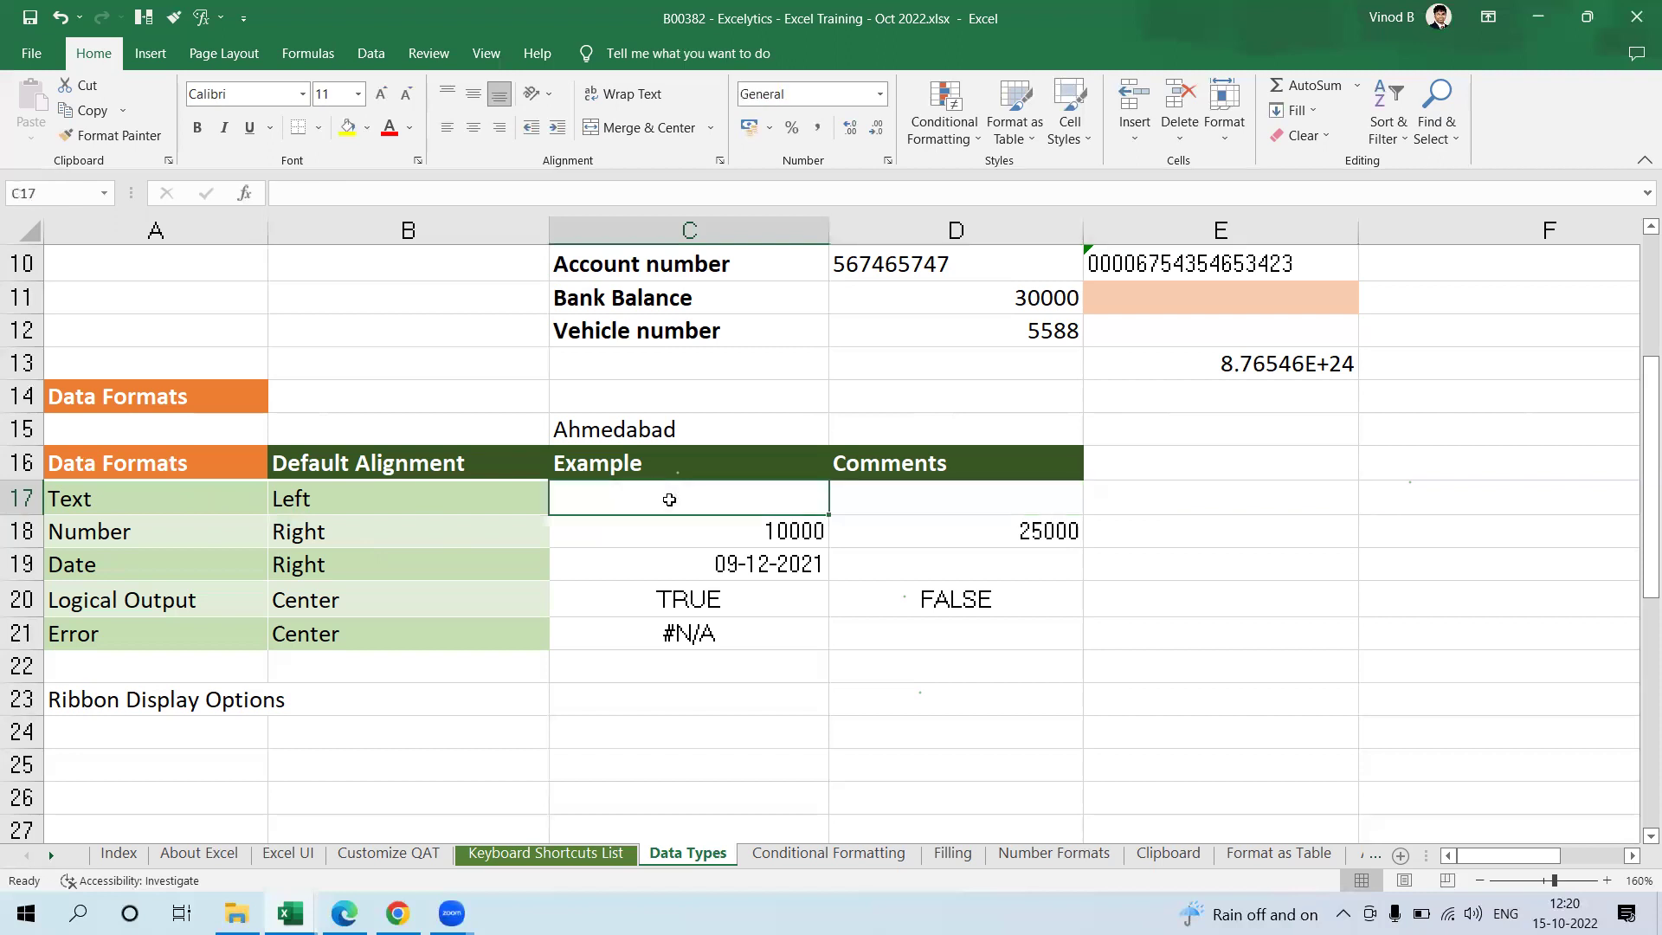
text(hello)
key(Tab)
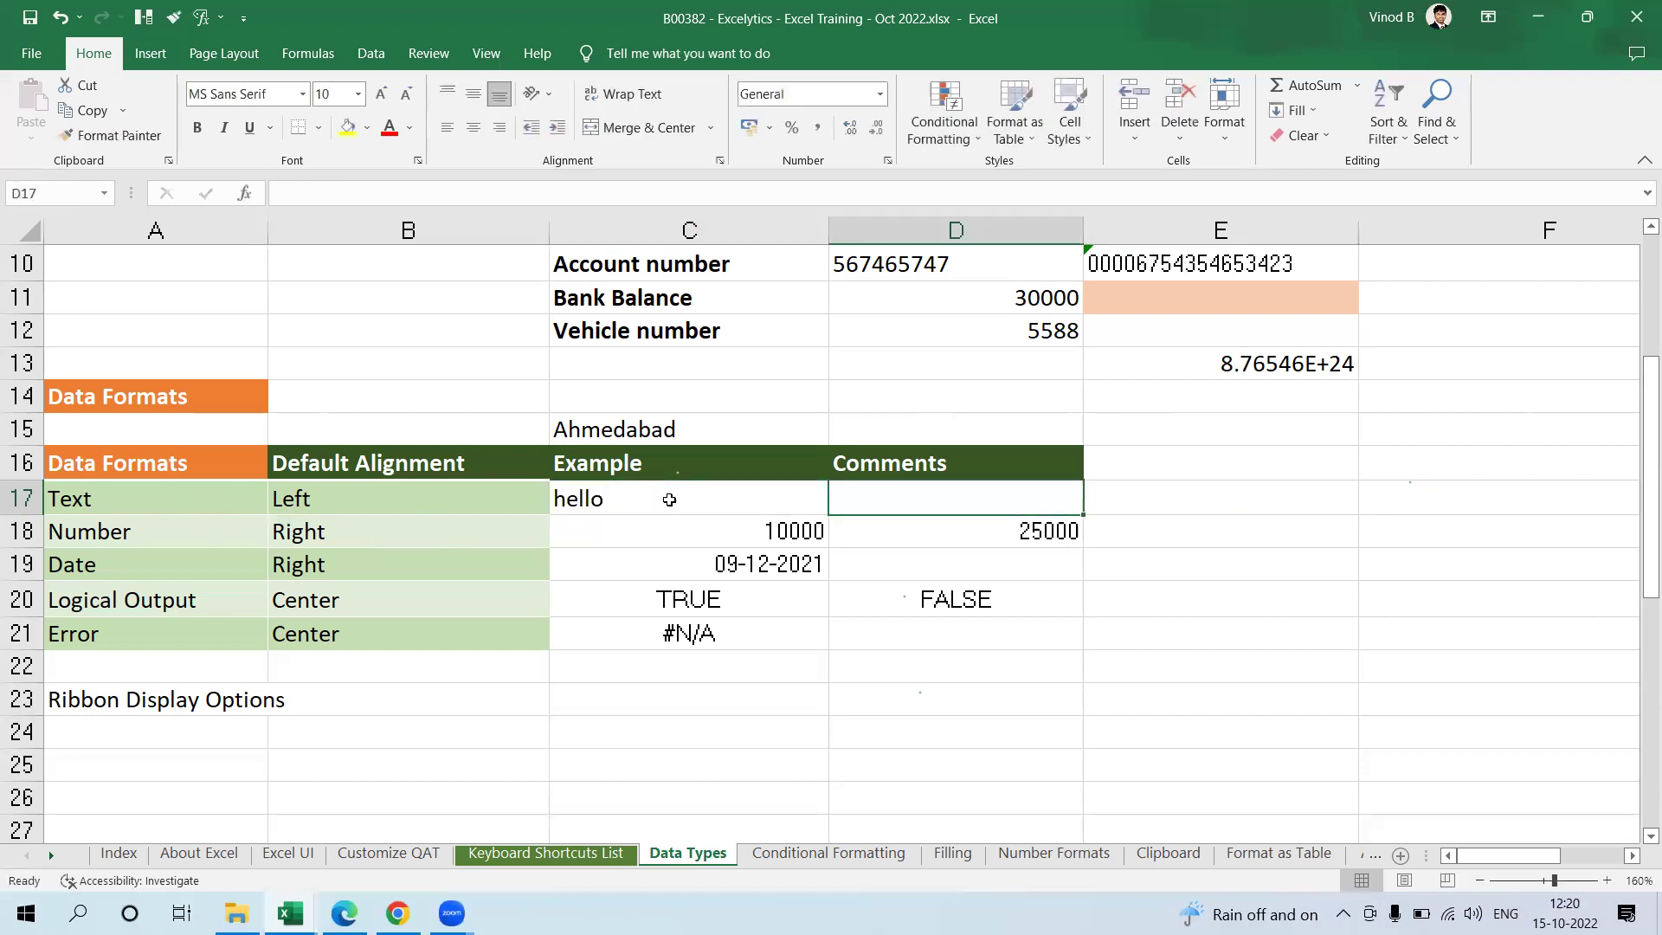
click(670, 499)
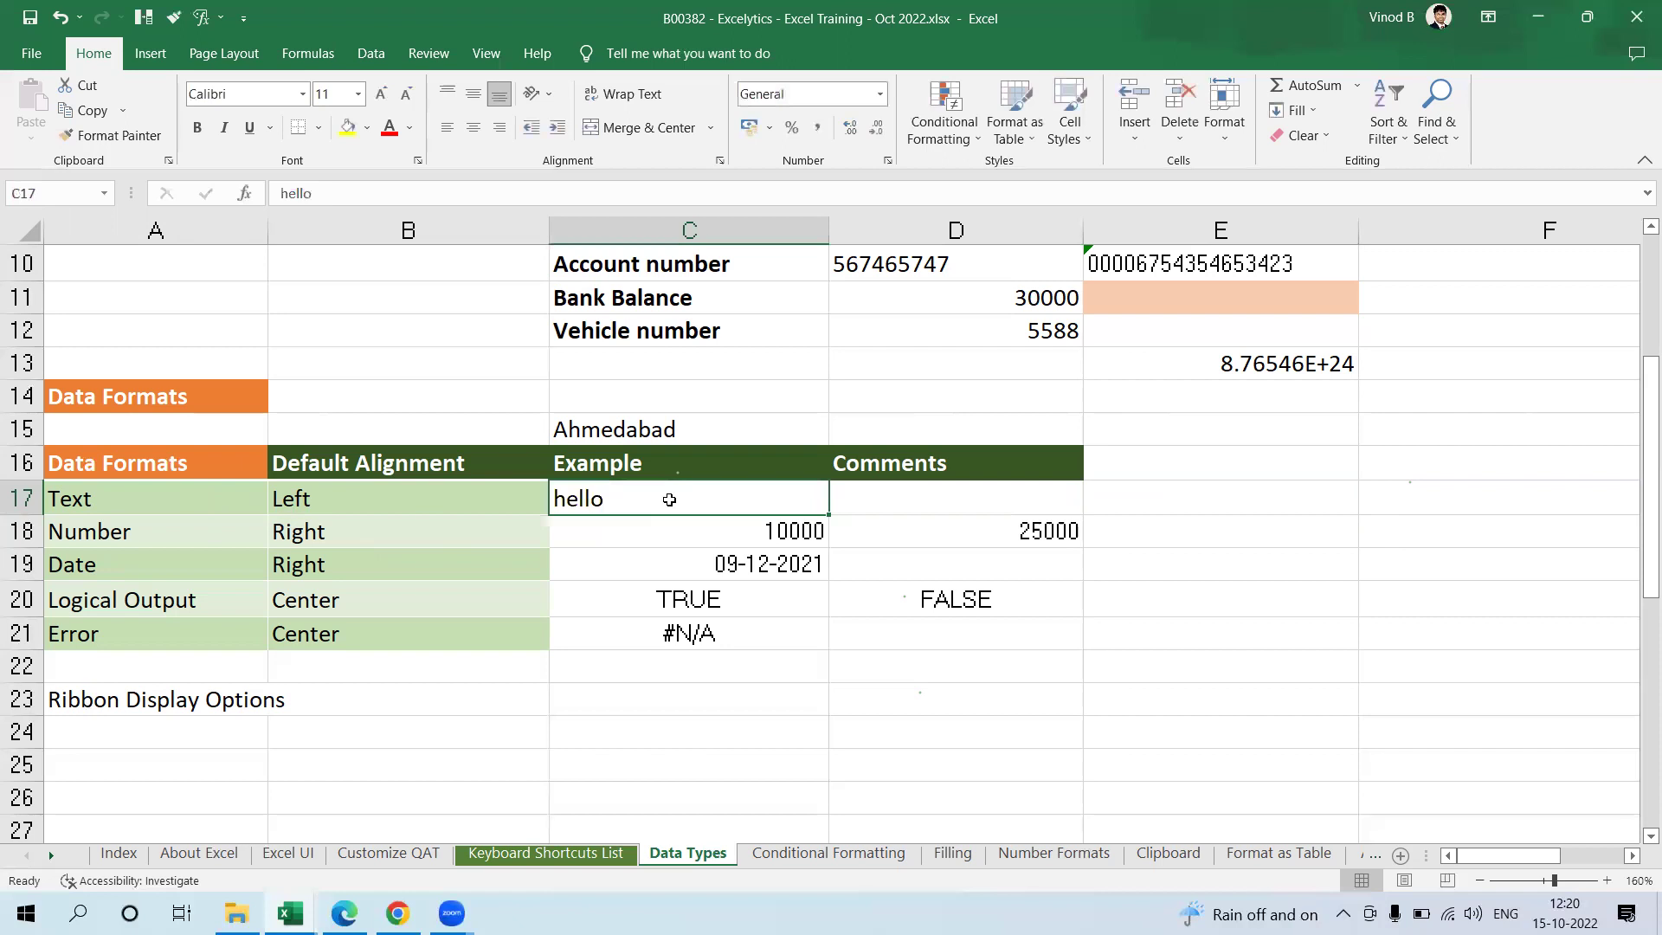
key(Right)
text(hyd)
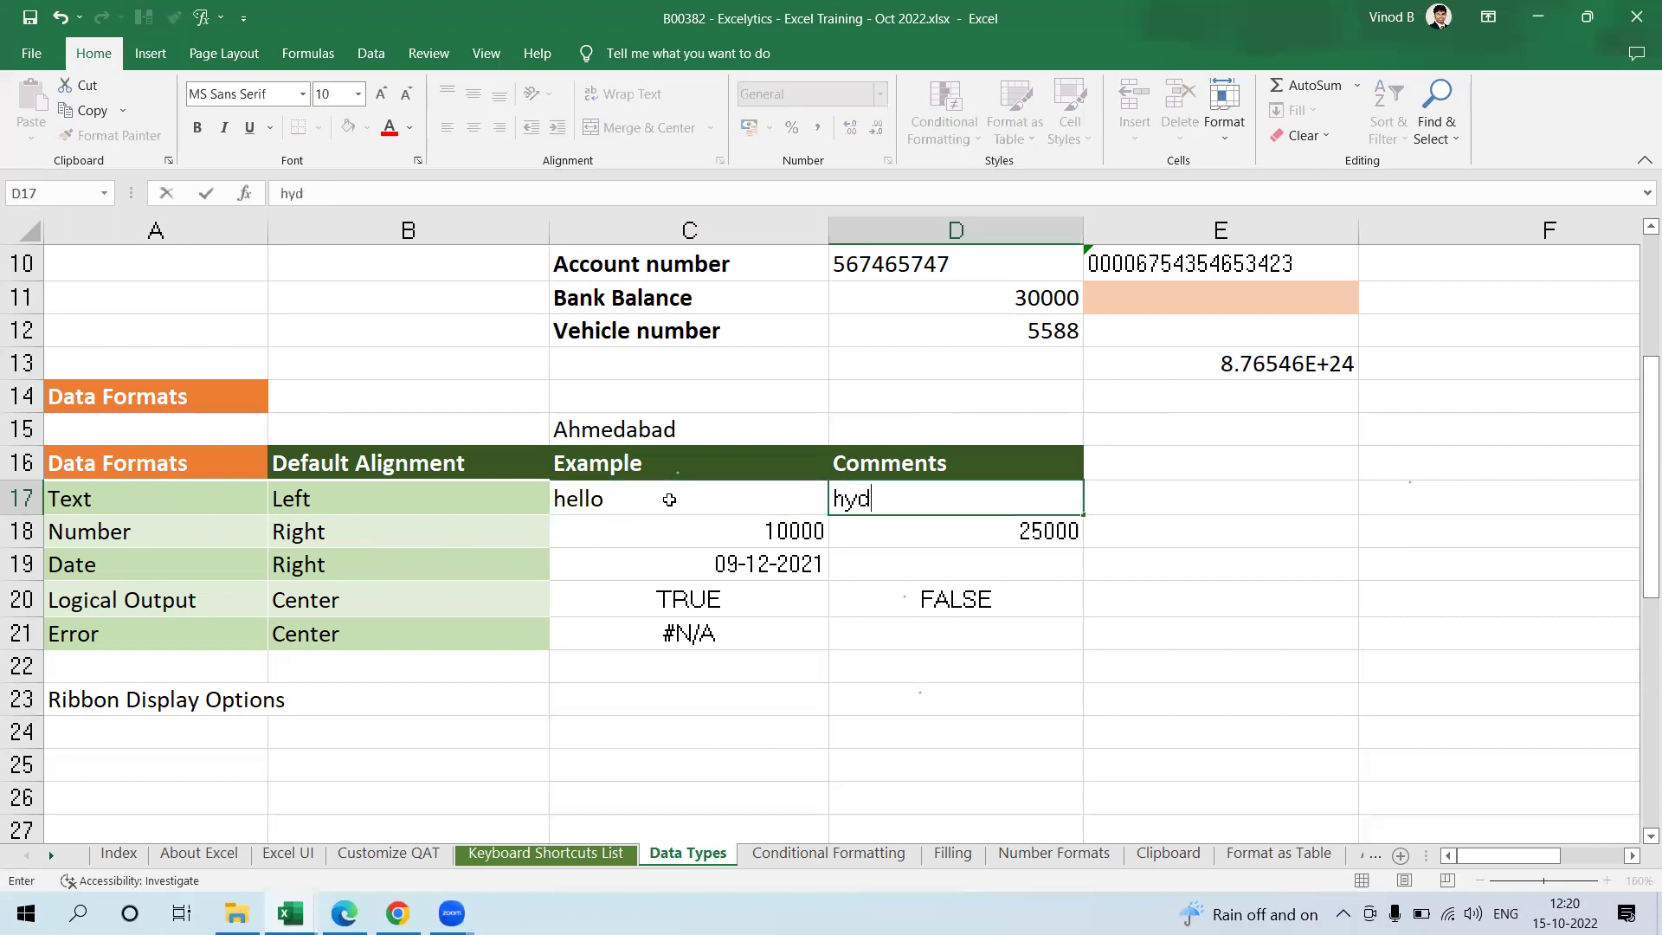
key(Tab)
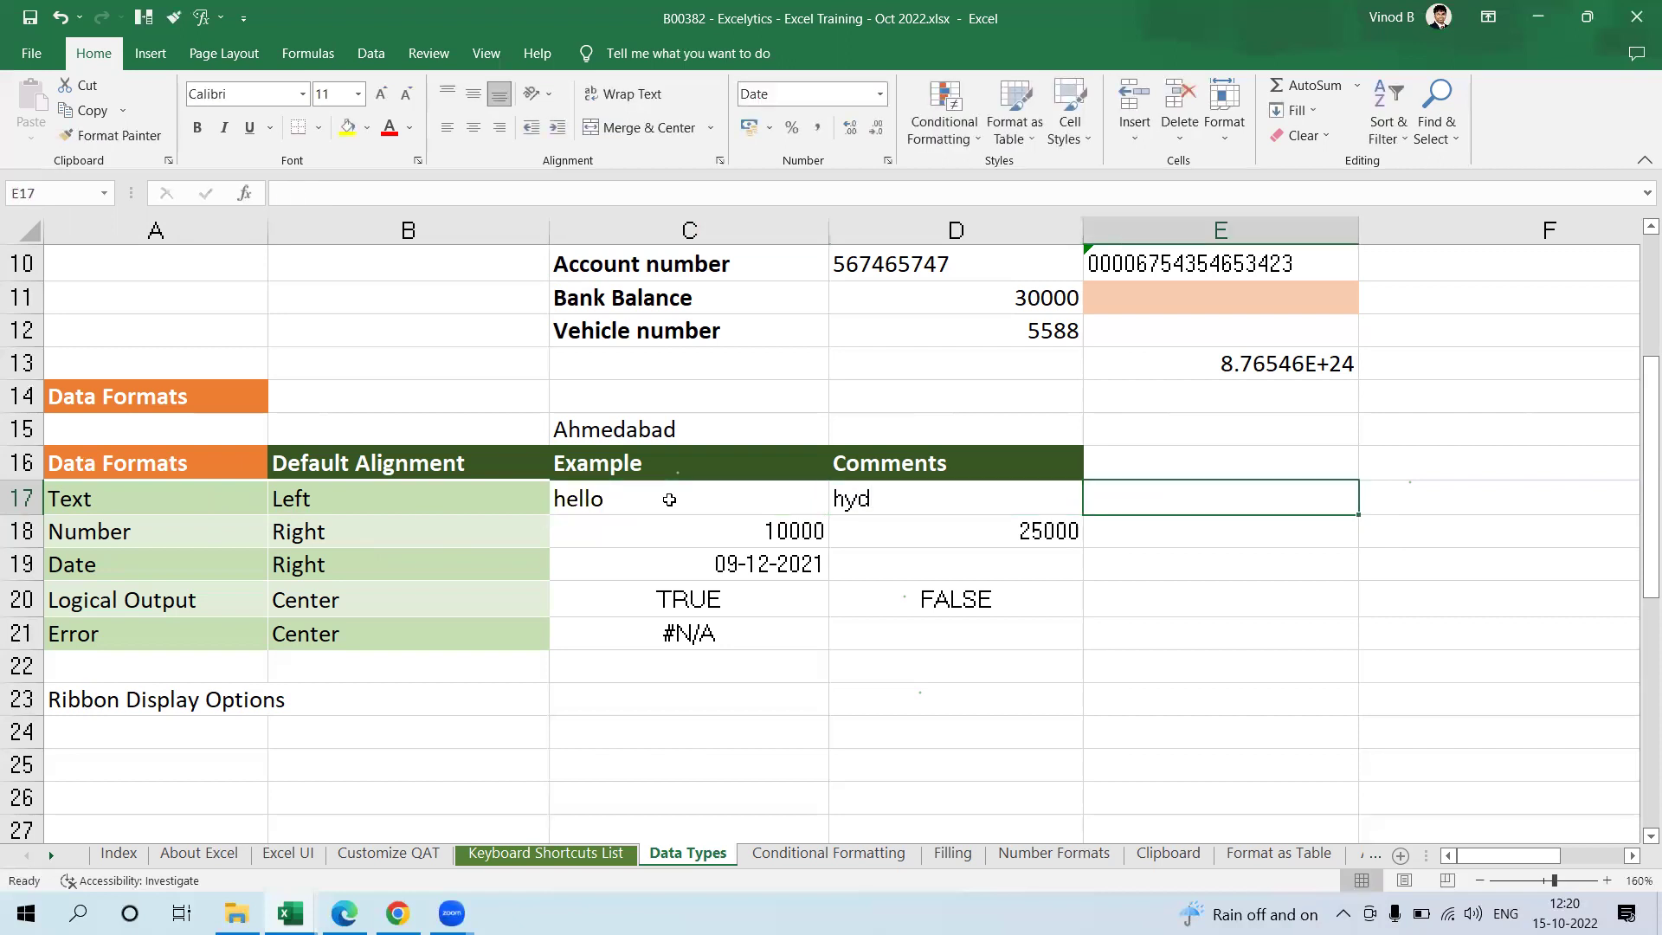
Step: Replace the Number row's 10000 and 25000 with 547684685 in C18
click(212, 527)
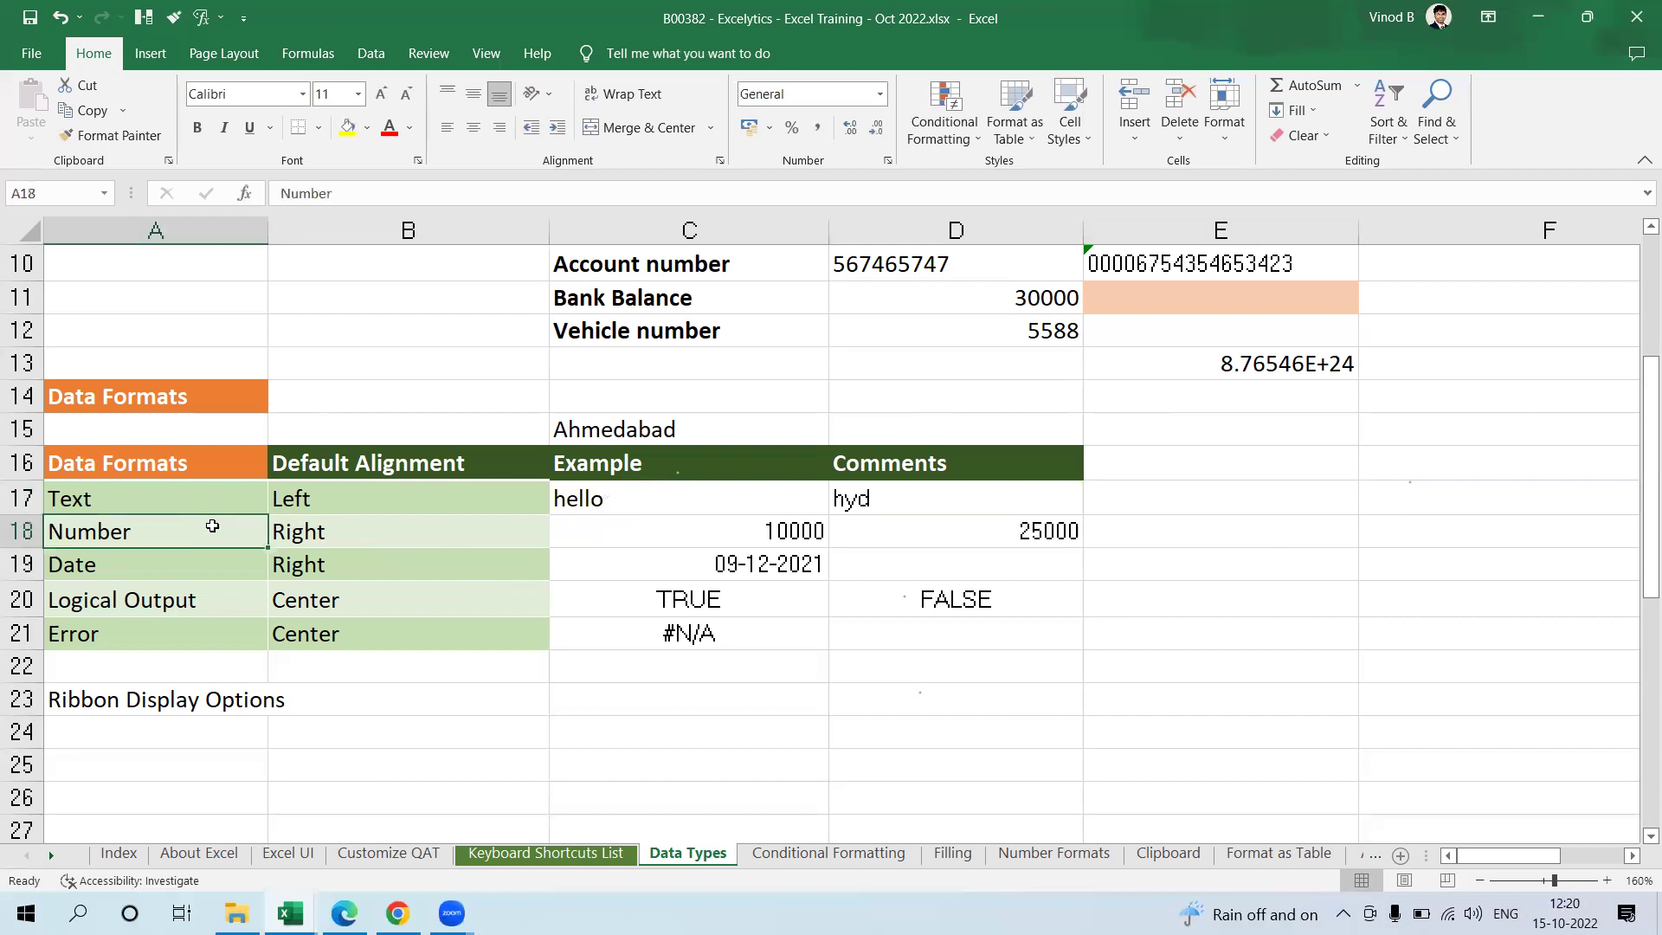
drag(1097, 528, 803, 531)
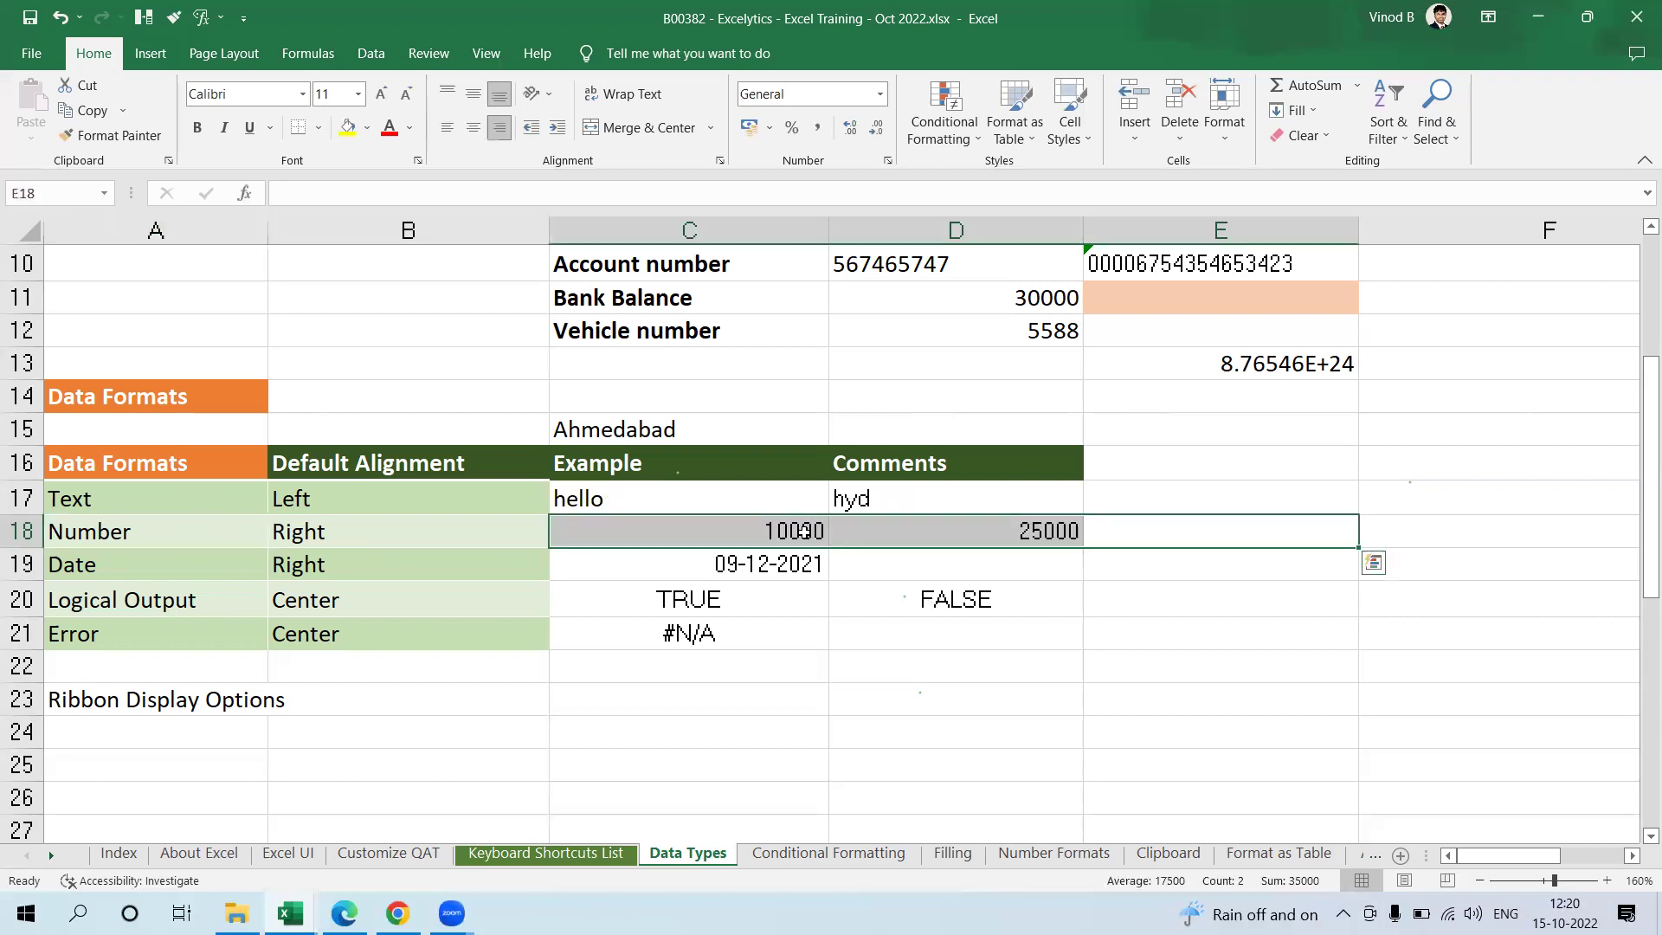
key(Delete)
click(781, 531)
text(547684685)
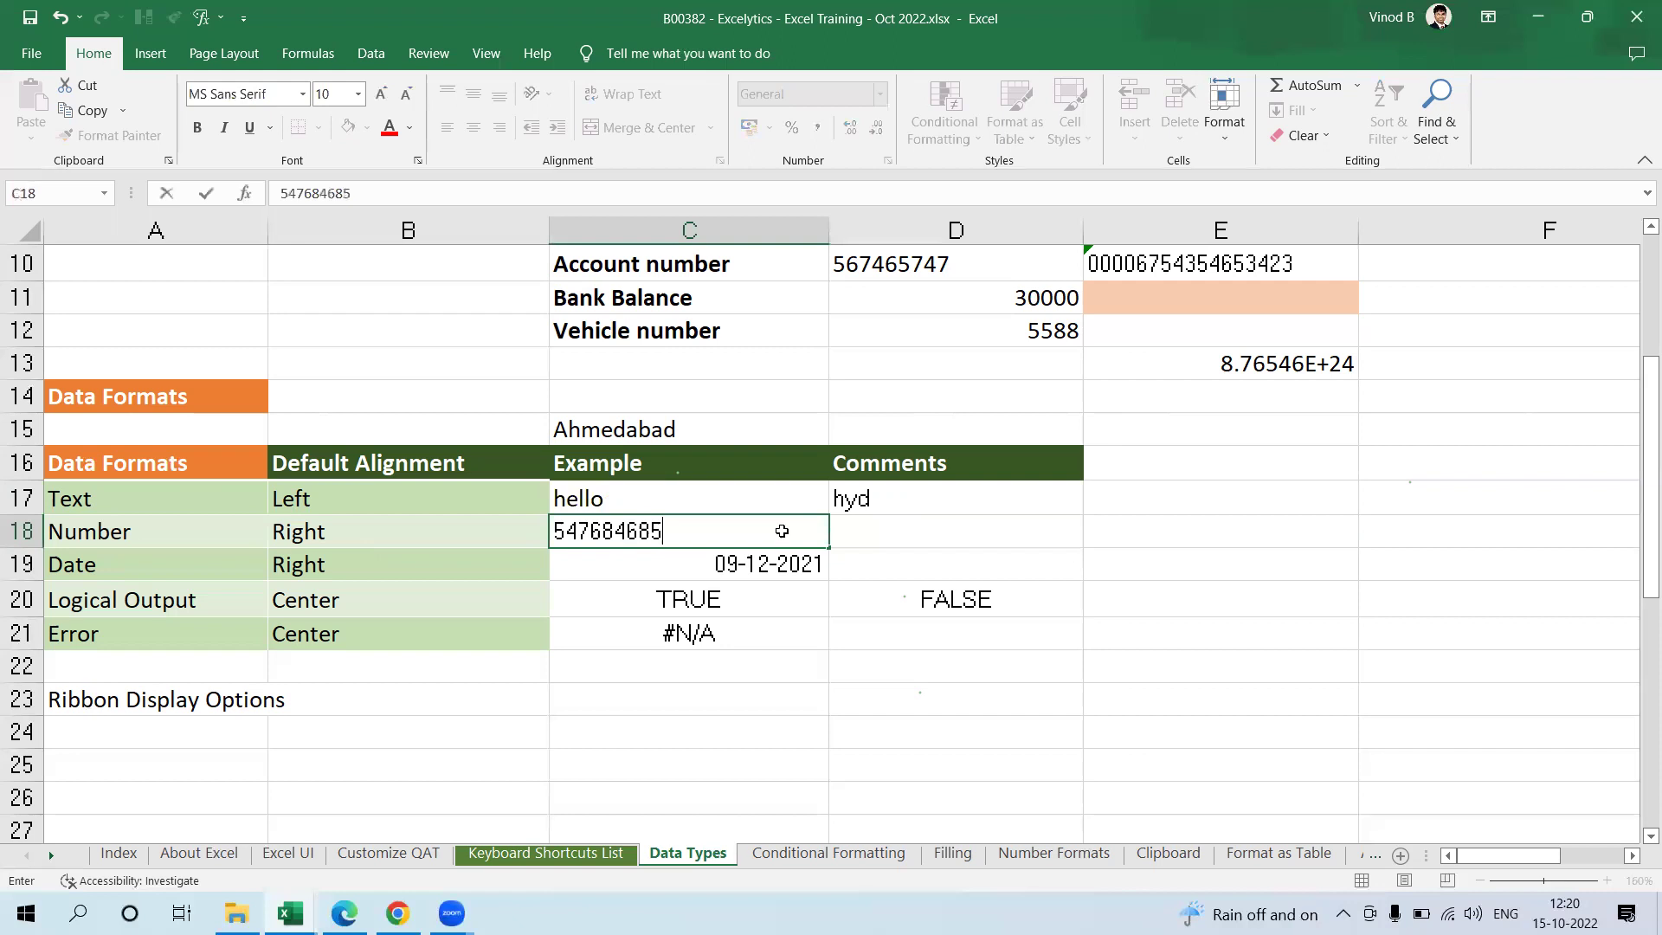
key(Return)
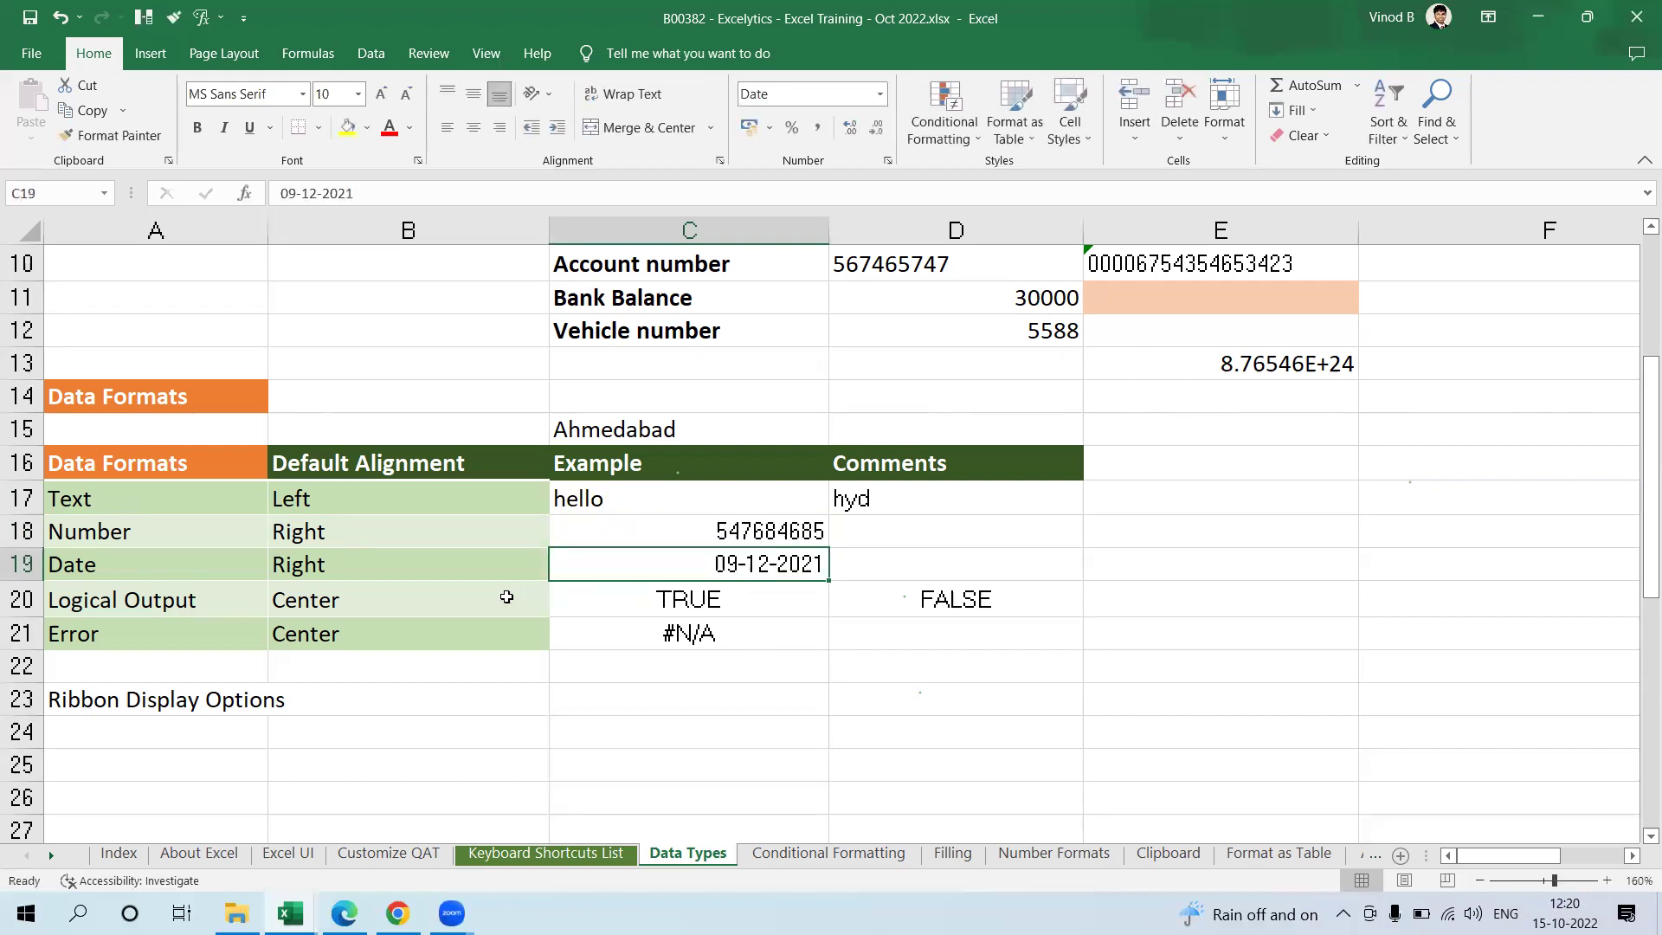
click(969, 702)
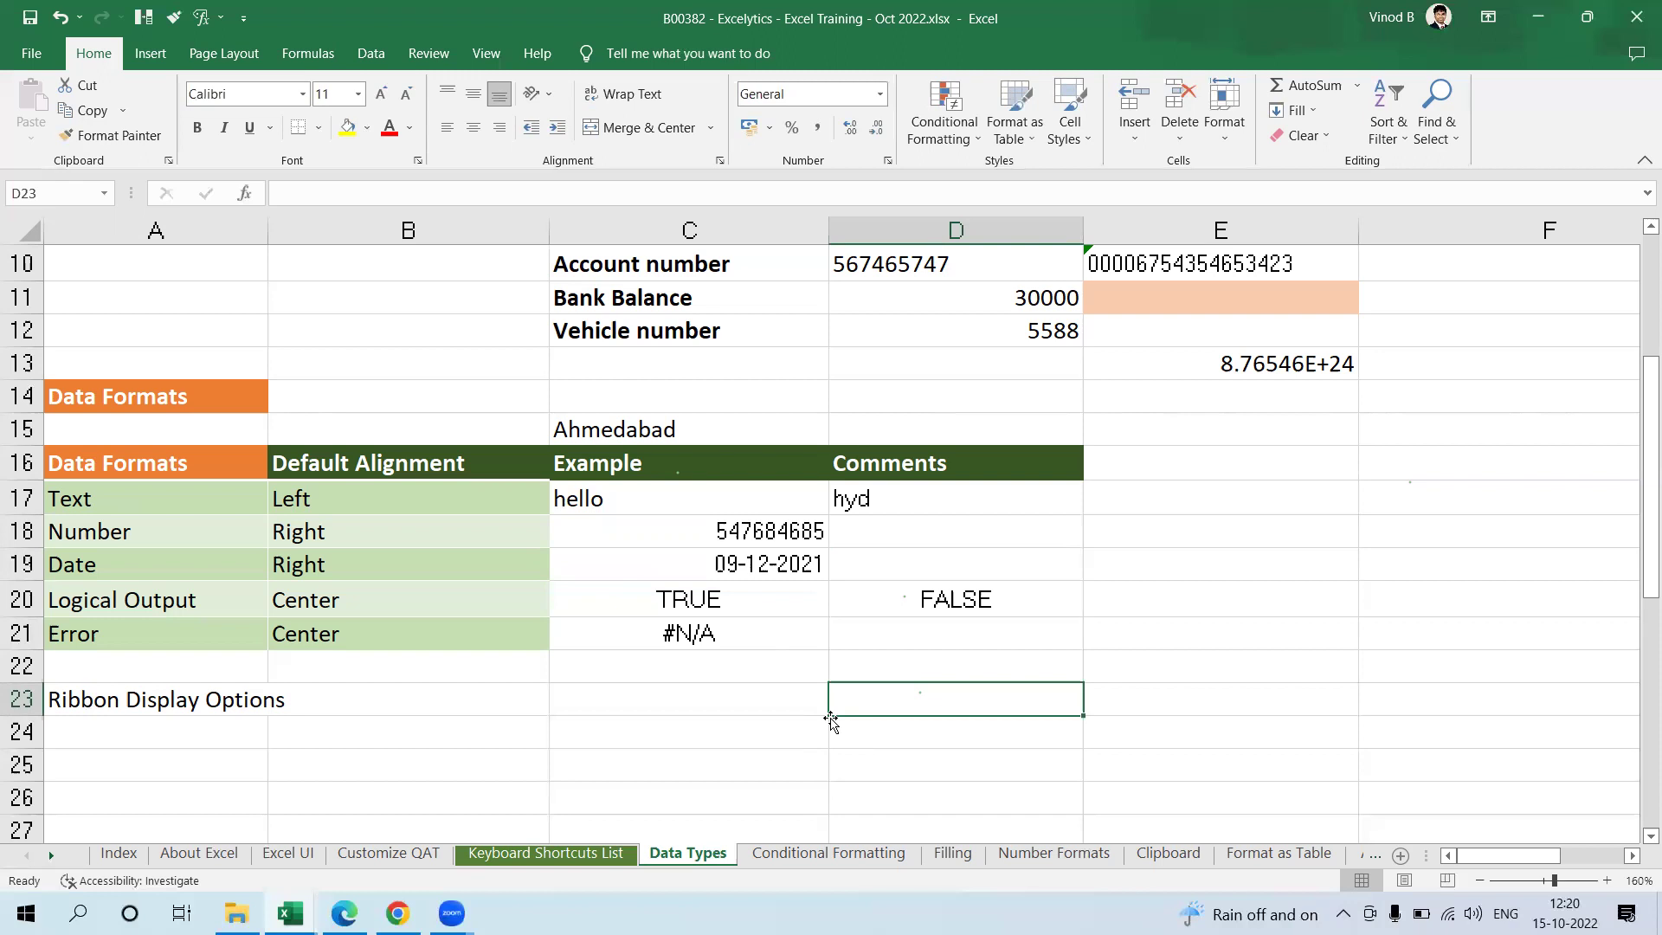
click(219, 572)
drag(730, 679, 936, 567)
key(Delete)
click(820, 564)
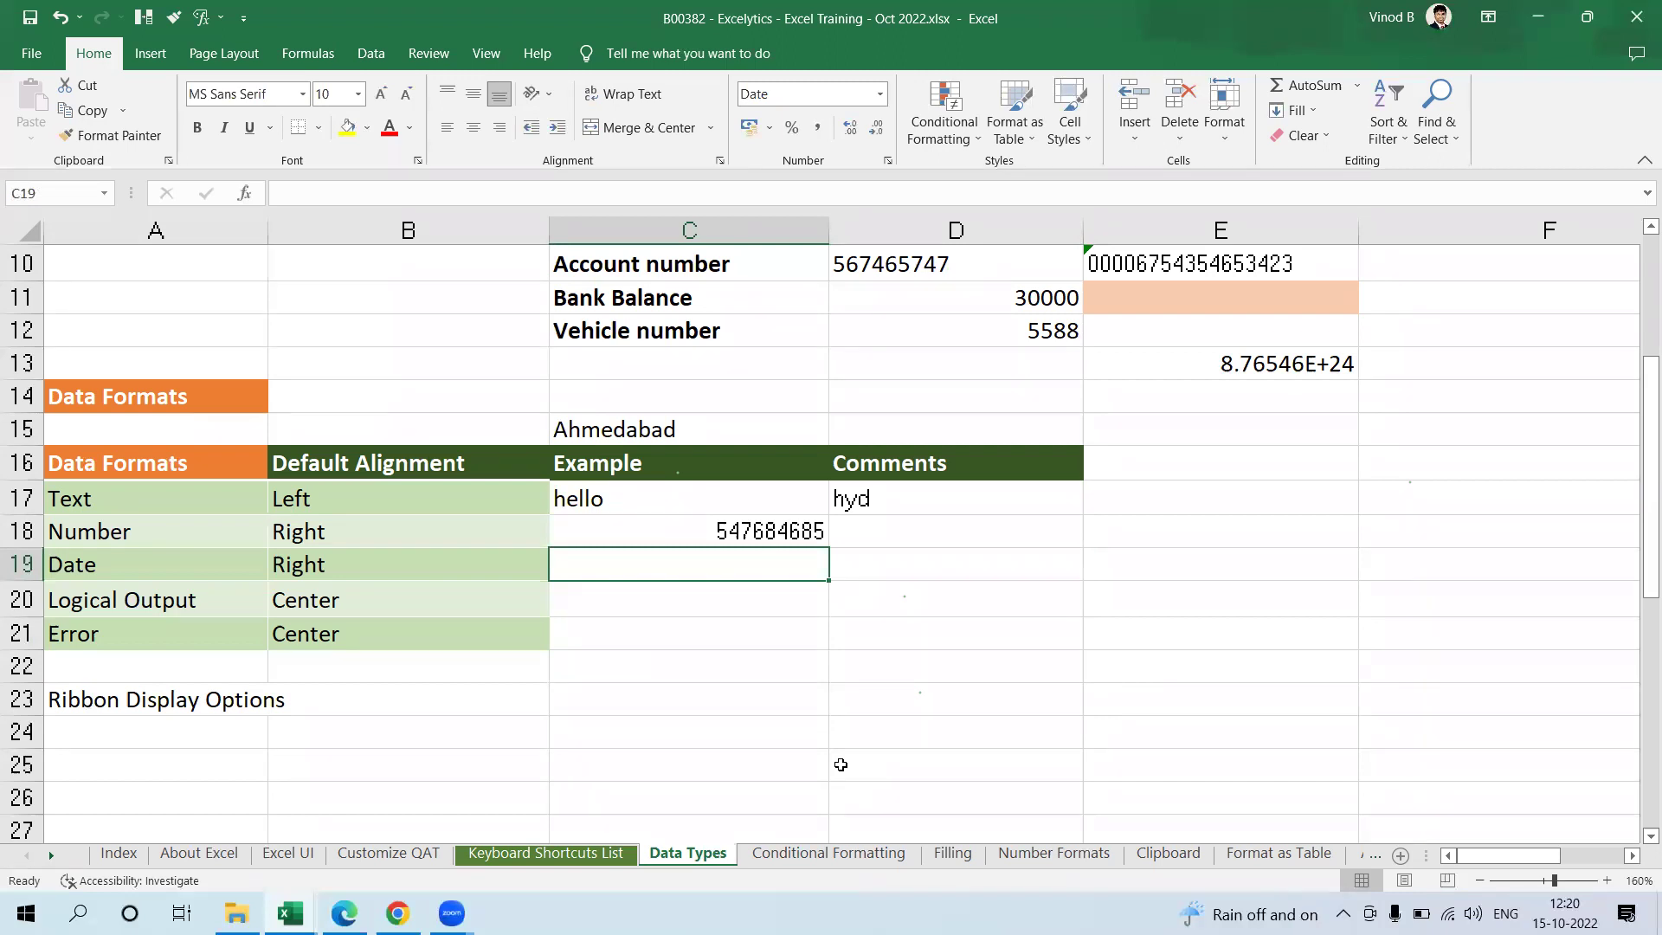
key(ctrl+semicolon)
key(Return)
key(Up)
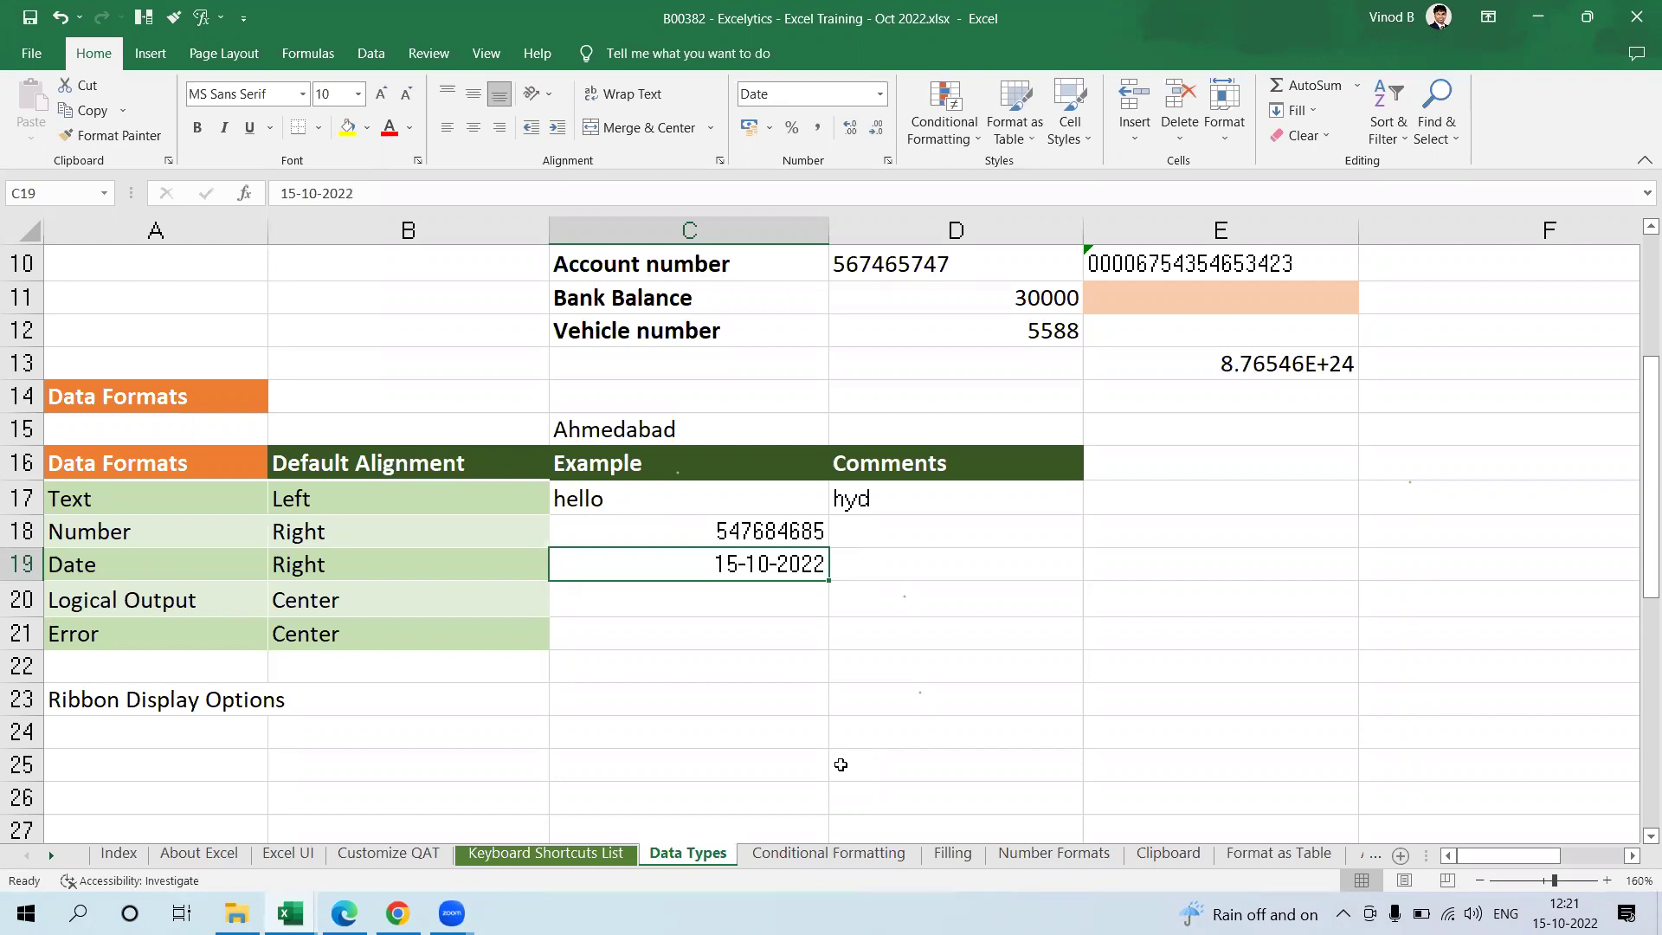
key(Right)
key(Right)
key(ctrl+semicolon)
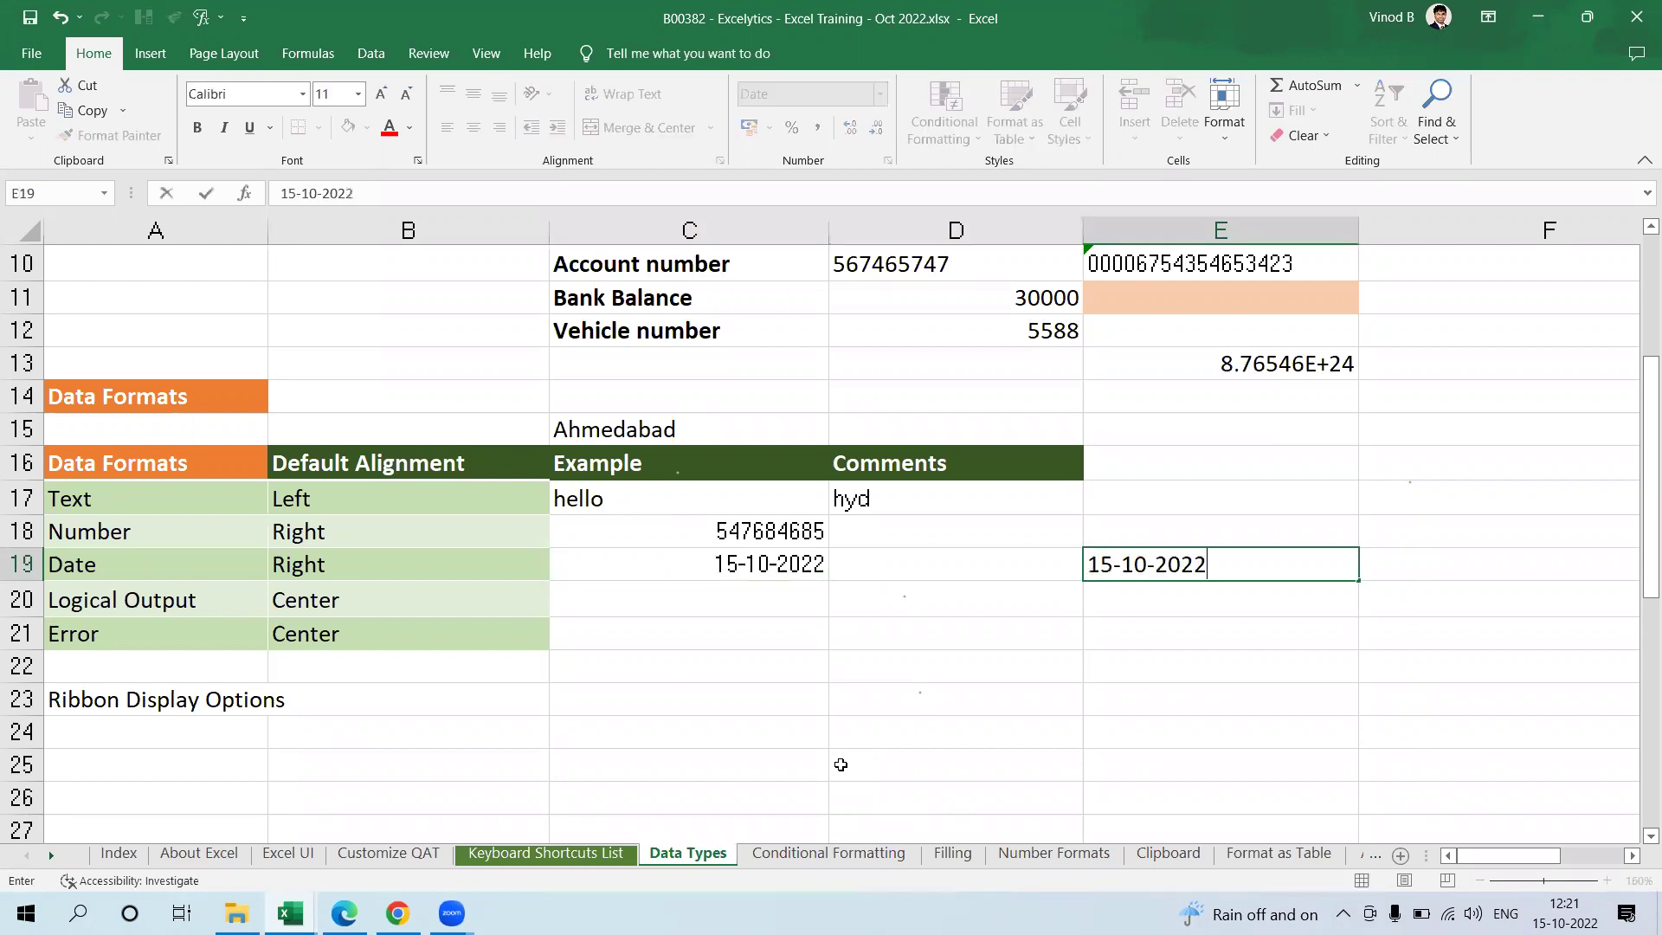
key(Return)
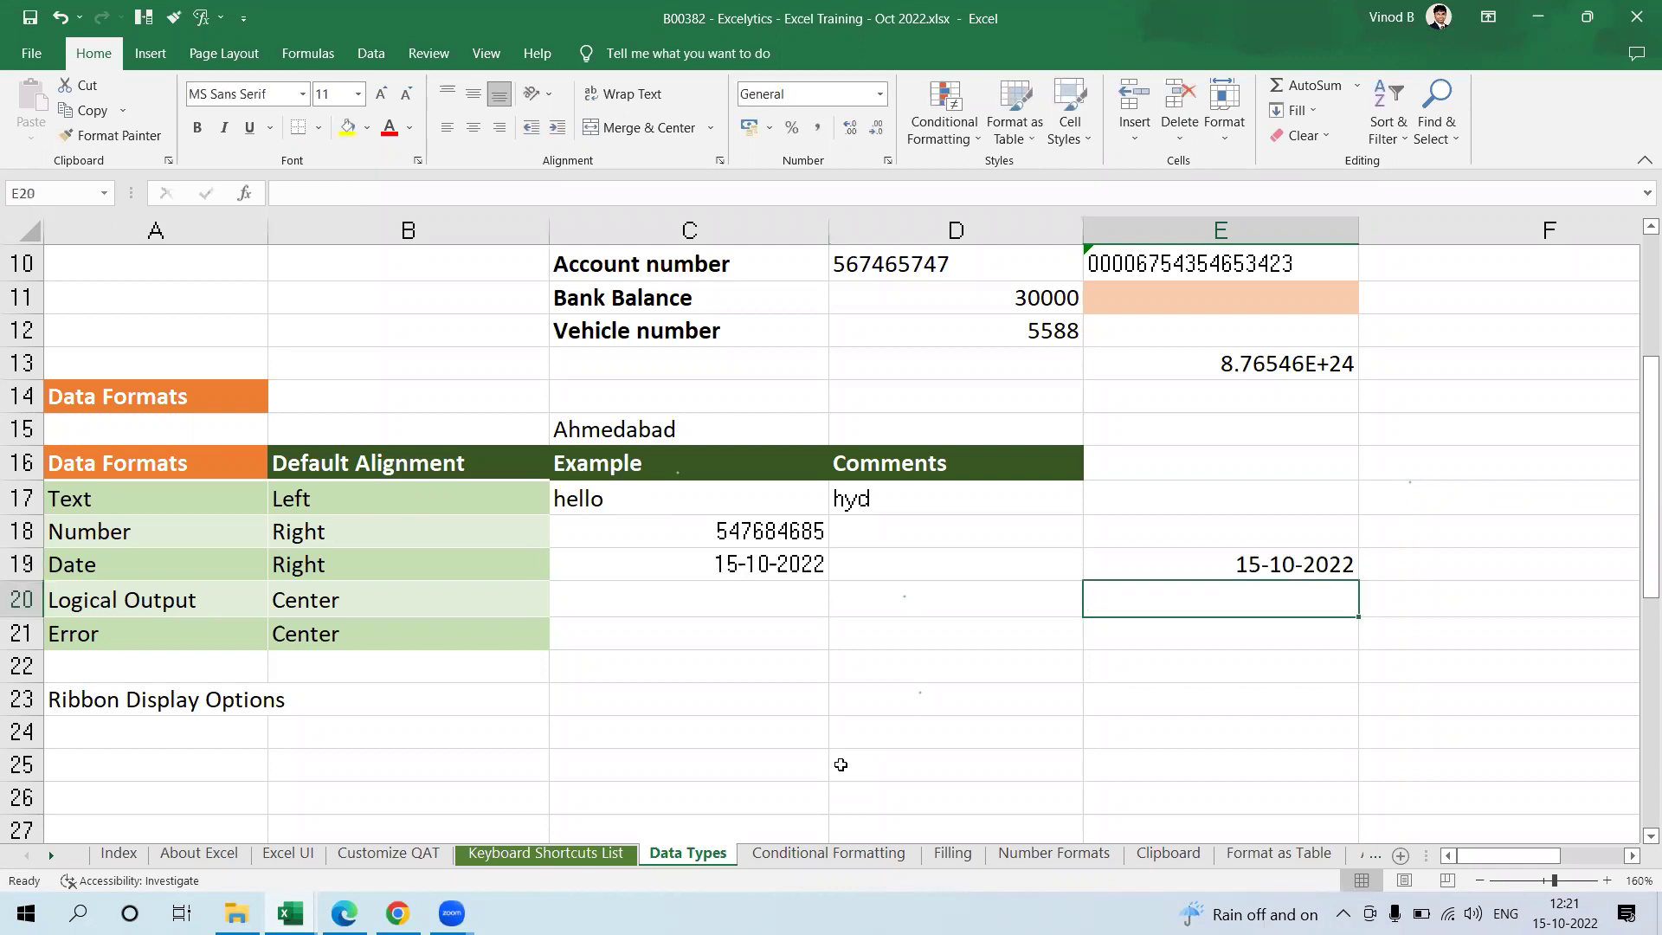
key(ctrl+shift+semicolon)
key(Return)
key(Up)
key(Up)
key(Up)
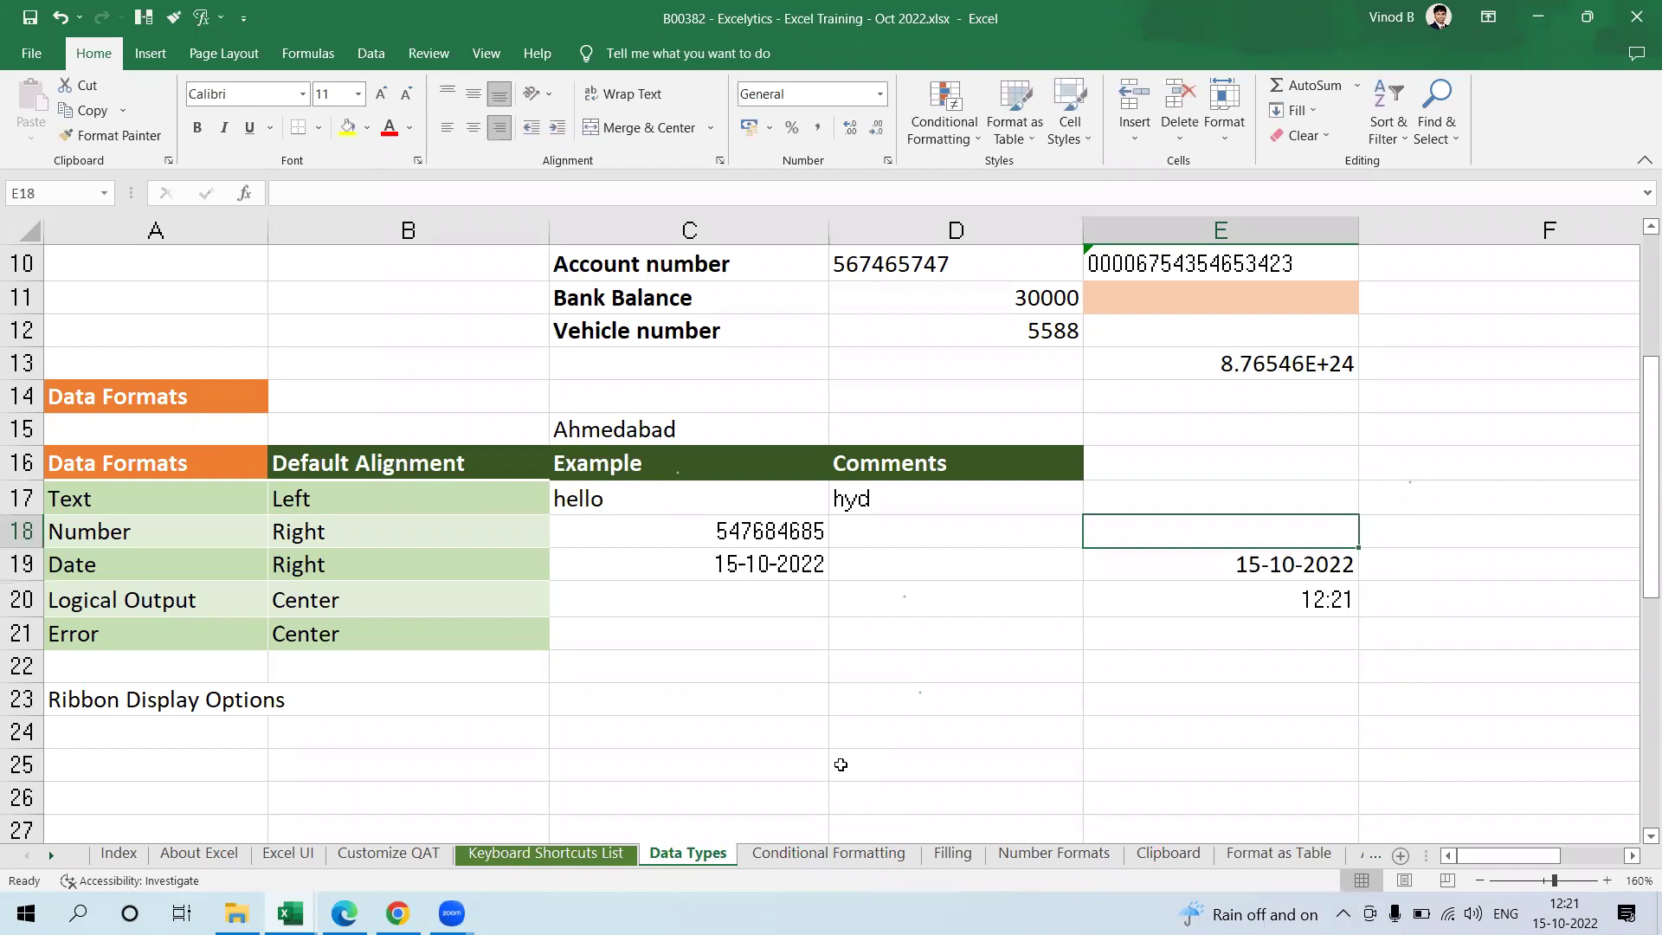
key(Left)
key(Left)
key(Down)
key(Up)
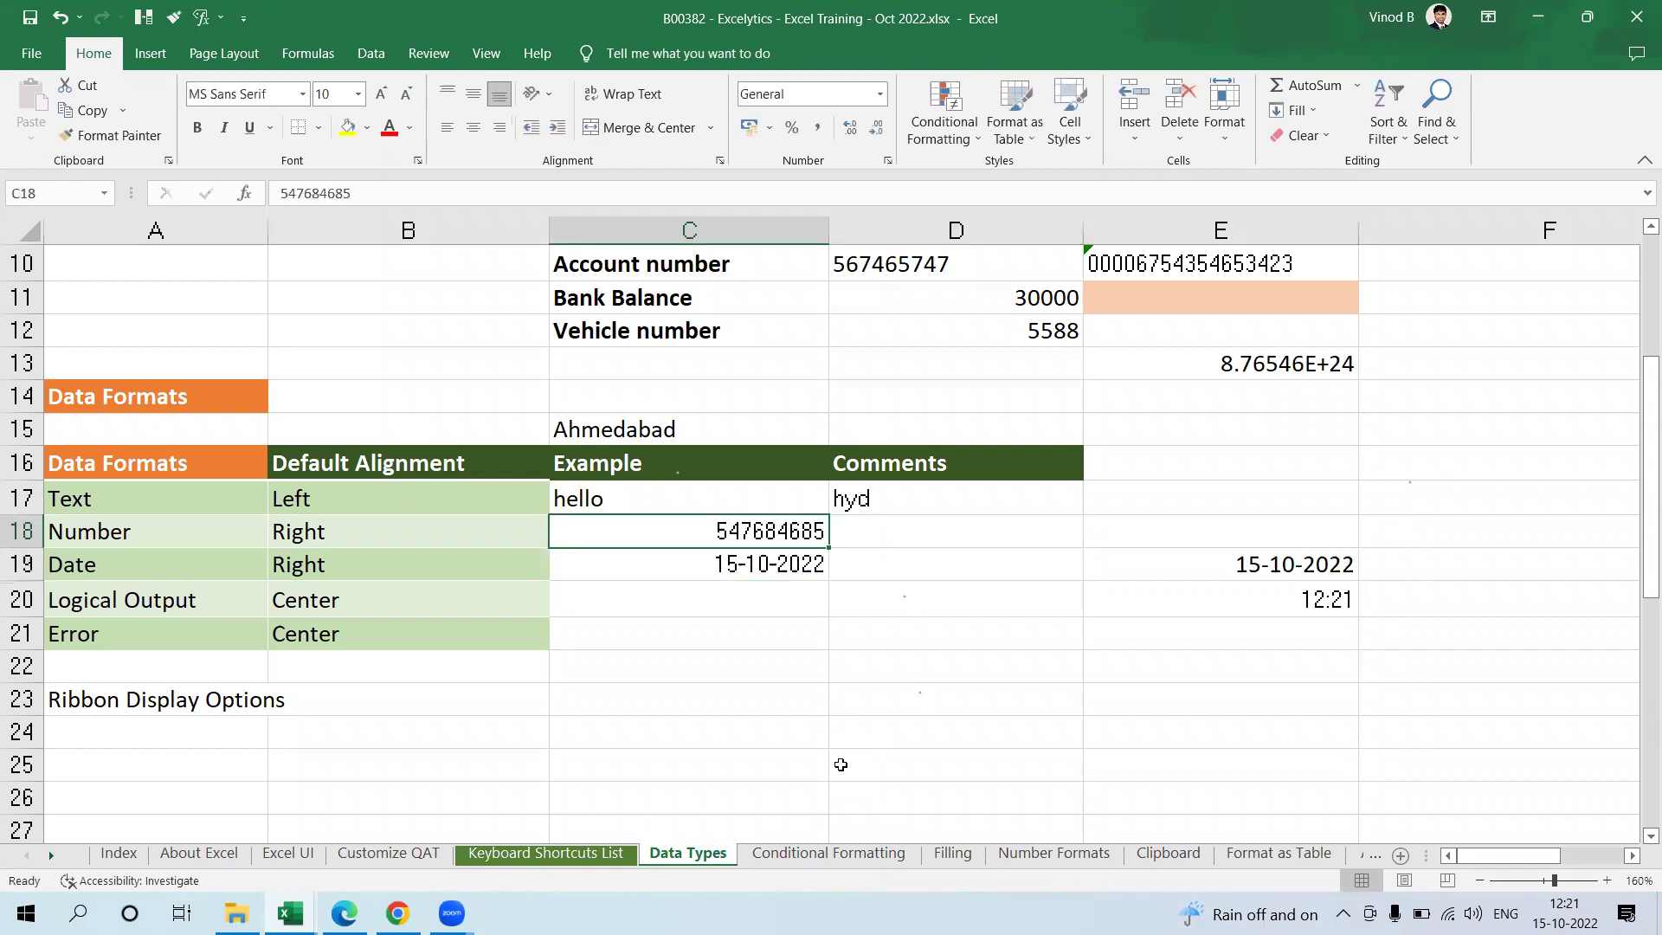
key(shift+Down)
key(Up)
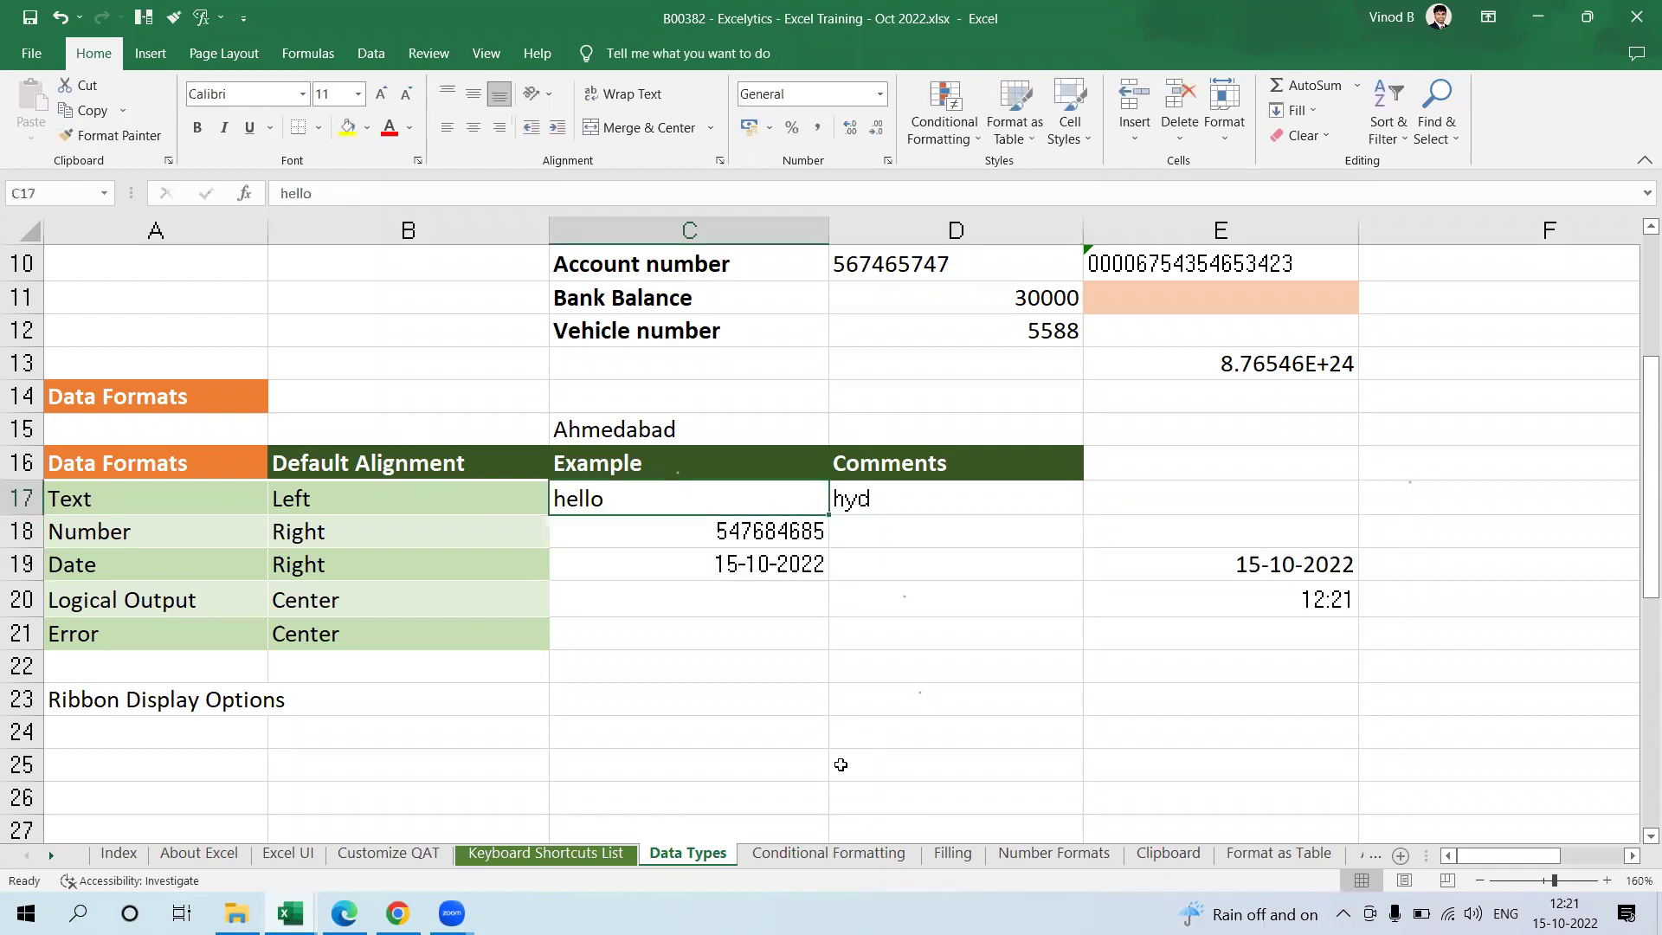
key(Down)
key(shift+Down)
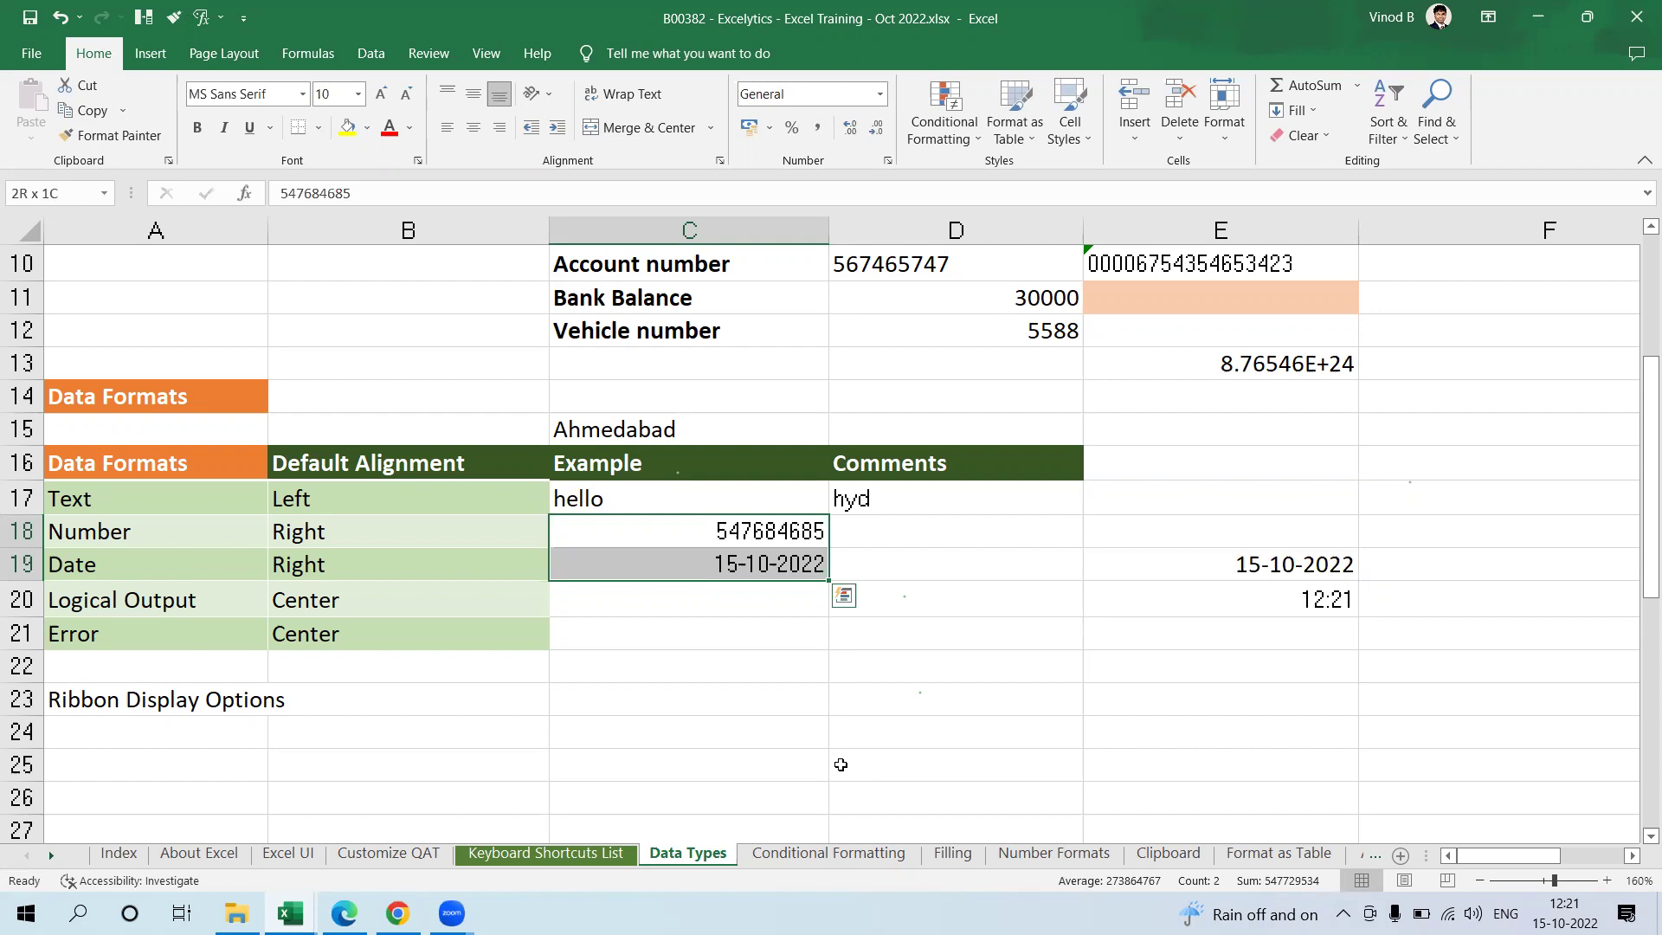
Step: Enter =VALUE(C19) in D19 to show the date serial 44849
click(969, 566)
text(=valu)
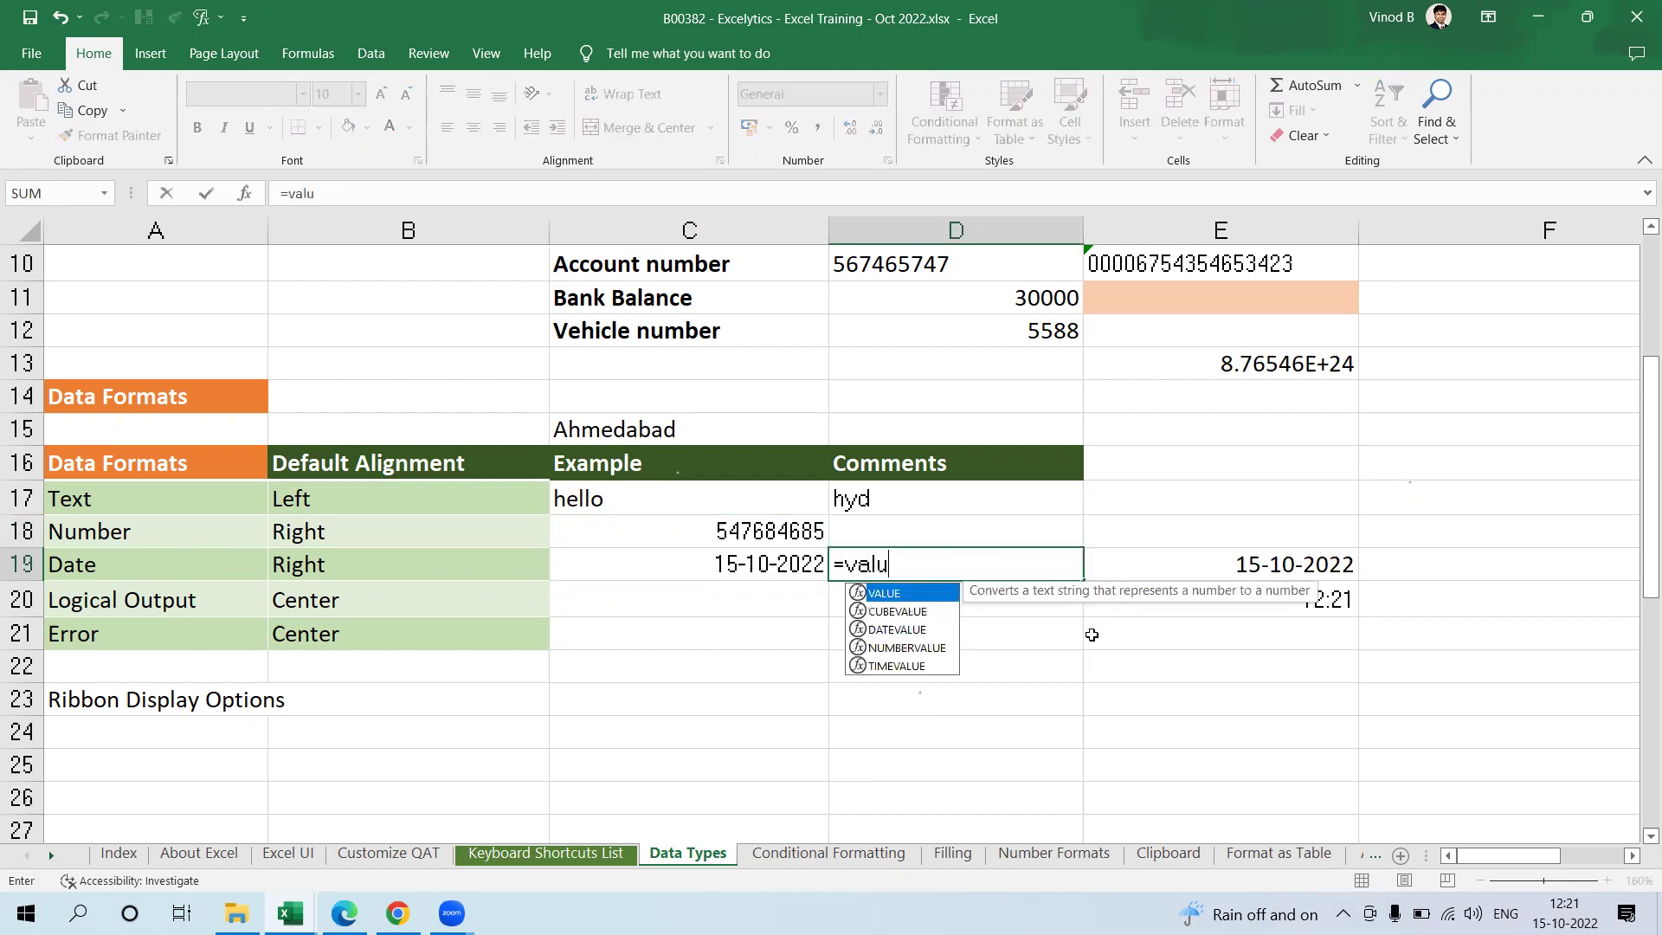
key(Tab)
key(Left)
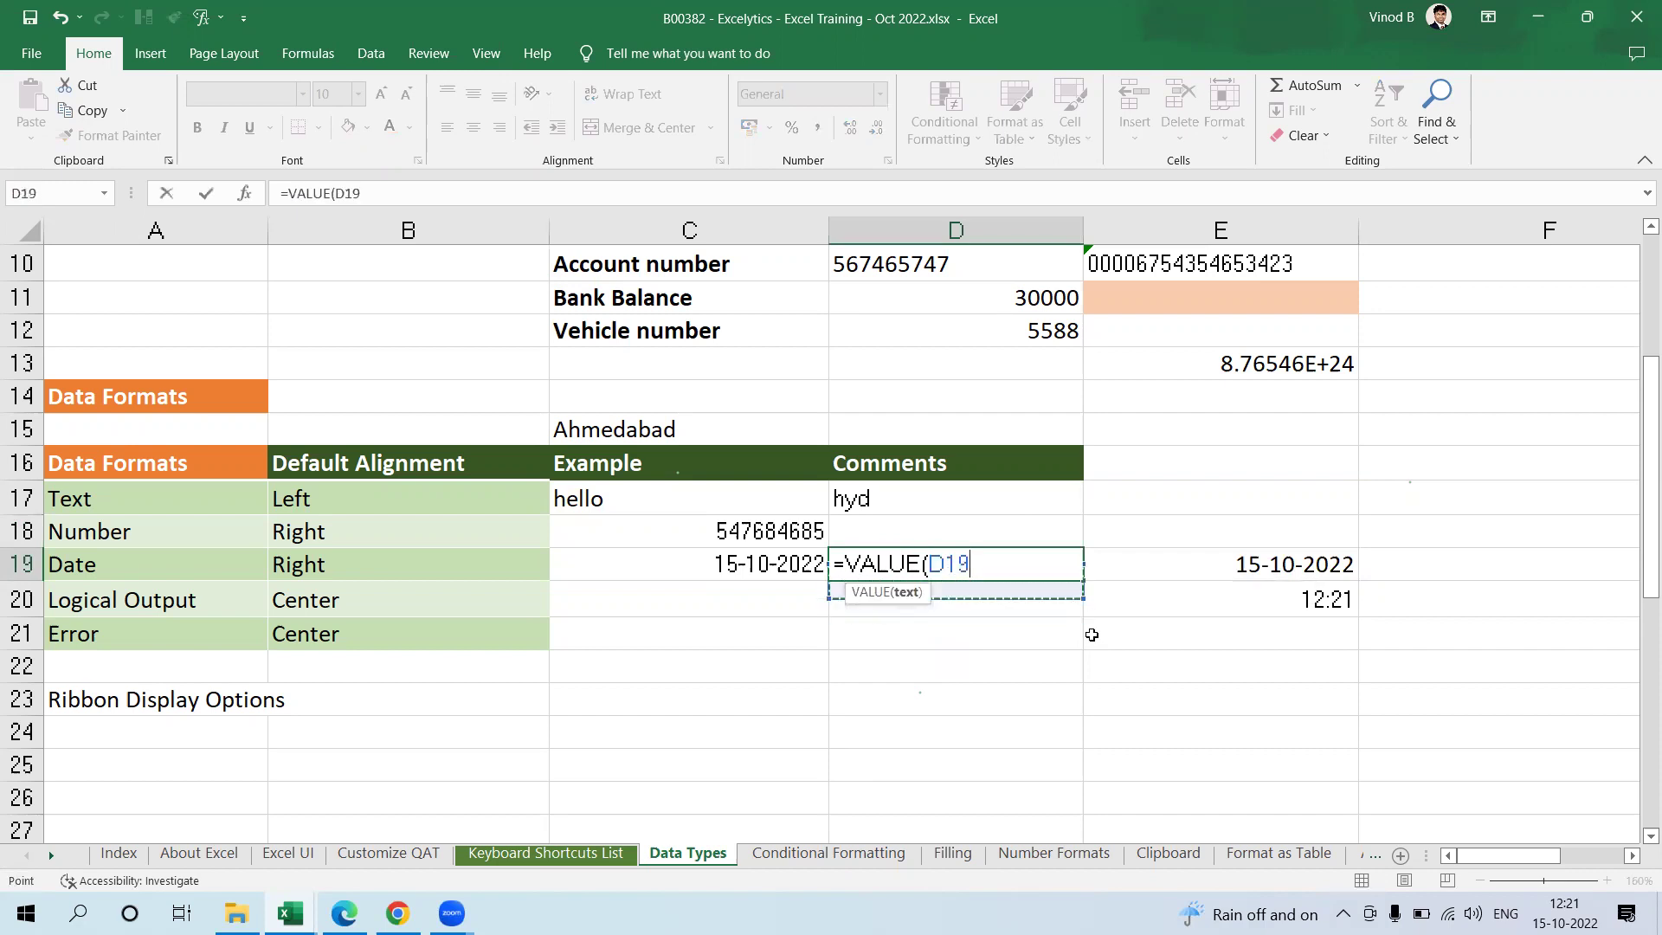
key(Return)
key(Up)
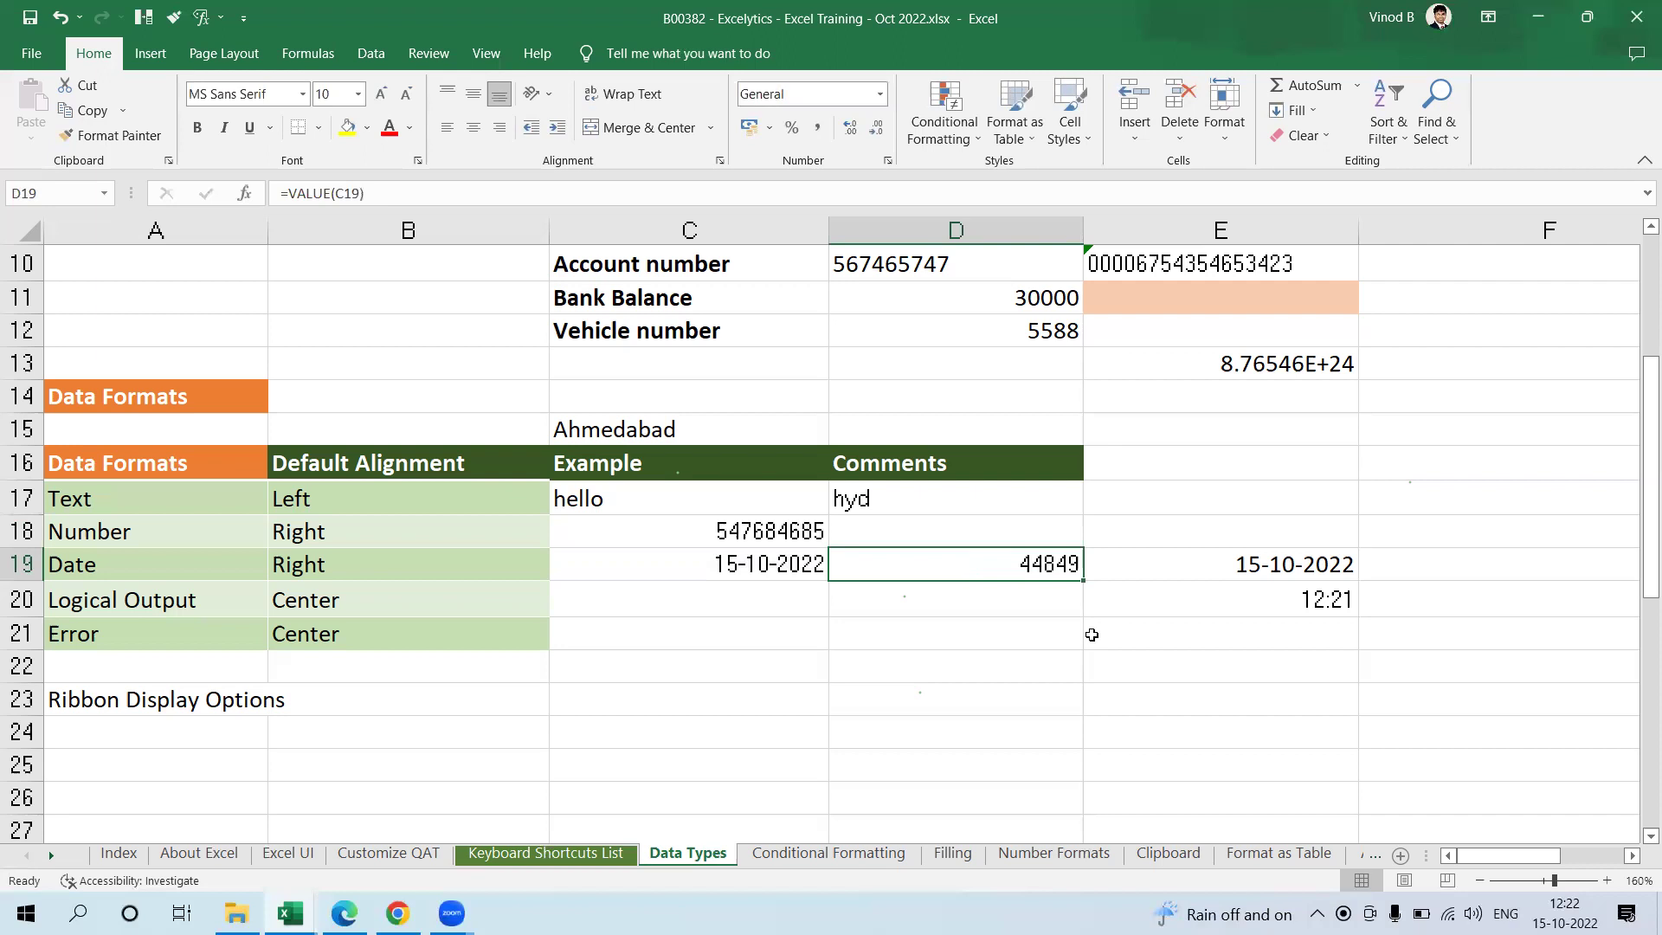
Step: Enter =VALUE(TODAY()-1) in D20, showing the serial 44848
click(1029, 598)
text(=val)
key(Tab)
text(toda)
key(Tab)
text()-1))
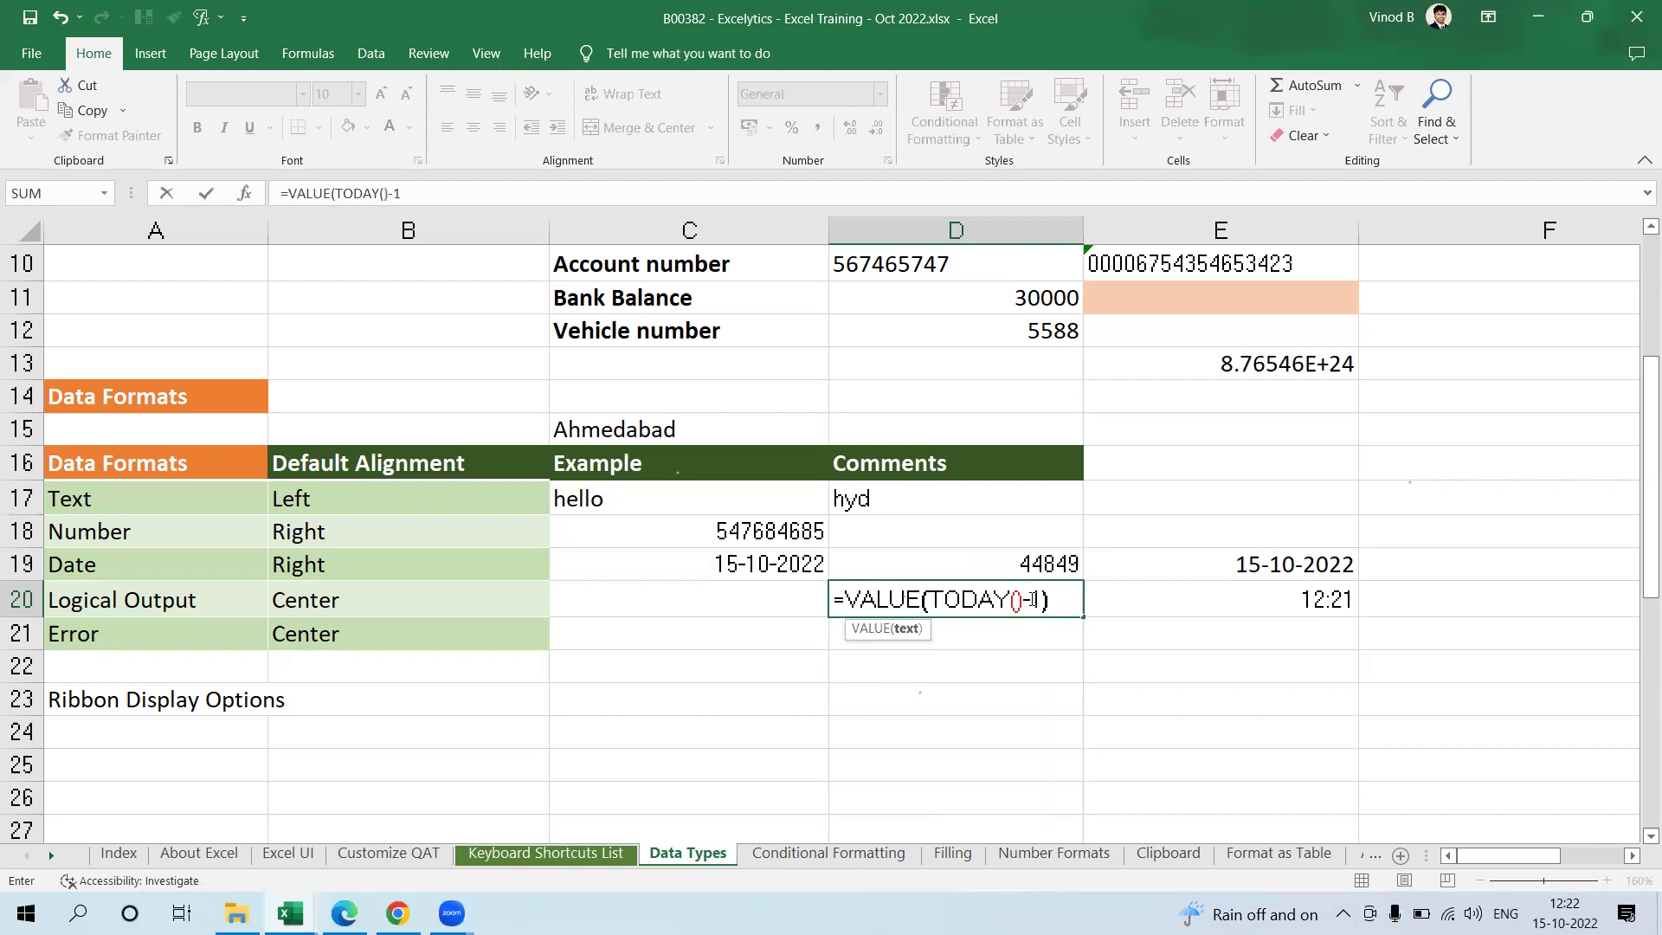
key(Return)
click(1028, 599)
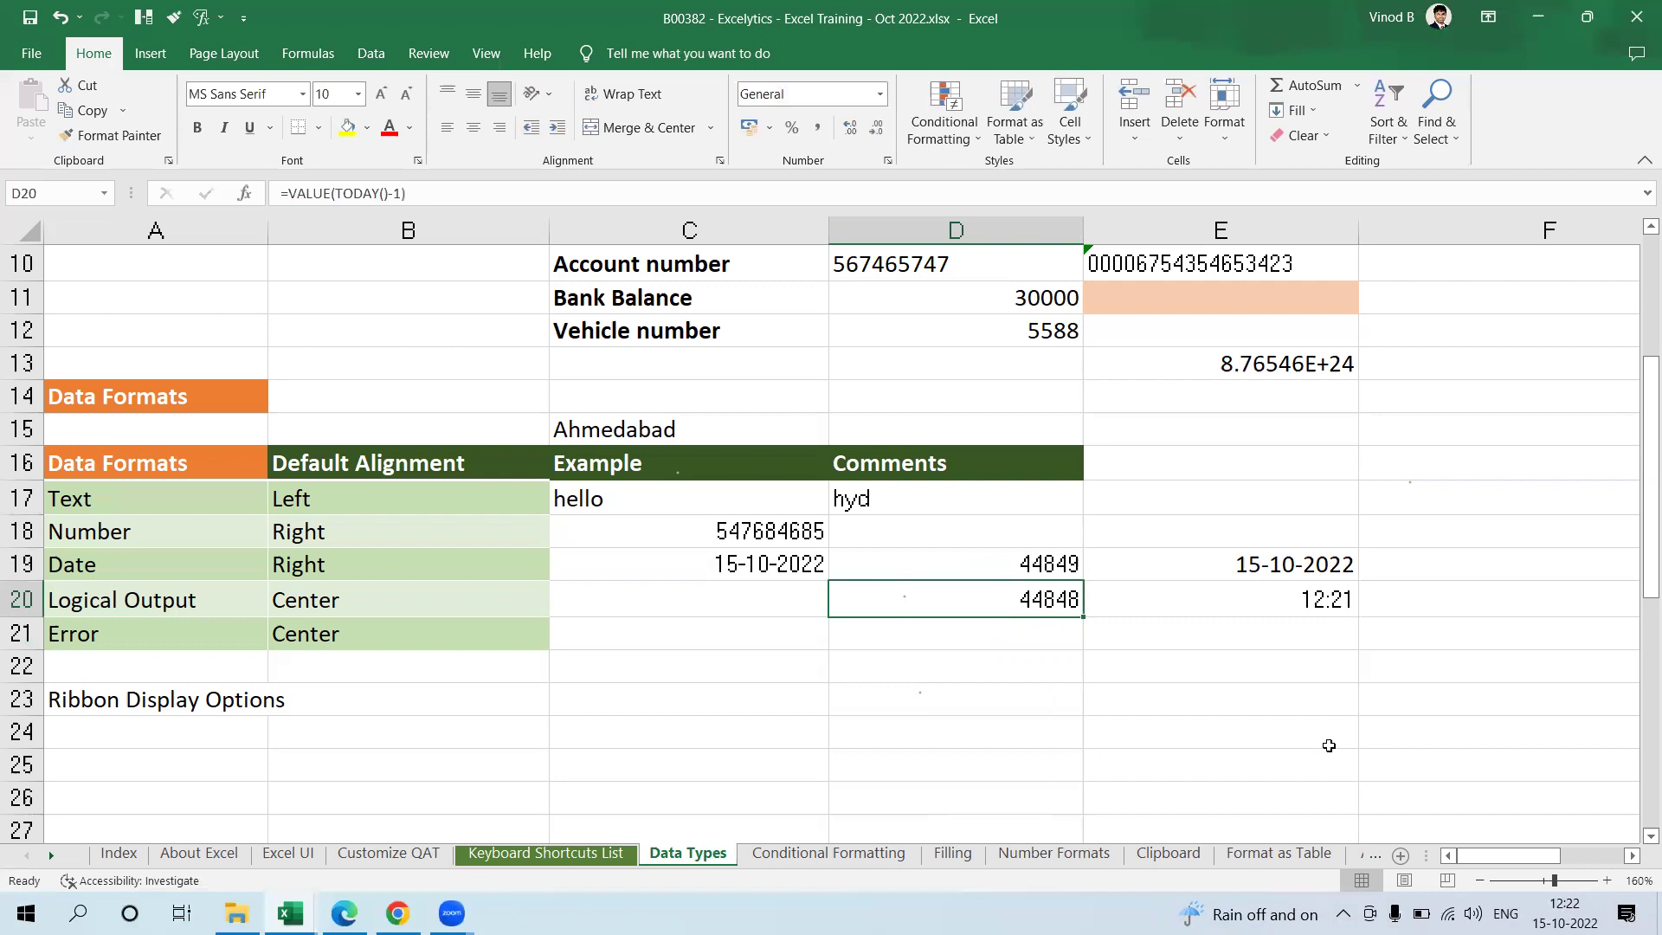
key(shift+Up)
key(Down)
key(Down)
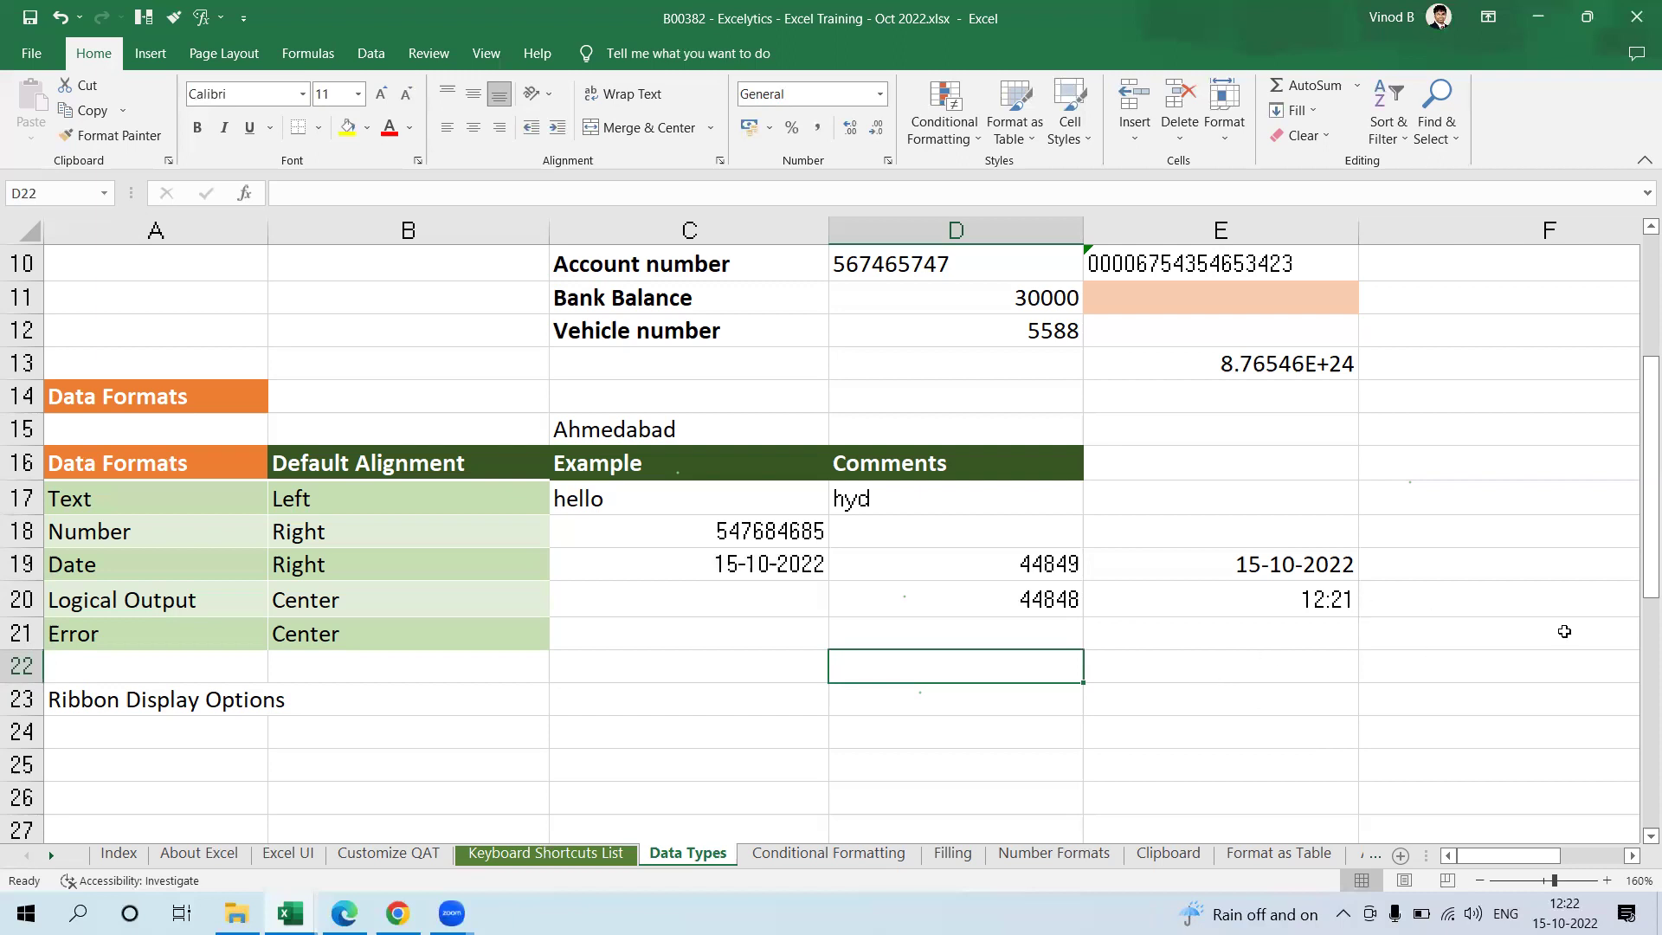
scroll(1316, 517, up, 3)
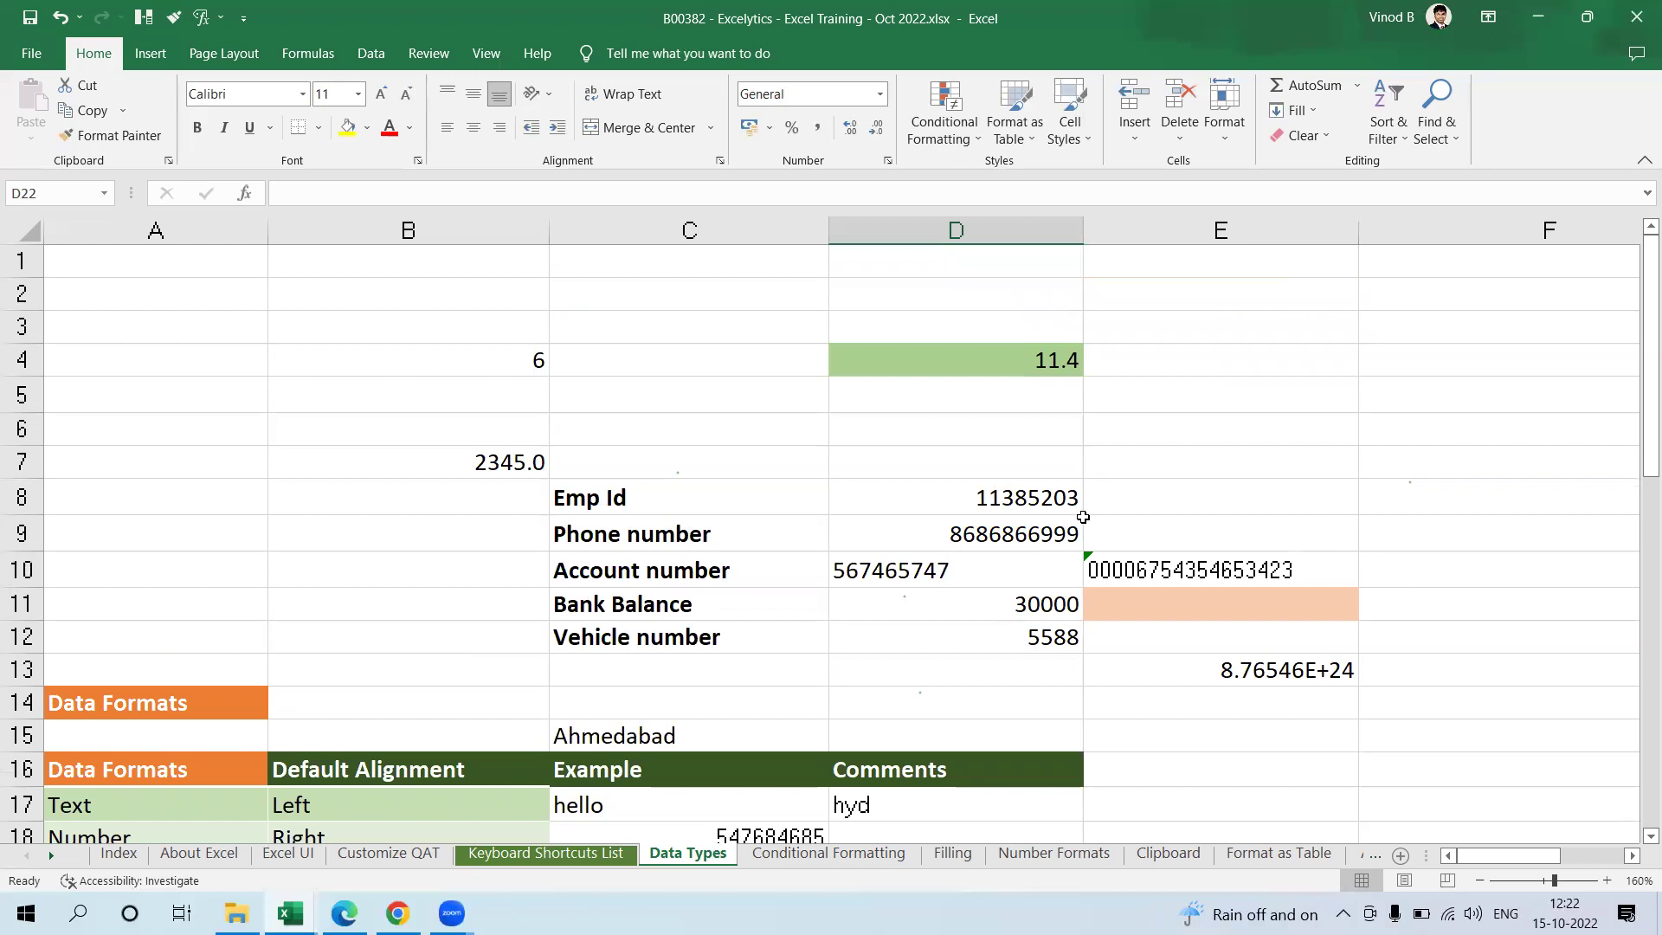
scroll(1191, 623, down, 4)
scroll(1188, 624, down, 2)
click(1030, 501)
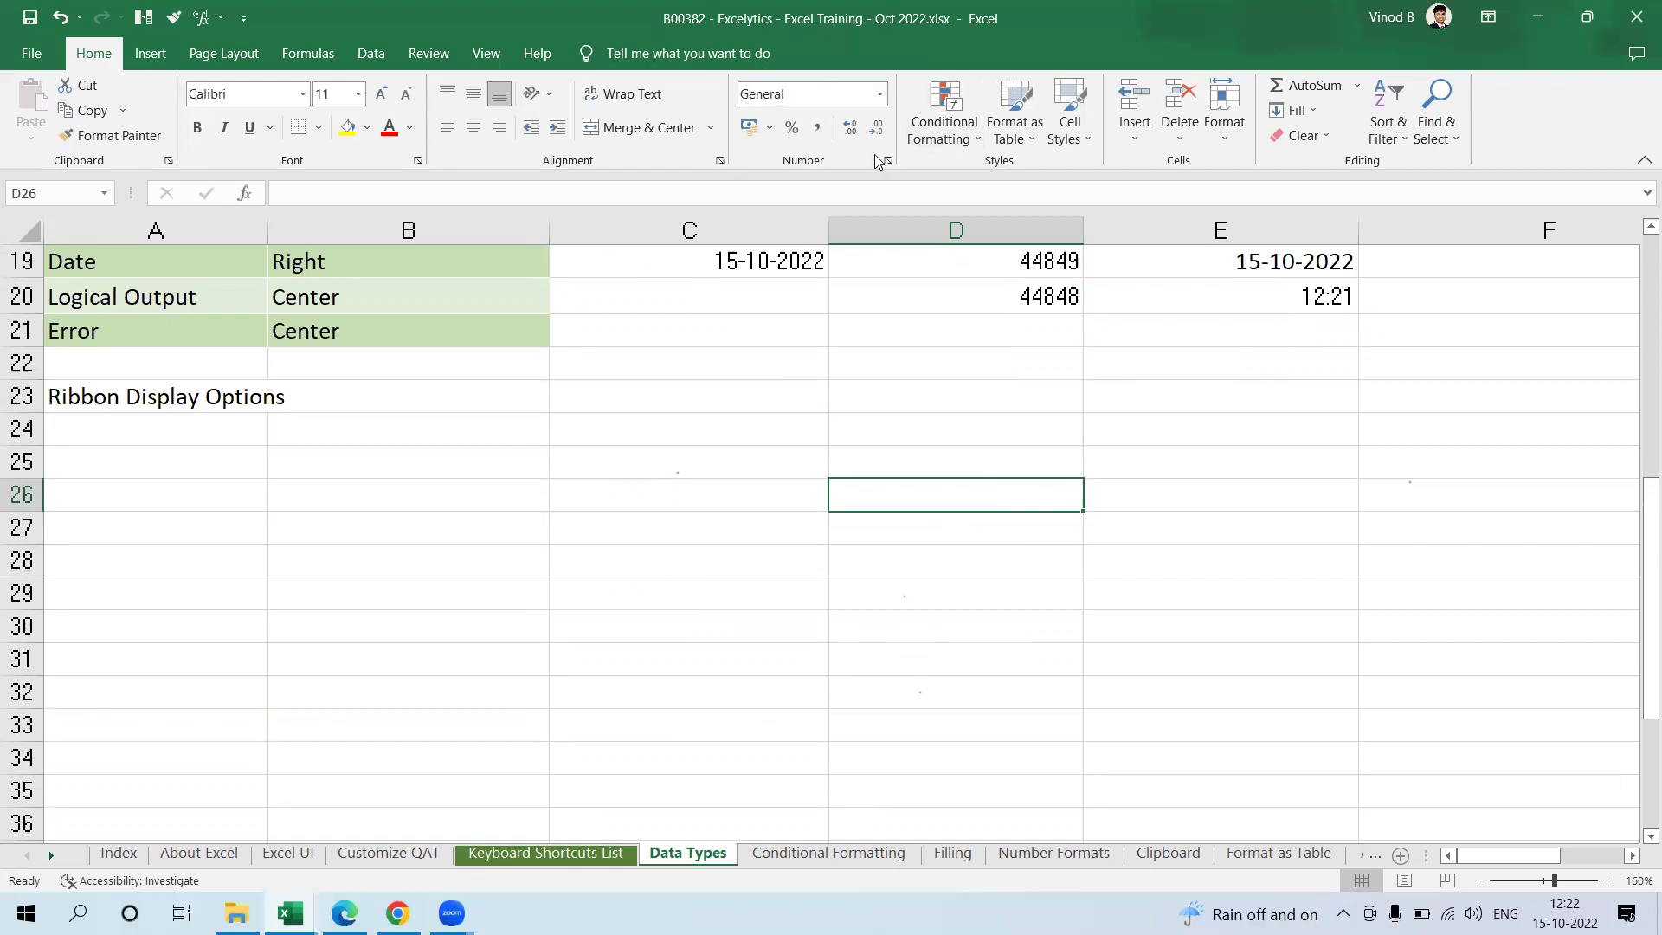
click(936, 419)
click(947, 457)
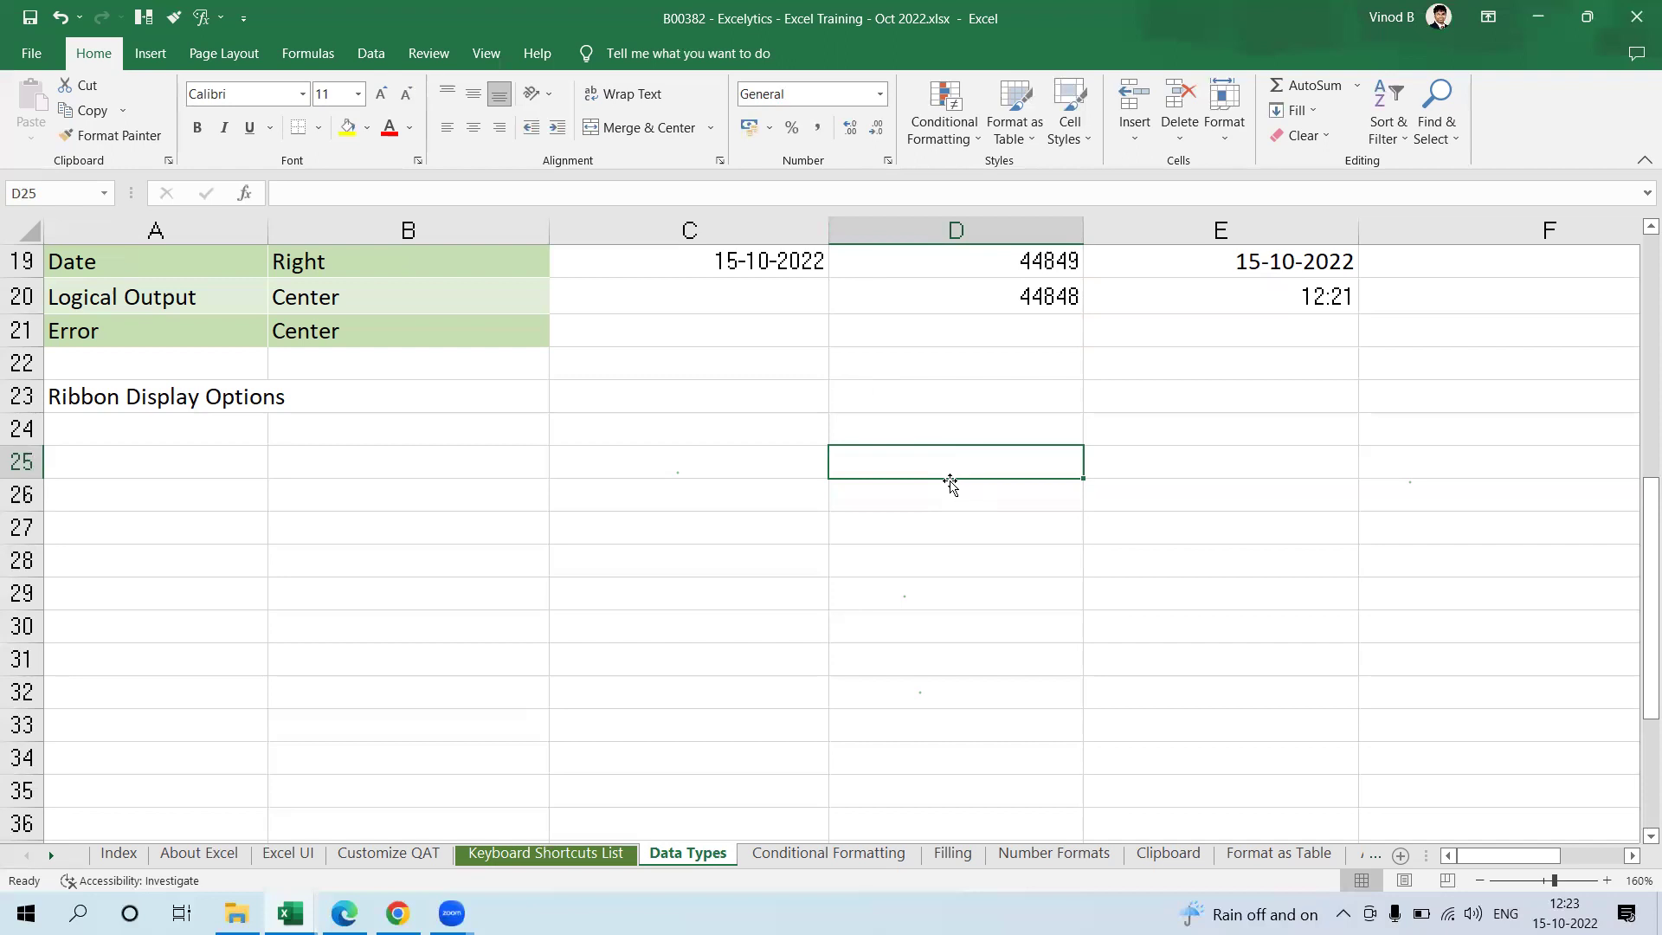
Step: Enter a 37-digit number in D25 and inspect its stored value 5.64654684564564E+36
text(564654)
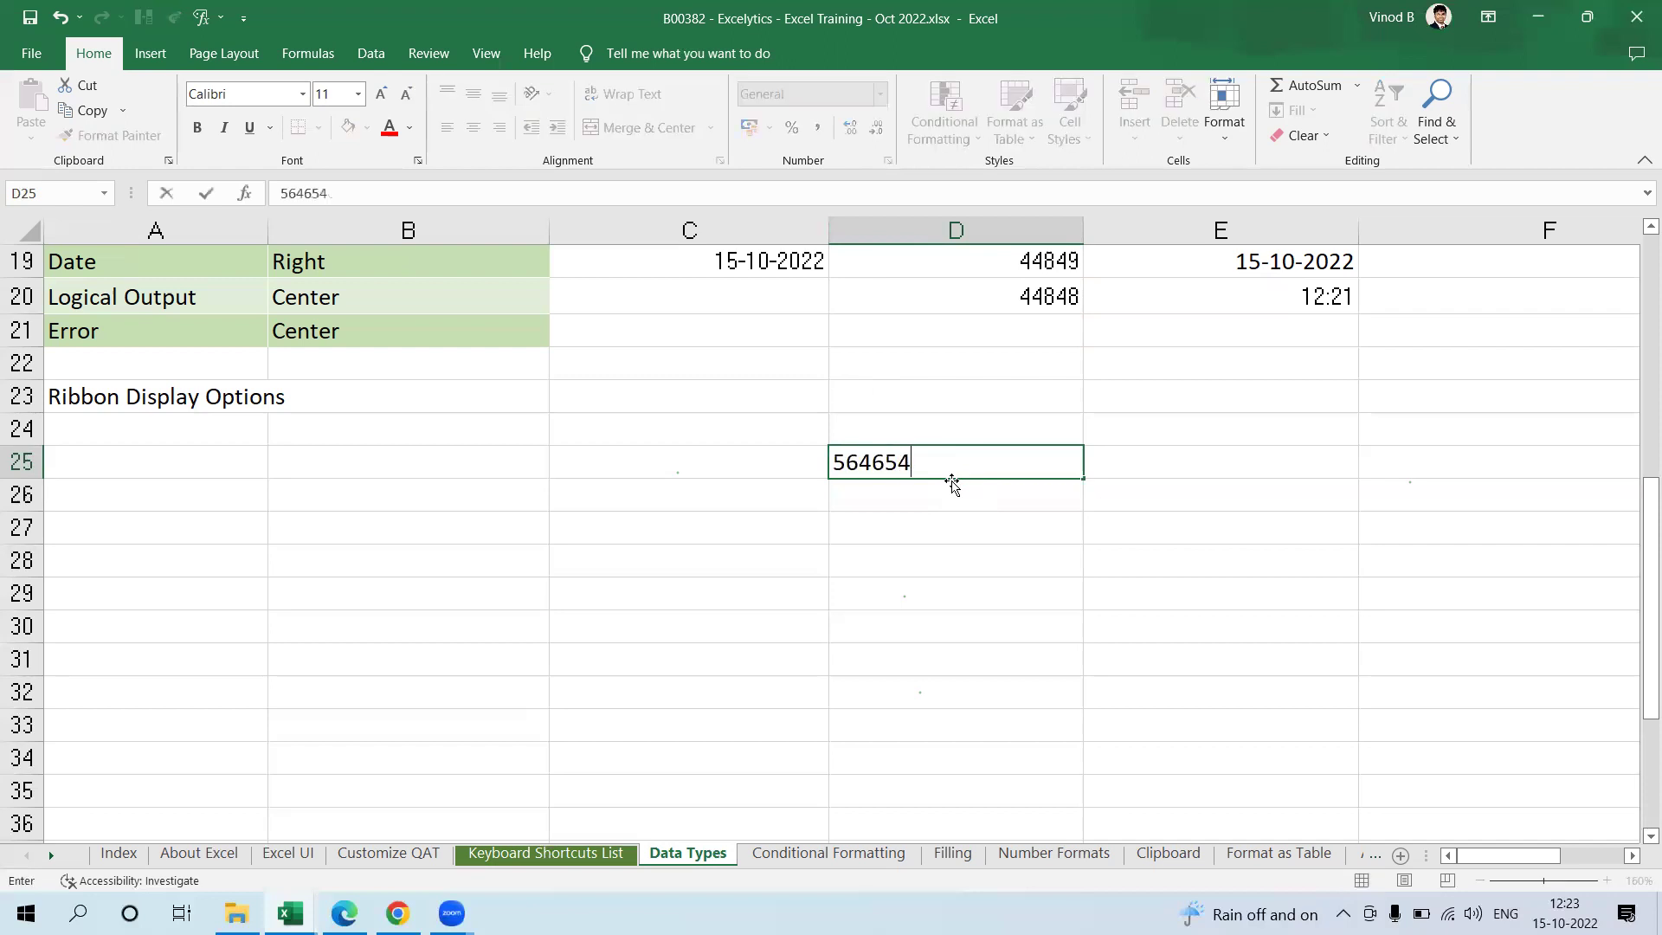
text(6845645646546546546598798798789)
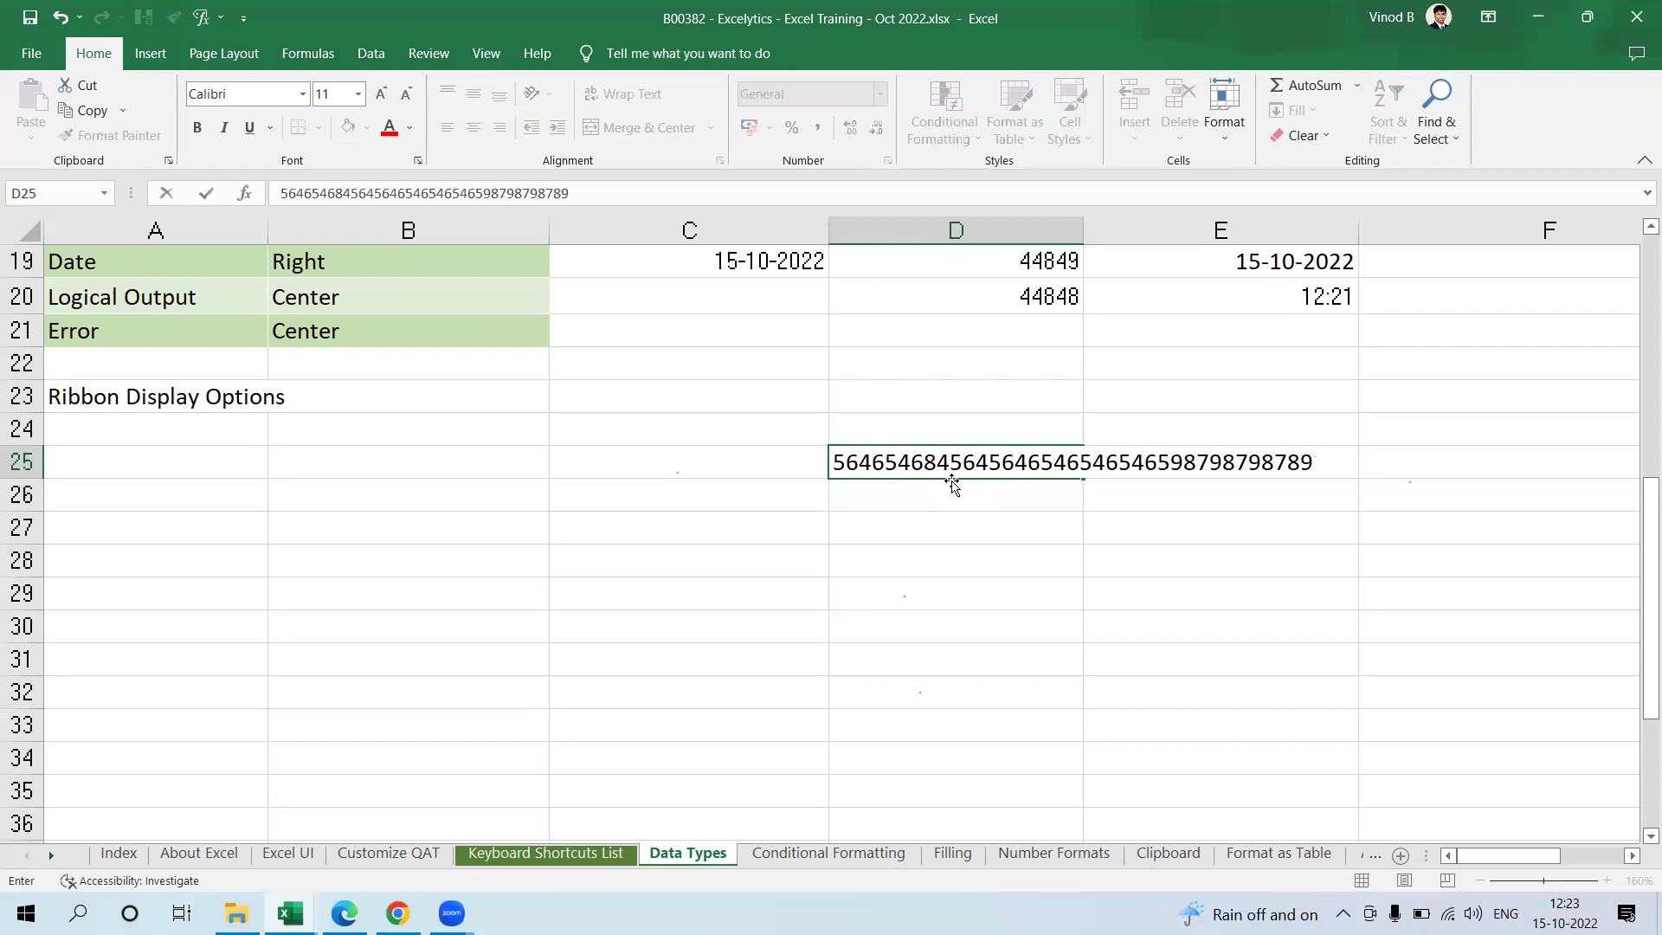
key(Return)
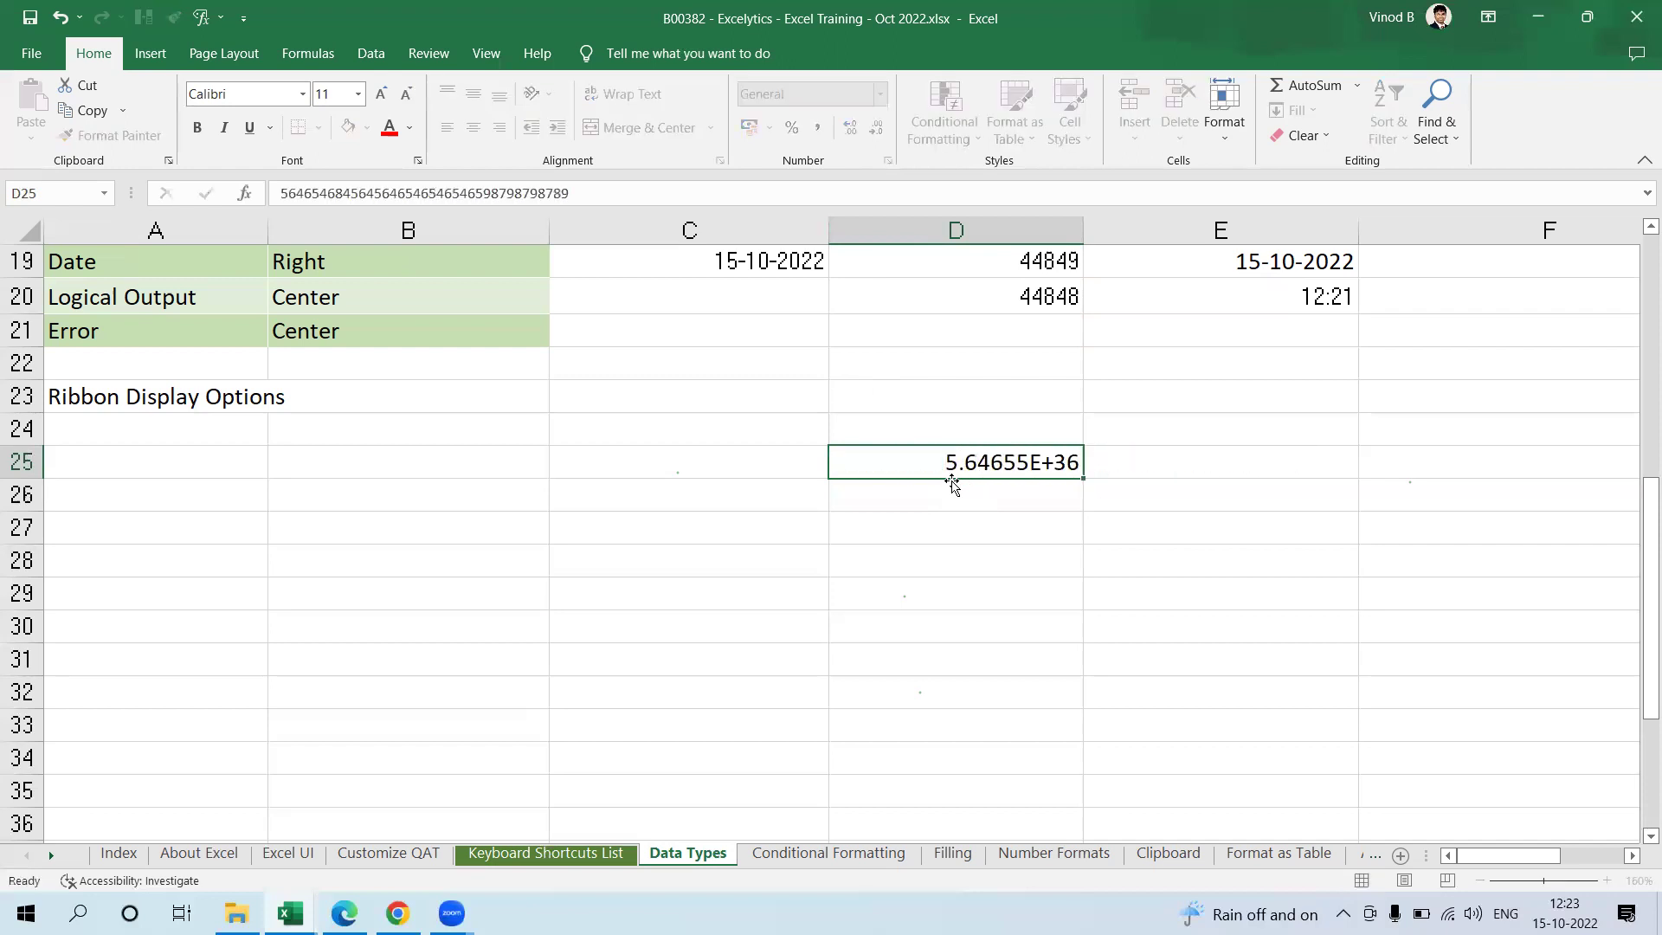
key(Up)
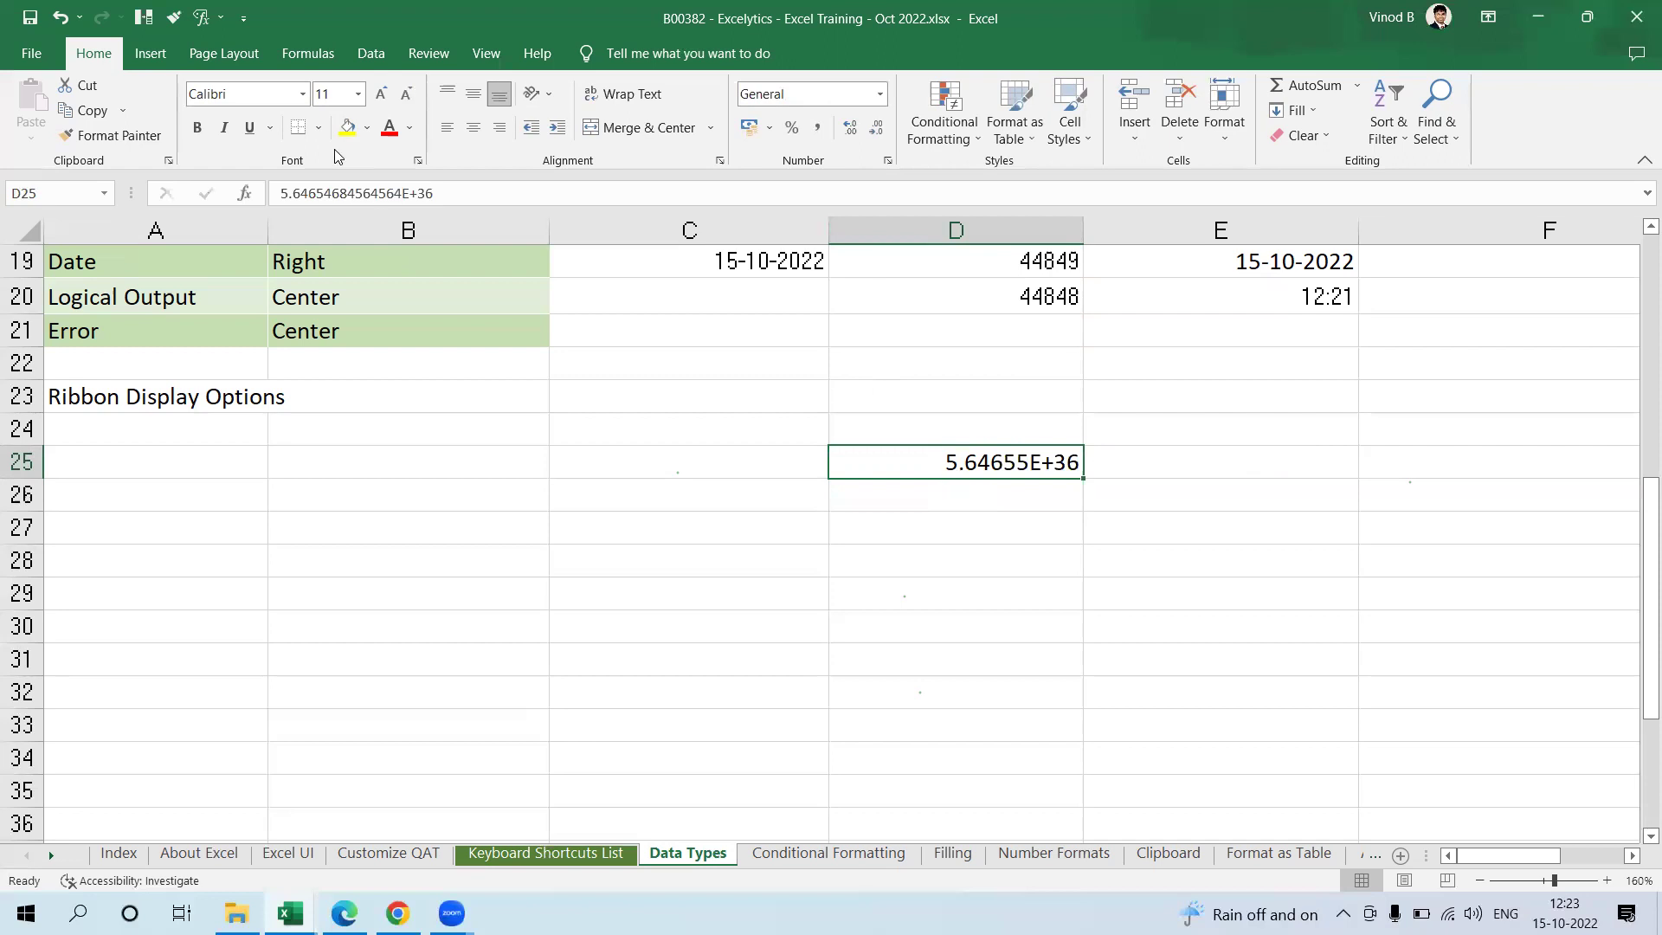
click(403, 196)
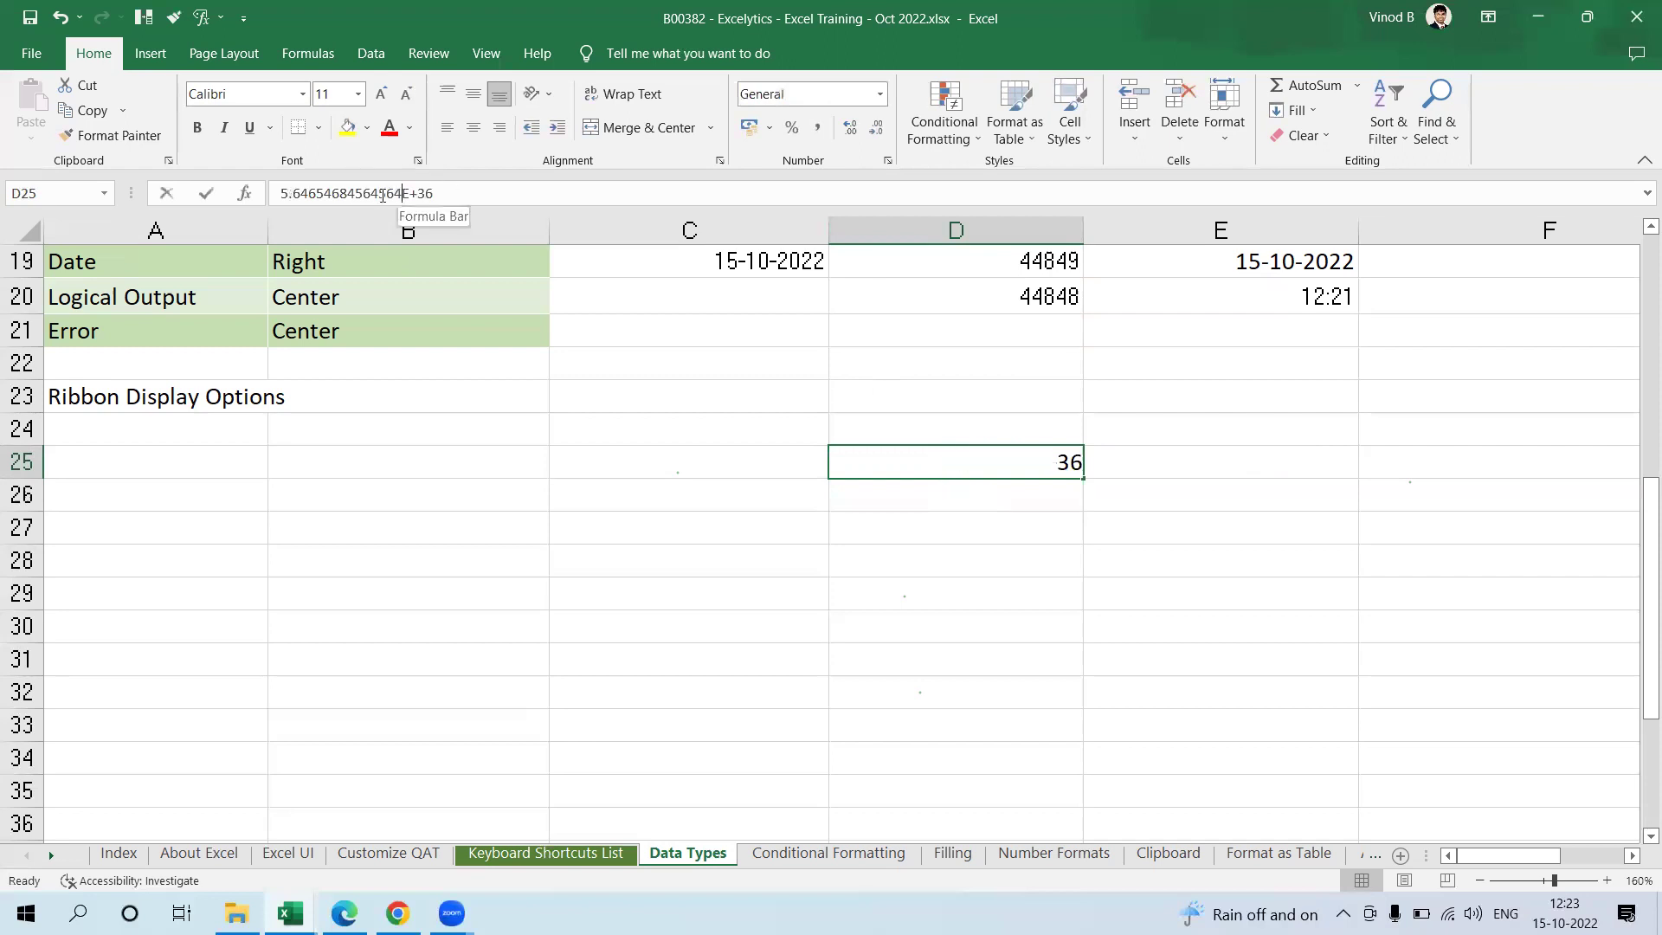
drag(403, 196, 257, 195)
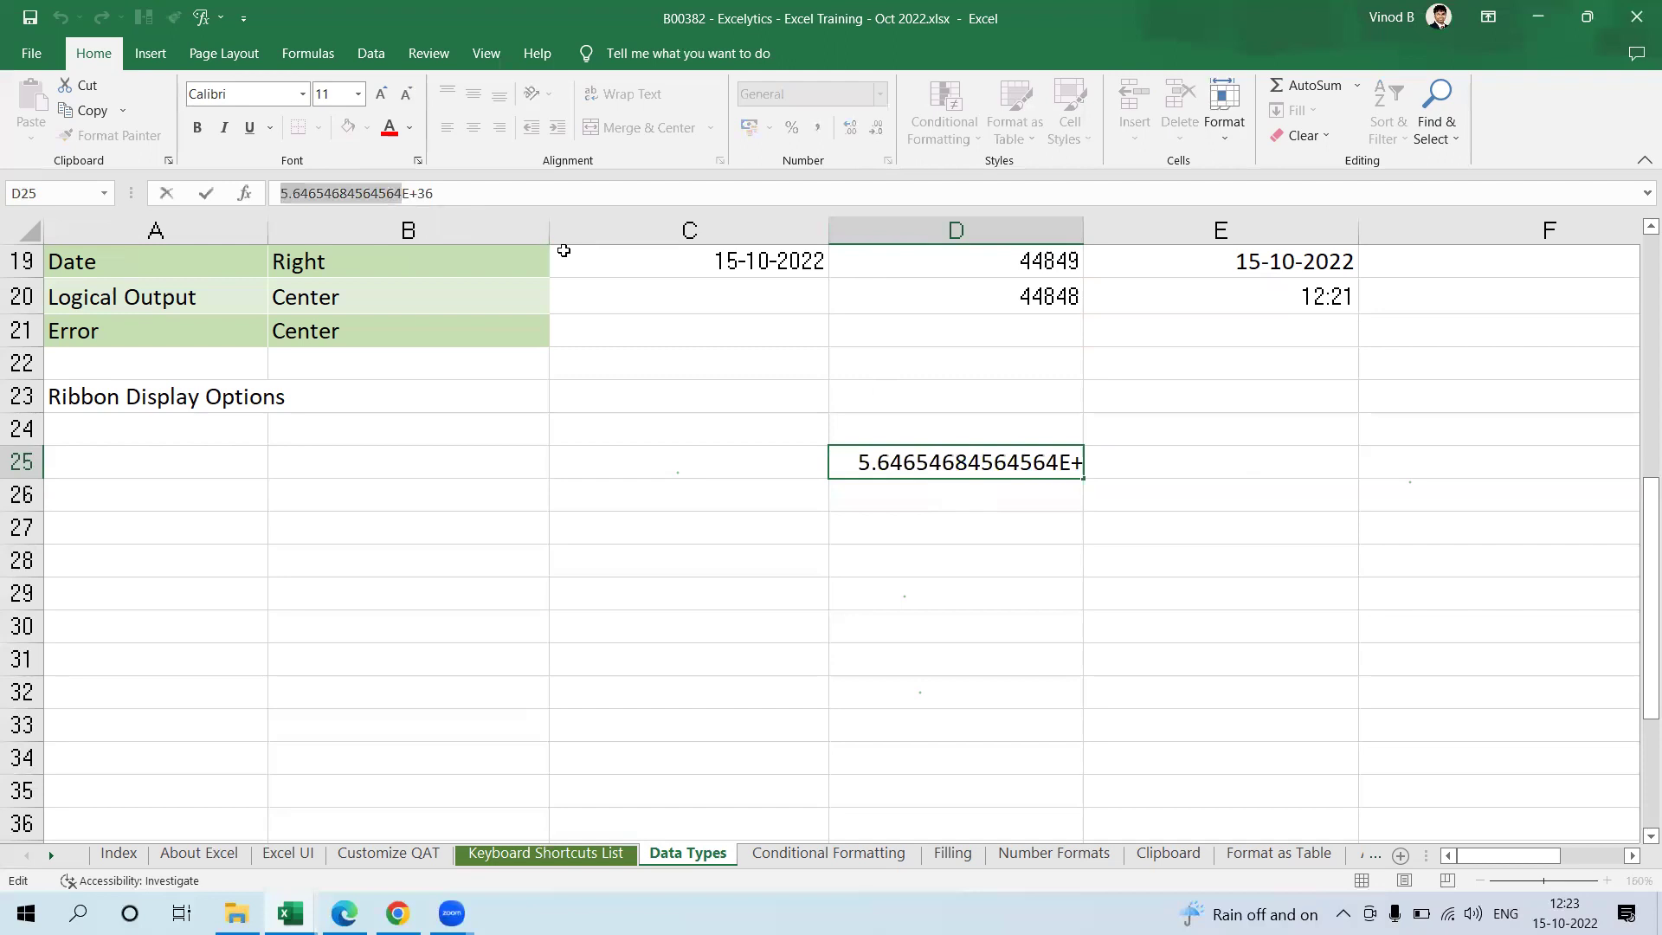
key(Escape)
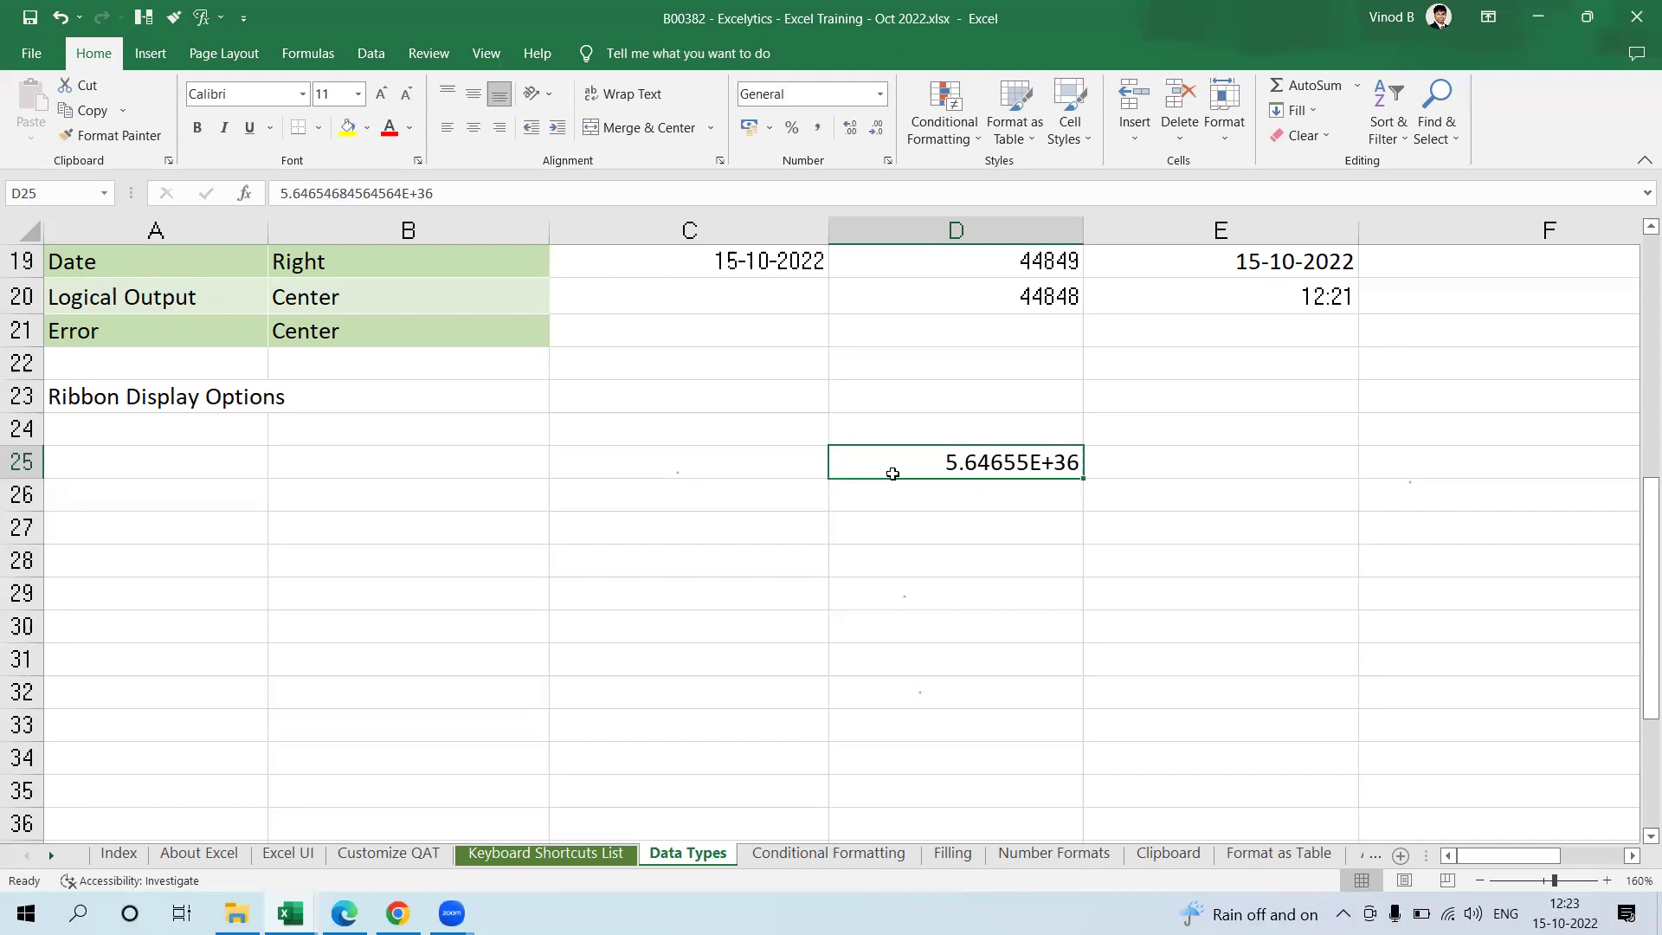
click(1008, 533)
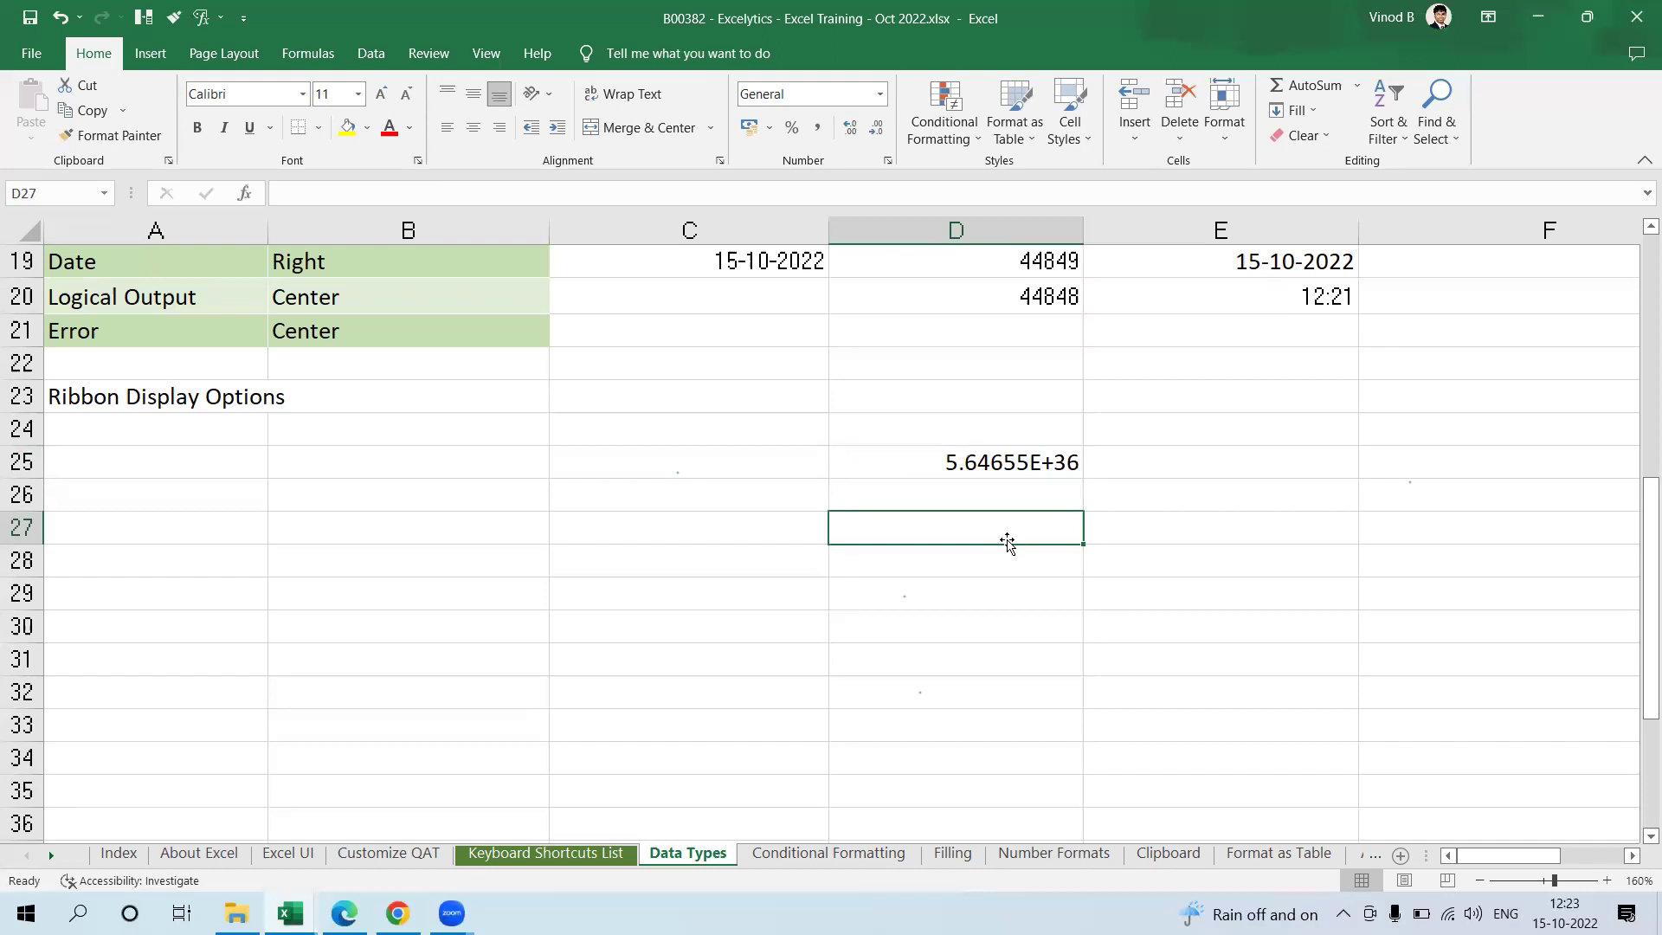
click(879, 93)
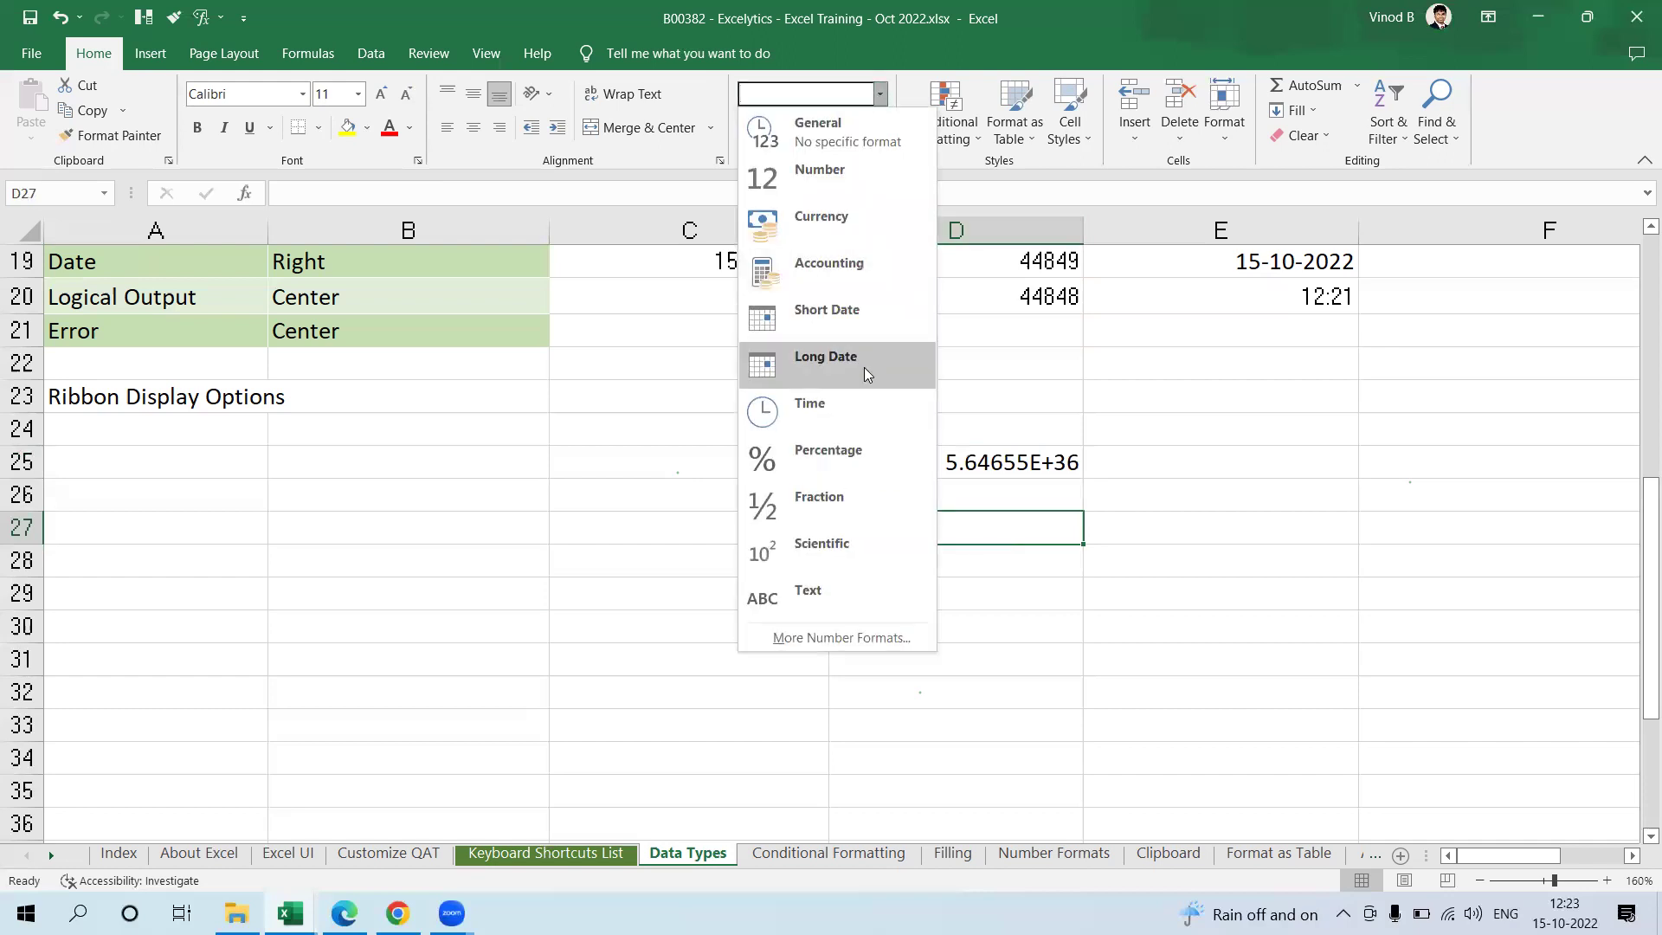
click(845, 589)
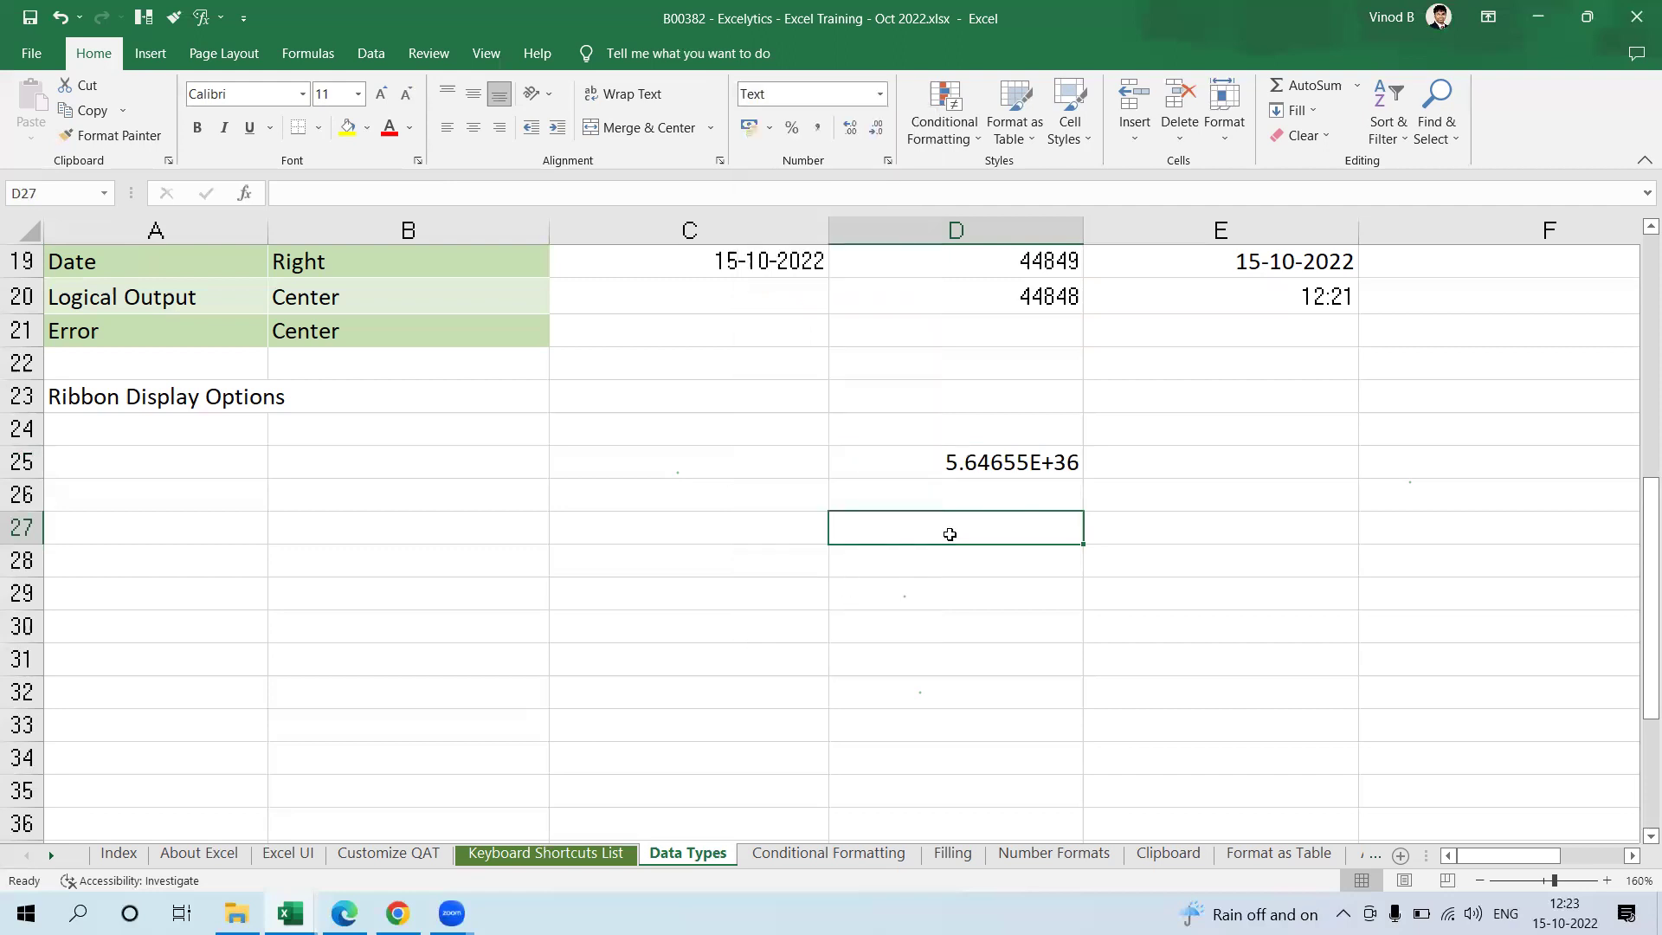
text(6546579864357498746546847398646)
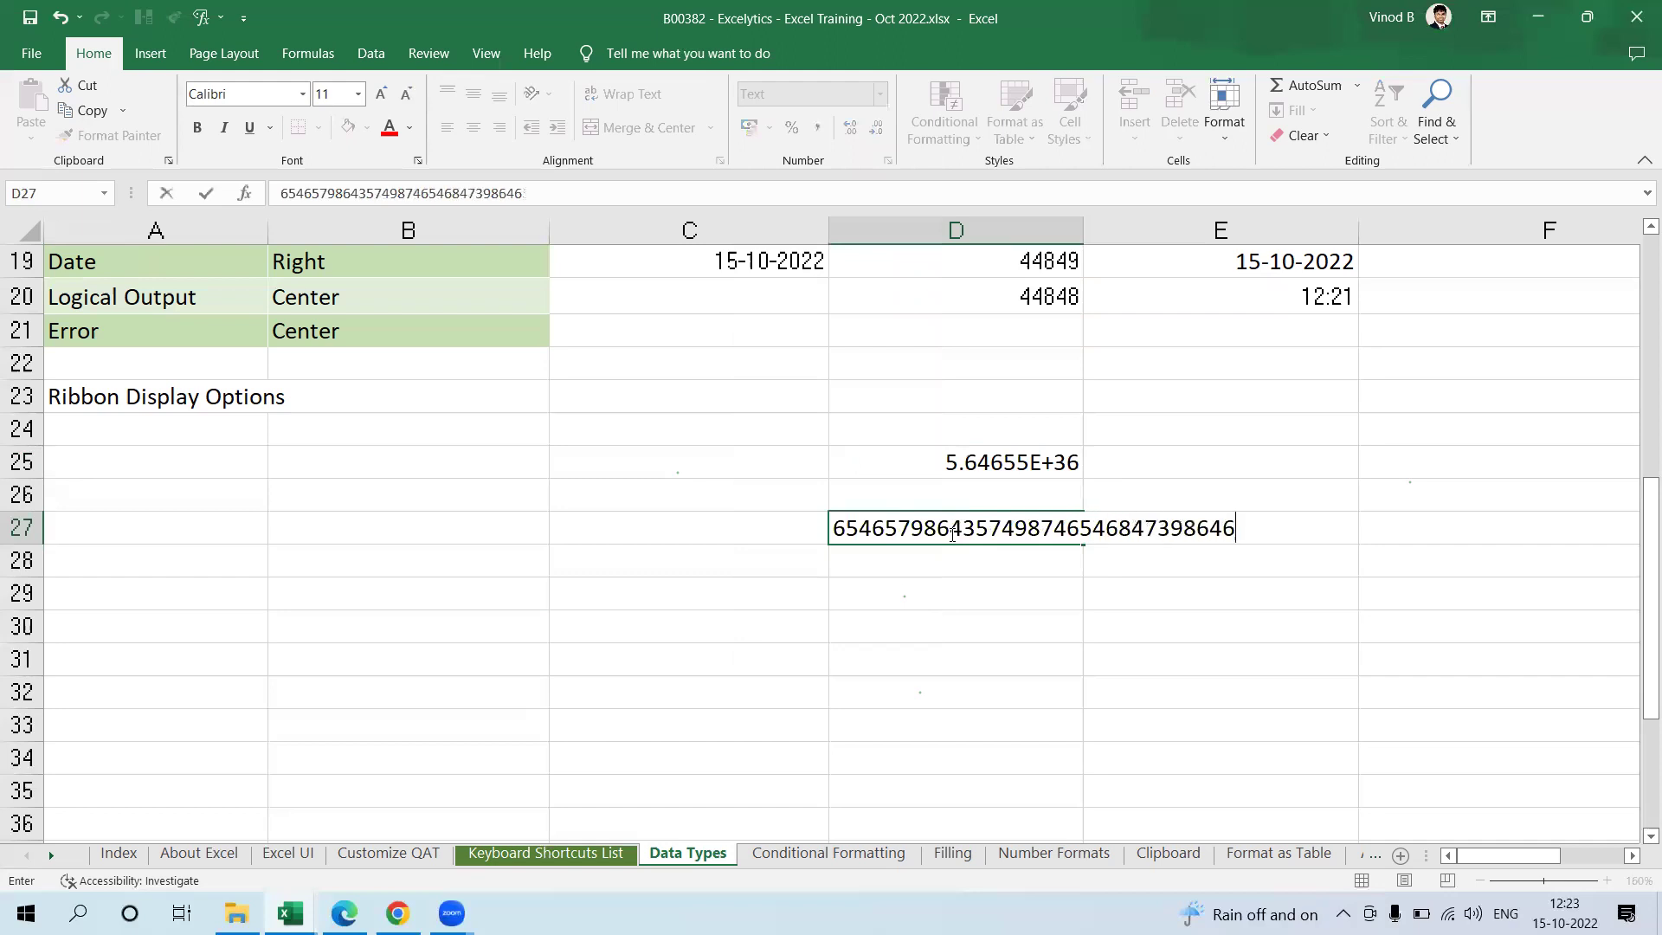
text(49685)
key(Return)
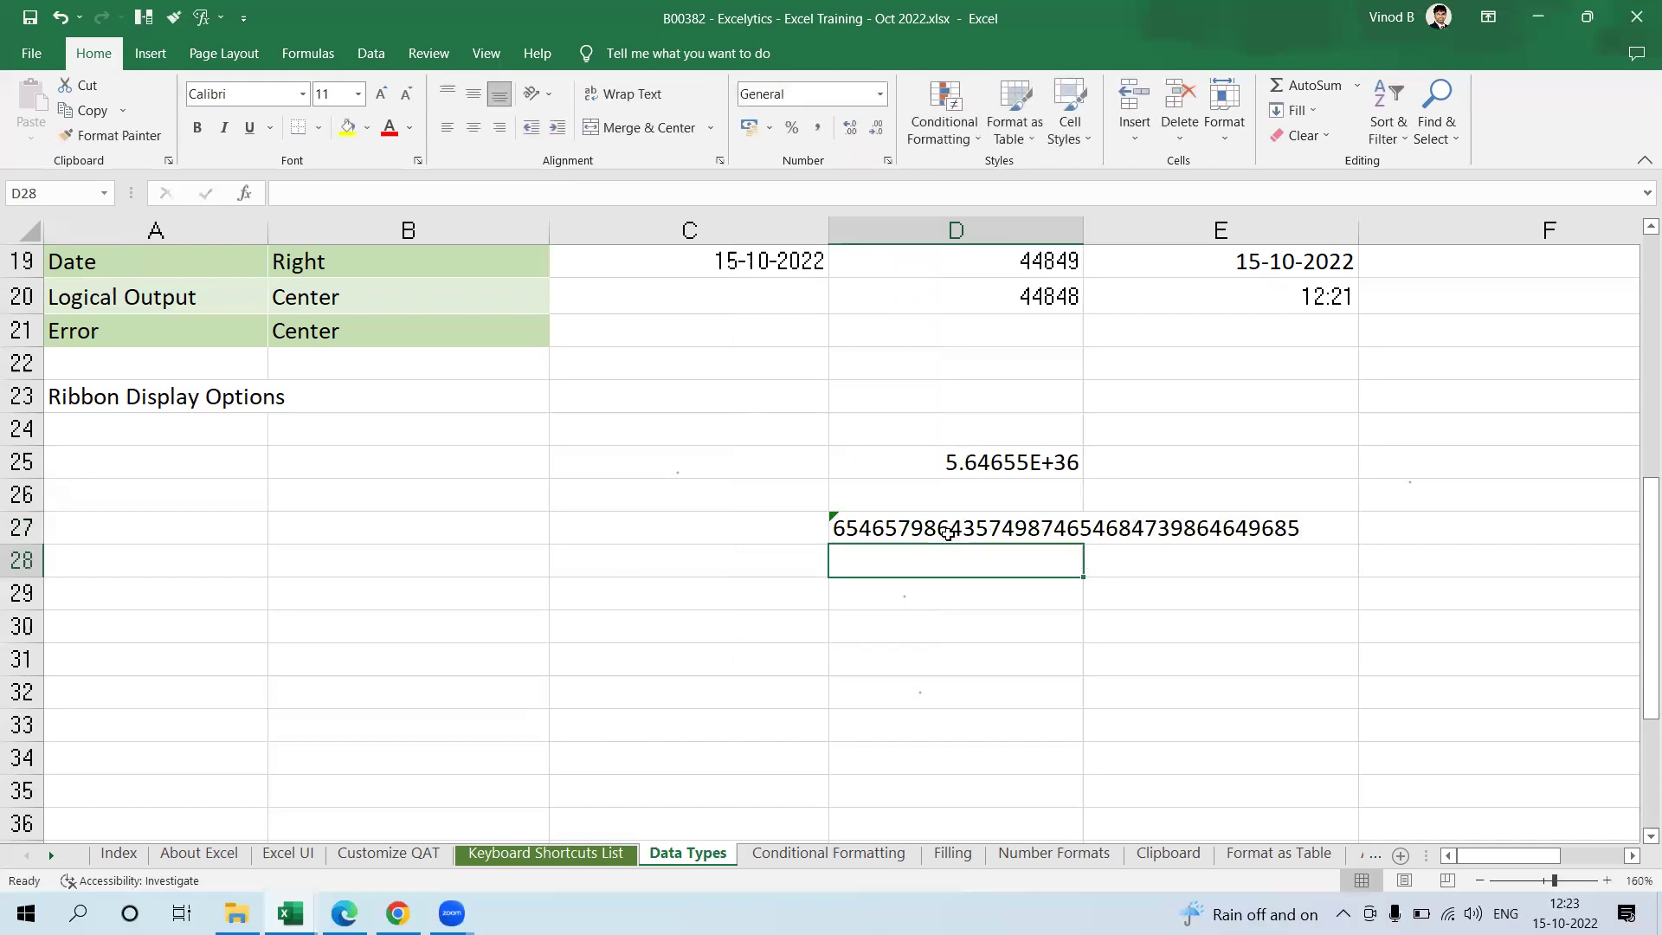
click(993, 528)
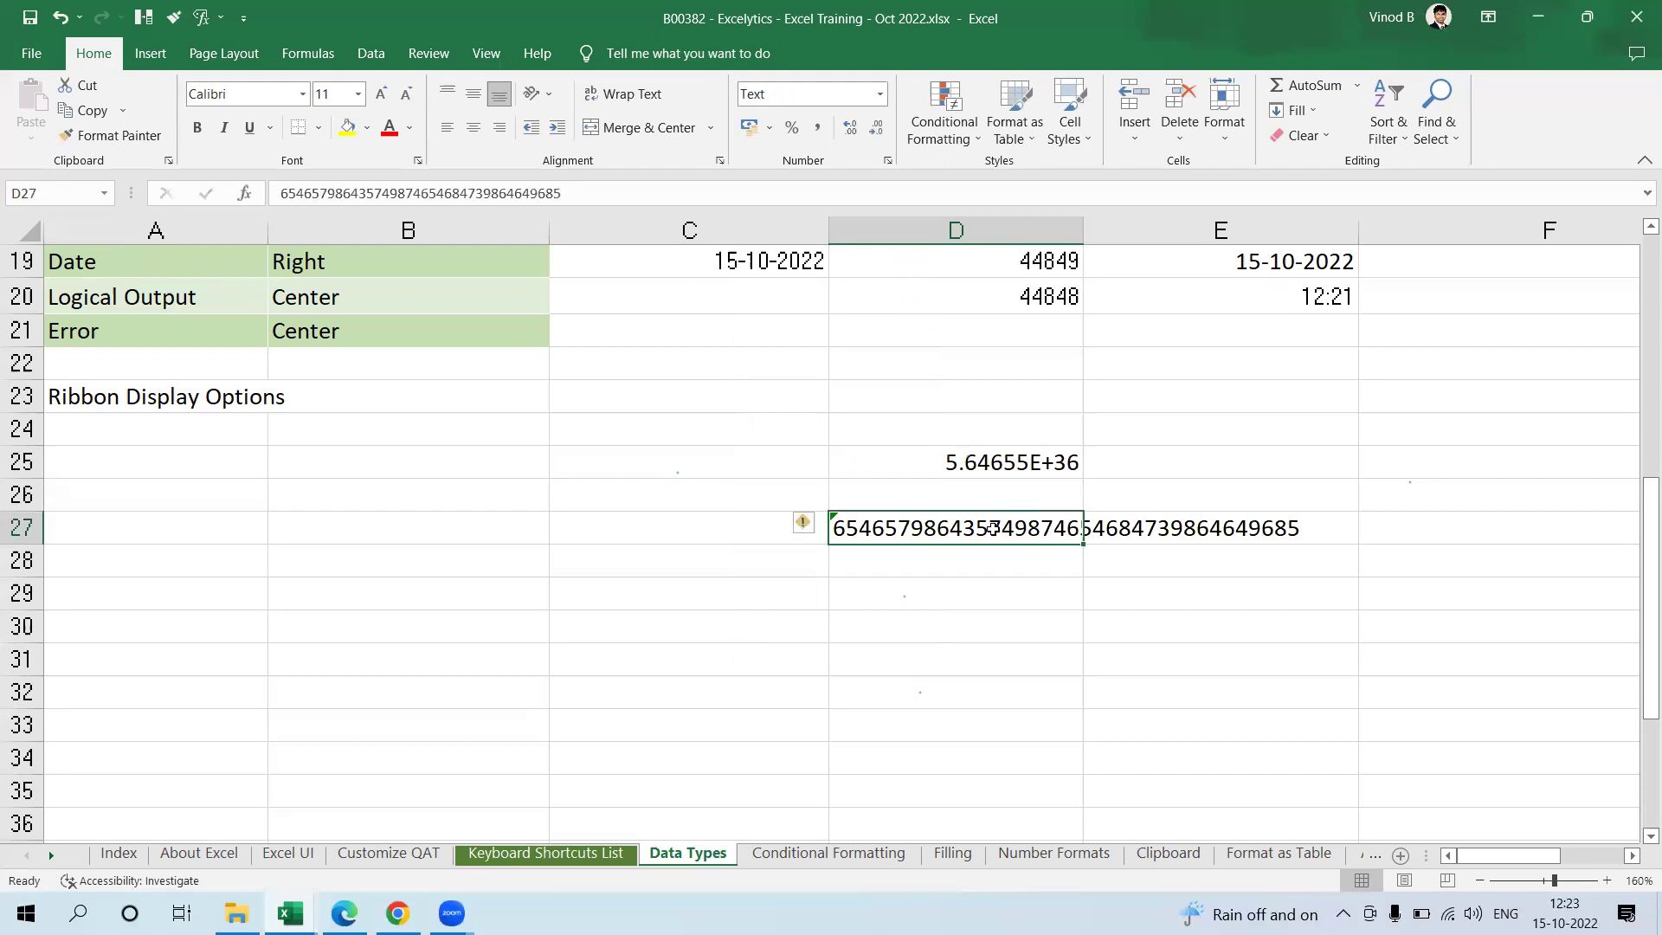
drag(1001, 442, 1001, 550)
click(1007, 556)
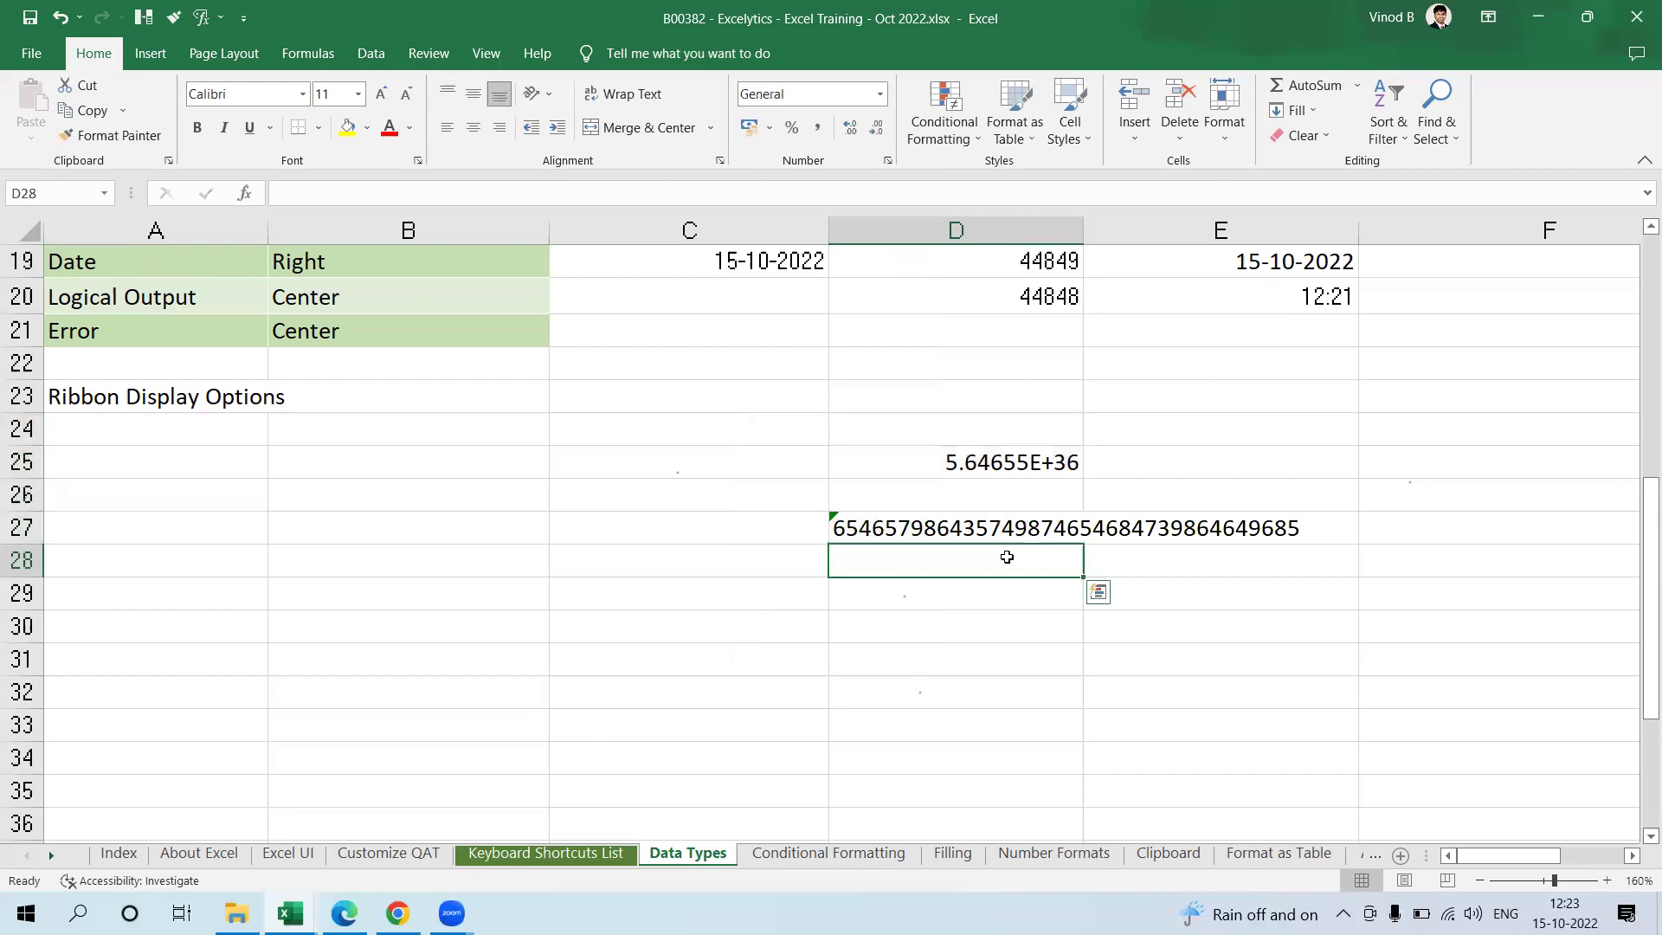
Step: Enter TRUE as the Logical Output example in C20
scroll(491, 509, up, 1)
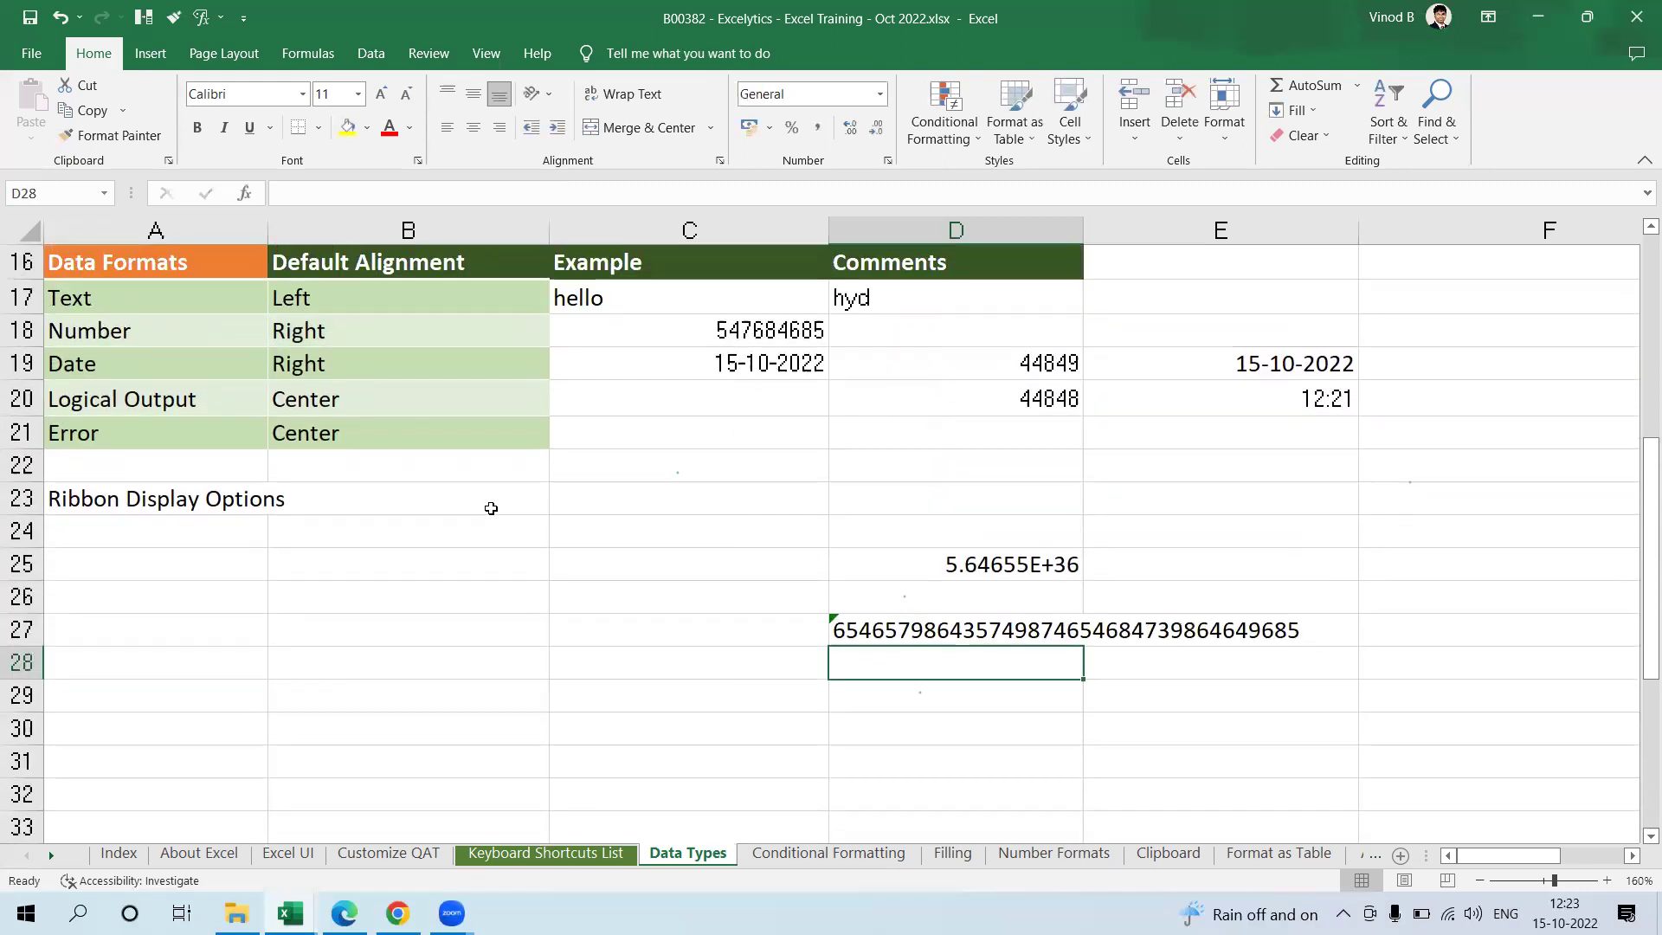
click(398, 401)
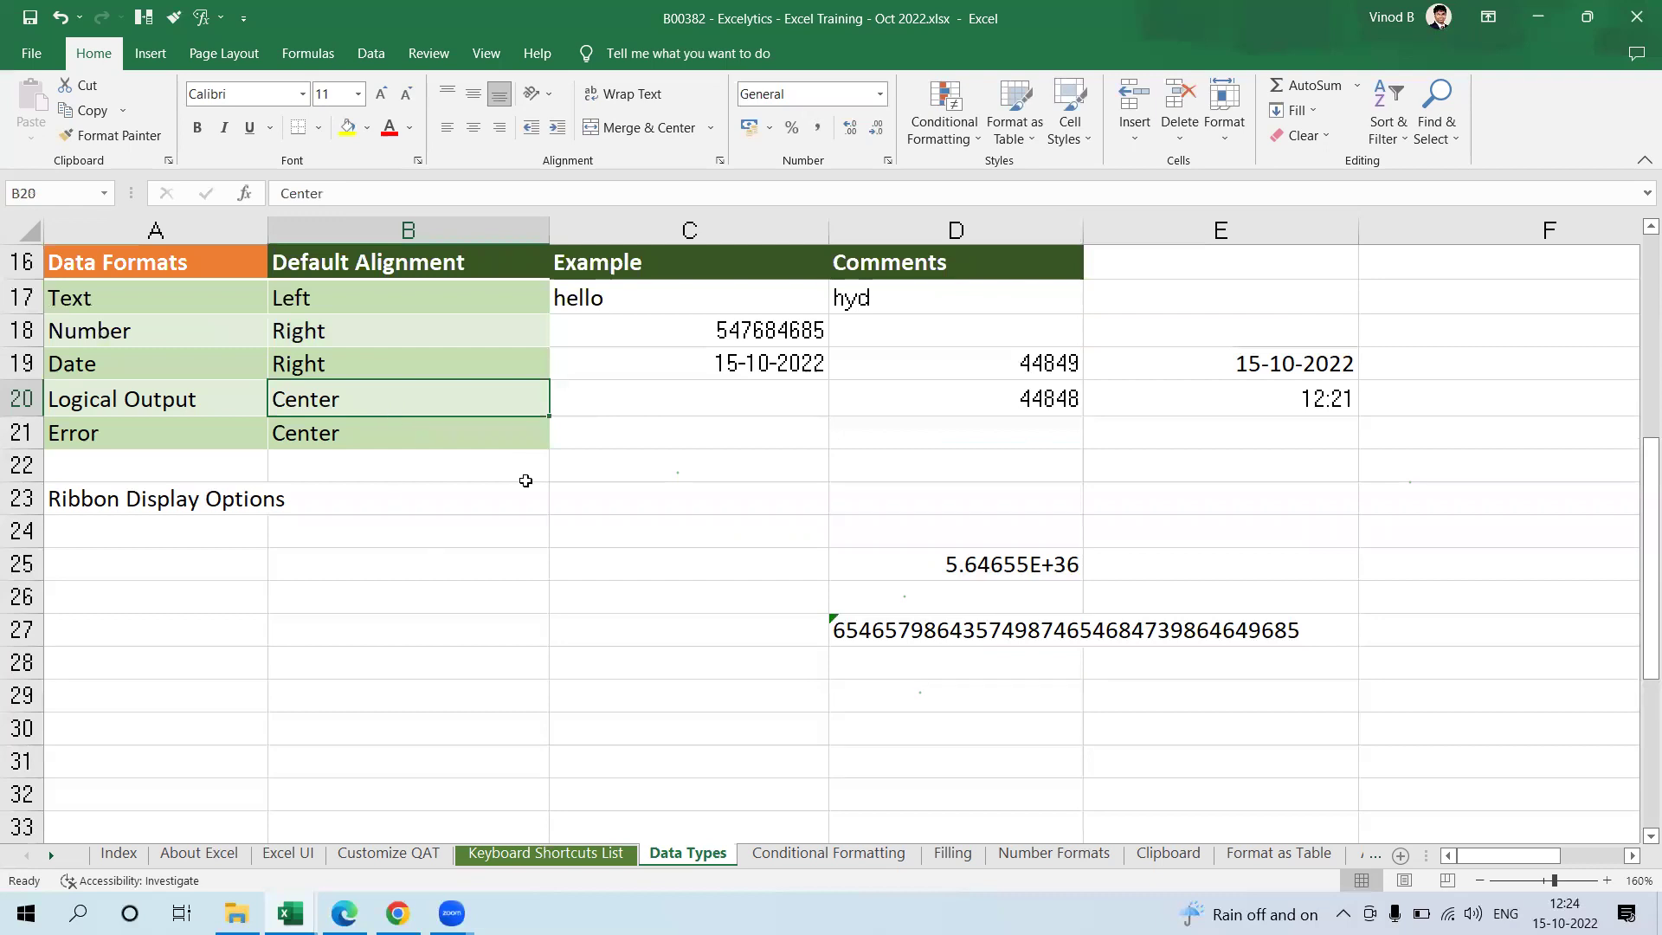
click(704, 405)
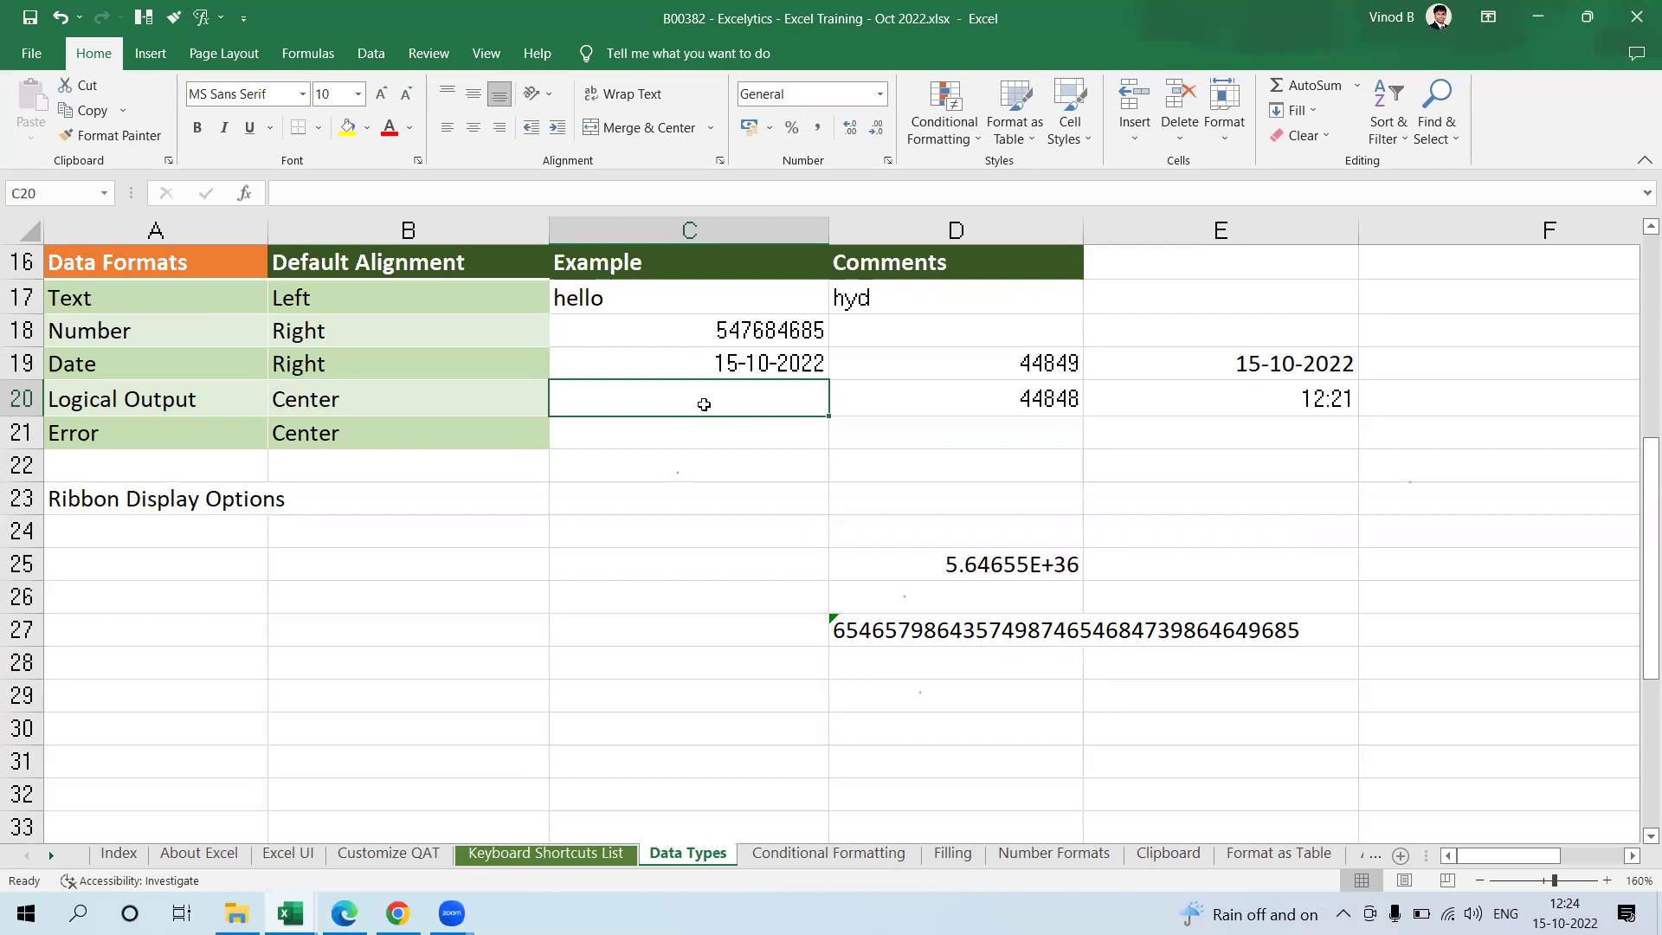
text(hi)
key(BackSpace)
key(BackSpace)
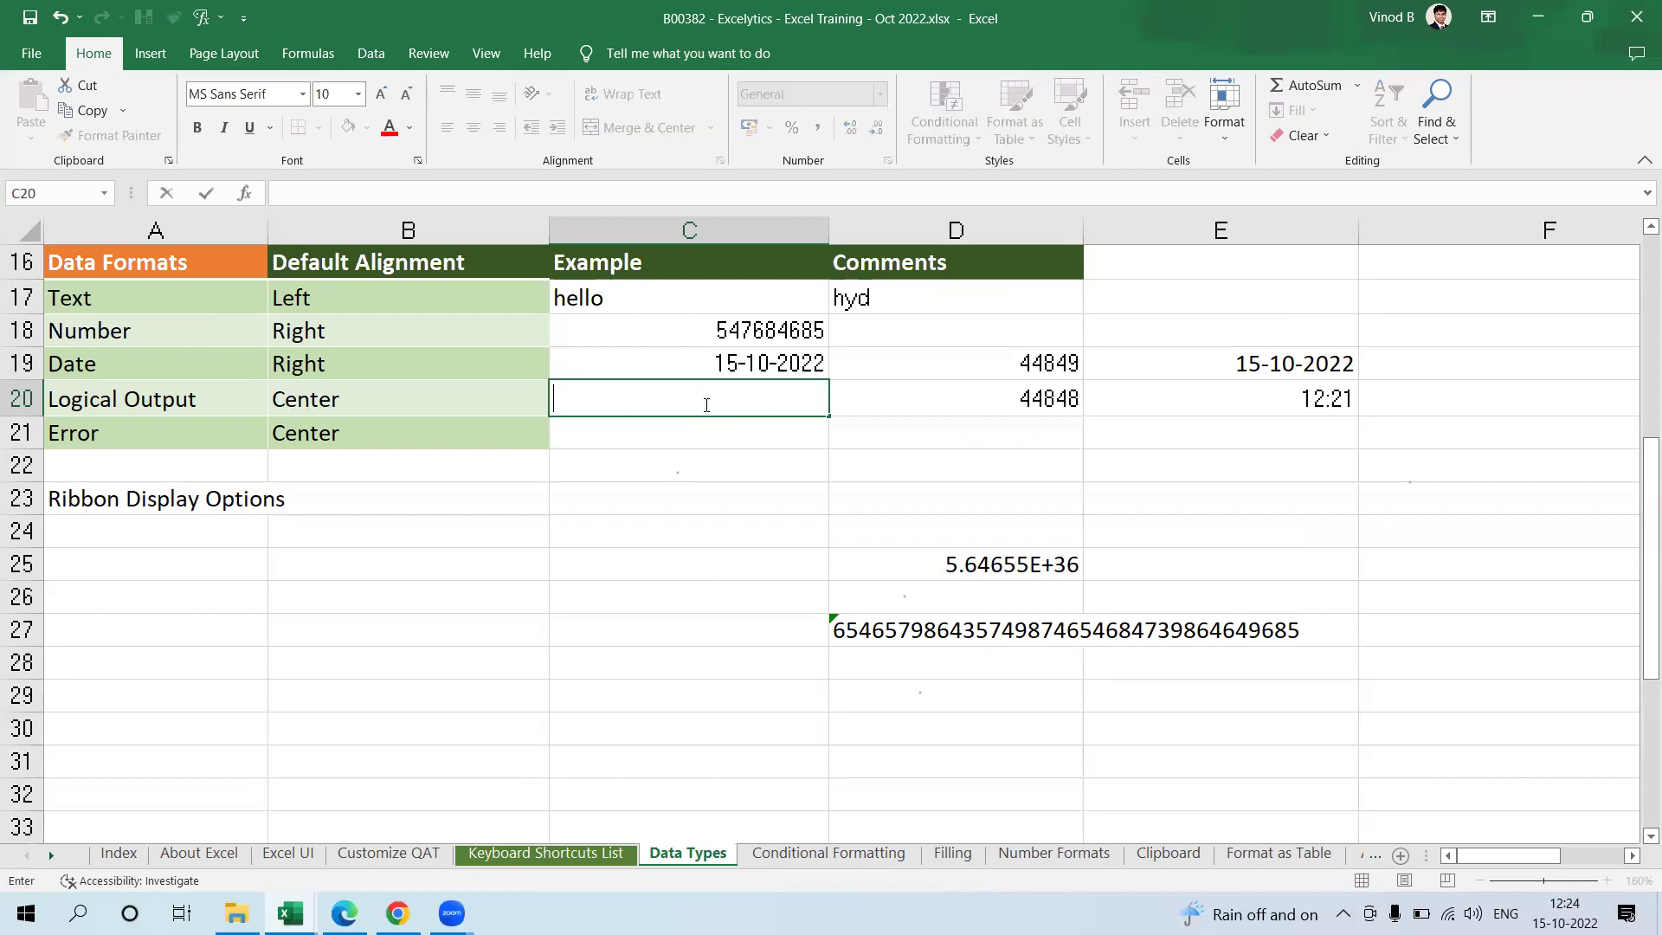
text(true)
key(Return)
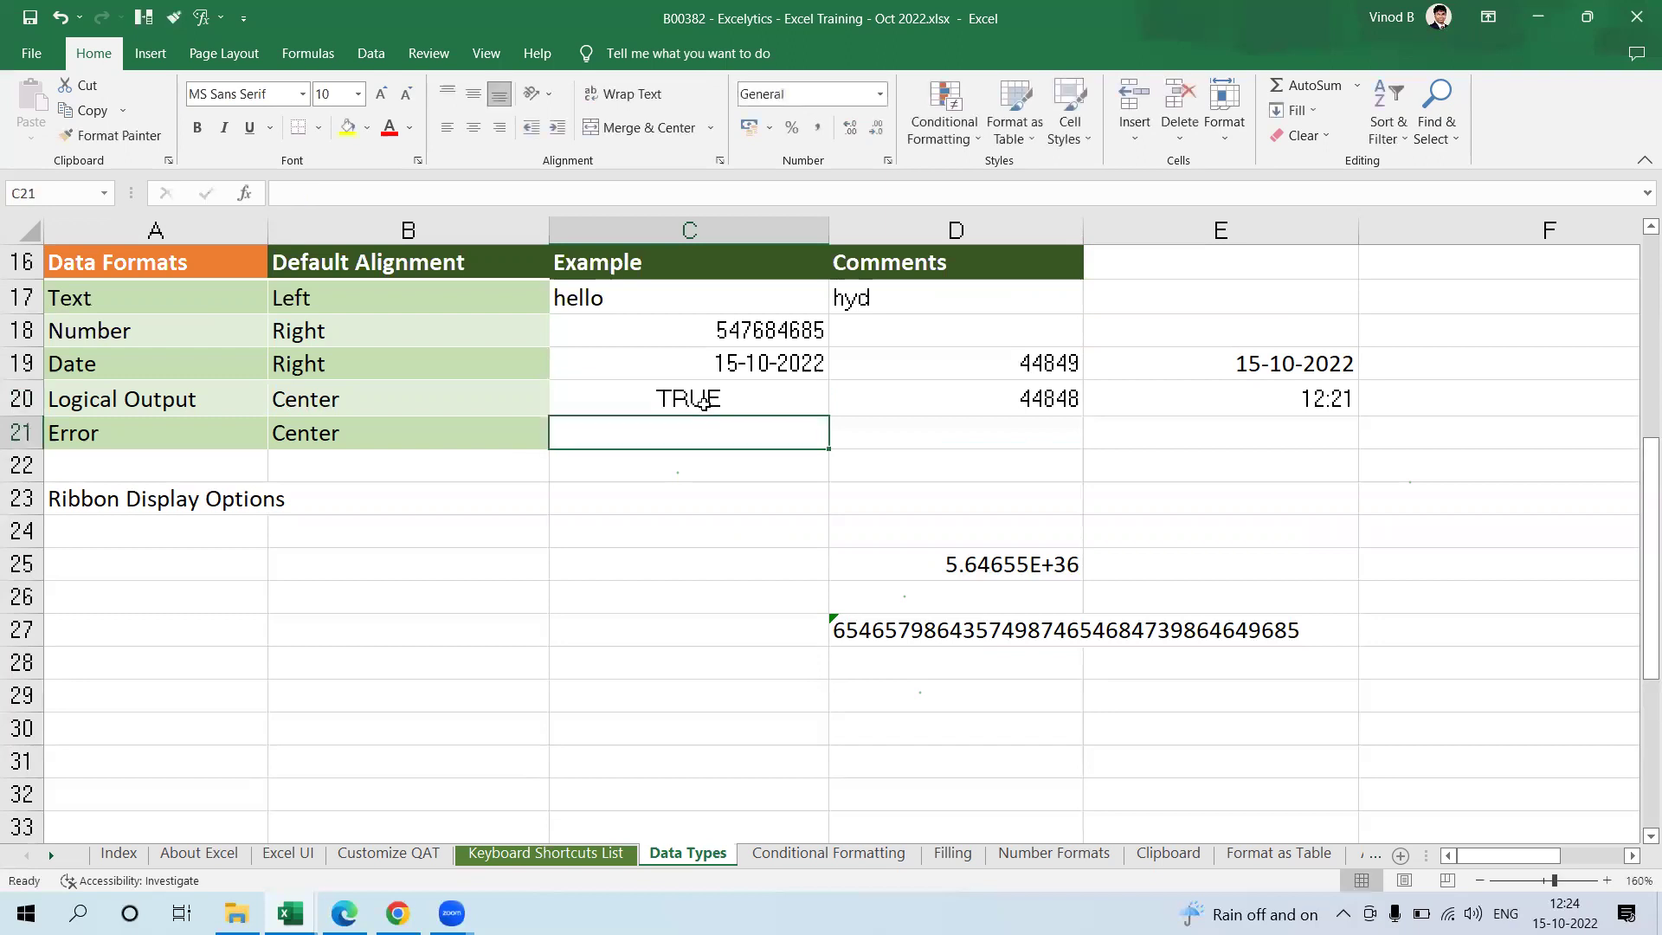
Step: Add FALSE in the Comments cell D20 beside TRUE and compare both values
click(794, 397)
key(Right)
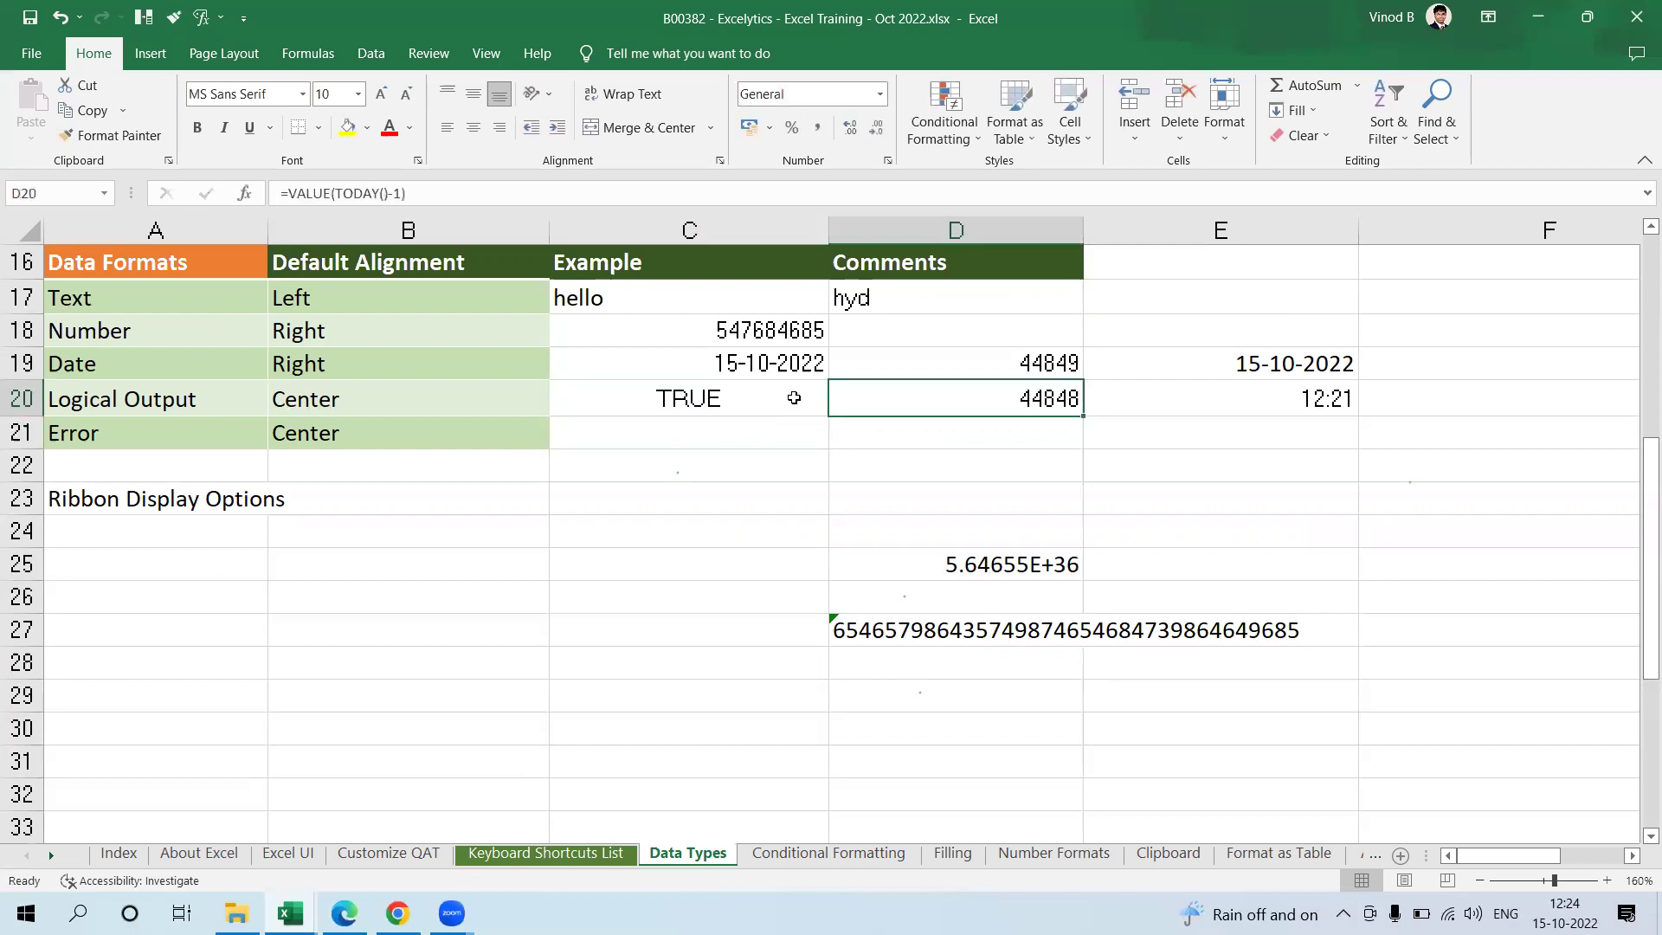
text(false)
key(Return)
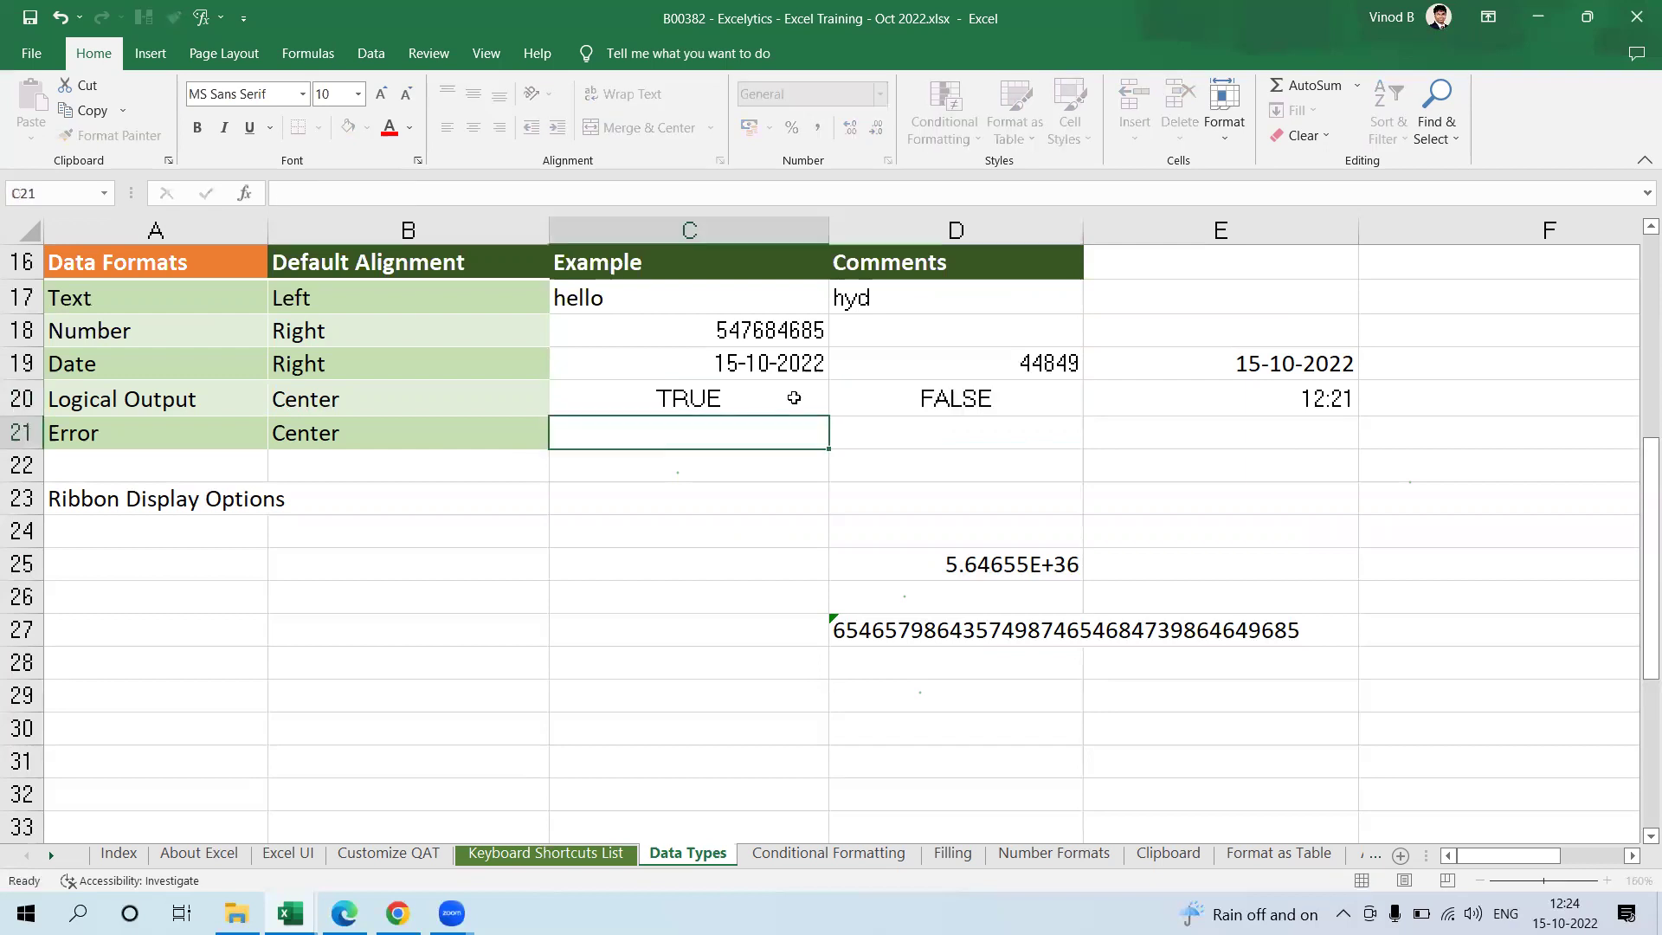
drag(796, 401, 885, 400)
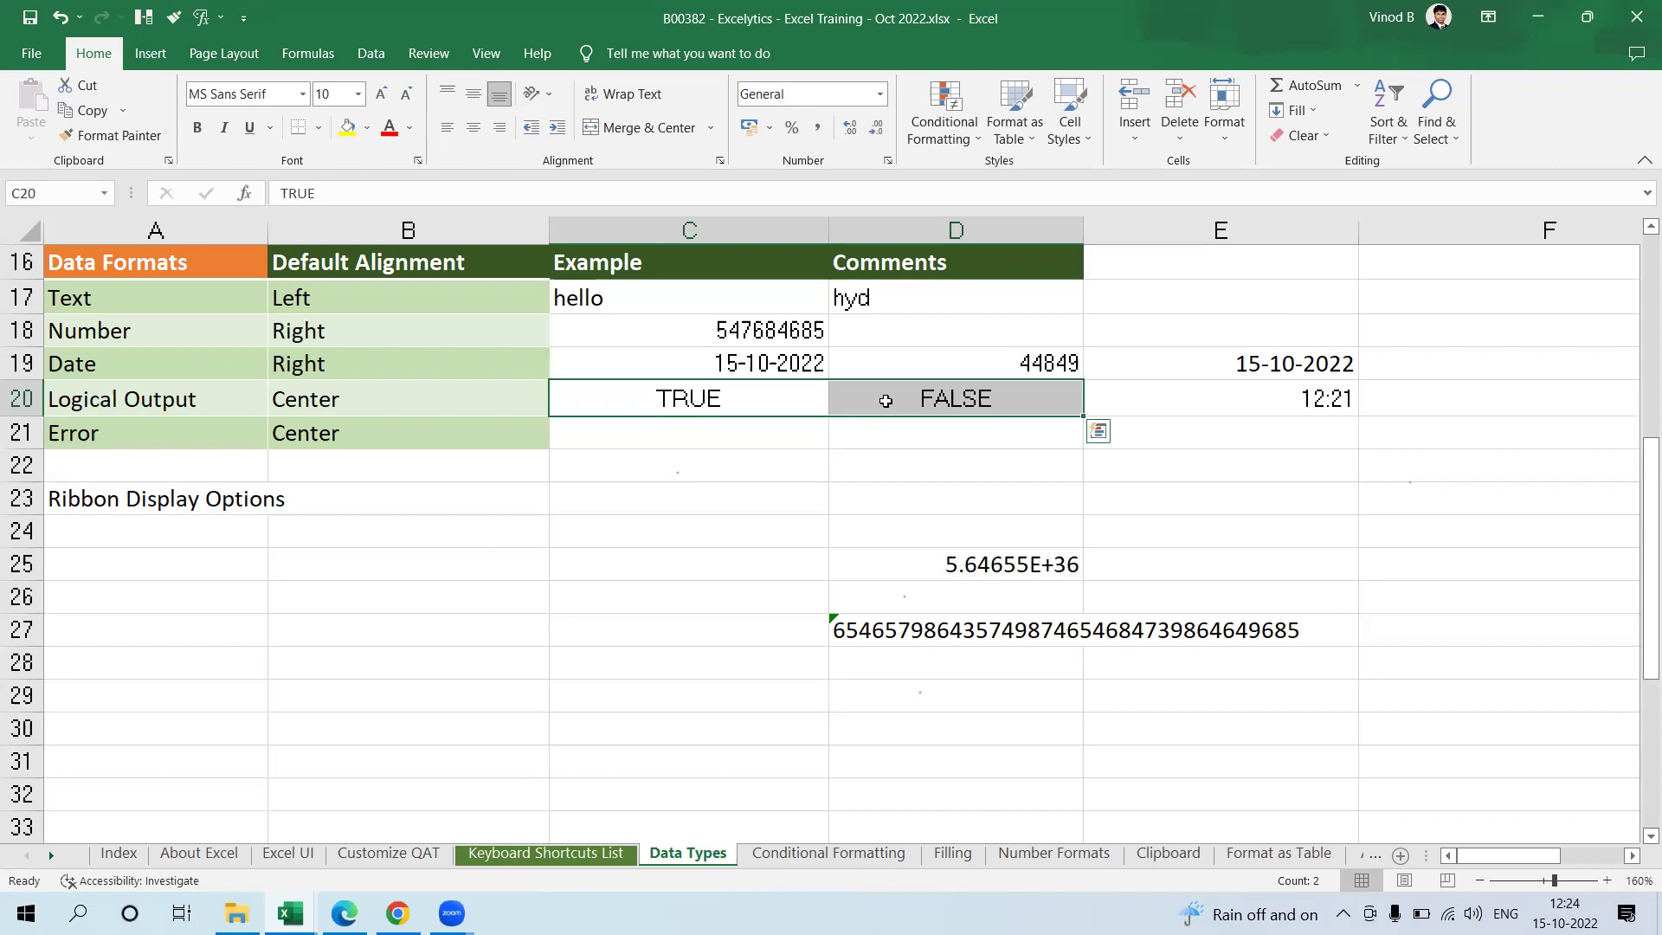
click(735, 434)
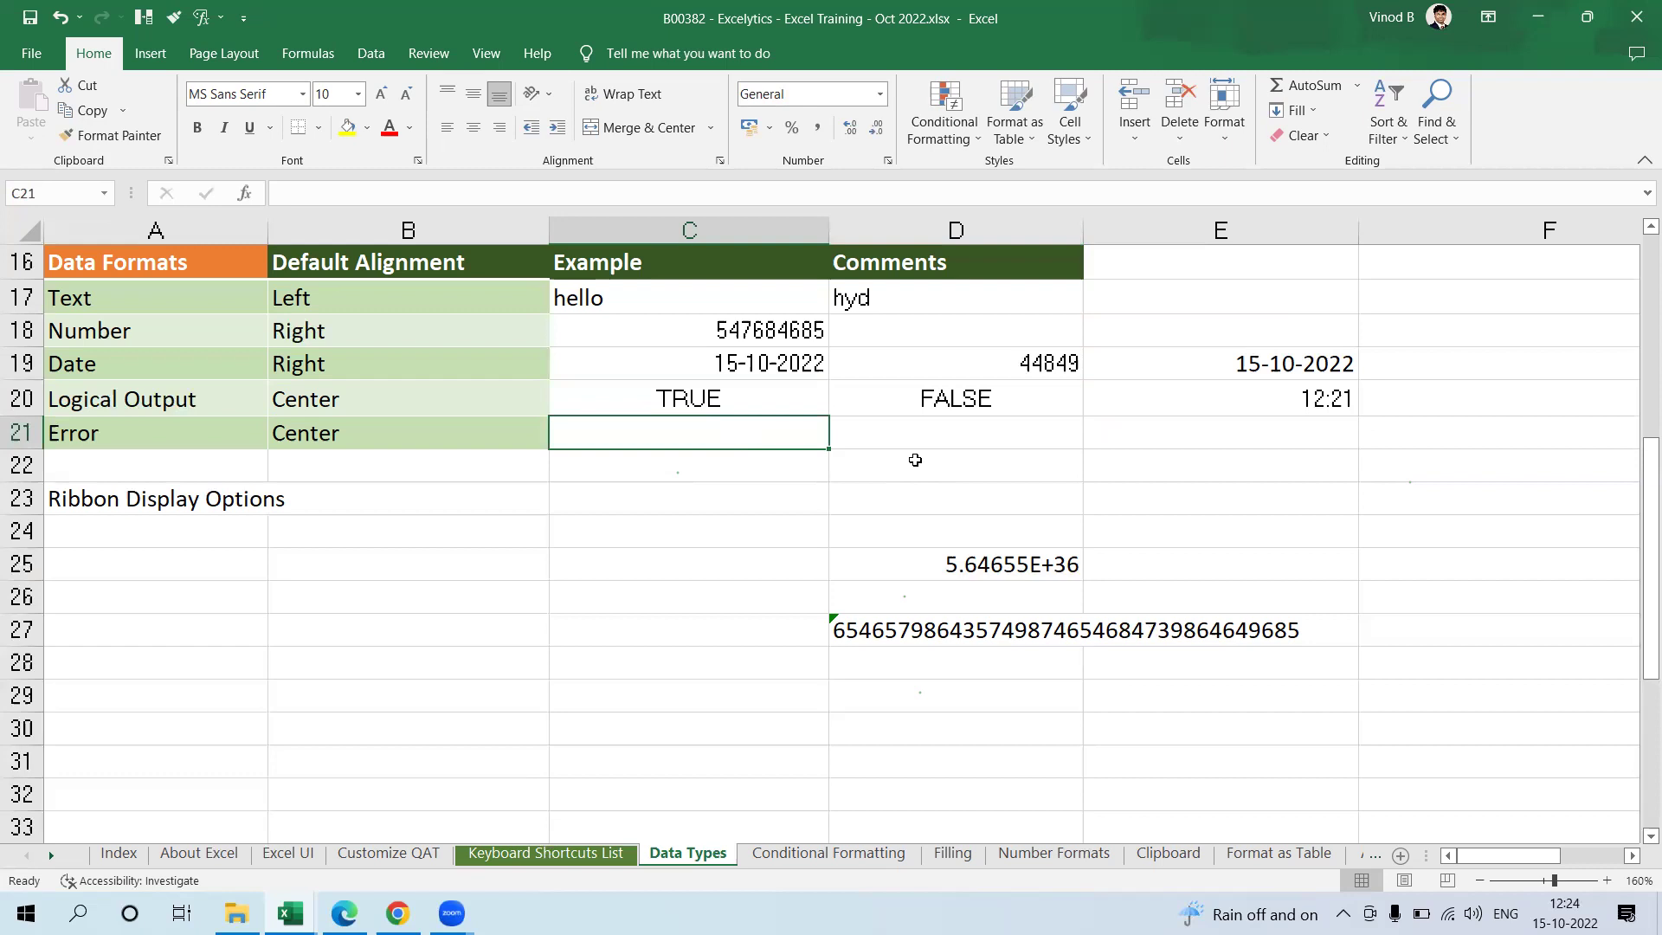
Step: Enter =5/0 in C21 so the Error example displays #DIV/0!
text(=)
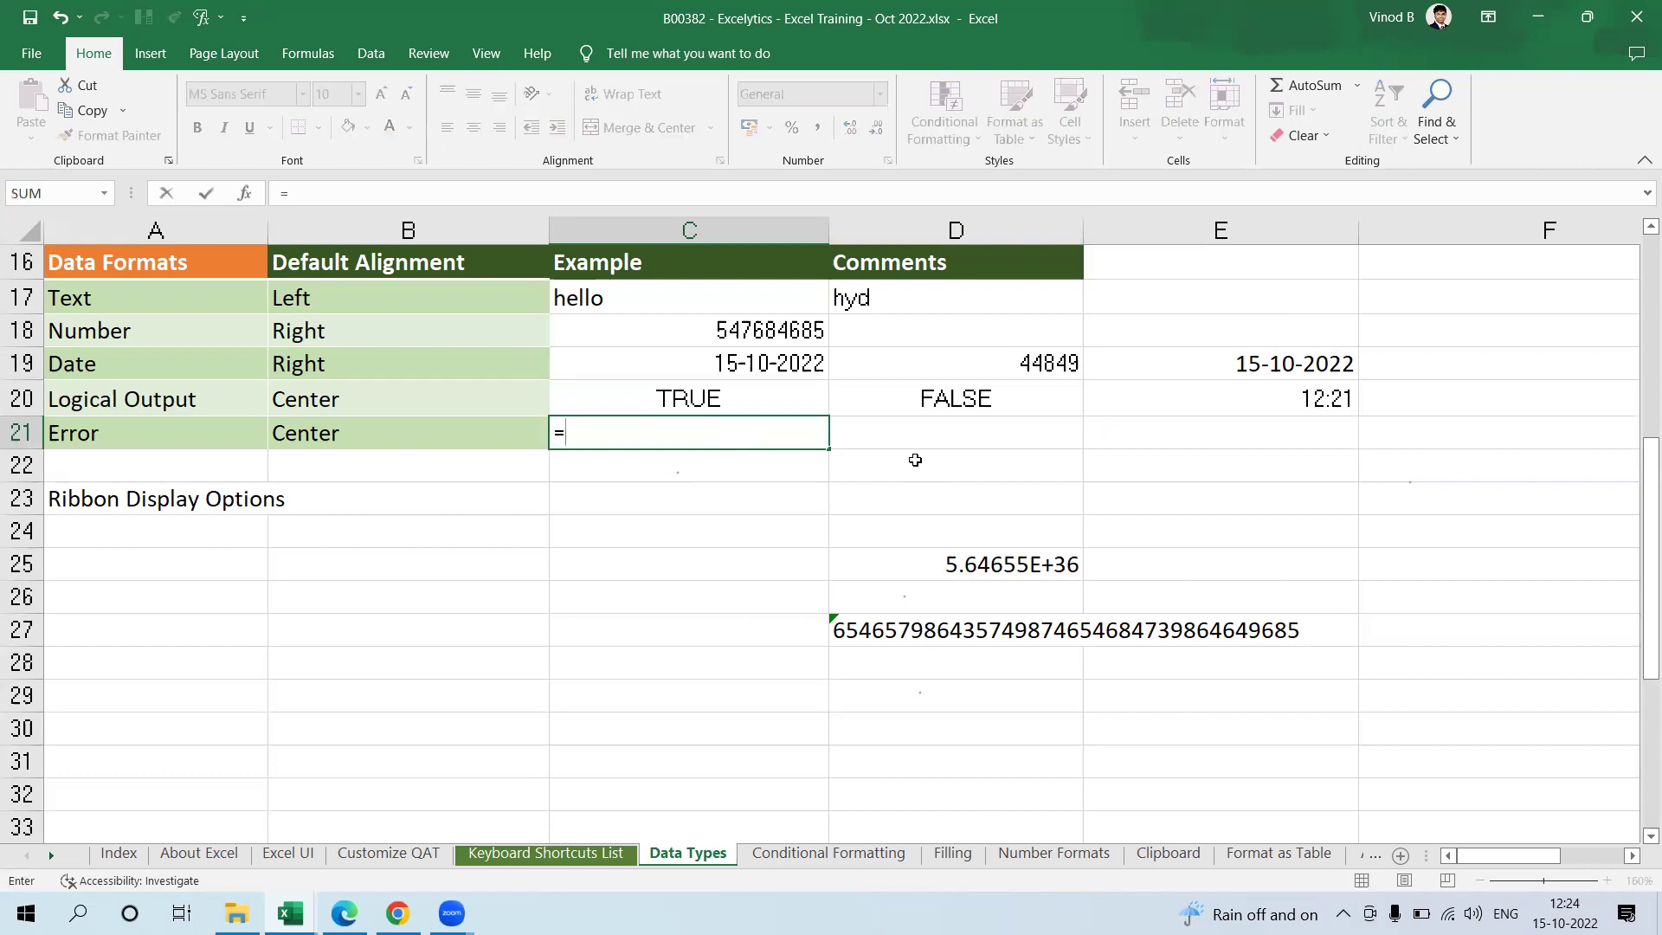
text(5/0)
key(Return)
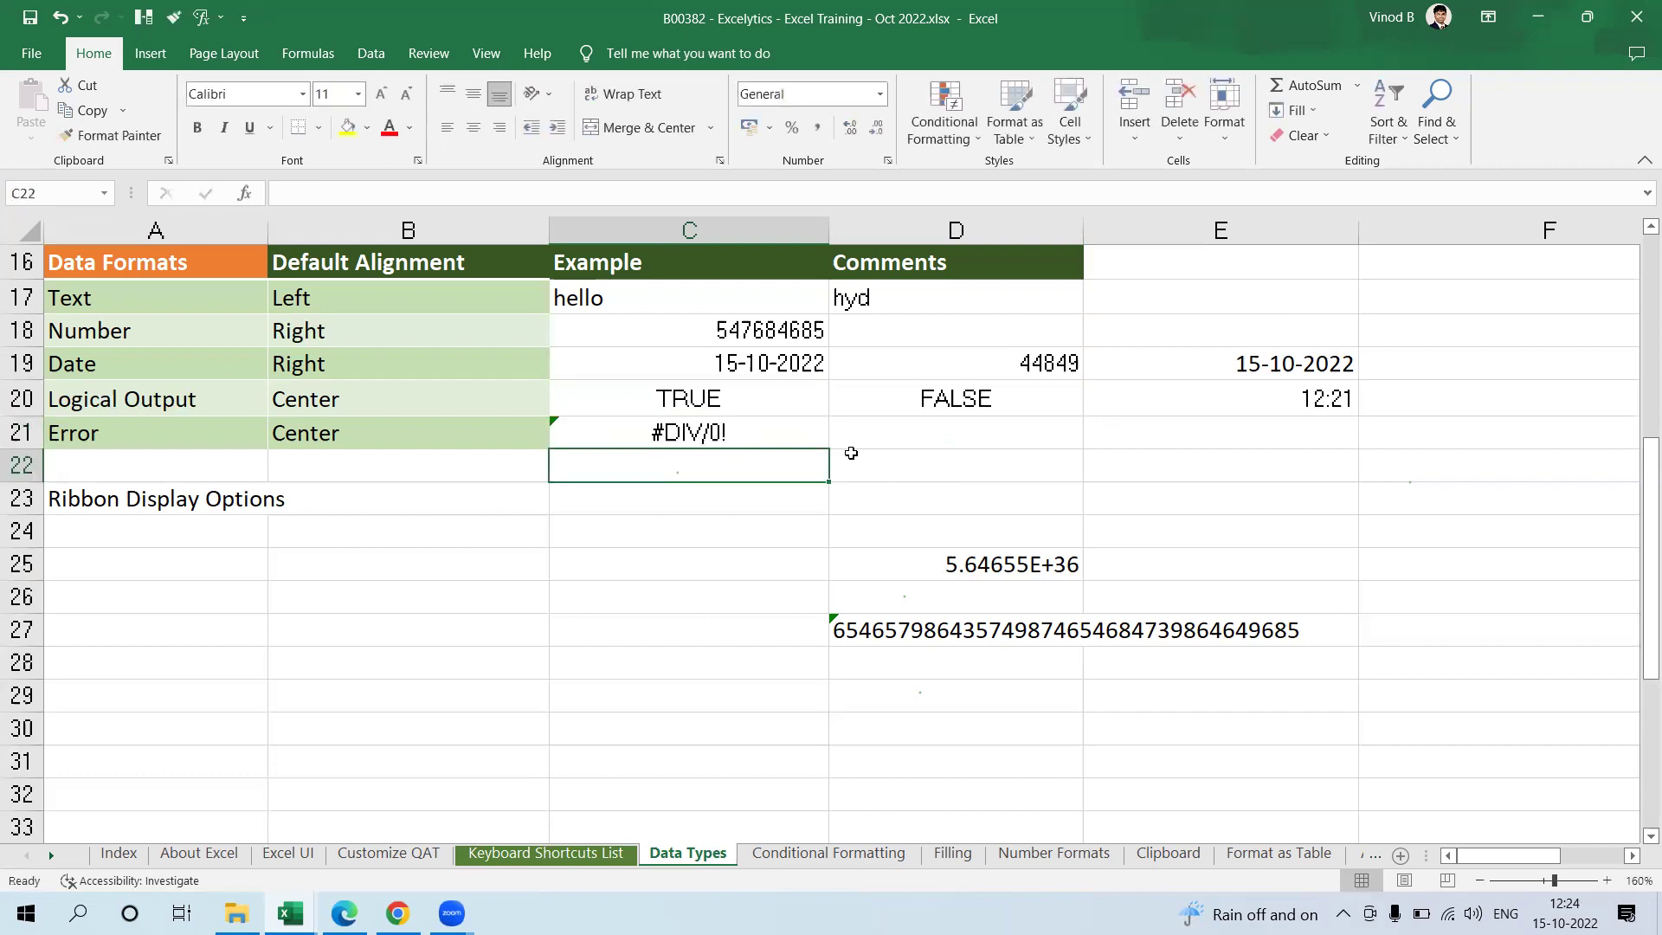
click(809, 424)
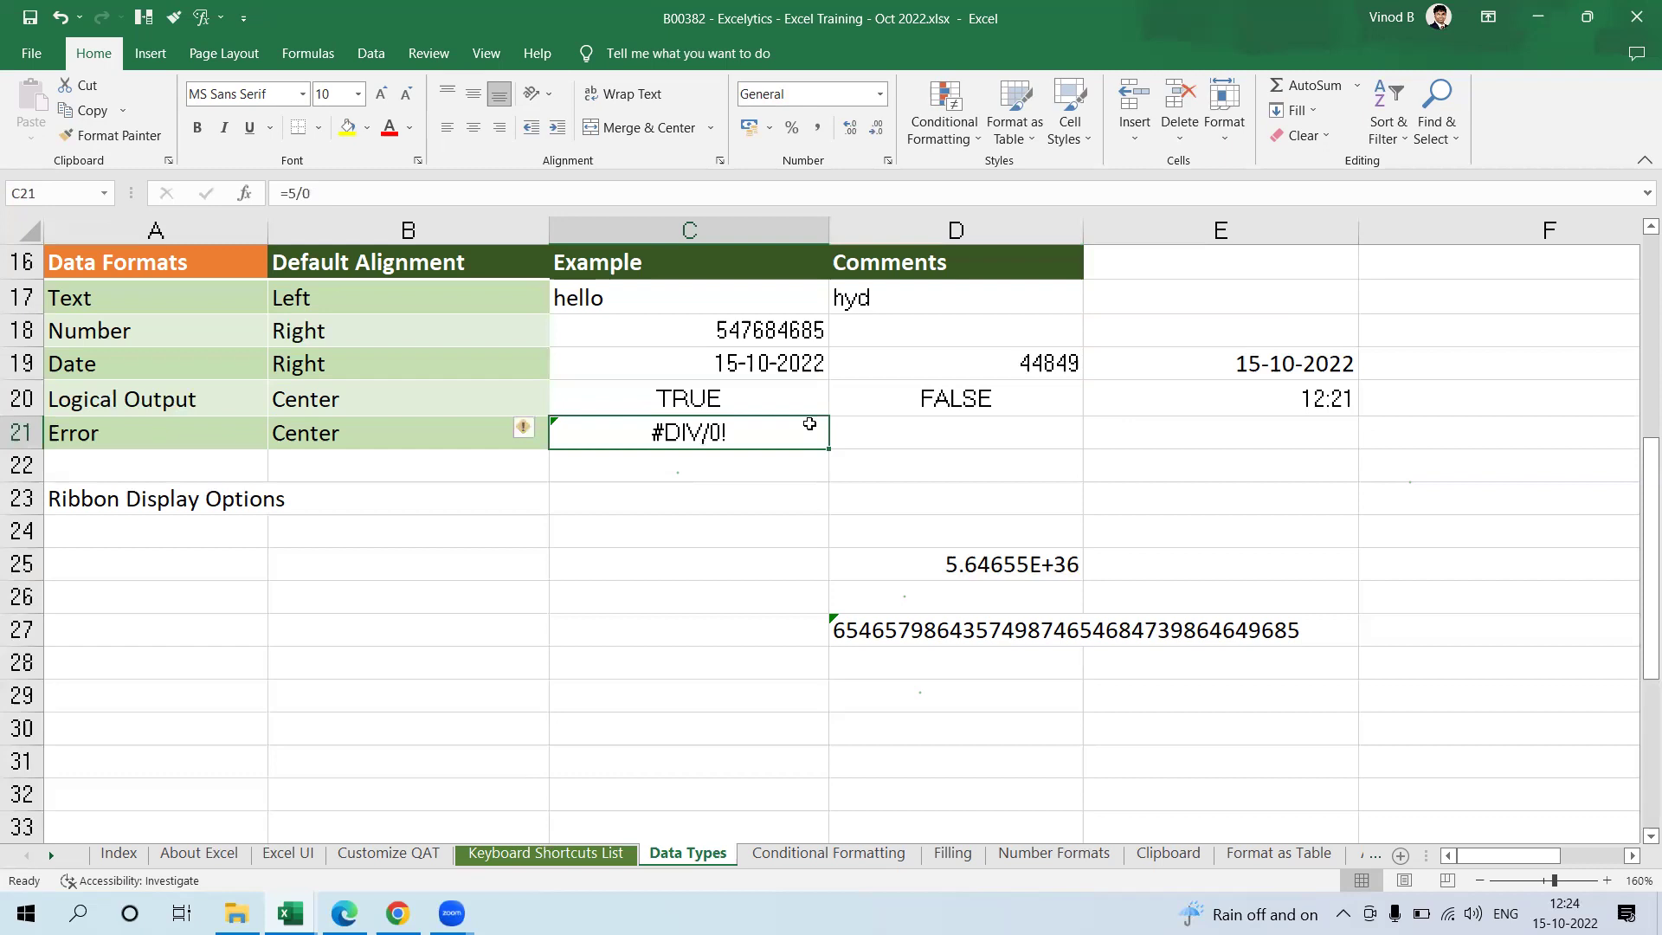
key(Return)
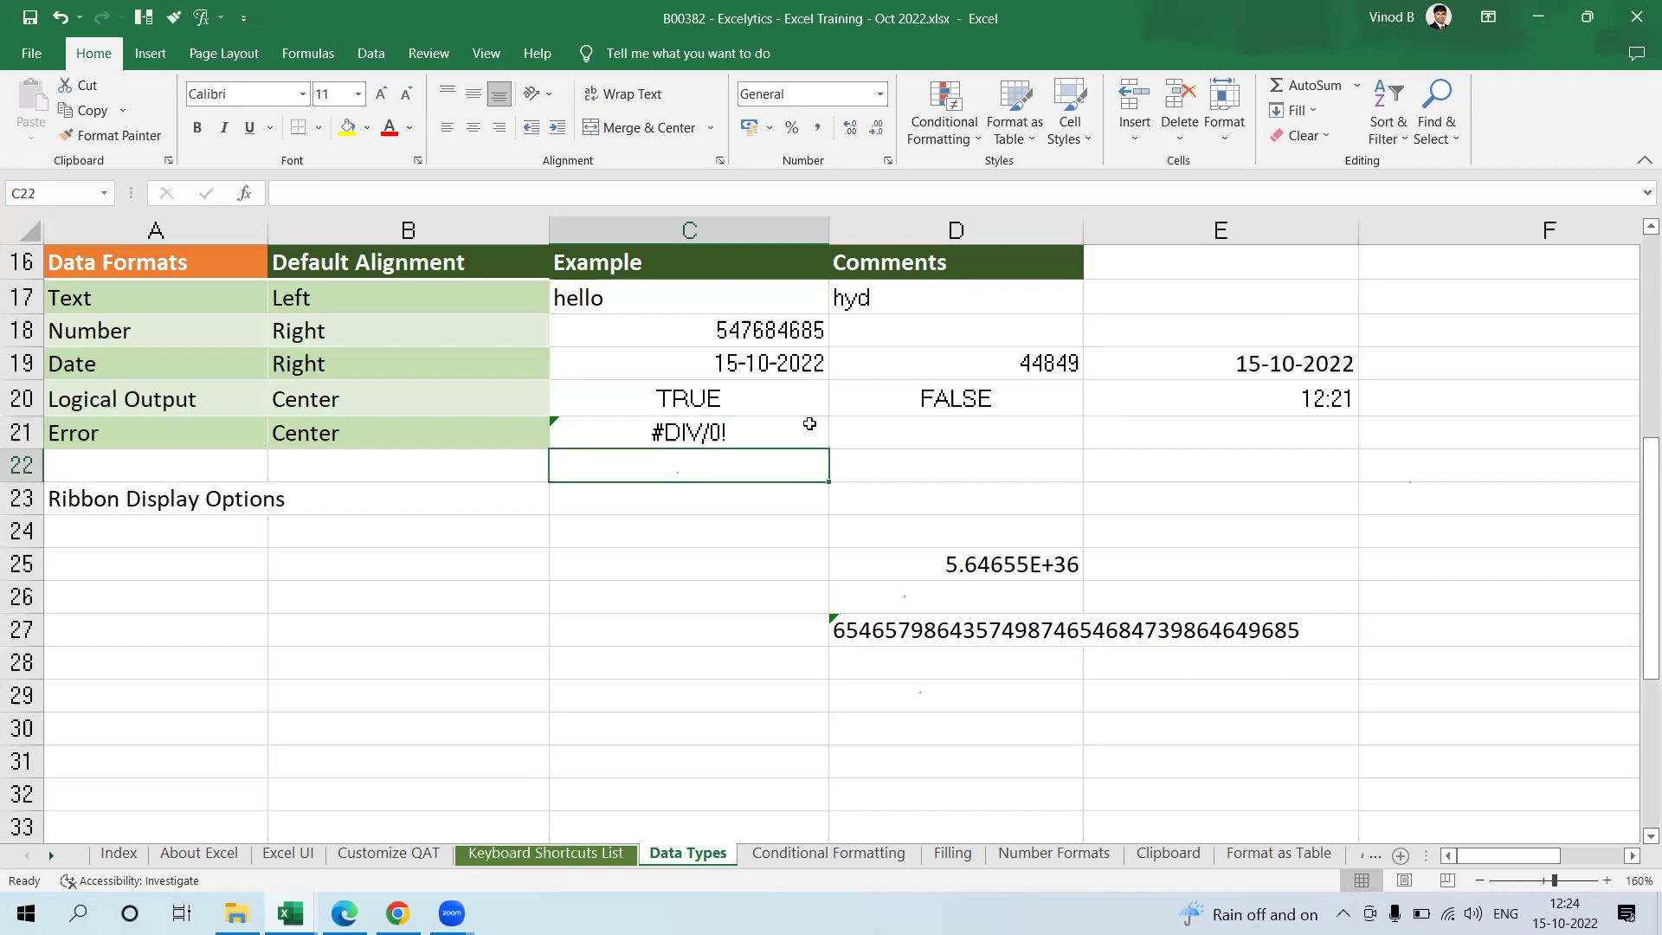
text(=error)
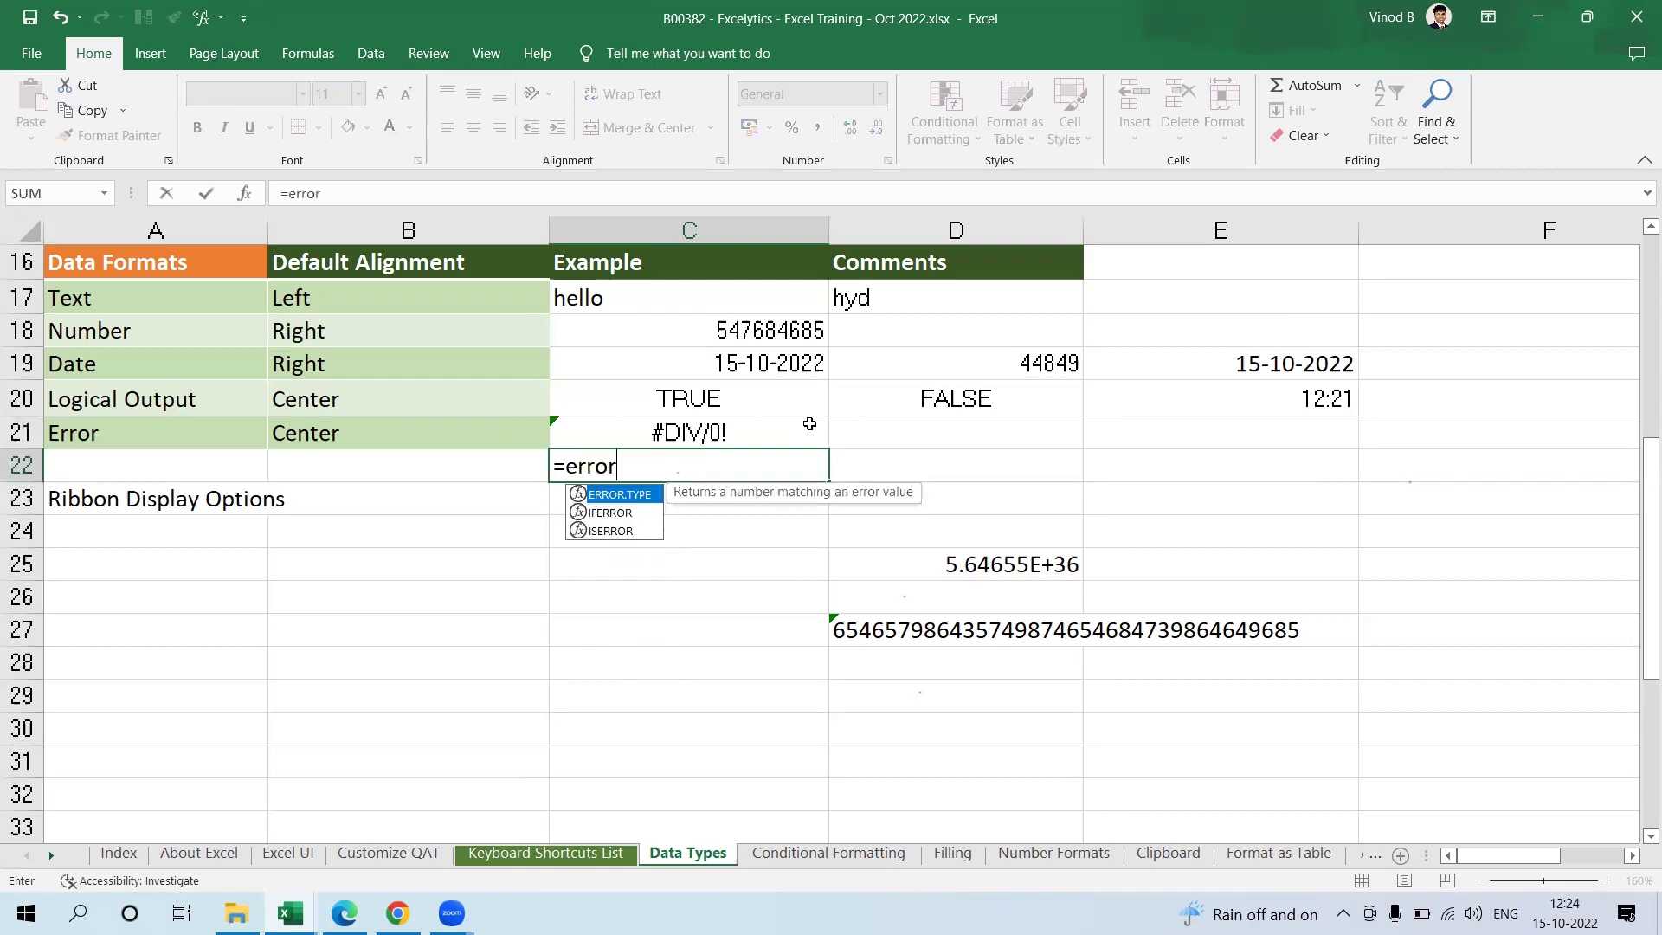
key(Tab)
key(Down)
key(Down)
key(Down)
key(Down)
key(Down)
key(Down)
key(Down)
key(Down)
key(Down)
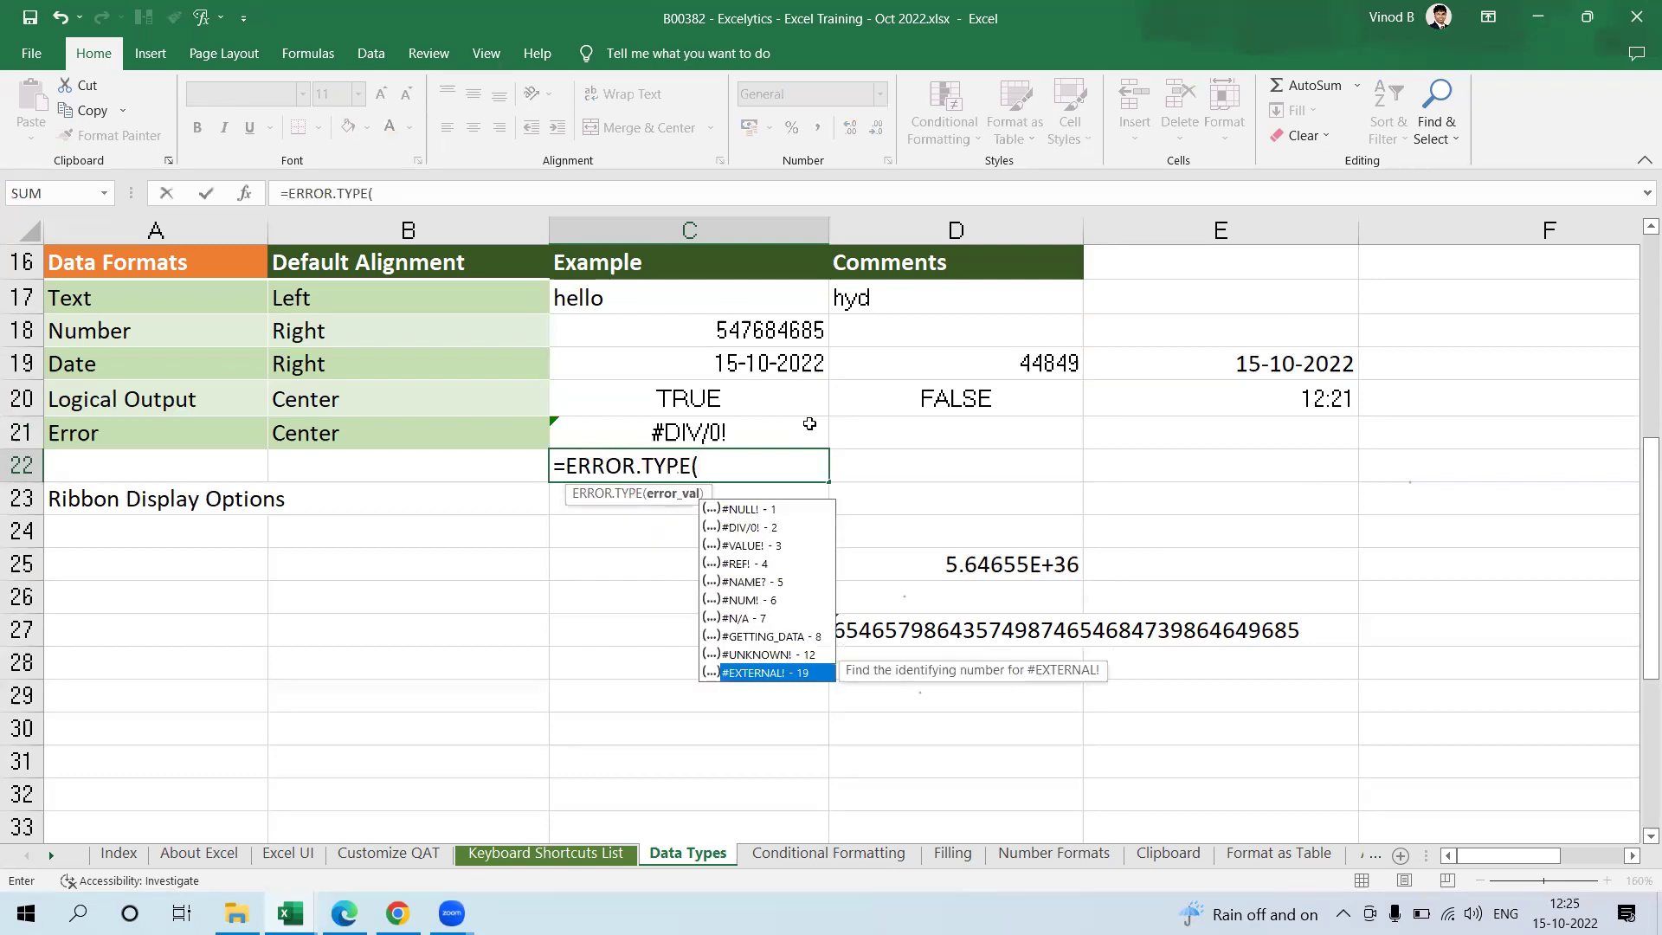
key(Down)
key(Down)
key(Down)
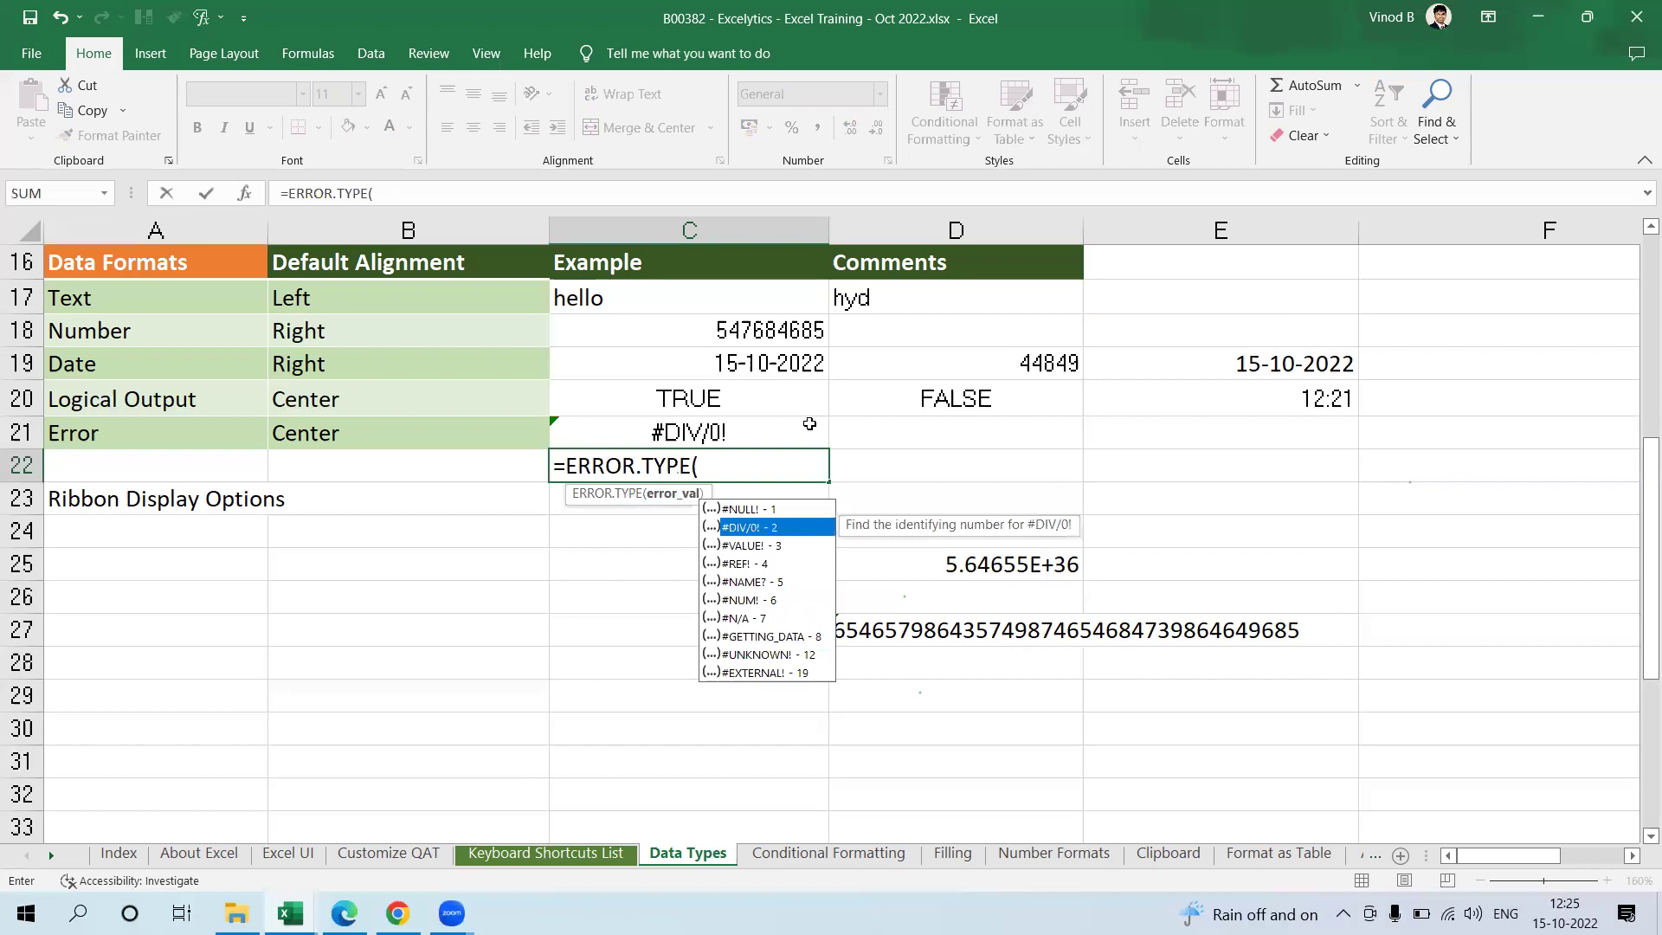
key(Down)
key(Down)
key(Down)
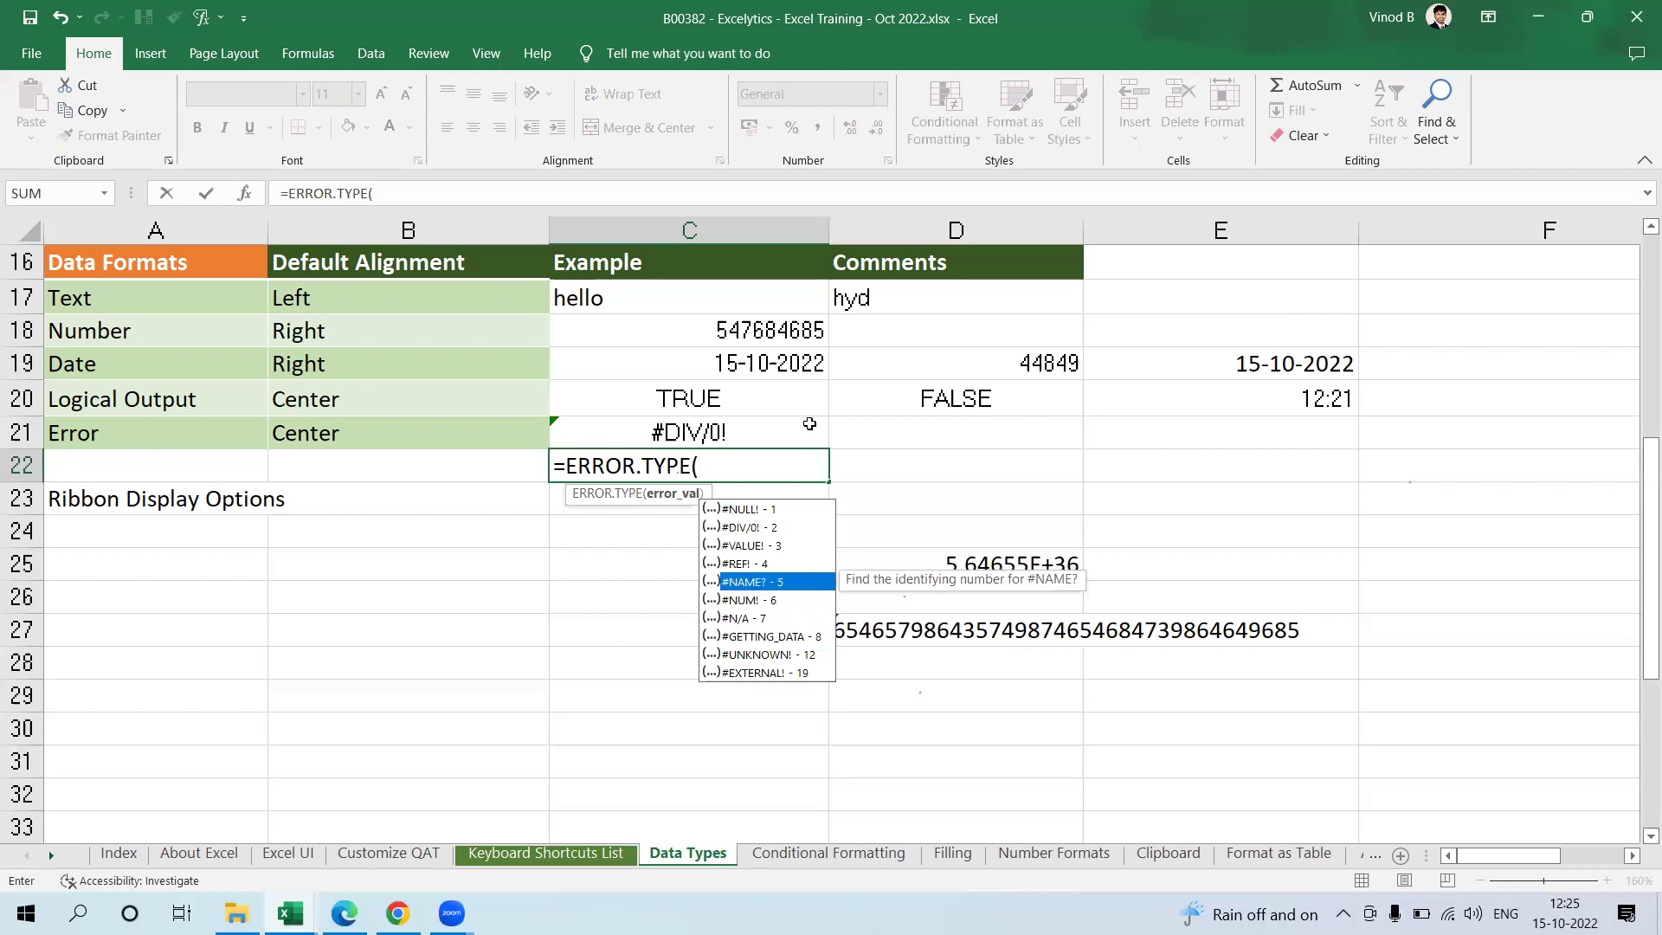
key(Down)
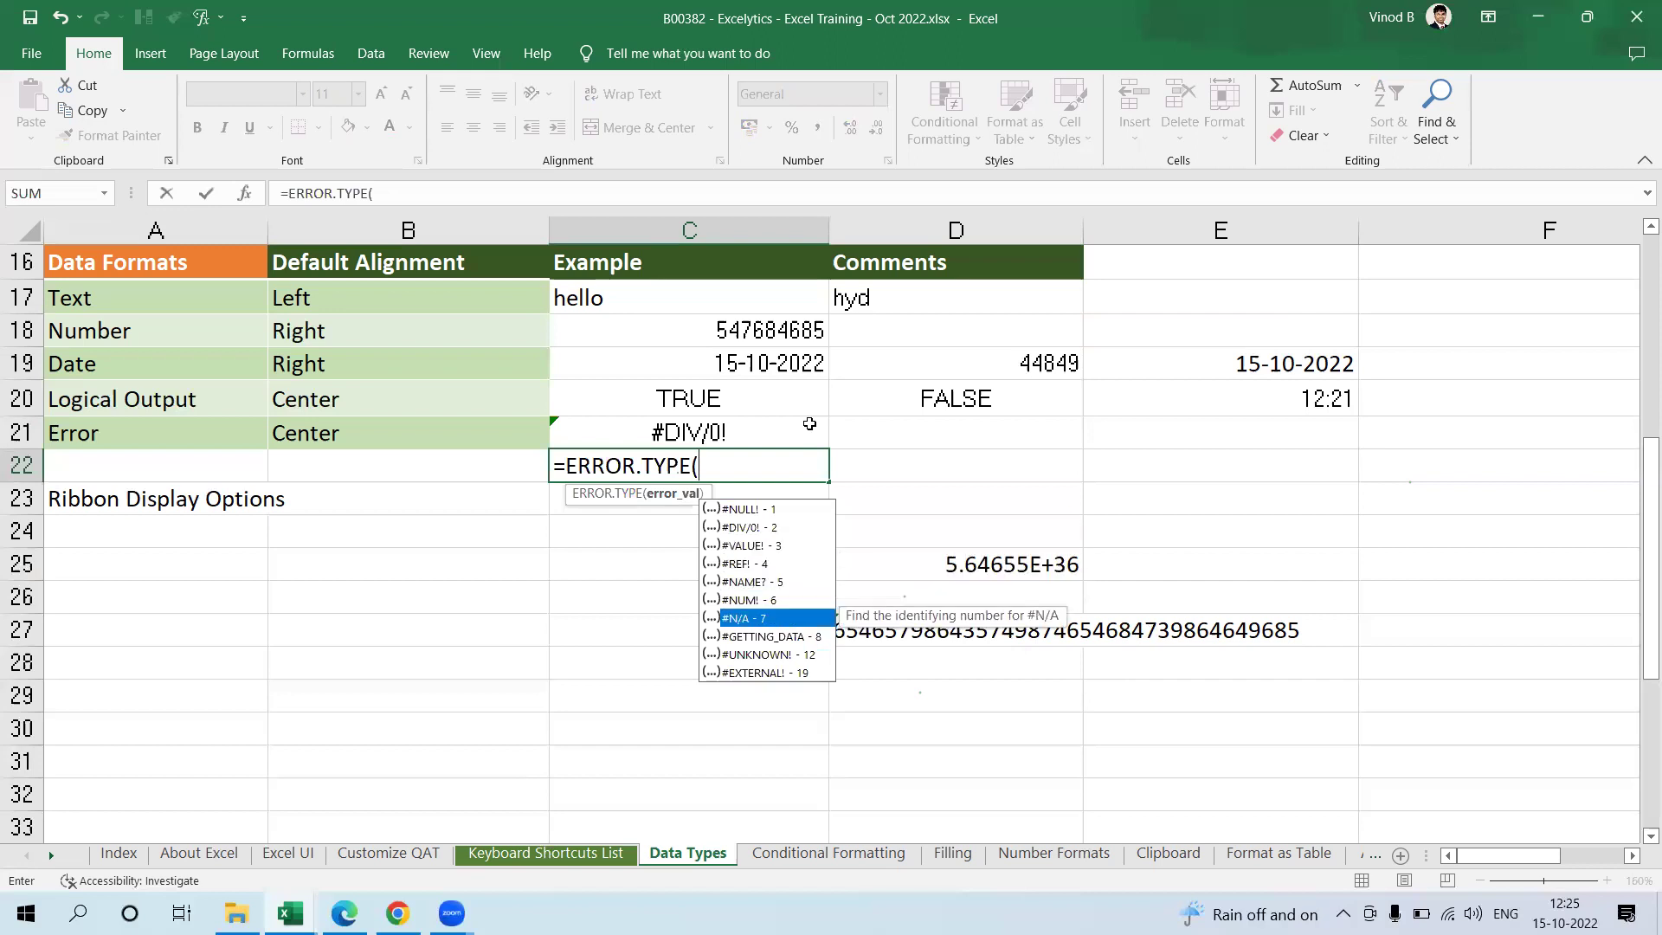
key(Down)
key(Down)
key(Down)
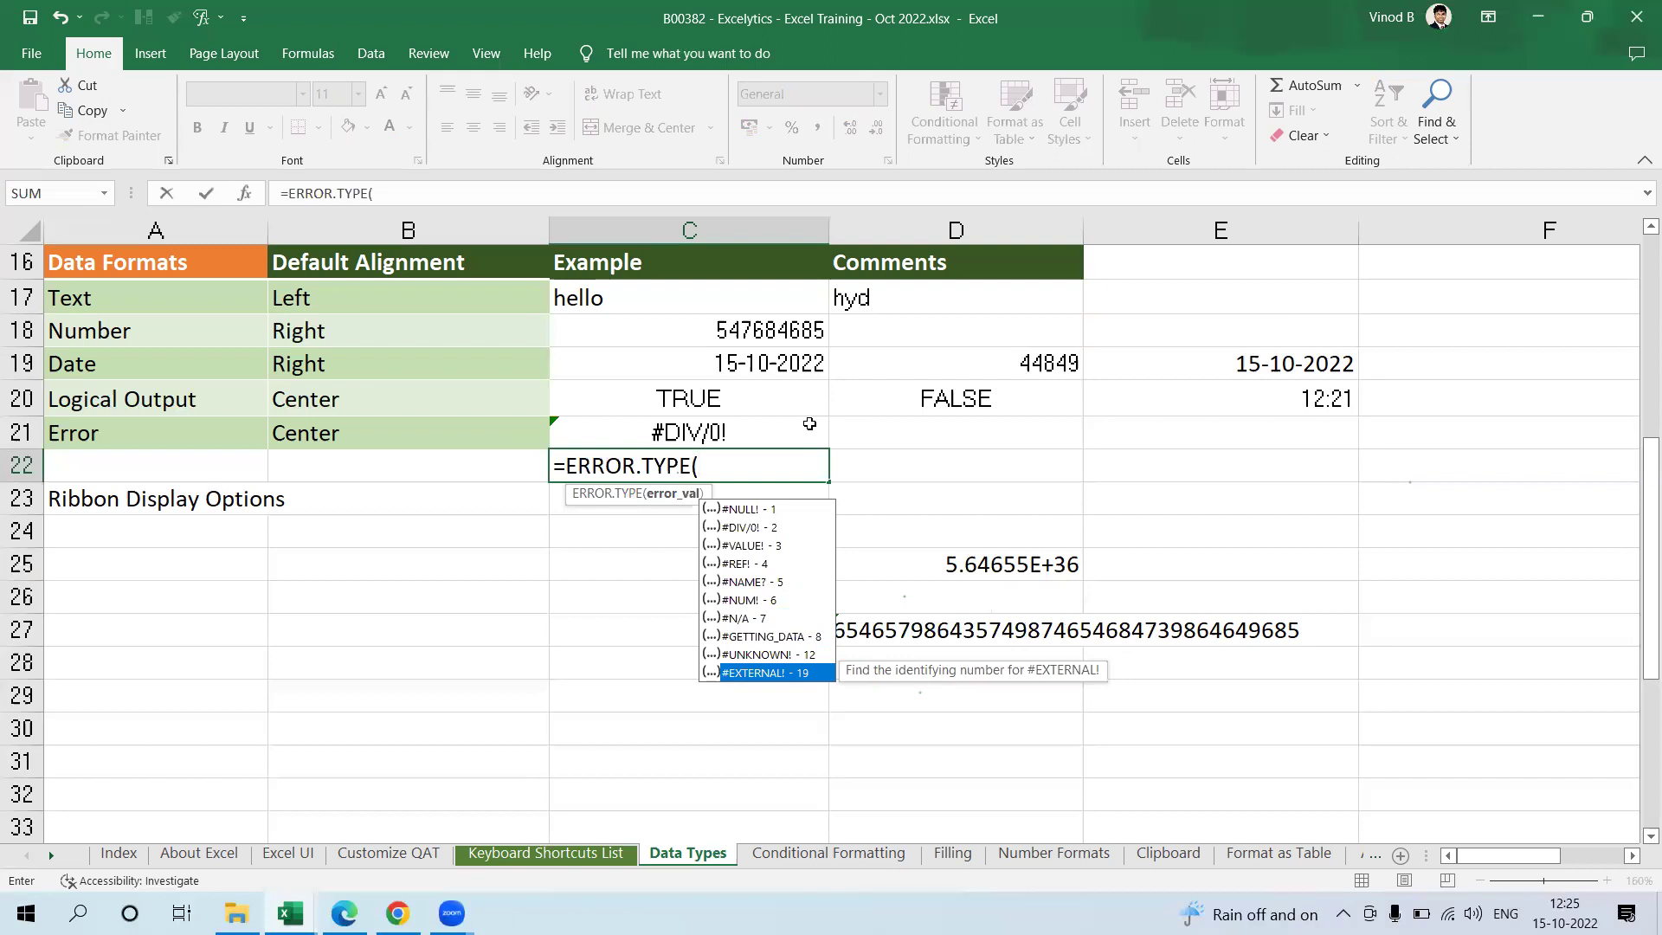
key(Escape)
key(Escape)
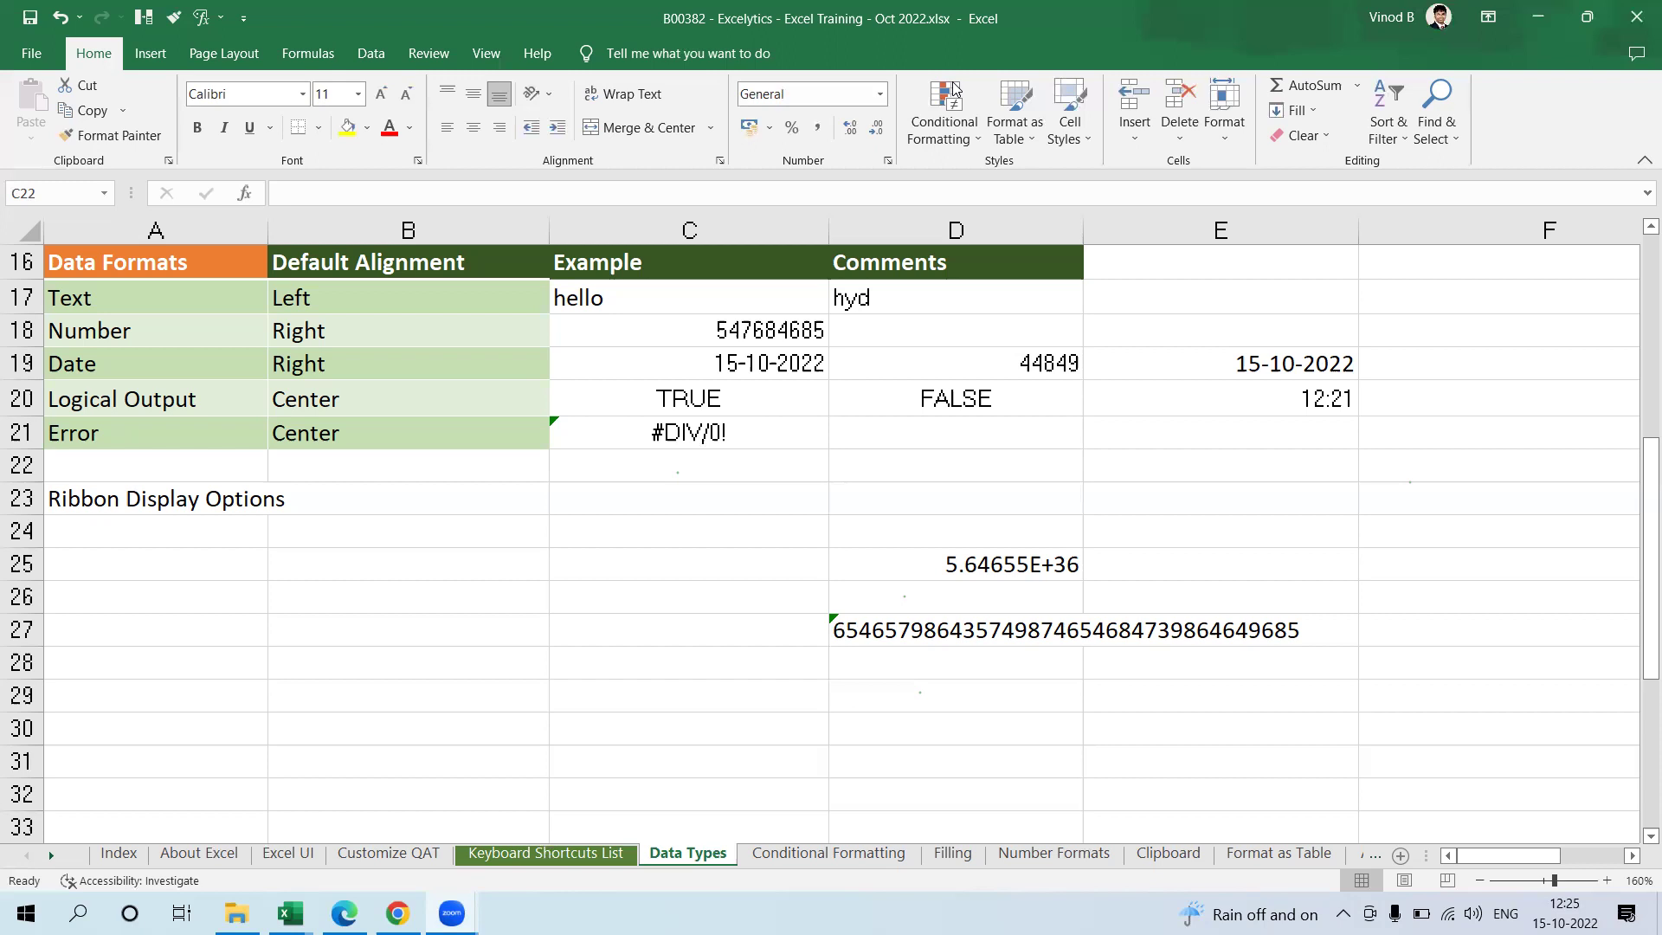
click(571, 495)
scroll(557, 657, up, 1)
scroll(556, 657, up, 3)
scroll(556, 657, down, 2)
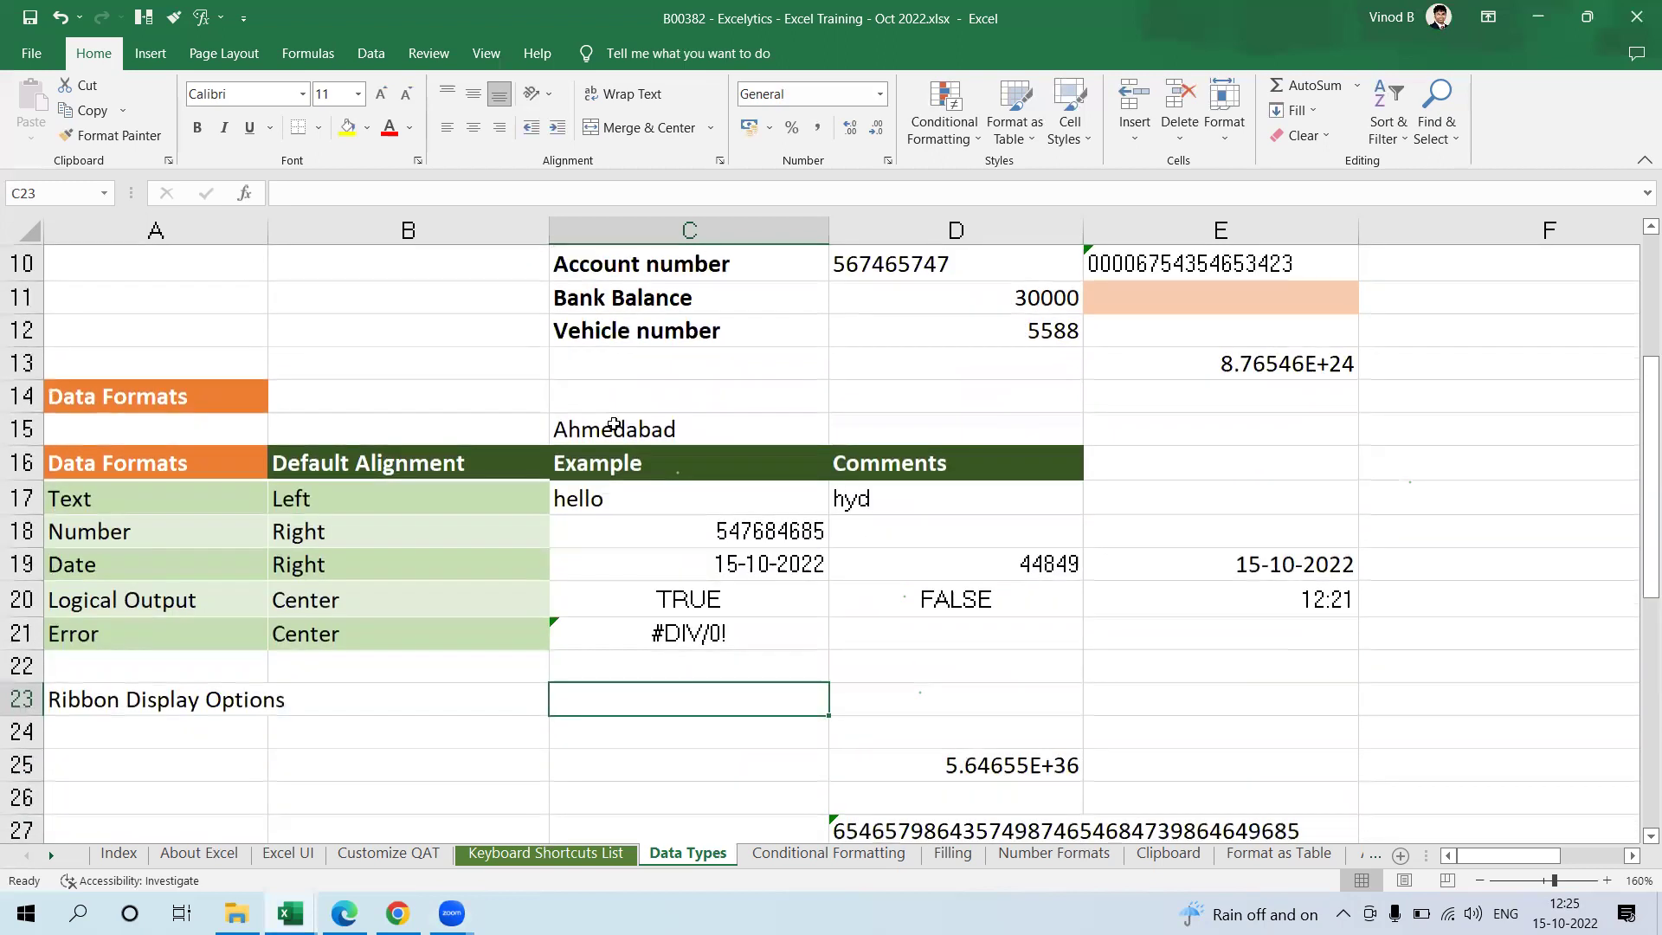
click(616, 426)
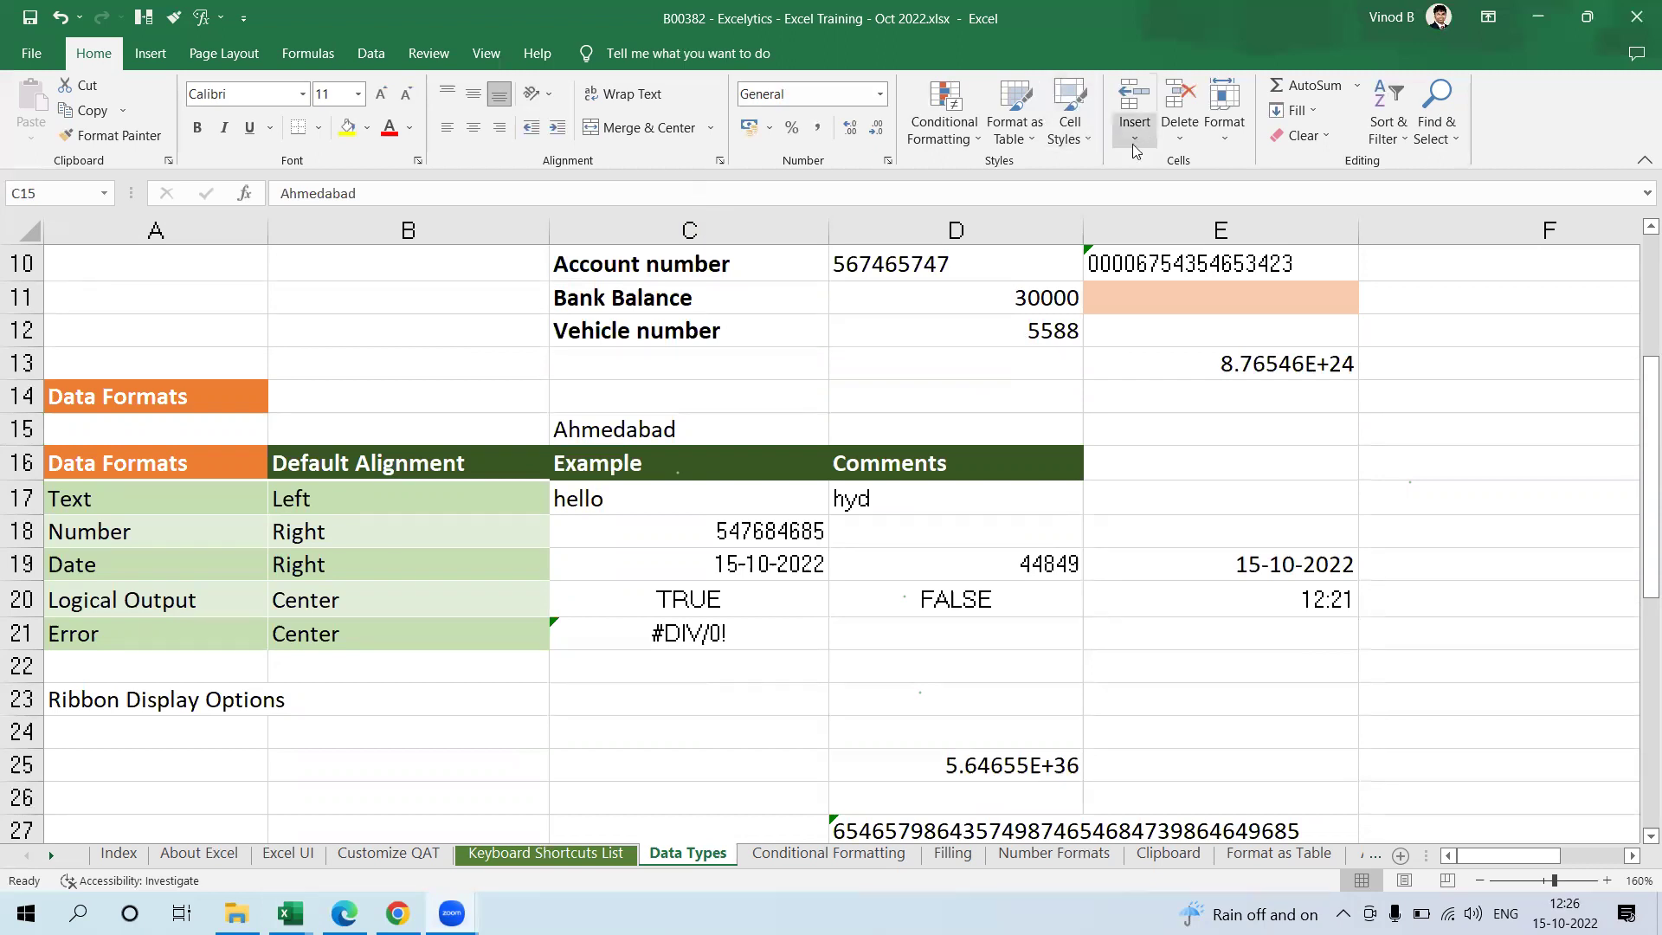
scroll(1018, 466, down, 3)
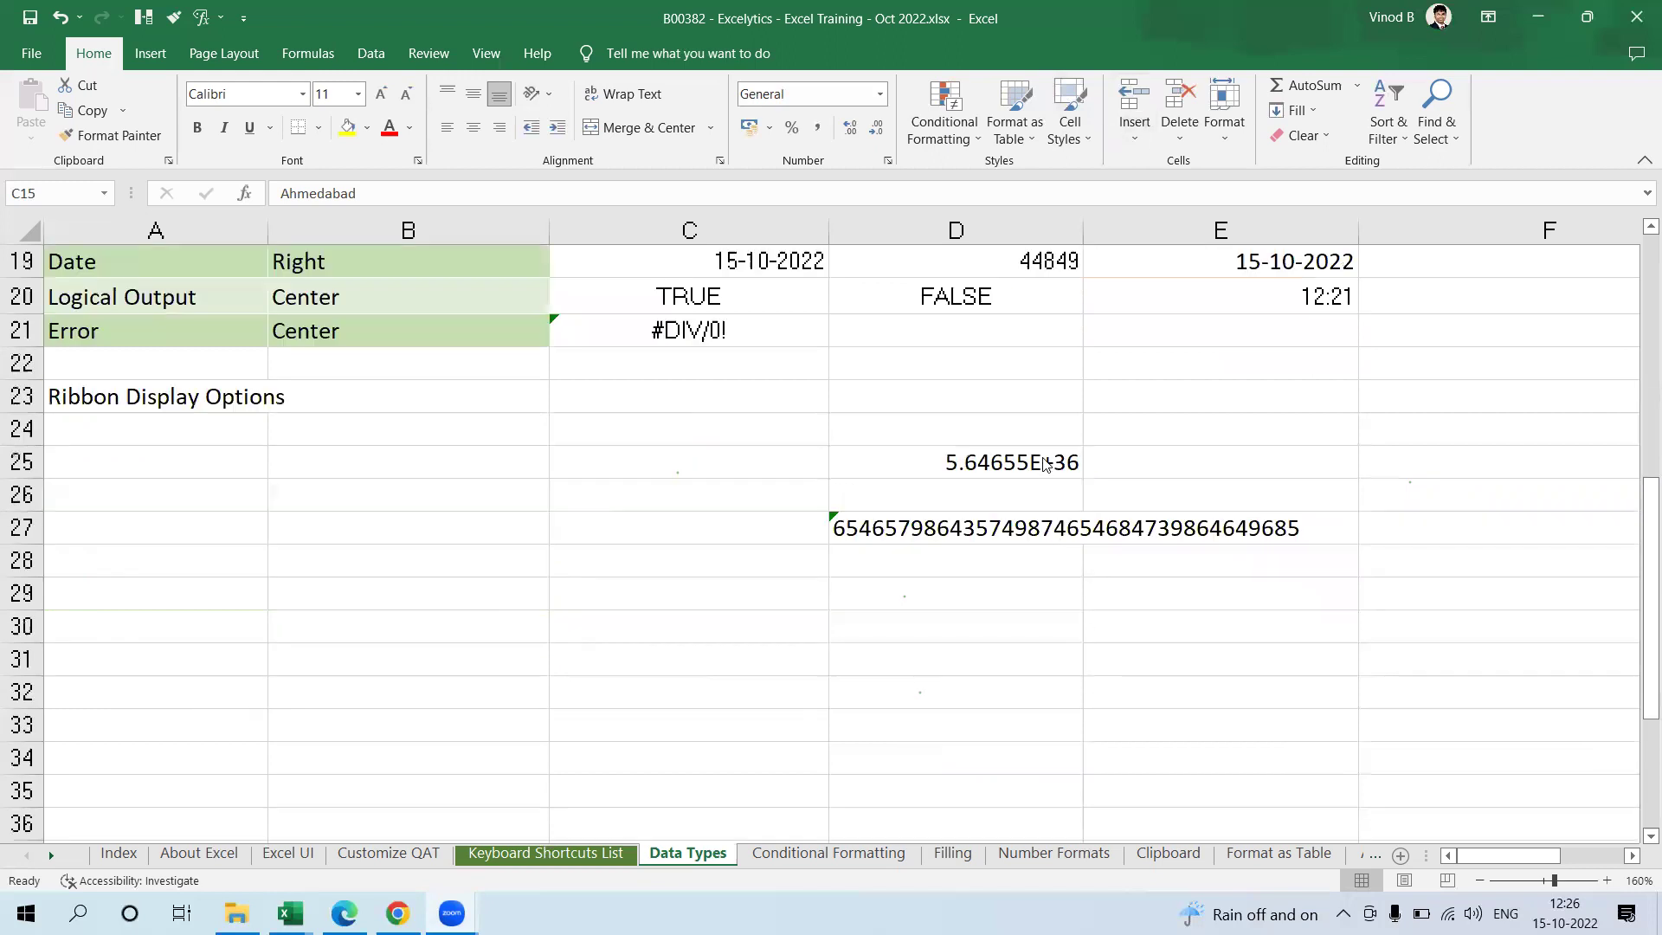
click(1018, 465)
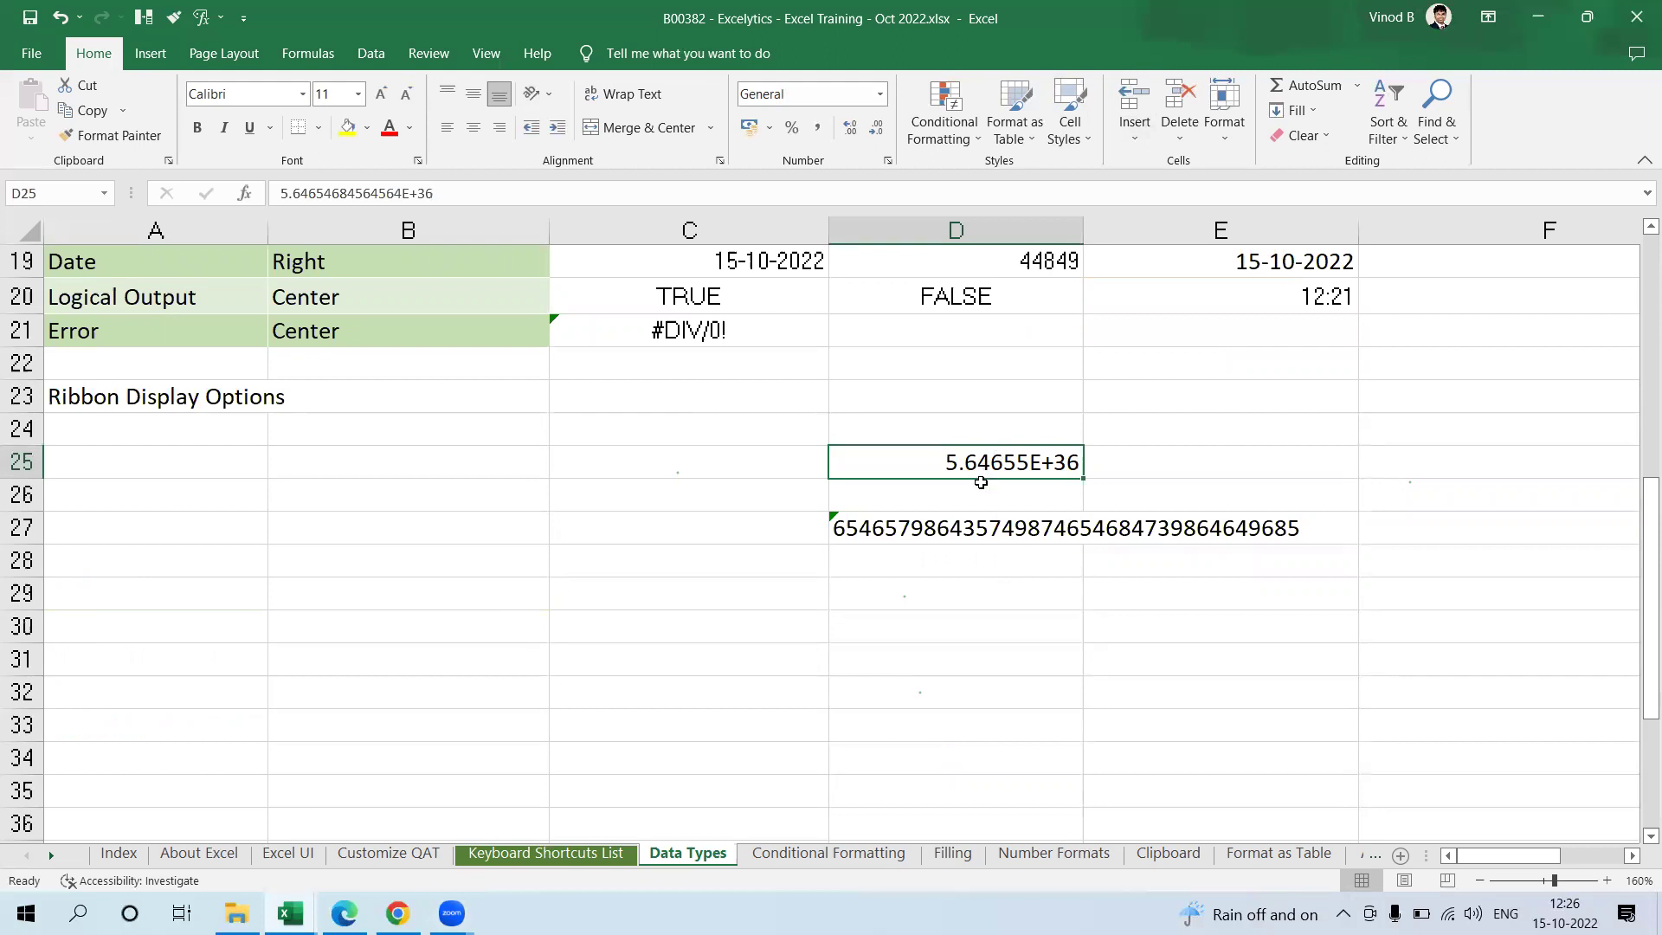
Step: Apply the Text number format to cell D25 holding 5.64655E+36
click(1050, 618)
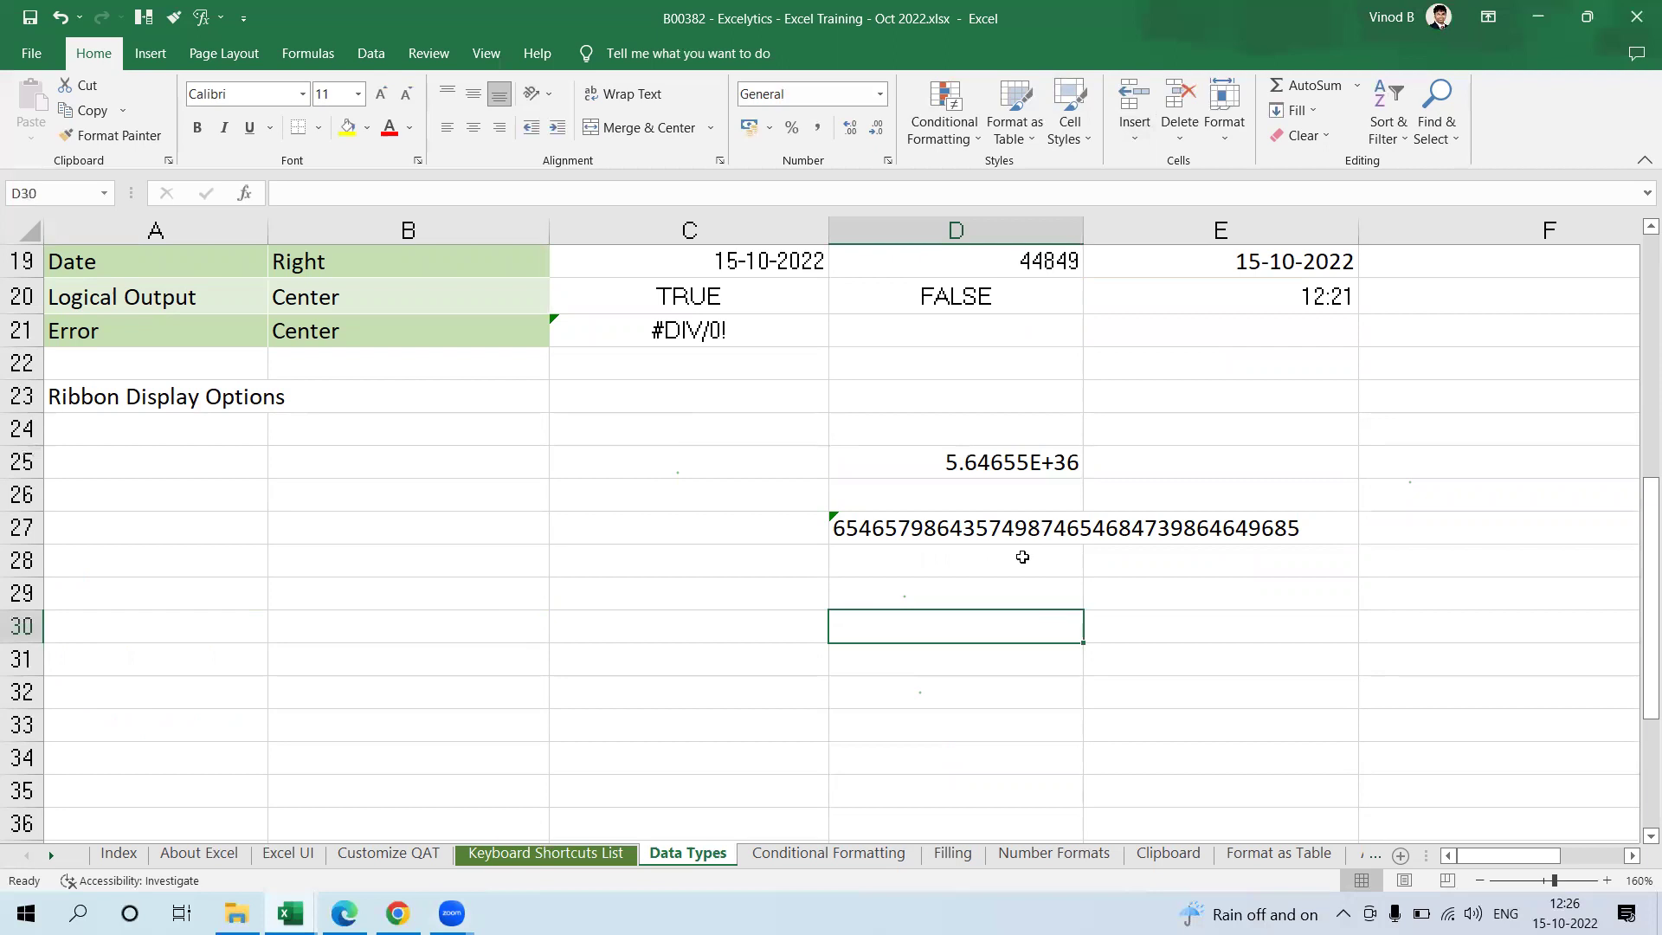
click(982, 459)
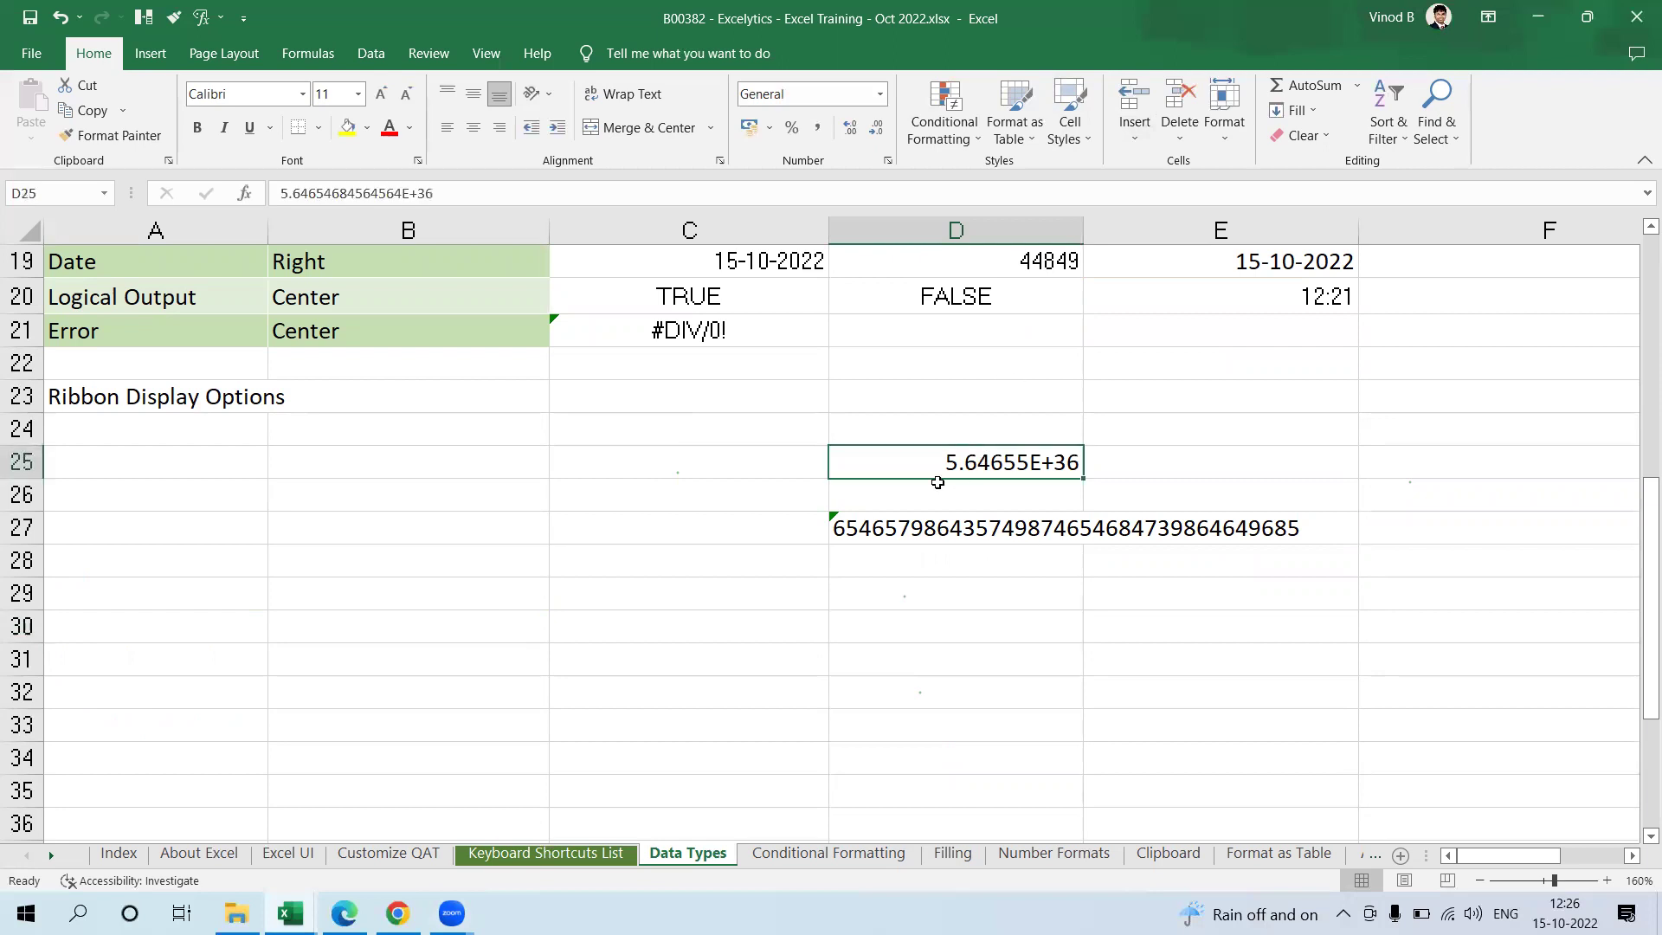
click(880, 93)
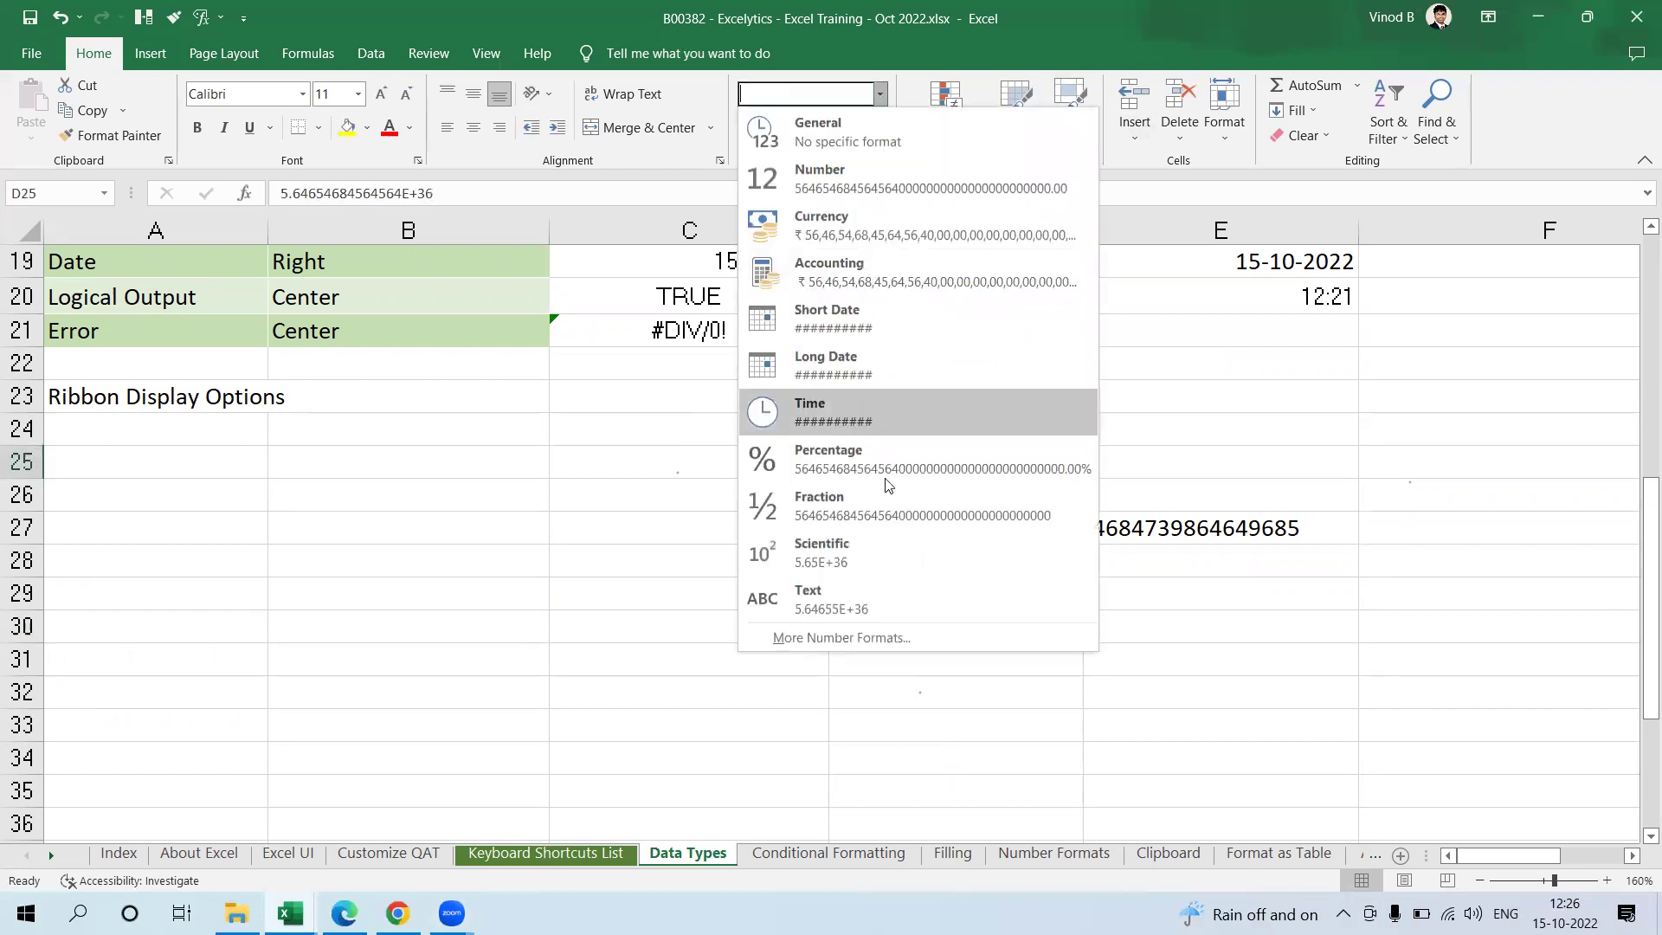
click(912, 590)
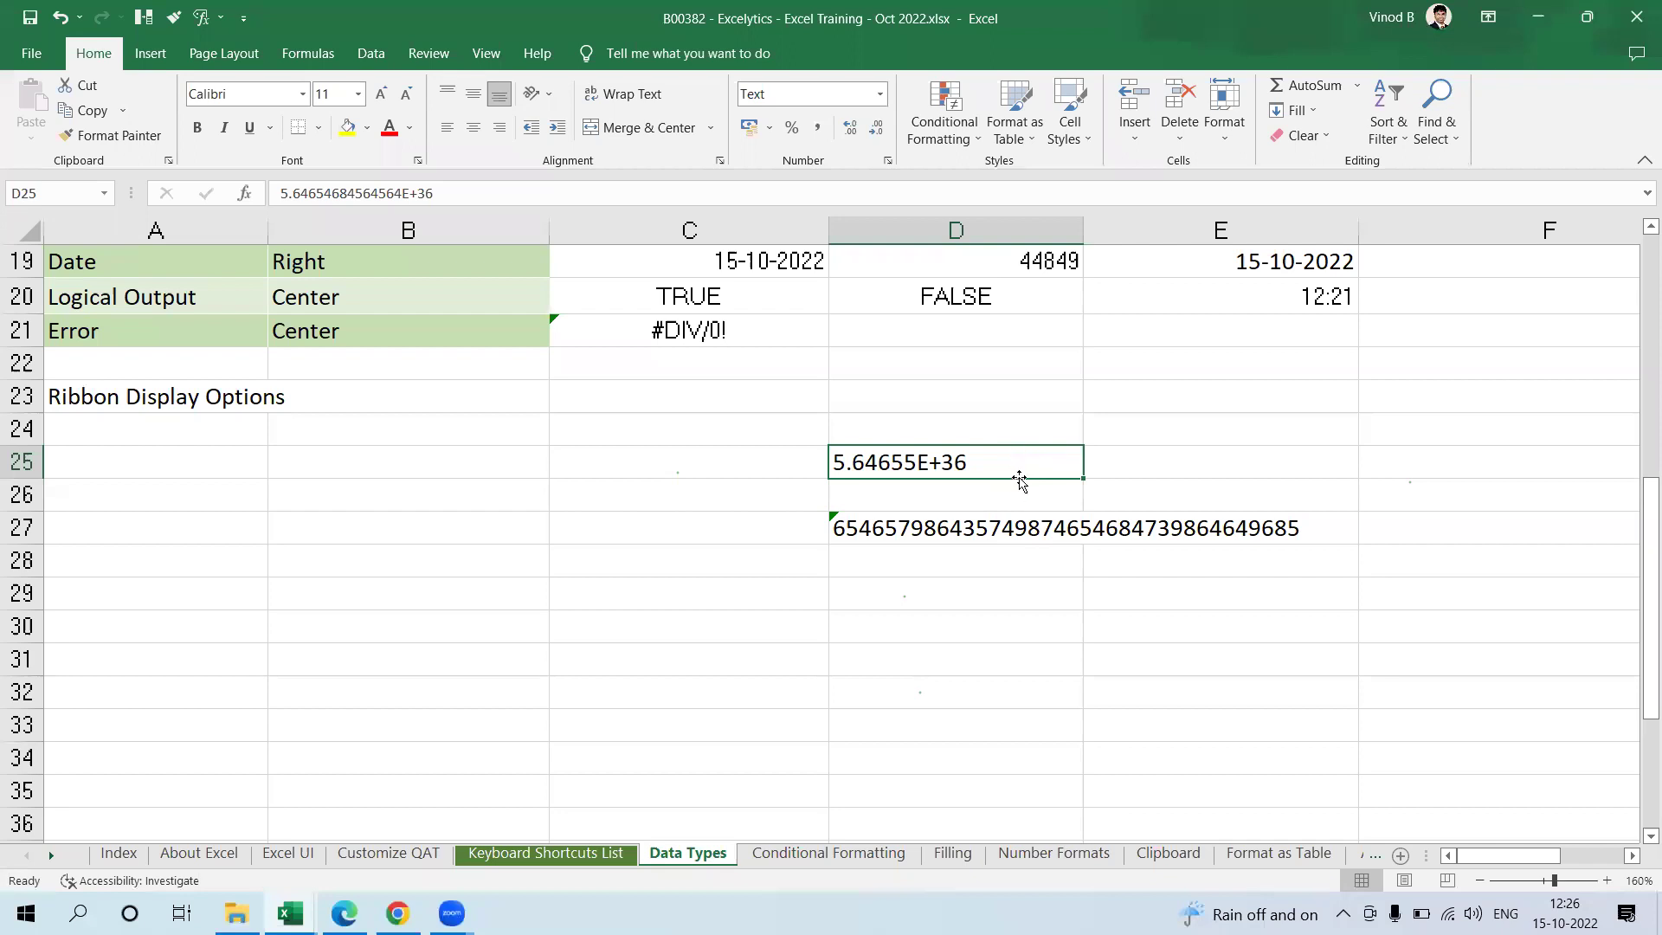
Step: Select D27 to compare its long number stored as text, every digit visible
scroll(946, 377, up, 3)
scroll(901, 370, down, 3)
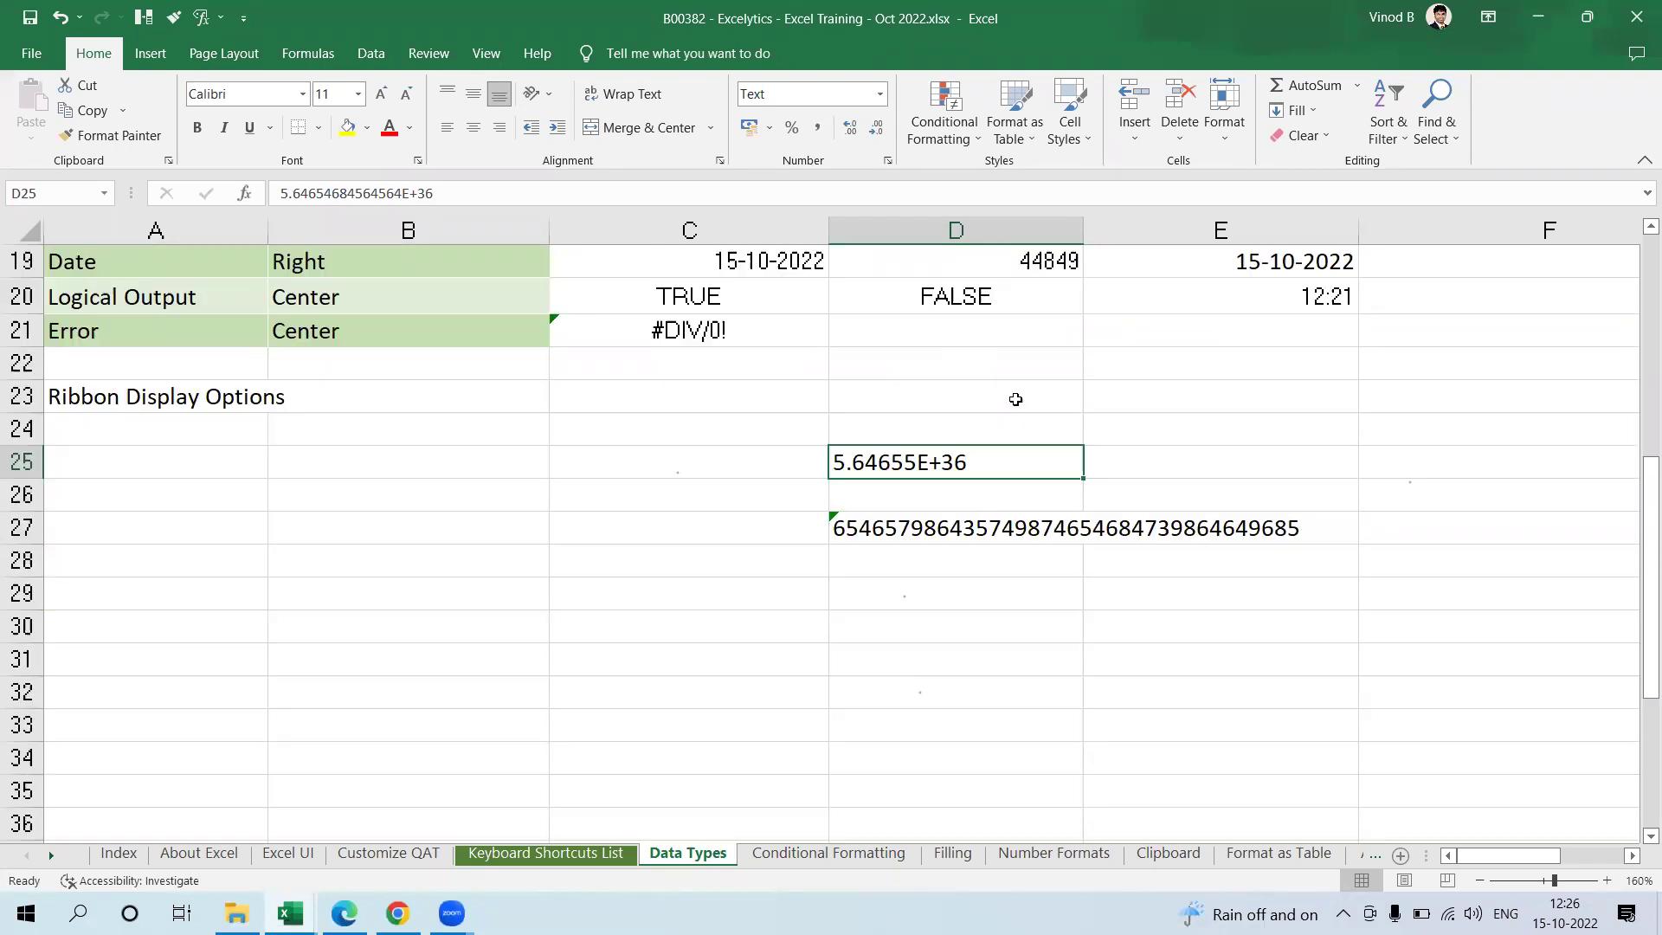
click(1029, 526)
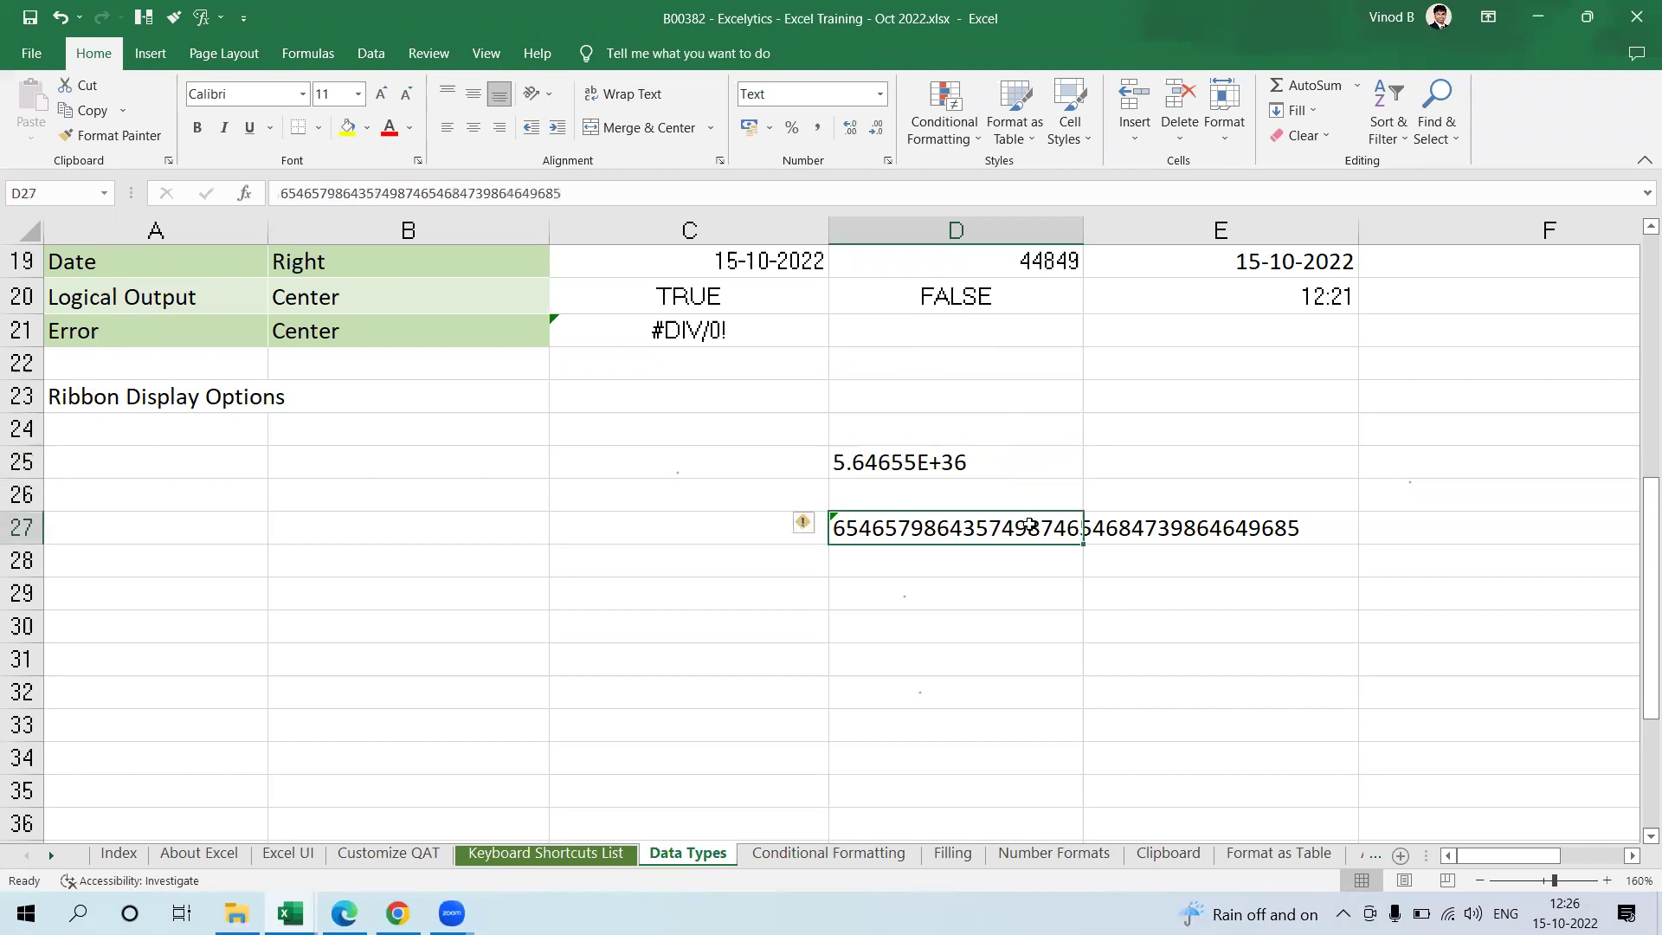
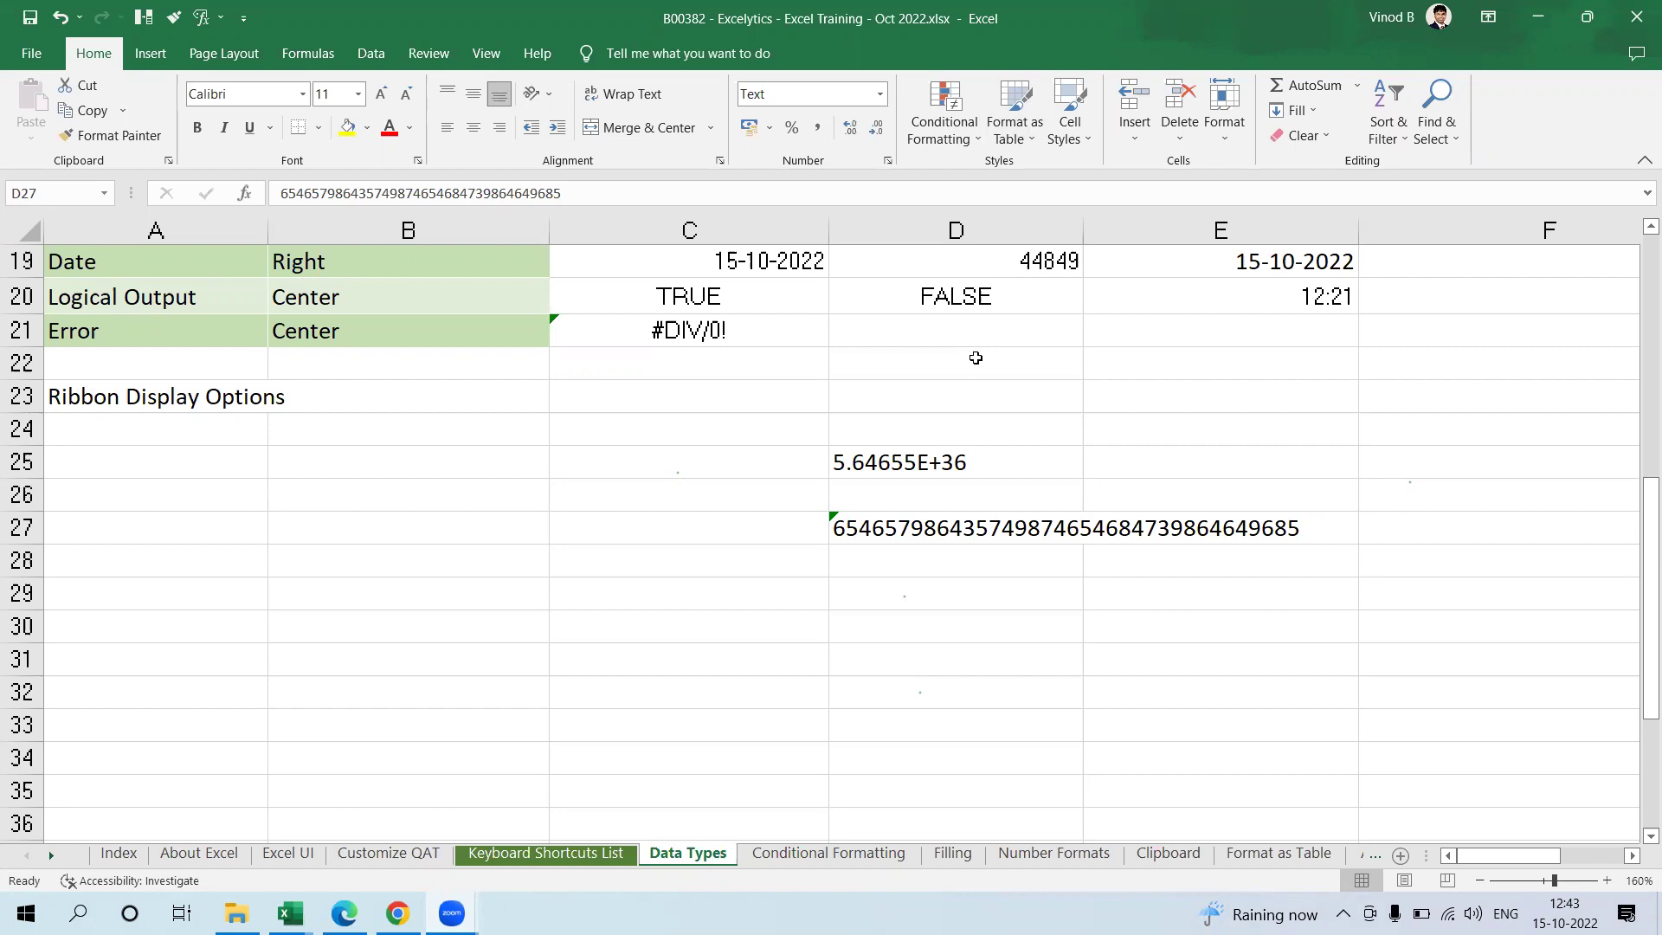
Step: Scroll through the current sheet and point out the Left alignment for text
scroll(693, 571, up, 5)
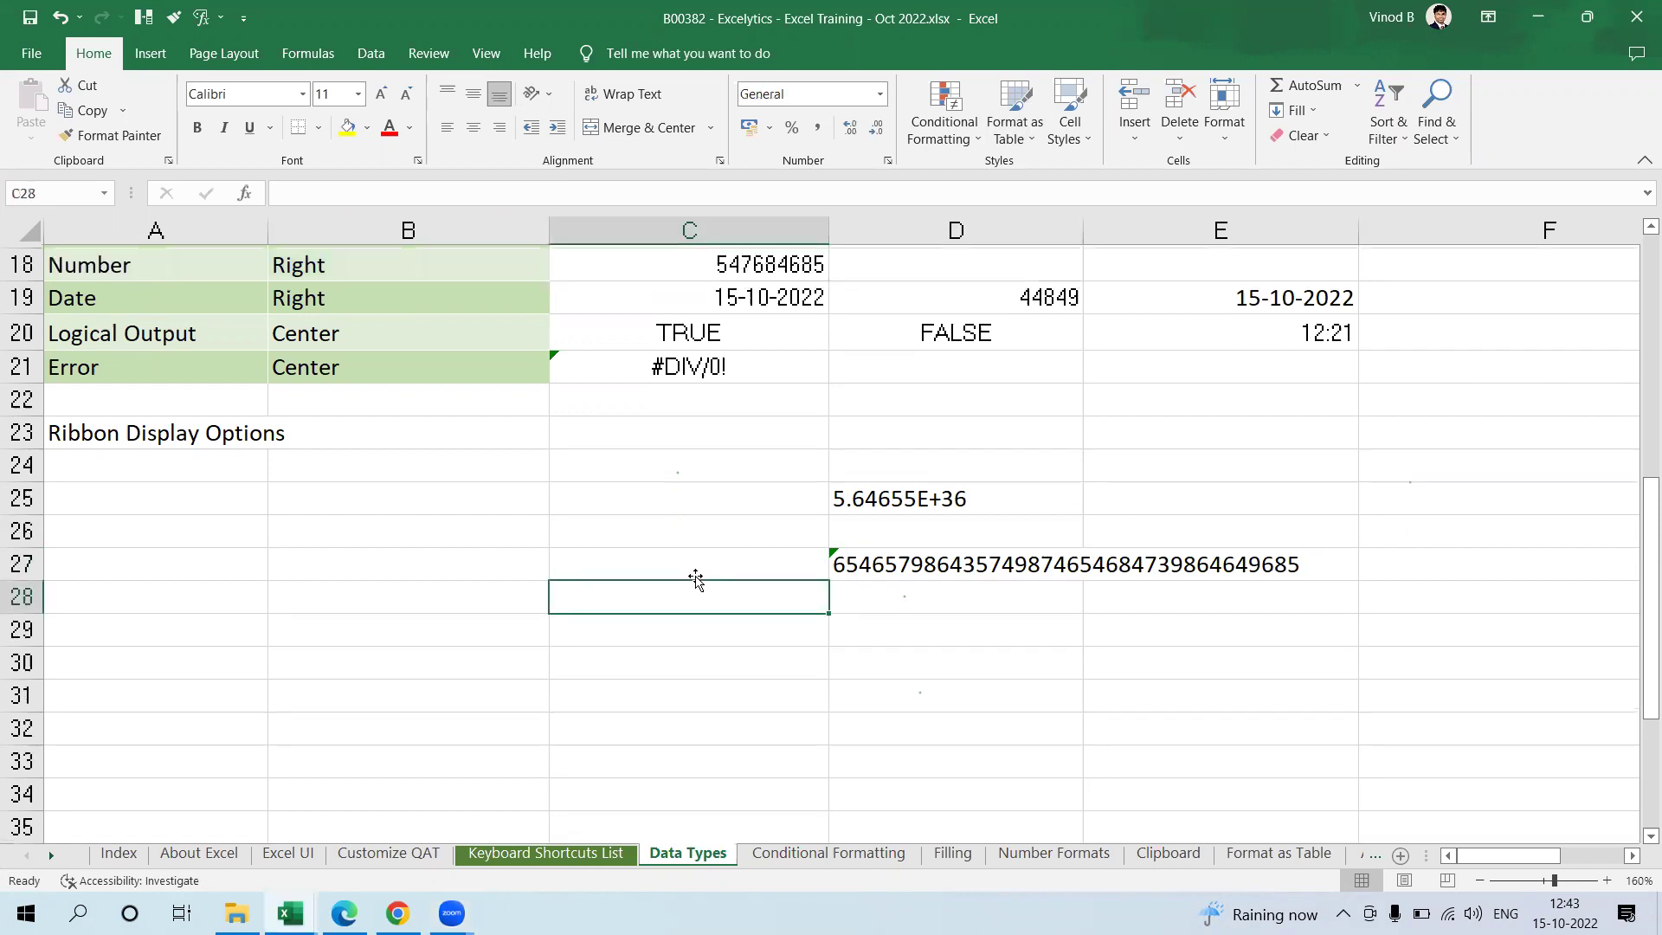
scroll(692, 575, down, 4)
scroll(692, 554, down, 1)
click(671, 472)
scroll(674, 592, up, 4)
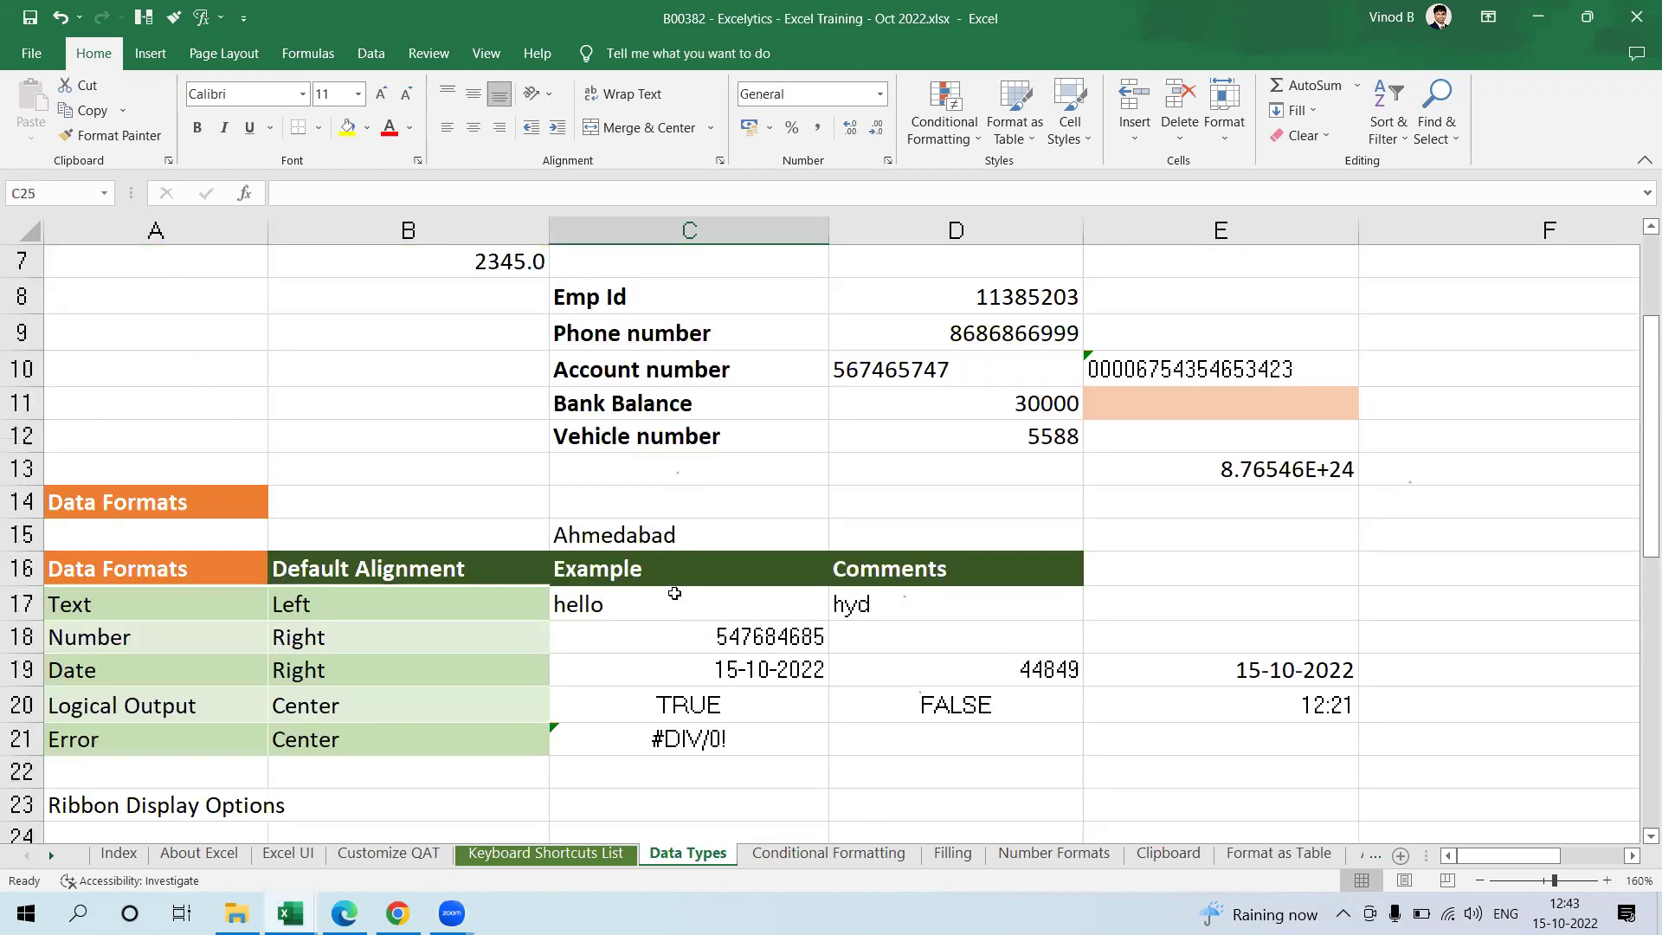
scroll(692, 537, up, 2)
scroll(374, 497, down, 4)
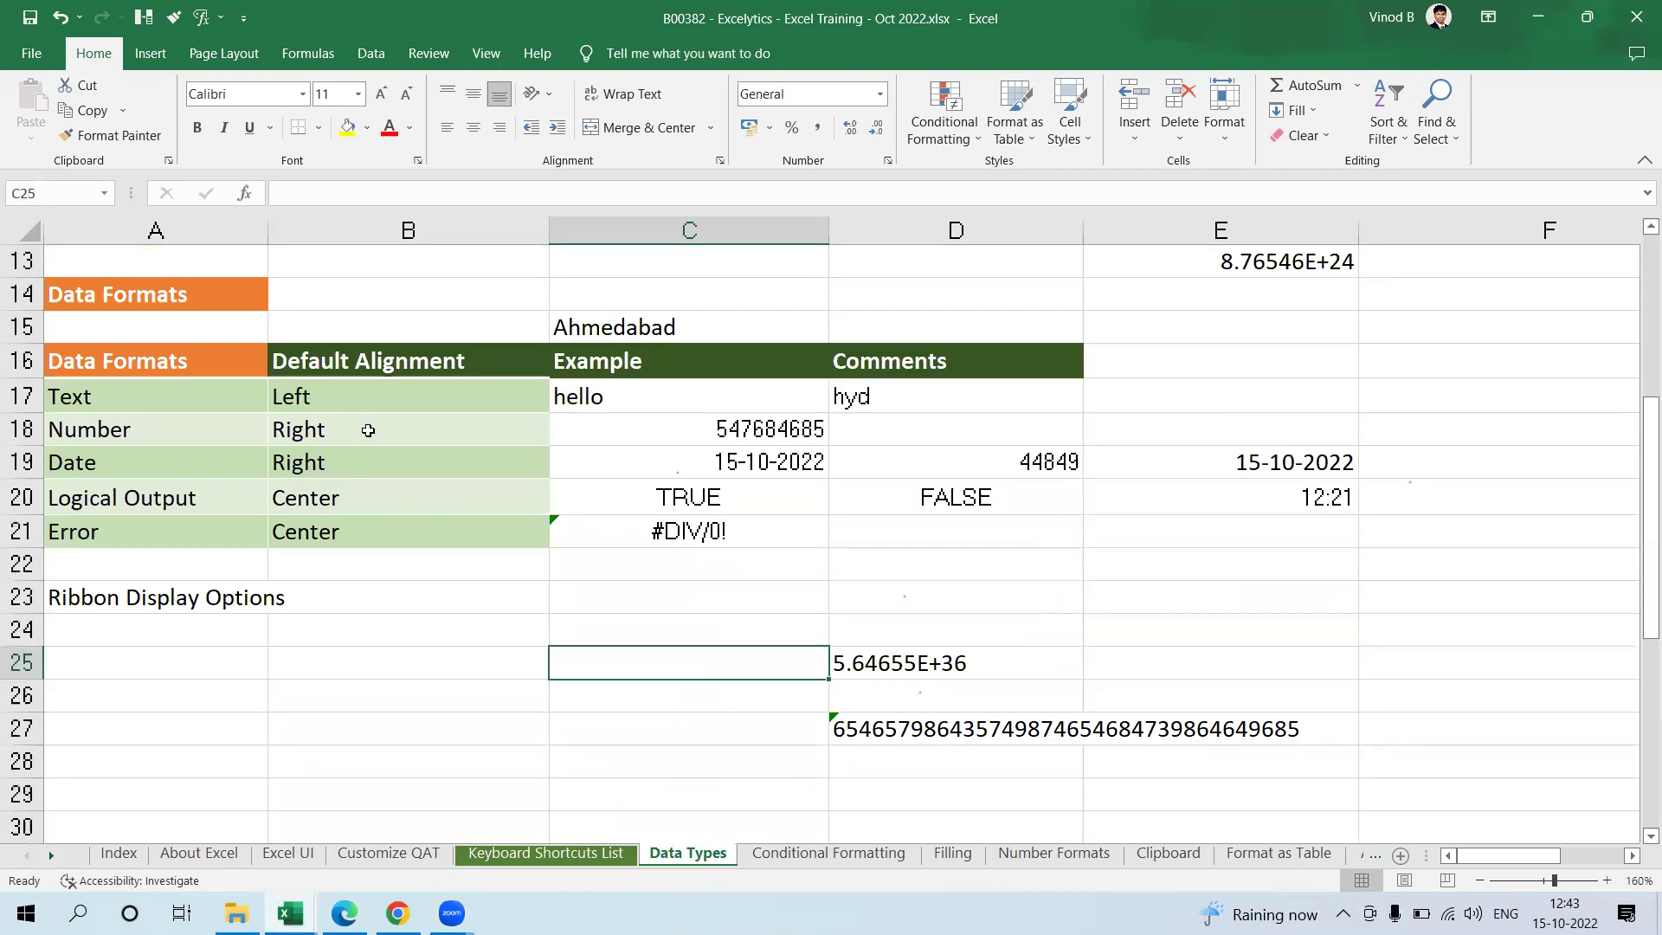
click(337, 387)
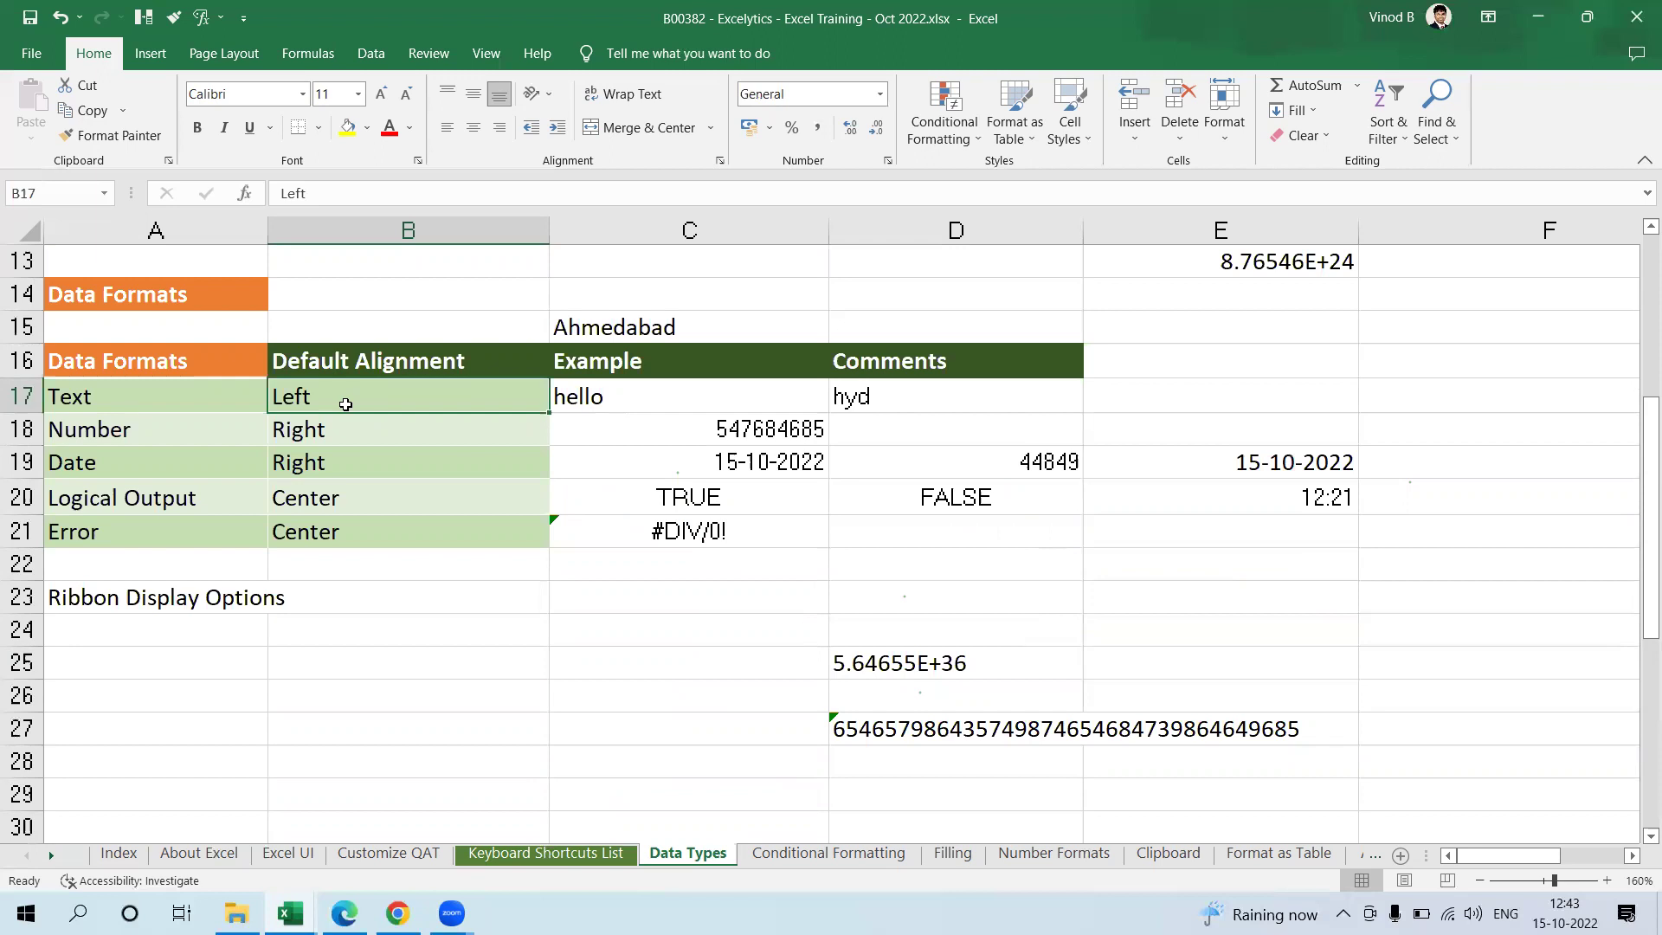
Step: Look over the number format list without changing it, then select cells C23 and C14
click(545, 599)
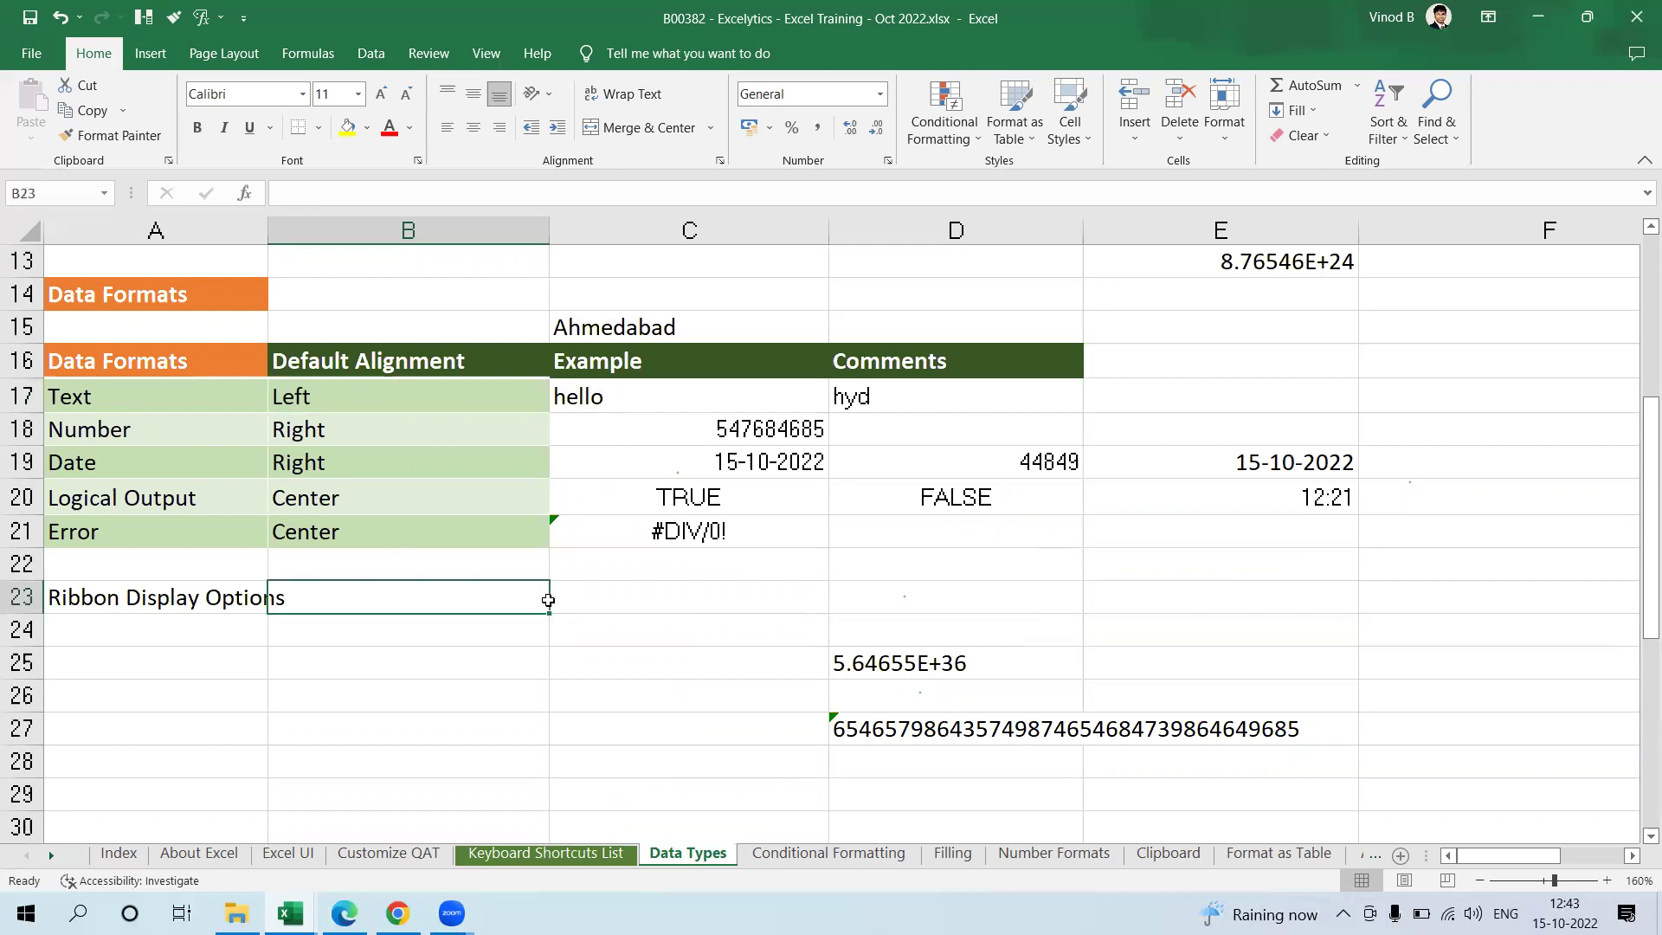
click(880, 94)
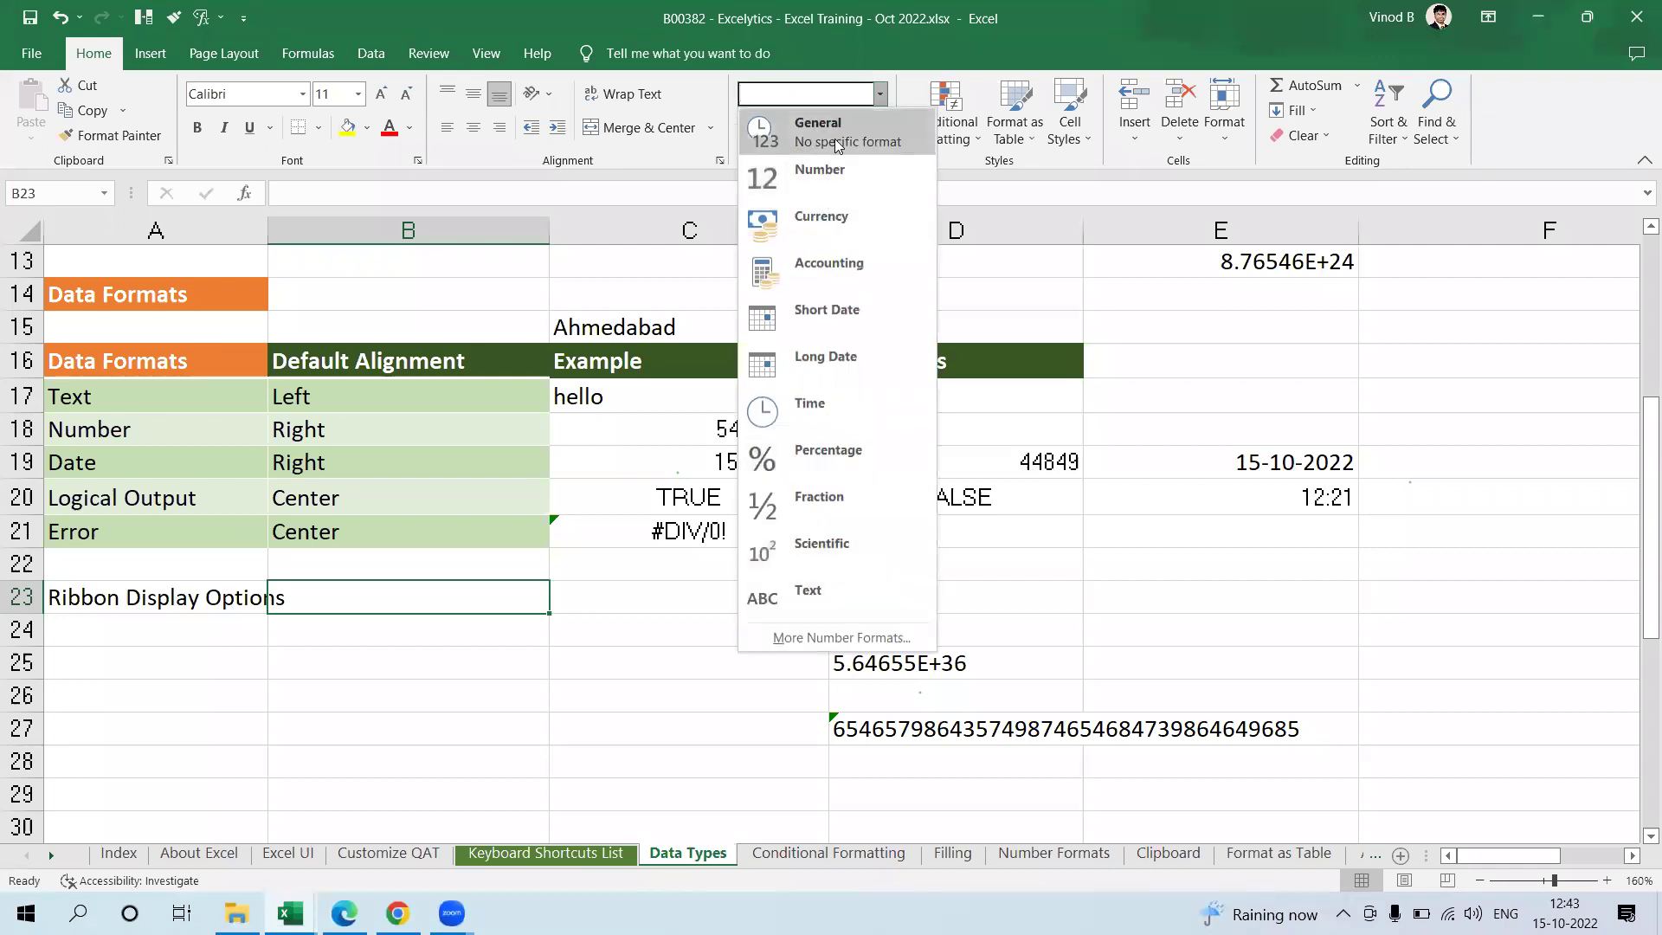
click(617, 595)
click(617, 595)
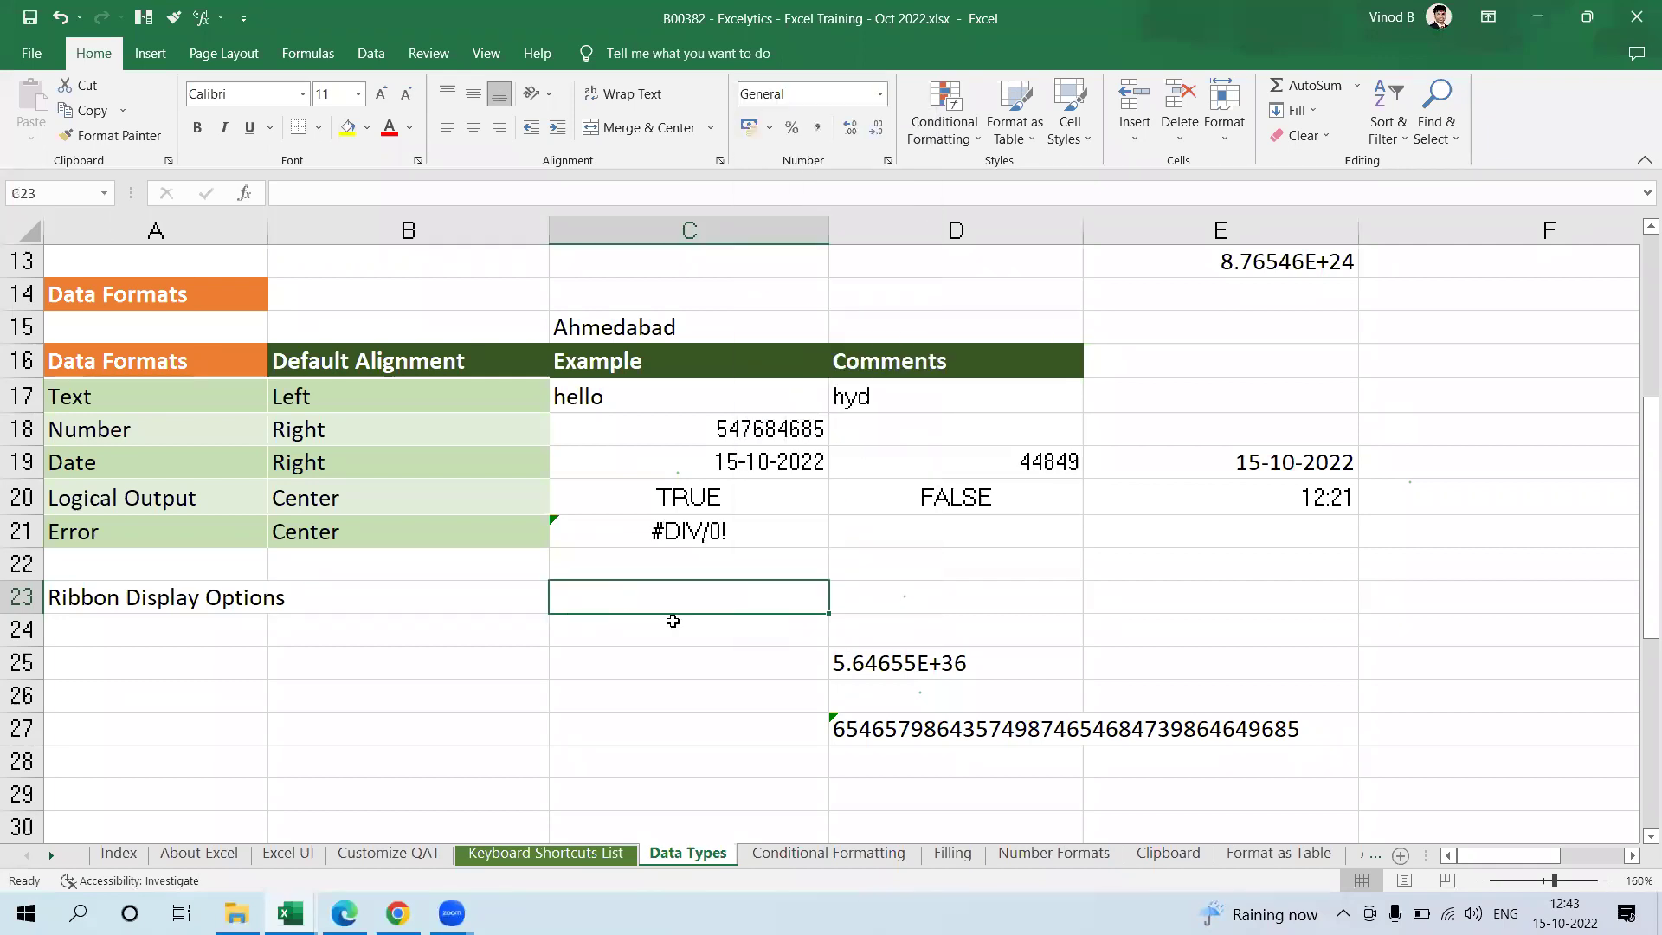
scroll(672, 622, up, 2)
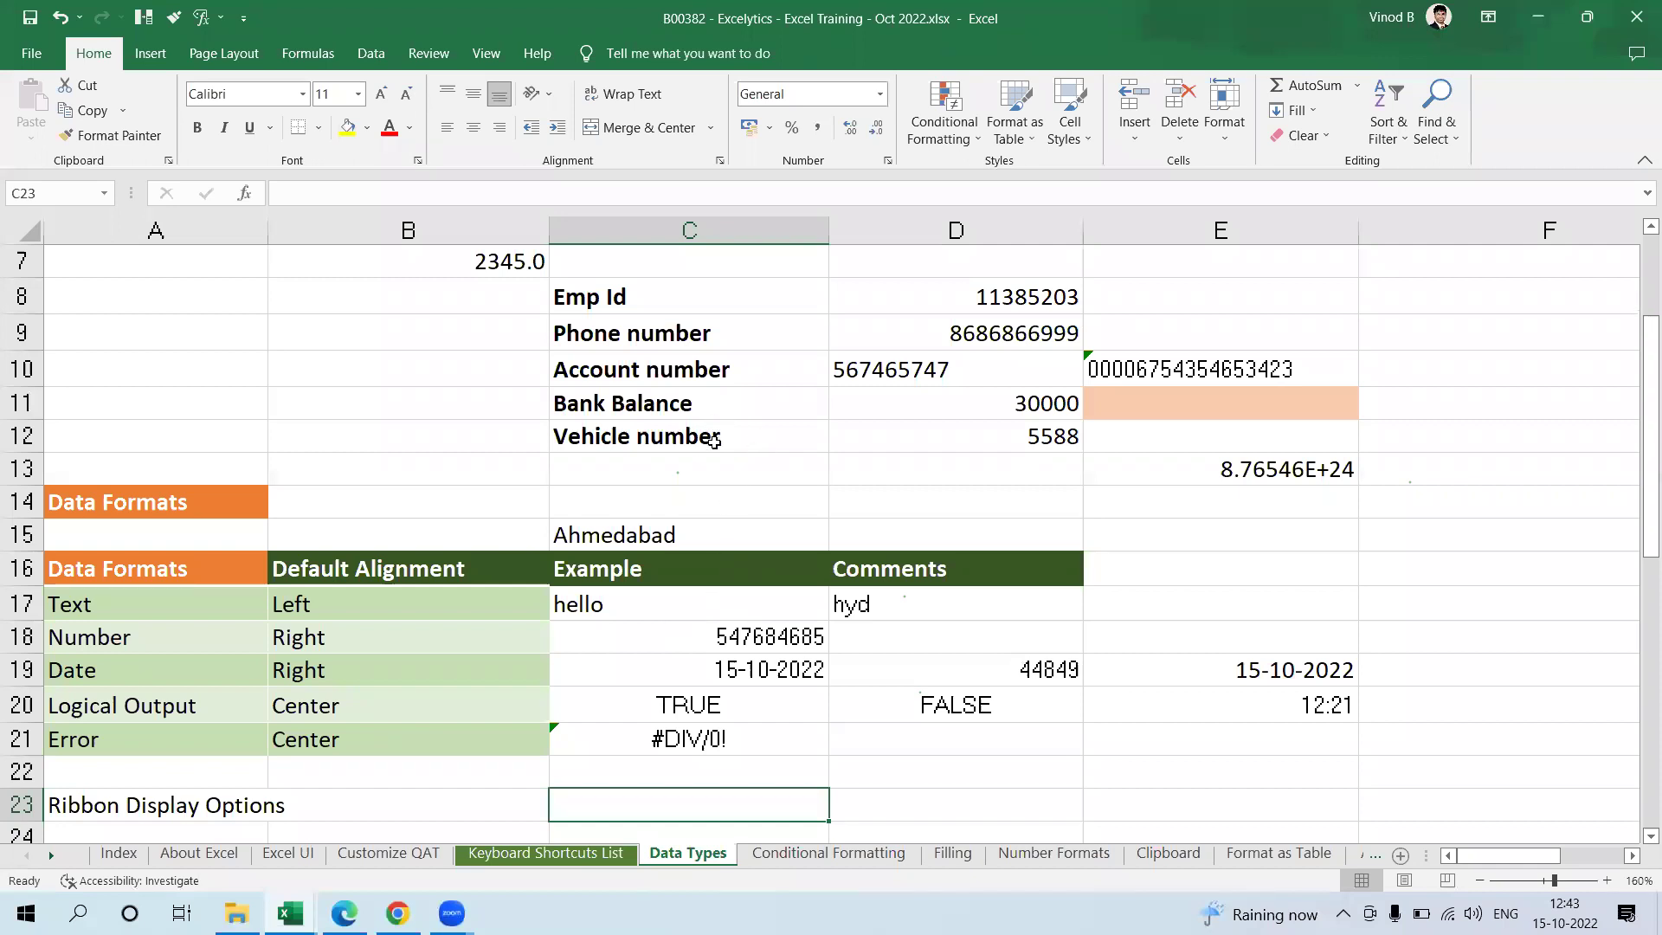
click(731, 491)
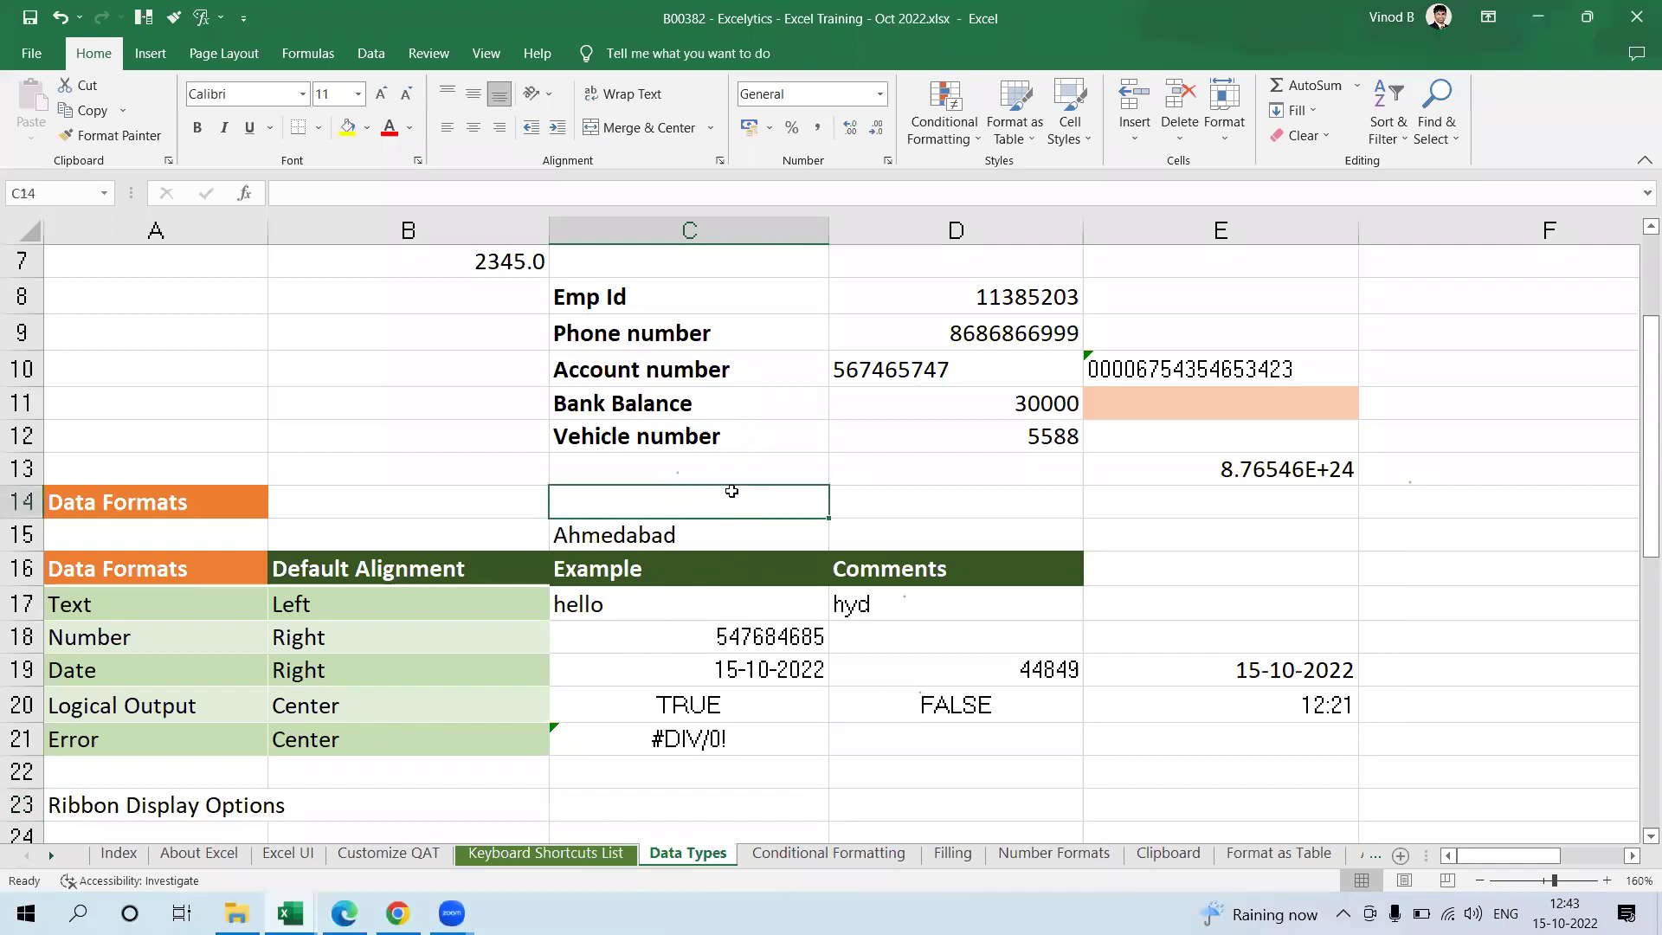
Step: Switch to the Conditional Formatting sheet and select the employee IDs in A3:A20
click(826, 856)
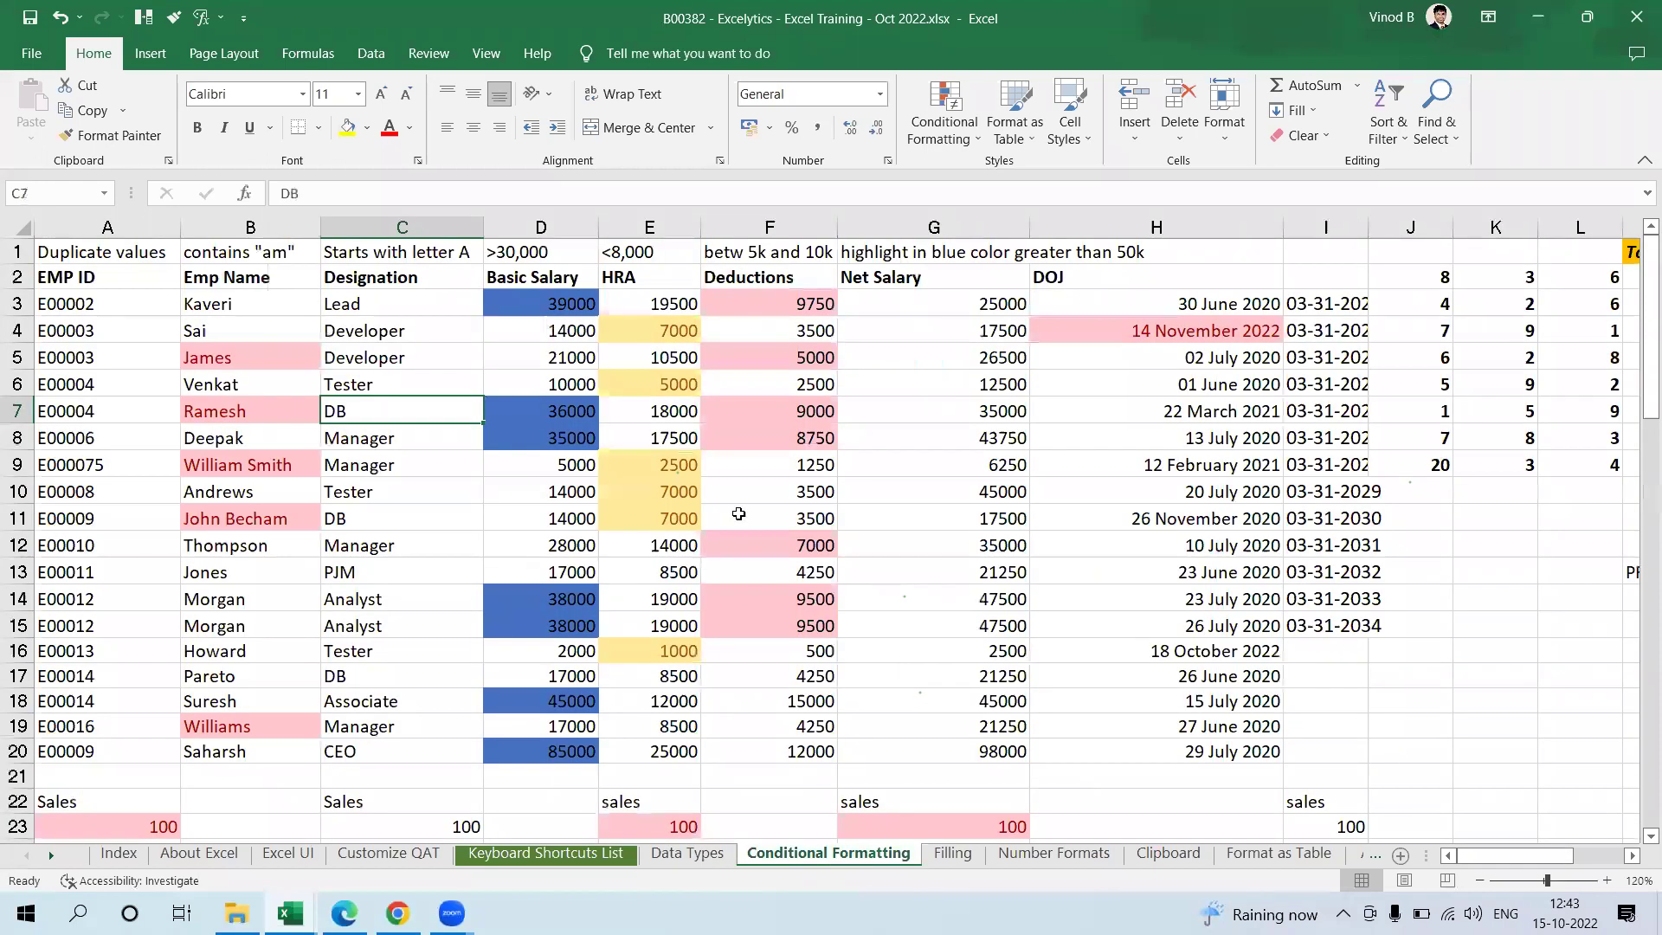
click(1018, 491)
click(1014, 605)
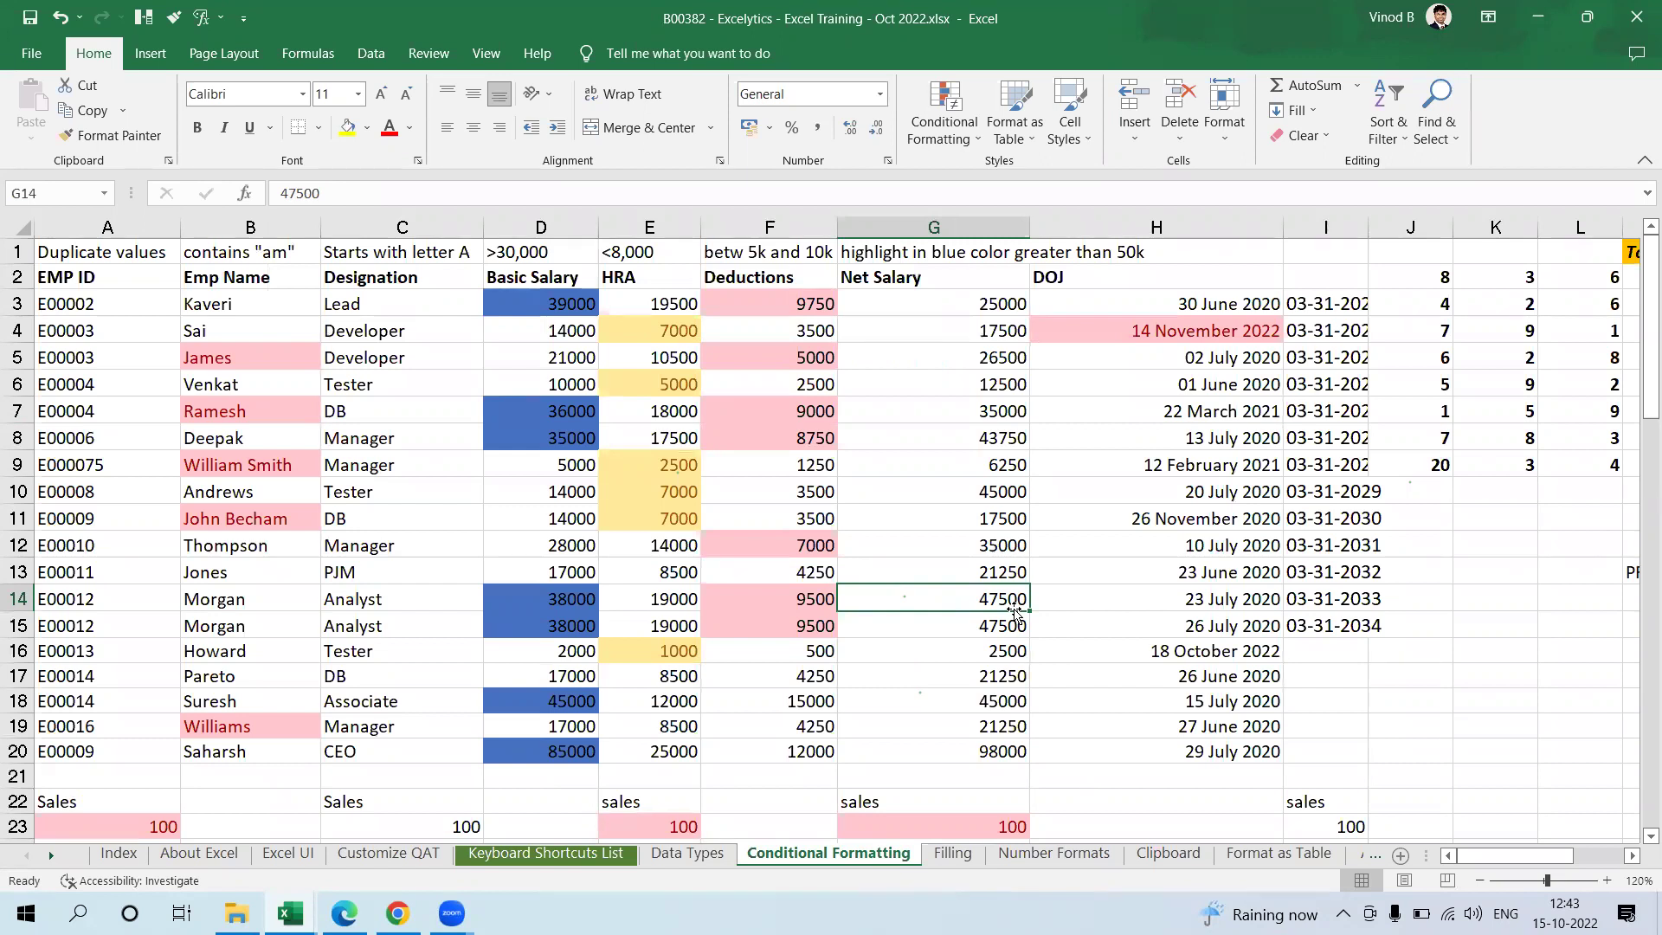
drag(134, 299, 121, 744)
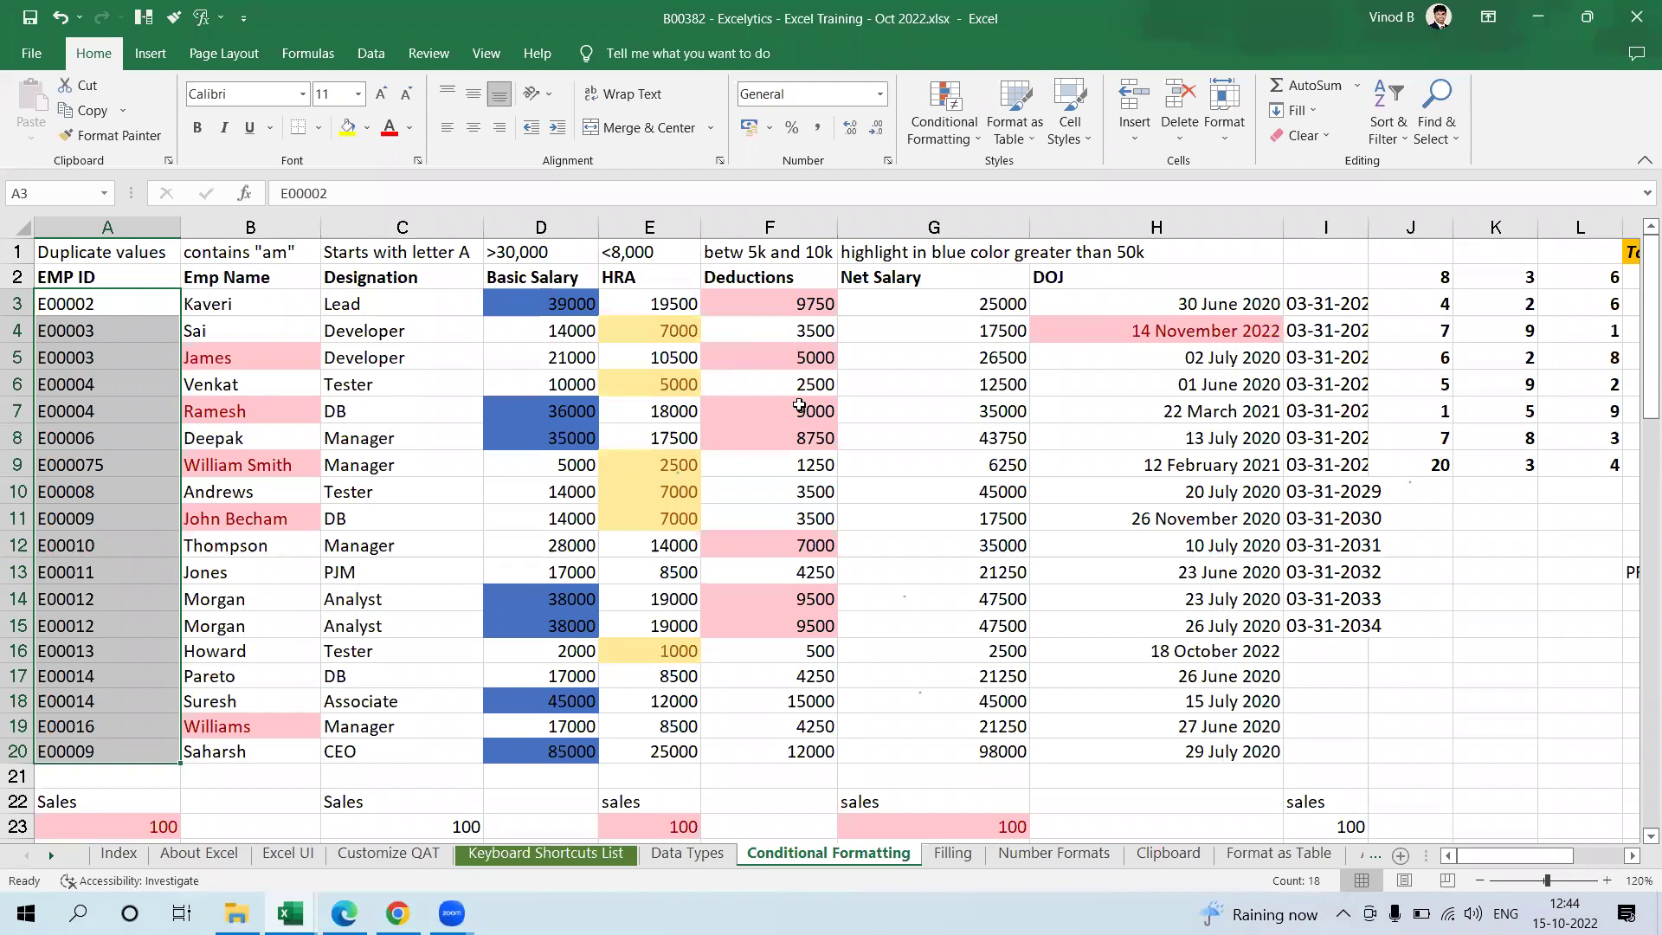
click(115, 296)
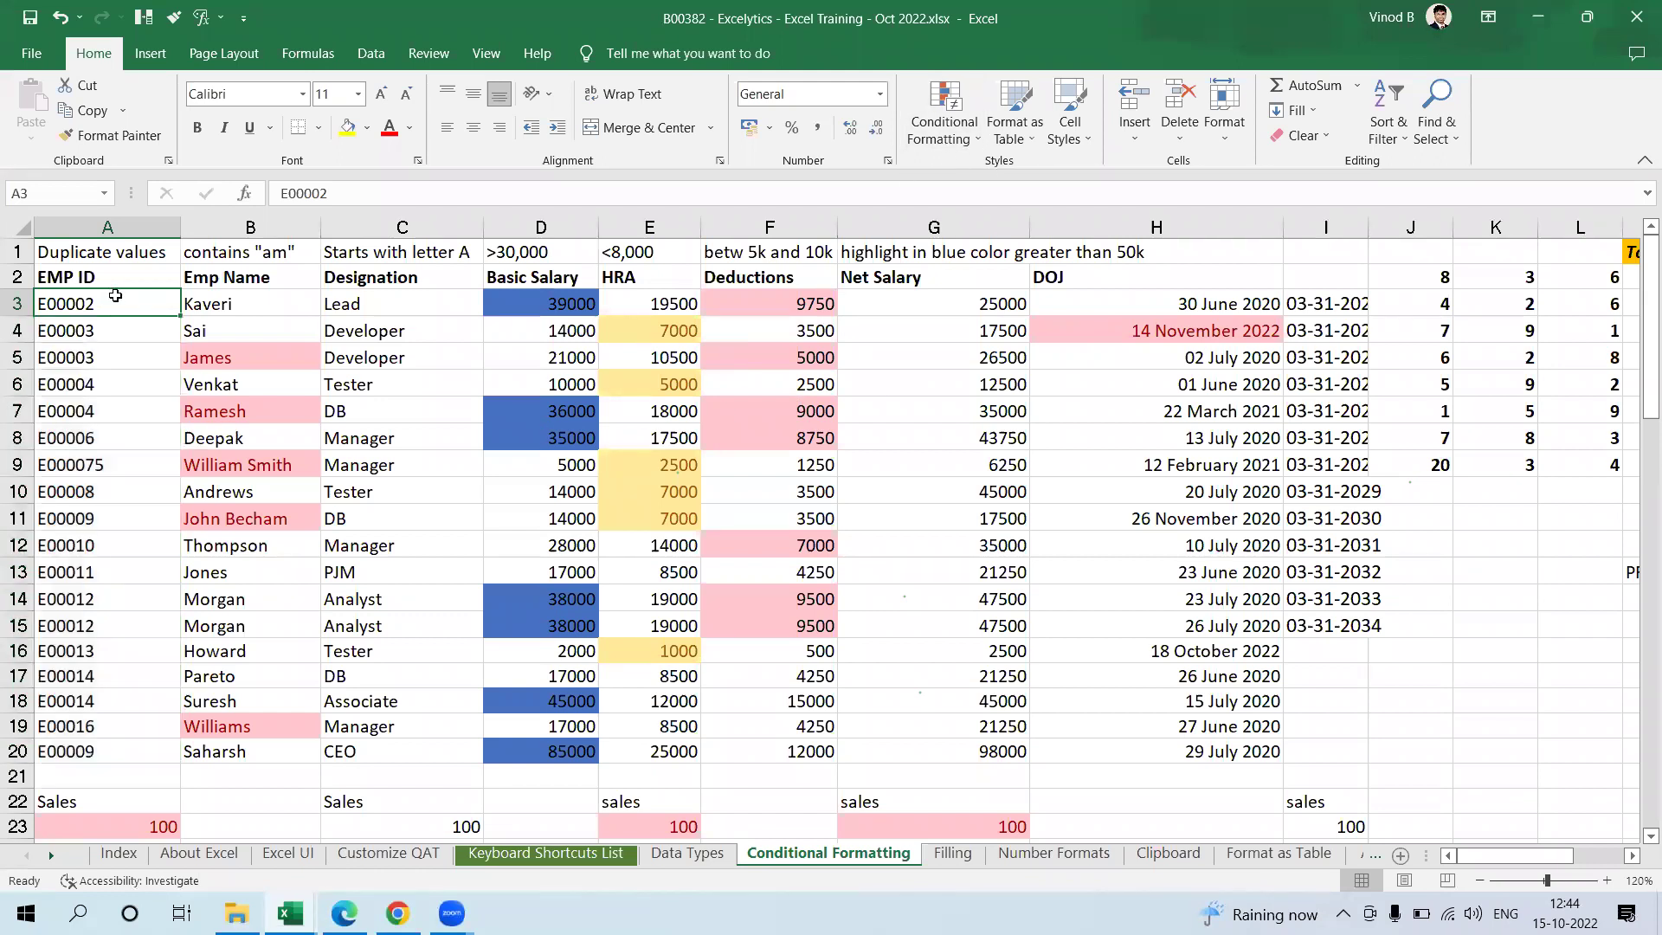
drag(115, 296, 143, 746)
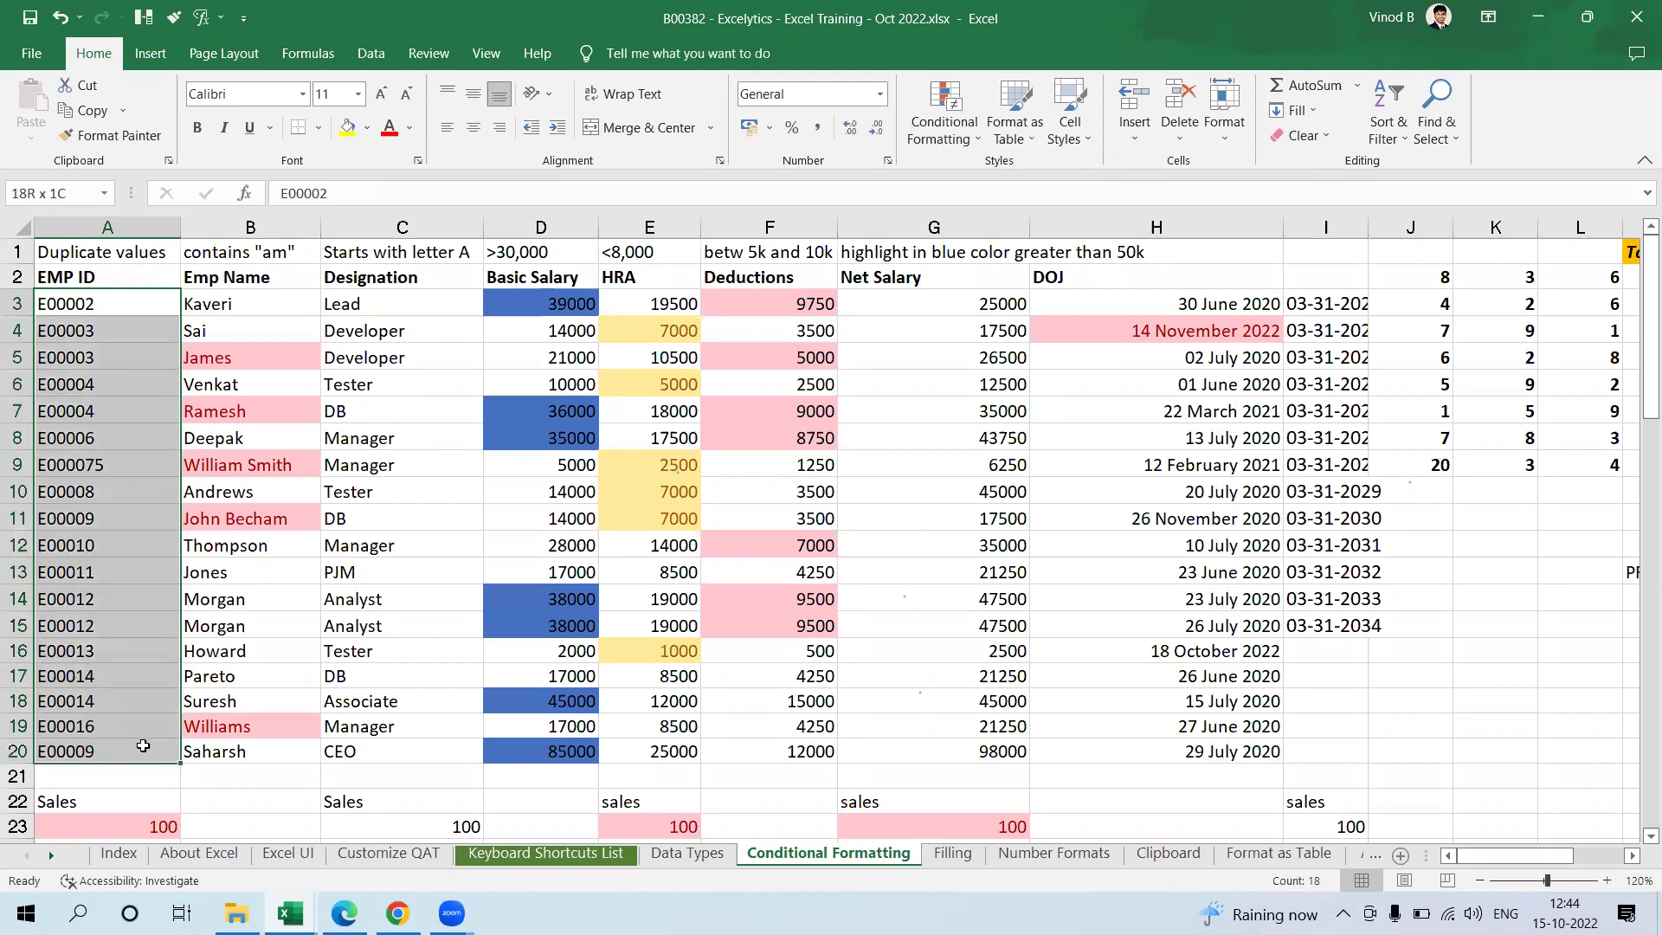
click(955, 105)
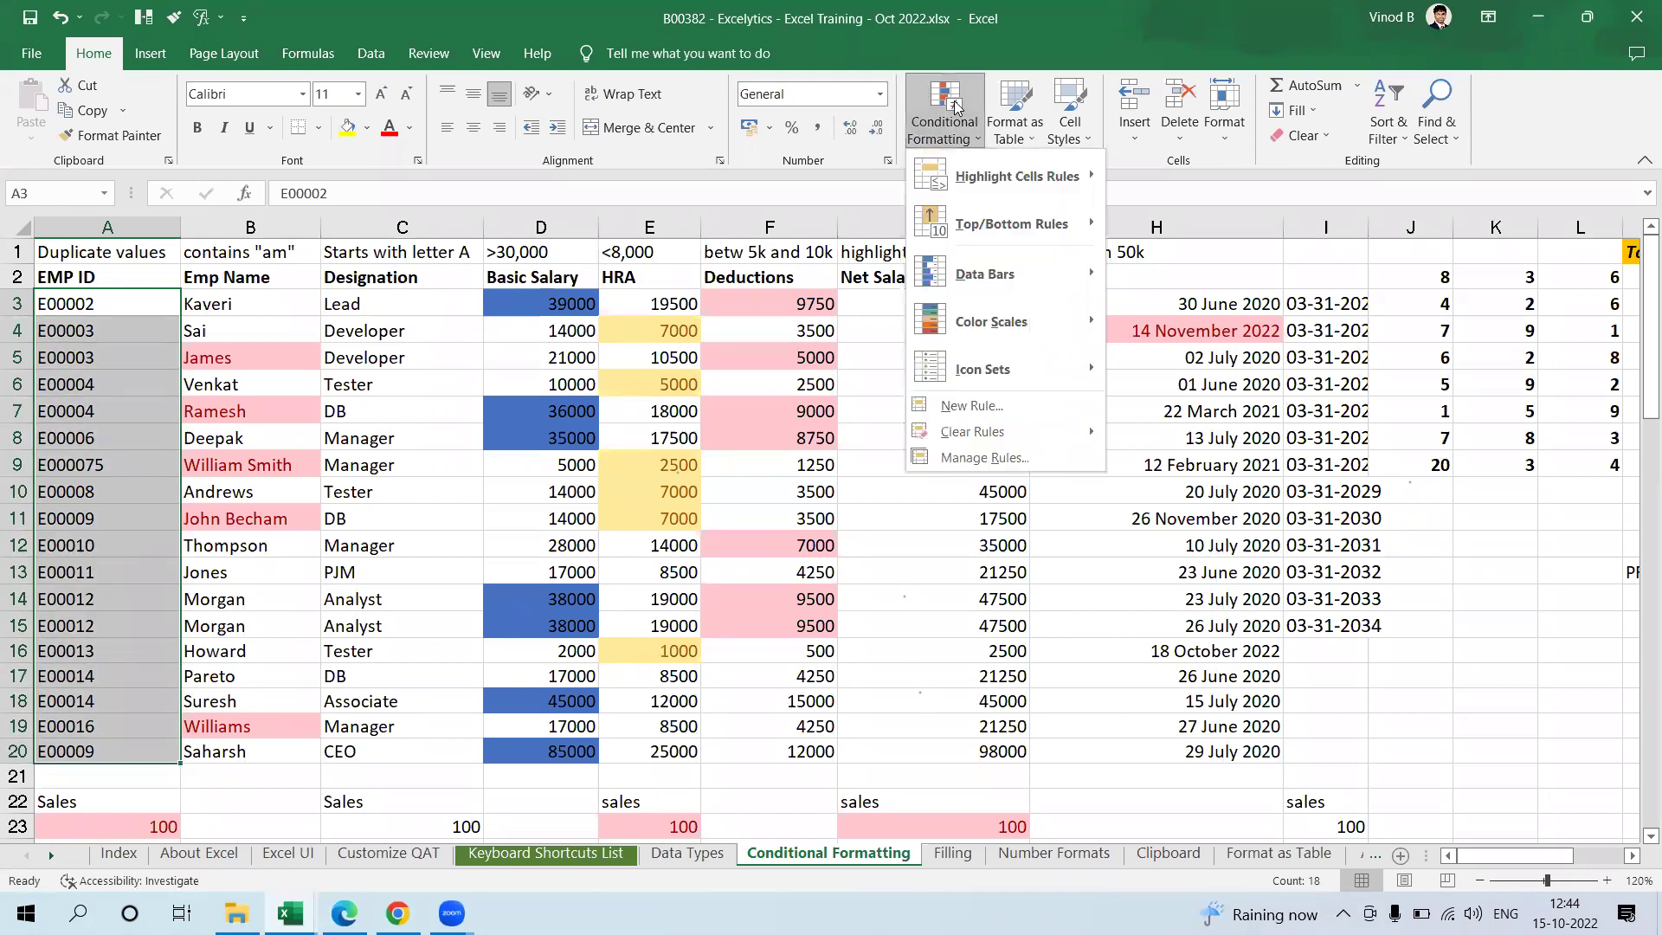
click(346, 473)
click(381, 468)
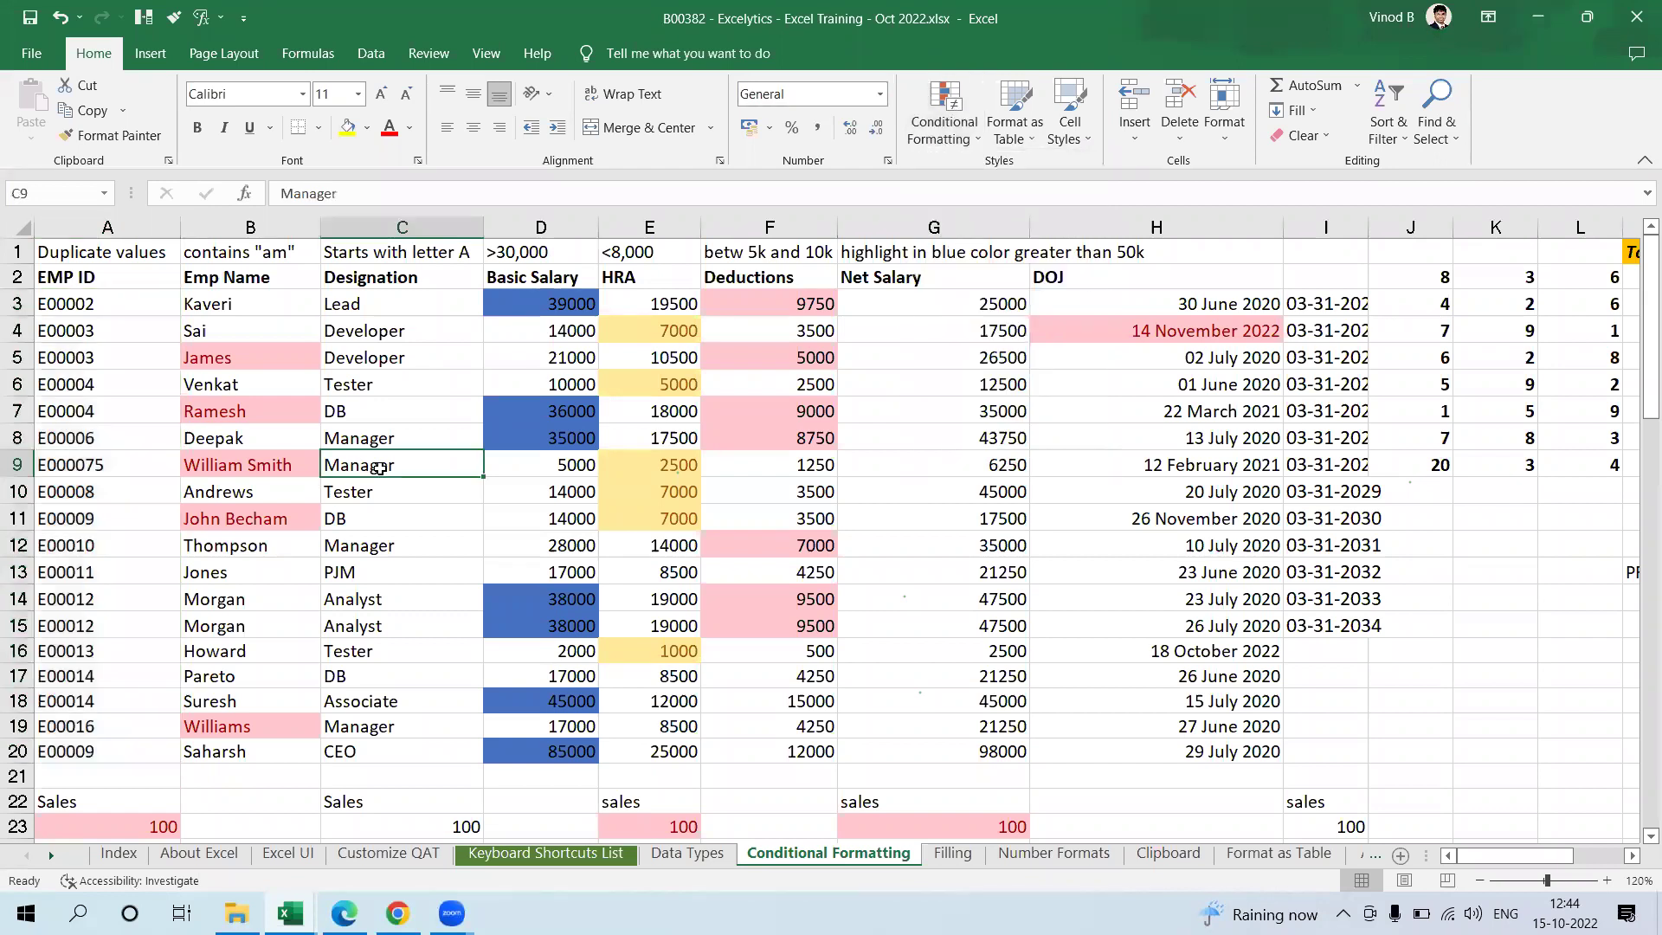
click(111, 390)
click(930, 134)
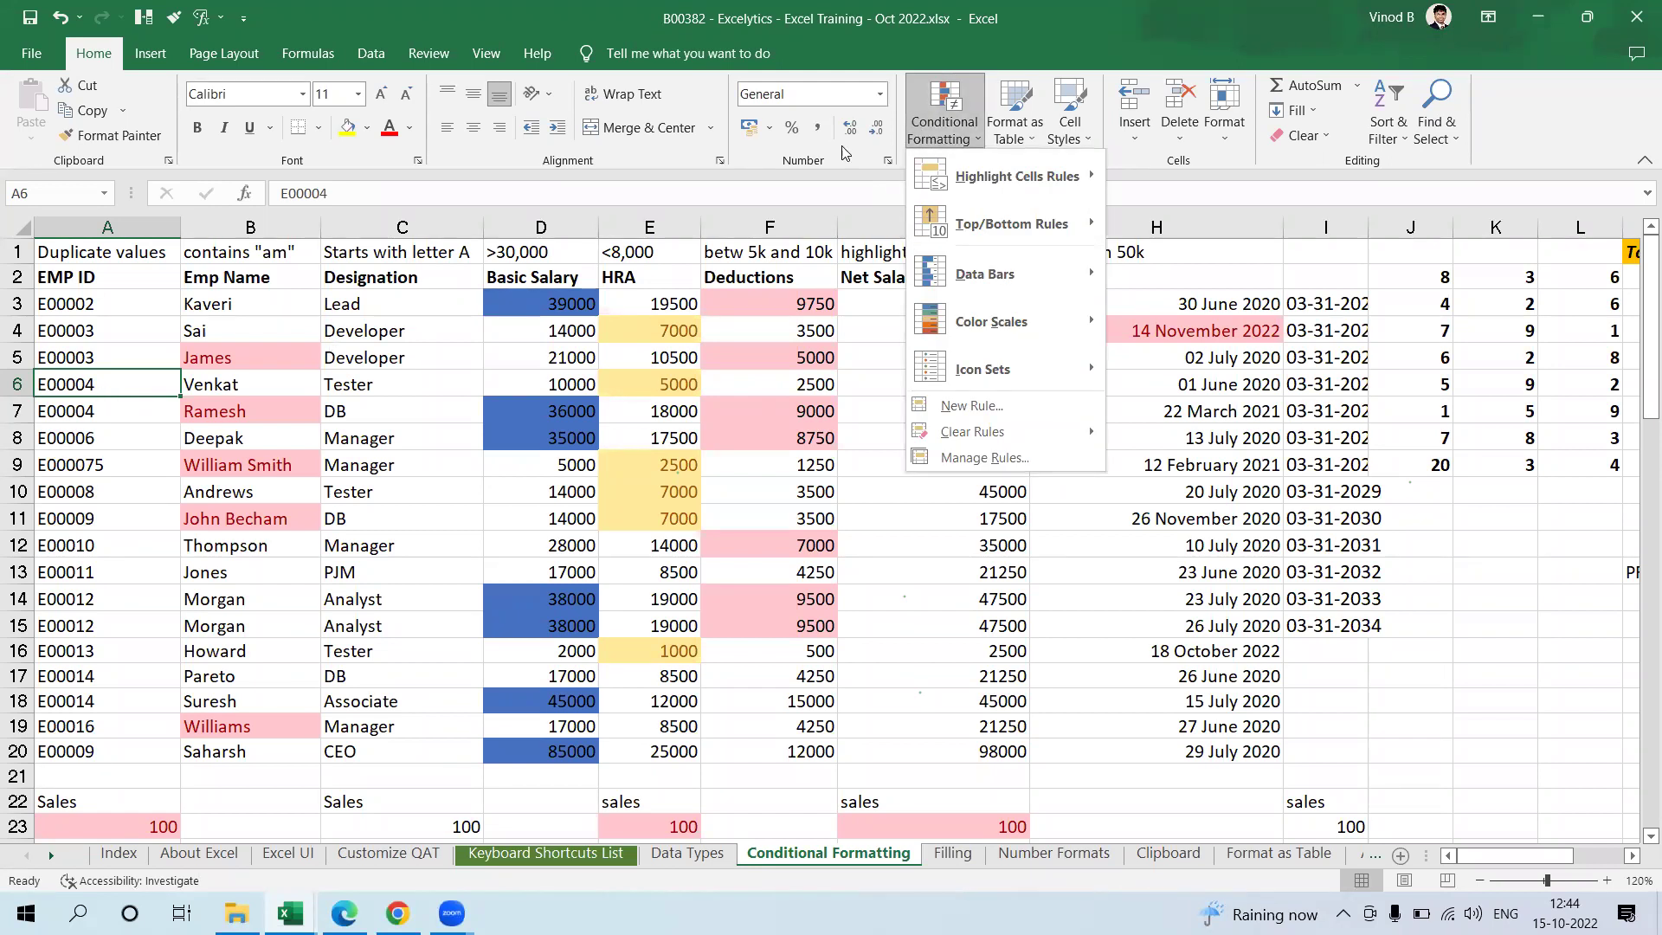
click(124, 382)
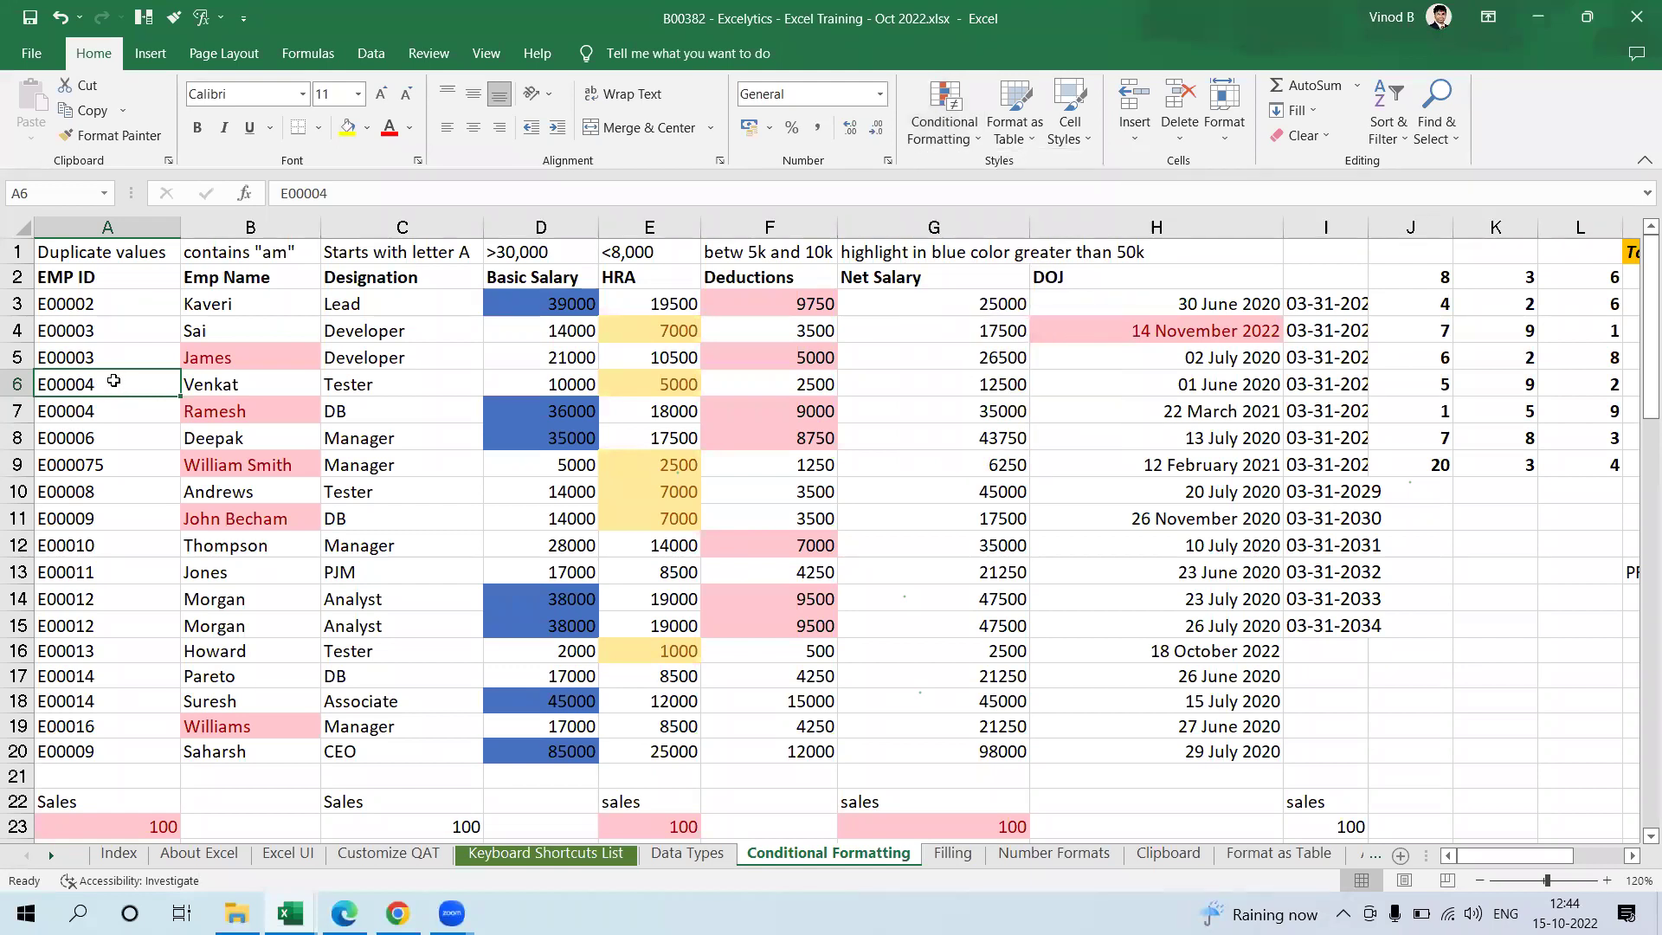
drag(104, 306, 104, 750)
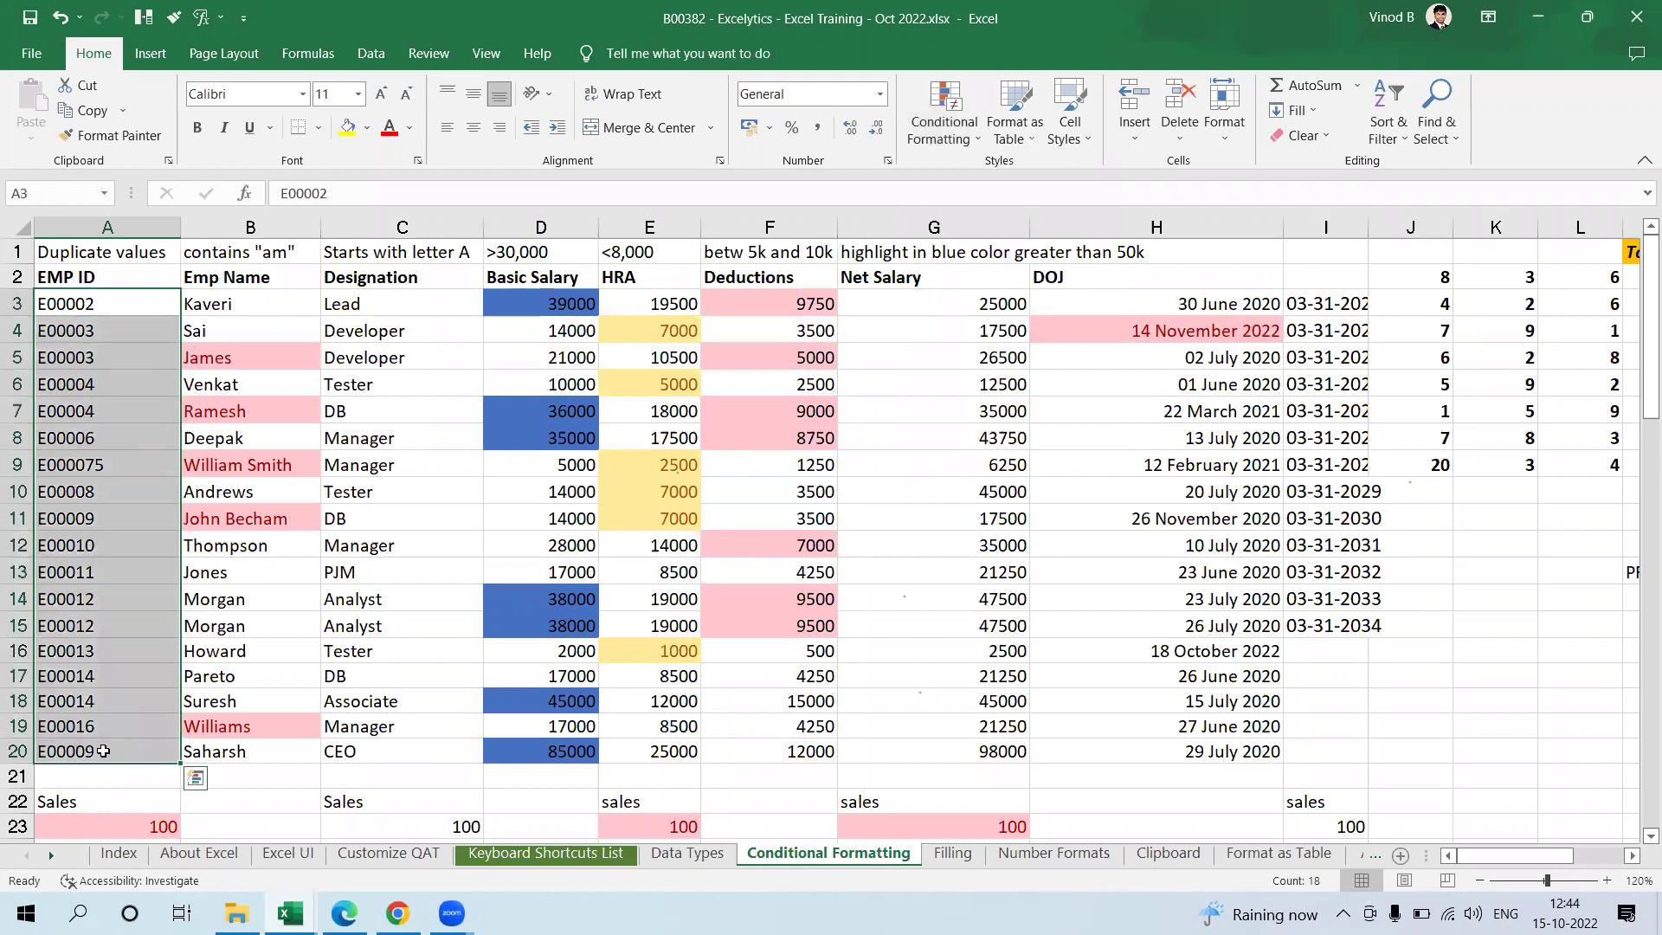
click(127, 453)
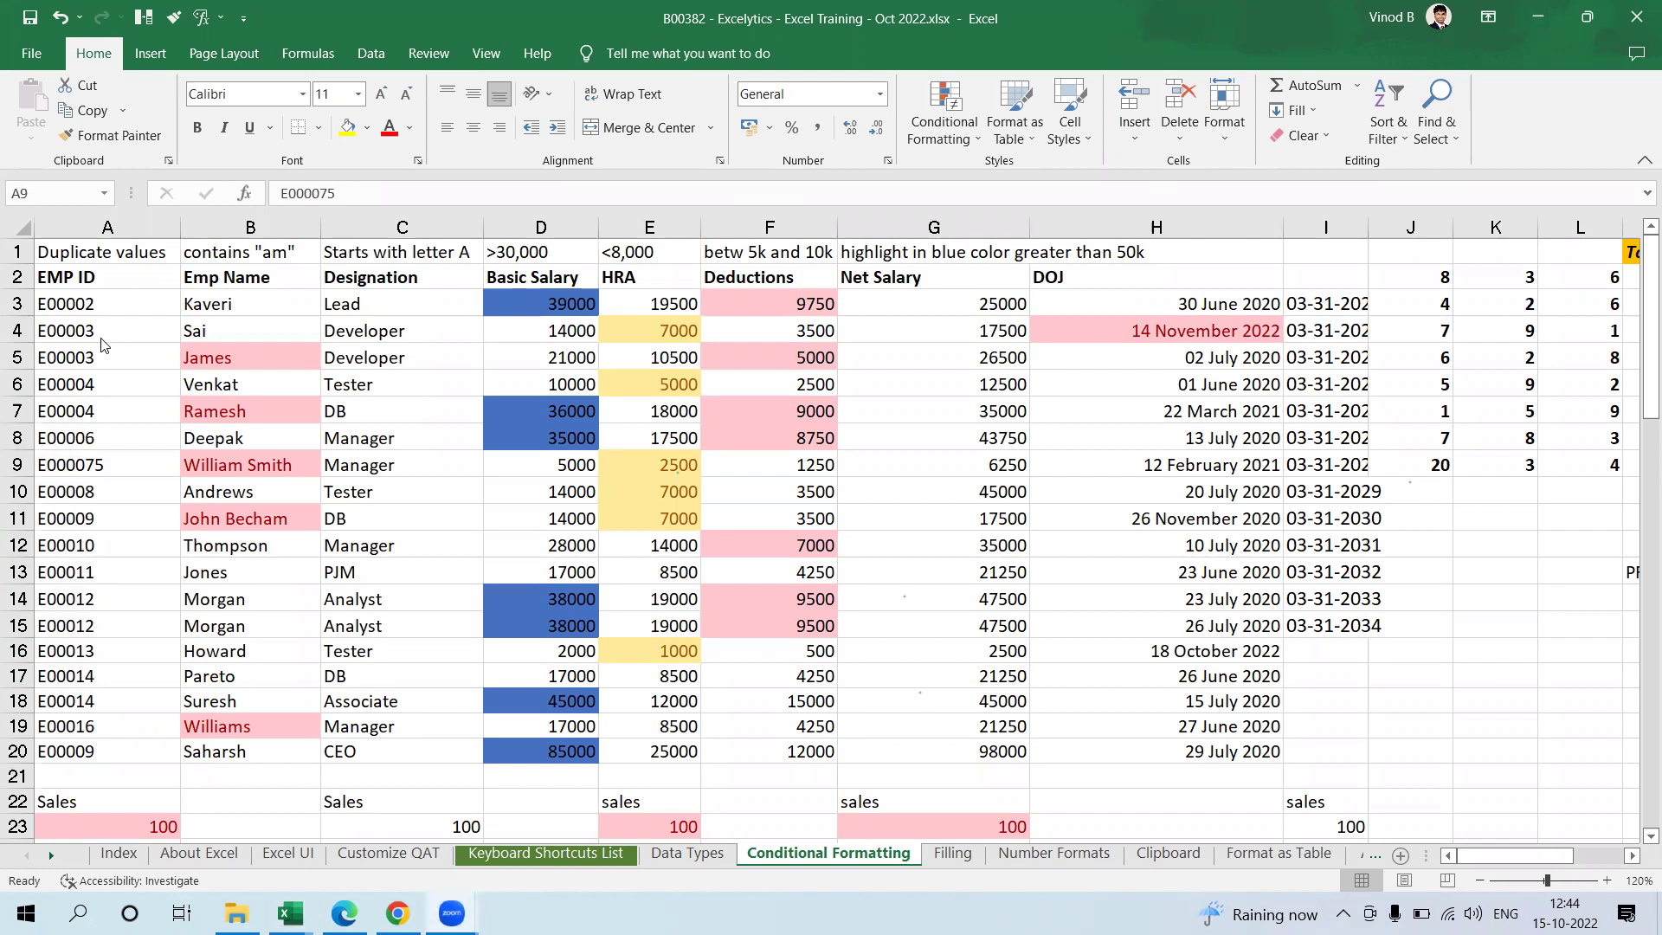
drag(98, 303, 99, 750)
click(950, 97)
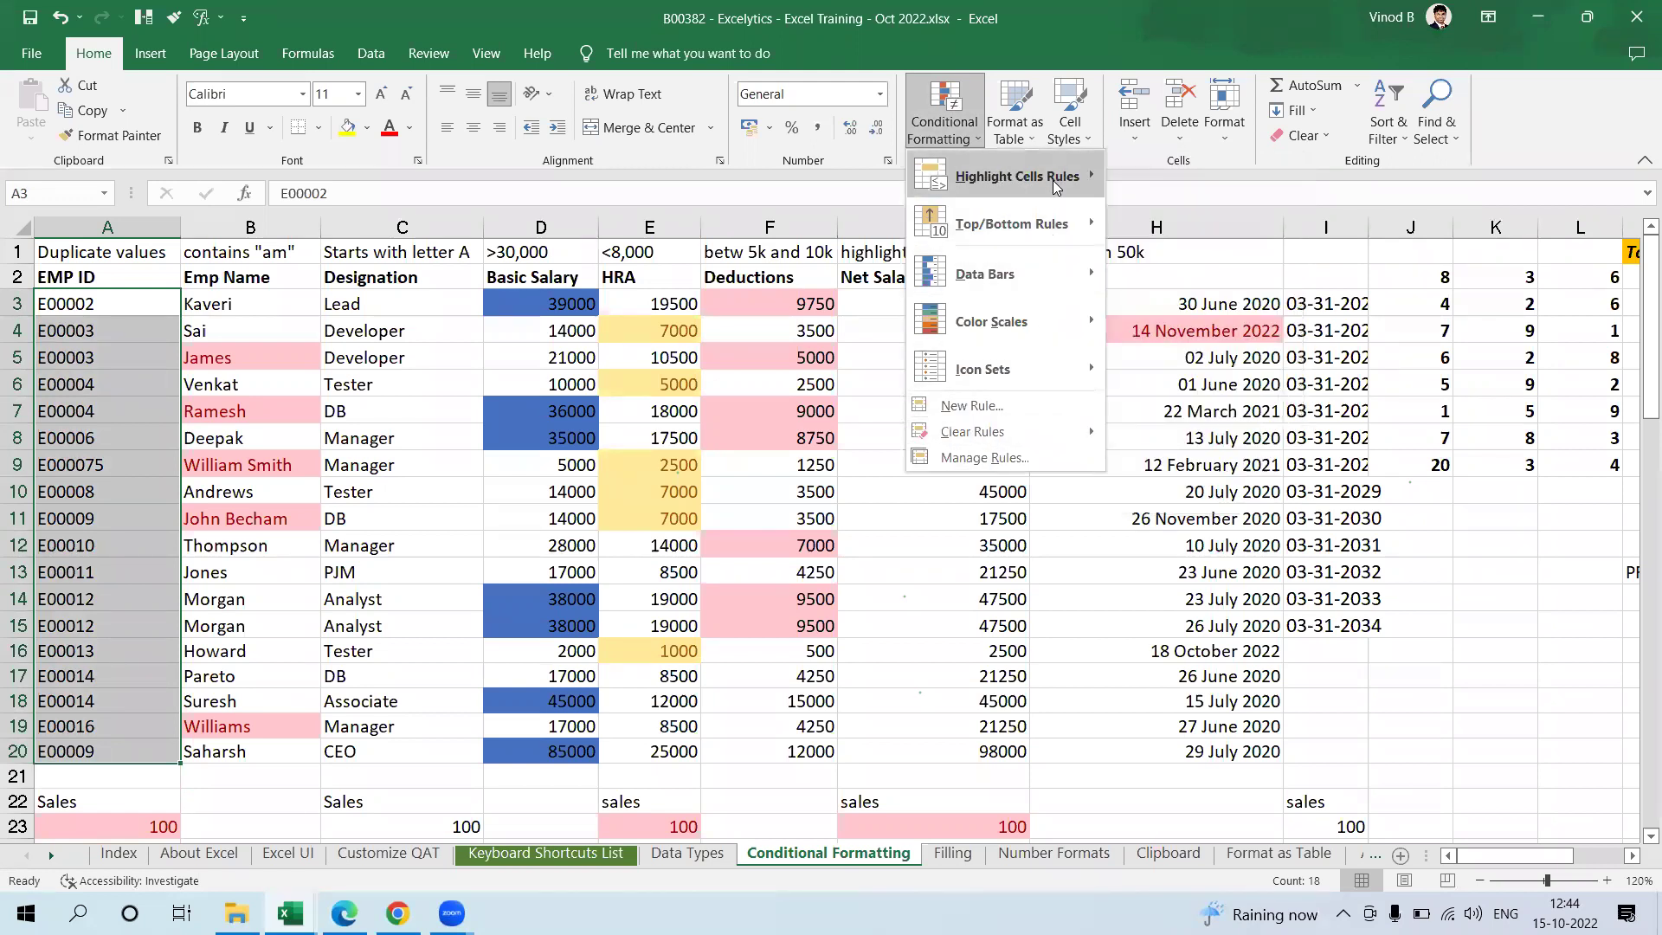
mouse_move(1037, 189)
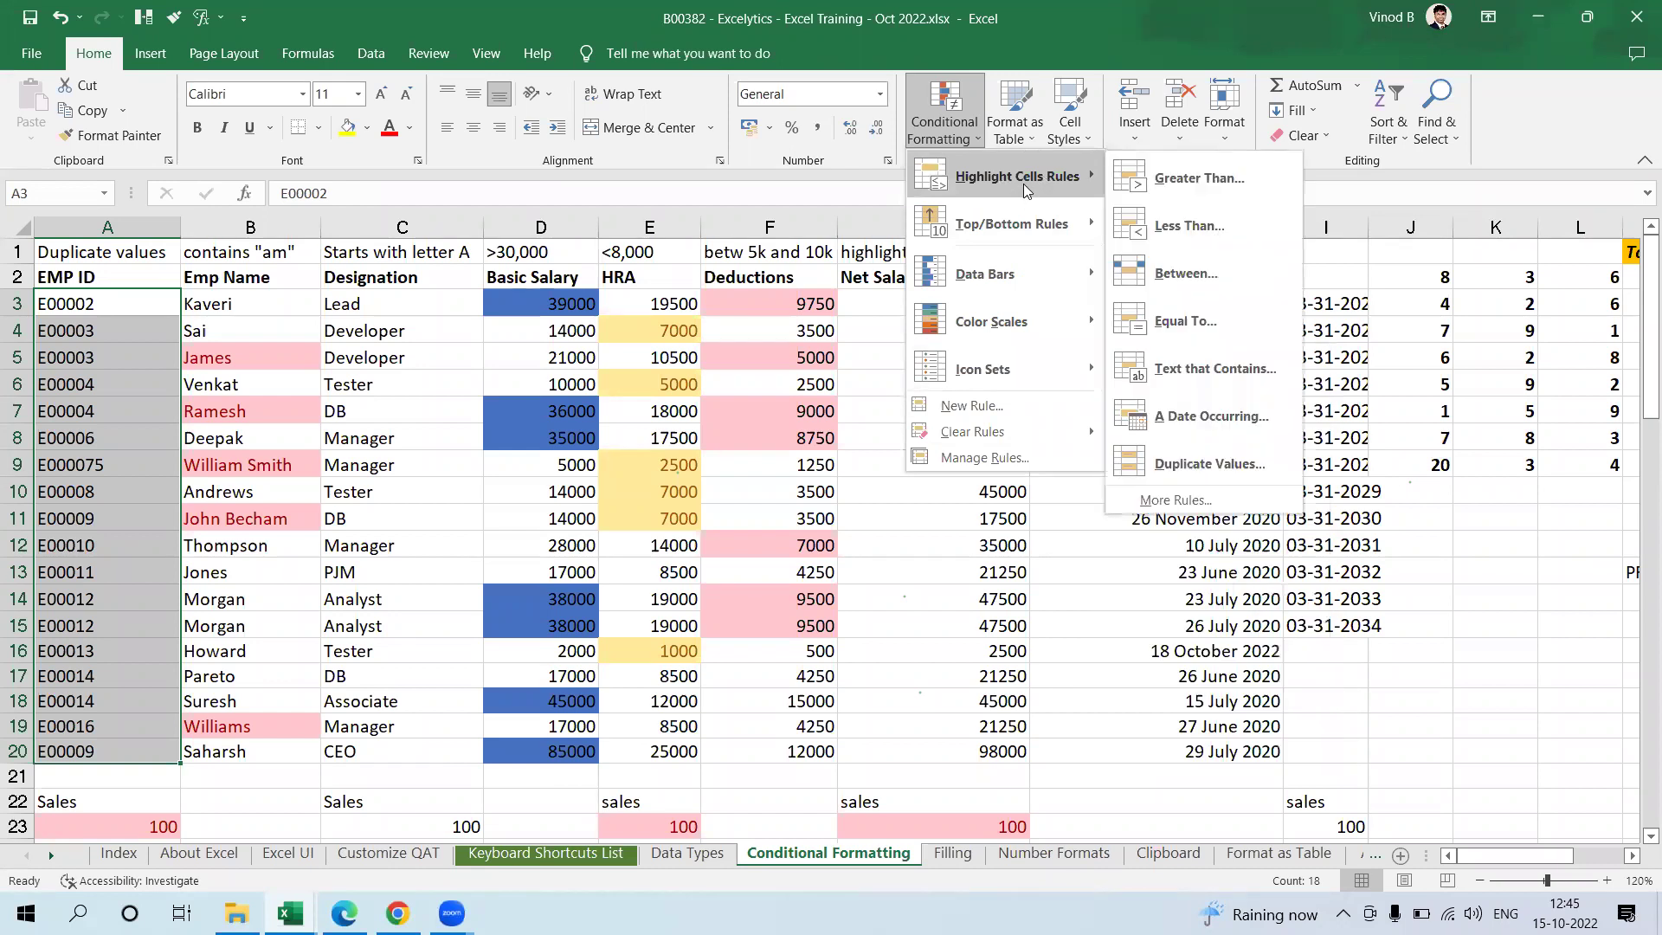
click(1215, 467)
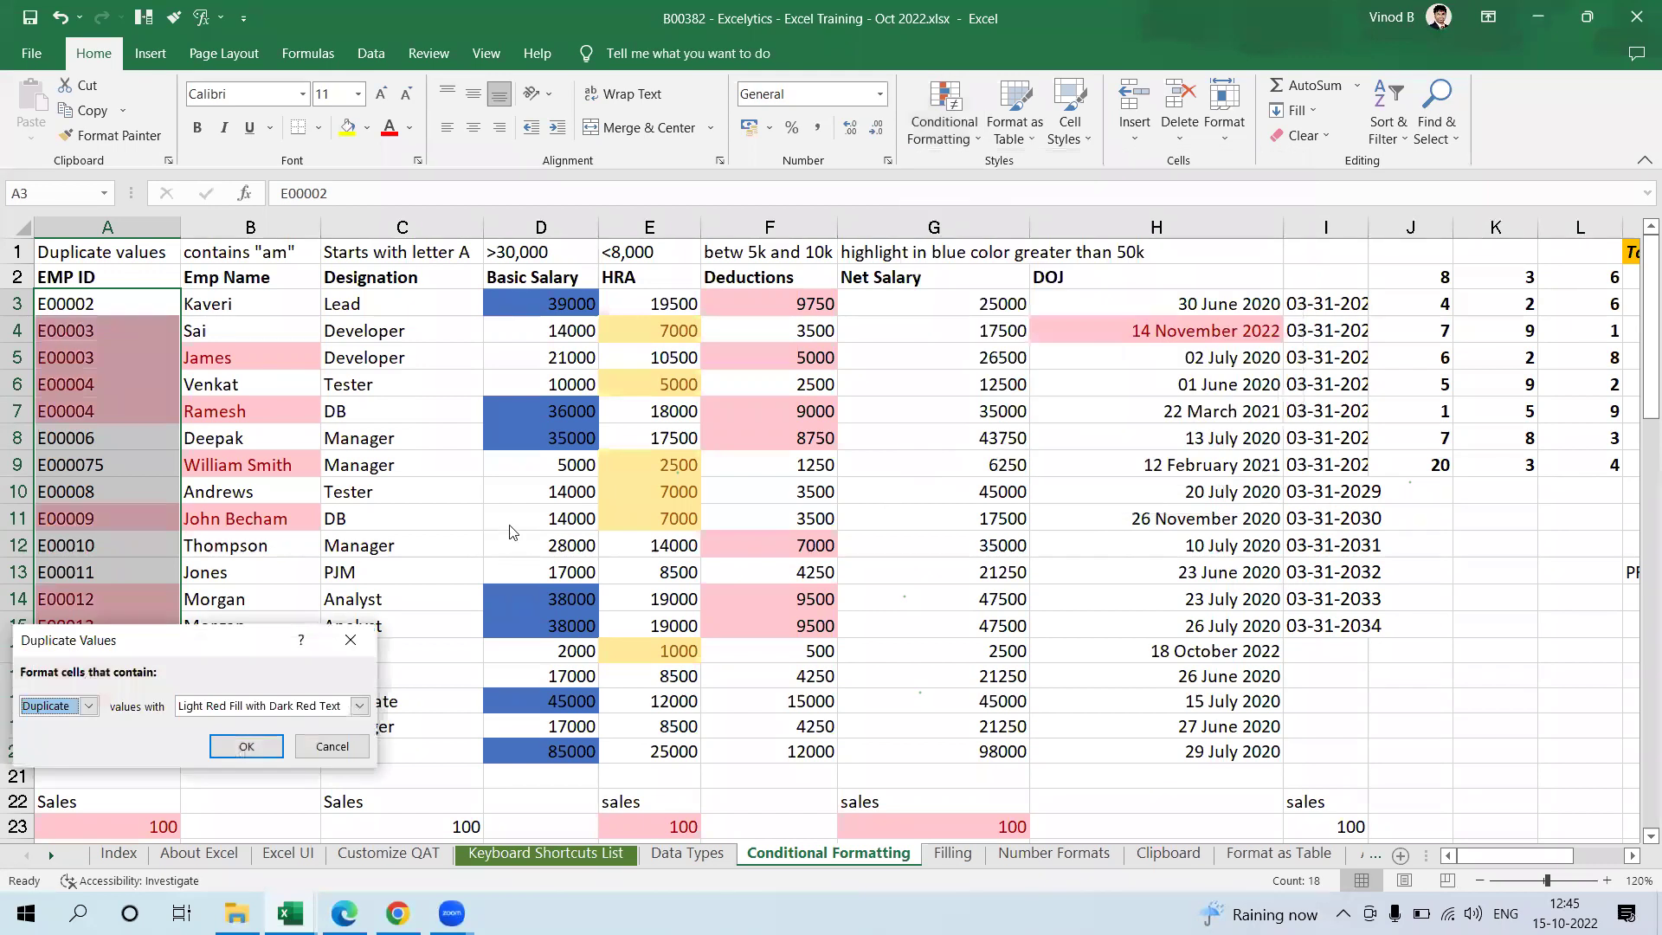
drag(250, 650, 948, 481)
click(944, 578)
click(104, 353)
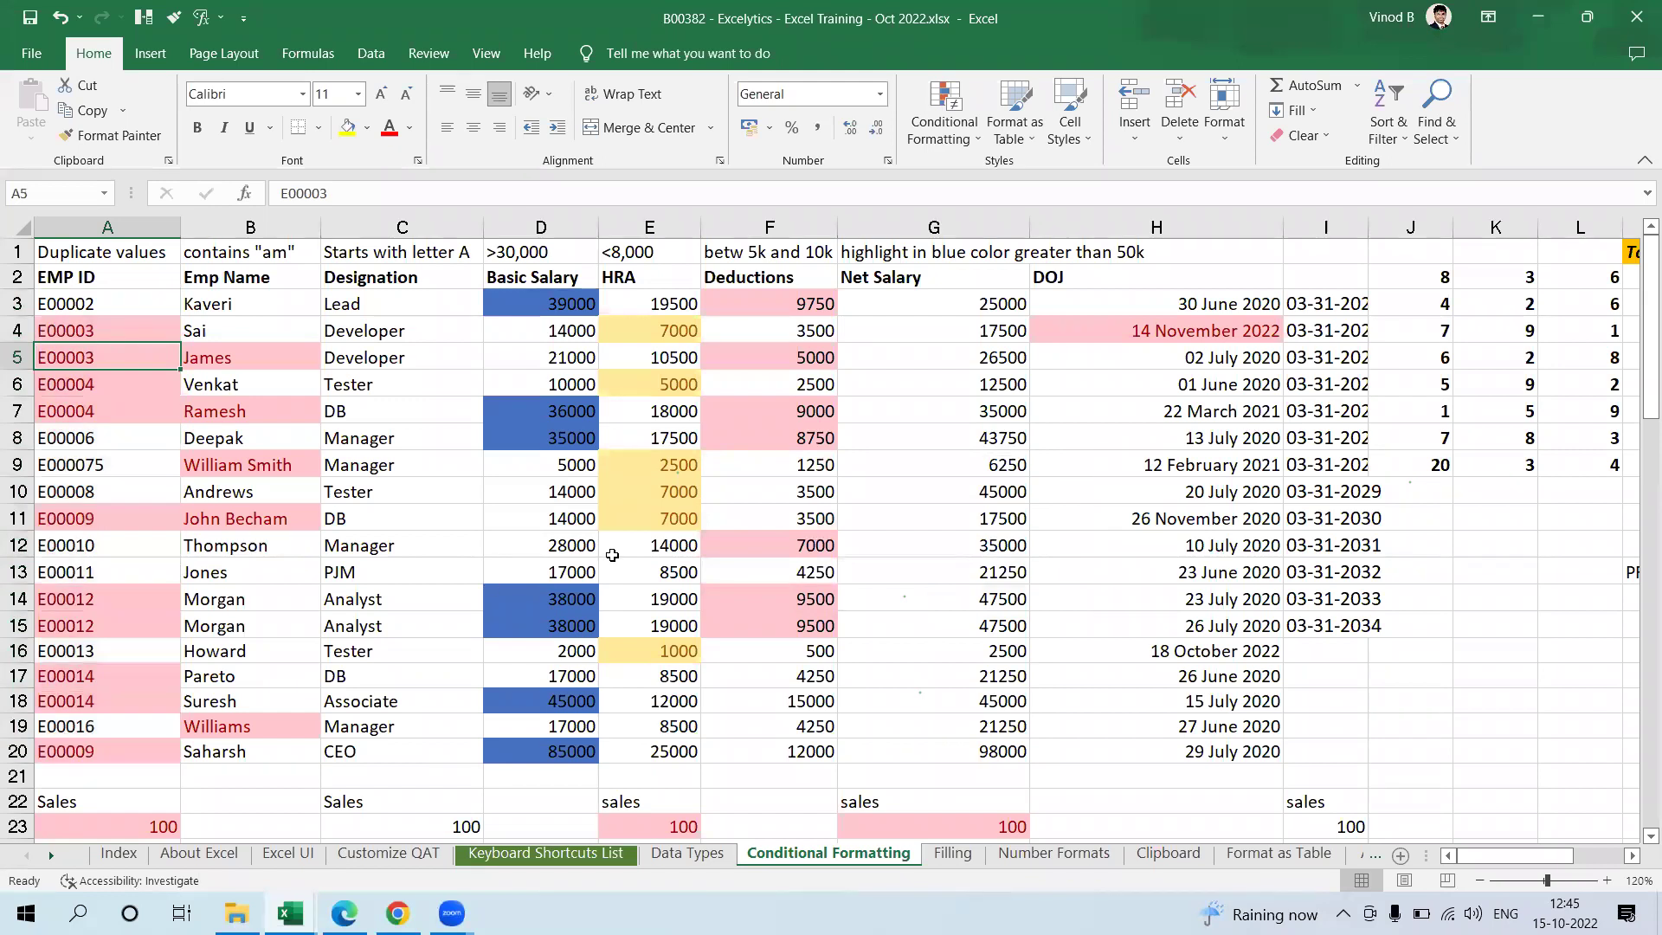
click(145, 700)
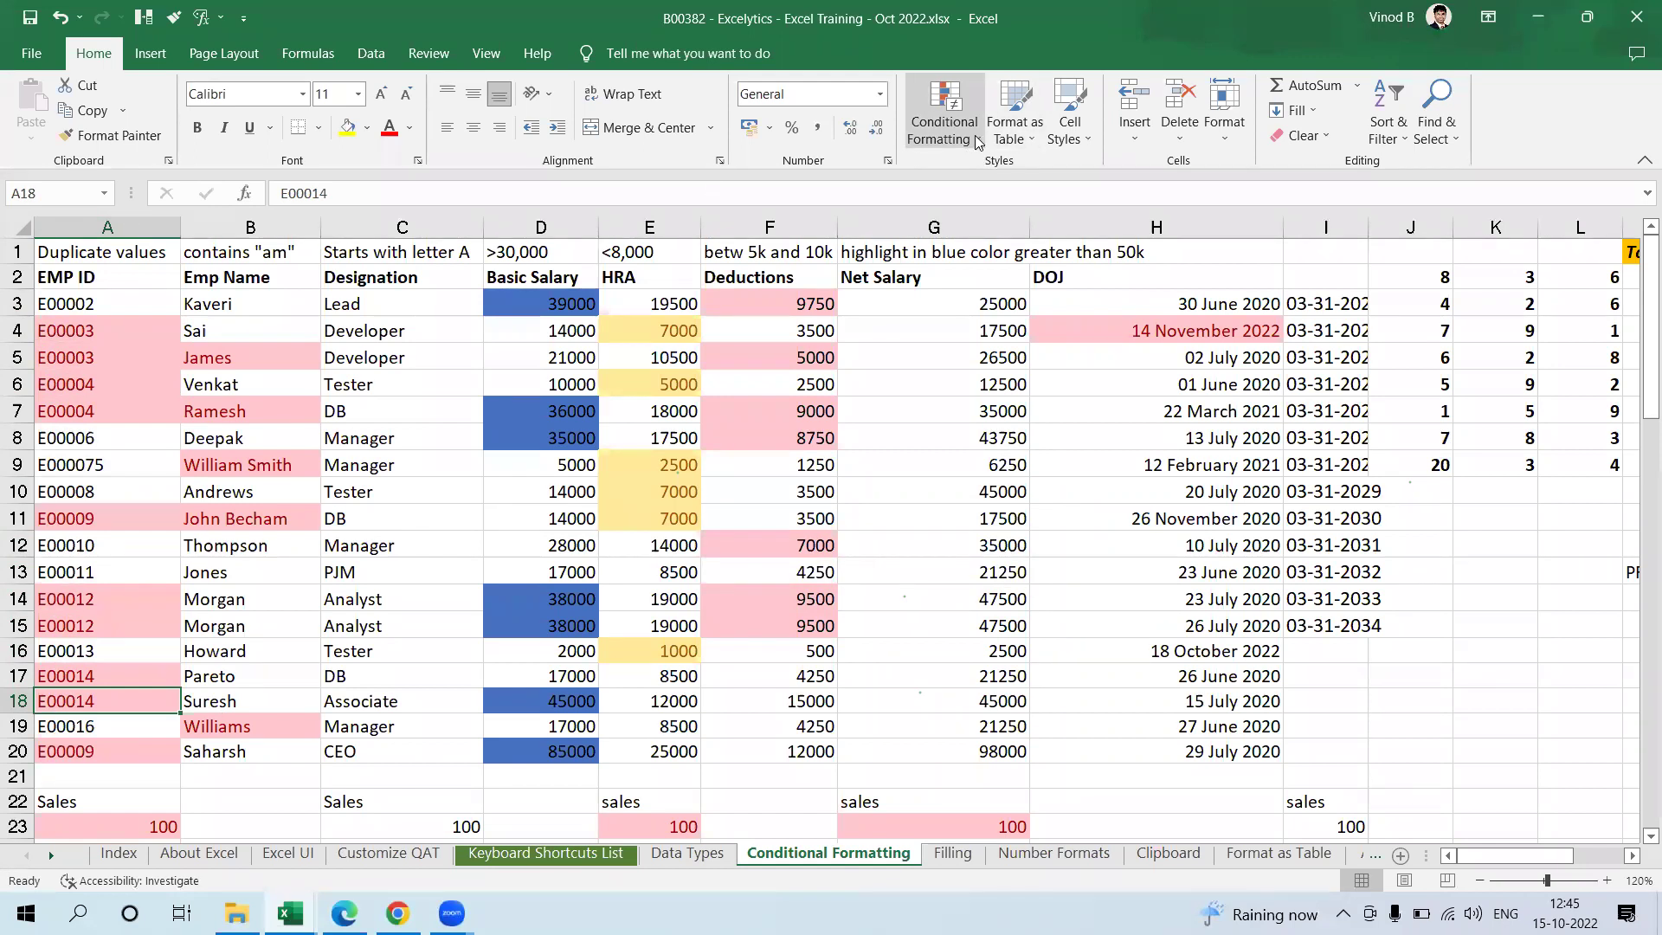
Step: Clear conditional formatting rules from the entire sheet, then select the employee names in B3:B20
click(943, 121)
mouse_move(1021, 432)
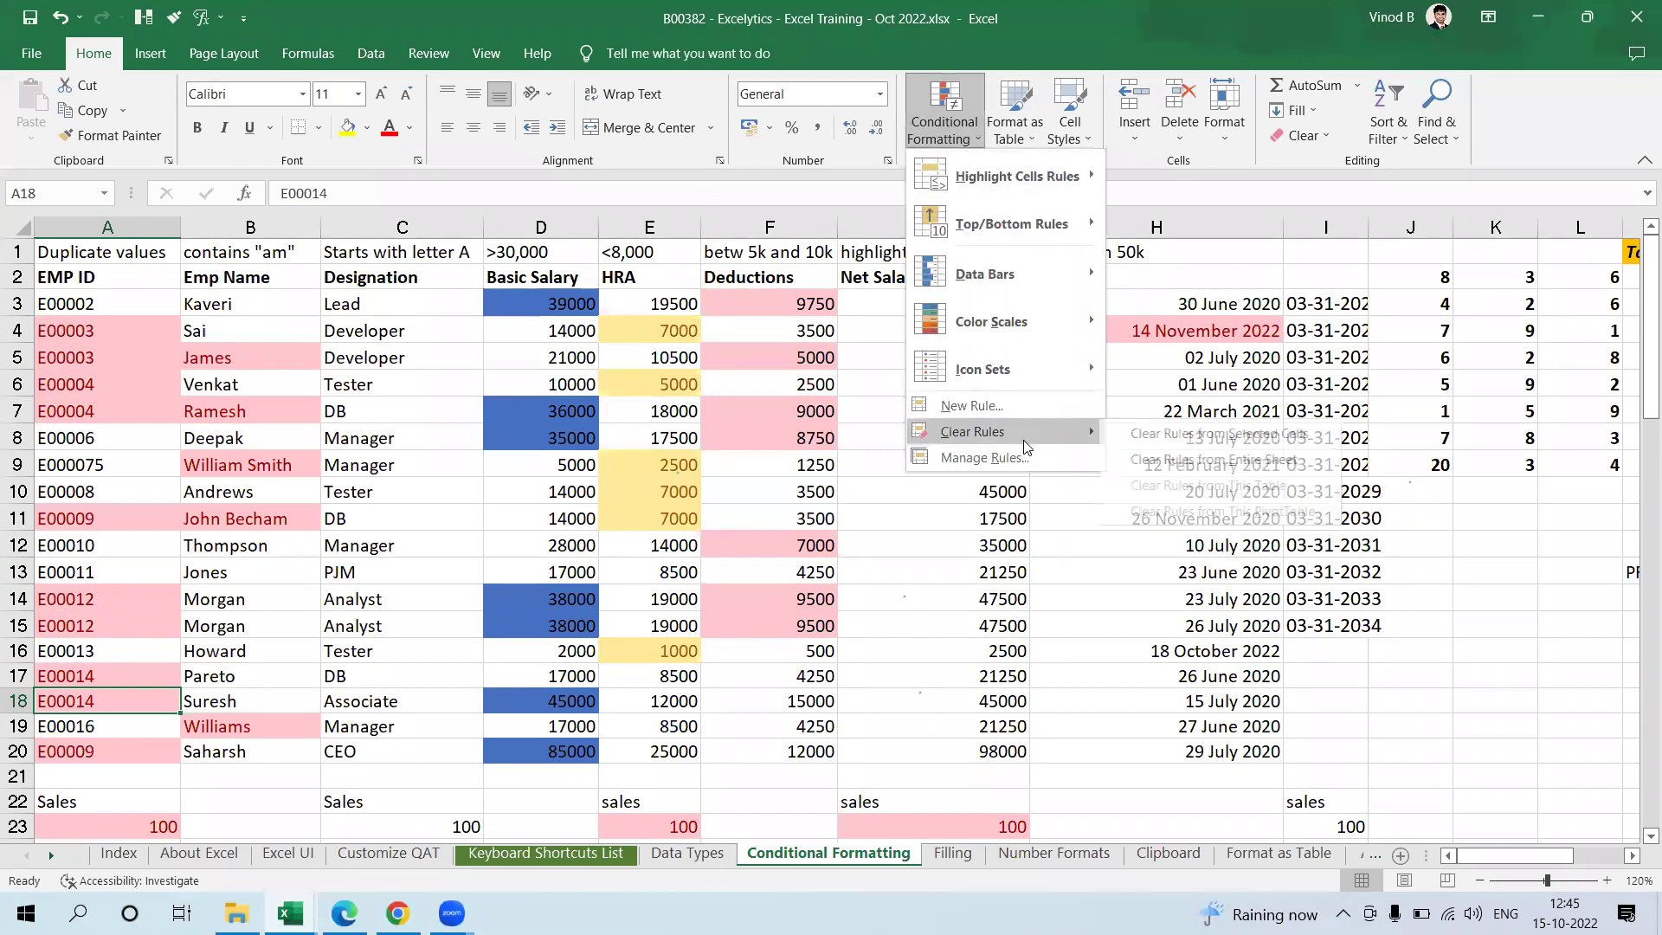
click(1307, 464)
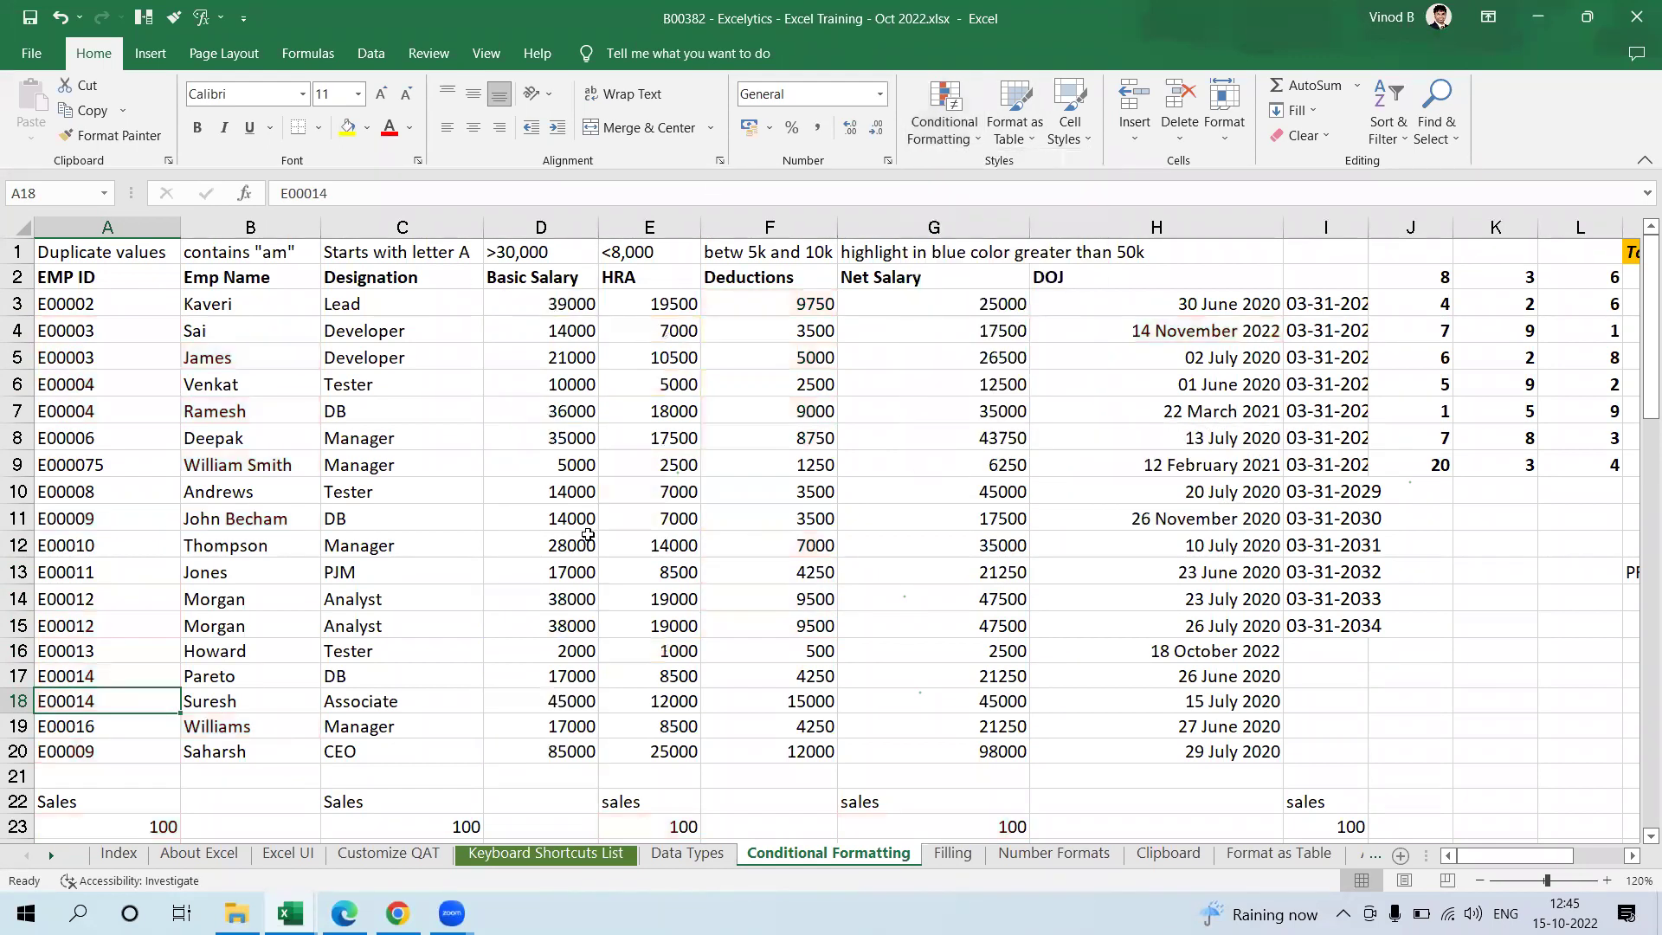
click(450, 491)
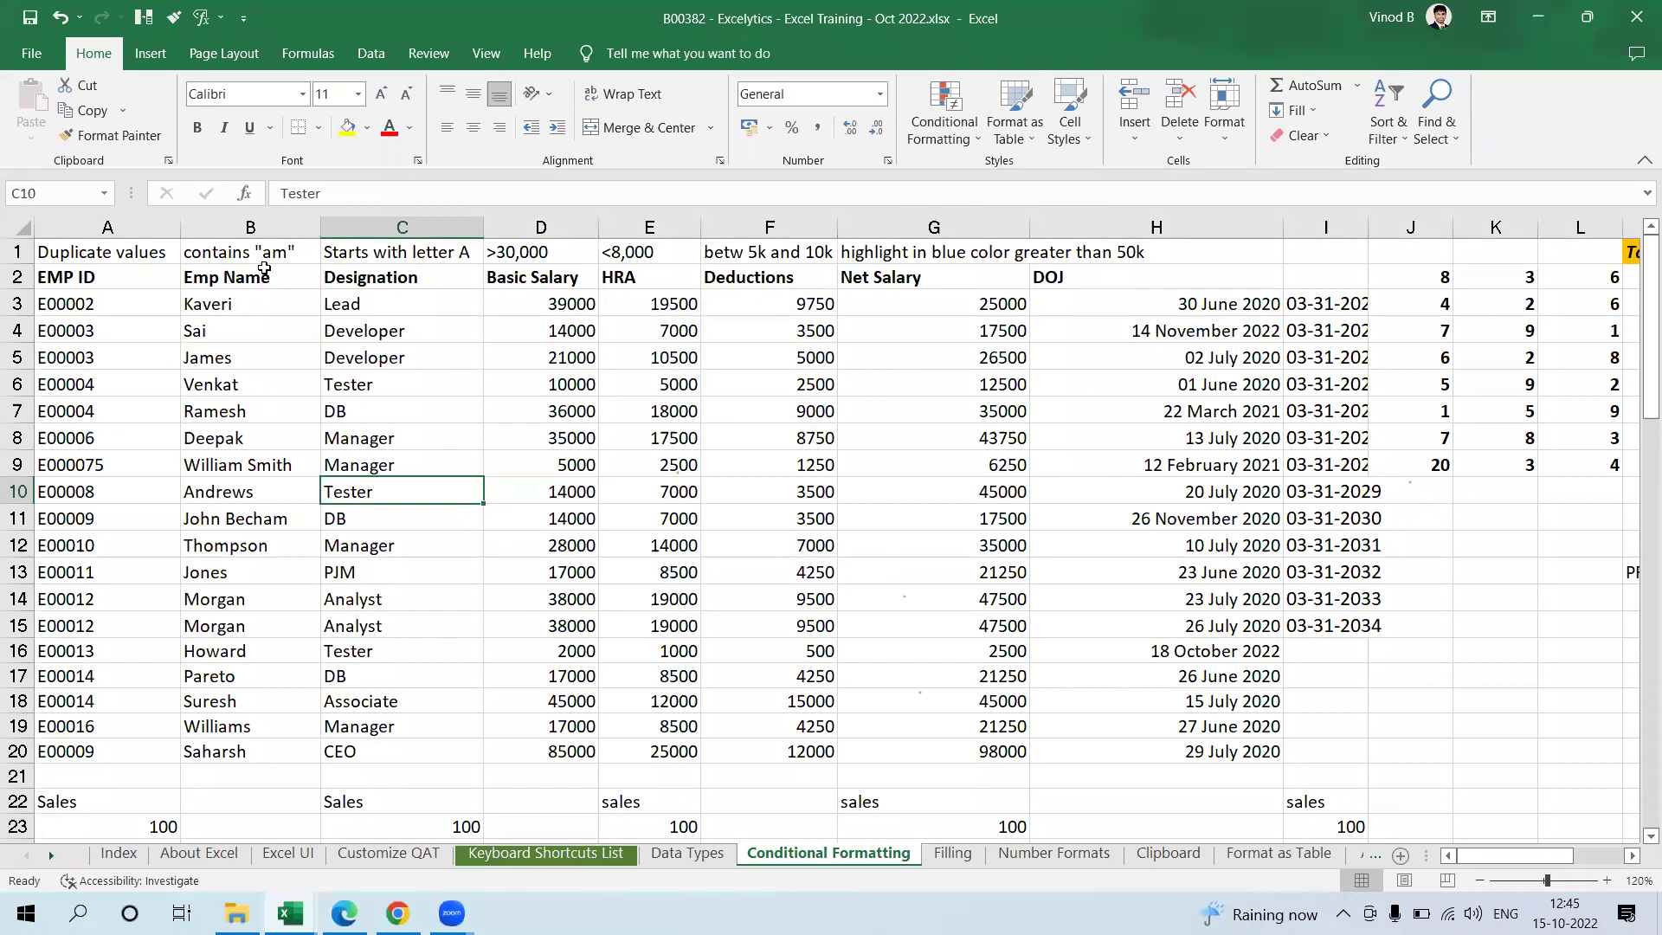
drag(247, 303, 266, 756)
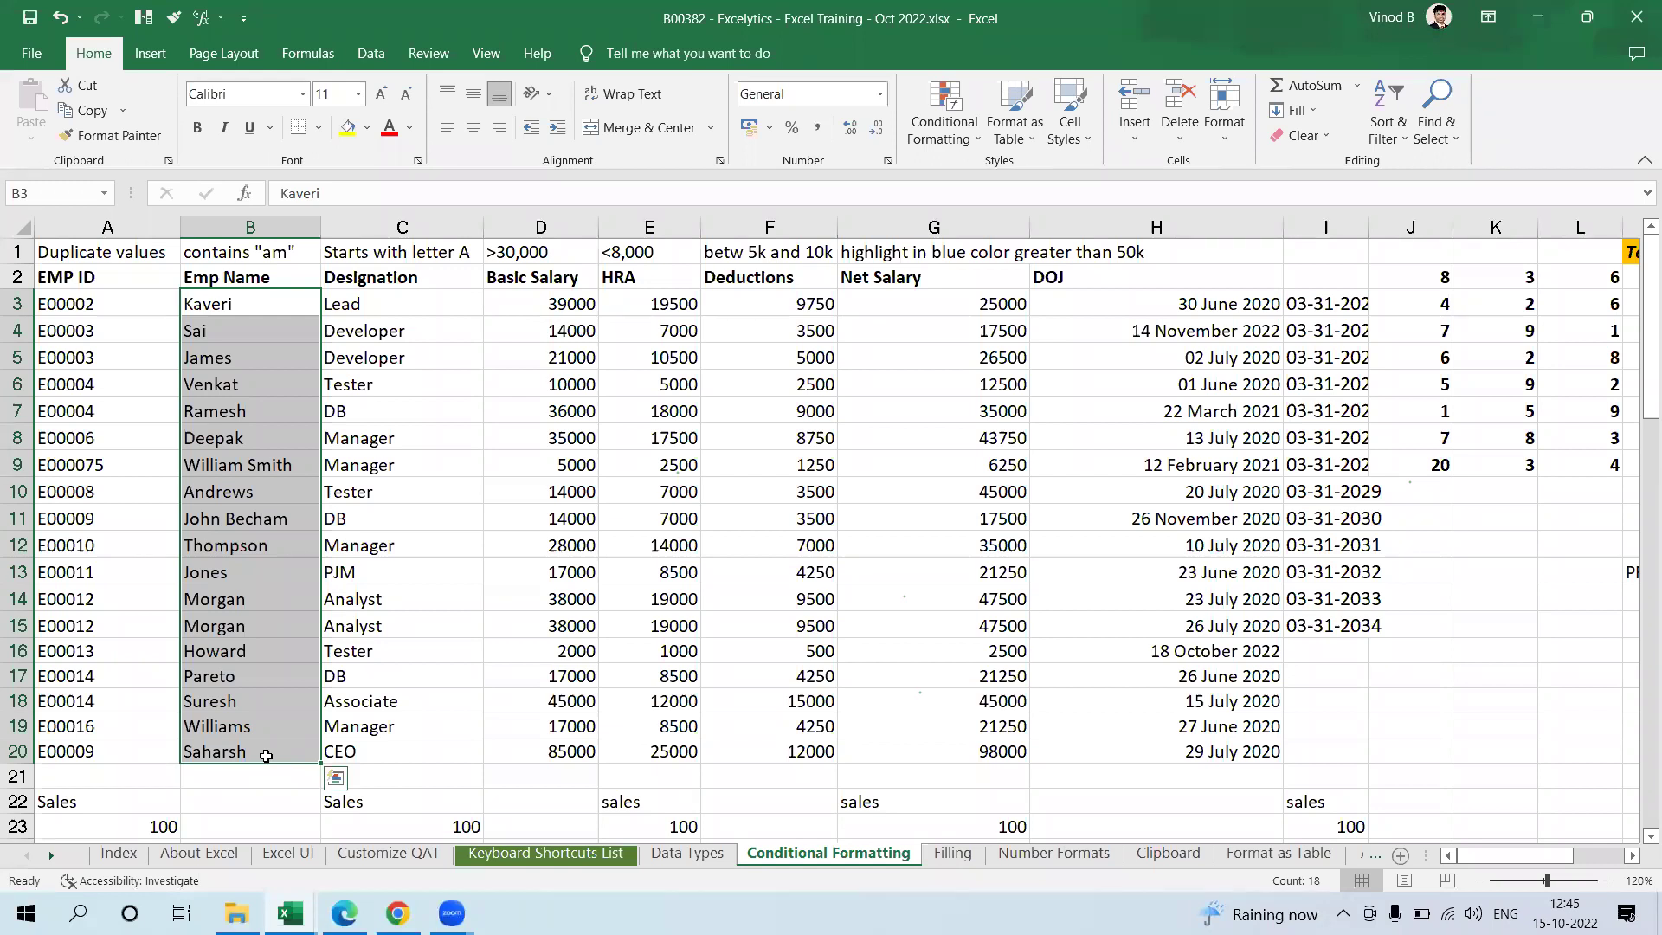
Step: Add a Text that Contains 'am' rule to B3:B20 using Yellow Fill with Dark Yellow Text
click(919, 120)
mouse_move(1021, 178)
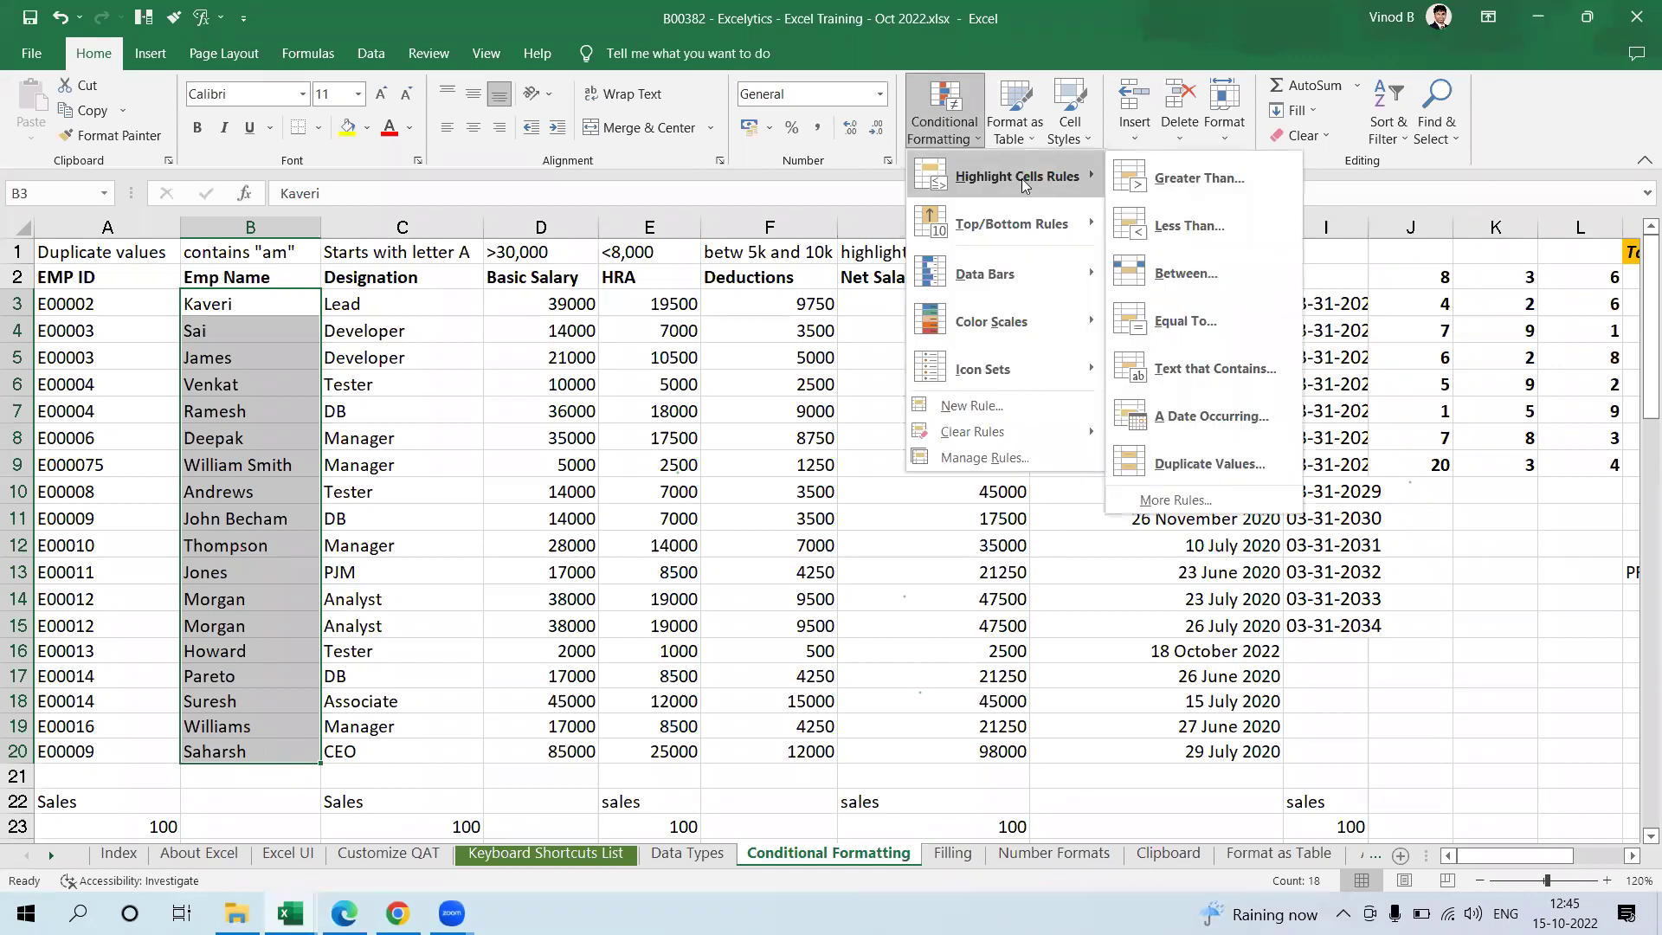
click(1223, 385)
key(BackSpace)
text(am)
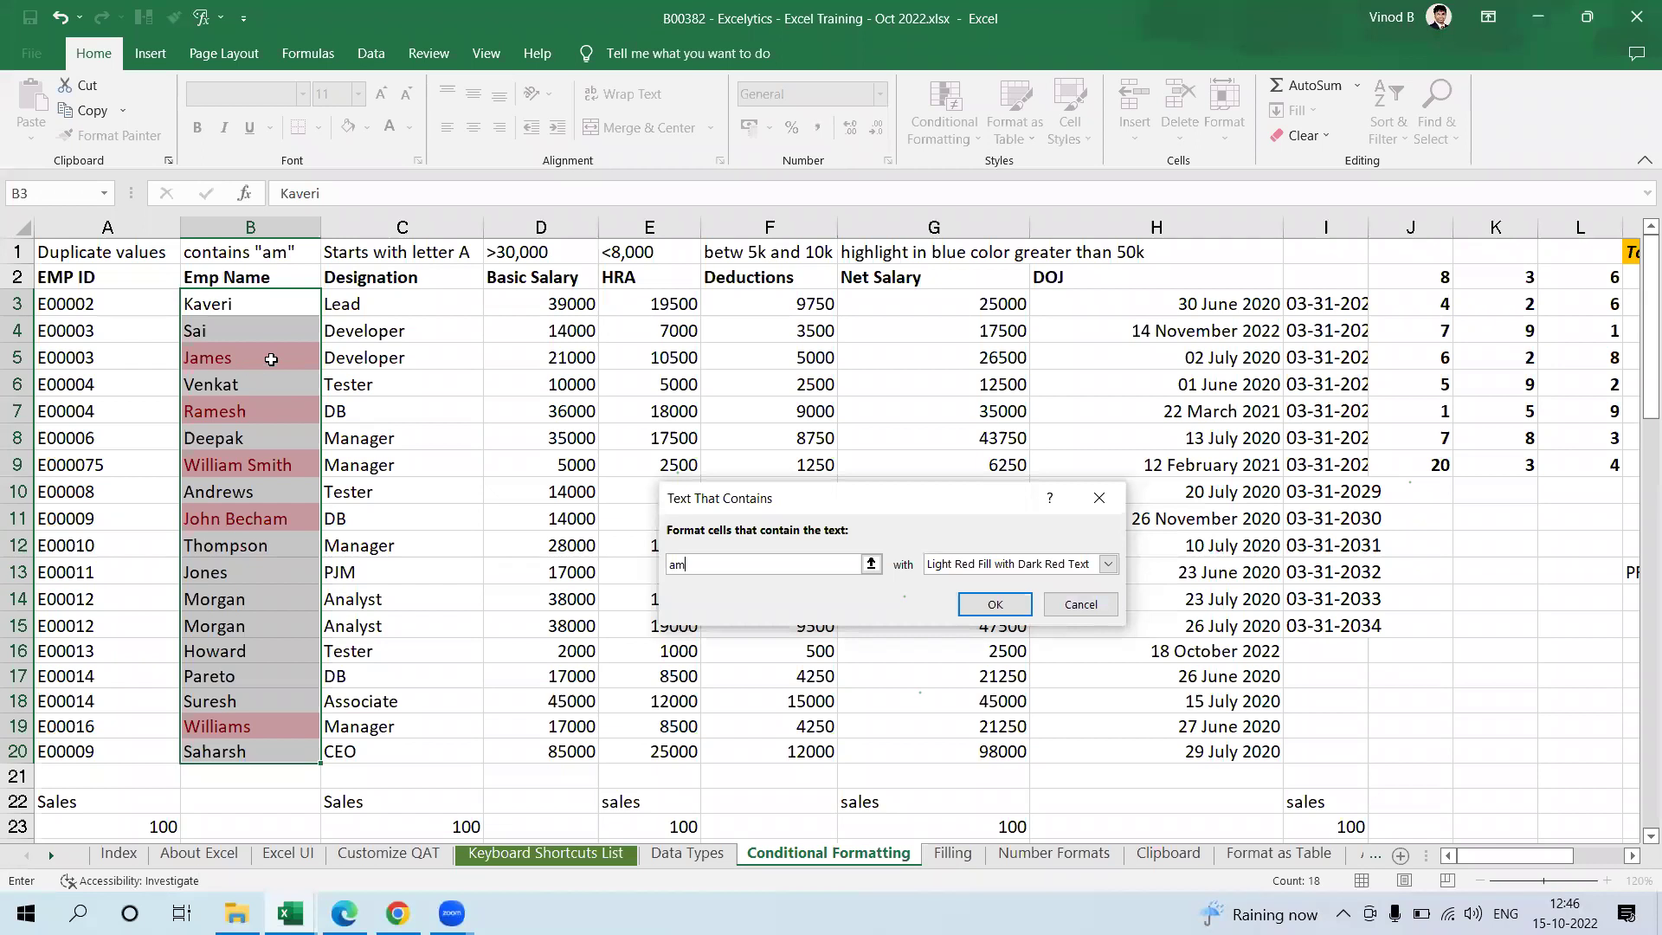
click(1107, 565)
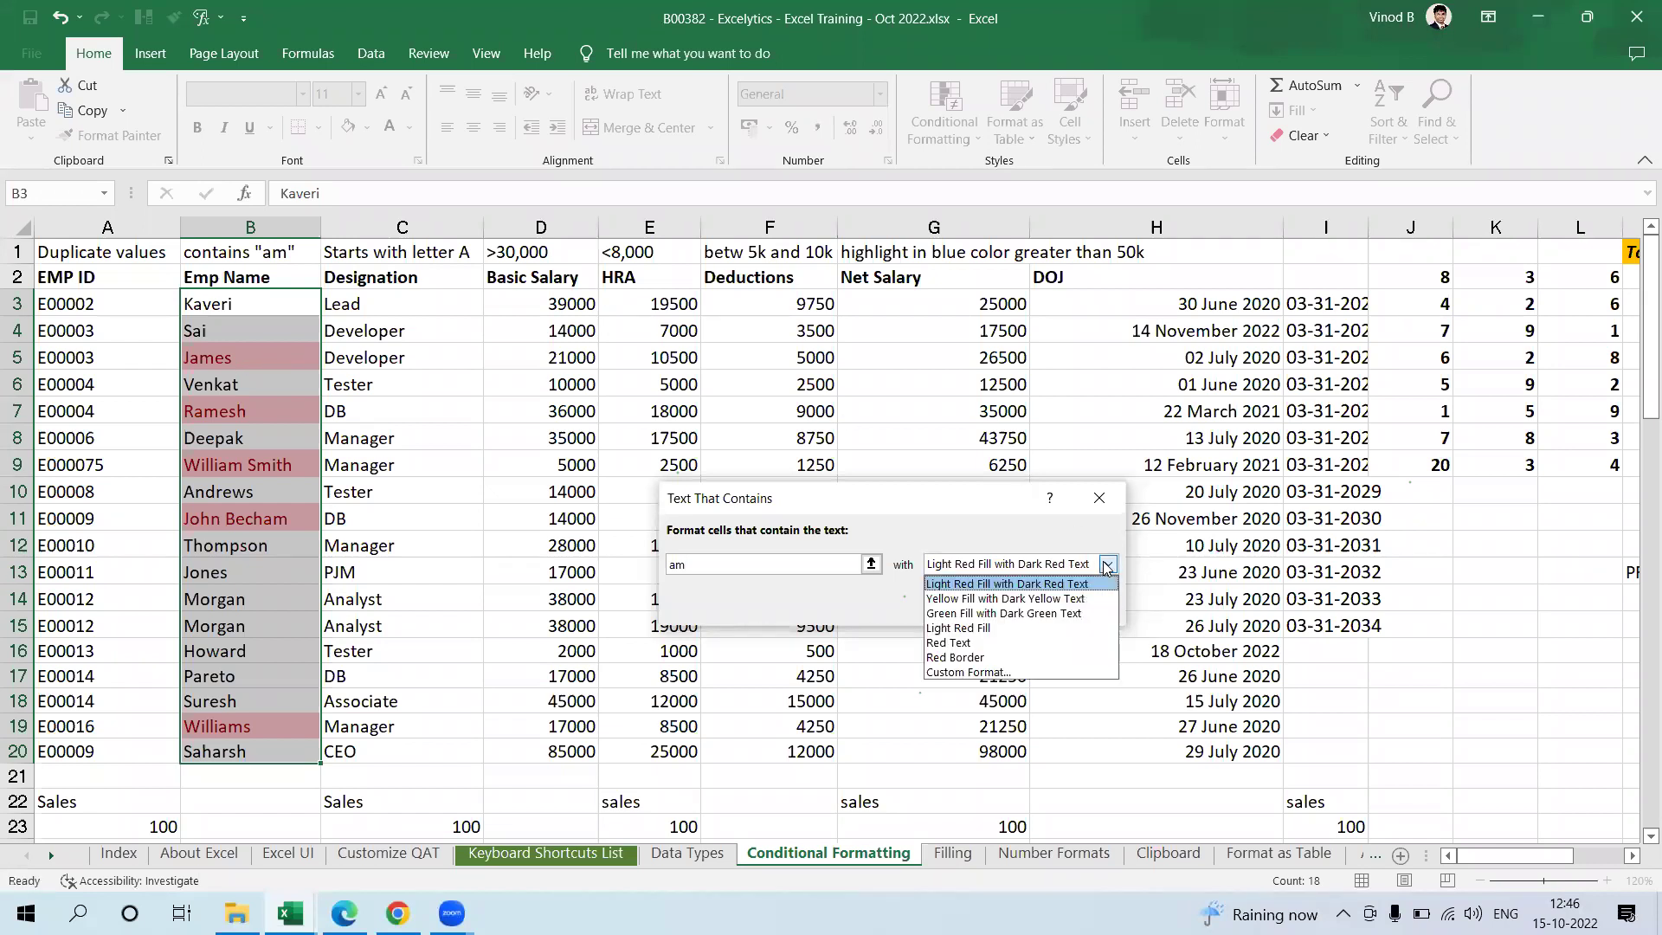
click(1092, 598)
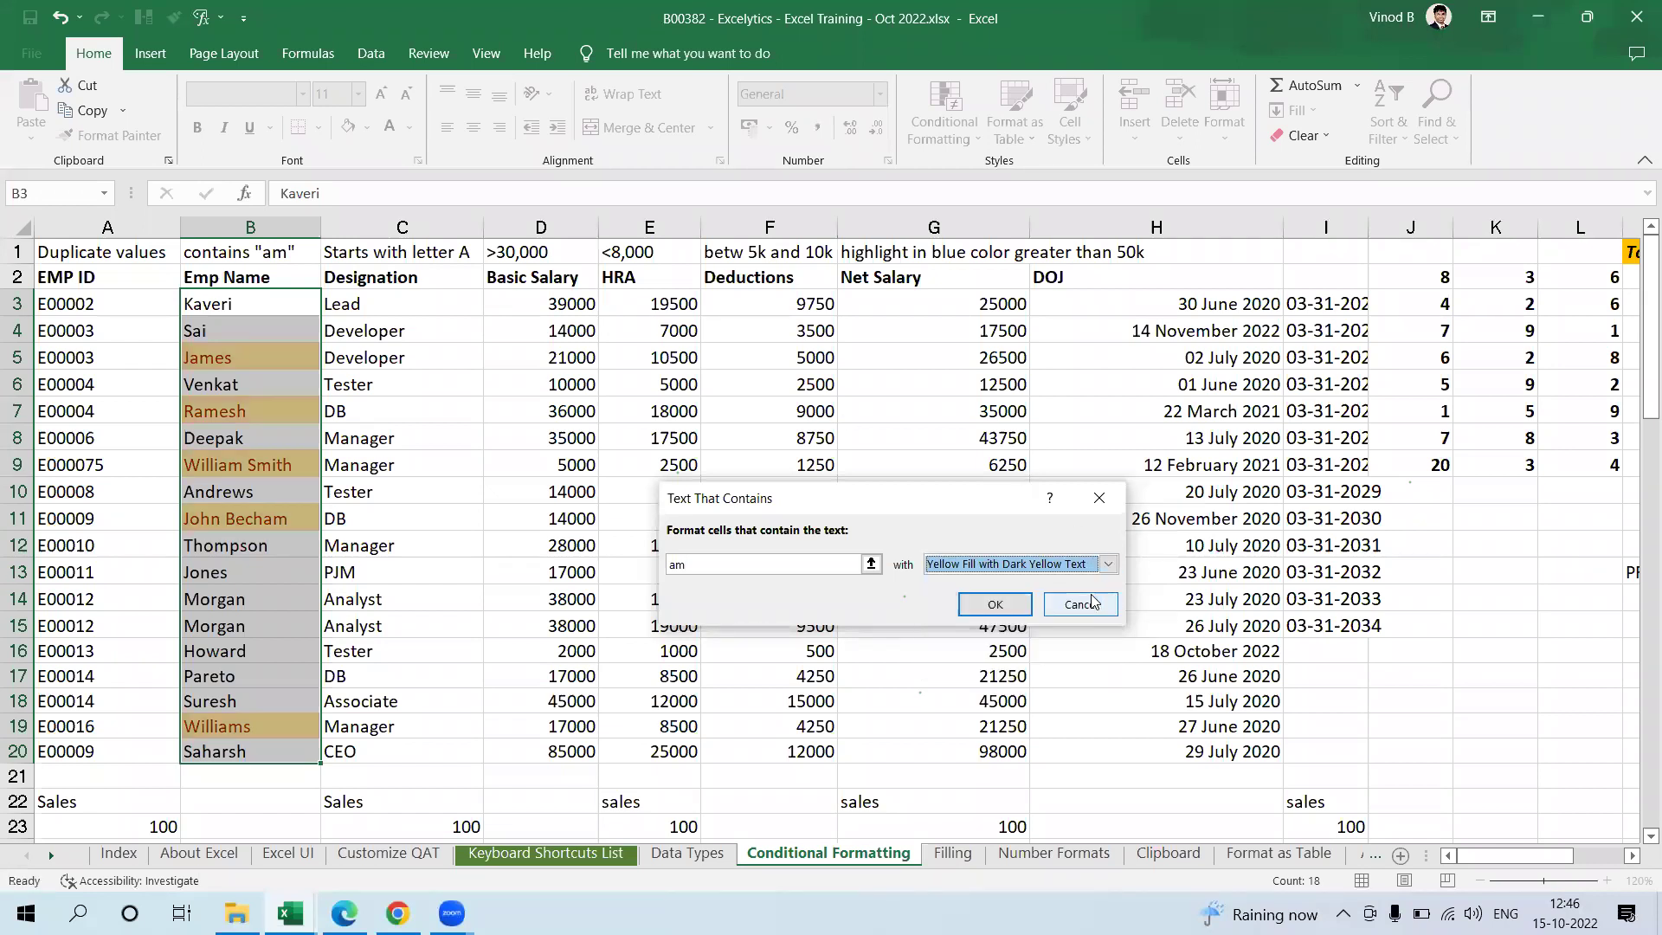
click(996, 603)
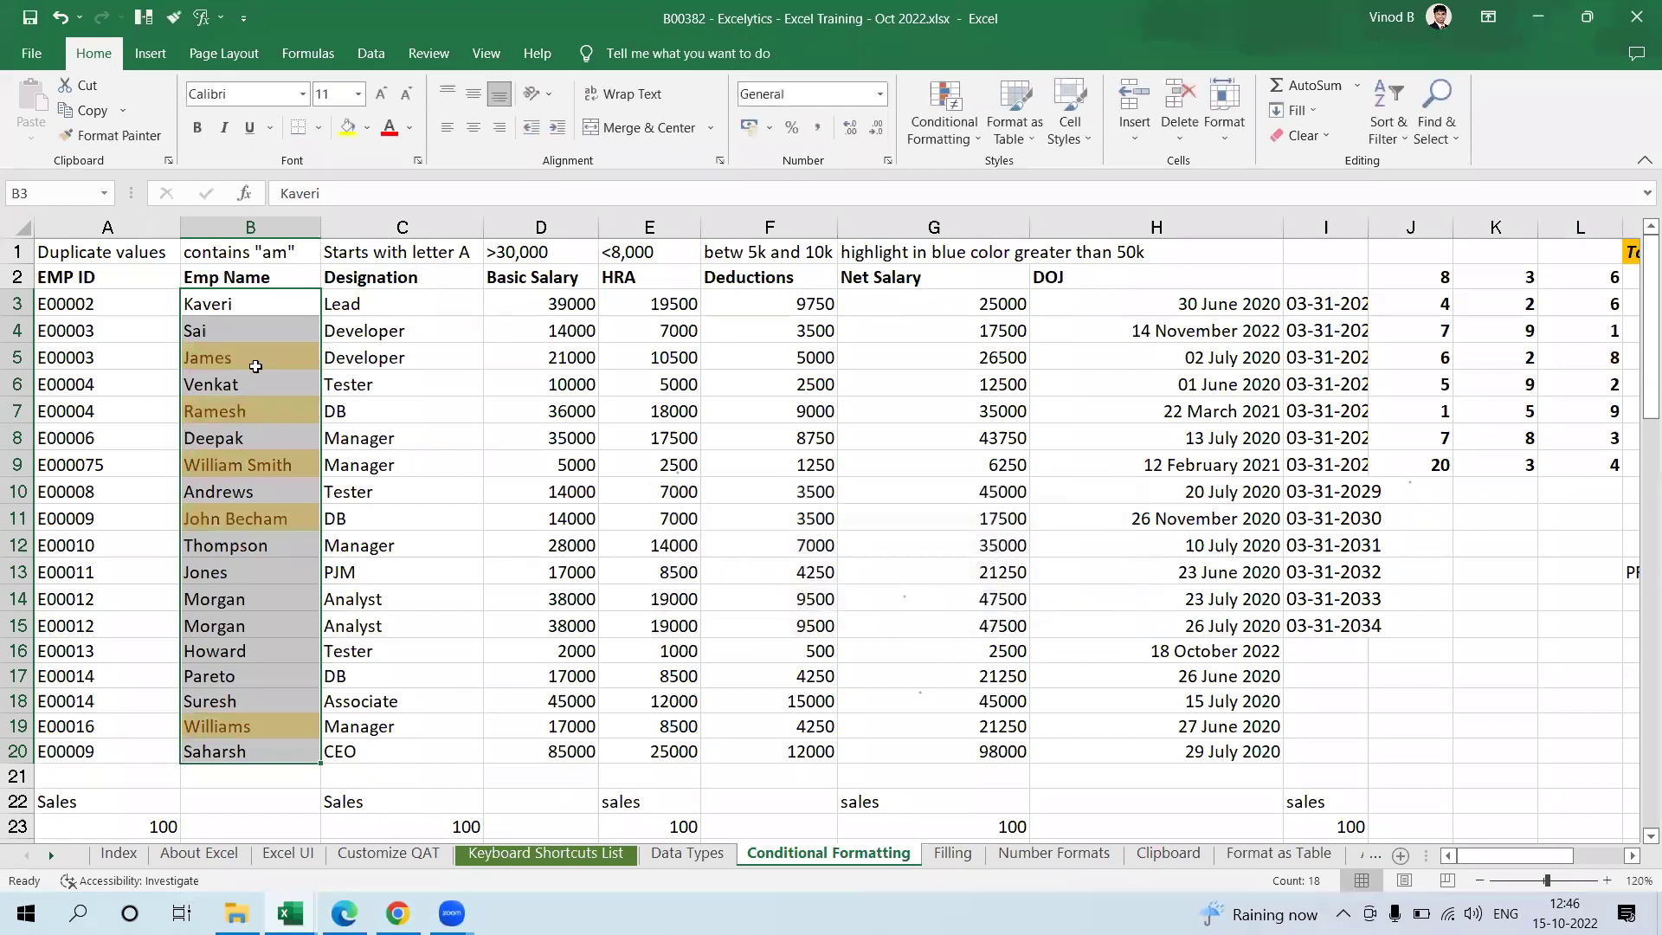
click(256, 358)
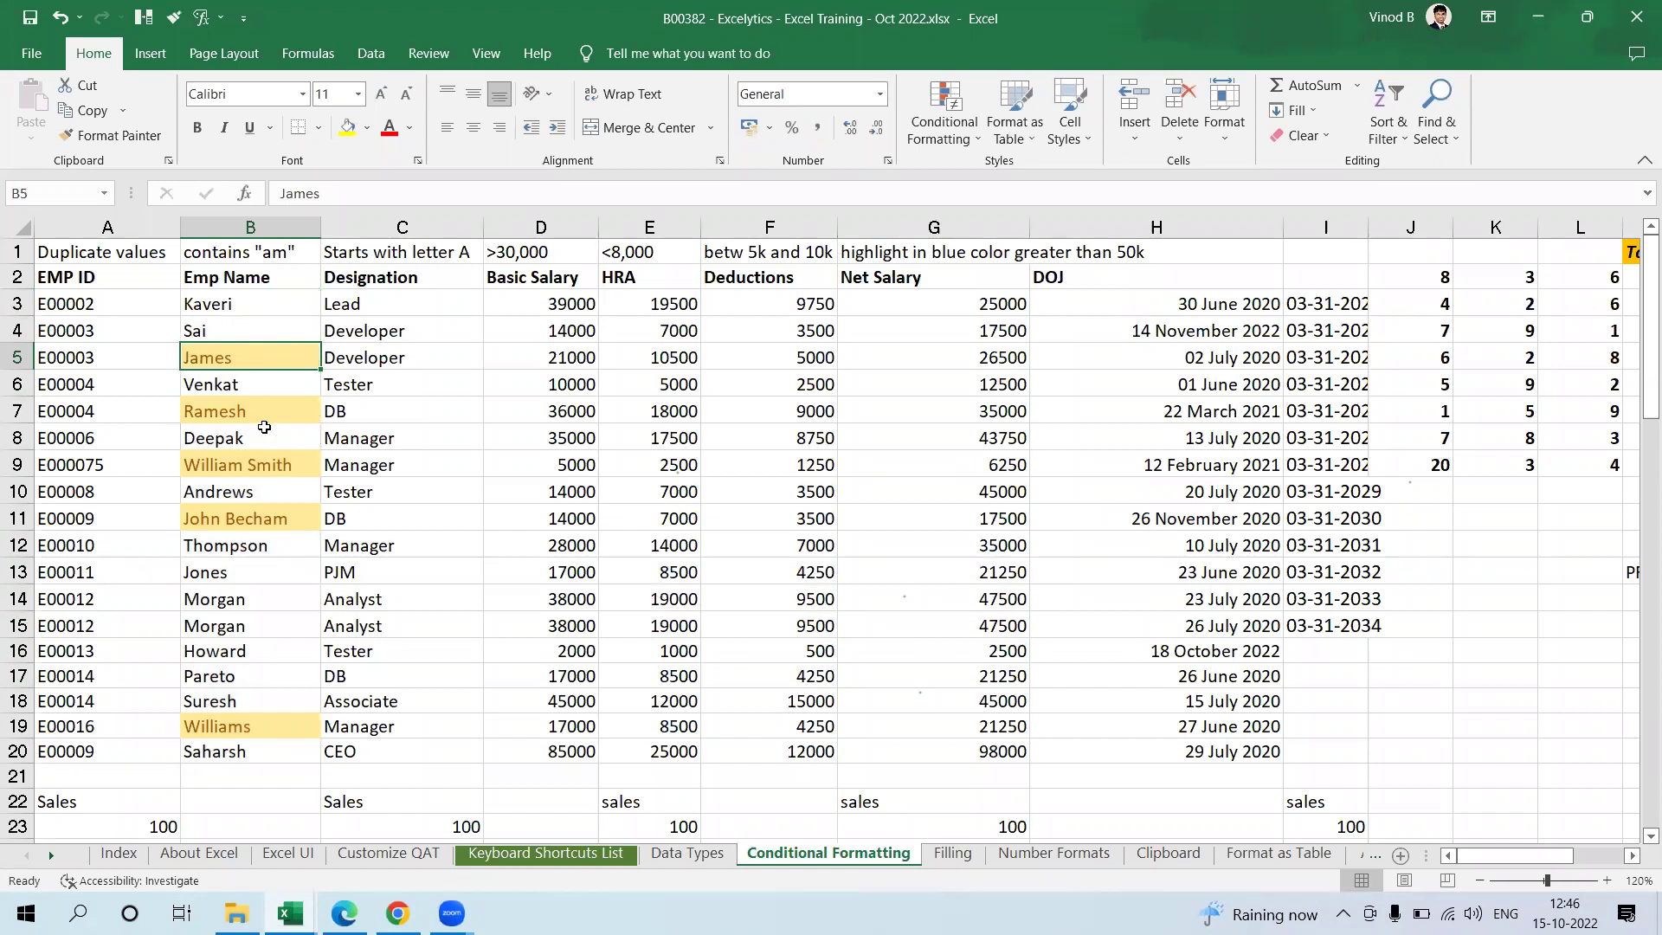
Step: Replace Sai with Ram in cell B4 so it picks up the 'am' highlight
click(273, 331)
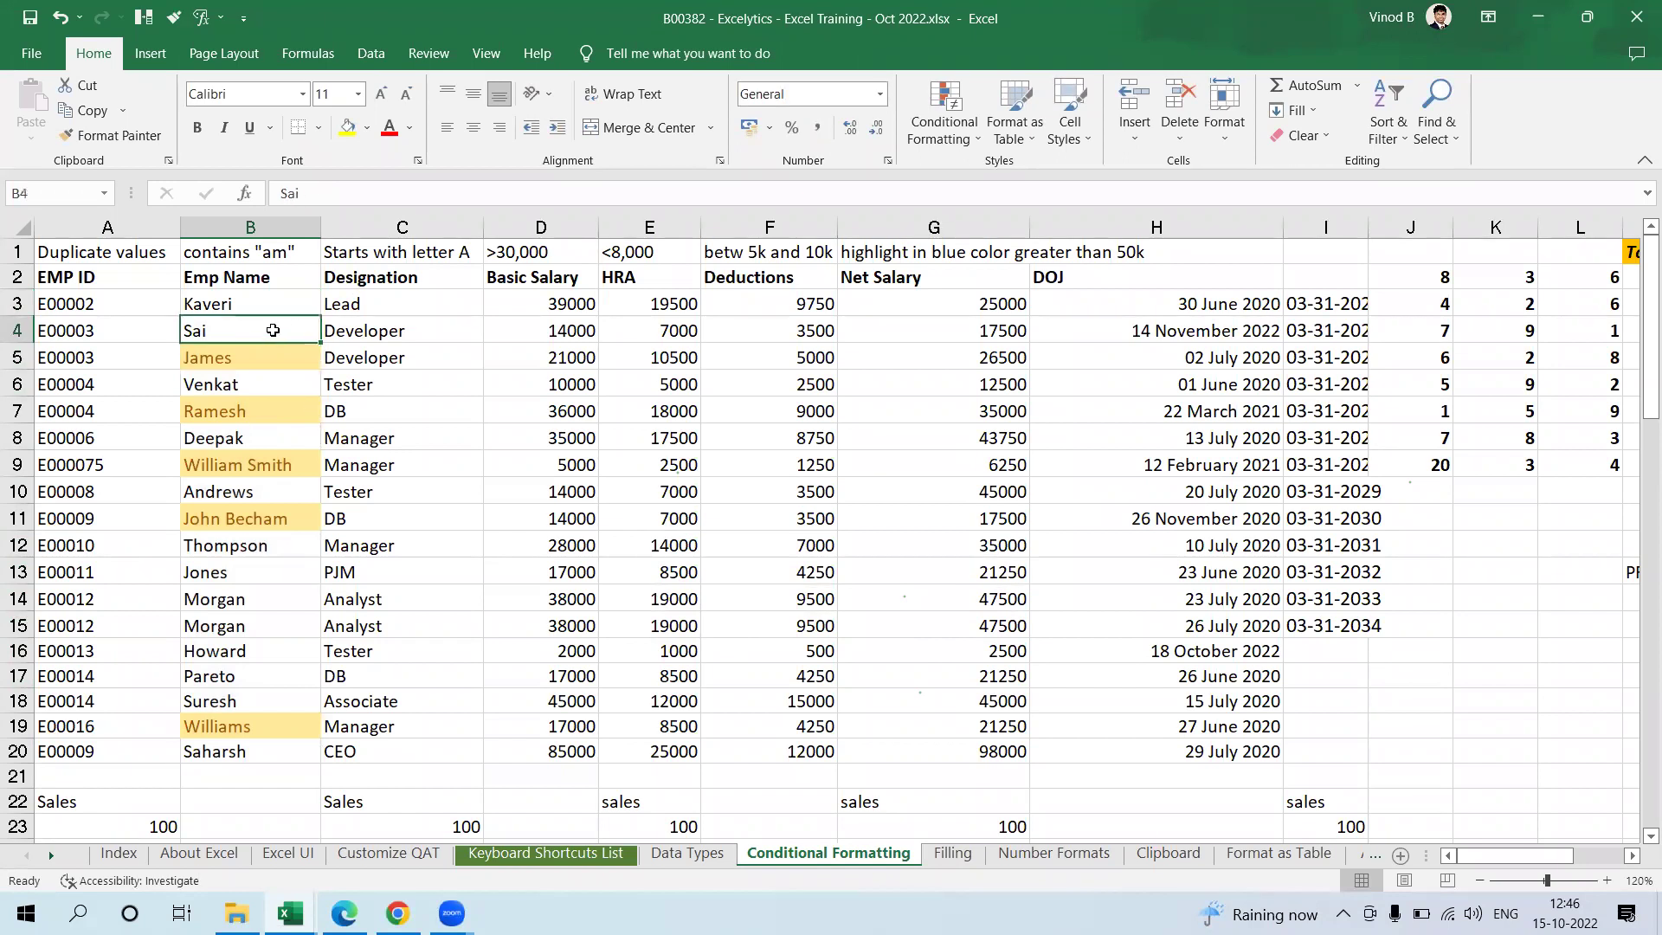
text(Ra)
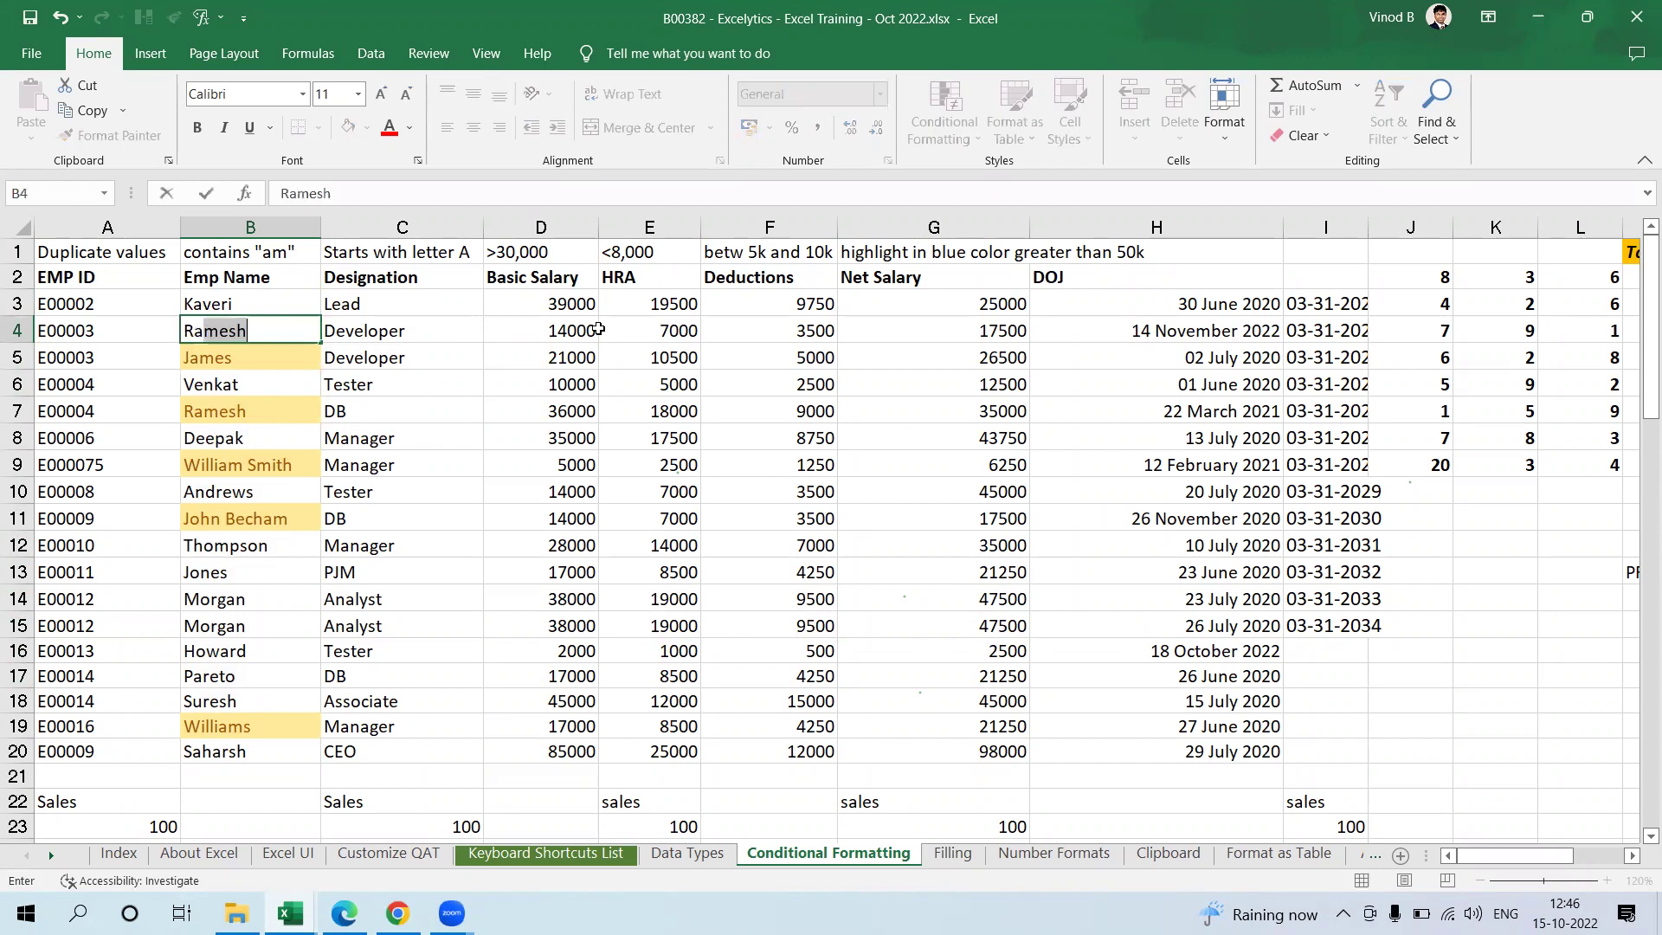
text(m)
key(BackSpace)
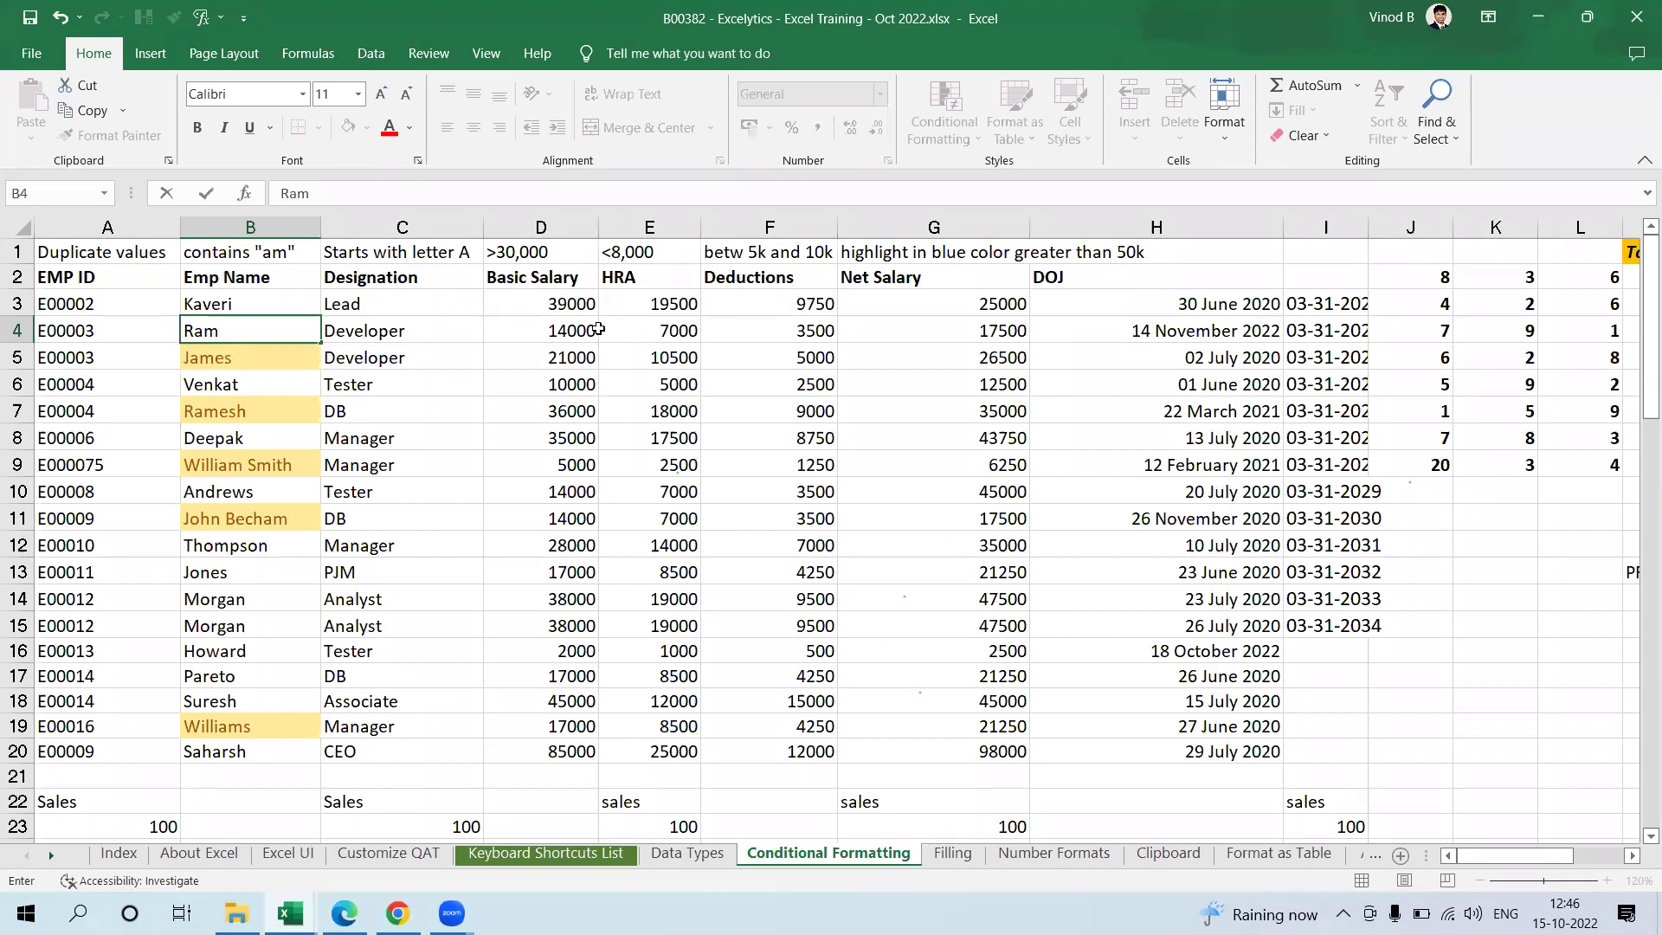
key(Return)
key(Up)
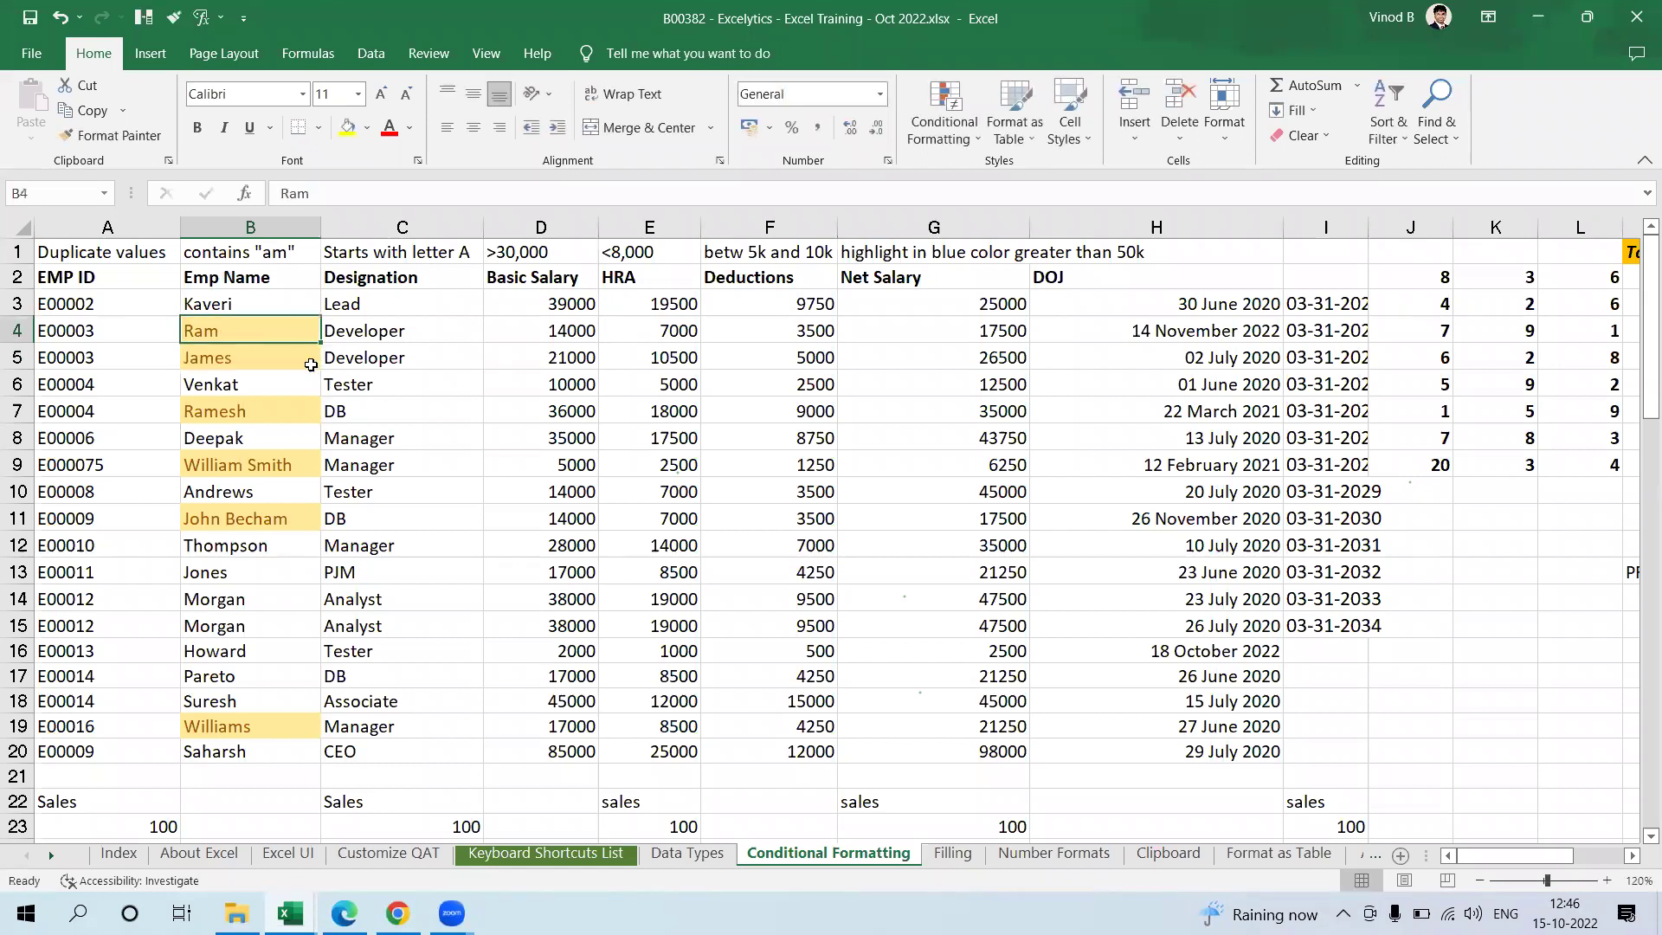
drag(292, 303, 304, 757)
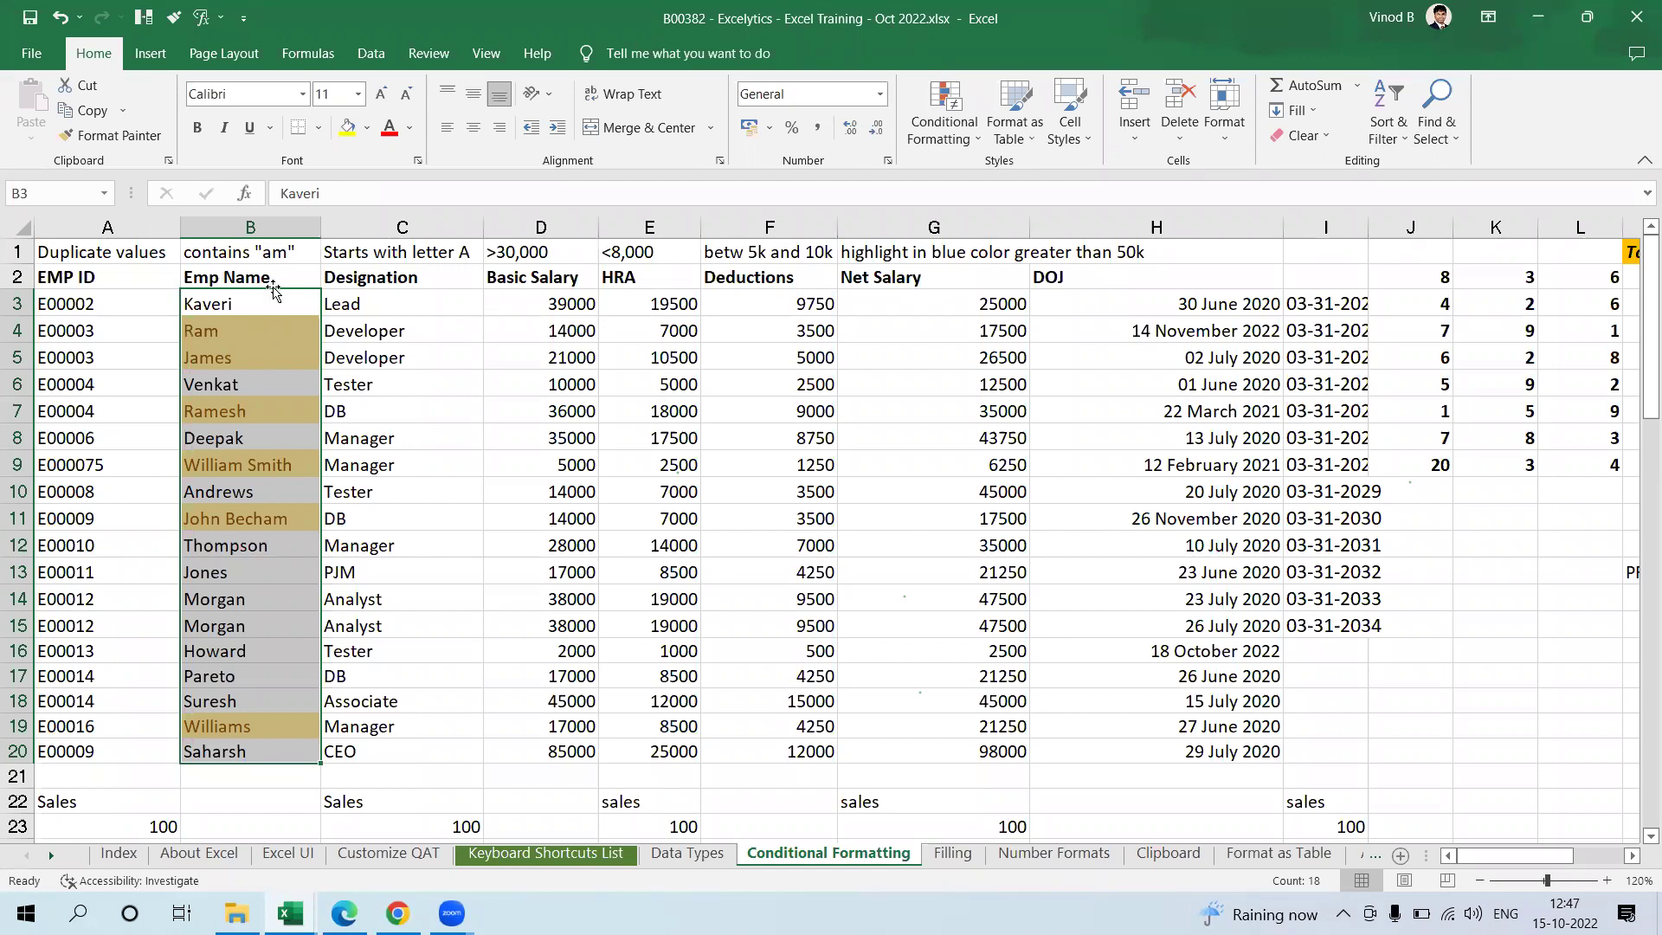
drag(269, 300, 293, 754)
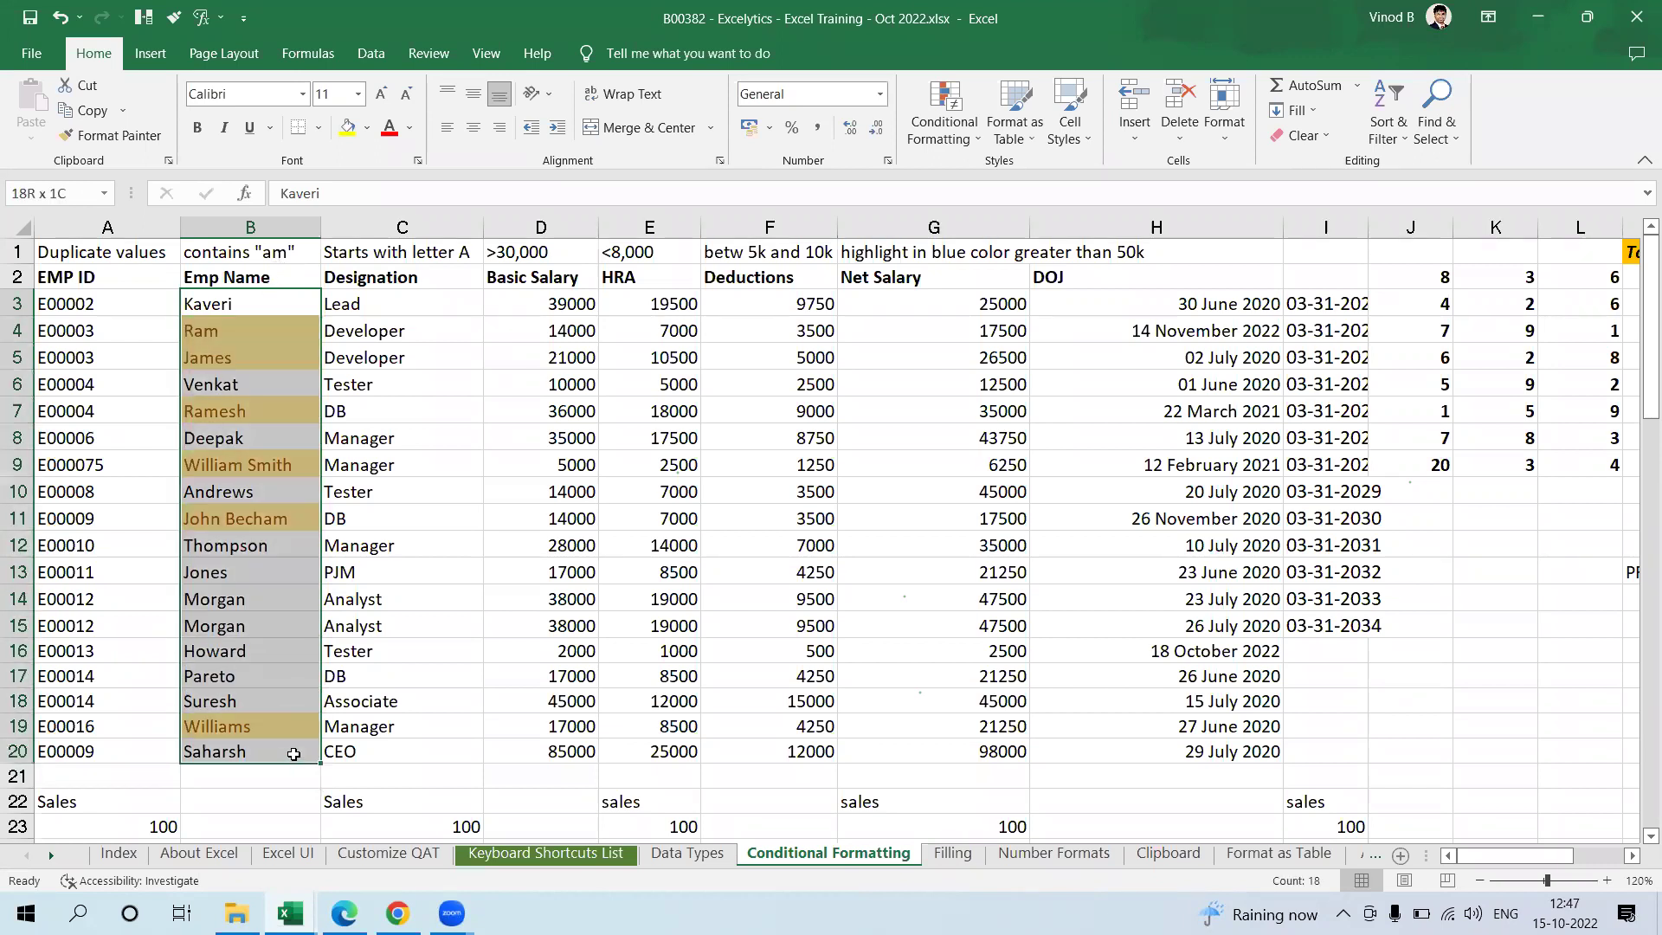
click(285, 694)
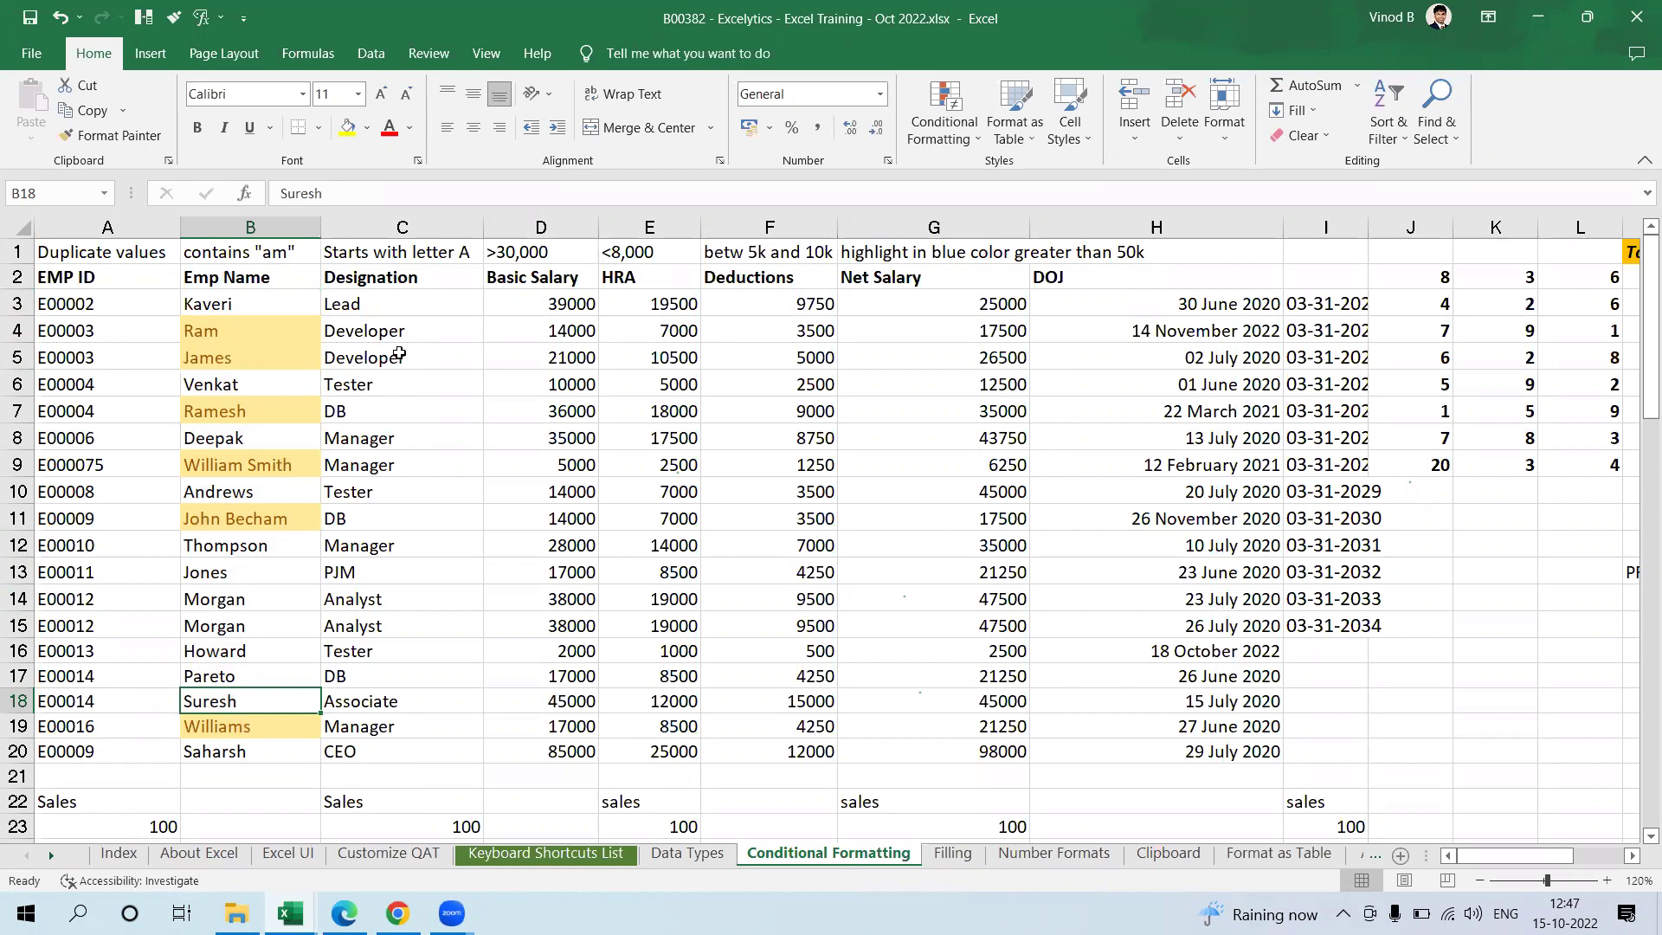
drag(424, 303, 426, 735)
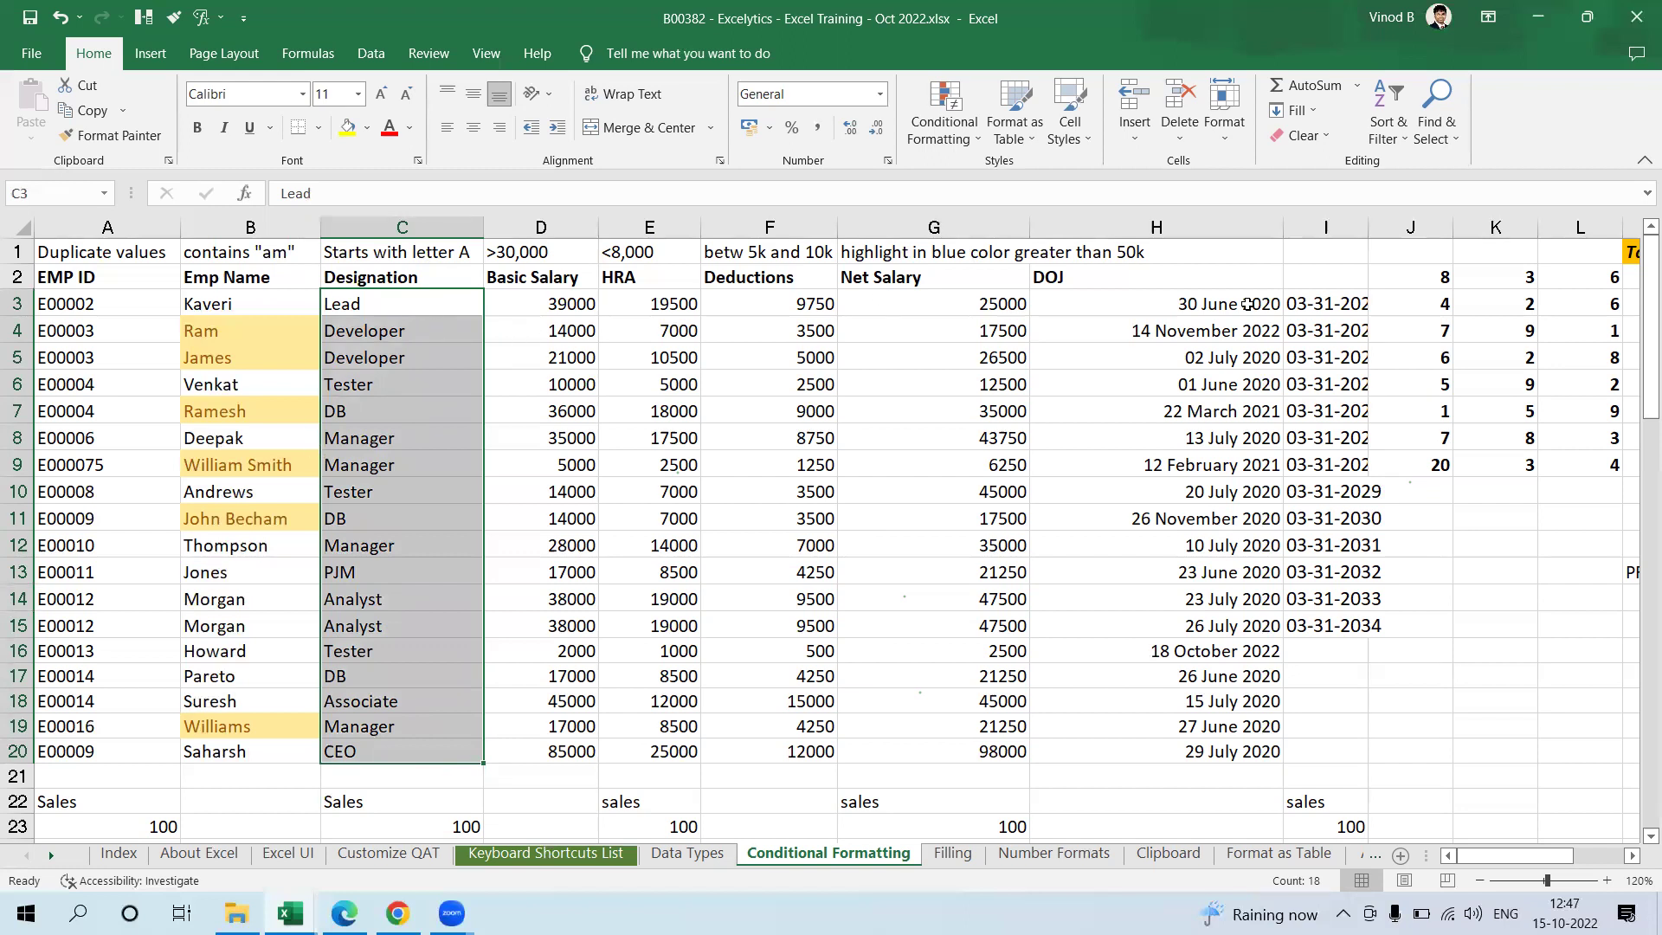
Step: Add a Text that Contains rule highlighting designations containing 'A' with light red fill
click(943, 126)
mouse_move(979, 180)
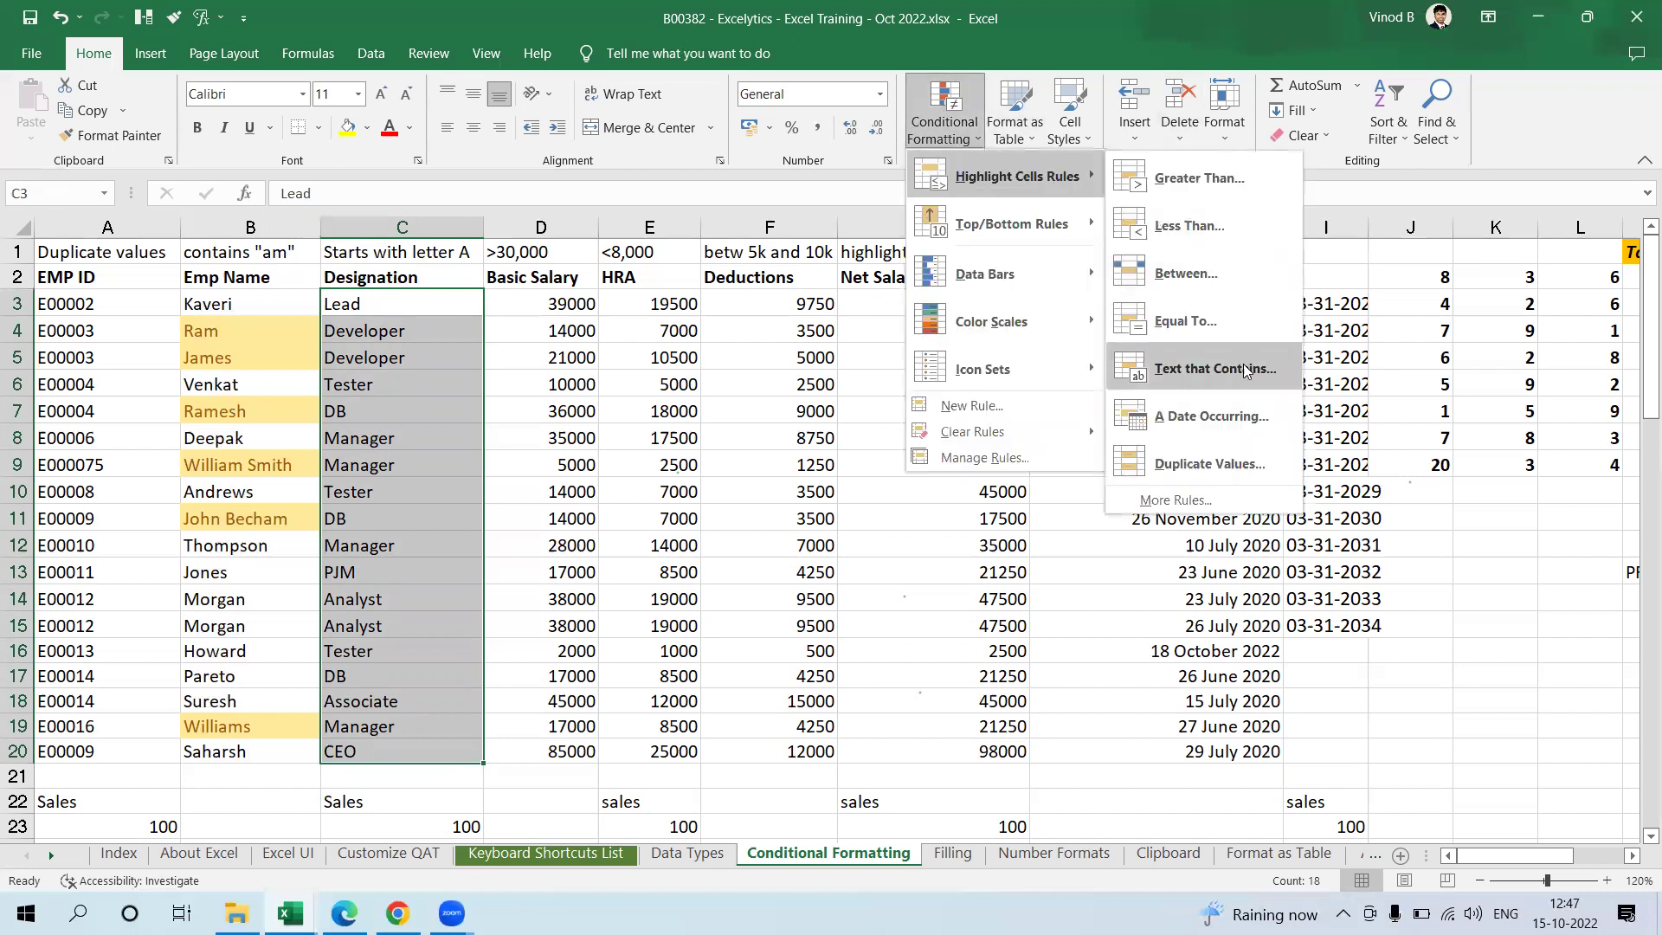
click(1164, 364)
text(A)
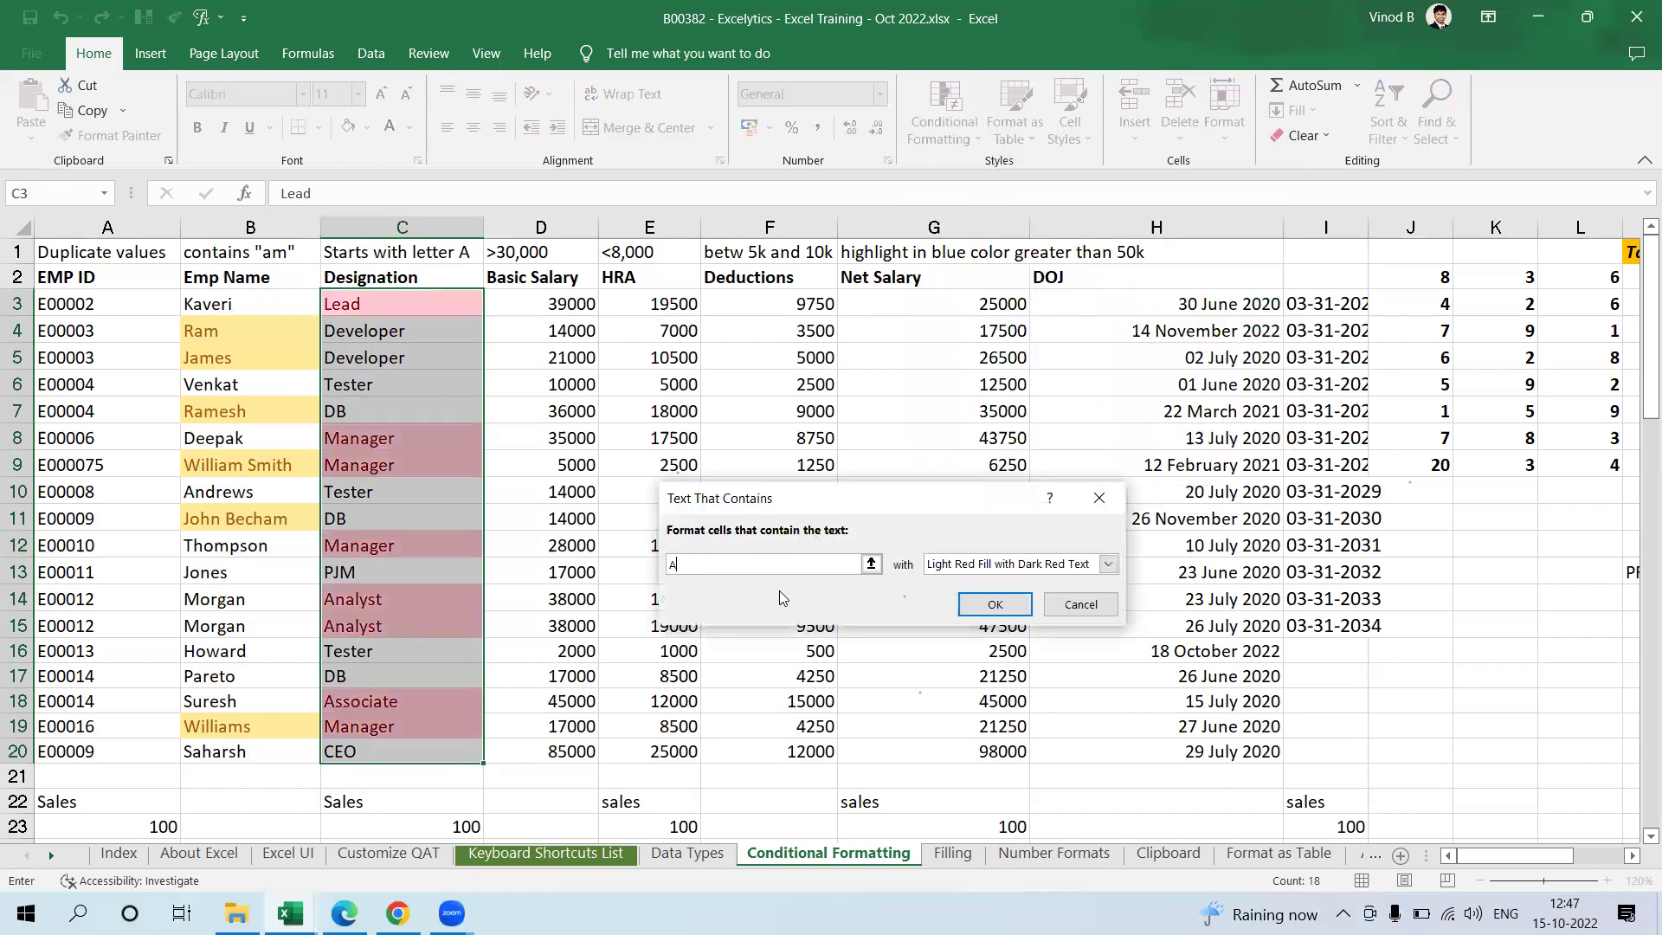
click(995, 605)
Step: Check the highlighted designations by selecting C7, C19 (Manager), C14 (Analyst), C18 (Associate) and C11
click(370, 421)
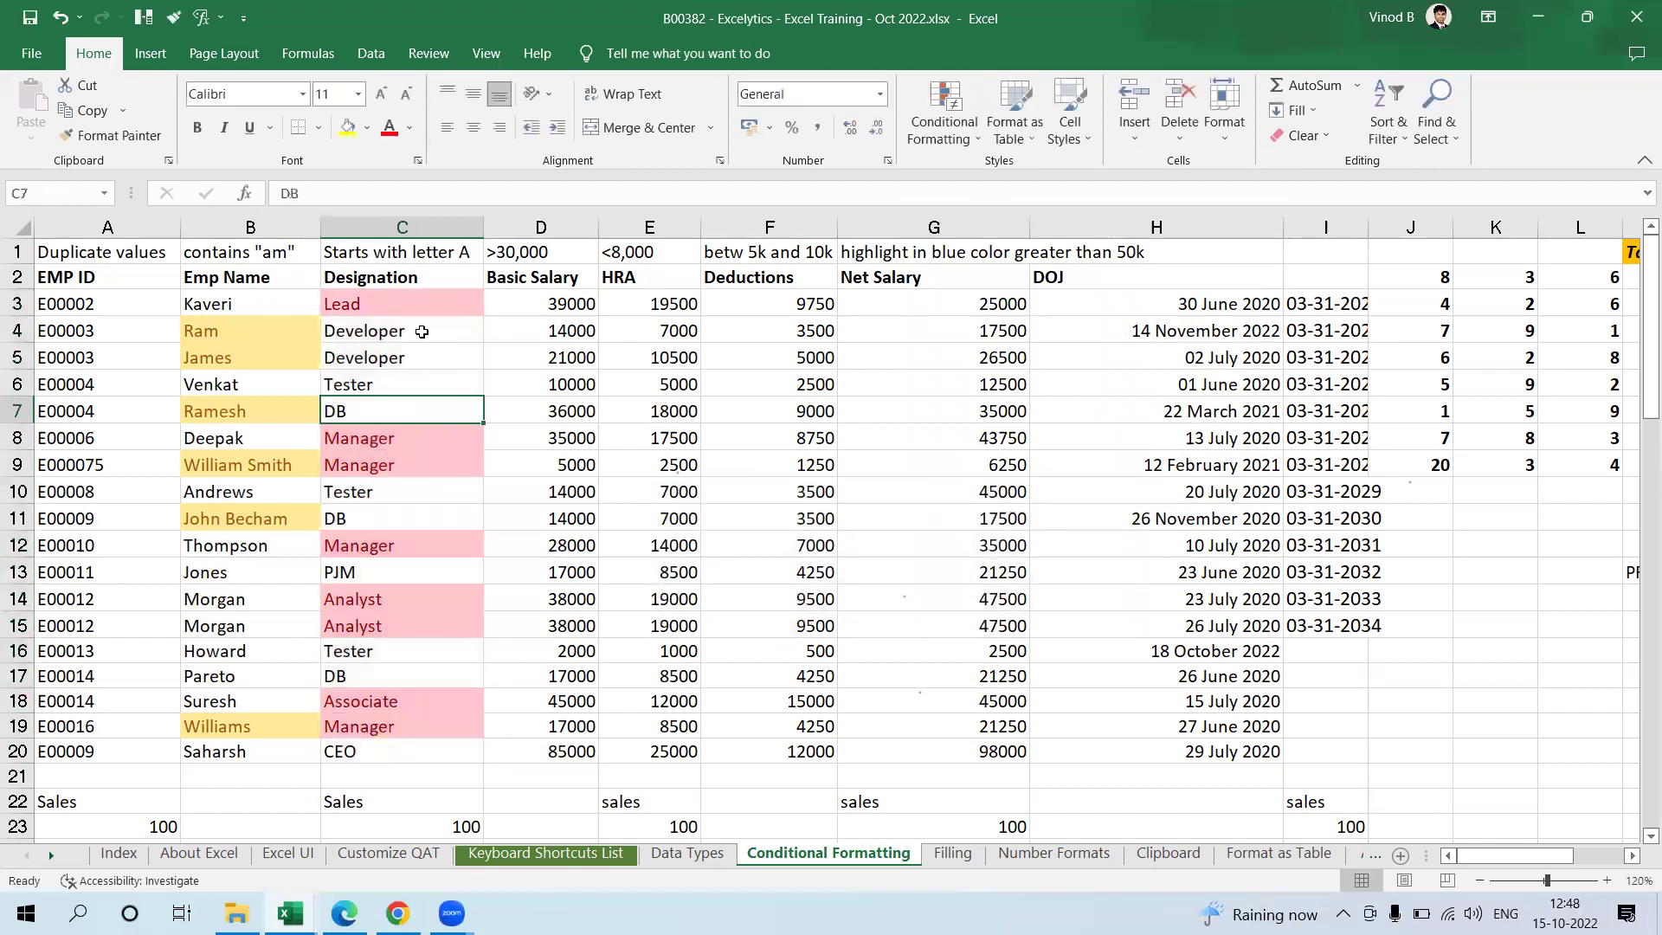
click(415, 730)
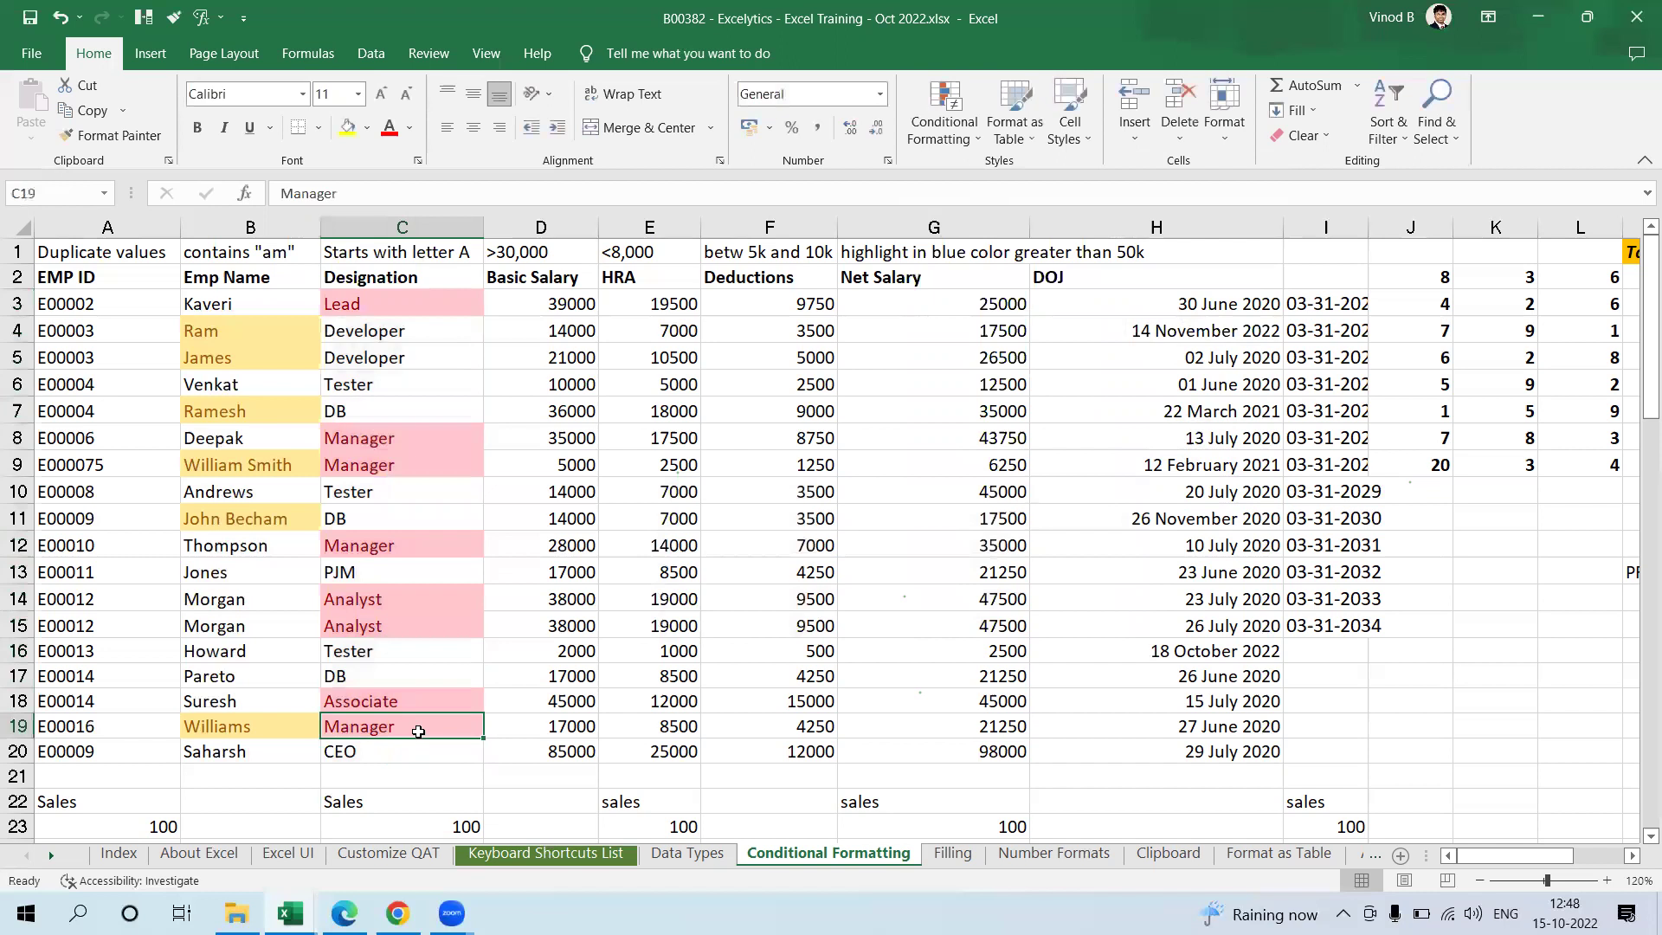
click(401, 603)
ctrl+click(395, 698)
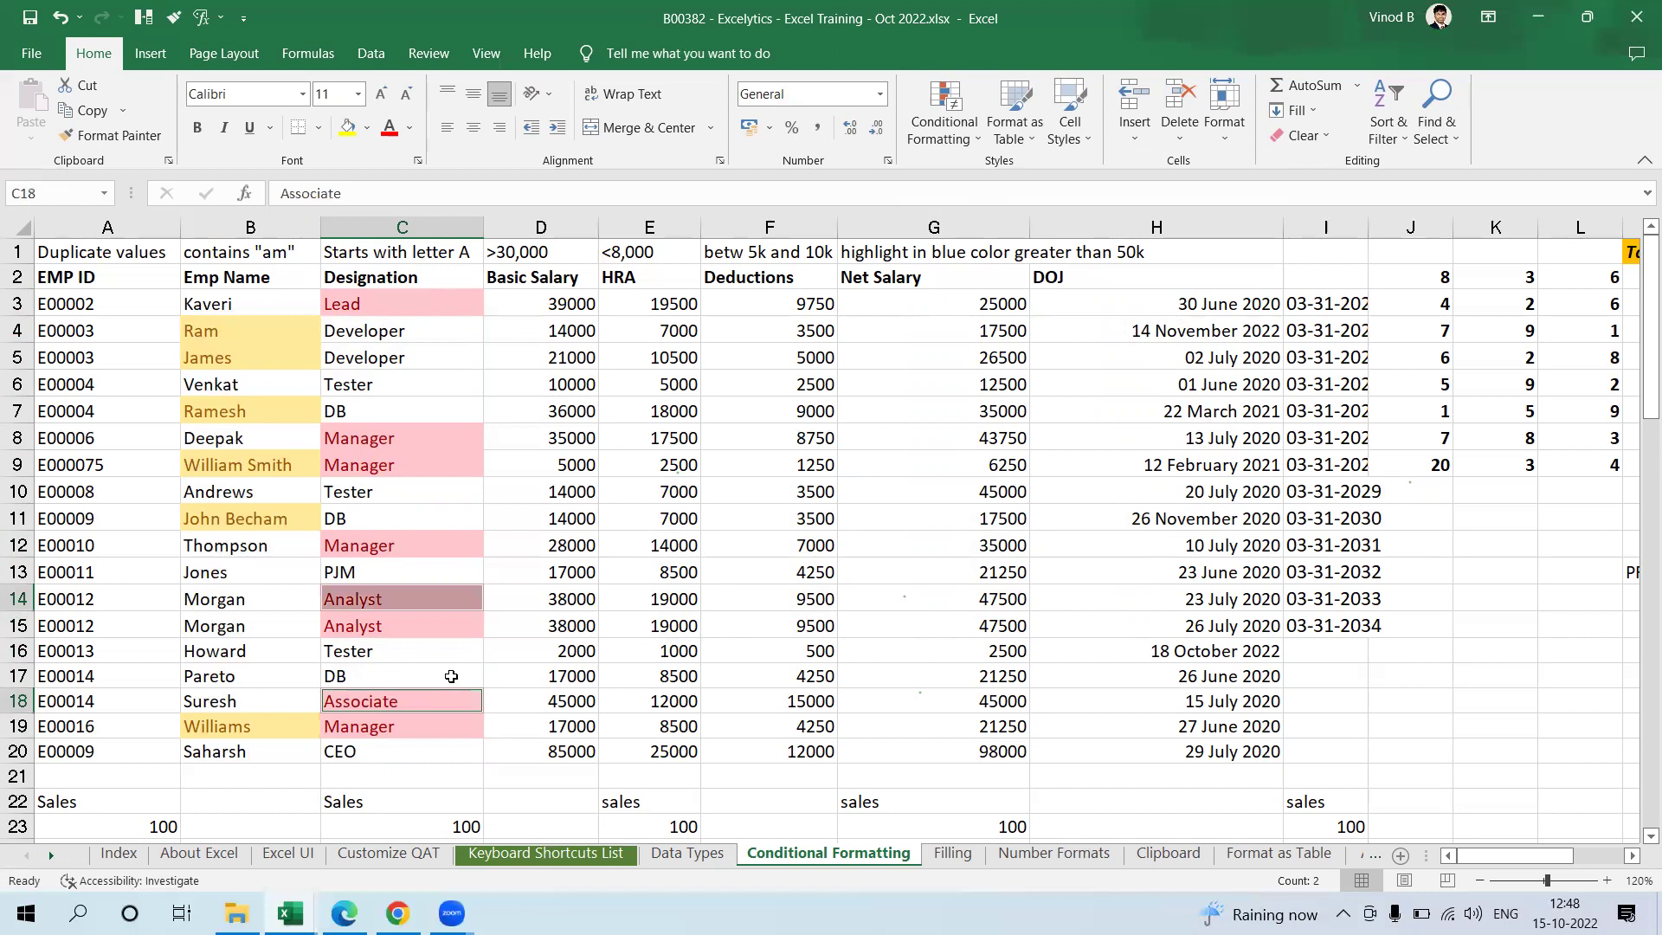
click(444, 518)
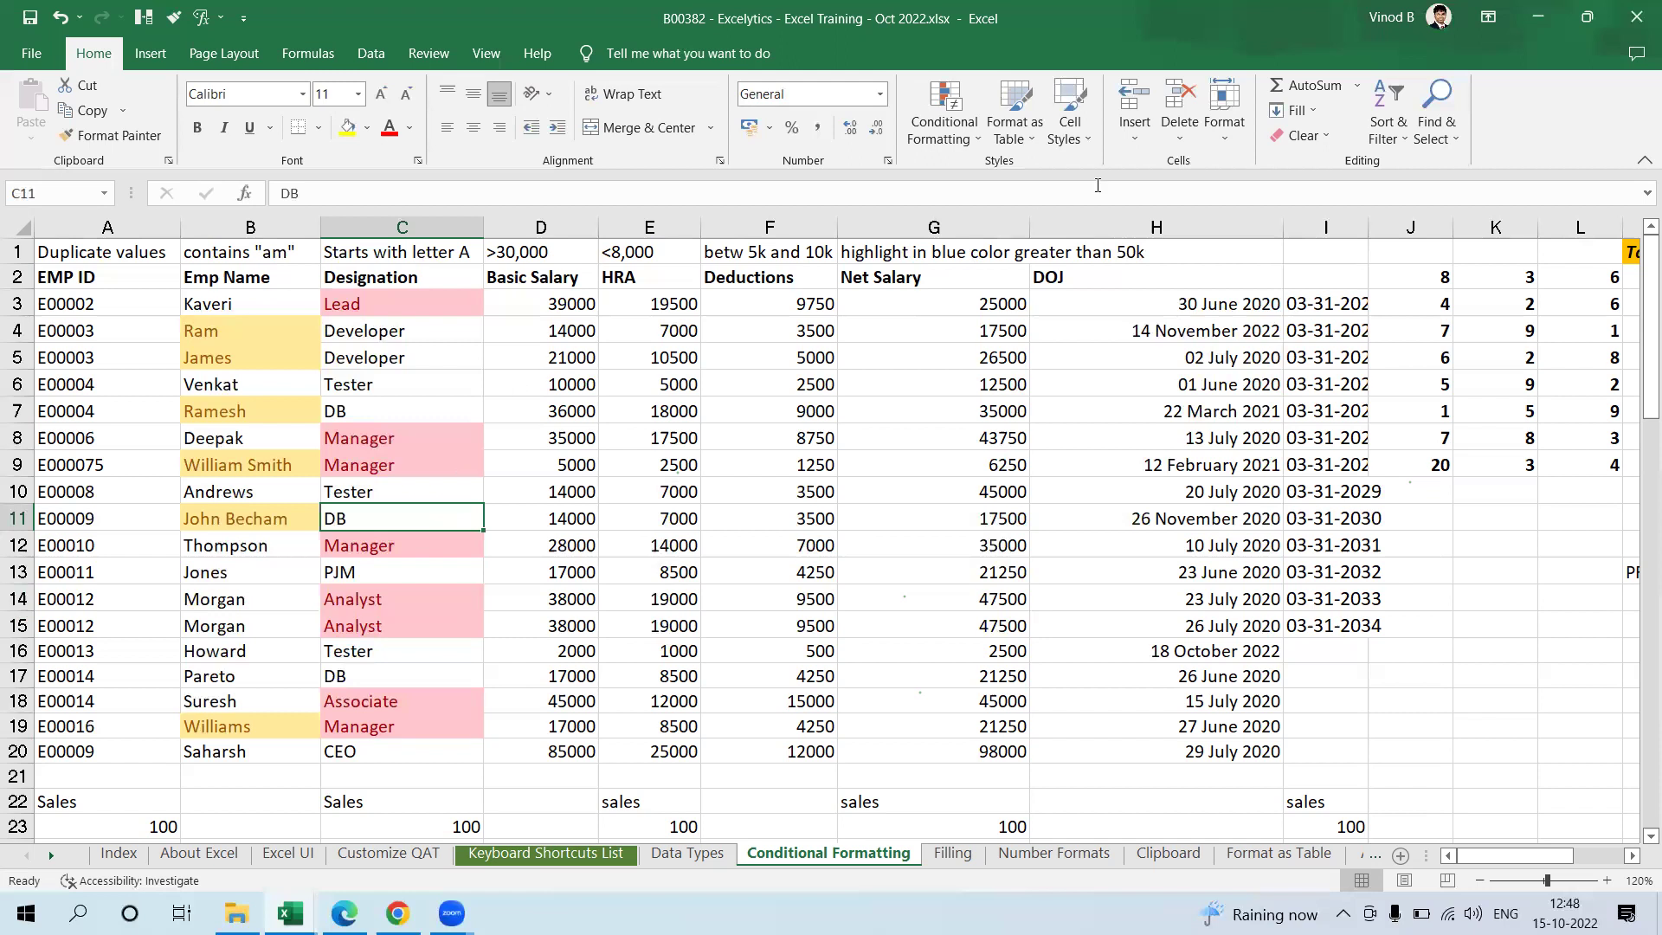
click(945, 121)
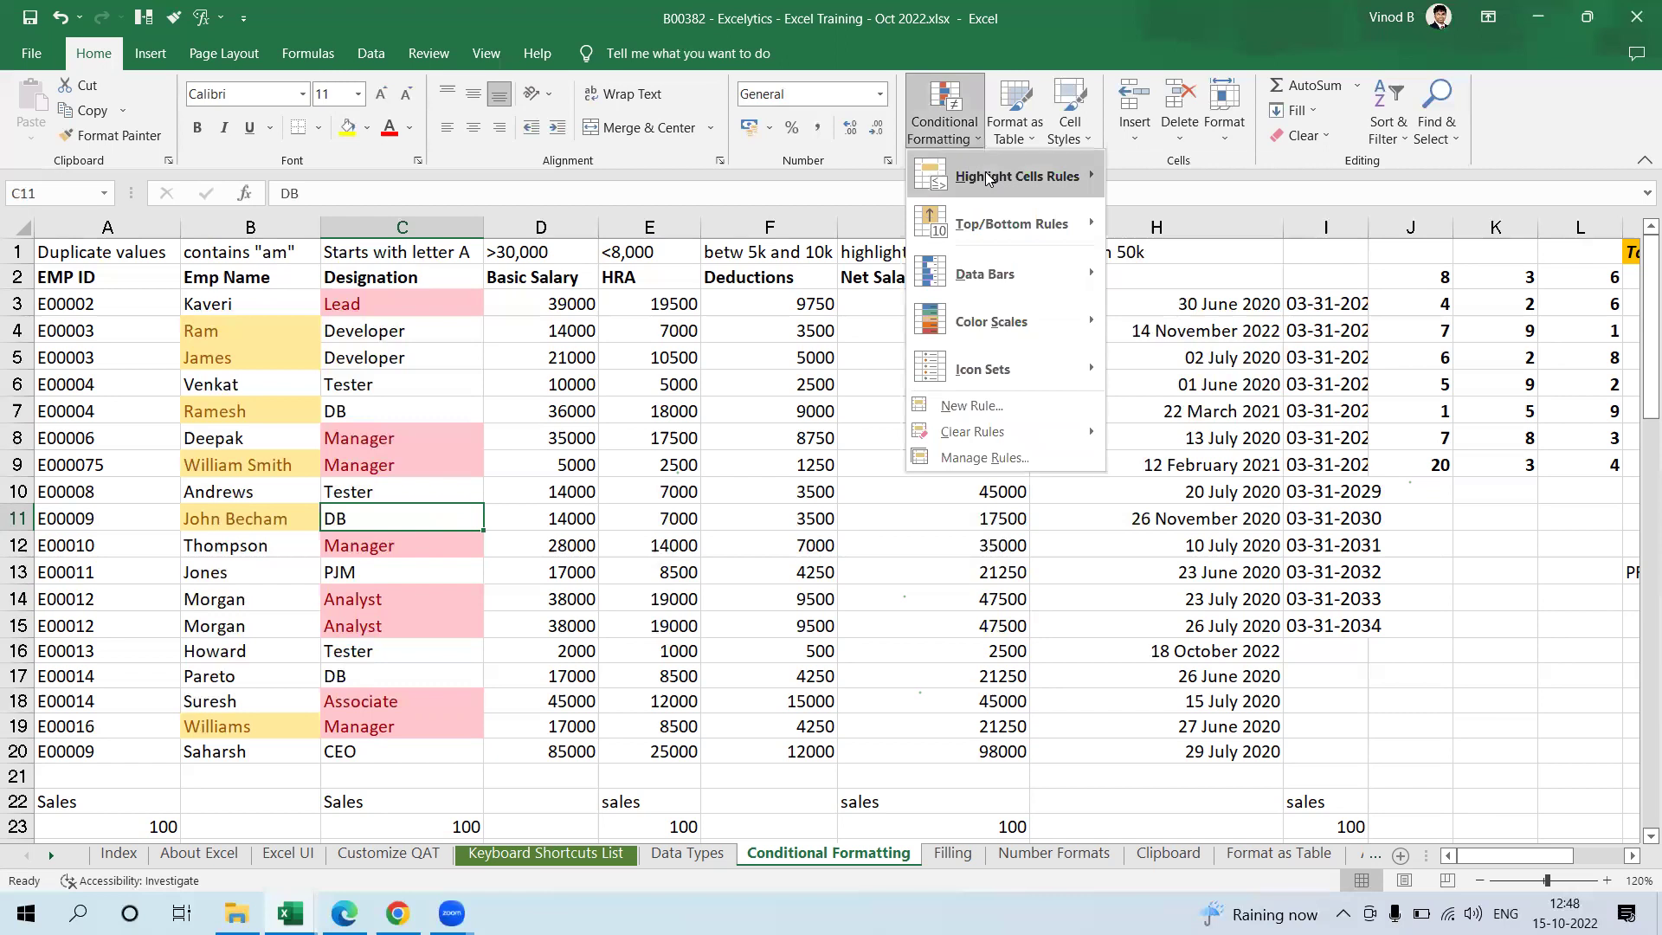
mouse_move(987, 178)
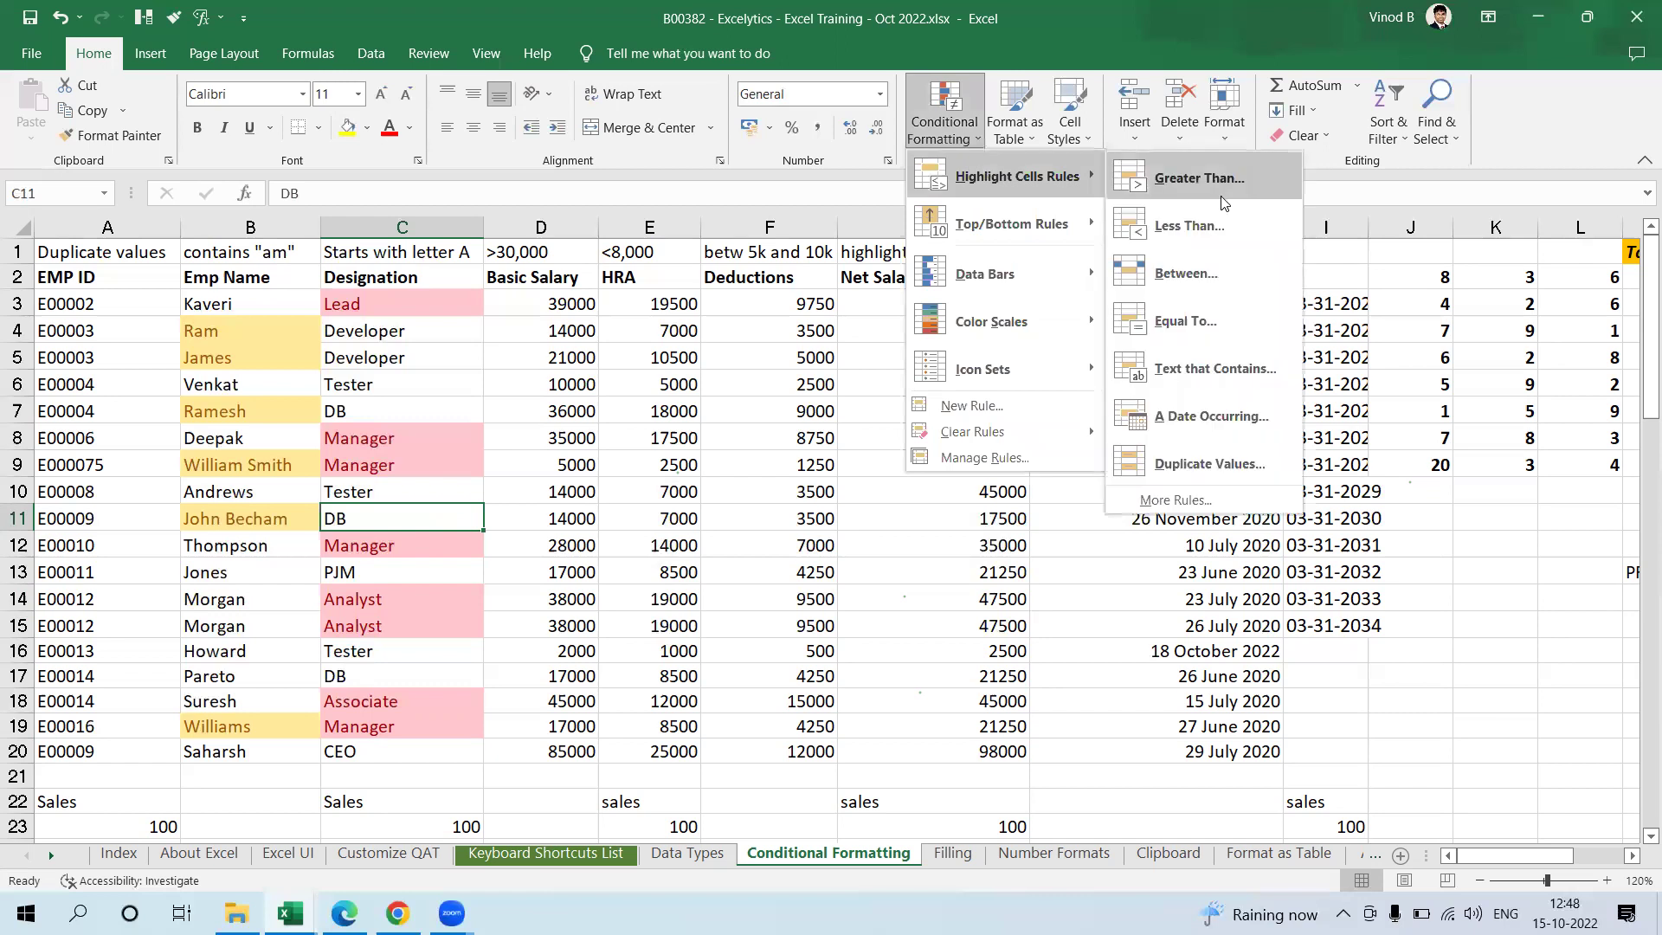
click(1196, 501)
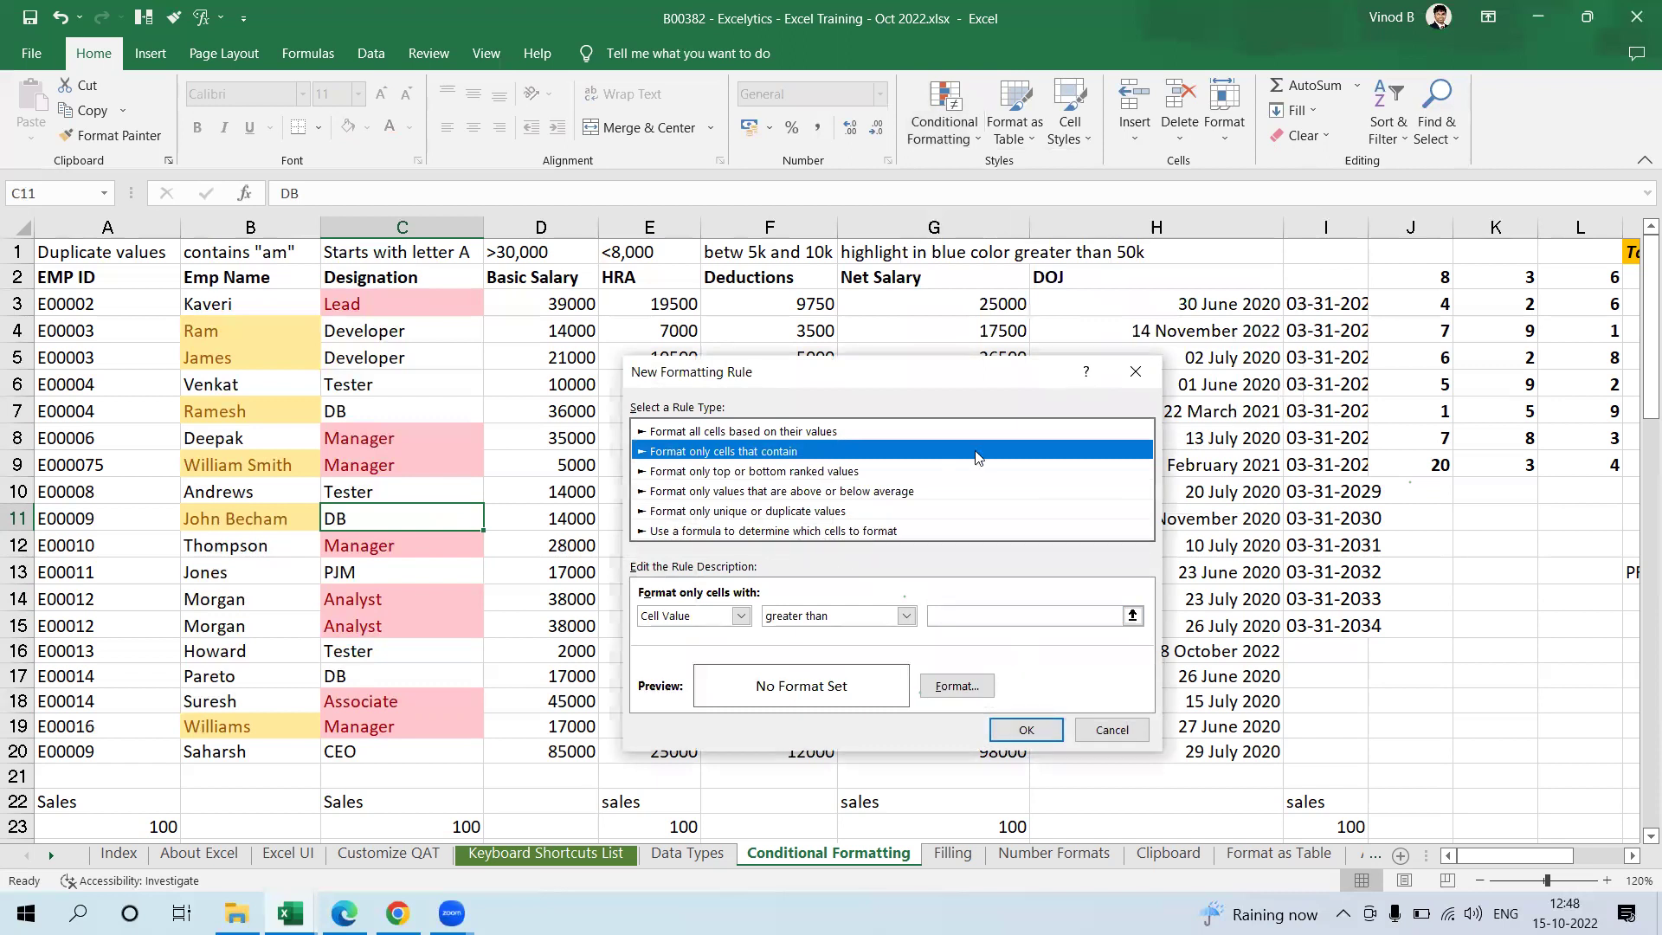
key(Escape)
click(944, 112)
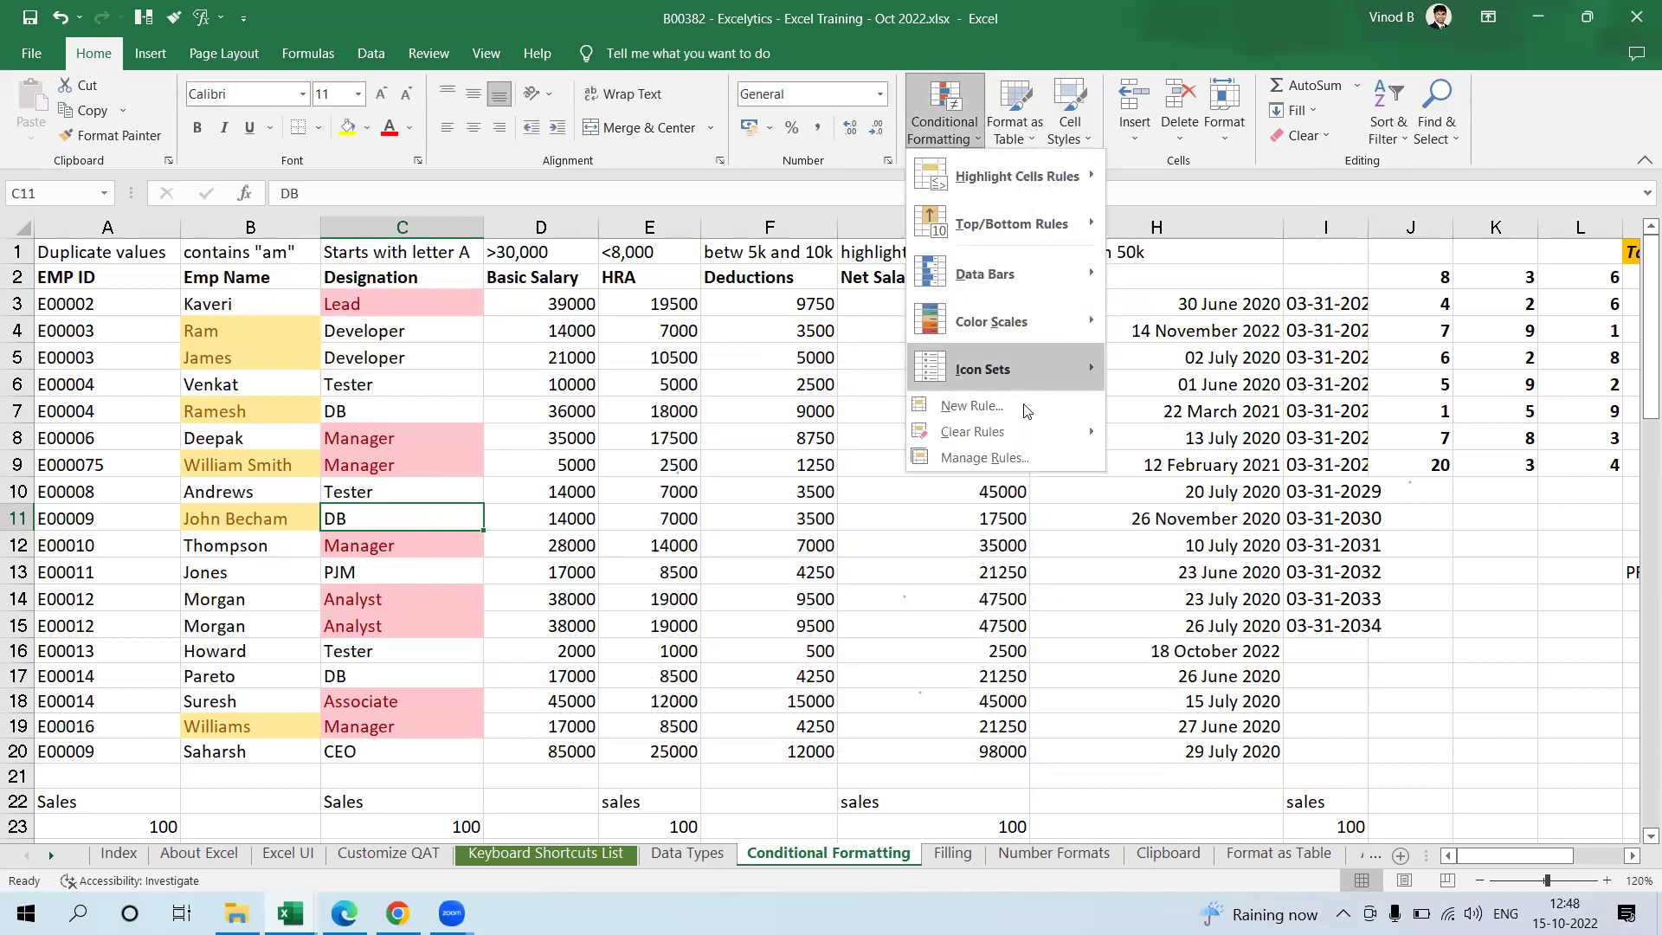
key(Escape)
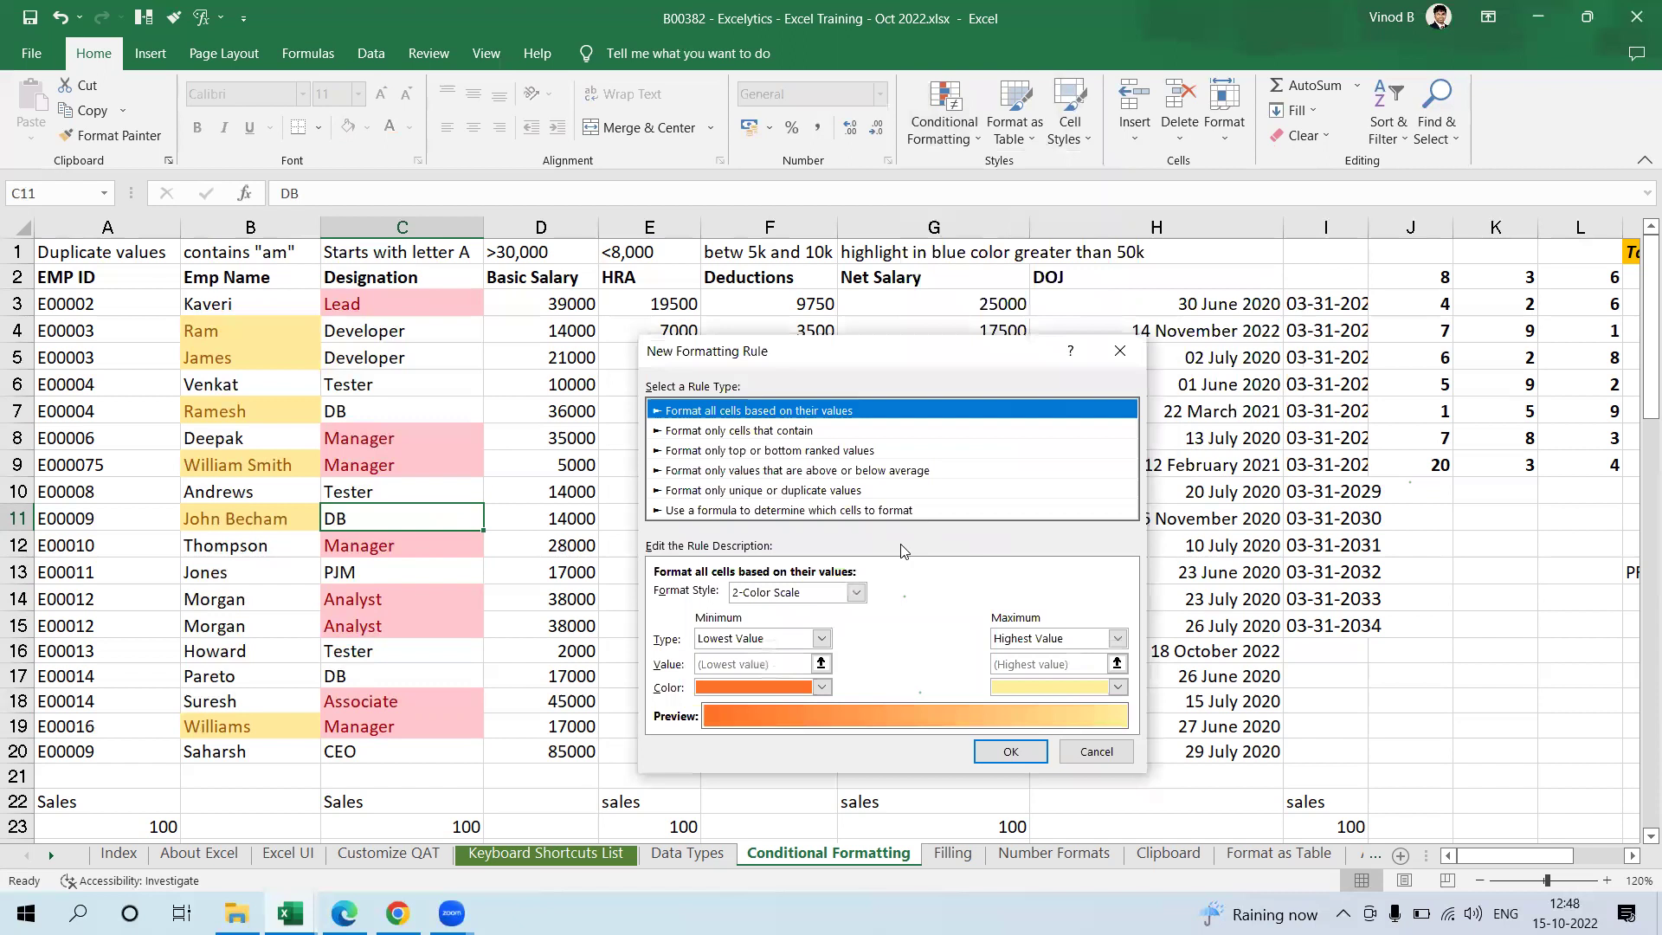
click(804, 511)
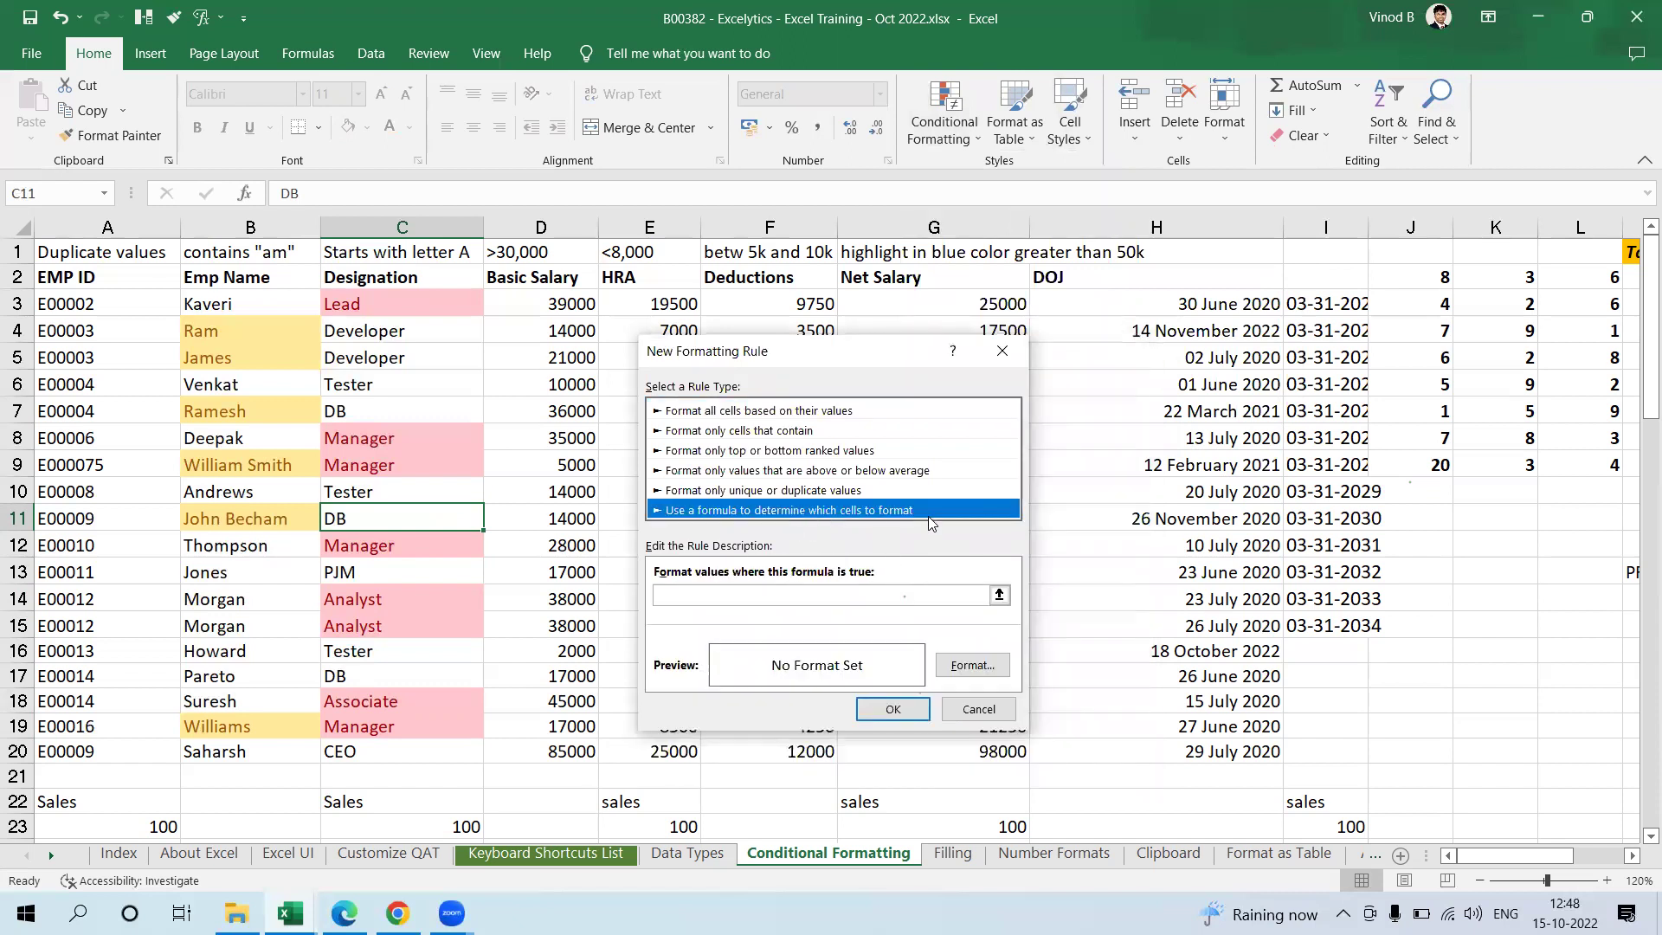
click(907, 599)
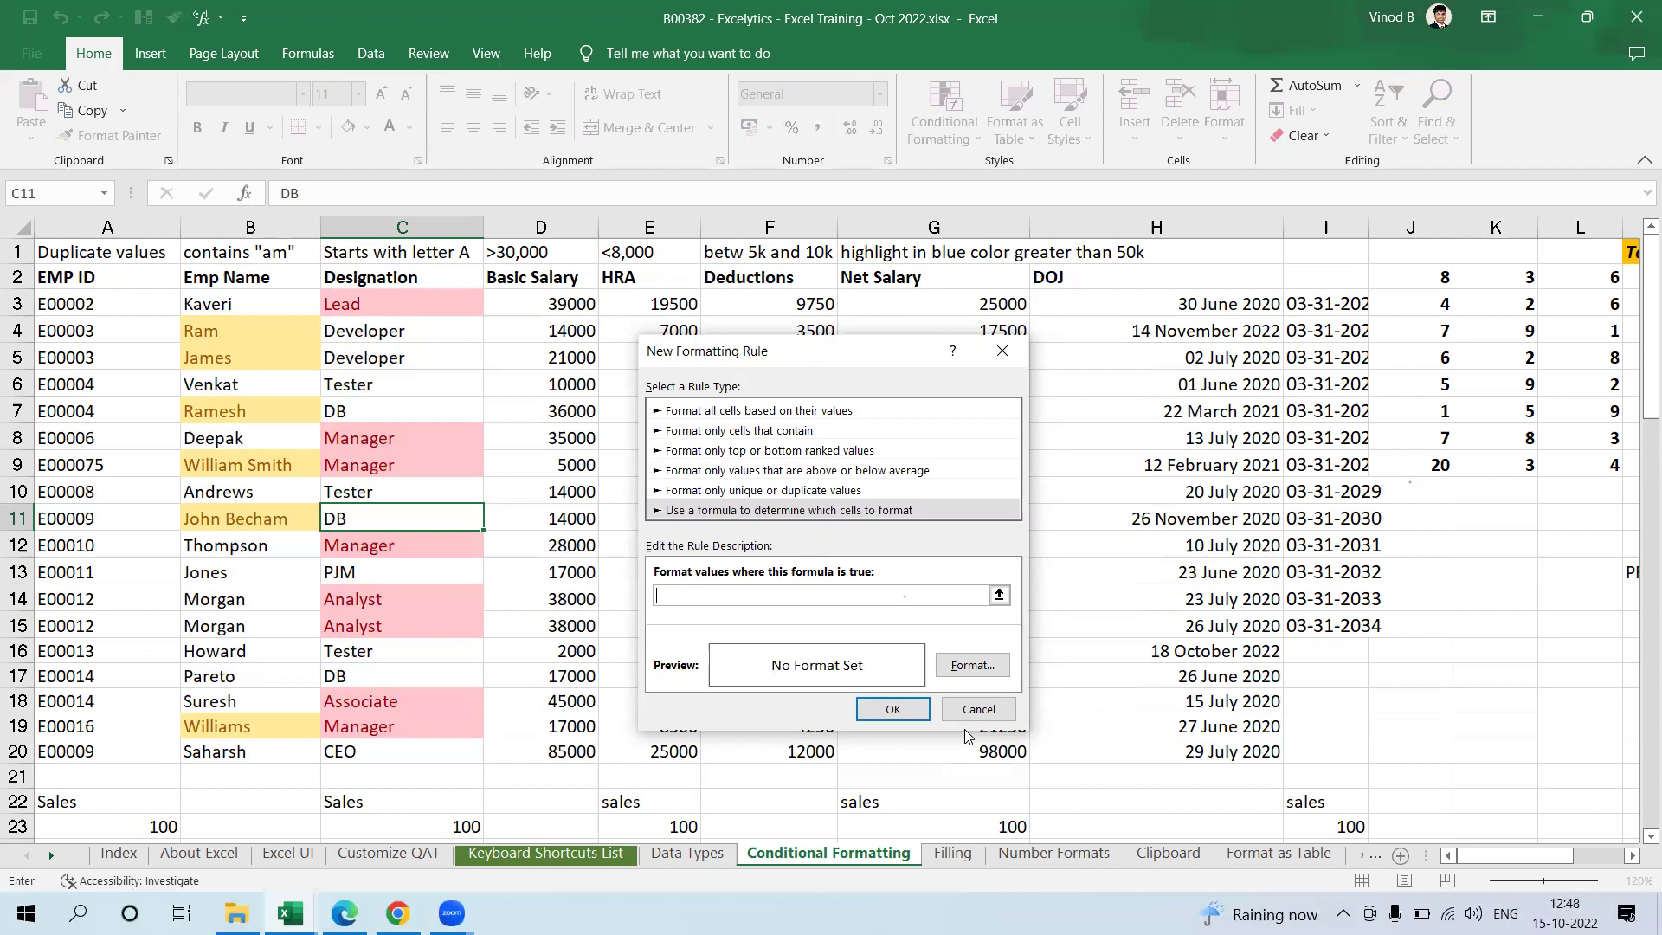
key(Escape)
click(465, 377)
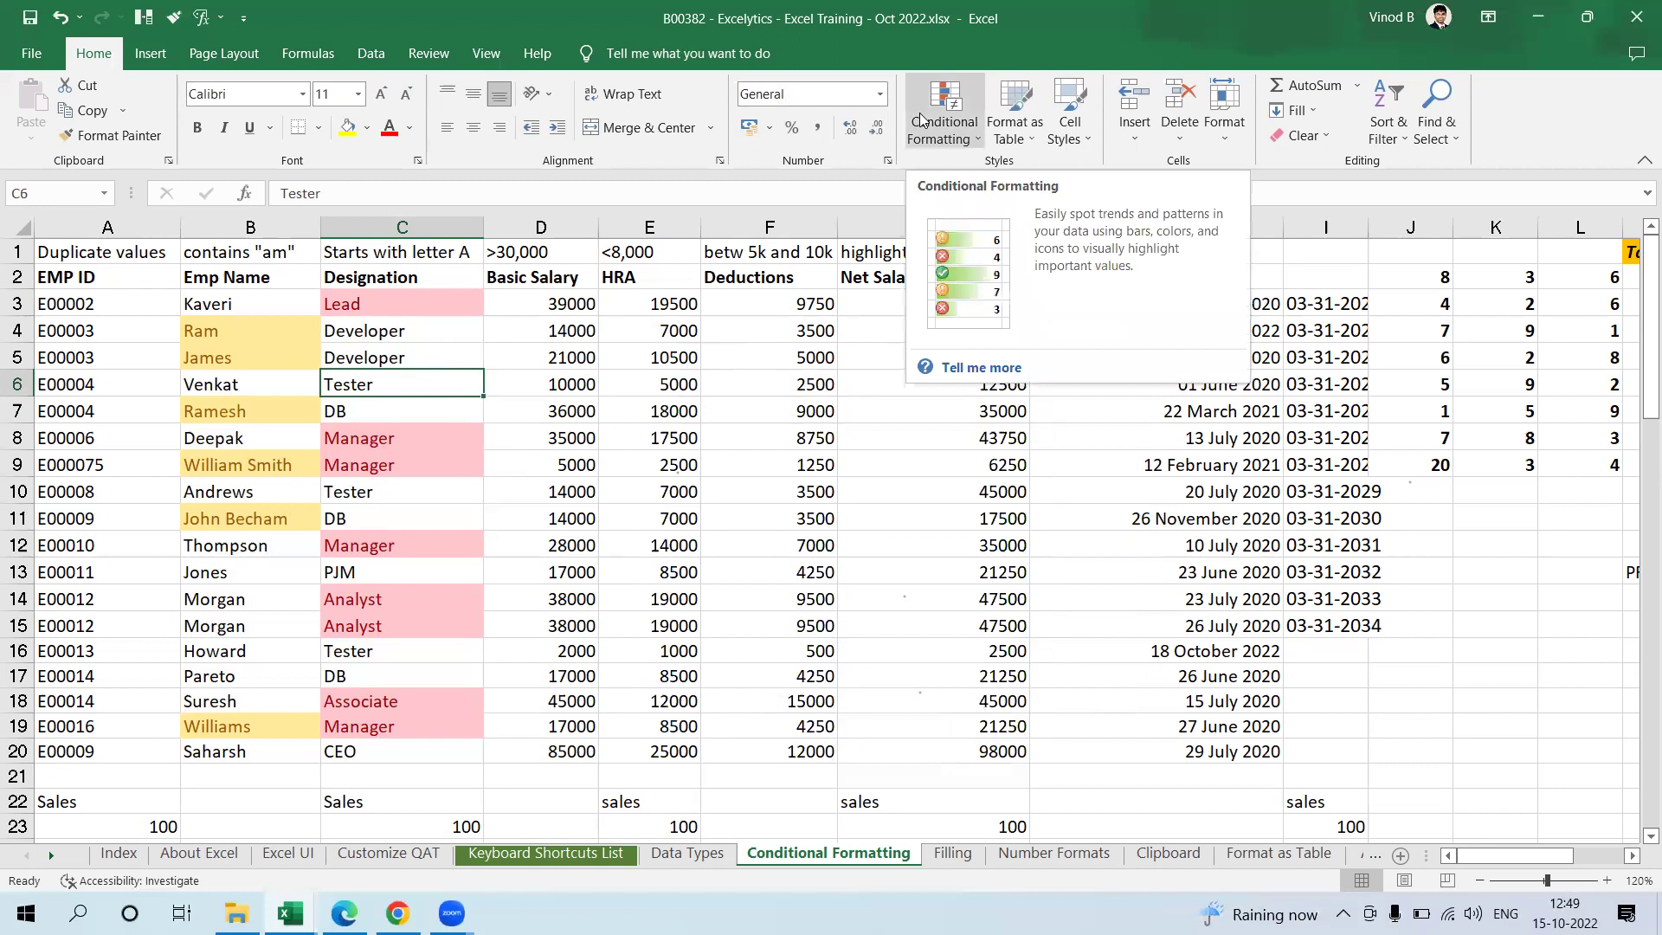
Step: Highlight Basic Salary values in D3:D20 greater than 30000 with light red fill
drag(548, 303, 543, 755)
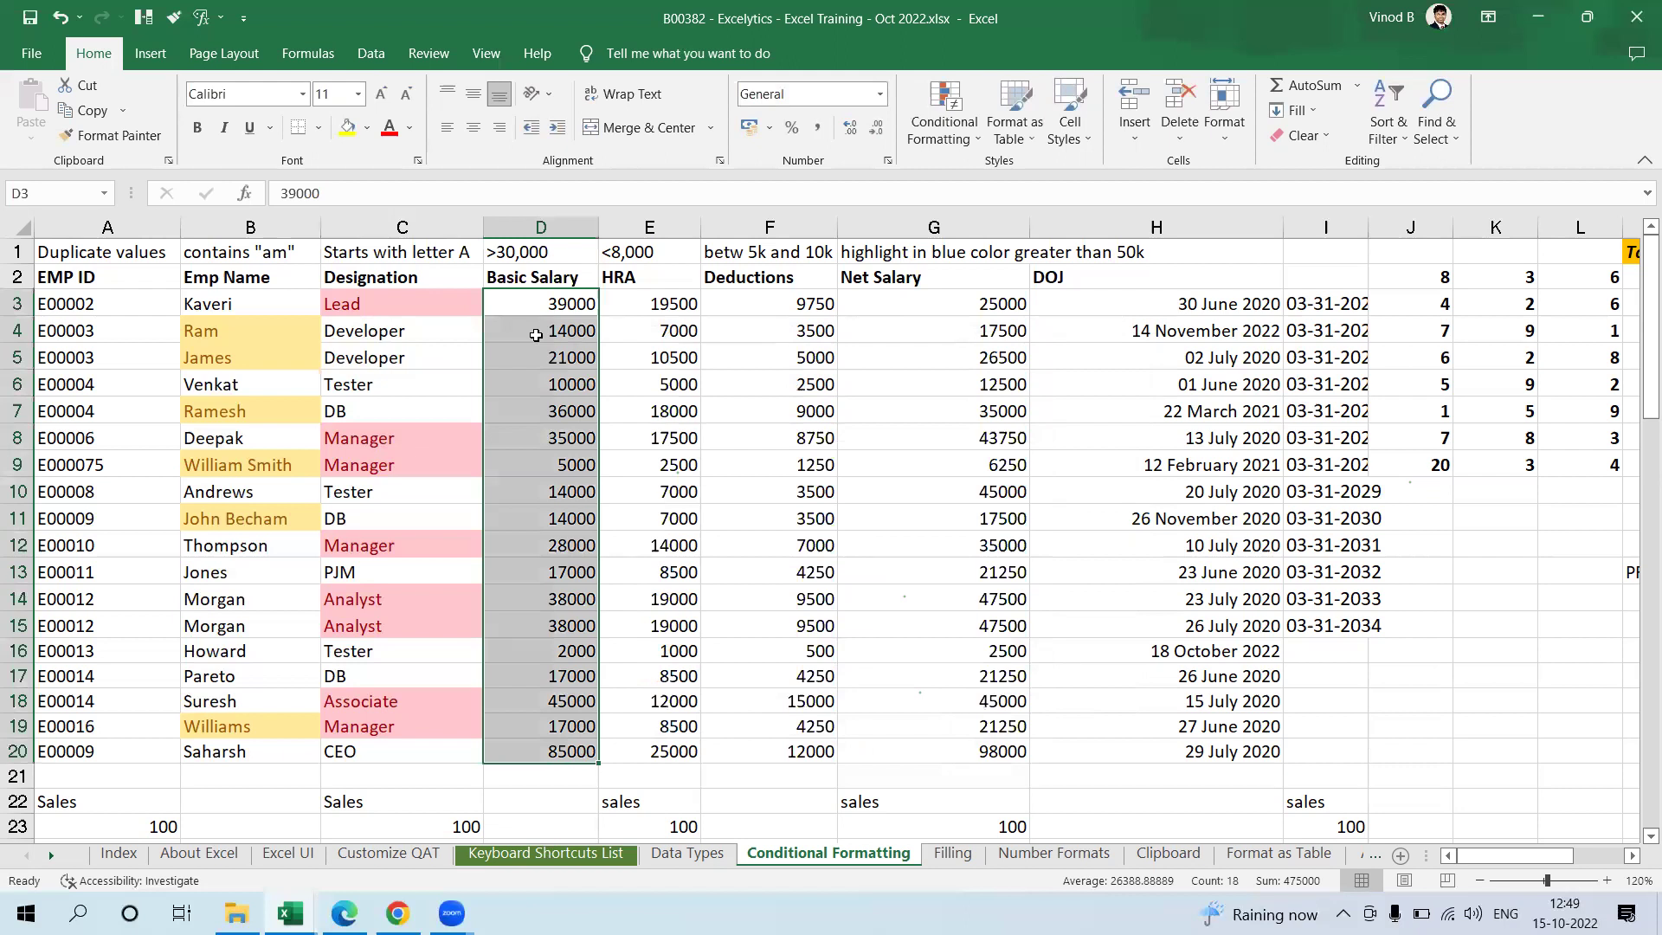
click(969, 146)
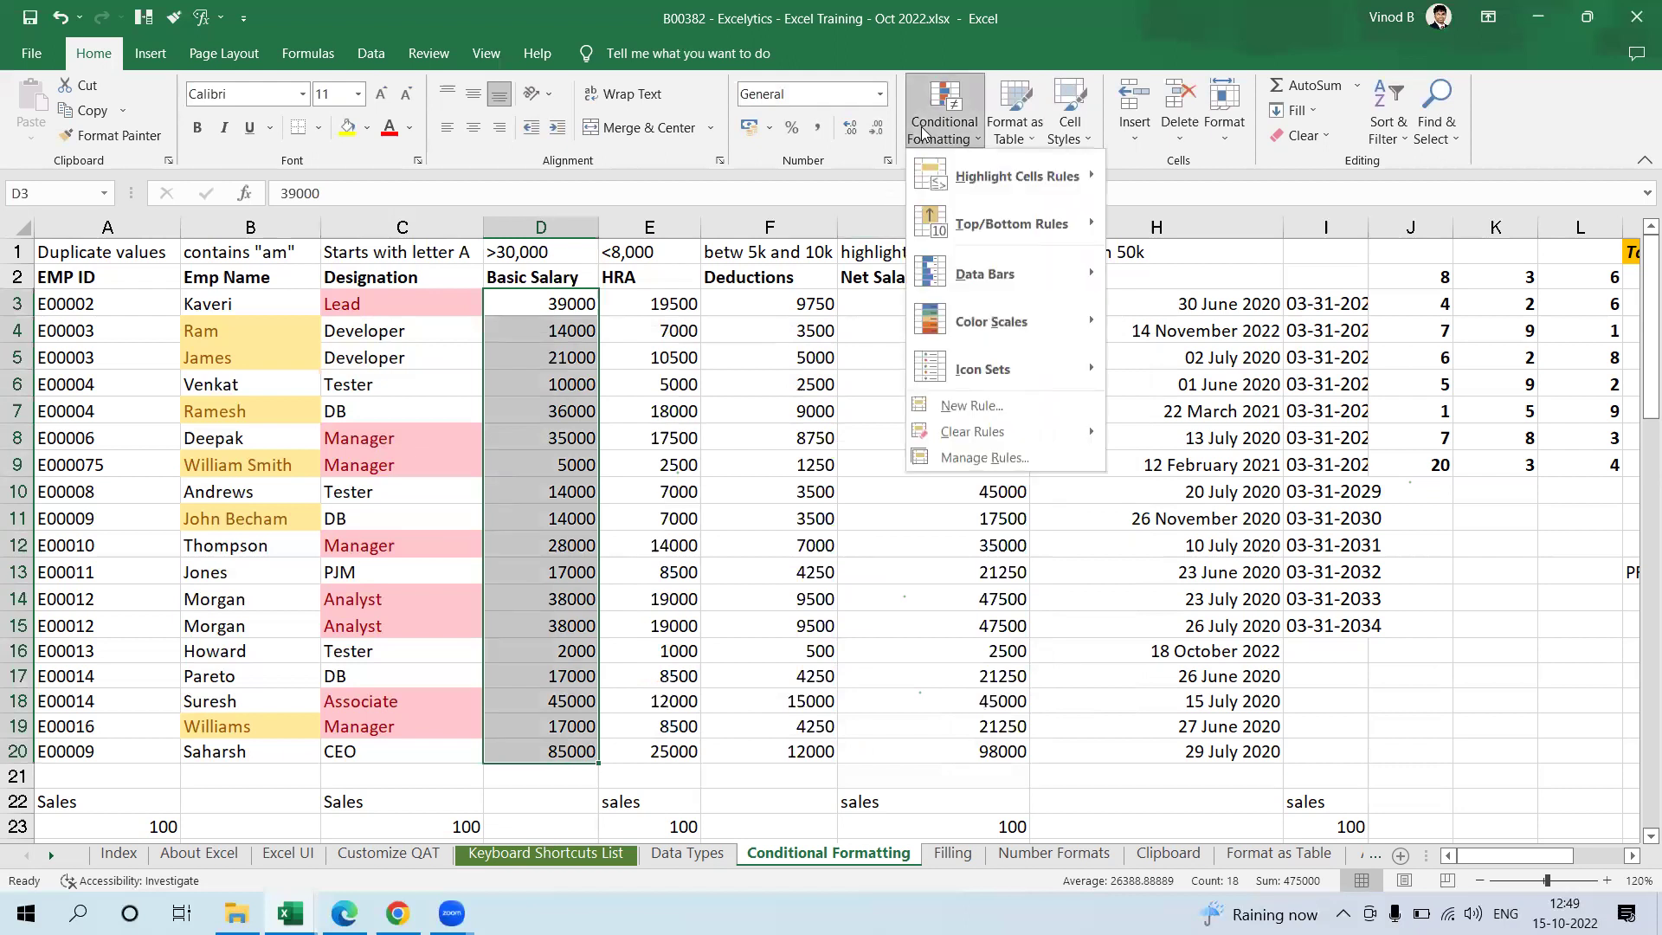
mouse_move(973, 182)
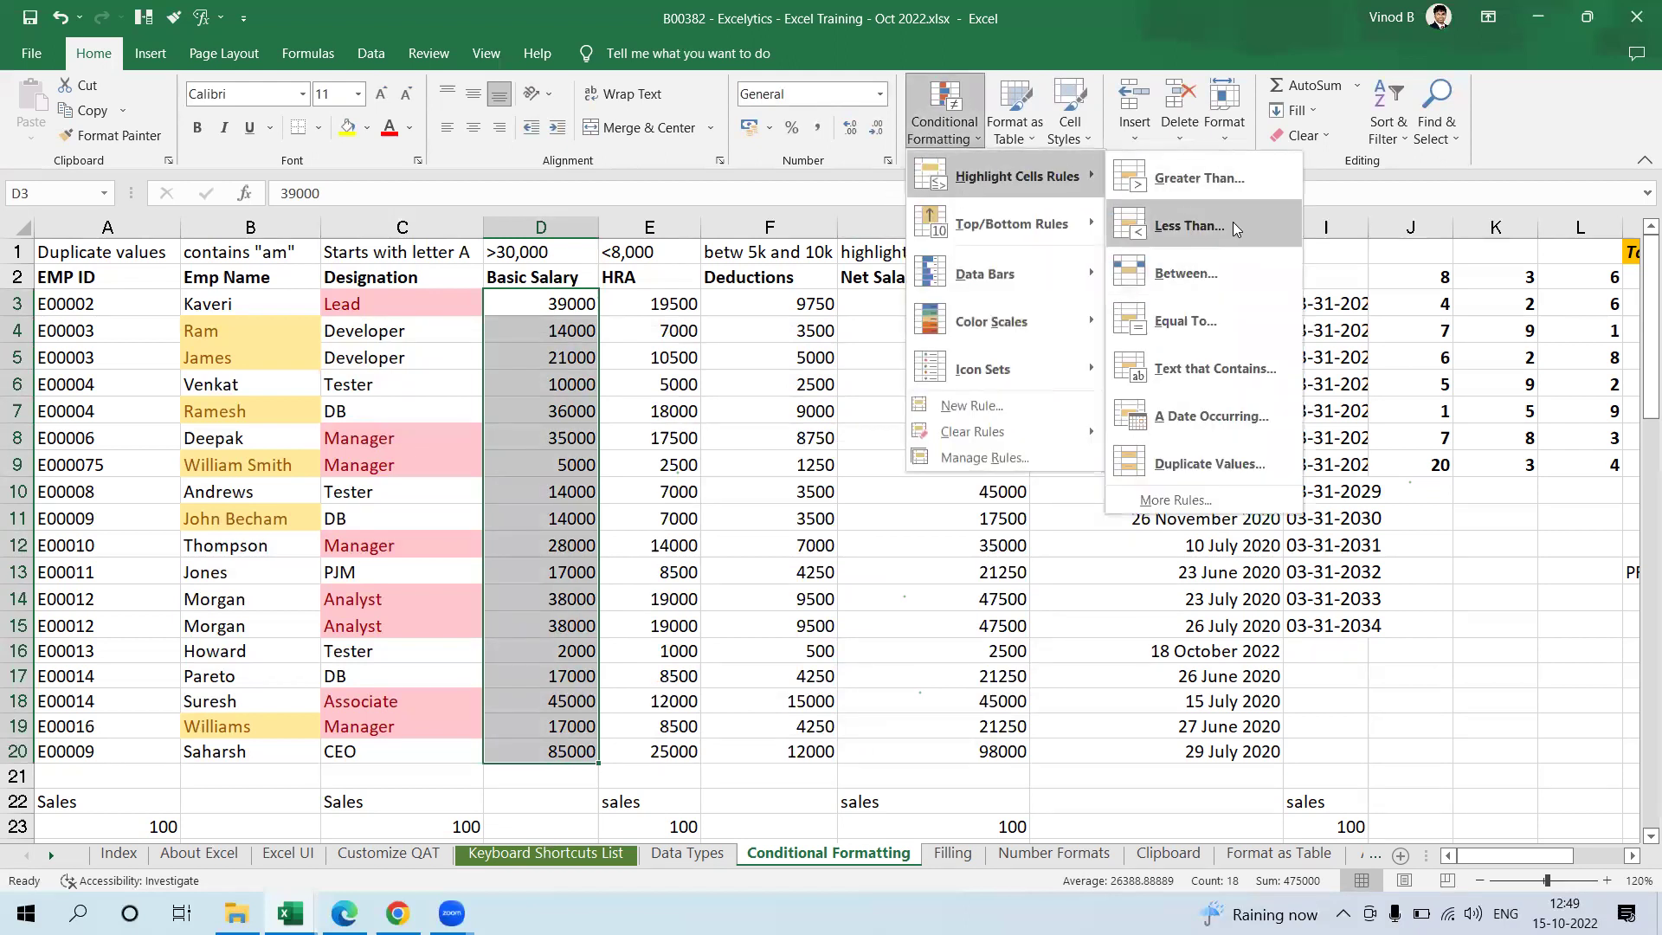
click(1227, 167)
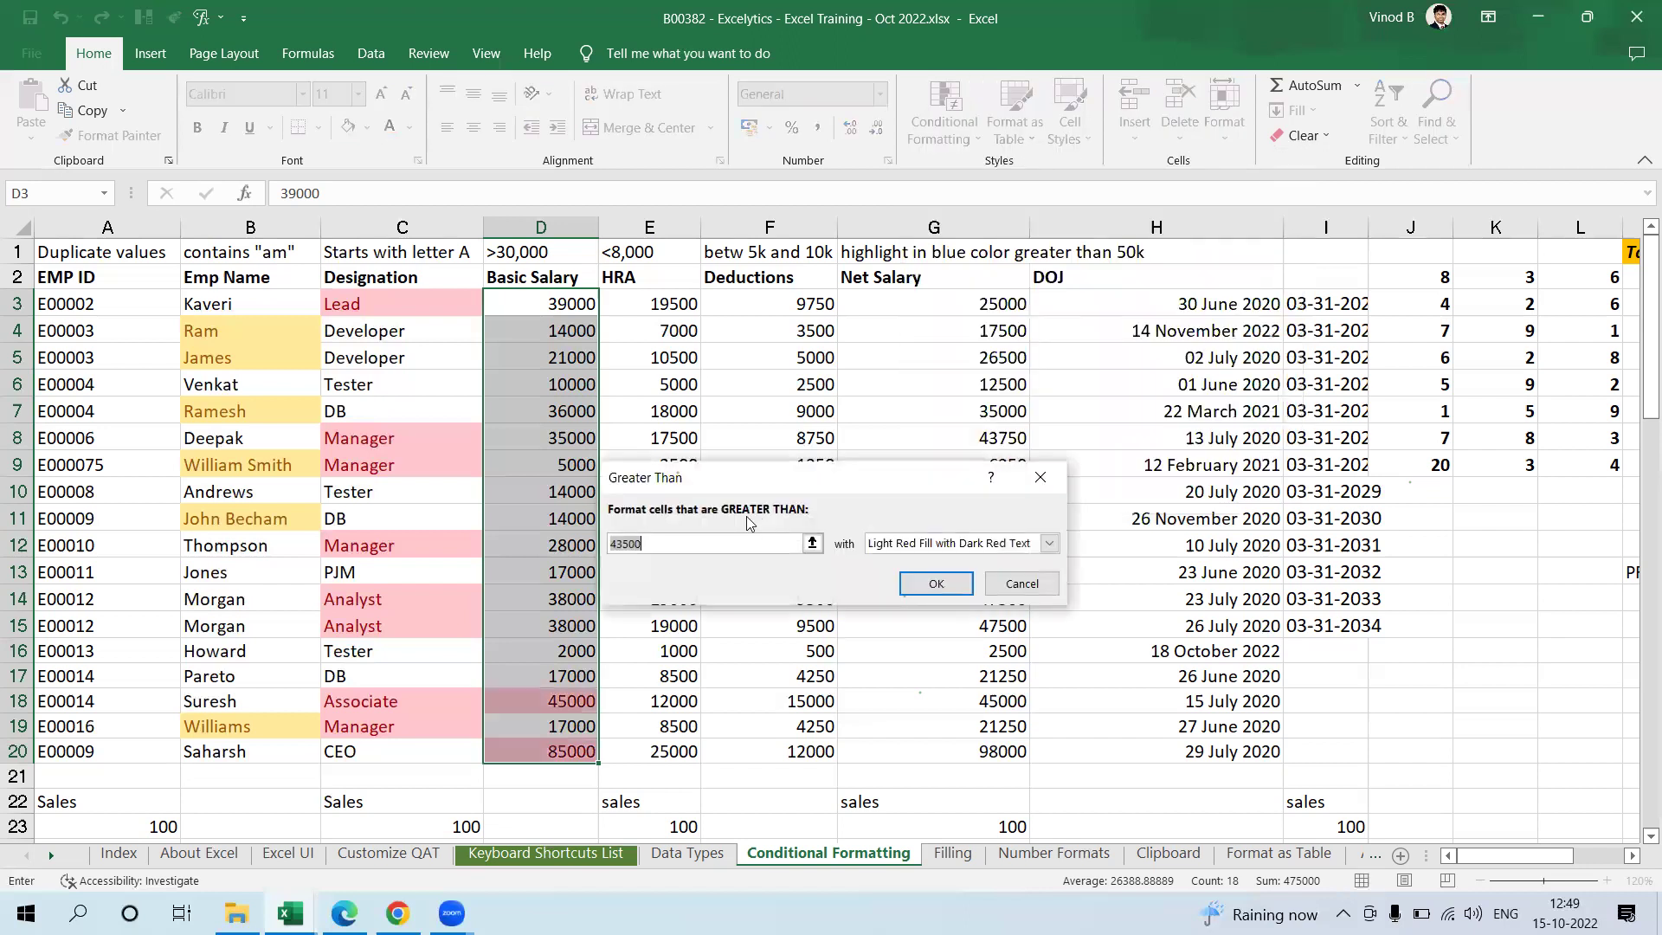
text(30000)
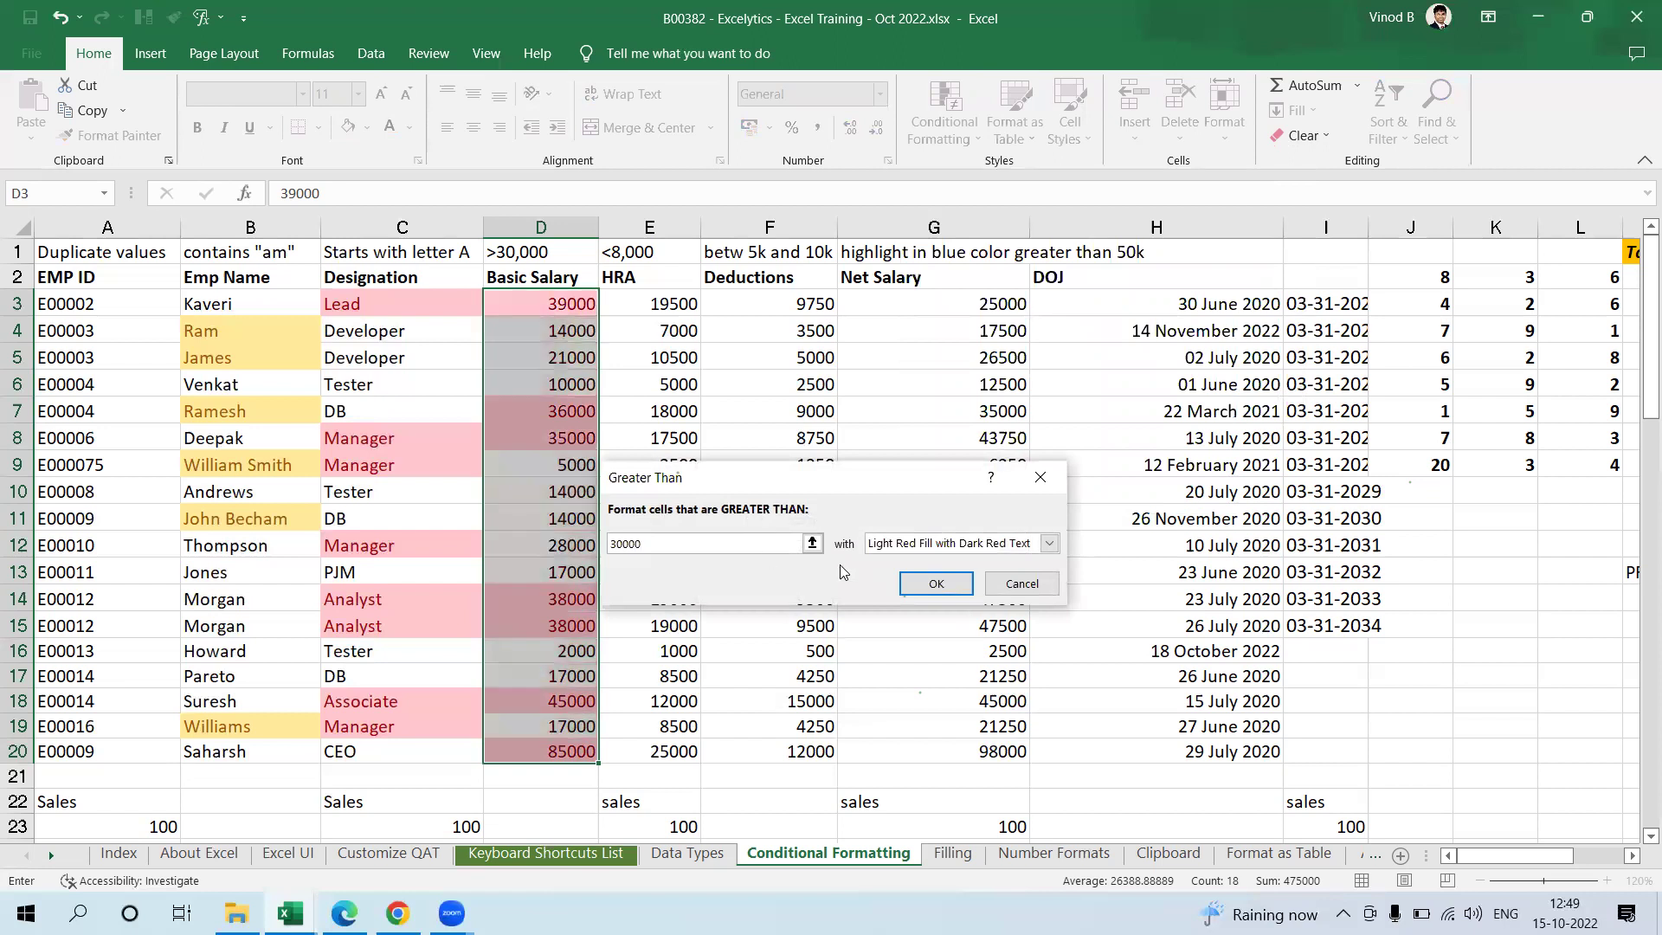
click(960, 580)
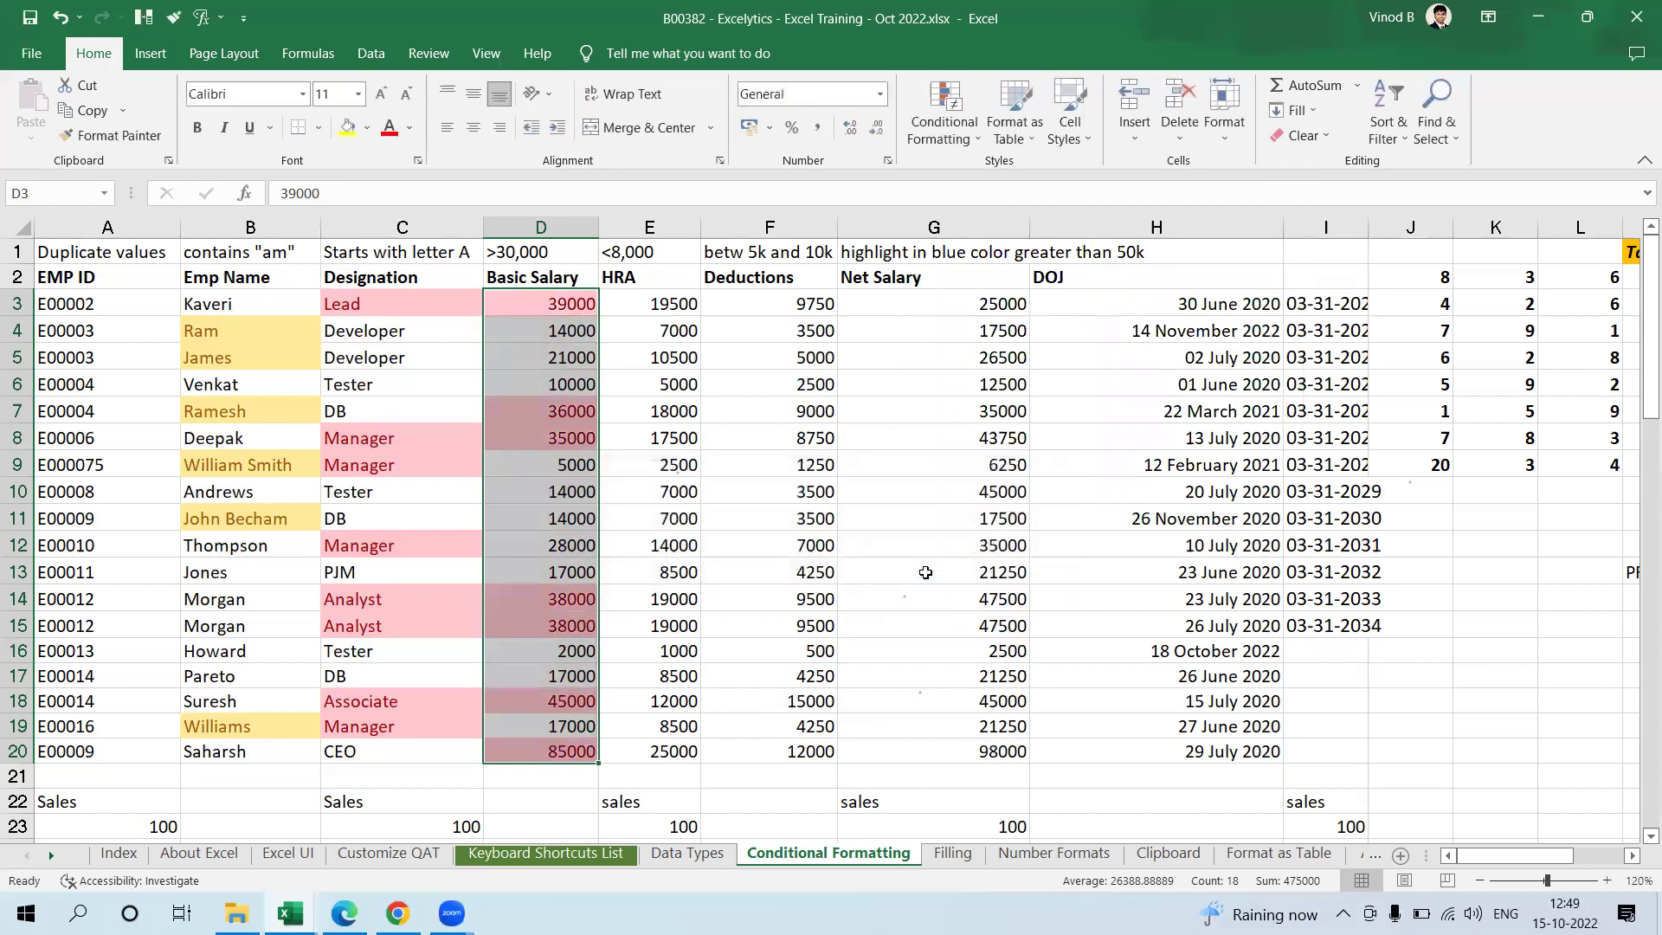
click(564, 516)
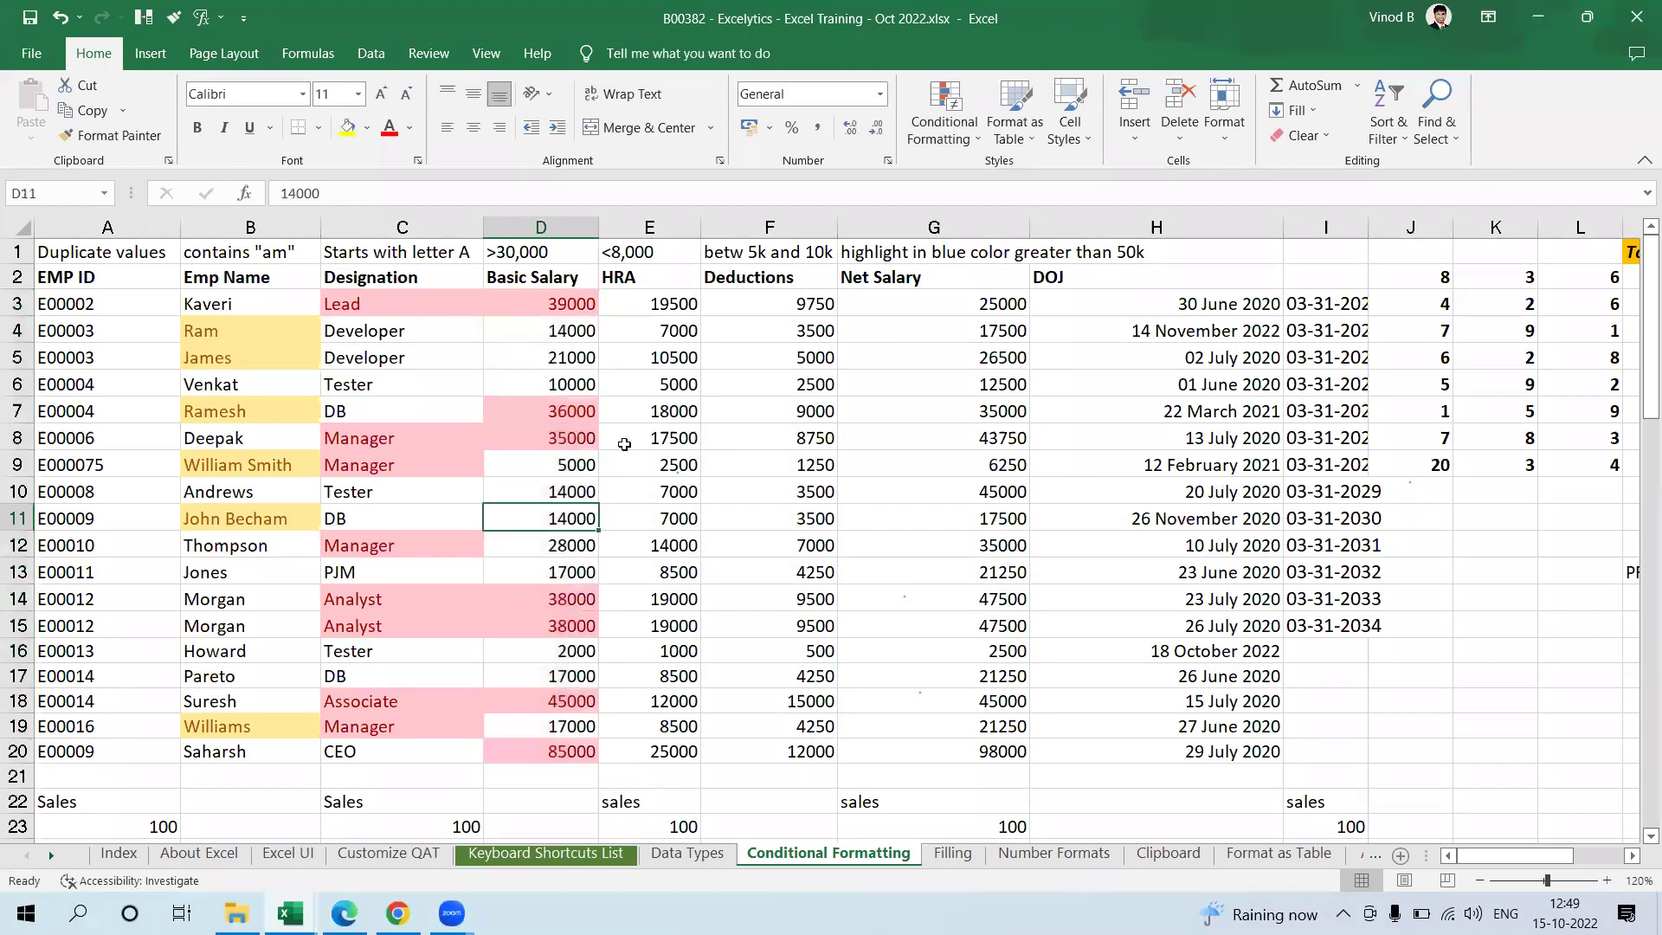
drag(628, 307, 662, 758)
drag(811, 305, 820, 755)
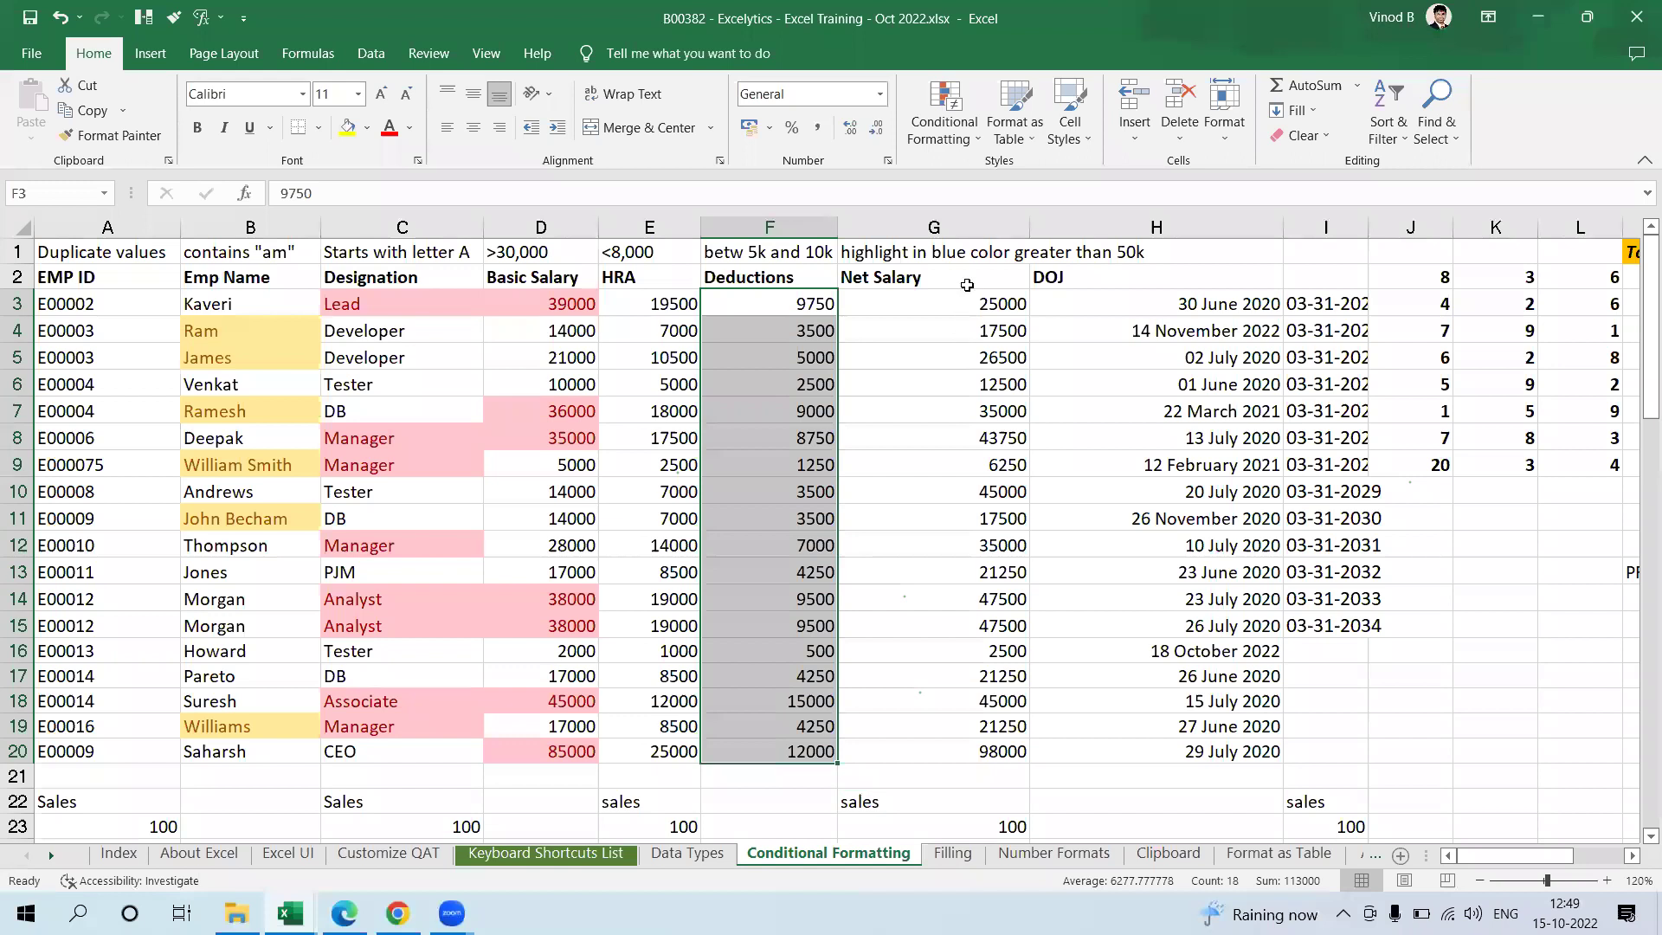
click(971, 251)
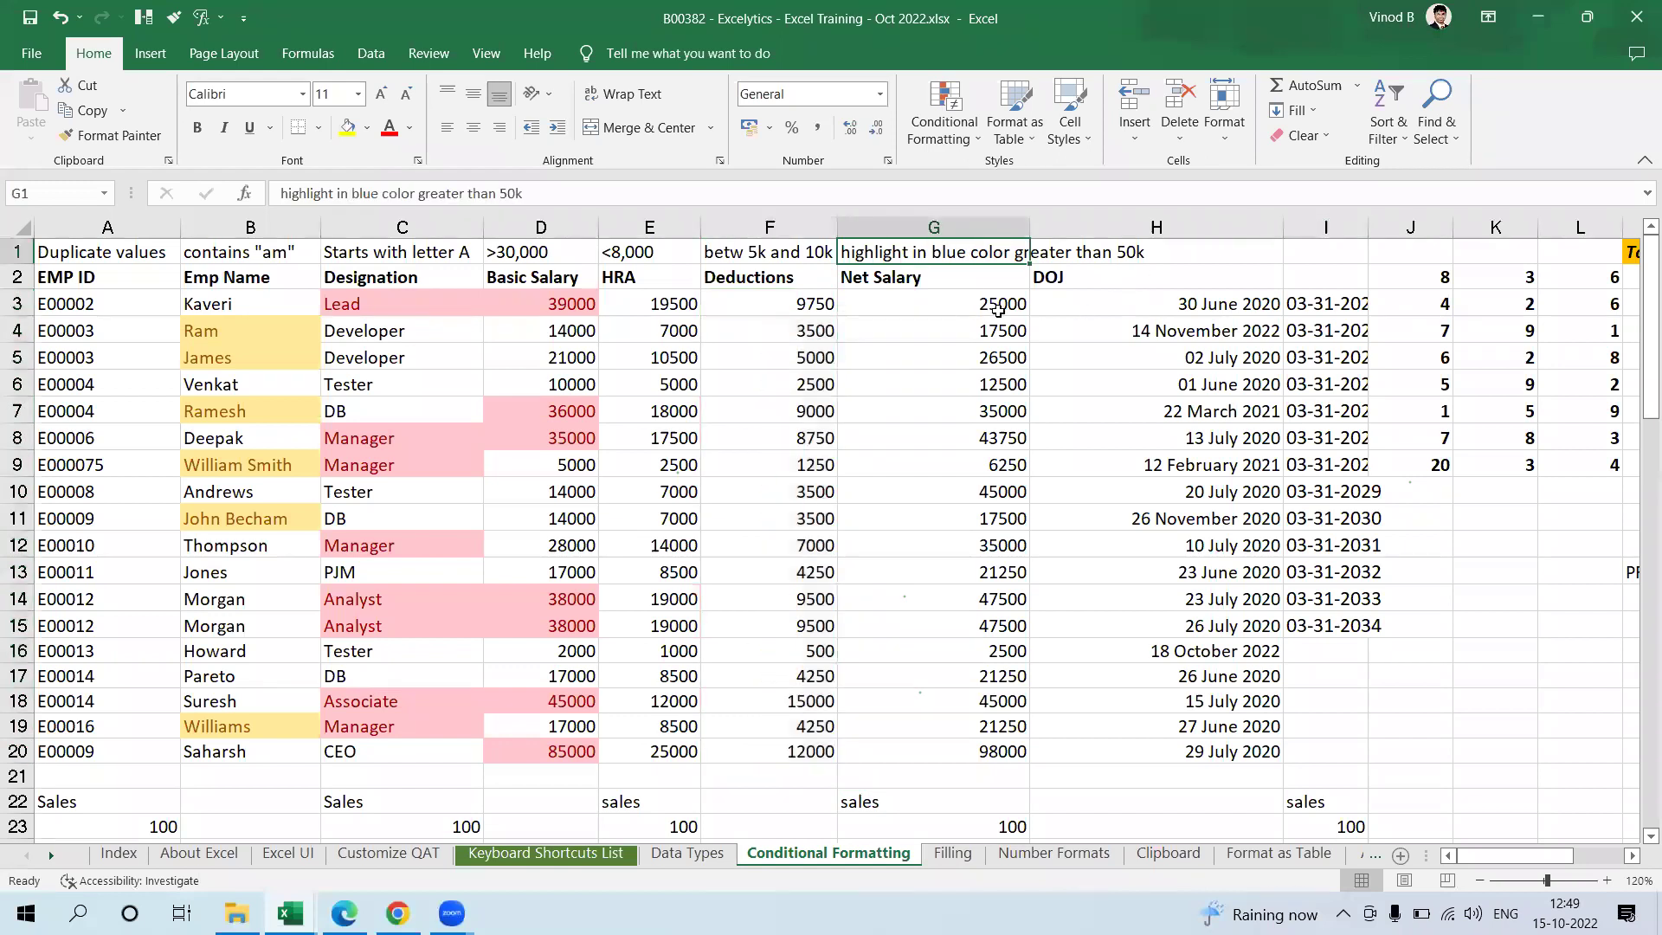
drag(996, 304, 989, 725)
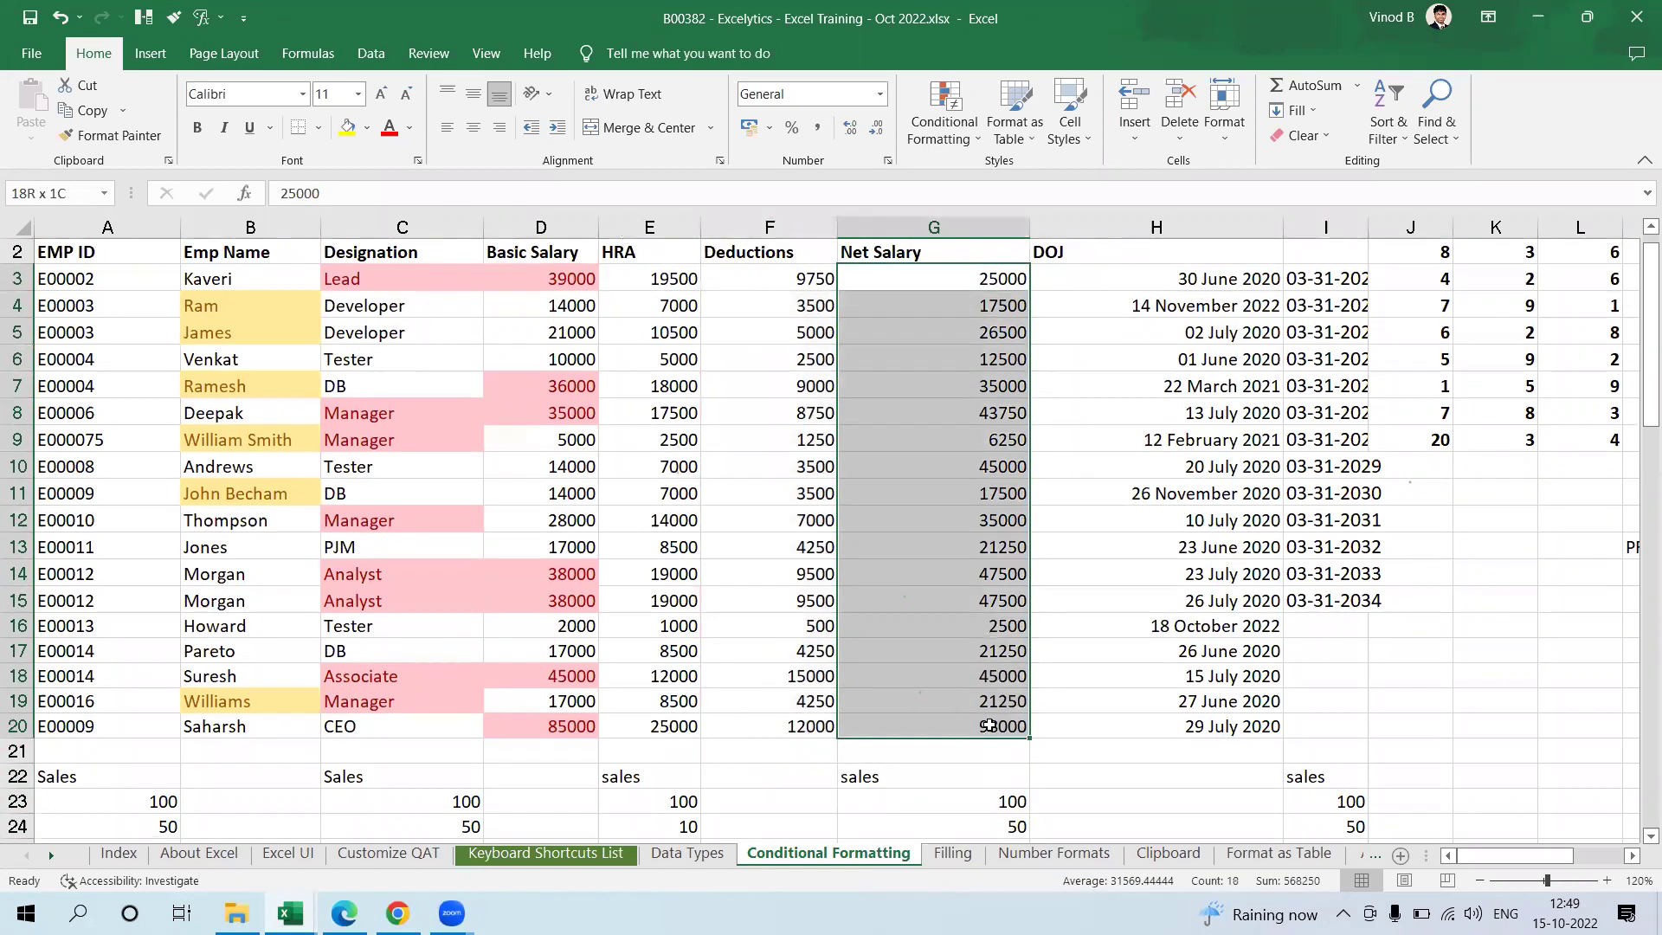
scroll(898, 485, up, 1)
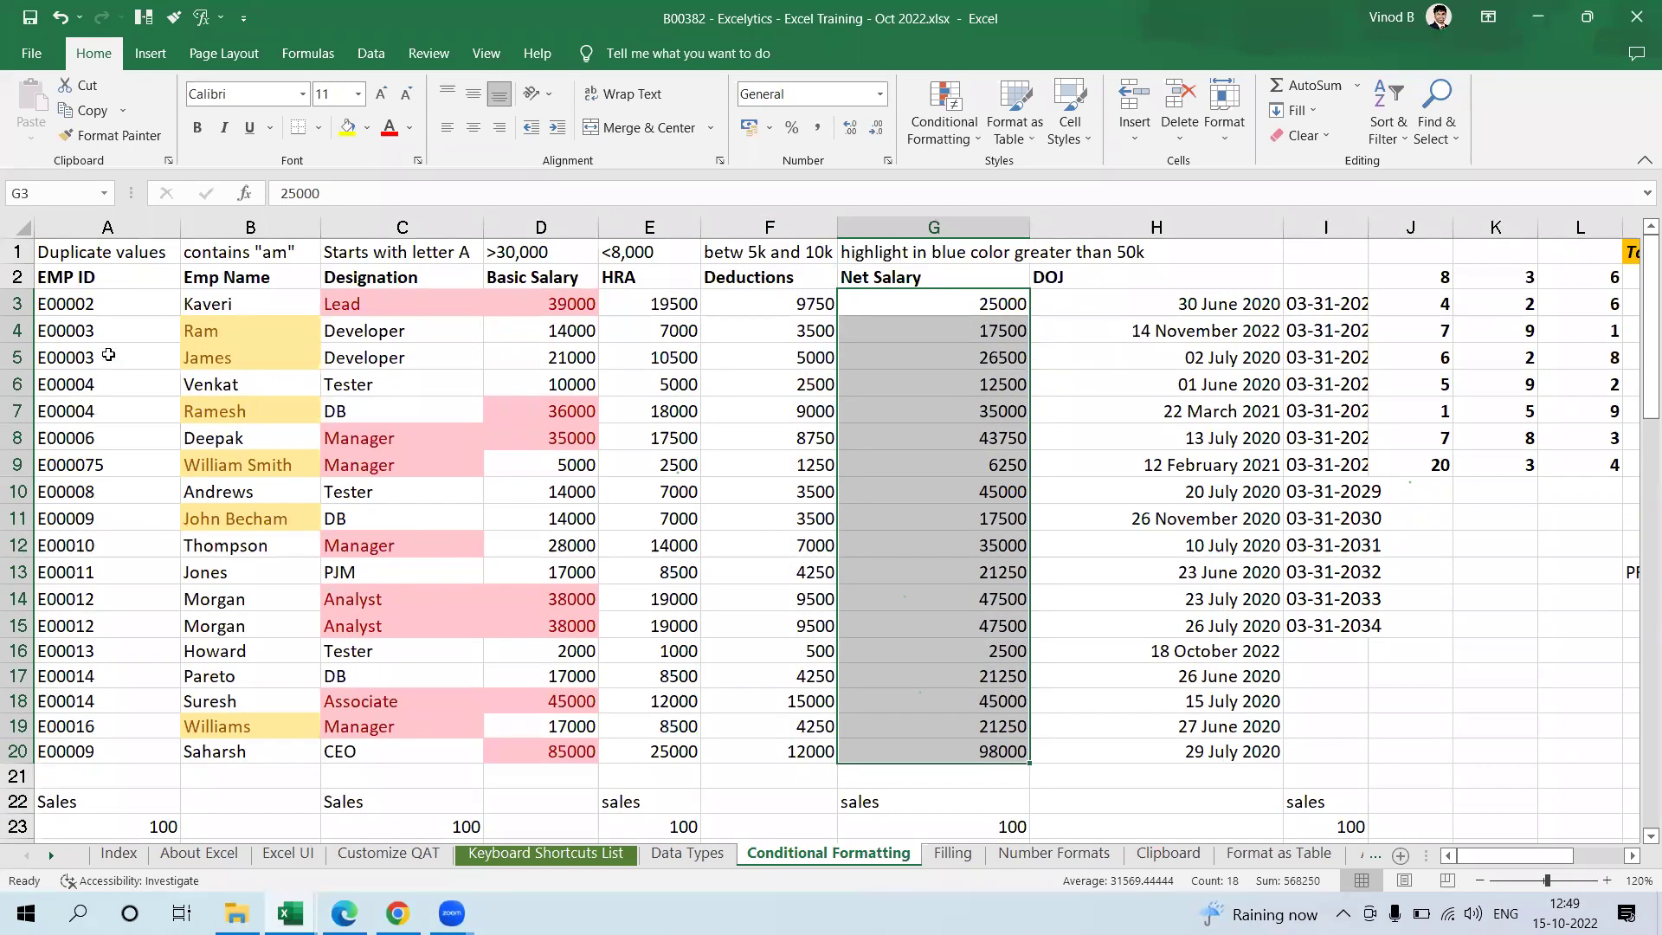
drag(130, 303, 130, 746)
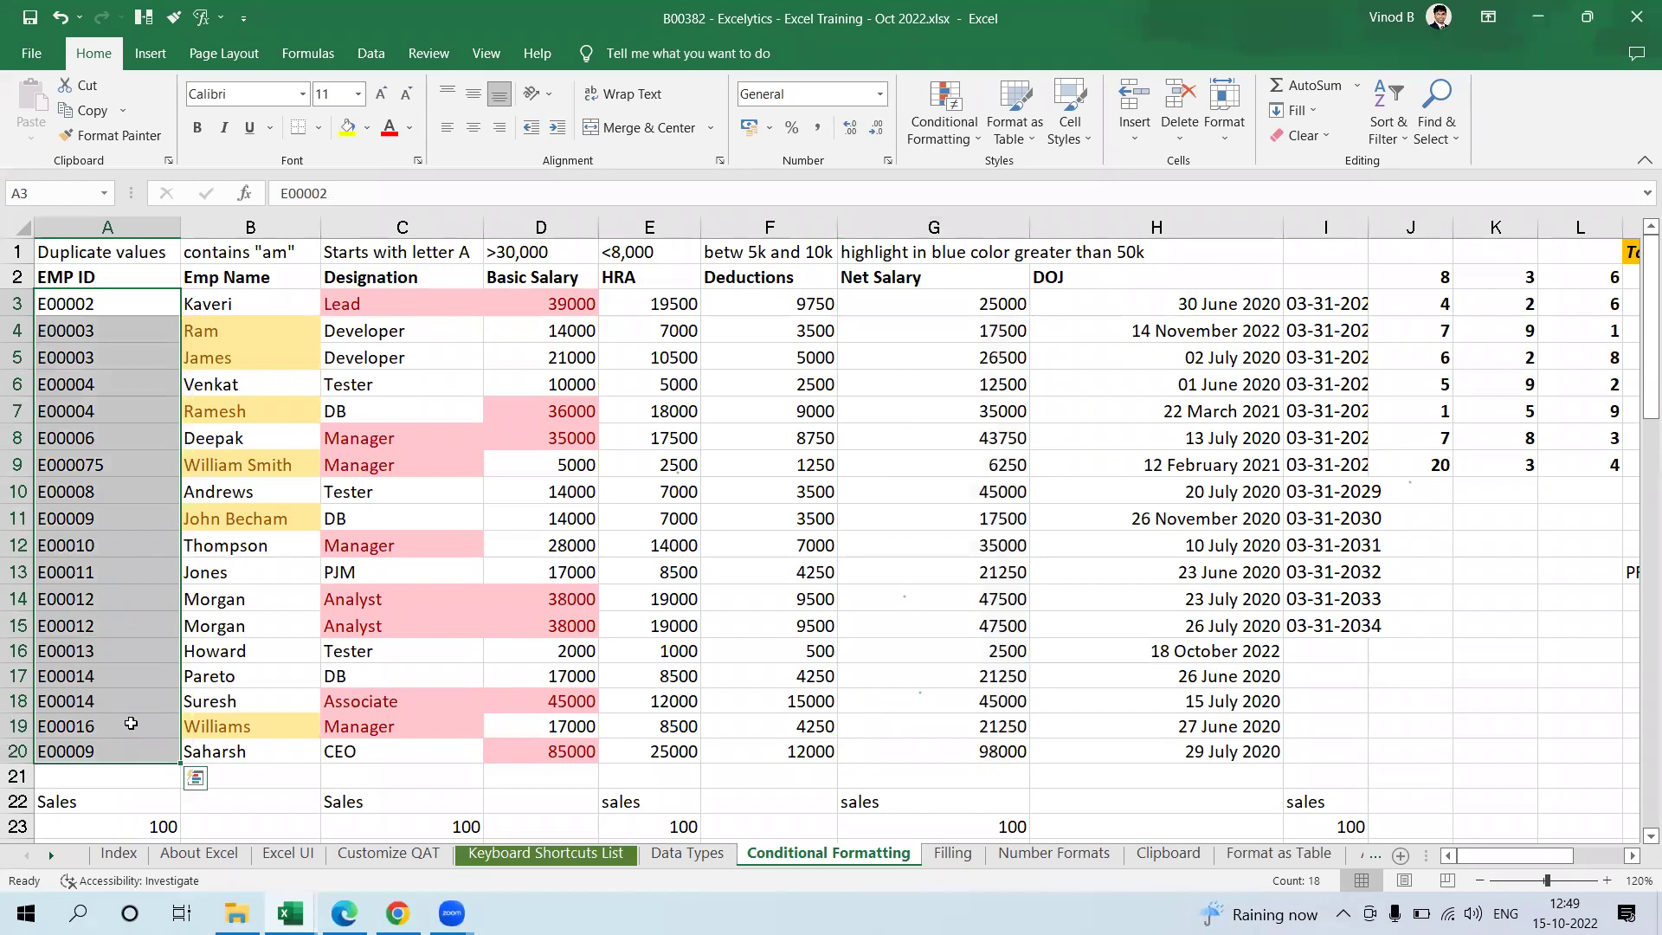
click(132, 417)
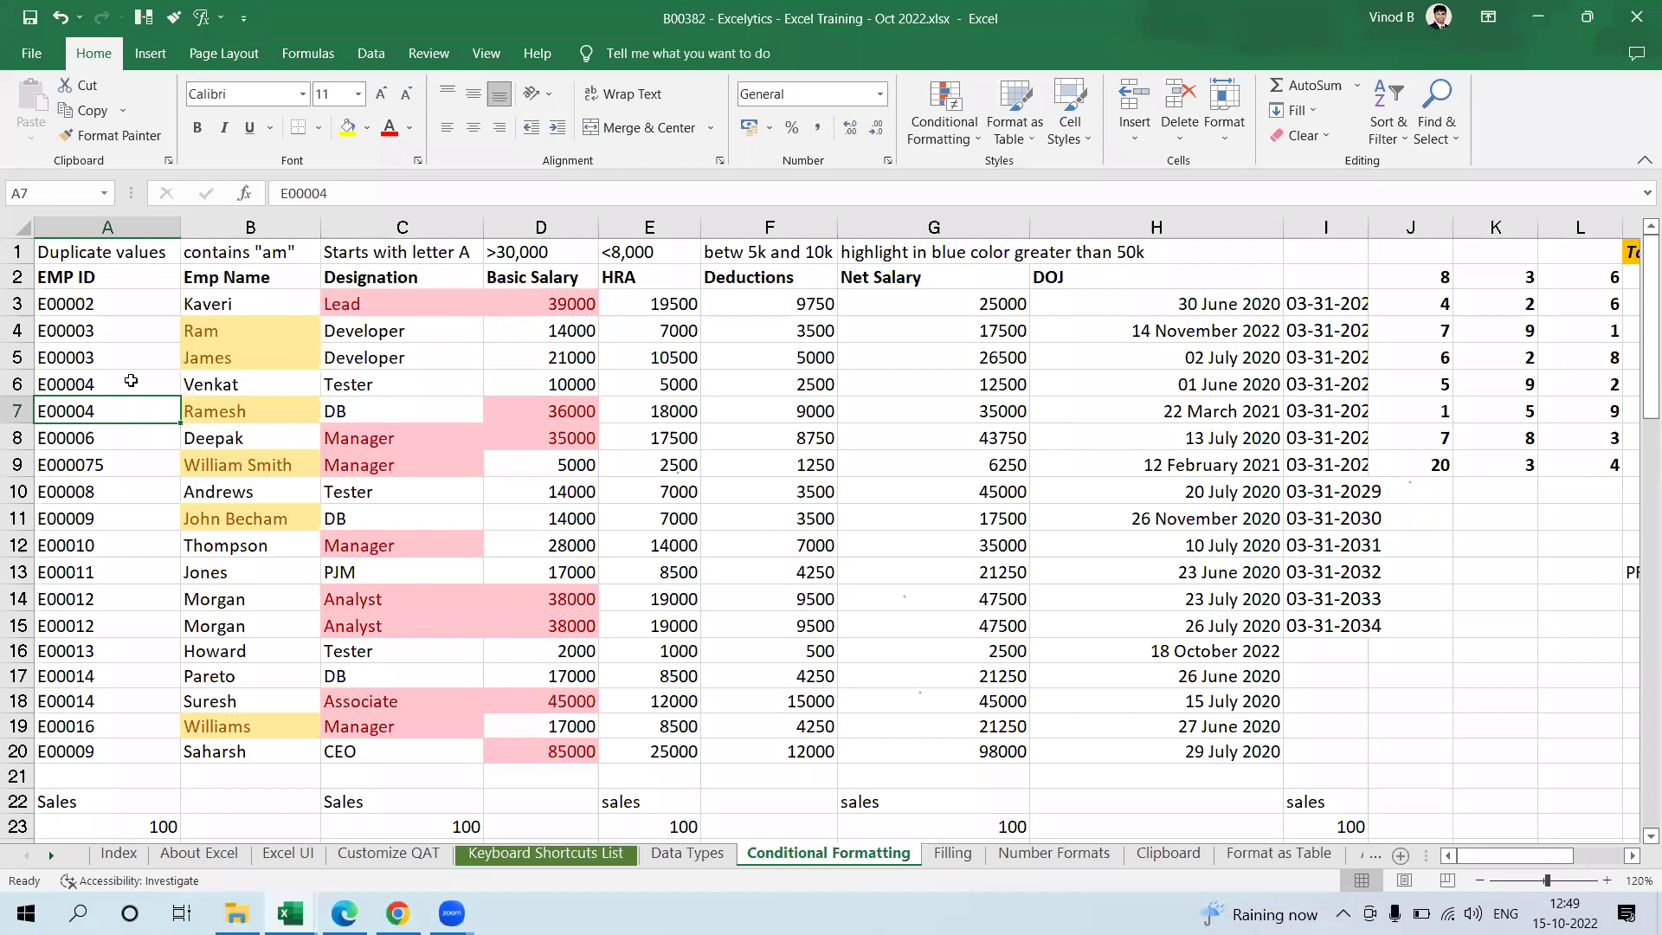
click(134, 307)
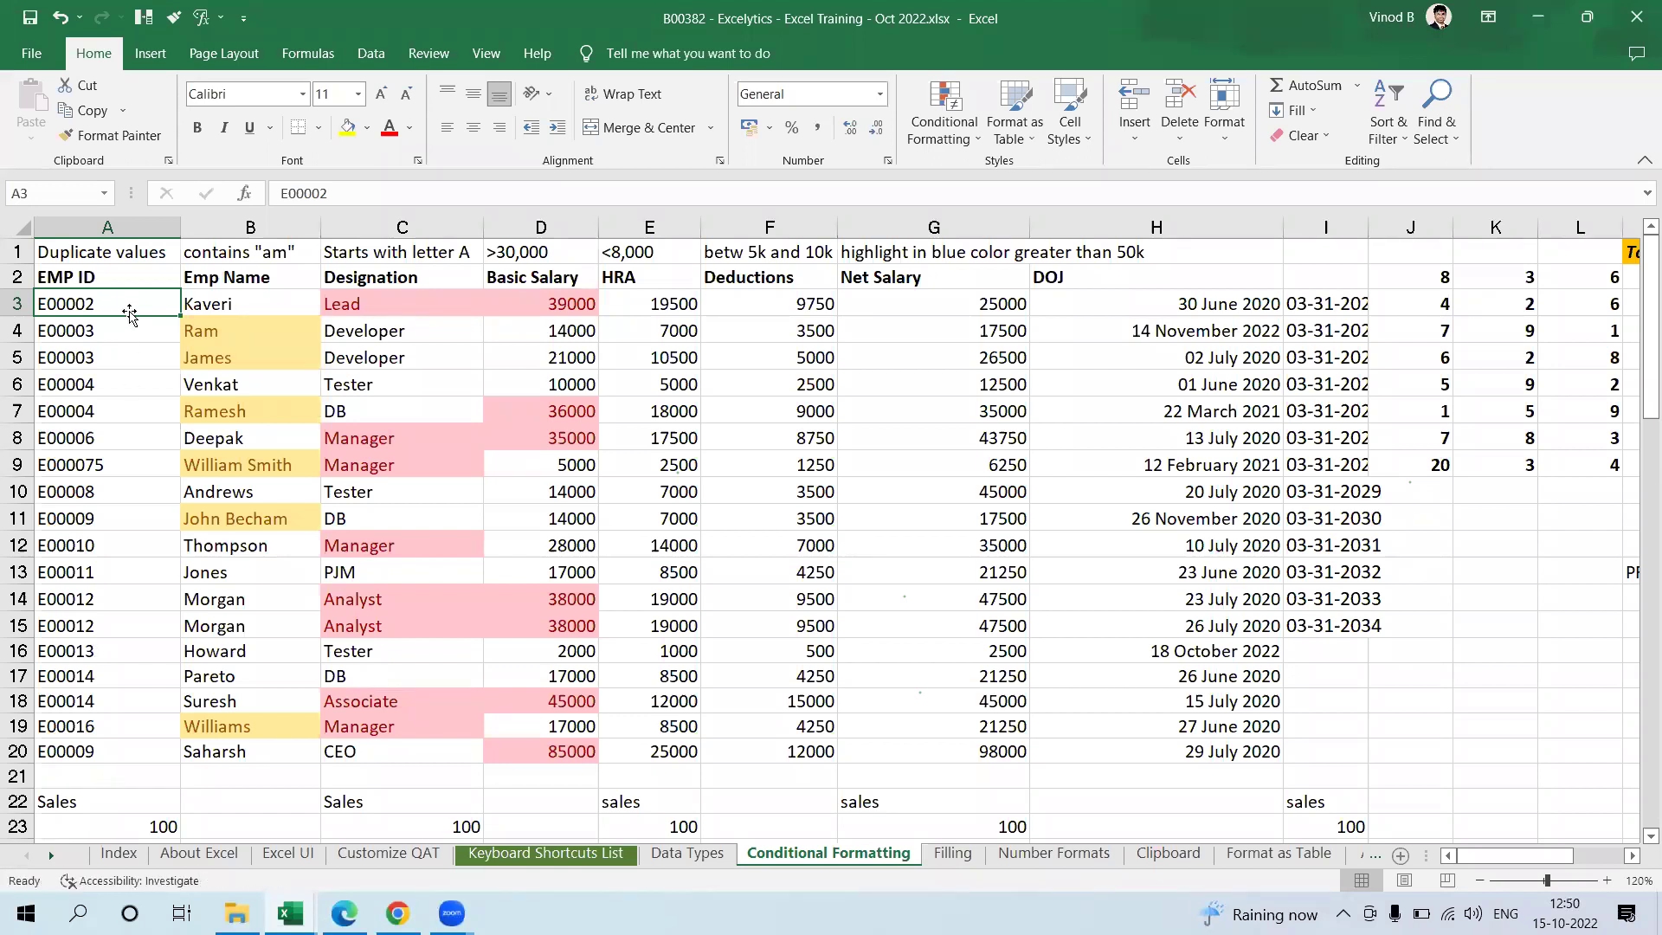
click(379, 414)
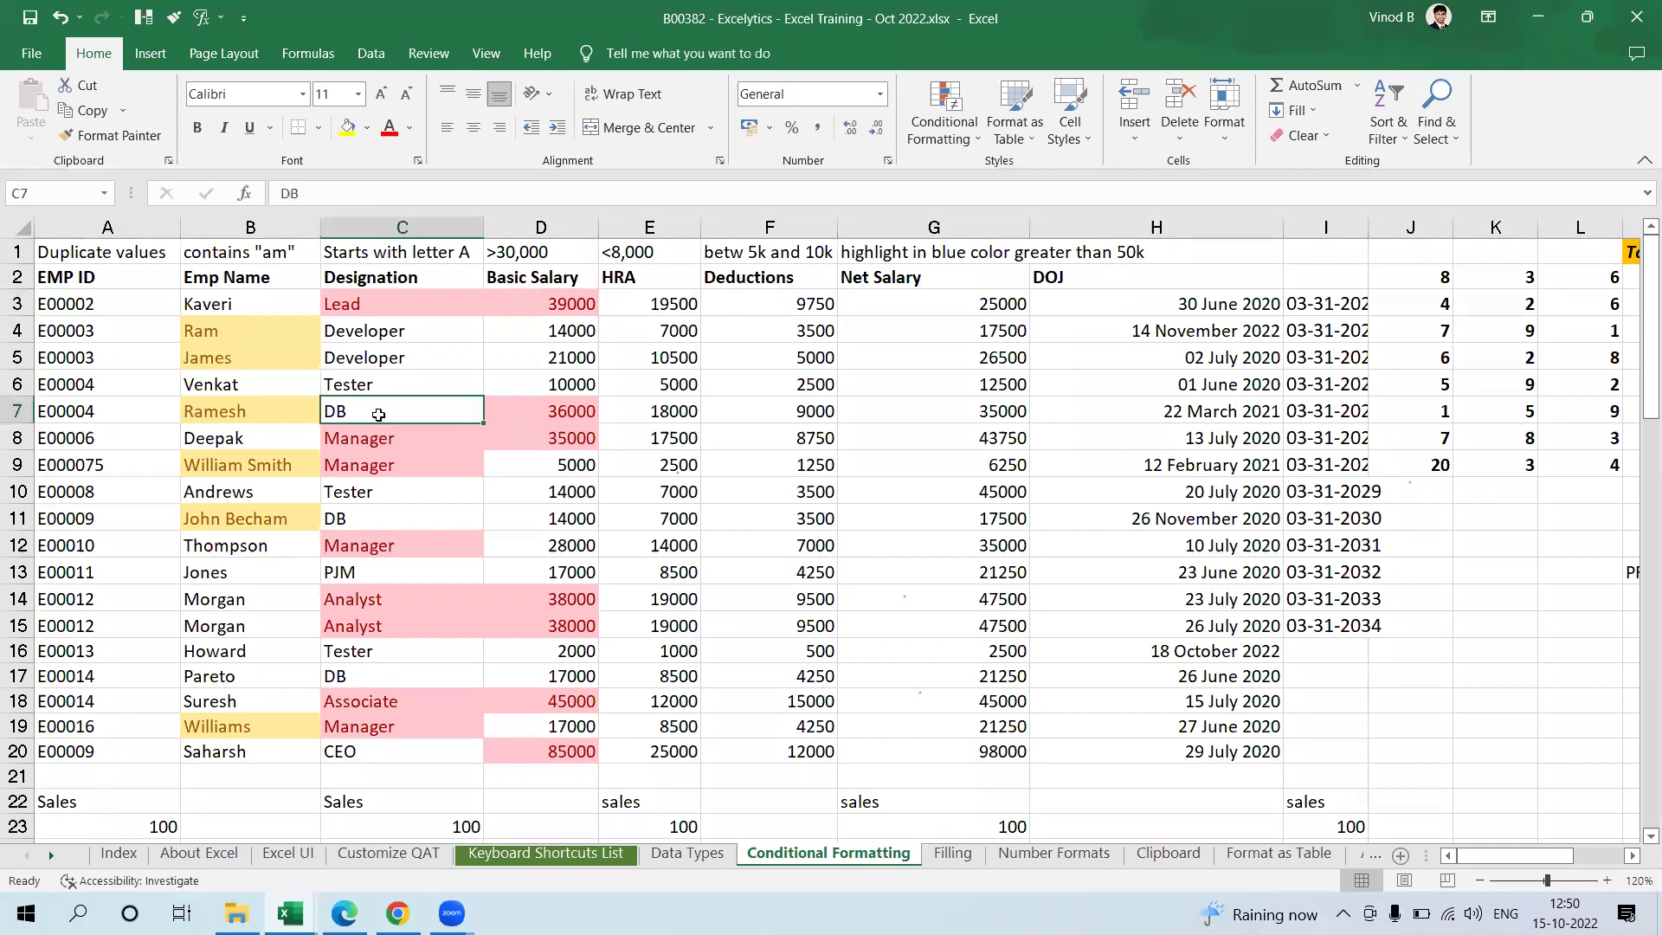
click(121, 310)
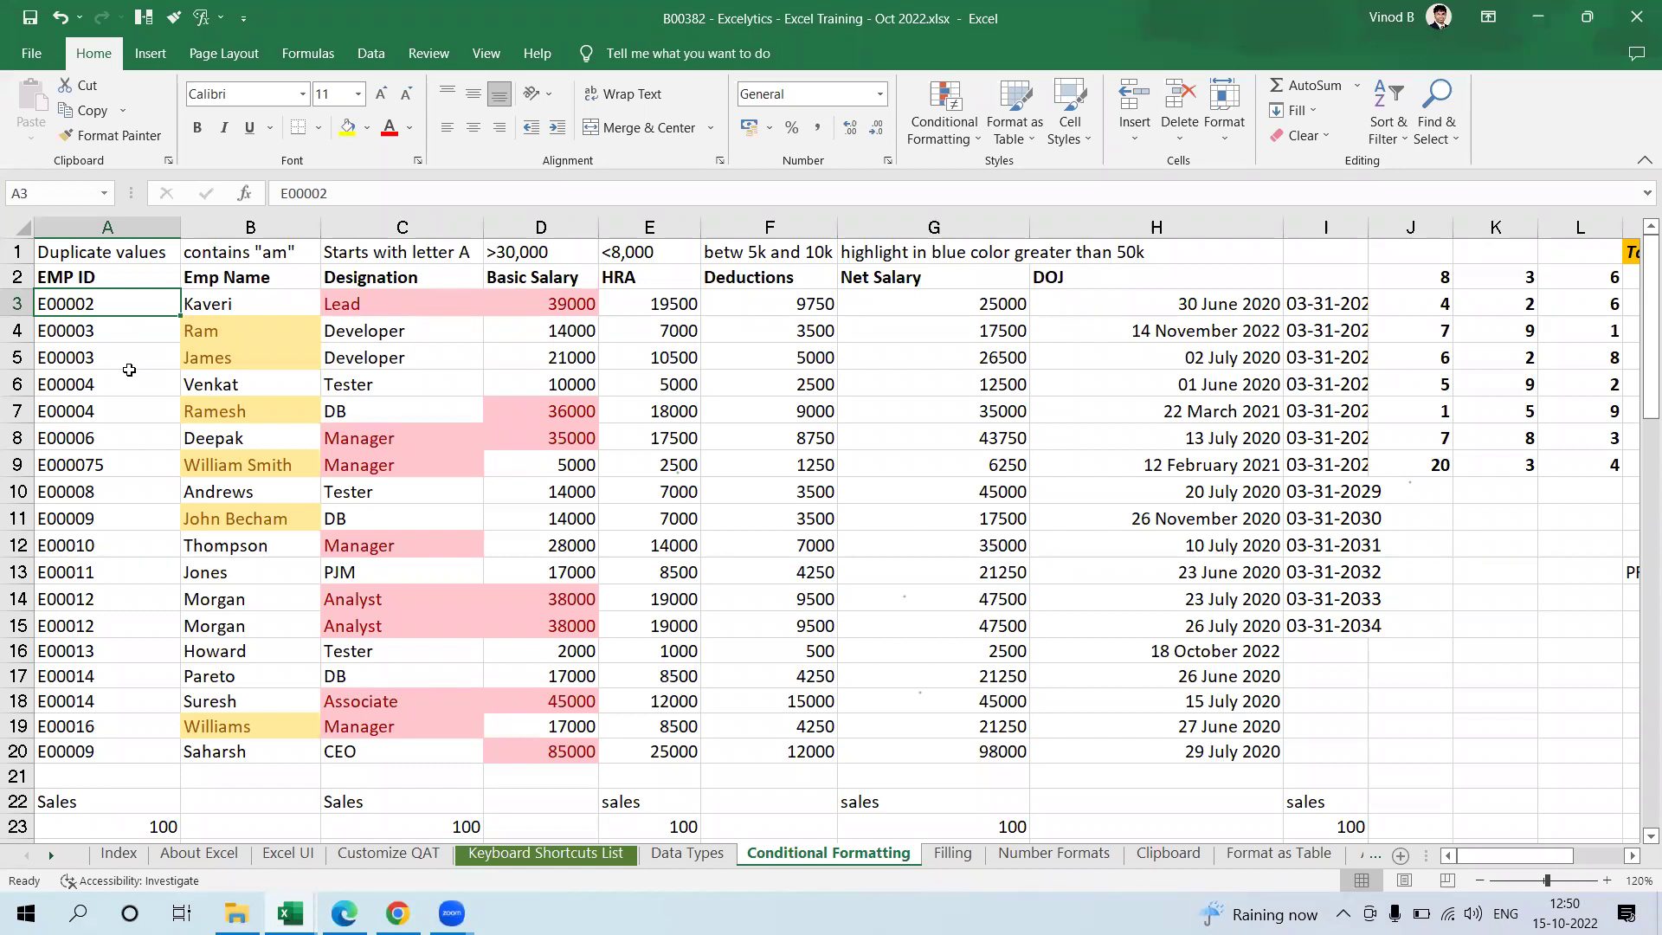
drag(1082, 301, 1107, 681)
scroll(1026, 684, up, 1)
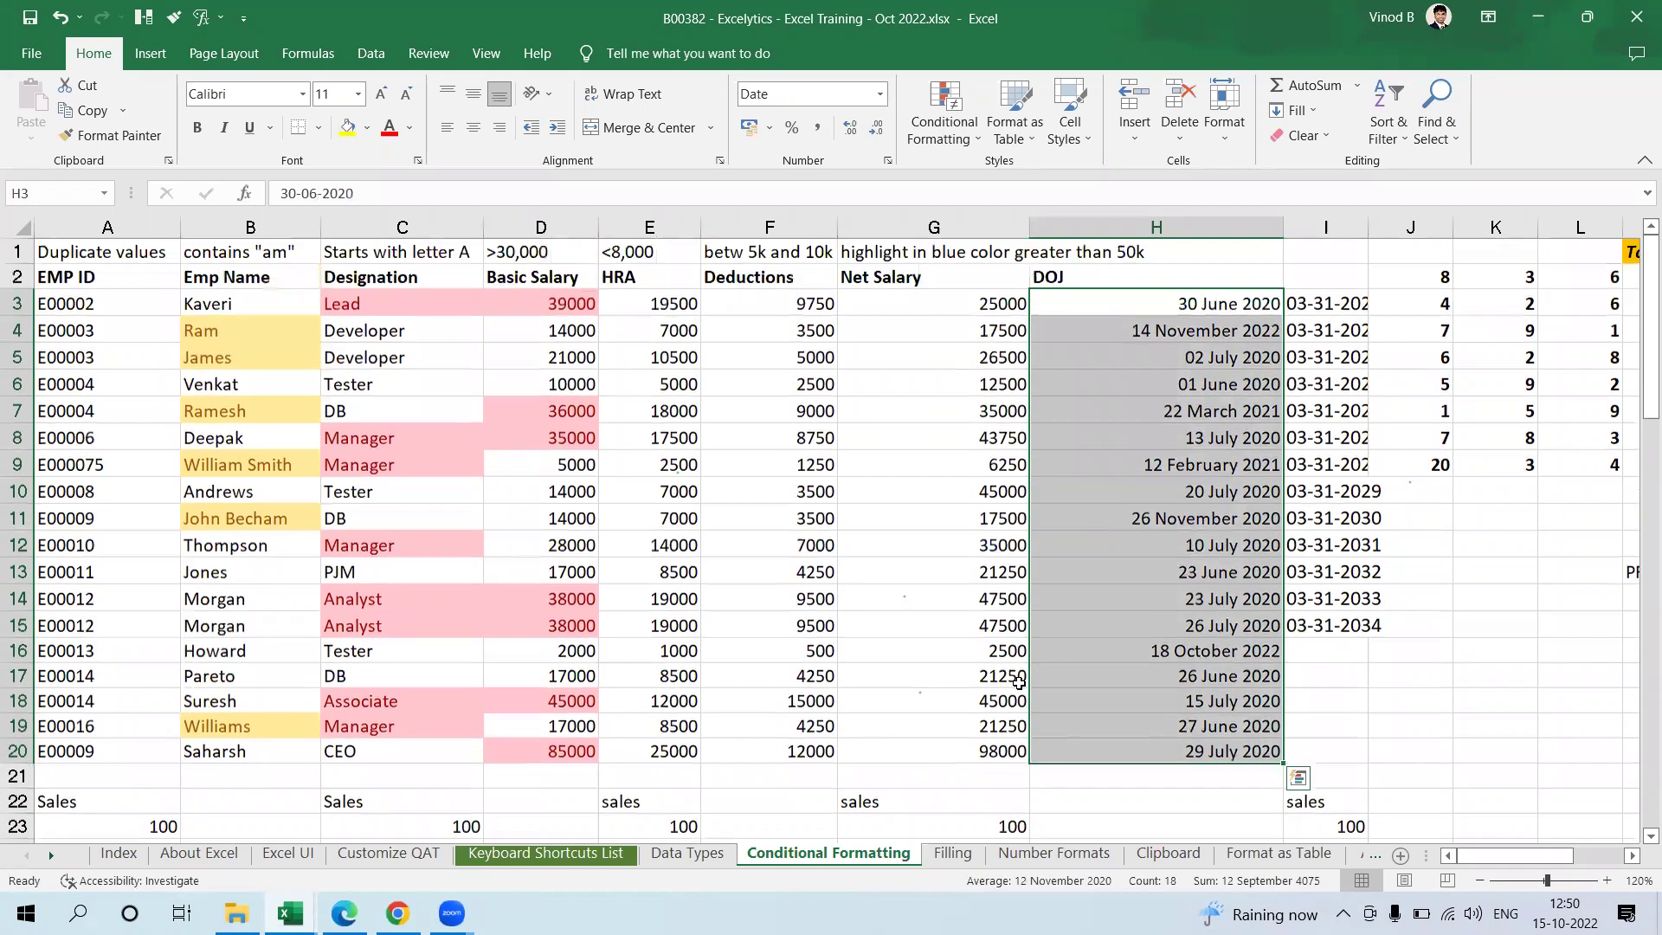
click(1102, 306)
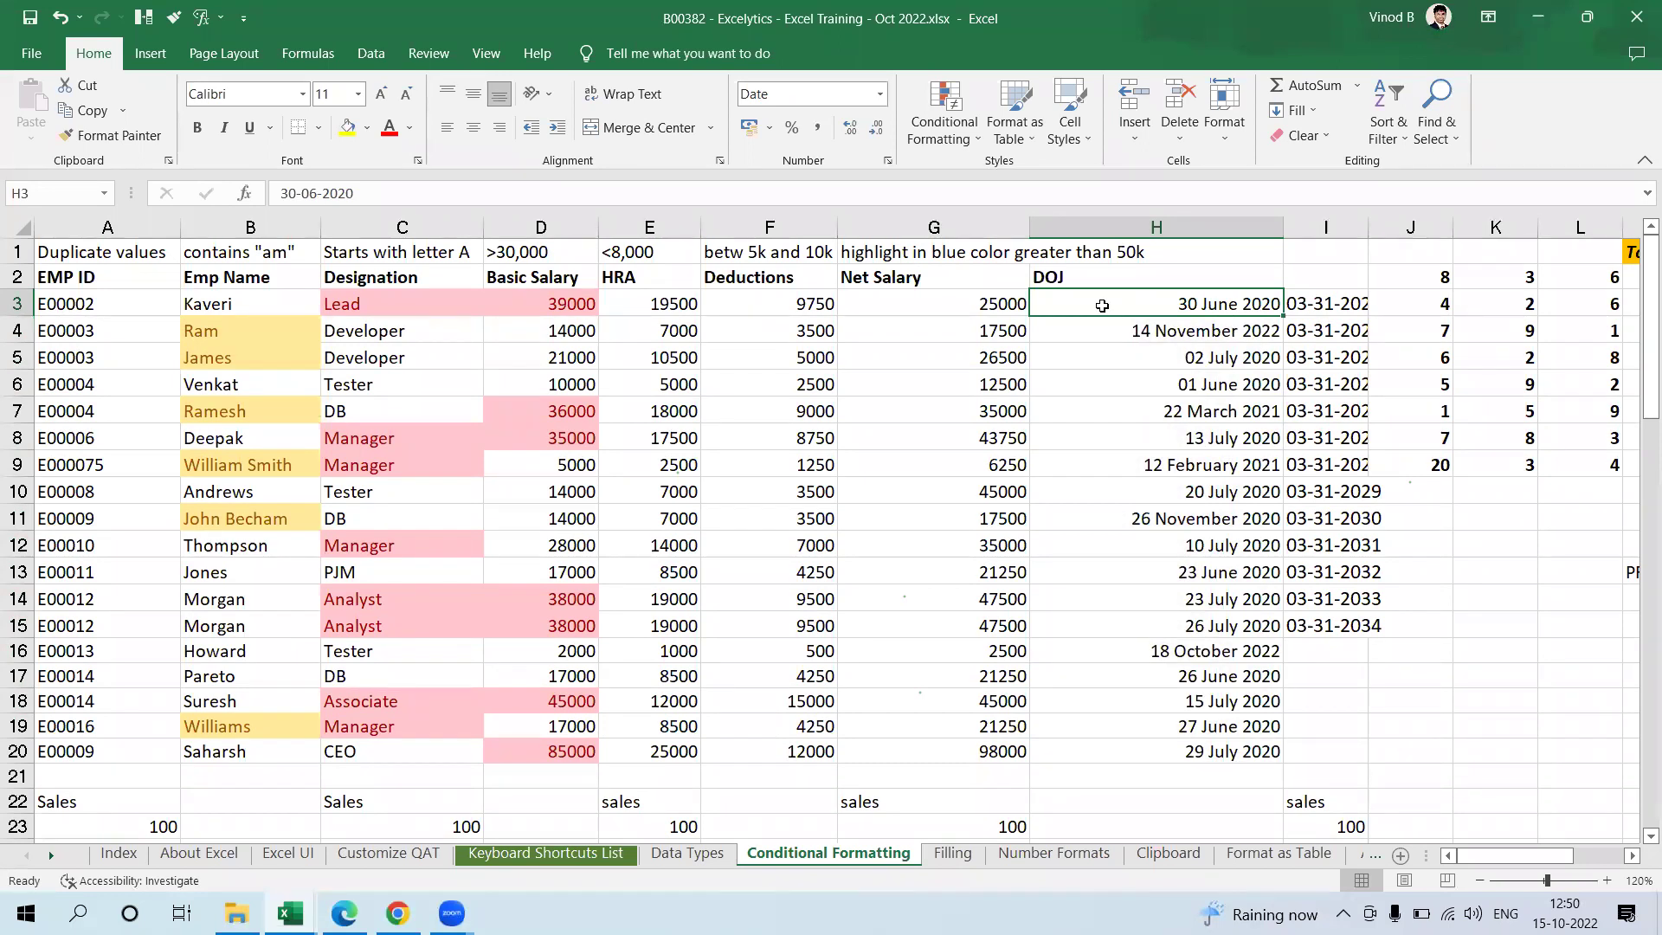
Step: Apply an Above Average rule to Sales A23:A31, shading values like 100, 93 and 89
scroll(801, 593, down, 4)
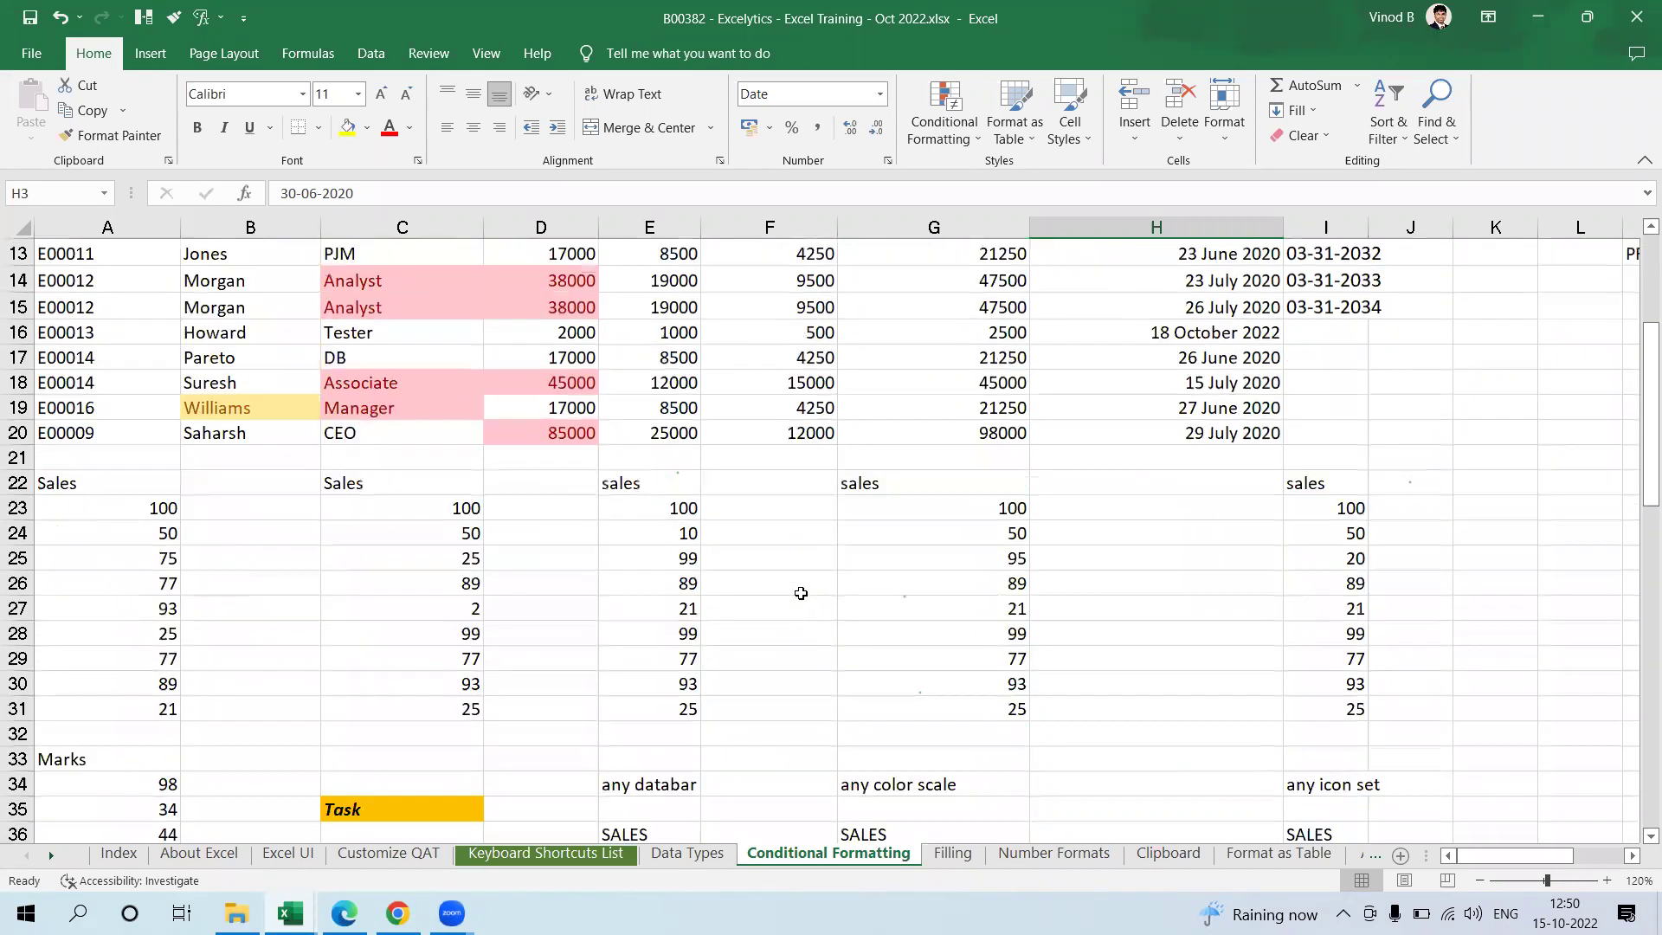
drag(142, 492, 128, 711)
drag(122, 508, 125, 720)
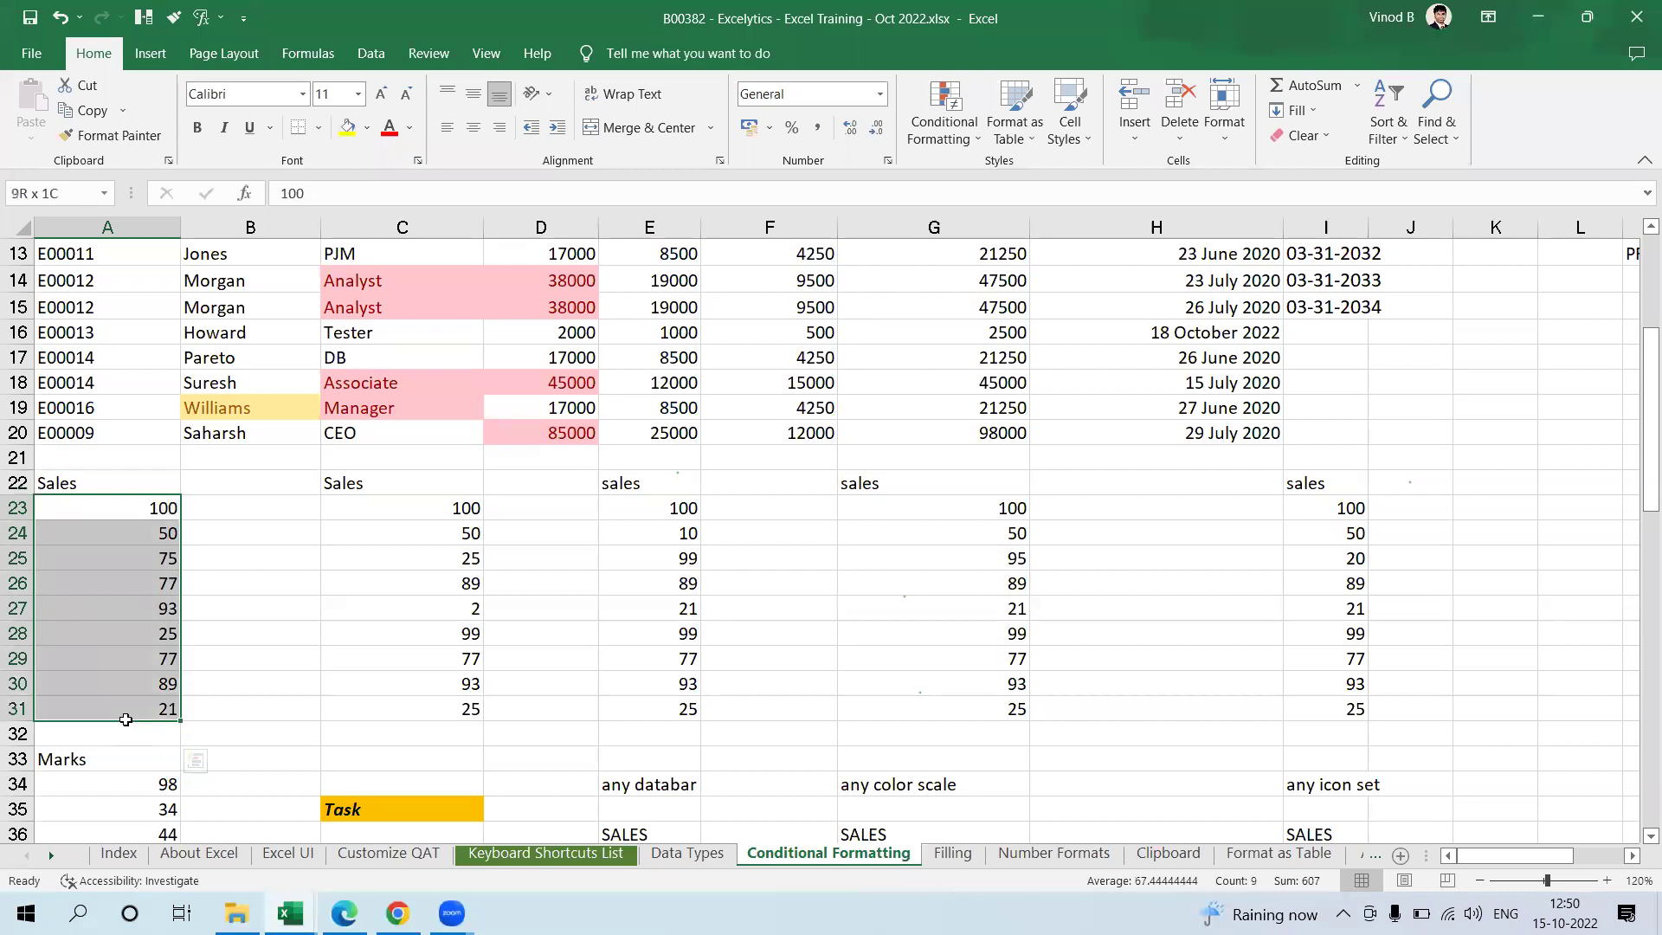
click(943, 117)
mouse_move(1004, 234)
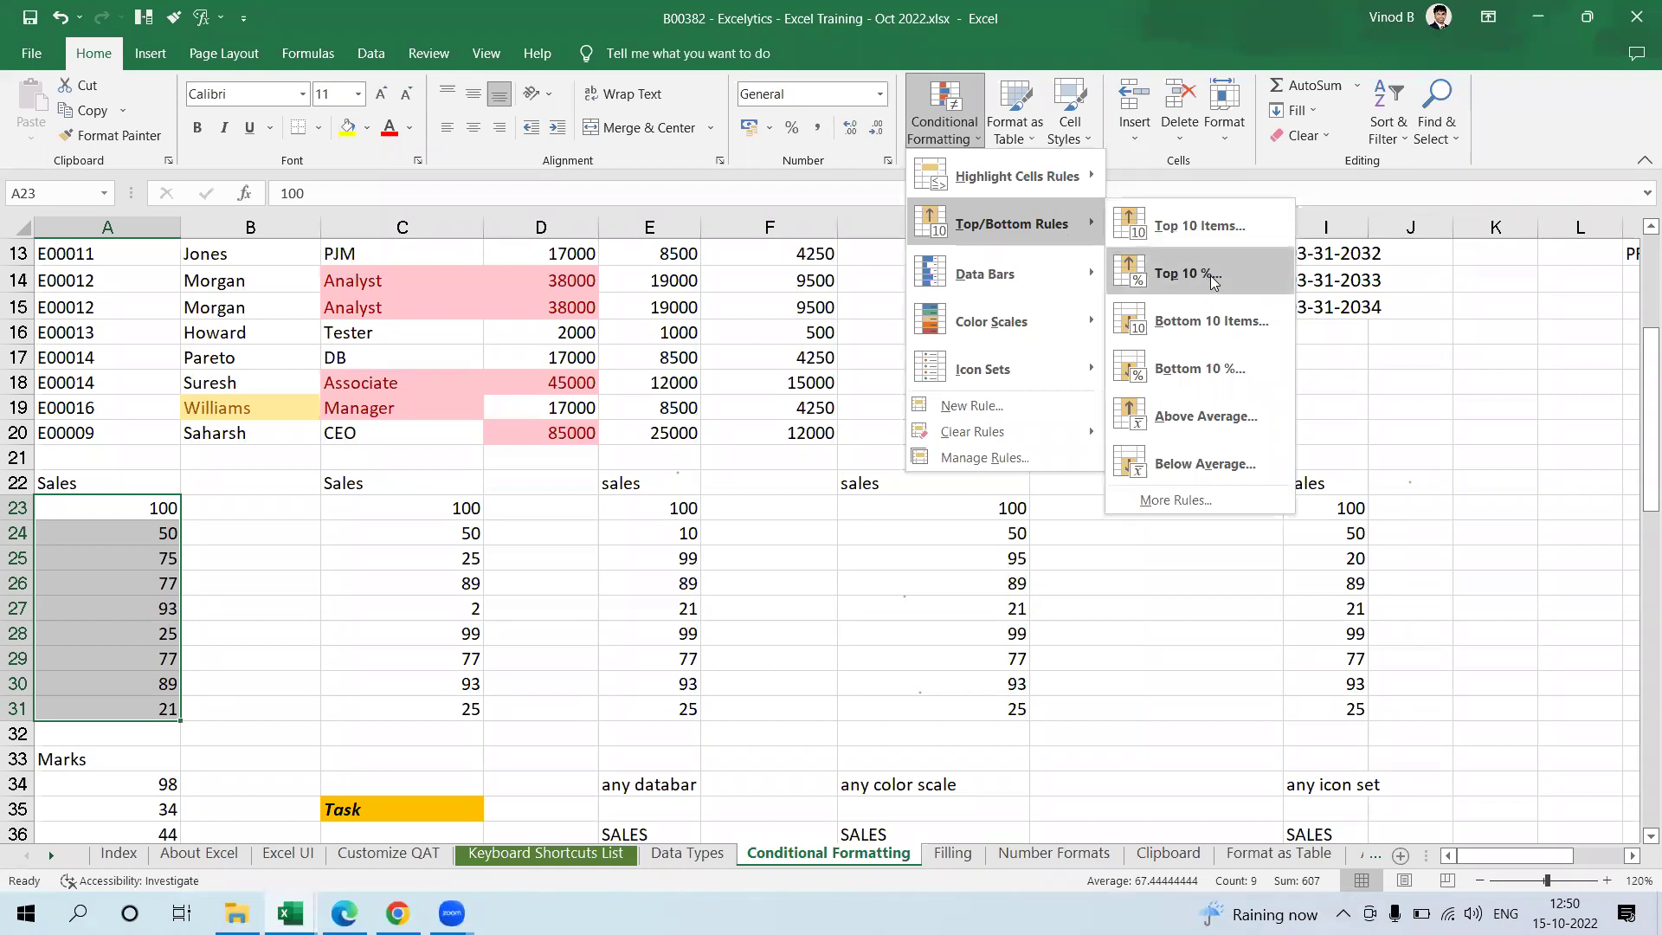
click(1216, 428)
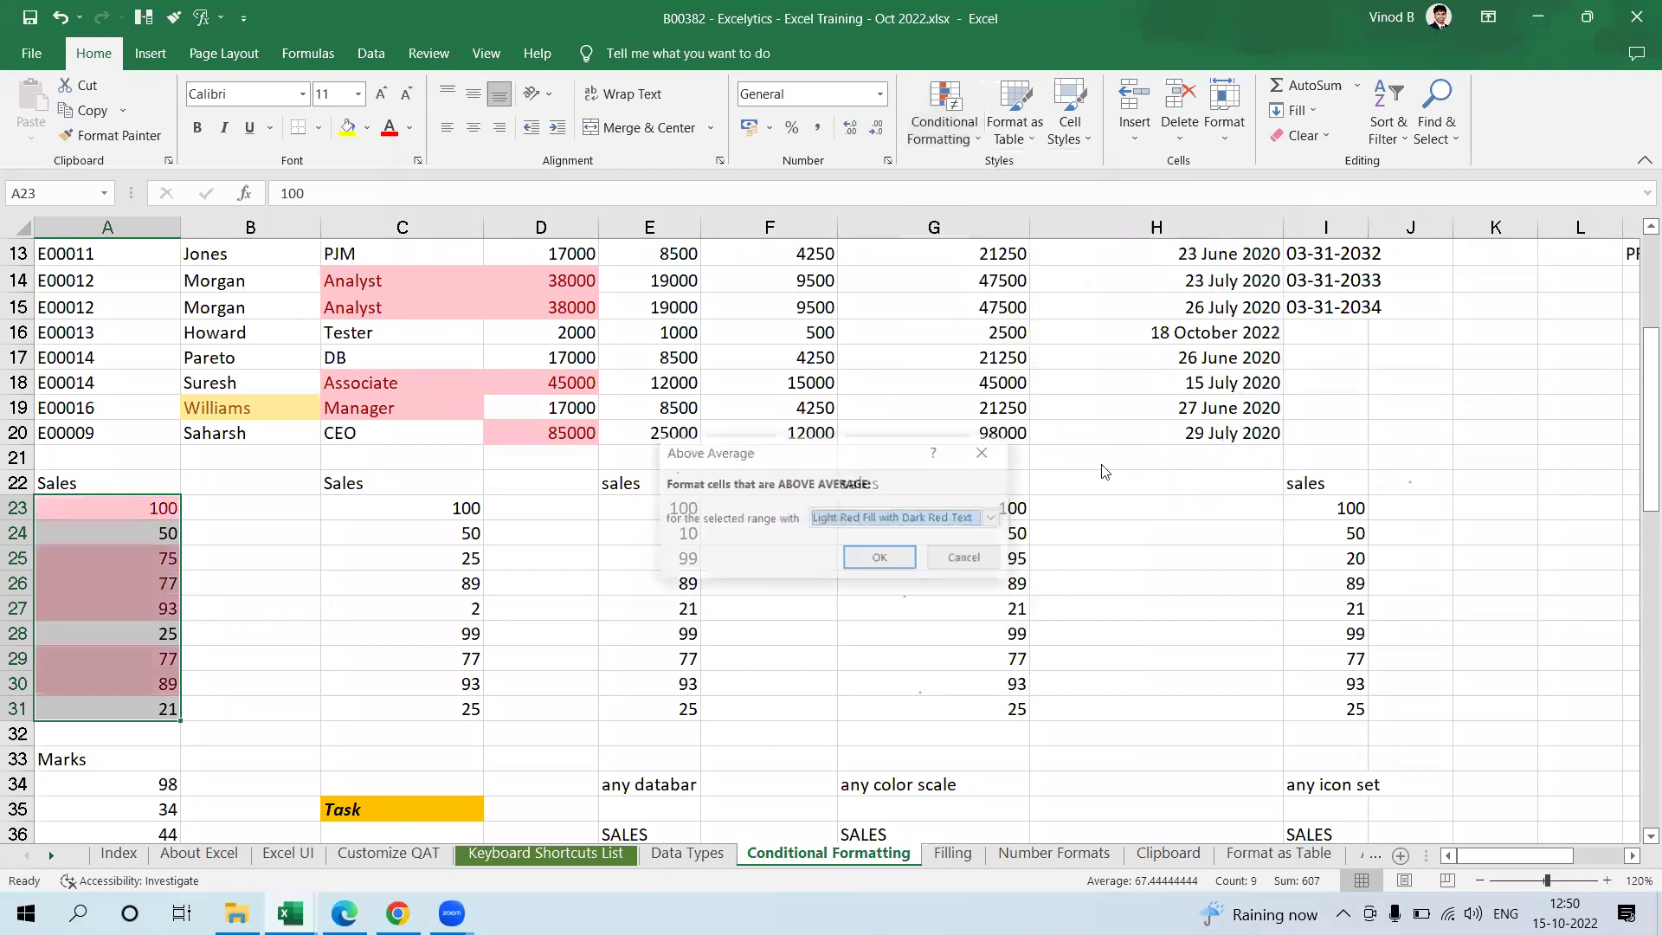
click(880, 558)
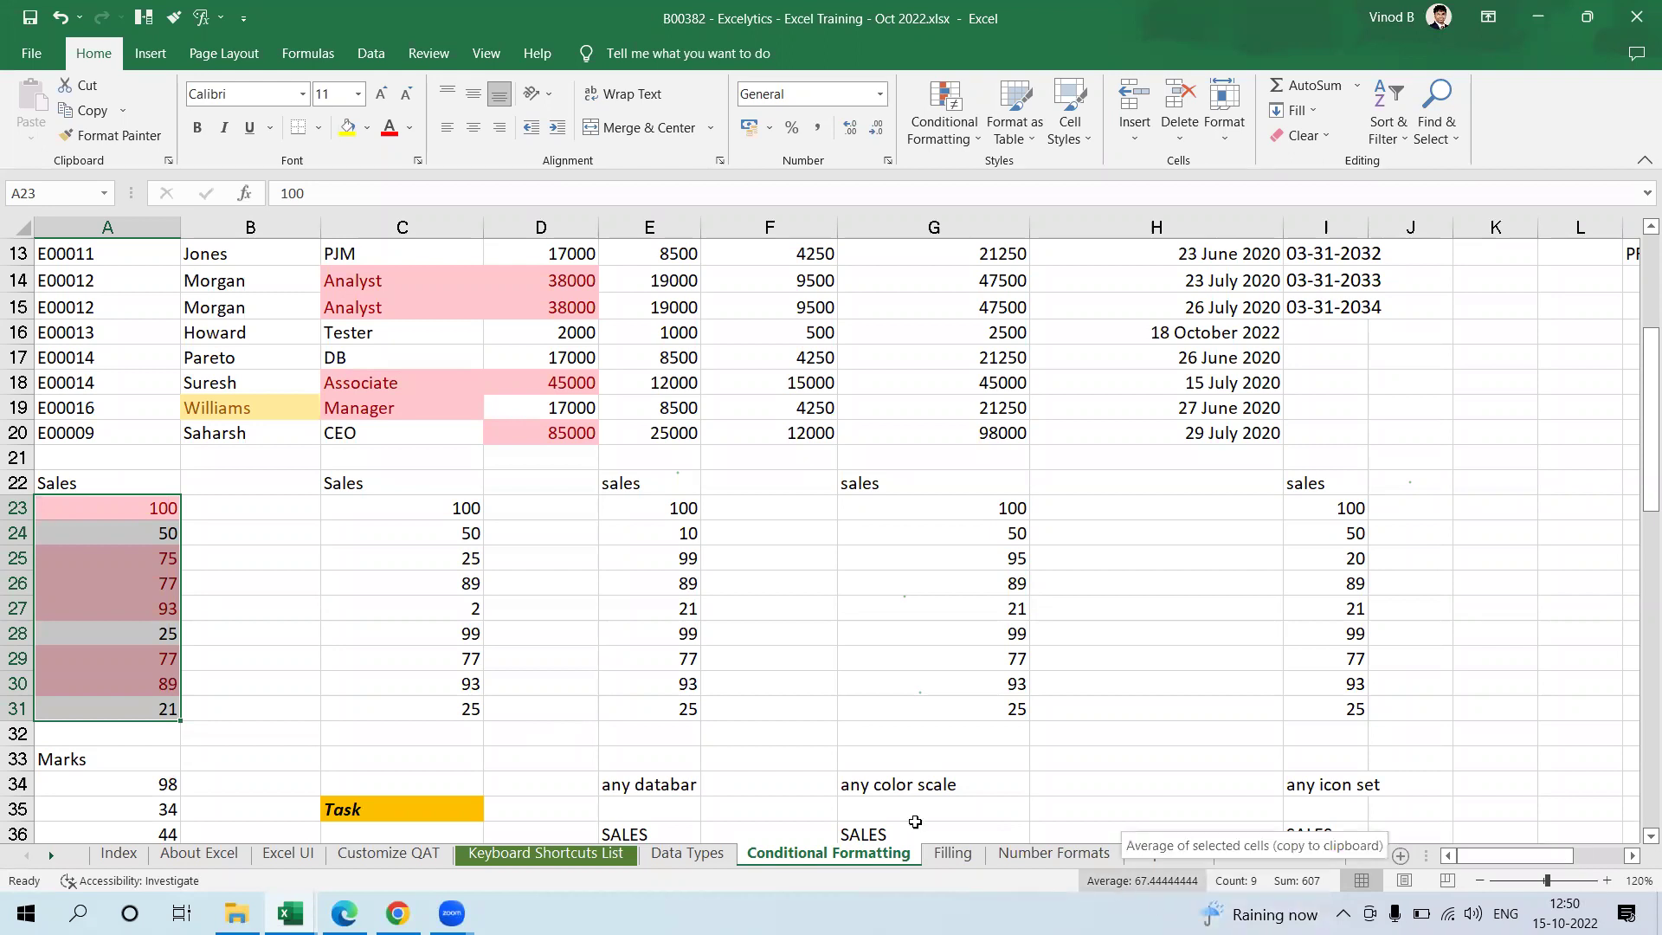
click(117, 510)
drag(117, 510, 129, 706)
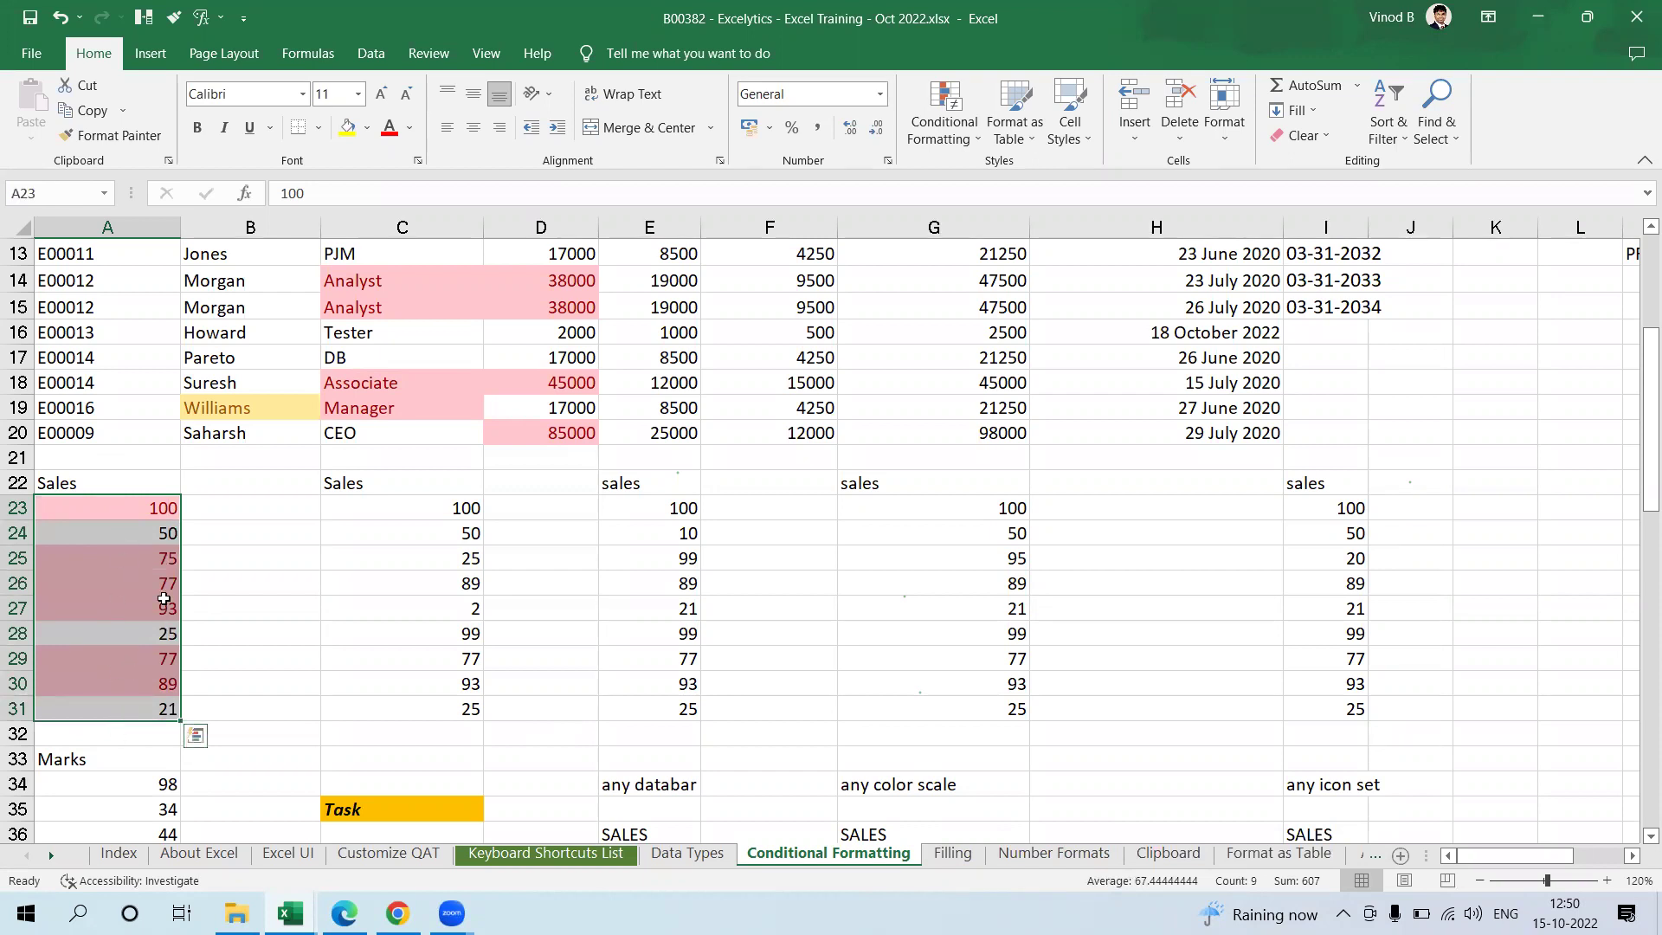
Step: Enter 23, 85, 4, 8 and 7 into Sales cells A26:A30
click(130, 585)
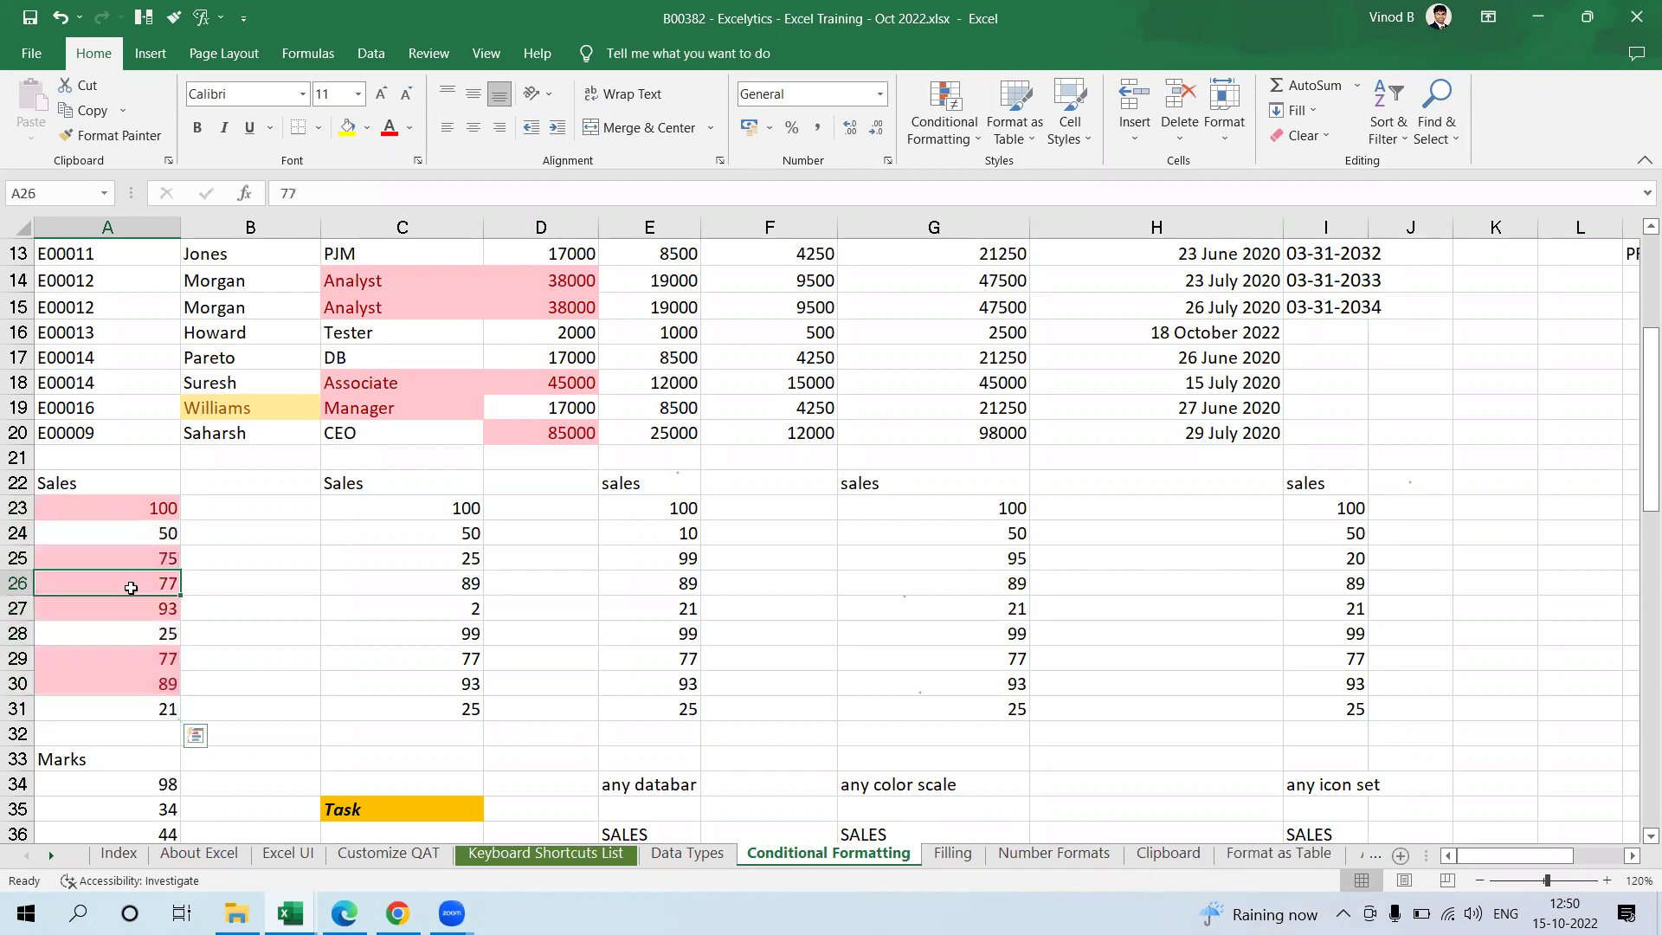
text(23)
key(Return)
text(85)
key(Return)
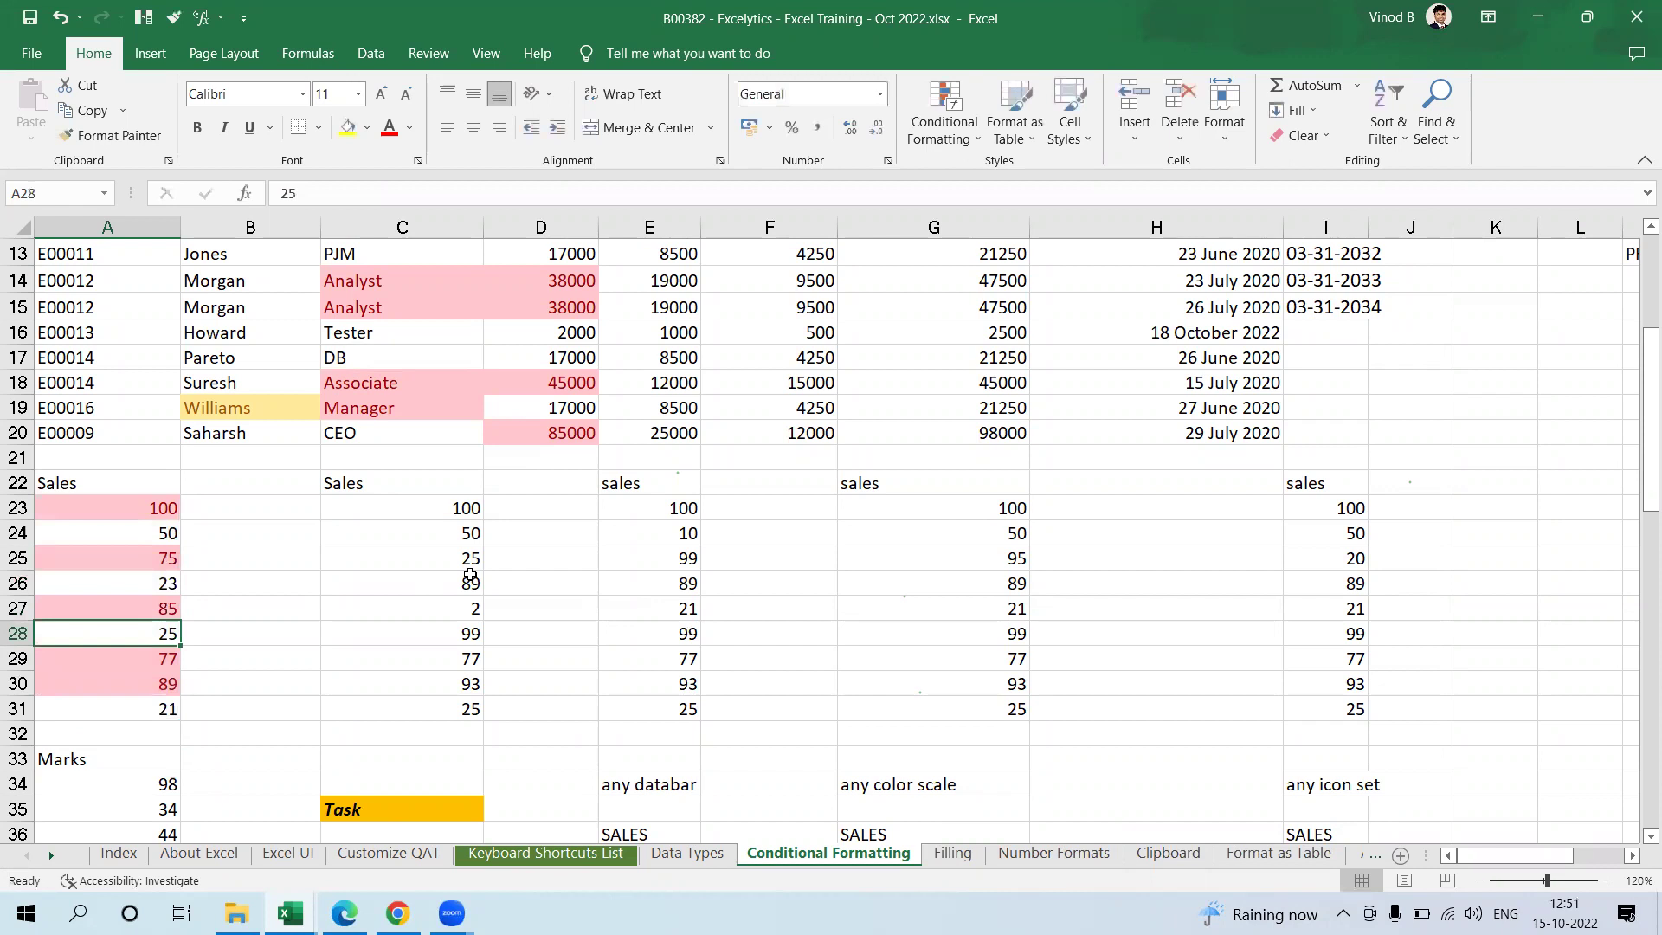
text(4)
key(Return)
text(8)
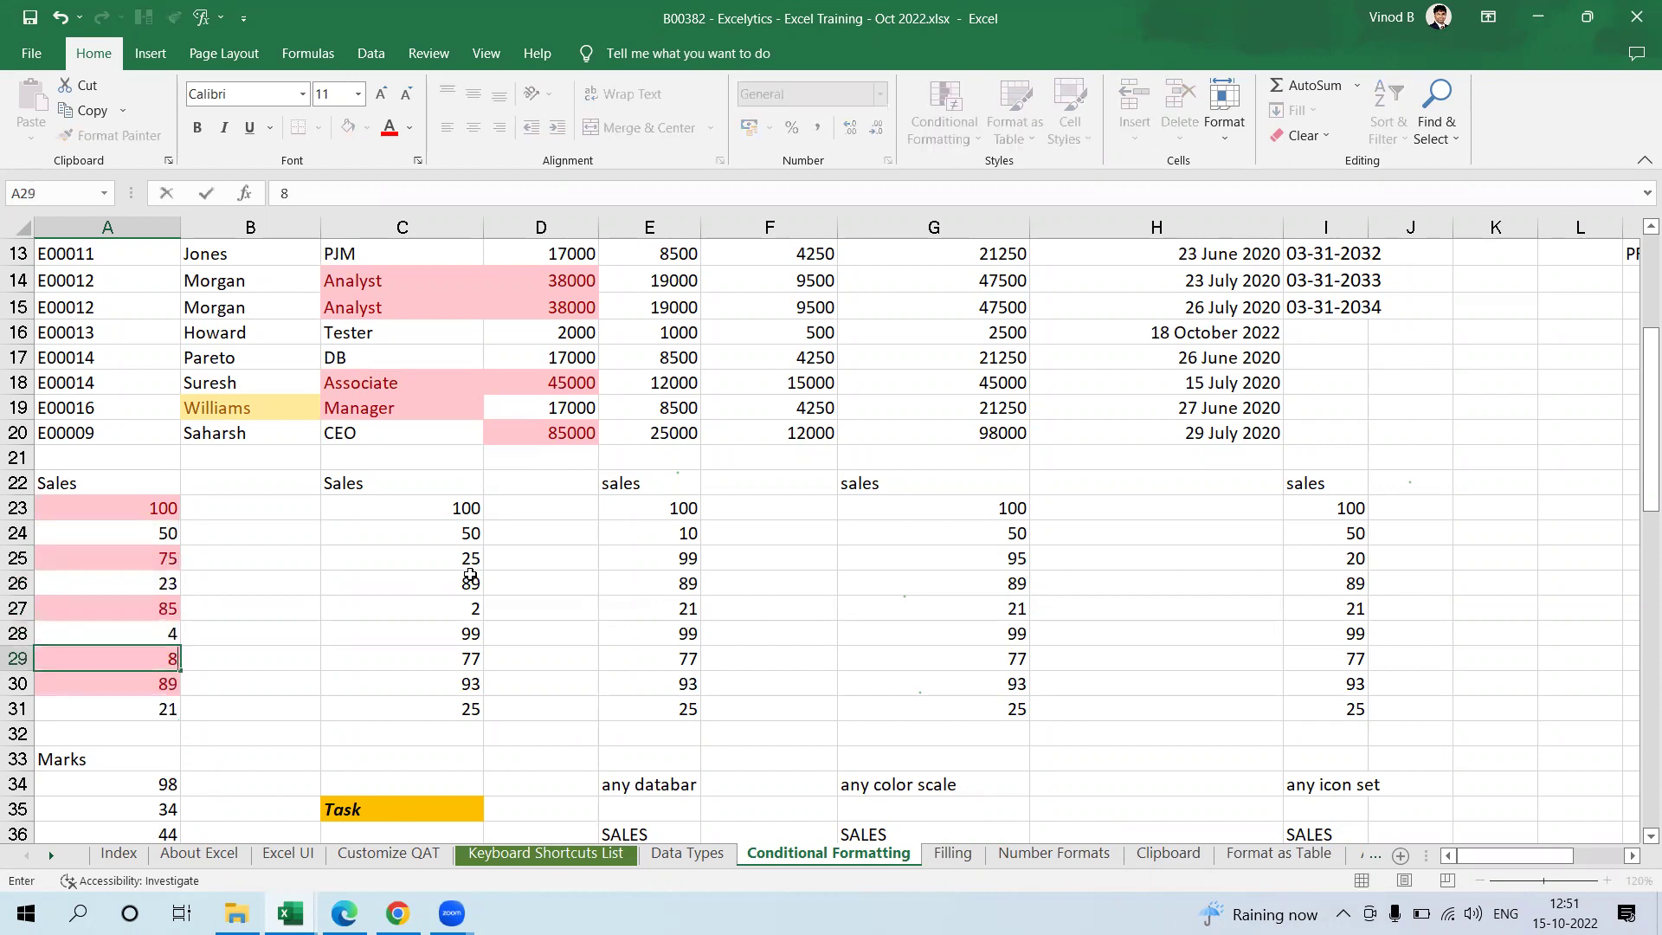
key(Return)
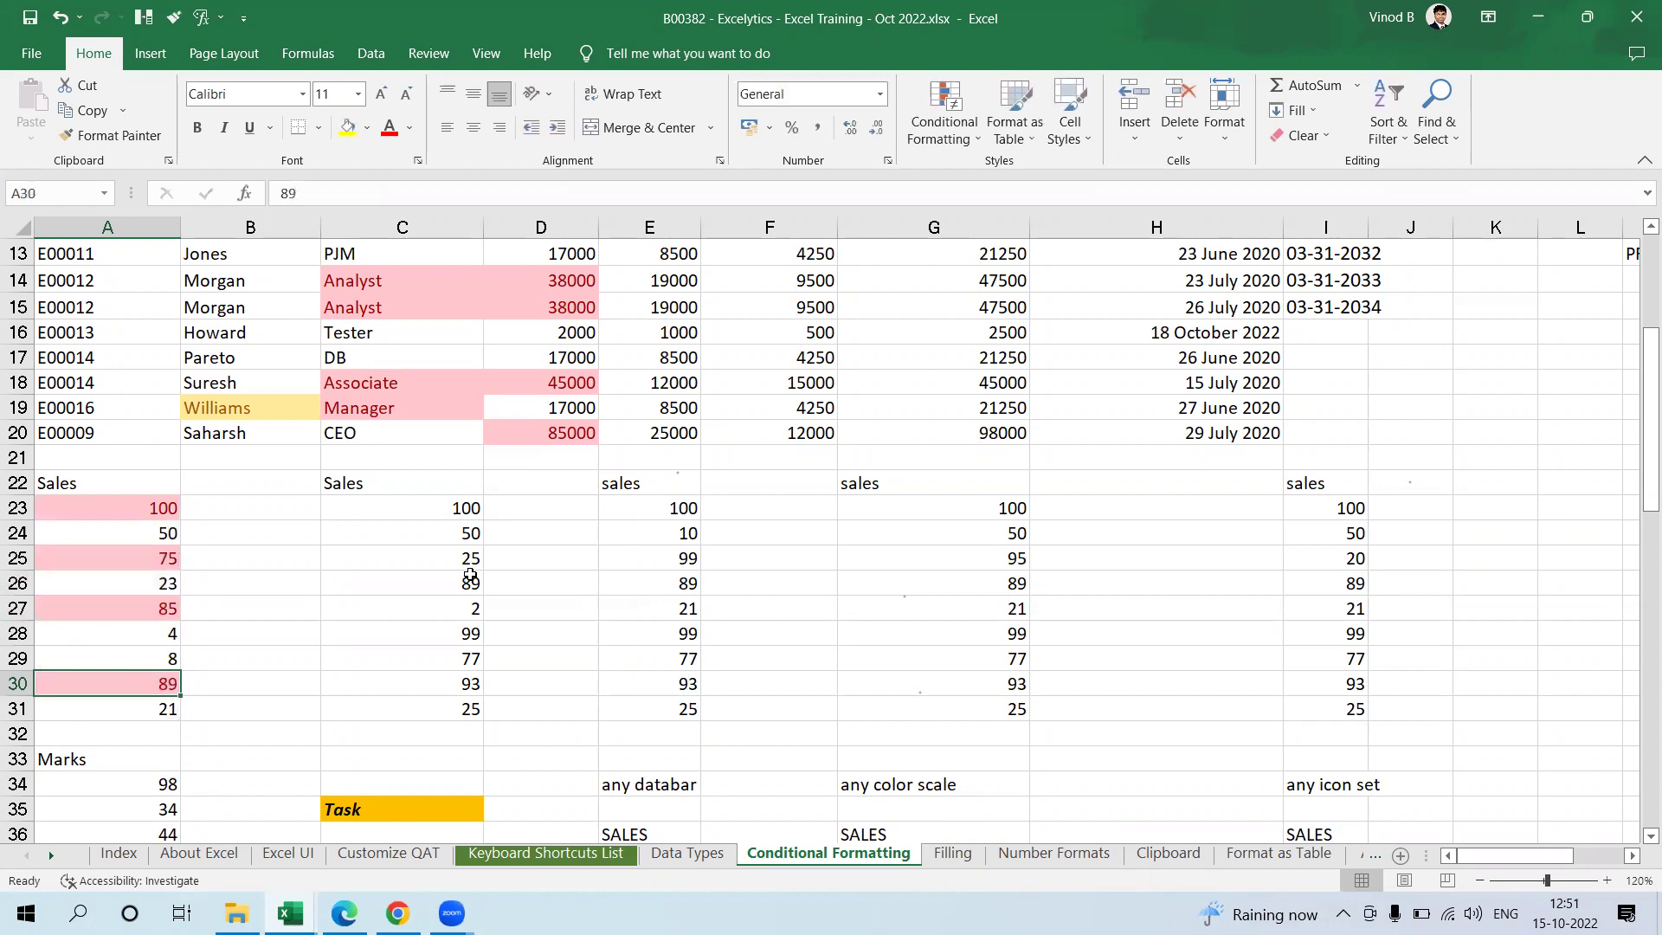
text(7)
key(Return)
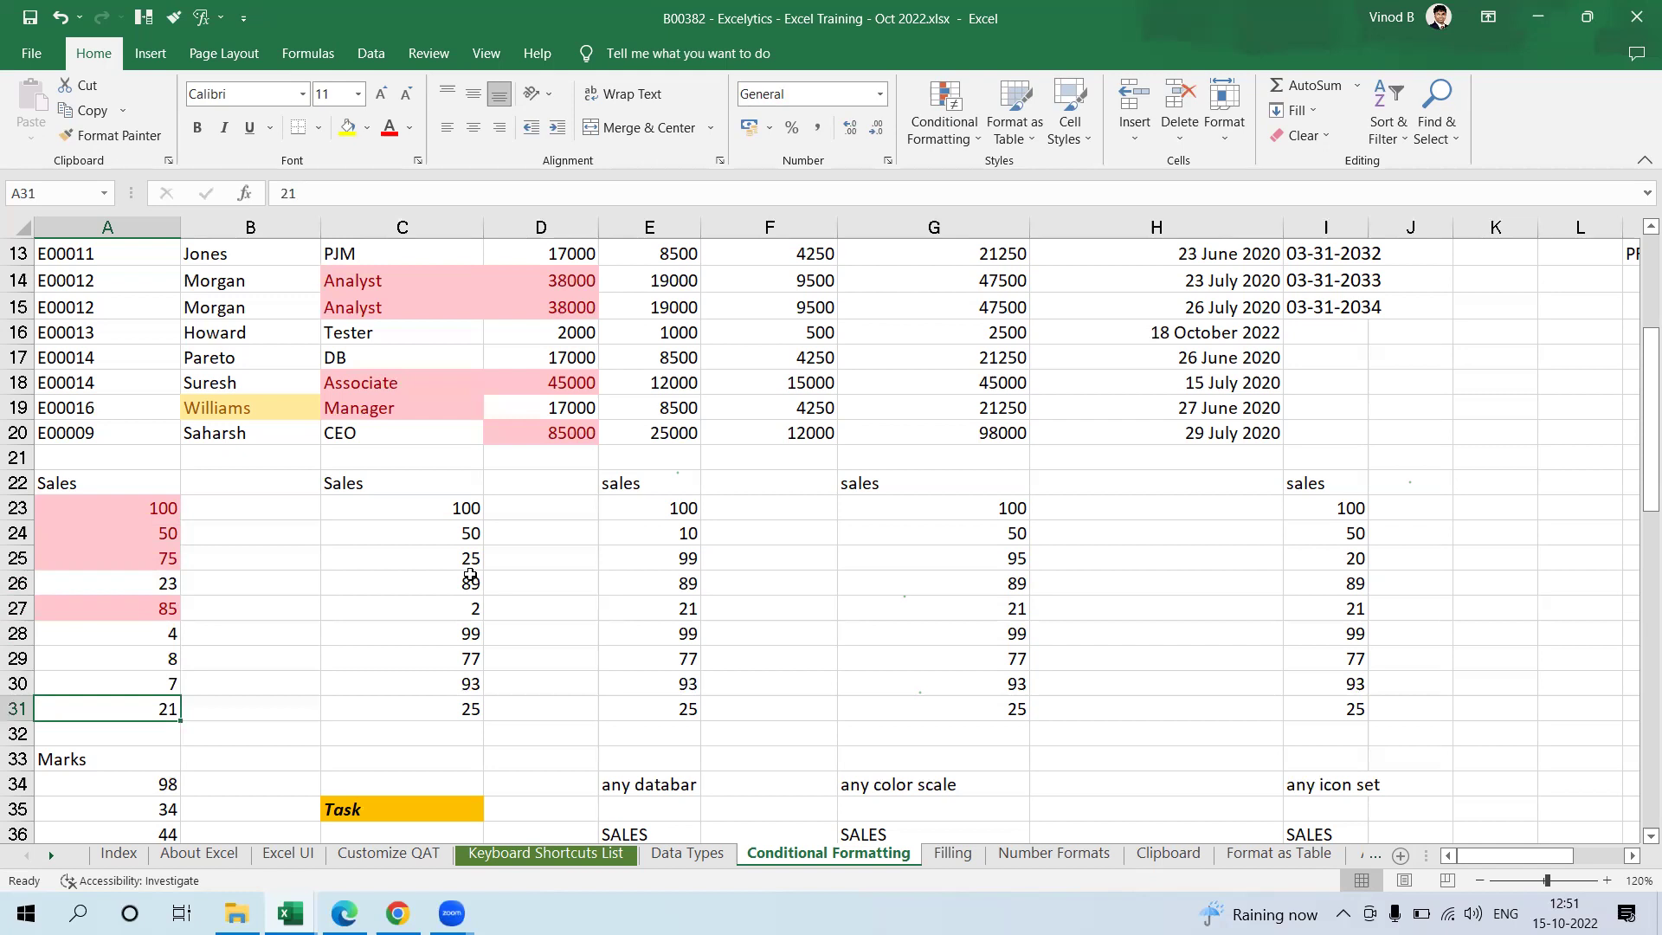
Step: Change A30 to 300 so the above-average shading recalculates
key(Up)
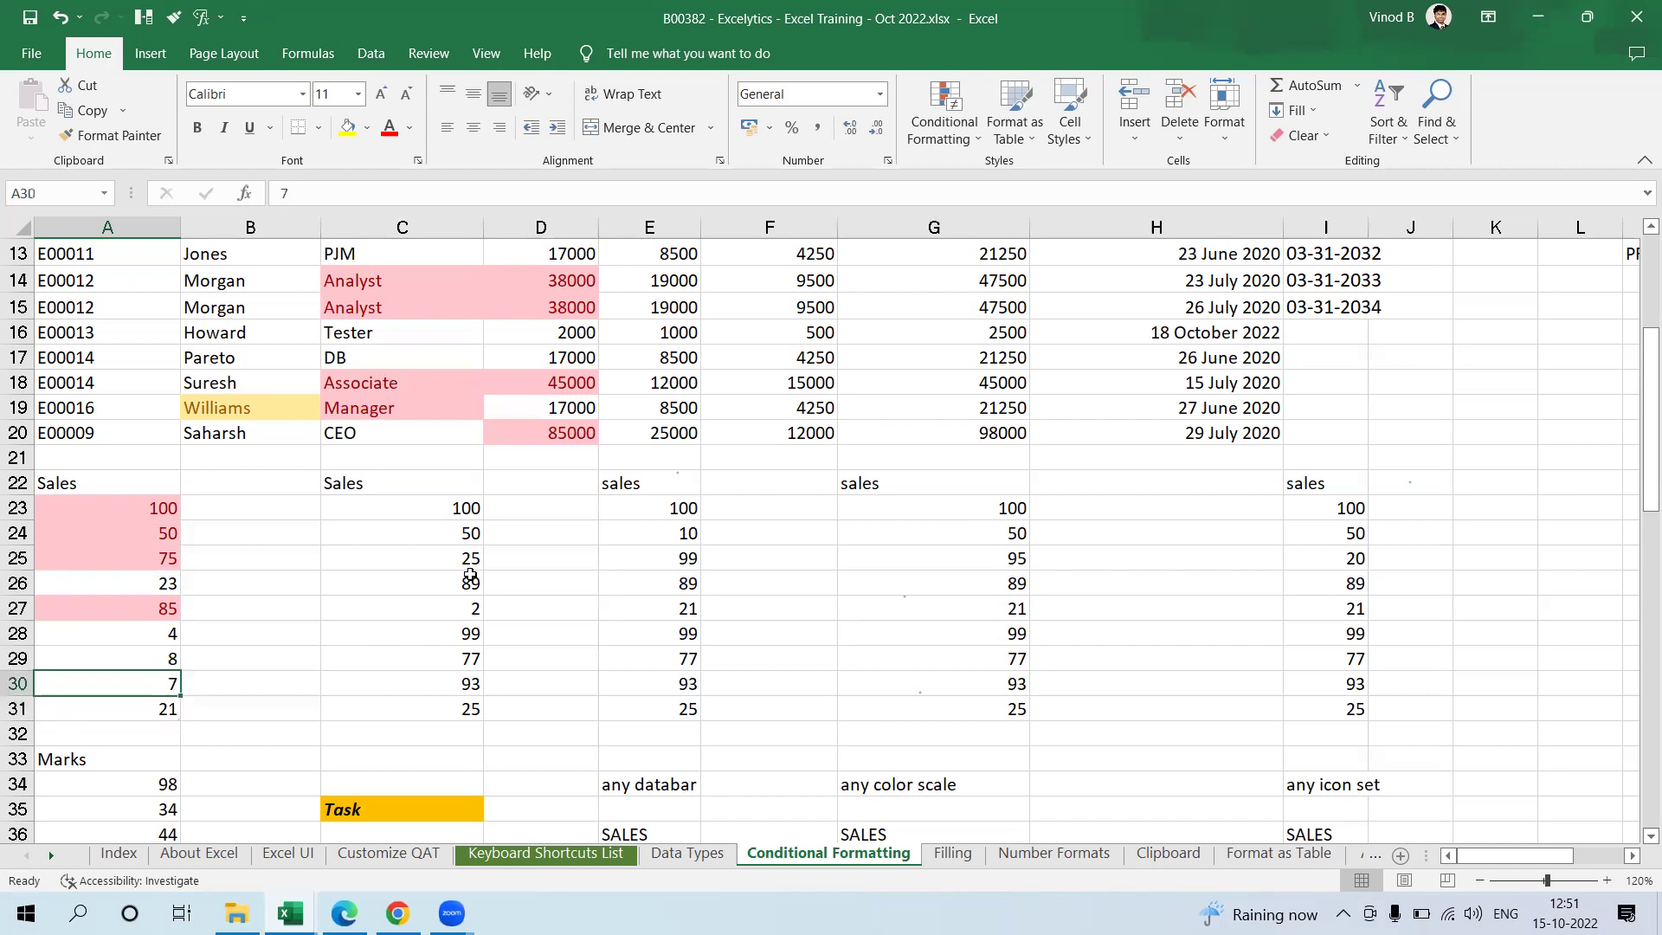
text(300)
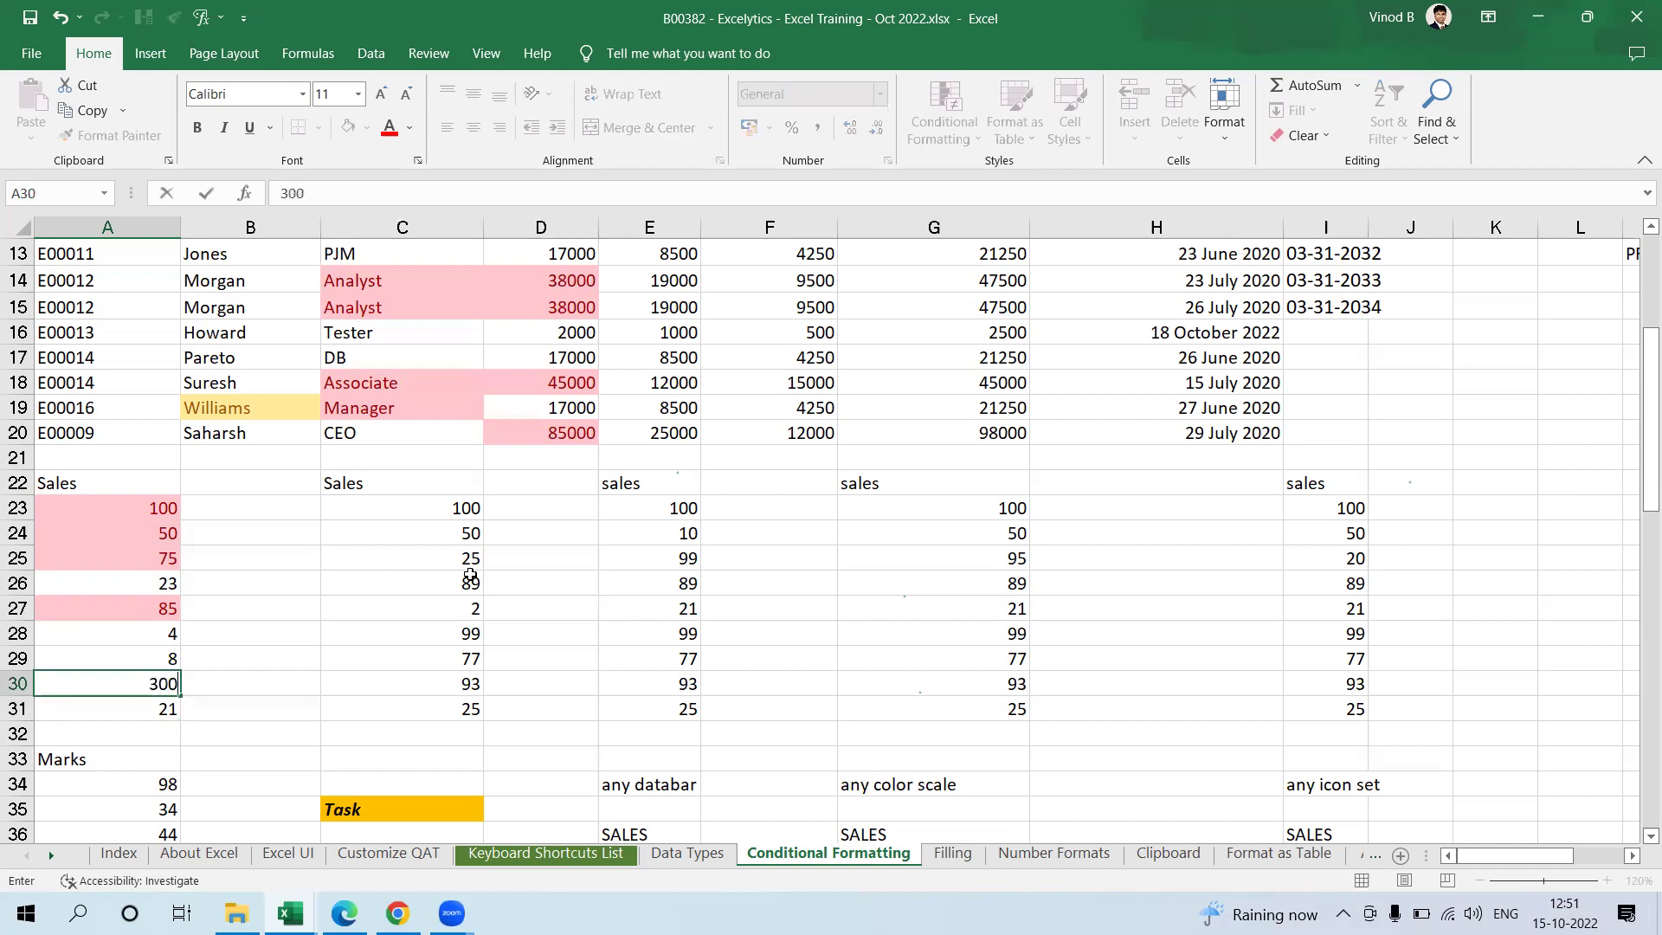
key(Return)
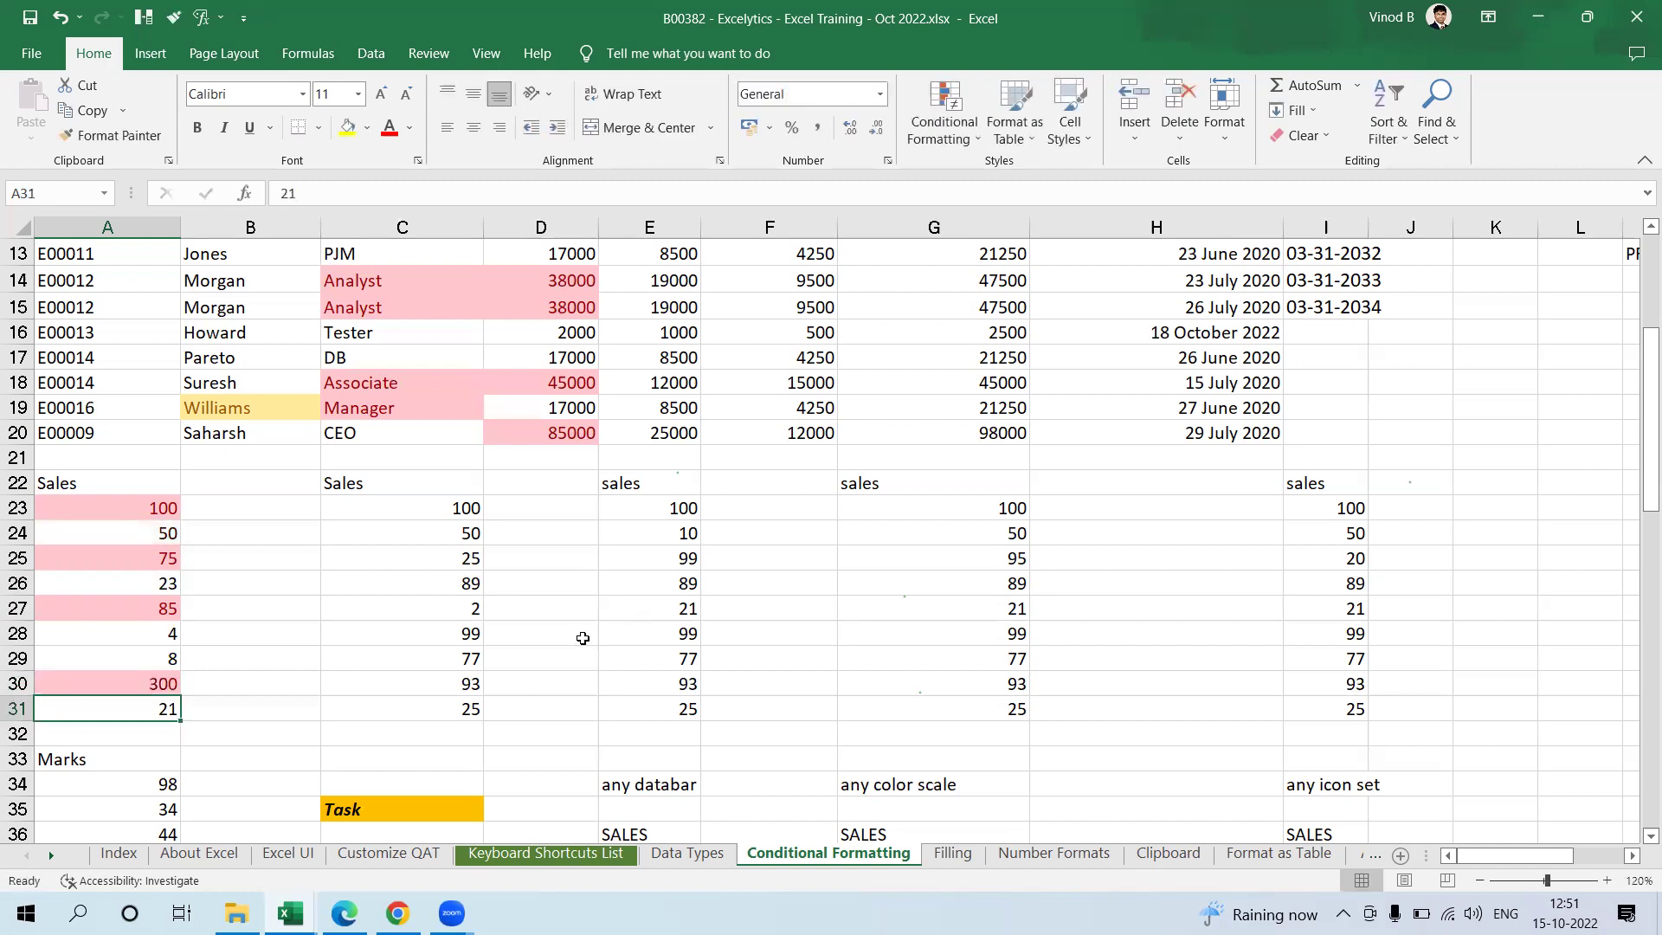
click(657, 624)
scroll(458, 780, up, 4)
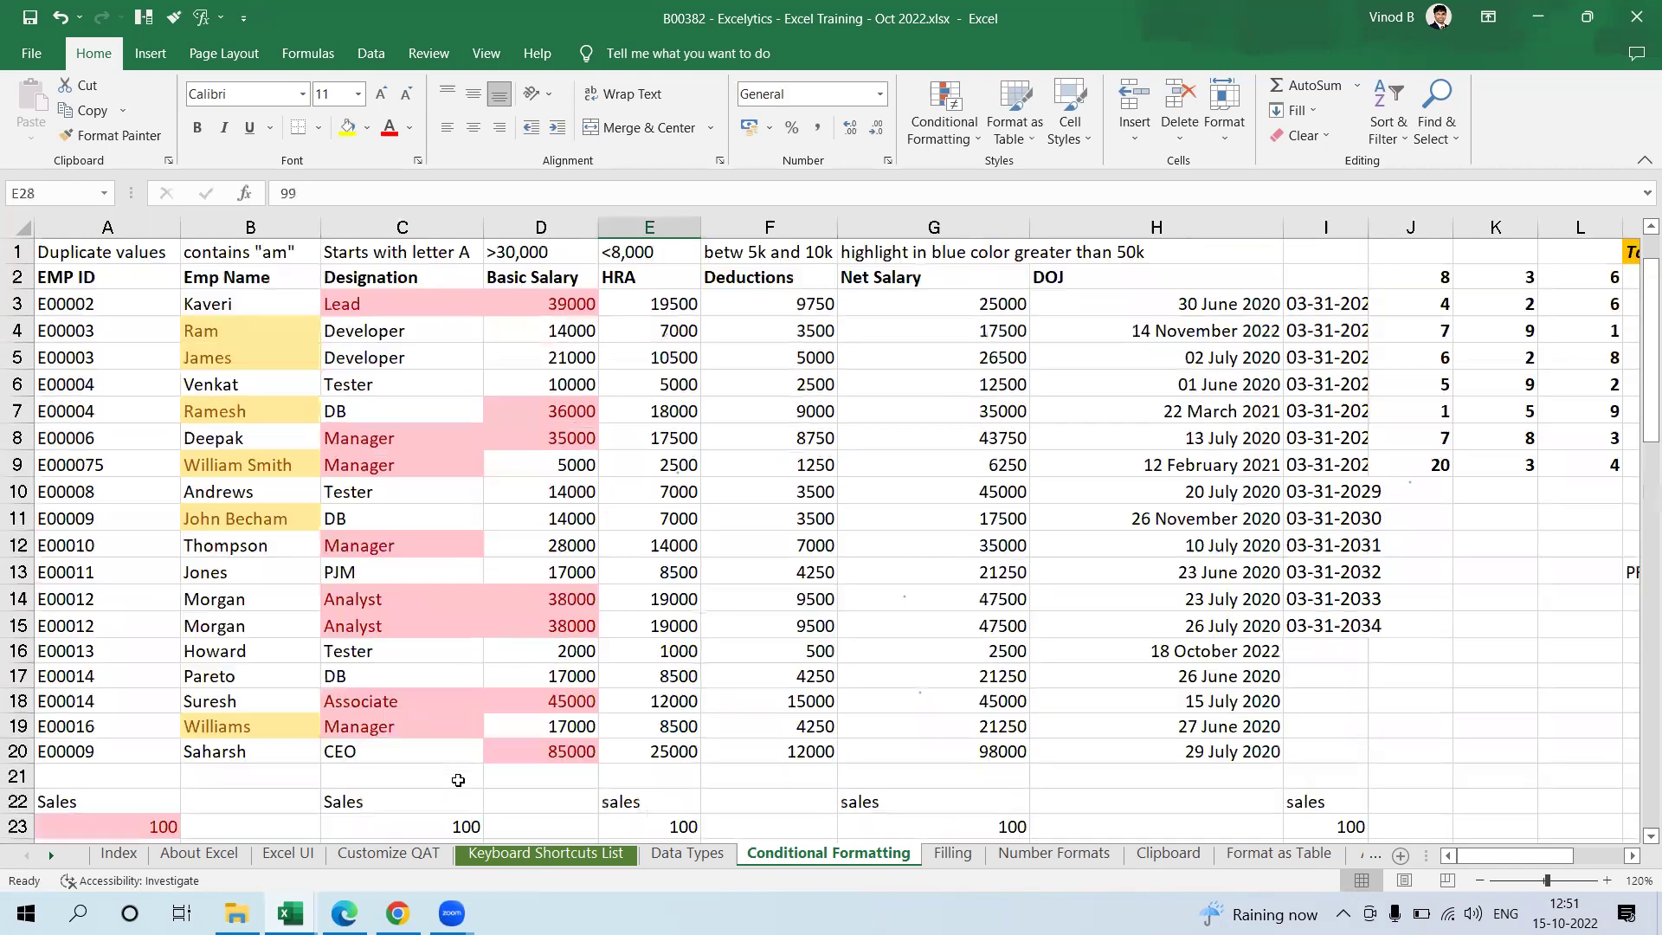
Step: Select cells B12 (Thompson), A2 (EMP ID) and D6 (10000) on the sheet
click(233, 554)
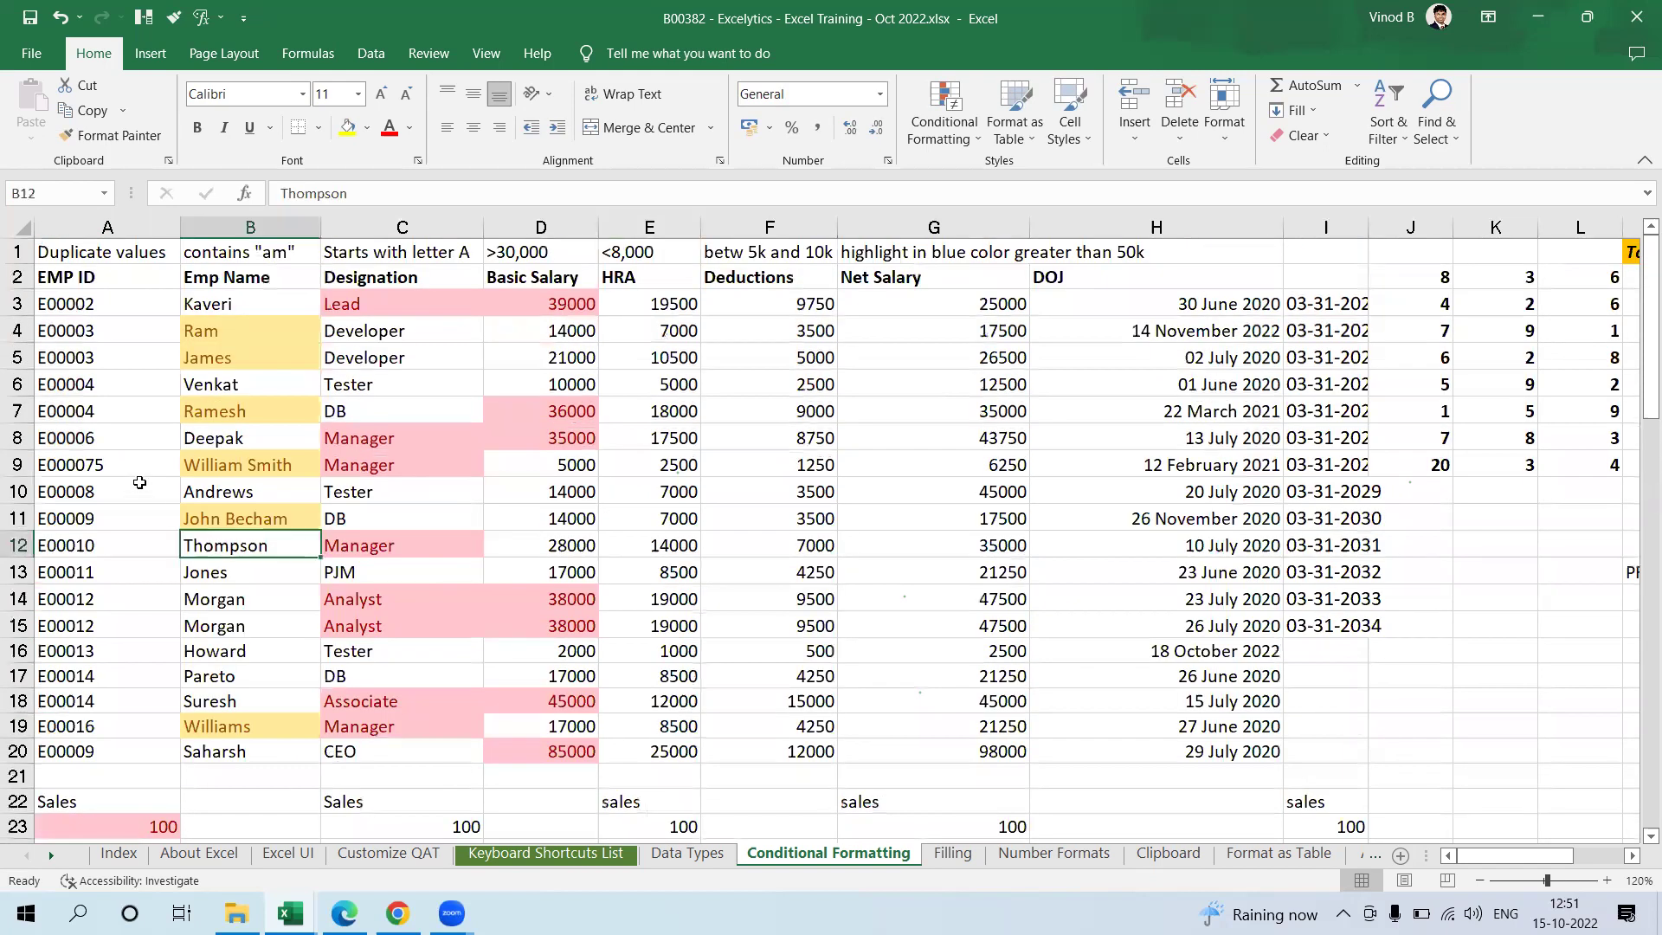
click(122, 276)
click(569, 376)
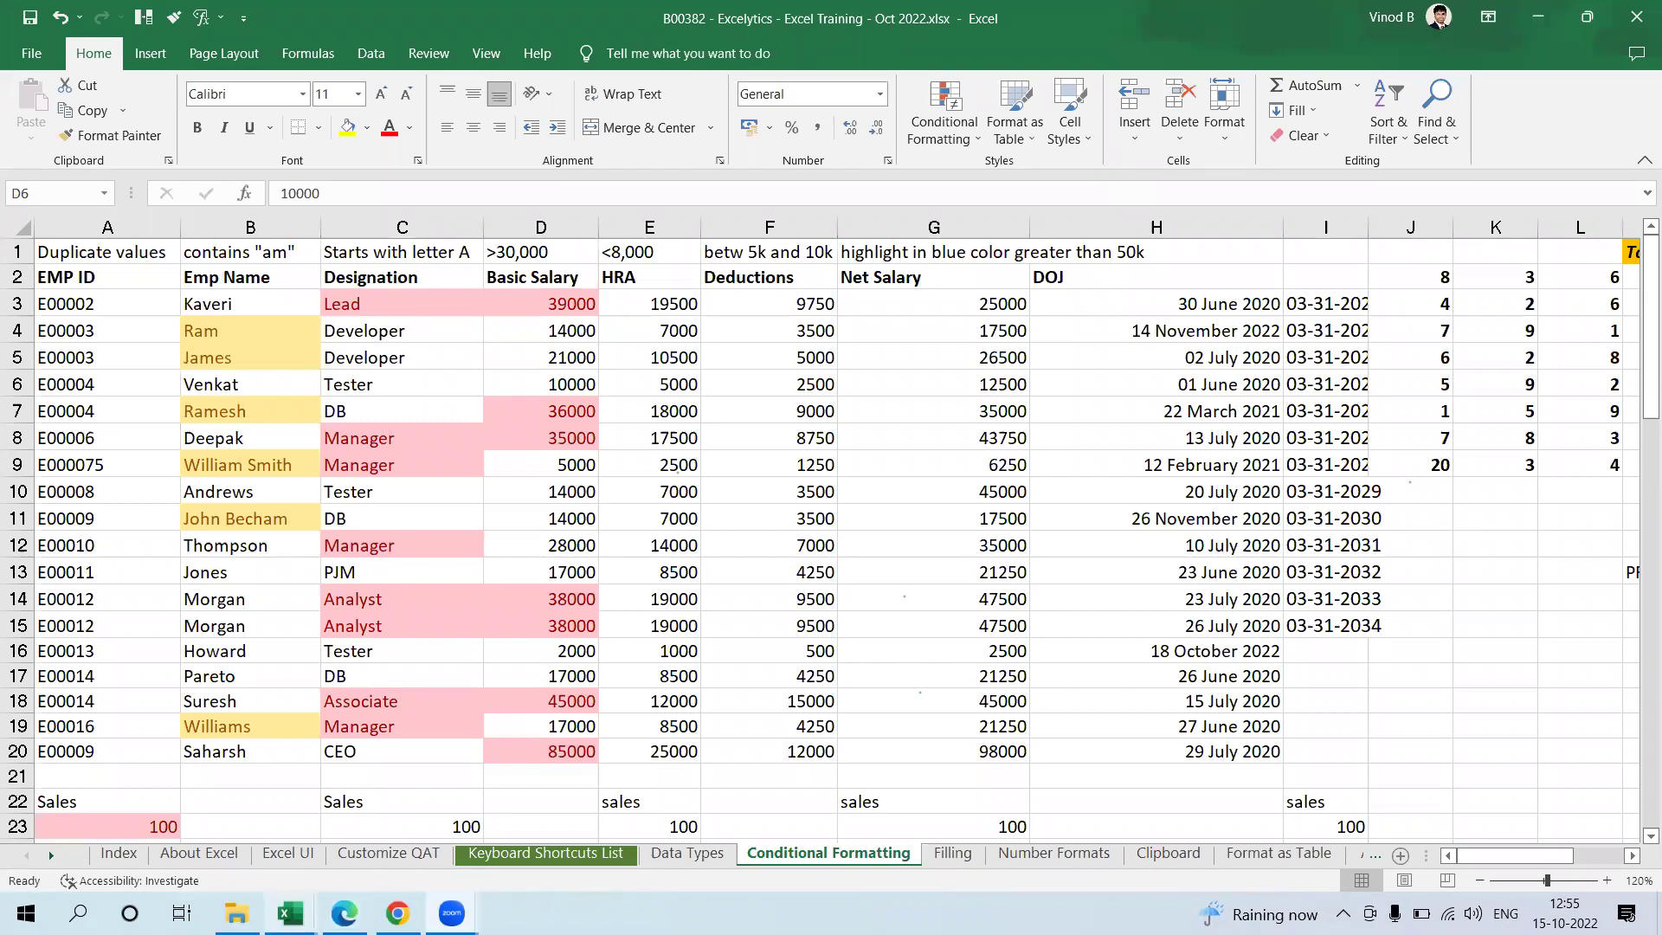
Step: Switch between Chrome, the Documents folder, Zoom and Edge, ending on the Chrome course outline
click(397, 914)
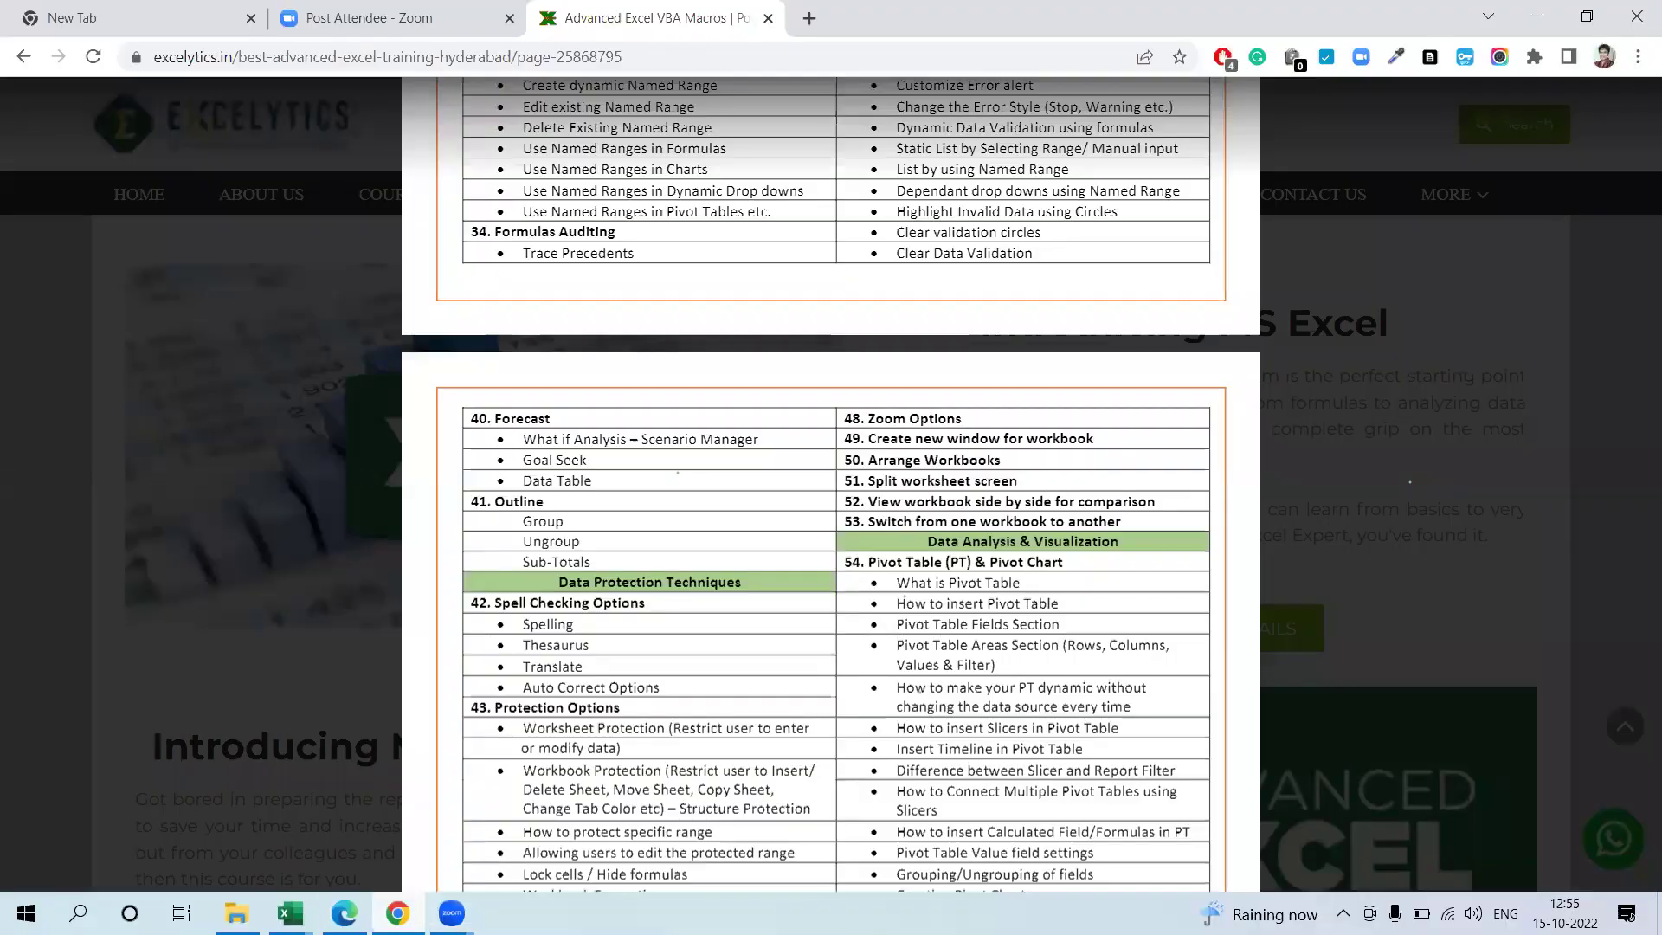
click(236, 913)
click(452, 914)
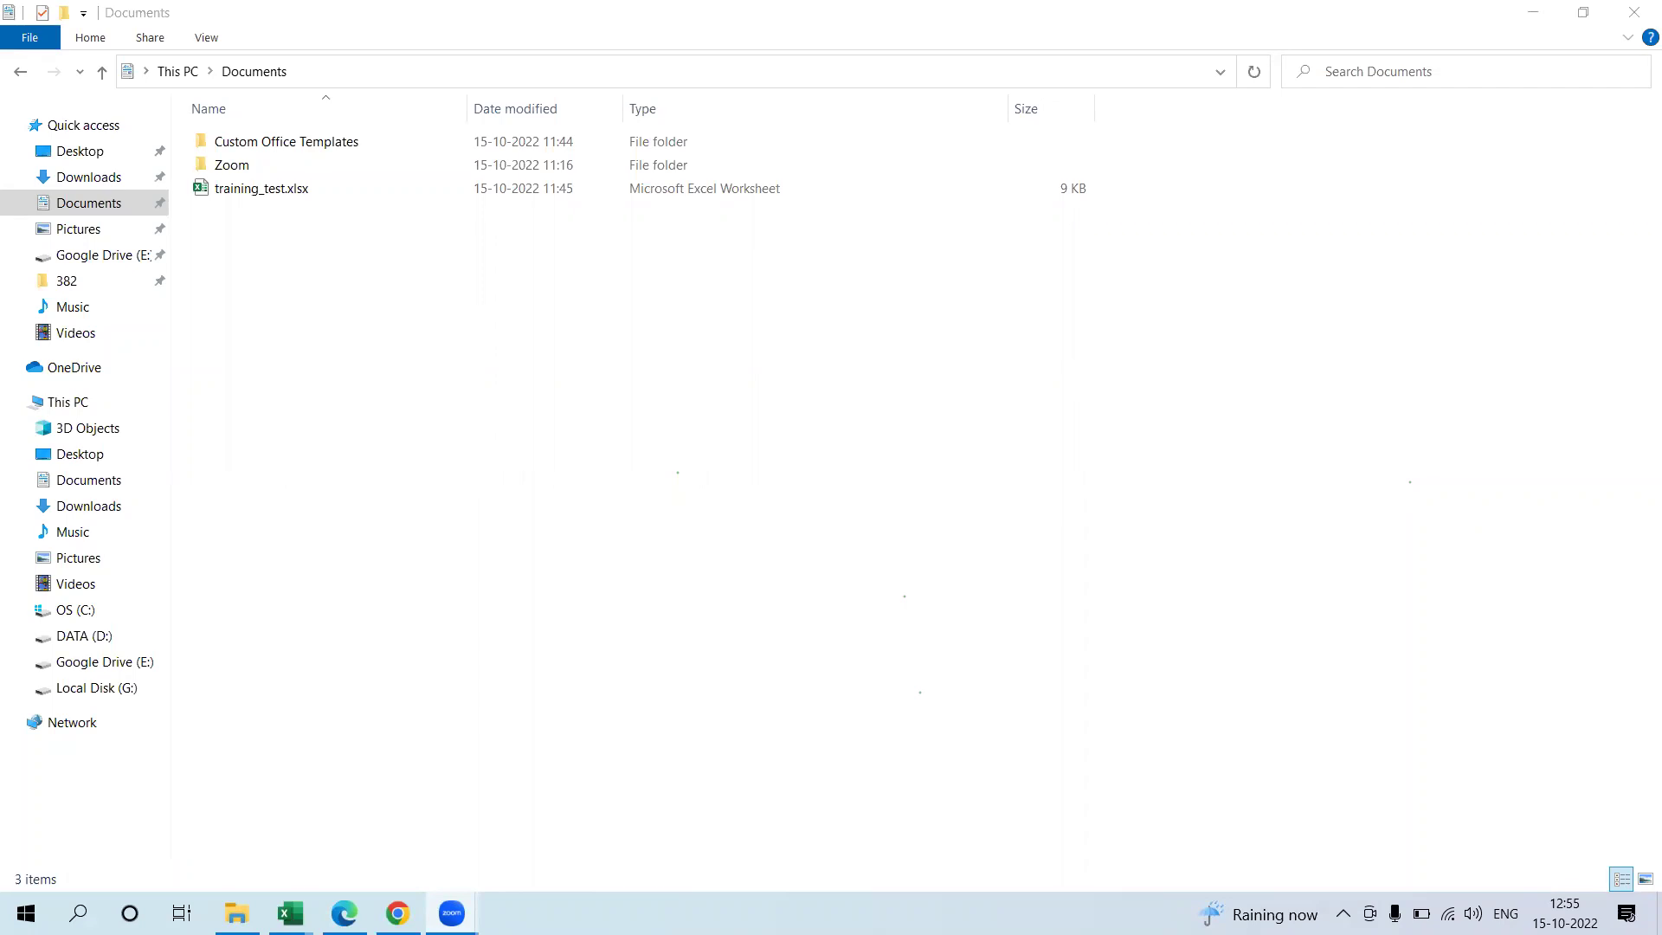
click(343, 913)
click(397, 914)
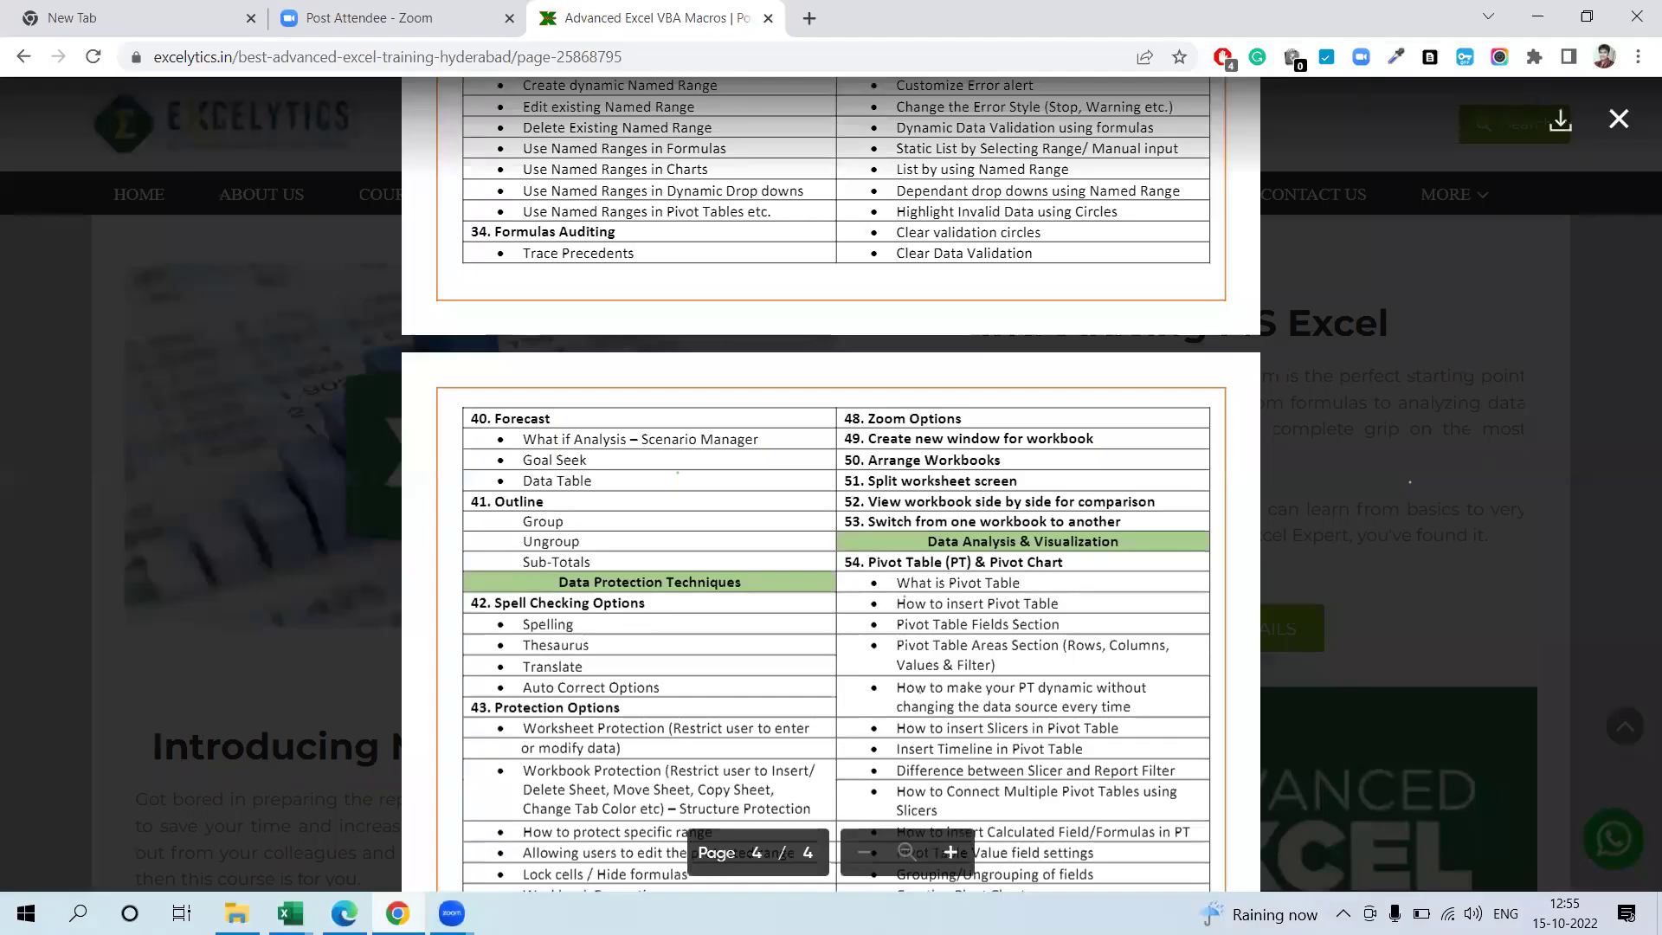
Step: Bring the Chrome window back to show page 4 of the Excelytics course outline PDF
click(451, 913)
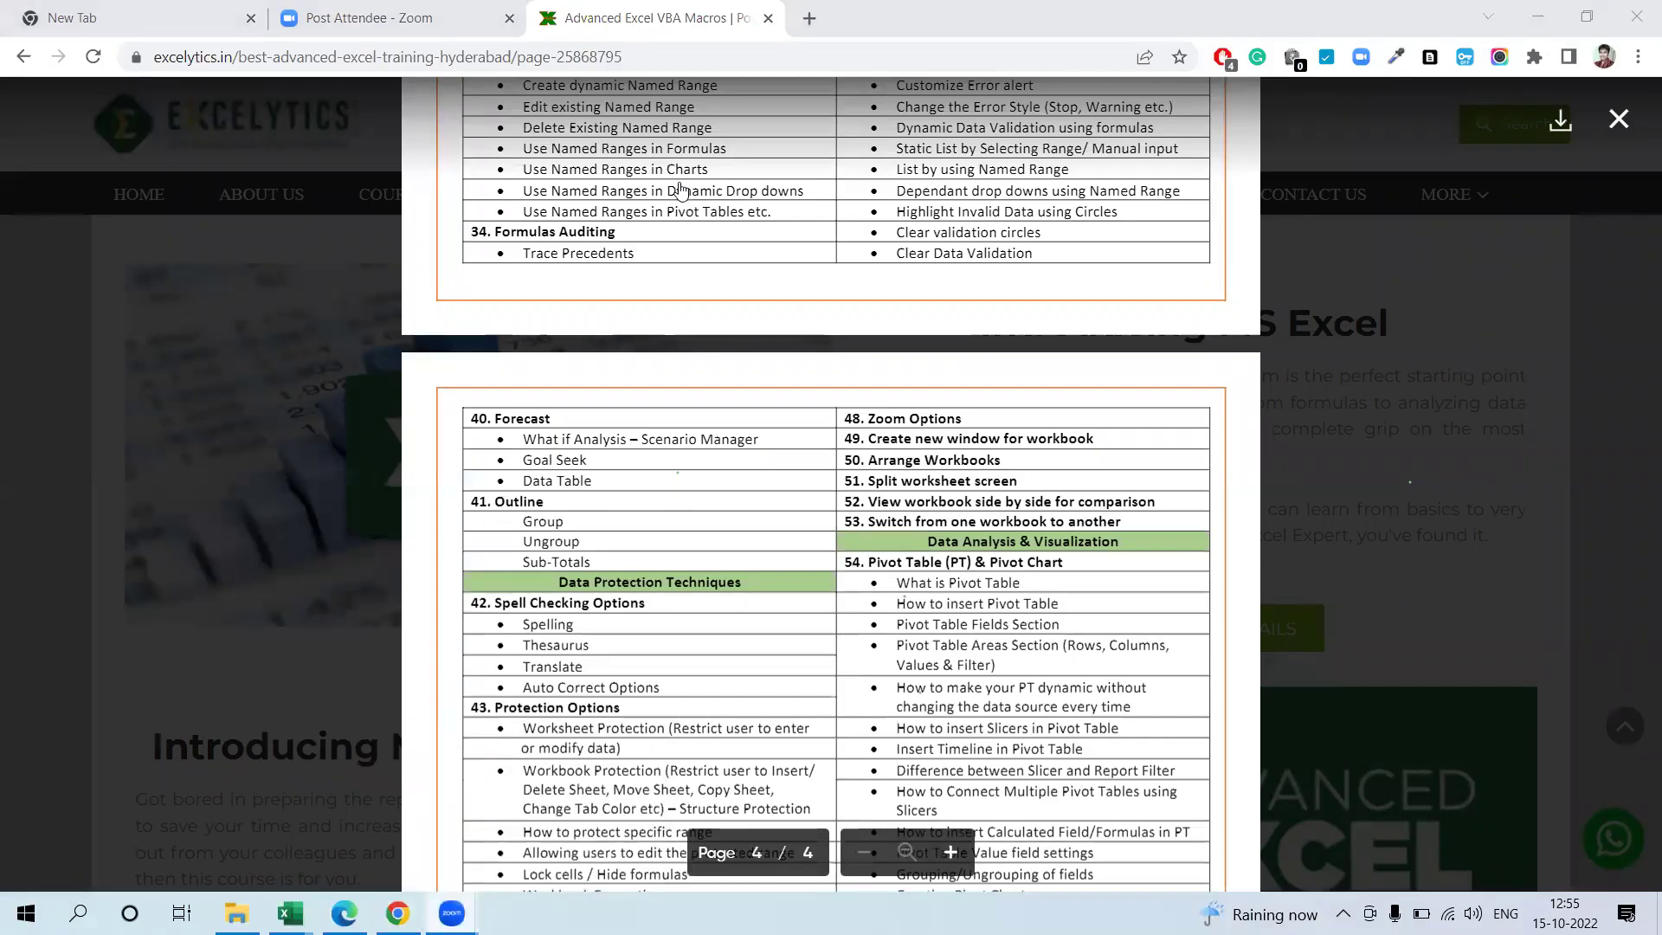